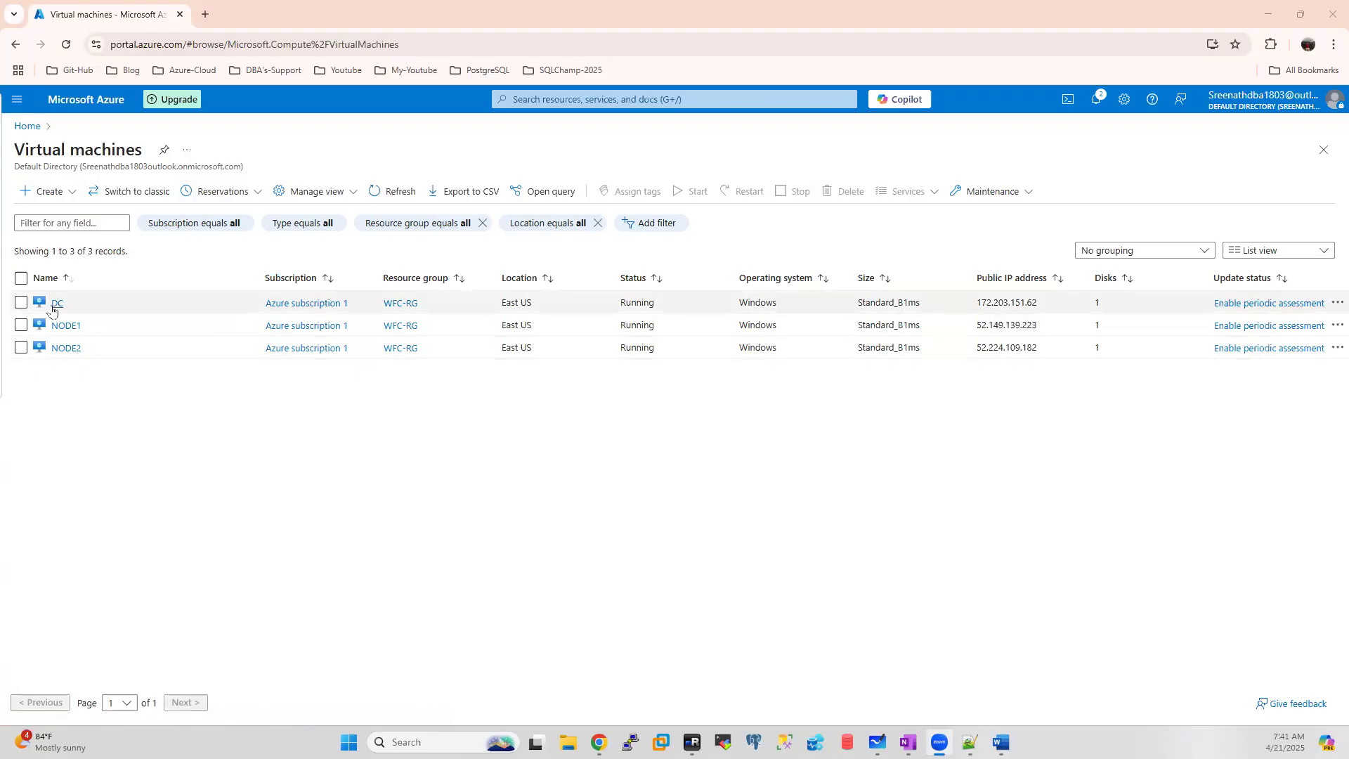
Step: Switch from the Azure VM list to the Notepad++ running notes
key(alt+Tab)
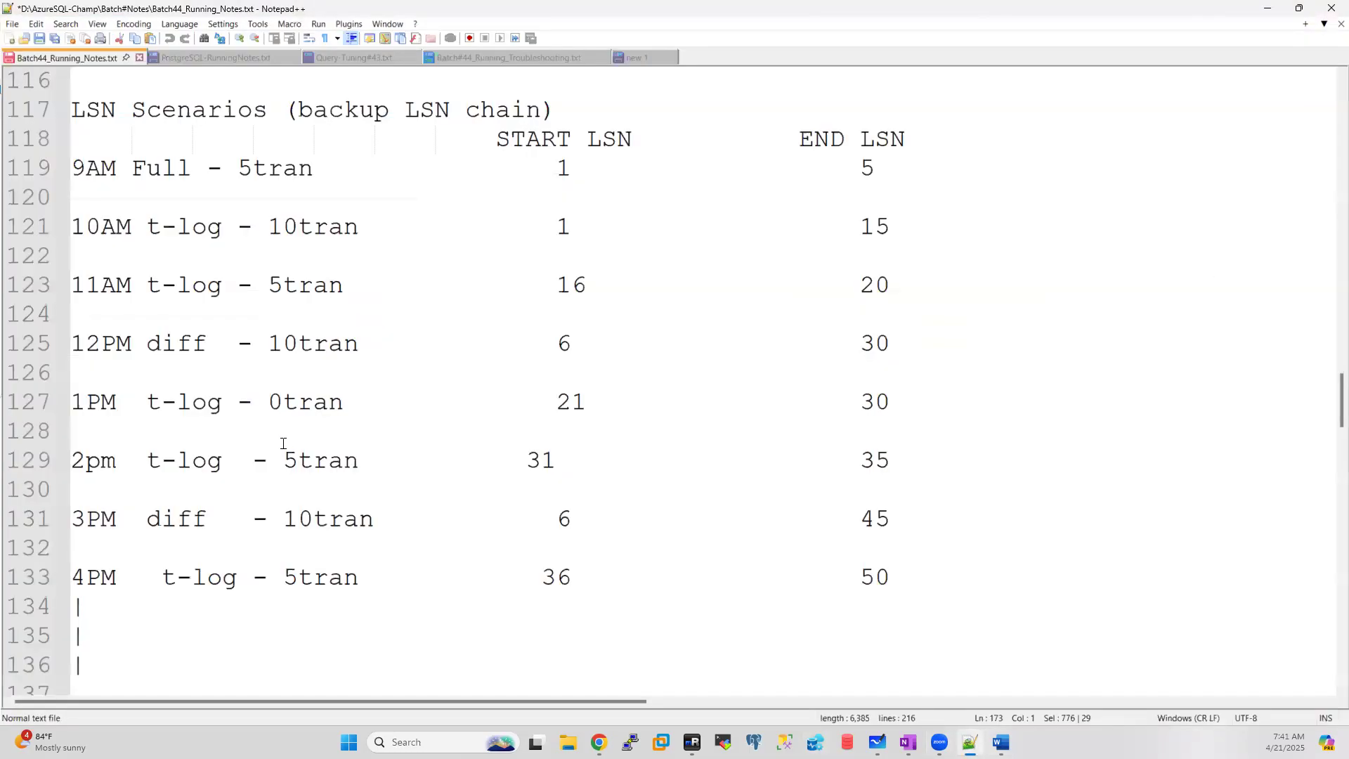
Step: Scroll the notes to line 172, where the cluster setup plan begins
scroll(283, 443, down, 1)
drag(1328, 410, 1328, 554)
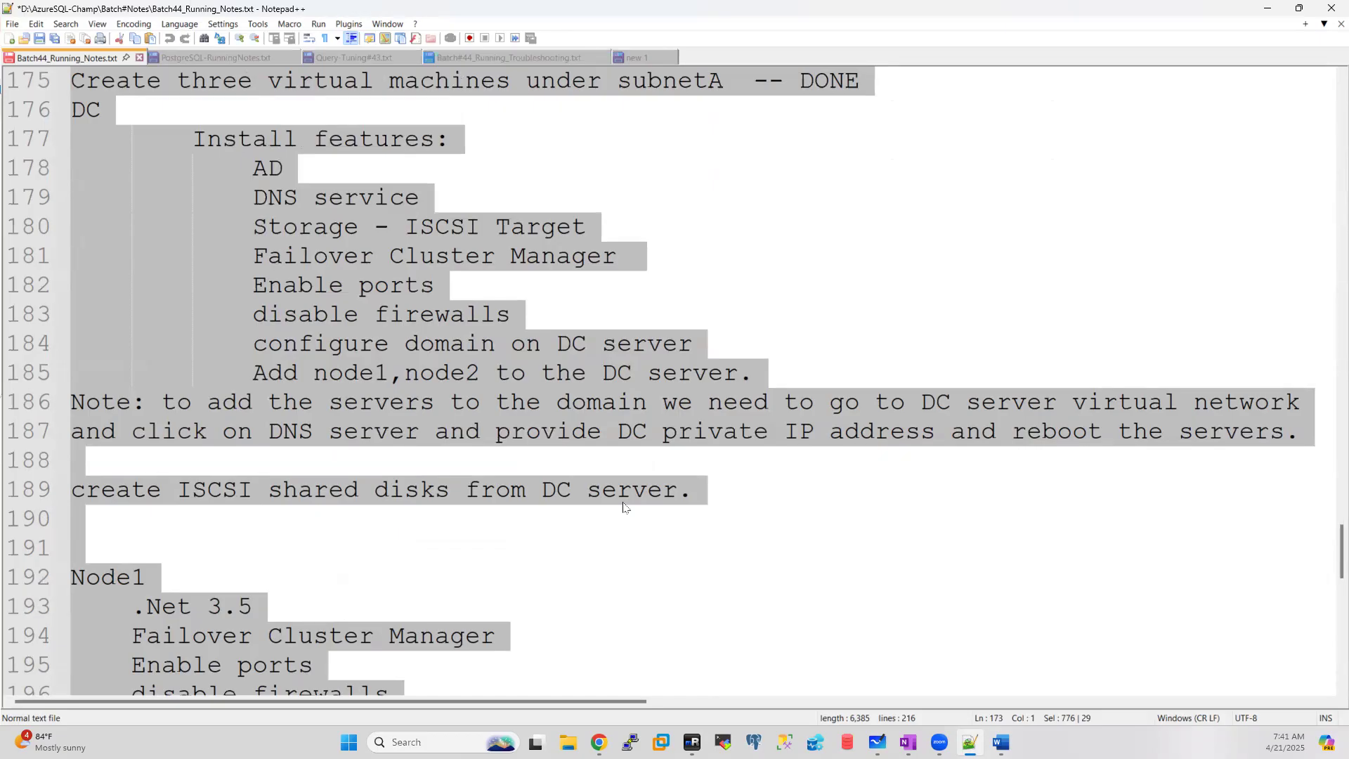
scroll(496, 448, down, 3)
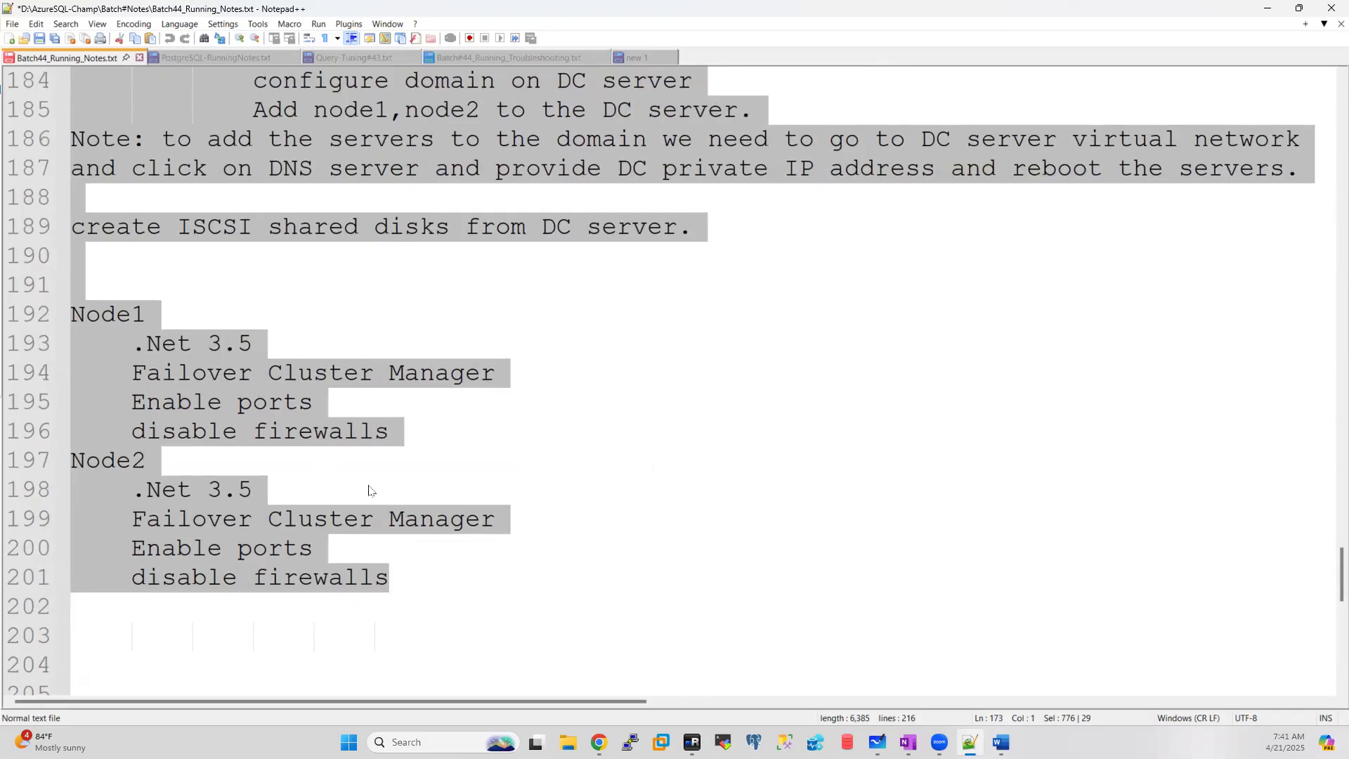
scroll(368, 488, up, 4)
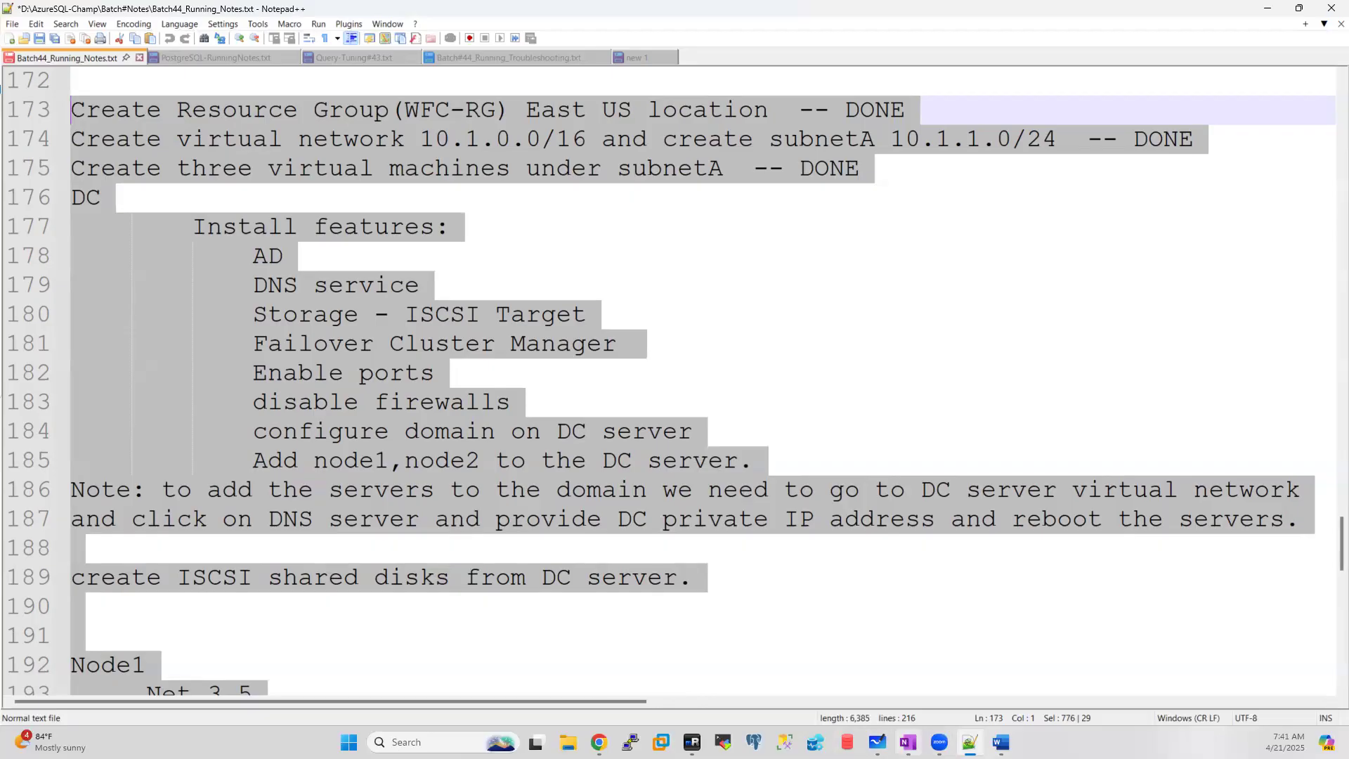
Step: In Whiteboard, label the three boxes DC, node and node2
click(881, 738)
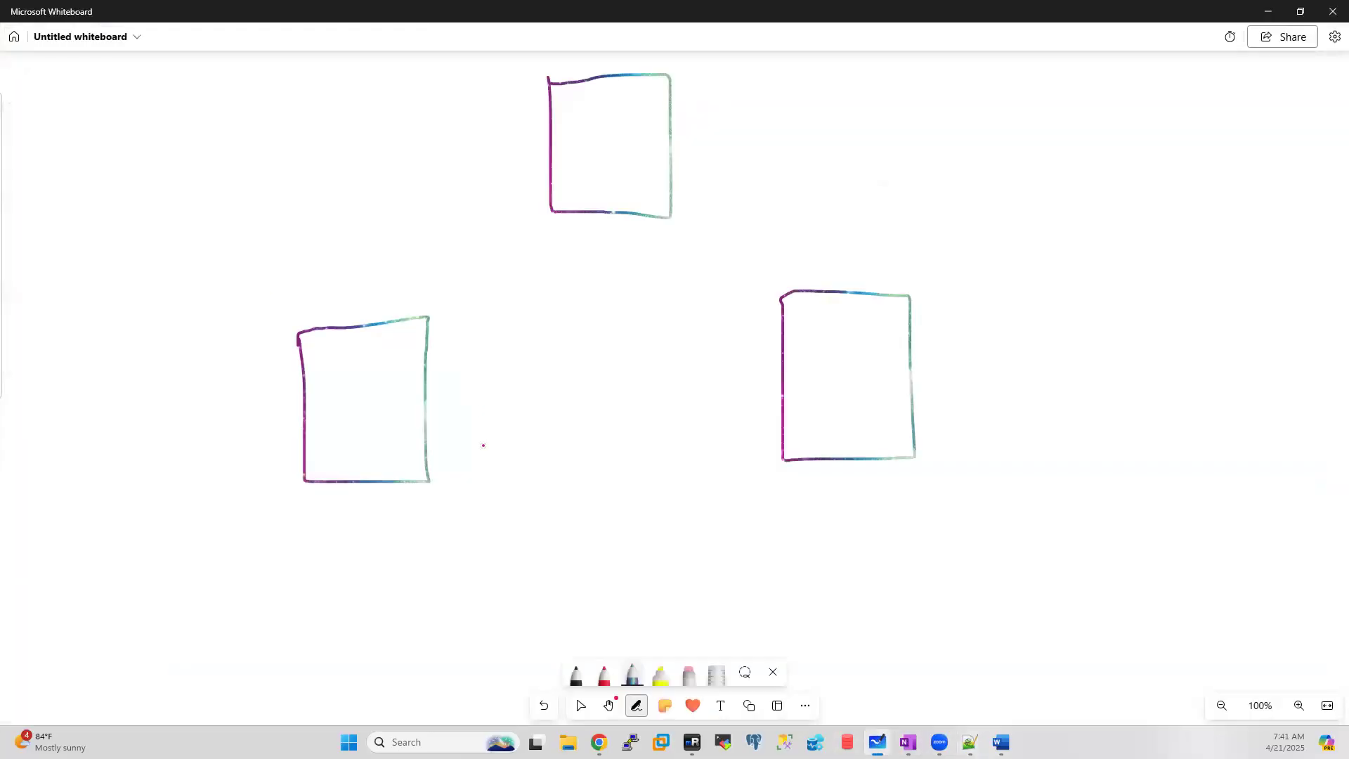
mouse_move(404, 148)
mouse_down()
mouse_move(398, 91)
mouse_move(401, 137)
mouse_up()
drag(438, 90, 450, 119)
mouse_move(312, 504)
mouse_down()
mouse_move(319, 524)
mouse_move(339, 500)
mouse_up()
mouse_move(356, 505)
mouse_down()
mouse_move(349, 513)
mouse_move(356, 503)
mouse_up()
mouse_move(380, 485)
mouse_down()
mouse_move(383, 520)
mouse_move(410, 519)
mouse_up()
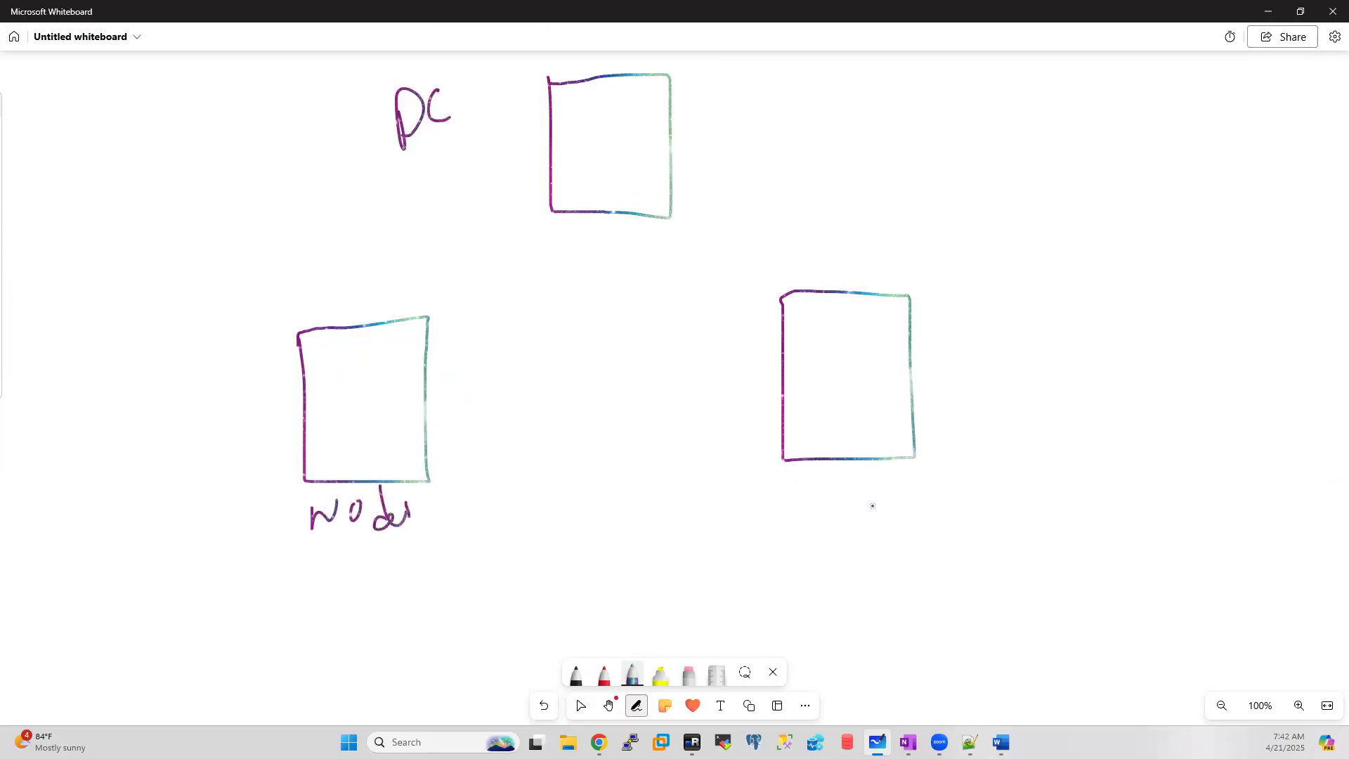
drag(827, 503, 856, 519)
drag(869, 494, 868, 509)
mouse_move(888, 501)
mouse_down()
mouse_move(878, 479)
mouse_move(884, 507)
mouse_up()
drag(891, 503, 944, 506)
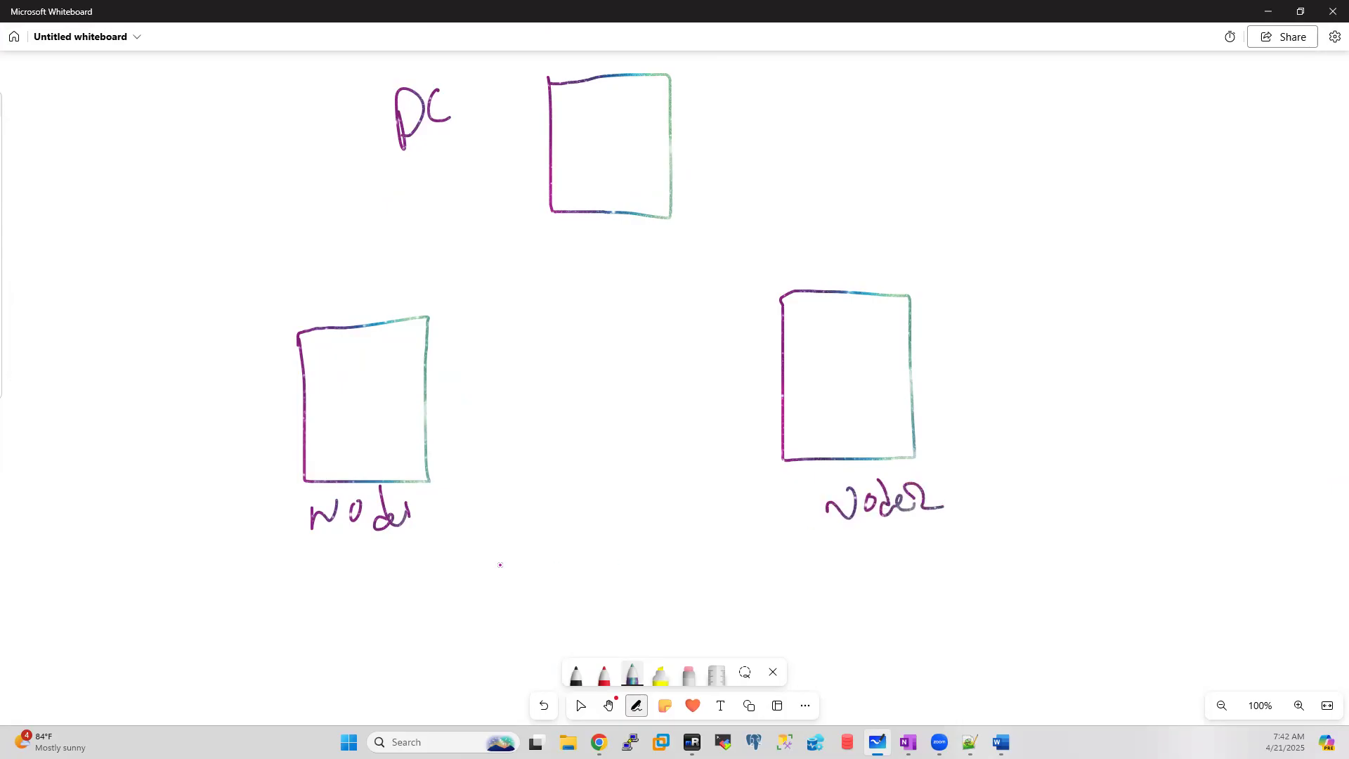
Step: Write a note at top-left and draw an arrow out of the DC box
mouse_move(22, 180)
mouse_down()
mouse_move(84, 148)
mouse_move(73, 162)
mouse_up()
mouse_move(113, 118)
mouse_down()
mouse_move(104, 129)
mouse_move(183, 110)
mouse_move(246, 73)
mouse_move(251, 83)
mouse_up()
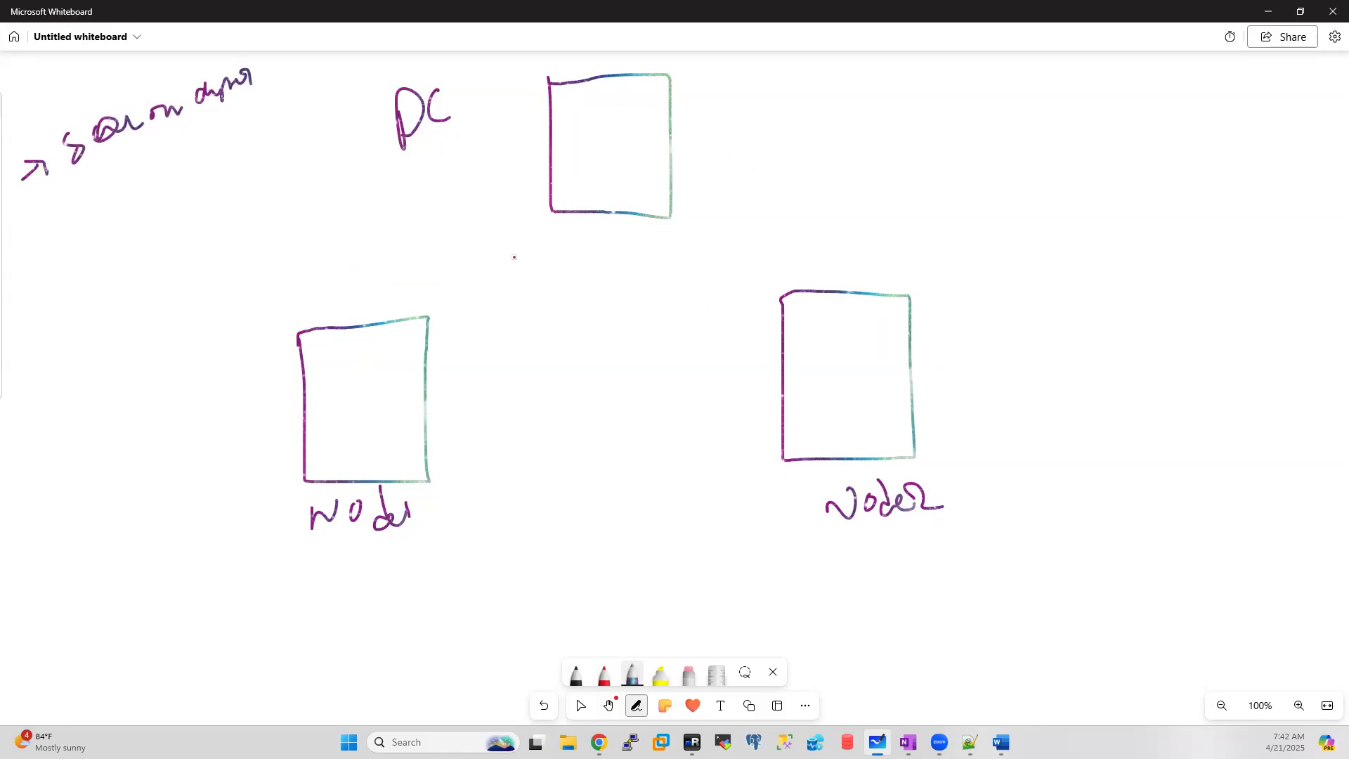
mouse_move(673, 128)
mouse_down()
mouse_move(693, 110)
mouse_move(701, 123)
mouse_up()
Step: Label the first arrow AD/DC and add arrows for SAN storage and cluster server
mouse_move(711, 104)
mouse_down()
mouse_move(773, 67)
mouse_move(777, 89)
mouse_move(840, 70)
mouse_move(819, 65)
mouse_move(860, 88)
mouse_up()
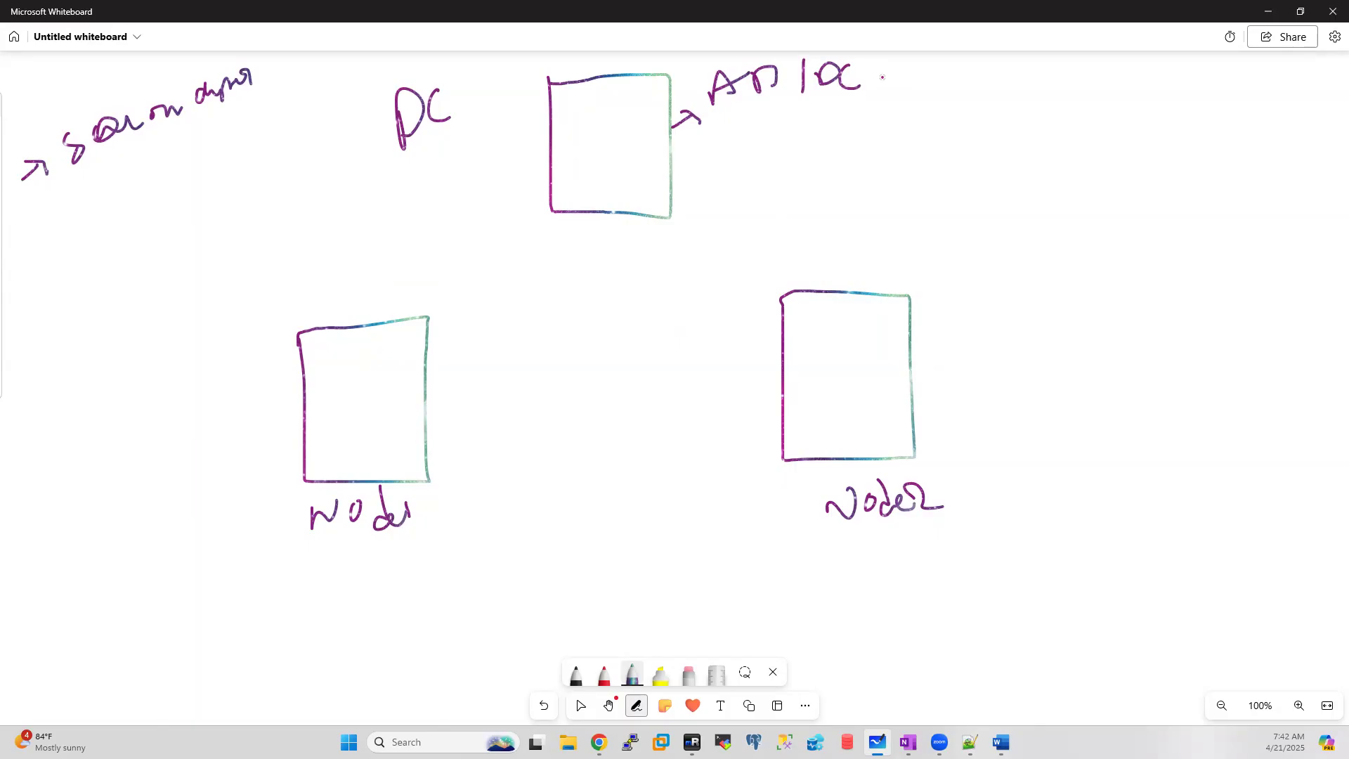
mouse_move(664, 171)
mouse_down()
mouse_move(694, 152)
mouse_move(698, 171)
mouse_up()
mouse_move(766, 134)
mouse_down()
mouse_move(743, 165)
mouse_move(807, 119)
mouse_move(822, 144)
mouse_move(879, 101)
mouse_move(916, 99)
mouse_up()
click(774, 140)
mouse_move(669, 210)
mouse_down()
mouse_move(746, 209)
mouse_move(820, 167)
mouse_move(871, 172)
mouse_move(914, 148)
mouse_move(959, 145)
mouse_up()
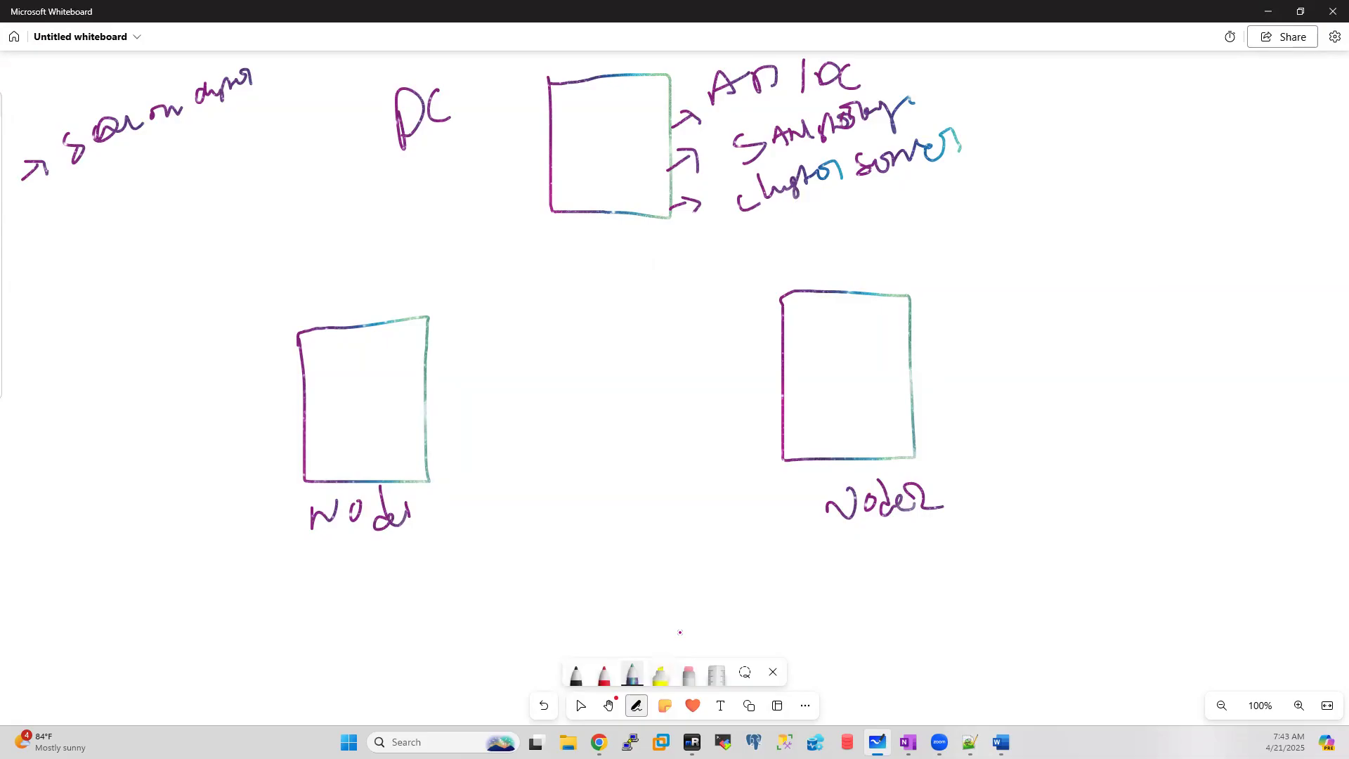
Step: Tick both the node and node2 boxes
mouse_move(692, 742)
mouse_move(189, 423)
mouse_down()
mouse_move(205, 429)
mouse_move(215, 406)
mouse_up()
drag(945, 376, 968, 353)
Step: Check the Azure virtual machines list, then begin a loop around both node boxes
click(599, 742)
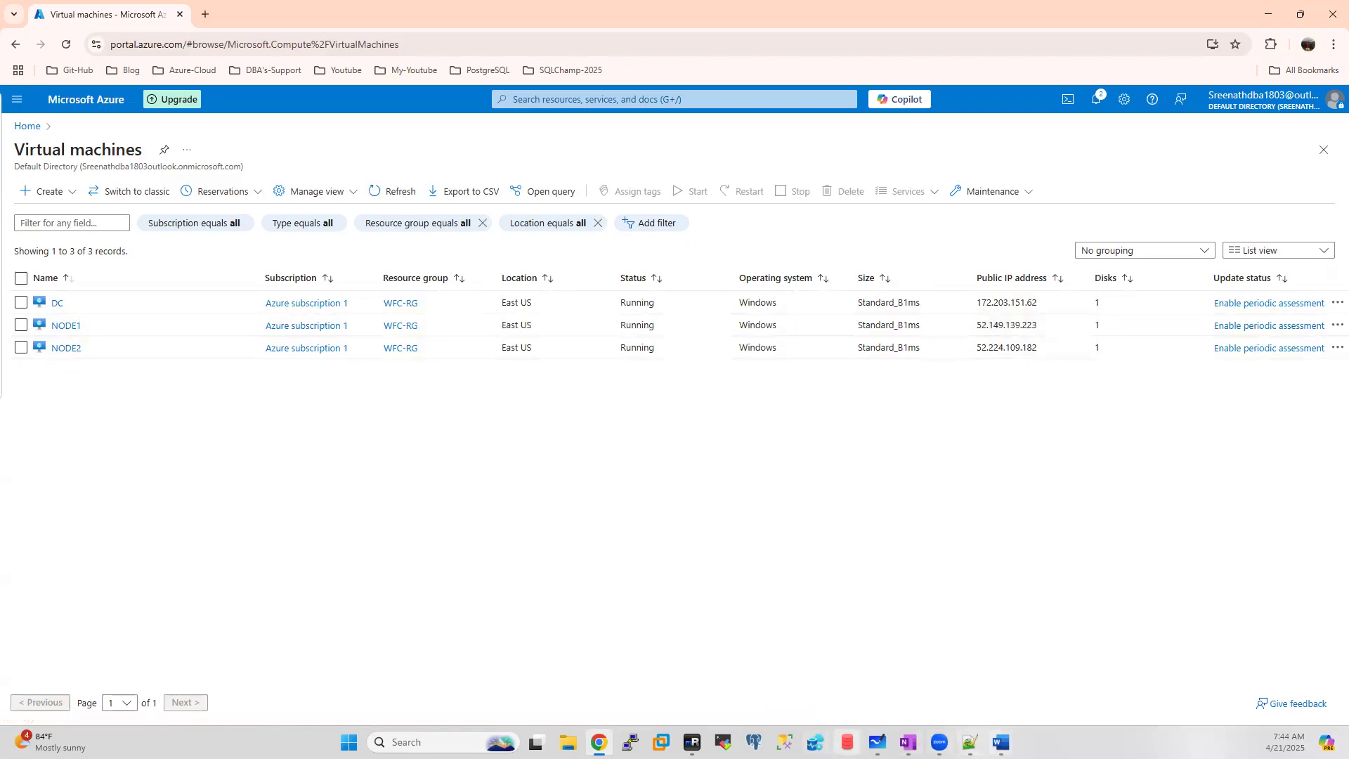
click(877, 742)
mouse_move(606, 246)
mouse_down()
mouse_move(210, 316)
mouse_move(194, 545)
mouse_move(808, 632)
mouse_up()
Step: Close the loop around the nodes and write the cluster name and IP 10.1.1.5
mouse_move(884, 614)
mouse_down()
mouse_move(1080, 393)
mouse_move(836, 237)
mouse_move(532, 239)
mouse_up()
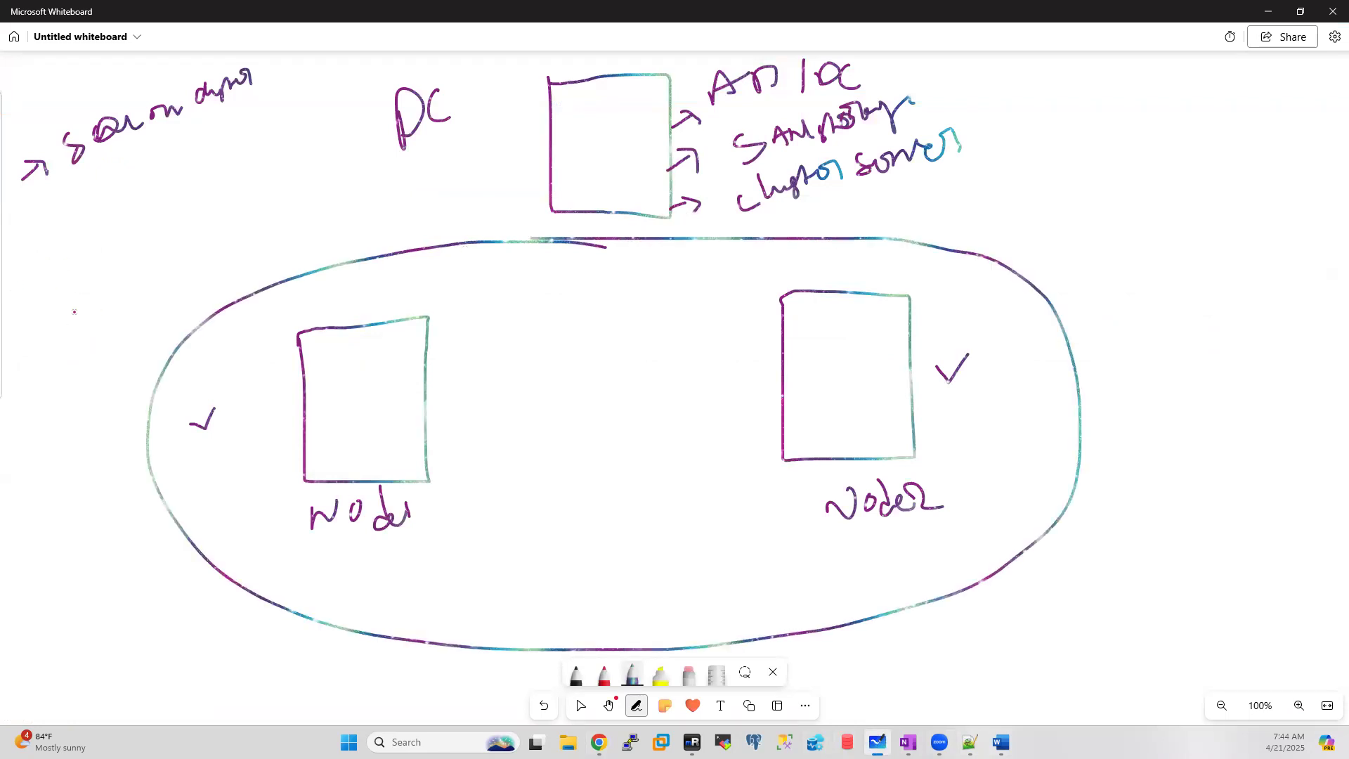
mouse_move(113, 294)
mouse_down()
mouse_move(140, 322)
mouse_move(232, 275)
mouse_move(280, 283)
mouse_move(312, 270)
mouse_up()
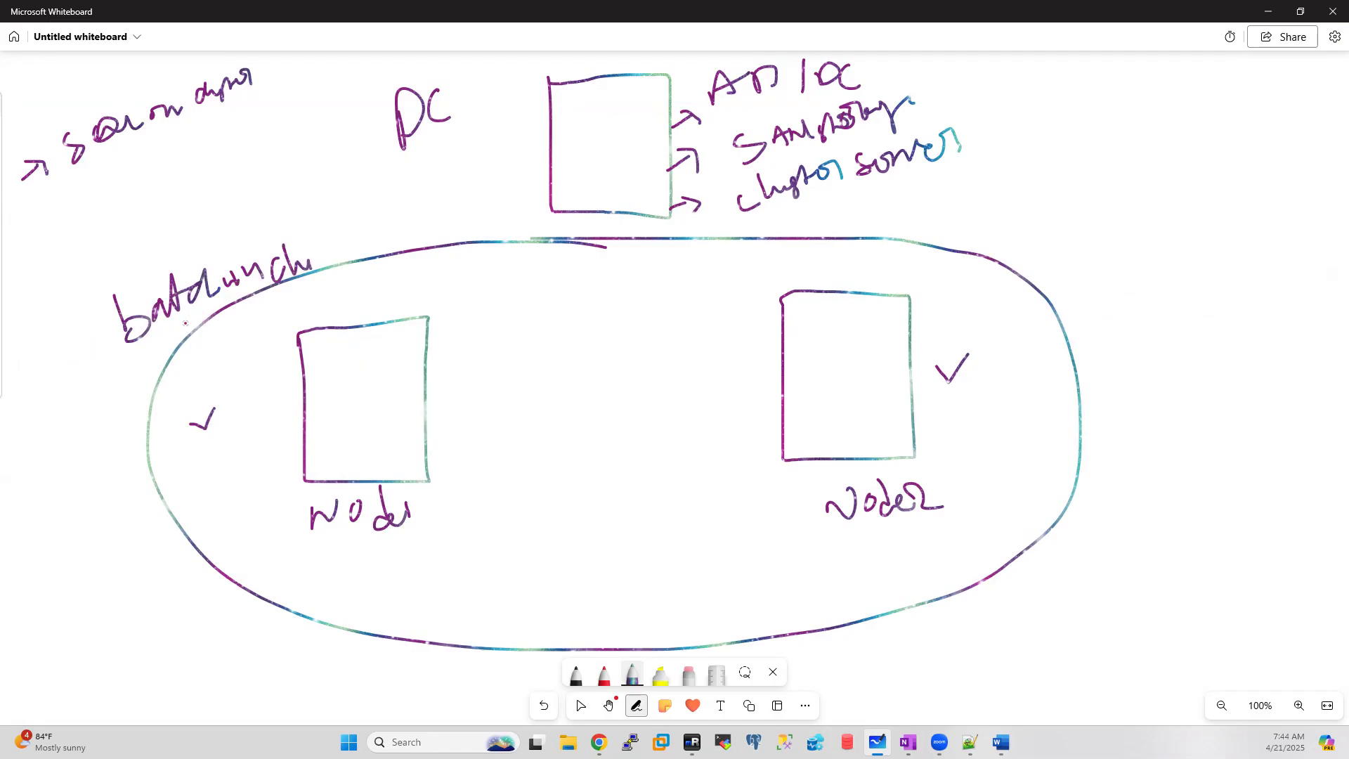
drag(44, 403, 45, 408)
mouse_move(61, 383)
mouse_down()
mouse_move(124, 378)
mouse_move(166, 346)
mouse_move(173, 368)
mouse_move(159, 380)
mouse_up()
click(77, 377)
click(145, 355)
Step: Link the two node boxes and tick the cluster name and 10.1.1.5
mouse_move(436, 410)
mouse_down()
mouse_move(639, 386)
mouse_move(749, 428)
mouse_up()
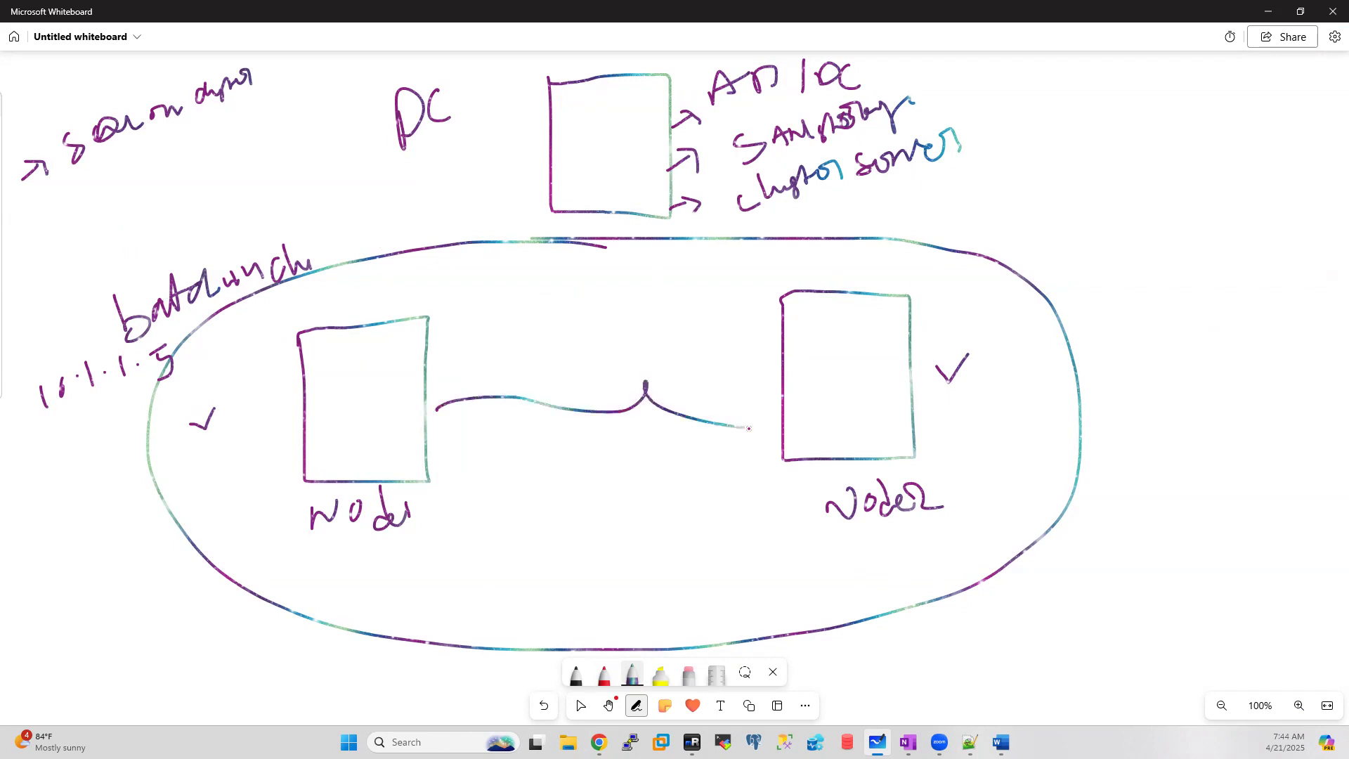
drag(194, 254, 216, 219)
drag(22, 368, 47, 339)
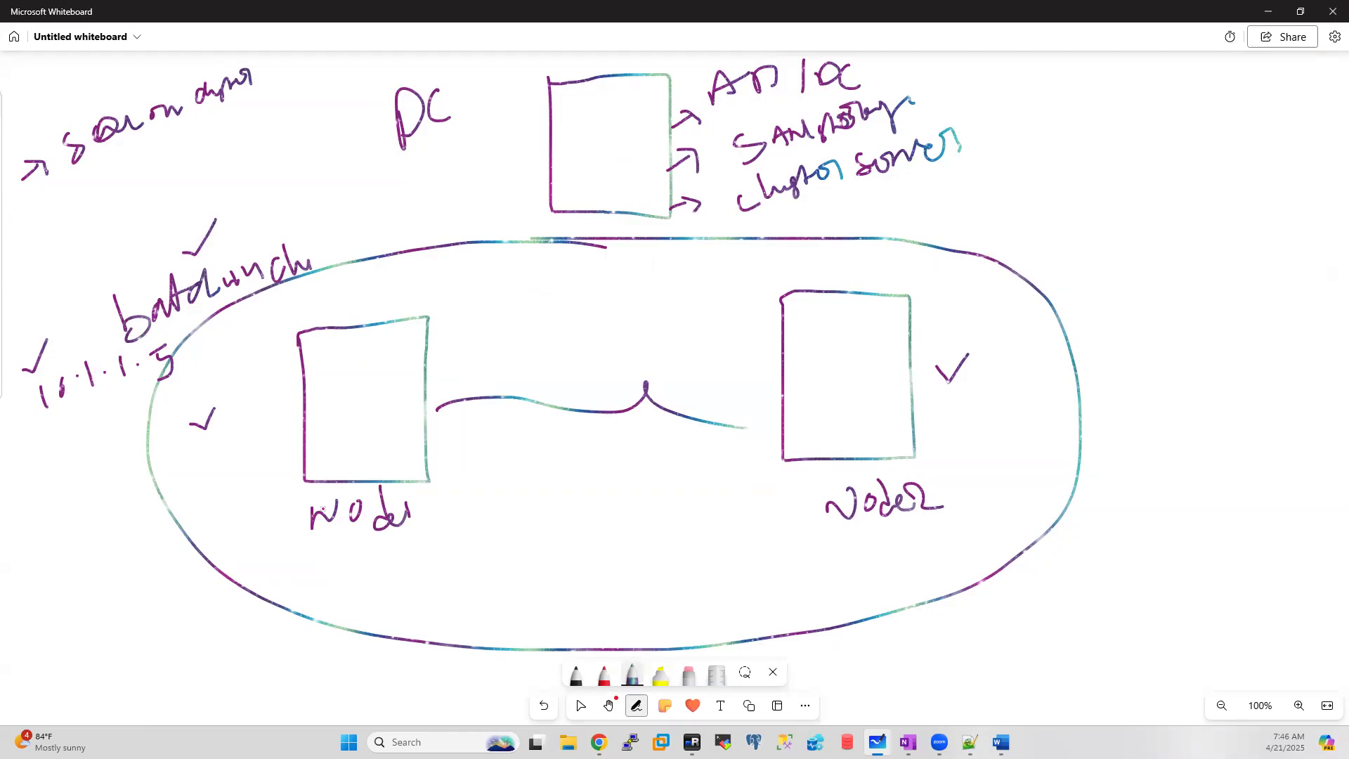
Step: Tick the DC box and the node and node2 labels
mouse_move(582, 138)
mouse_down()
mouse_move(594, 150)
mouse_move(622, 99)
mouse_up()
mouse_move(575, 133)
mouse_down()
mouse_move(589, 143)
mouse_move(617, 103)
mouse_up()
drag(246, 524, 283, 502)
mouse_move(956, 493)
mouse_down()
mouse_move(969, 510)
mouse_move(995, 485)
mouse_up()
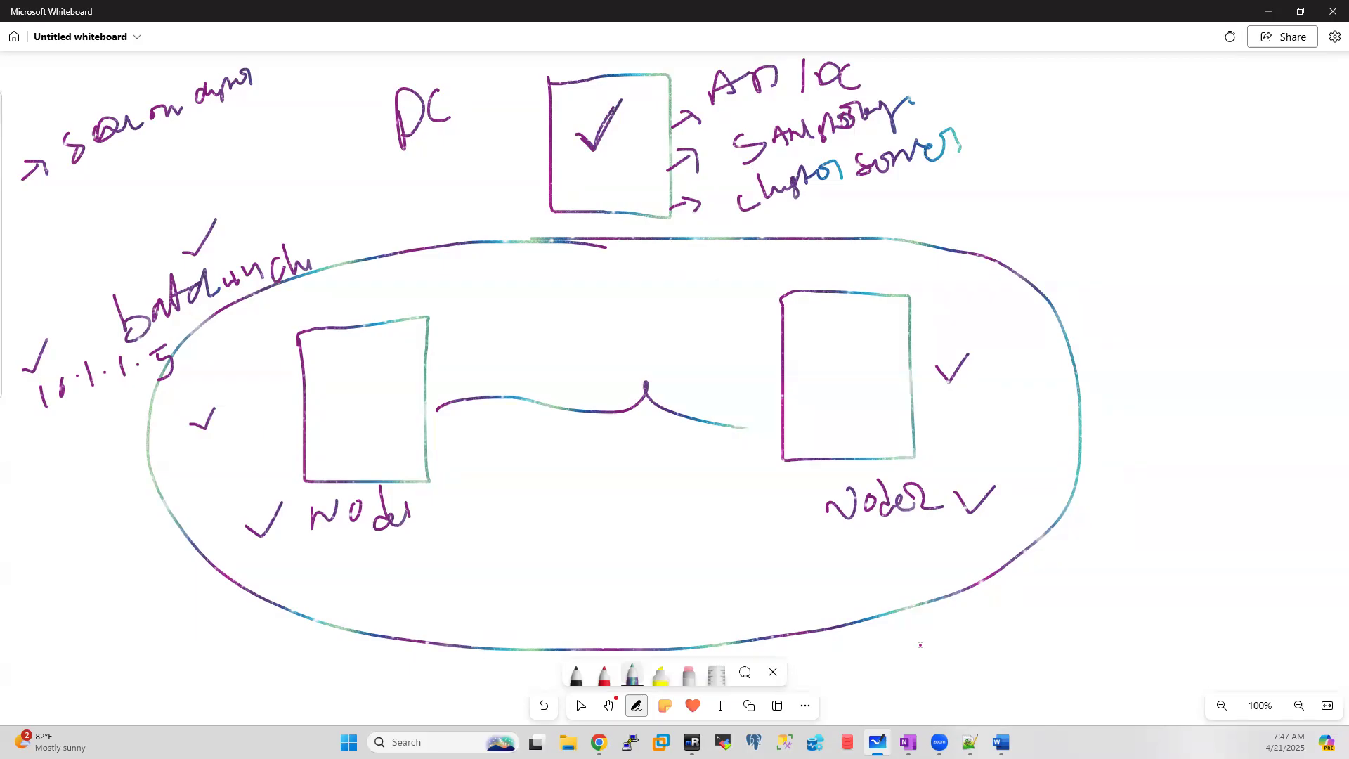
Step: In mRemoteNG, search 'failover' on NODE1 and NODE2, then return to the DC session
mouse_move(693, 742)
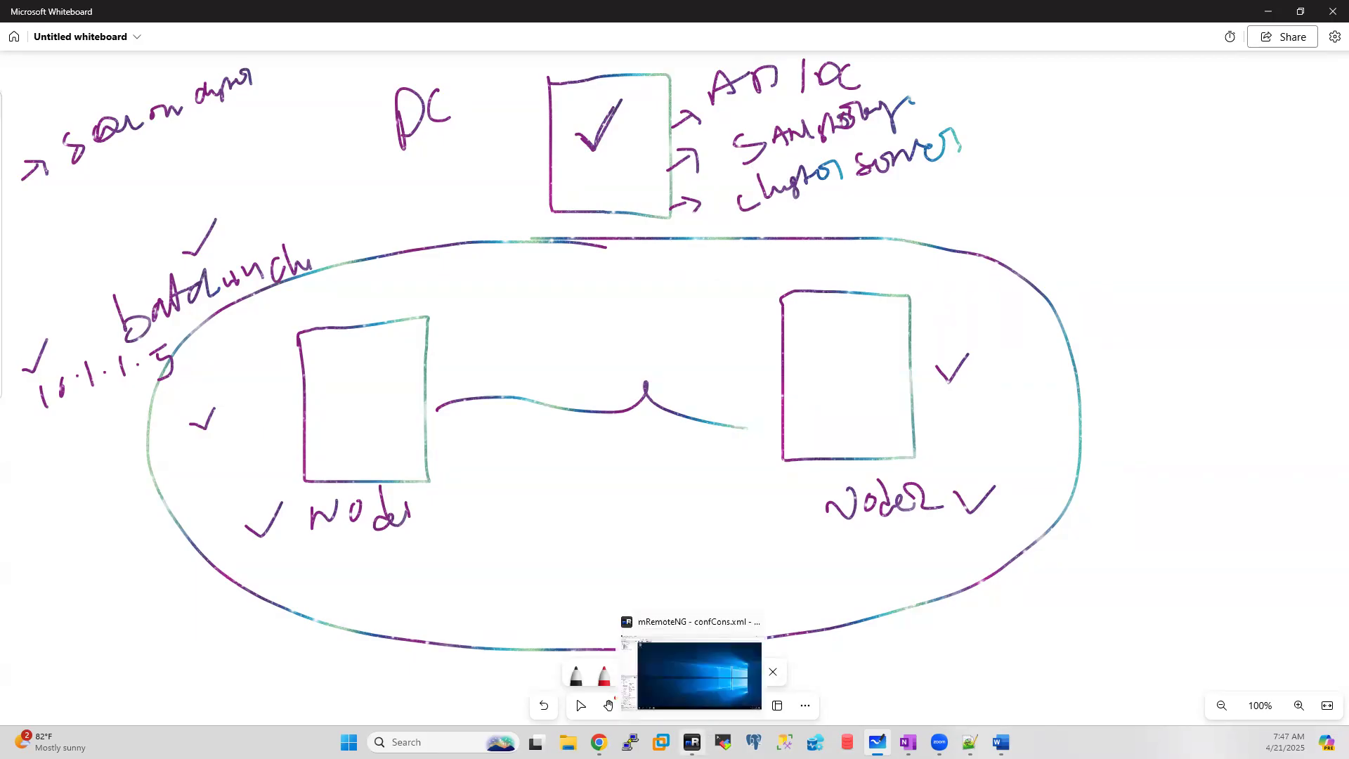
click(699, 674)
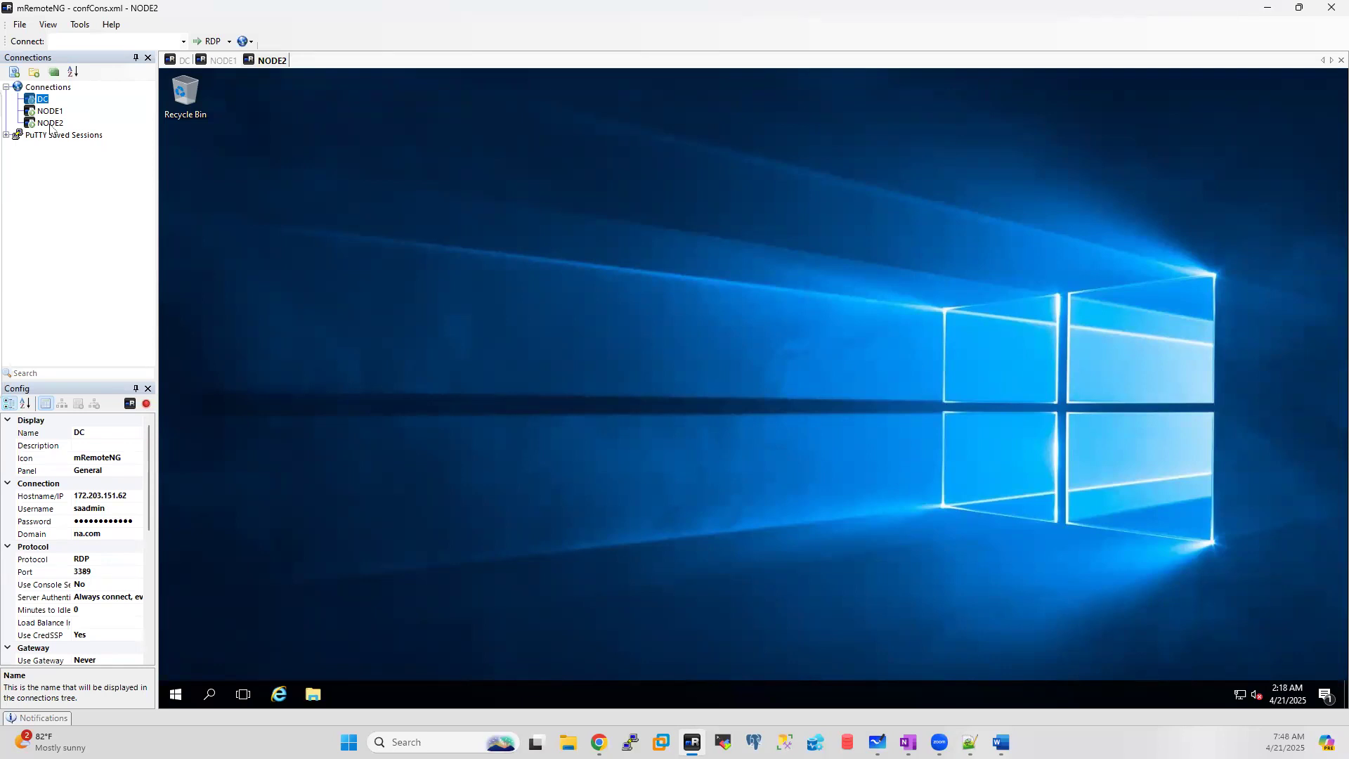
click(216, 62)
click(211, 697)
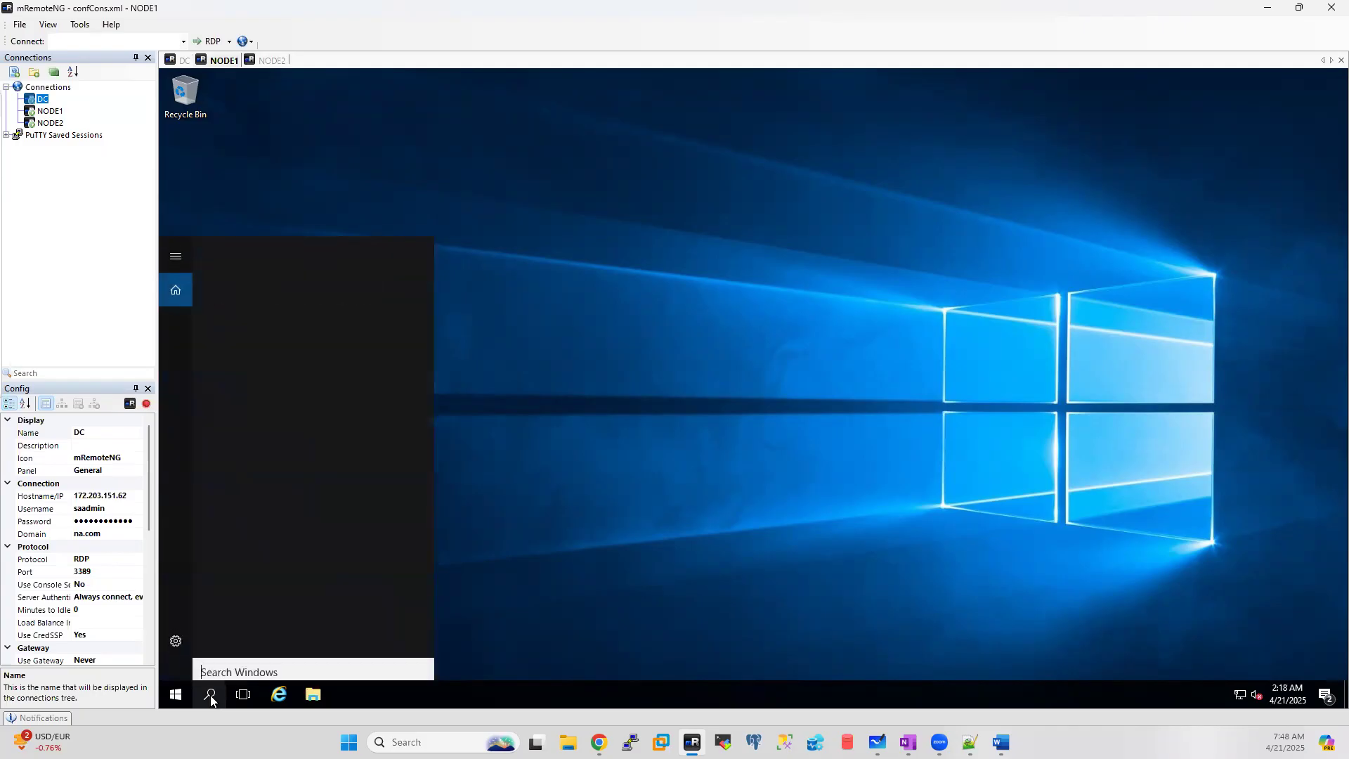
text(failover)
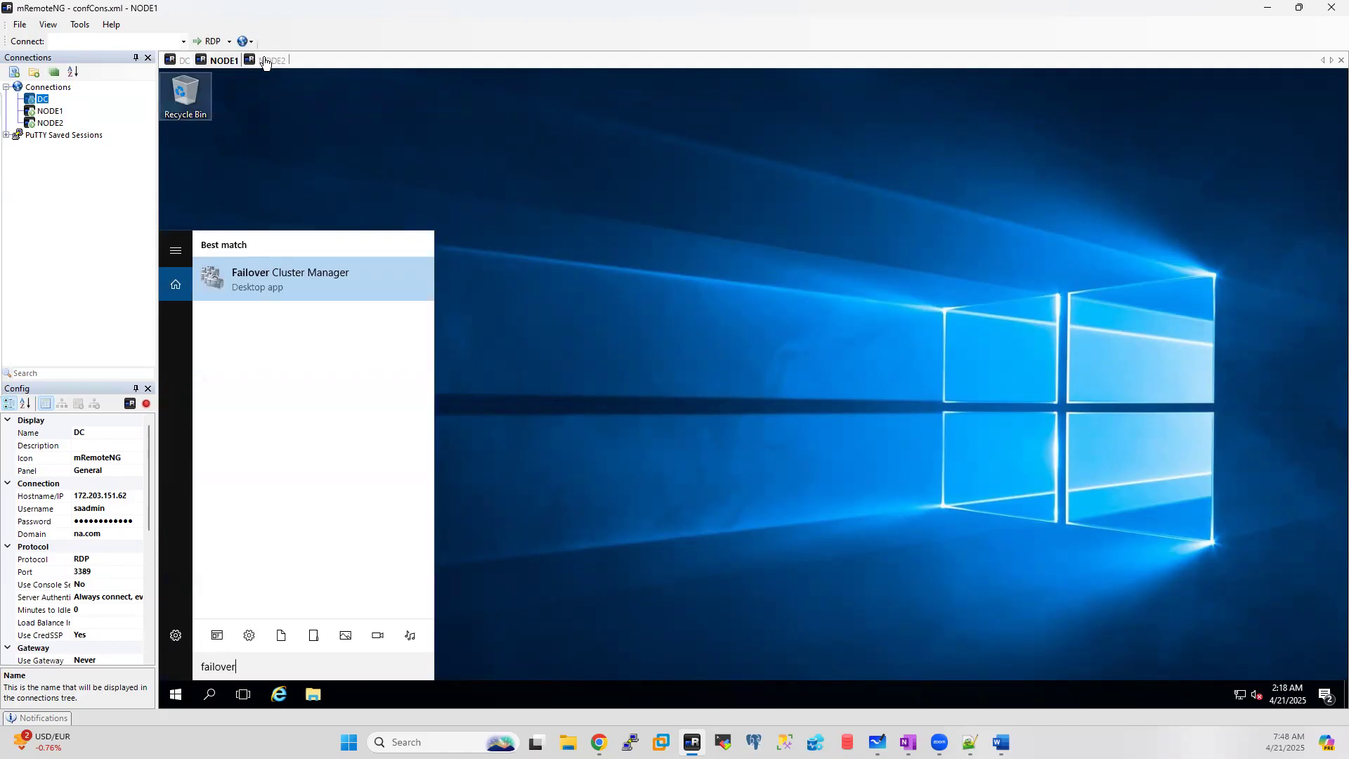
click(270, 60)
click(211, 694)
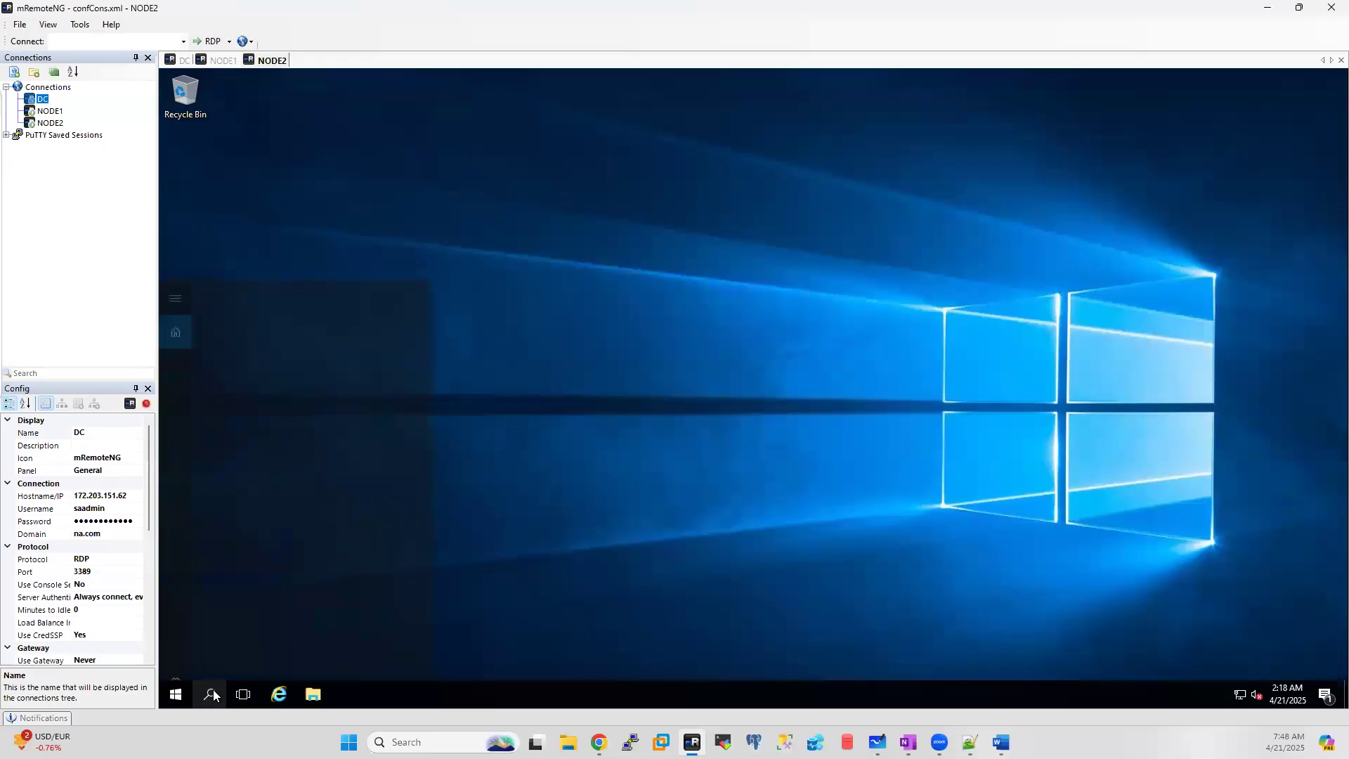
text(failover)
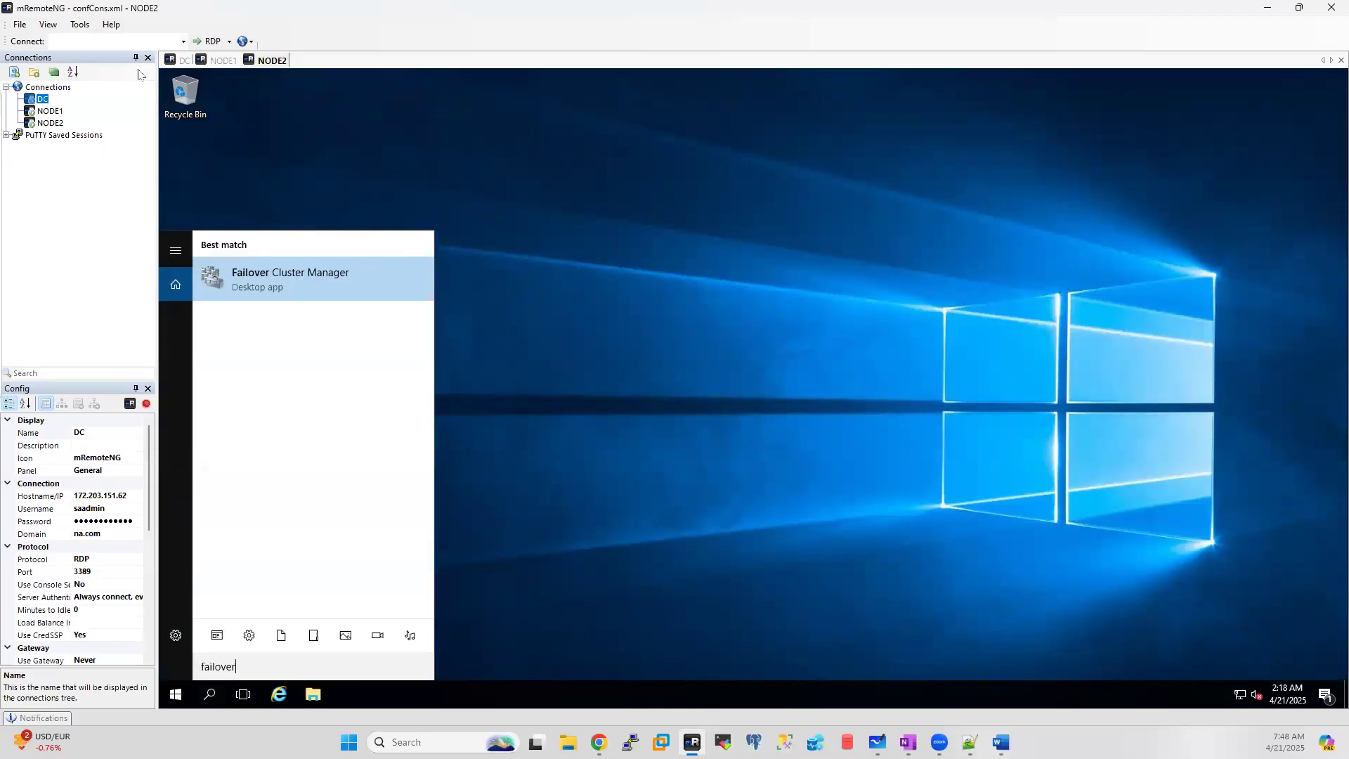
click(180, 62)
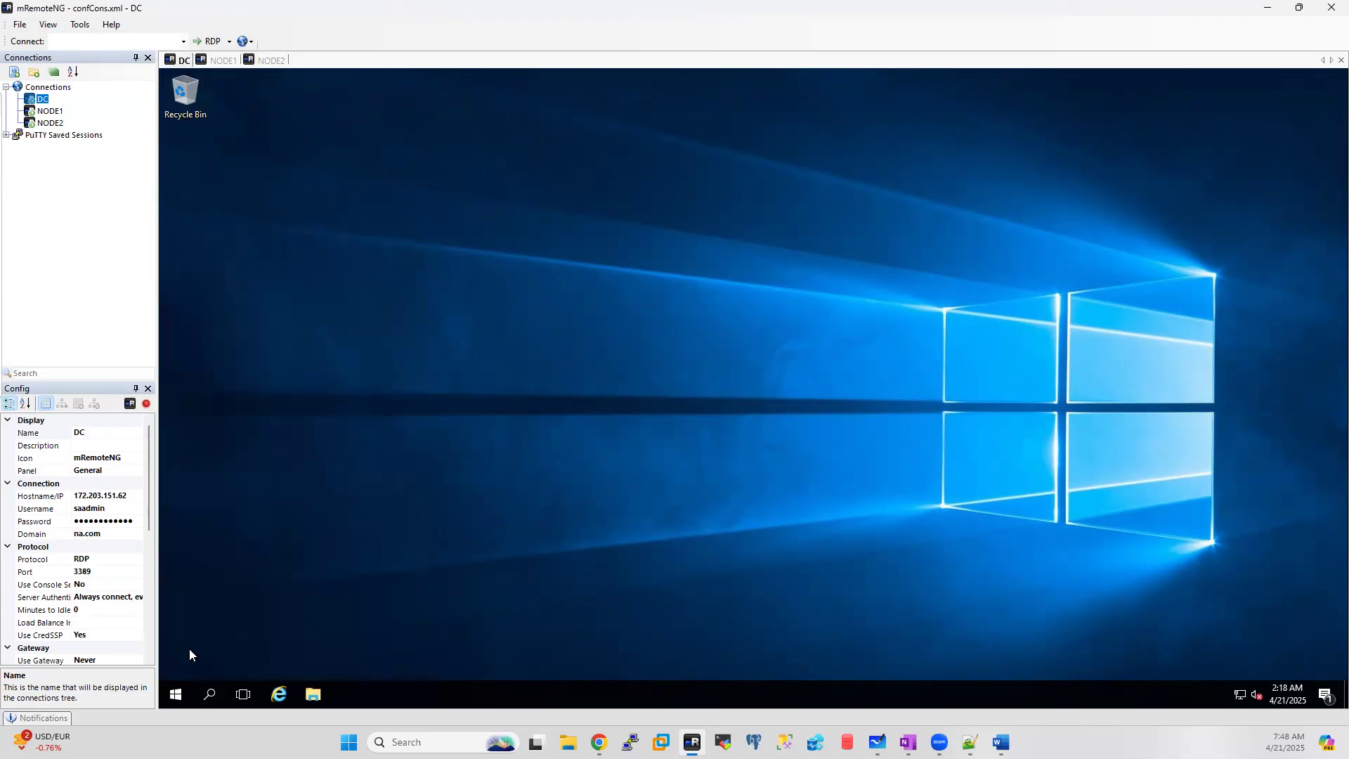
Step: Search 'failover' on DC, which finds nothing, and close the search panel
click(211, 694)
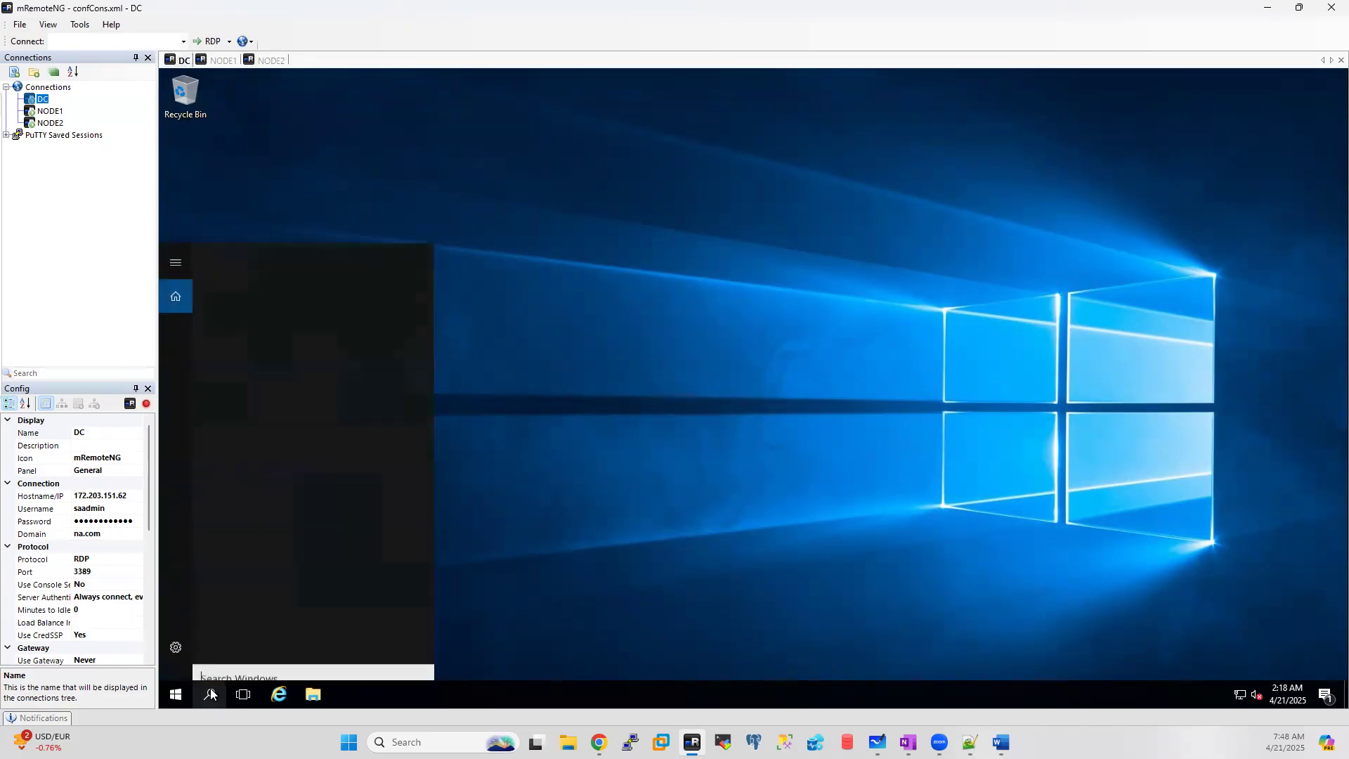
text(faiover)
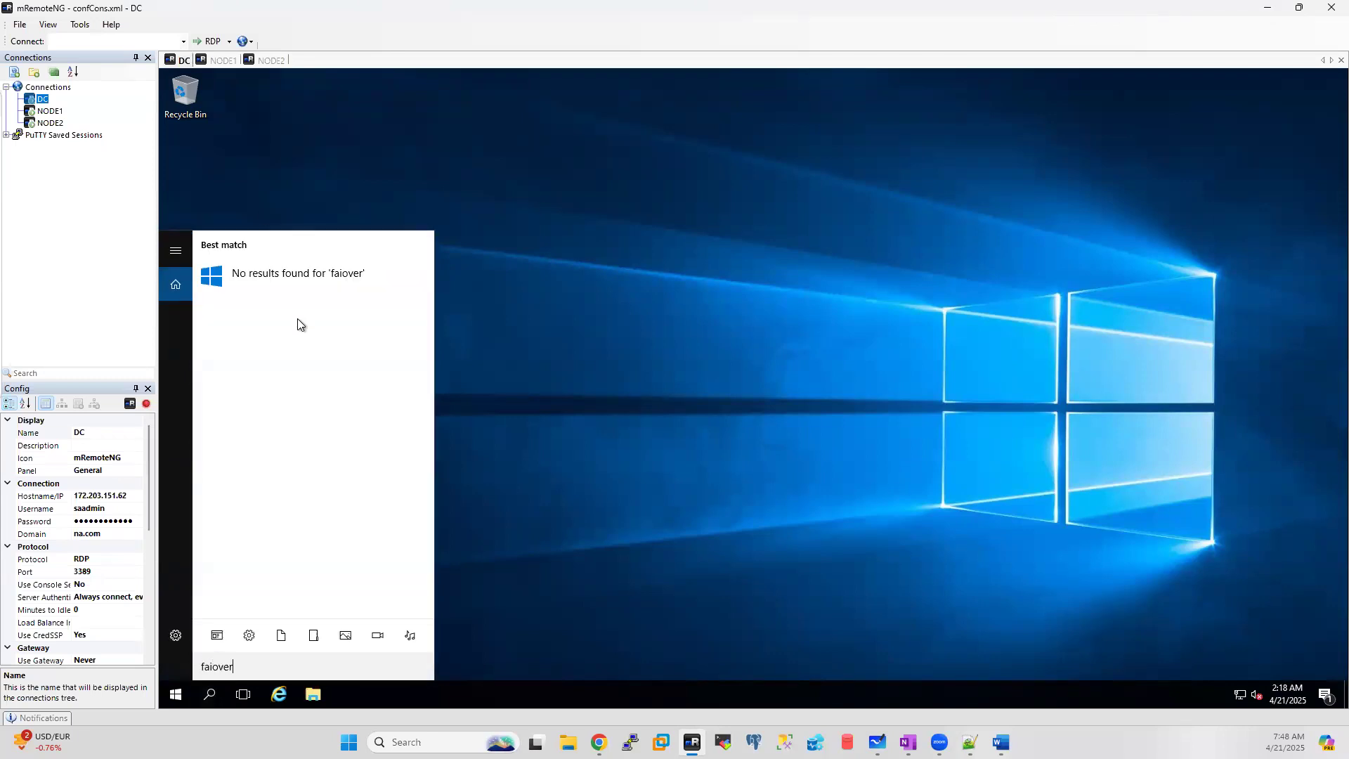
key(BackSpace)
key(BackSpace)
key(BackSpace)
key(BackSpace)
text(lover)
click(613, 391)
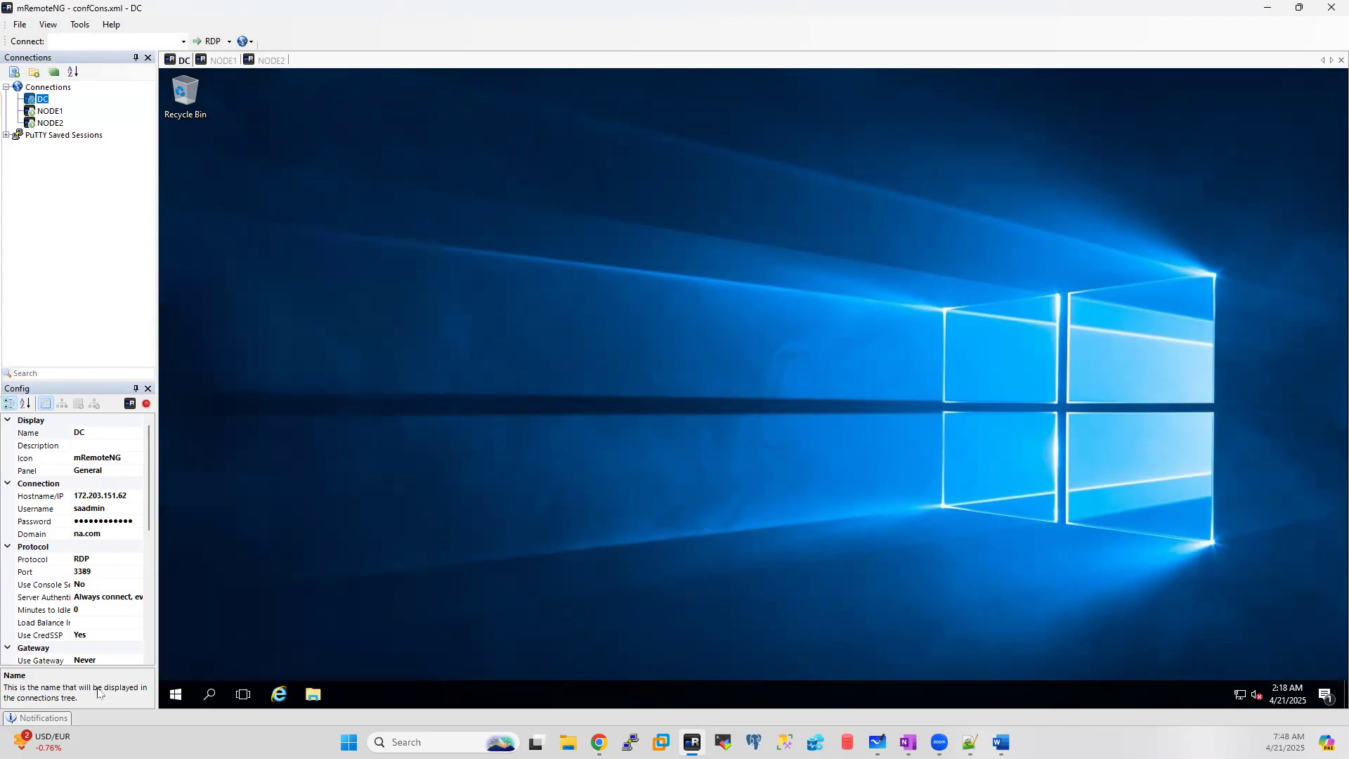
click(211, 696)
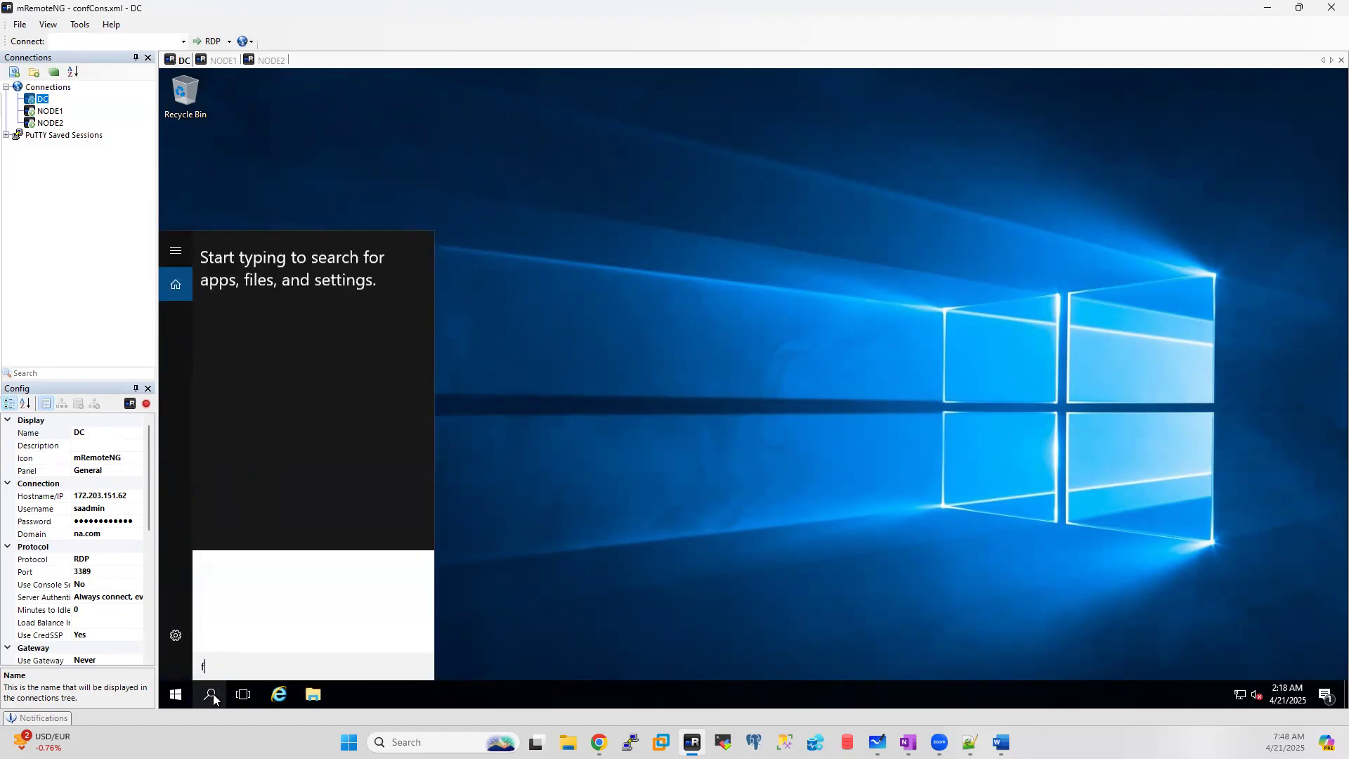
text(faiover)
key(BackSpace)
key(BackSpace)
key(BackSpace)
key(BackSpace)
key(BackSpace)
key(BackSpace)
key(BackSpace)
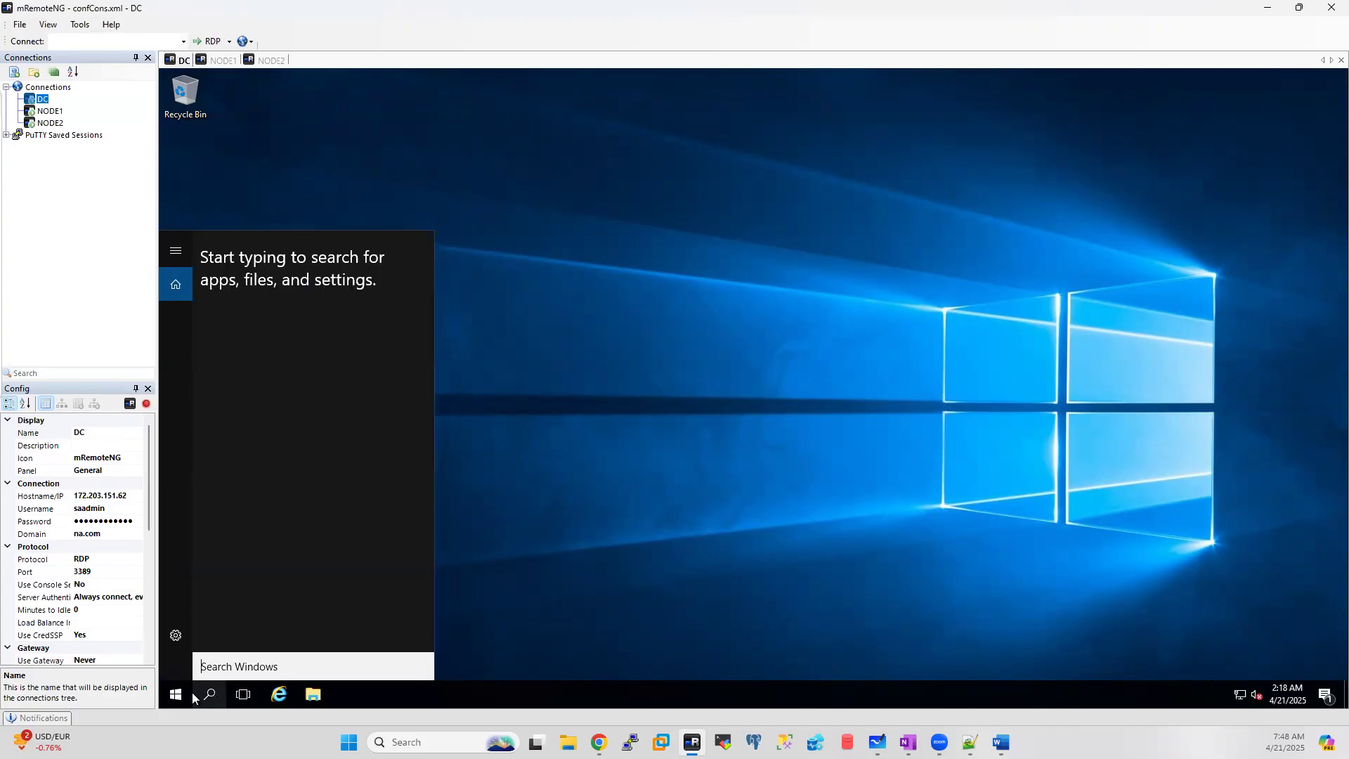
click(706, 624)
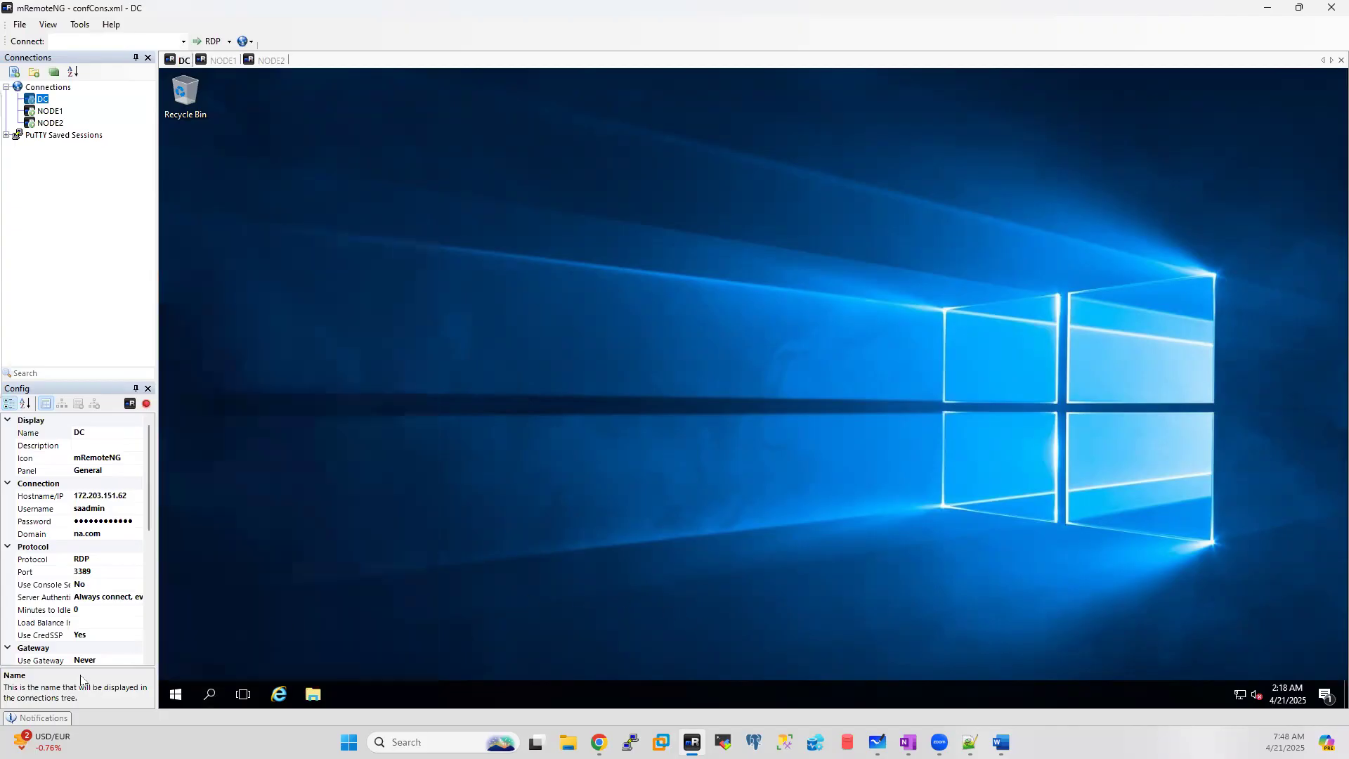
Step: Launch Failover Cluster Manager on DC by running cluadmin.msc
right_click(177, 696)
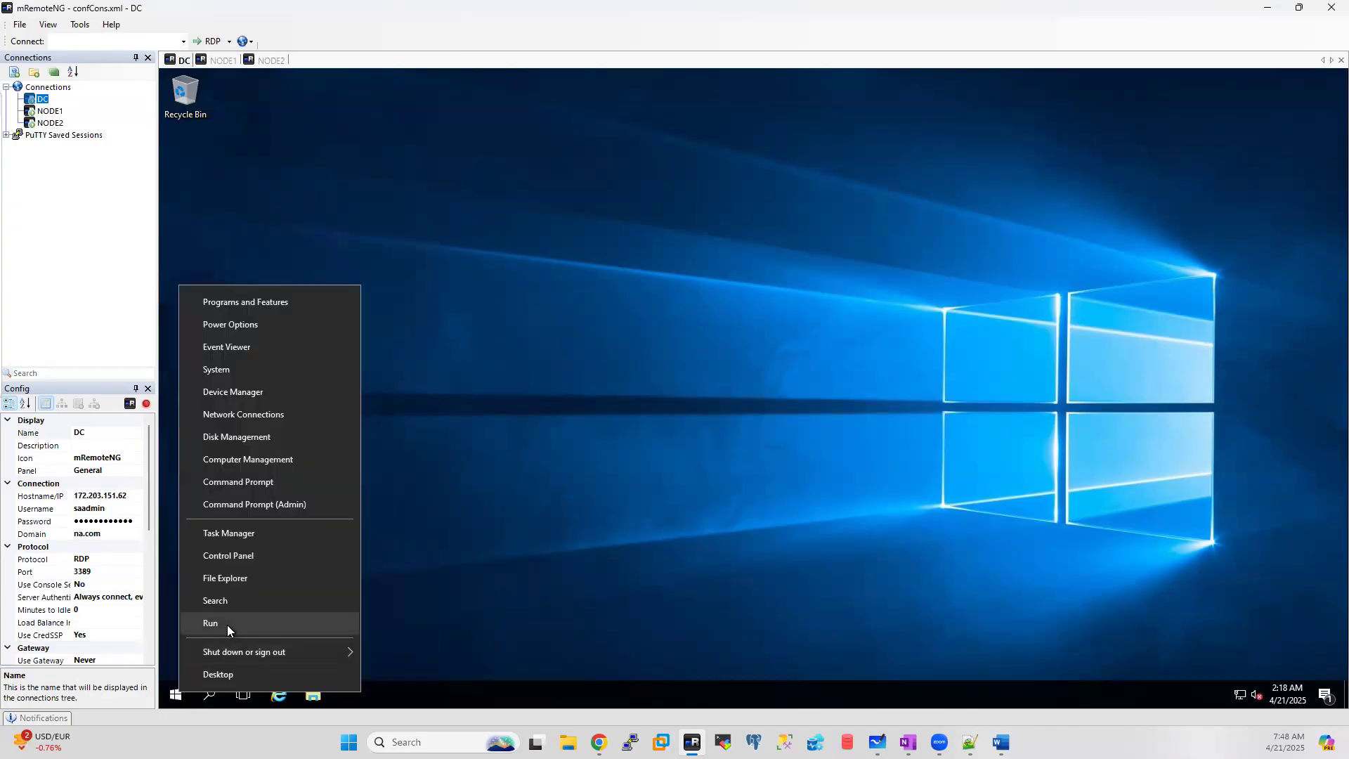
click(226, 626)
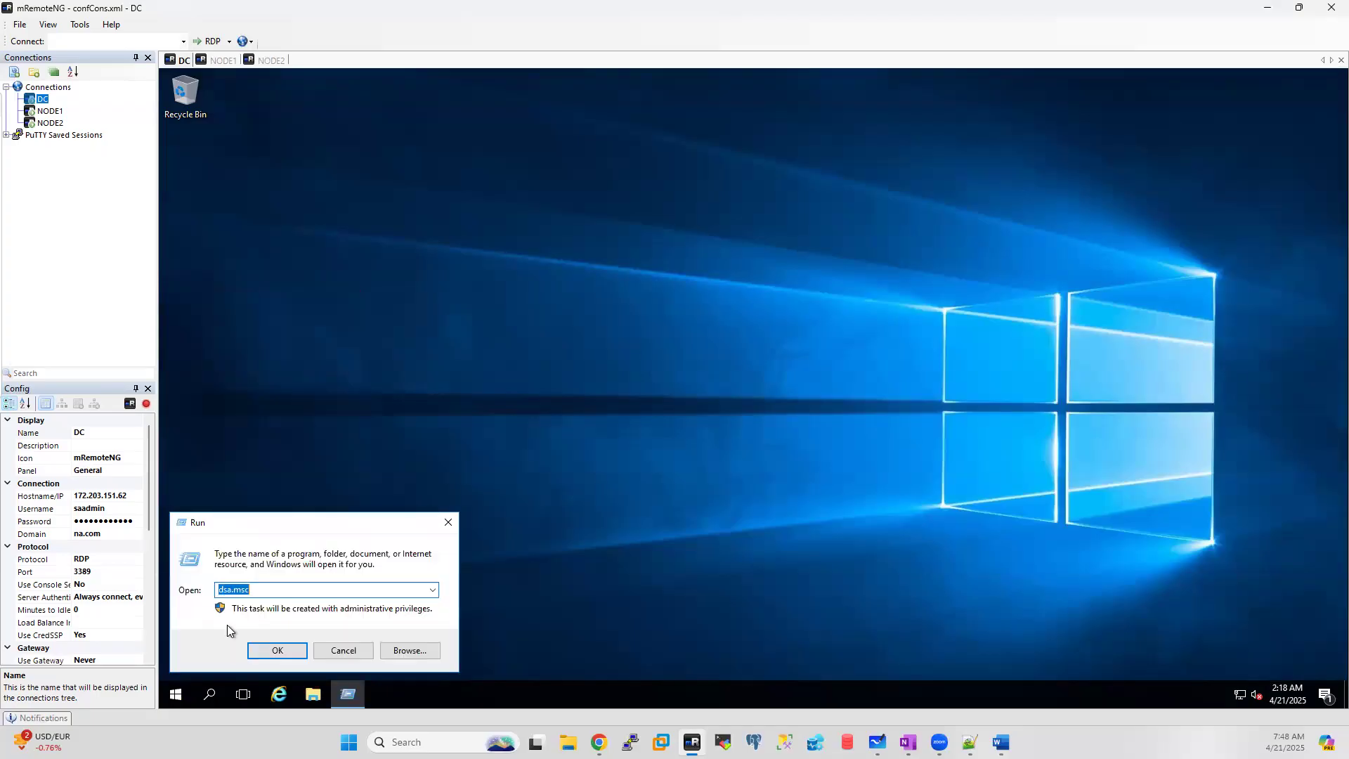
text(cluadmin.msc)
click(284, 651)
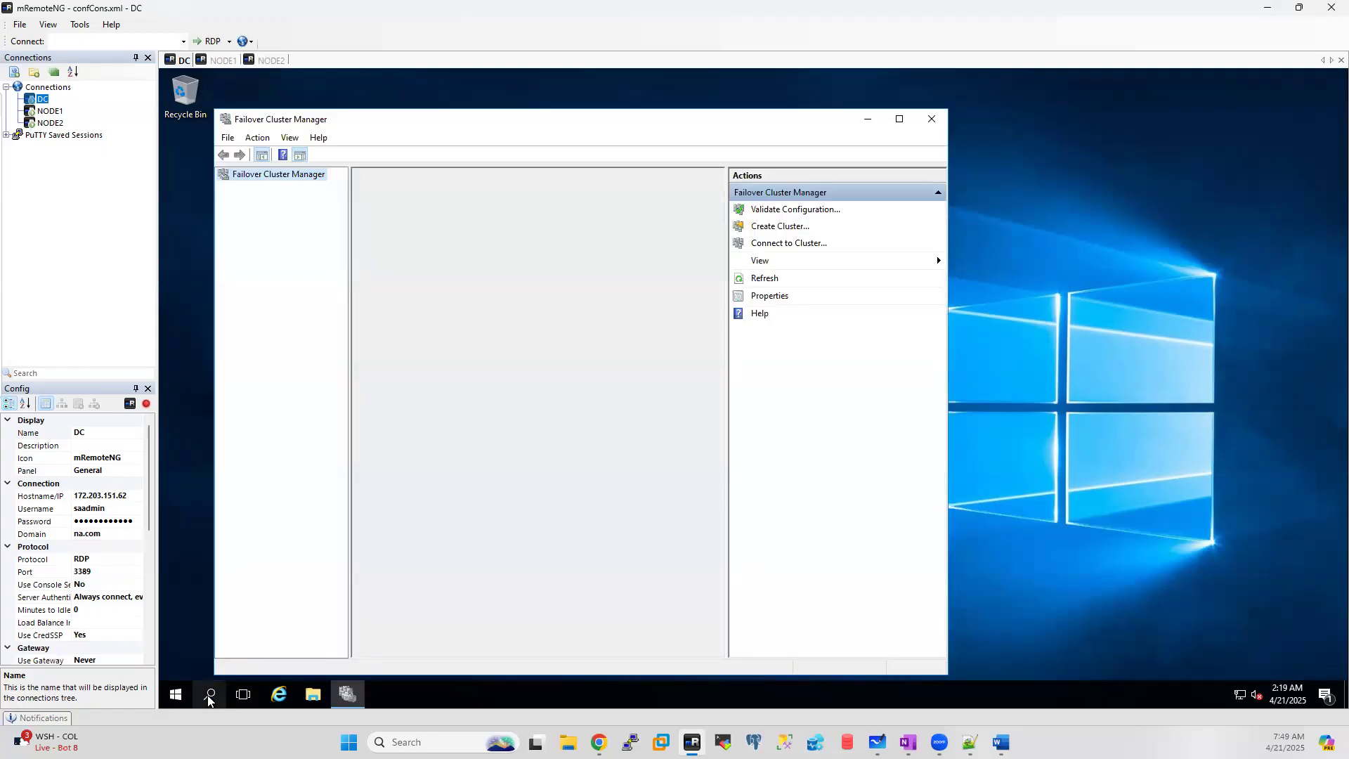
Step: Launch the Services console on DC by running services.msc
right_click(180, 696)
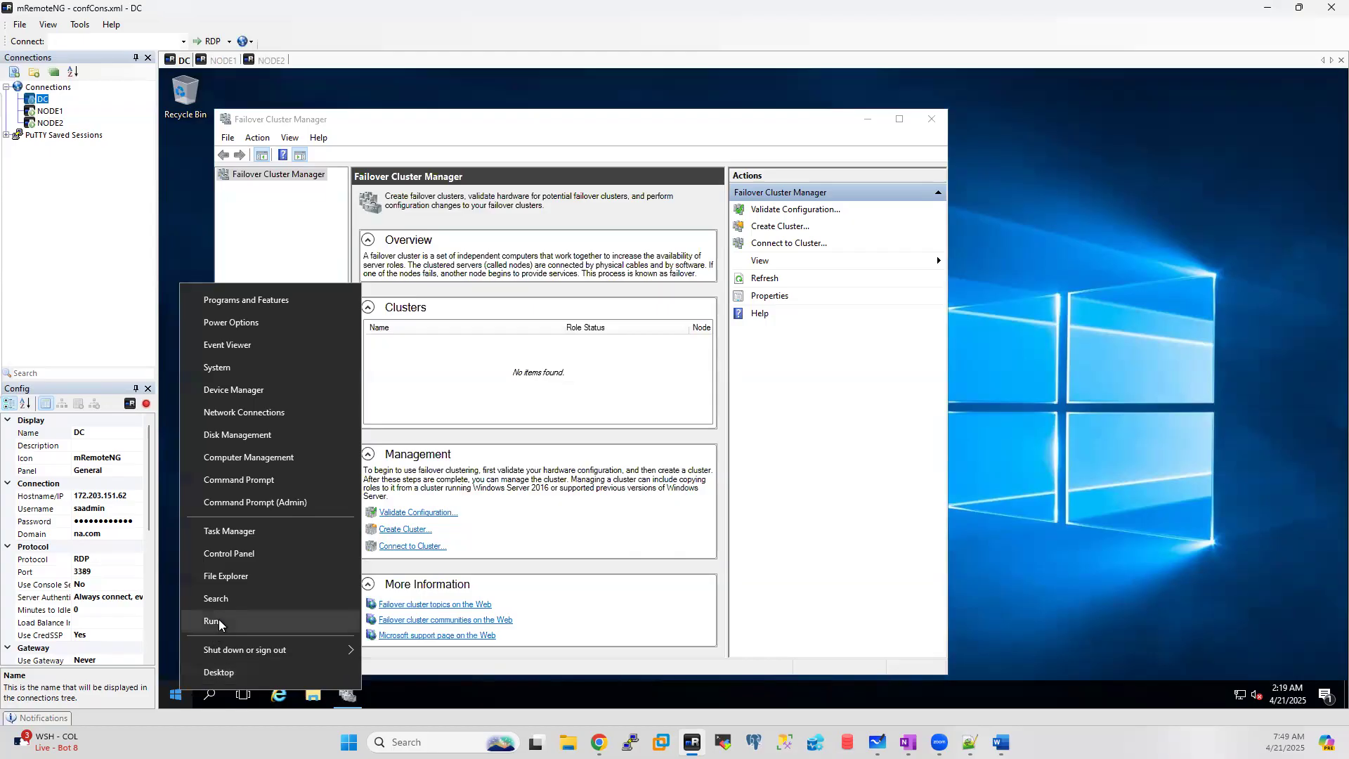
click(219, 617)
text(ser)
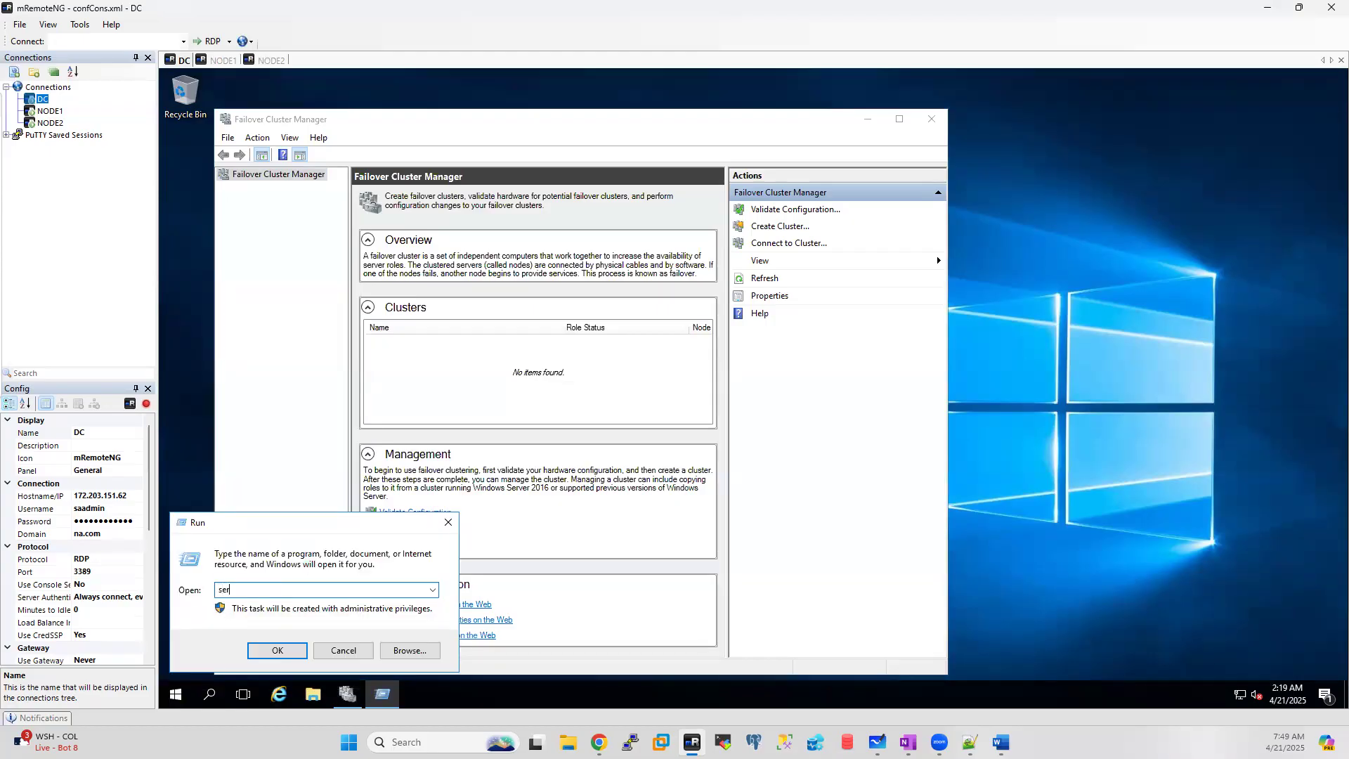
text(vices.msc)
key(Return)
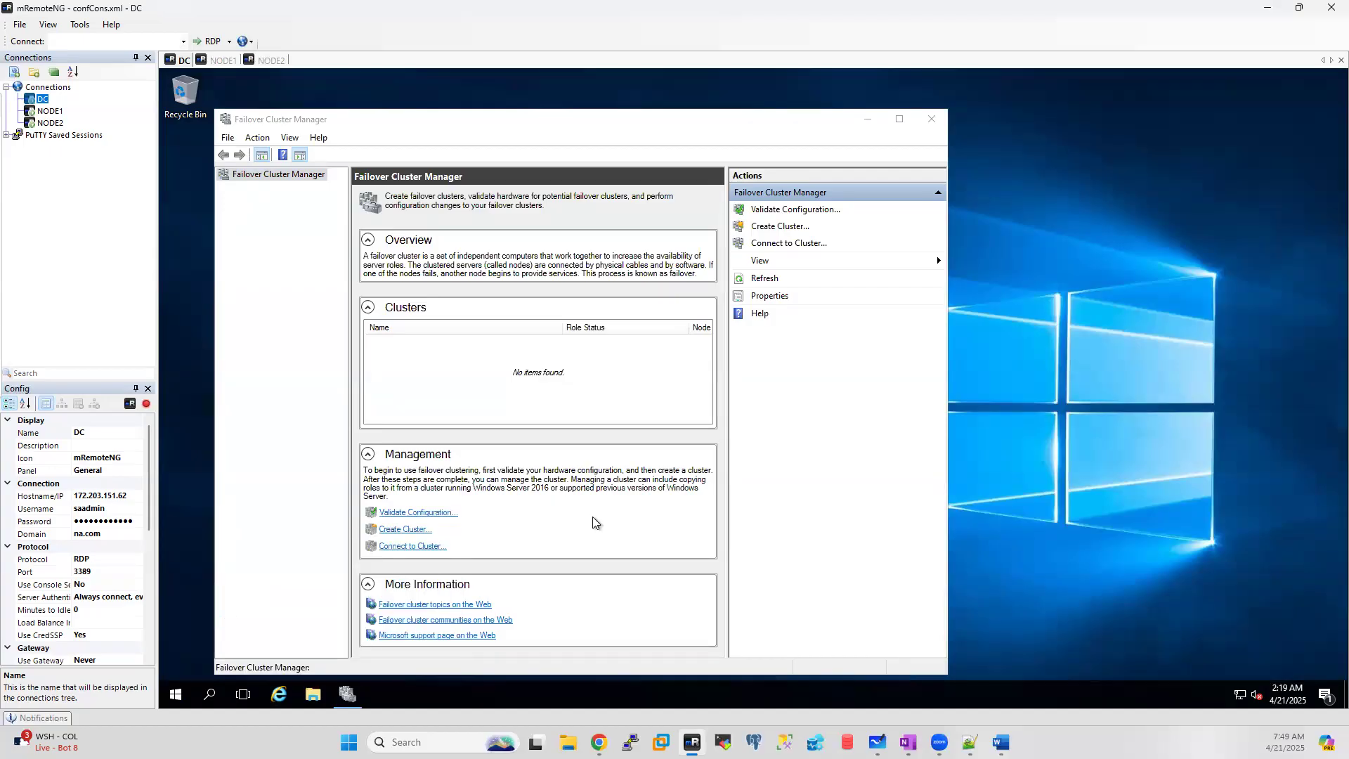
Step: Locate Cluster Service in Services, check its details, and maximize the Services window
click(490, 346)
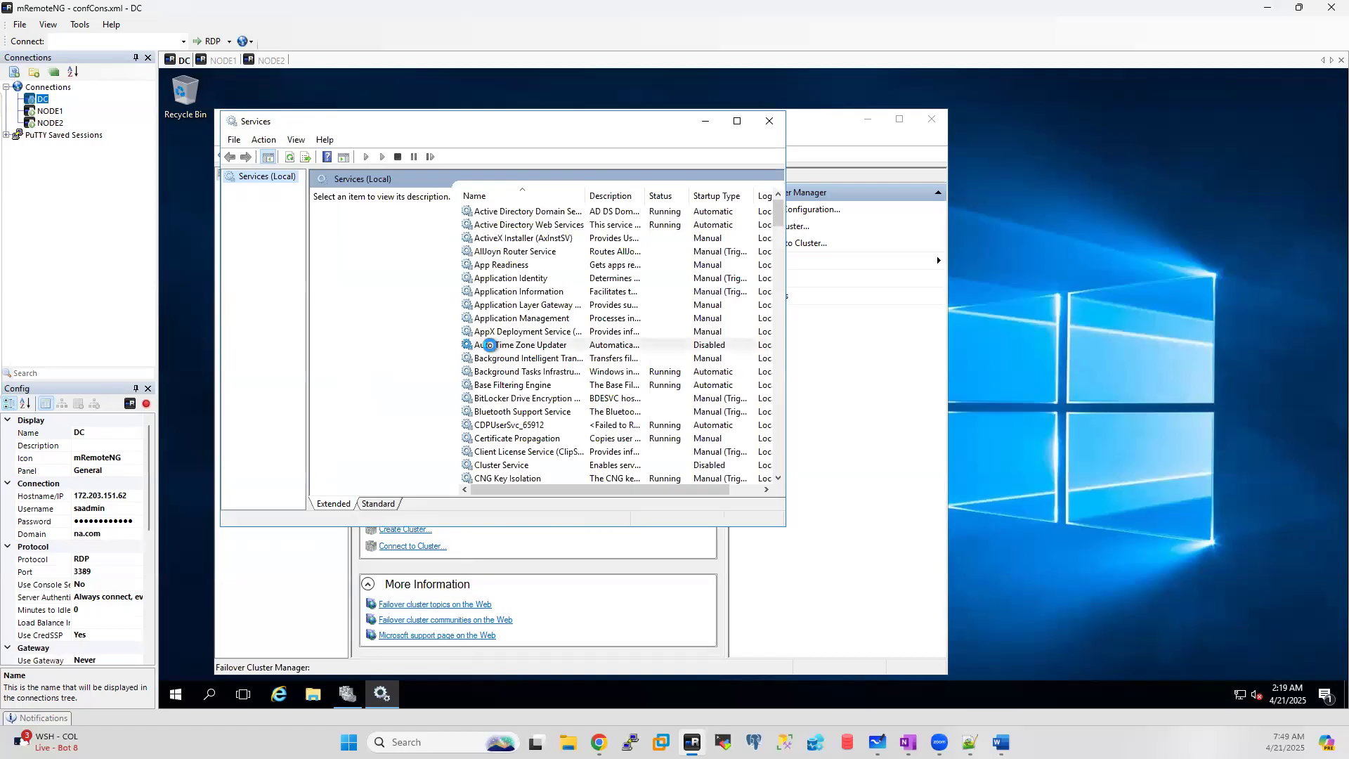
key(c)
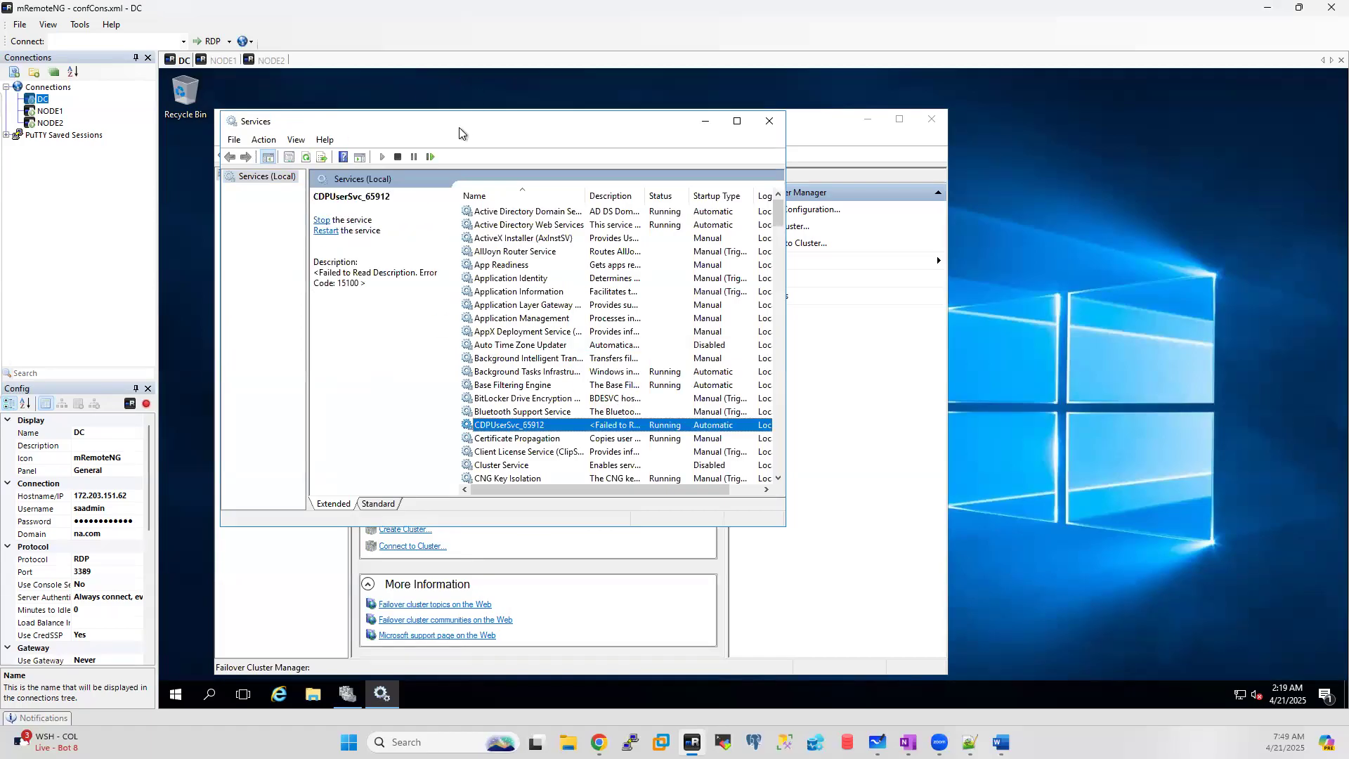
drag(462, 129, 672, 134)
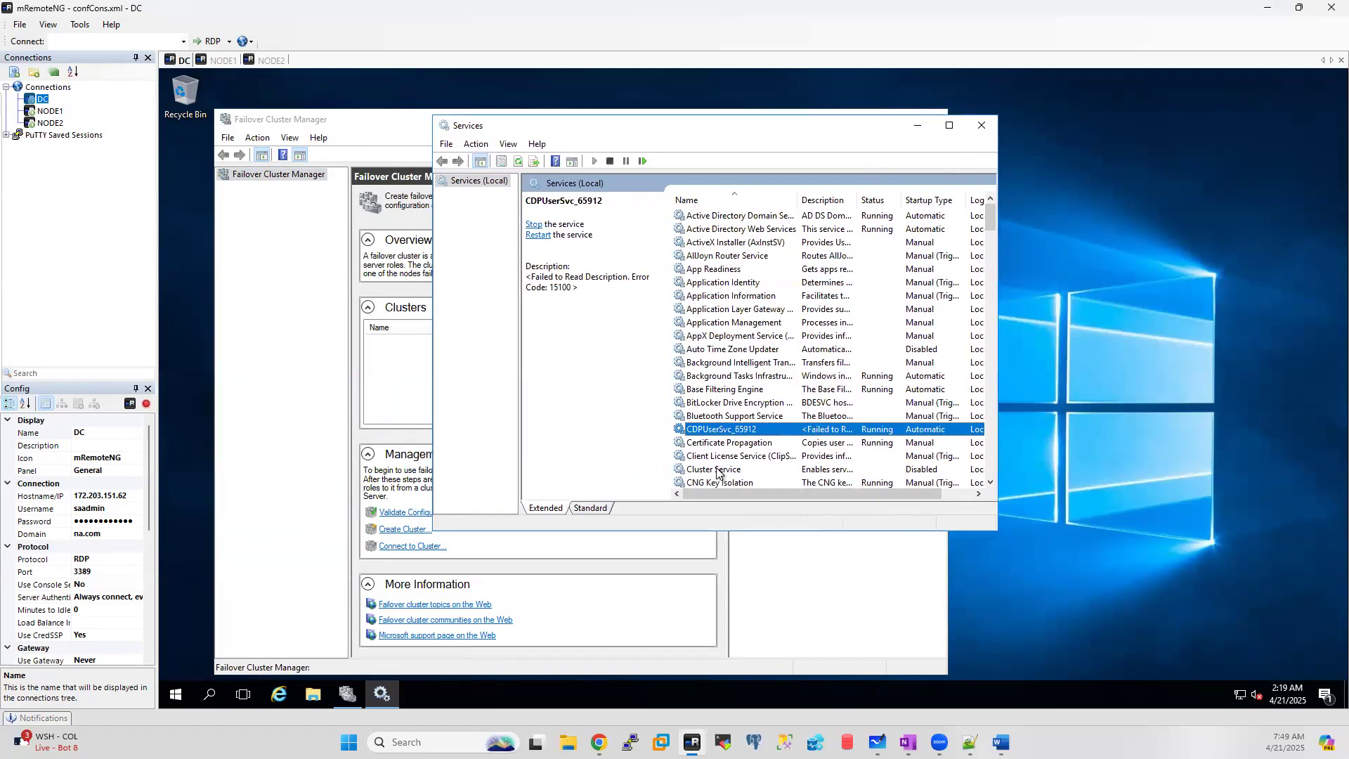
click(718, 469)
click(950, 126)
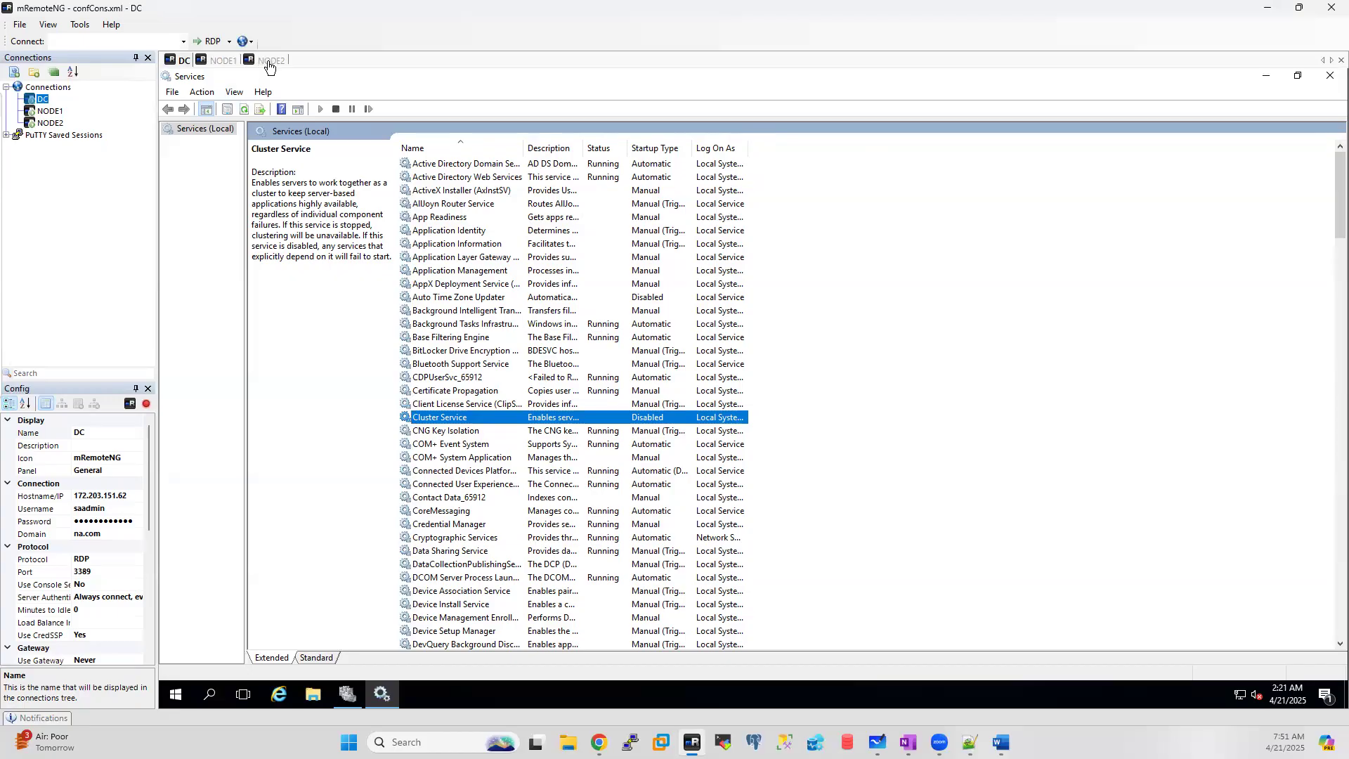
Step: Launch Active Directory Users and Computers on DC by running dsa.msc
right_click(176, 695)
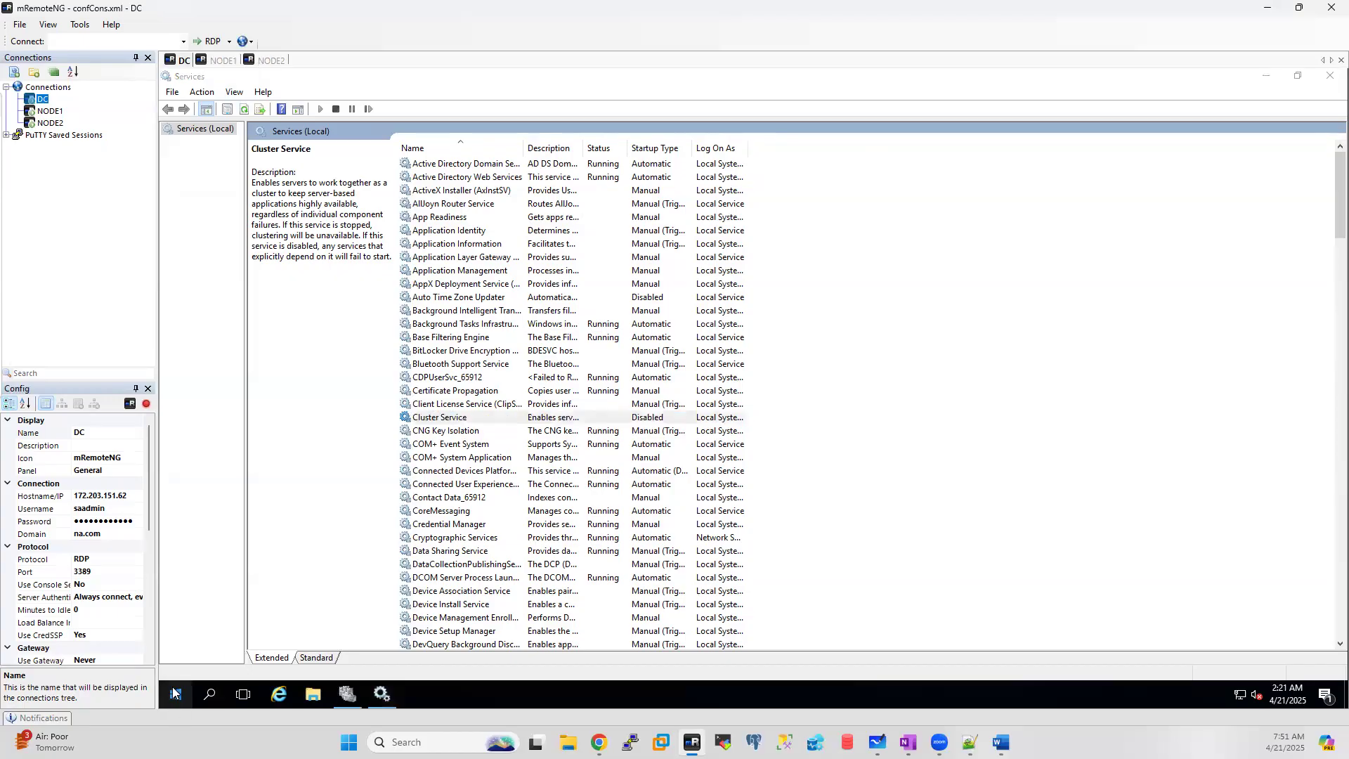
click(218, 623)
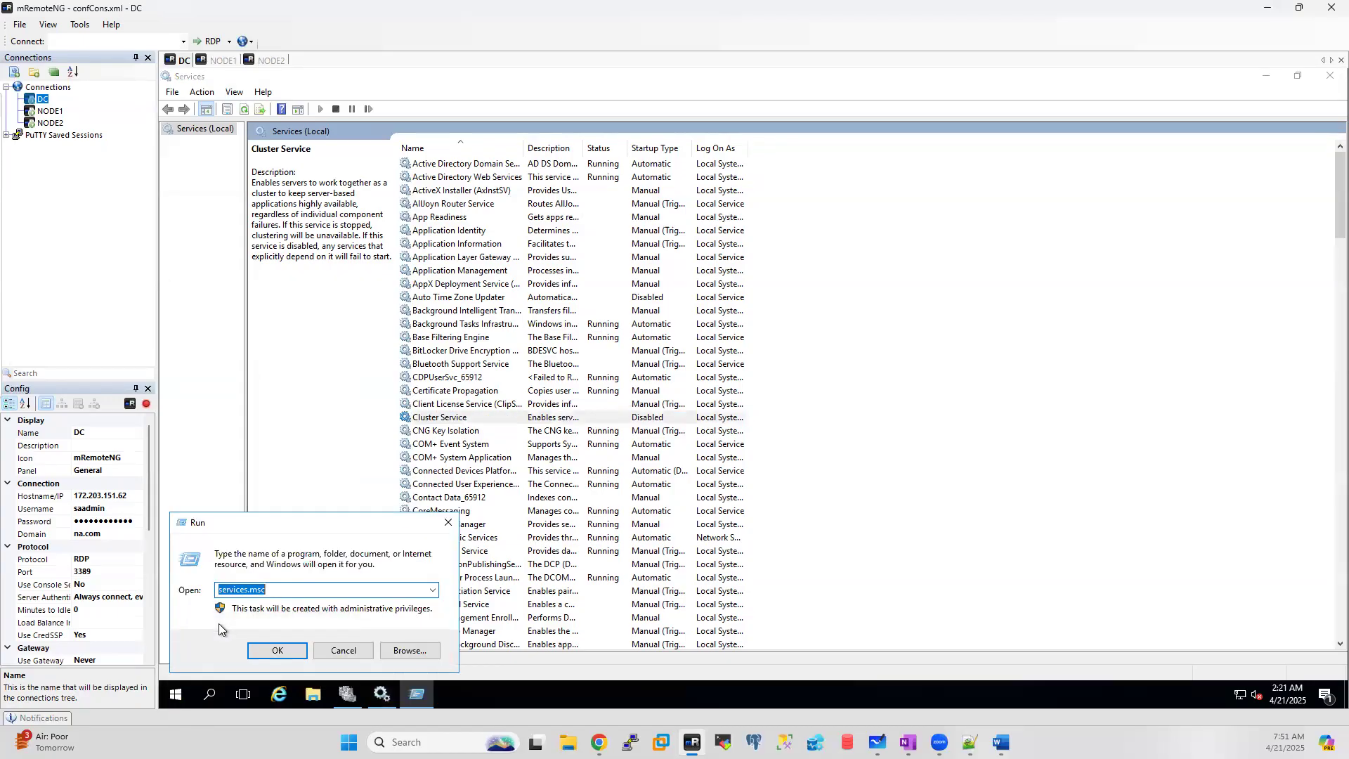
text(dsa.msc)
key(Return)
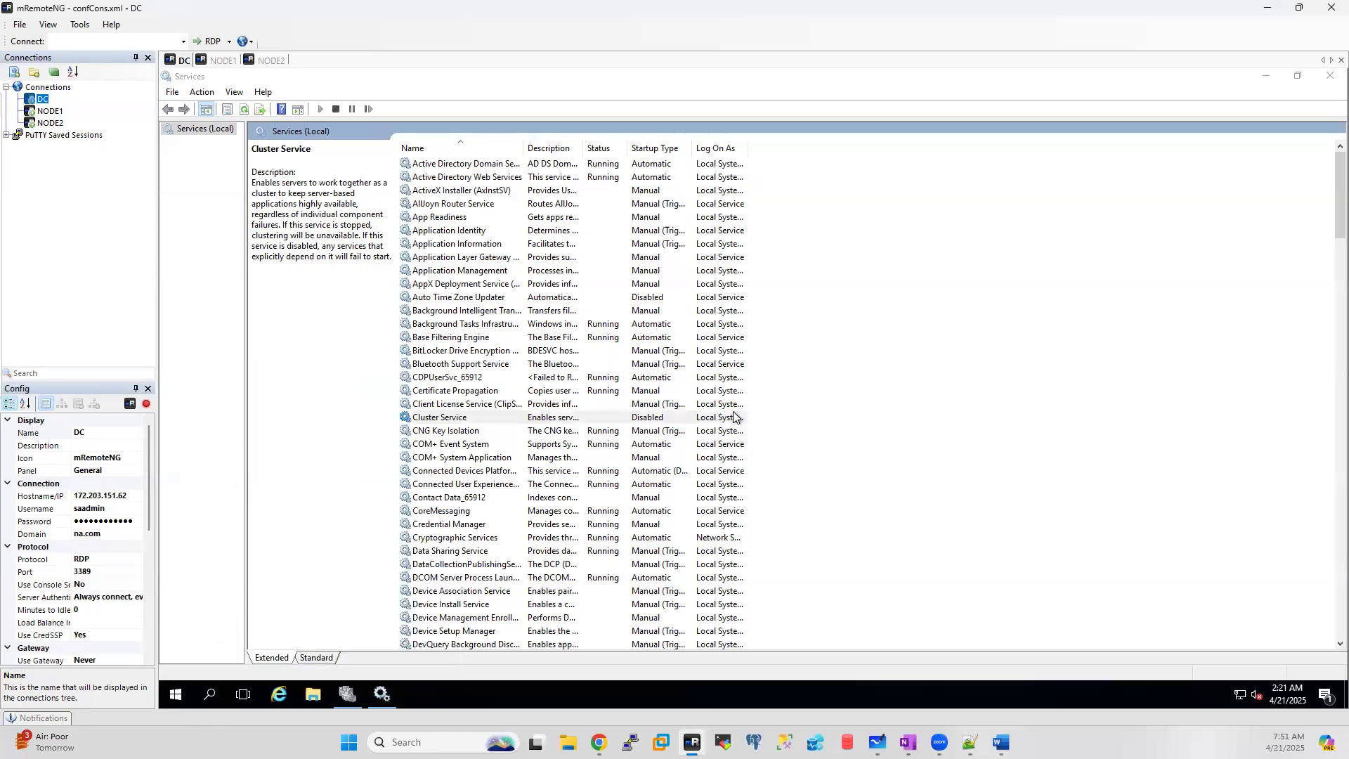
Step: Minimize Services and show the na.com Computers container listing NODE1 and NODE2
click(1267, 80)
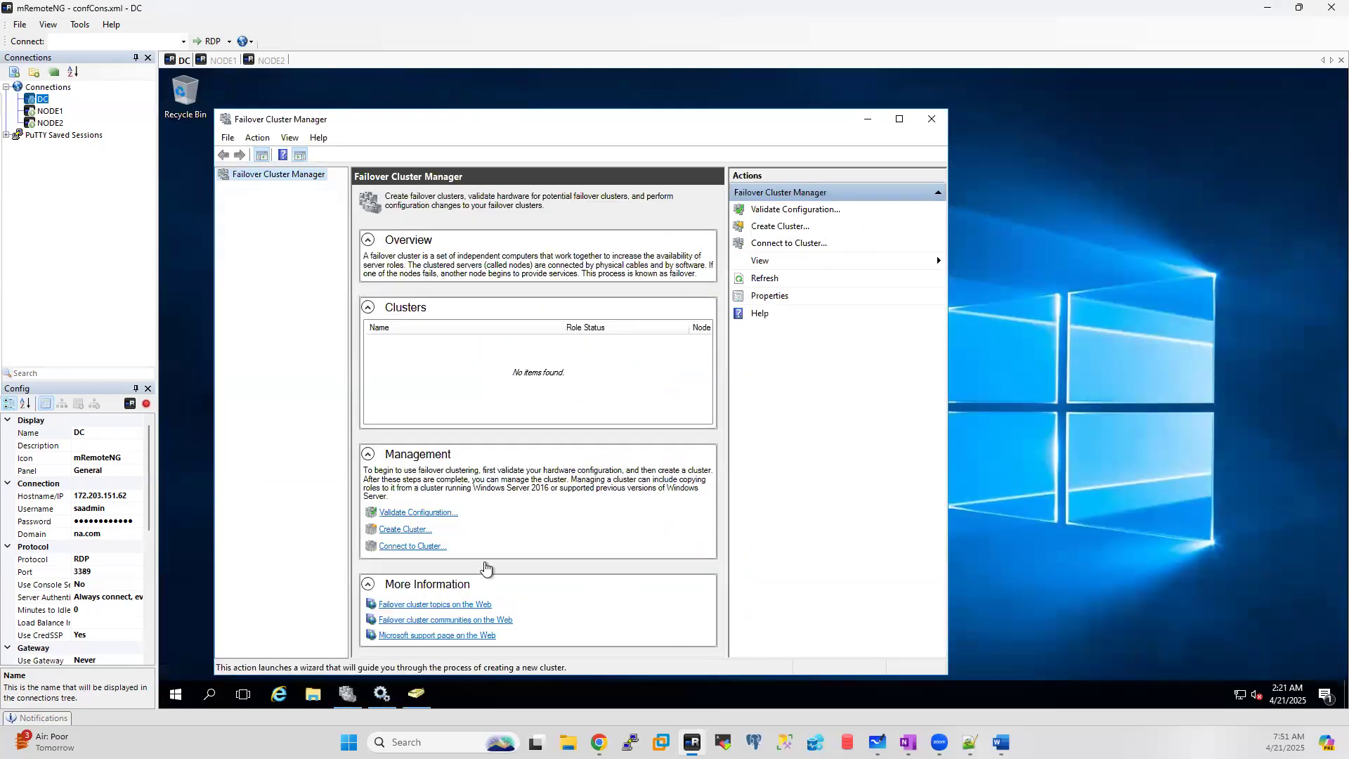
click(416, 693)
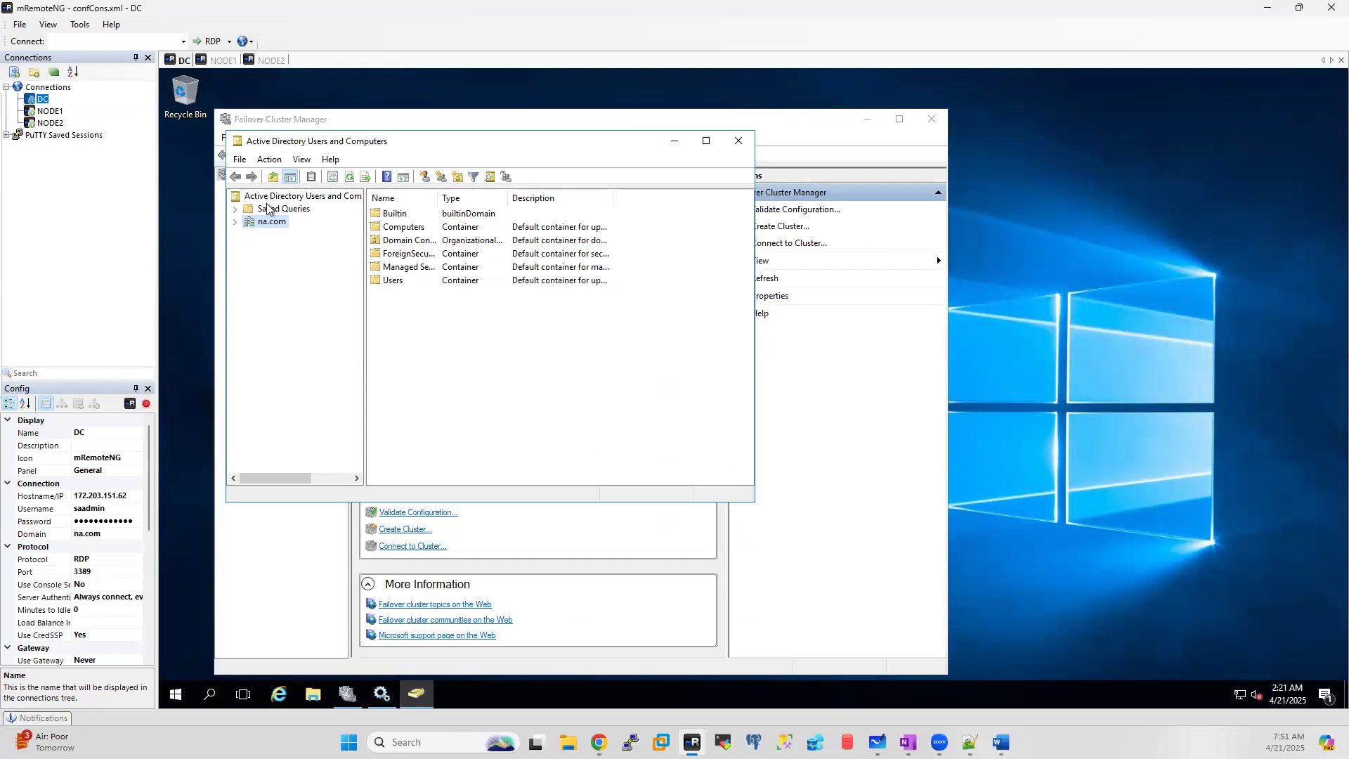
click(235, 222)
click(287, 250)
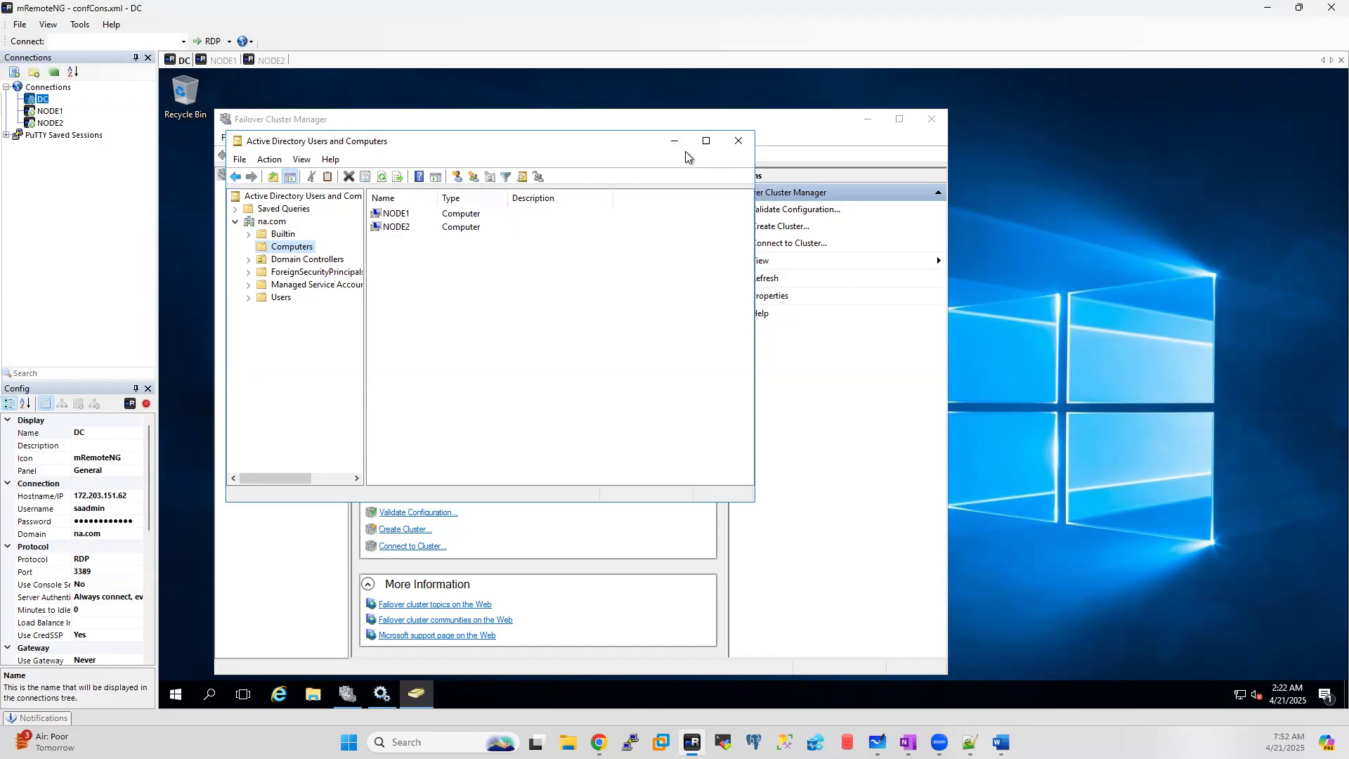
right_click(176, 695)
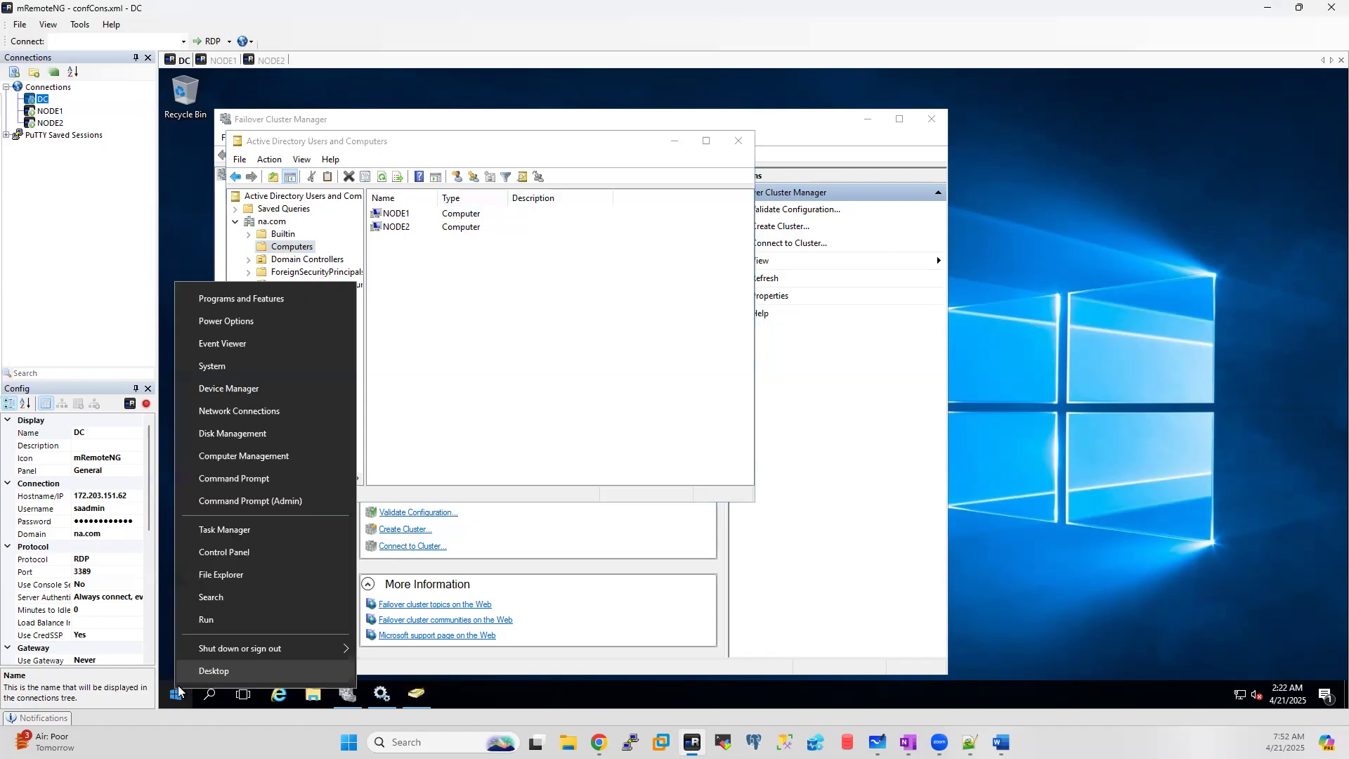
Step: Launch DNS Manager on DC with dnsmgmt.msc from the Run prompt
click(206, 619)
text(dns)
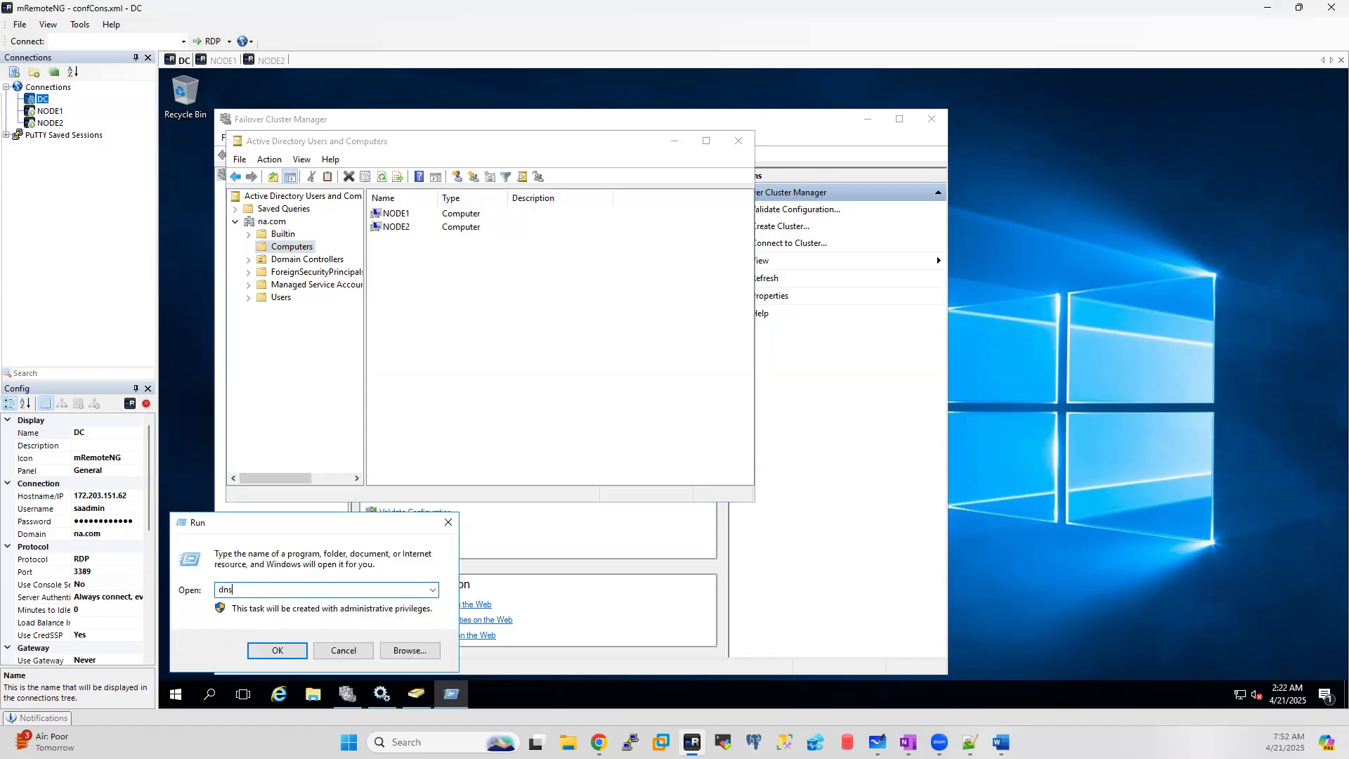
text(mgmt.msc)
key(Return)
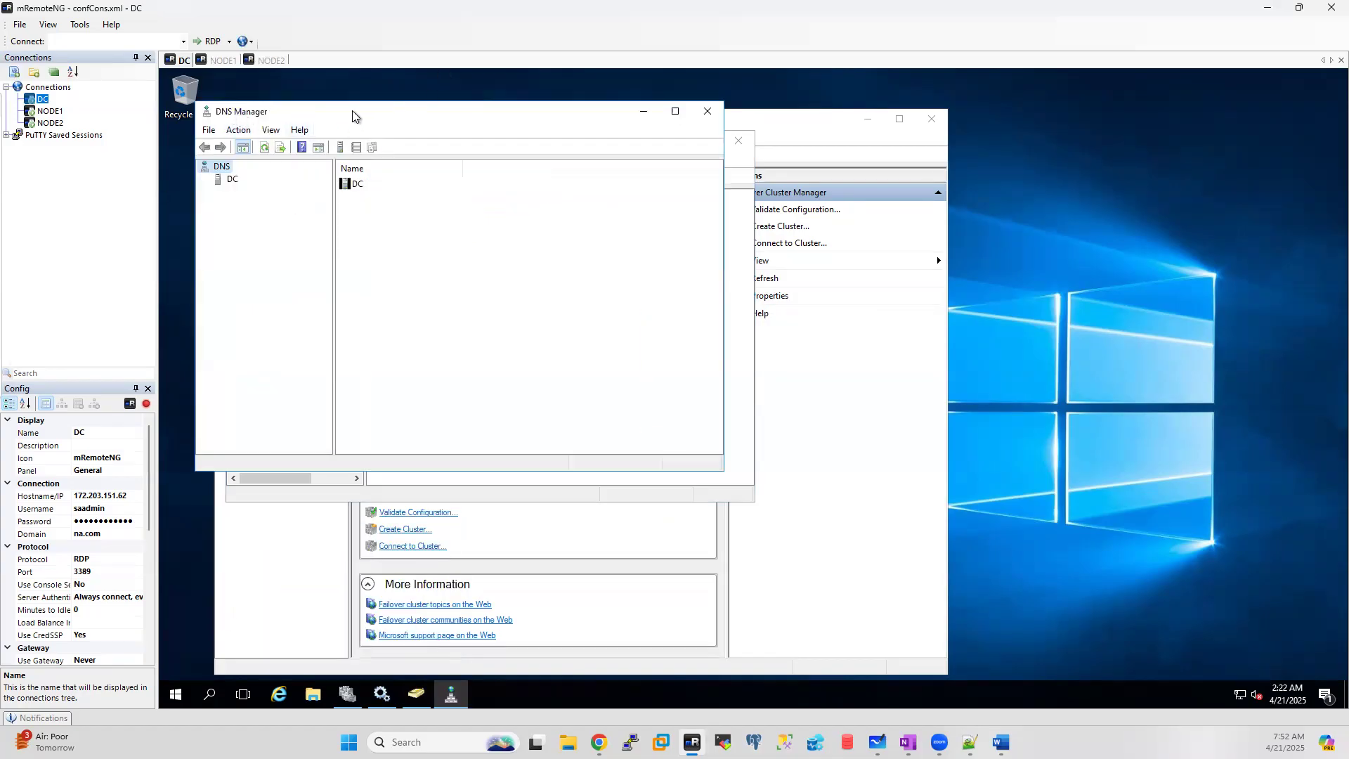
Step: Move DNS Manager beside the directory window and expand DC > Forward Lookup Zones > na.com
drag(360, 111, 895, 151)
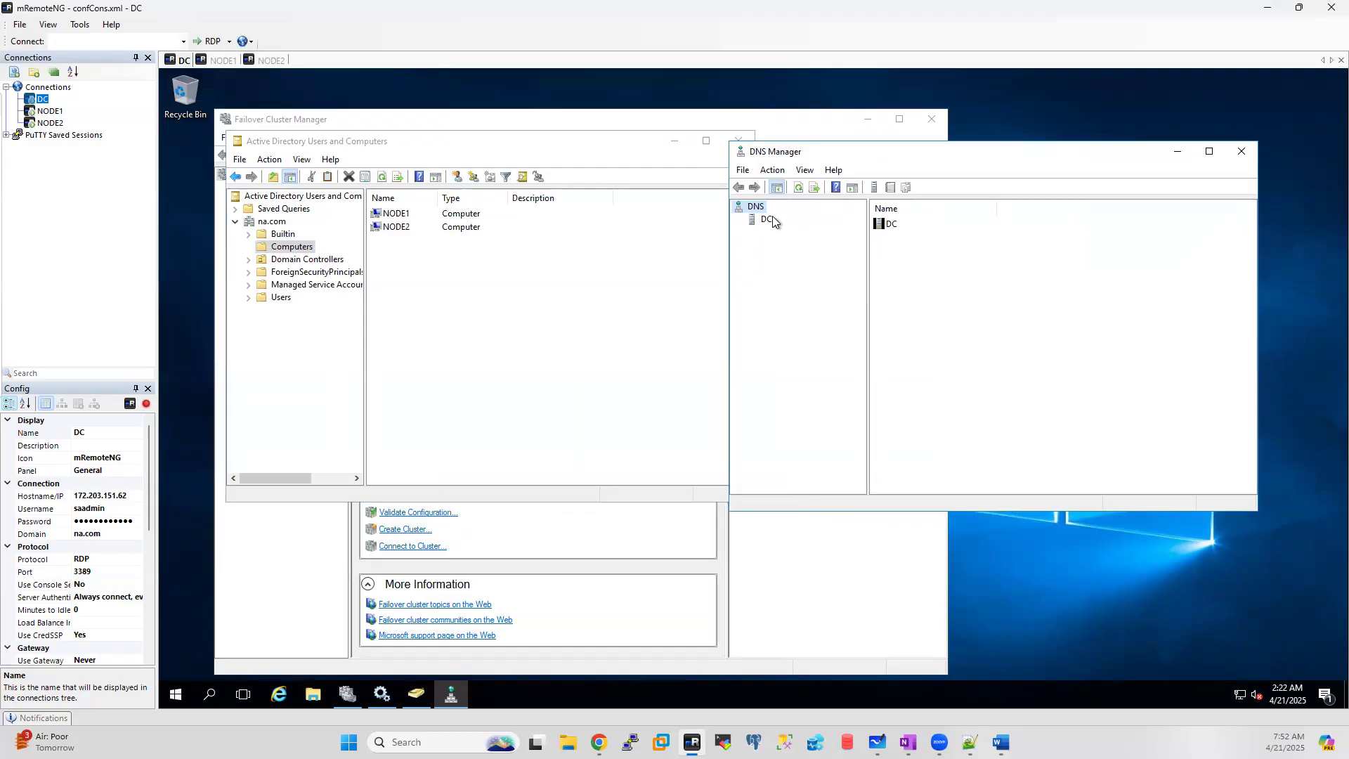
double_click(886, 224)
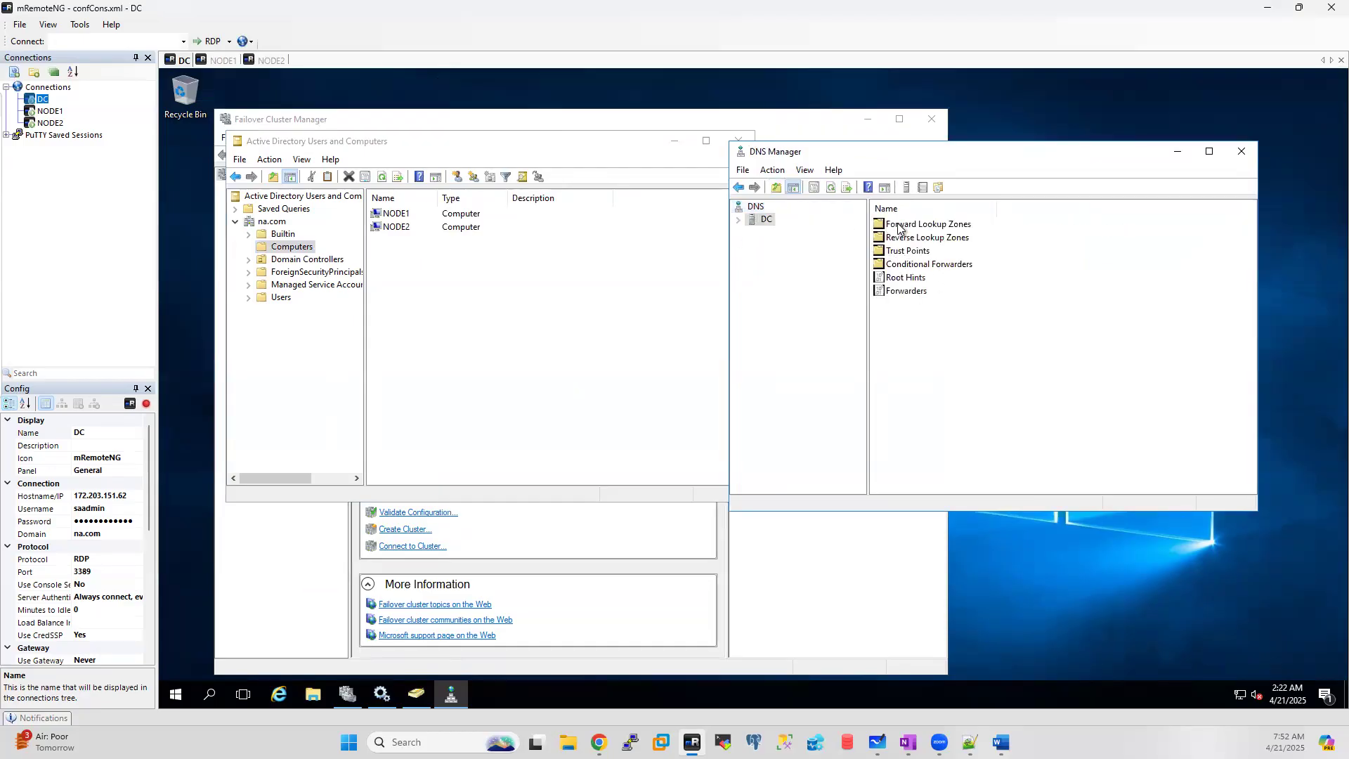
double_click(898, 226)
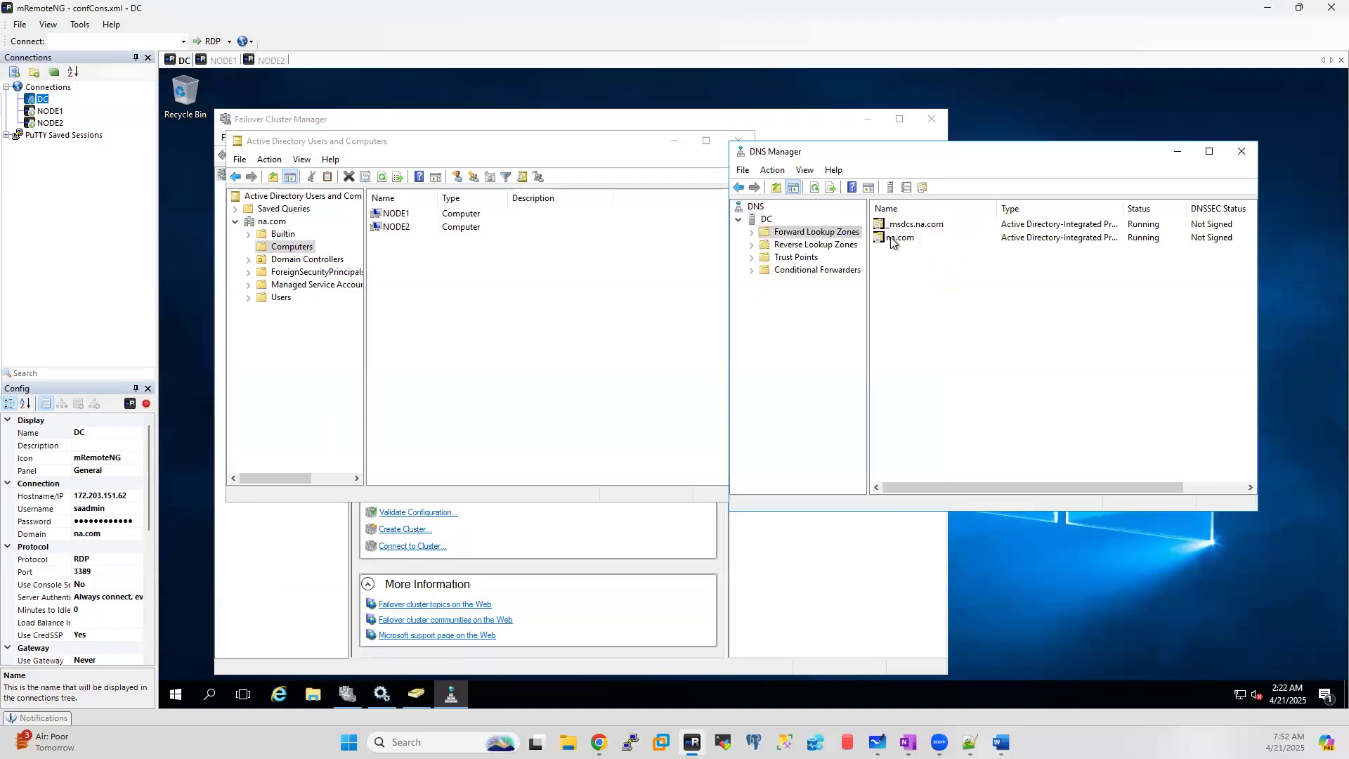
double_click(898, 240)
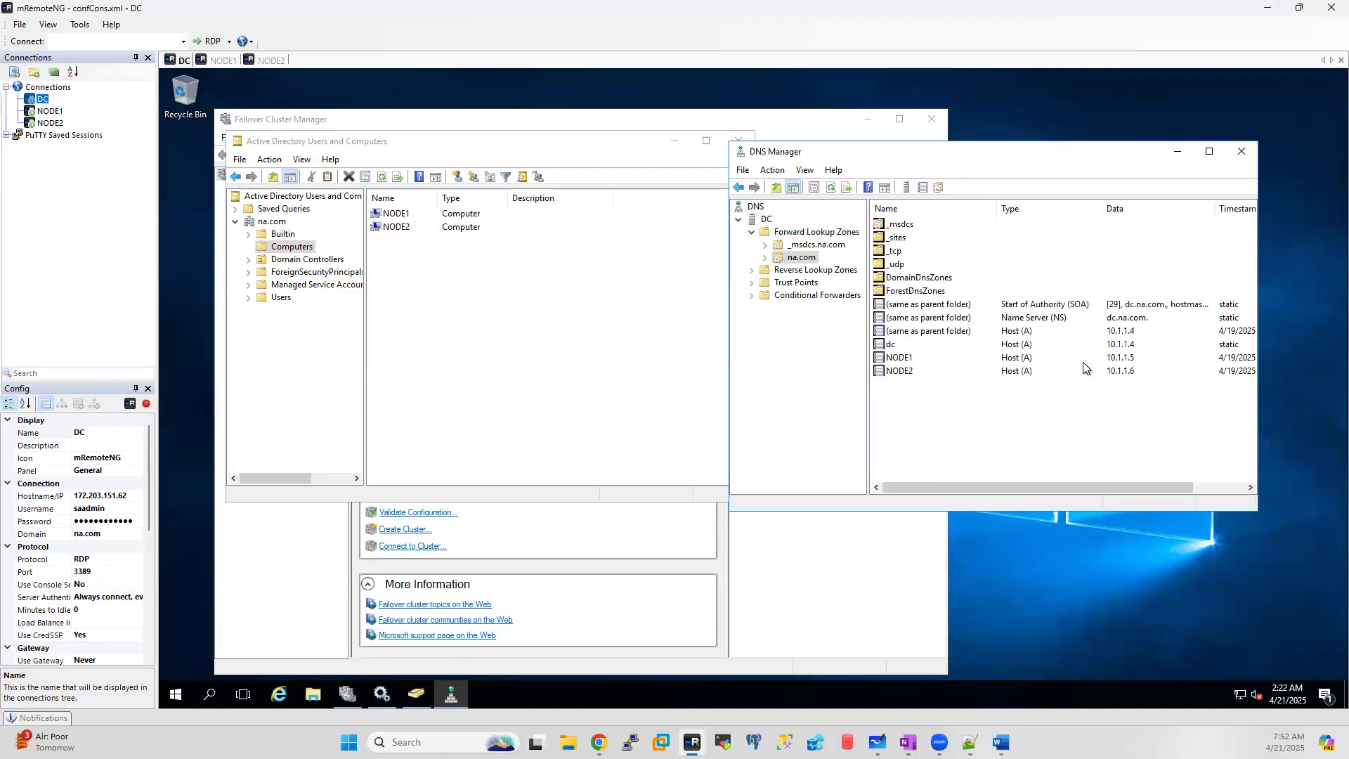
click(884, 346)
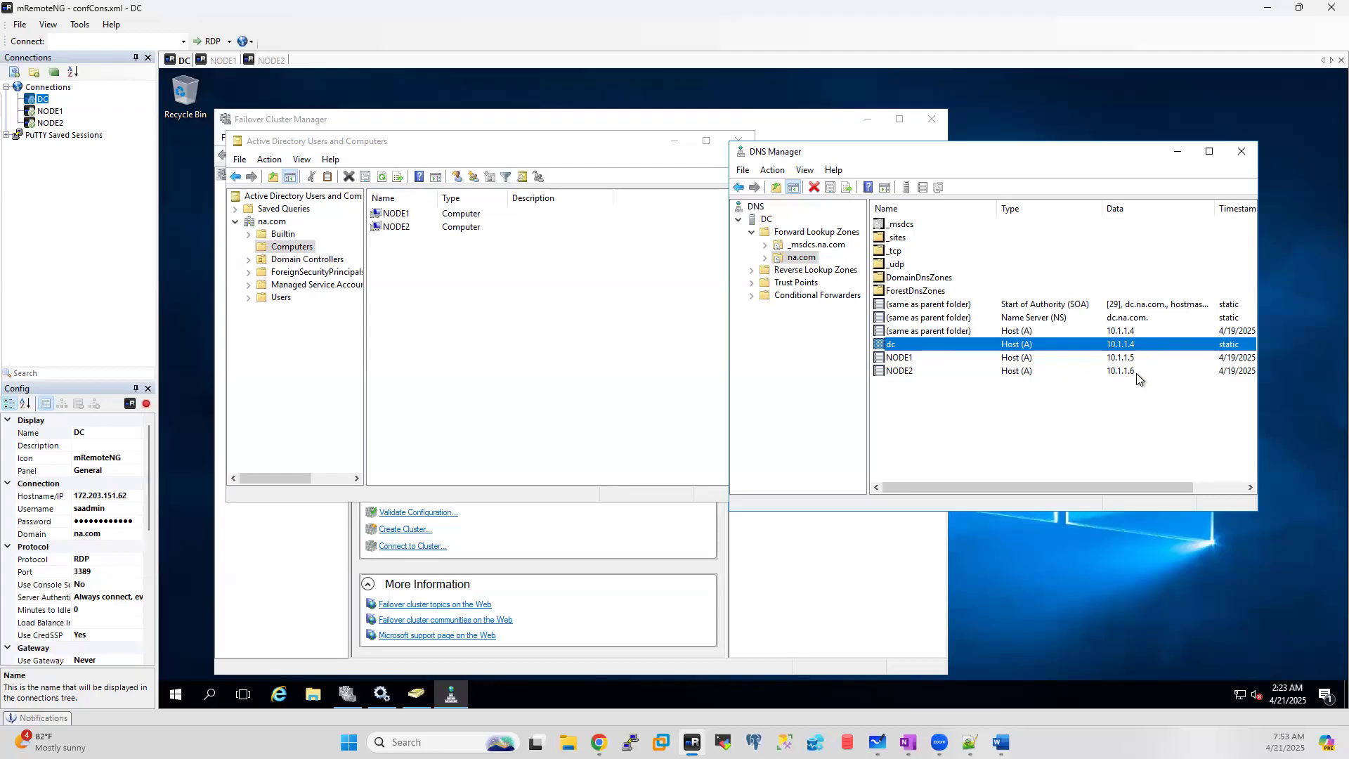
Step: Maximize DNS Manager, restore it to a smaller window, then minimize it
click(1209, 151)
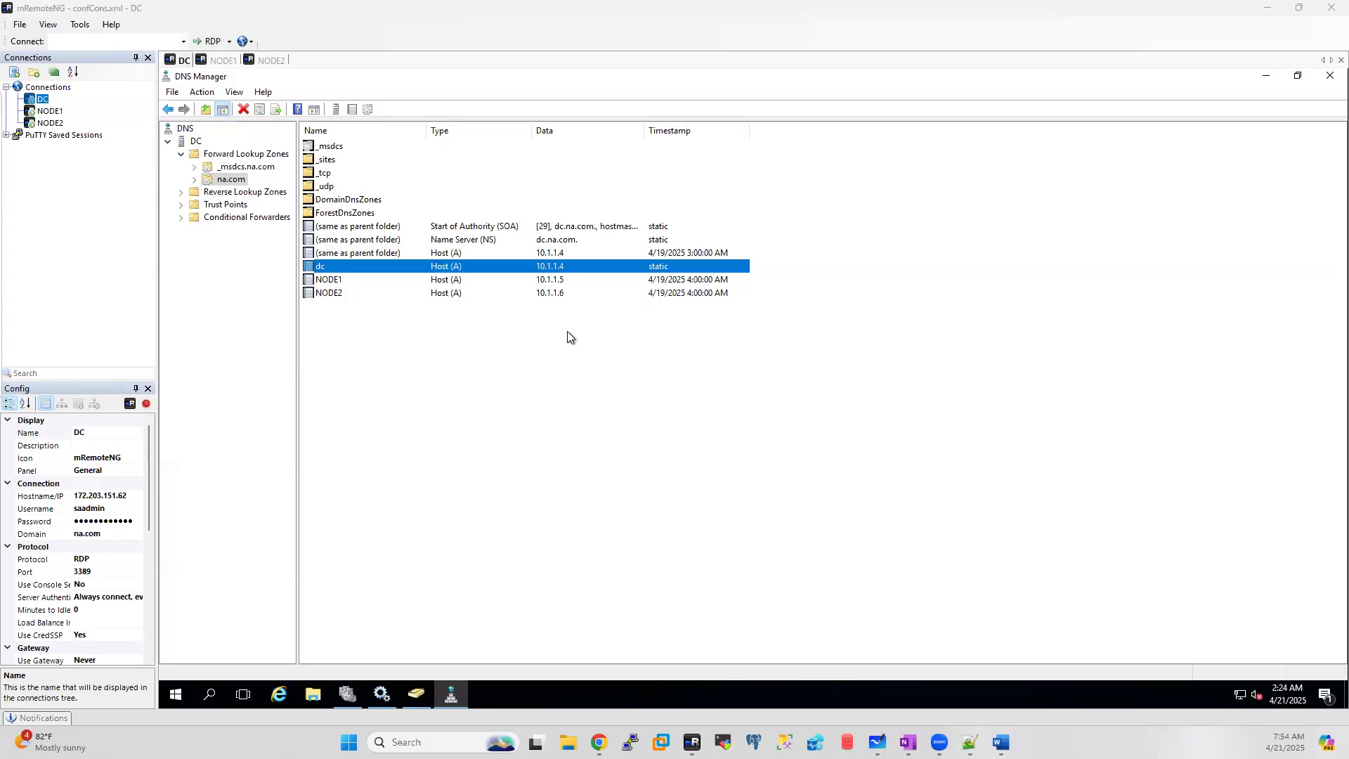
click(265, 76)
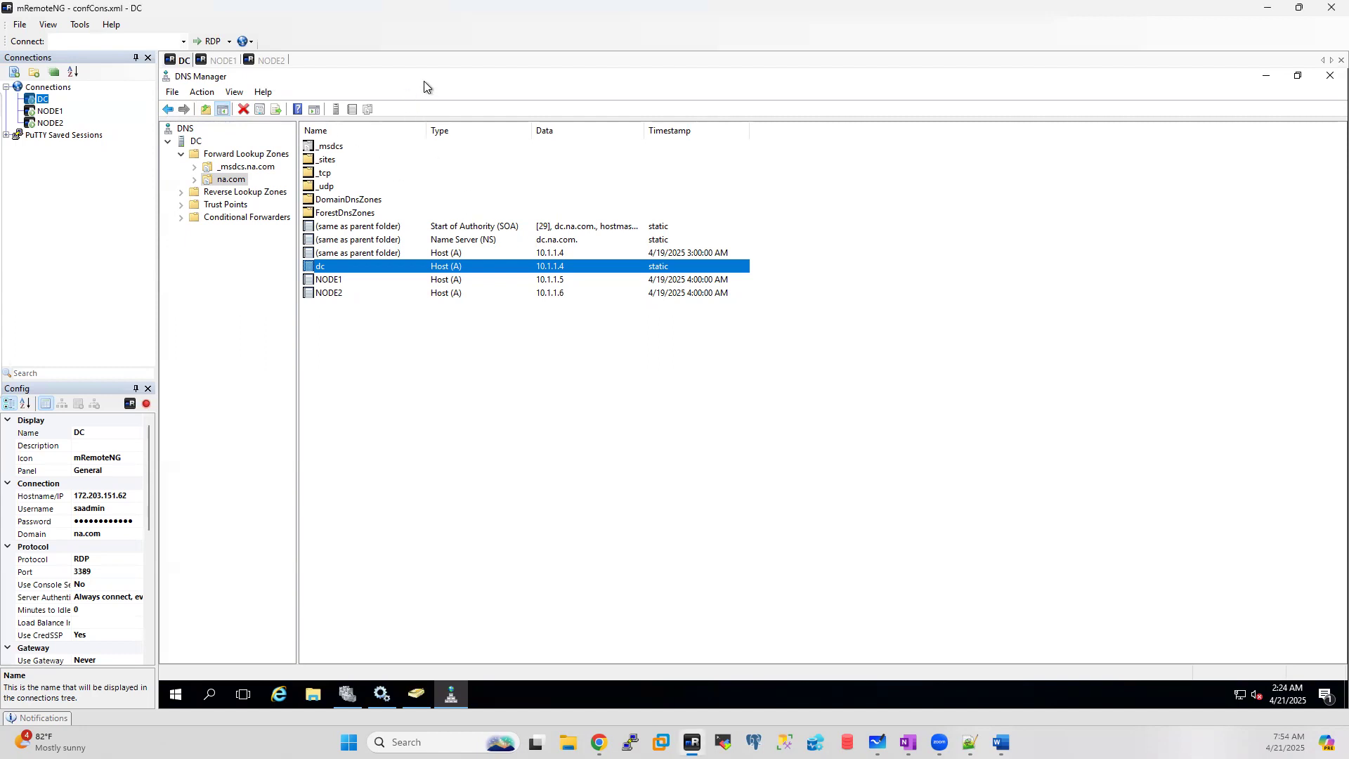
drag(423, 81, 1018, 152)
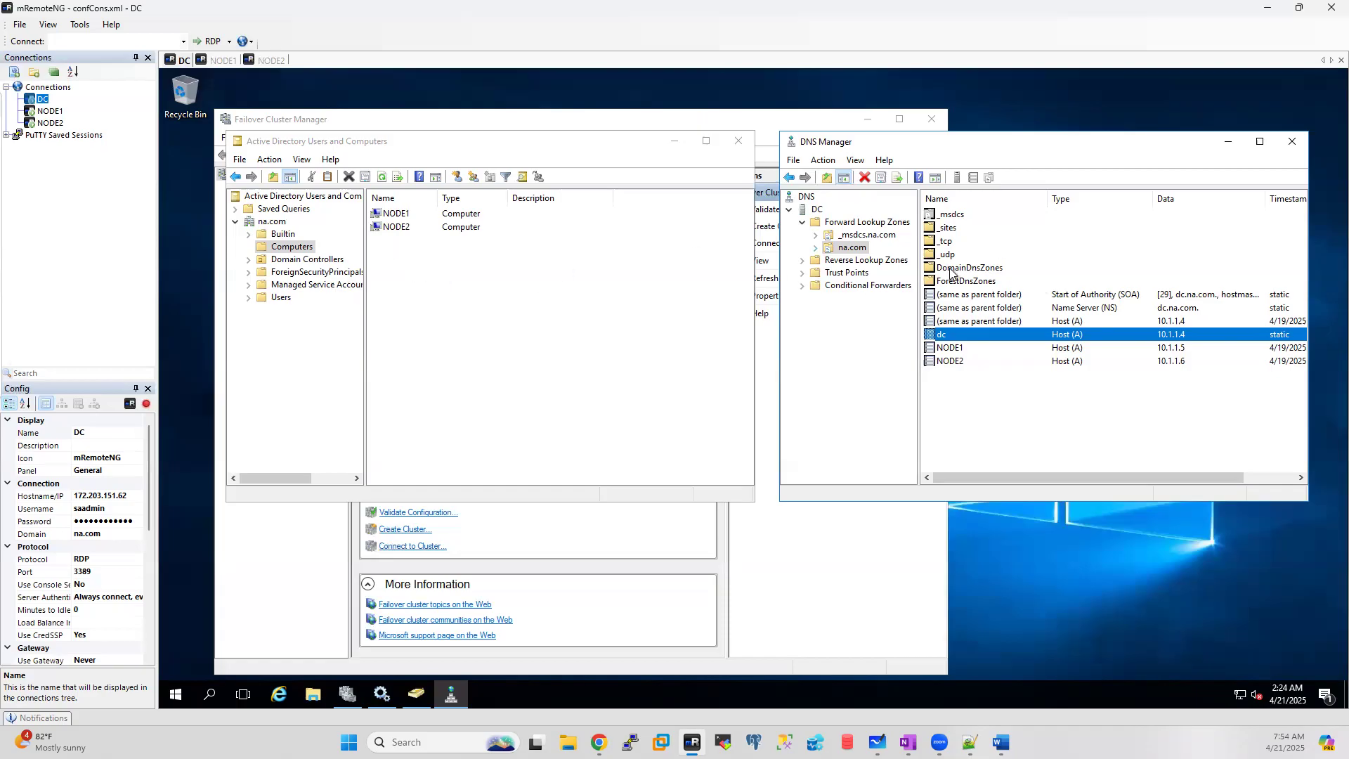
click(1228, 142)
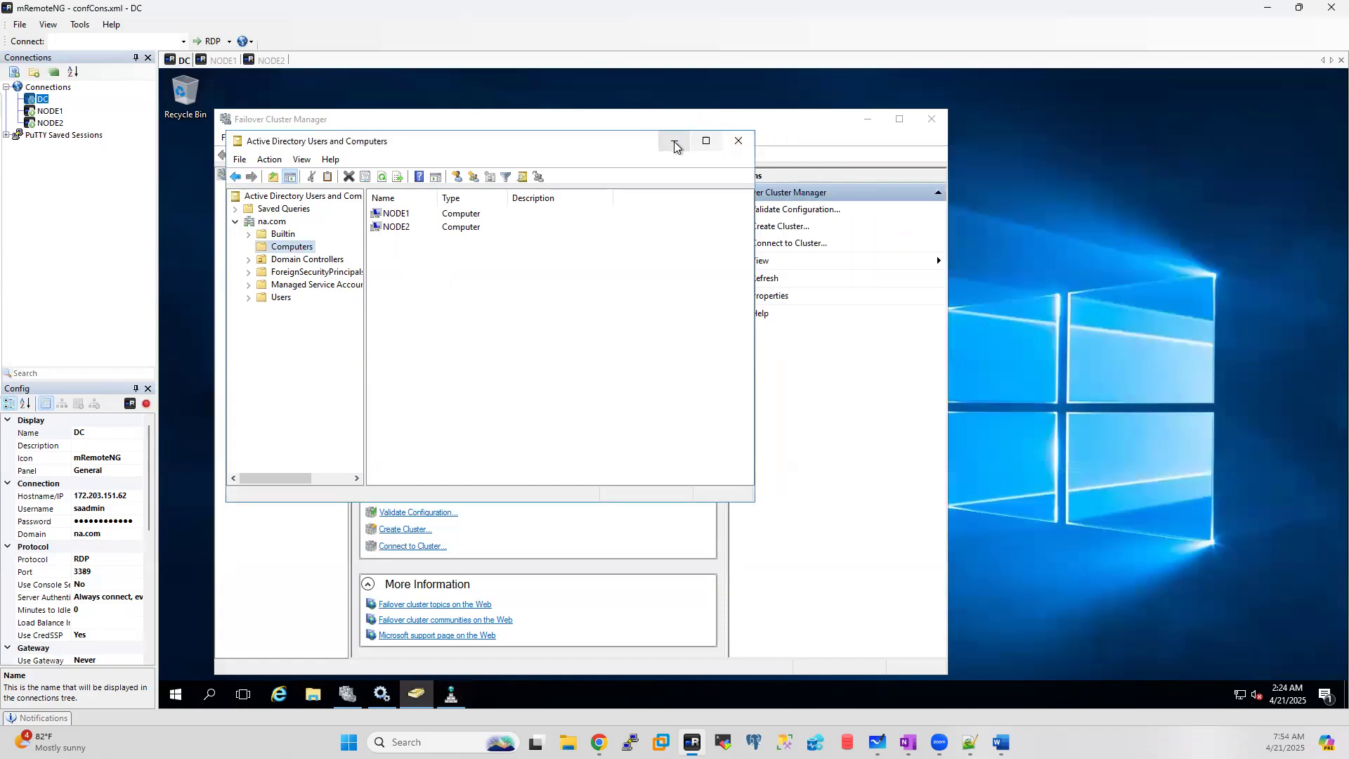
Step: Minimize Active Directory Users and Computers and maximize Failover Cluster Manager
click(674, 146)
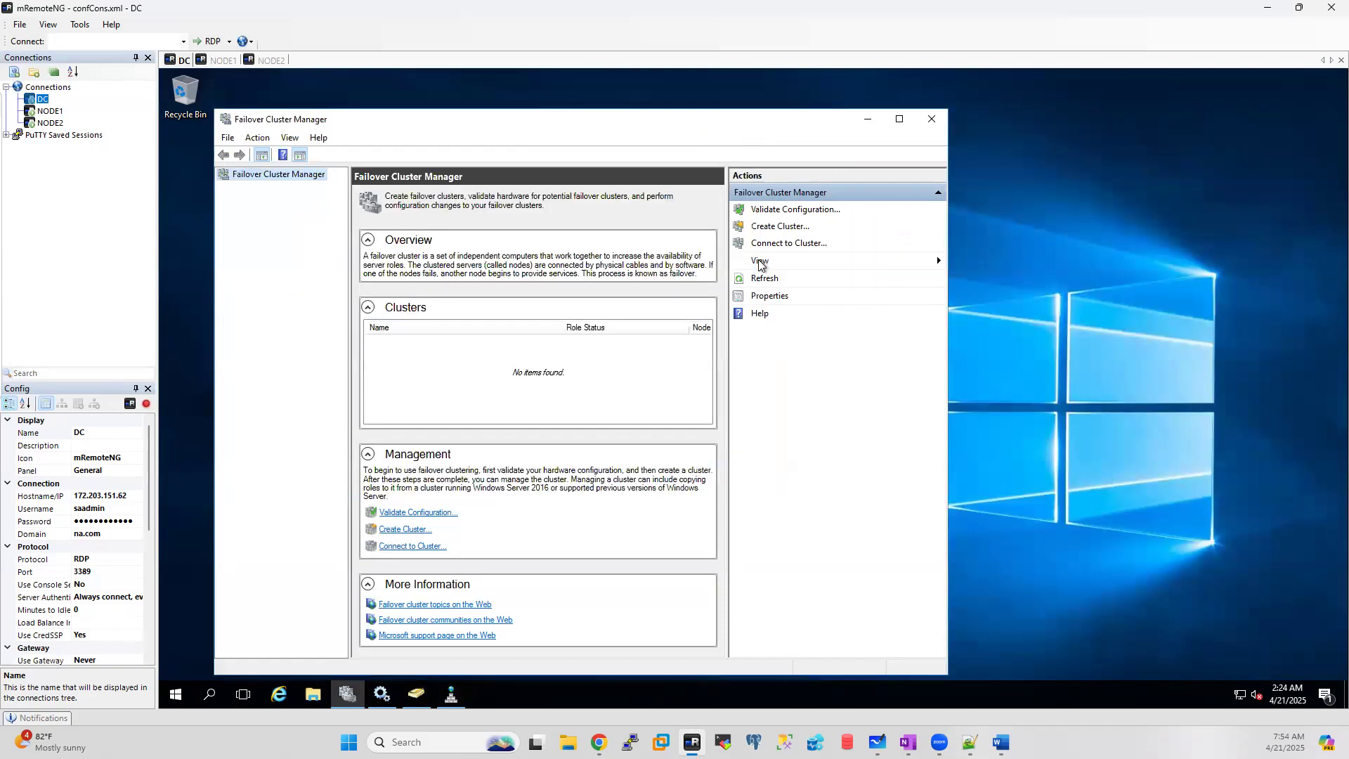
click(902, 121)
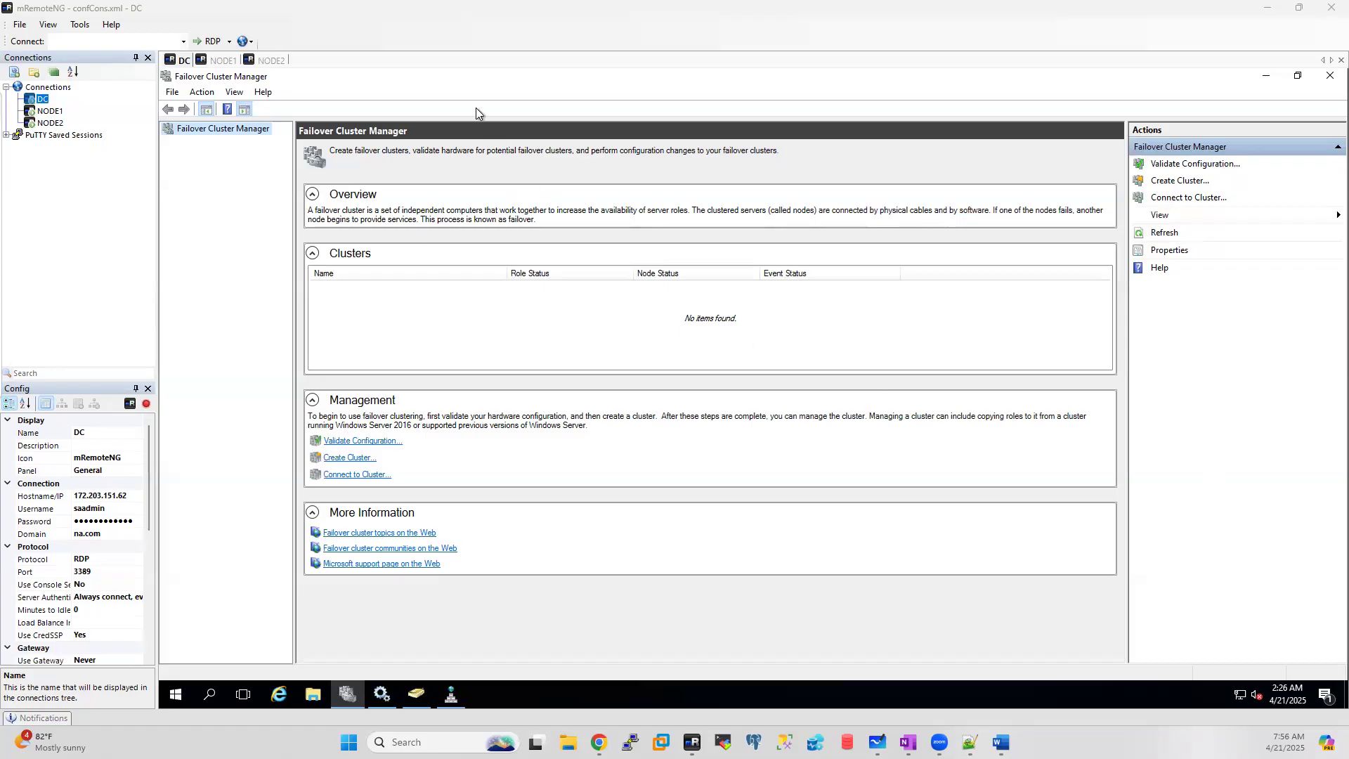
right_click(207, 133)
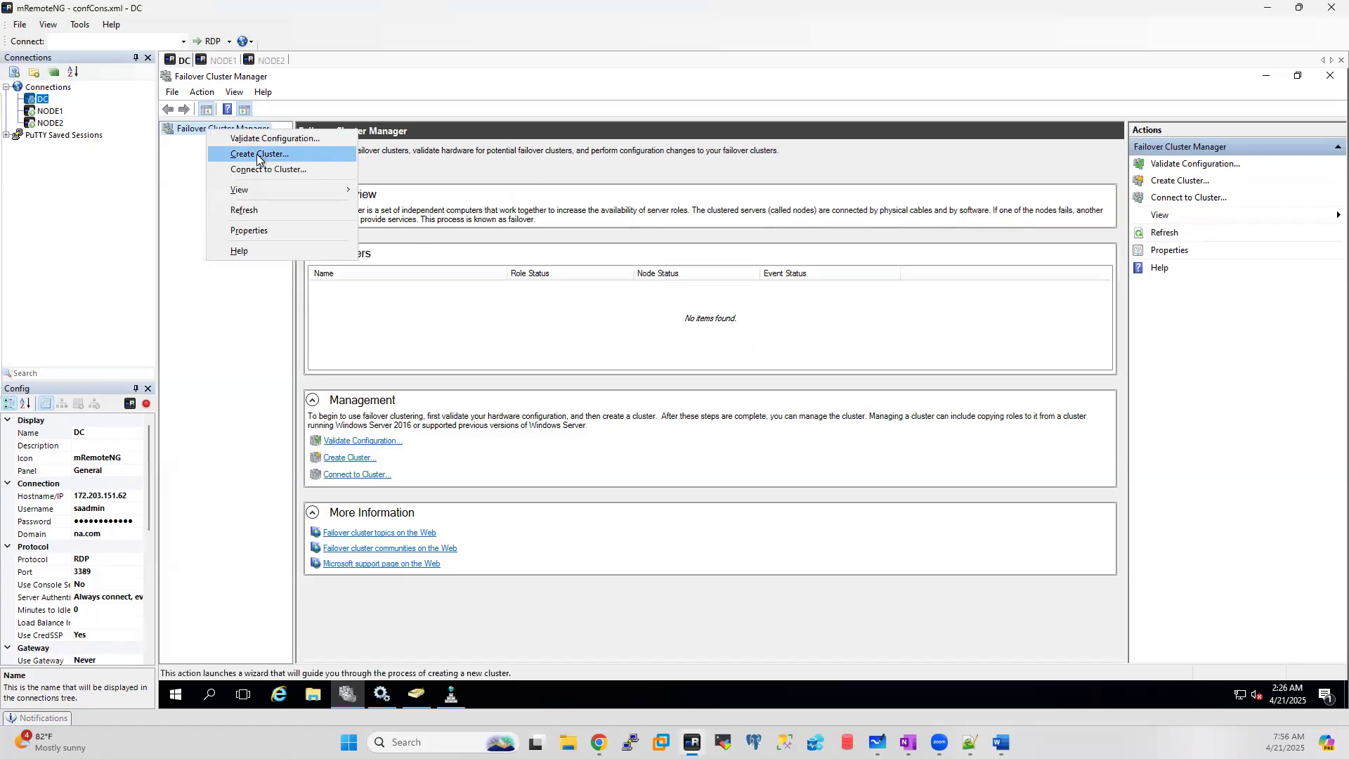
click(1166, 189)
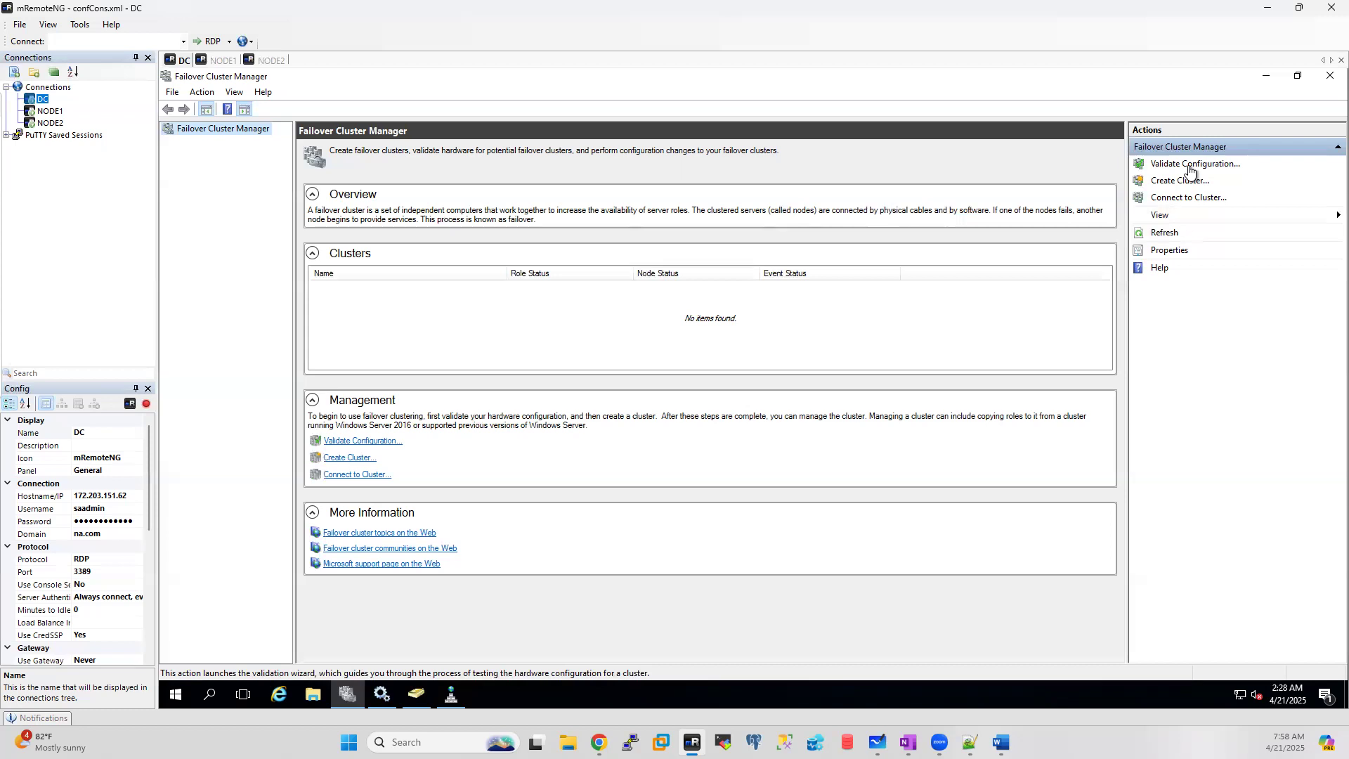
Step: Start the Validate a Configuration Wizard and add servers node1,node2 to the selected list
click(1190, 171)
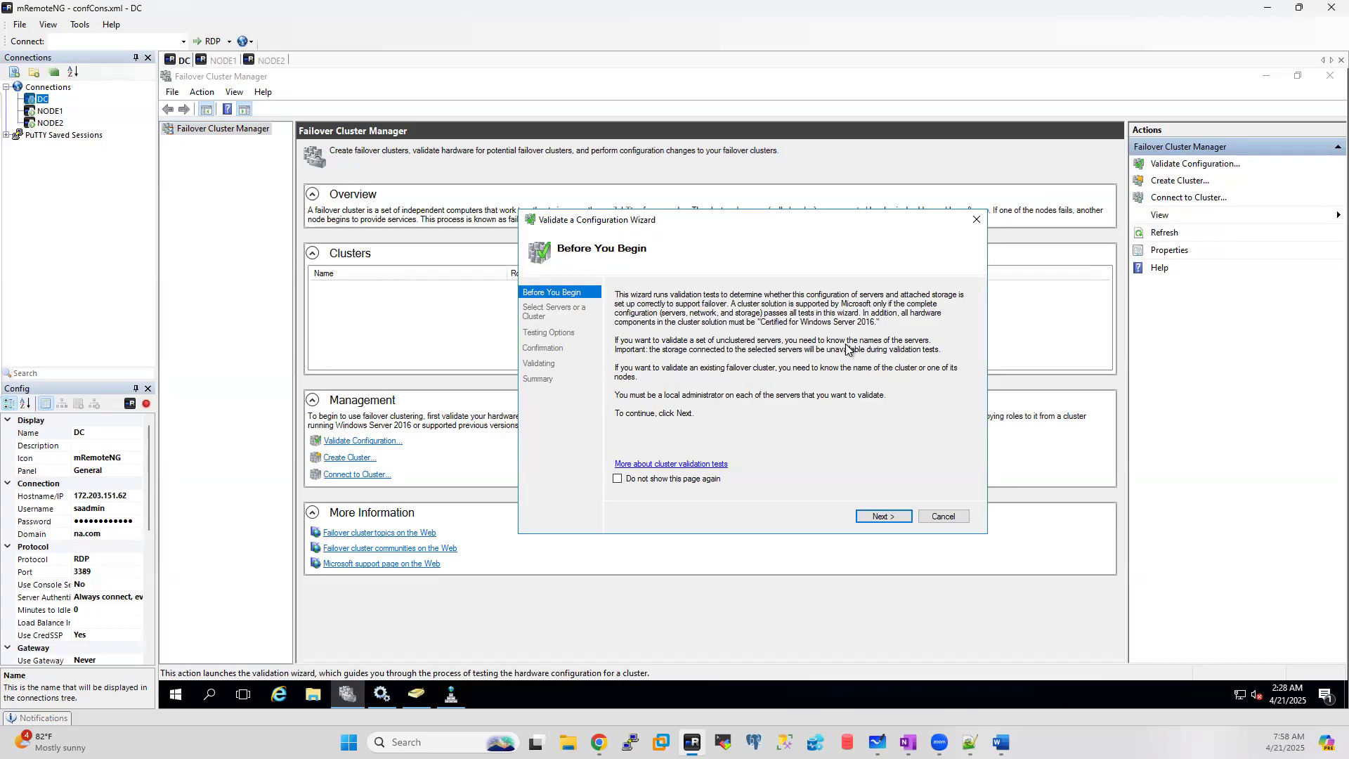
click(879, 516)
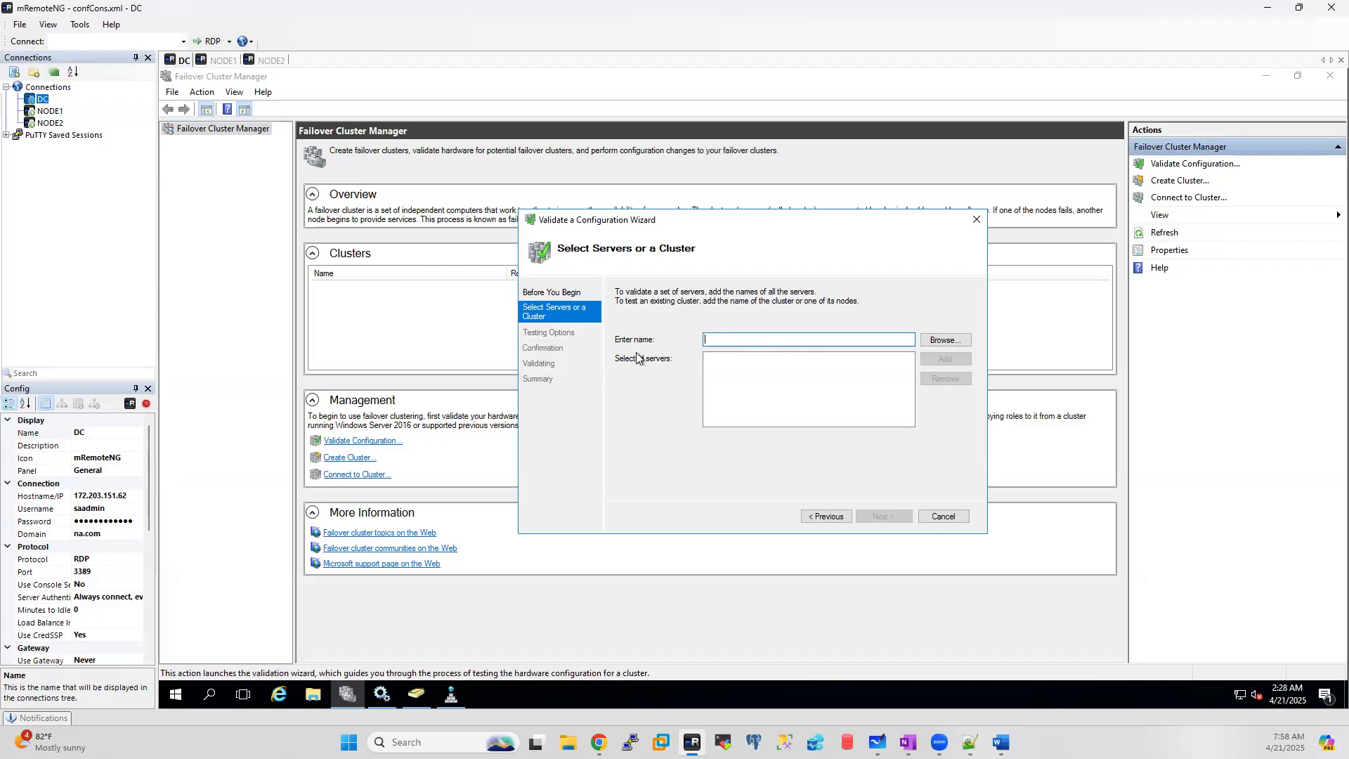
text(node1,node2)
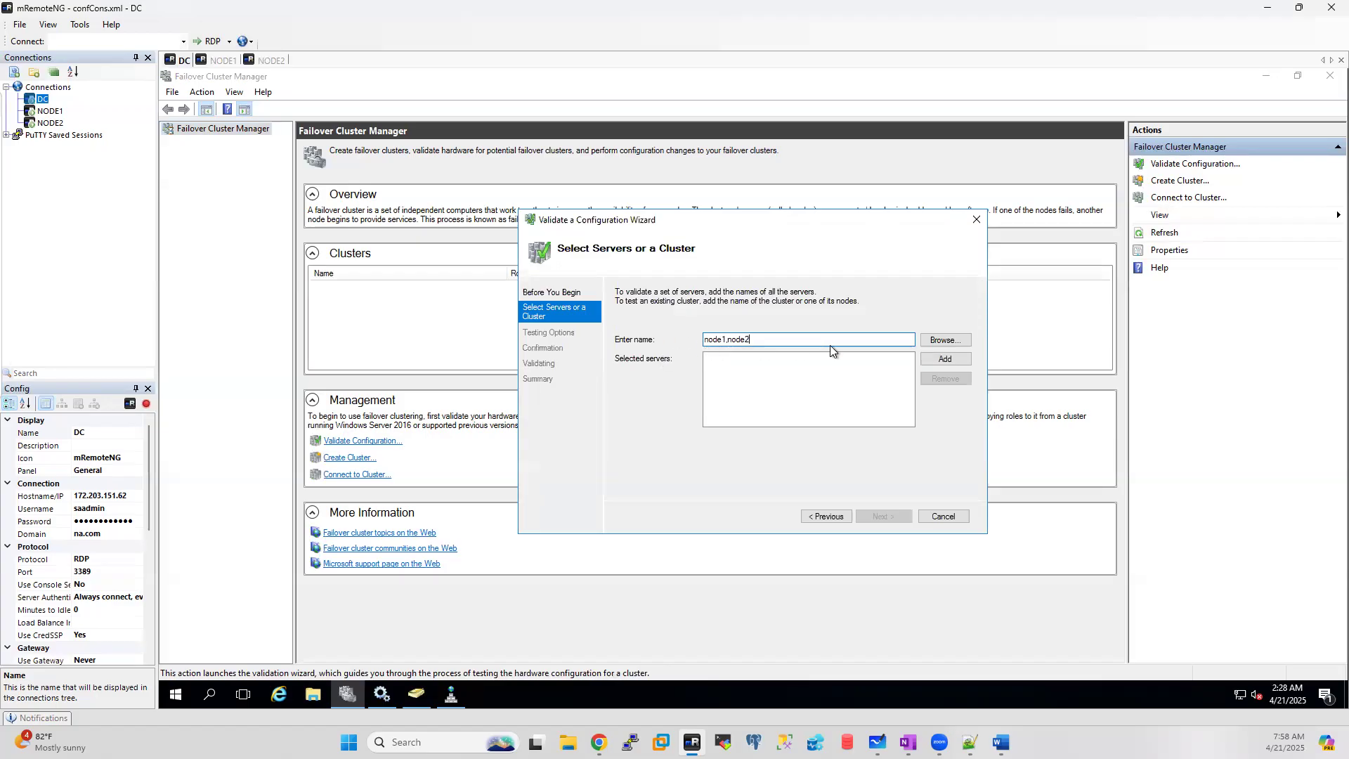
click(943, 358)
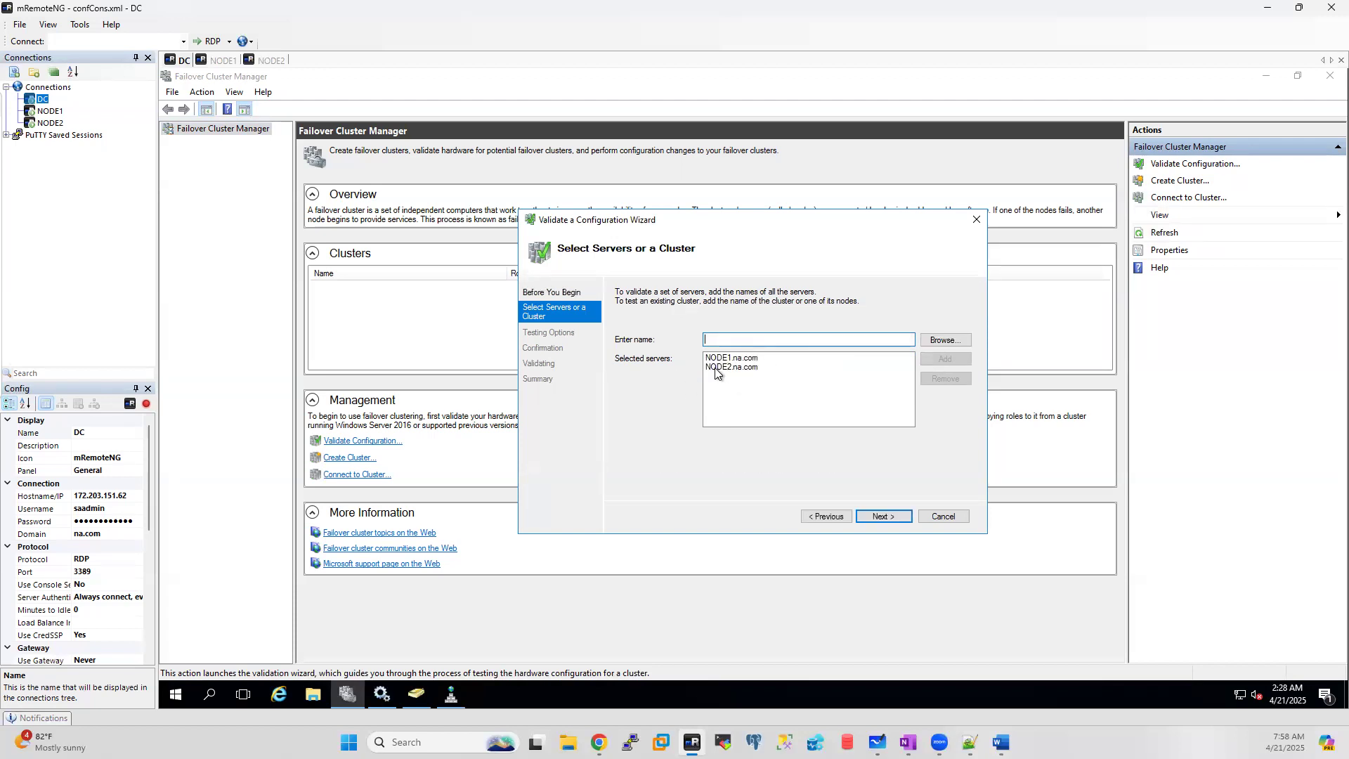
click(743, 385)
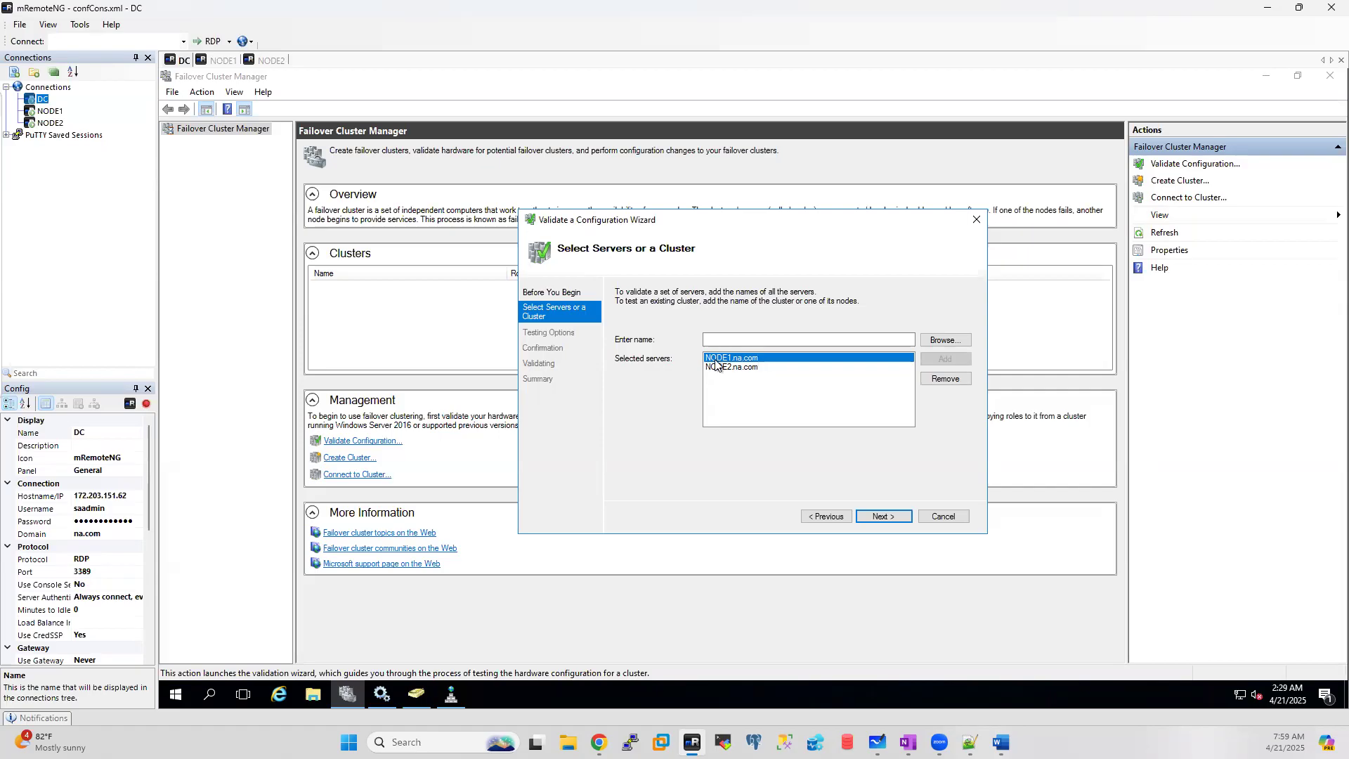
Step: Check Active Directory Users and Computers, then continue the wizard to Testing Options
click(417, 696)
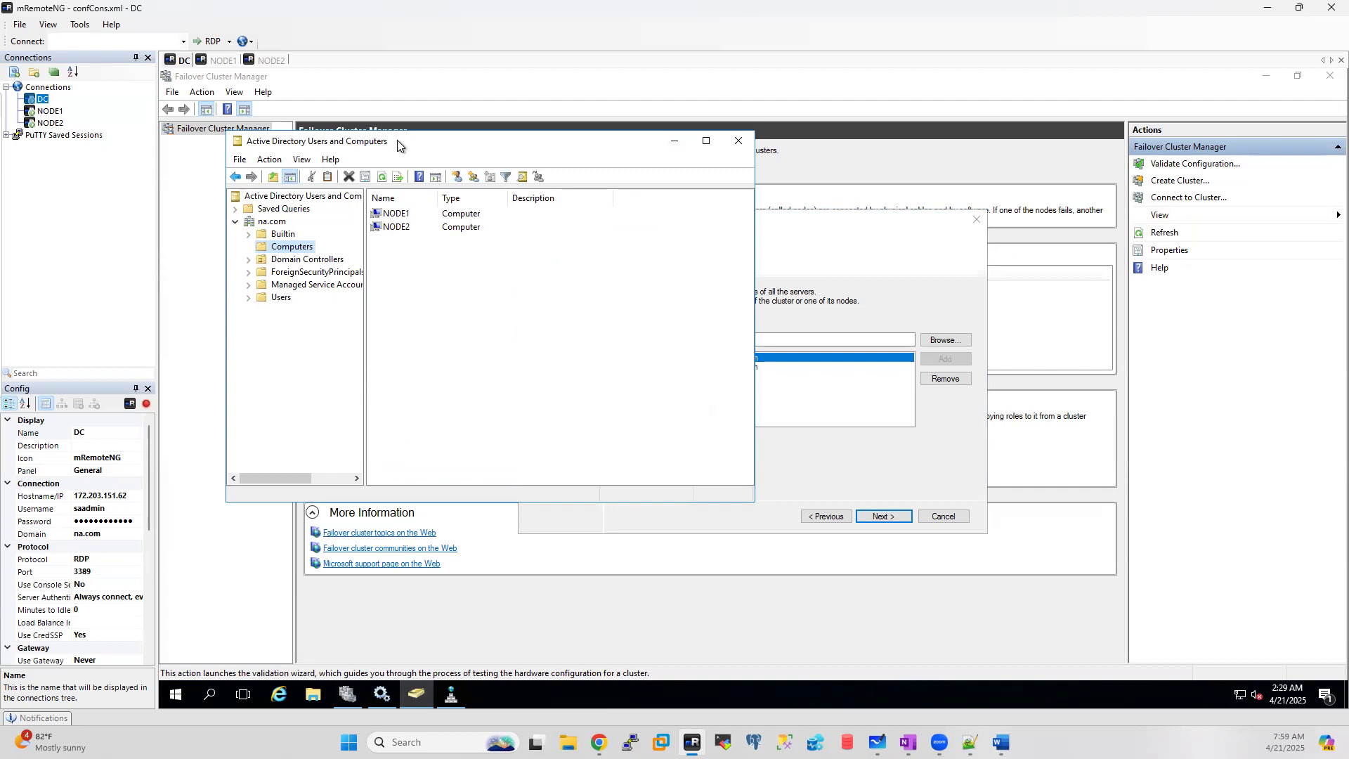
click(681, 142)
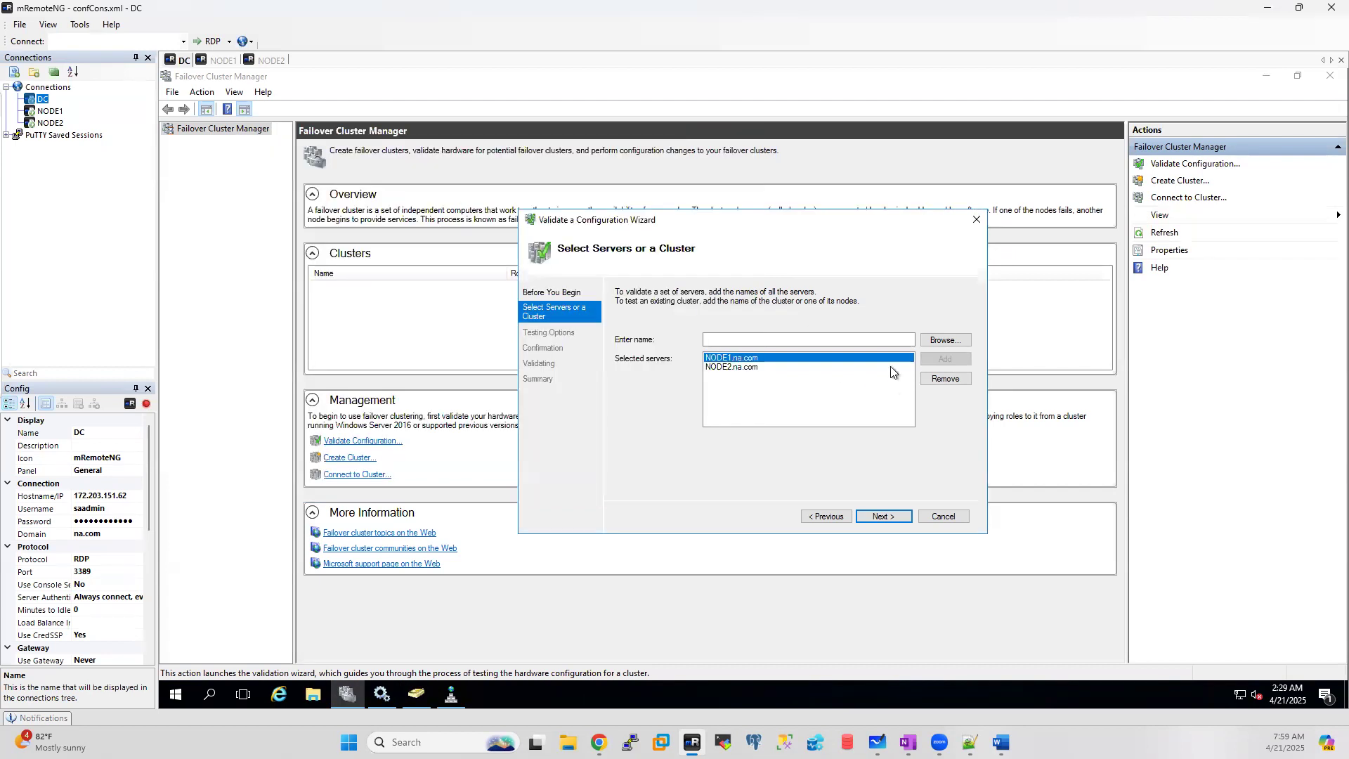
click(890, 514)
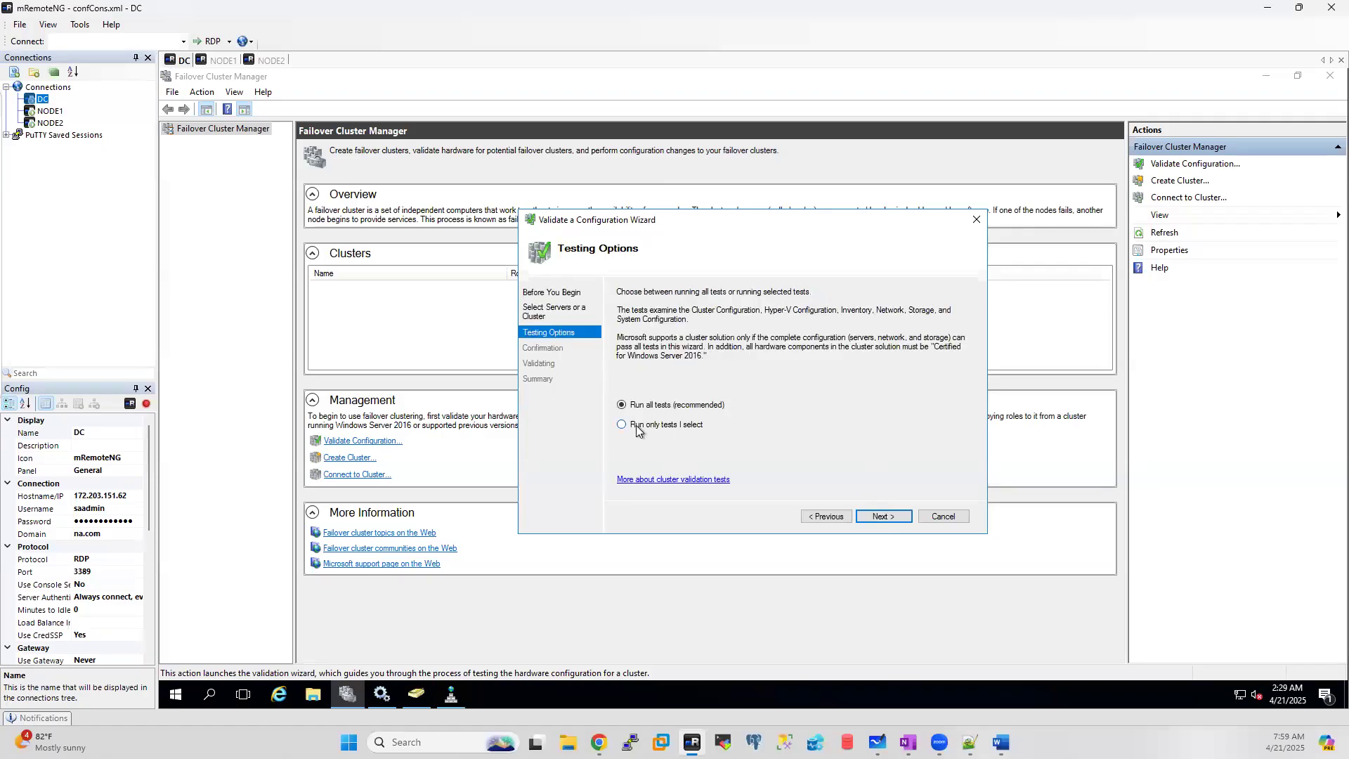
Step: Keep 'Run all tests', review the confirmation summary, and start the validation tests
click(635, 429)
click(639, 410)
click(878, 514)
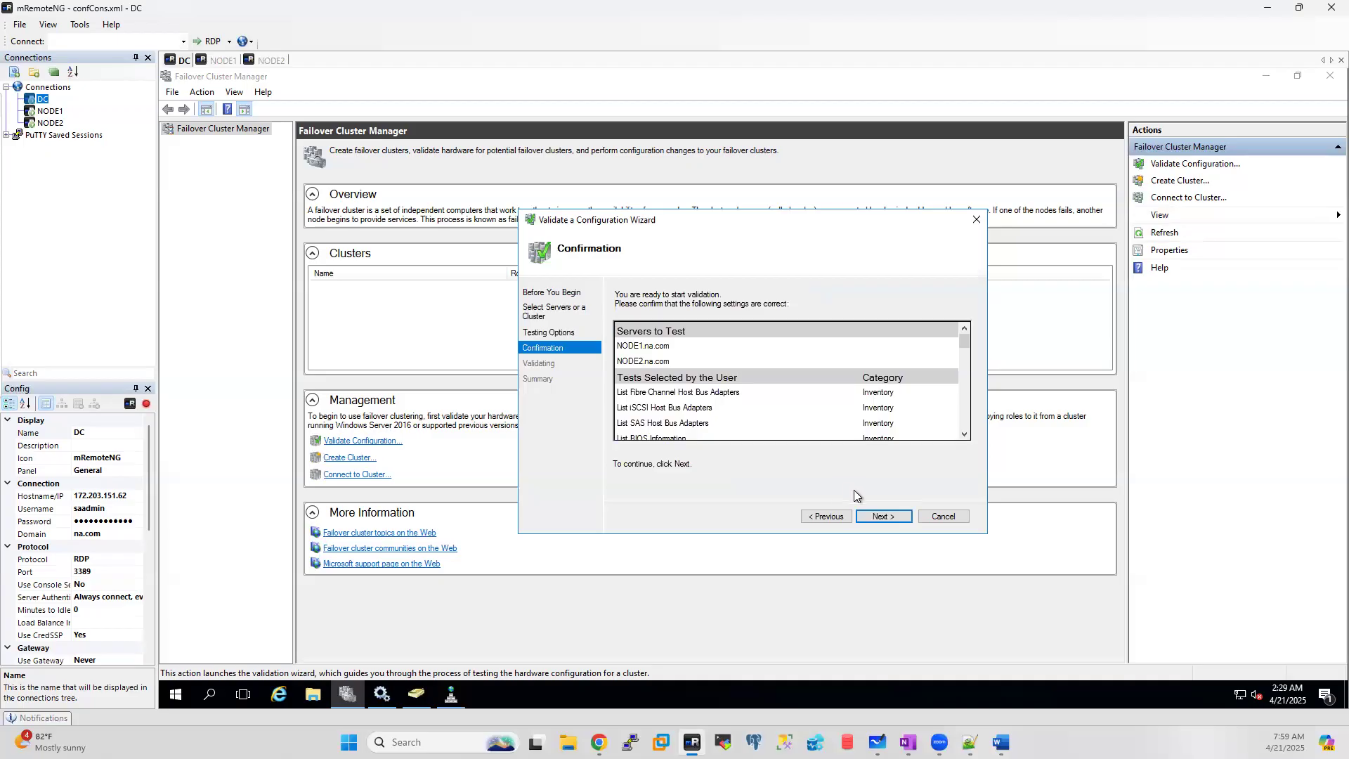
scroll(783, 367, down, 3)
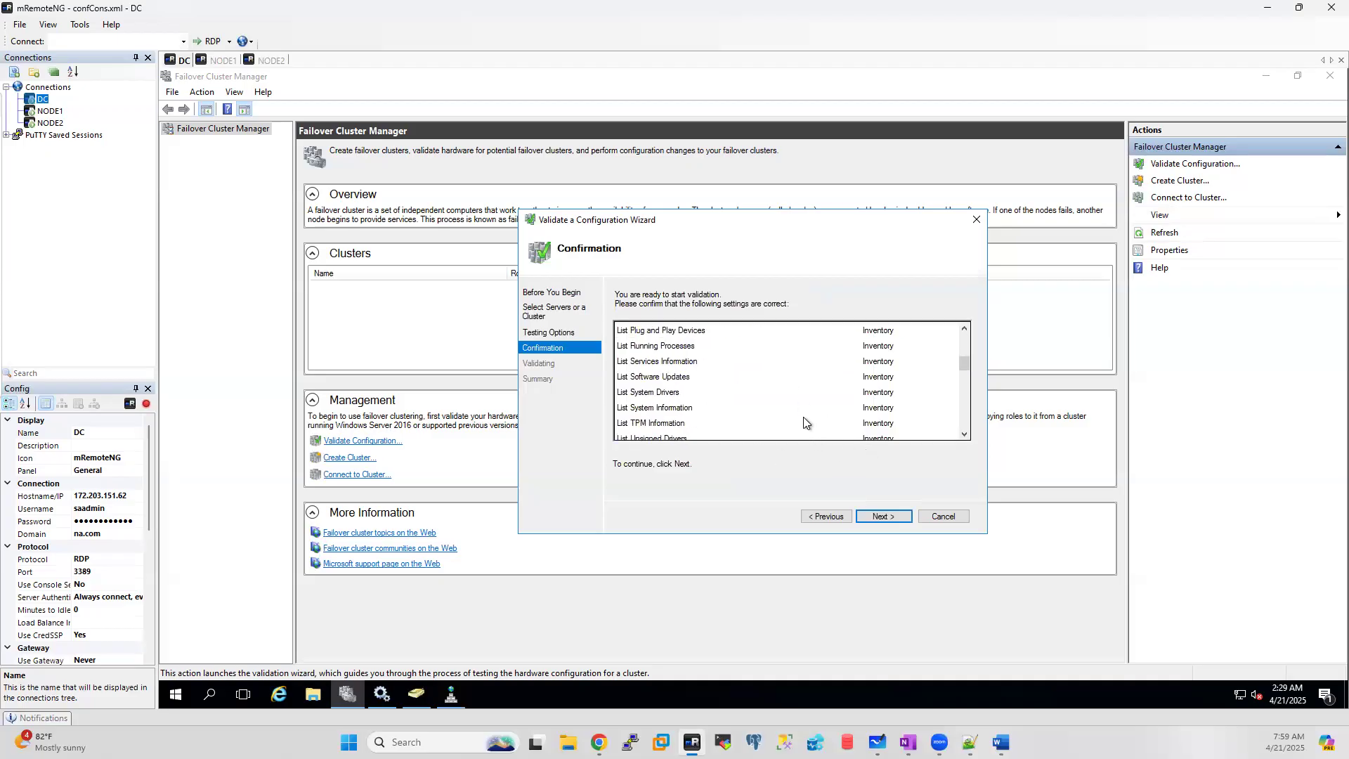
drag(964, 362, 969, 444)
drag(971, 396, 978, 302)
click(884, 516)
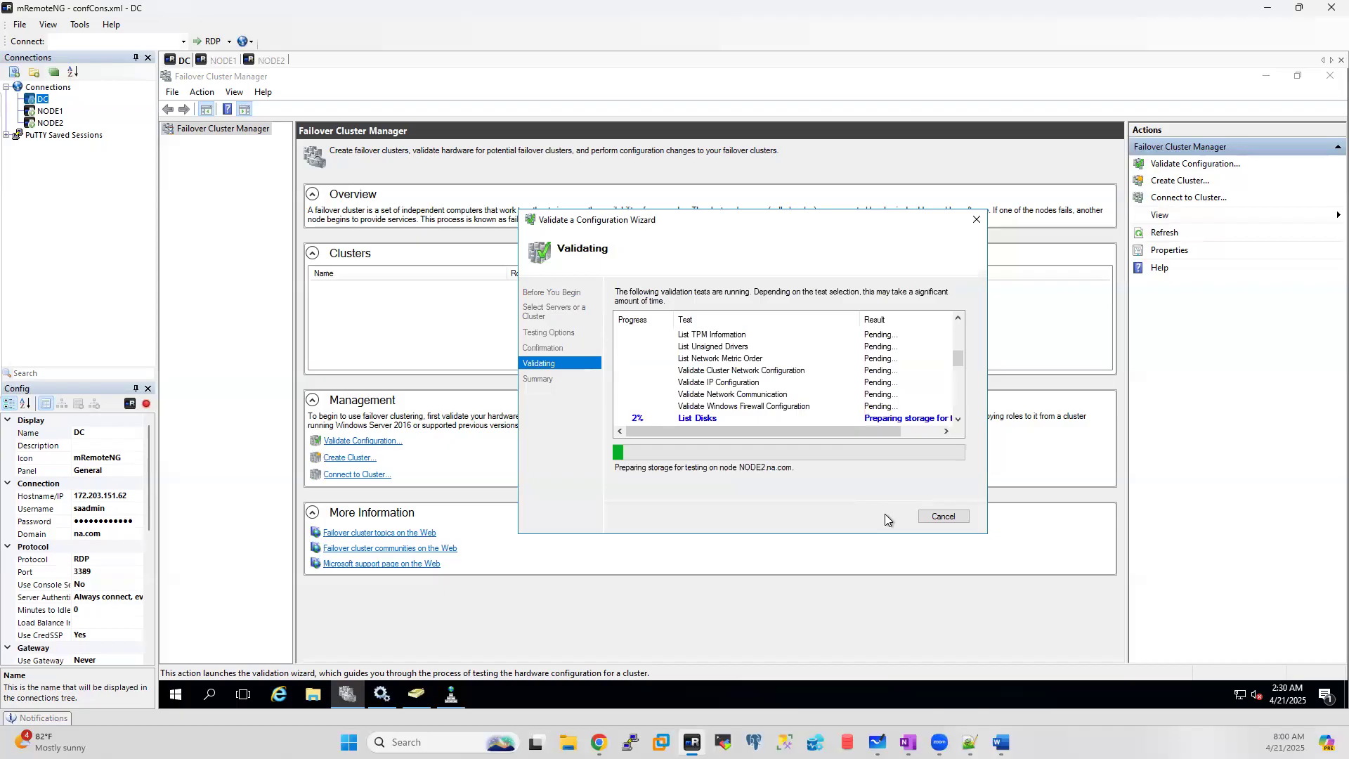
Step: Browse DC's File Explorer to C:\Windows, briefly checking the Services console
click(313, 693)
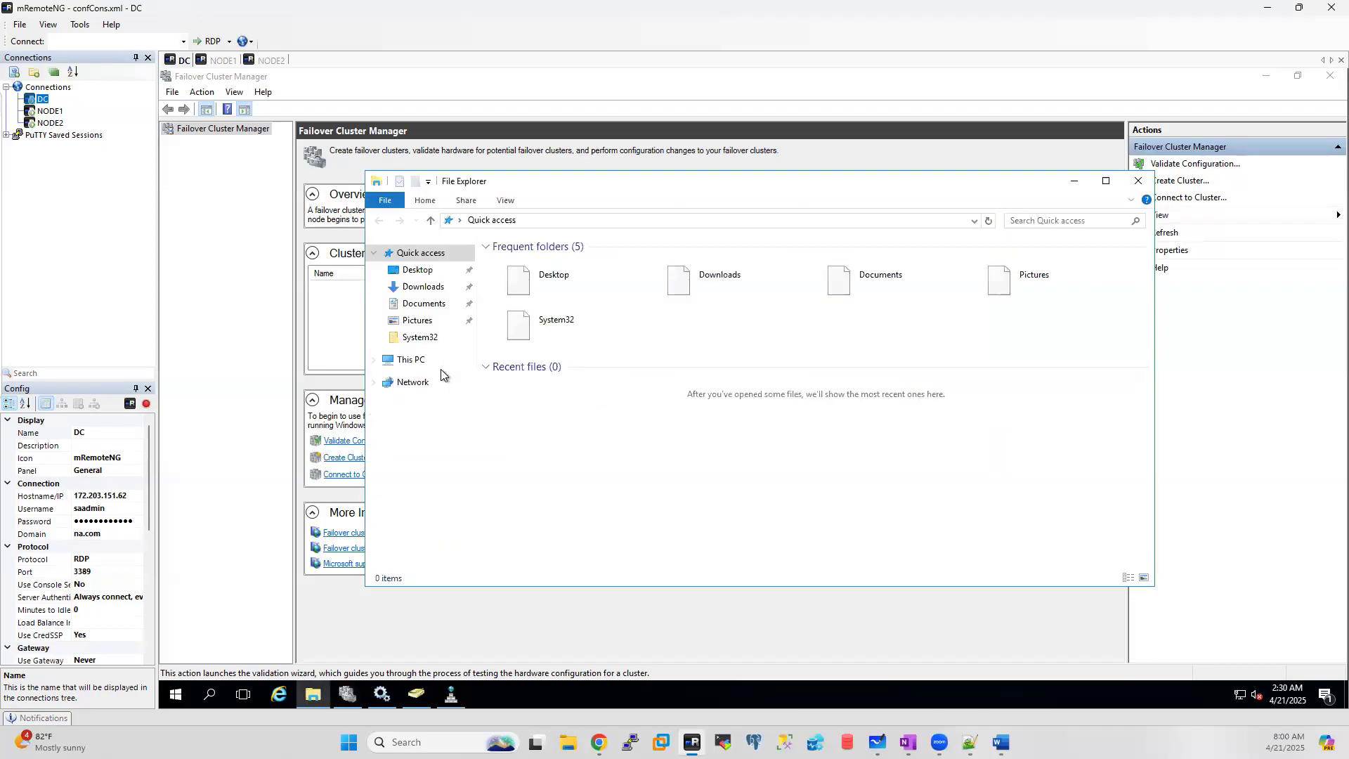
click(411, 361)
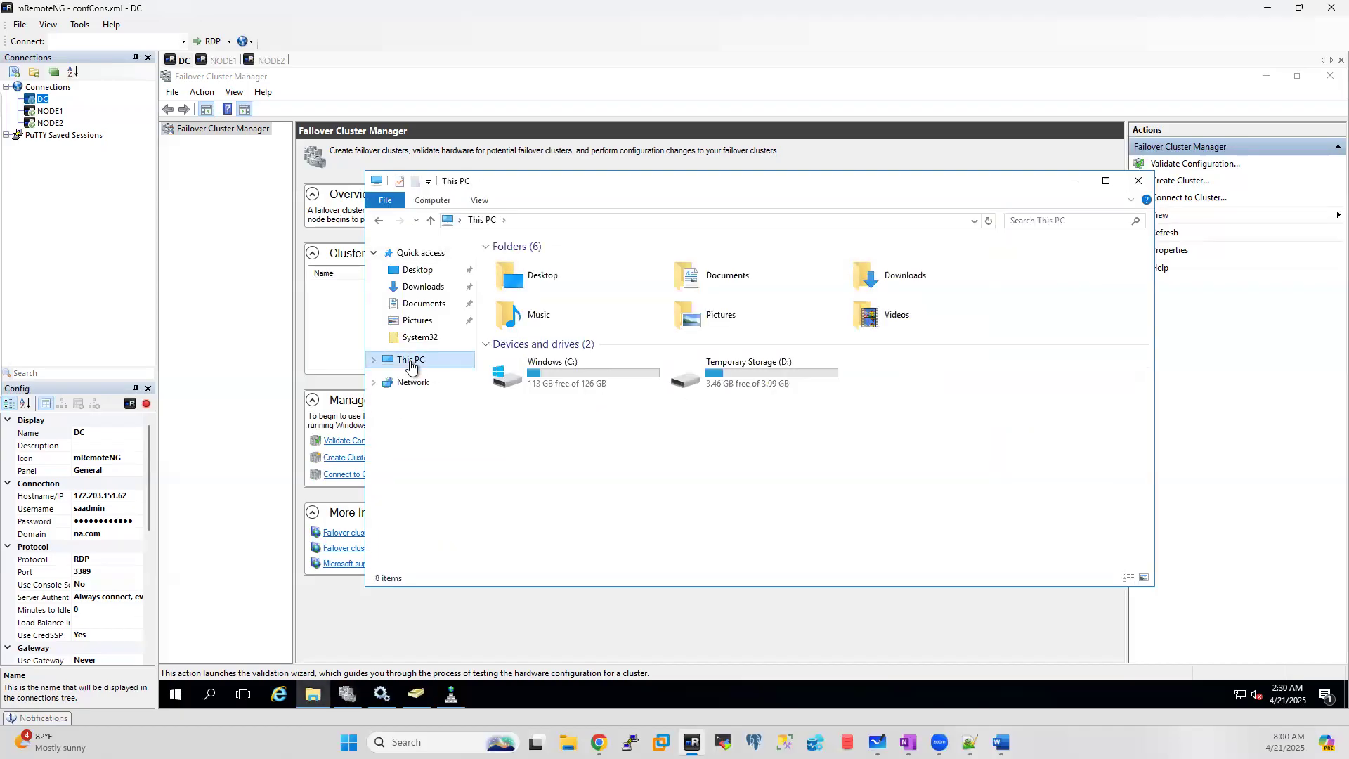
double_click(568, 372)
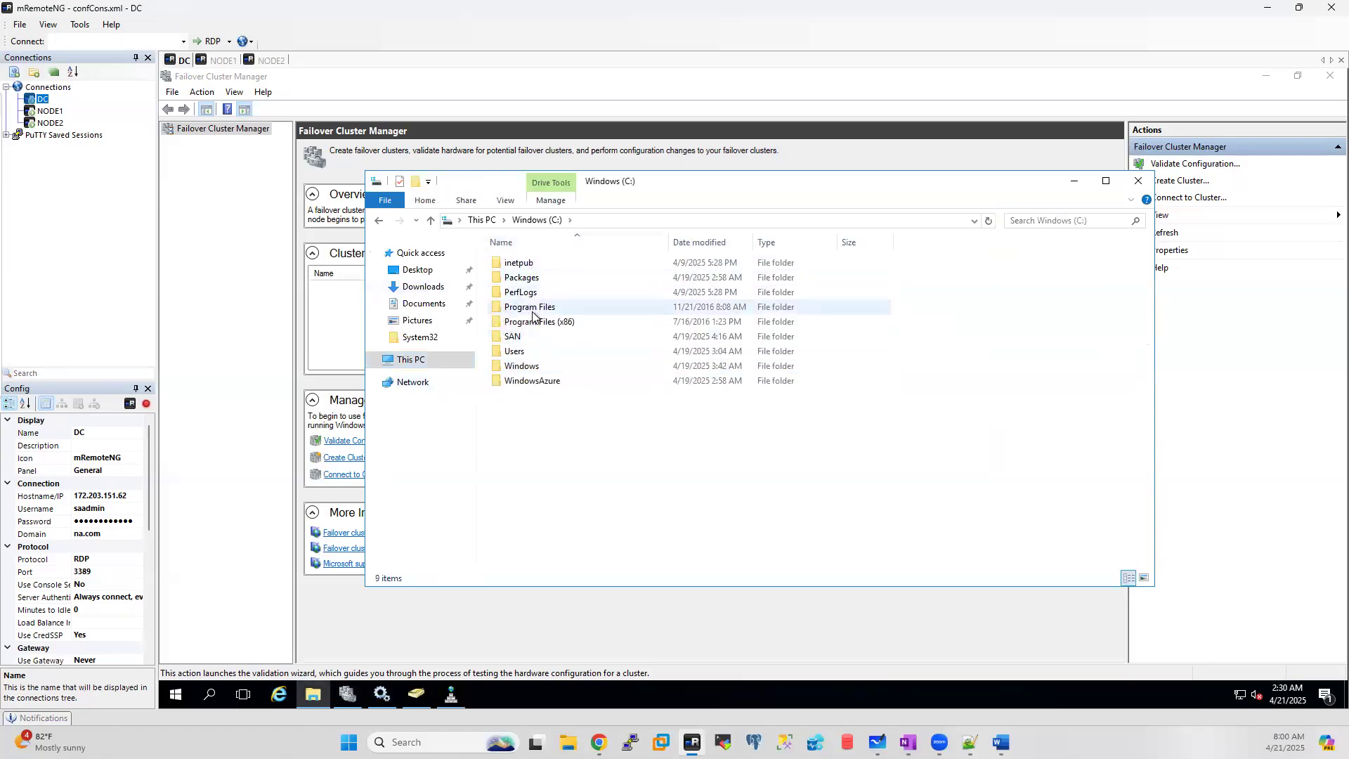
double_click(520, 366)
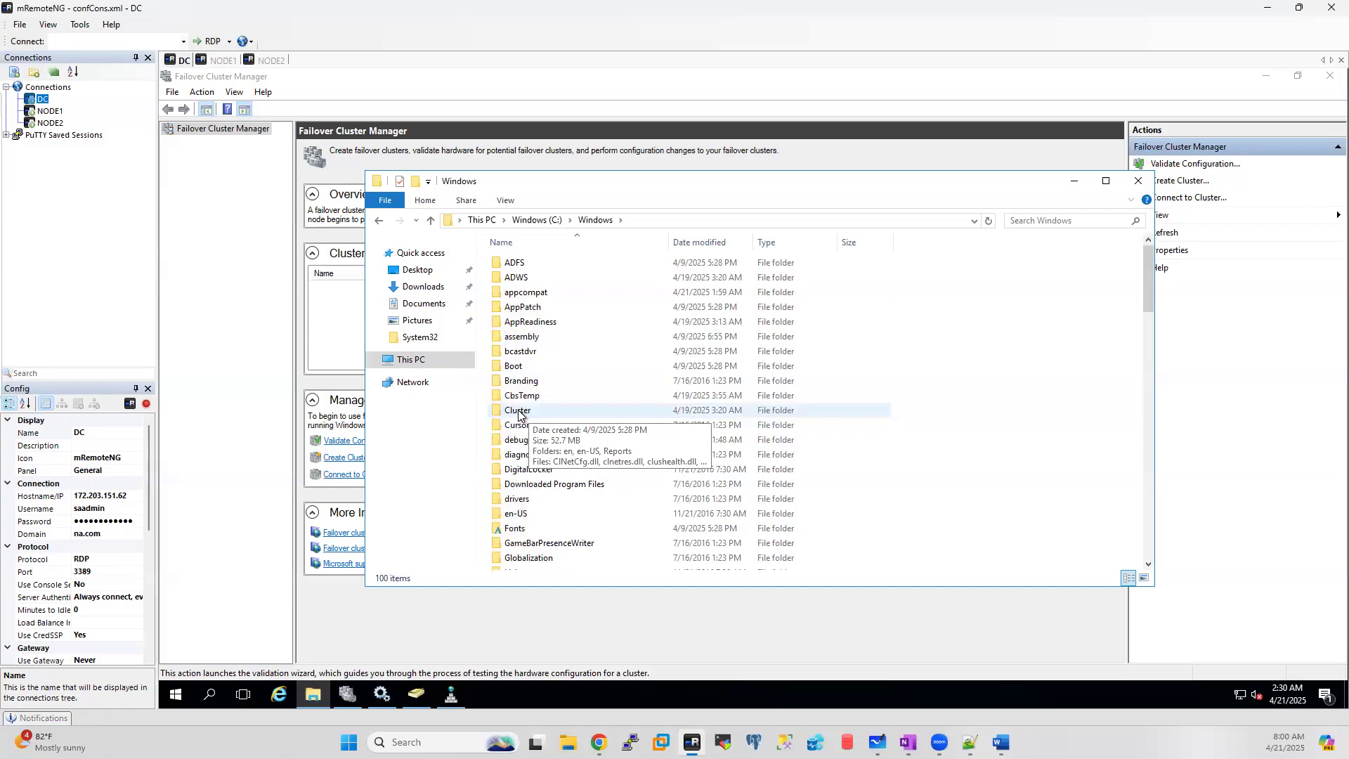
click(382, 696)
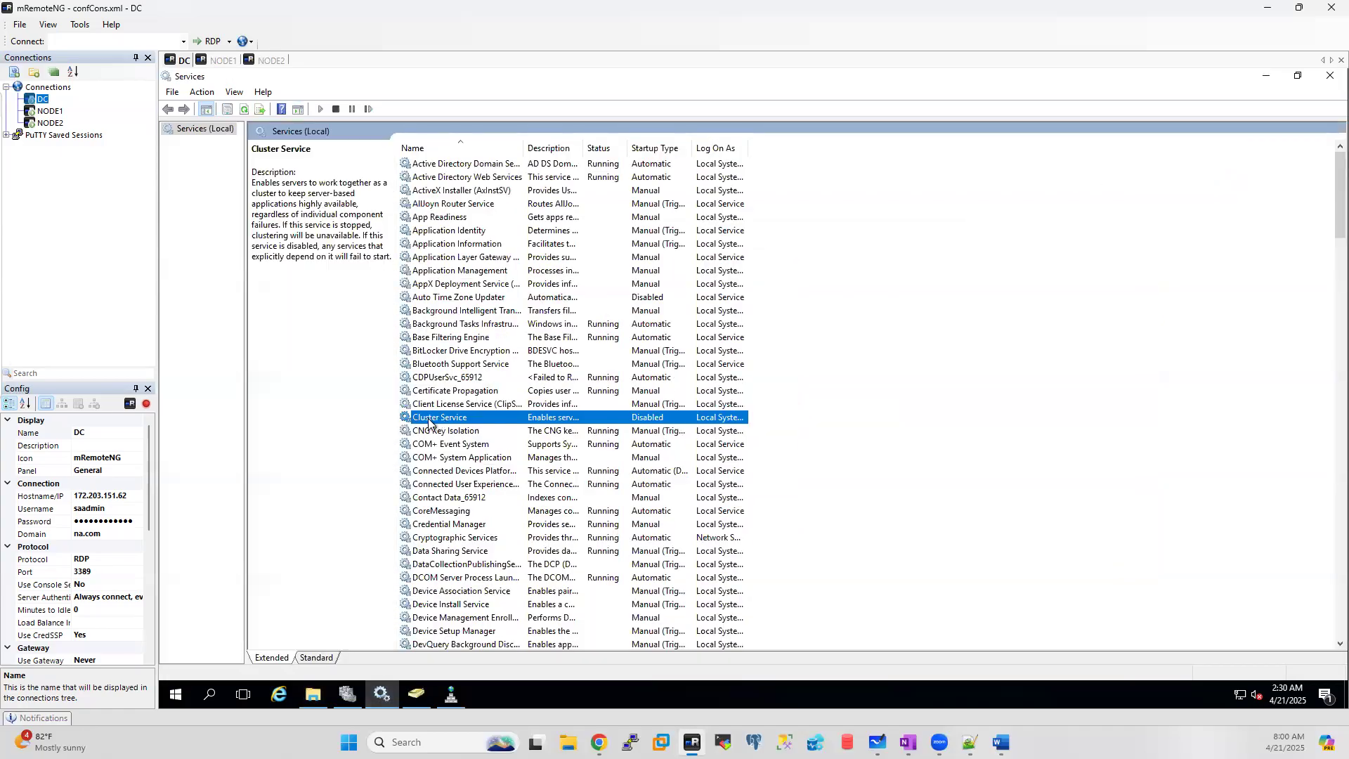
click(1264, 77)
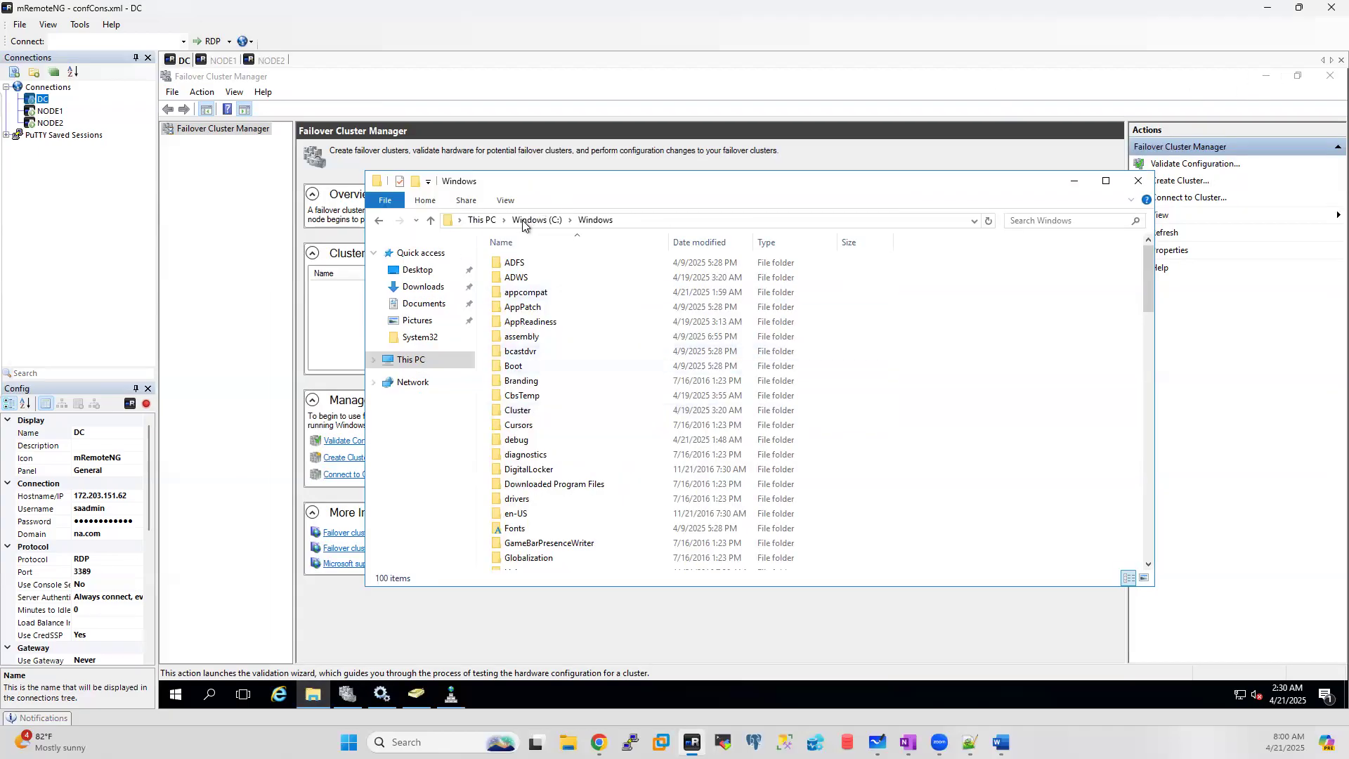
Step: Open Cluster\Reports, confirm it's empty, and switch to the NODE1 session
double_click(516, 412)
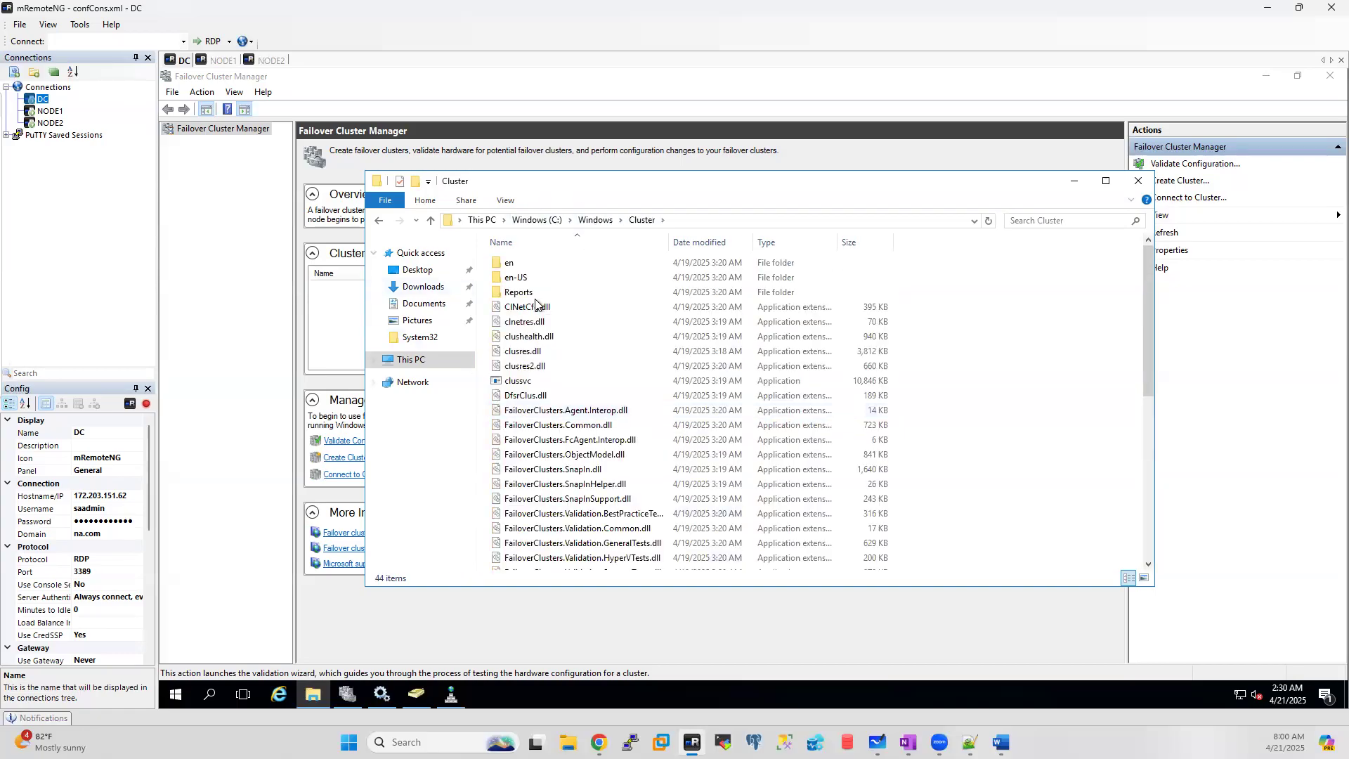
double_click(518, 293)
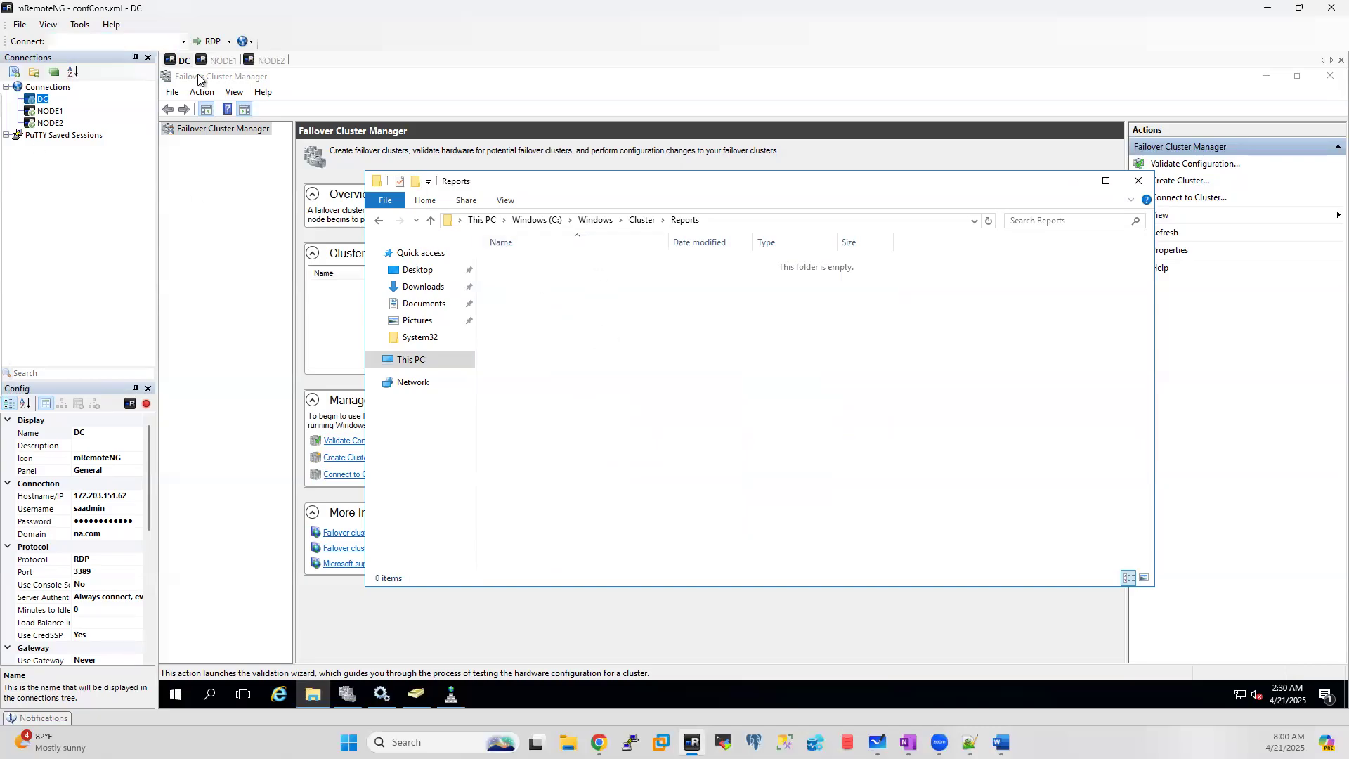
click(222, 61)
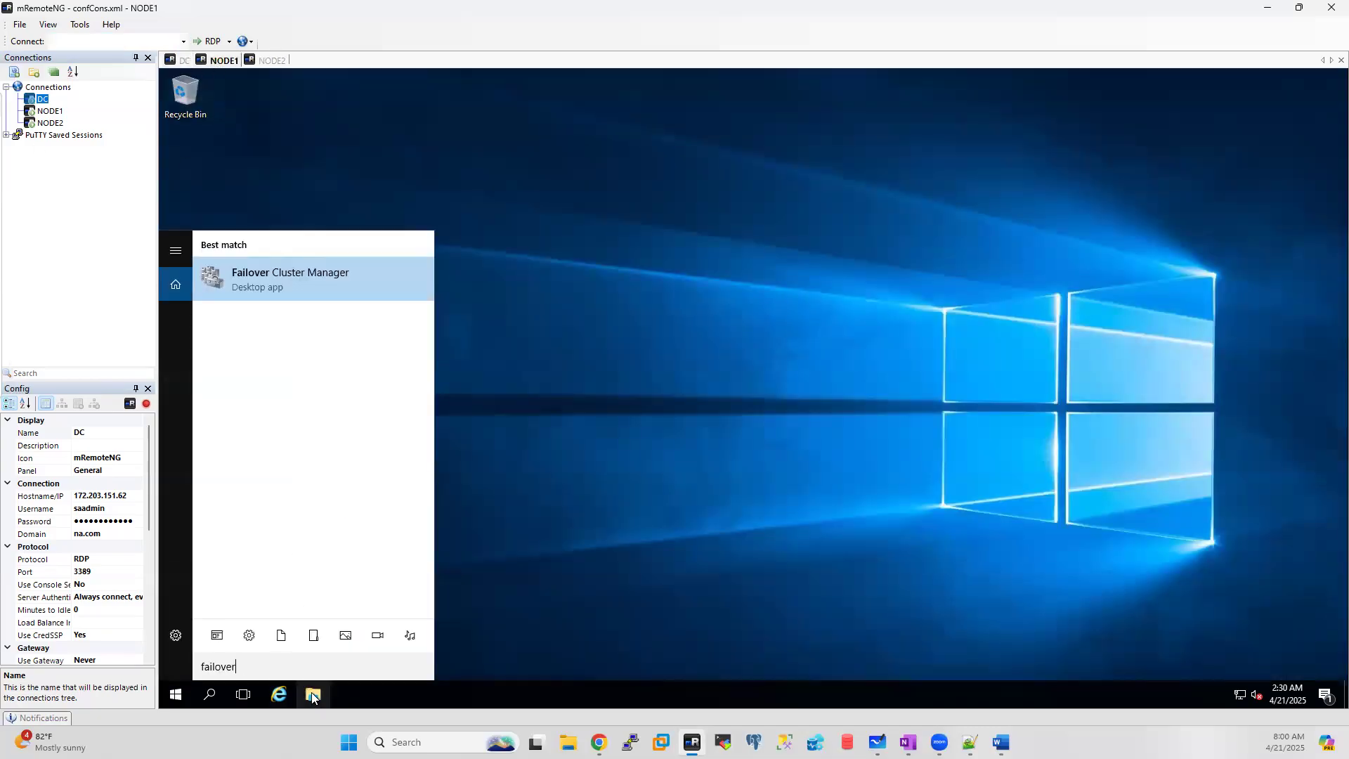
Step: Open File Explorer on NODE1 with Win+E and browse into the Windows (C:) drive
click(474, 608)
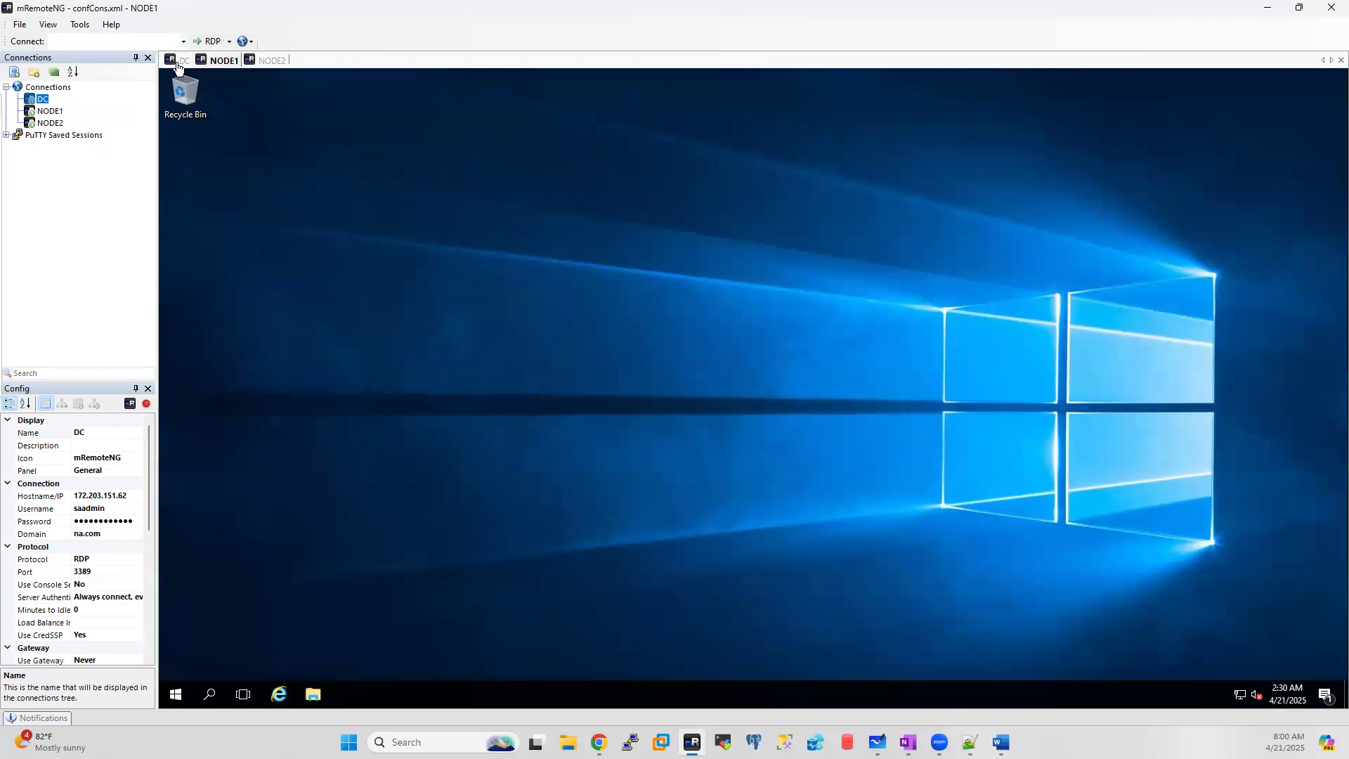
key(super+e)
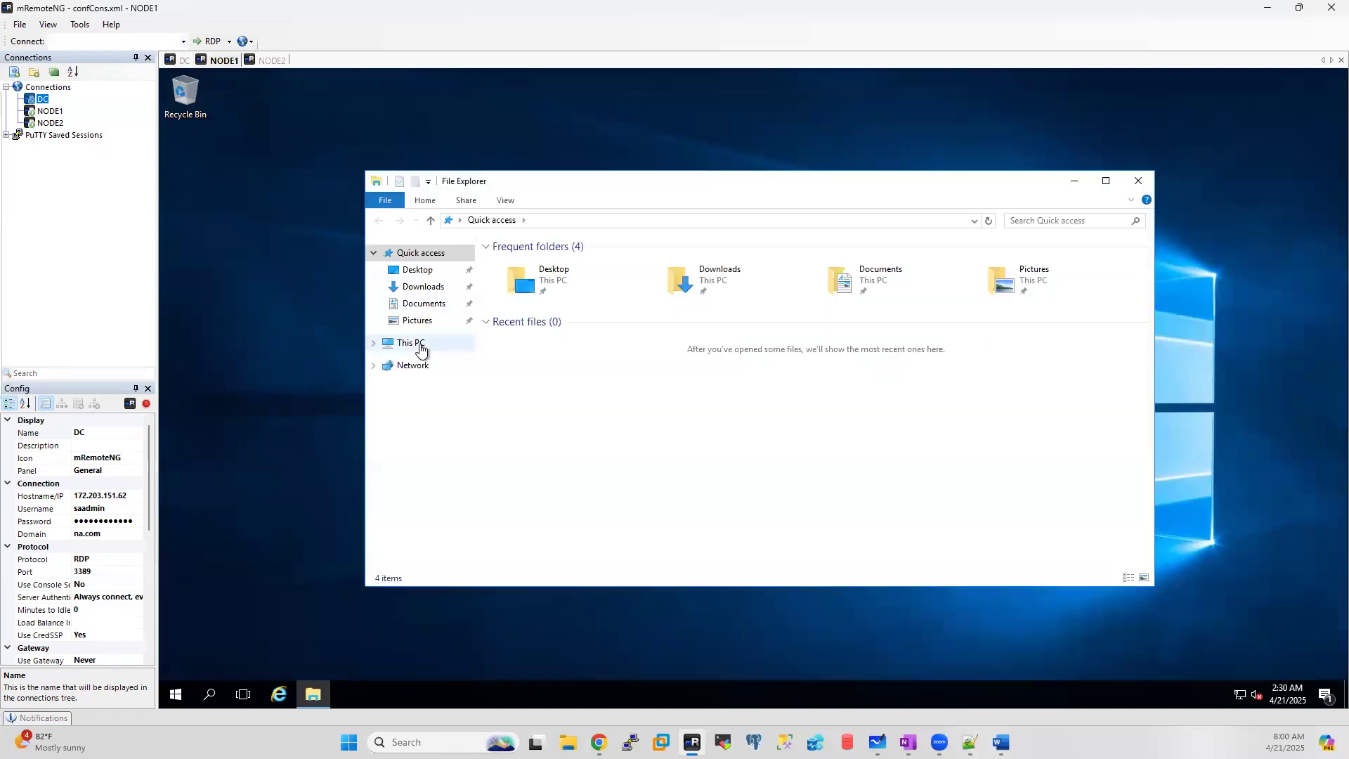
click(413, 350)
click(603, 383)
double_click(603, 384)
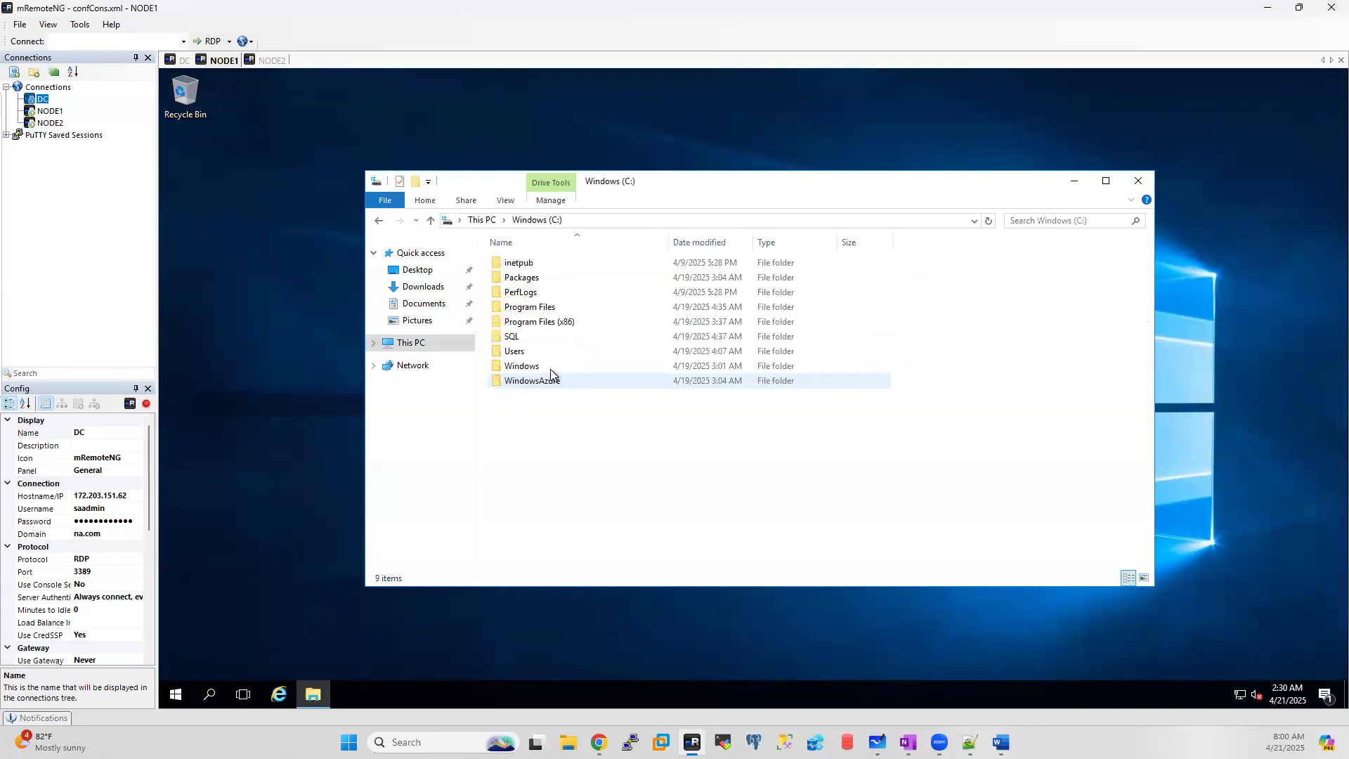
double_click(525, 312)
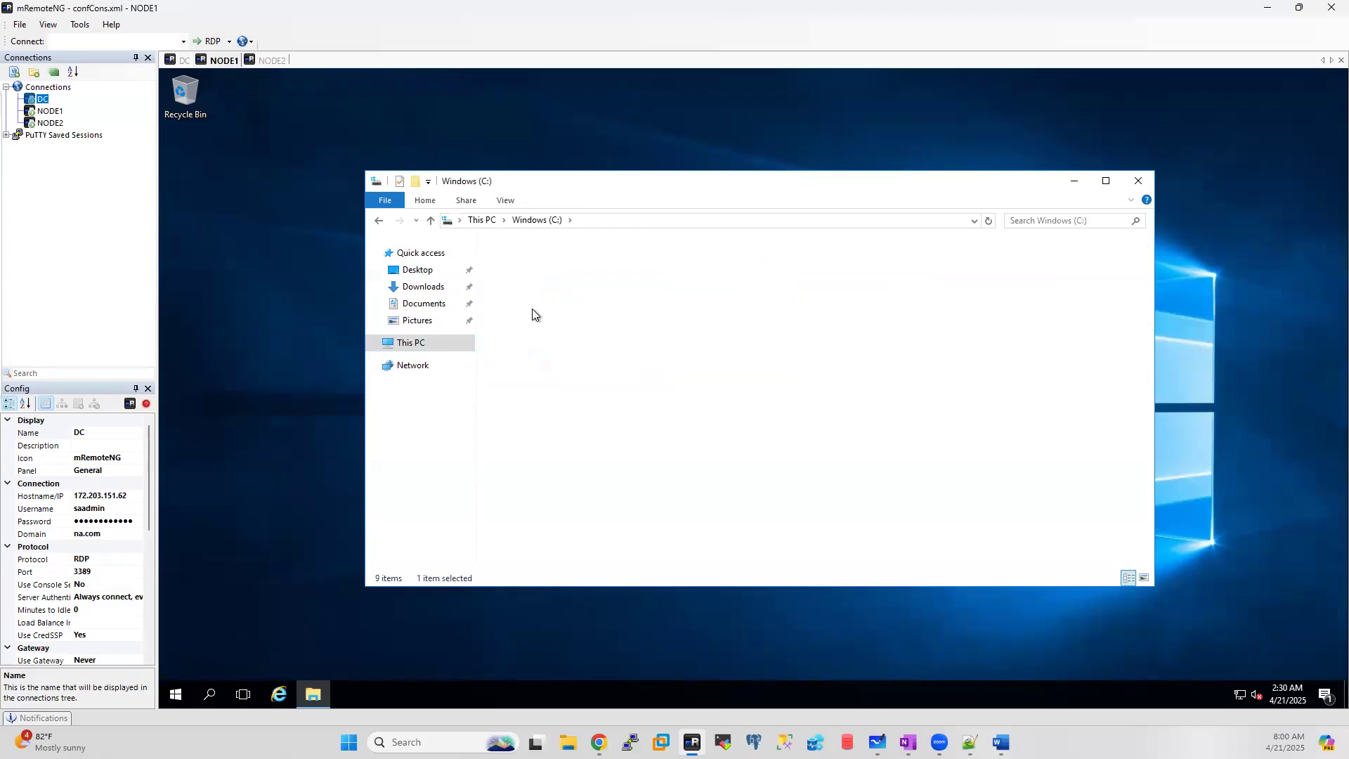
click(536, 220)
Step: Open C:\Windows\Cluster\Reports, show its full path, then return to the DC session
double_click(520, 366)
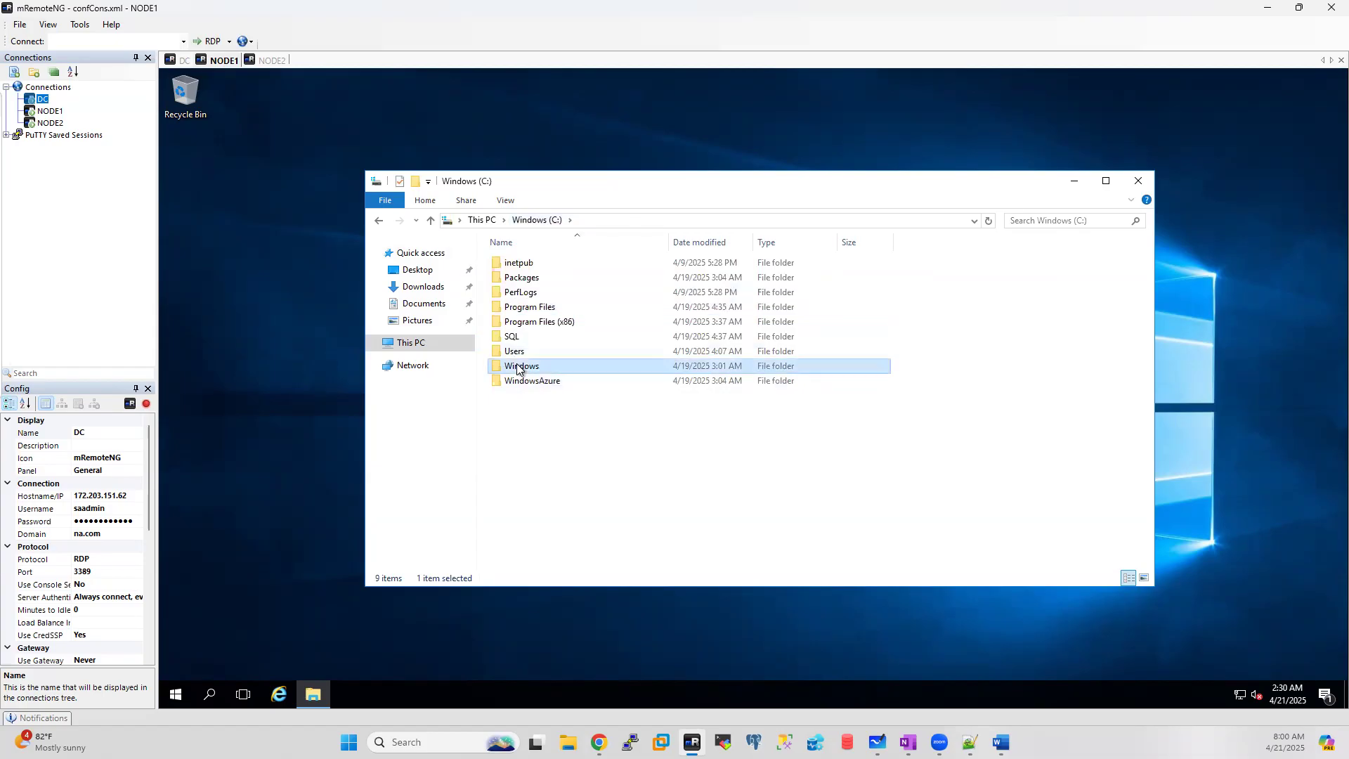
double_click(514, 397)
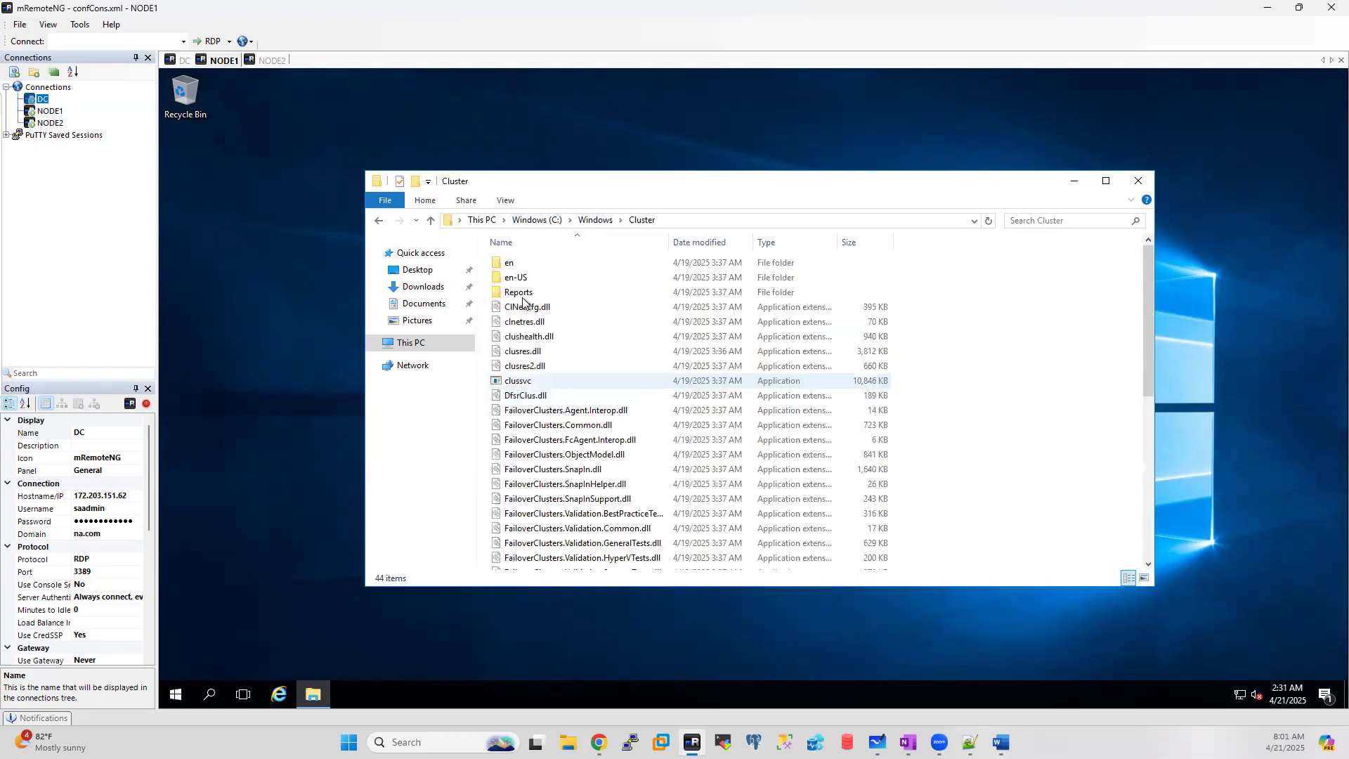
double_click(522, 291)
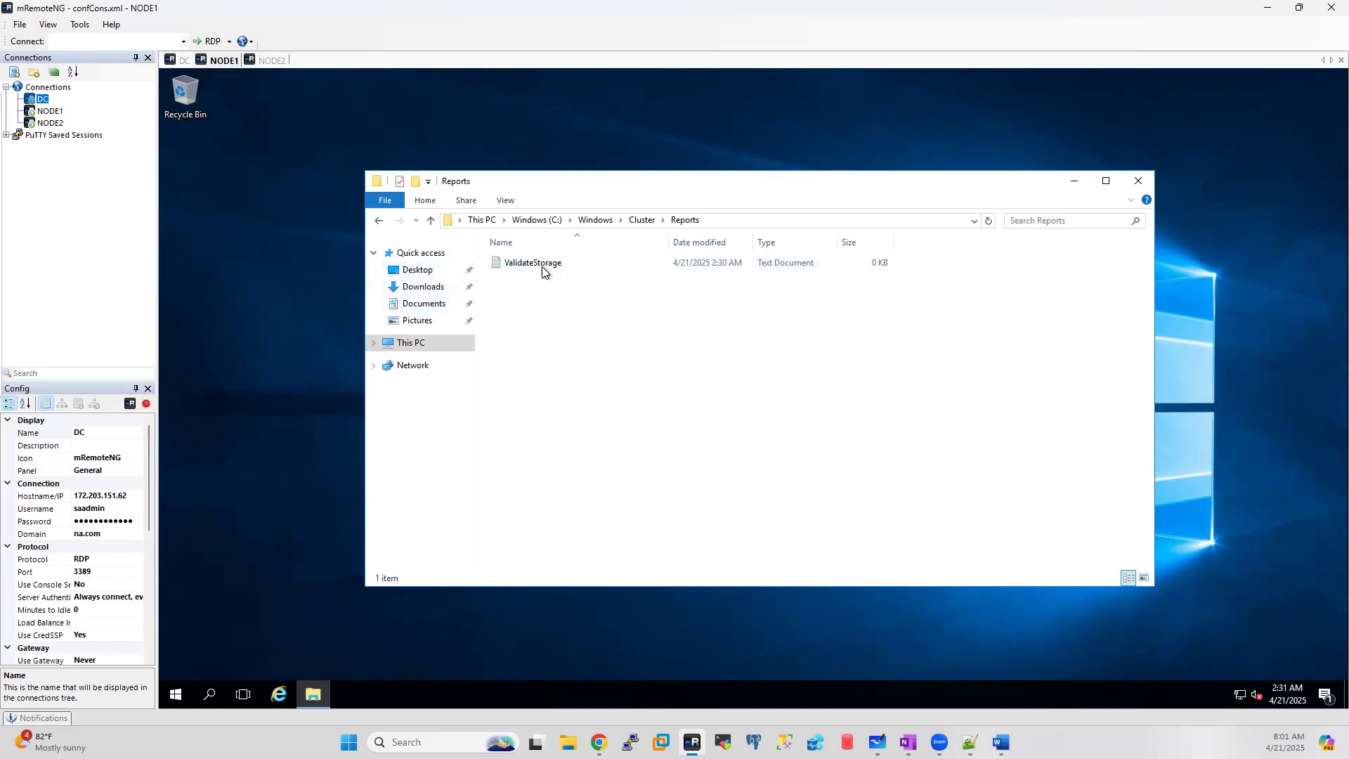
click(737, 221)
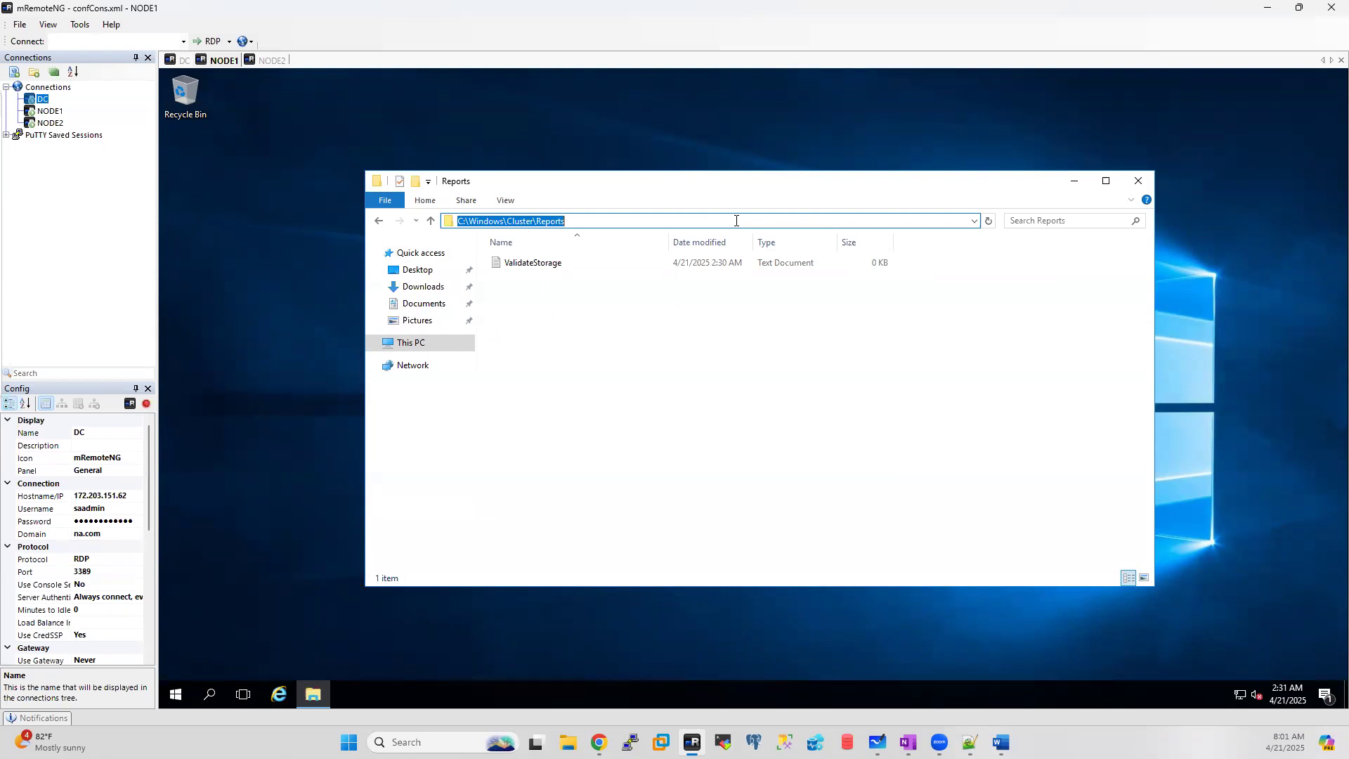
click(179, 62)
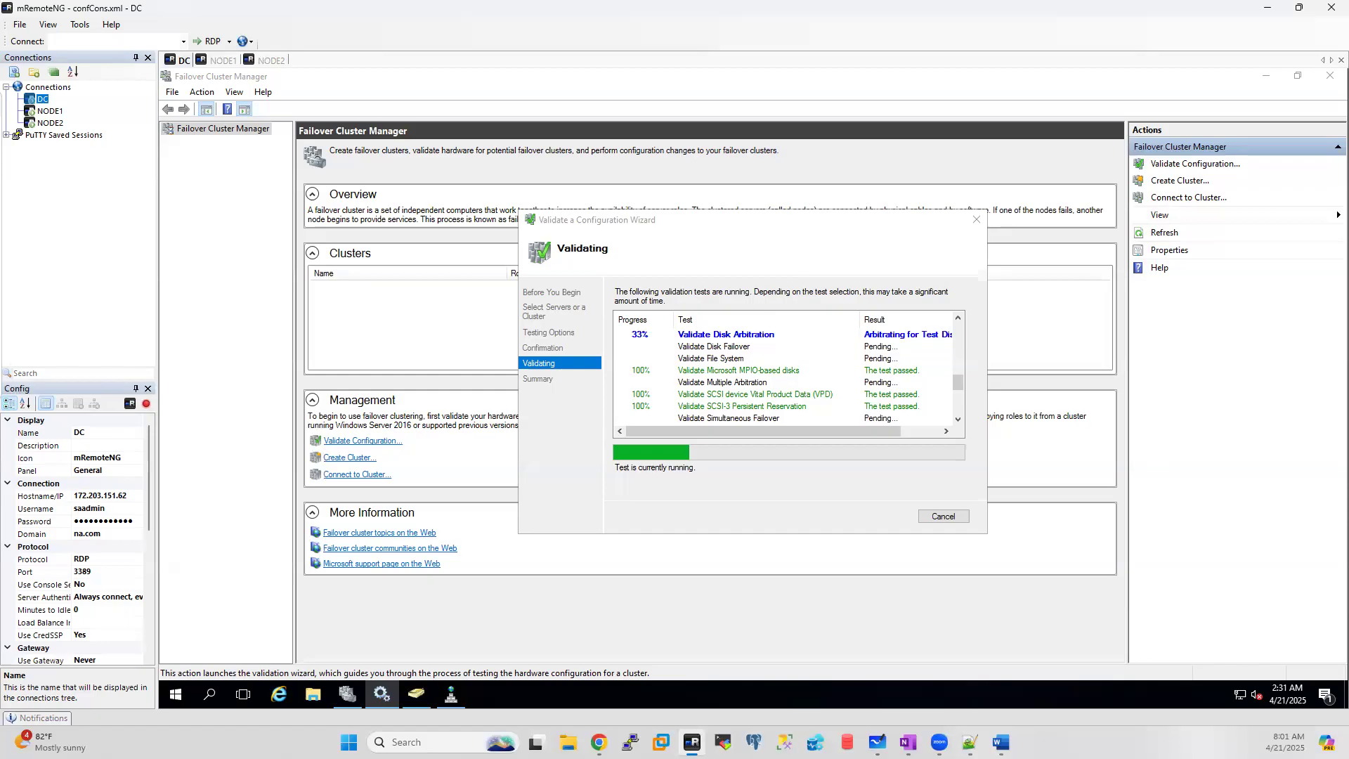
key(alt+Tab)
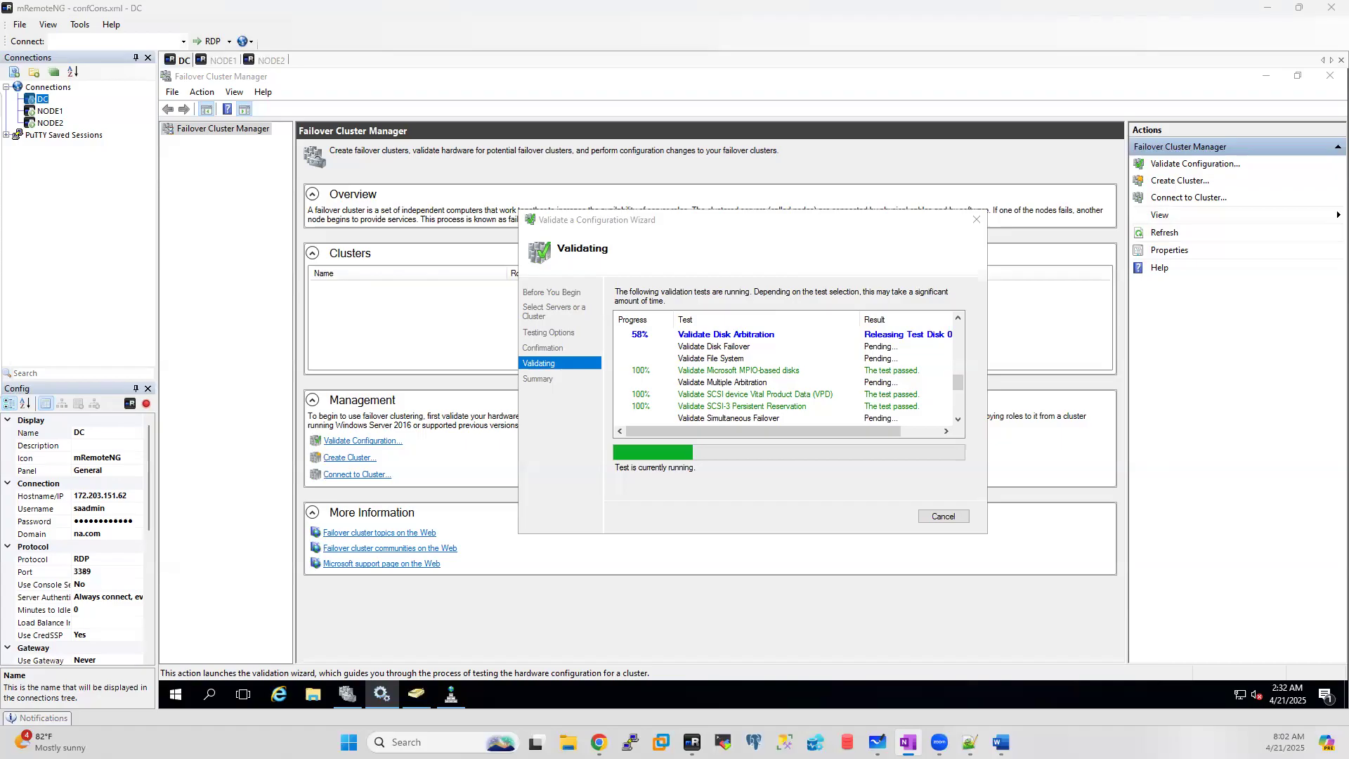
click(391, 698)
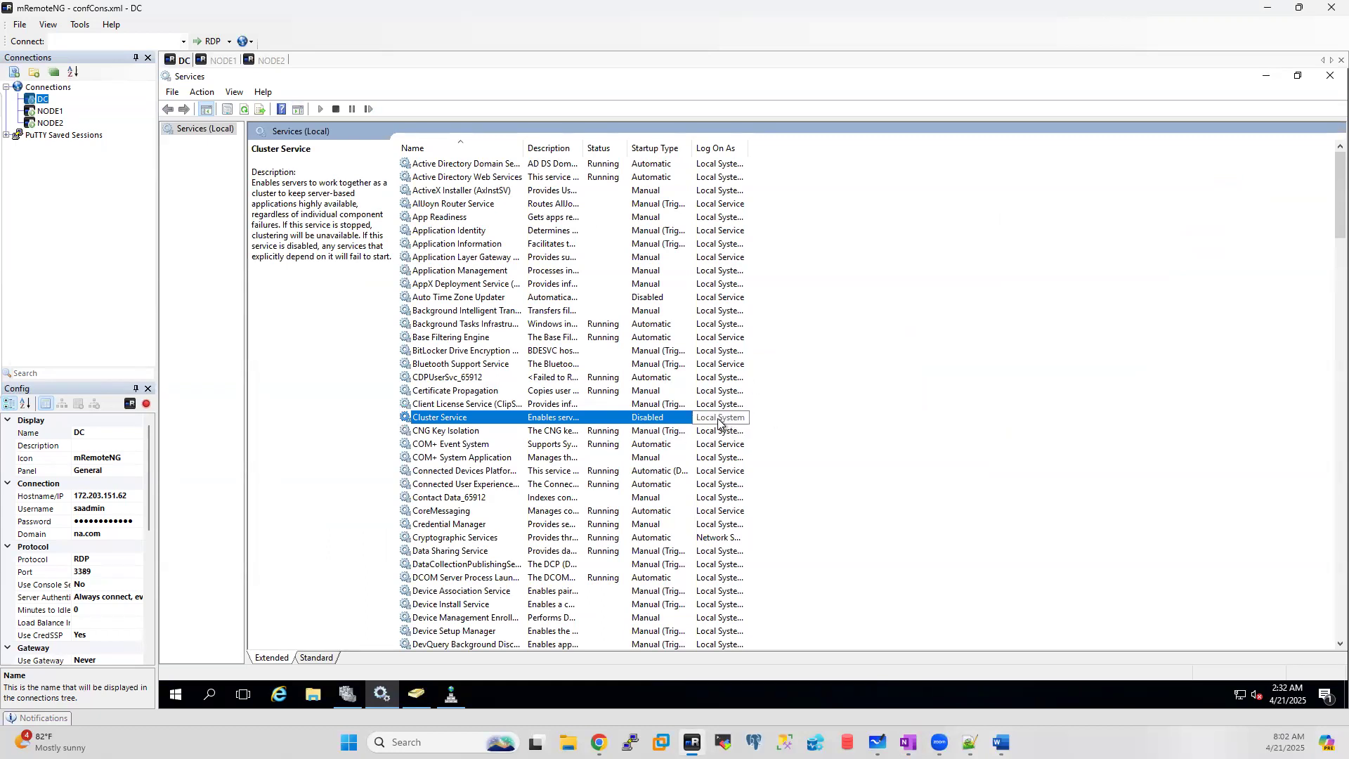
click(1267, 77)
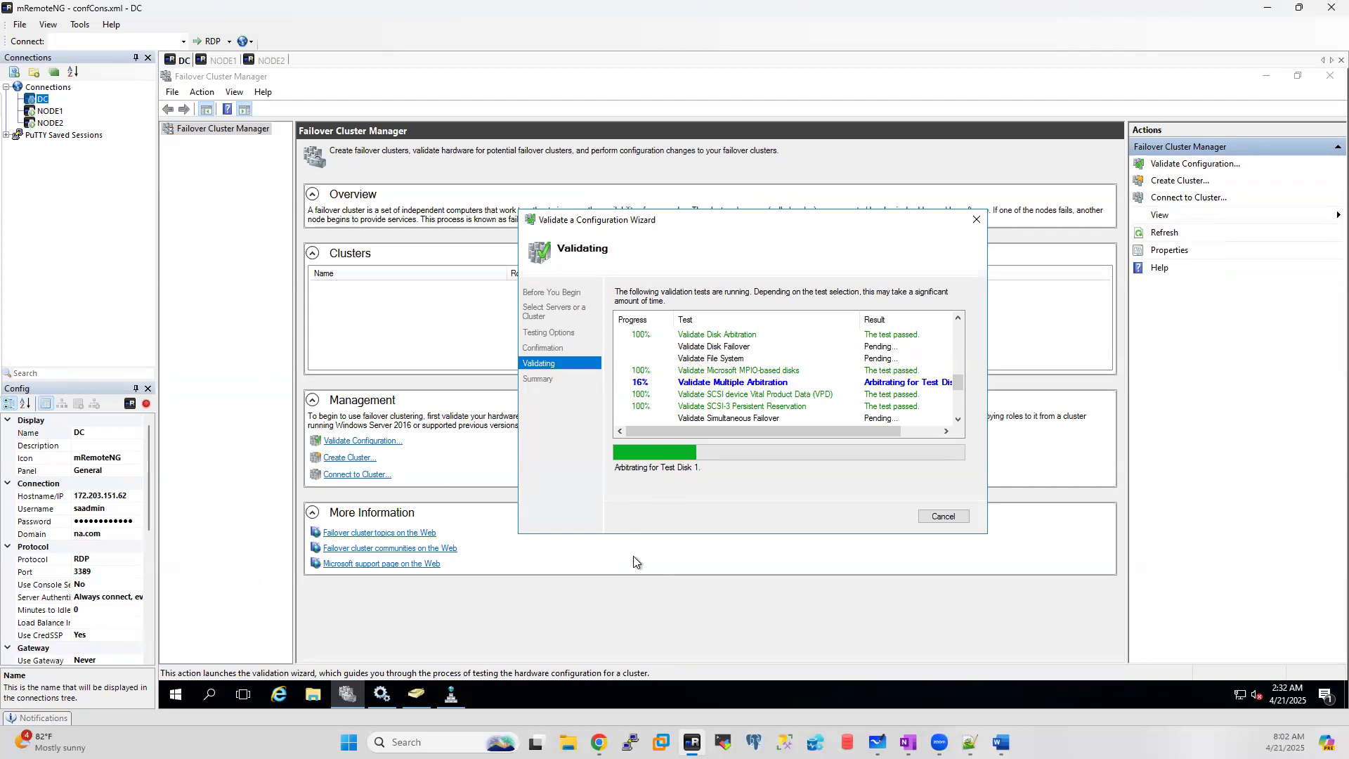
Step: Show This PC in File Explorer on both NODE1 and NODE2
click(272, 60)
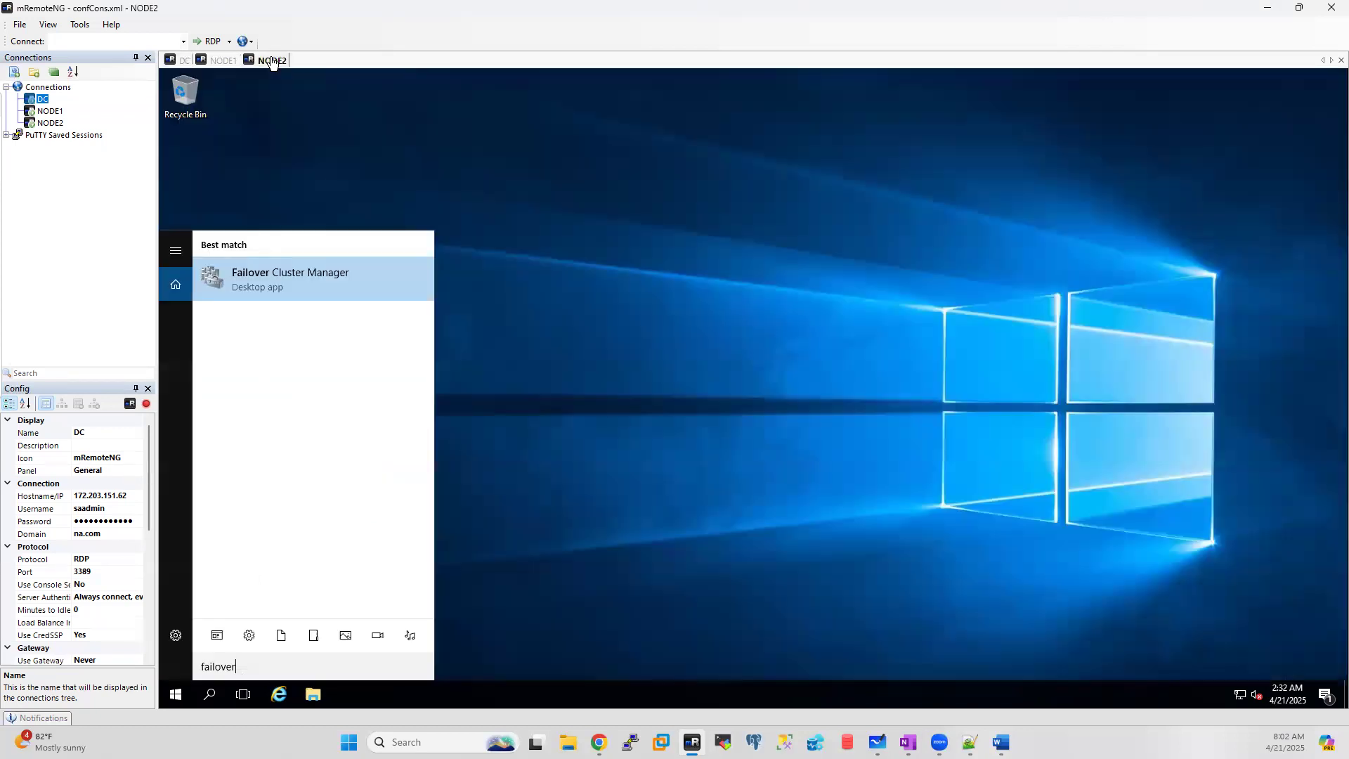
click(223, 60)
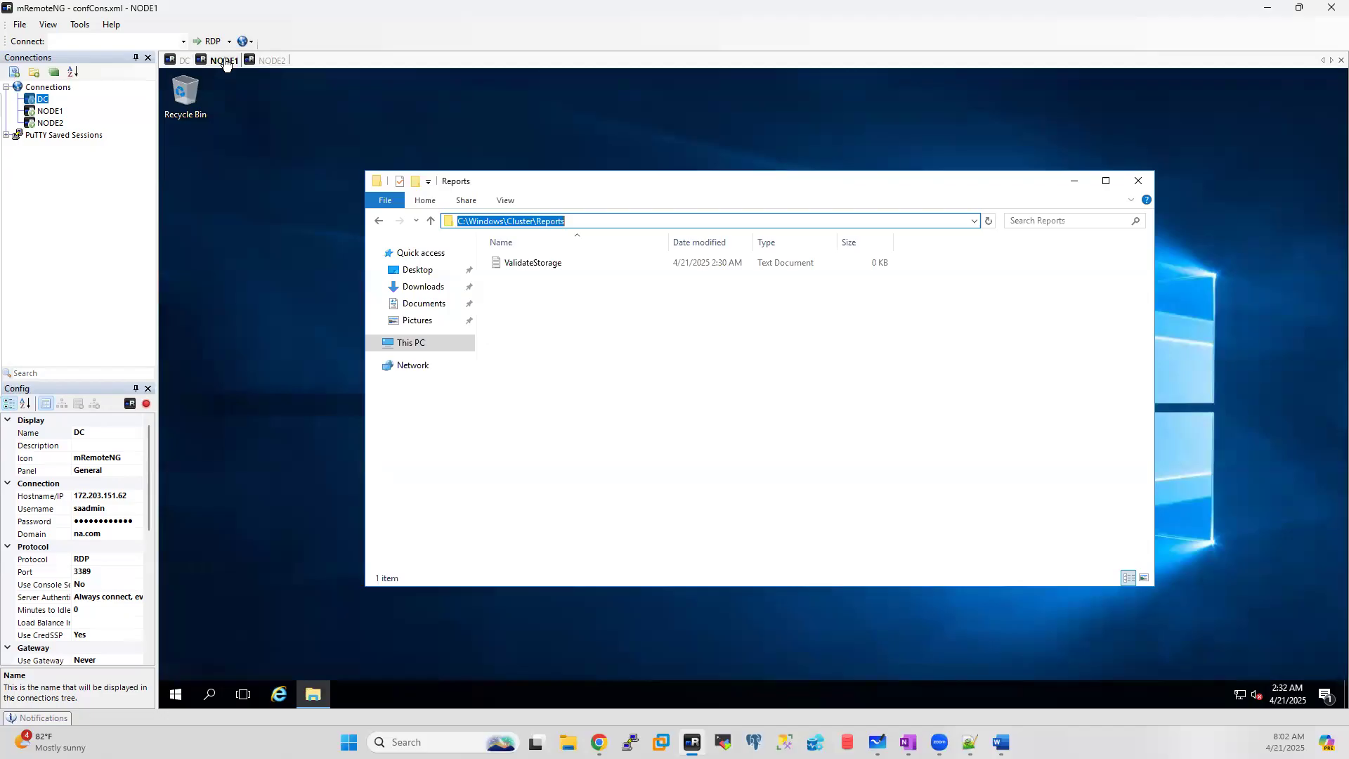
click(415, 343)
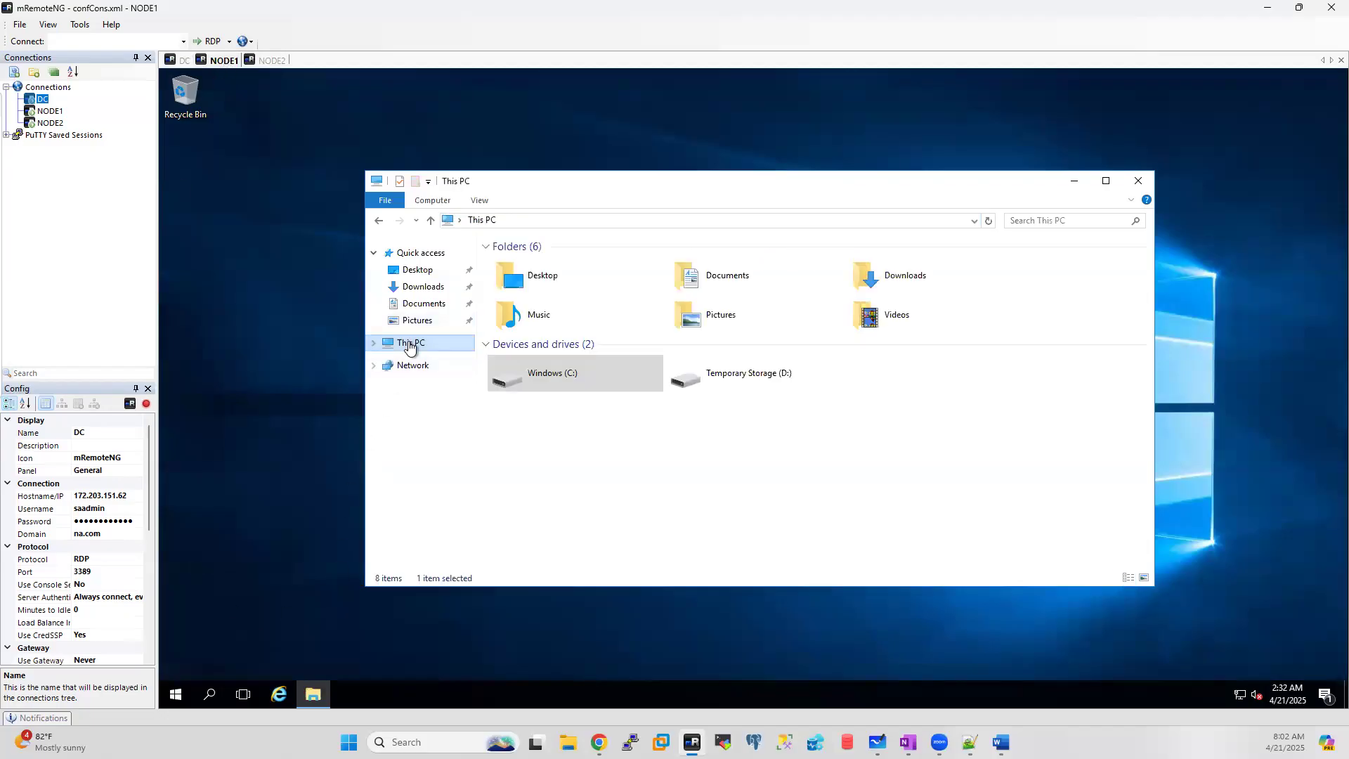
click(272, 60)
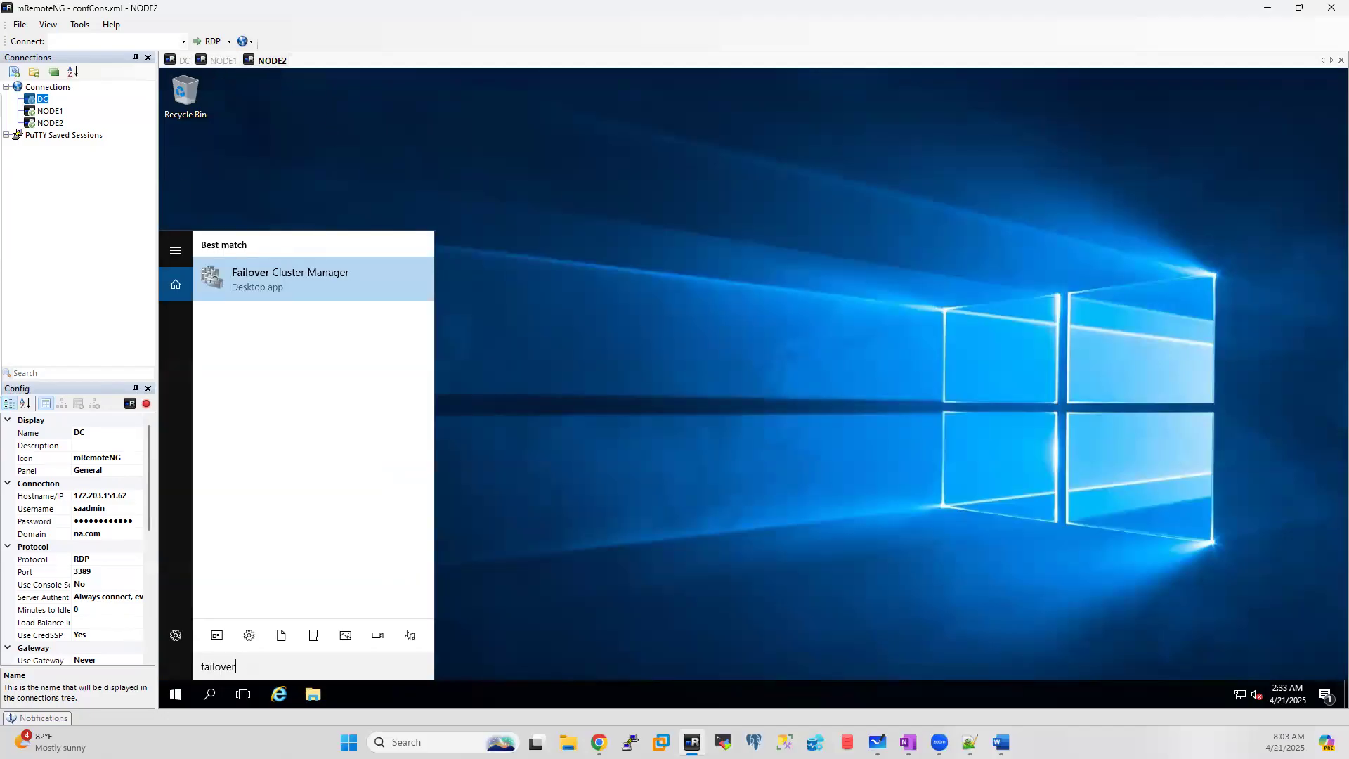
click(313, 695)
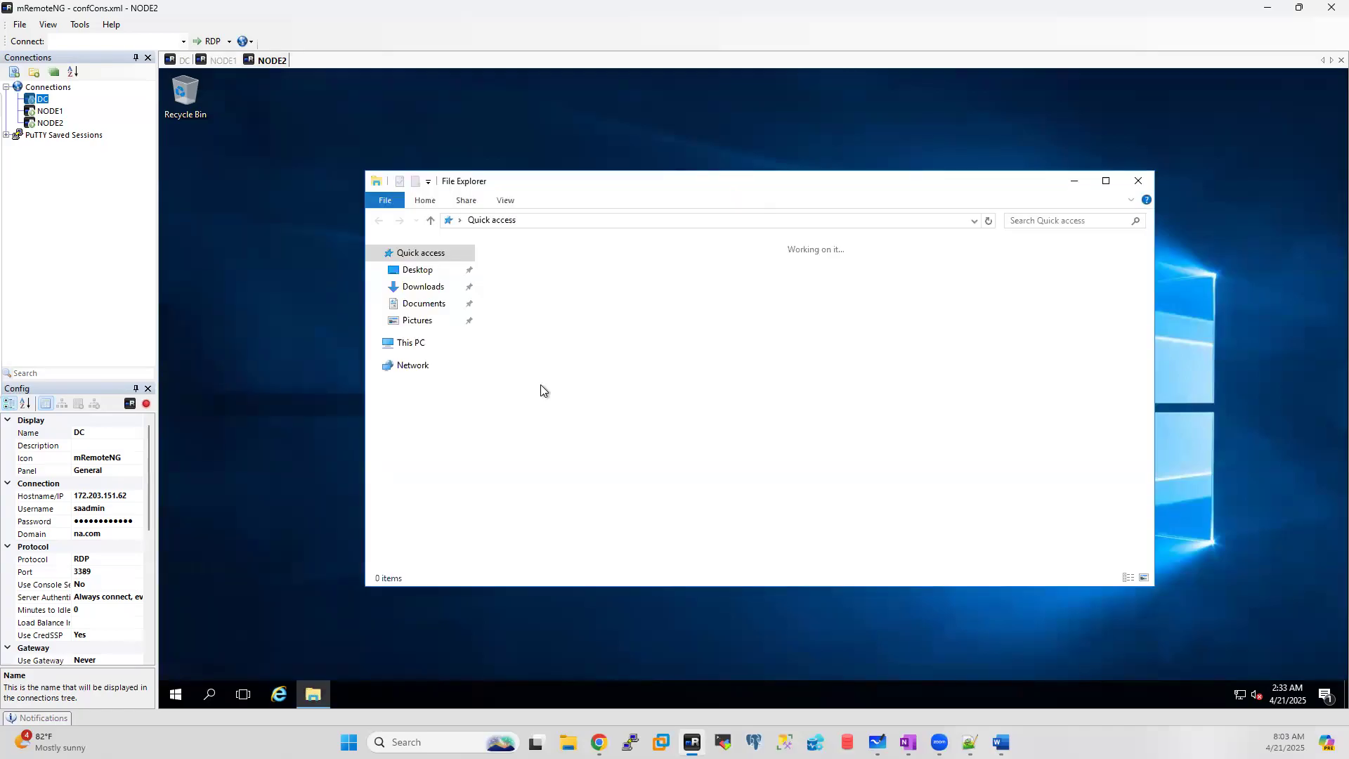
click(412, 346)
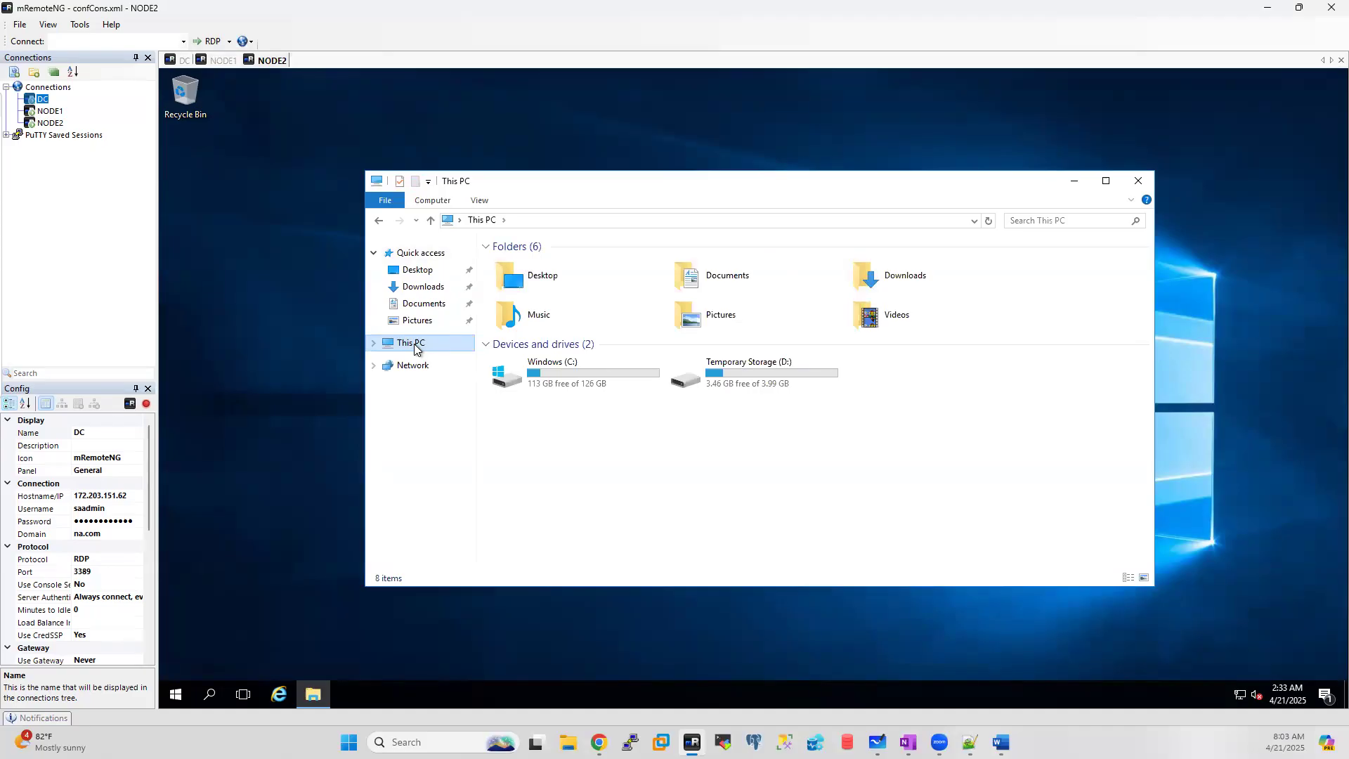
Step: On NODE1, open the Run prompt from the Start button's context menu
click(223, 61)
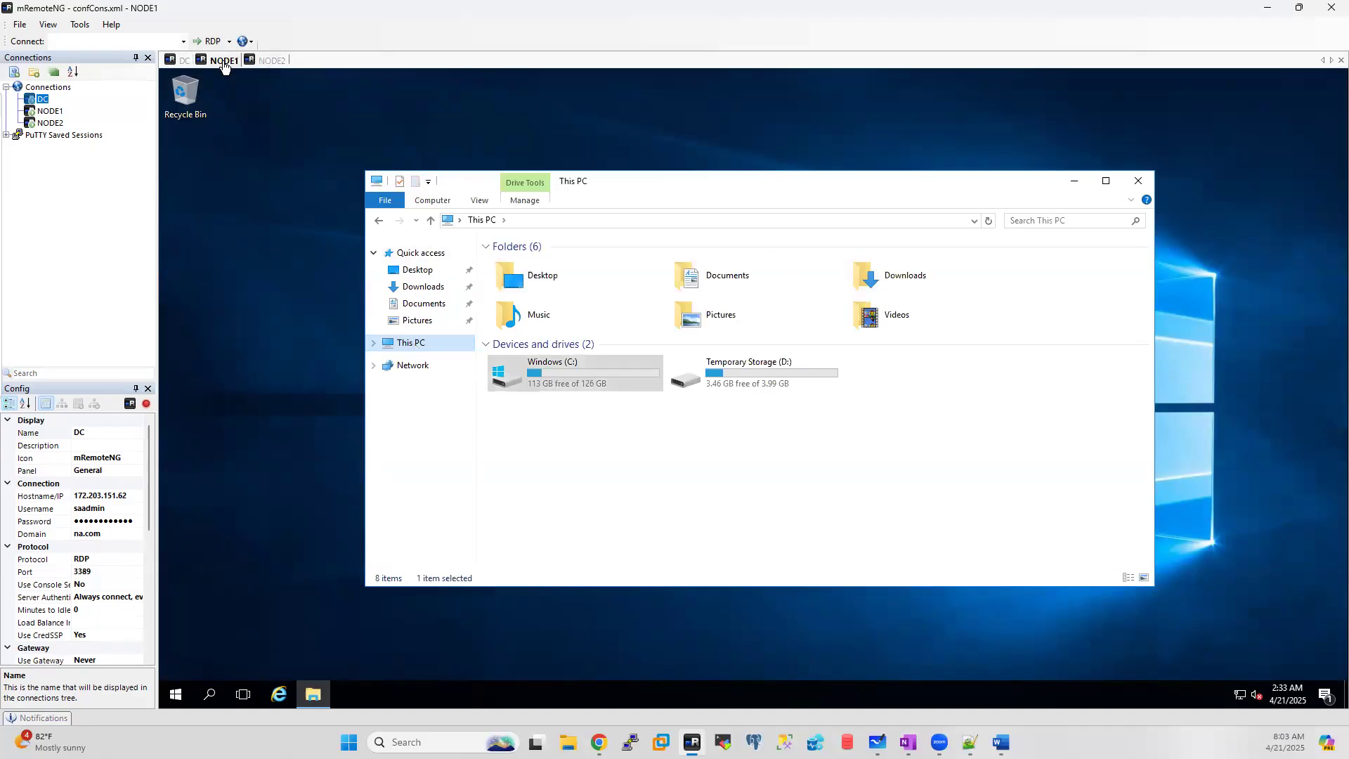
click(174, 696)
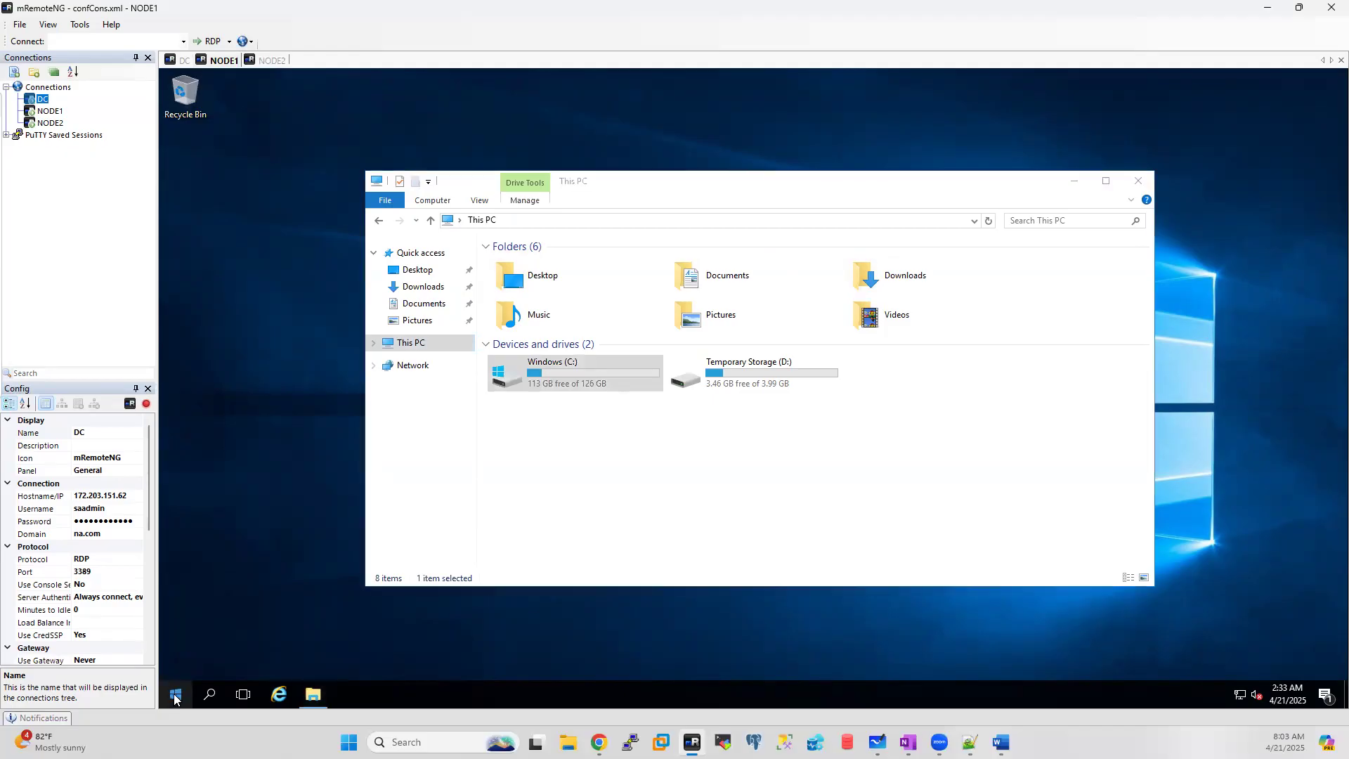
click(210, 623)
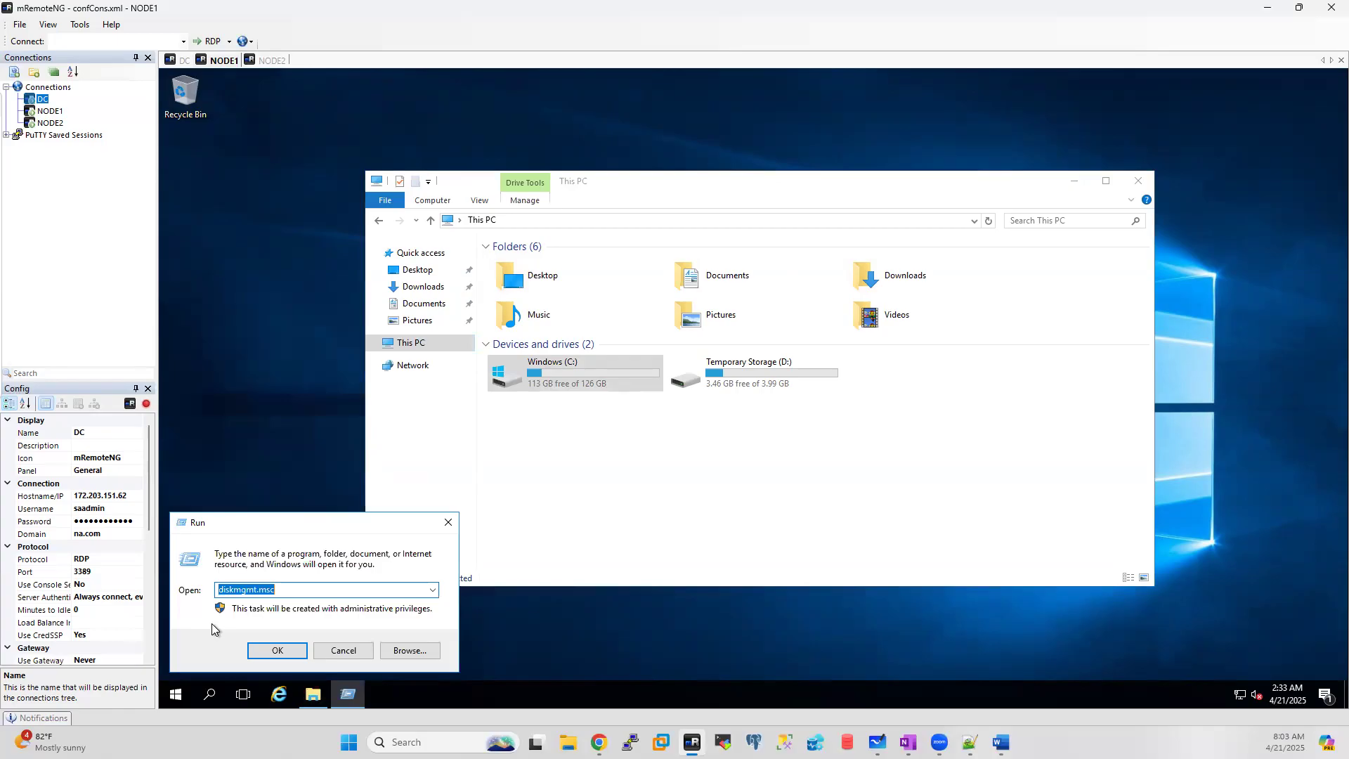
Step: Run Disk Management on NODE1, review the DATA, DEV, LOG, MSDTC, Quorum and TempDB volumes, then switch to NODE2
key(Return)
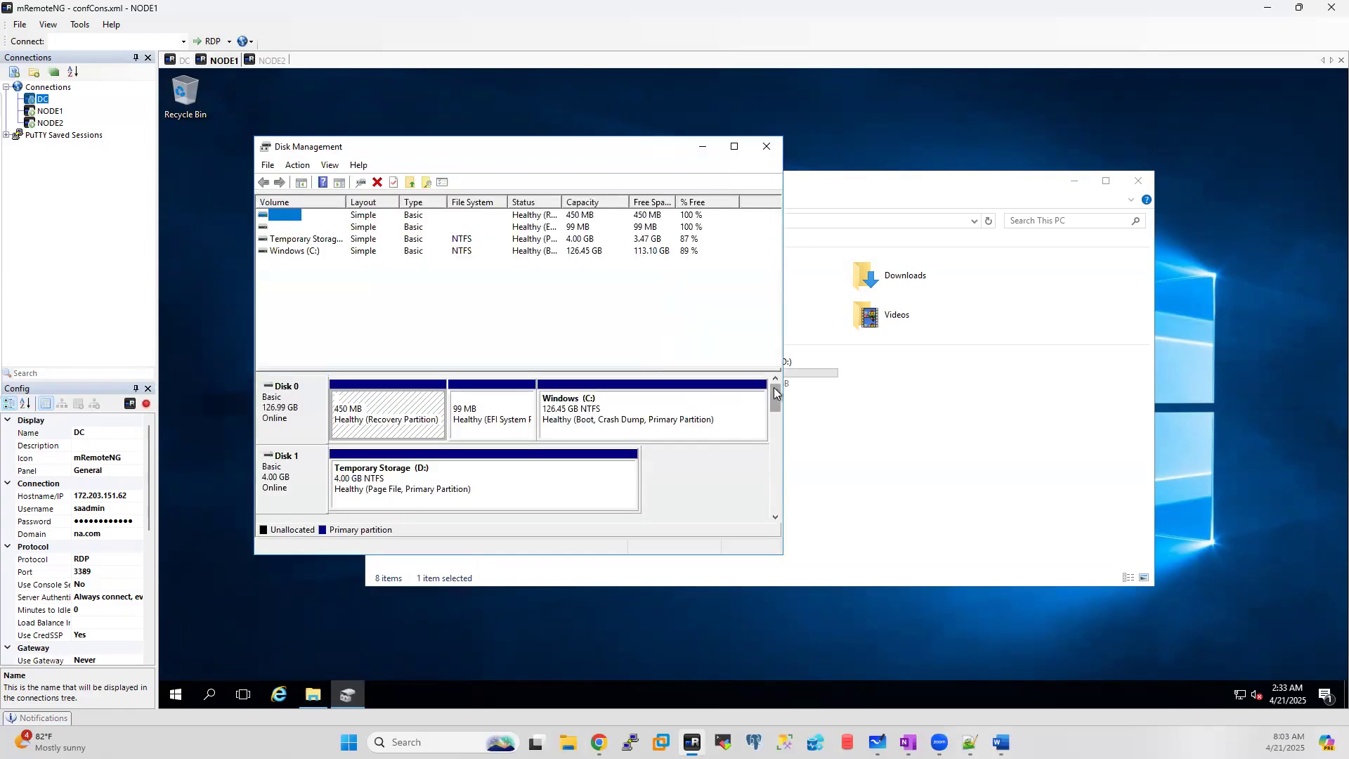
drag(776, 399, 776, 457)
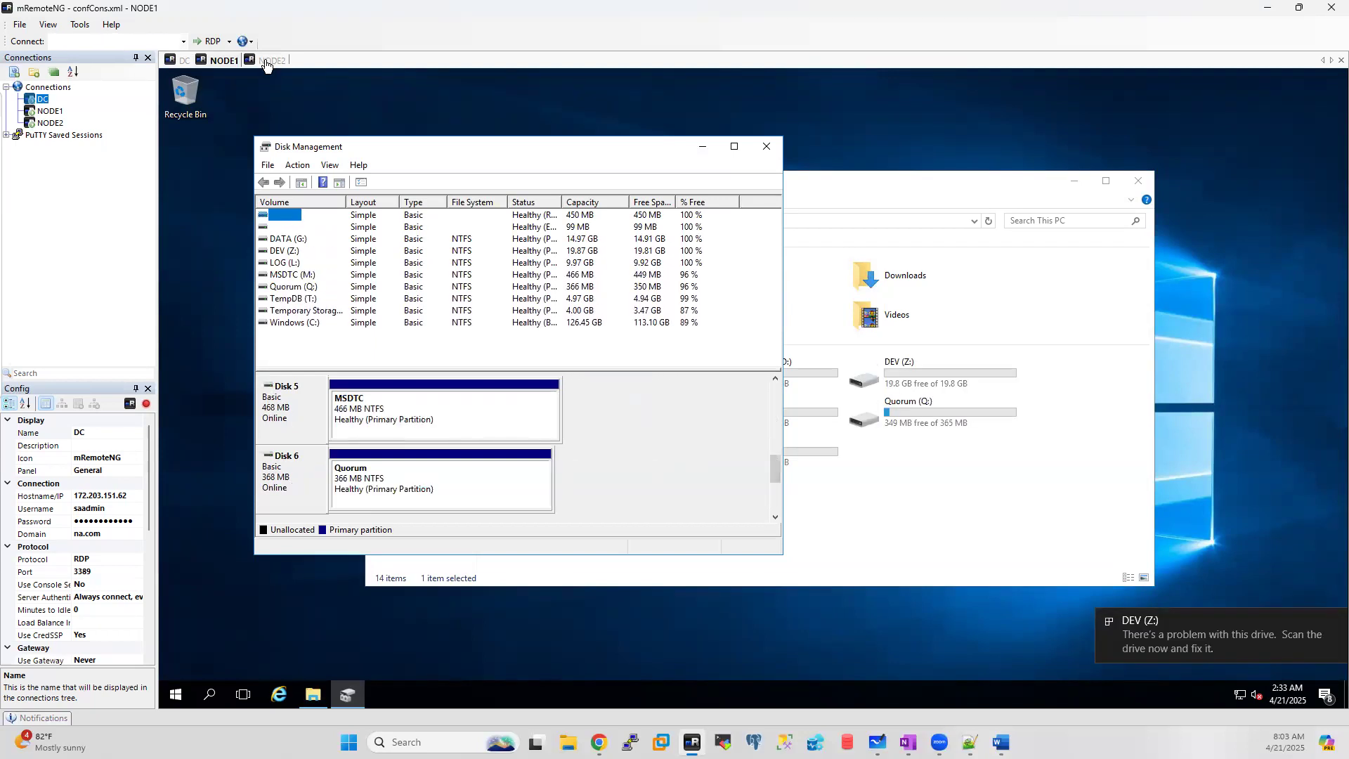
click(702, 149)
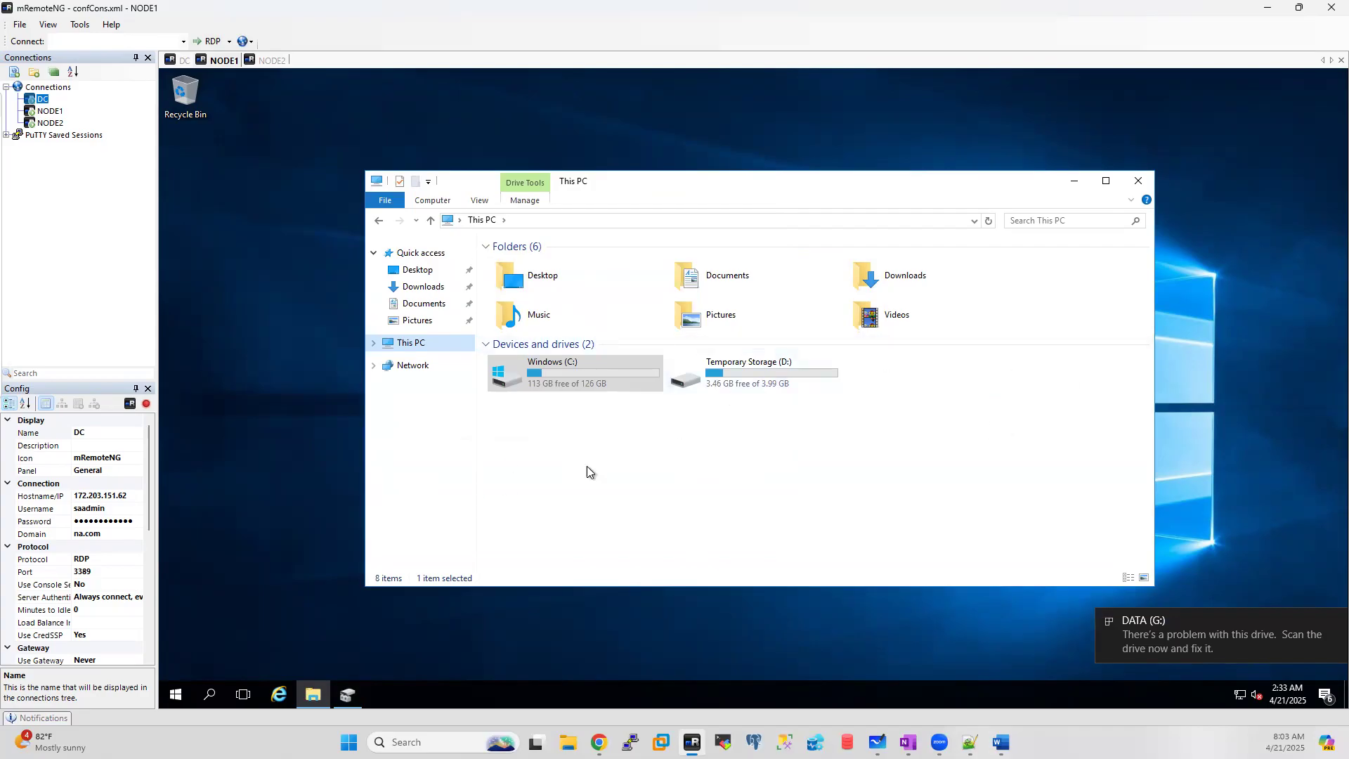
click(267, 60)
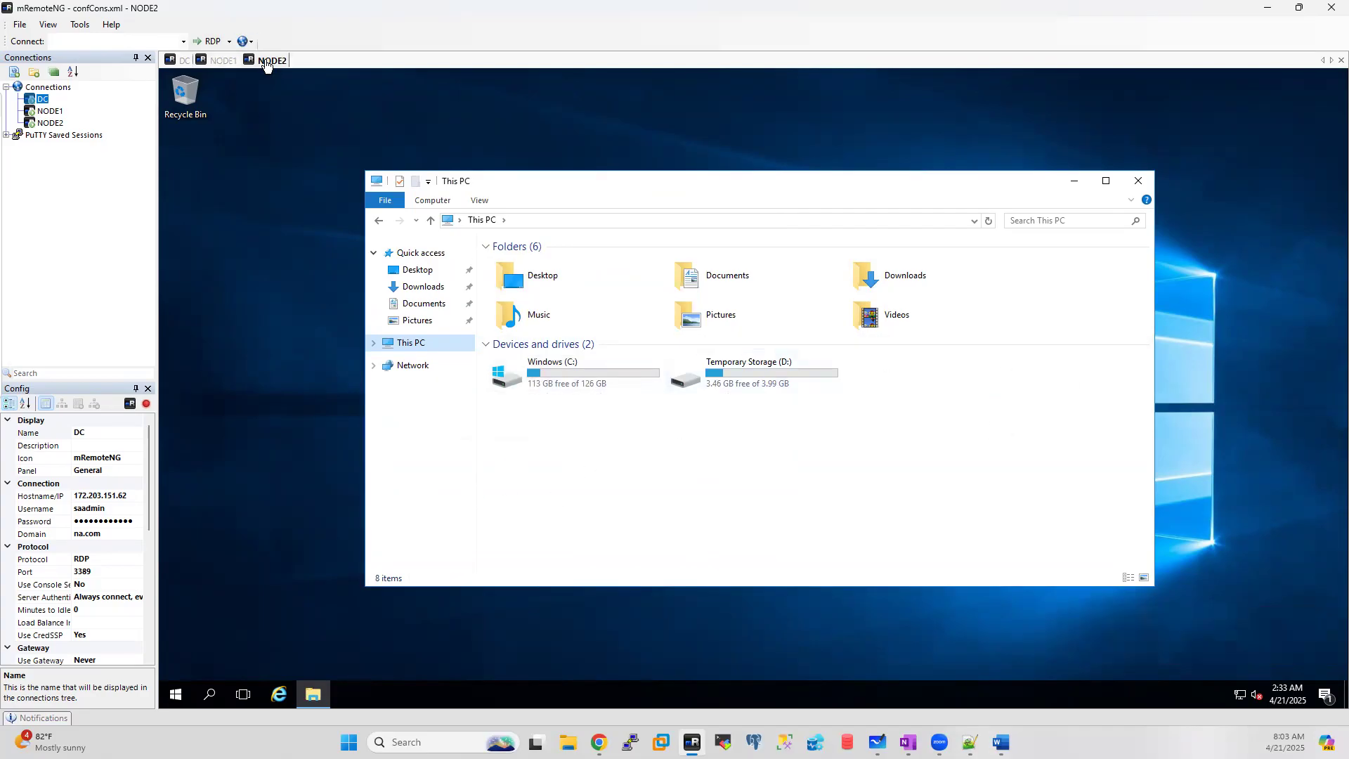
Step: Switch to NODE1, then to the DC session to watch the running validation
click(219, 60)
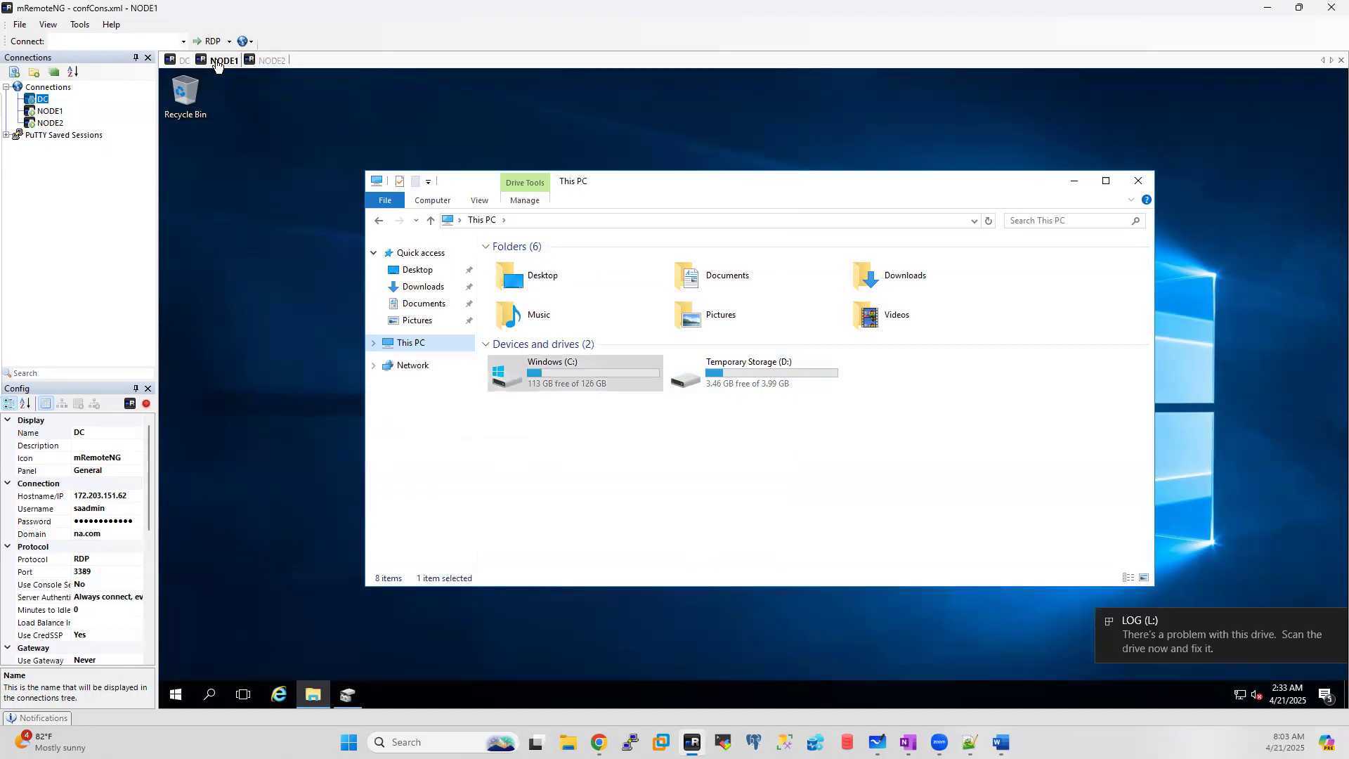
click(179, 61)
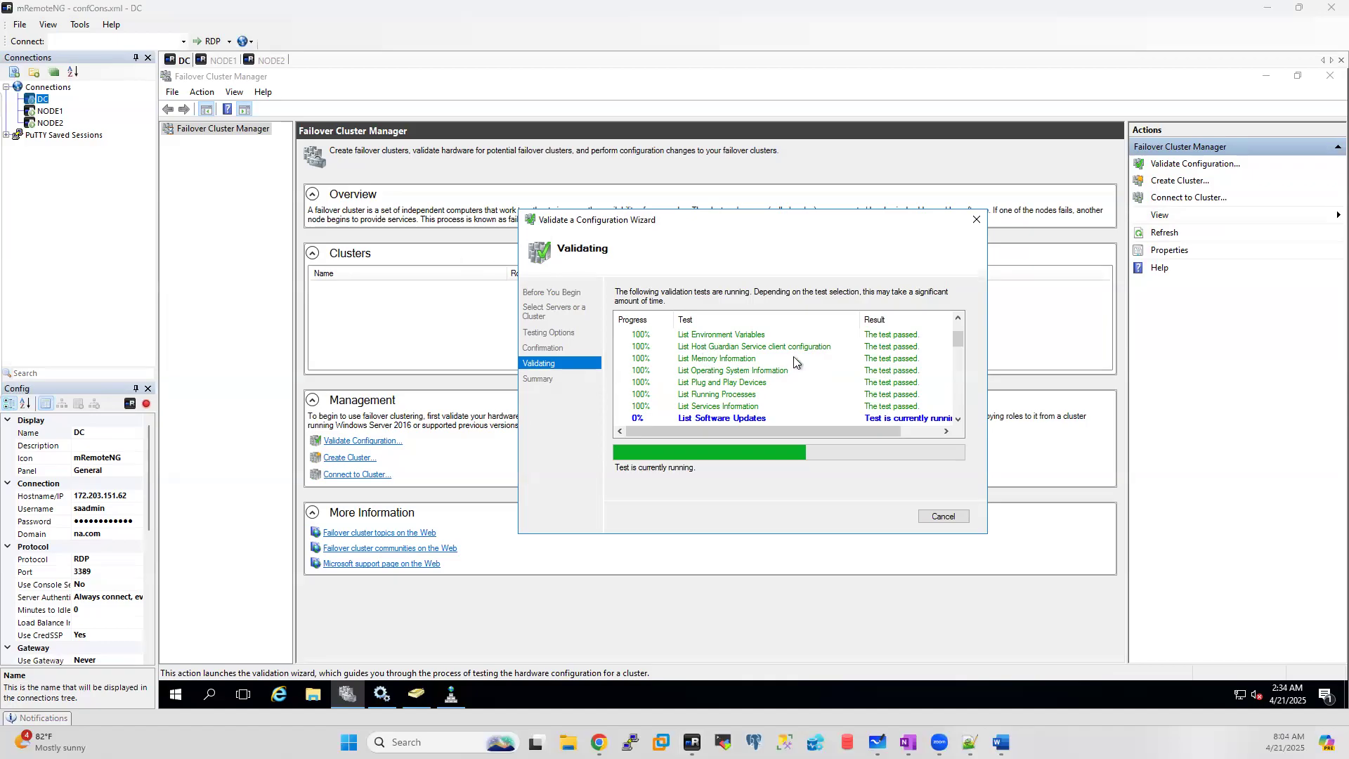
Step: Scroll DC's validation results to see Validate Disk Failover failed and Validate File System canceled
click(956, 343)
drag(956, 337, 954, 385)
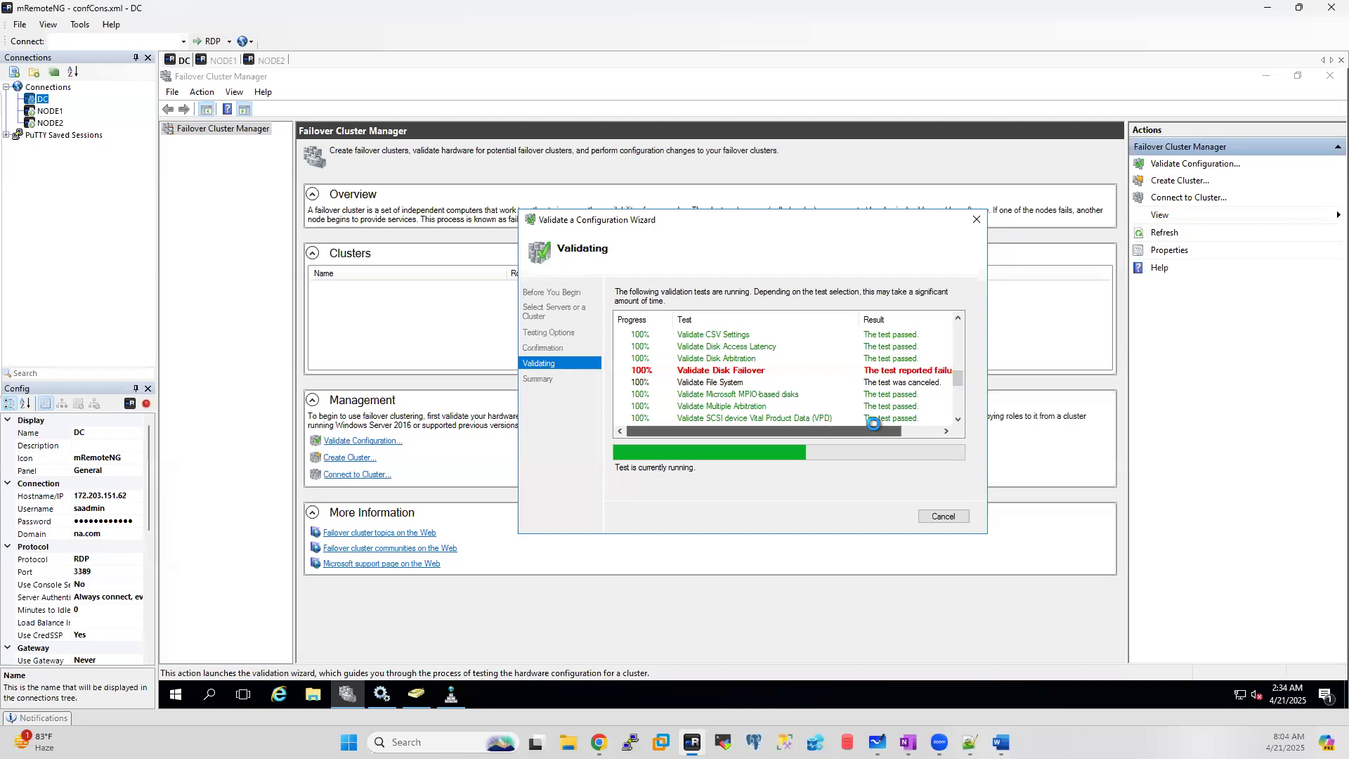
drag(873, 421, 893, 420)
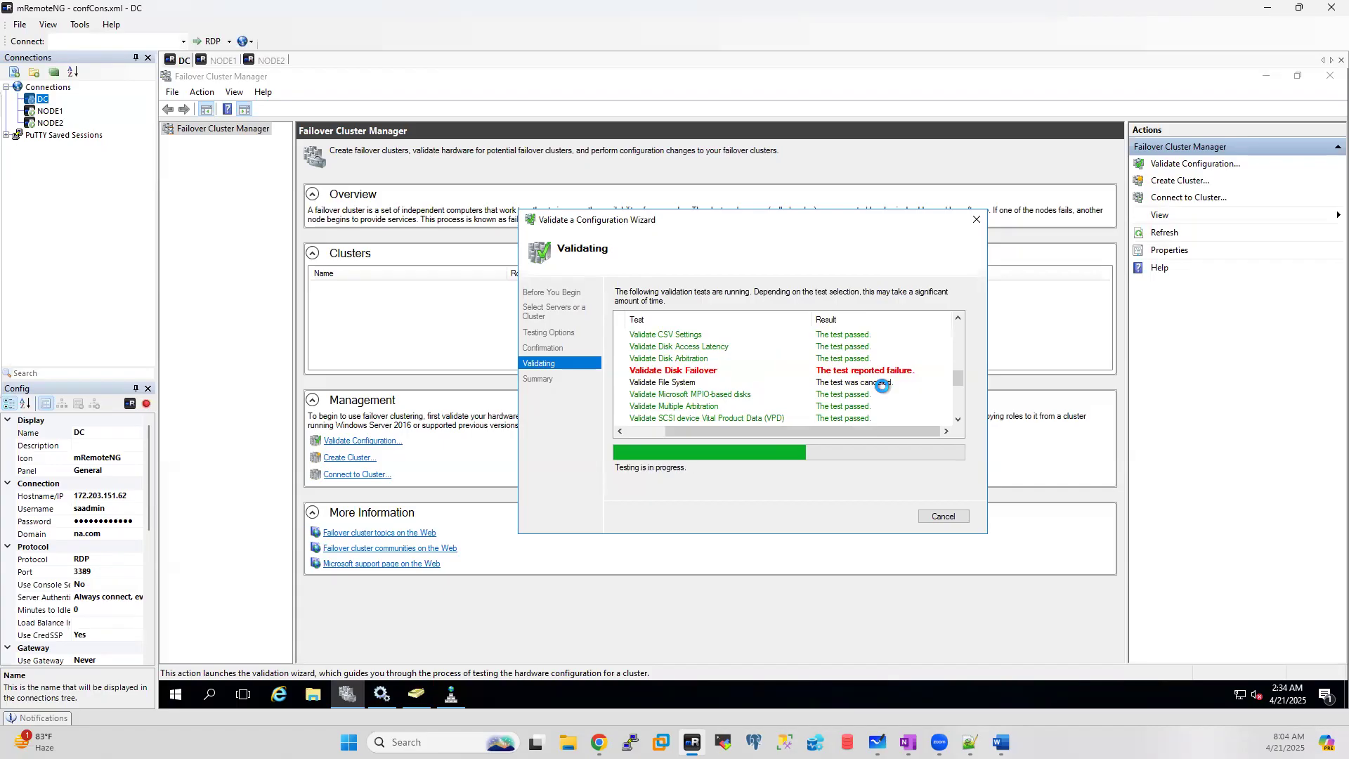
Step: Glance at the NODE1 and NODE2 sessions, then return to DC
click(222, 61)
click(271, 62)
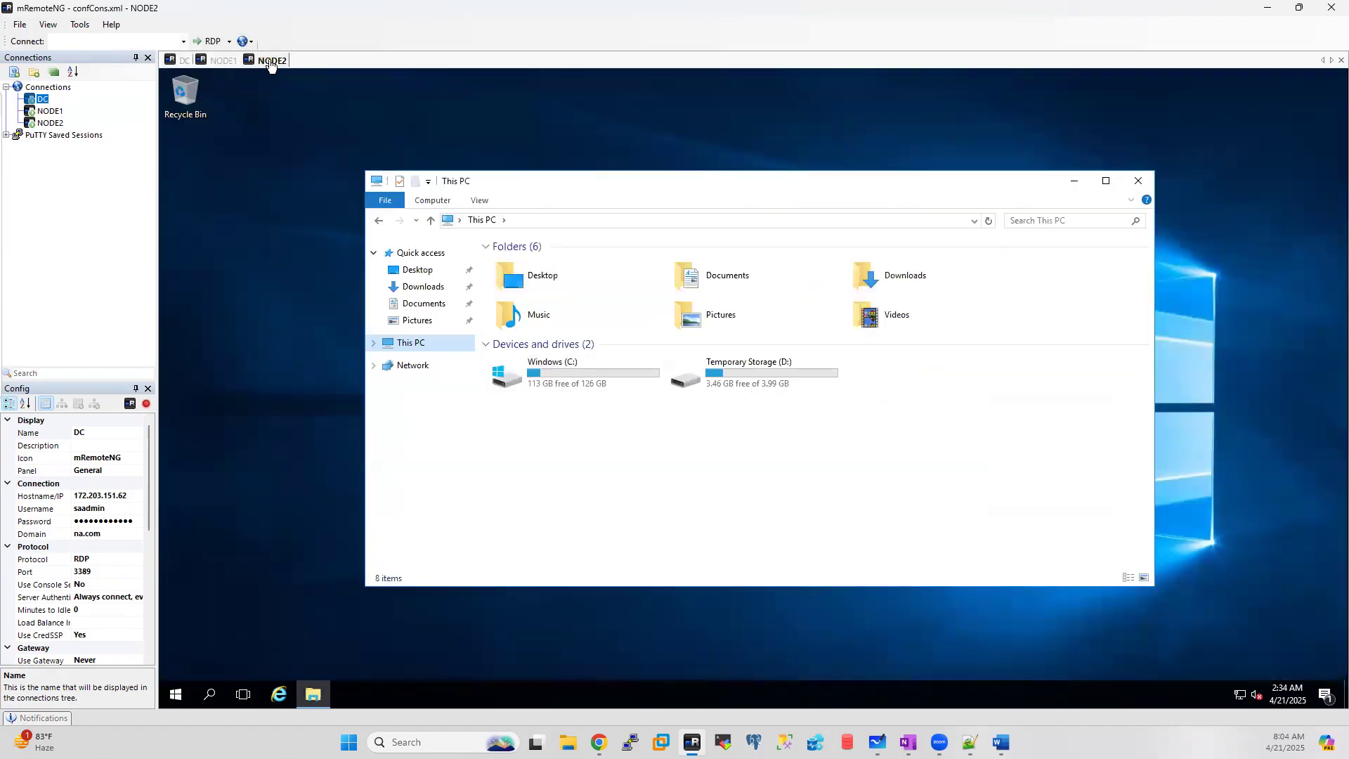
click(179, 62)
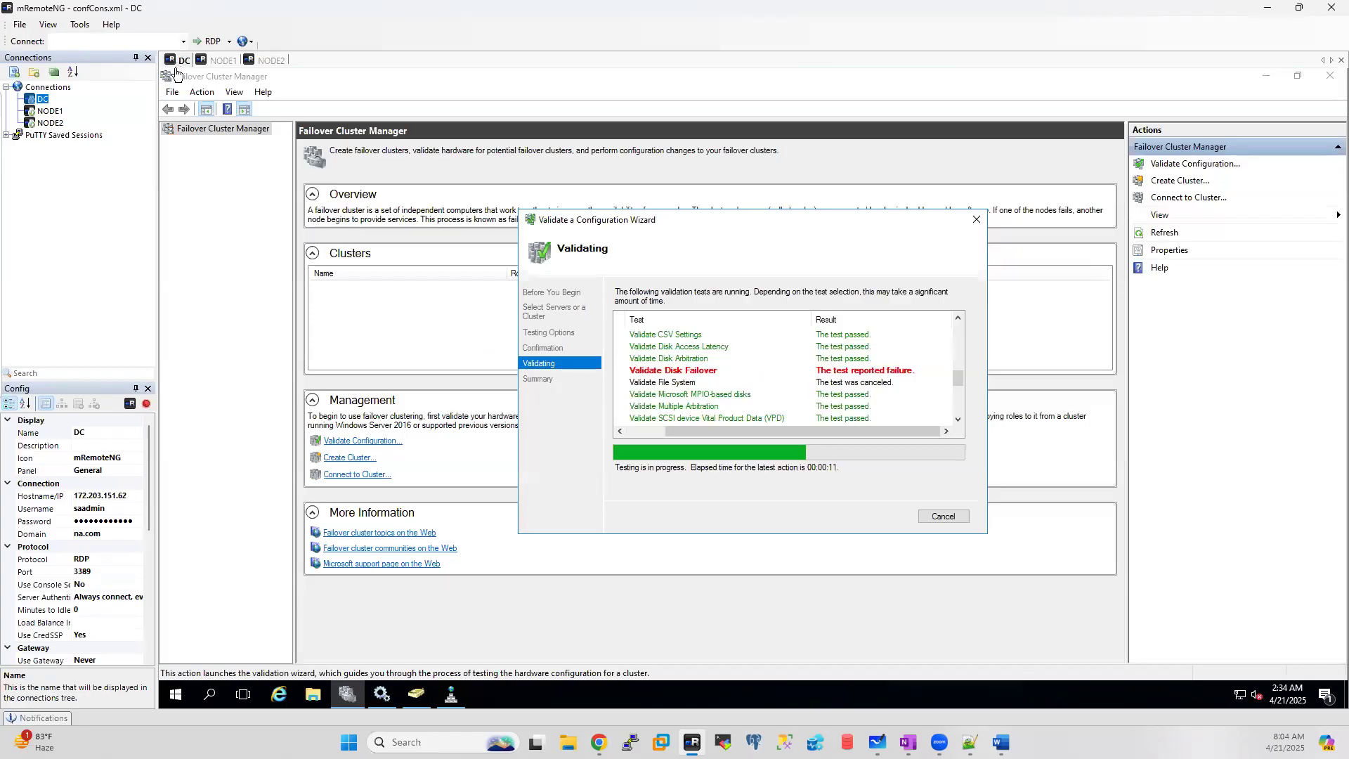
Step: On DC, browse to C:\SAN listing the DATA, DEV, LOG, MSDTC, QUORUM and TEMPDB disk images
click(312, 693)
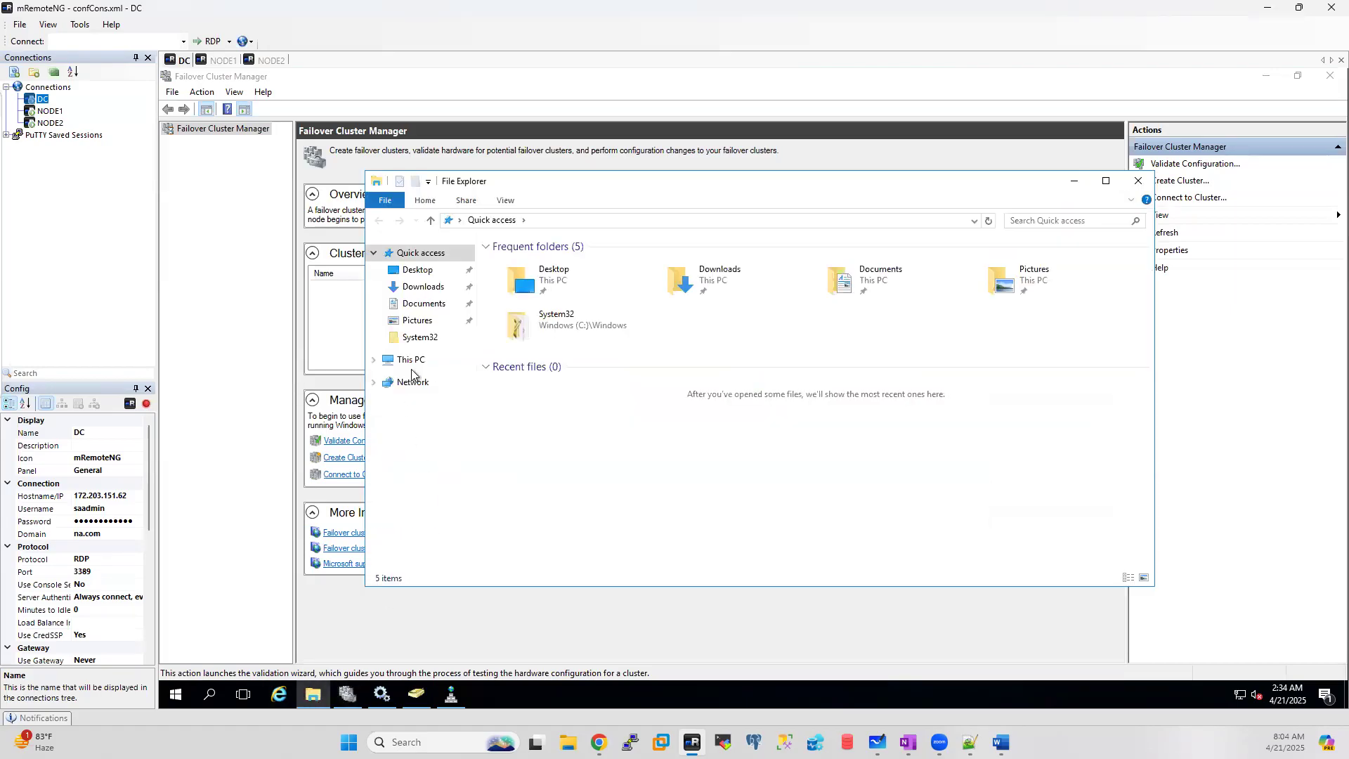
click(412, 362)
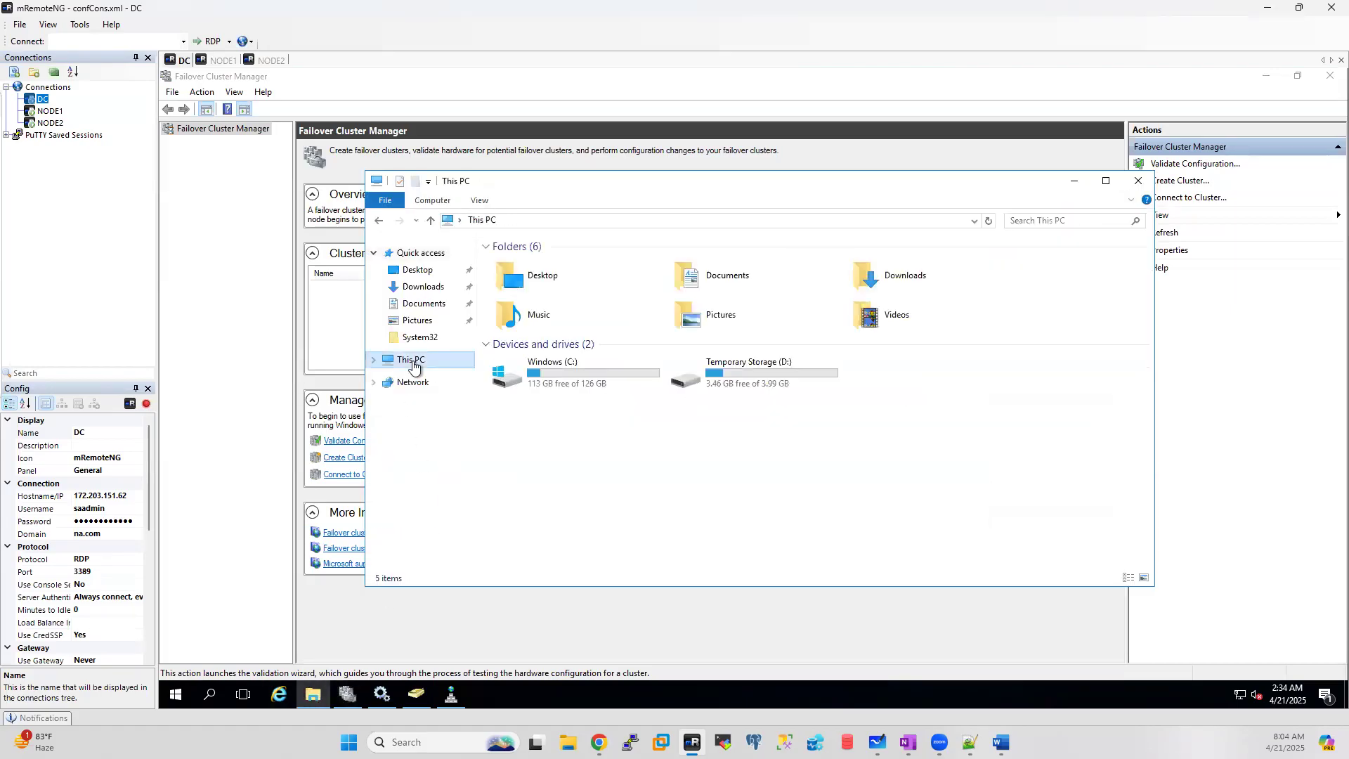
double_click(560, 378)
double_click(520, 338)
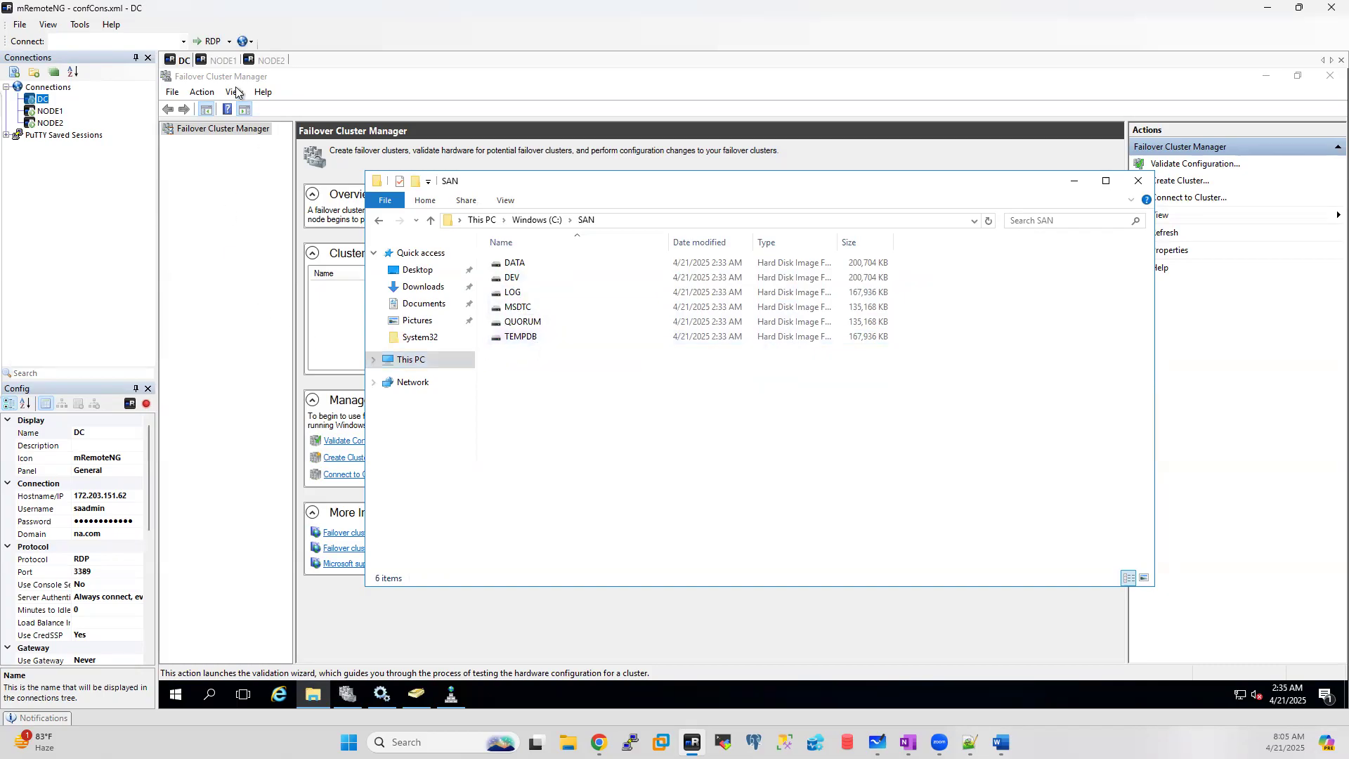
Step: Open Disk Management maximized on NODE2 showing offline Disks 2–4, then return to DC
click(223, 62)
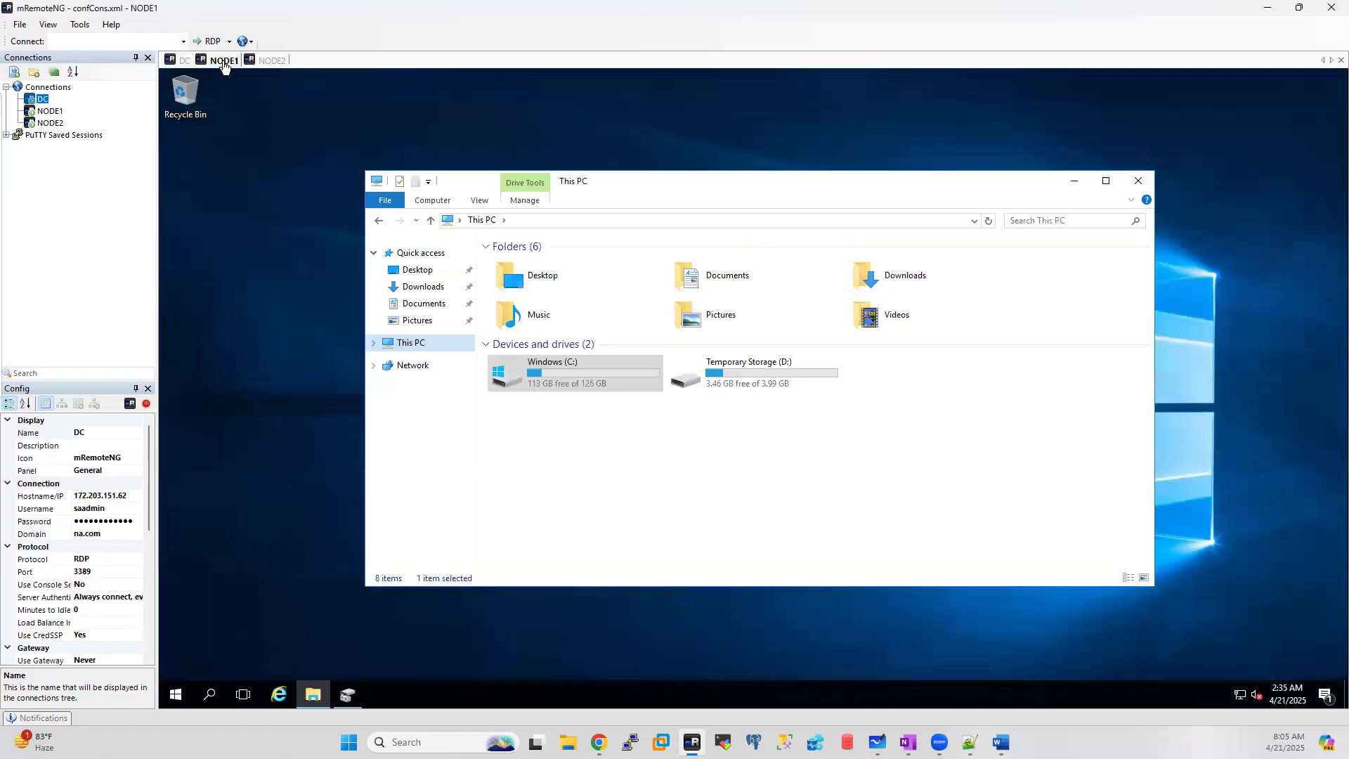
click(267, 61)
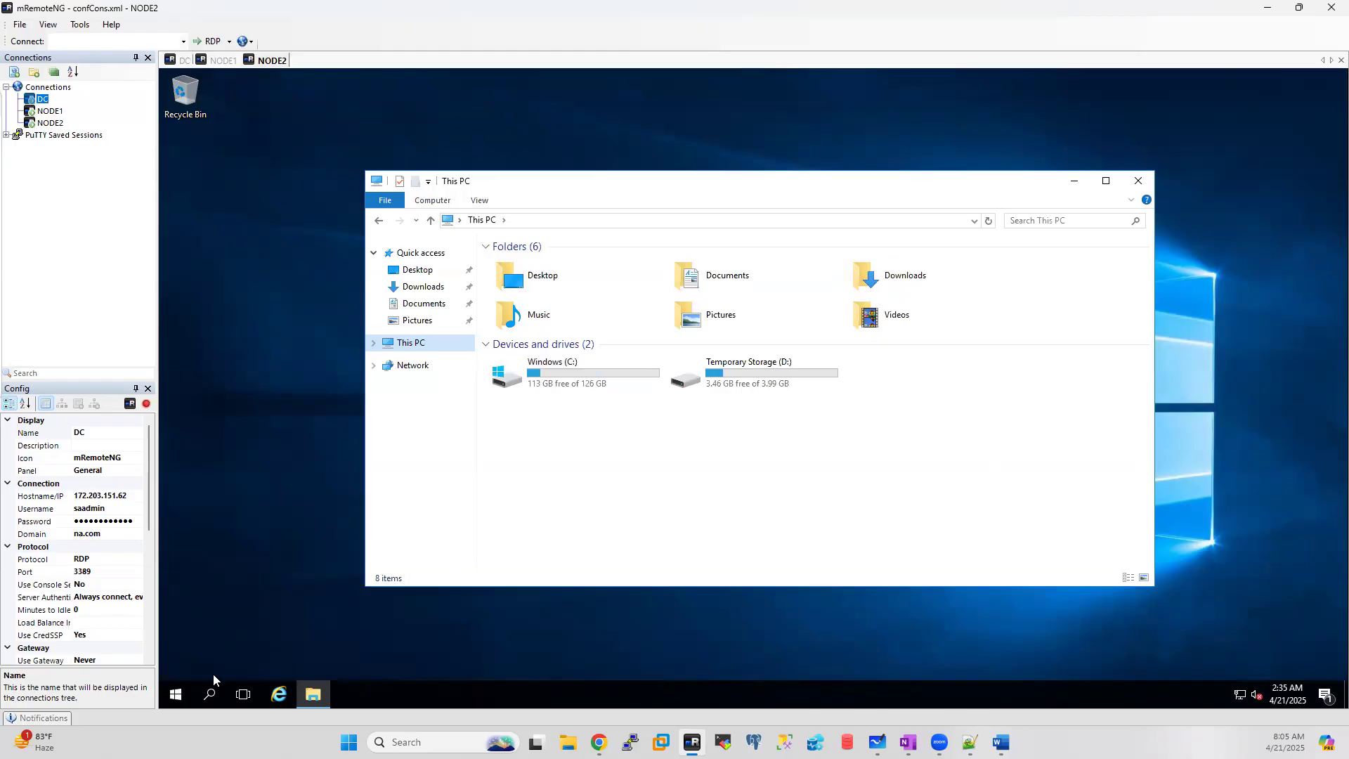
click(175, 695)
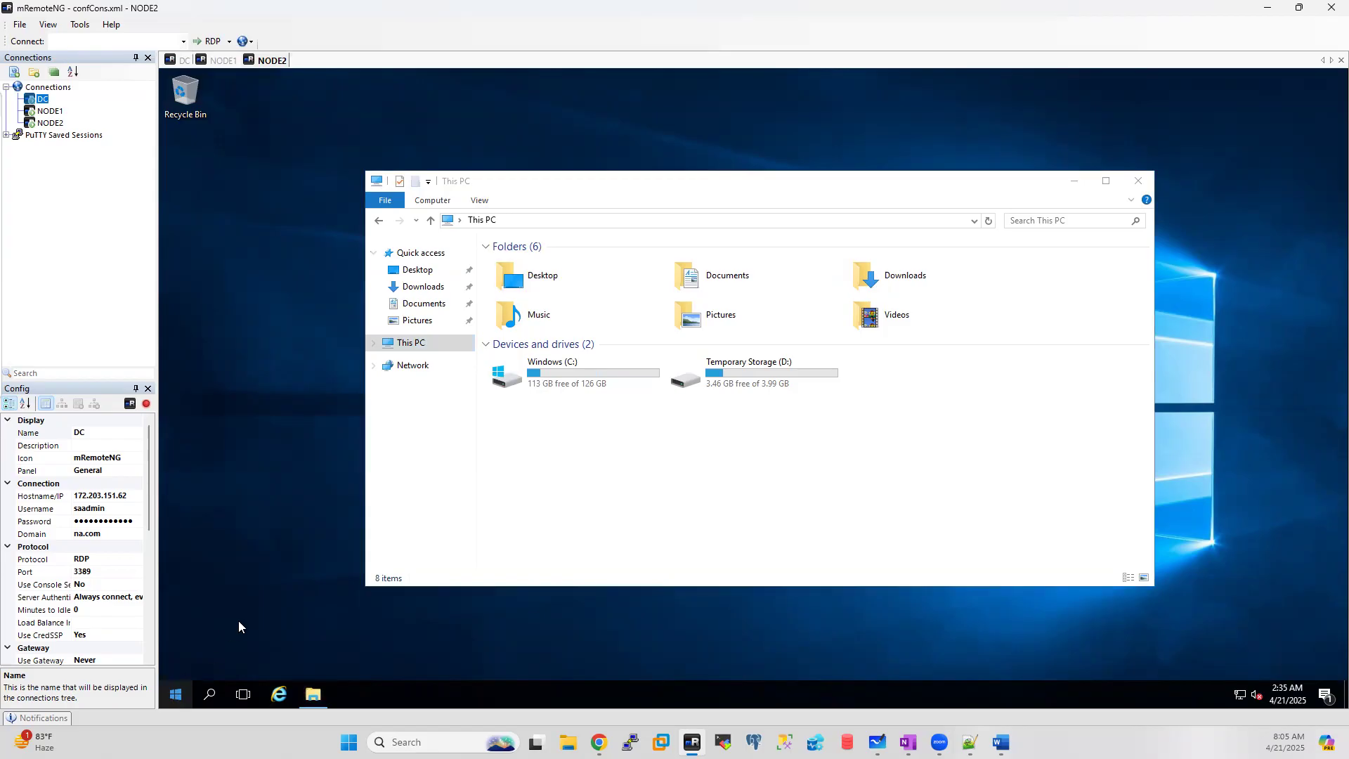
right_click(175, 695)
click(225, 619)
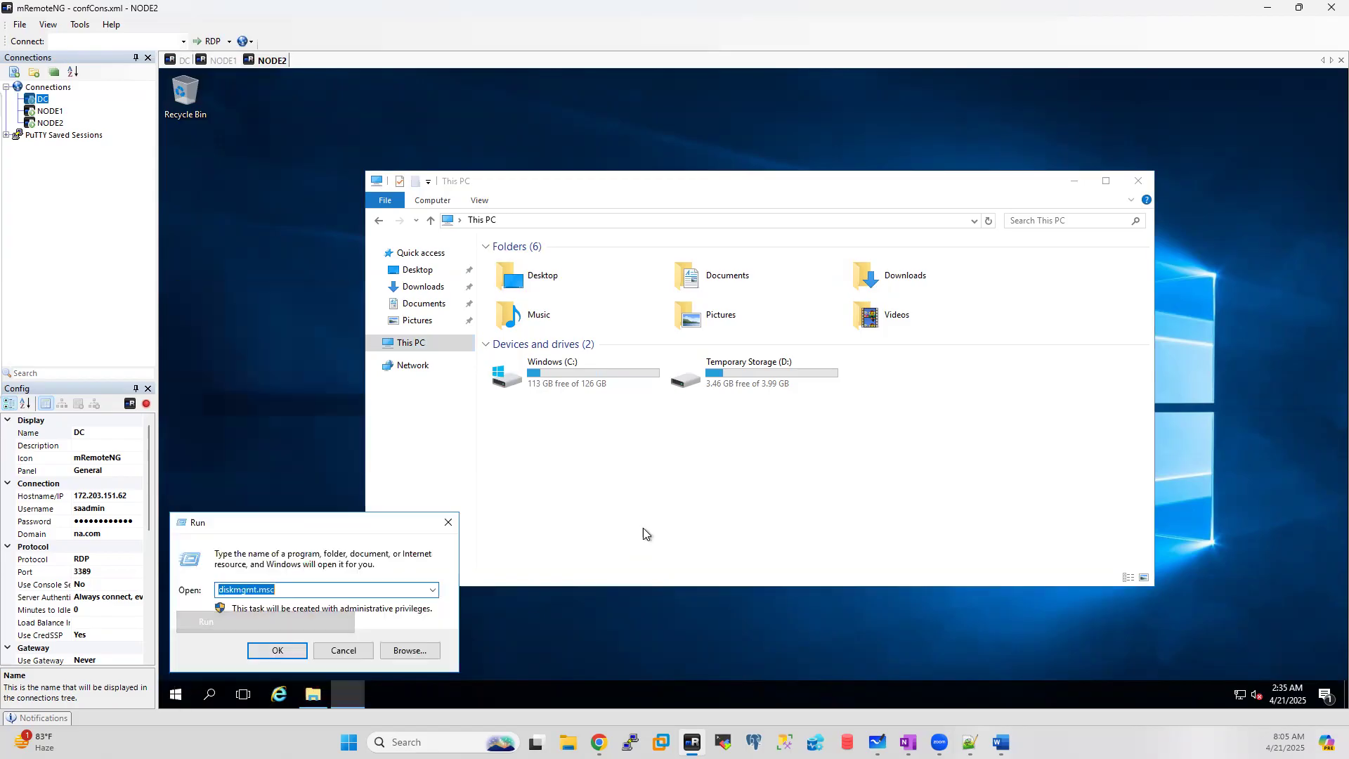
click(276, 650)
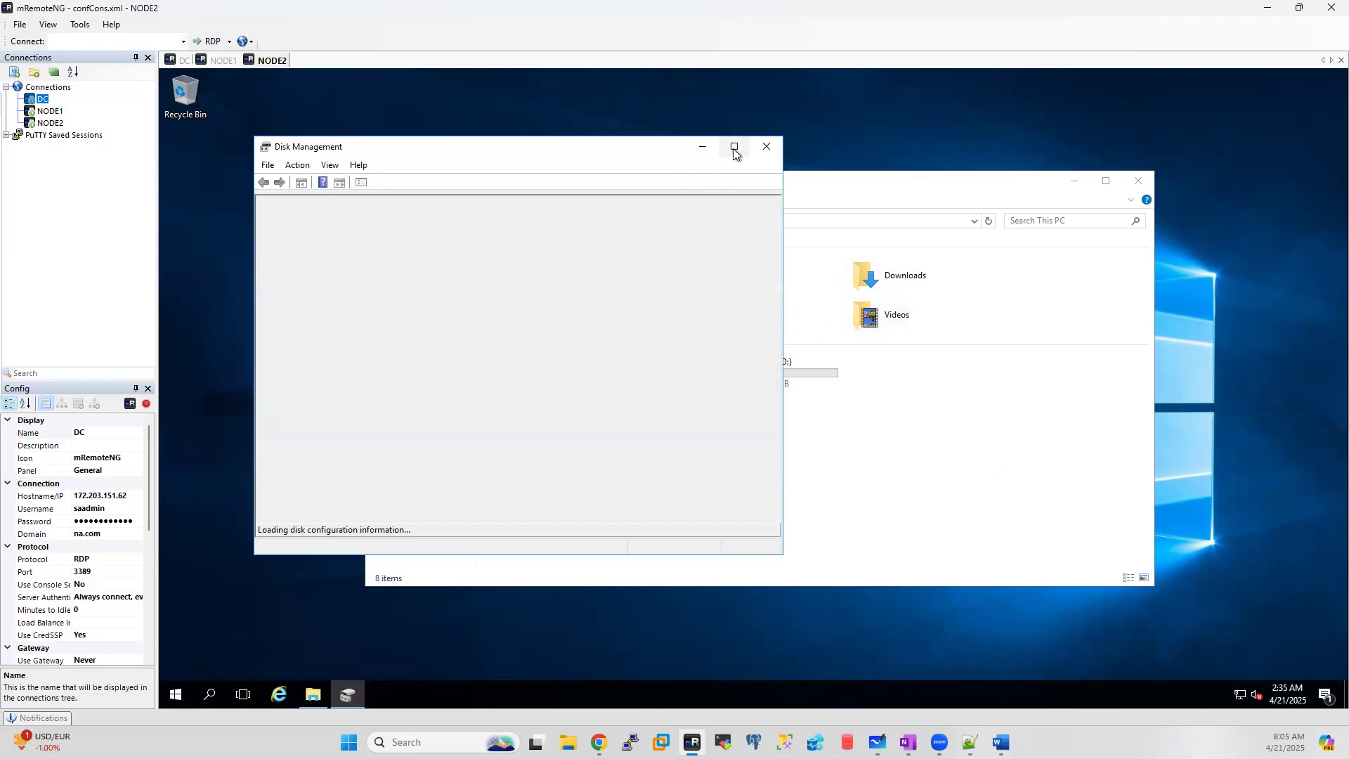
click(735, 147)
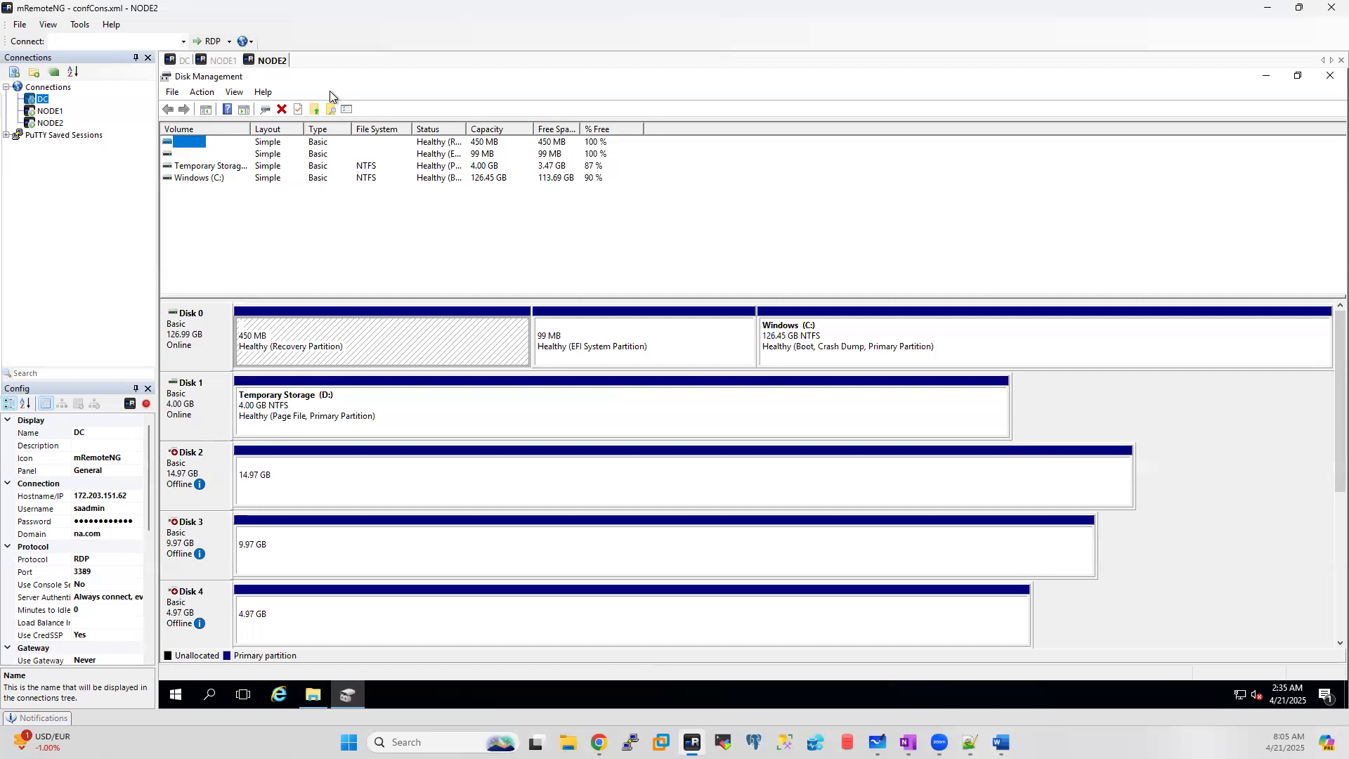
click(180, 60)
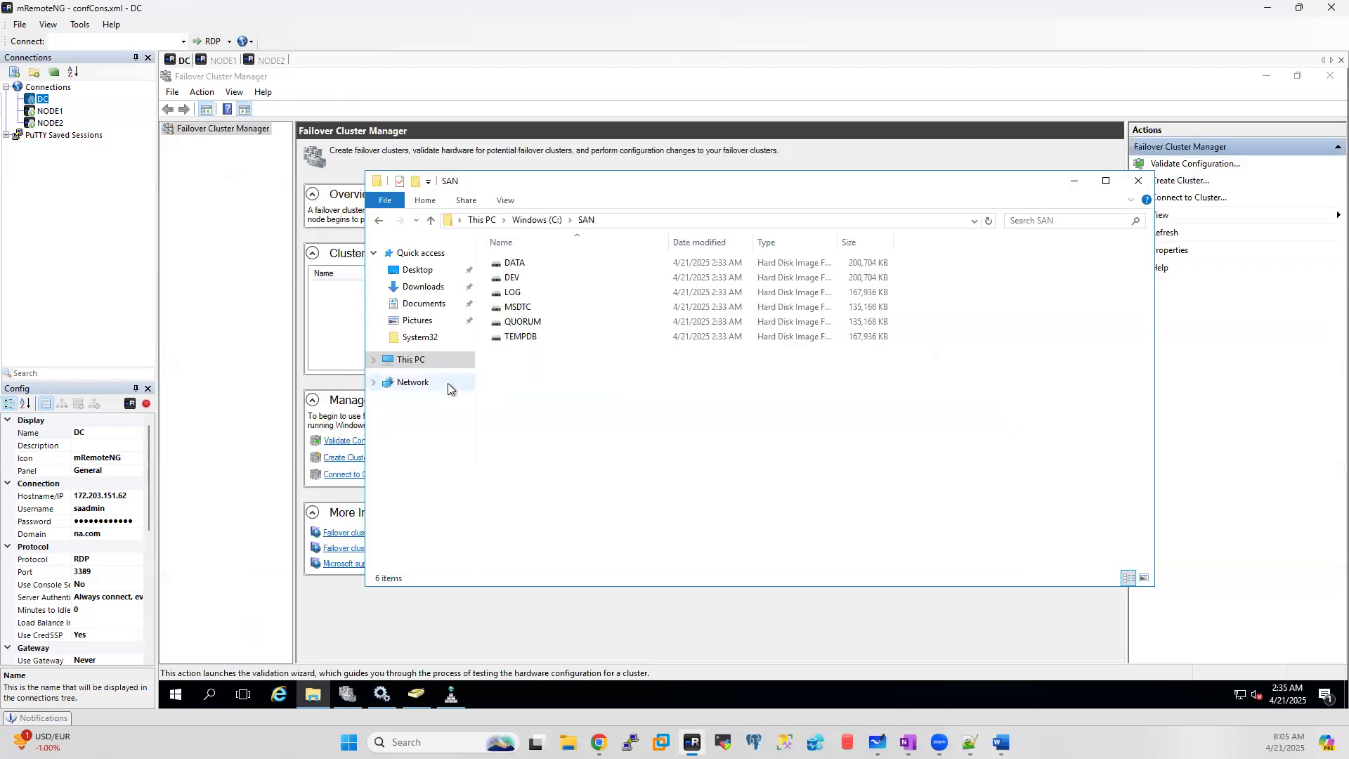
Step: Open NODE1's Disk Management full-screen, showing Disks 2–4 (14.97, 9.97, 4.97 GB) offline, then return to DC
click(222, 61)
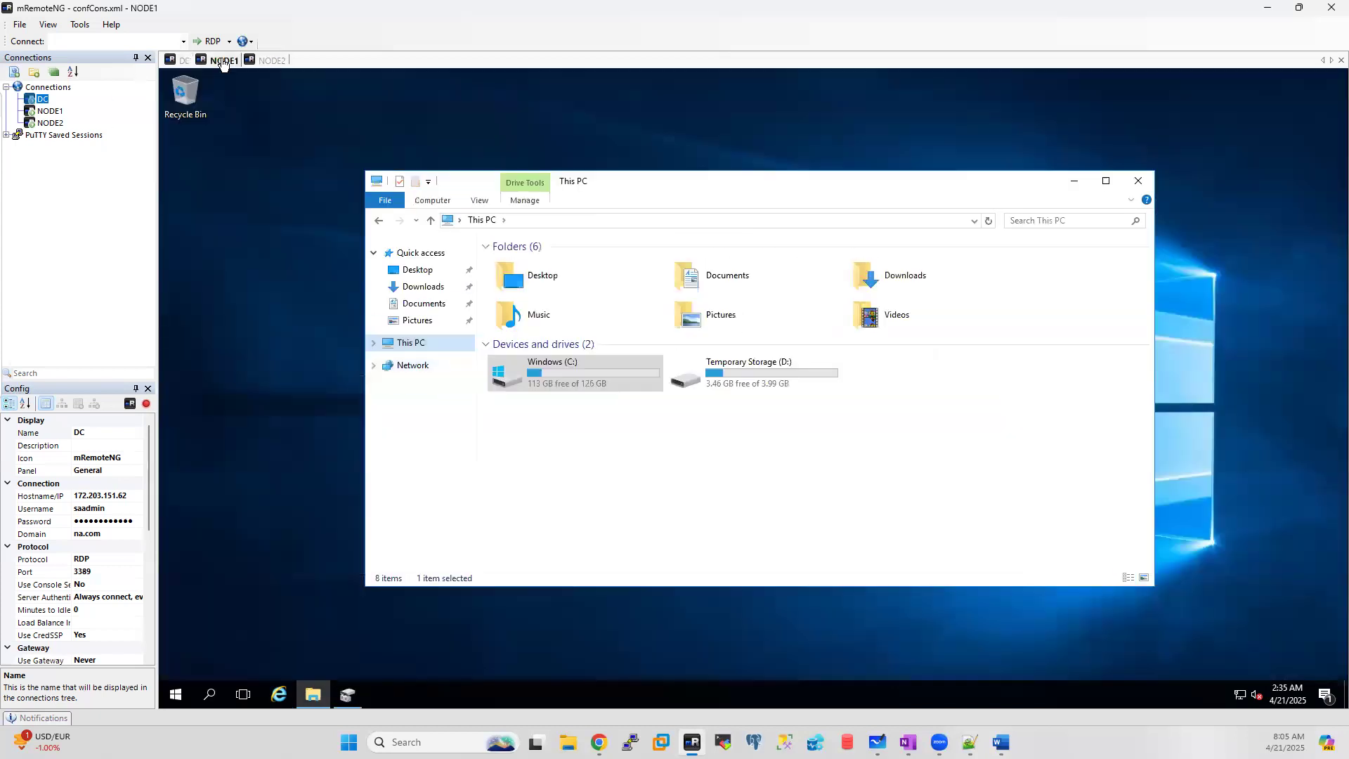
right_click(175, 696)
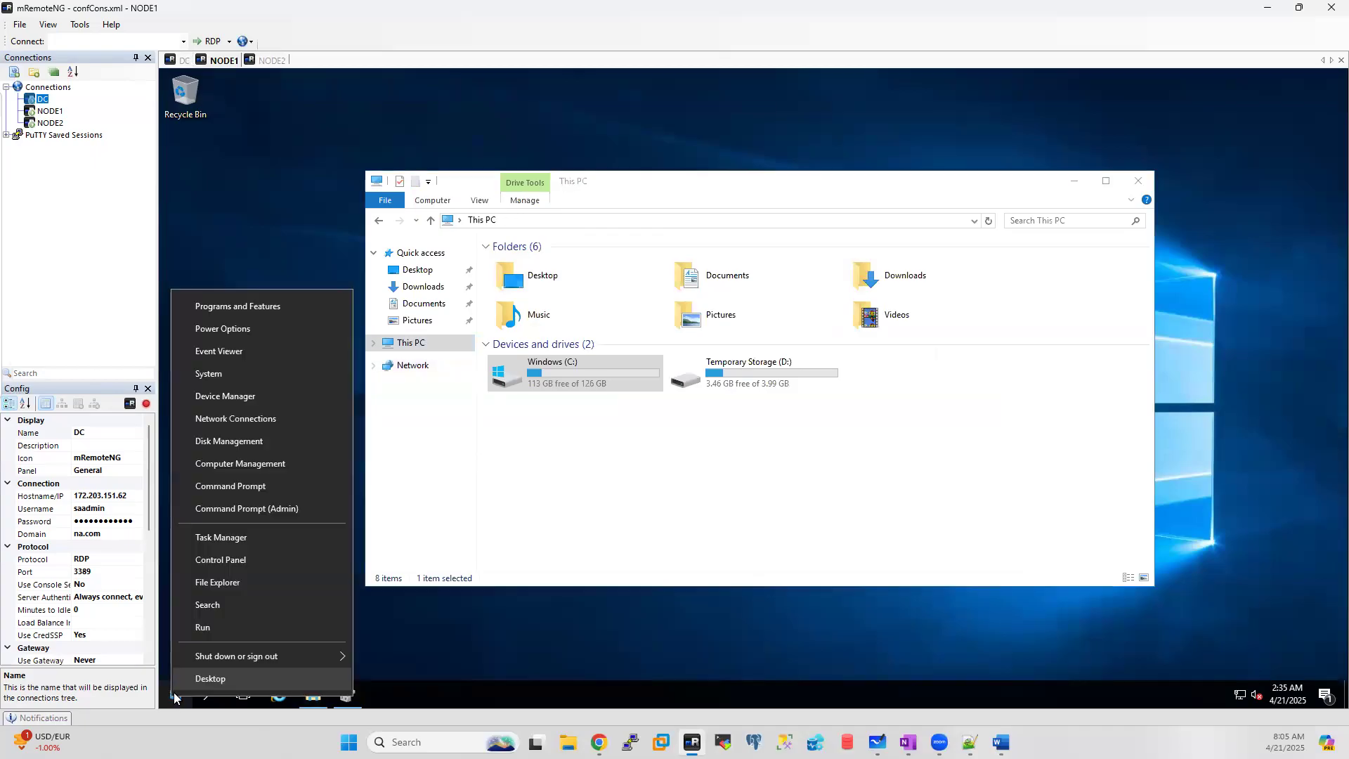
click(343, 703)
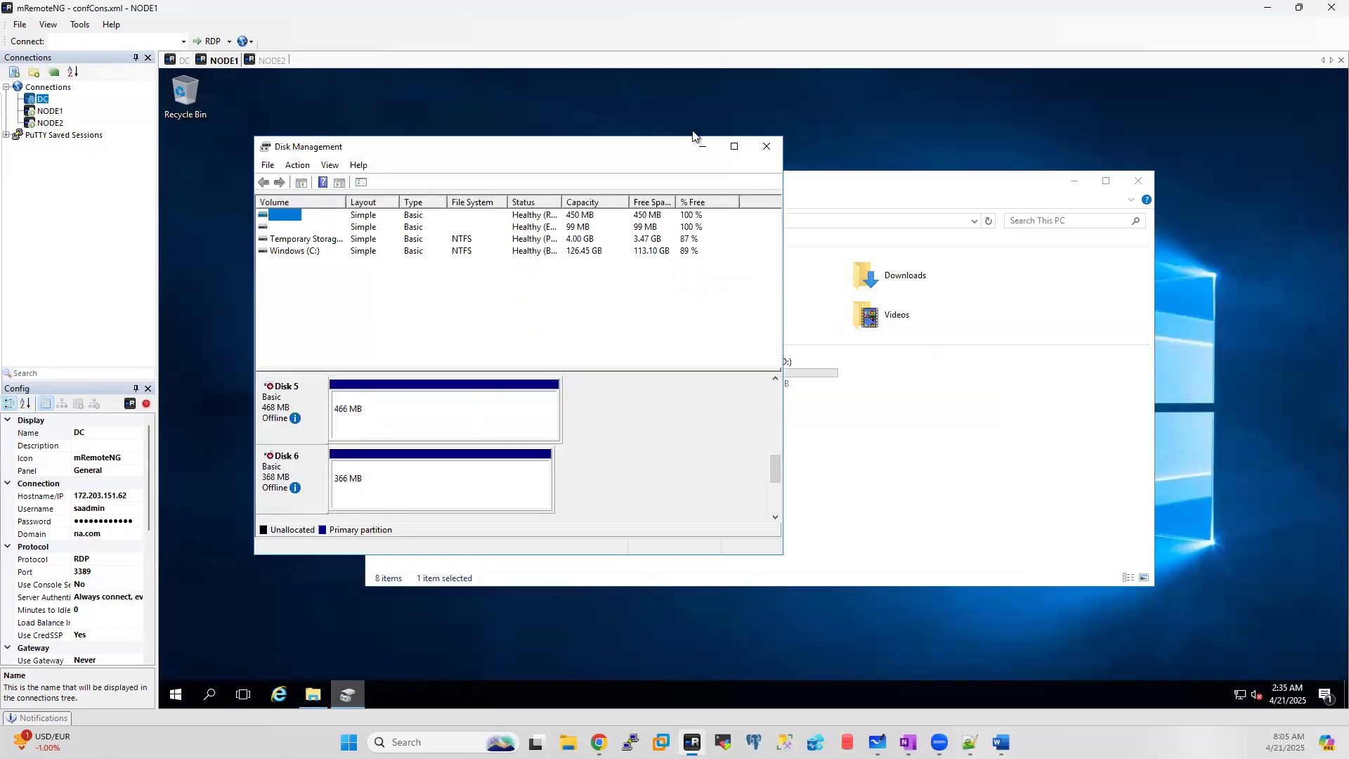
click(734, 146)
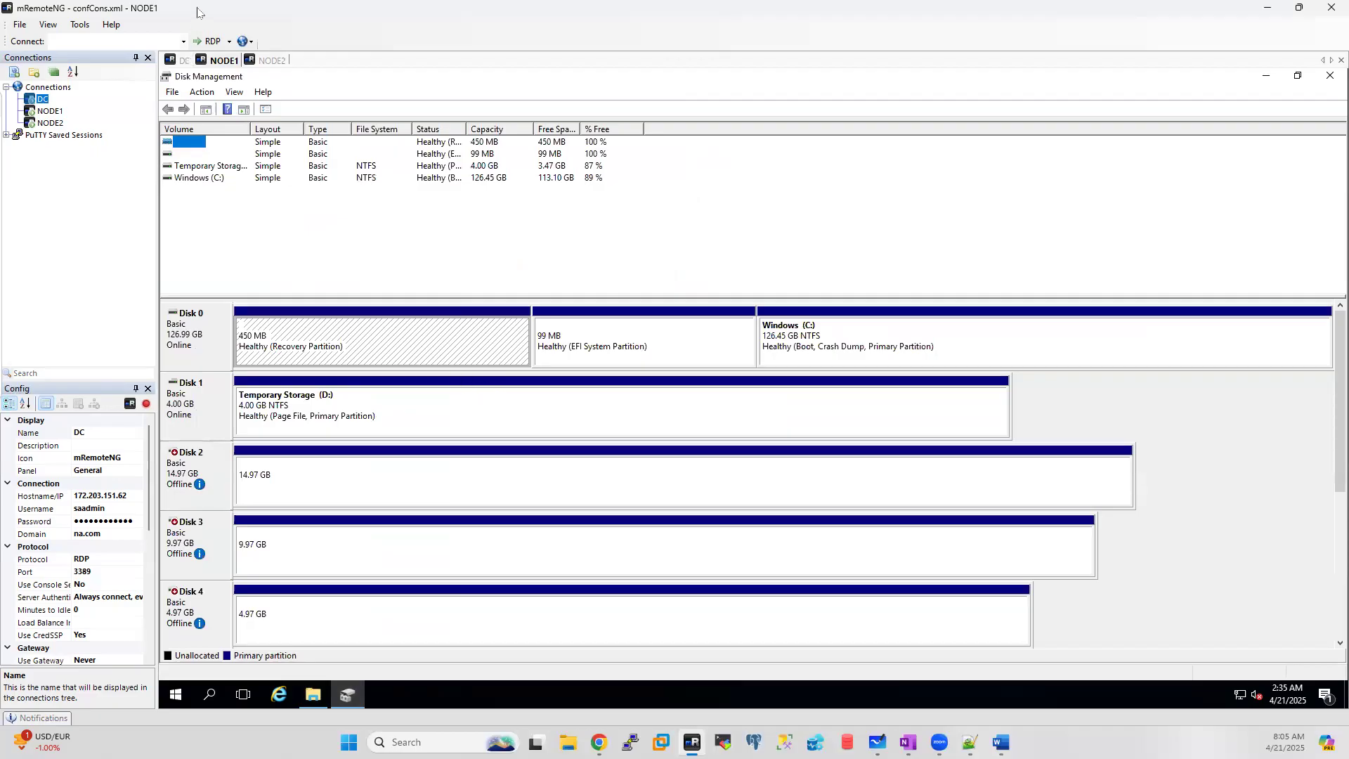
click(186, 63)
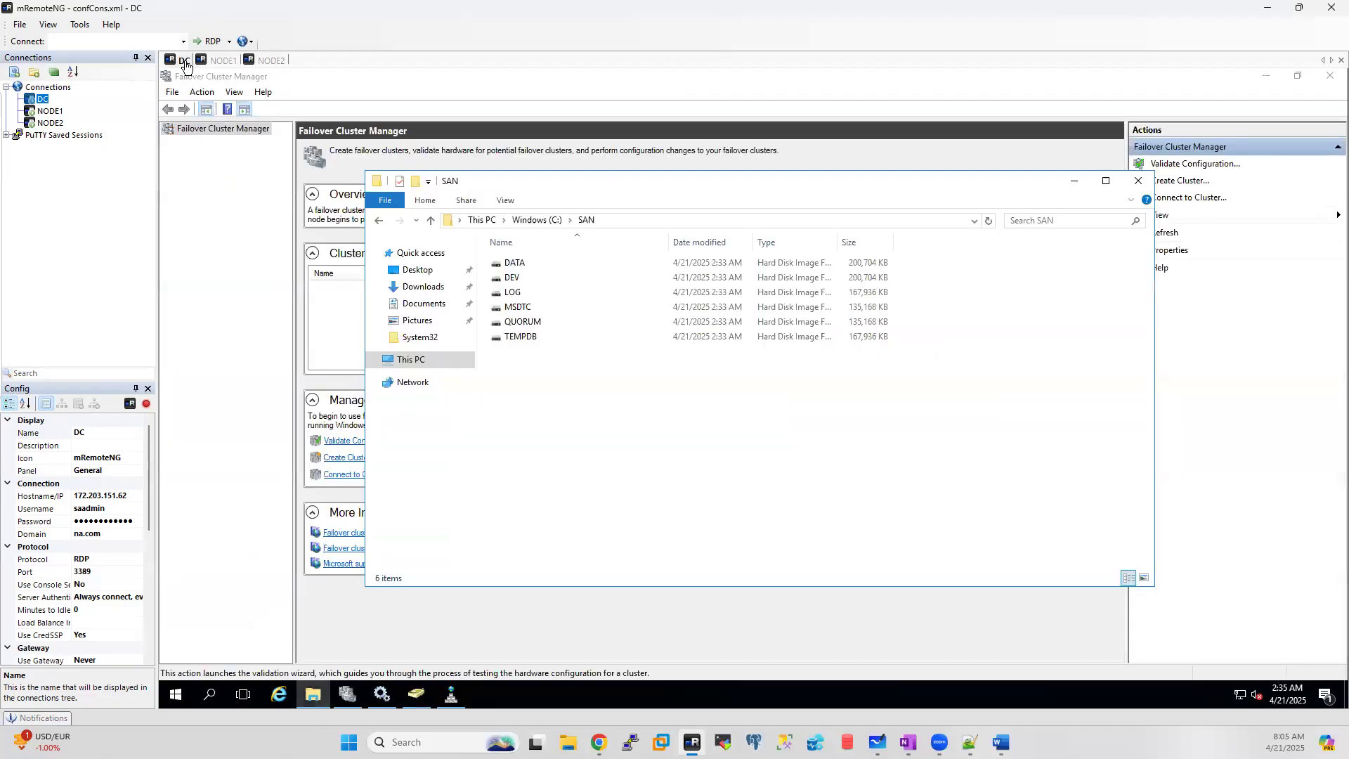
Step: Minimize DC's SAN folder to review validation progress, then move to NODE1
click(1073, 183)
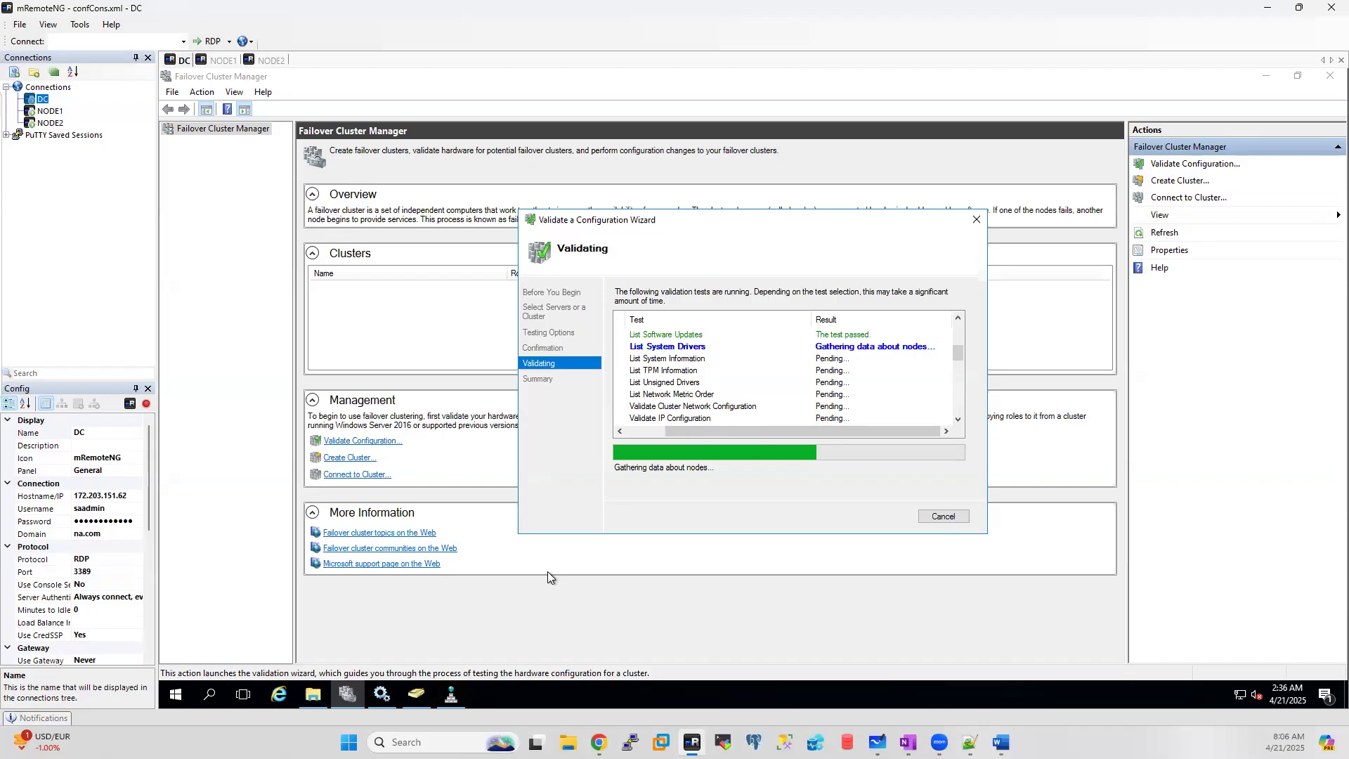
scroll(867, 386, up, 5)
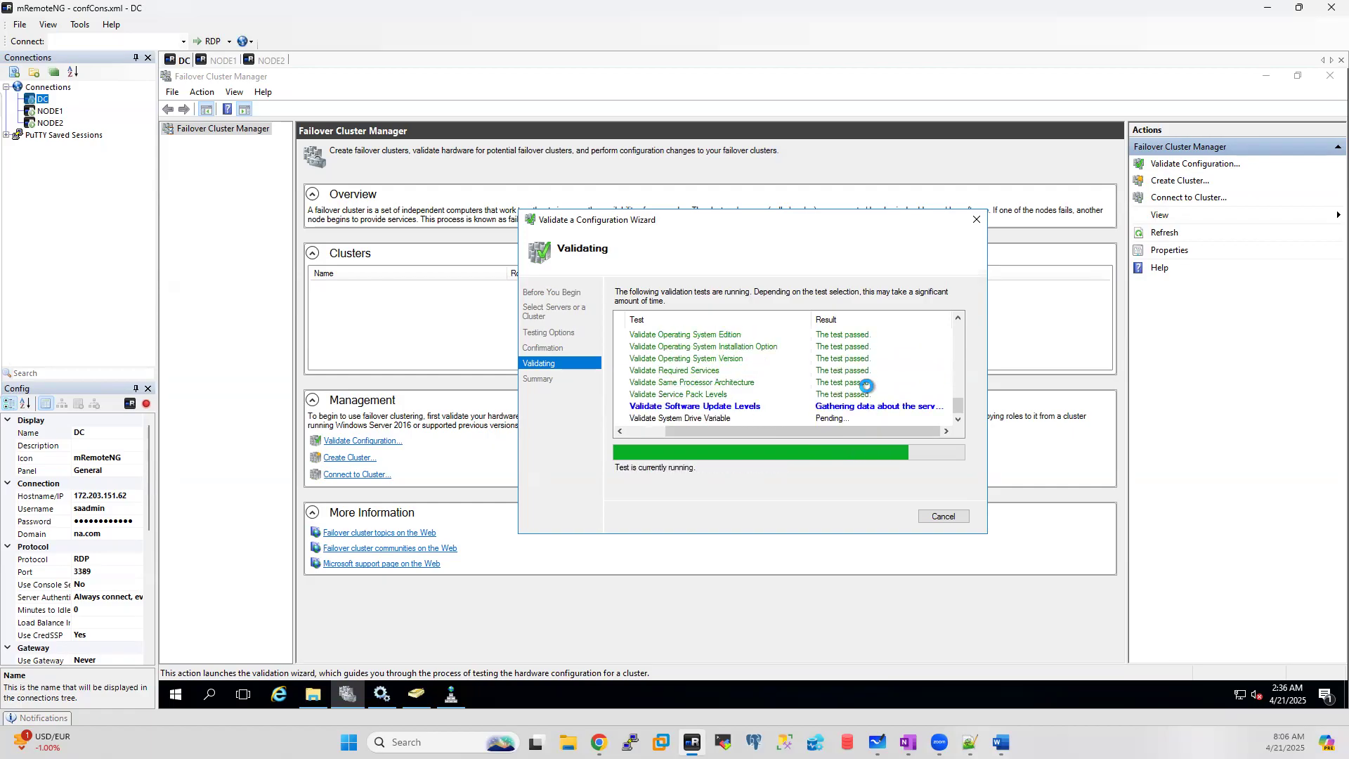
click(222, 60)
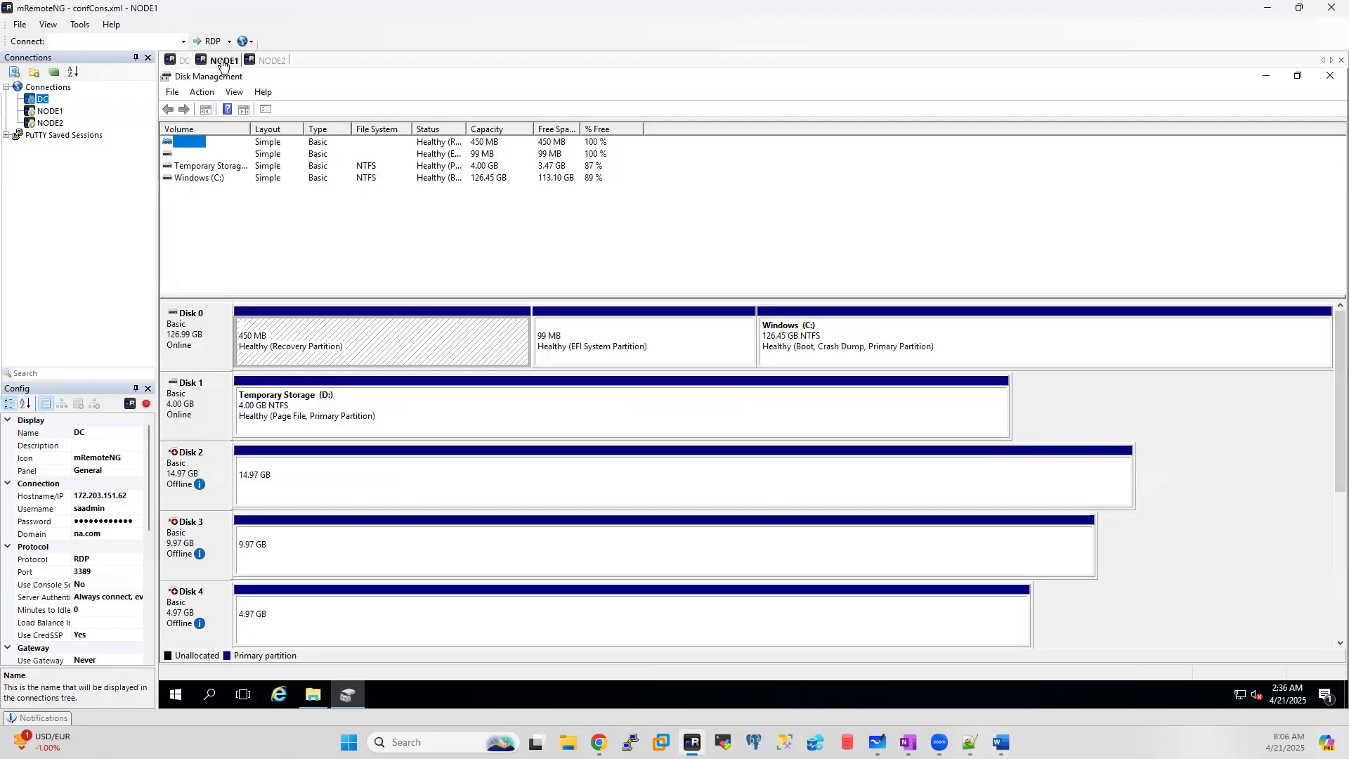
Step: On NODE1, confirm in iSCSI Initiator that dc-santaget-target is Connected, then close it
click(216, 695)
text(i)
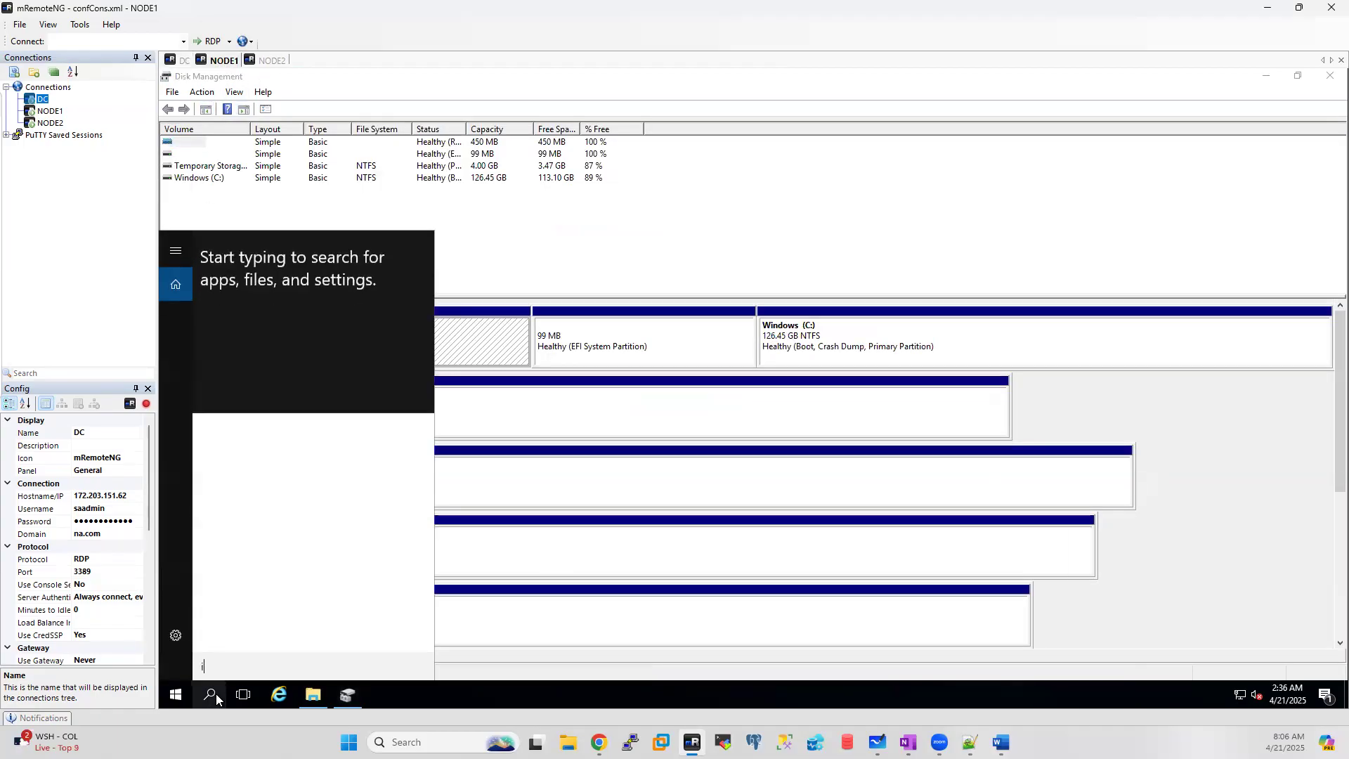
text(s)
click(282, 321)
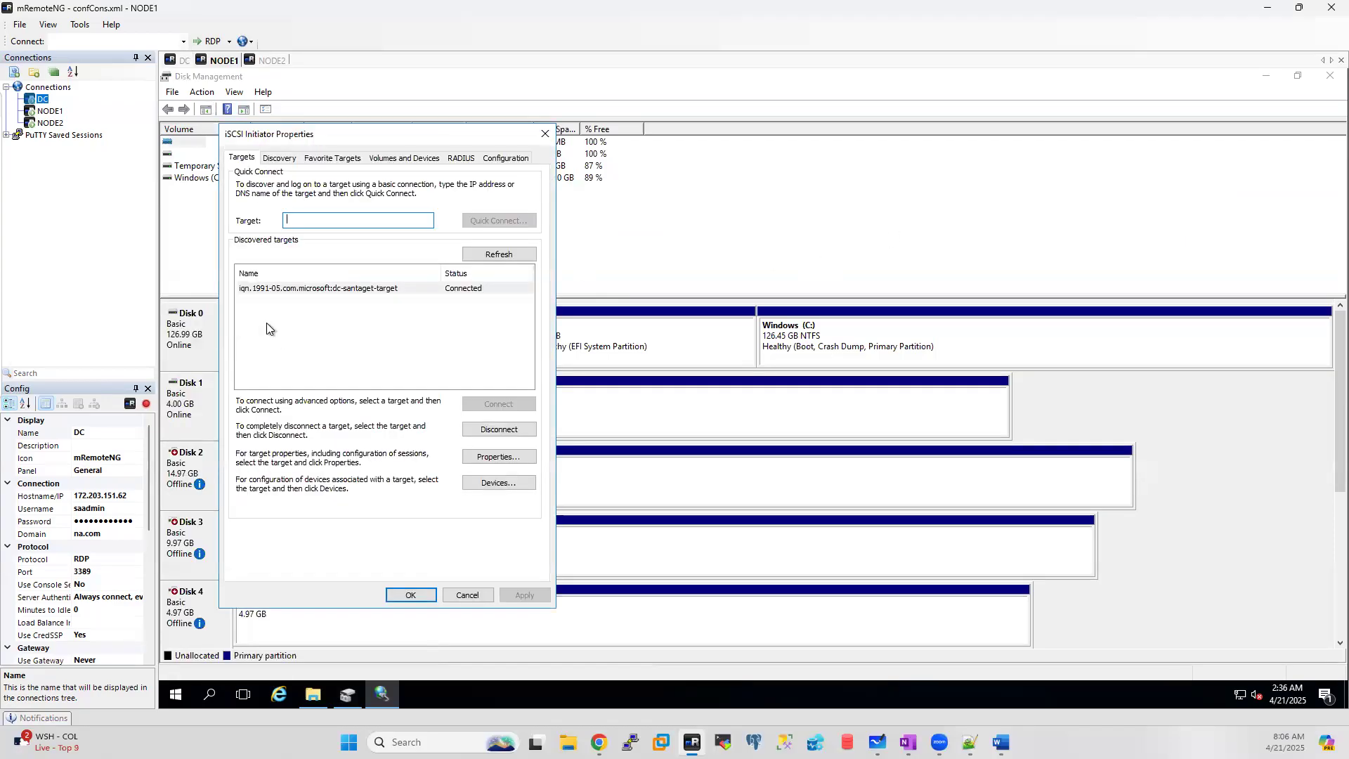
click(546, 133)
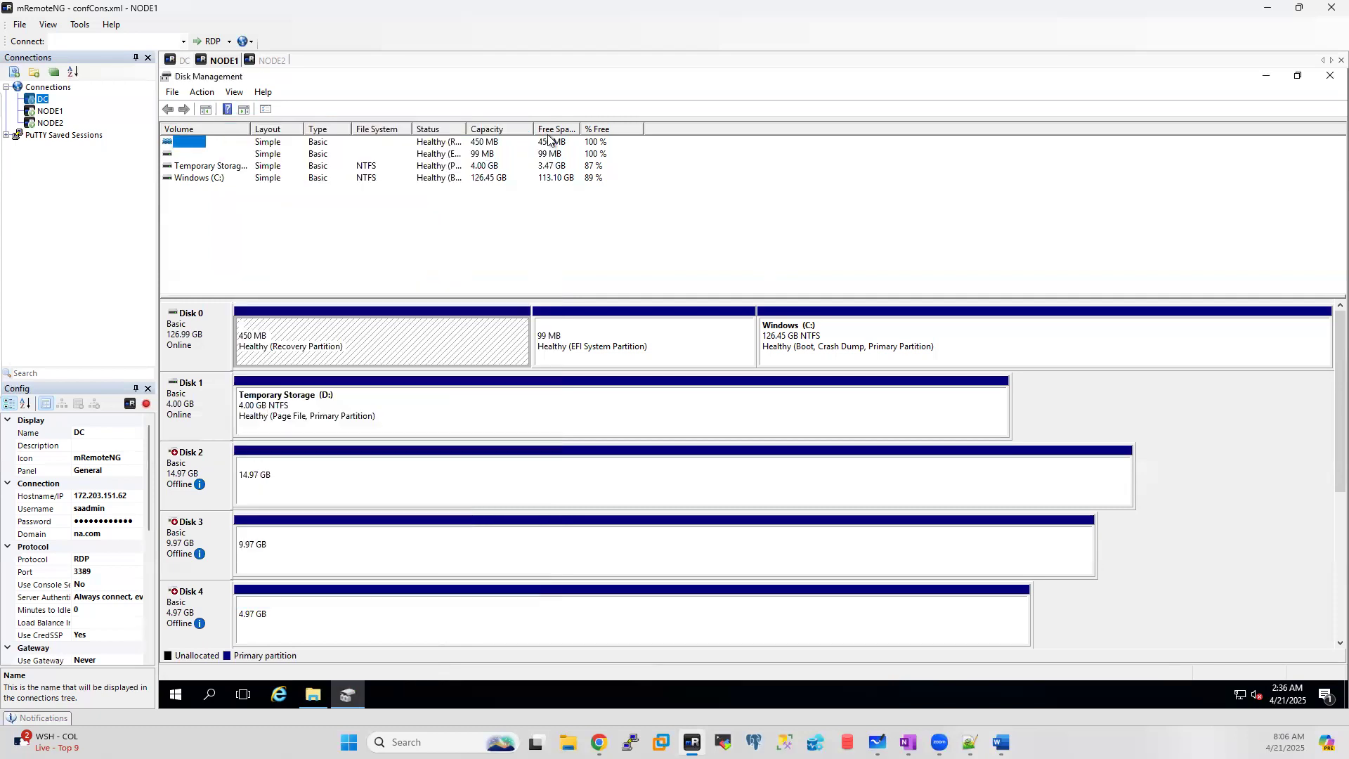
click(272, 62)
Step: On NODE2, confirm in iSCSI Initiator that the DC SAN target is Connected, then return to DC
click(209, 695)
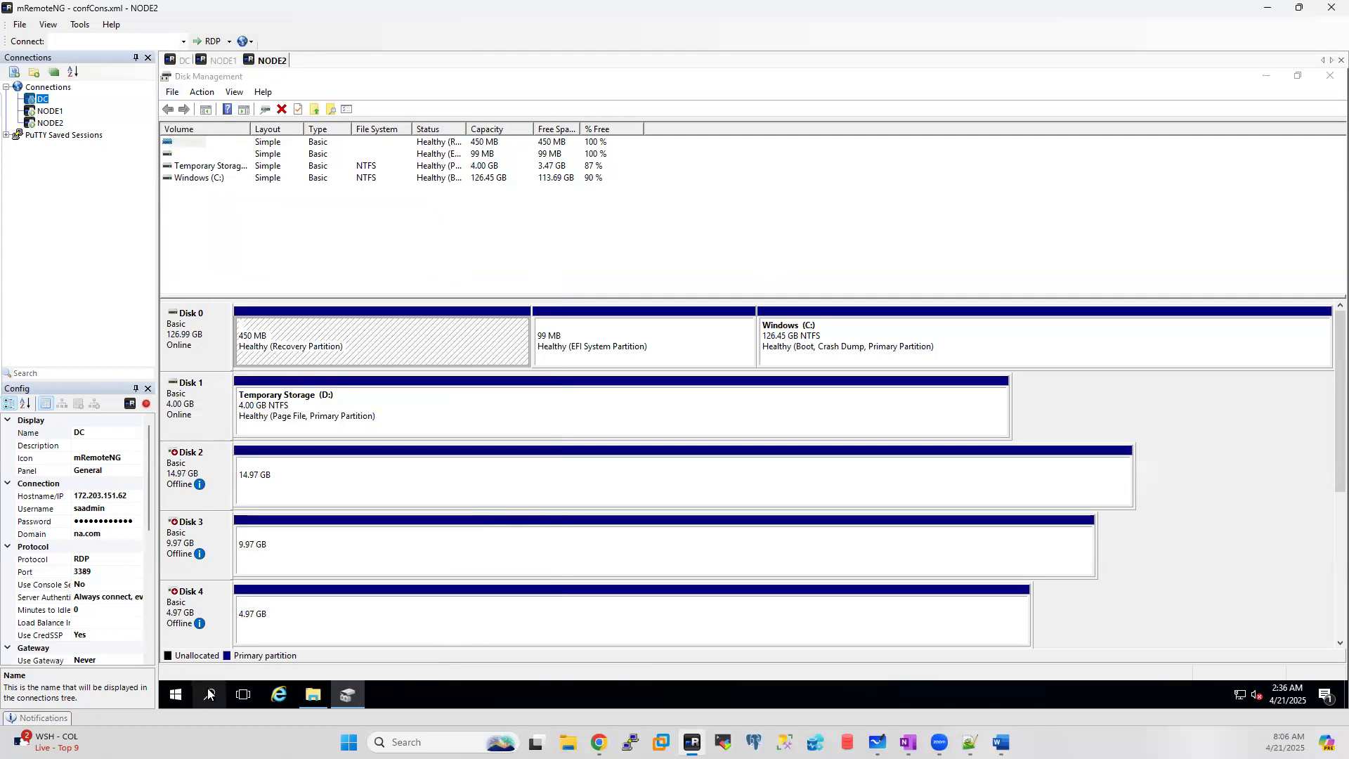
text(is)
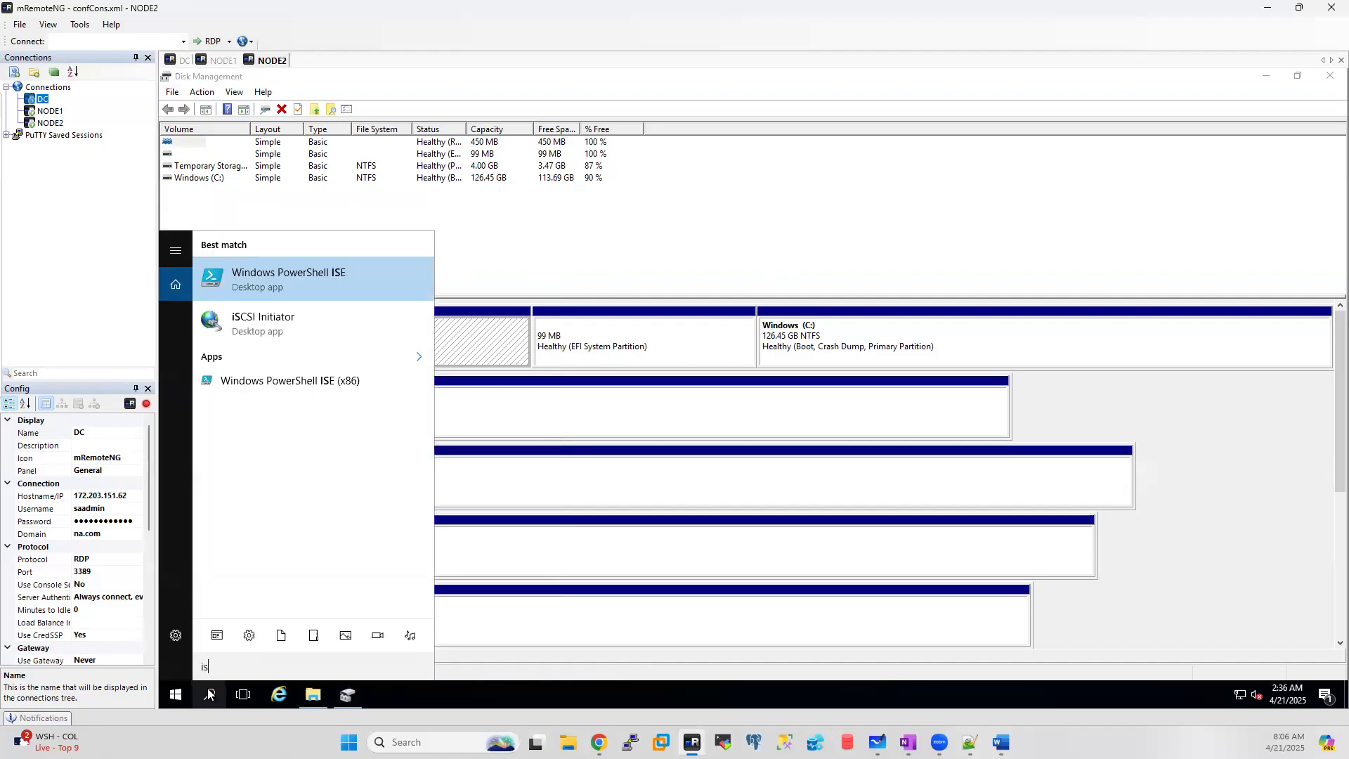
click(299, 334)
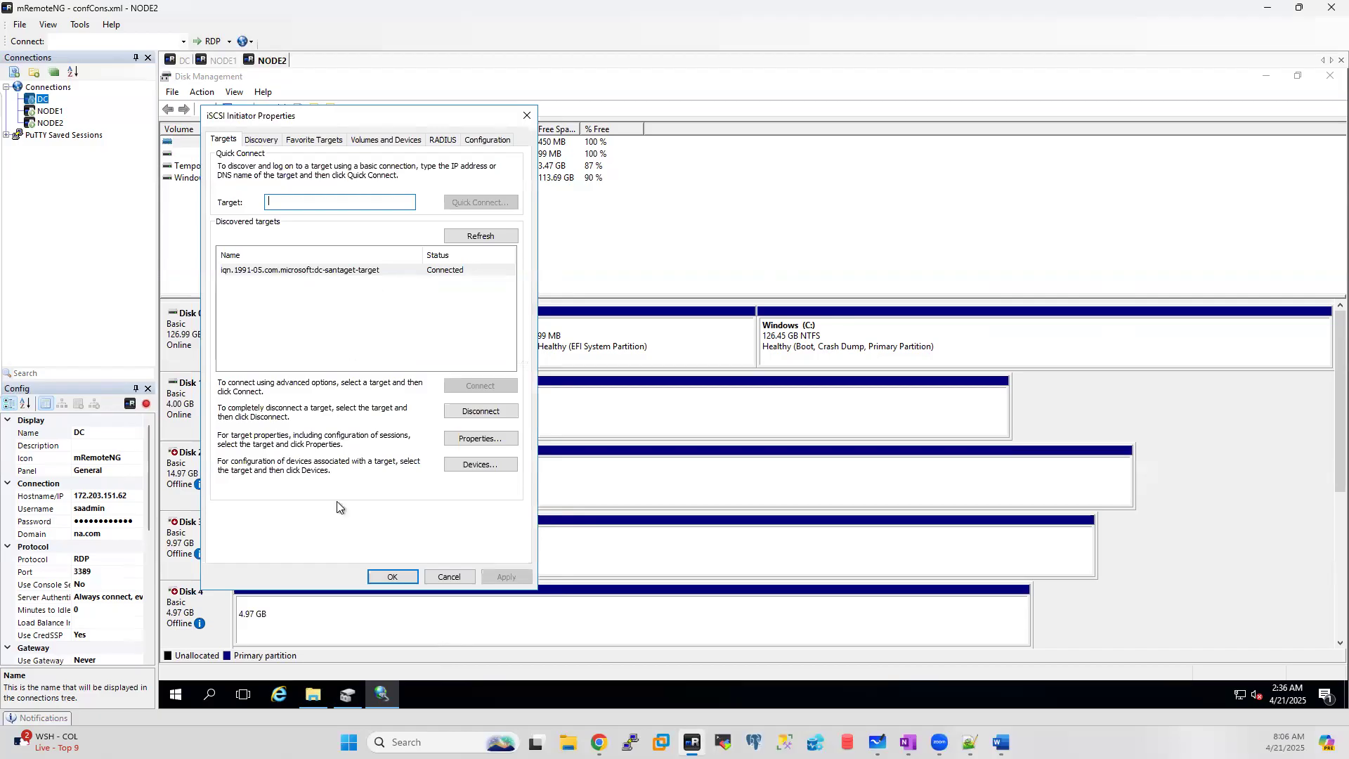
click(447, 577)
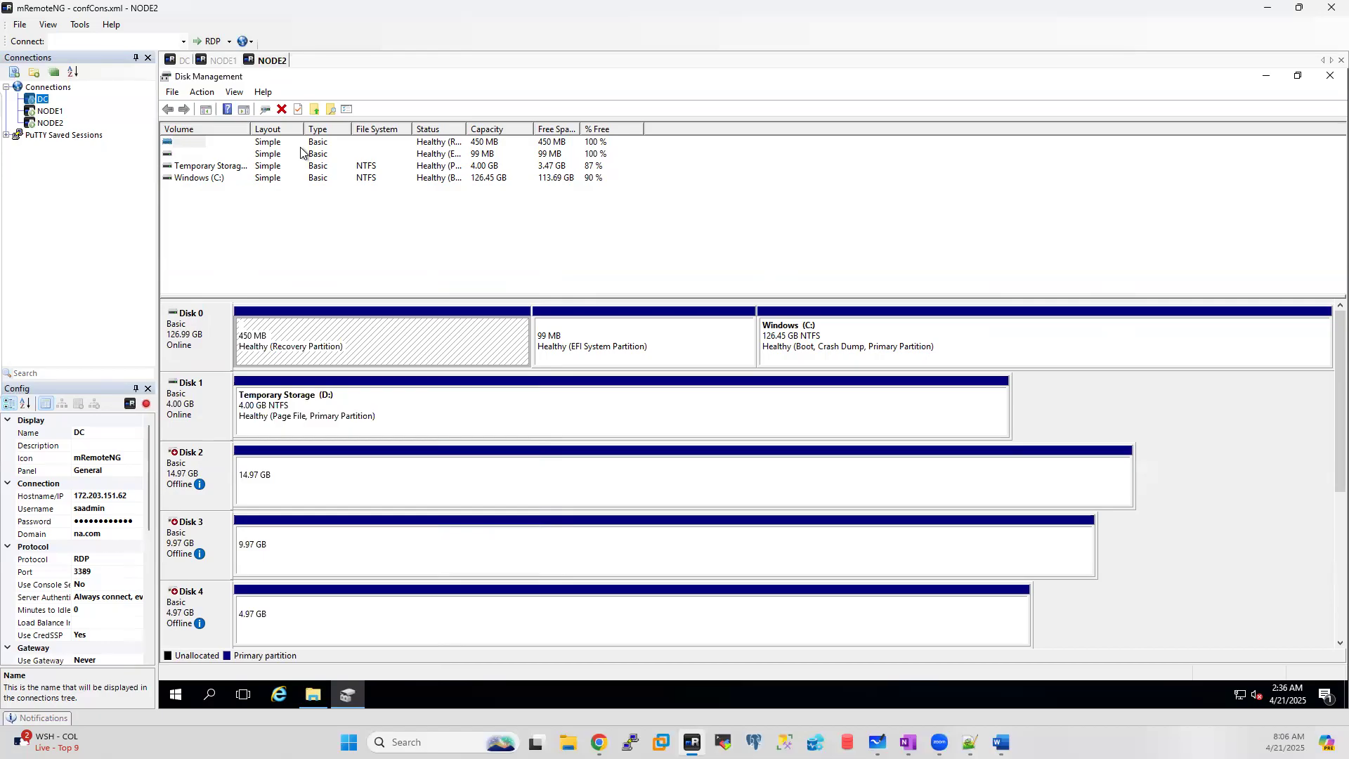
click(186, 62)
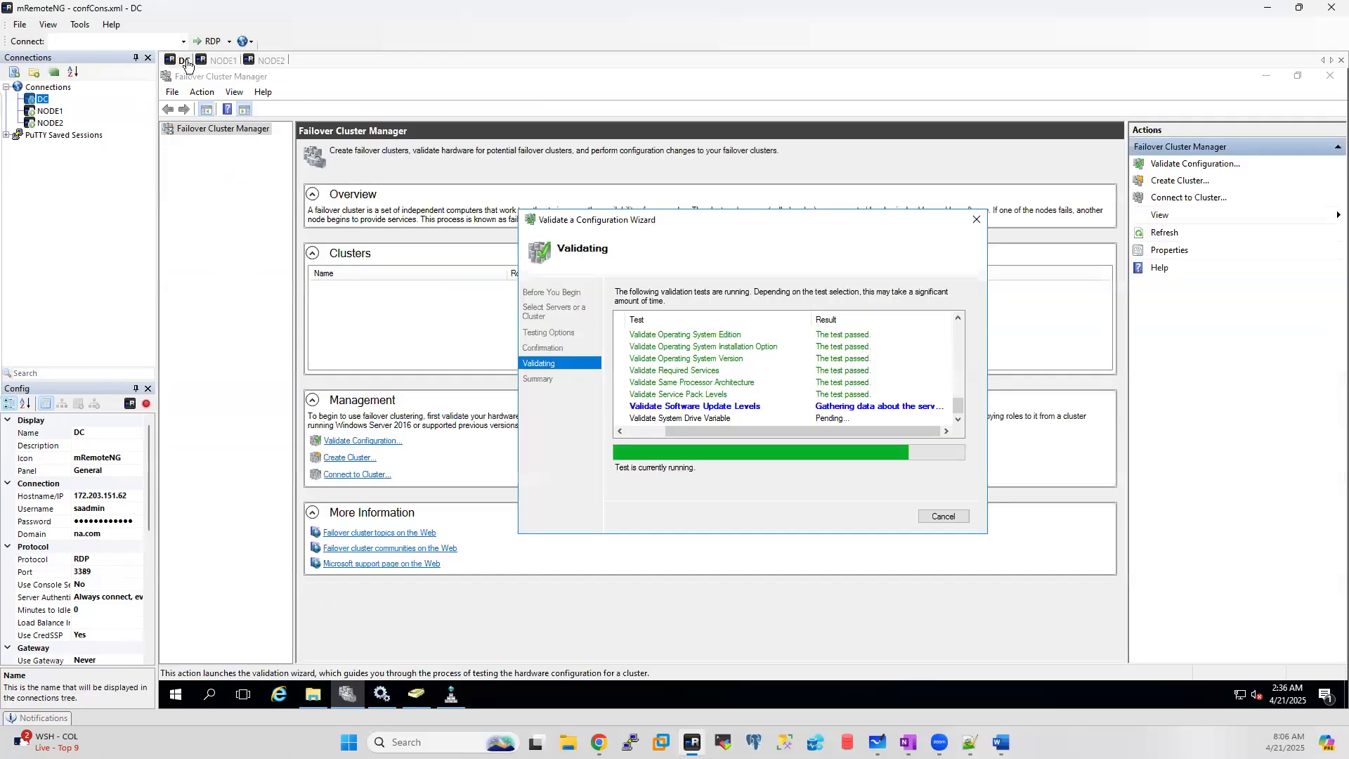
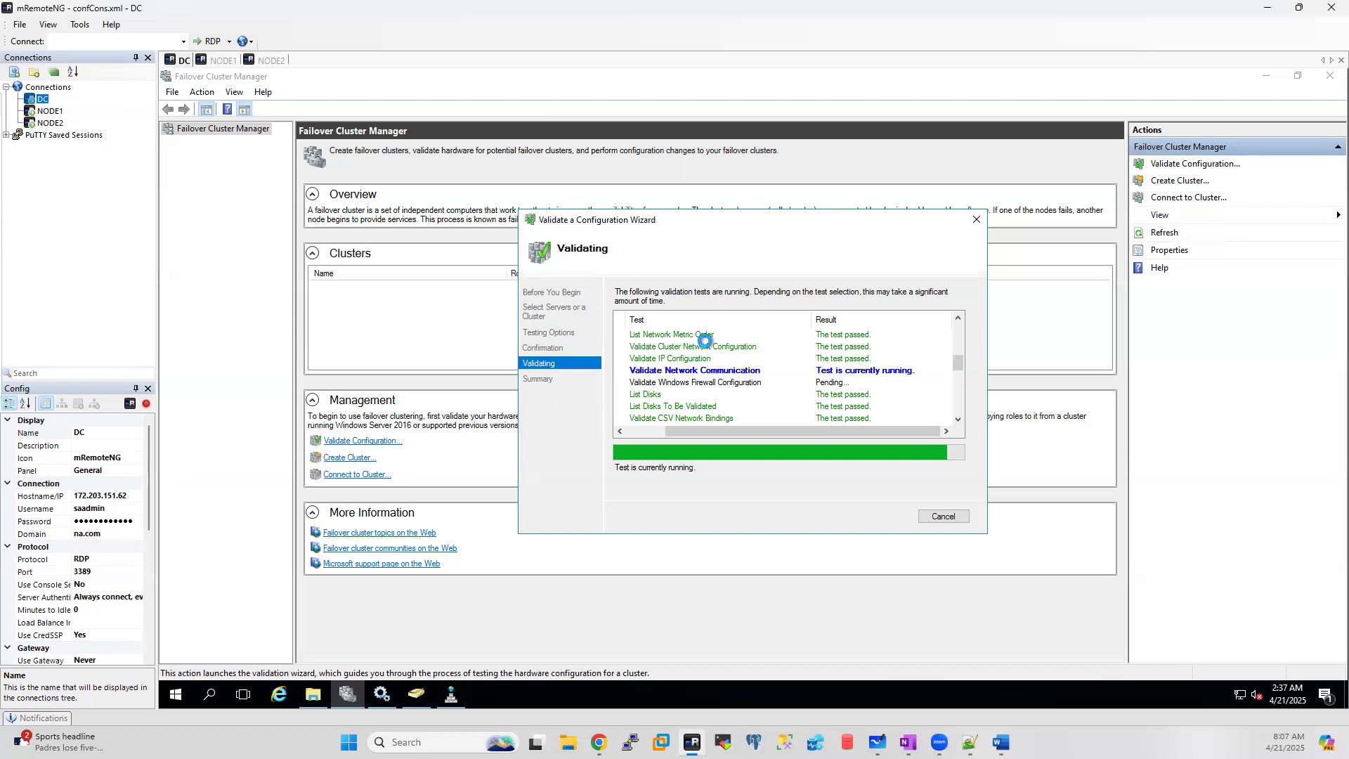
Step: On NODE1, bring offline Disks 2, 3 and 4 online in Disk Management
click(219, 62)
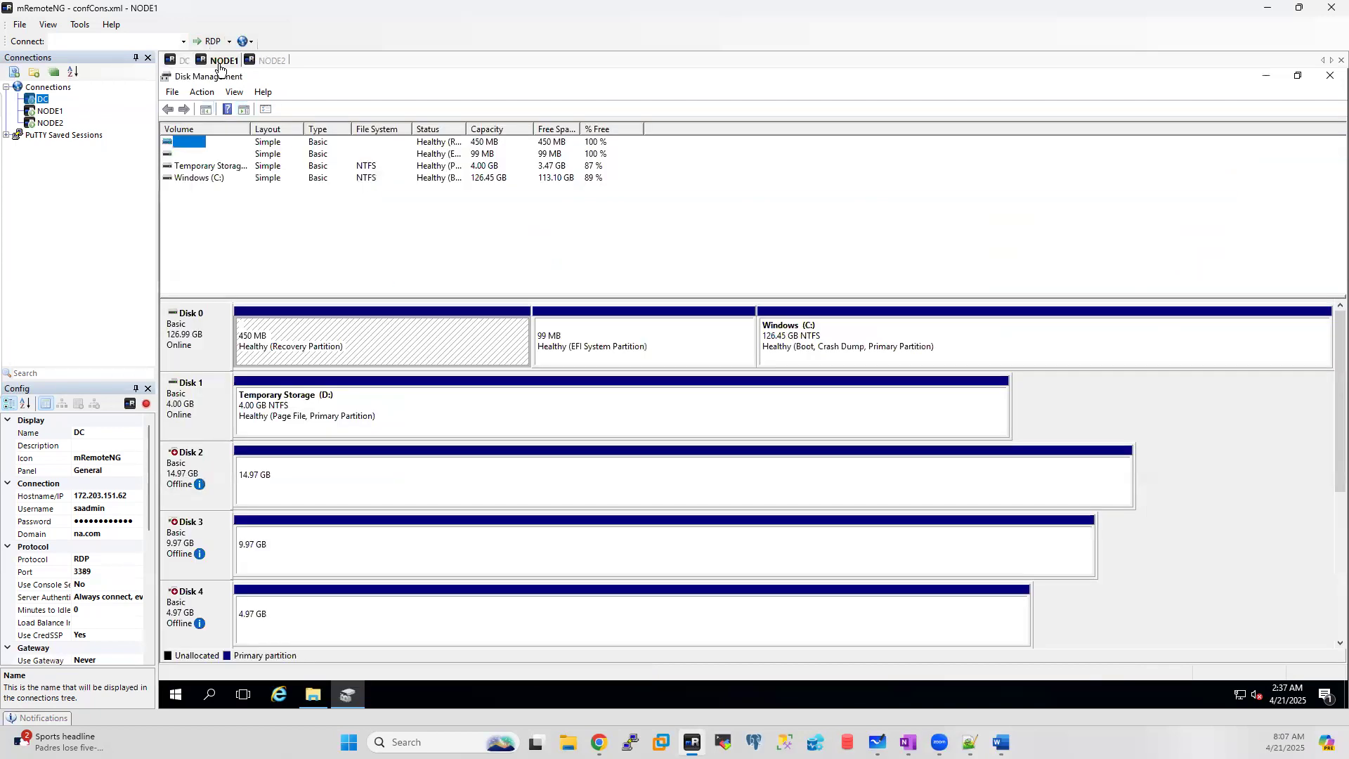
click(281, 64)
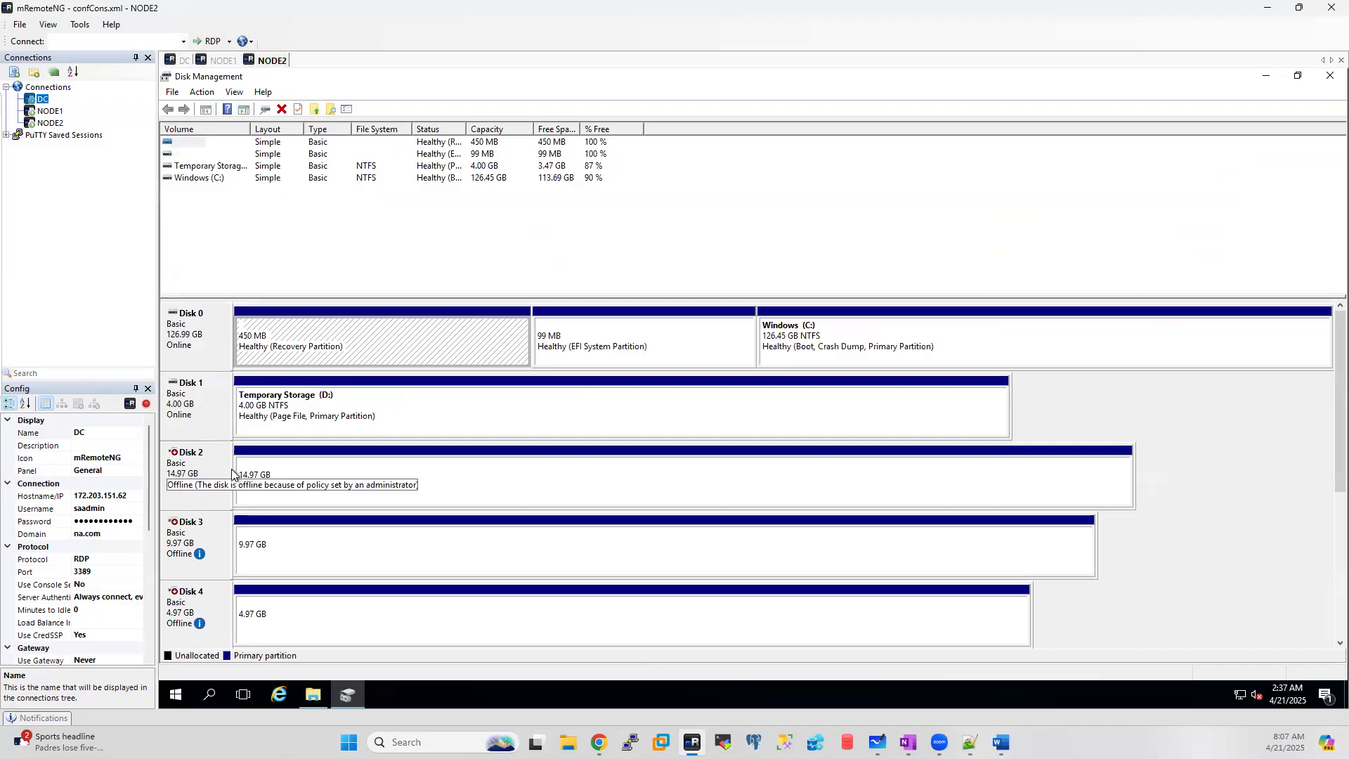
click(225, 63)
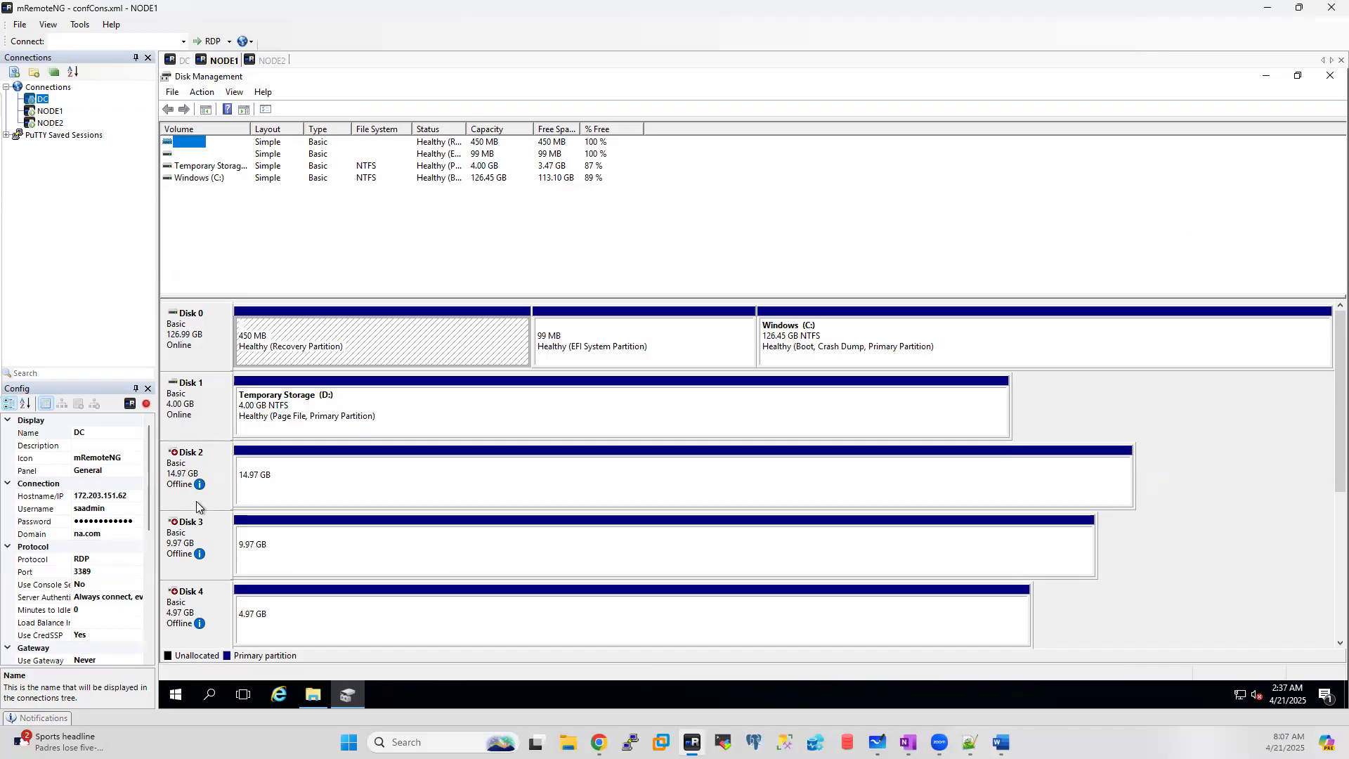
right_click(202, 457)
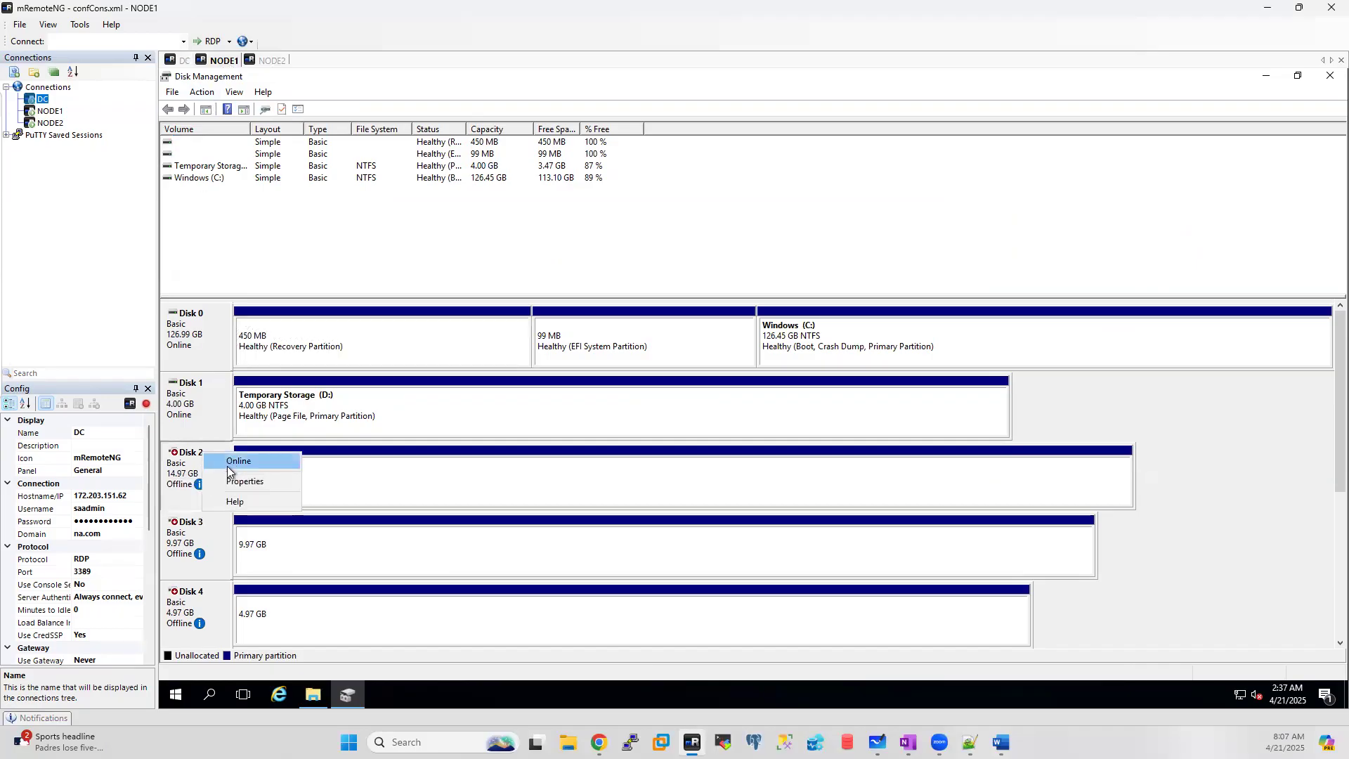
click(232, 462)
right_click(184, 538)
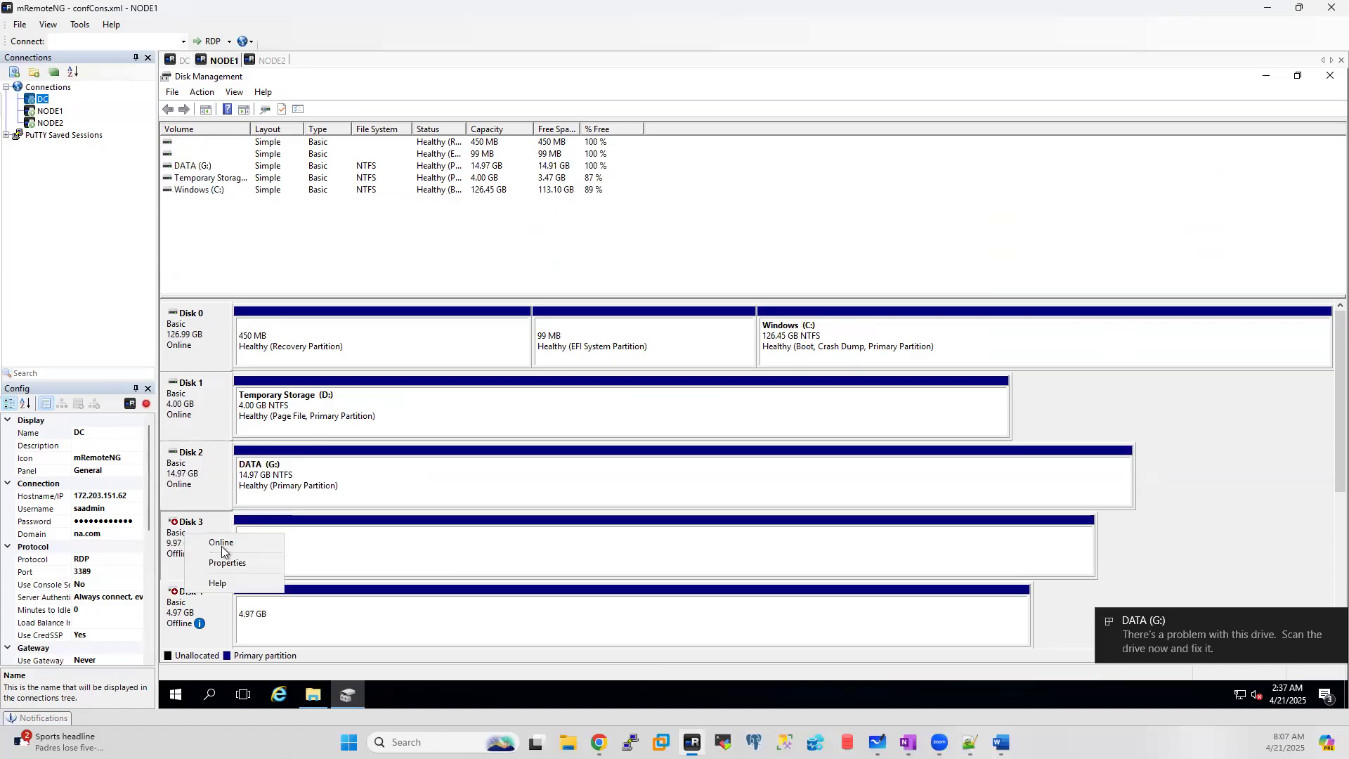
click(214, 544)
right_click(176, 603)
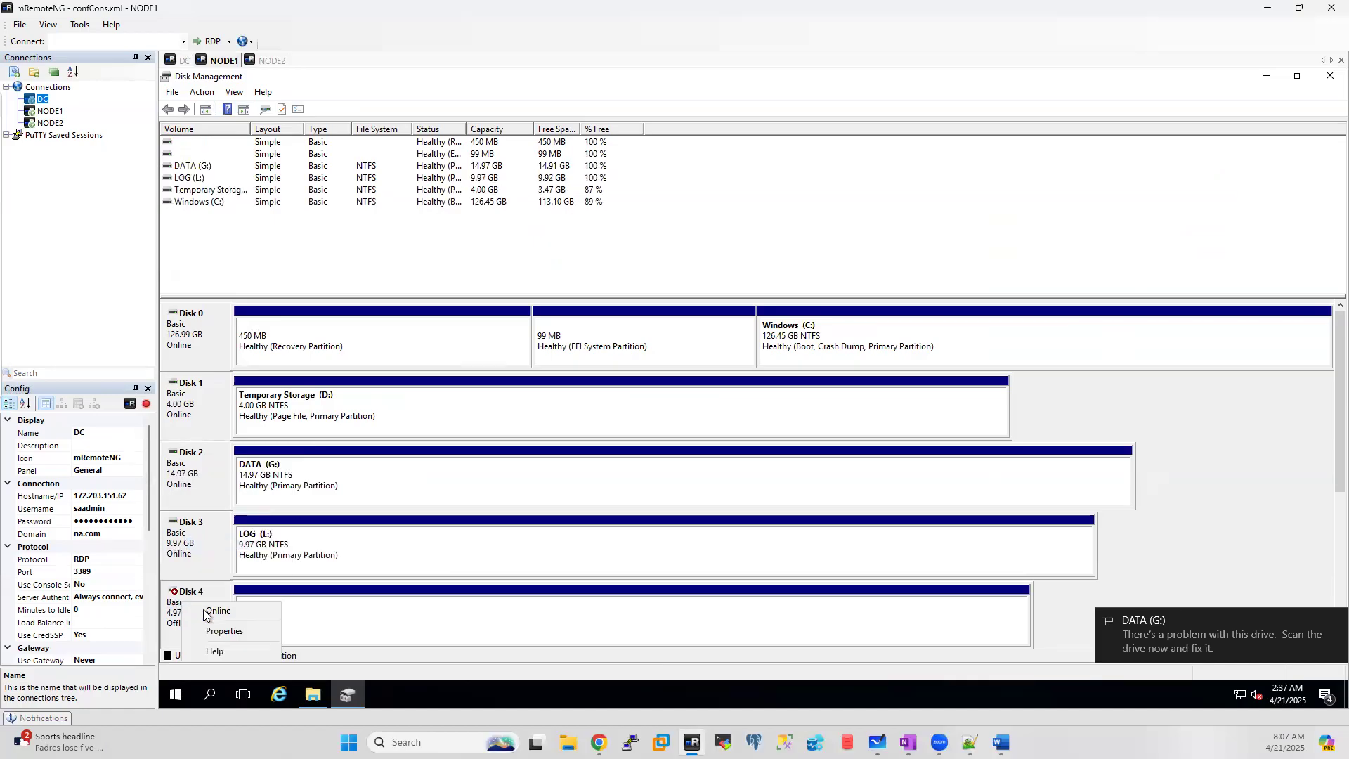
click(207, 609)
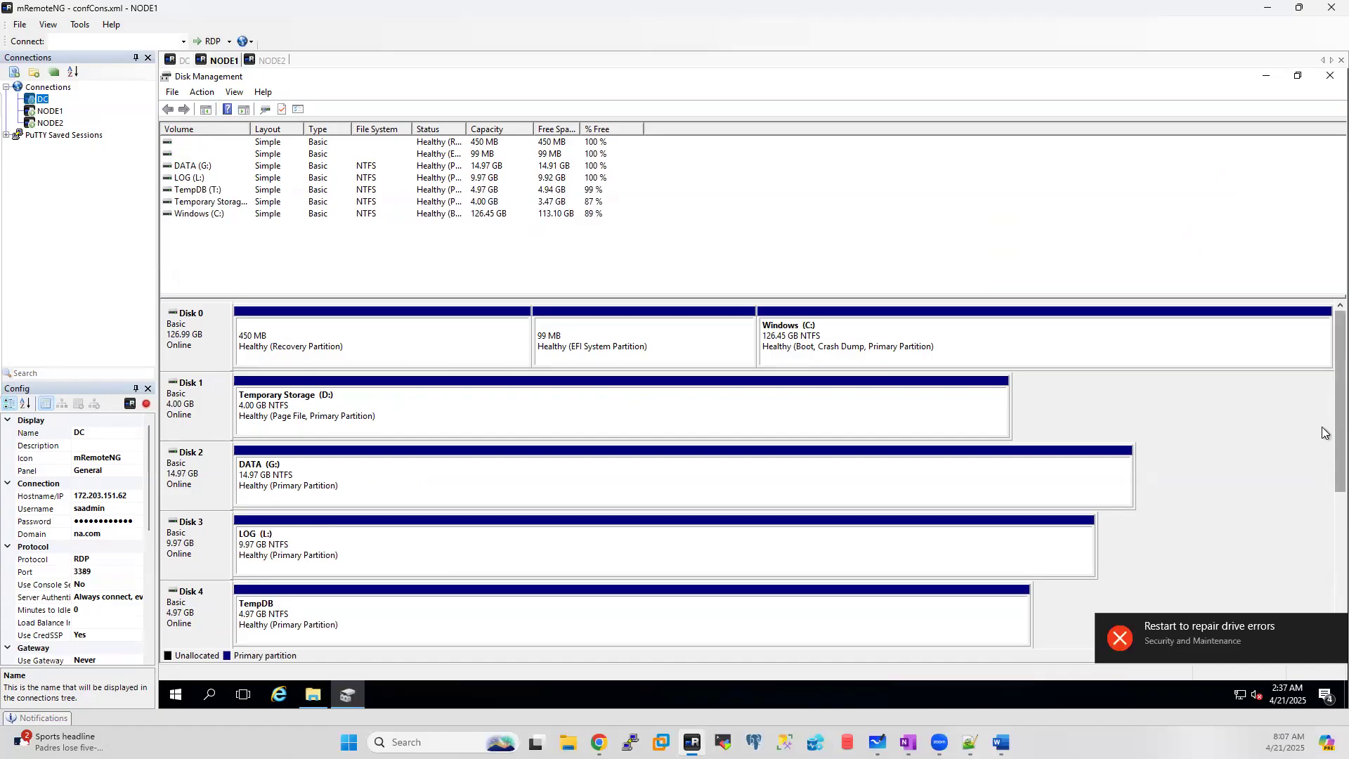
Step: Bring Disks 5, 6 and 7 online as well, then move to NODE2
scroll(1324, 466, down, 5)
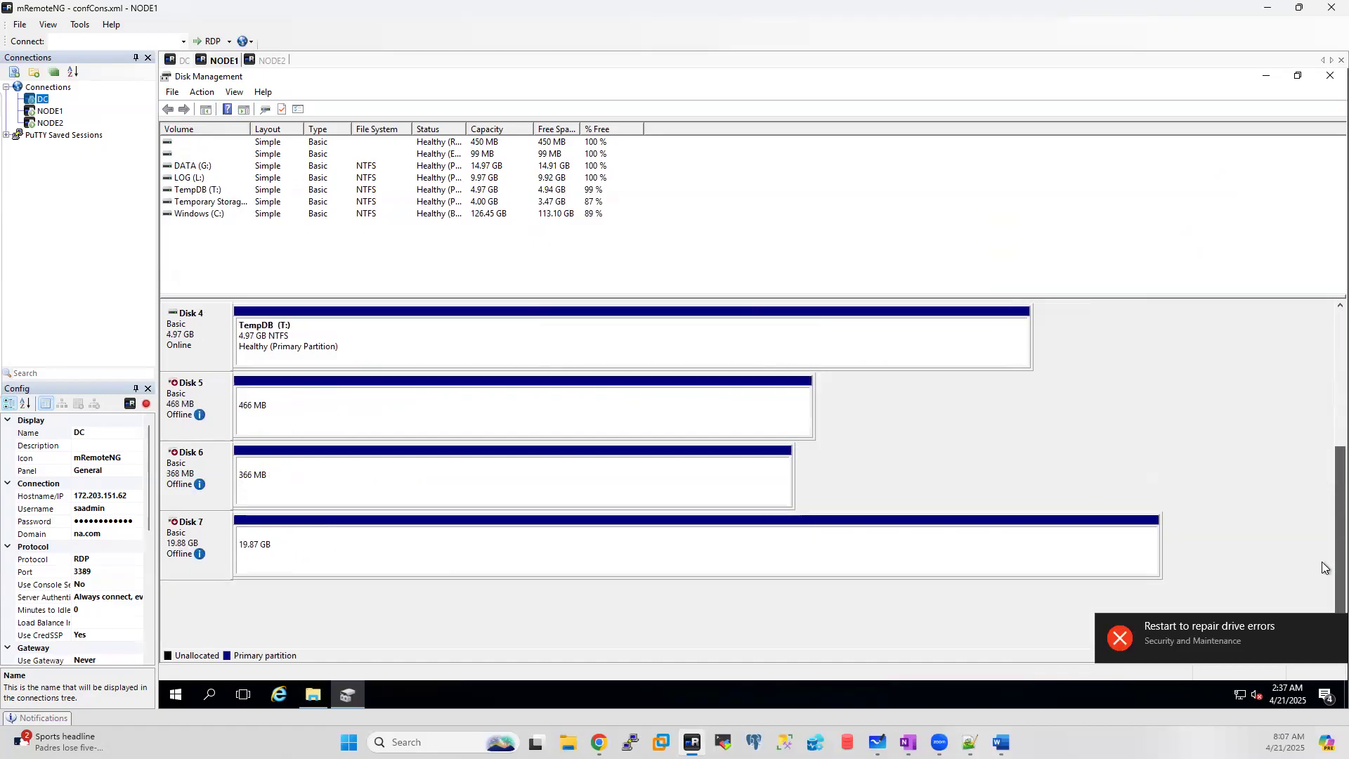
right_click(180, 398)
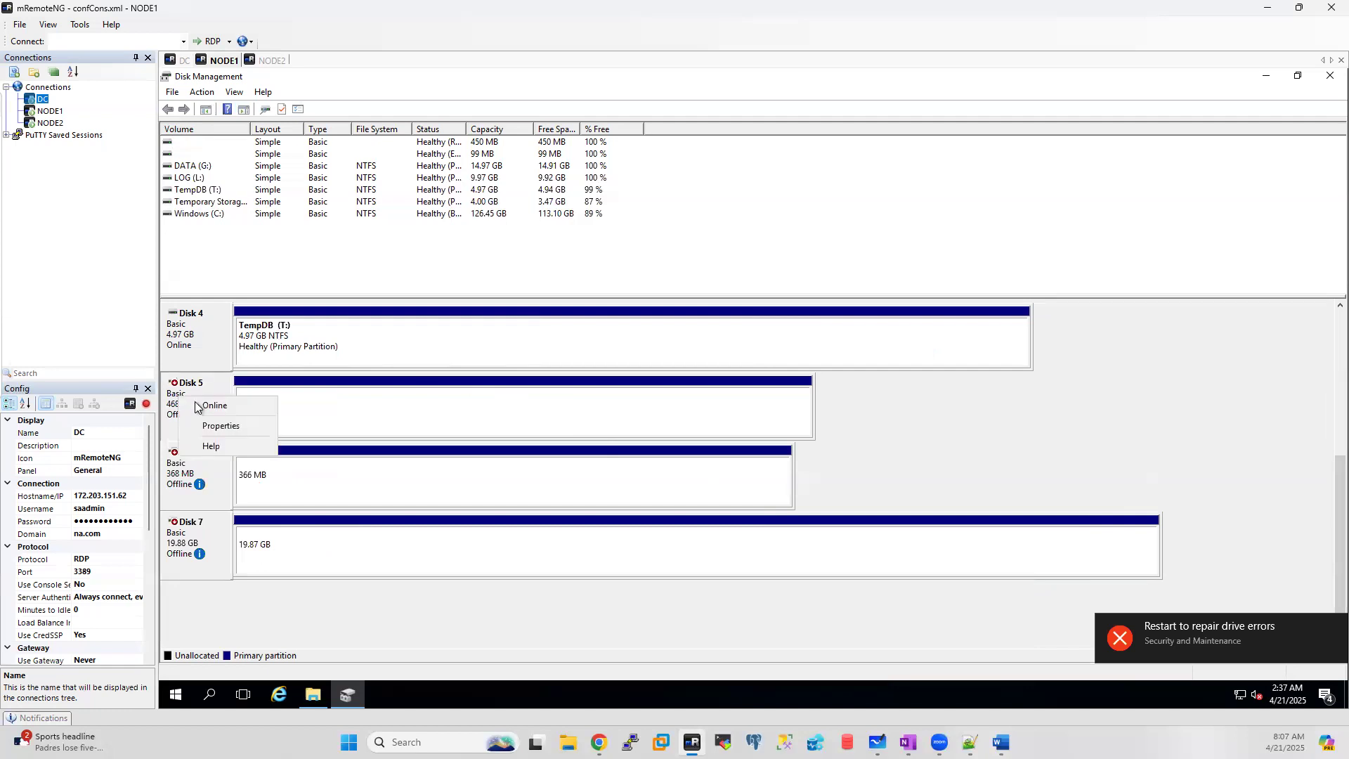
click(204, 410)
right_click(182, 466)
click(215, 475)
right_click(184, 536)
click(215, 546)
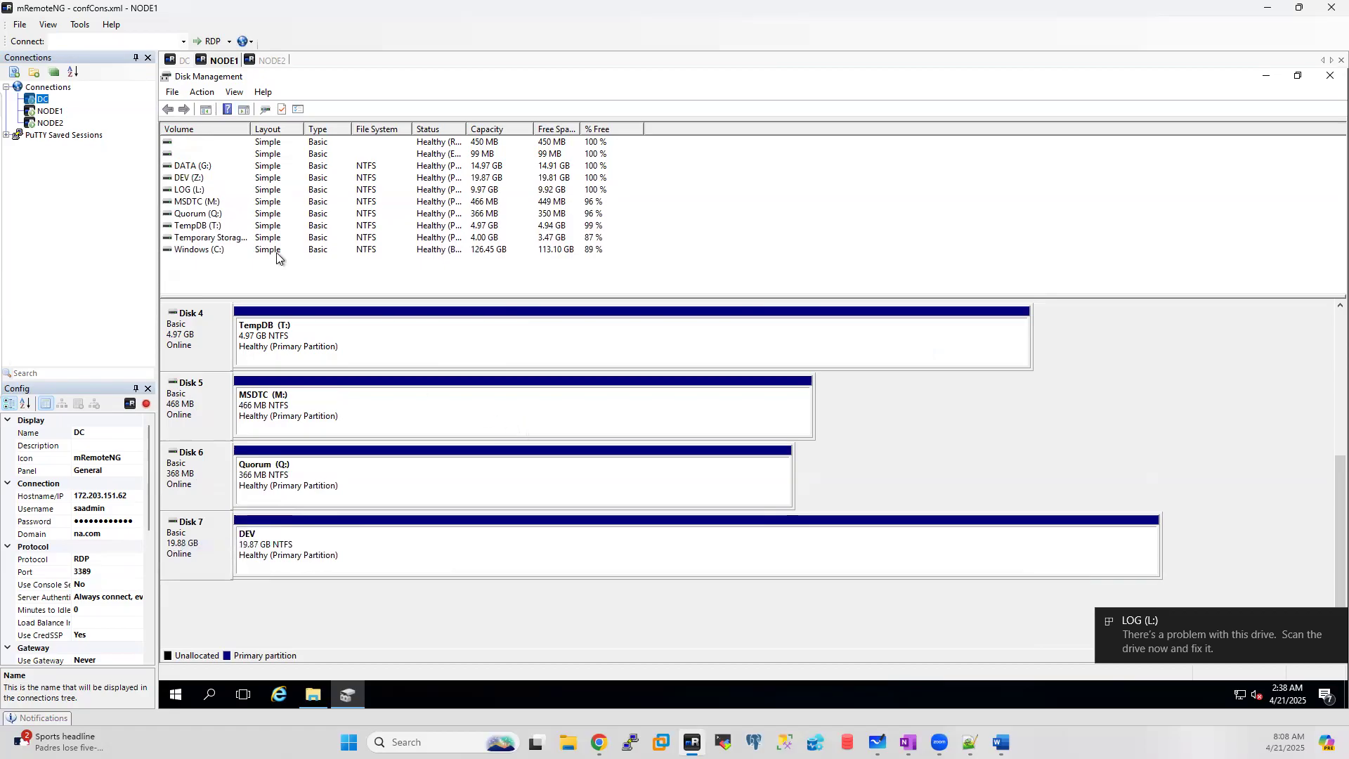
click(274, 62)
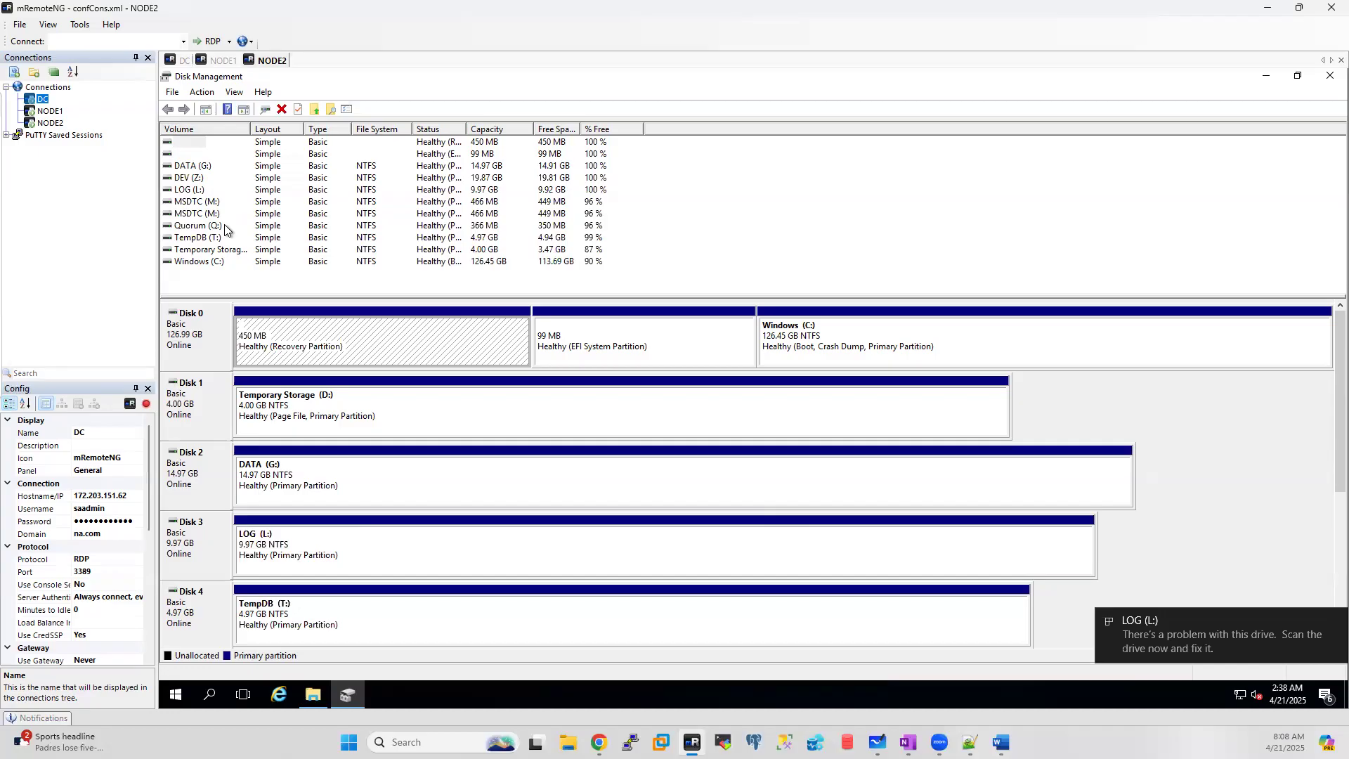
Step: Check the drives in File Explorer on NODE2 and NODE1, then return to DC's validation wizard
click(314, 696)
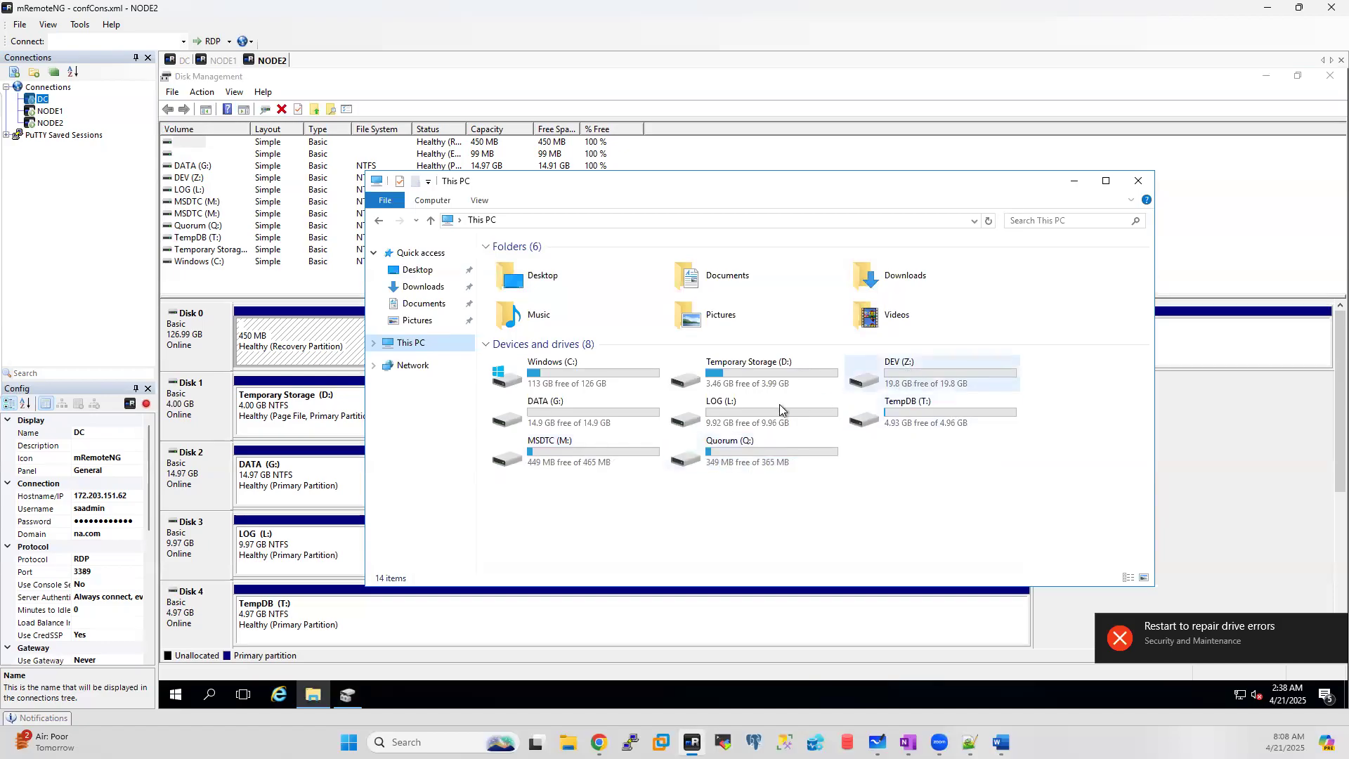
click(209, 61)
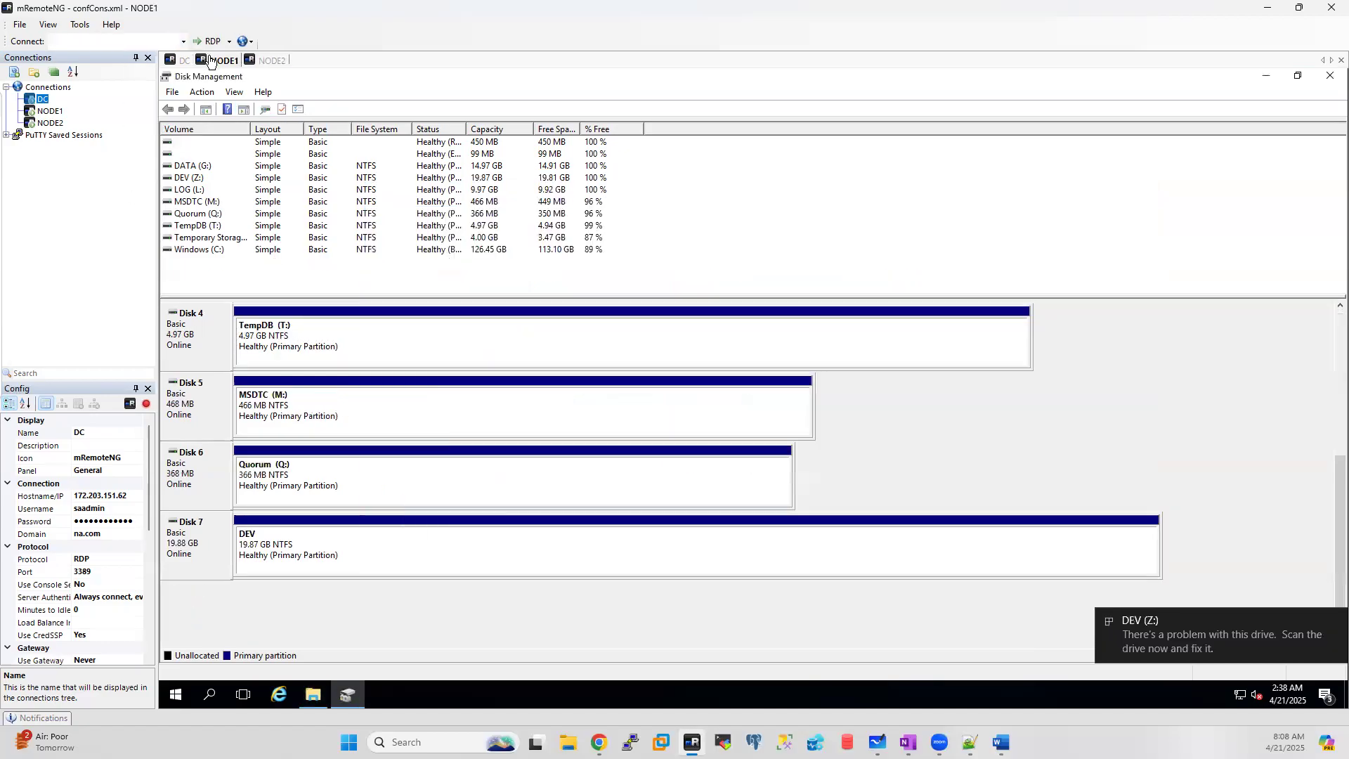
click(313, 695)
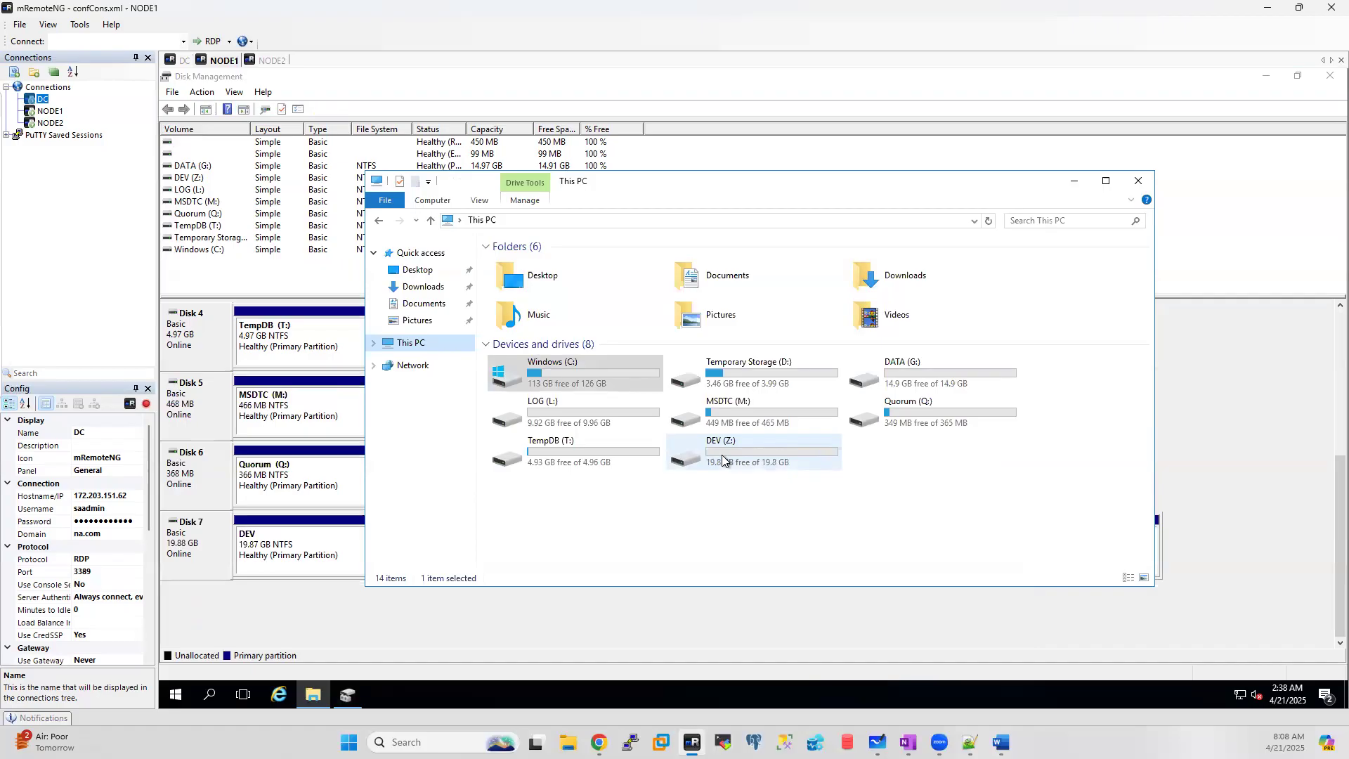
click(184, 62)
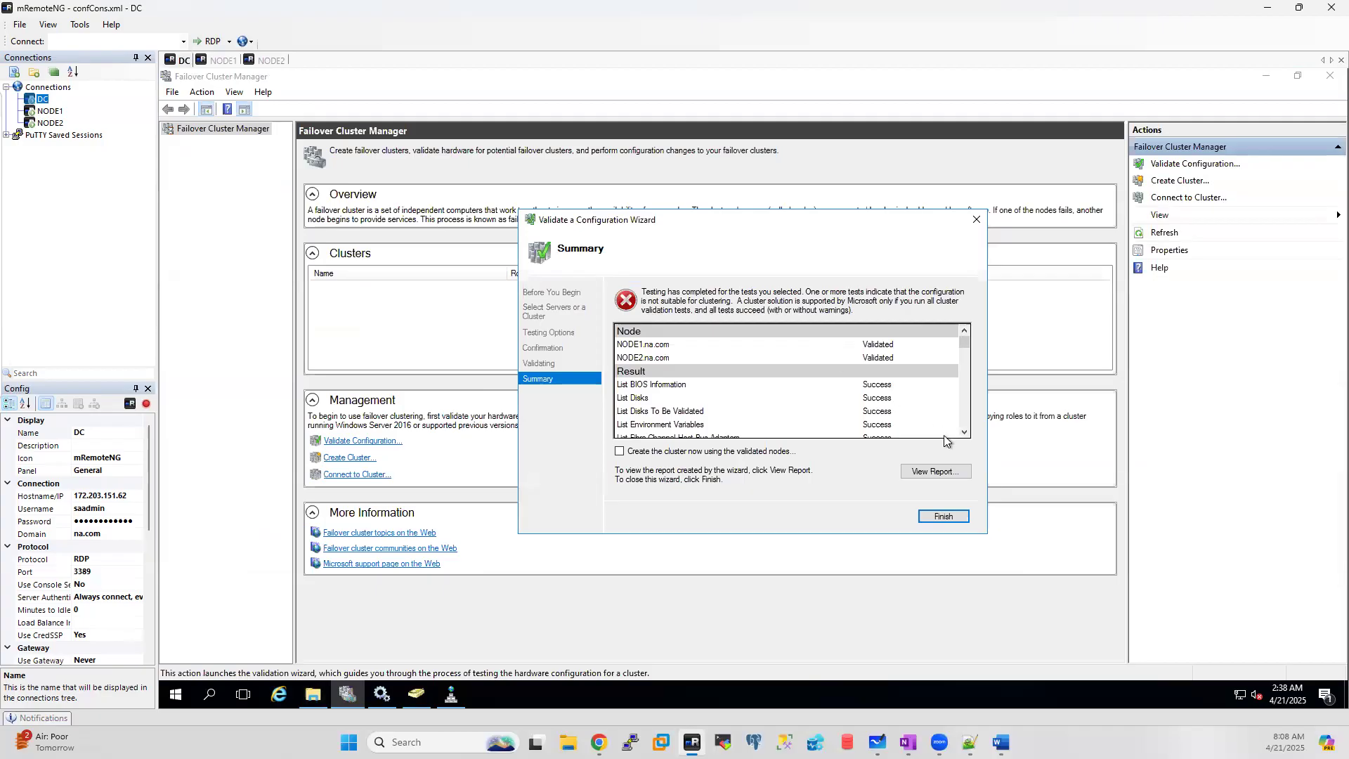
Step: Open the full validation report, dismiss the IE11 prompt and Edge tab, and maximize it
click(936, 472)
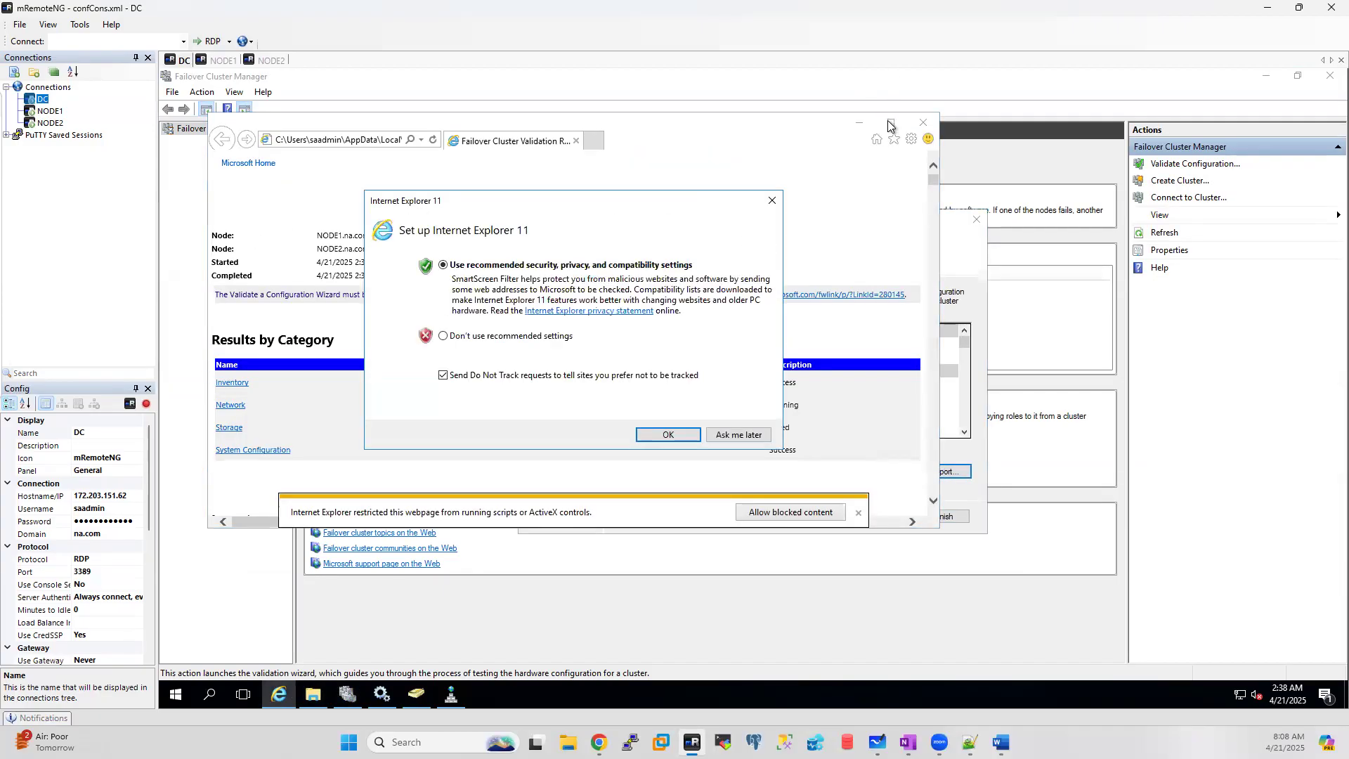
click(750, 435)
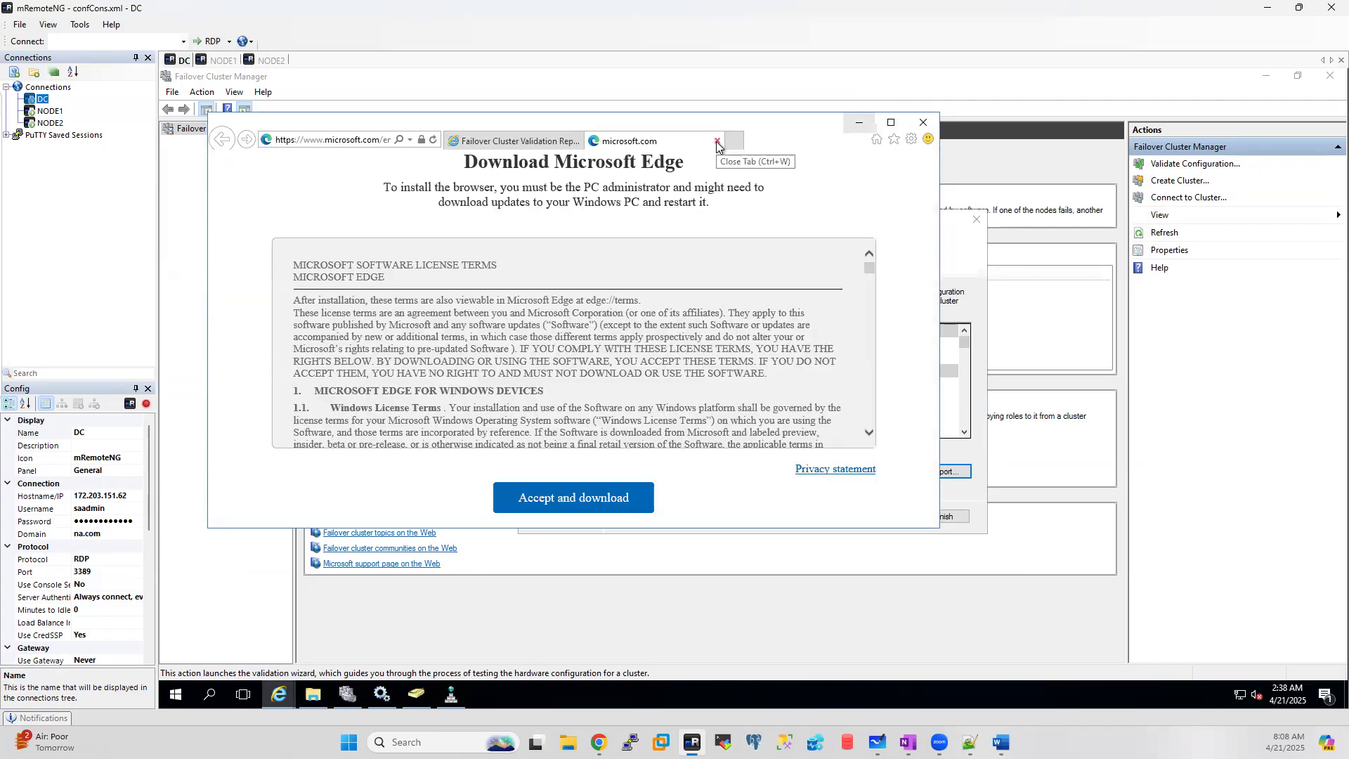
click(716, 143)
click(891, 124)
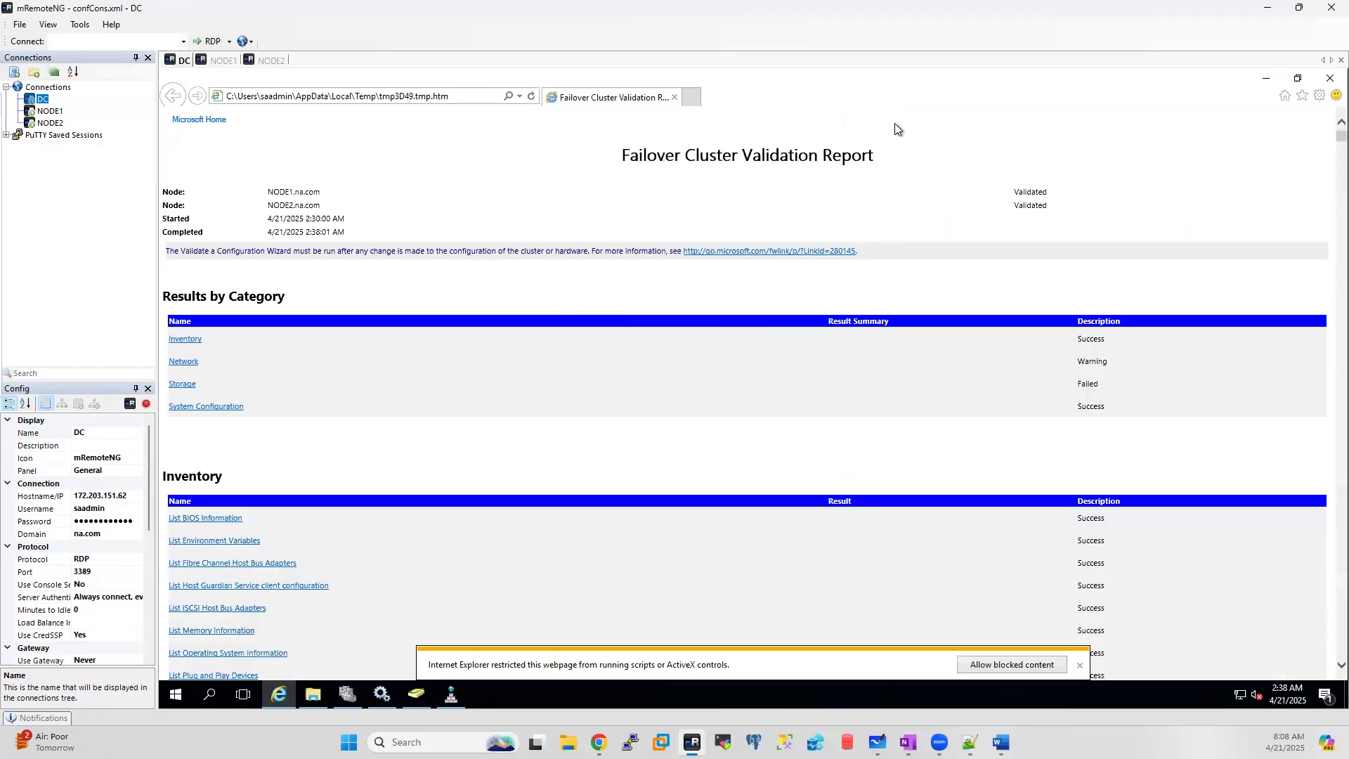
Step: Drill into Storage > Validate Disk Failover and copy the Test Disk 4 error text
click(183, 385)
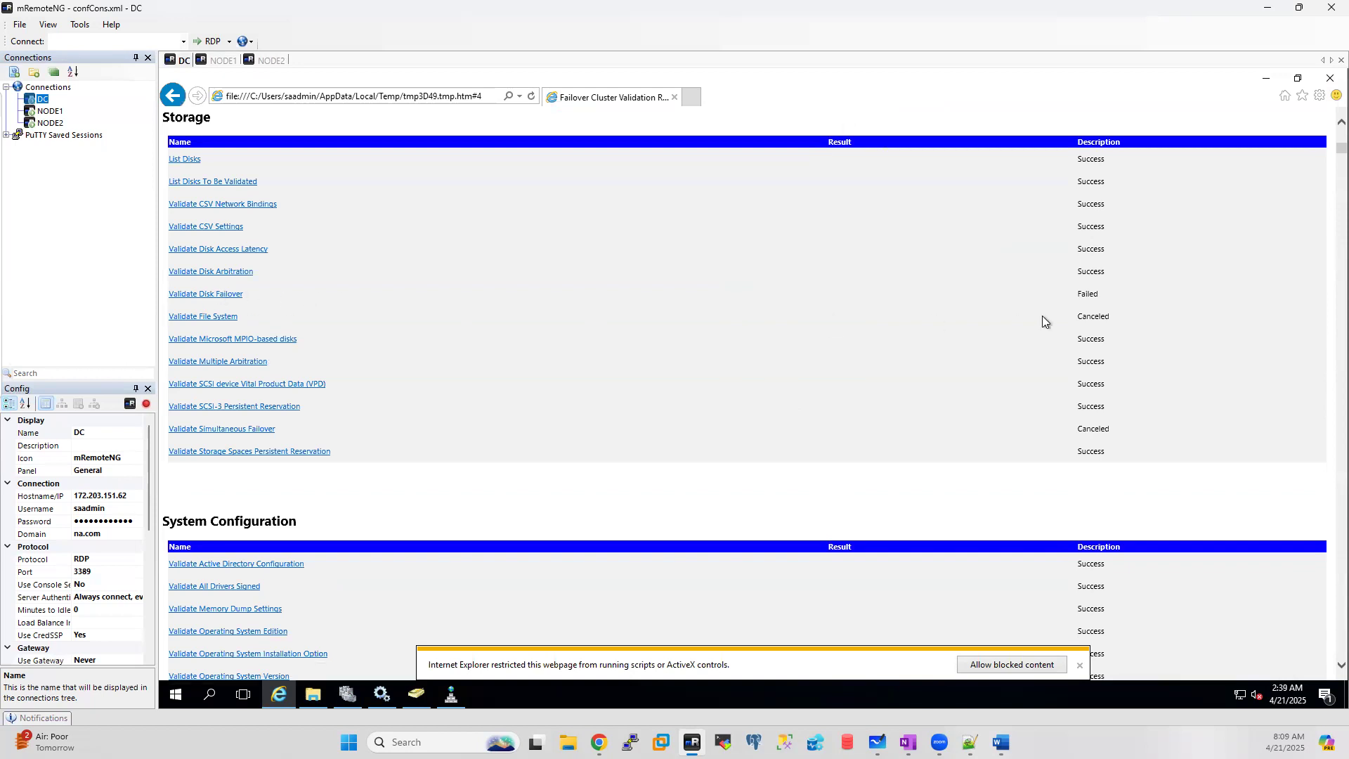
click(219, 293)
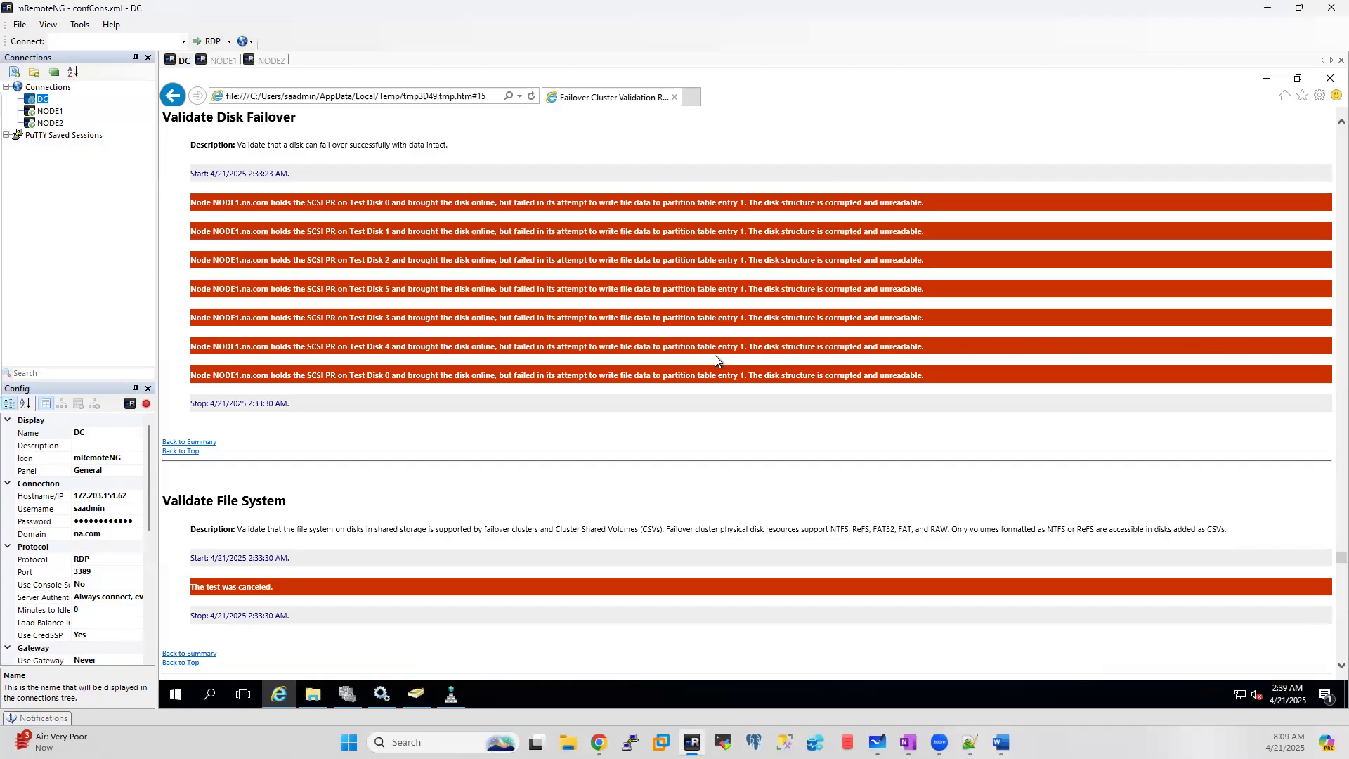
drag(654, 349, 195, 349)
key(ctrl+c)
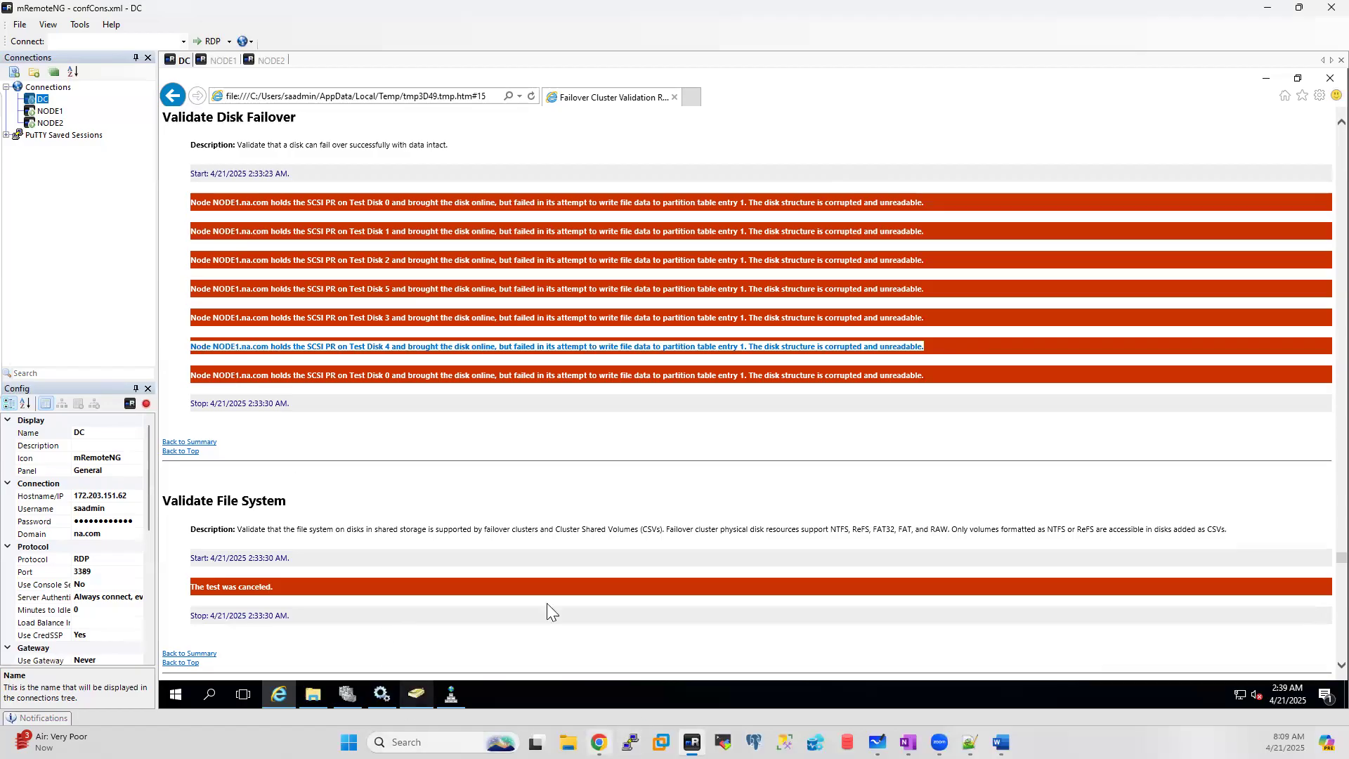
click(599, 742)
Step: Google the copied Test Disk 4 error, read the expanded AI Overview, then close the tab
click(203, 14)
key(ctrl+v)
key(Return)
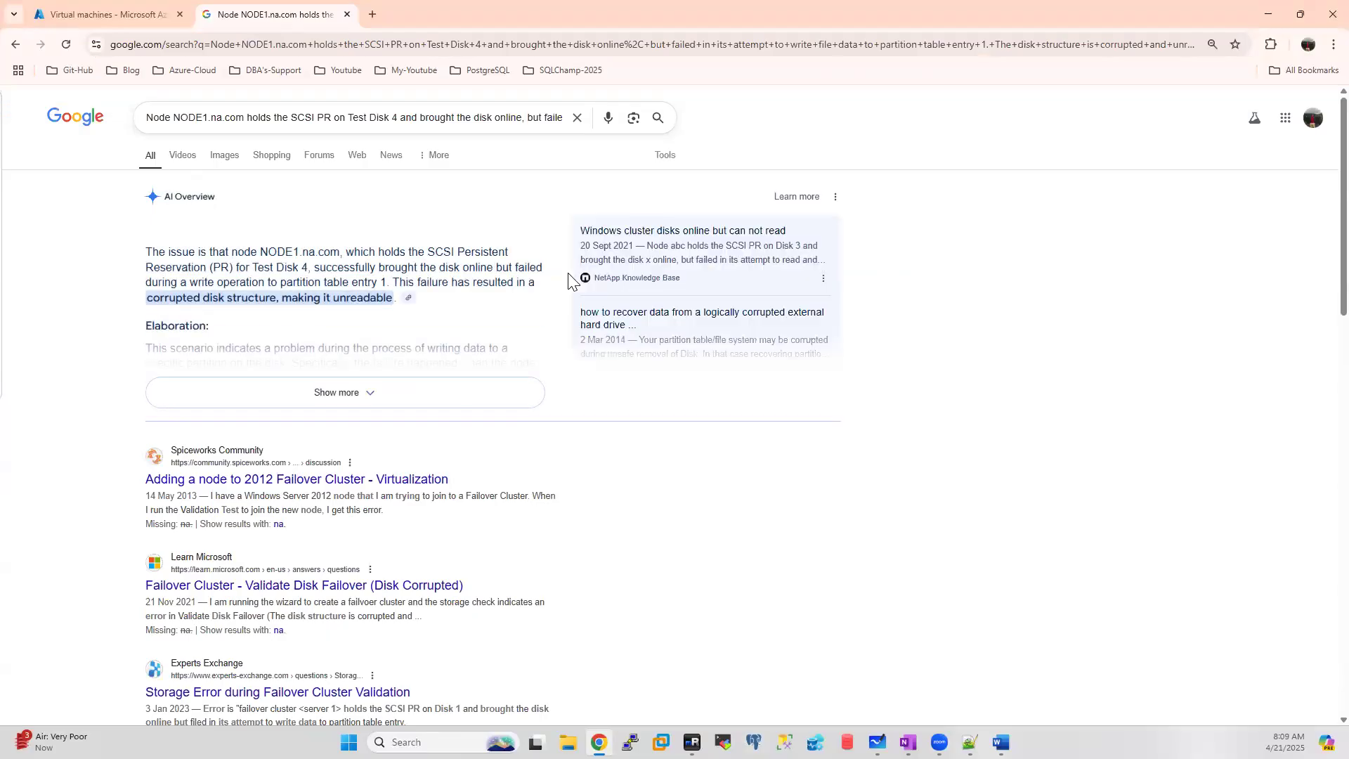
click(445, 393)
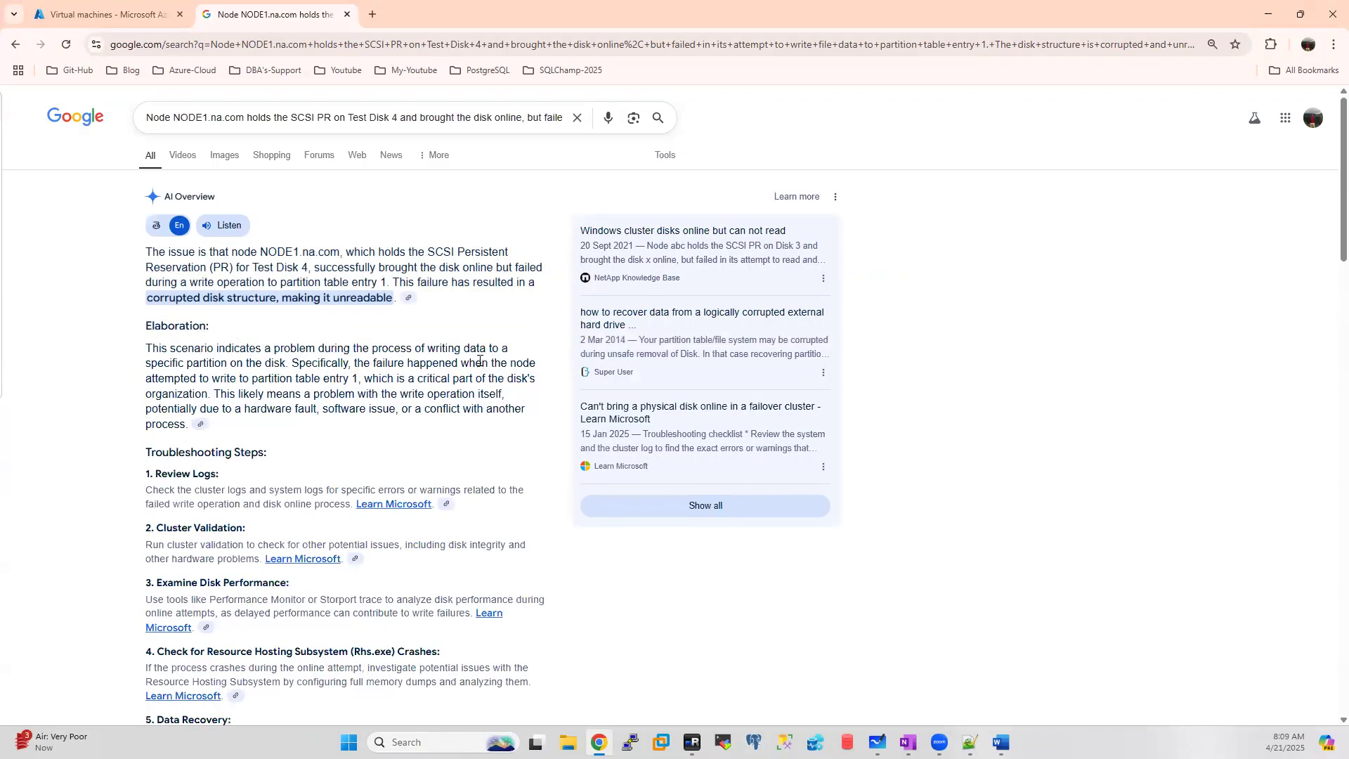
scroll(479, 361, down, 2)
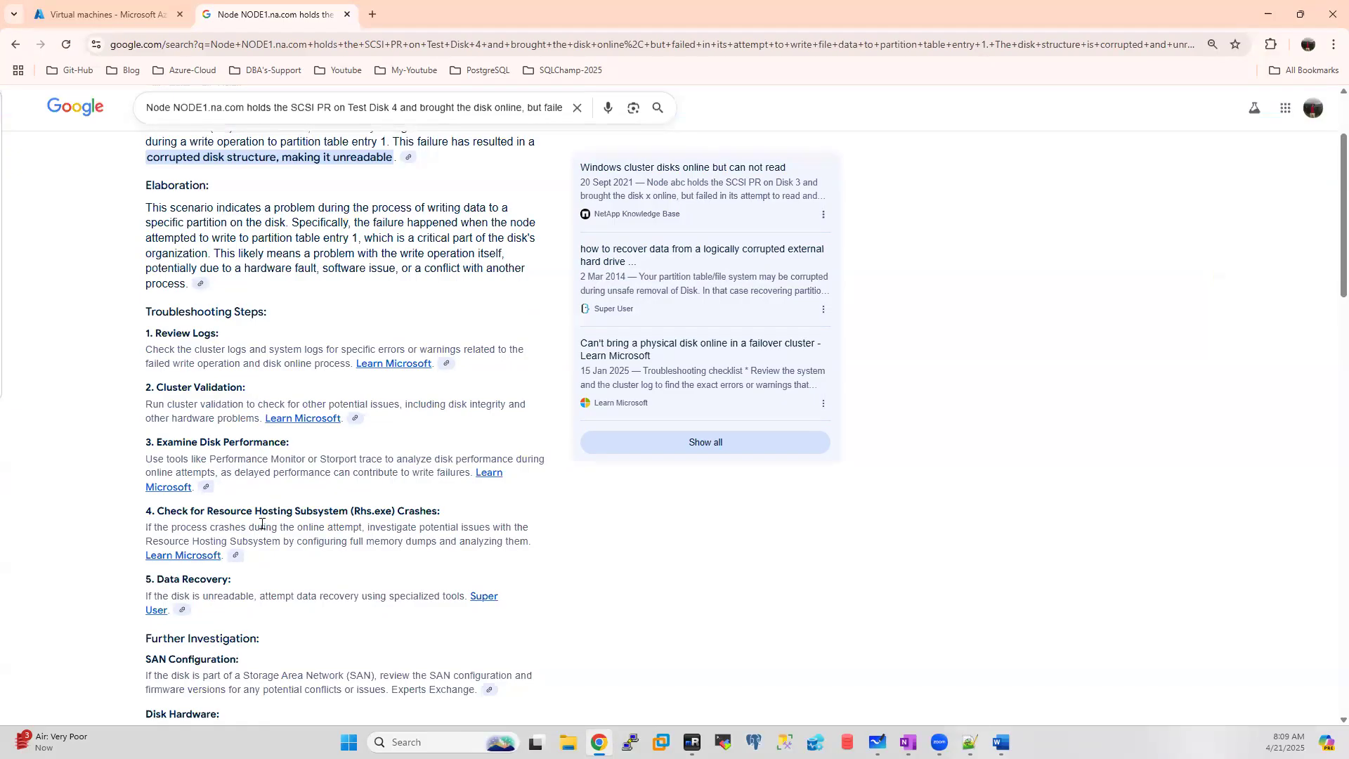
scroll(261, 593, down, 2)
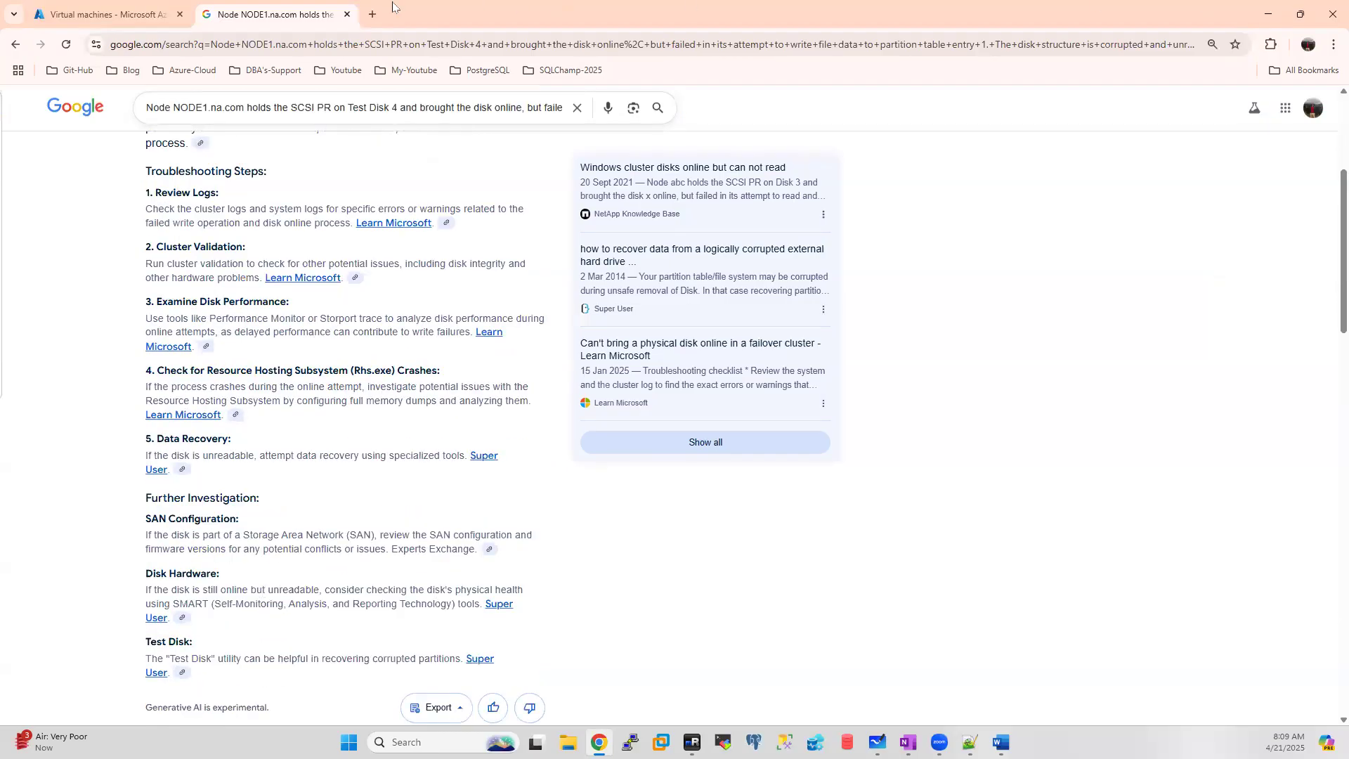
click(347, 14)
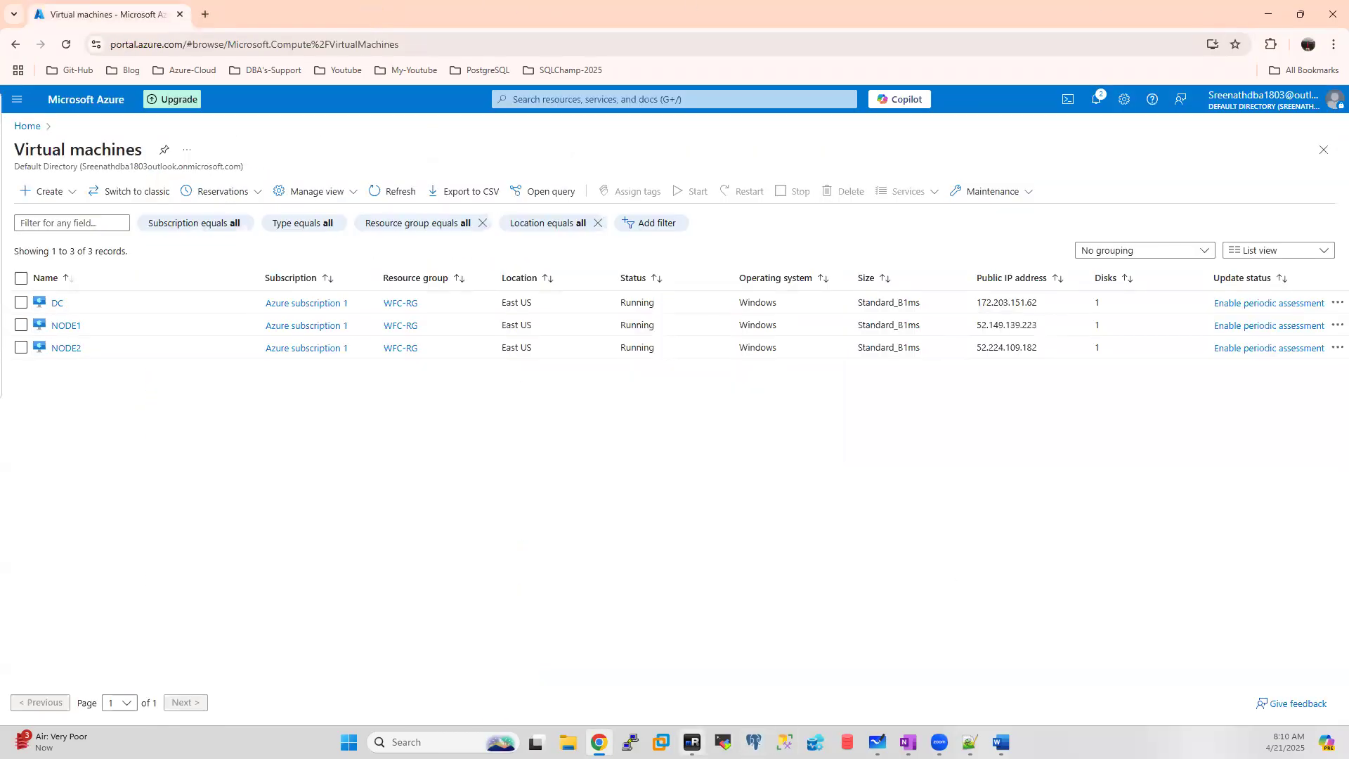
click(692, 742)
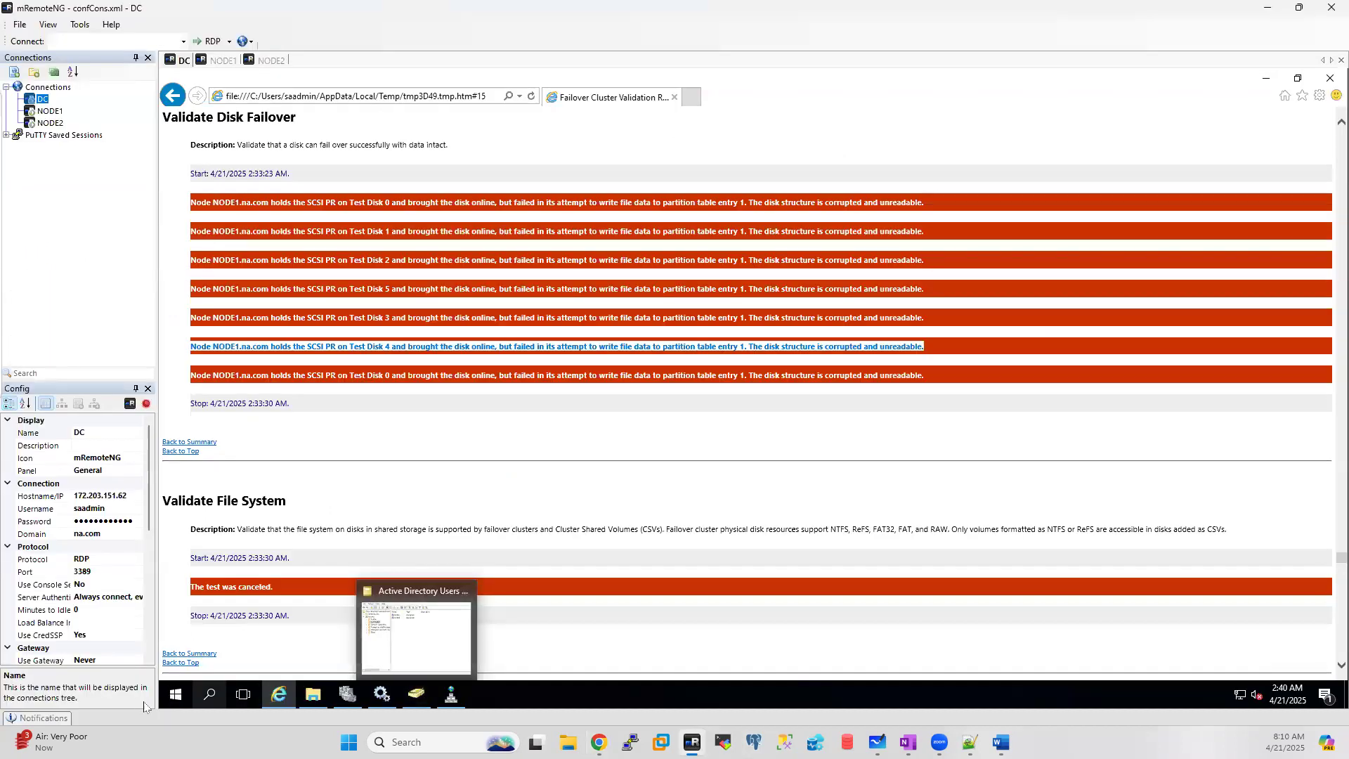
click(179, 695)
right_click(181, 696)
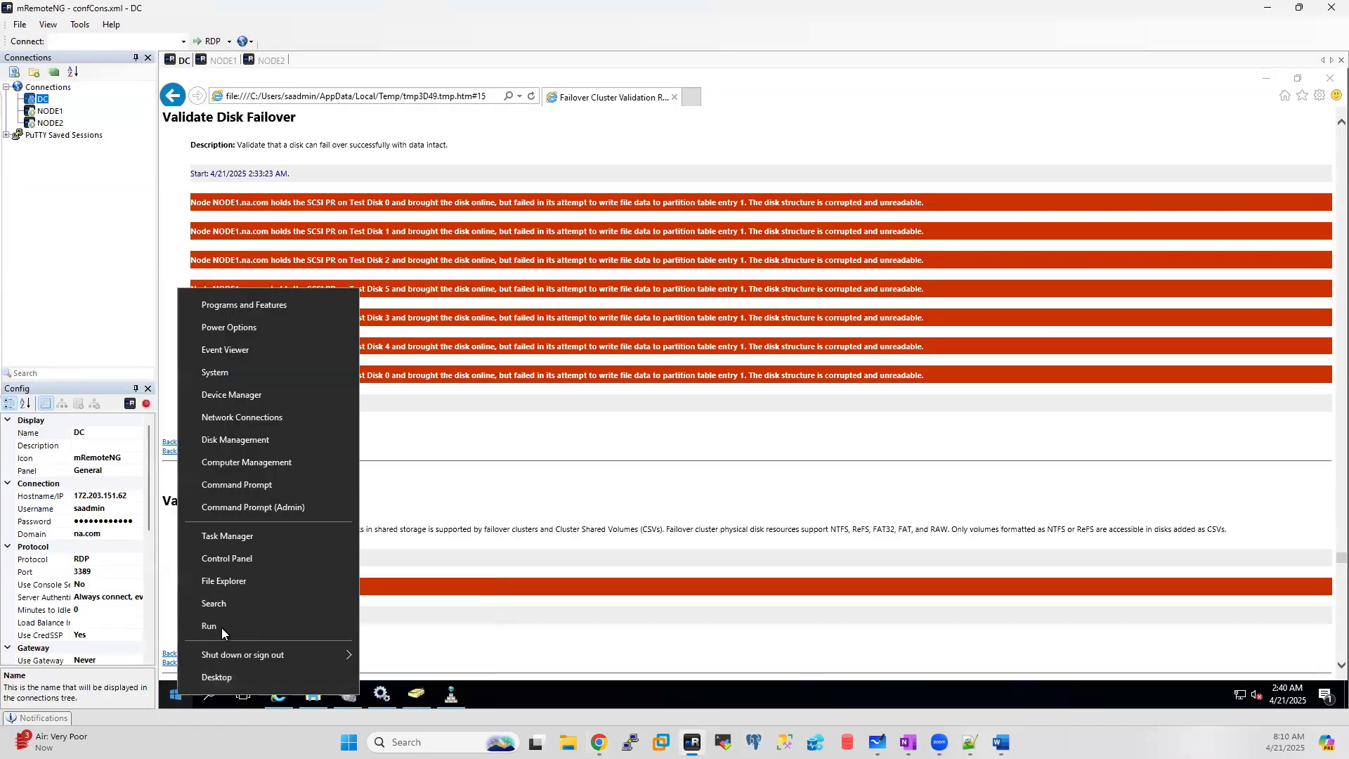
click(221, 626)
text(eventvw)
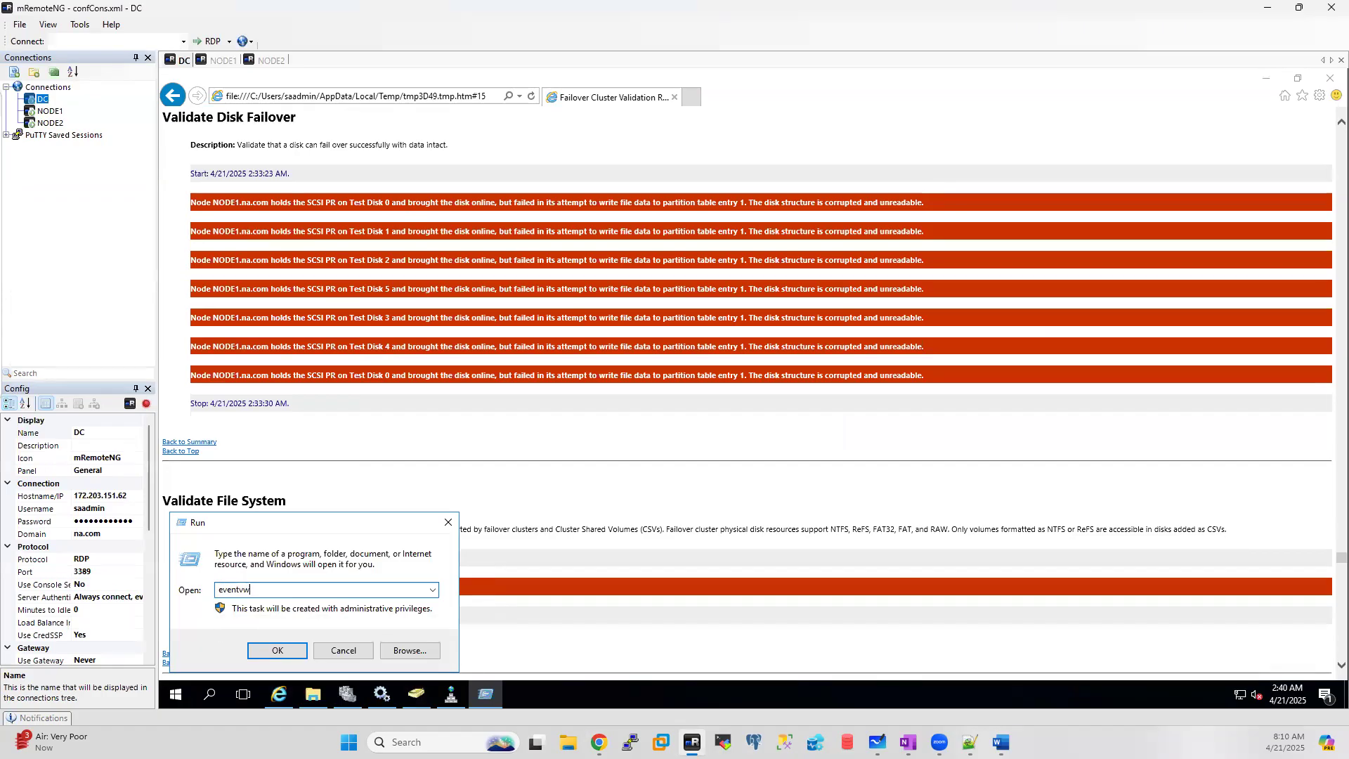
text(r)
key(Return)
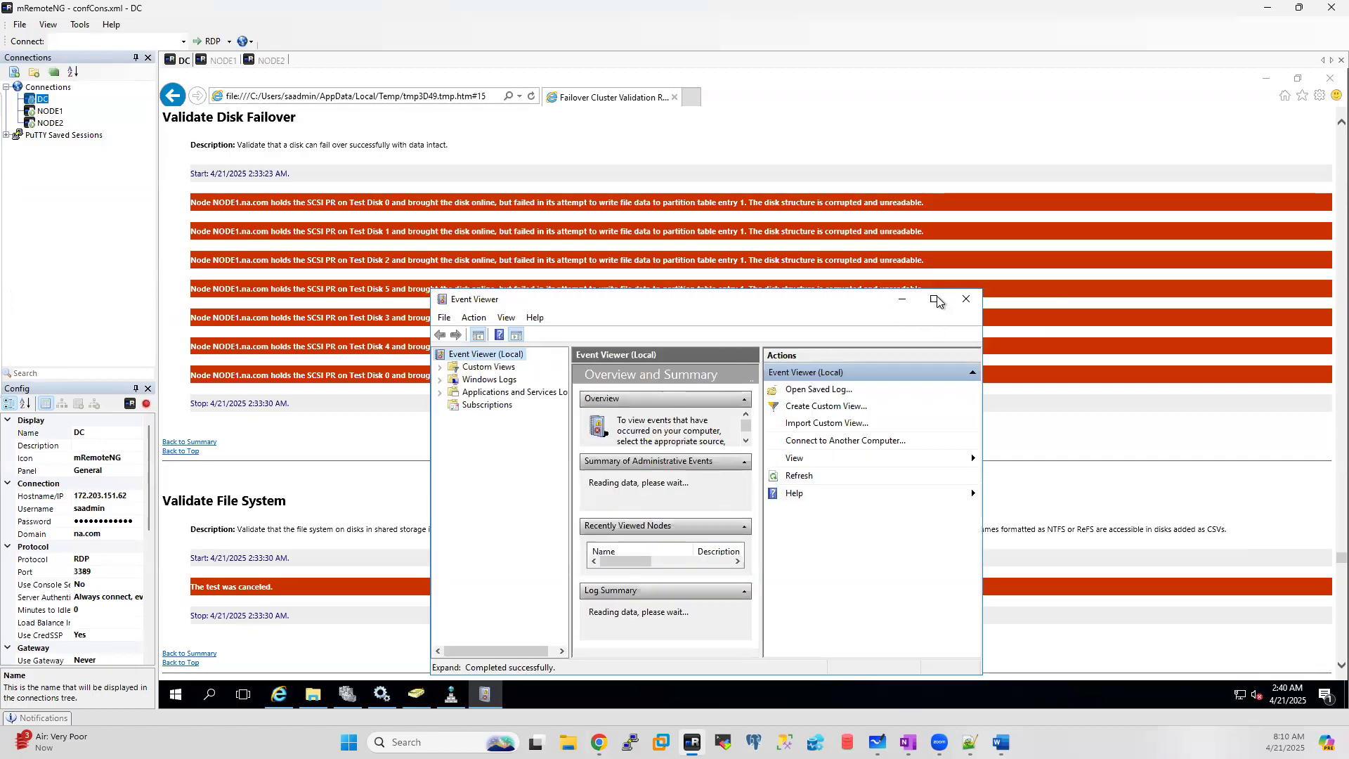
click(934, 299)
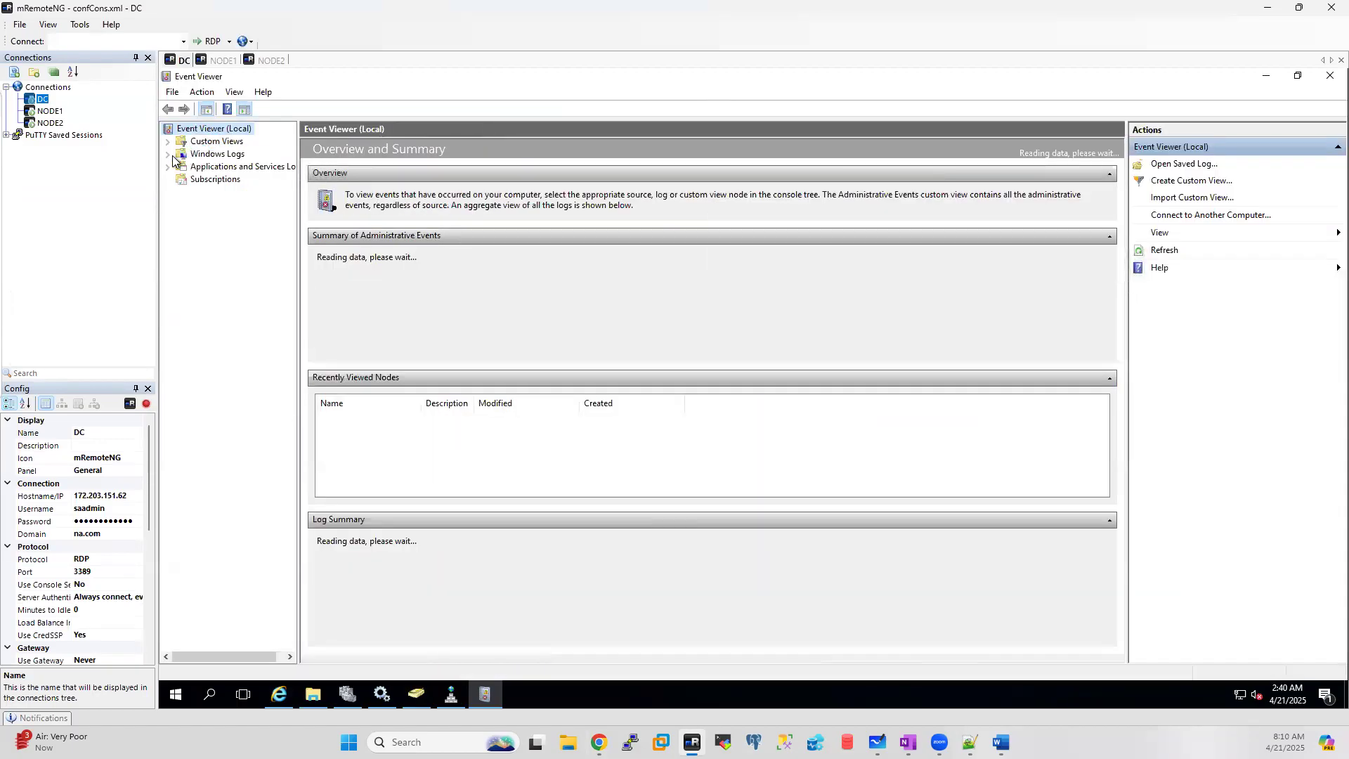
click(168, 154)
click(216, 168)
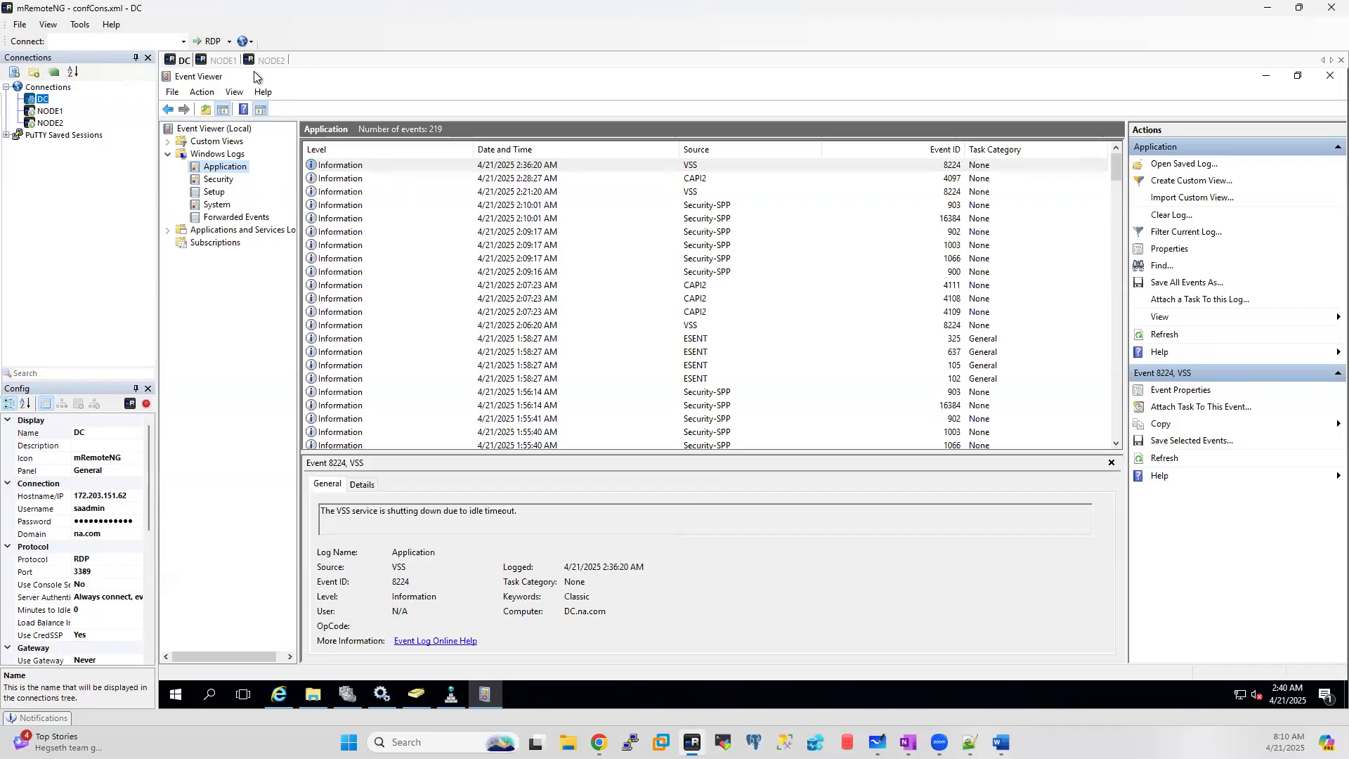
click(1328, 75)
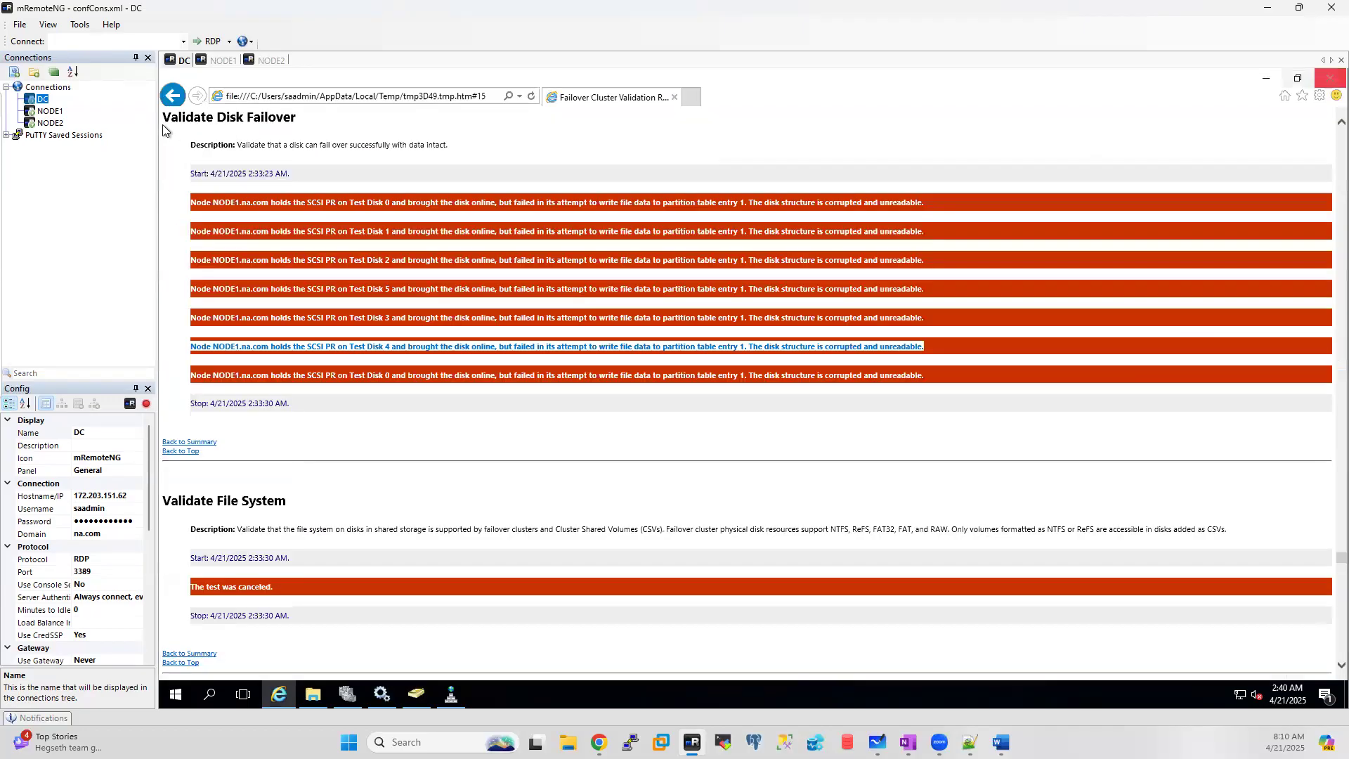
Step: On NODE1, launch Event Viewer via Run and open the Windows Logs Application log
click(223, 61)
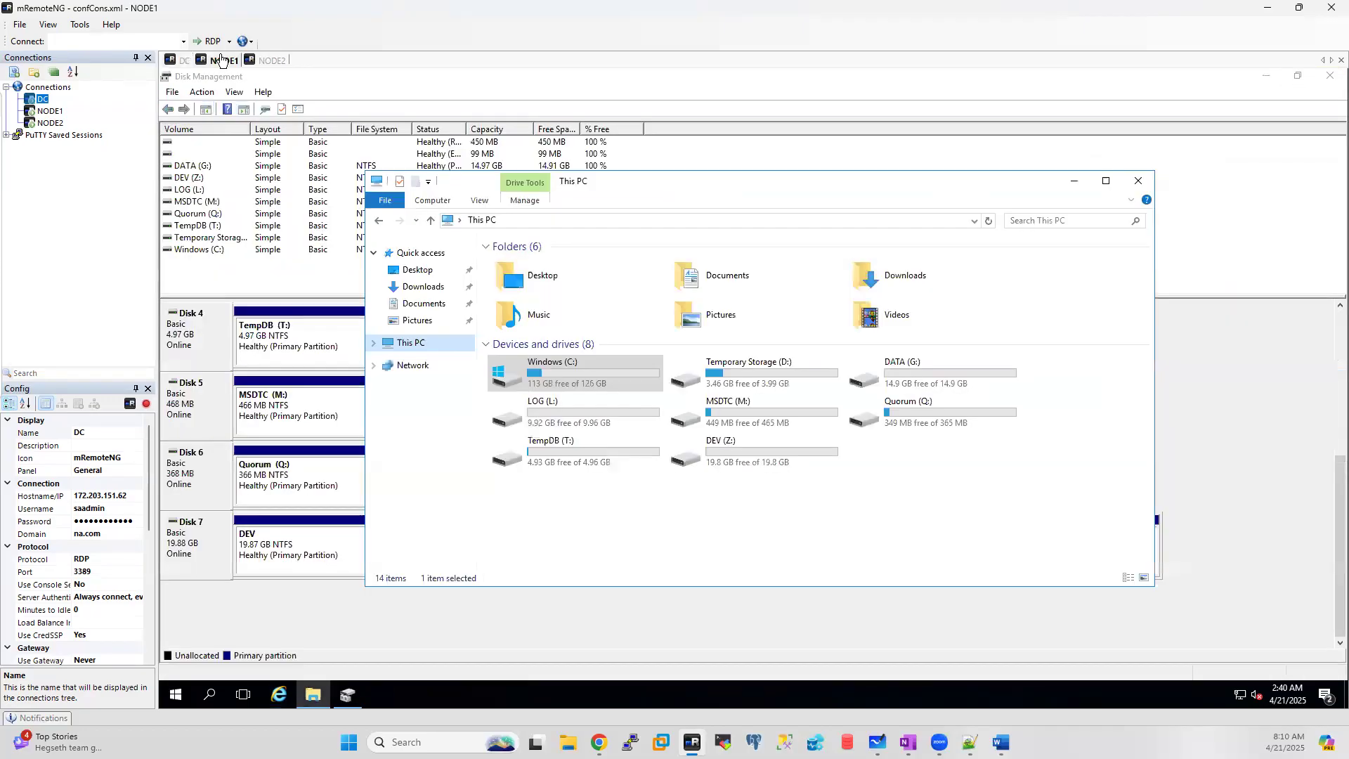
right_click(177, 696)
click(211, 629)
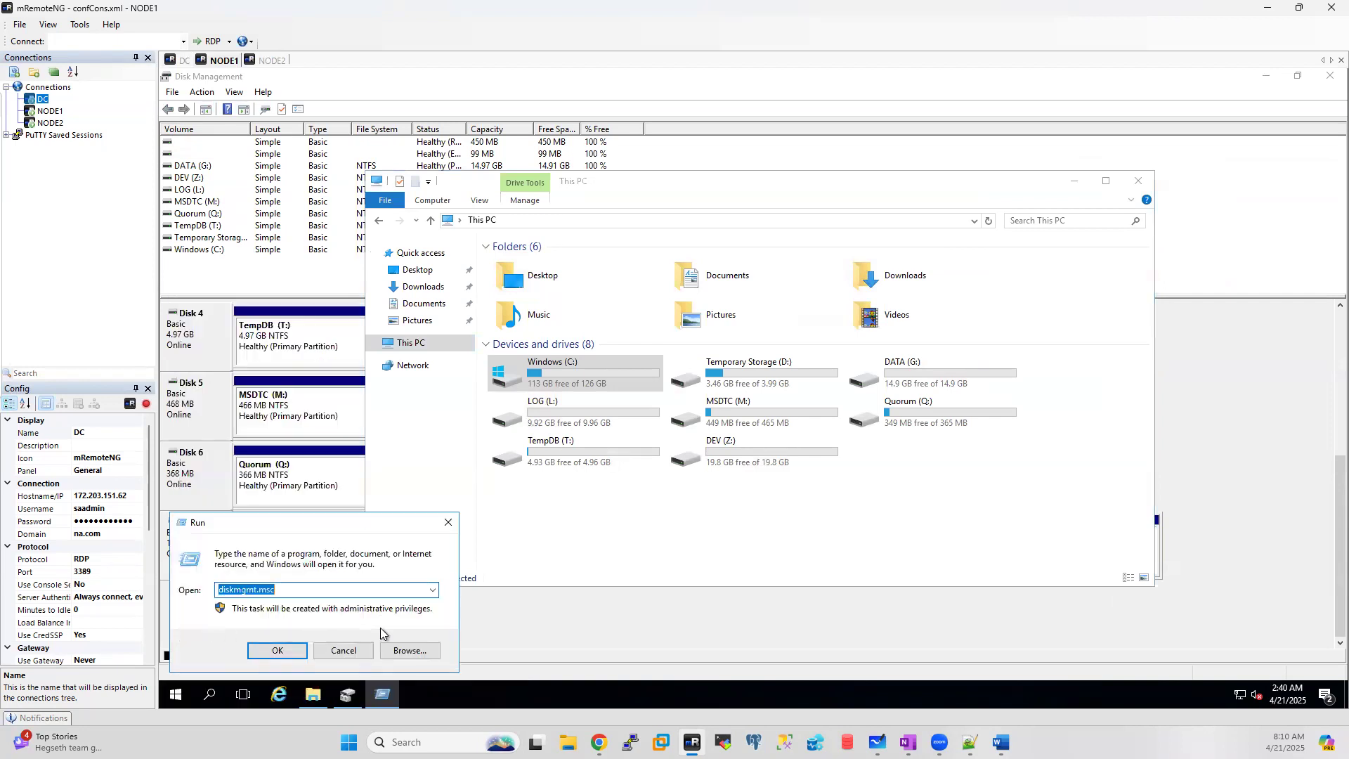
text(eventvwr)
key(Return)
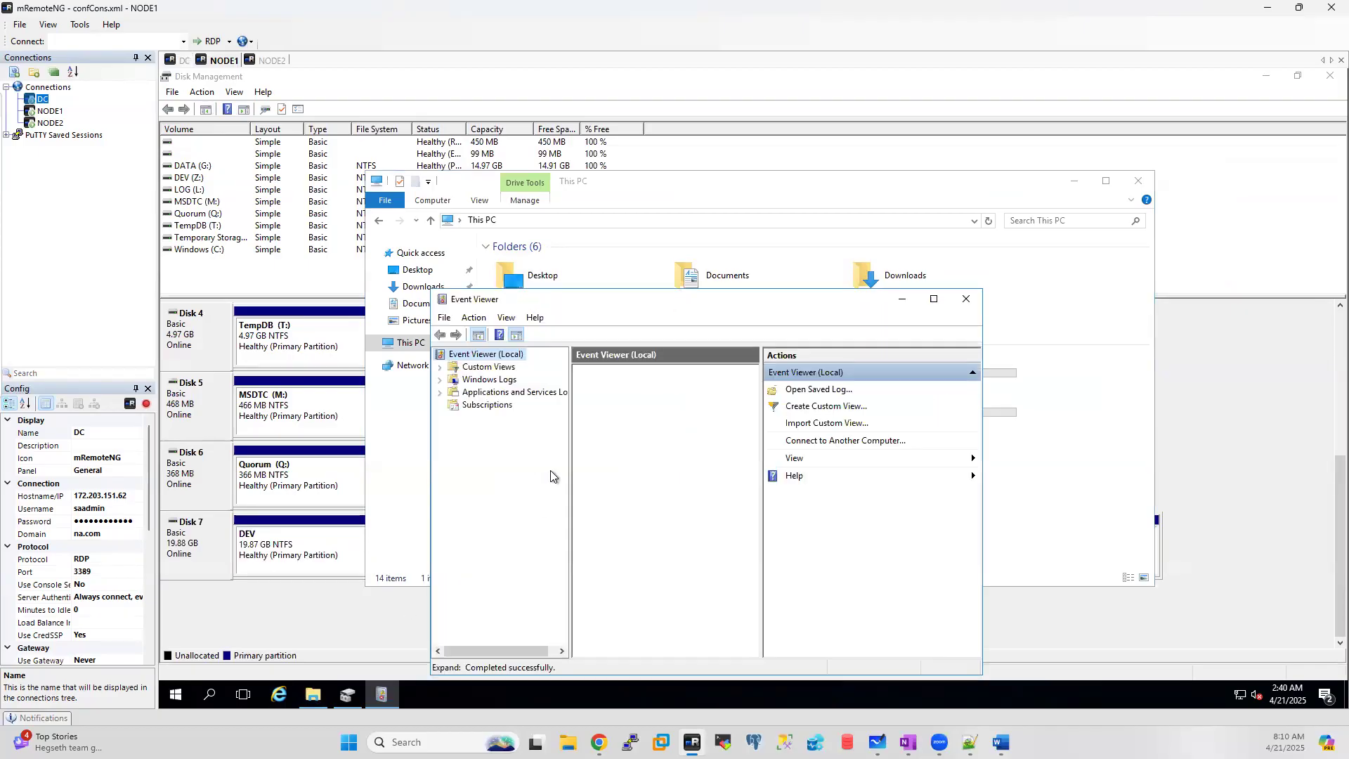
click(933, 299)
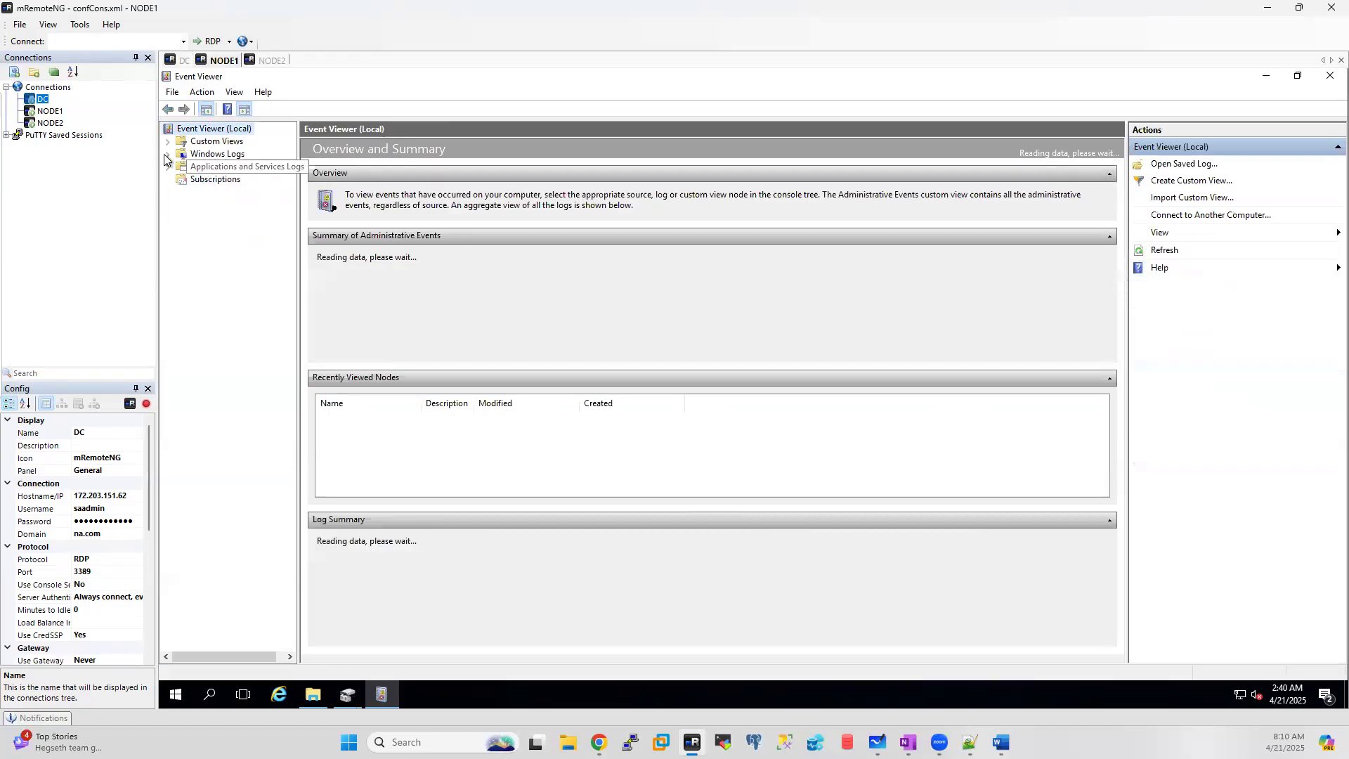
click(169, 155)
click(223, 167)
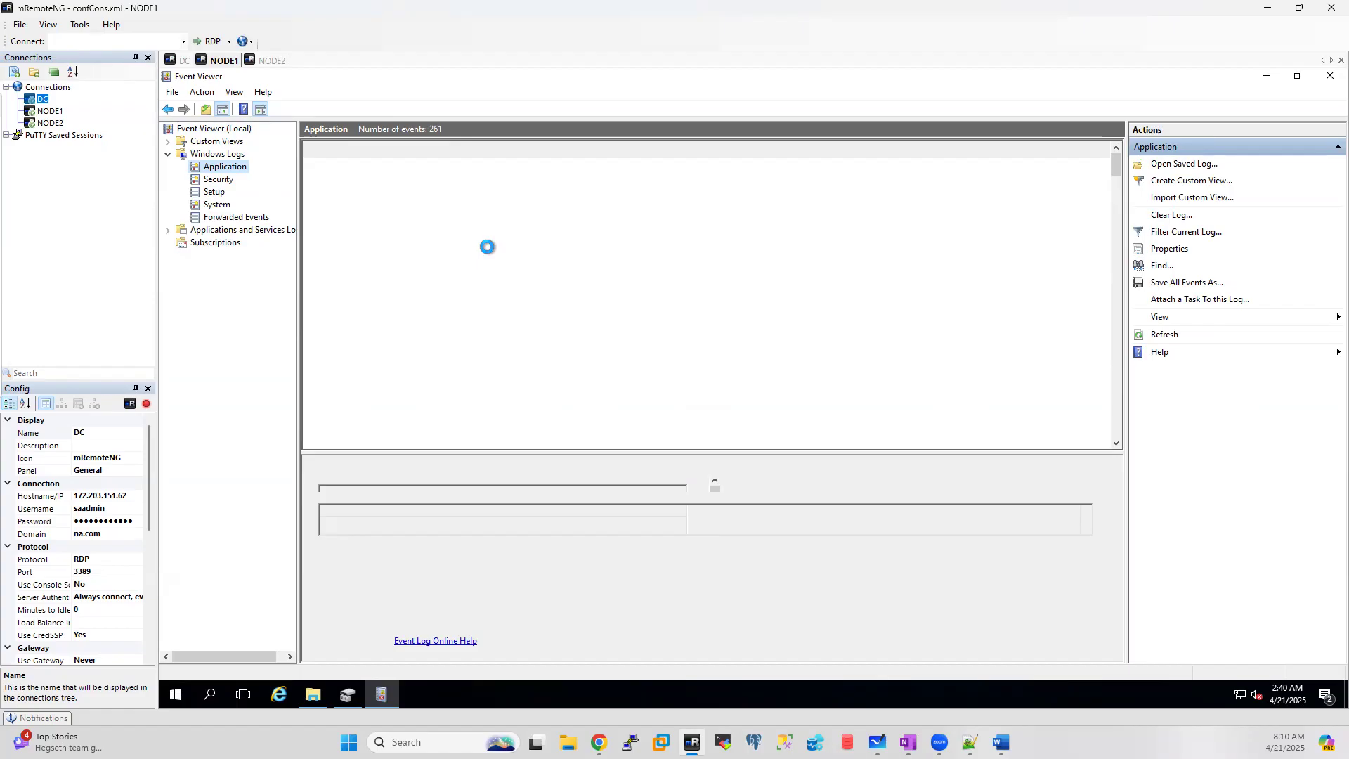
Step: Close Disk Management on NODE1 and NODE2, and launch Event Viewer on NODE2
click(350, 696)
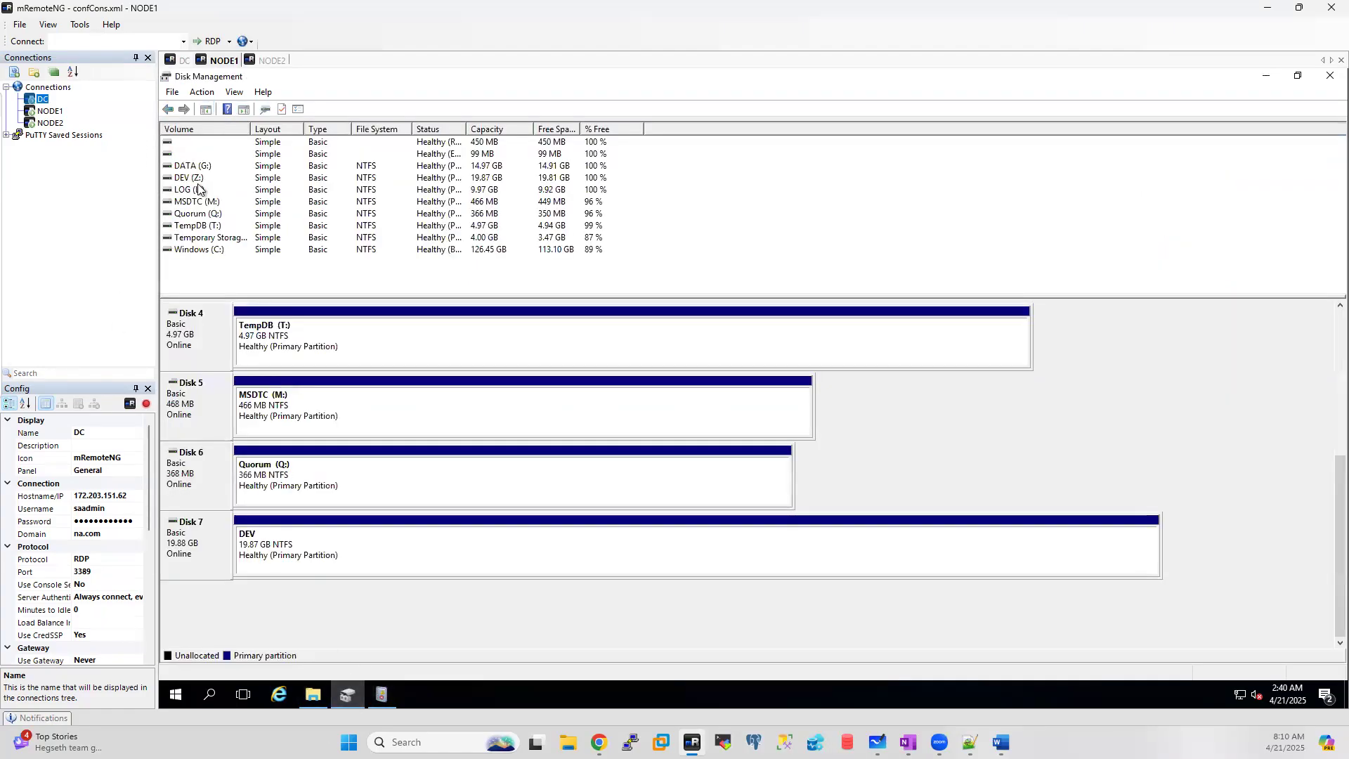
click(1331, 73)
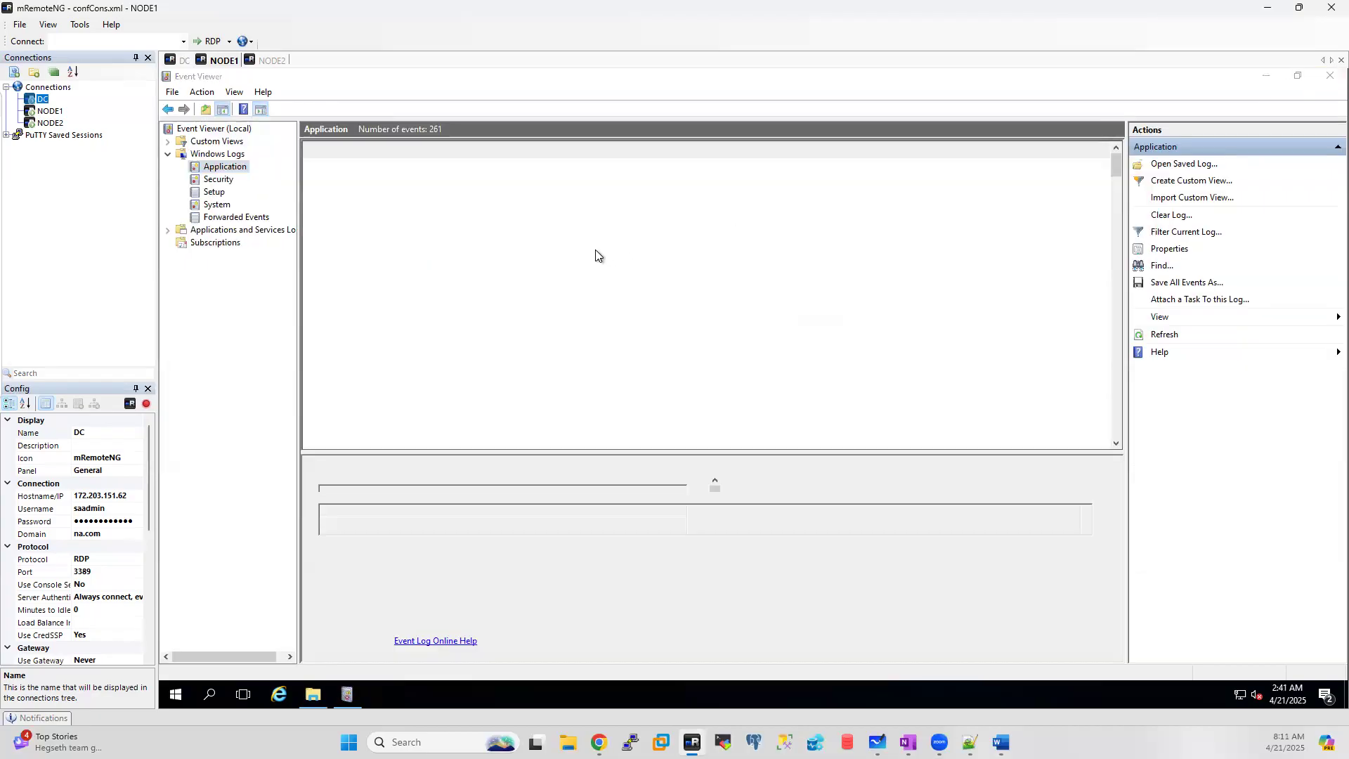
click(274, 61)
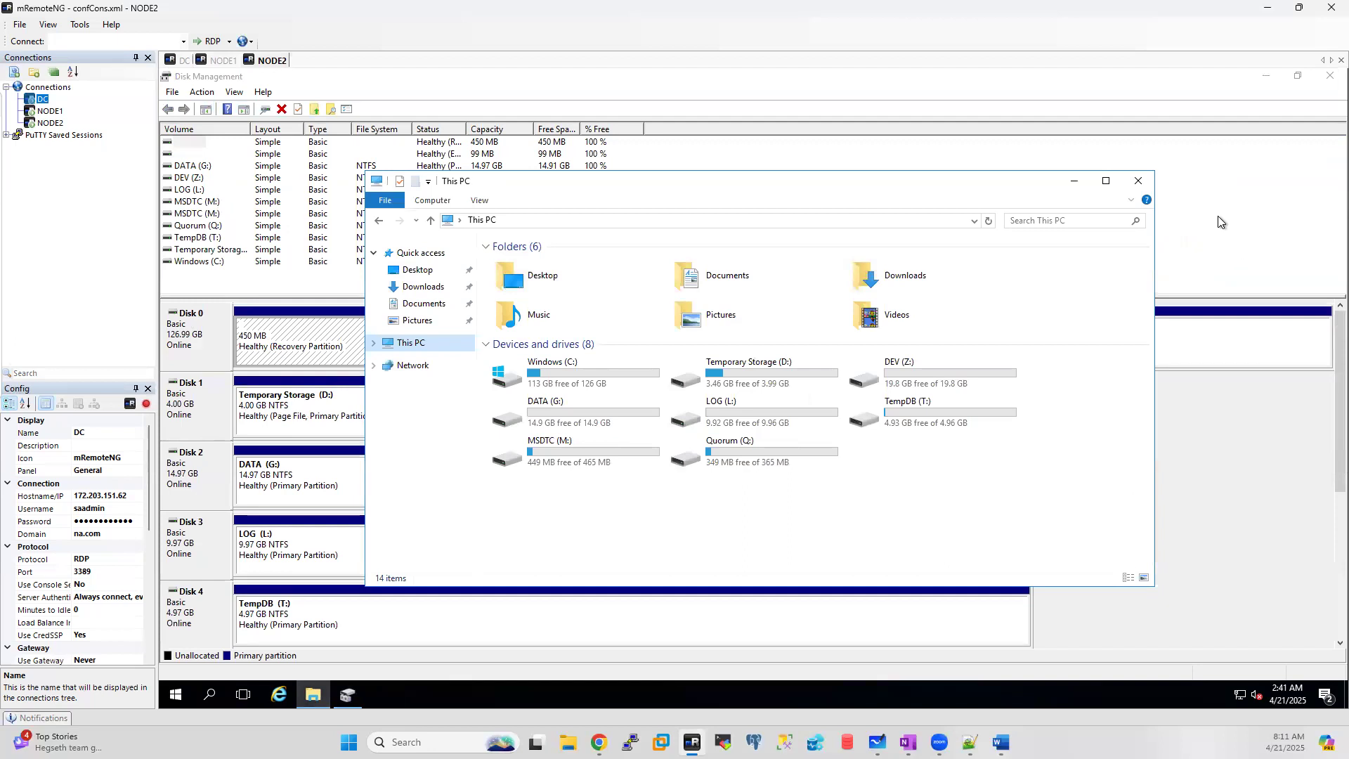
click(1138, 181)
click(1330, 76)
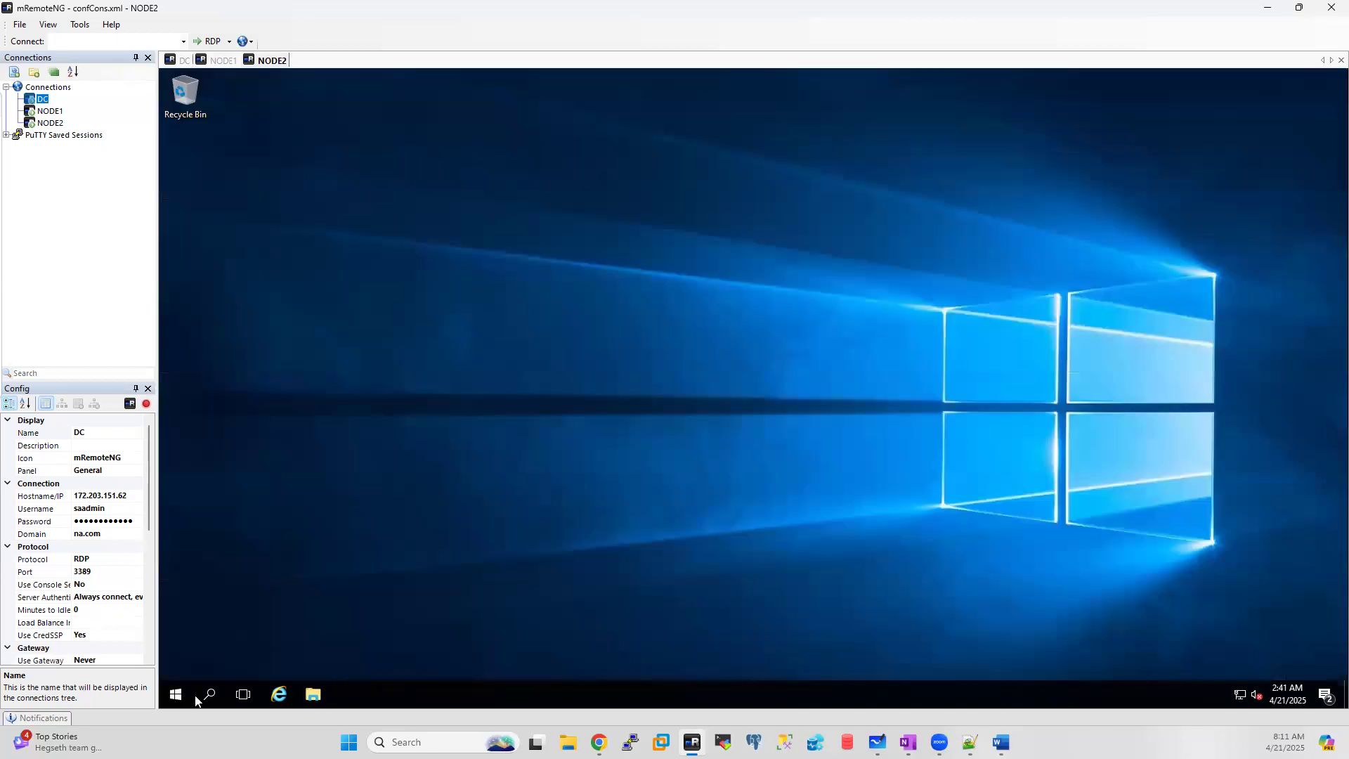
right_click(176, 695)
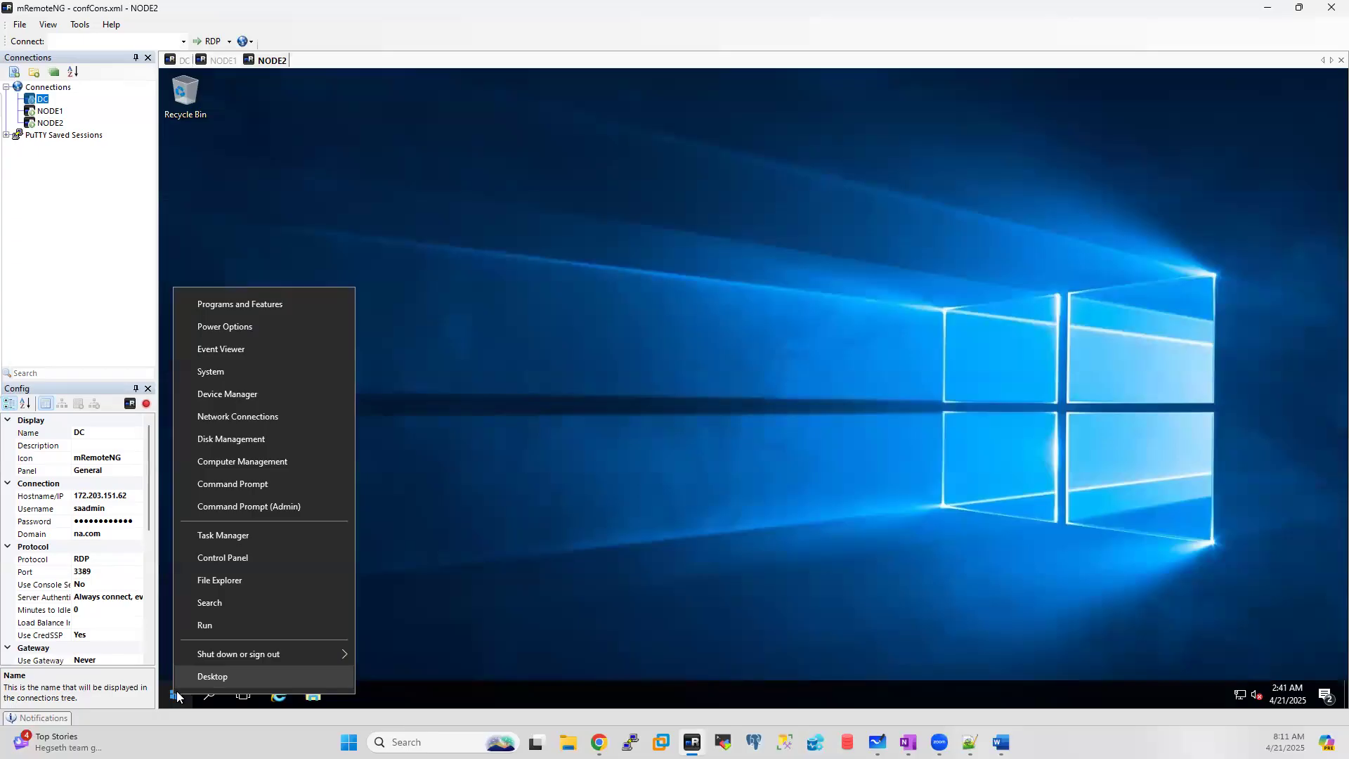
click(228, 629)
text(eventvwr)
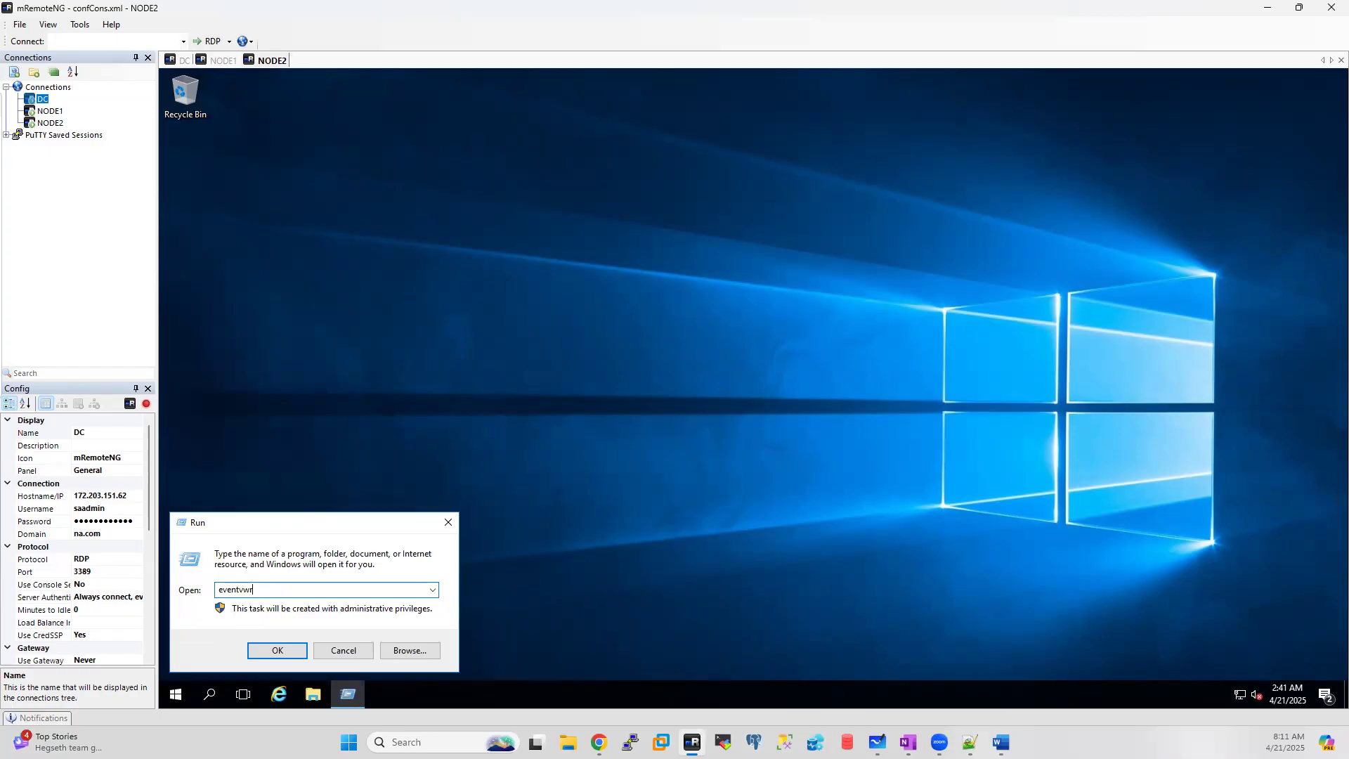
key(Return)
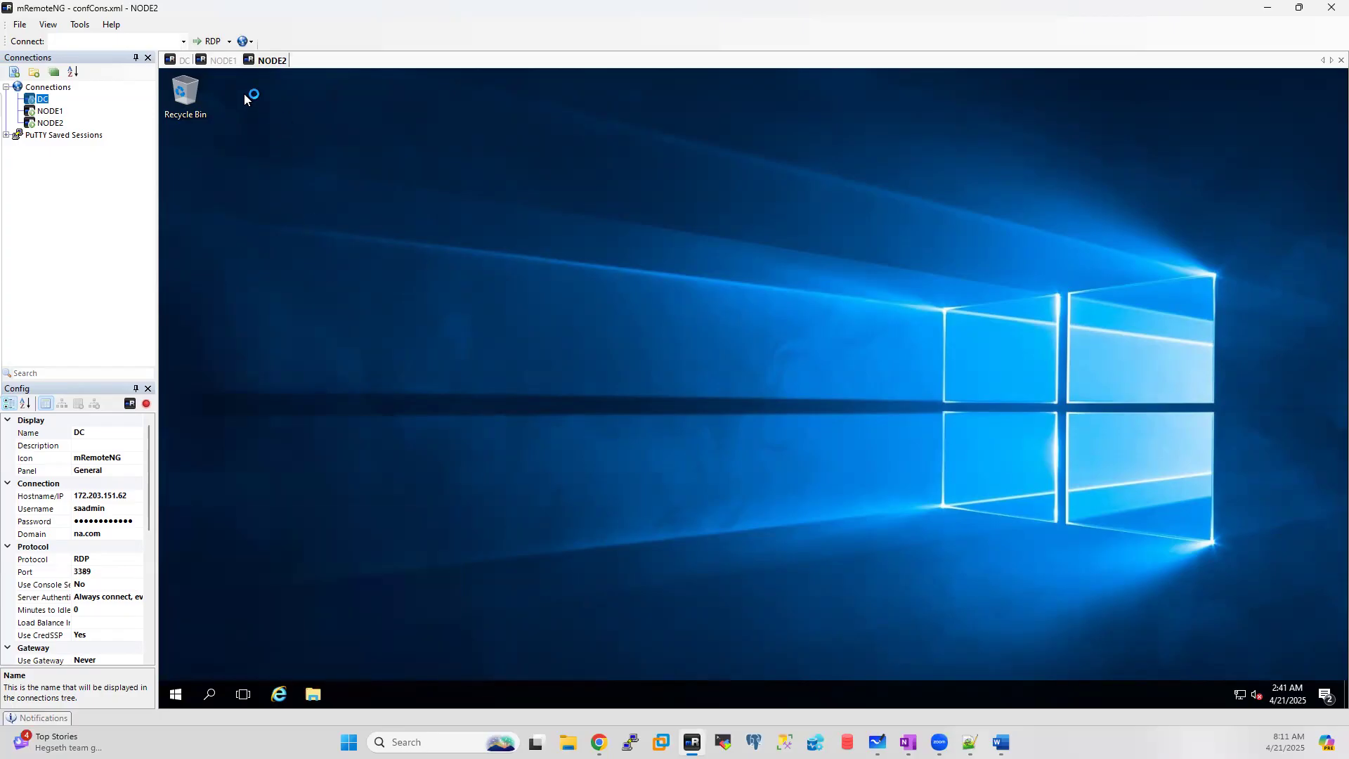
click(218, 61)
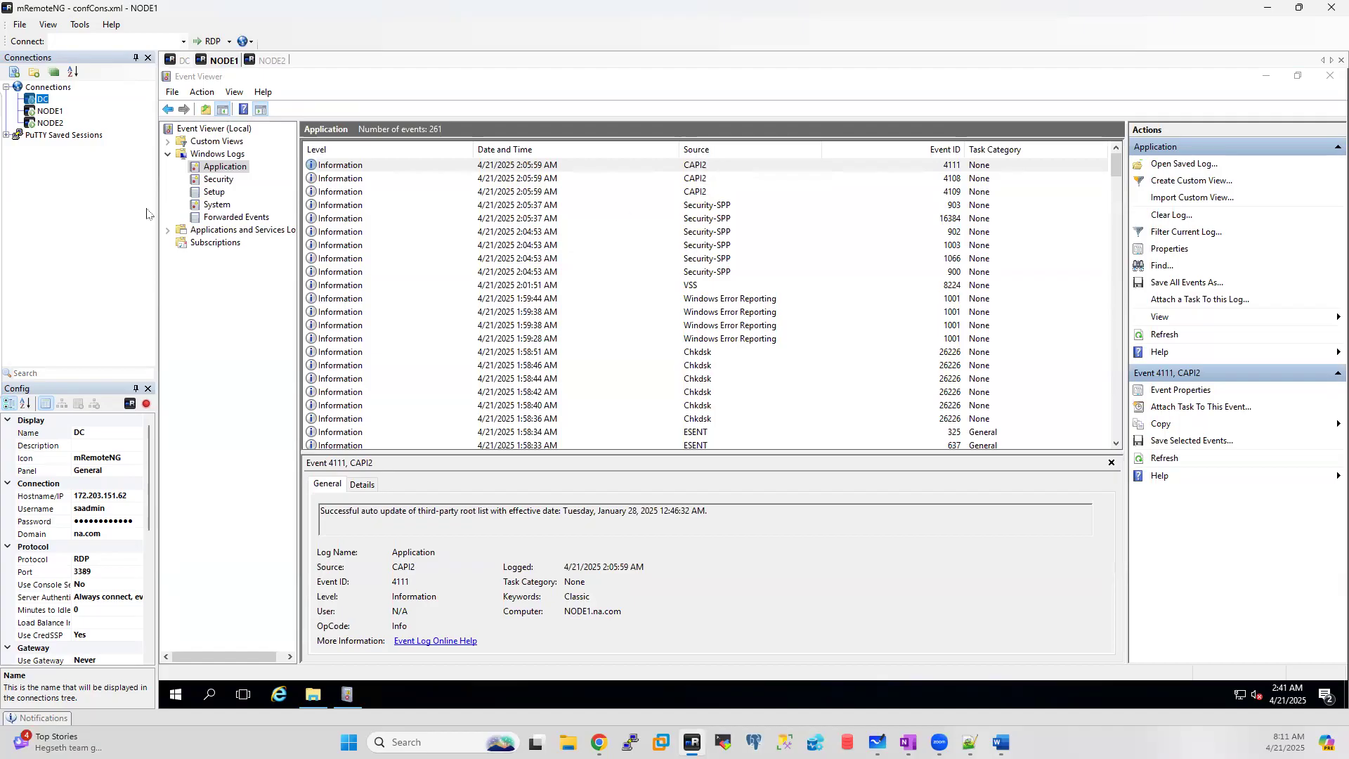
Step: Filter NODE1's Application log to Critical, Warning and Error events, leaving 14
click(1187, 232)
click(660, 259)
click(720, 260)
click(655, 280)
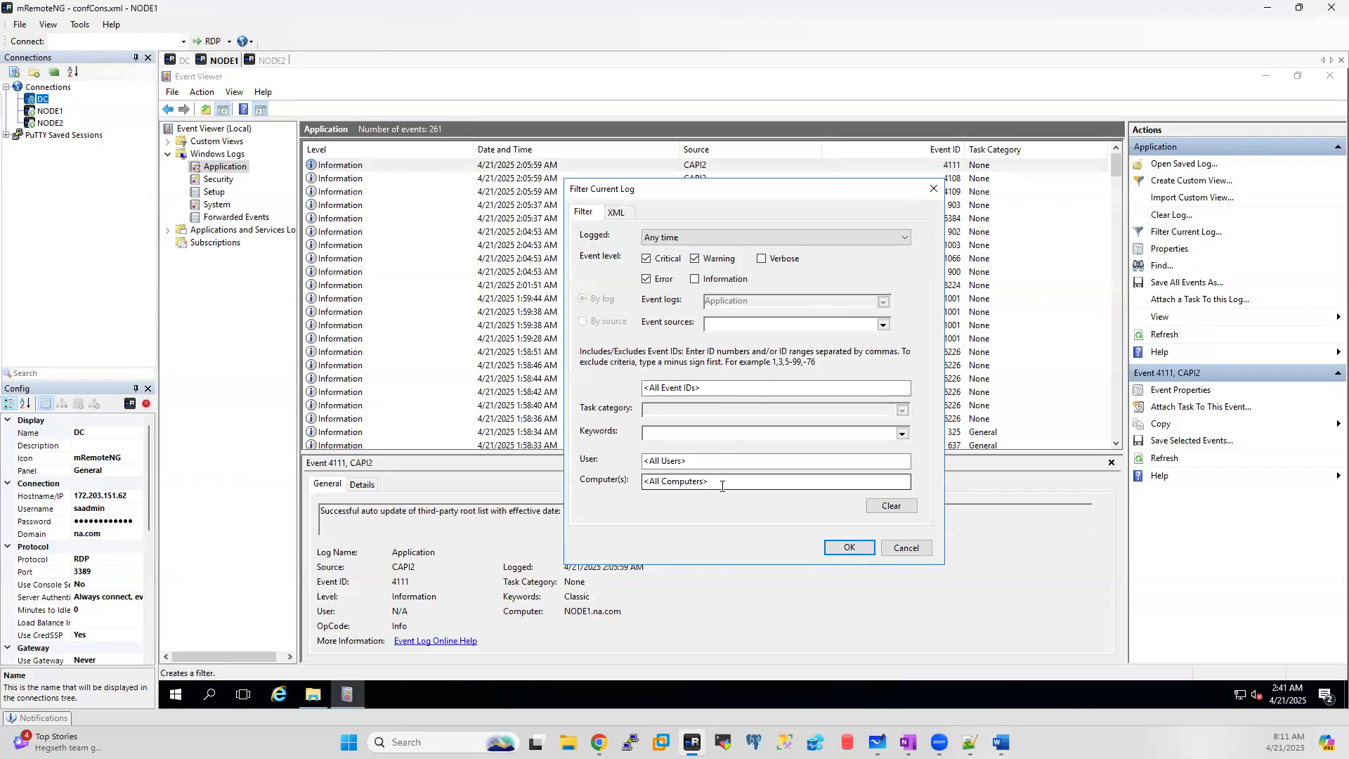
click(848, 549)
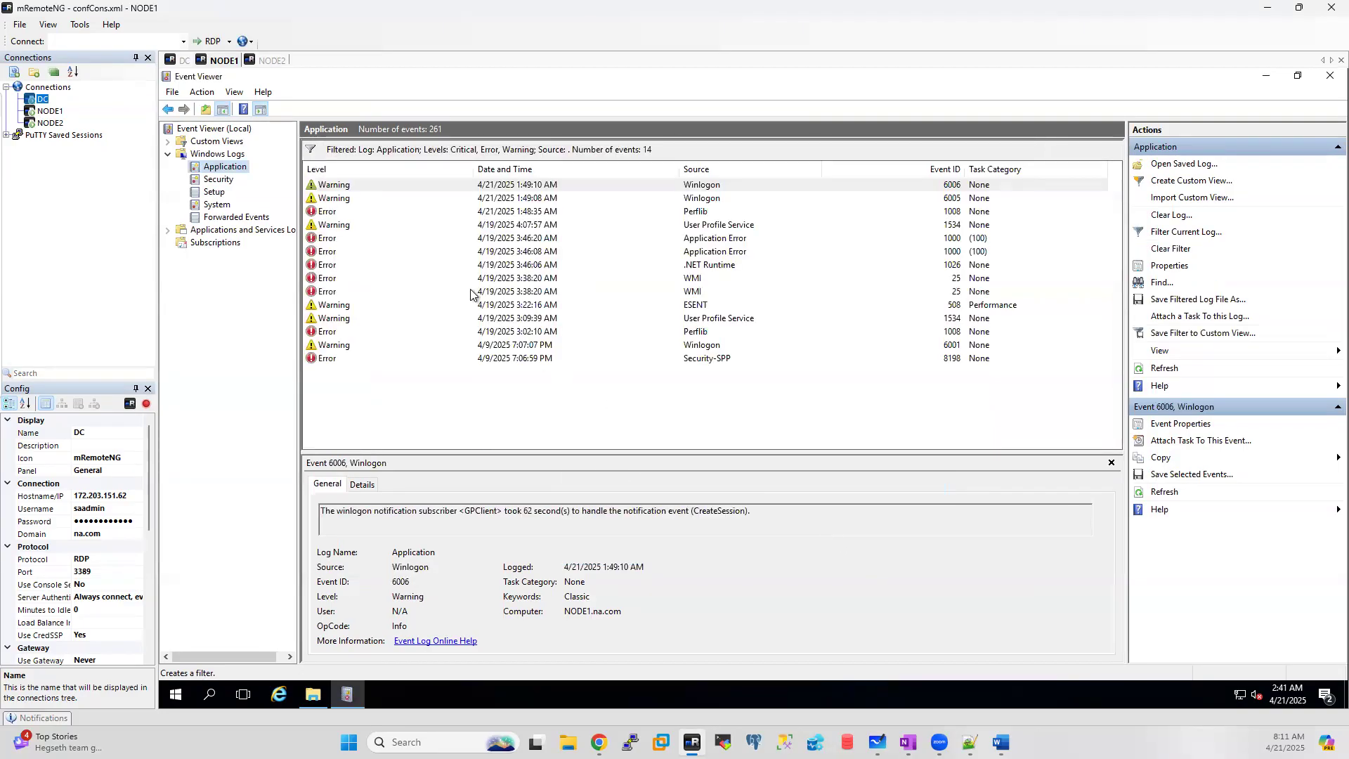
click(700, 200)
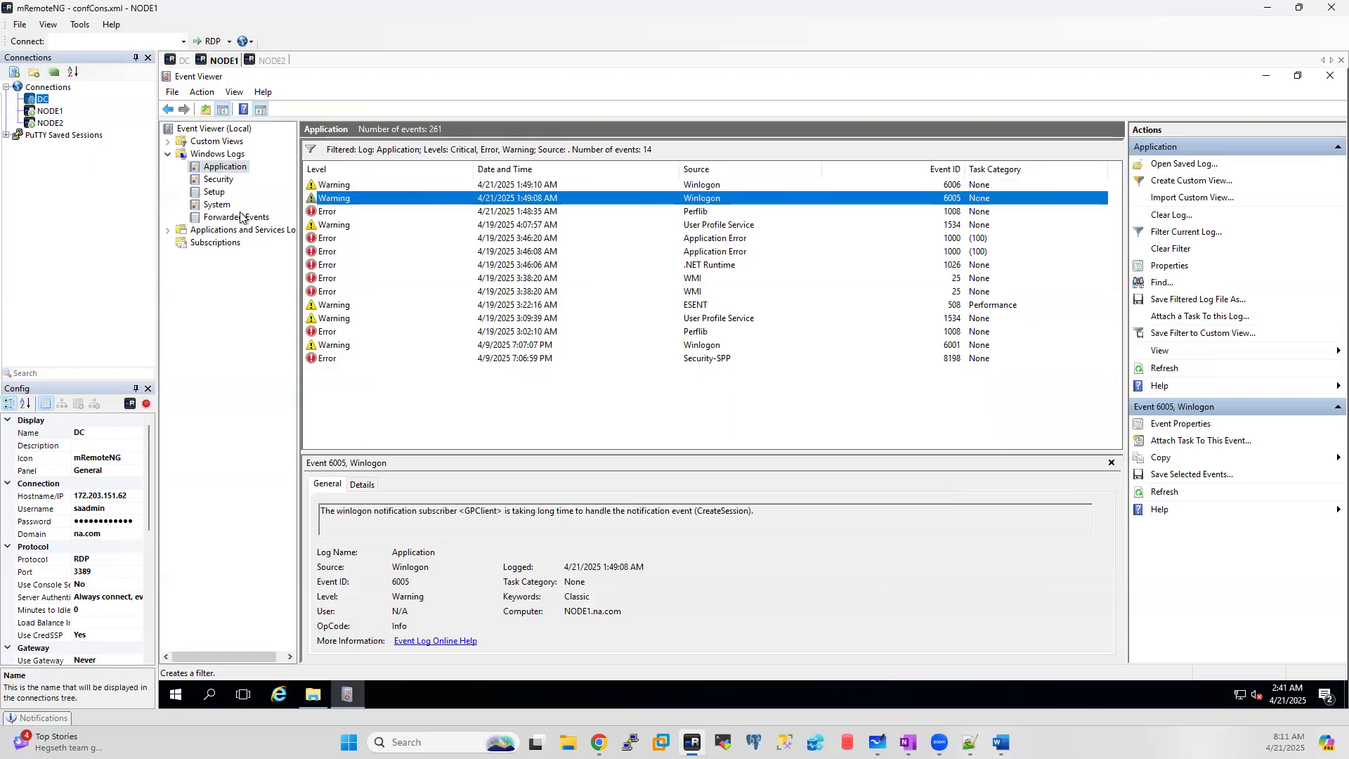
Step: Review the System log's Ntfs errors and copy the Volume T error description
click(219, 204)
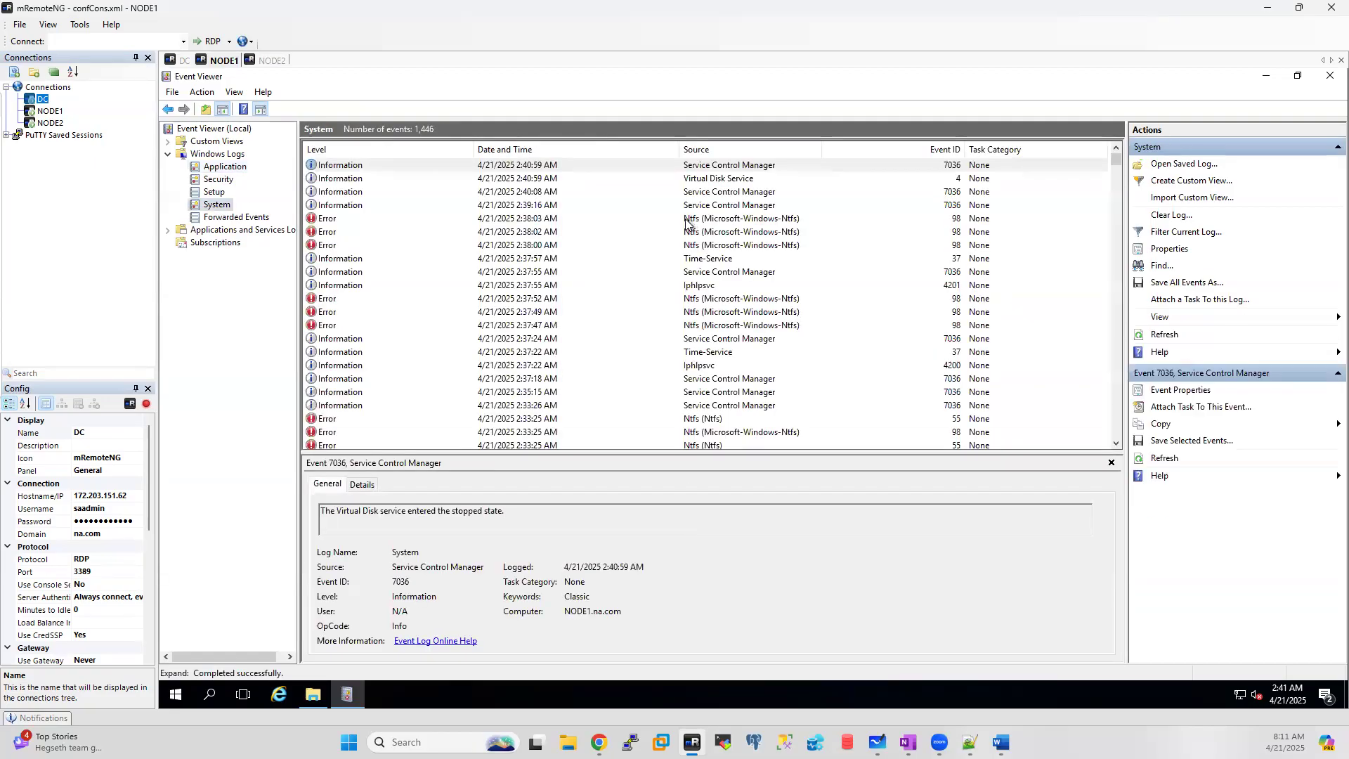
click(733, 221)
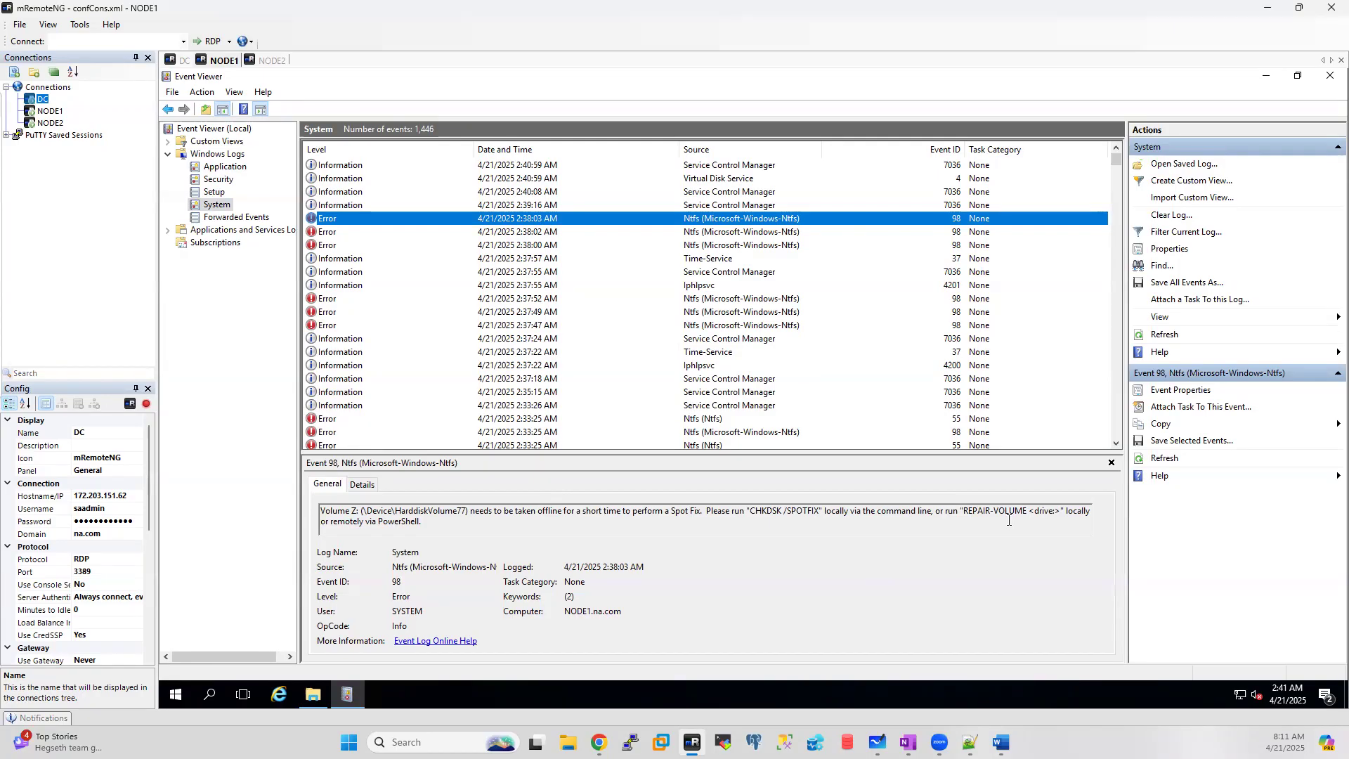
click(705, 232)
click(707, 246)
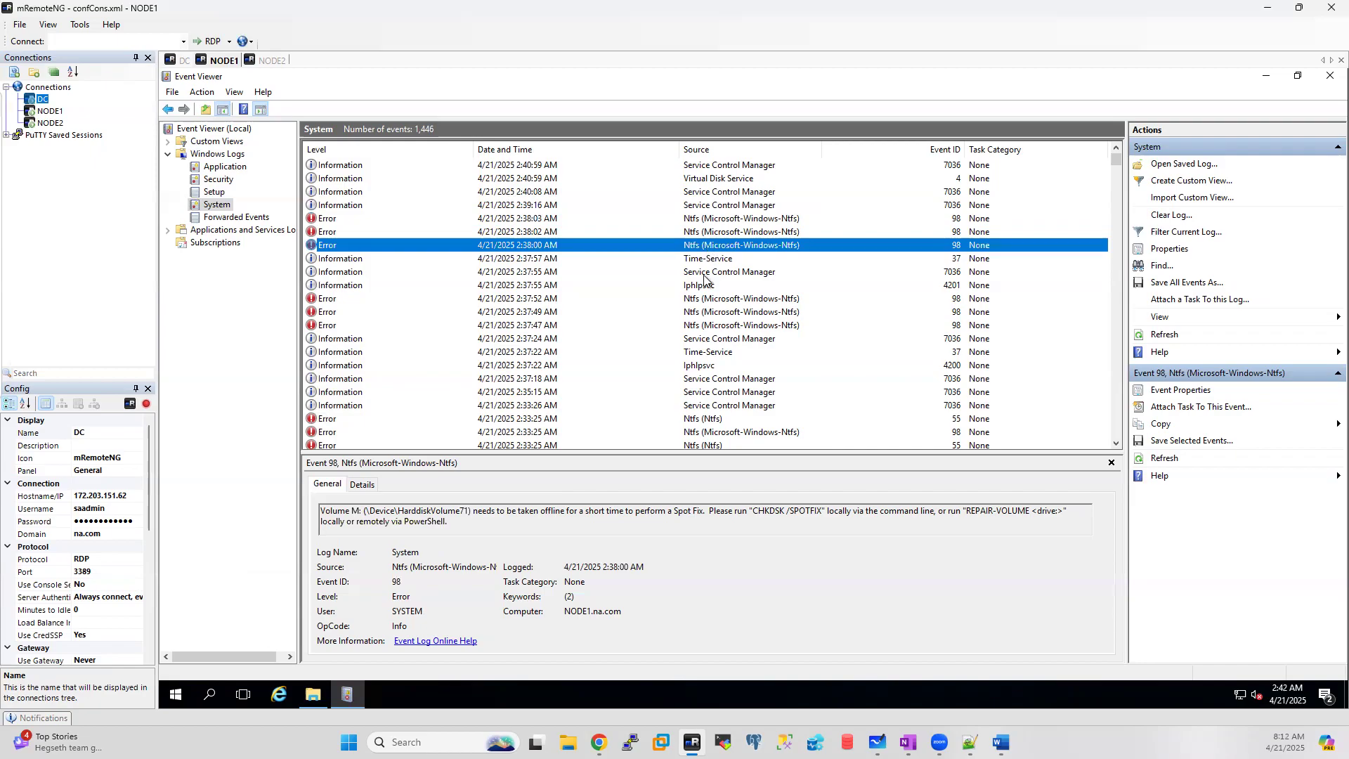
click(709, 301)
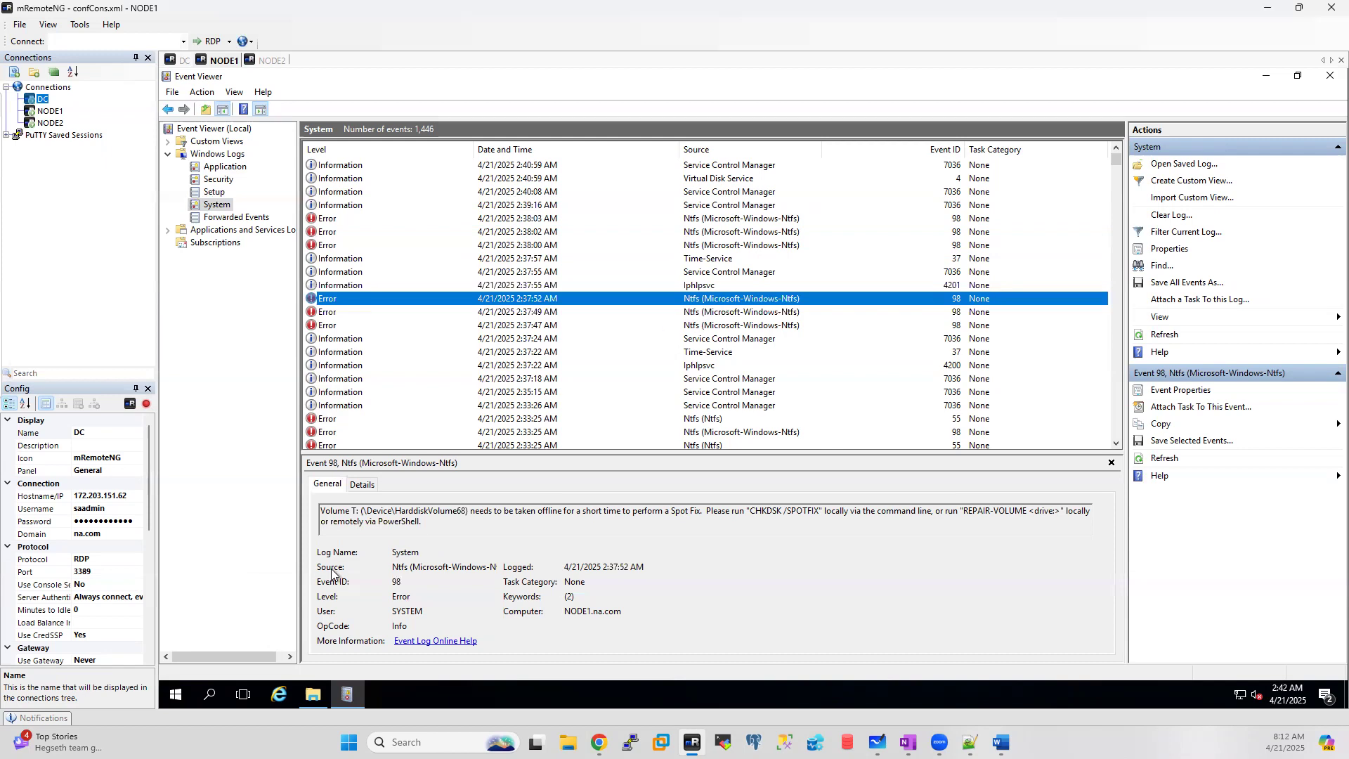
drag(448, 522, 319, 502)
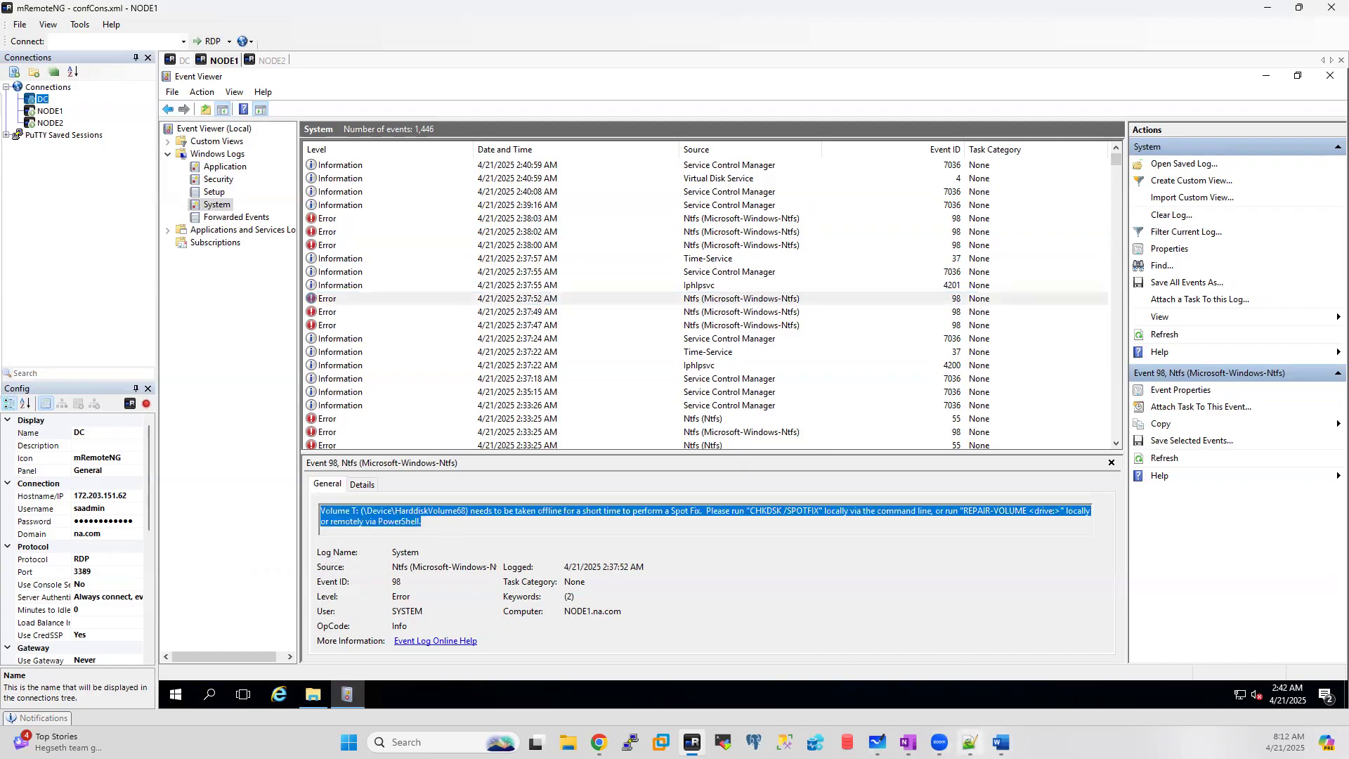
click(970, 743)
scroll(399, 362, down, 3)
scroll(399, 361, down, 2)
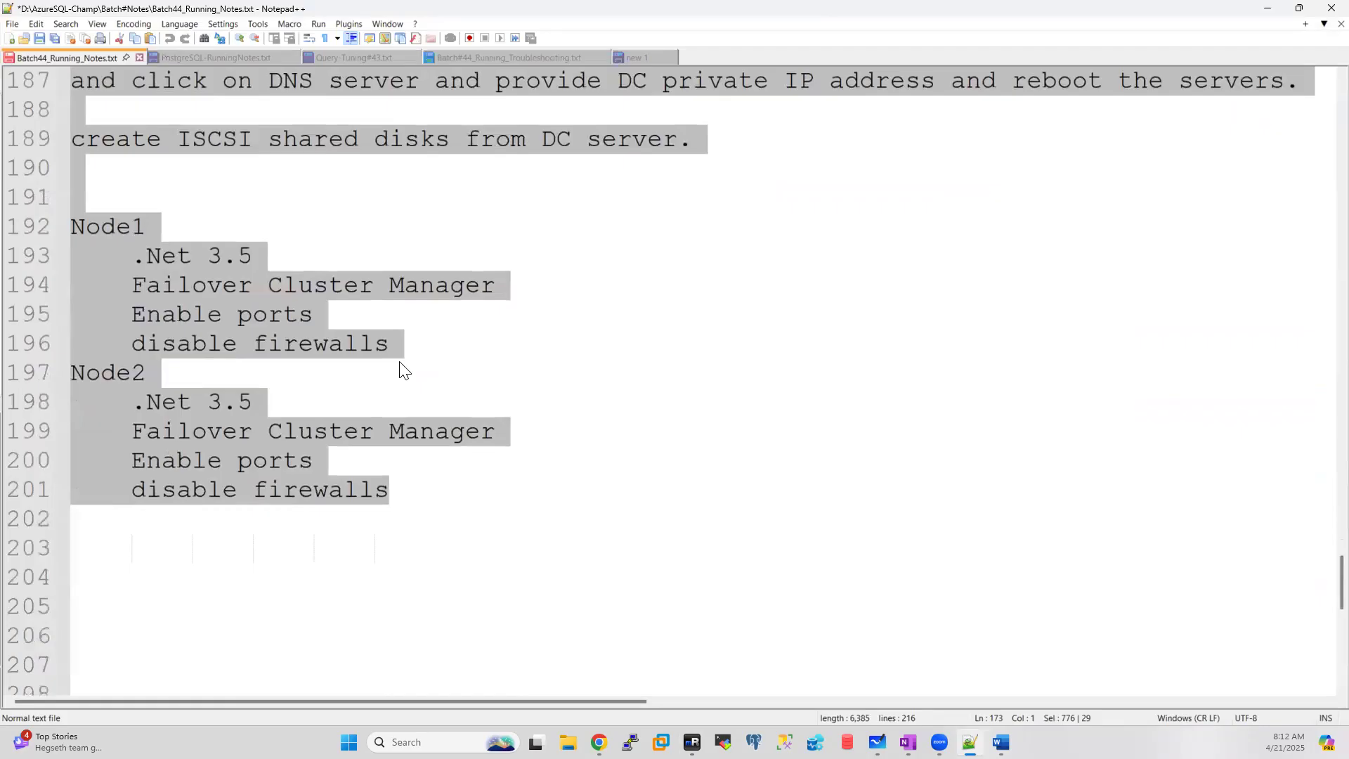
Step: Add an 'Error:' heading below the Node2 checklist and paste the Volume T error
click(441, 482)
key(Return)
key(Return)
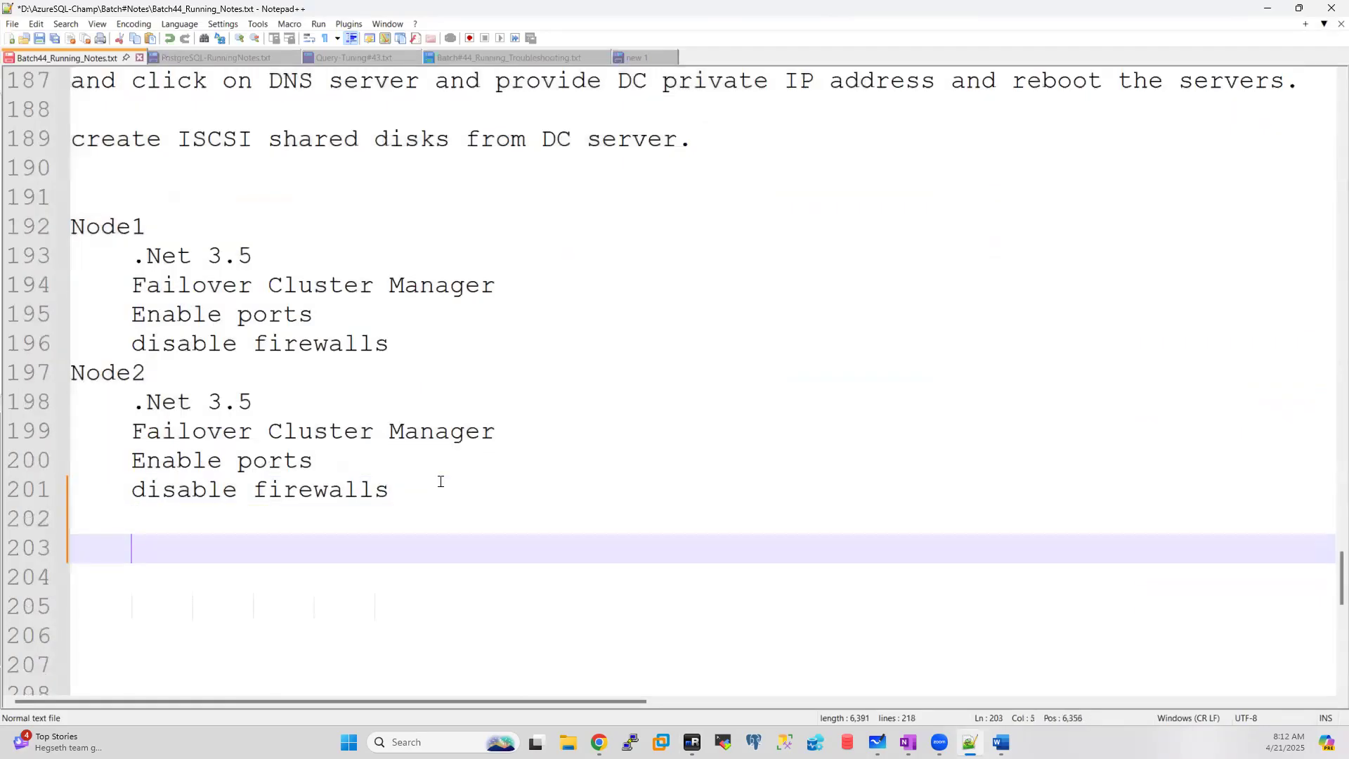
text(Eroor)
key(BackSpace)
key(BackSpace)
key(BackSpace)
text(r)
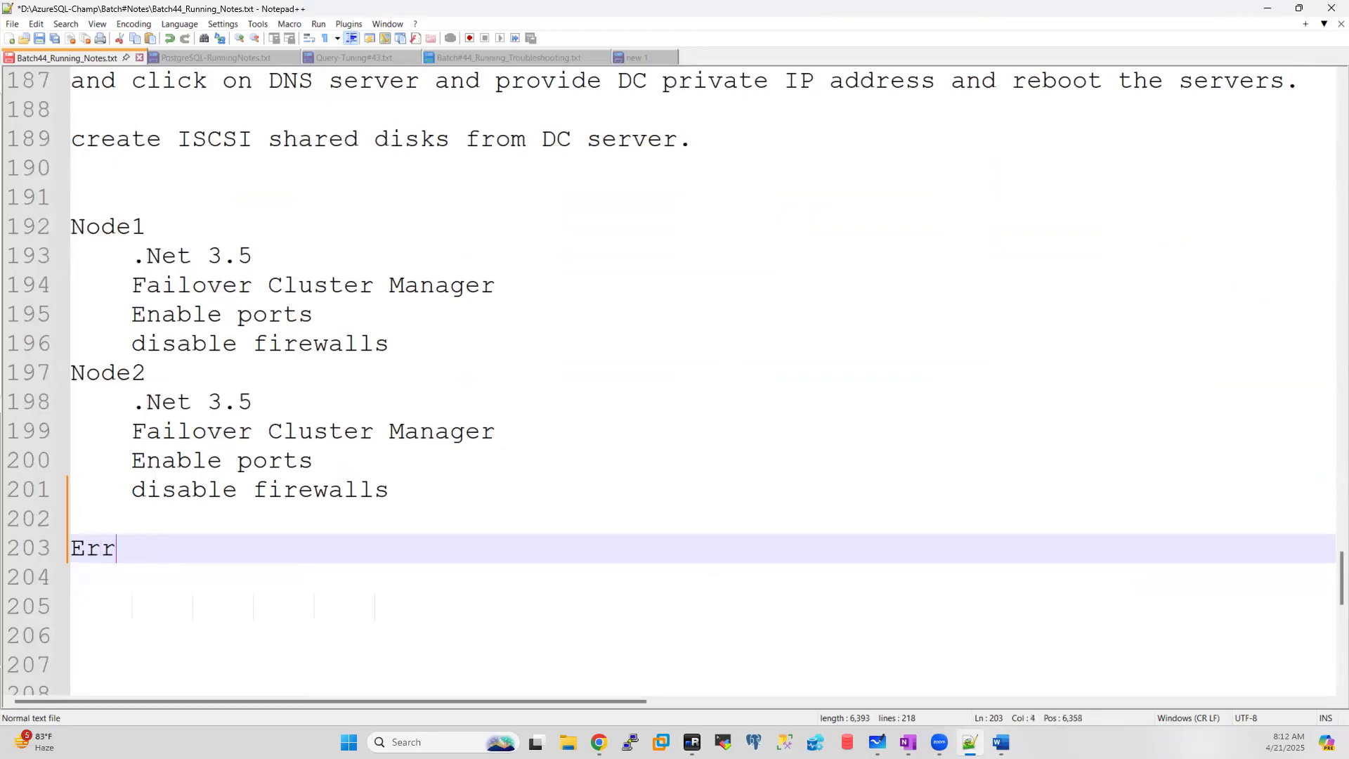
text(or:)
key(Return)
key(ctrl+v)
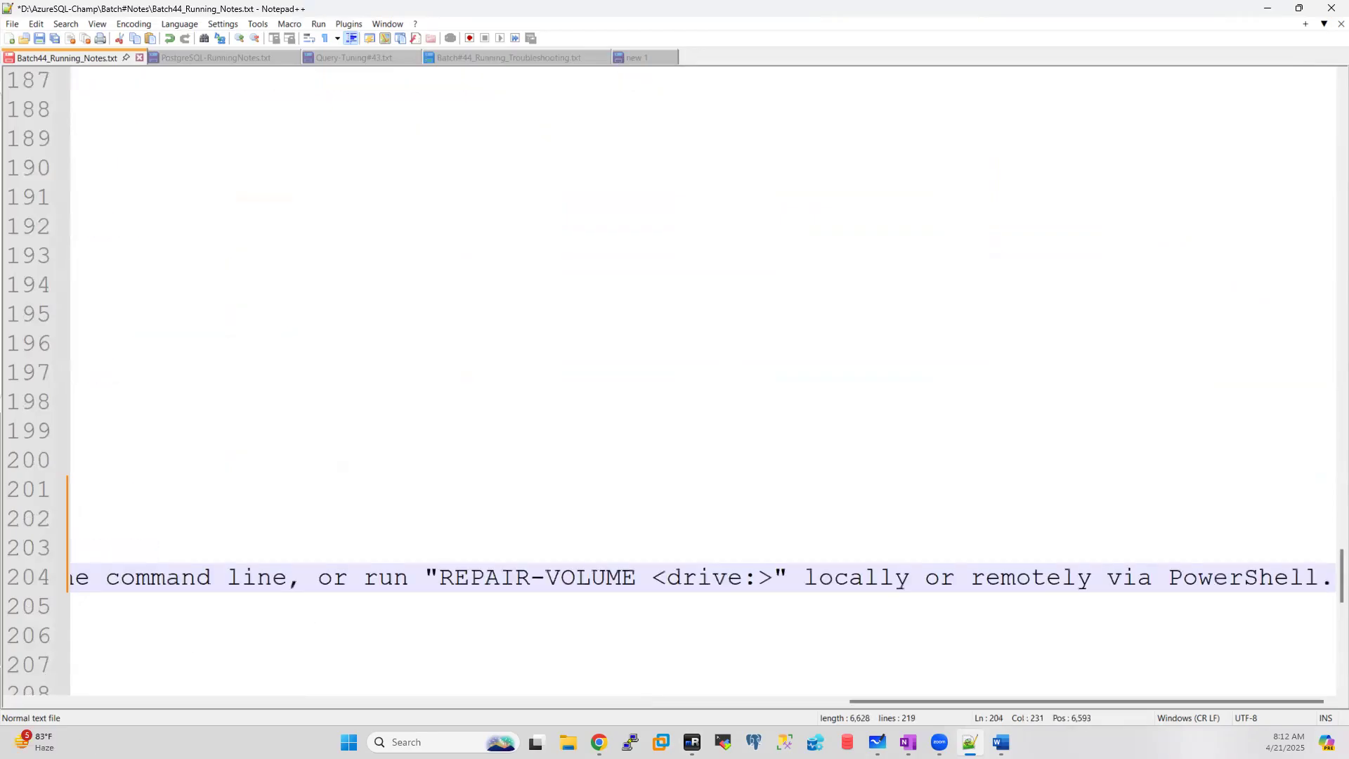
drag(904, 708, 32, 681)
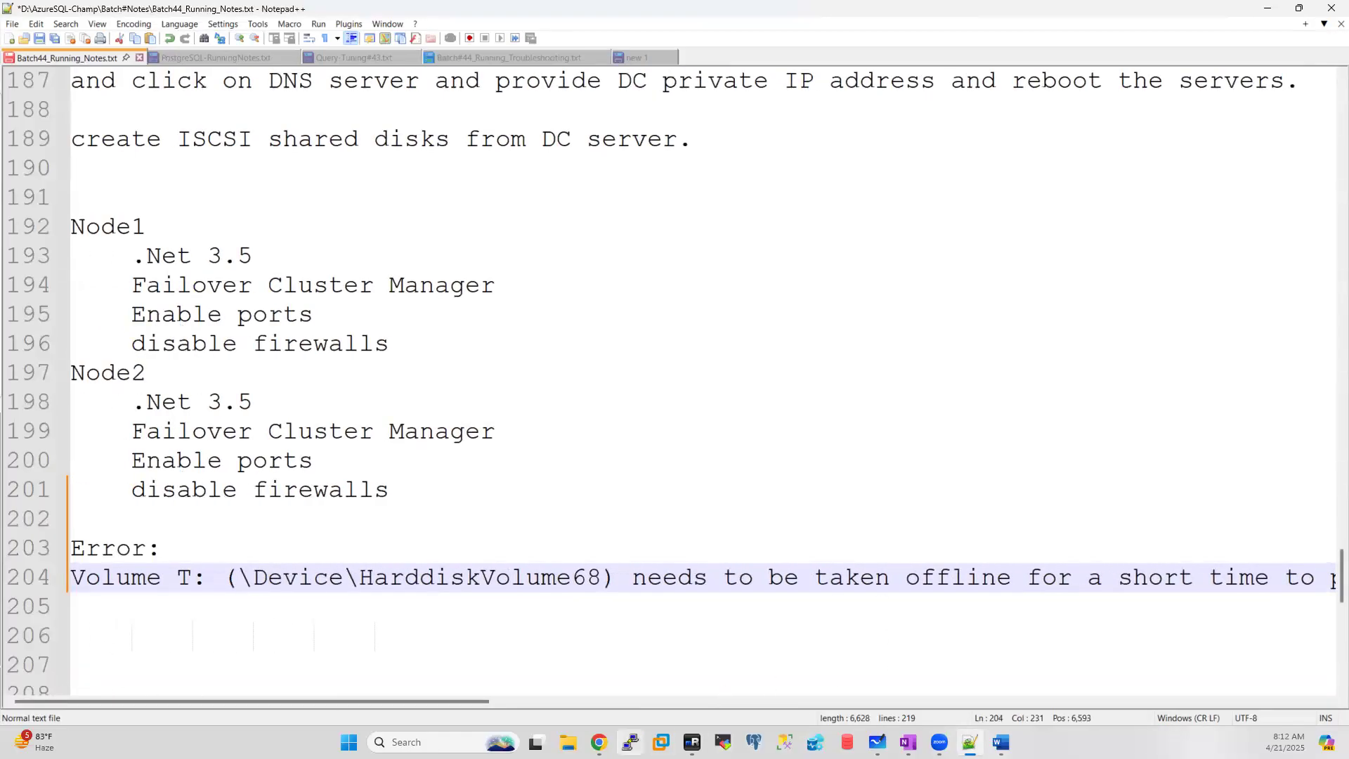
Step: Copy the Test Disk 4 failure message from the report and paste it on line 205
click(692, 742)
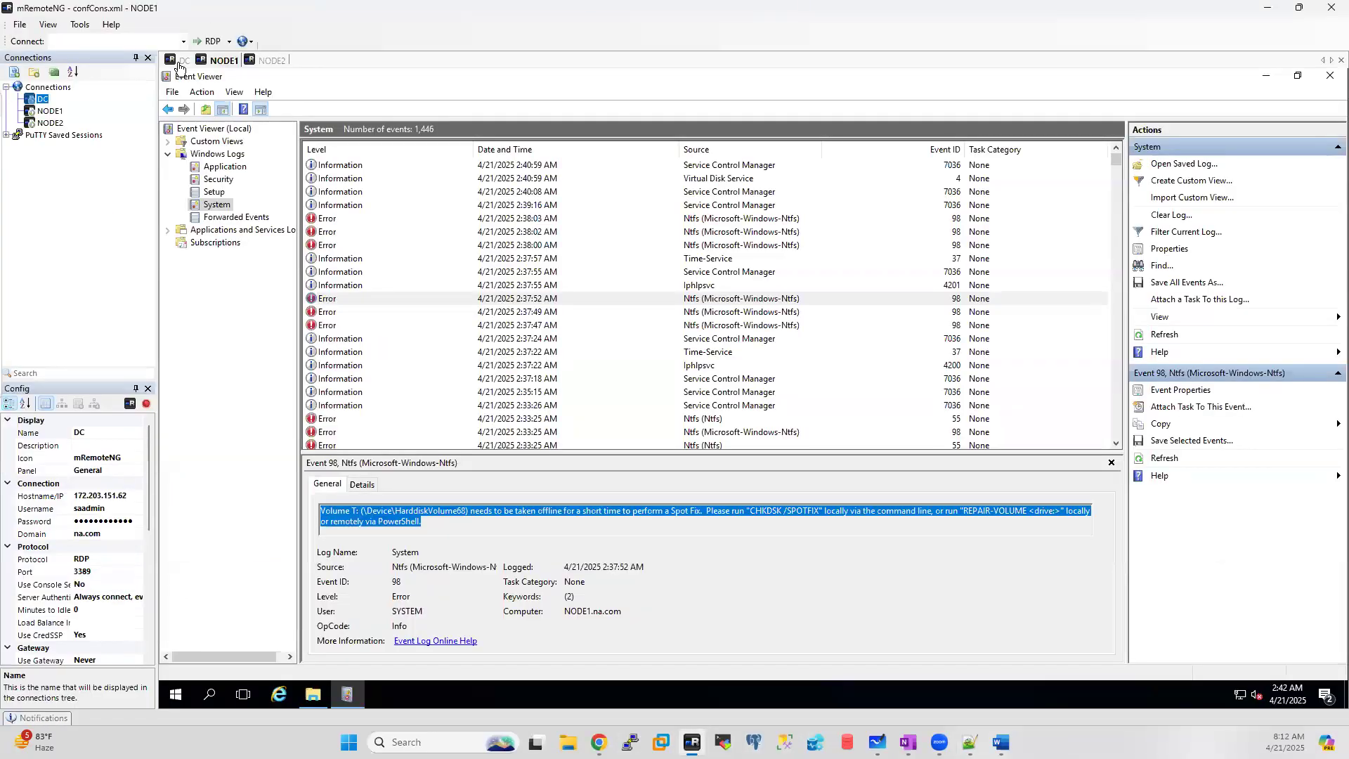
drag(928, 355, 181, 353)
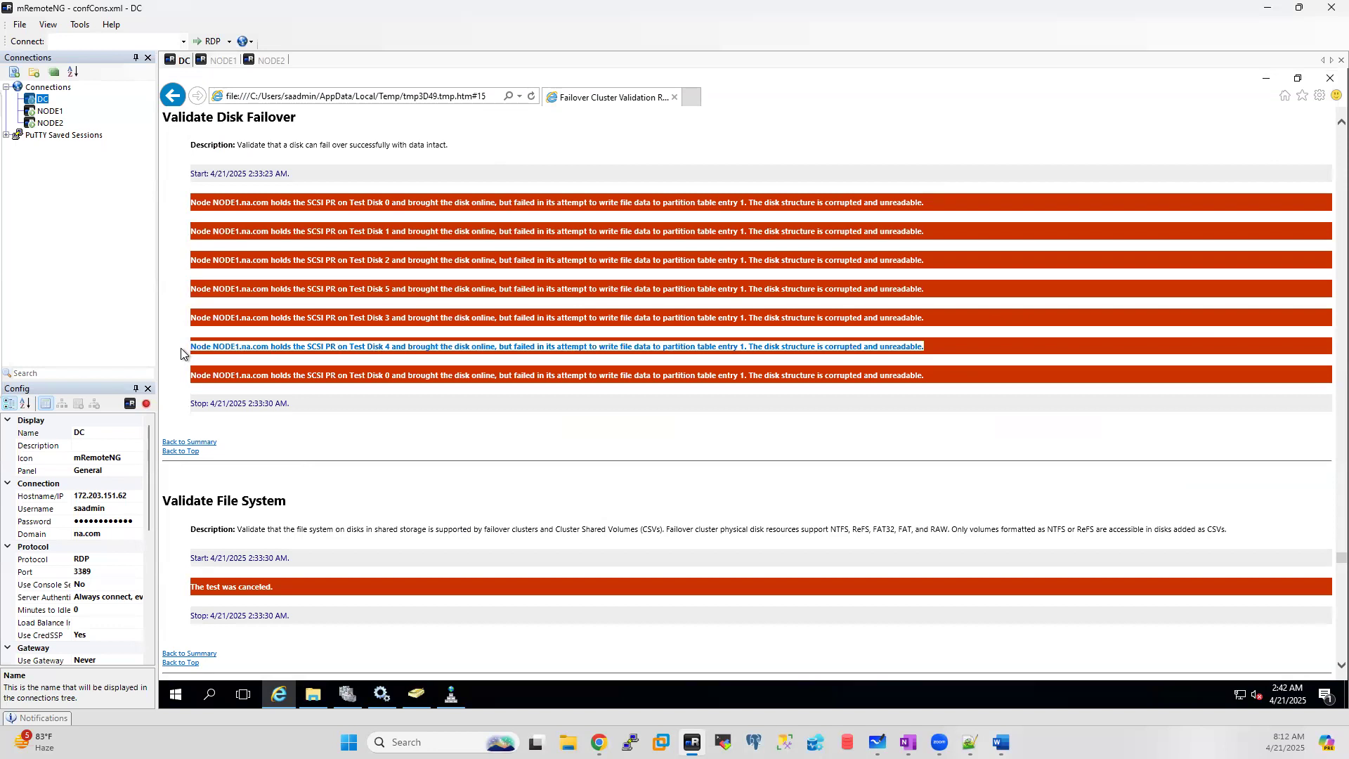
click(970, 742)
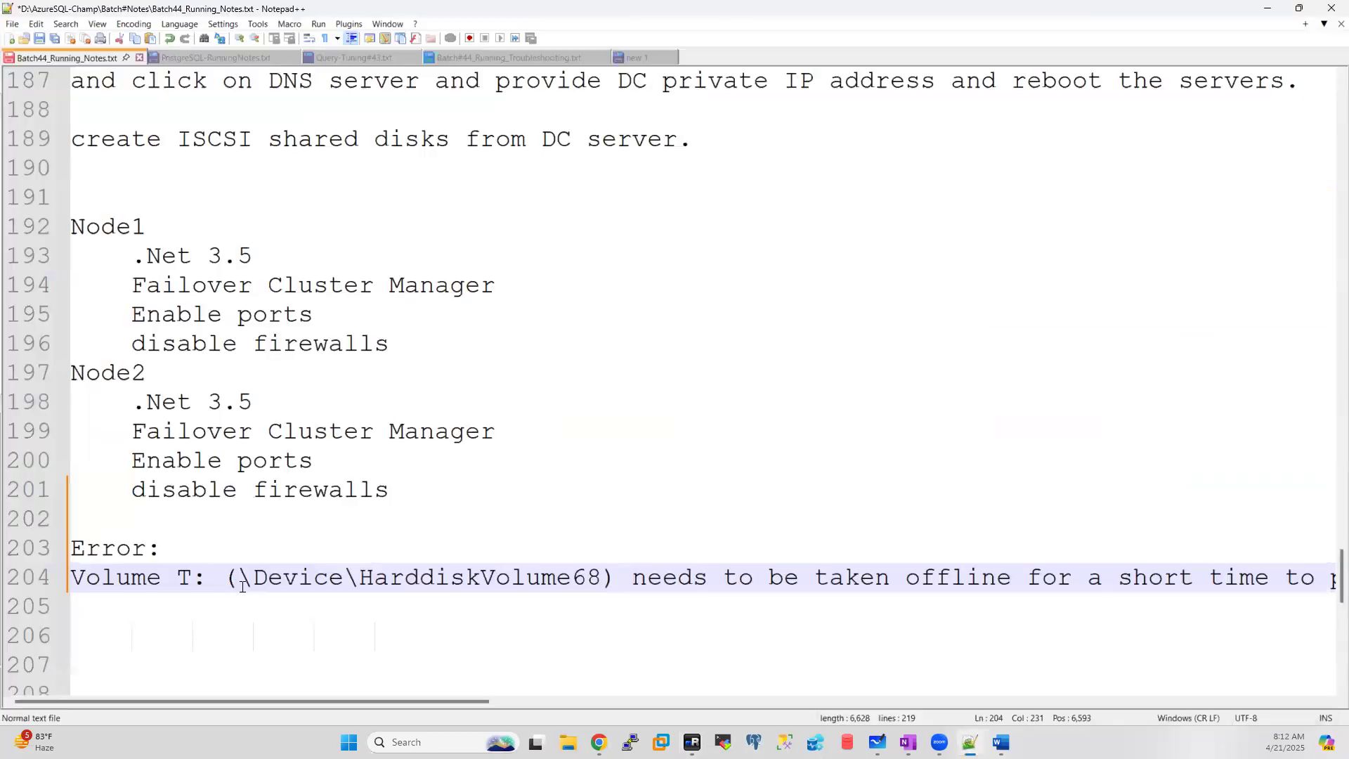
click(121, 616)
key(ctrl+v)
drag(697, 704, 3, 667)
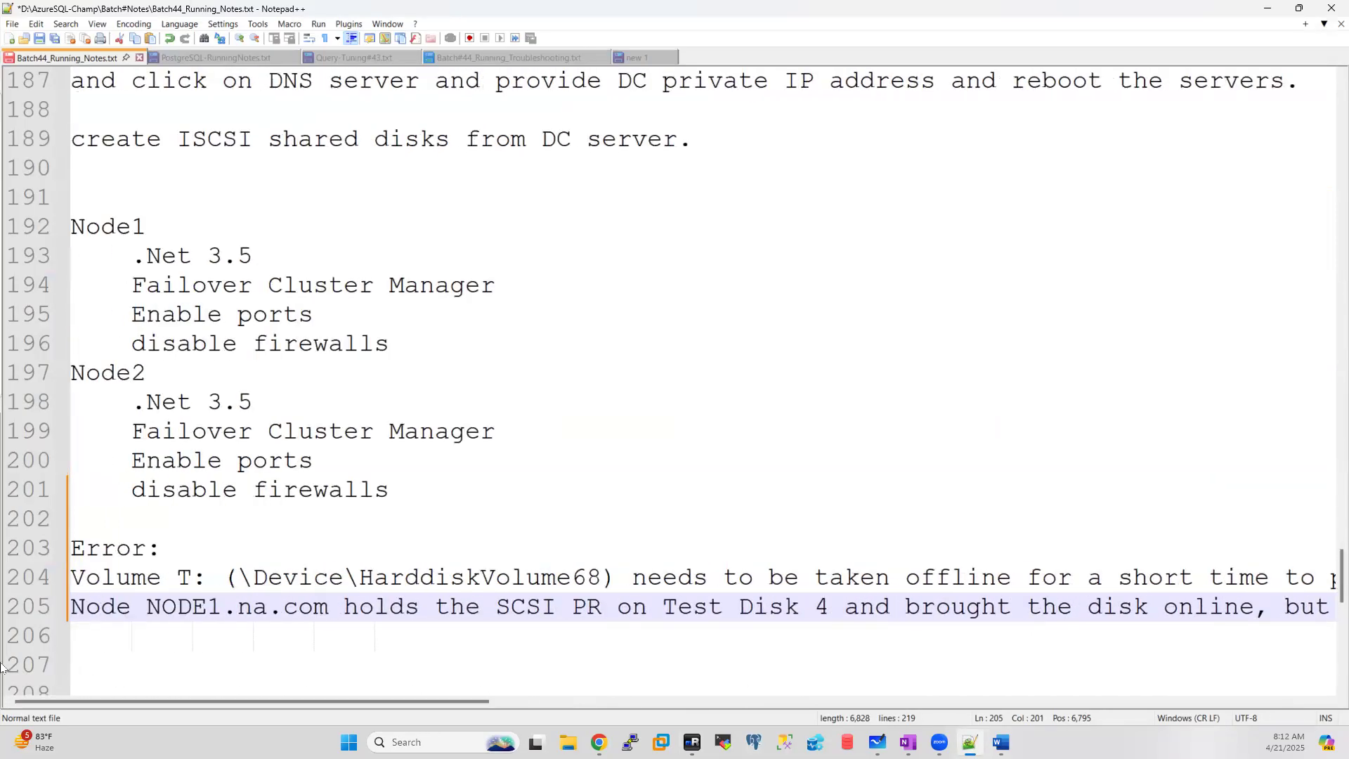
Step: Wrap both error messages onto shorter lines, with a blank line between them
click(1284, 577)
key(Return)
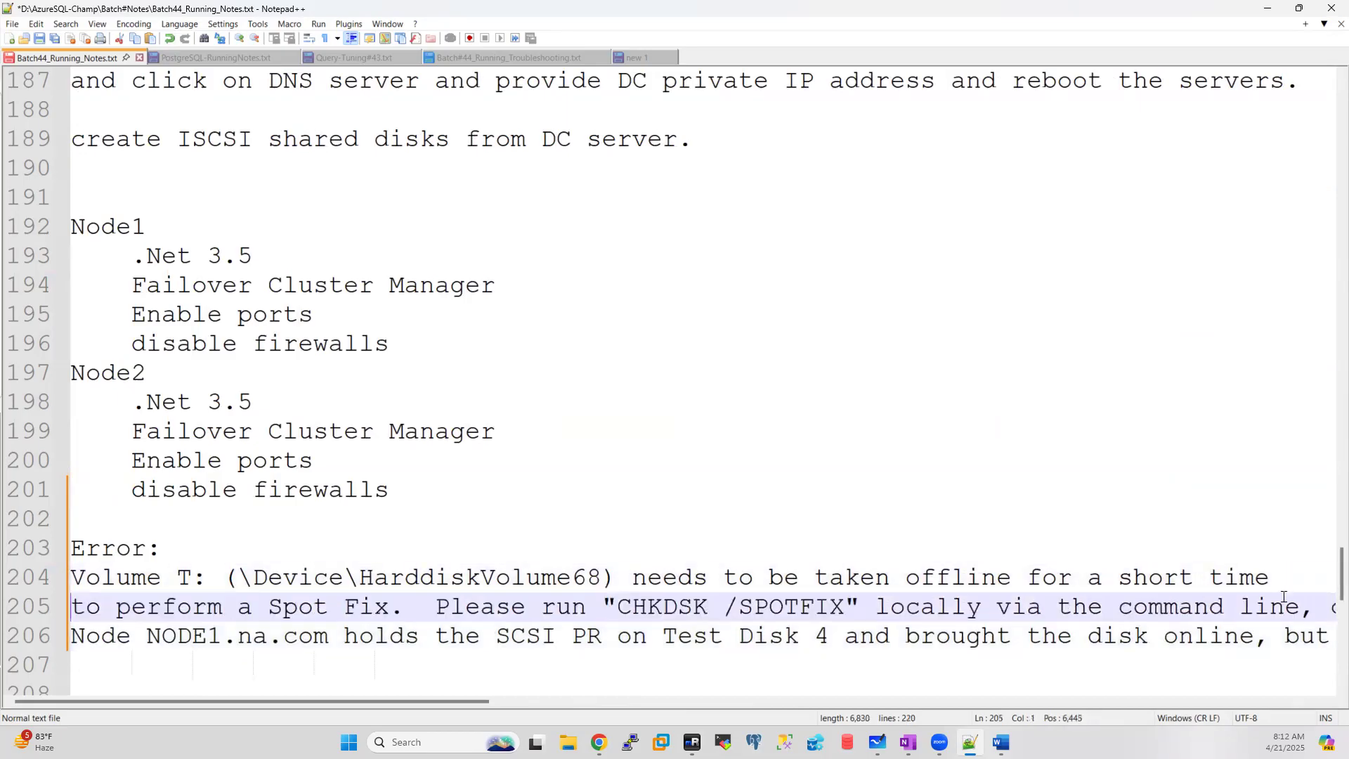
click(1277, 638)
key(Return)
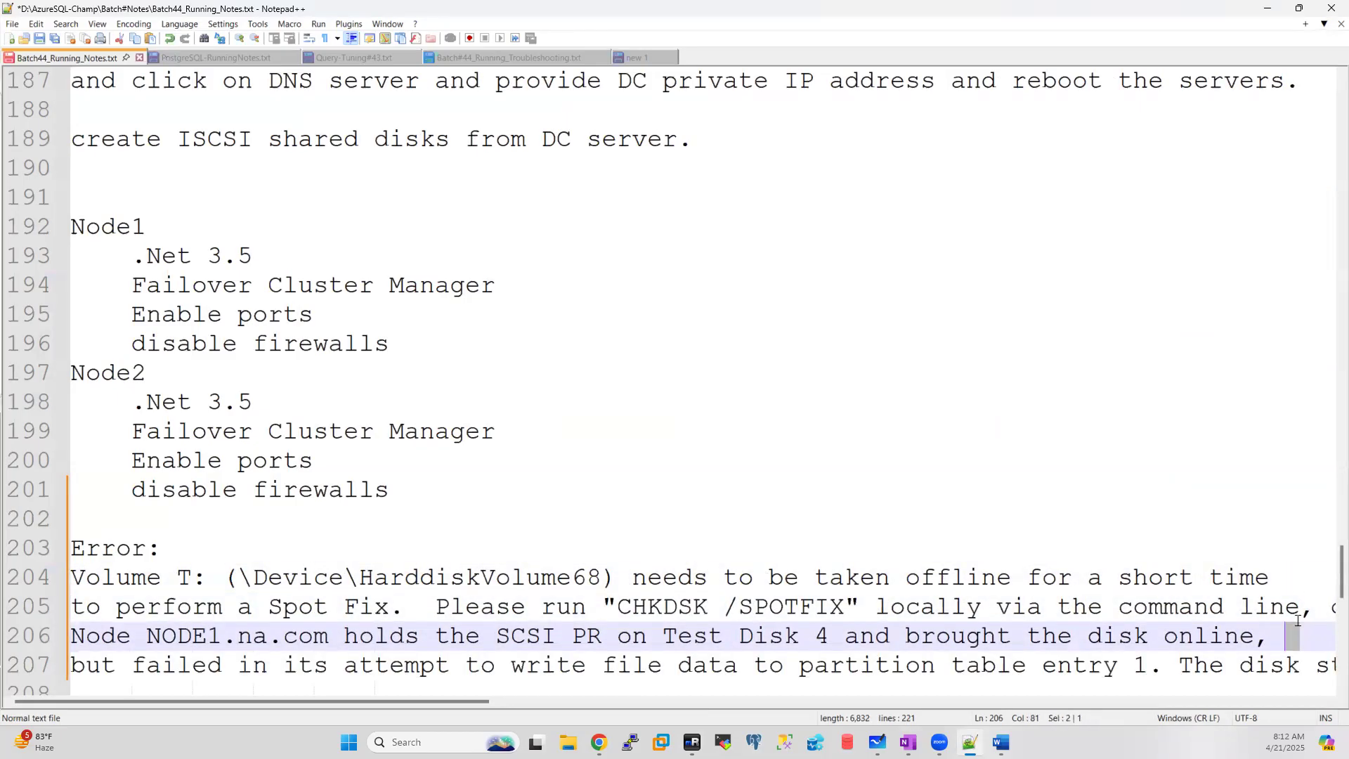
click(1320, 611)
key(Return)
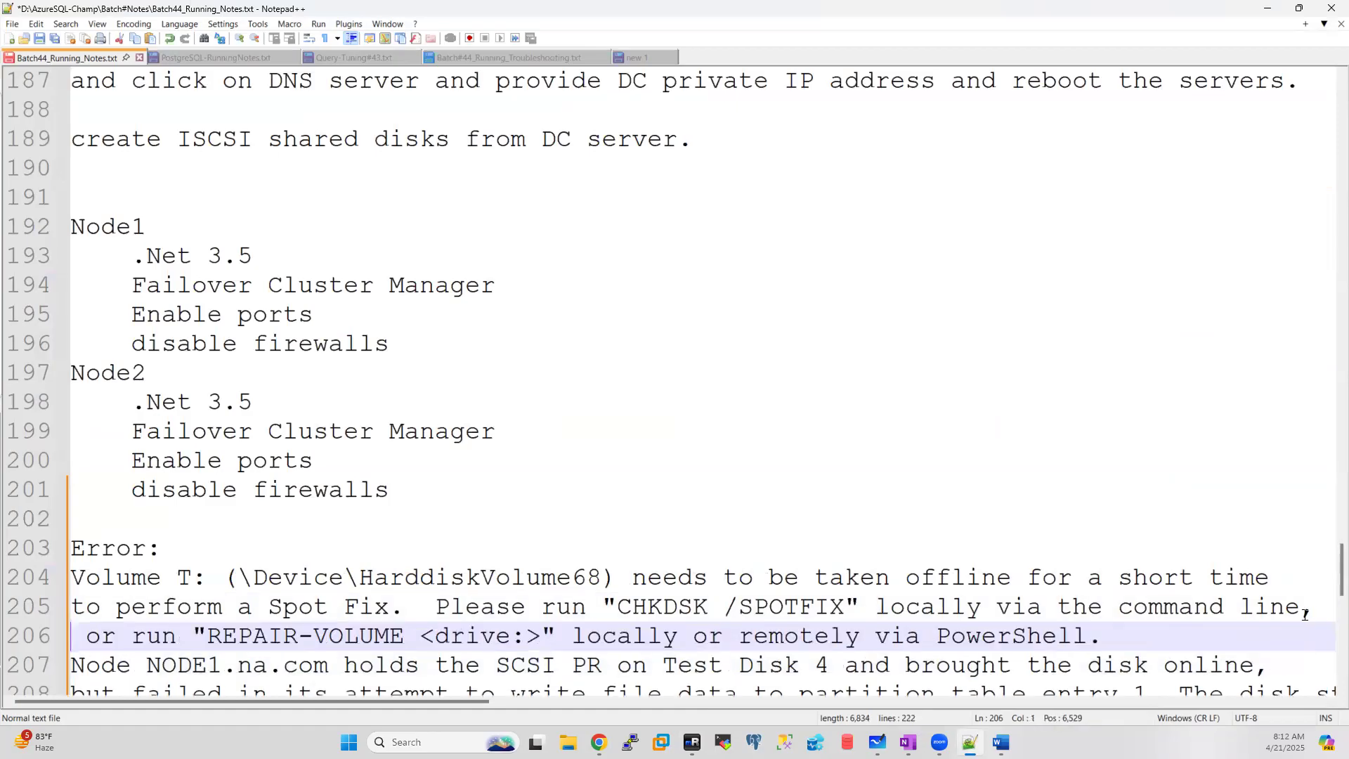
click(1226, 638)
key(Return)
scroll(1132, 606, down, 4)
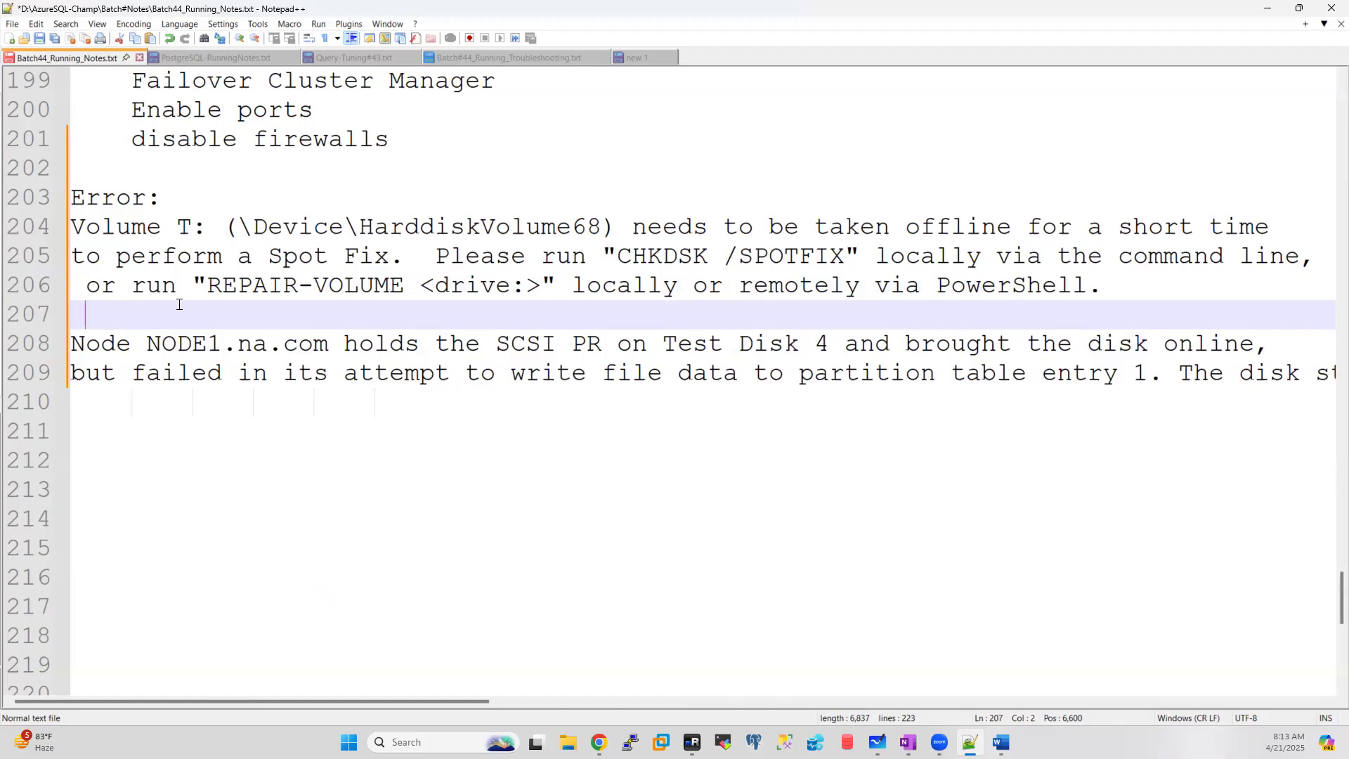
click(692, 742)
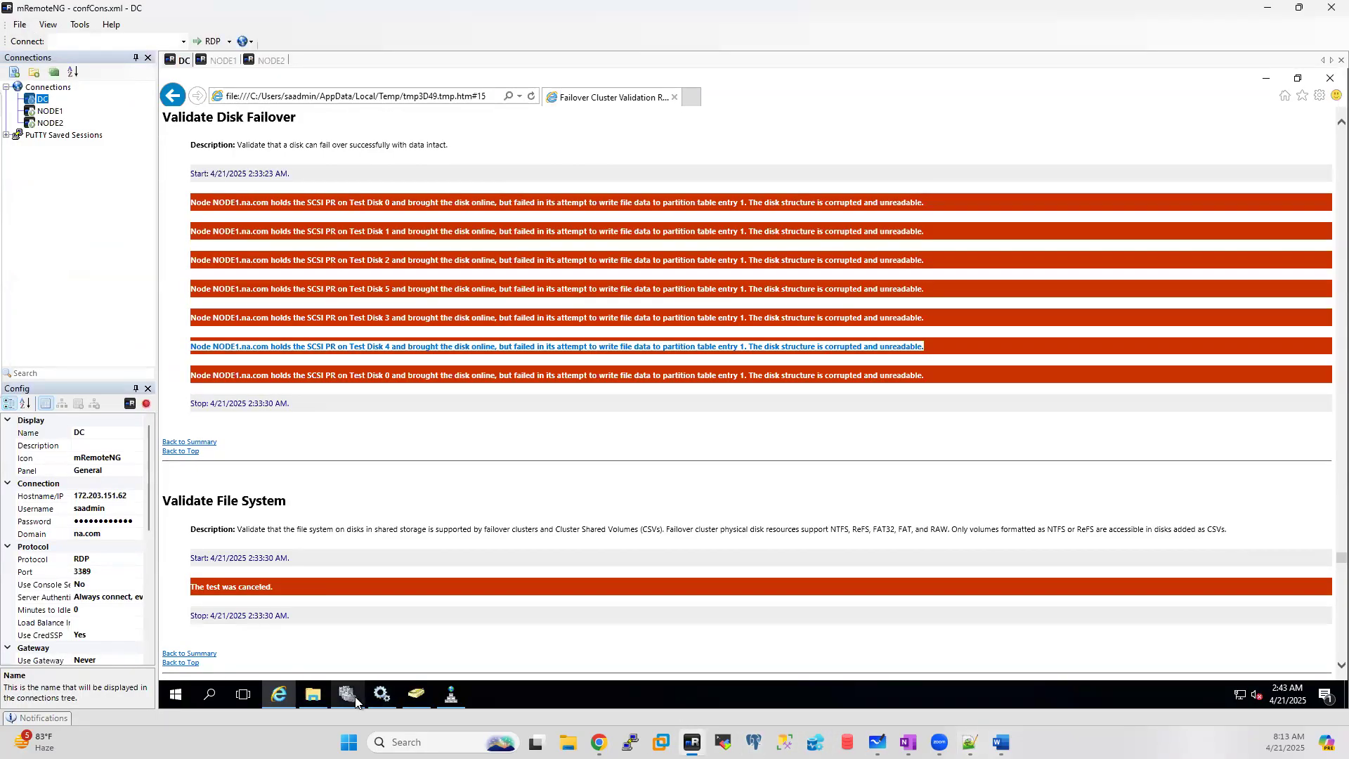
Step: On NODE1, quick-format the DATA (G:) drive as NTFS from This PC
mouse_move(352, 699)
click(222, 60)
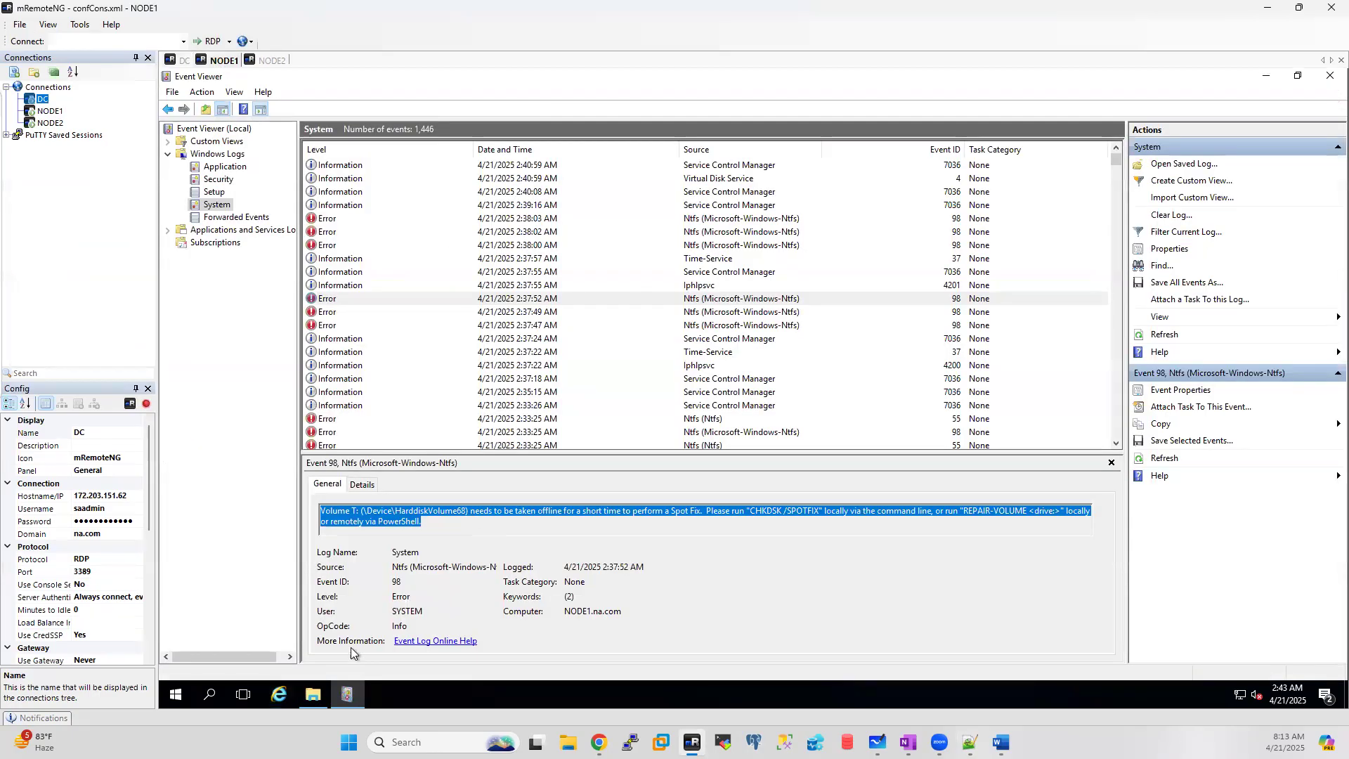
click(314, 698)
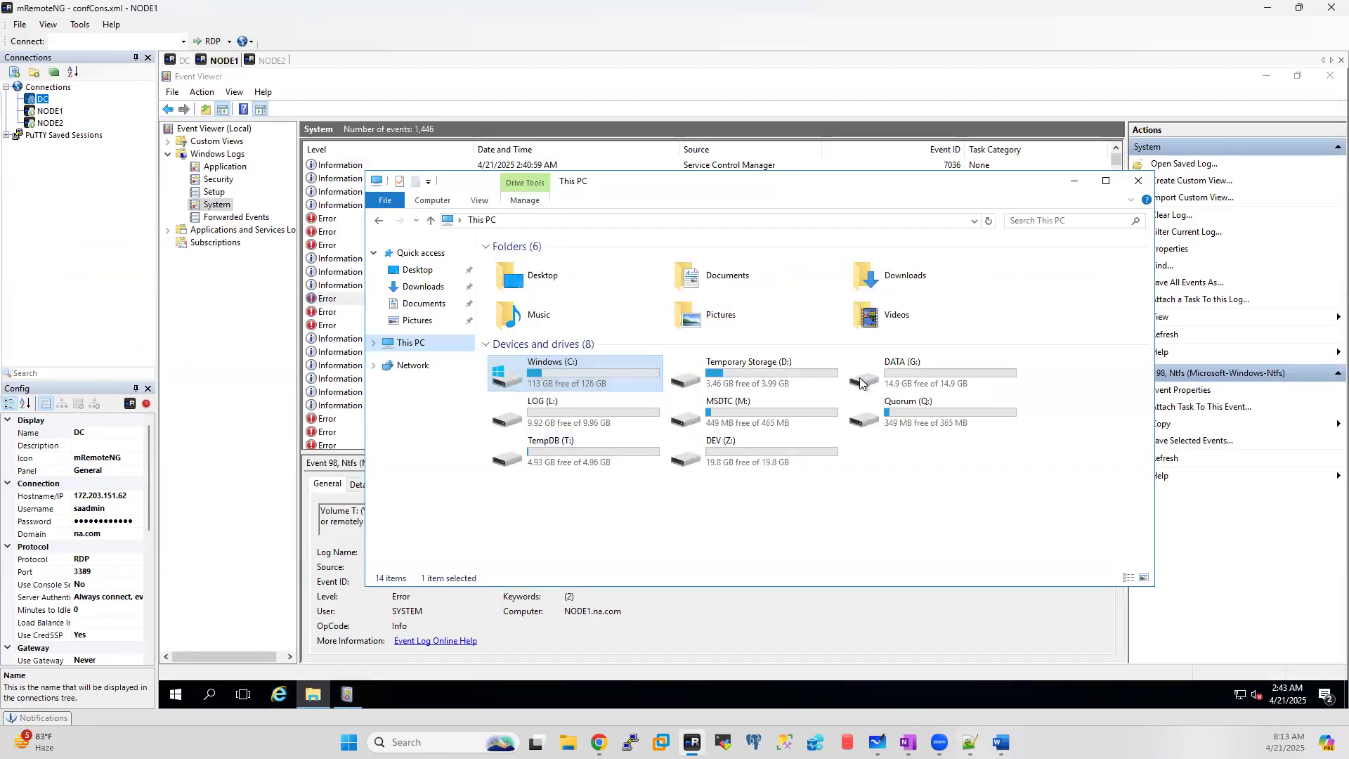
right_click(916, 378)
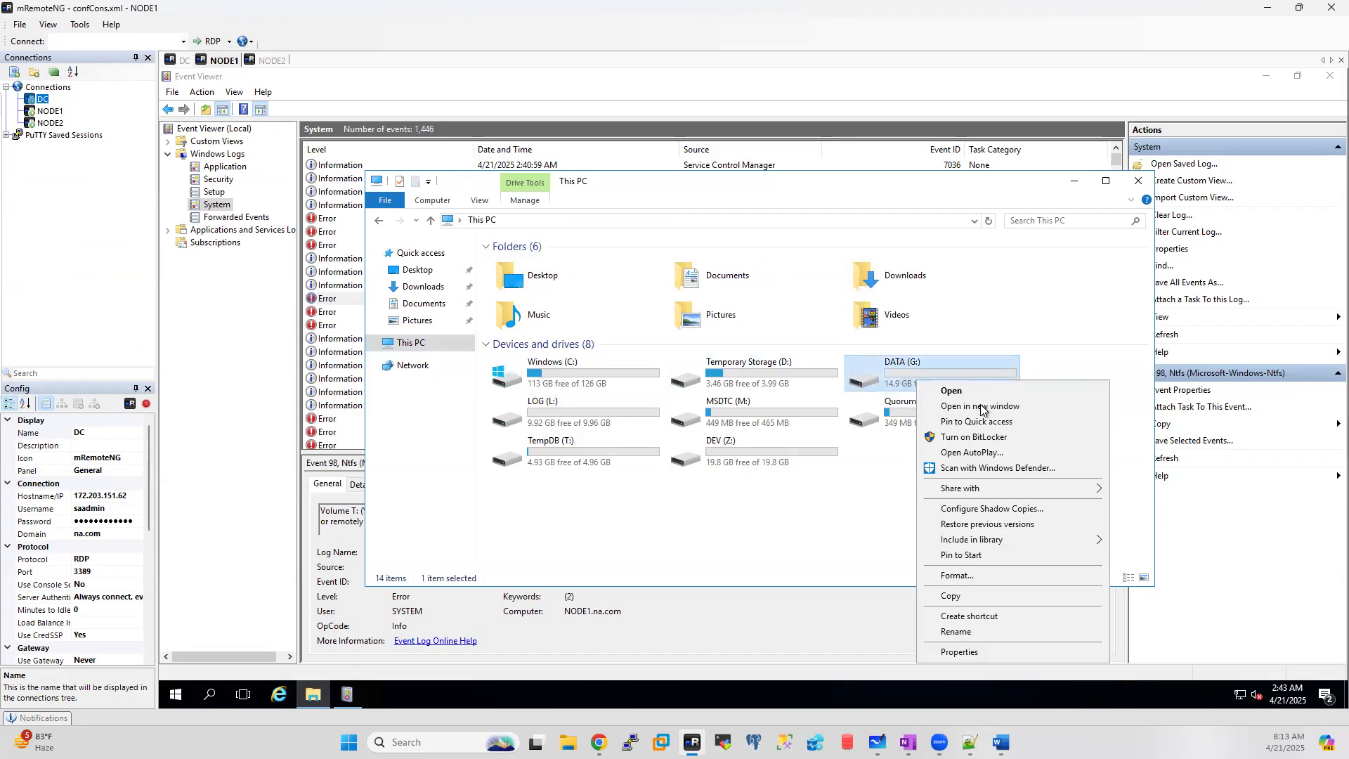
click(960, 575)
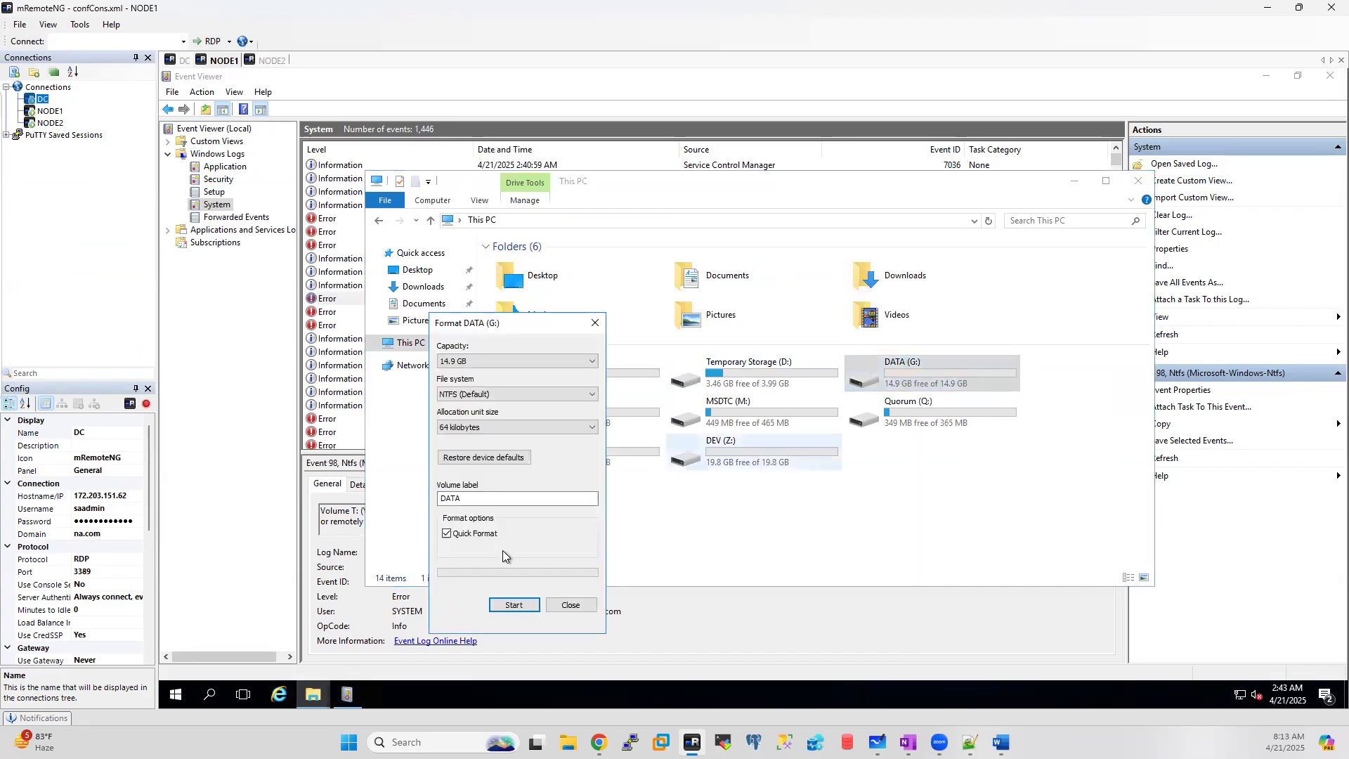
click(522, 612)
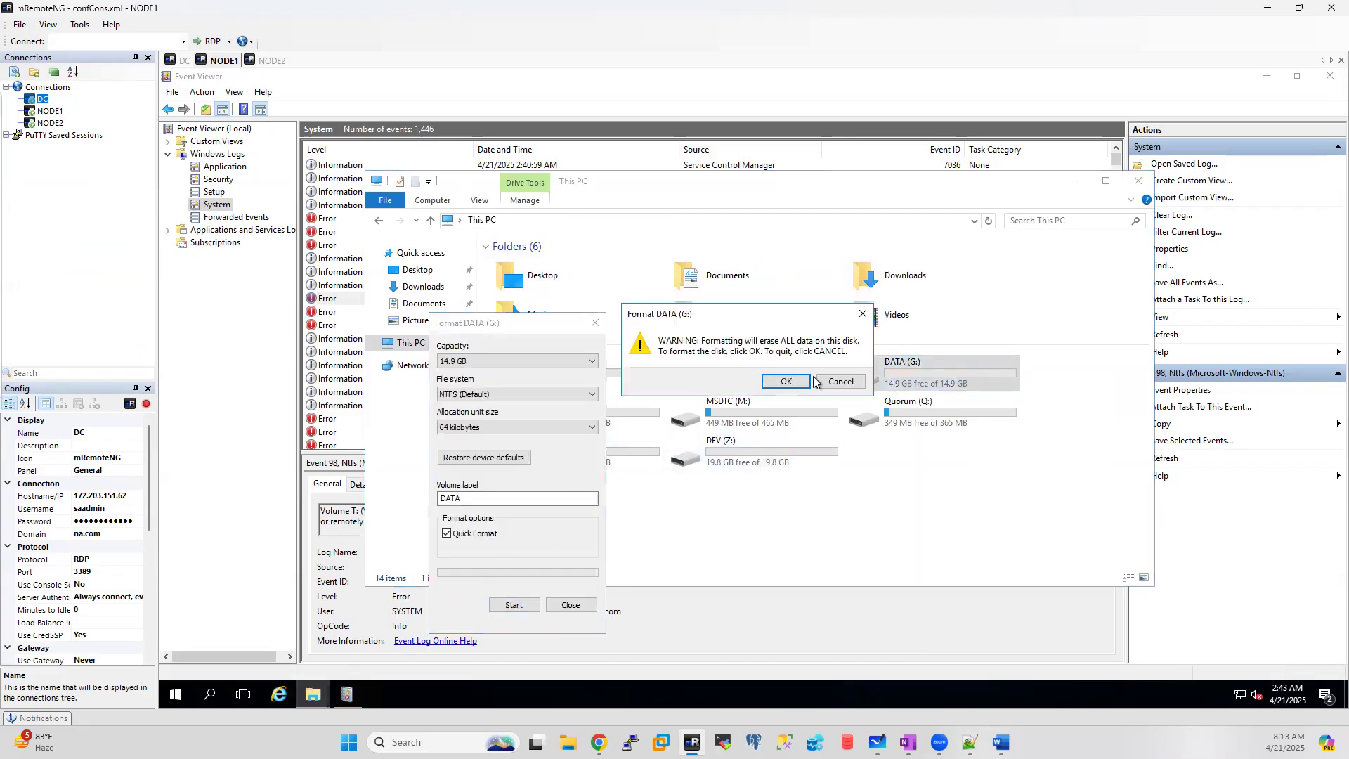
click(787, 381)
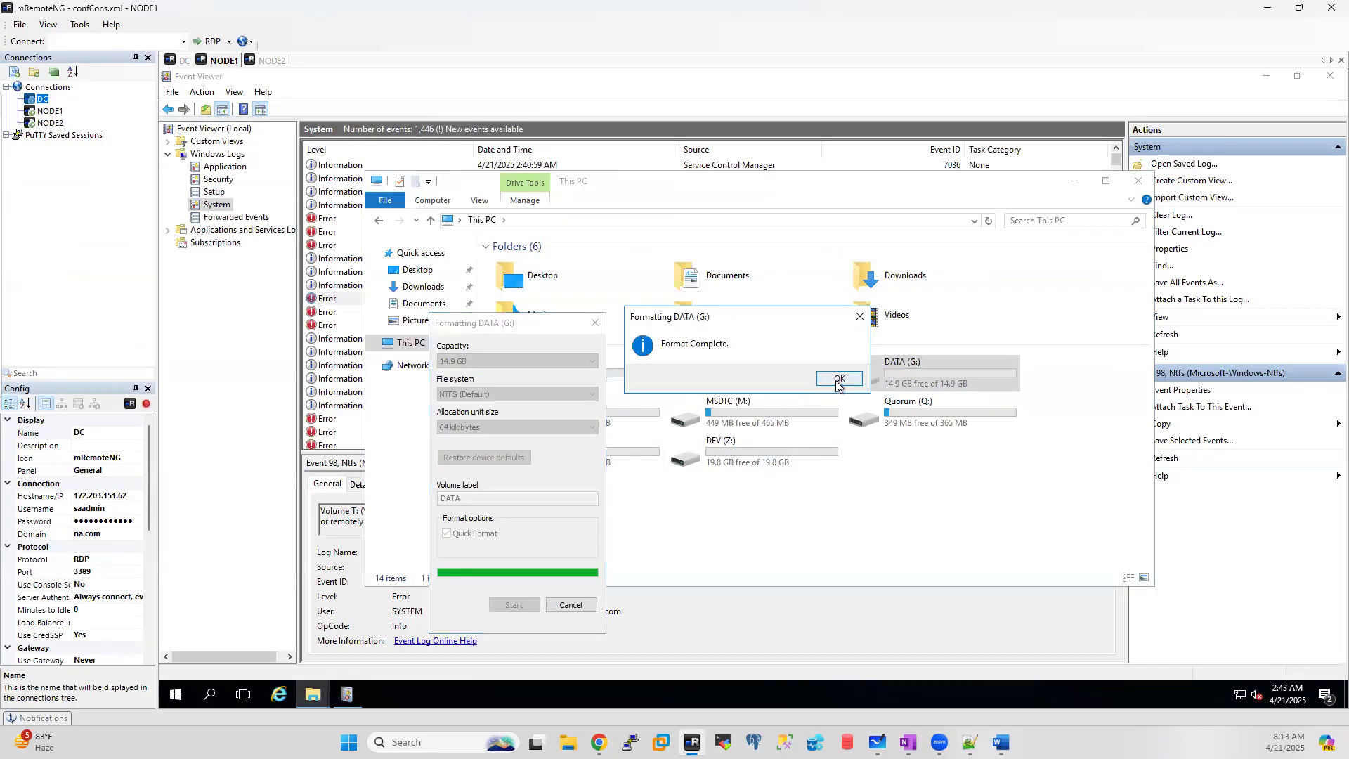
click(838, 381)
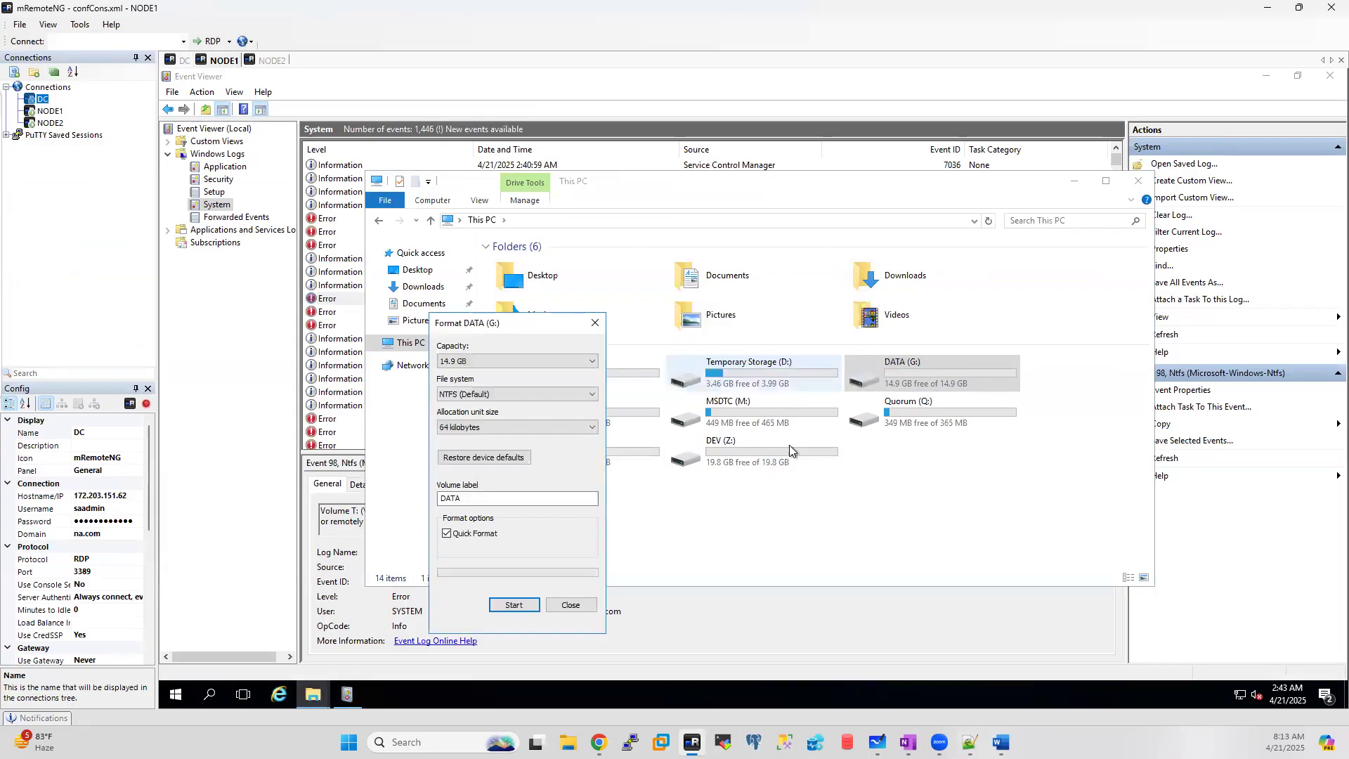
click(569, 606)
Step: Quick-format the LOG (L:) drive as NTFS too
right_click(596, 406)
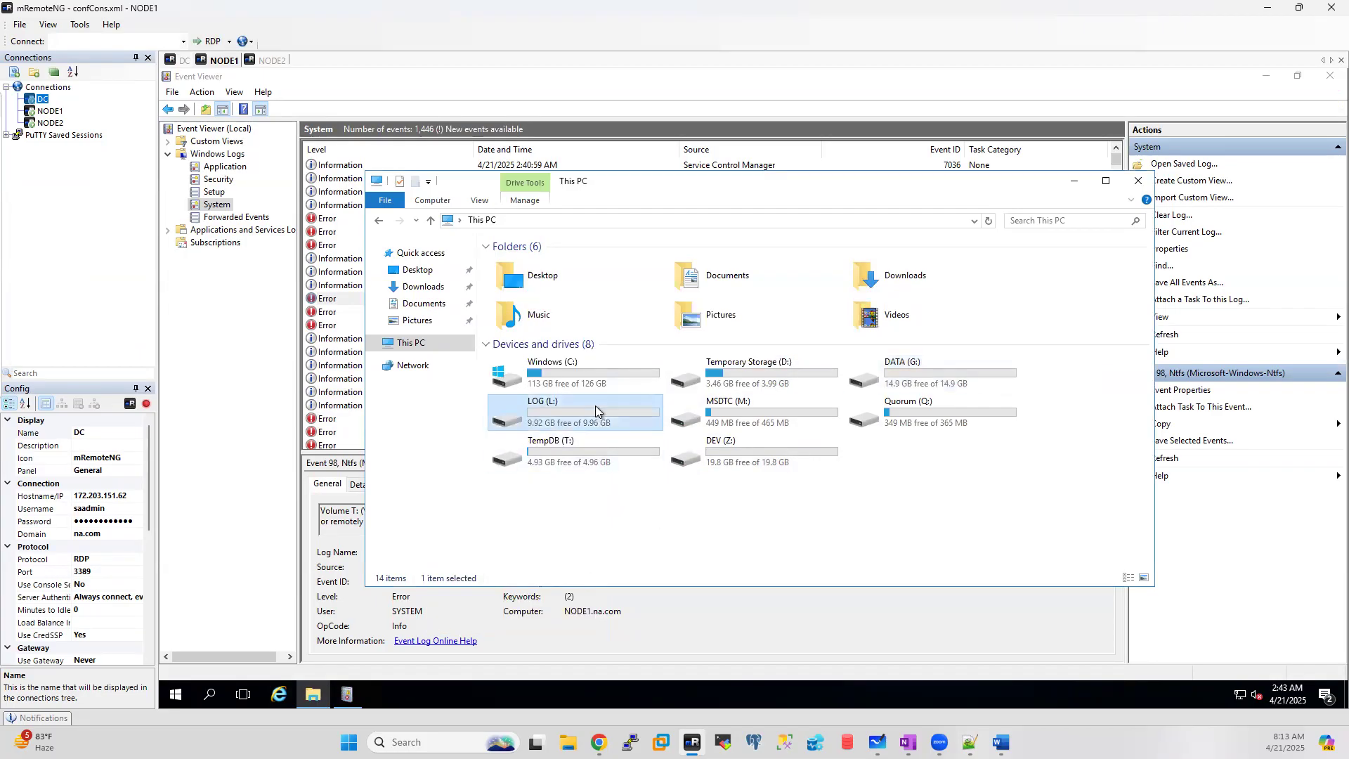
click(633, 318)
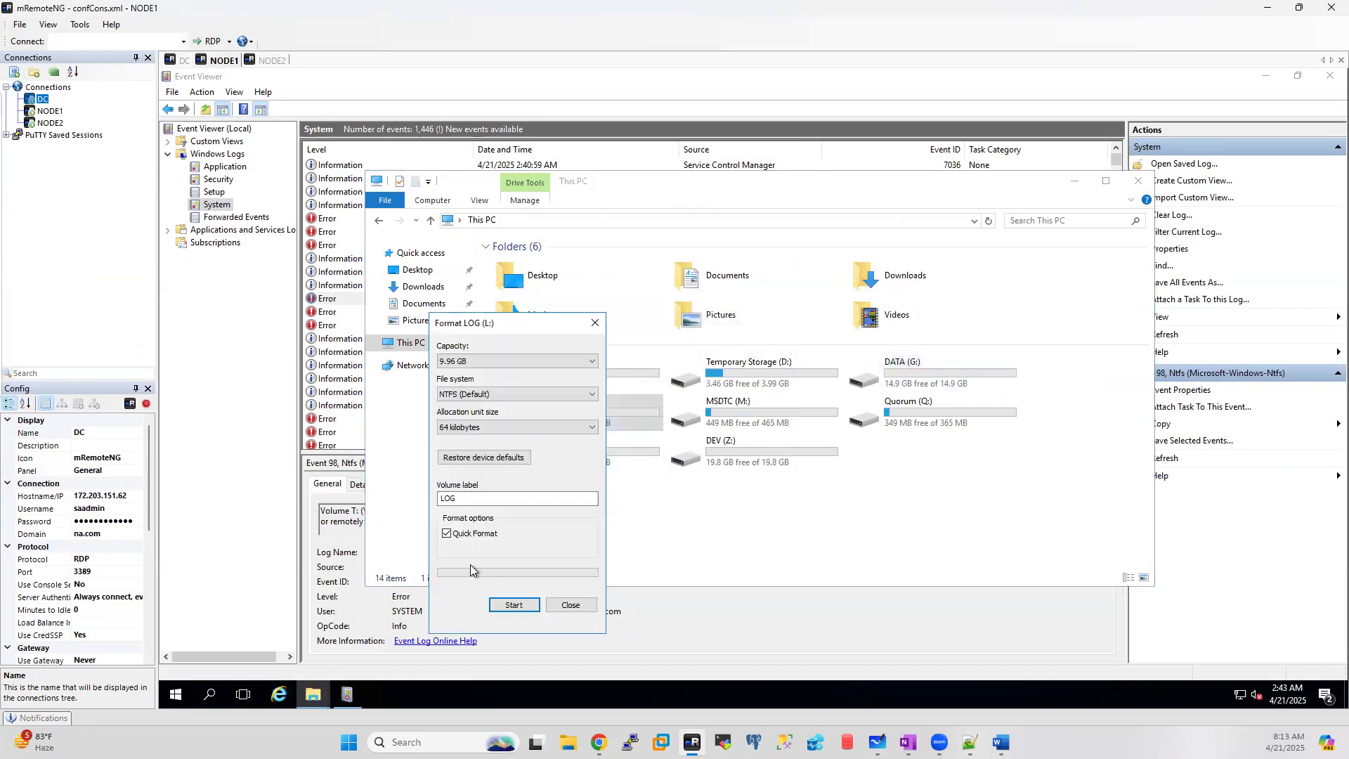
click(515, 605)
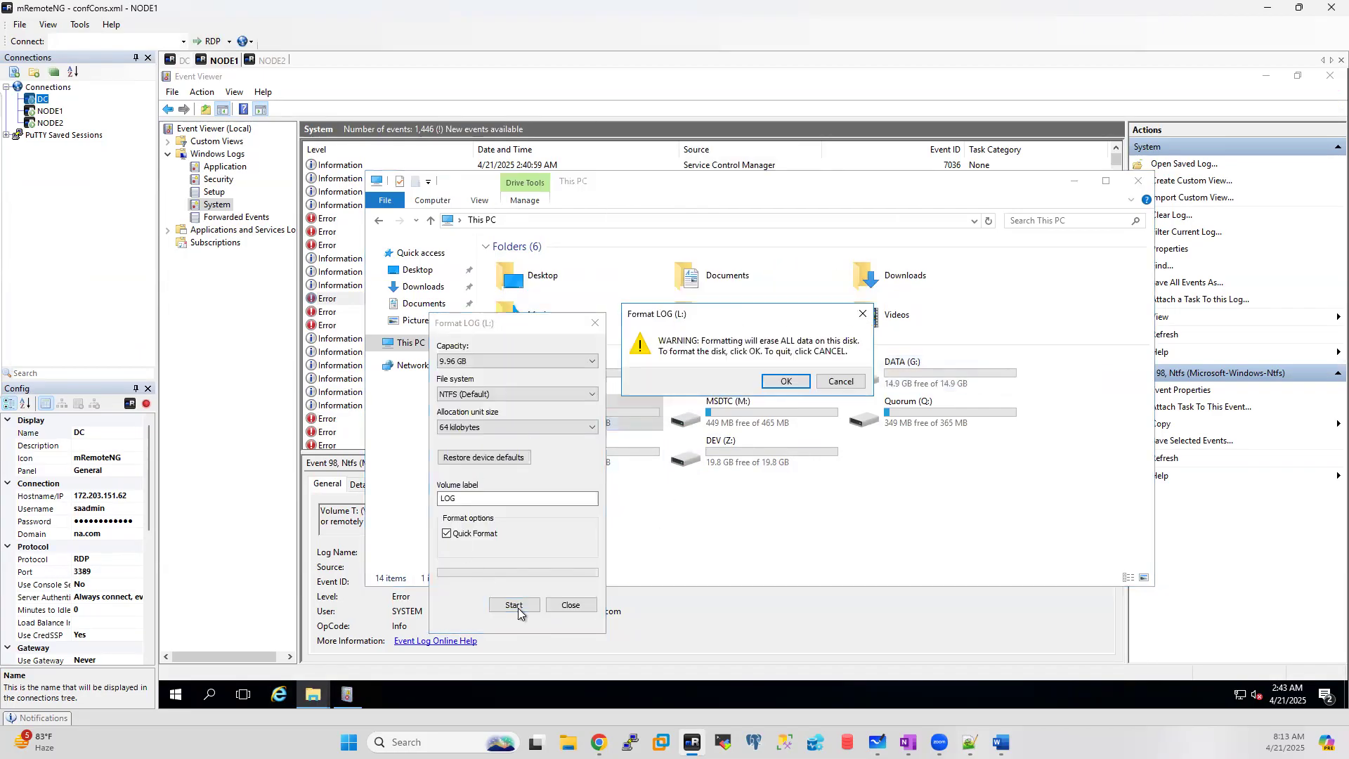
click(786, 383)
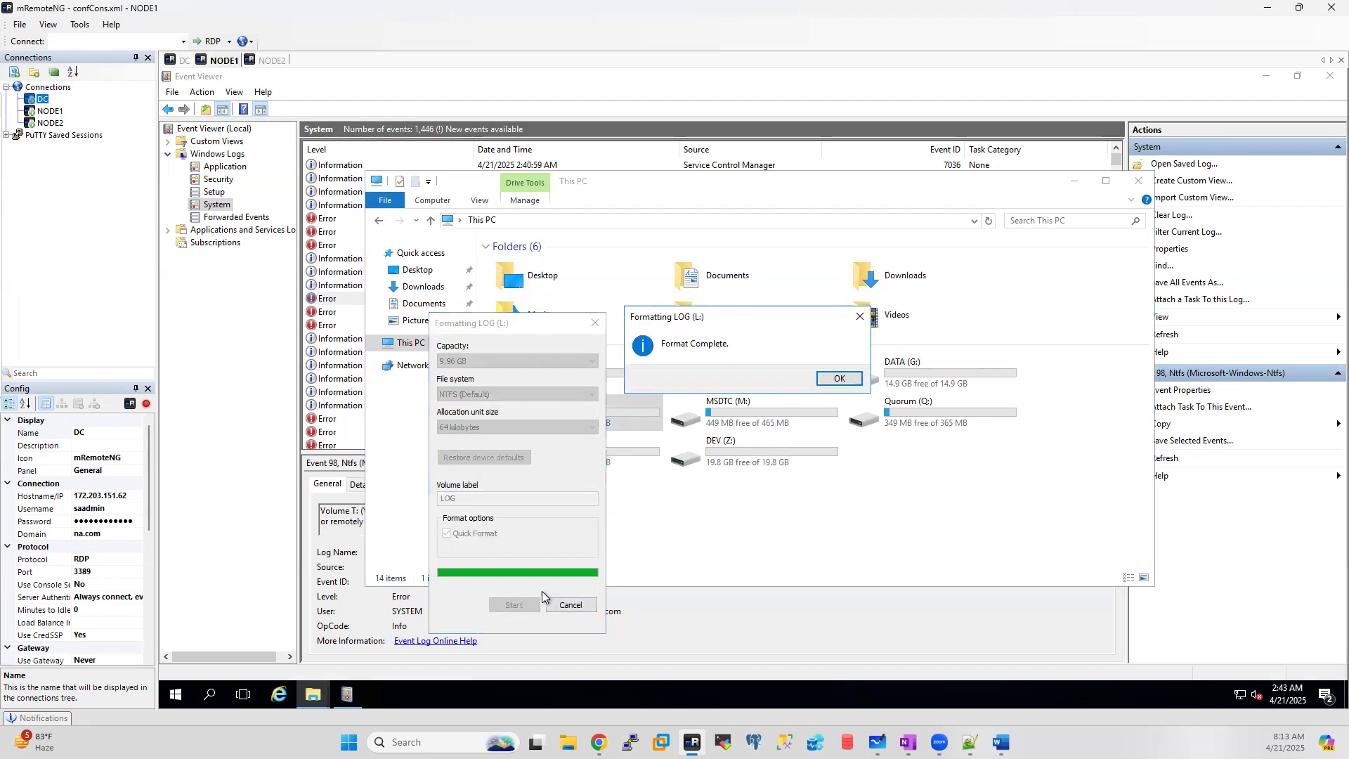
click(836, 379)
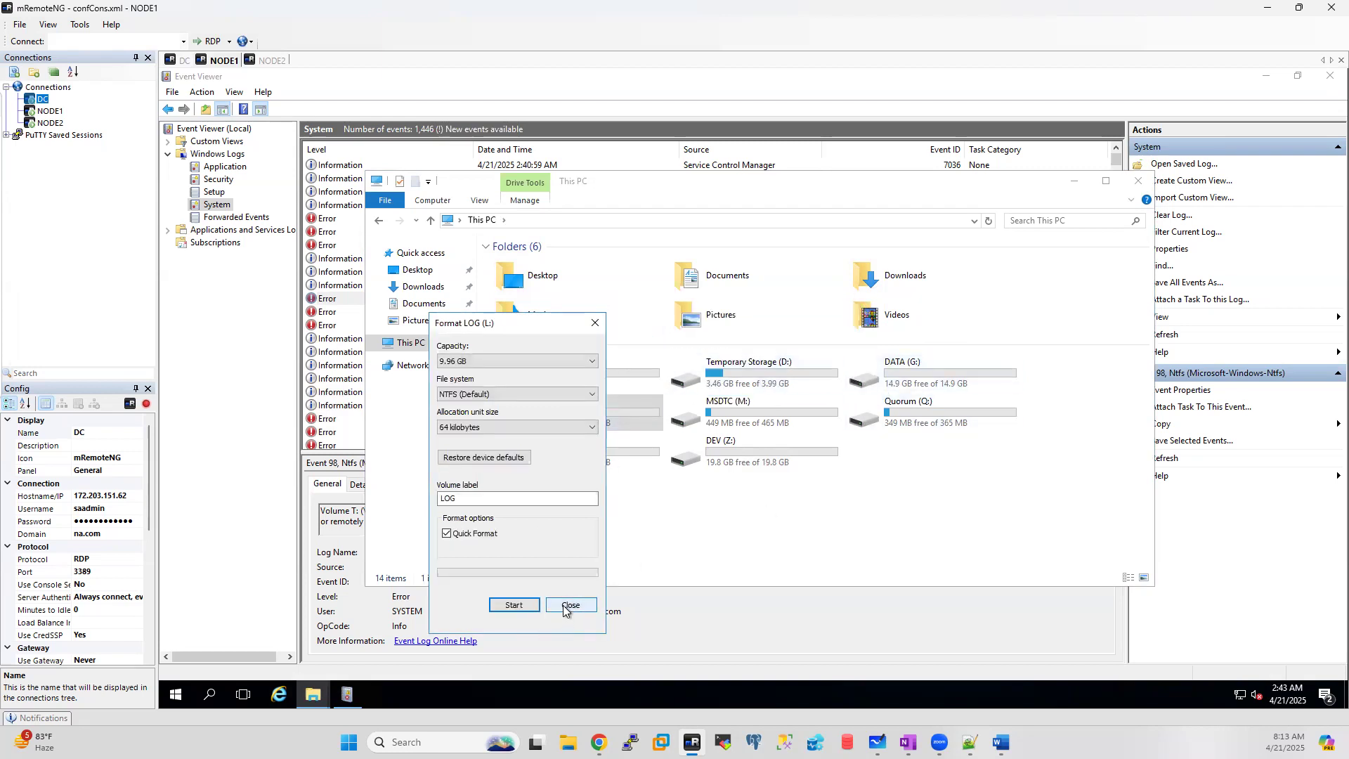
click(570, 605)
right_click(774, 411)
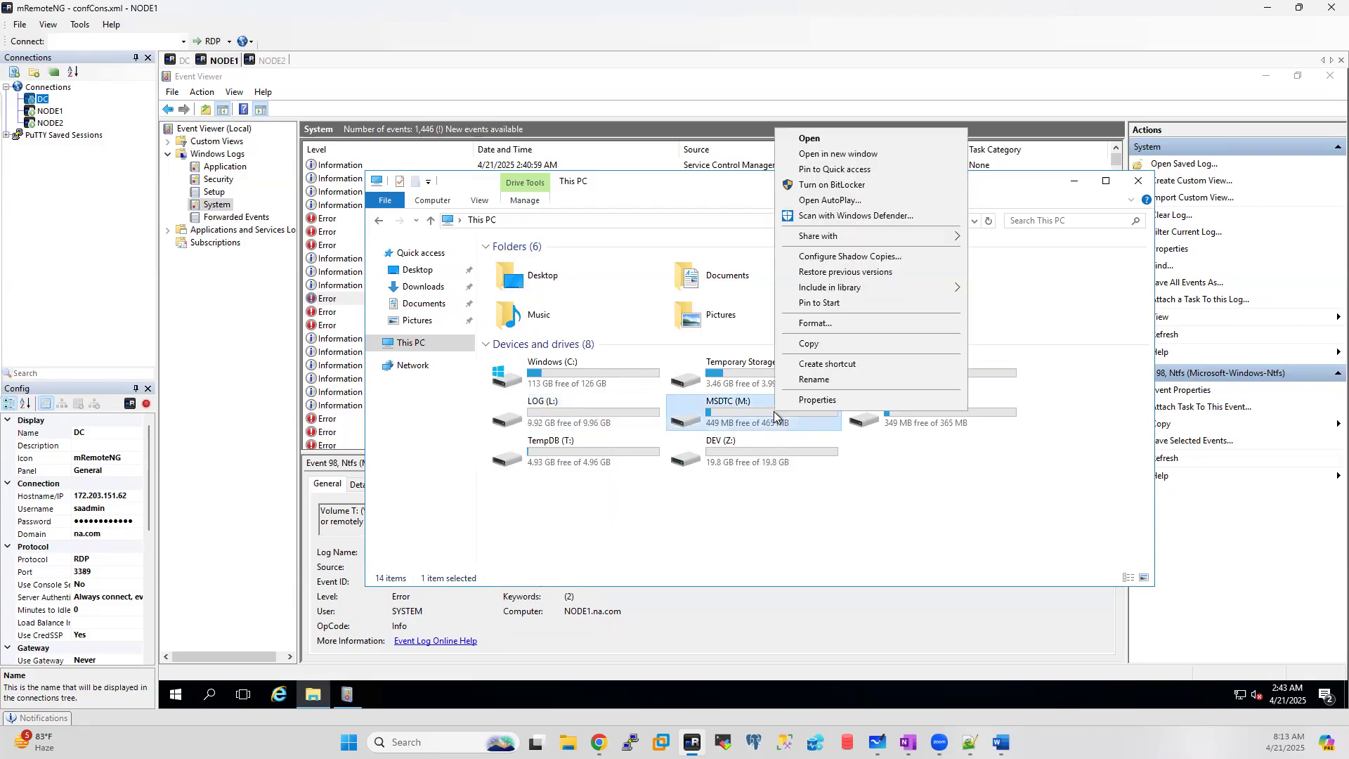
Step: Quick-format the MSDTC (M:) and Quorum (Q:) drives as NTFS
click(820, 326)
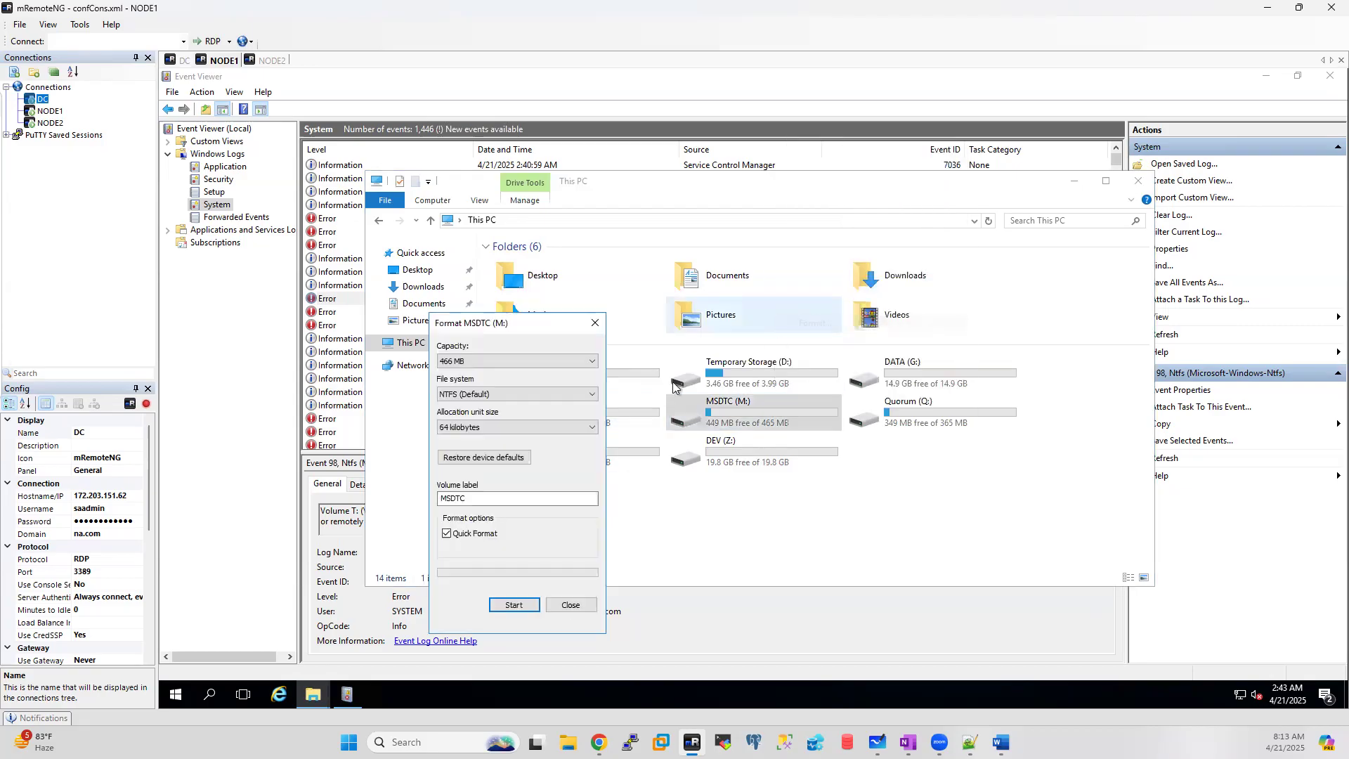
click(507, 607)
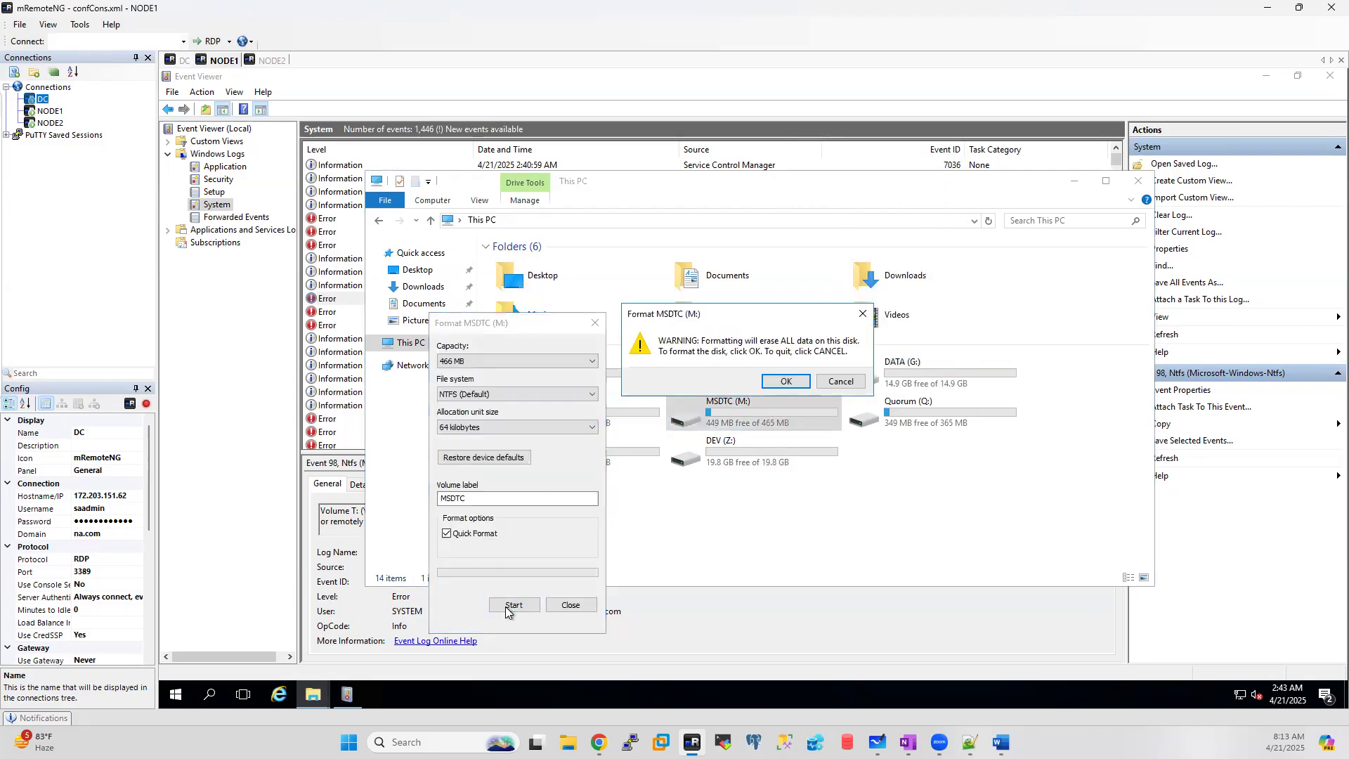
click(787, 383)
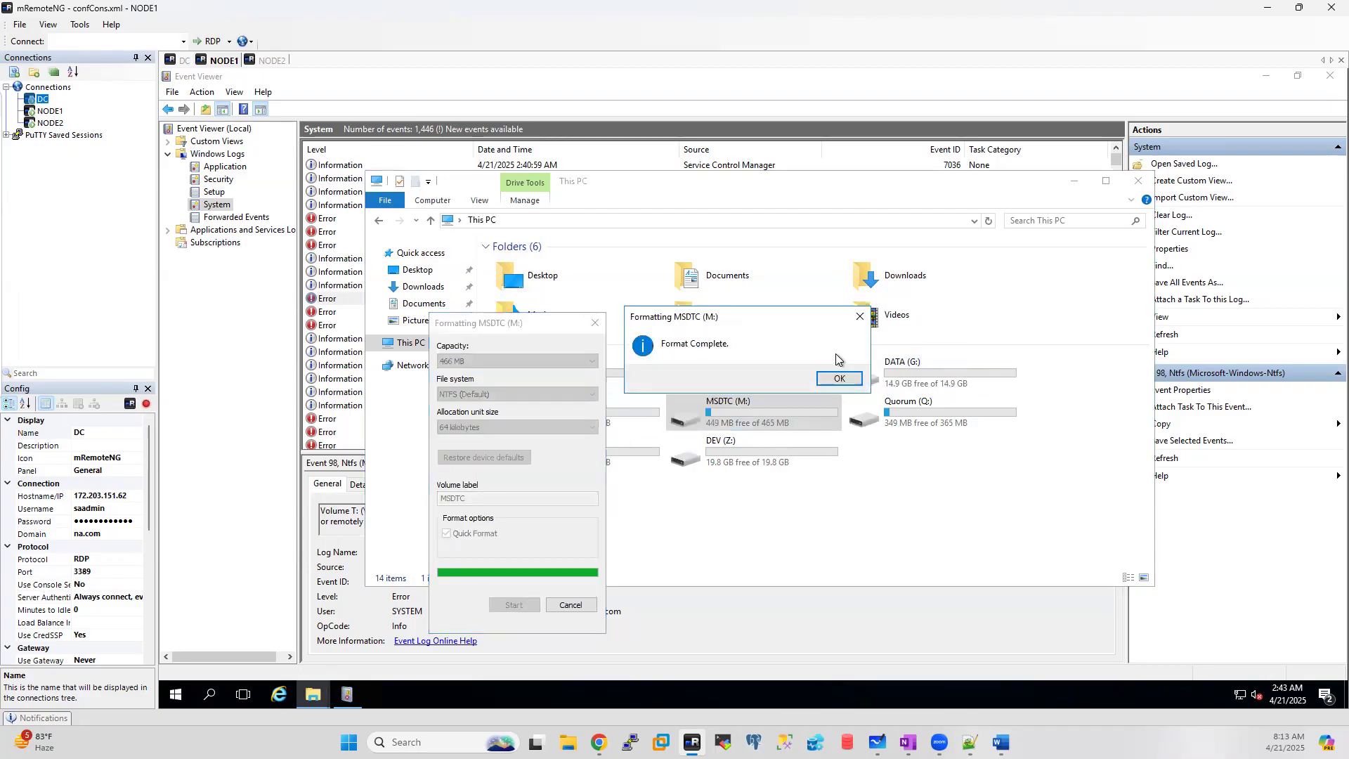
click(839, 382)
click(571, 605)
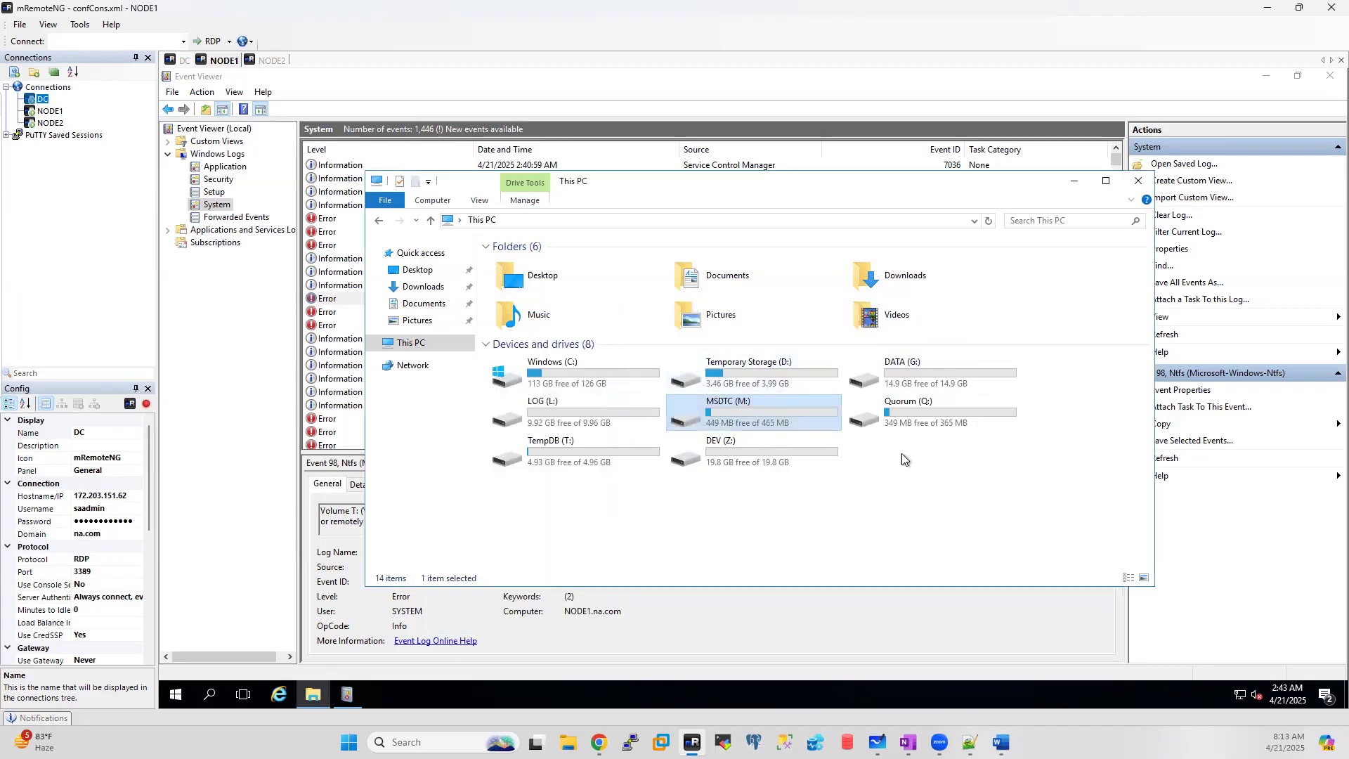
right_click(916, 406)
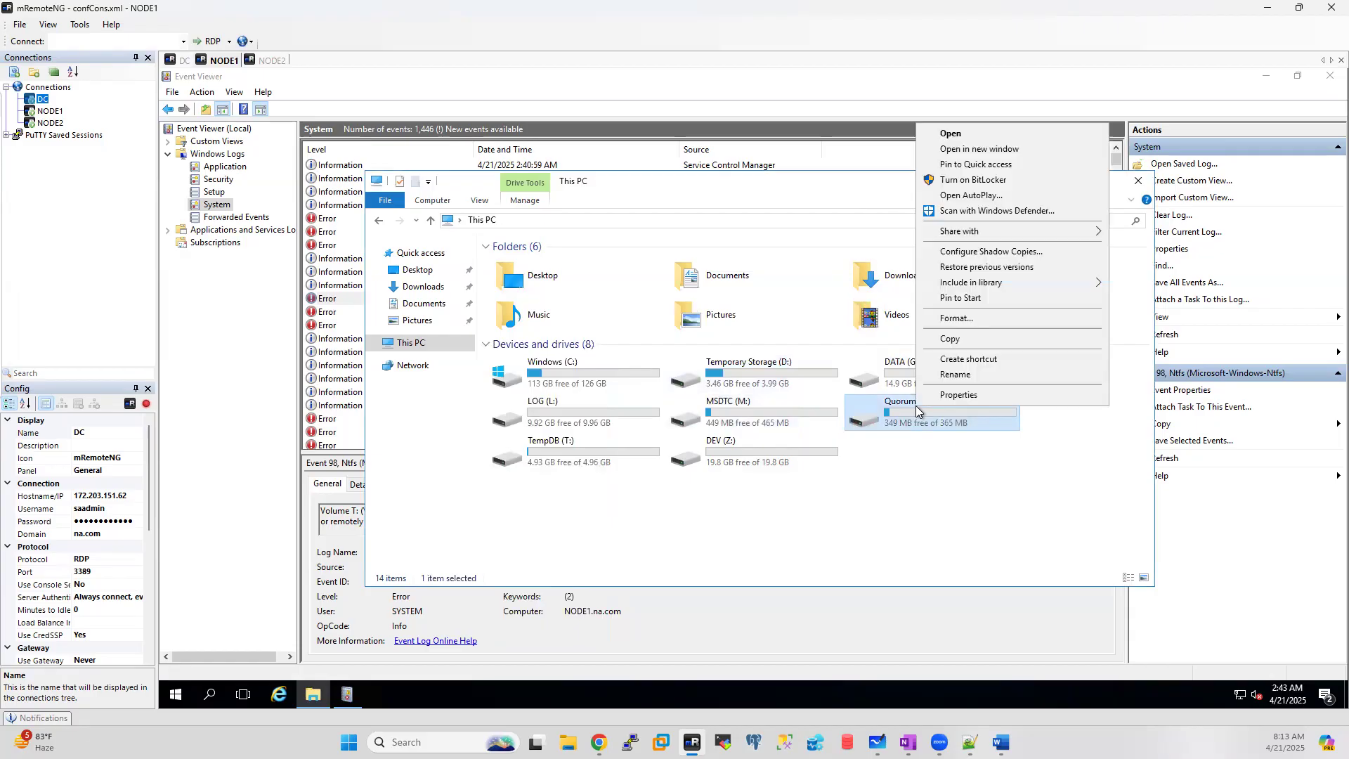
click(957, 319)
click(503, 612)
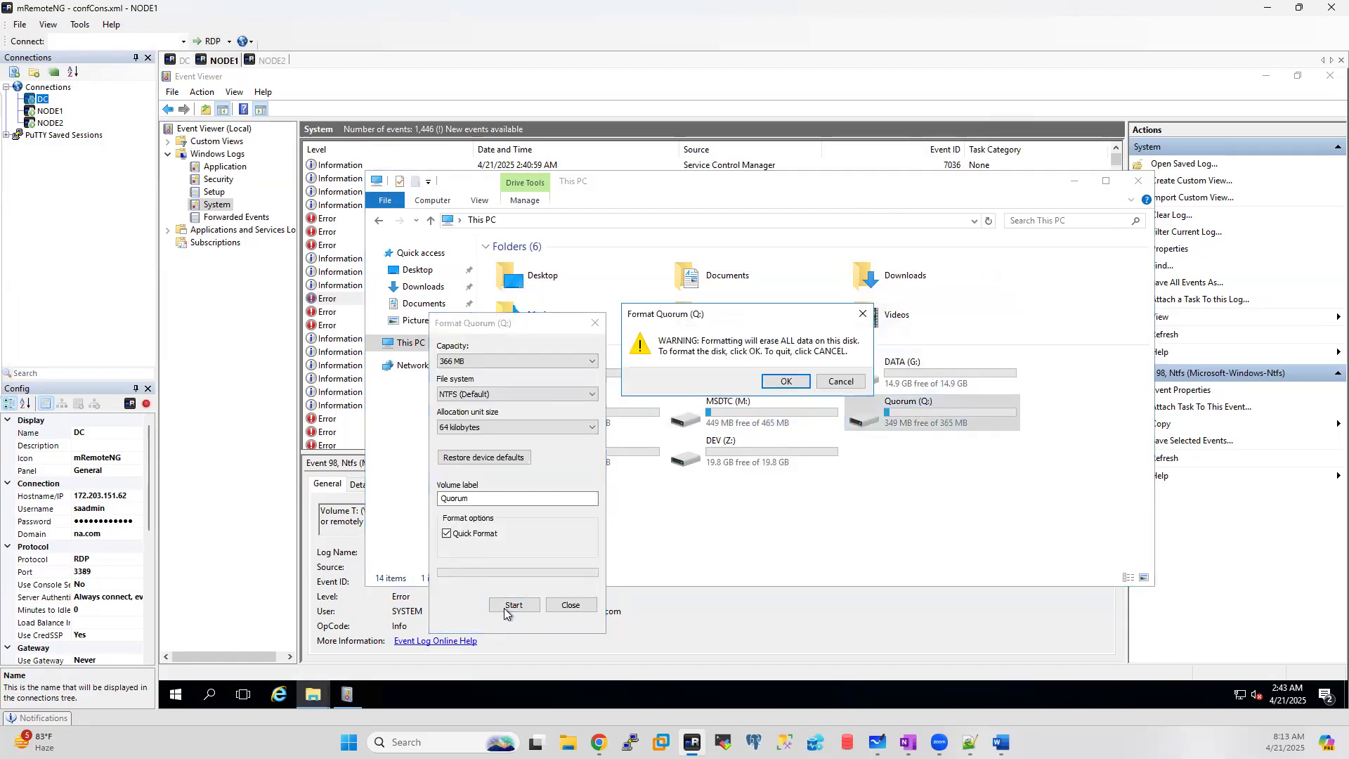
click(781, 382)
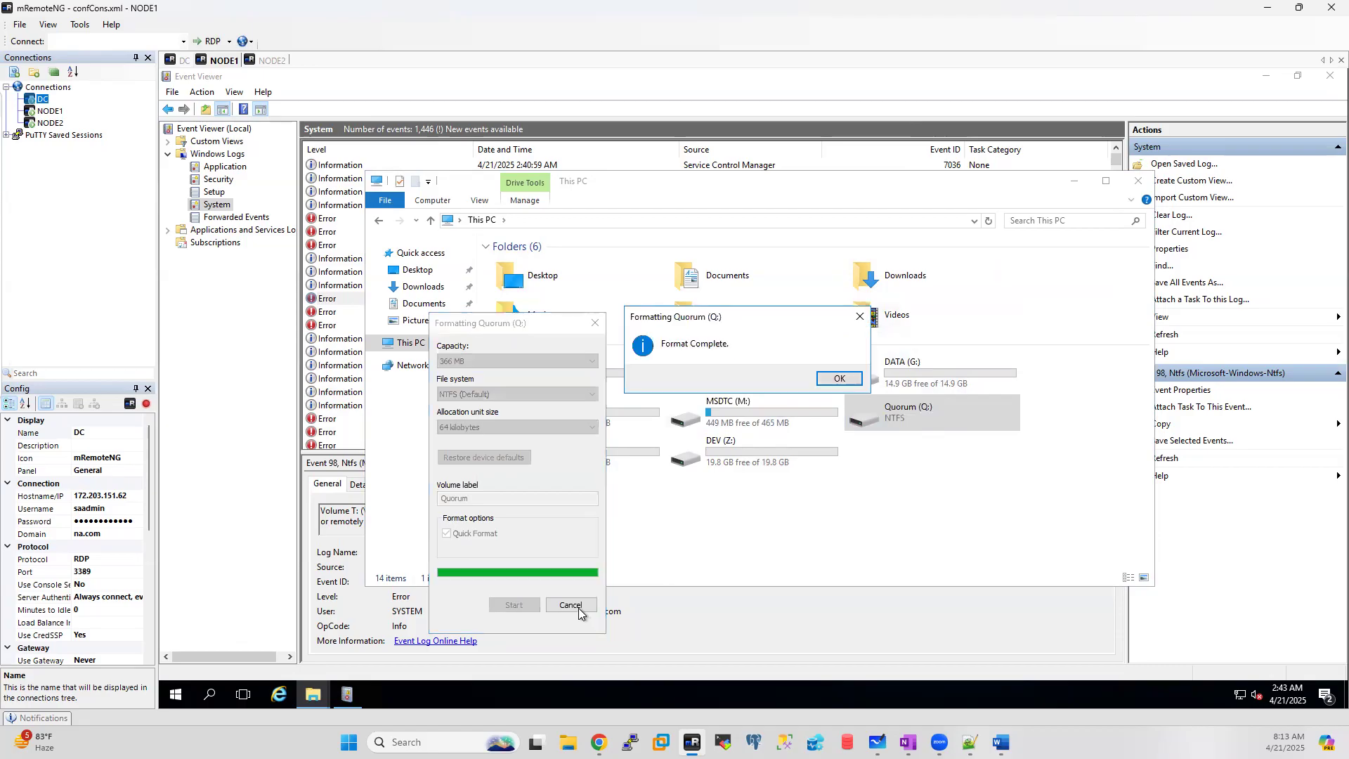
click(838, 380)
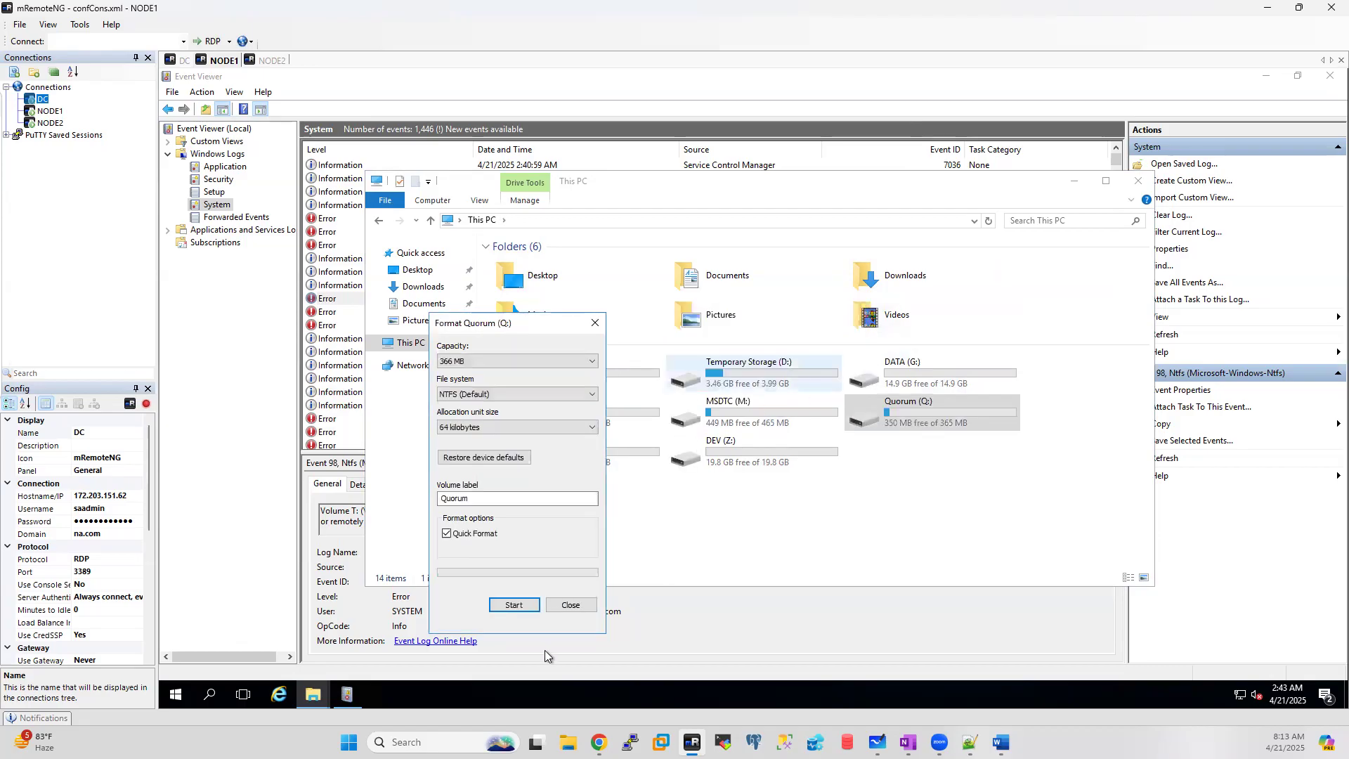
click(573, 604)
Step: Quick-format the TempDB (T:) and DEV (Z:) drives as NTFS
right_click(571, 449)
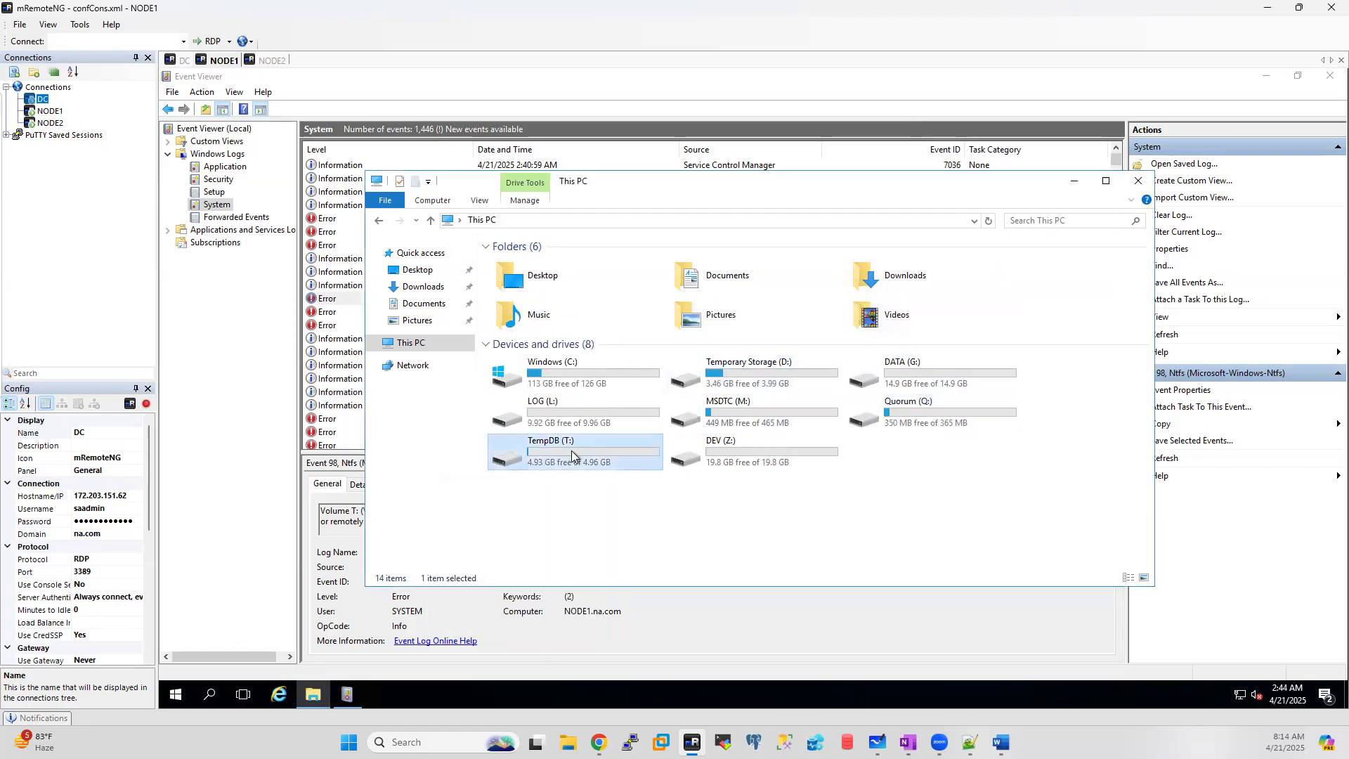
click(624, 366)
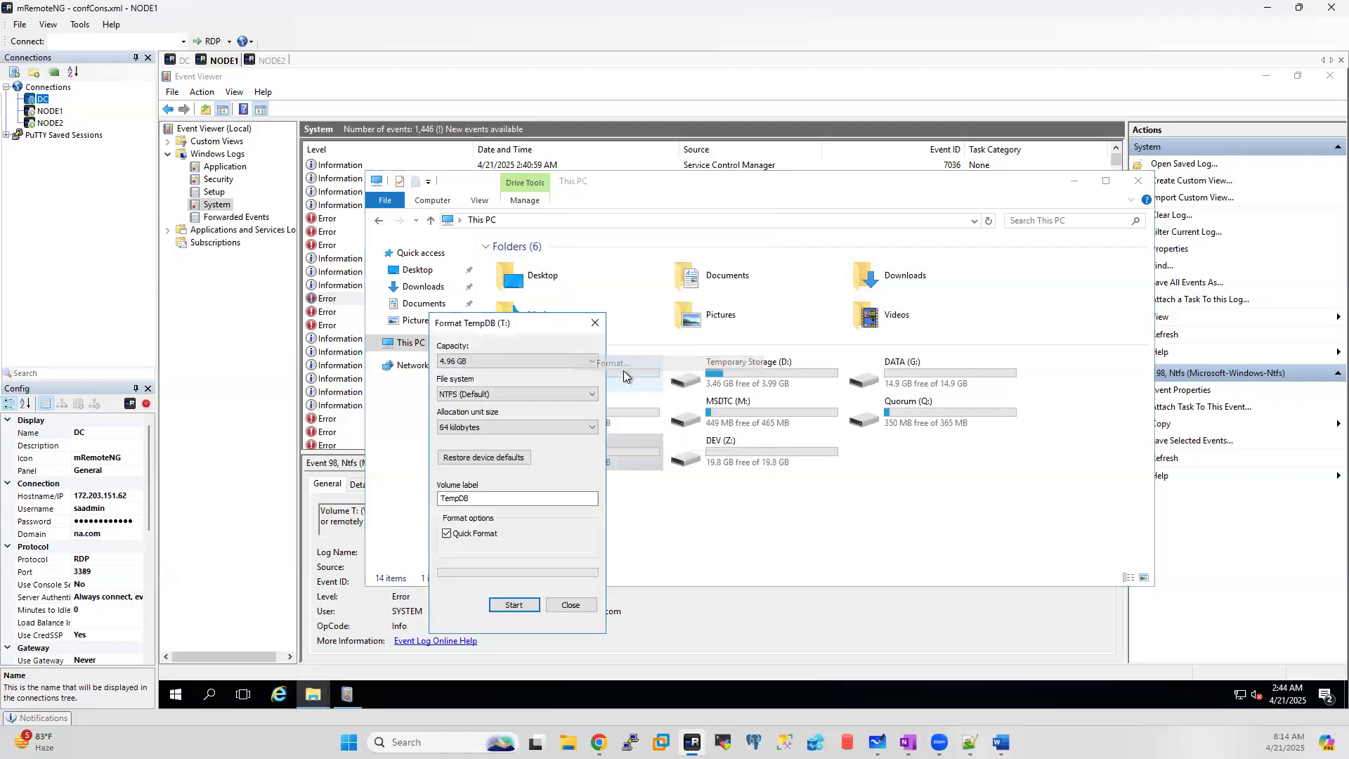
click(514, 605)
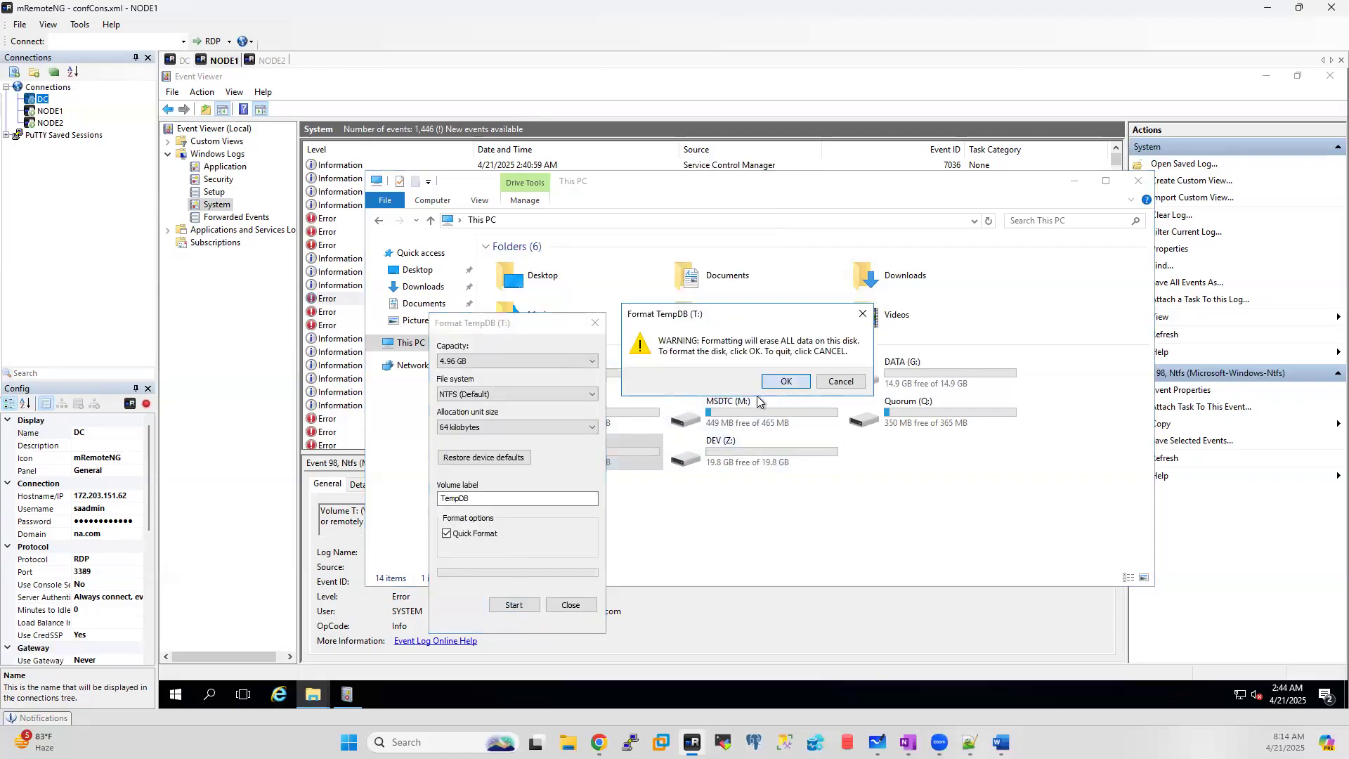
click(781, 397)
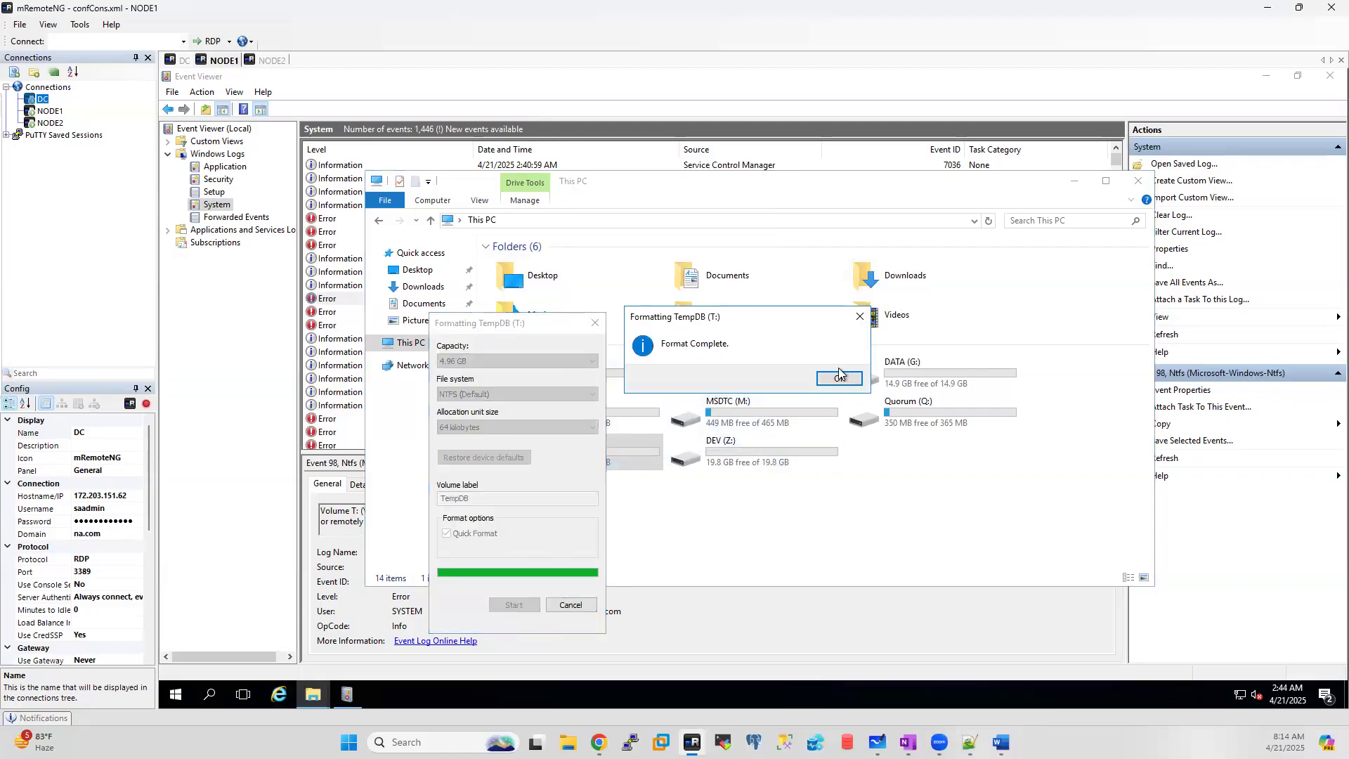
click(837, 379)
click(570, 606)
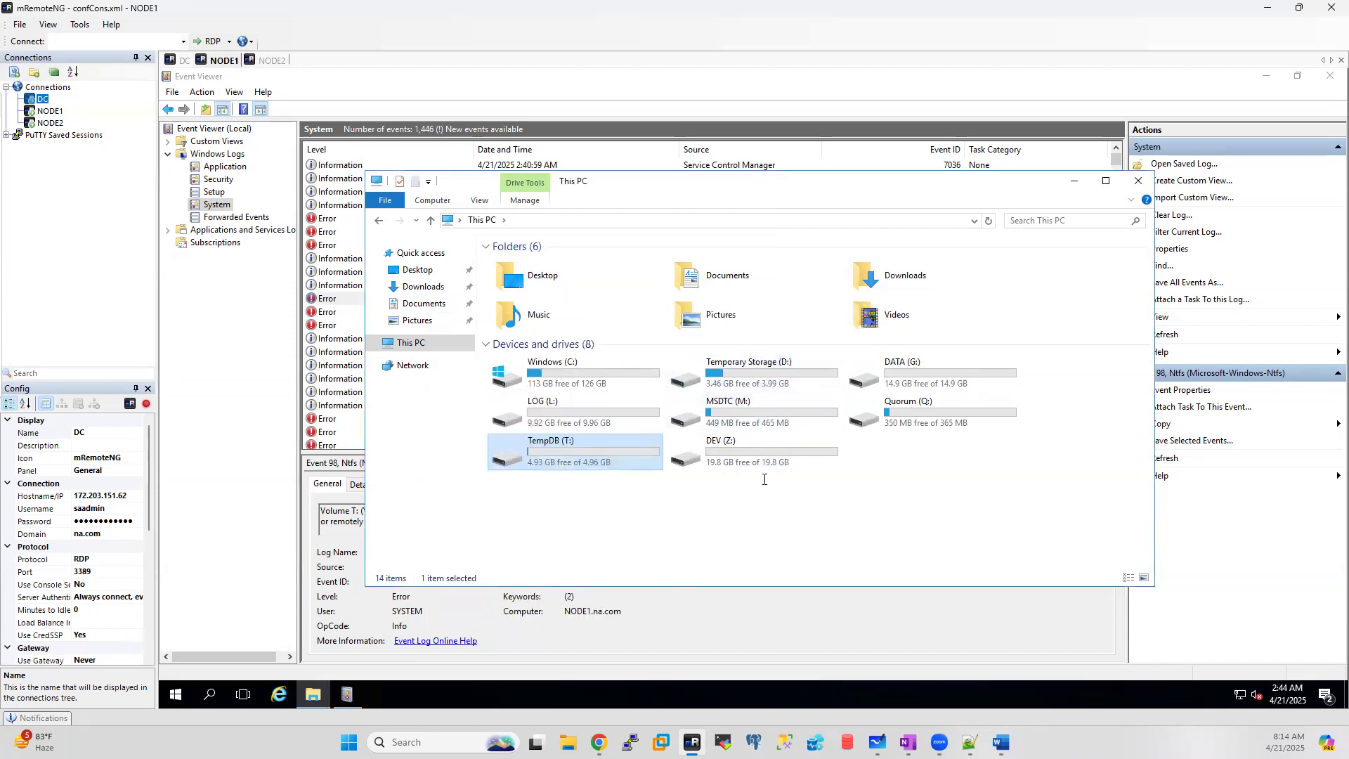
right_click(770, 452)
click(819, 366)
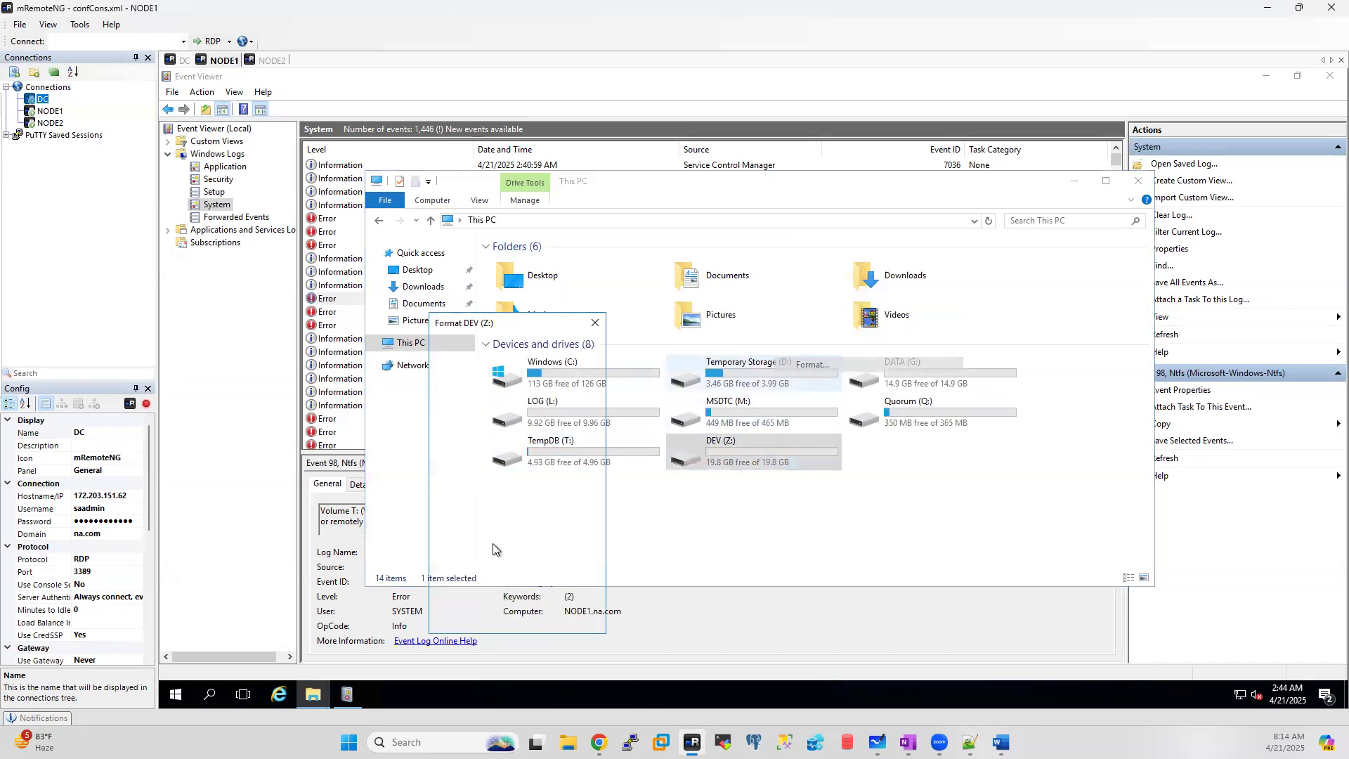
click(522, 606)
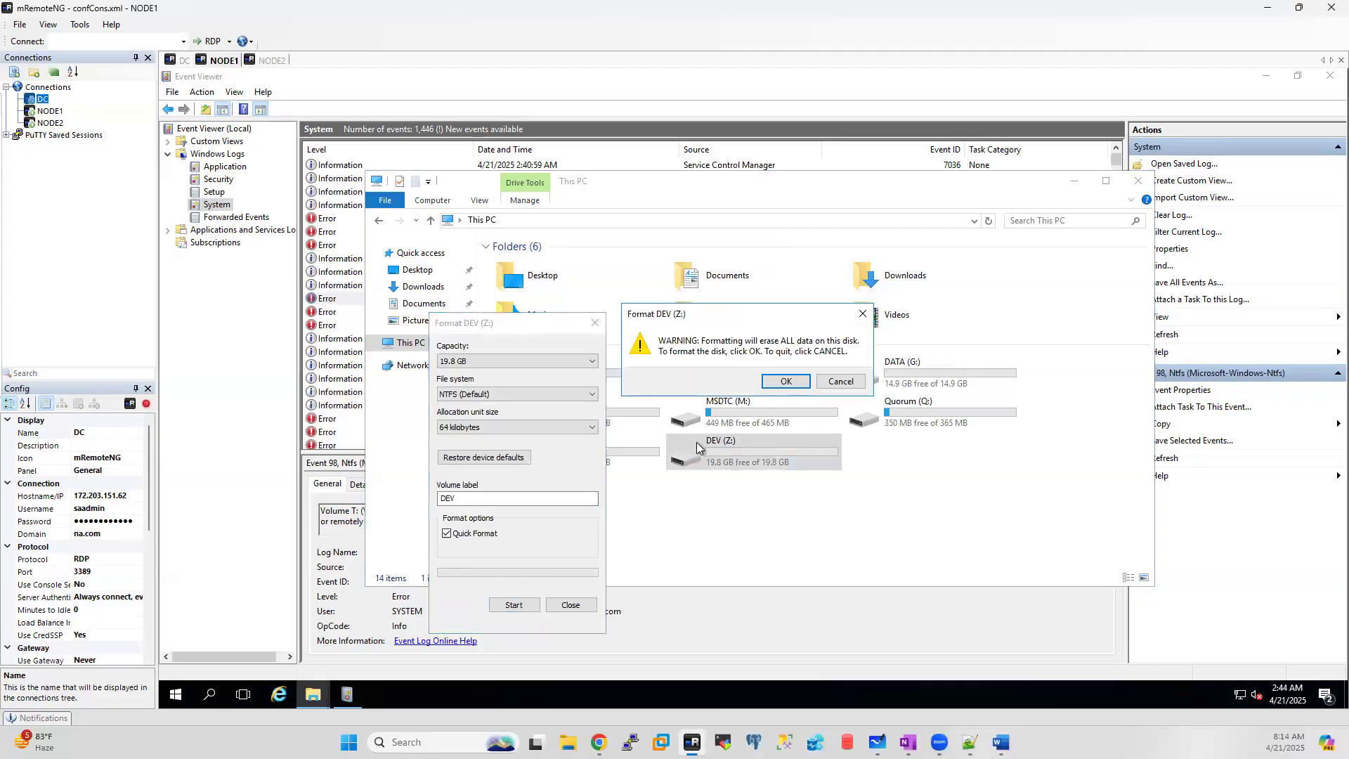
click(787, 380)
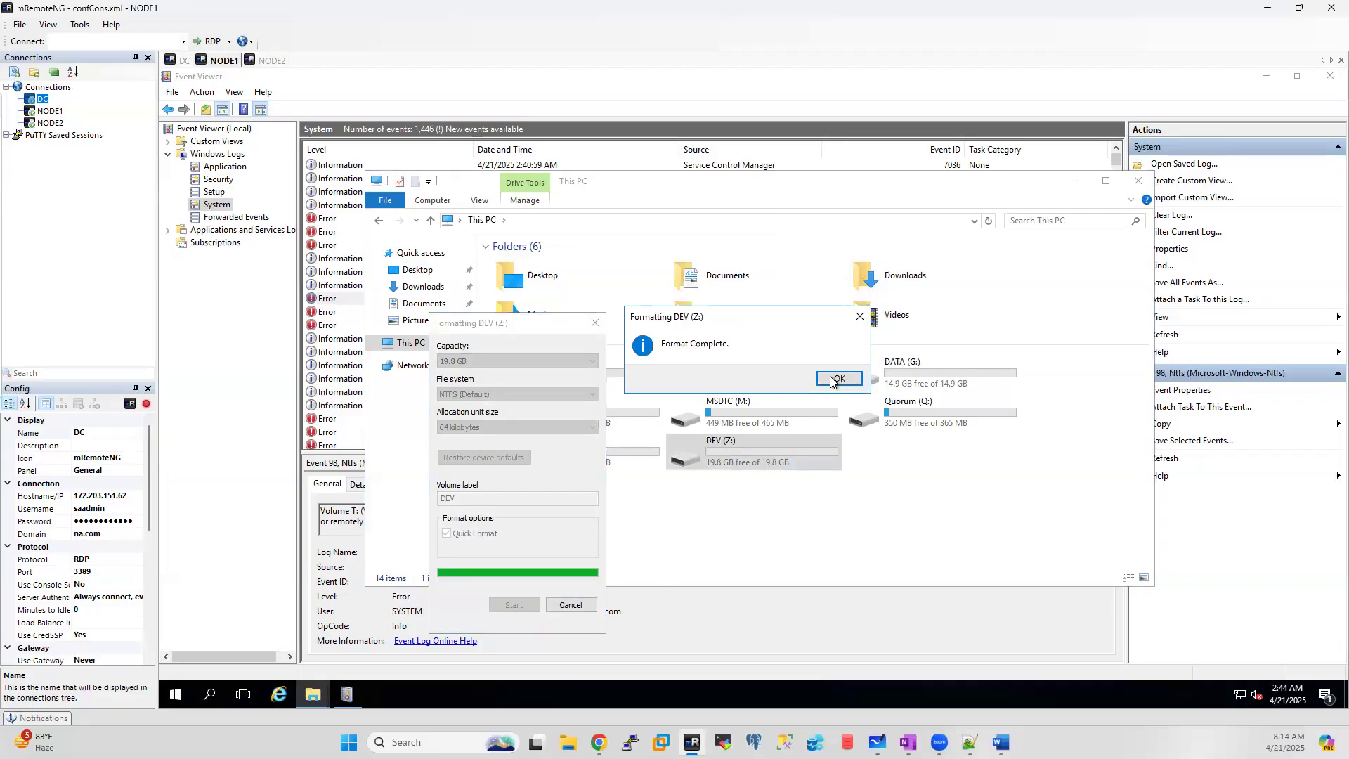
click(836, 381)
click(569, 603)
Step: In the DC session, close the old Internet Explorer validation report and finish the previous validation wizard
click(186, 62)
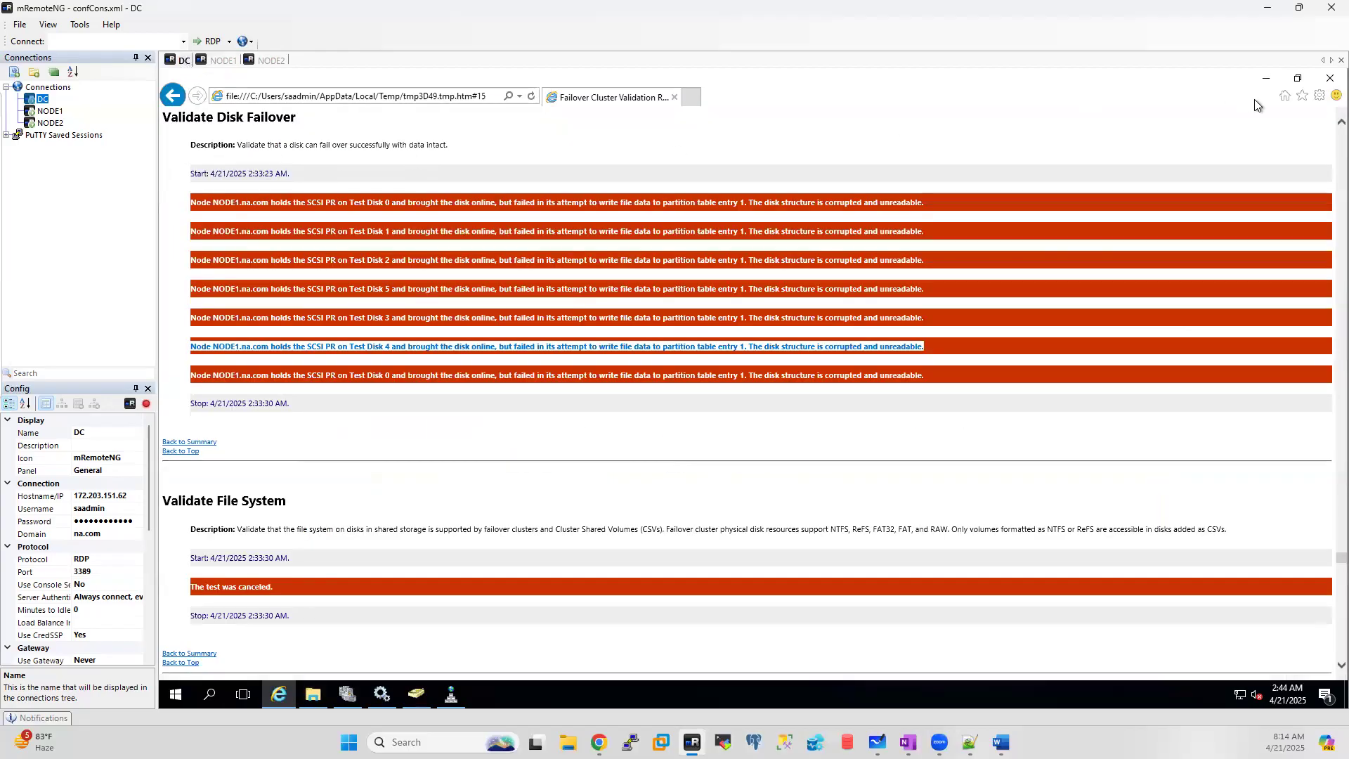
click(1329, 78)
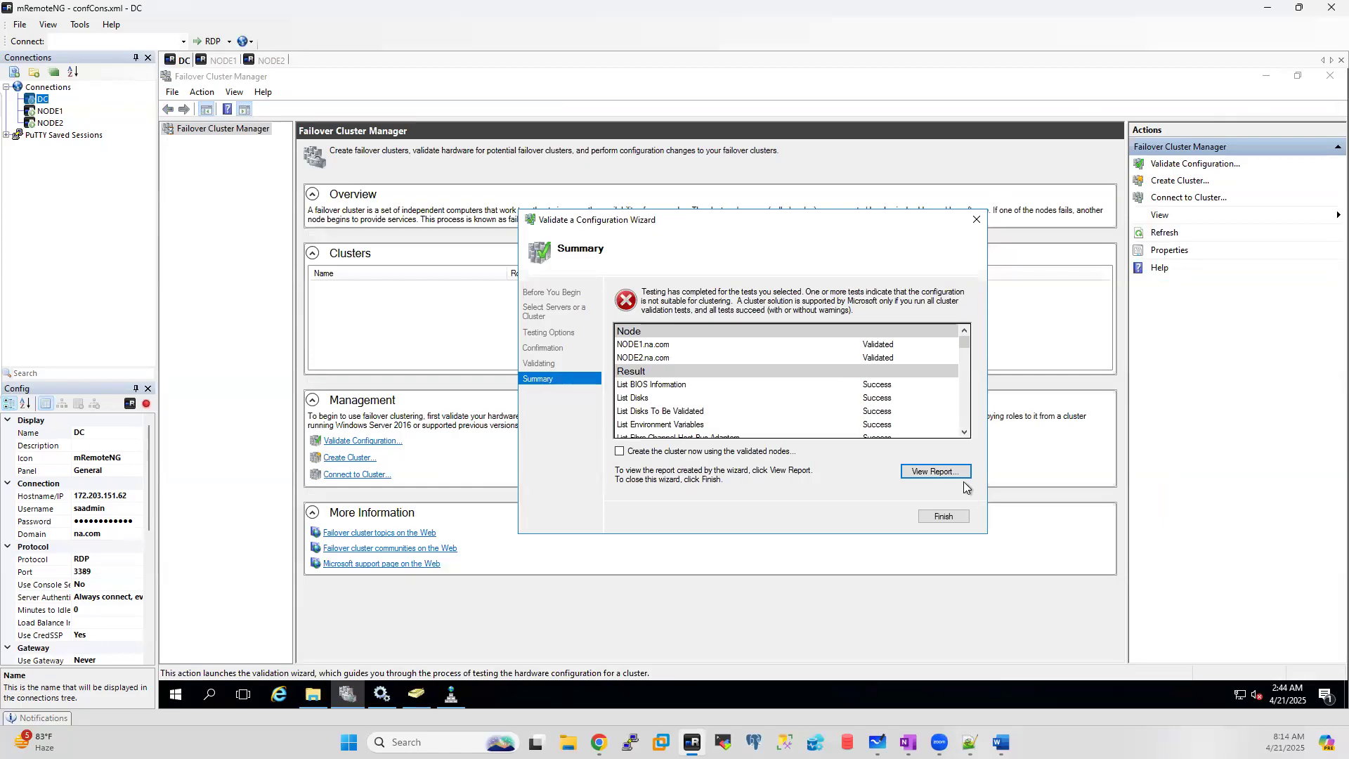
click(945, 518)
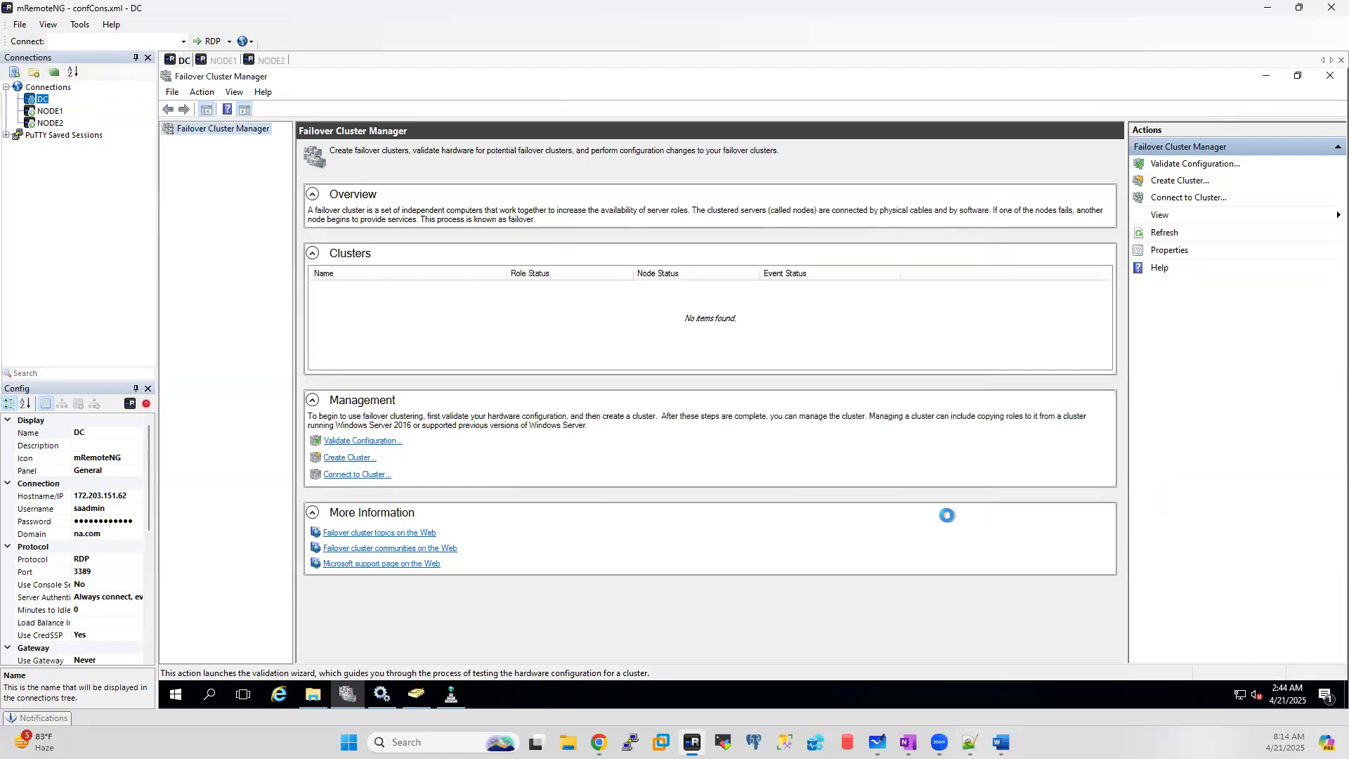
Step: Start a new configuration validation with node1 and node2 added as servers
click(1192, 166)
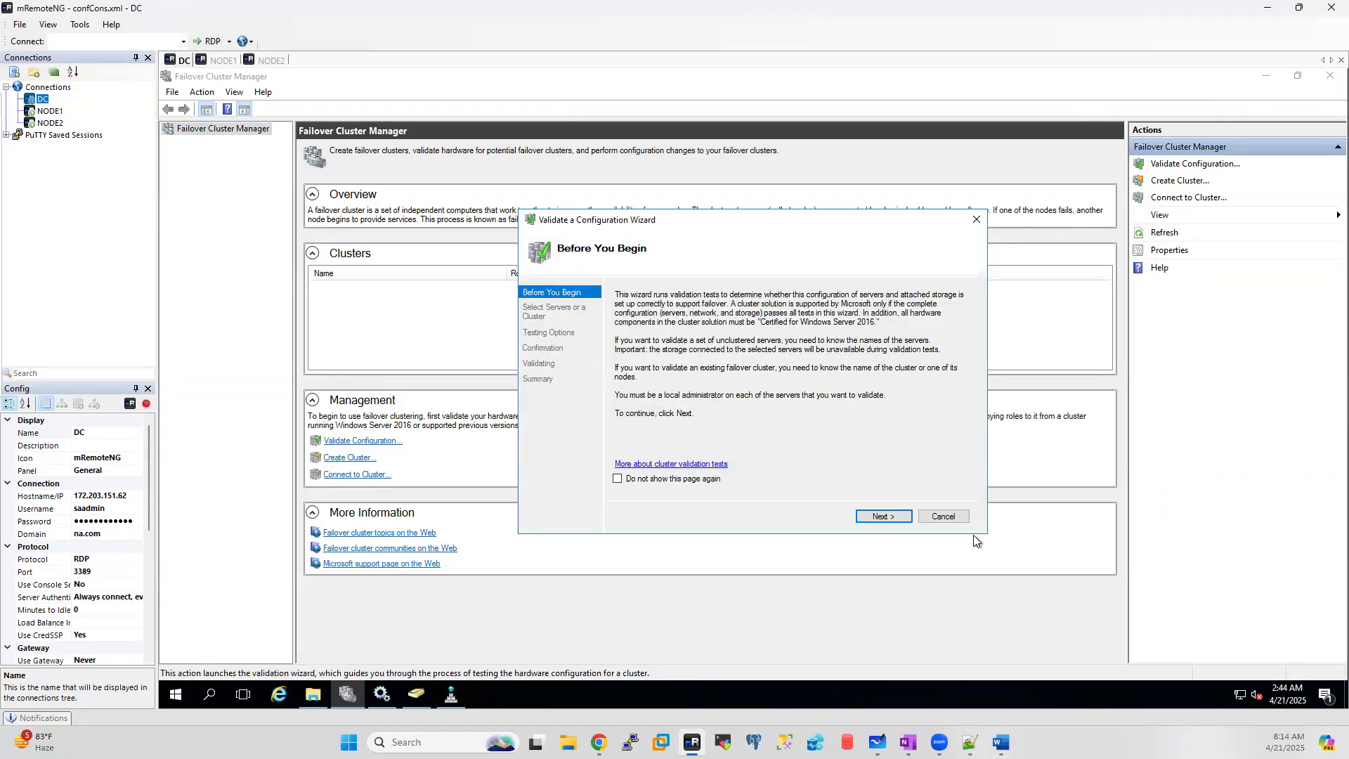
click(894, 517)
text(node1,node2)
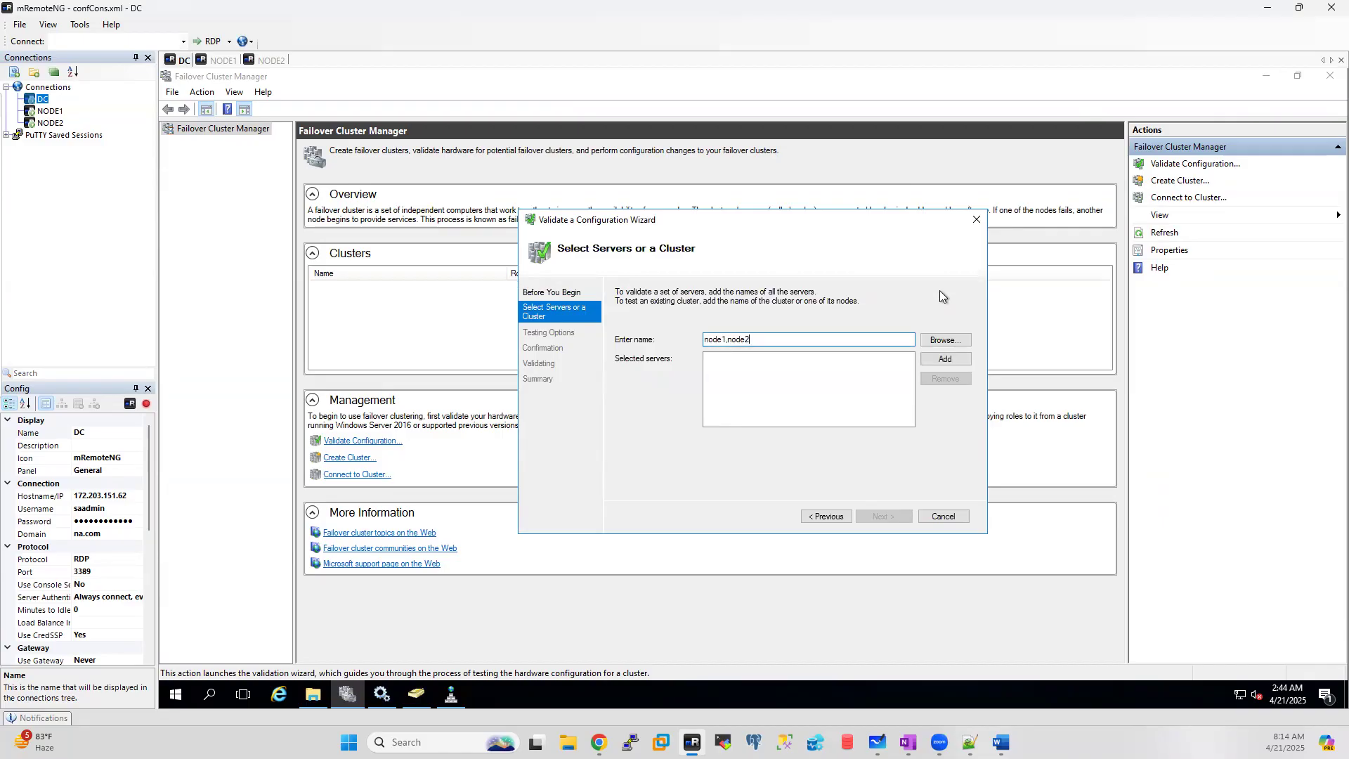
click(948, 358)
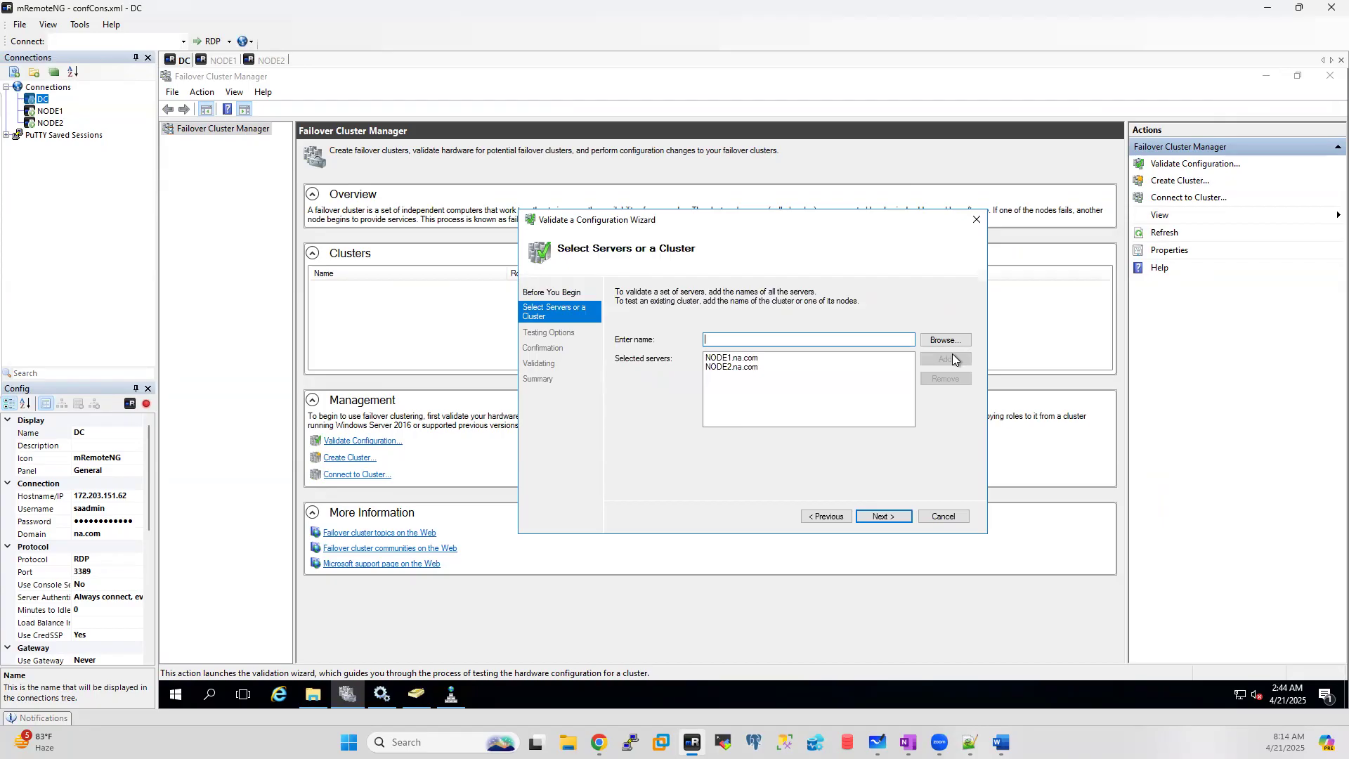
click(892, 518)
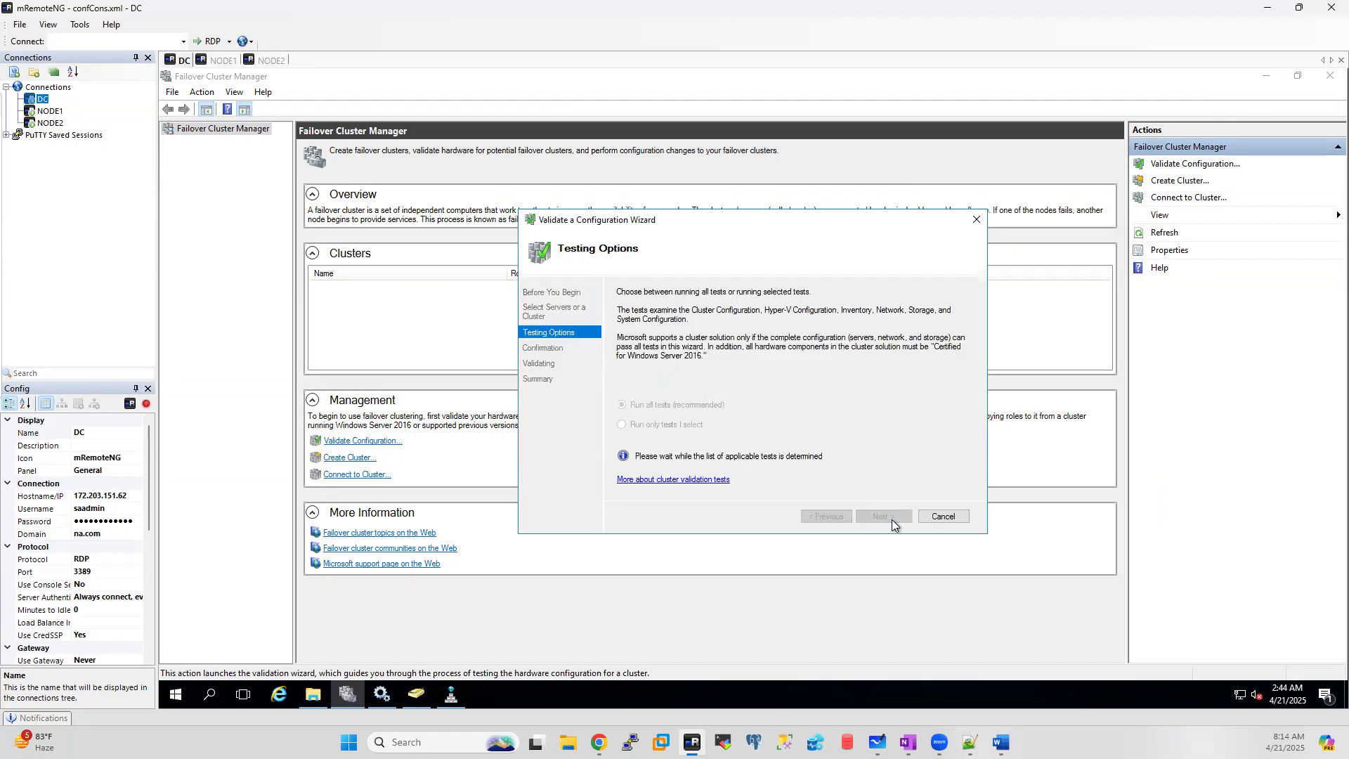
Step: Run only selected tests, excluding Inventory and Network, and reach the Confirmation step
click(646, 425)
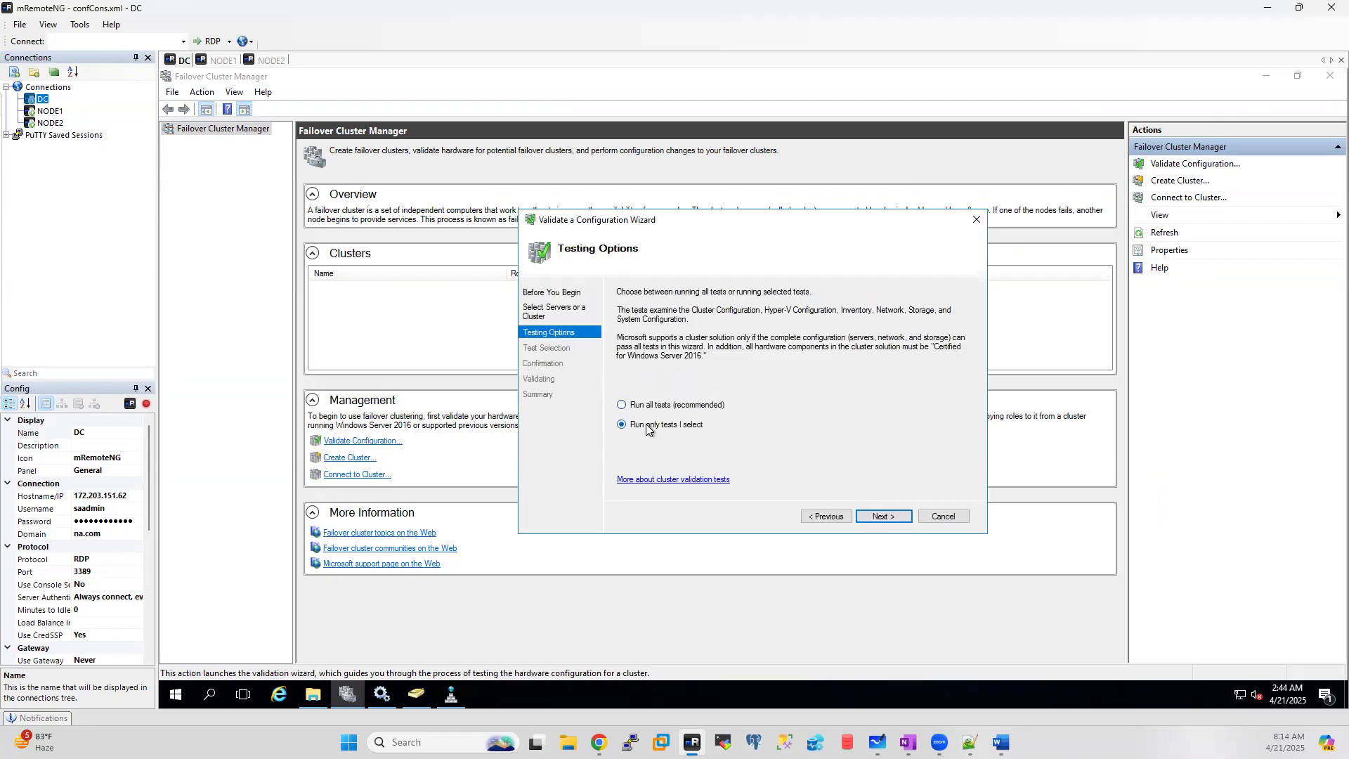
click(901, 520)
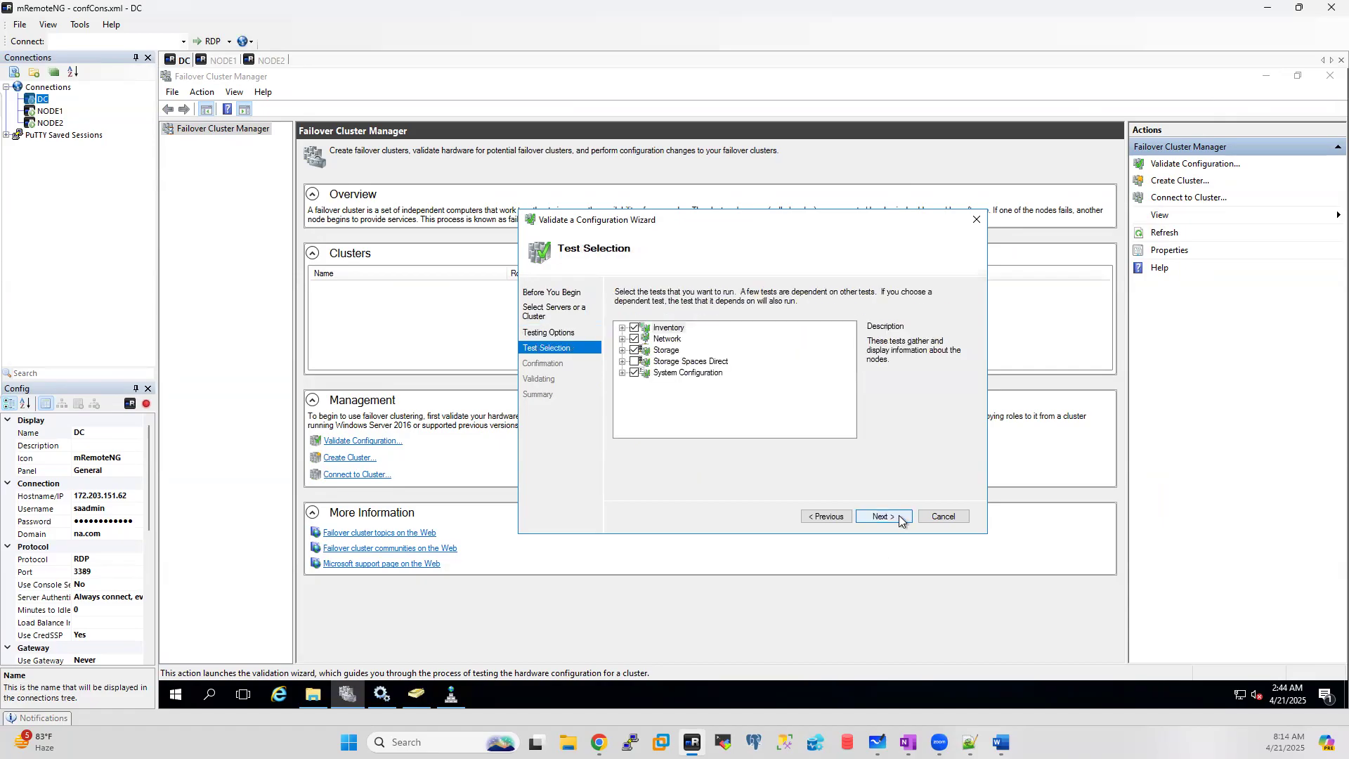
click(634, 328)
click(634, 338)
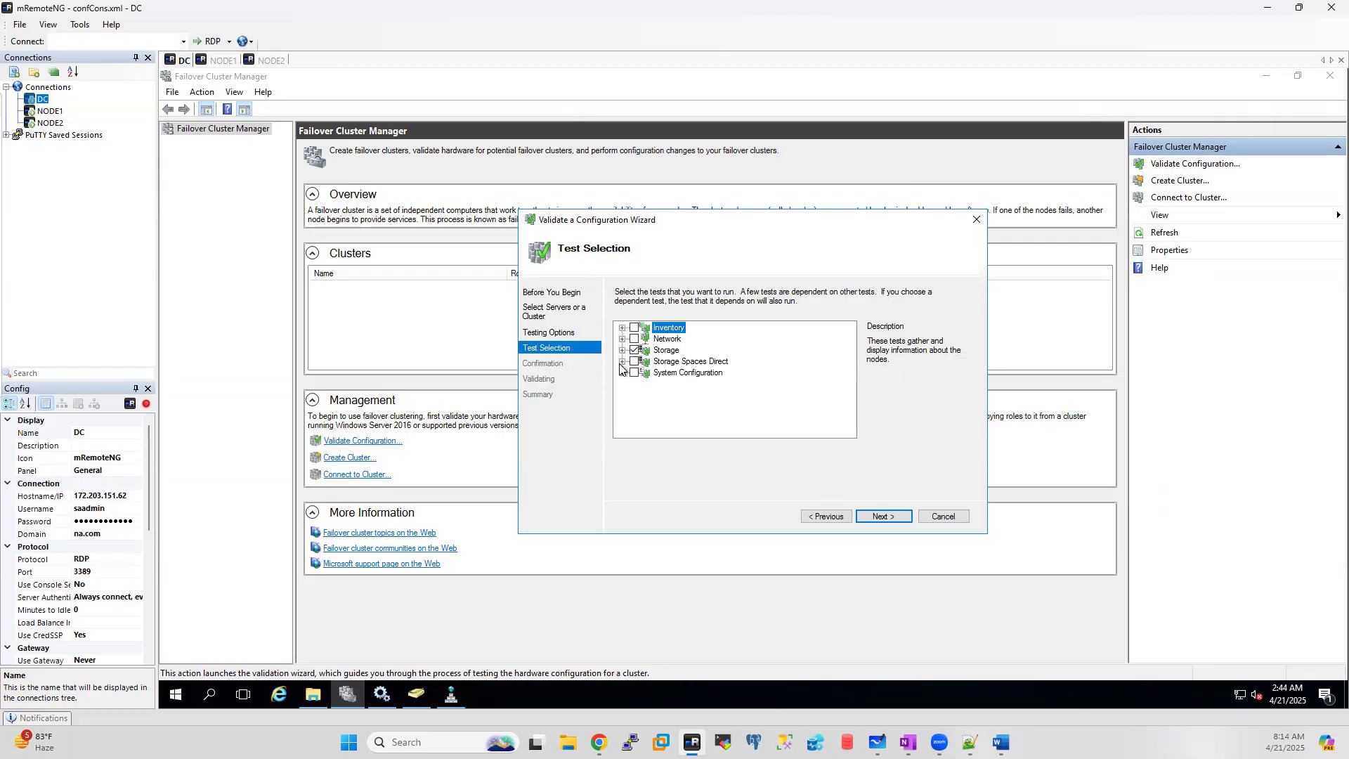
click(884, 516)
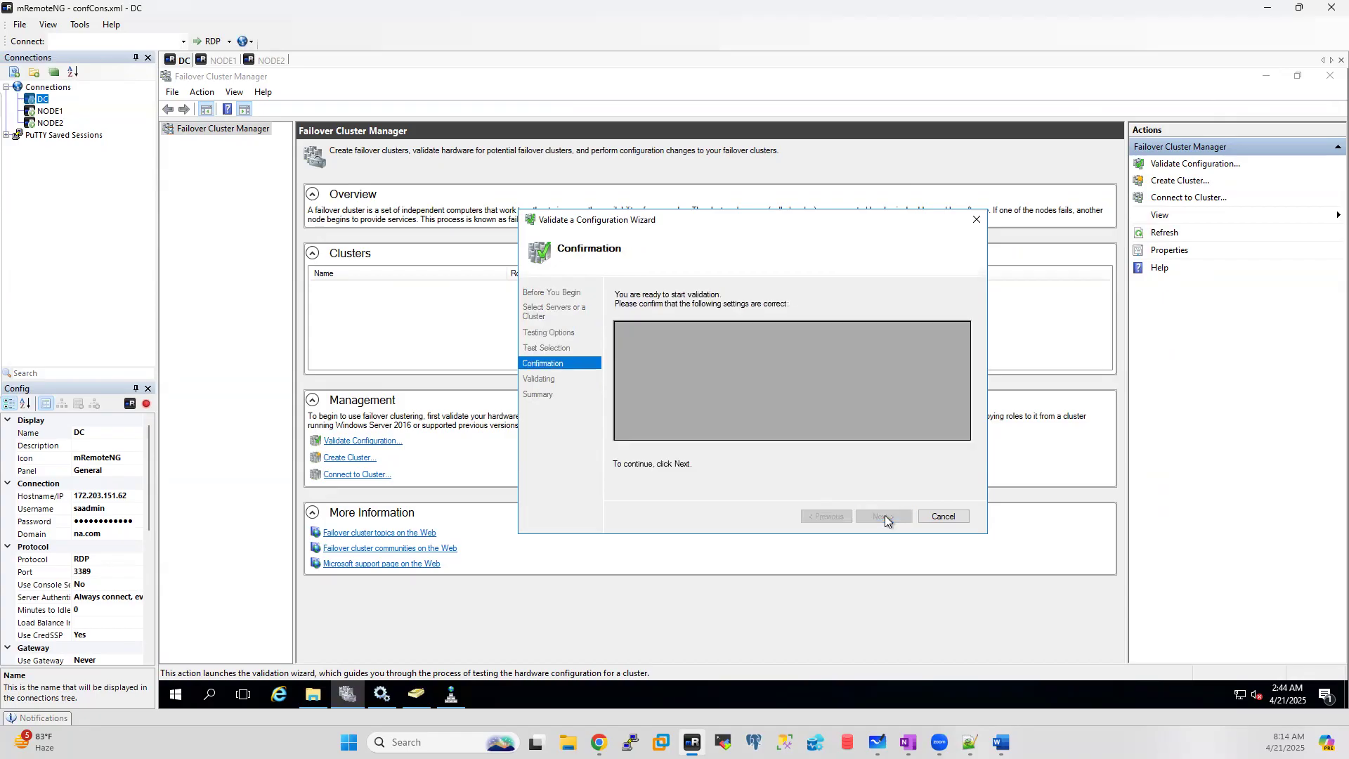
Step: Start the Storage-only validation, review its progress list, then move to the NODE1 session
click(884, 517)
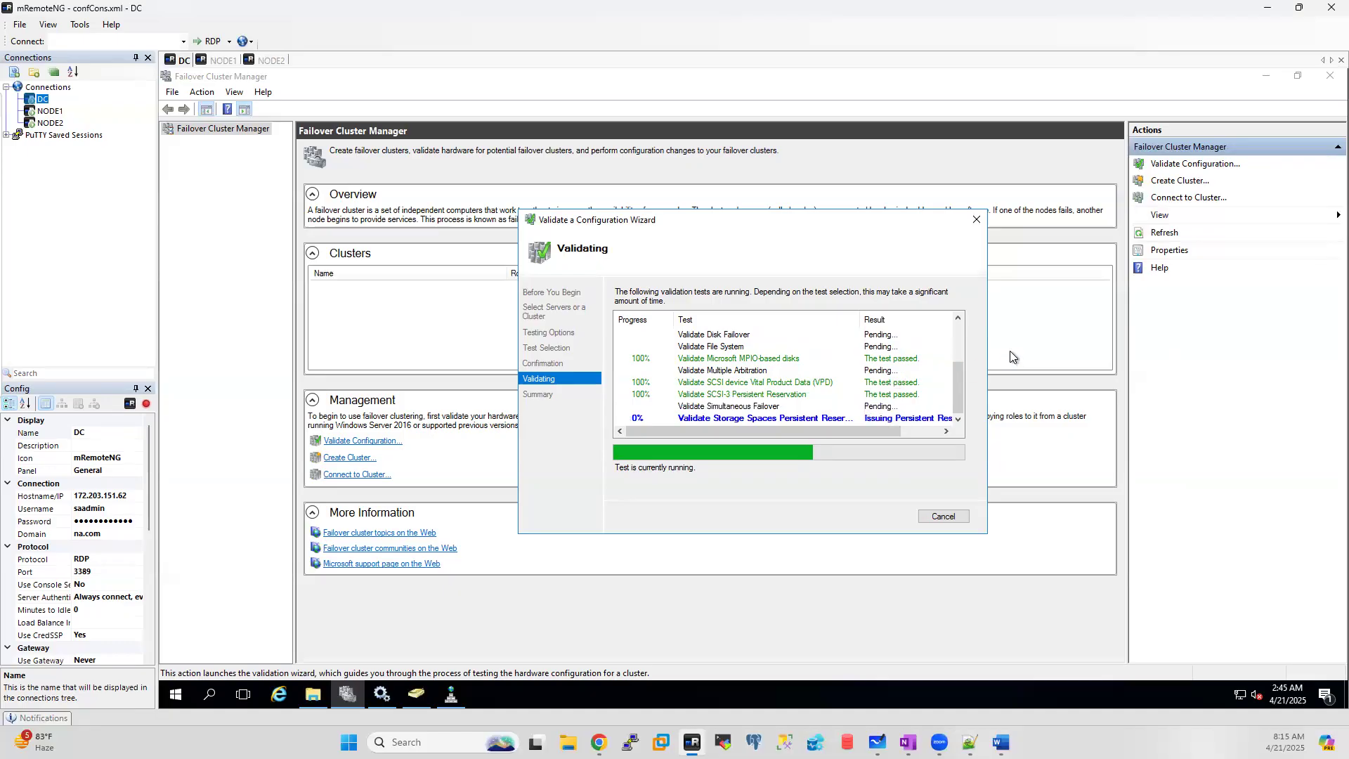
drag(958, 389, 956, 321)
drag(955, 360, 949, 407)
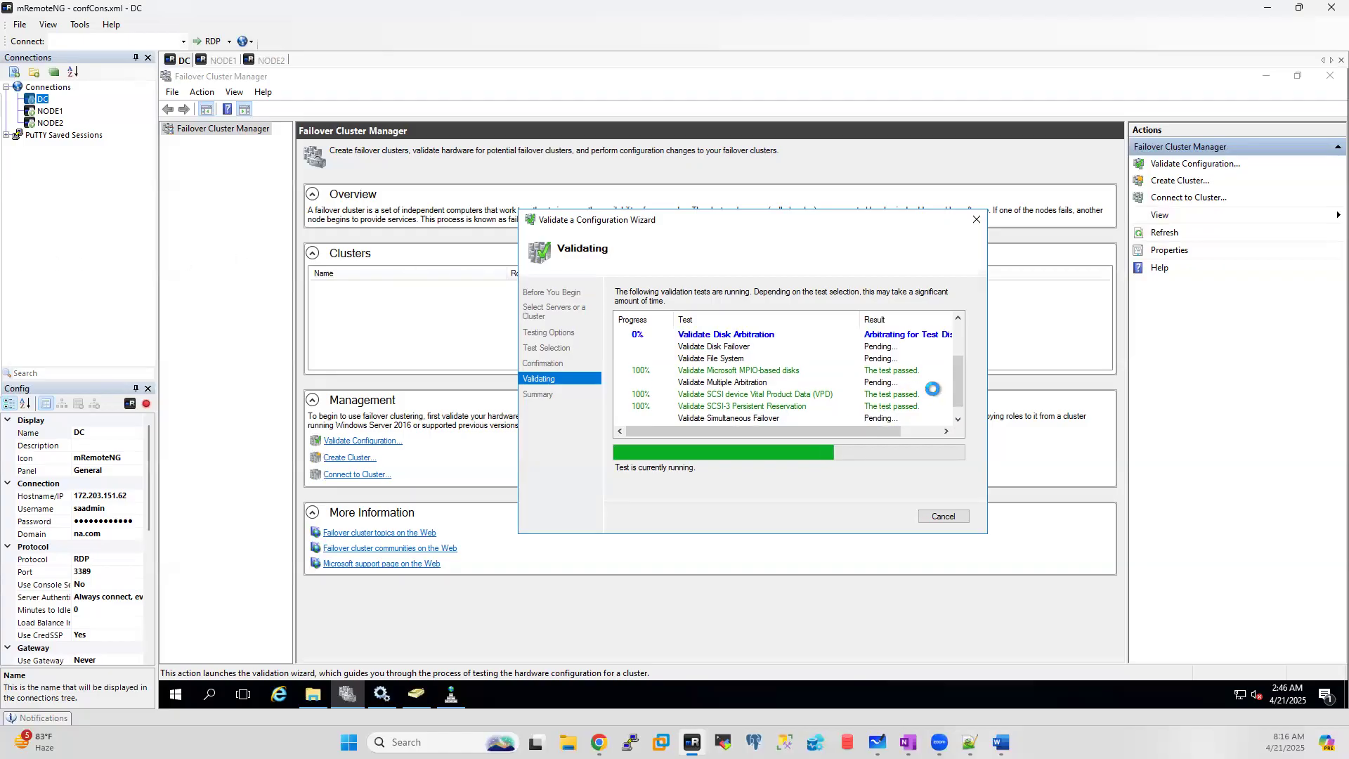
drag(957, 389, 956, 317)
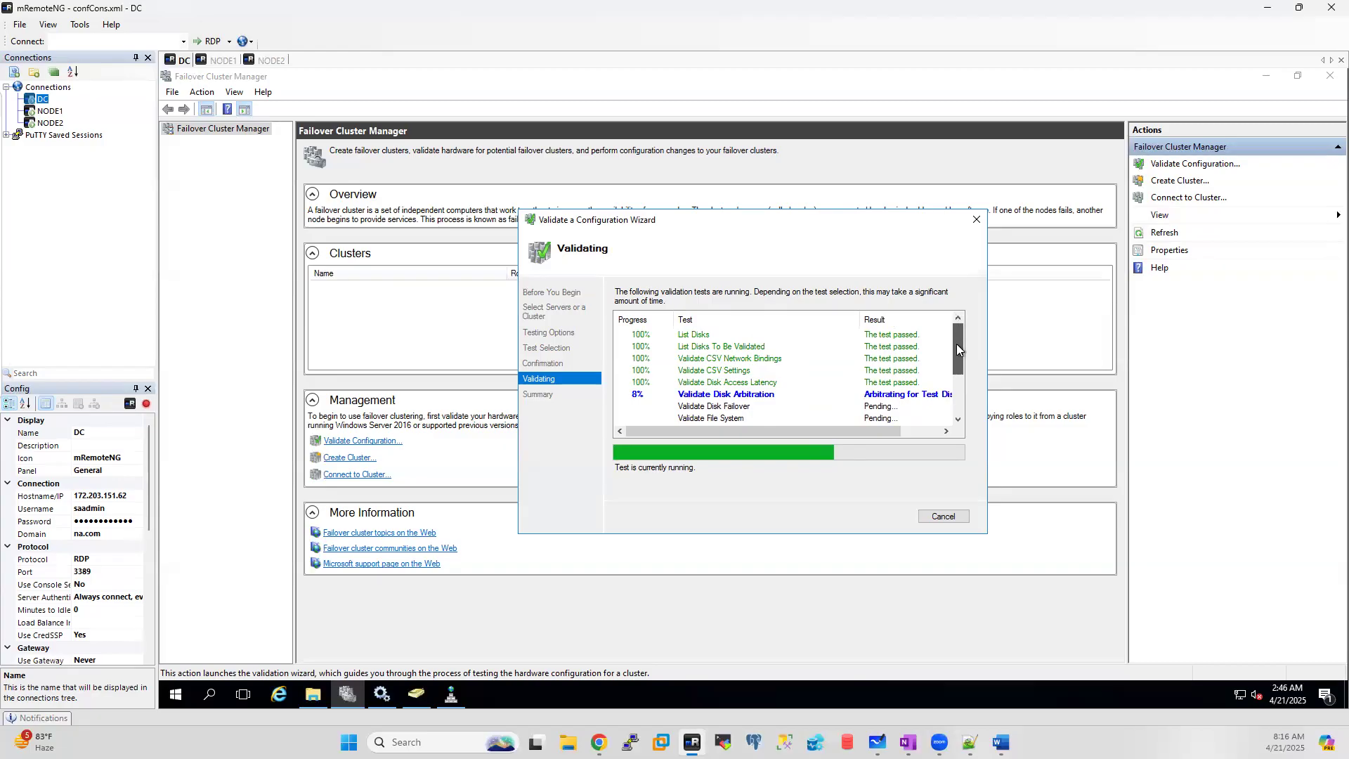
click(222, 61)
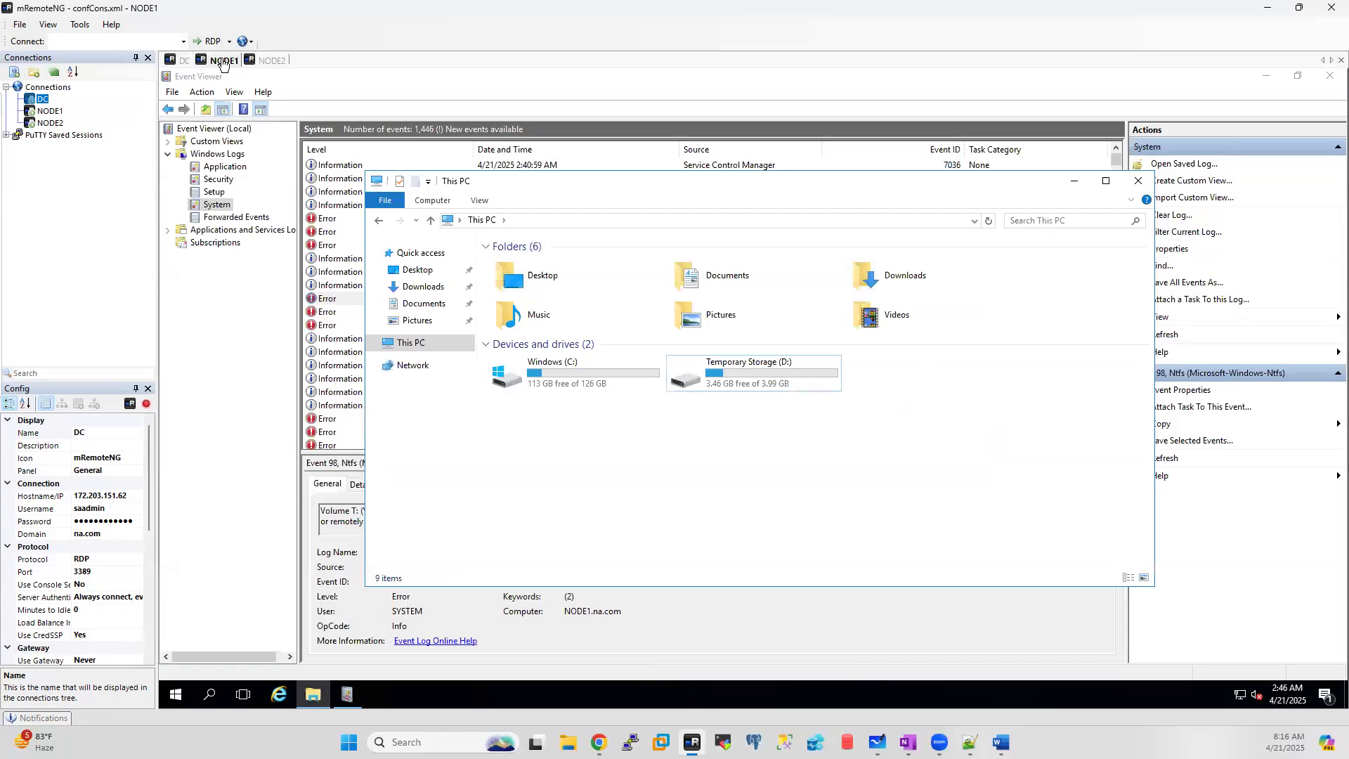
Step: Refresh the System log in NODE1's Event Viewer to 1,455 events
click(272, 61)
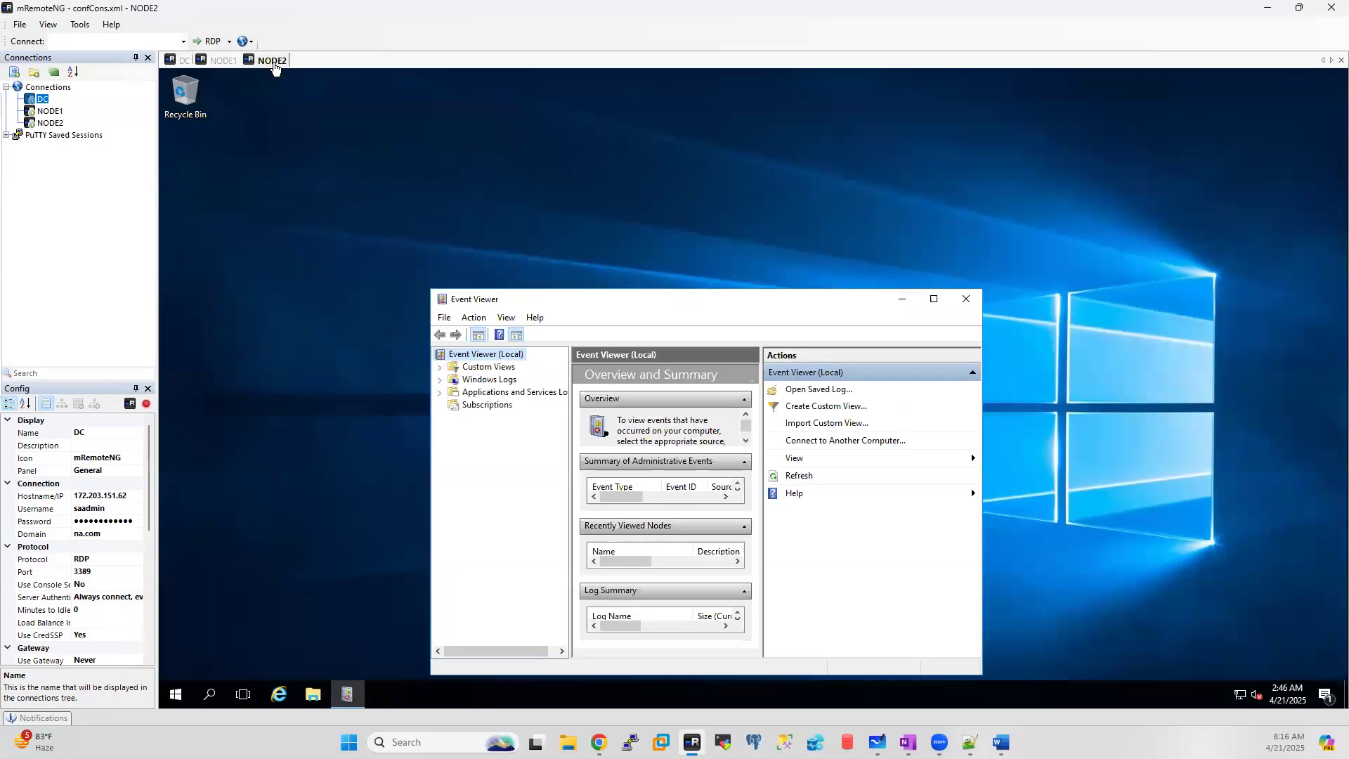
click(222, 61)
click(229, 327)
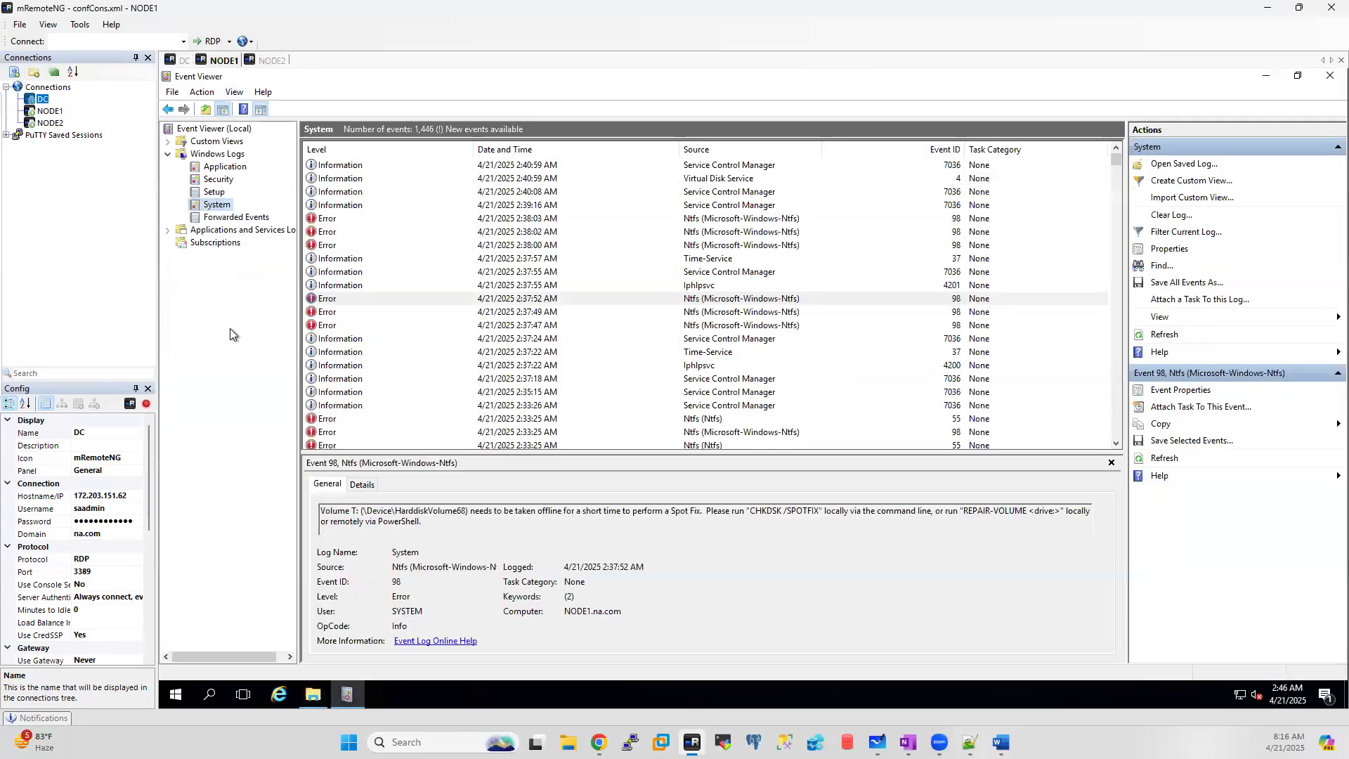
right_click(219, 206)
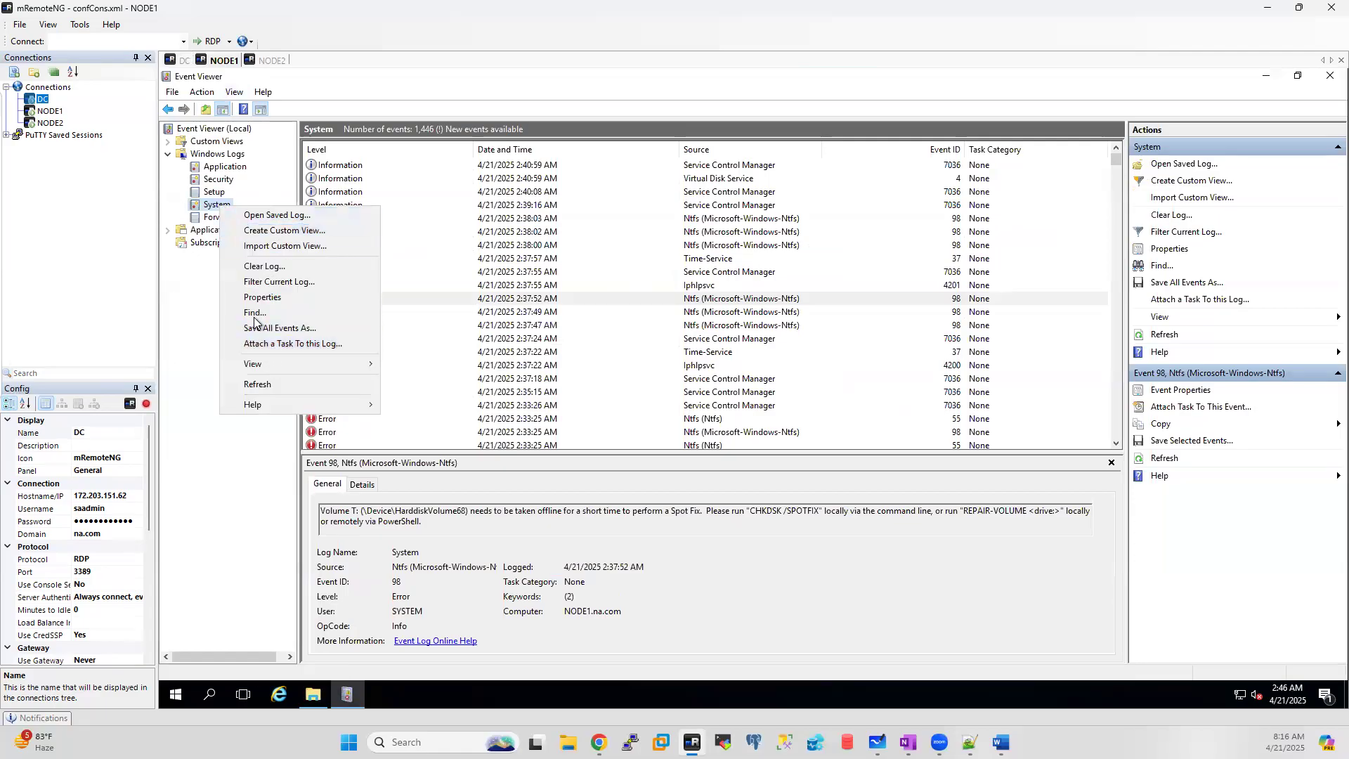
click(258, 384)
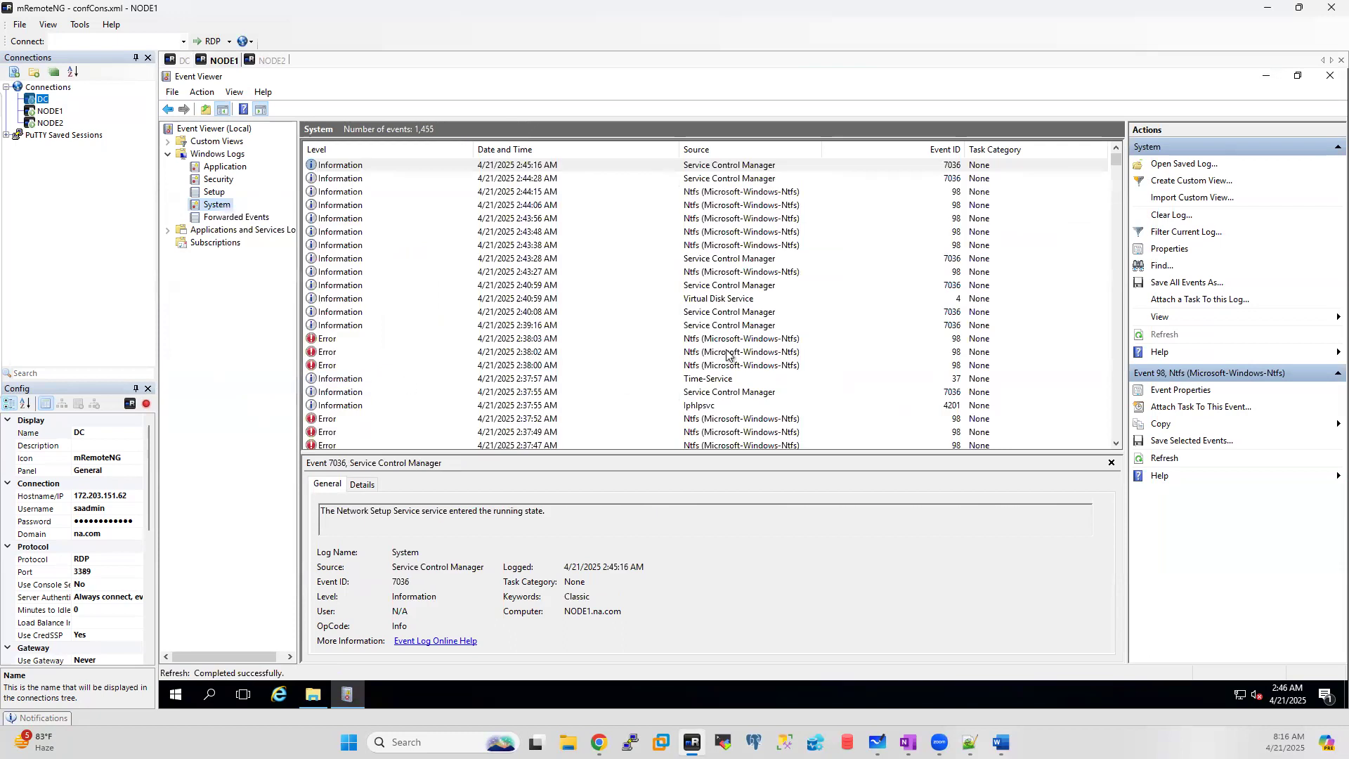
Step: Inspect the 2:44:15 AM Ntfs event, then check the DC validation at Disk Arbitration 41%
click(756, 194)
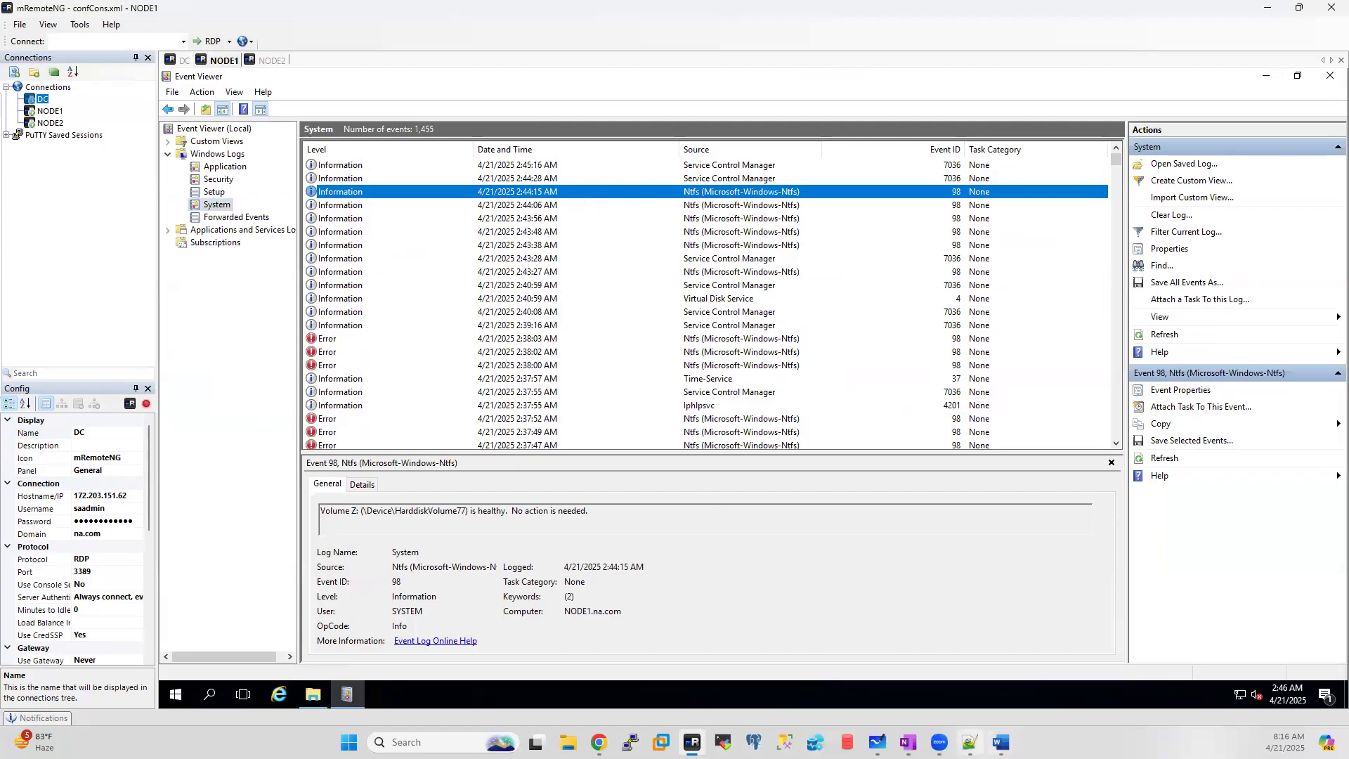
mouse_move(970, 742)
click(183, 62)
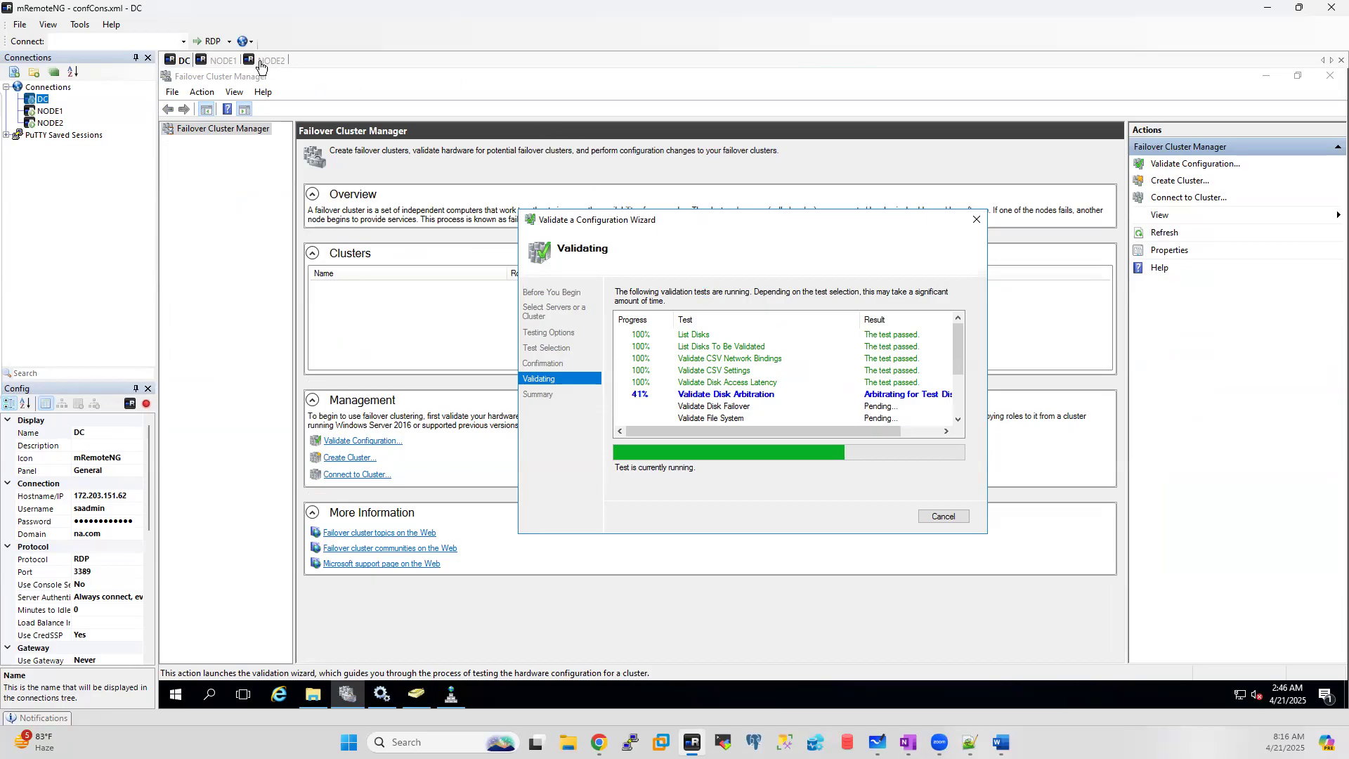
click(225, 62)
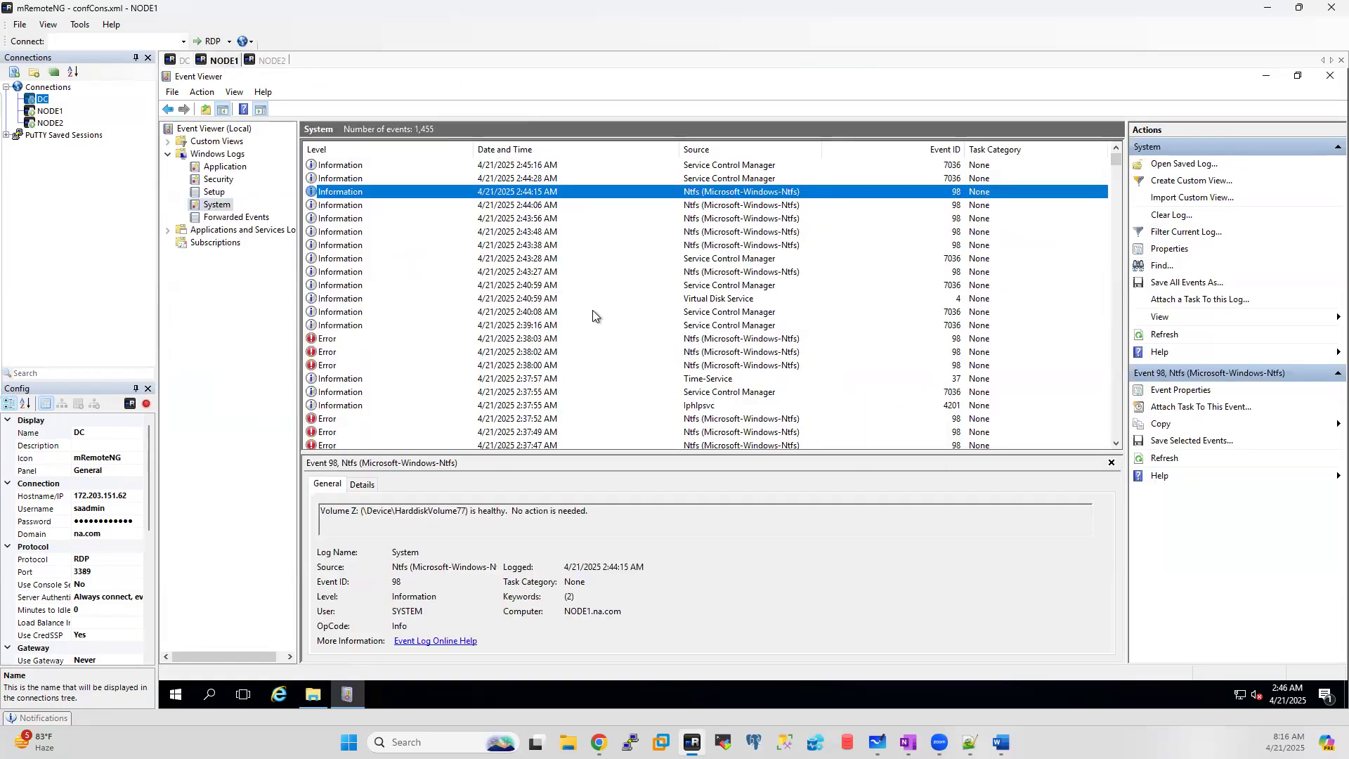
scroll(593, 309, down, 10)
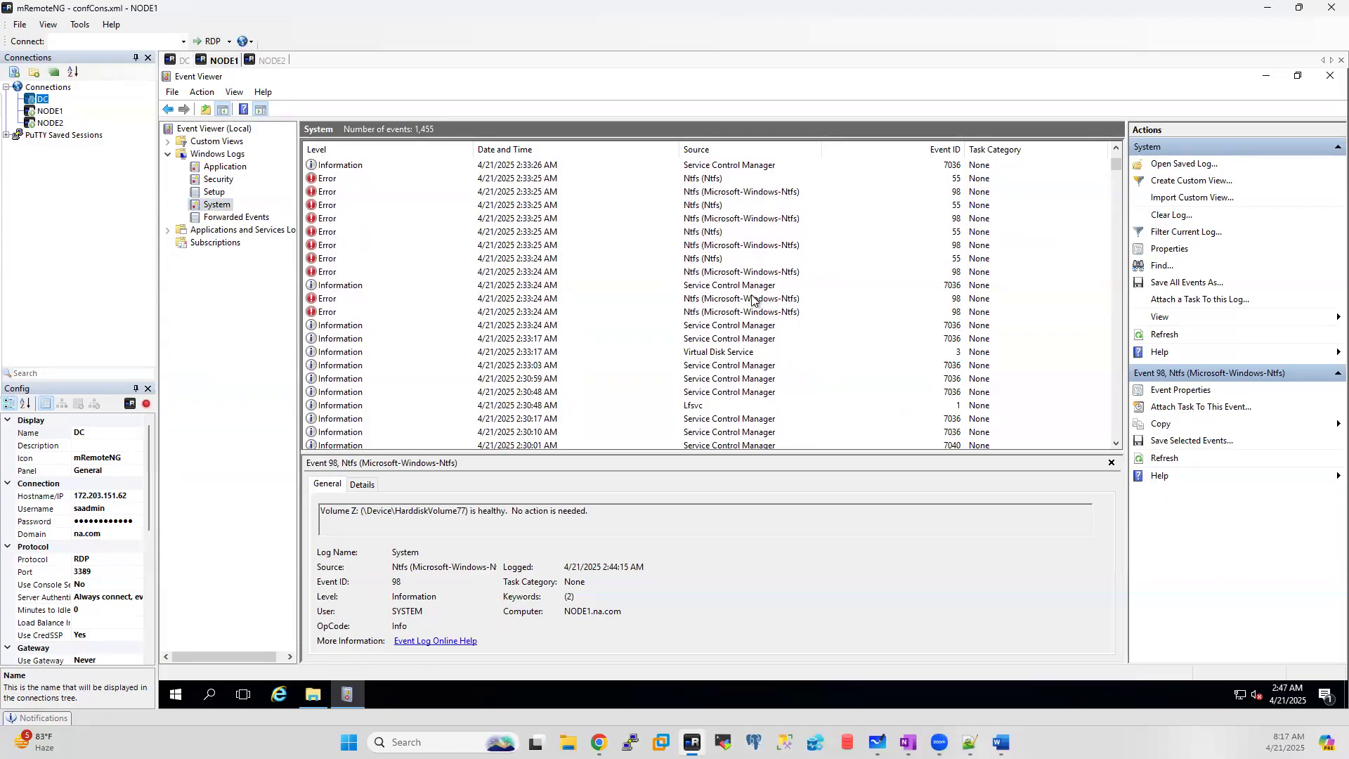
scroll(752, 306, up, 4)
click(324, 366)
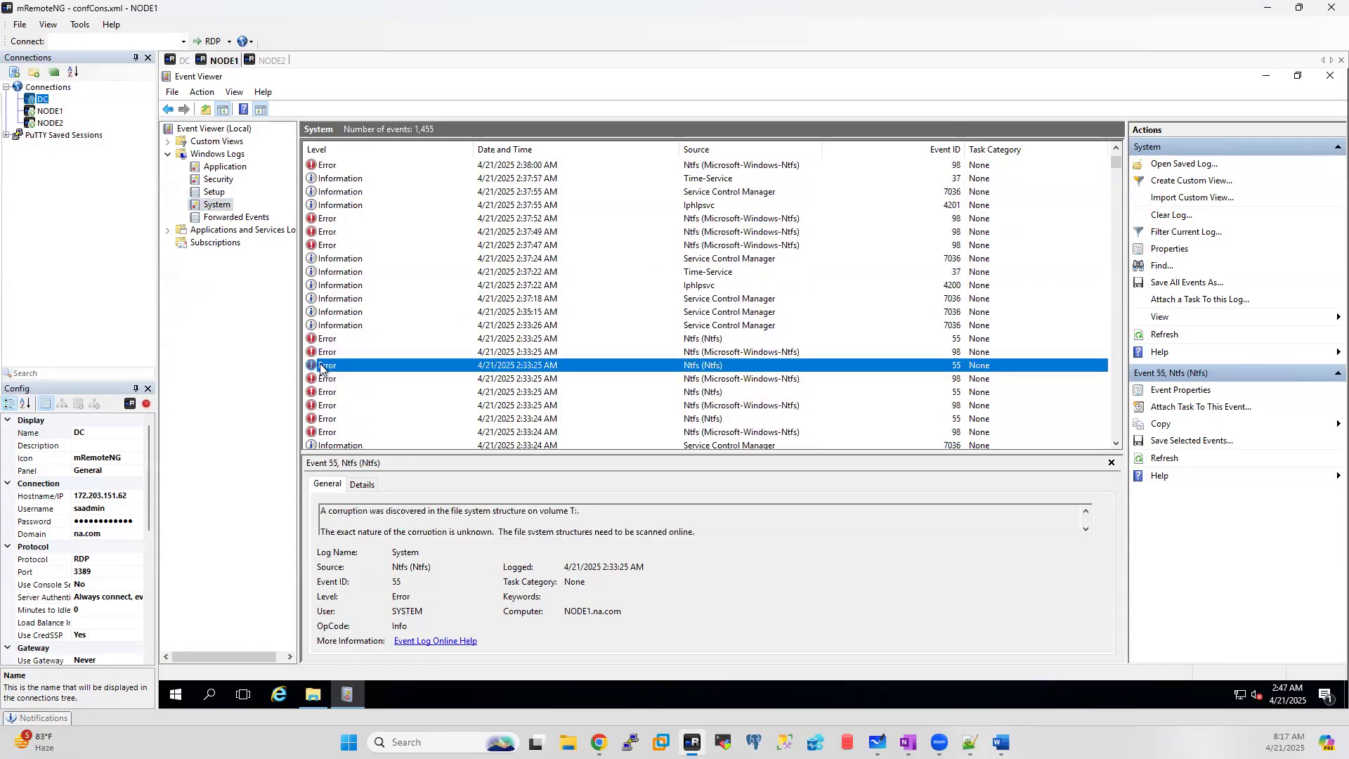
click(334, 328)
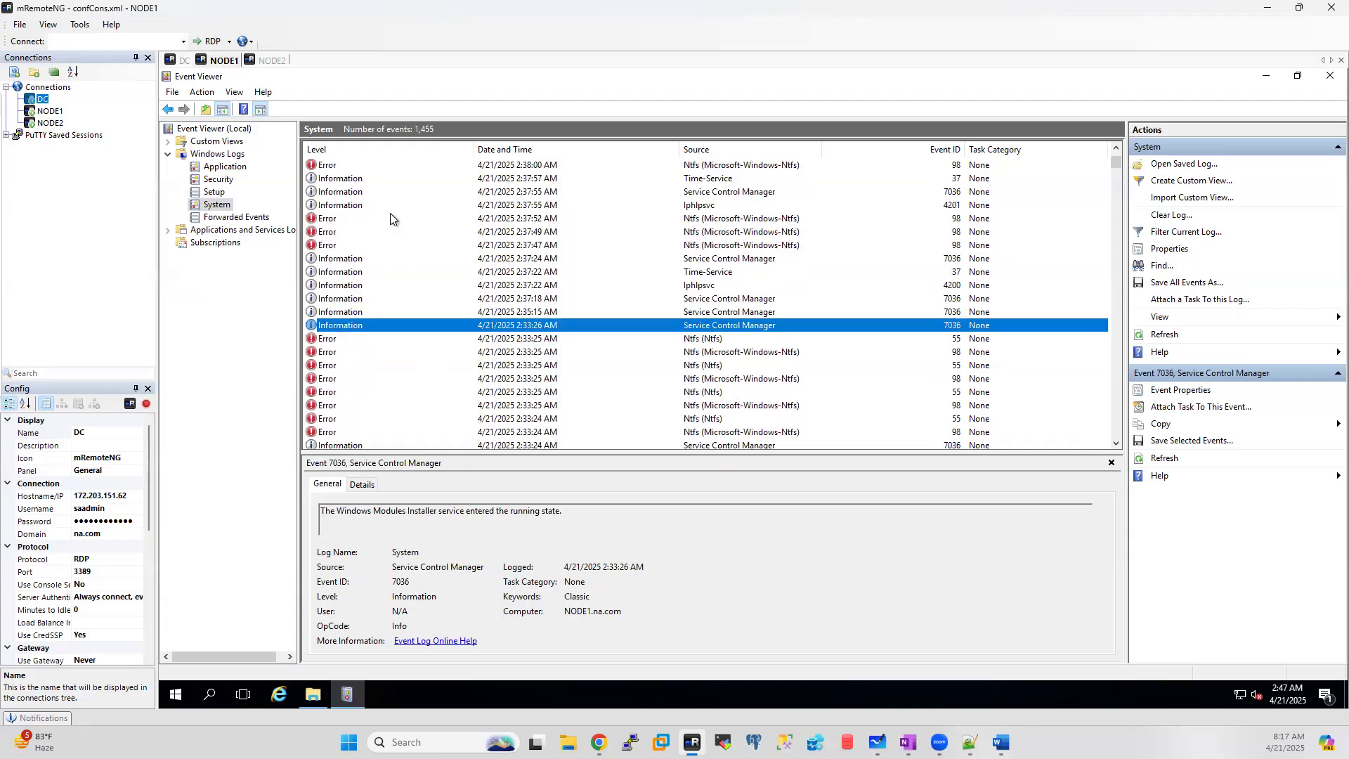
scroll(414, 214, up, 1)
scroll(414, 213, up, 4)
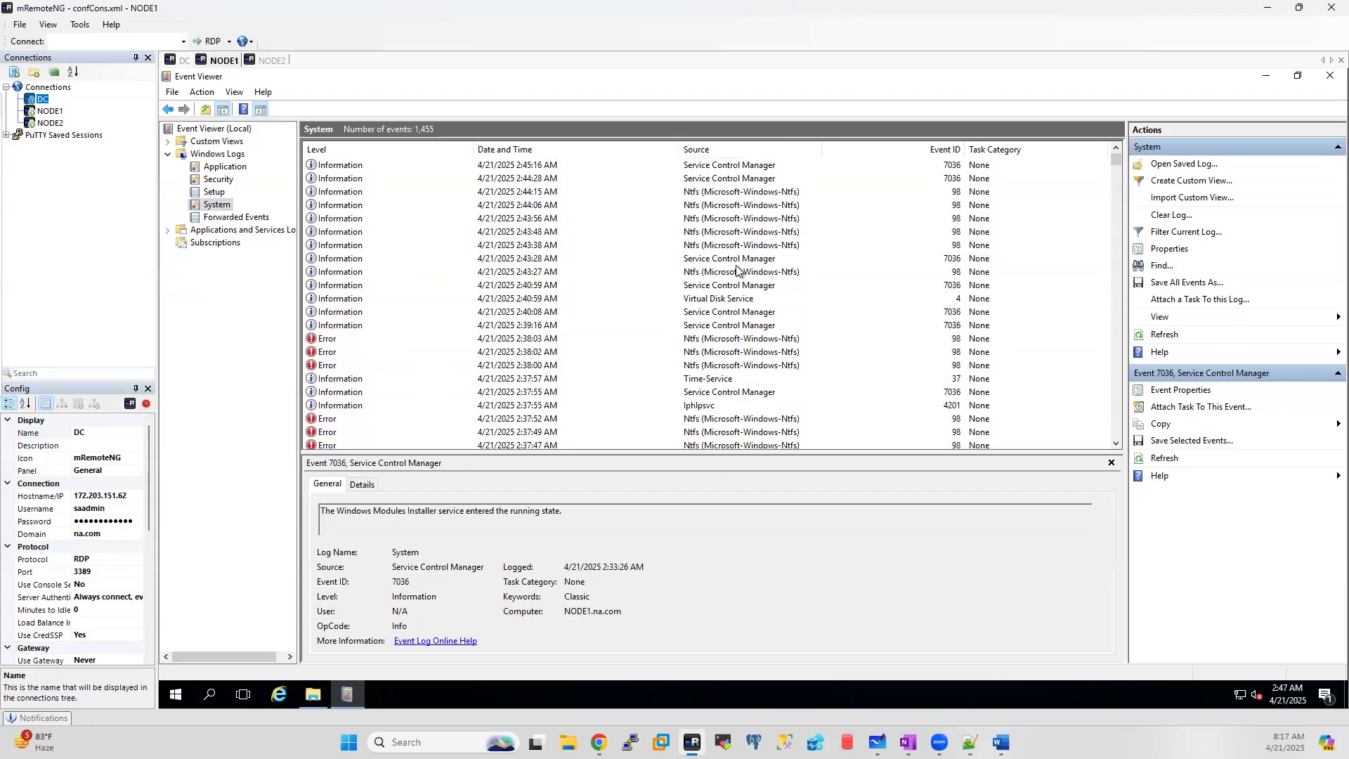
click(181, 62)
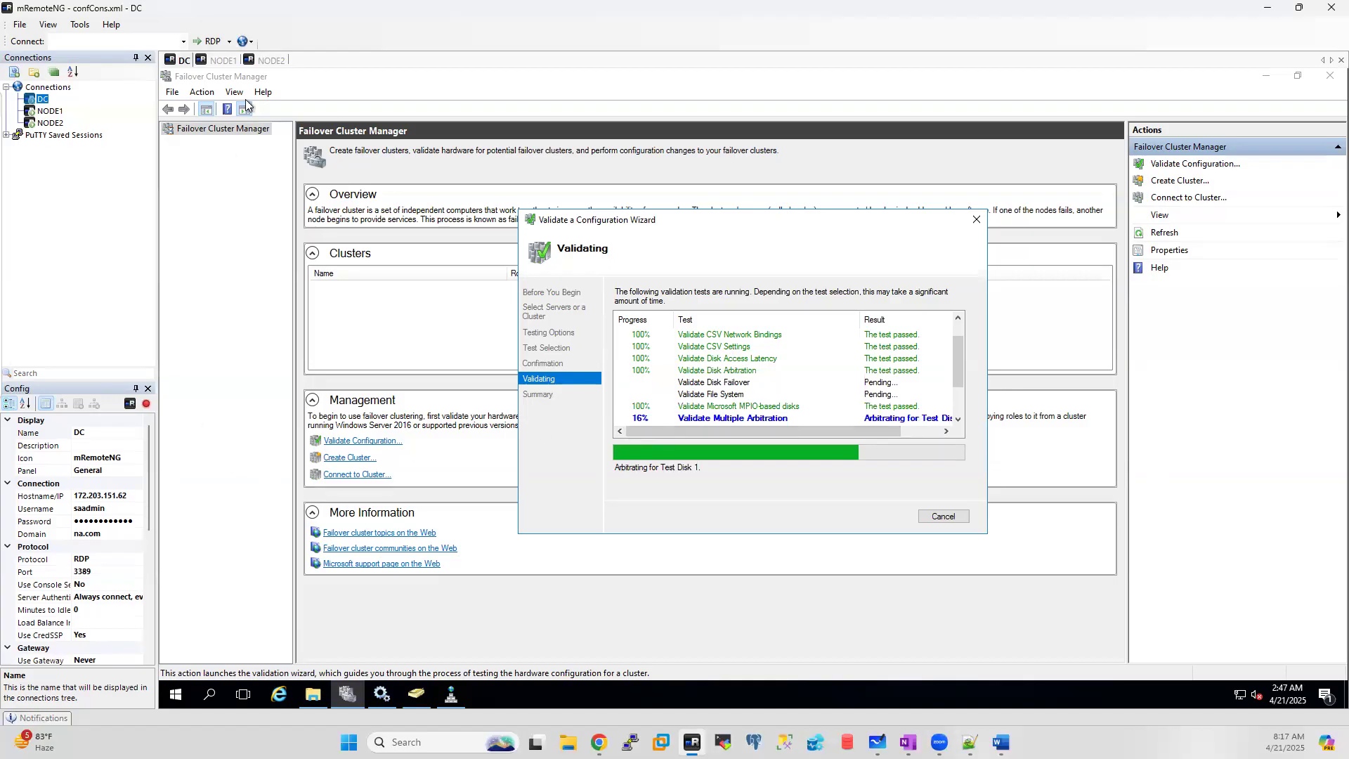
Step: Refresh NODE1's System log to 1,456 events, then move to the NODE2 session
click(224, 62)
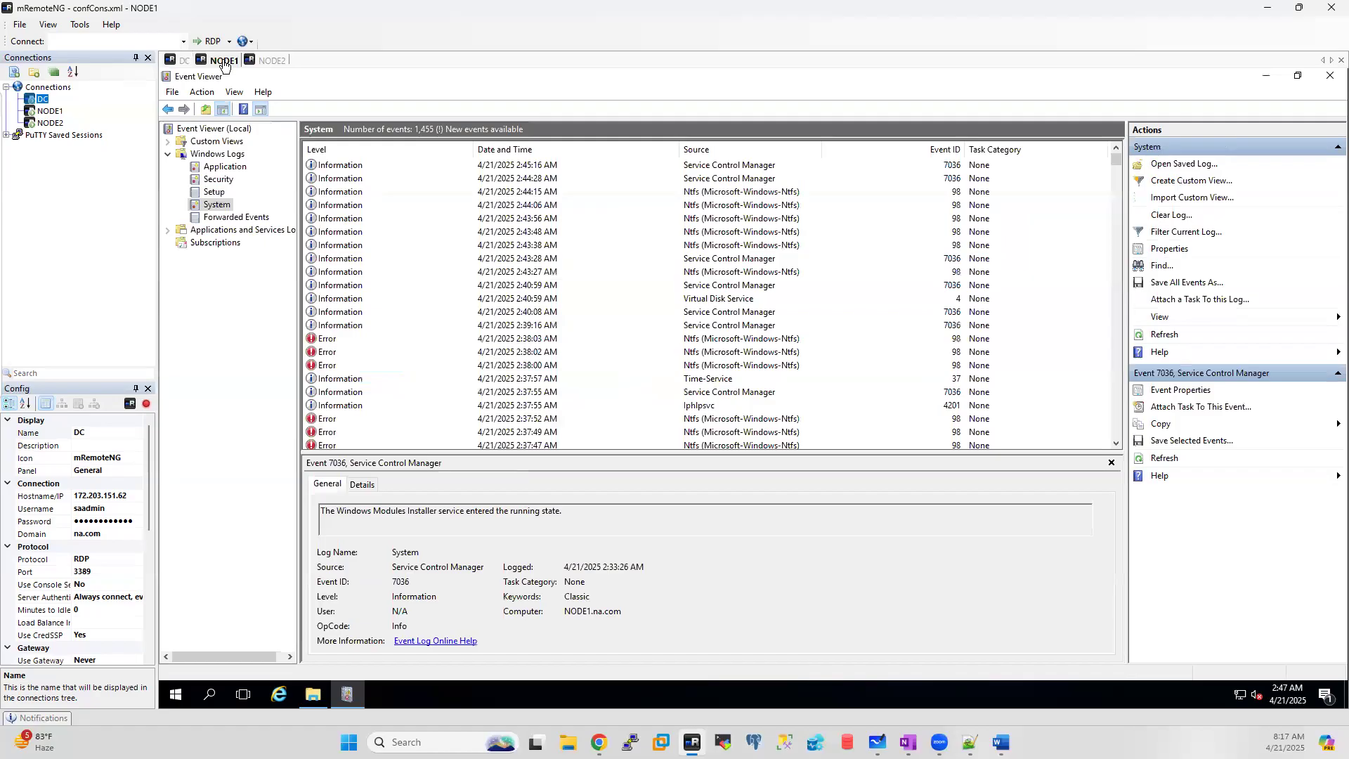
right_click(212, 208)
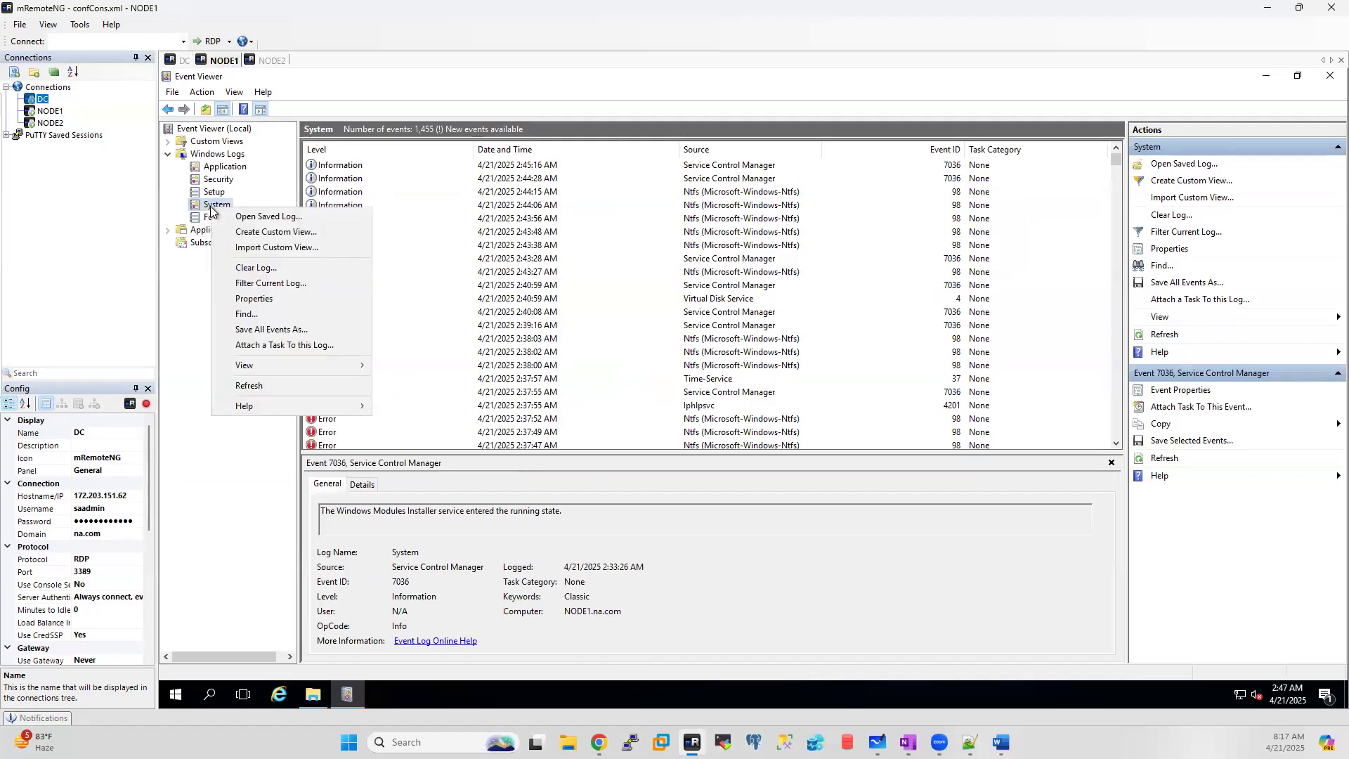
click(249, 386)
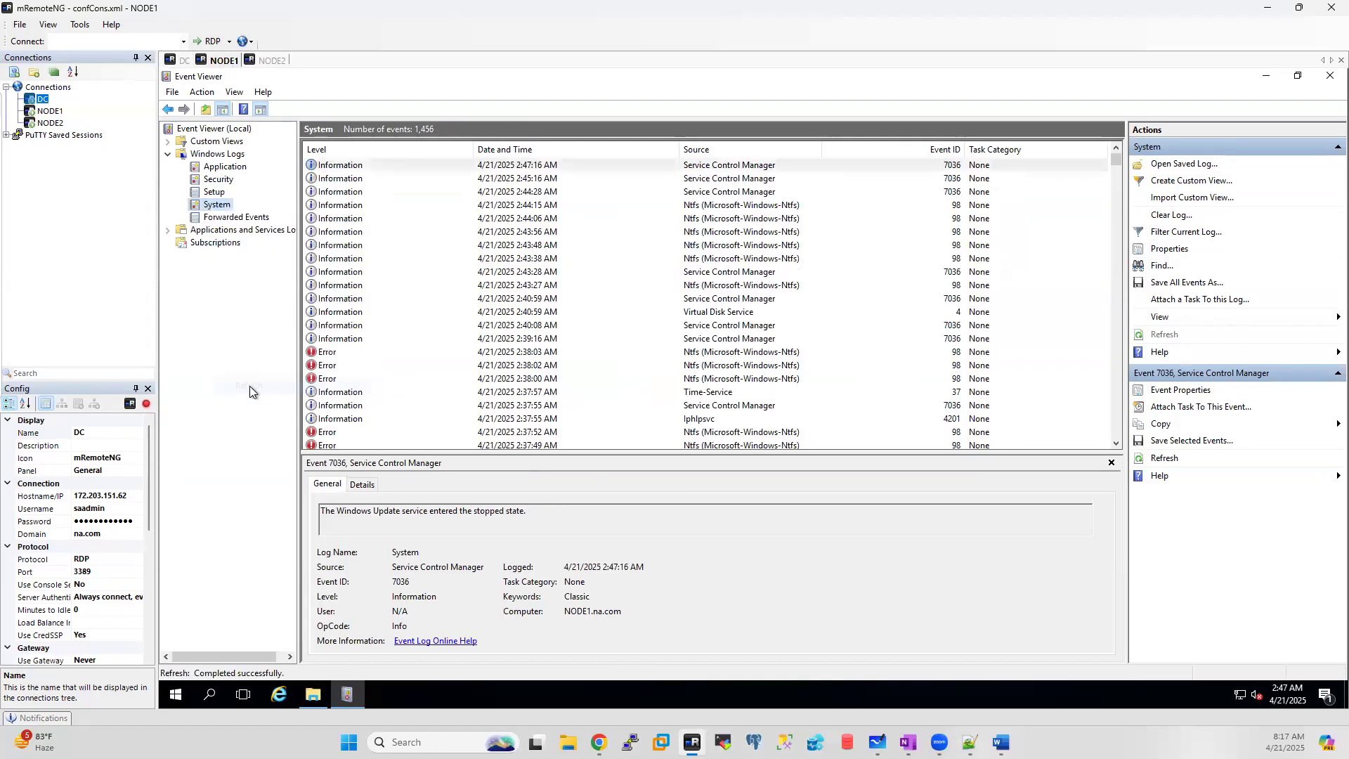
click(267, 61)
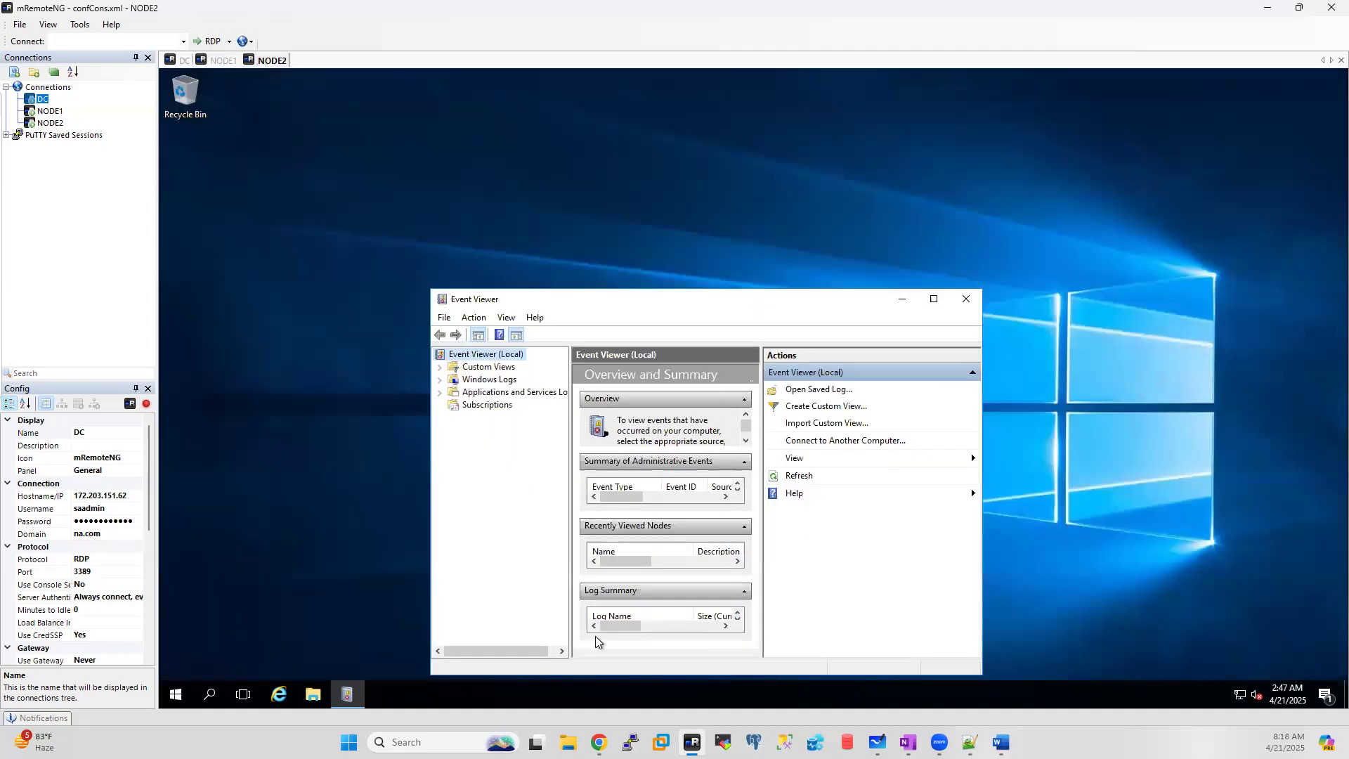
Step: Maximize NODE2's Event Viewer, refresh its System log to 1,458 events, and inspect the 2:38:02 AM Ntfs error
click(934, 299)
click(168, 154)
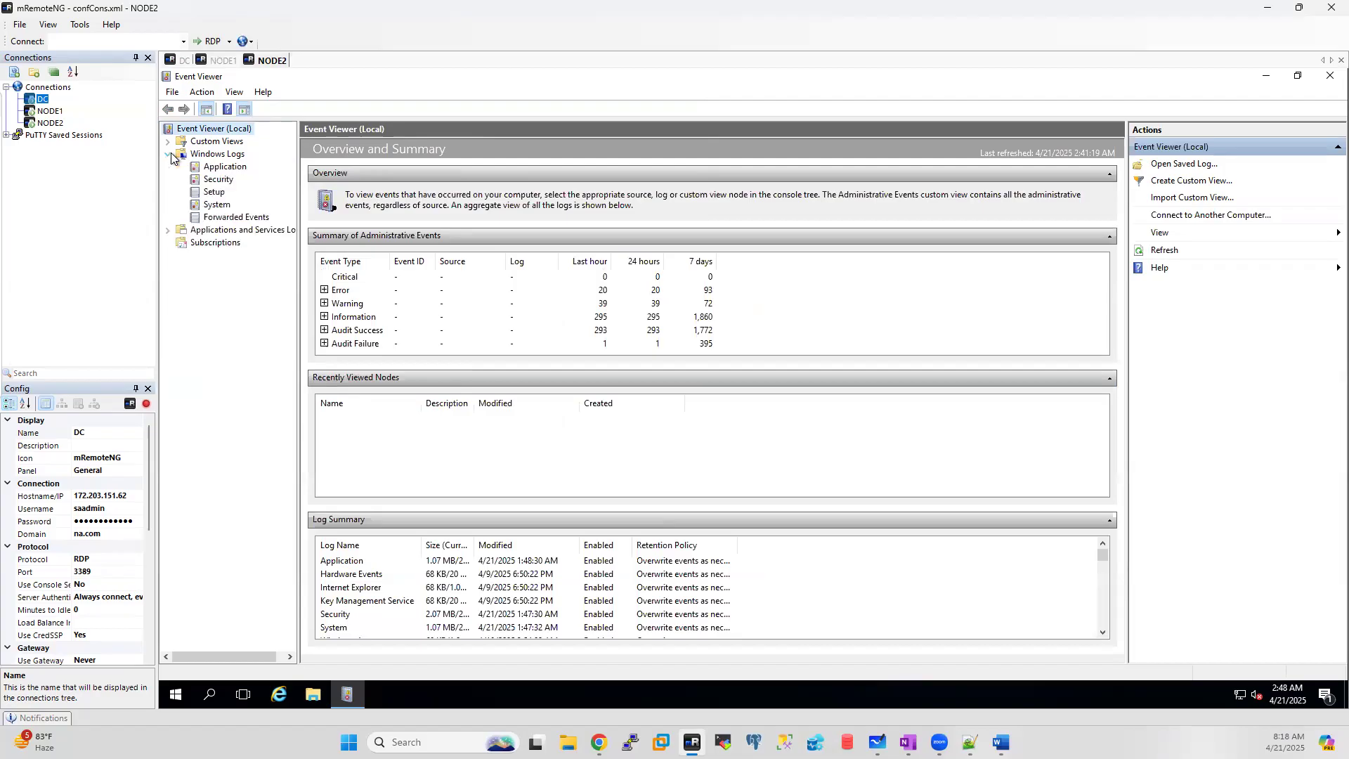
click(216, 204)
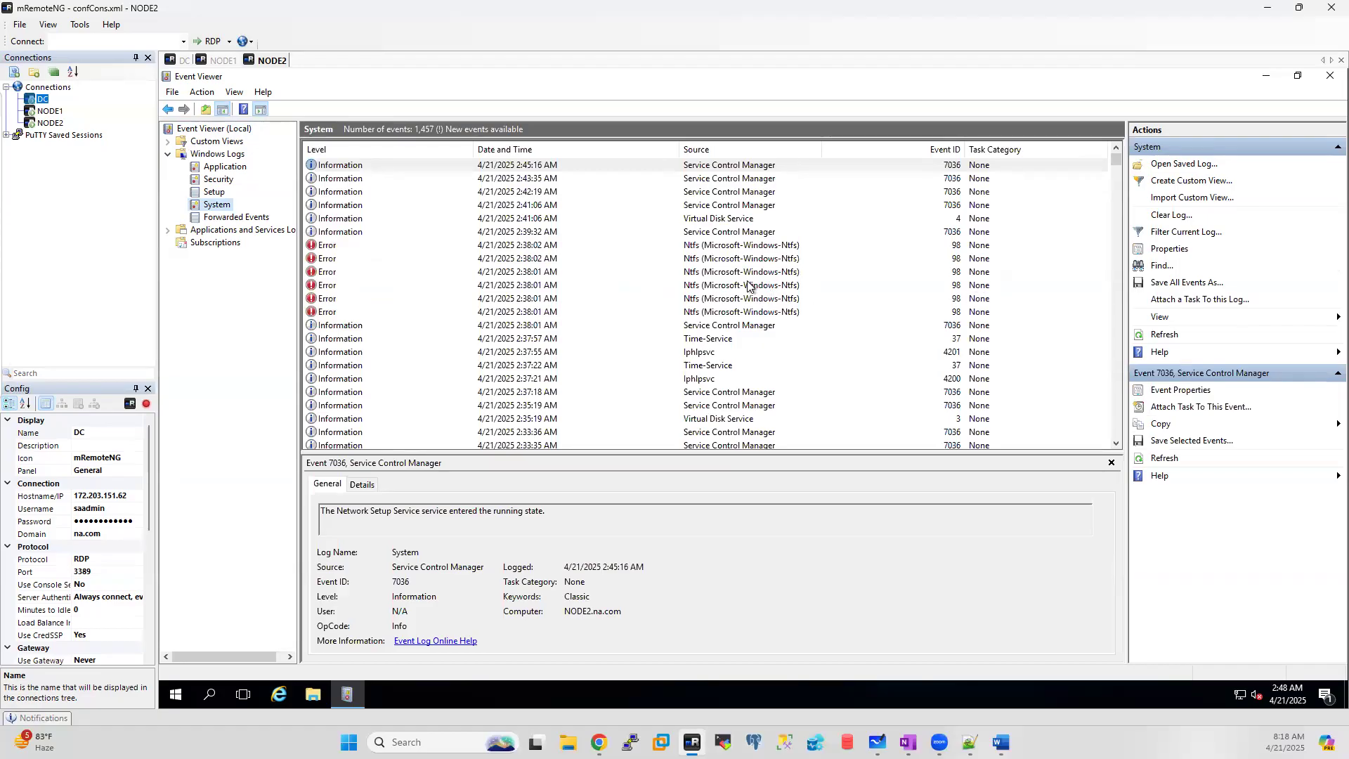
right_click(216, 205)
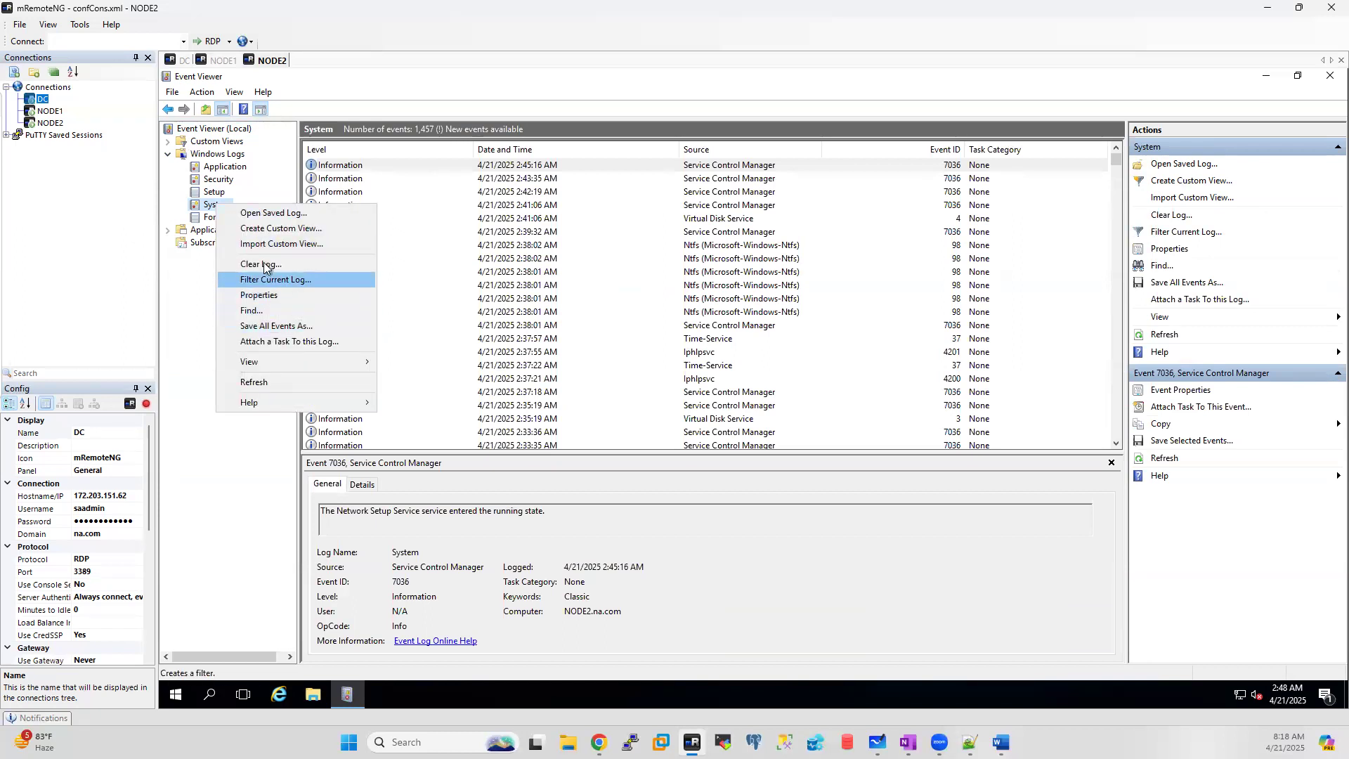
click(258, 382)
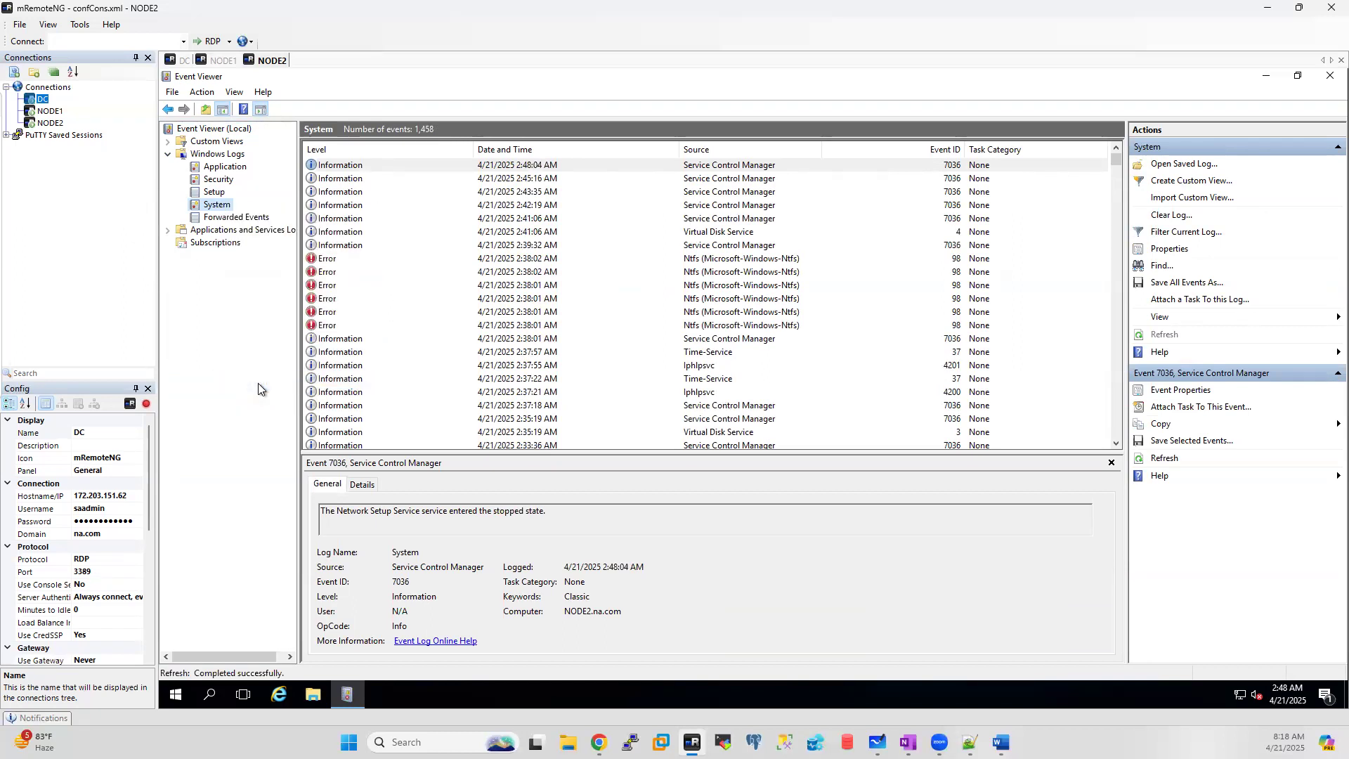
click(747, 264)
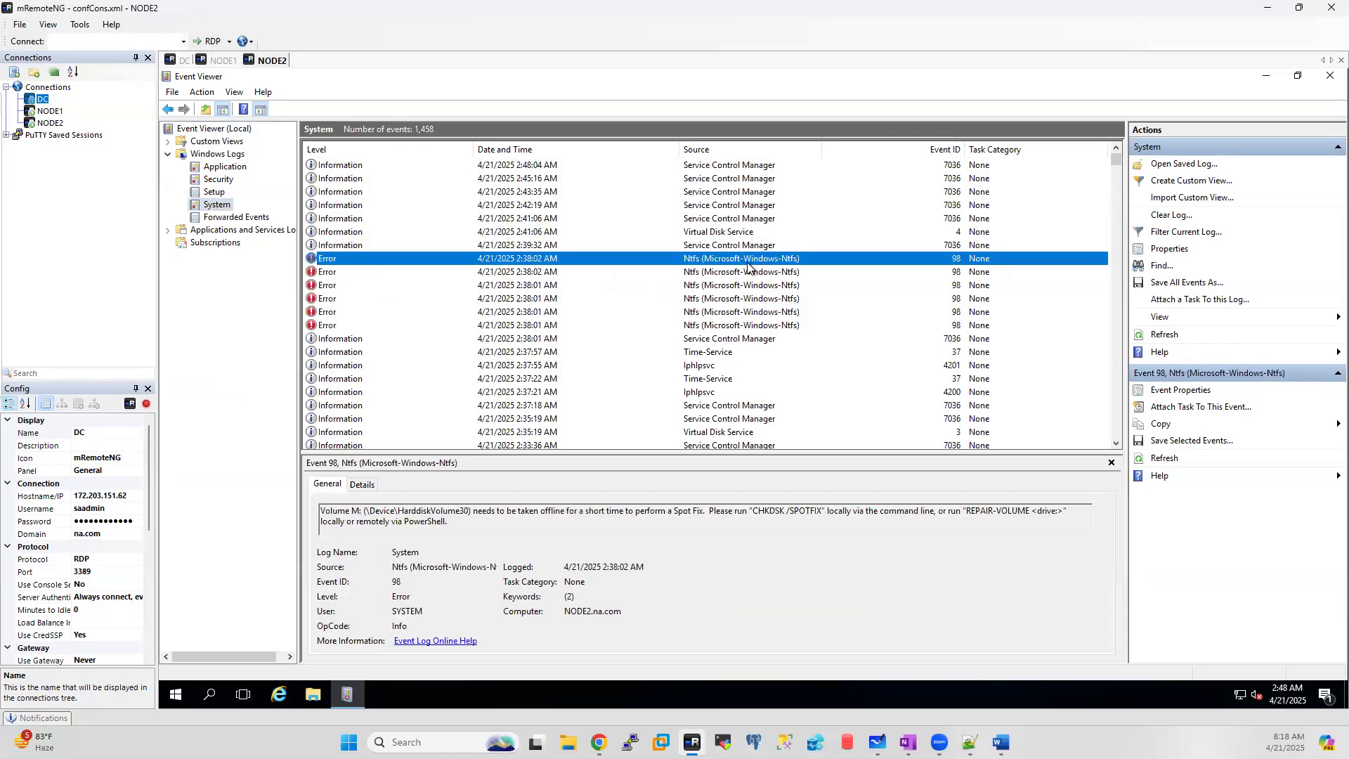
Step: Return to the DC session and scroll the finished validation summary showing every storage test as Success
click(179, 62)
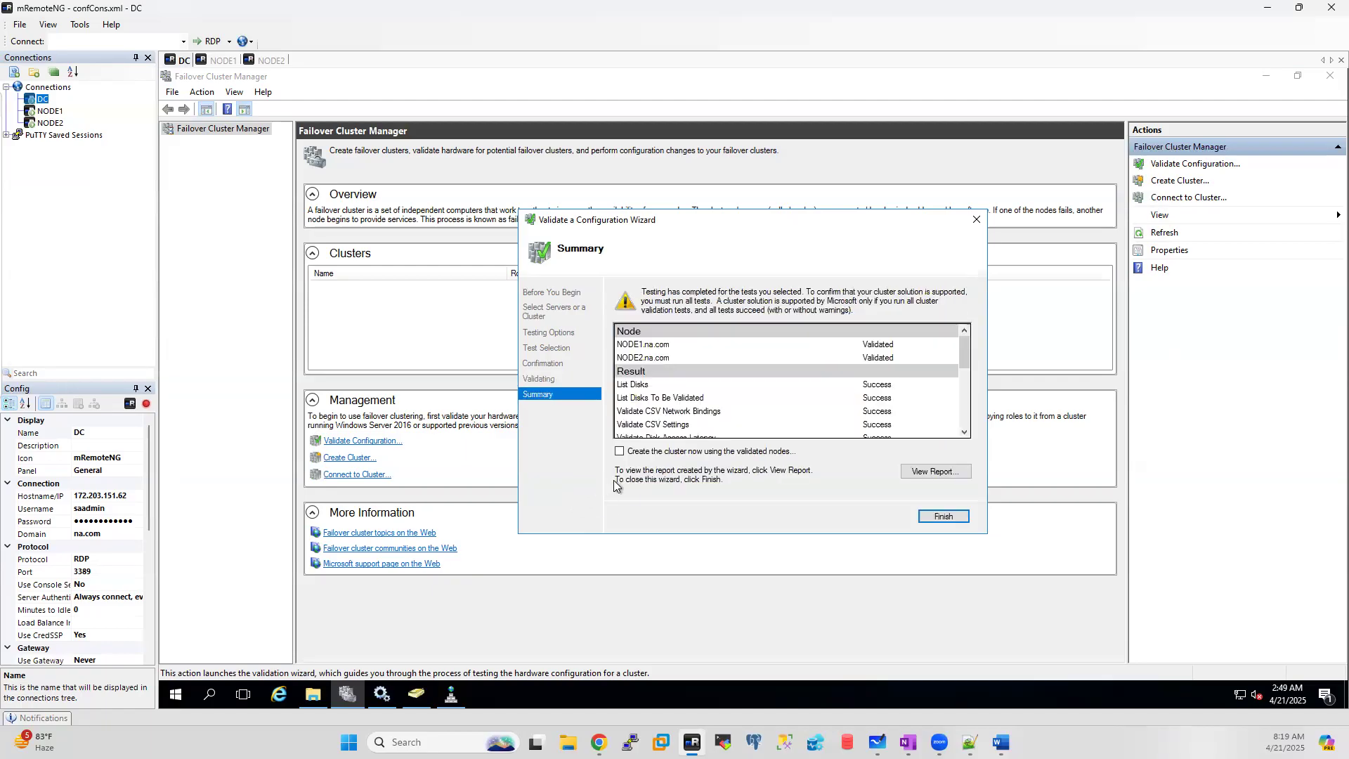
scroll(910, 374, down, 3)
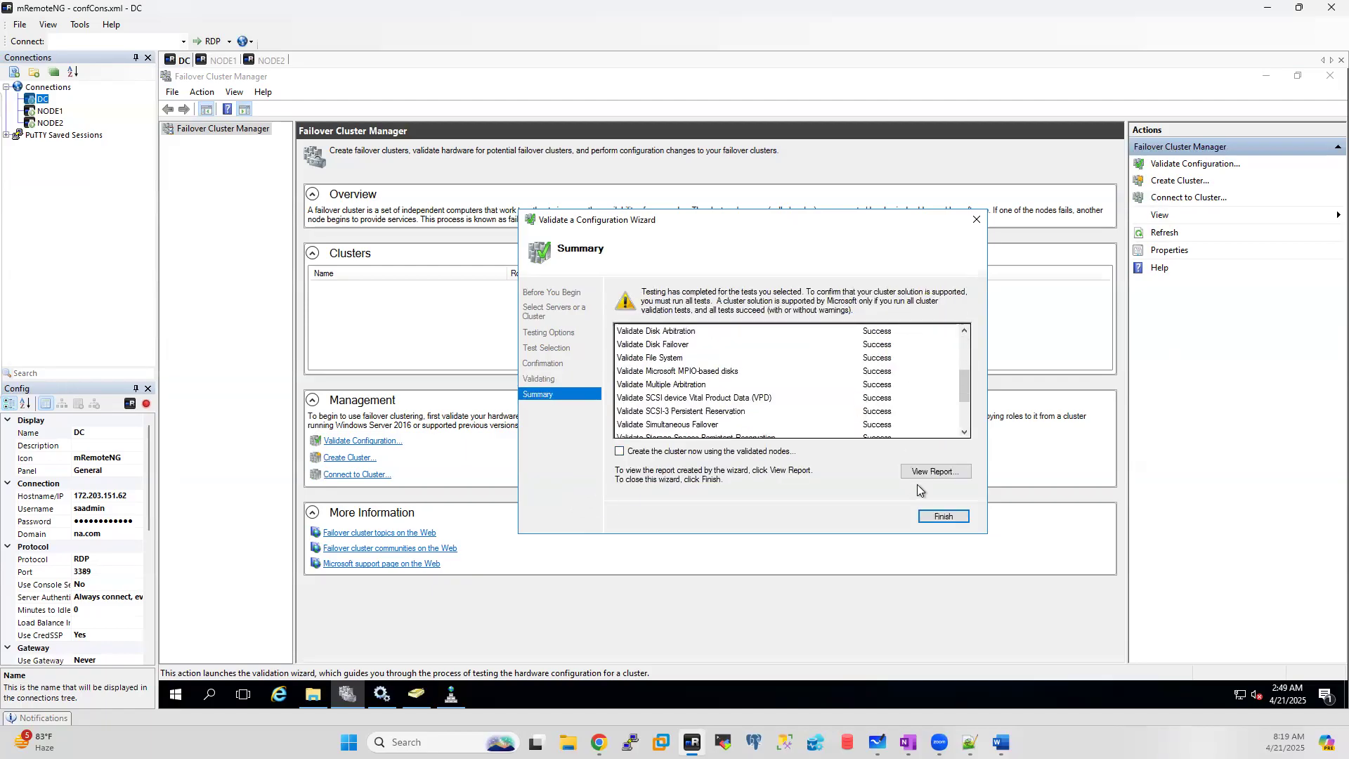
click(930, 472)
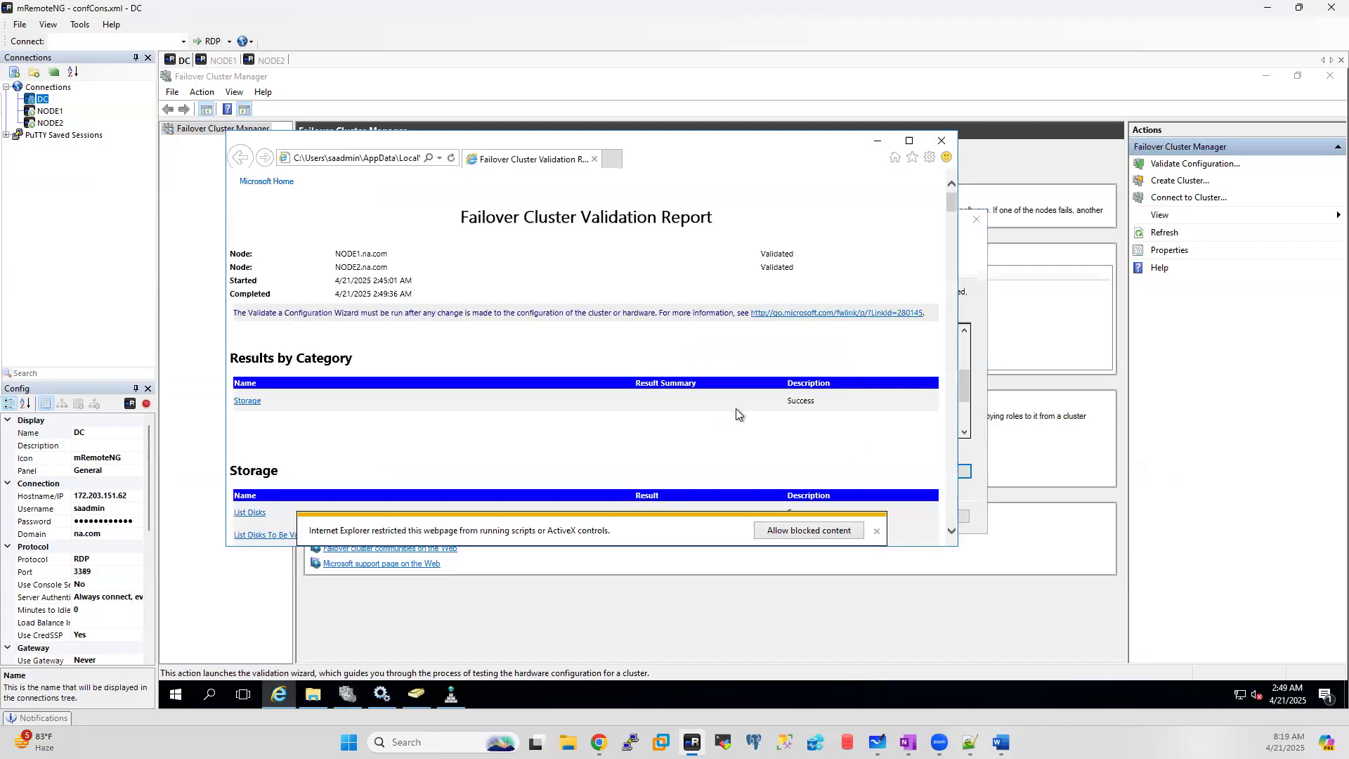
scroll(815, 404, down, 3)
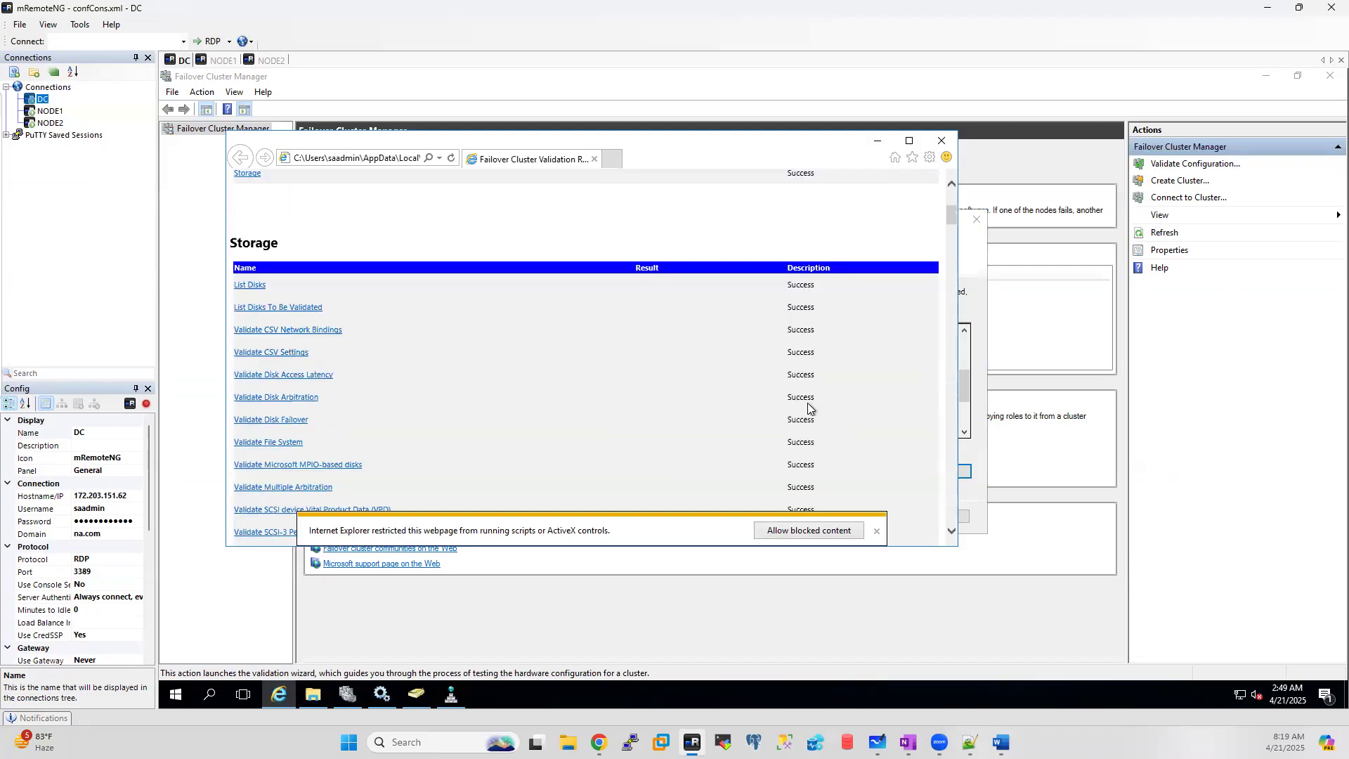
scroll(808, 408, down, 3)
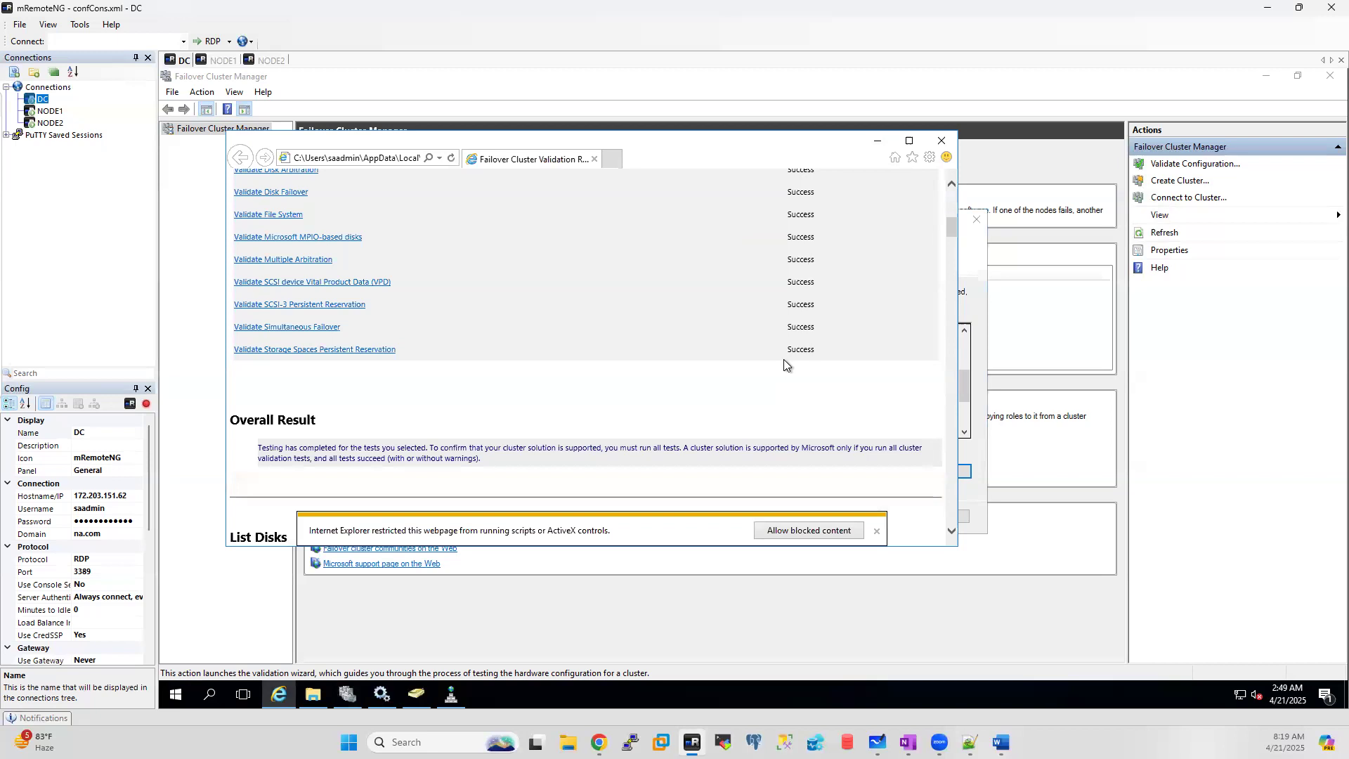
scroll(784, 362, up, 2)
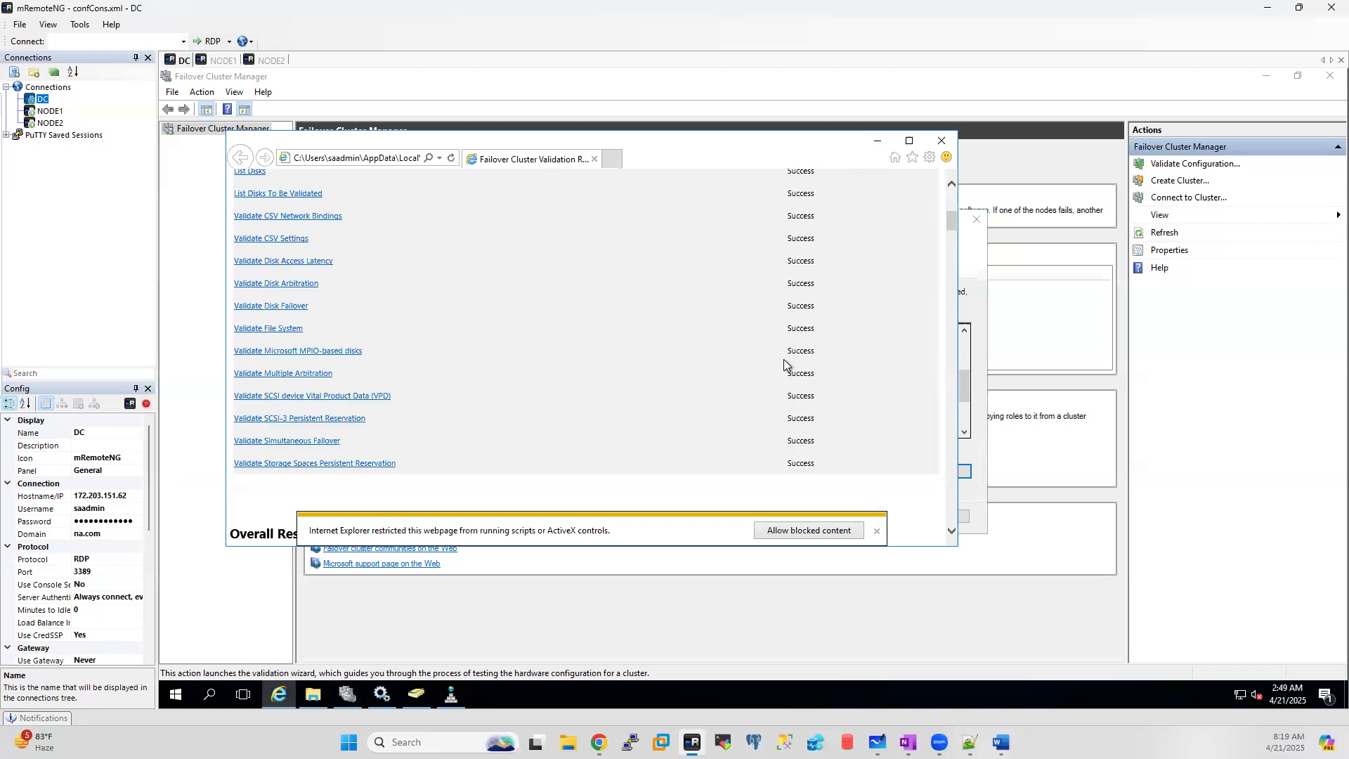
click(941, 142)
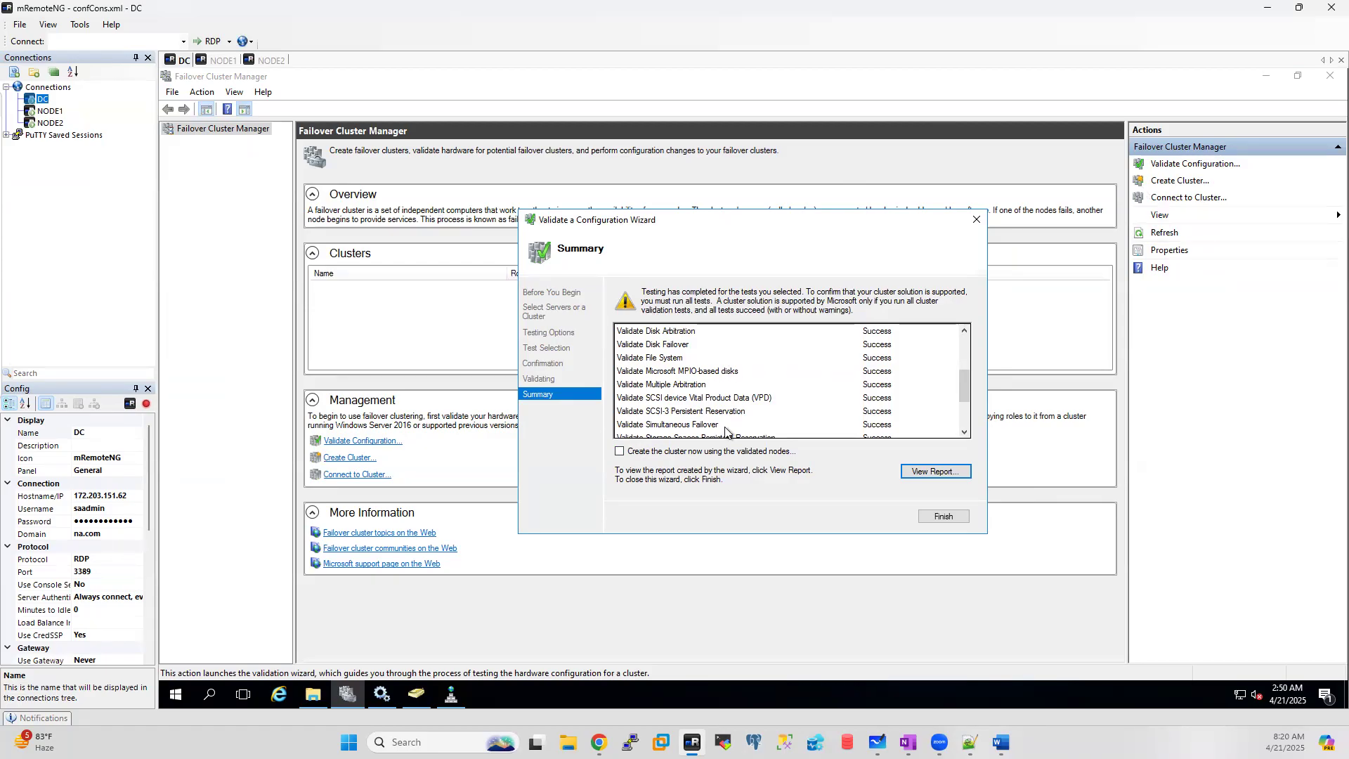
Step: Finish the validation wizard and cancel the cluster wizard that opens automatically
click(620, 453)
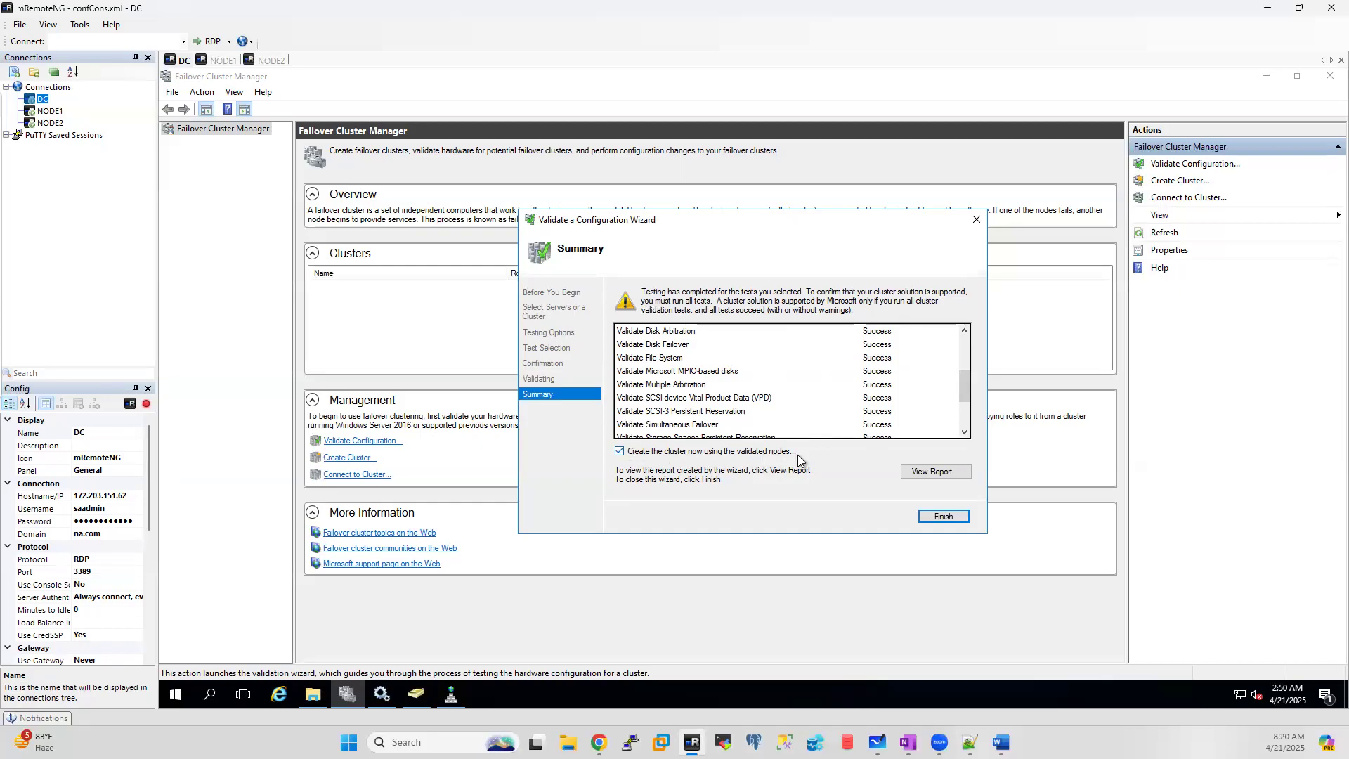
click(944, 518)
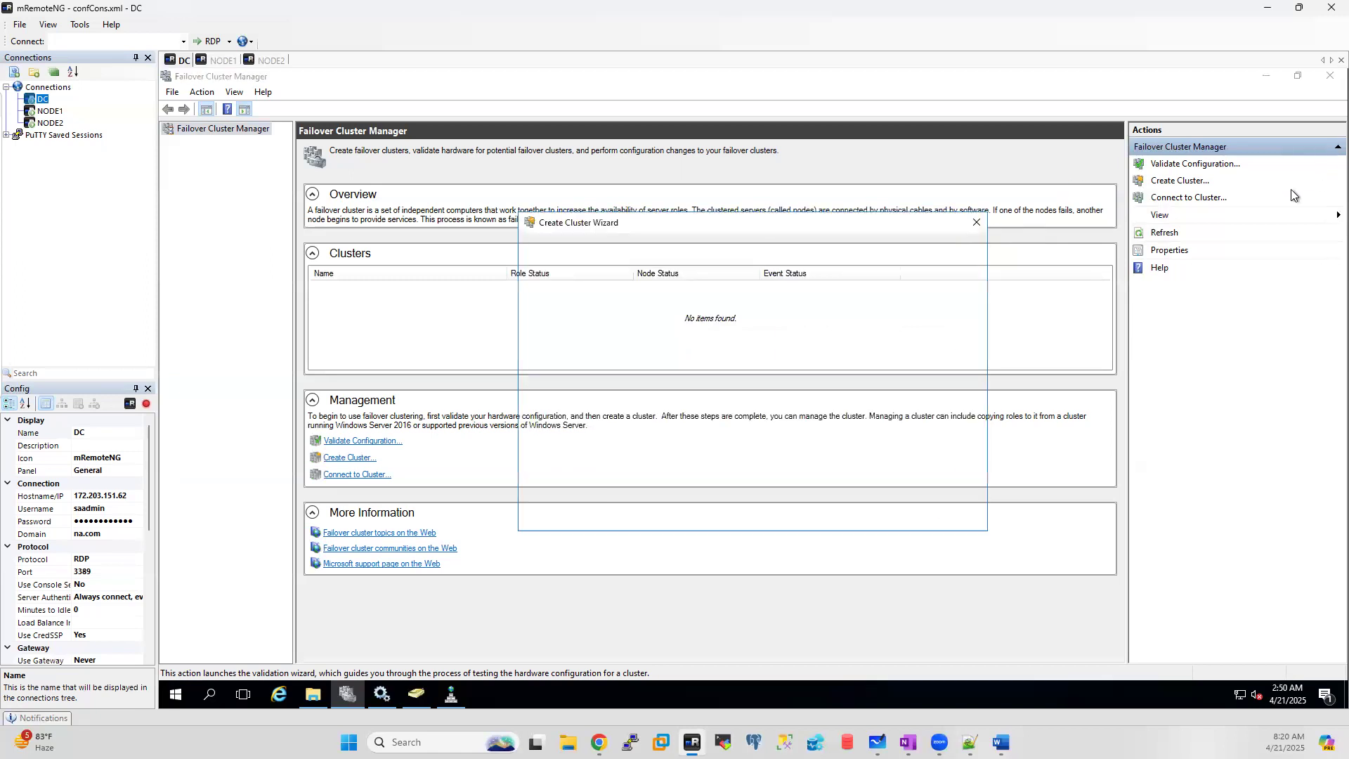
click(945, 513)
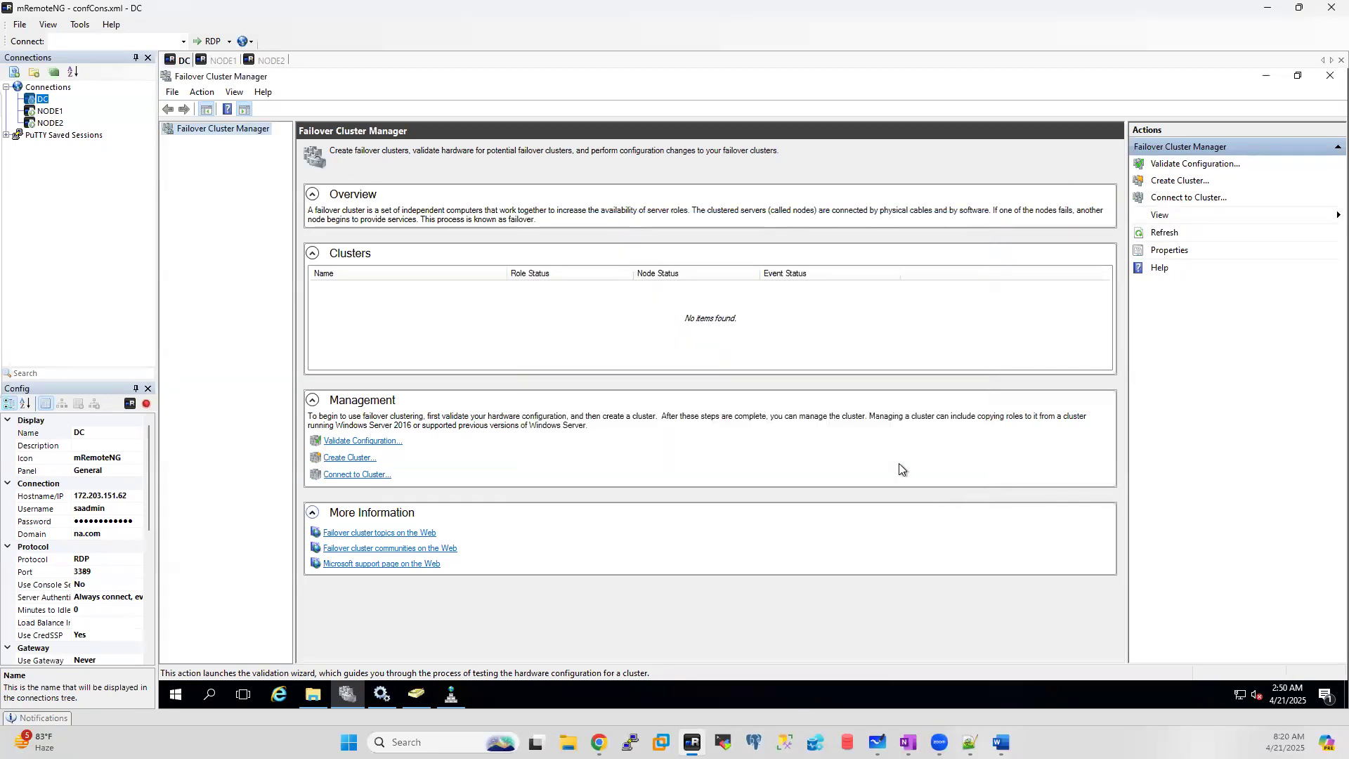
Step: Start Create Cluster and add node1 and node2 as the selected servers
click(1173, 184)
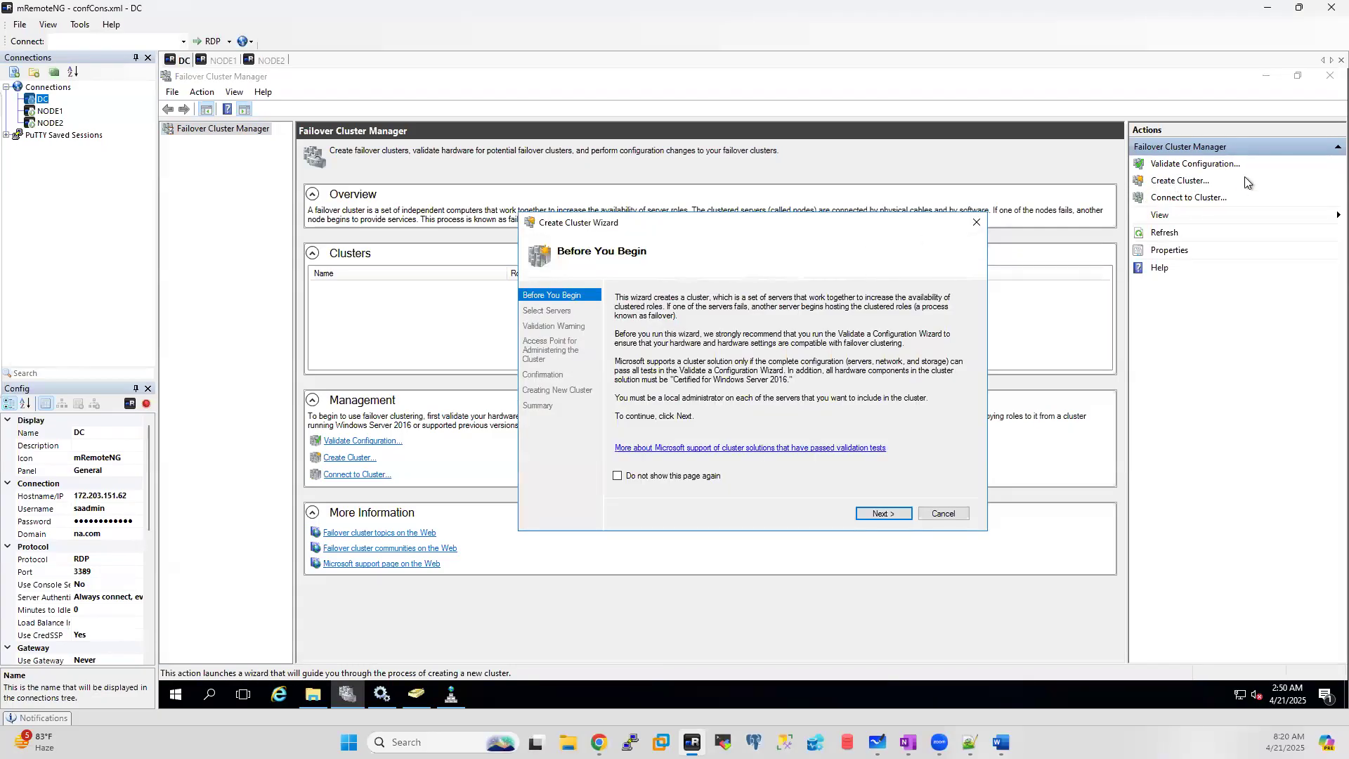
click(896, 516)
text(node1,node2)
click(948, 362)
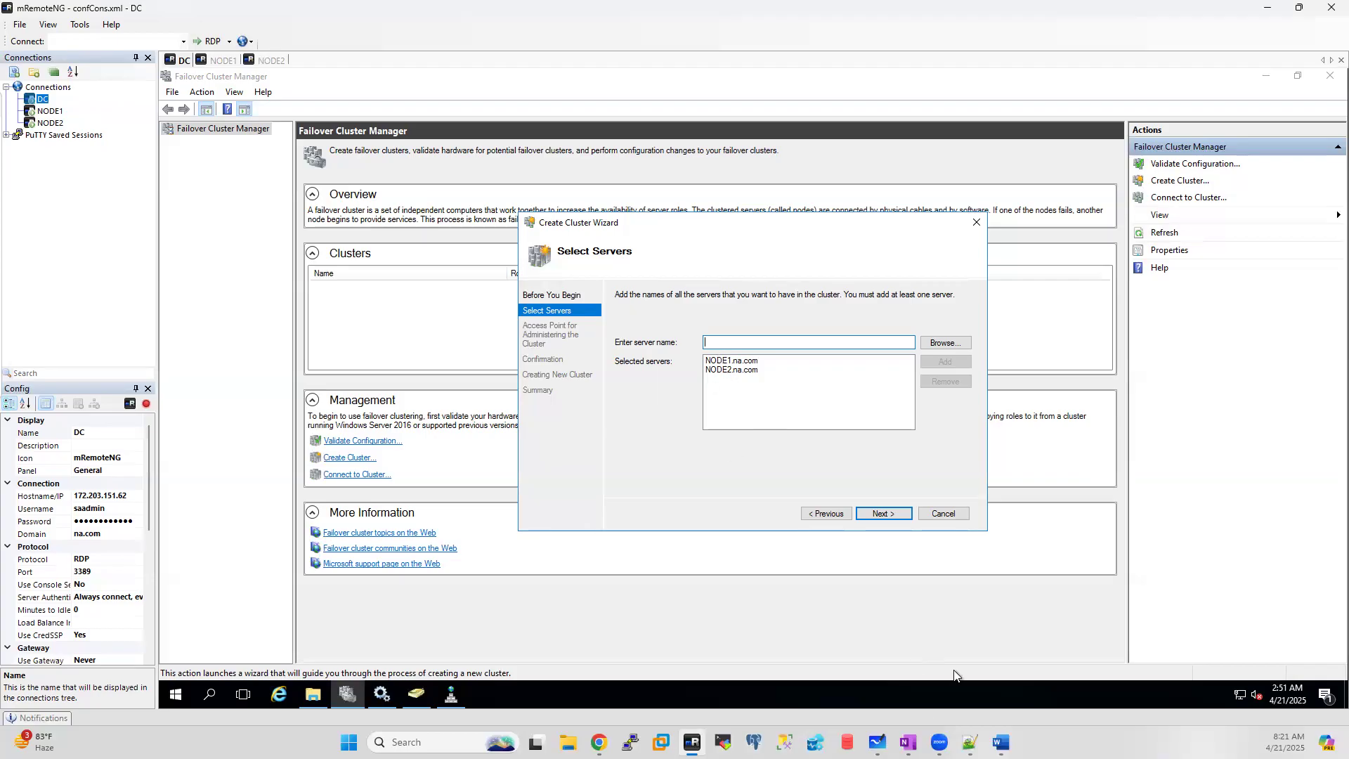
Step: Check the whiteboard diagram, then enter batch44clu as the cluster name in the wizard
click(878, 742)
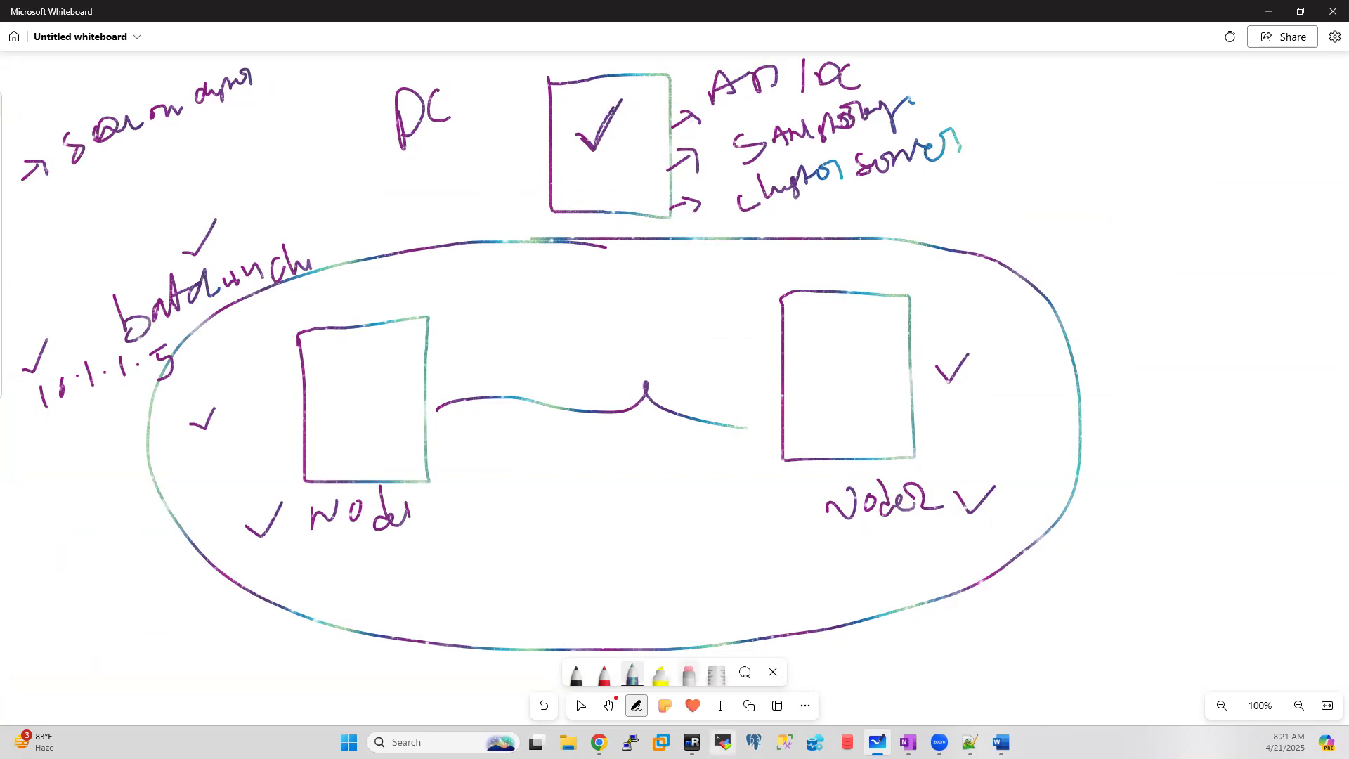
click(692, 742)
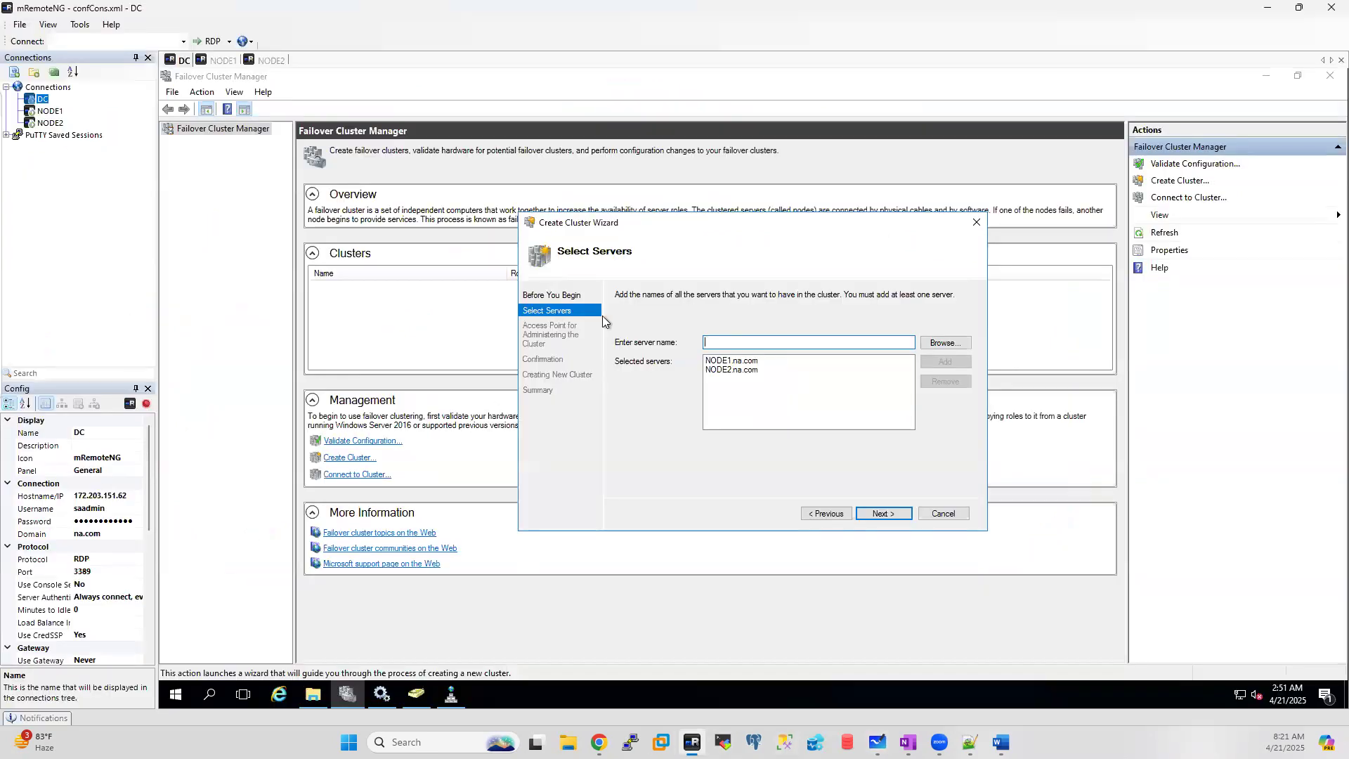
click(882, 517)
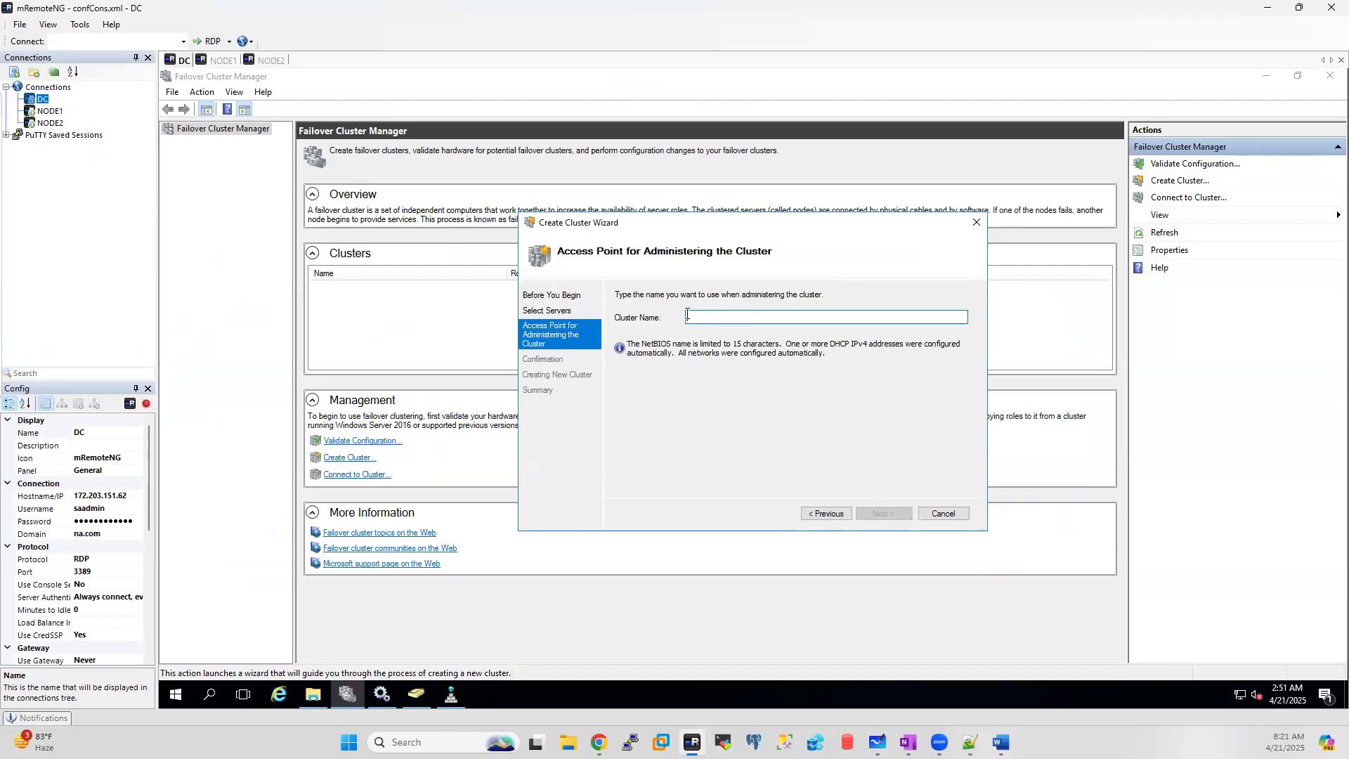
text(batch44clu)
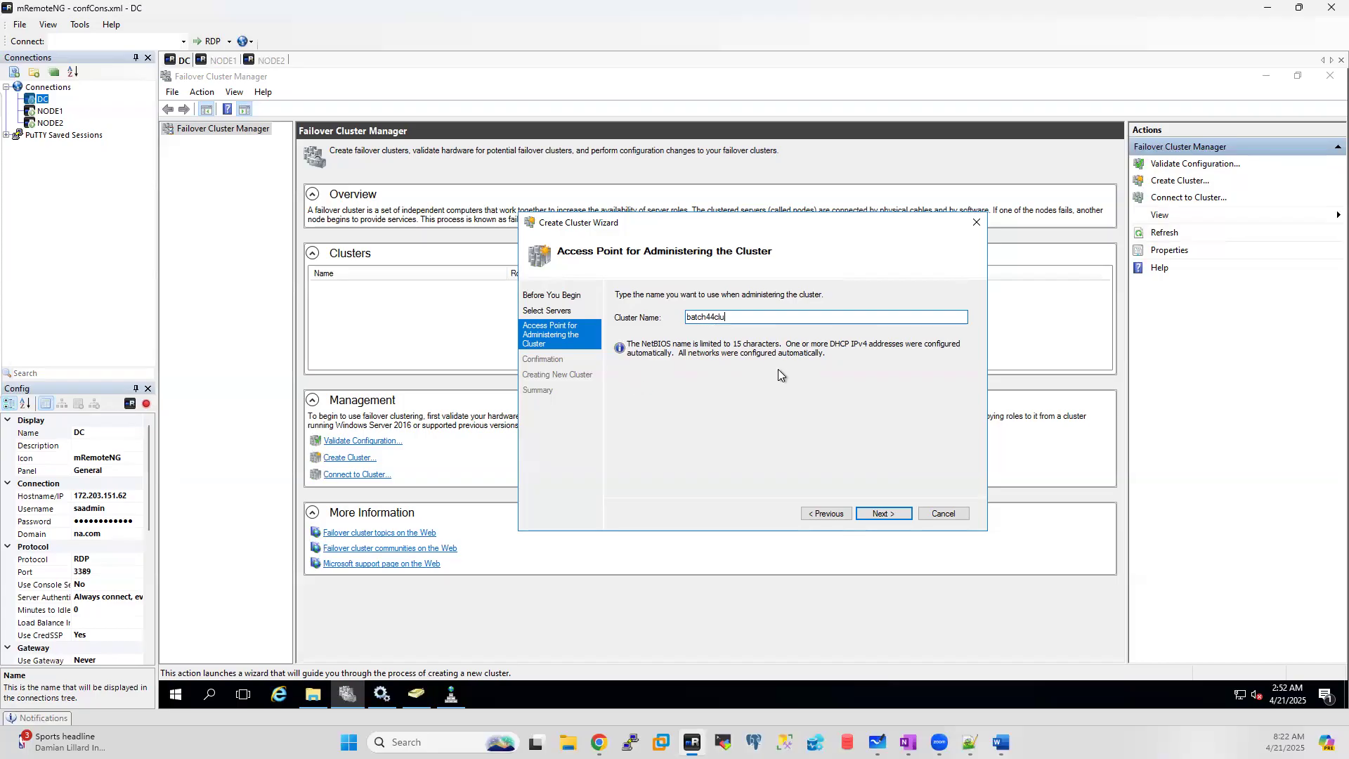
drag(744, 319, 634, 322)
Step: Continue to the batch44clu confirmation summary and annotate it with WFC notes and arrows
click(884, 514)
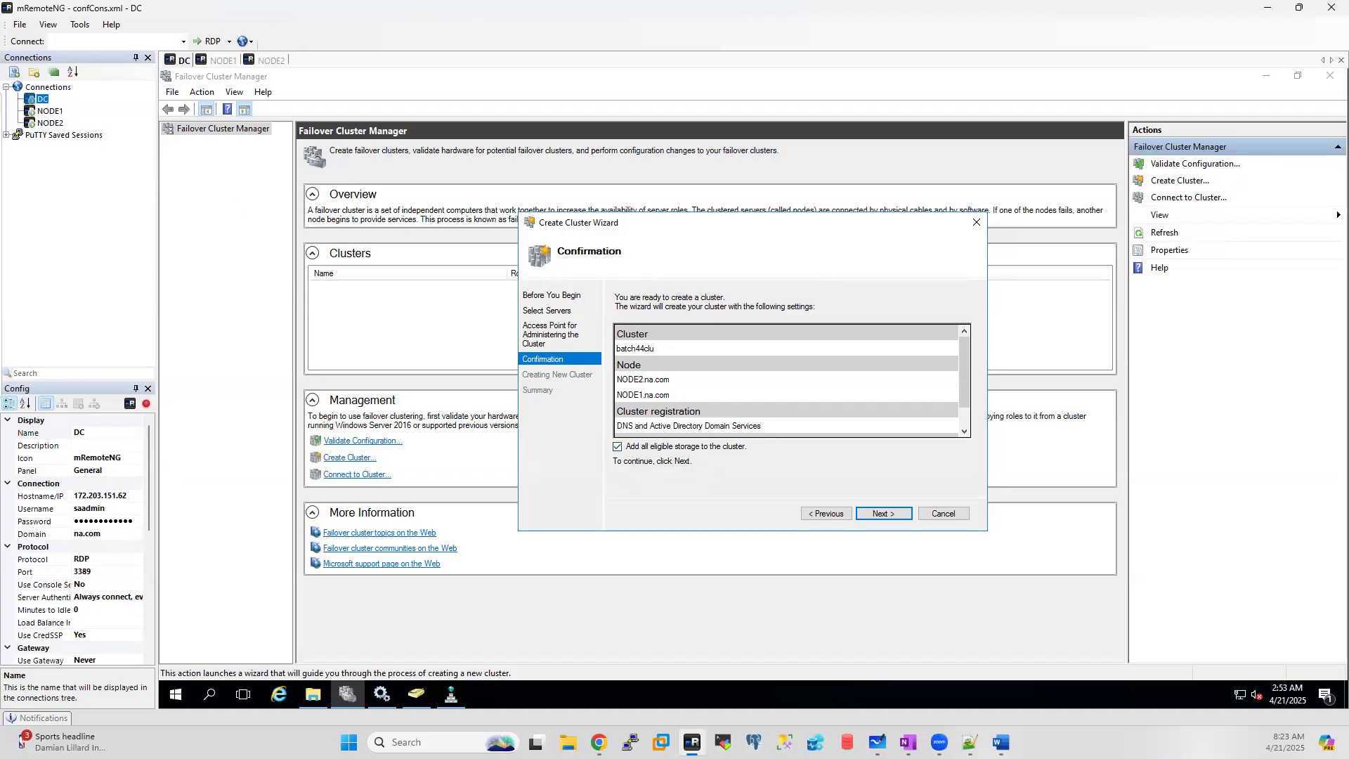
mouse_move(200, 190)
mouse_down()
mouse_move(182, 226)
mouse_move(244, 177)
mouse_move(317, 179)
mouse_move(393, 151)
mouse_move(410, 163)
mouse_move(450, 141)
mouse_move(464, 174)
mouse_up()
mouse_move(729, 88)
mouse_down()
mouse_move(773, 91)
mouse_move(818, 60)
mouse_move(812, 130)
mouse_up()
drag(856, 83, 857, 108)
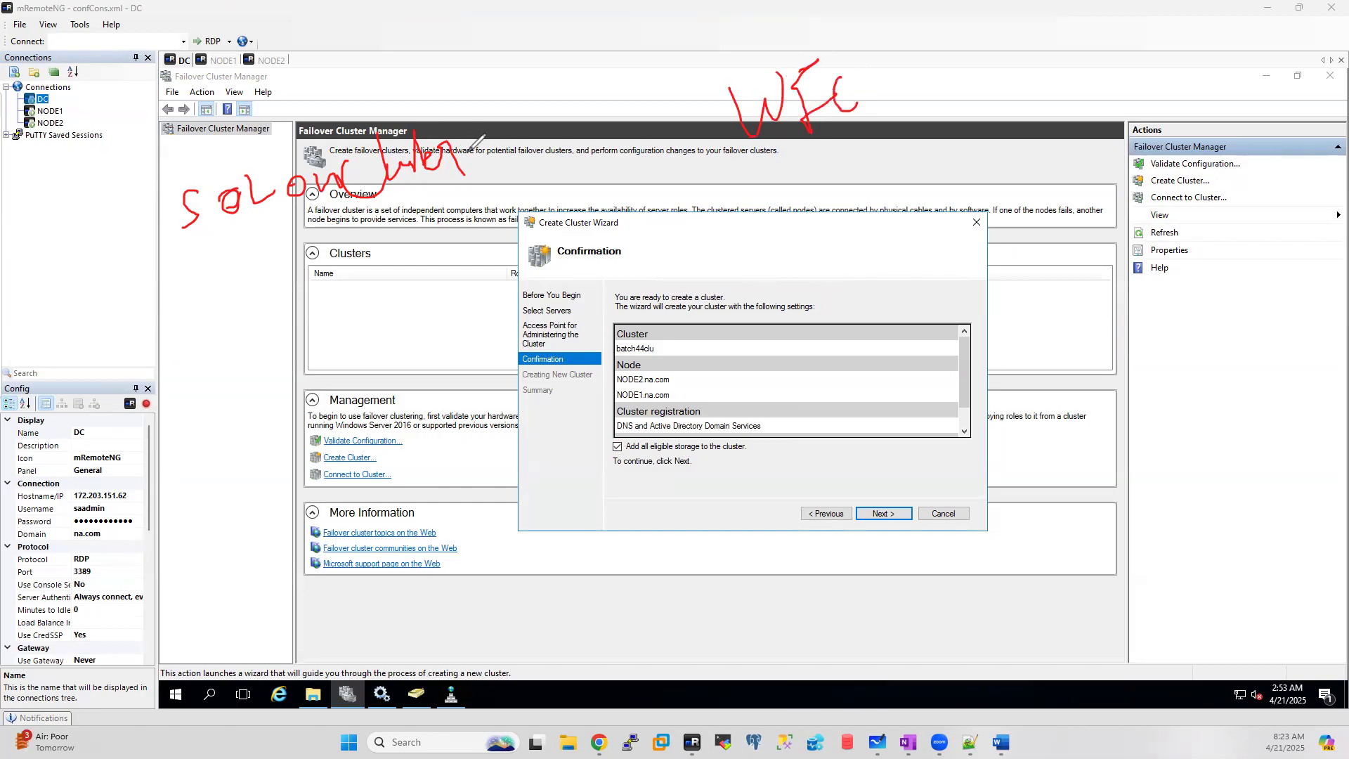
mouse_move(715, 130)
mouse_down()
mouse_move(532, 153)
mouse_move(542, 173)
mouse_up()
drag(766, 140, 520, 282)
mouse_move(268, 347)
mouse_down()
mouse_move(232, 372)
mouse_move(339, 362)
mouse_move(369, 317)
mouse_move(394, 348)
mouse_move(464, 302)
mouse_move(492, 263)
mouse_move(523, 285)
mouse_up()
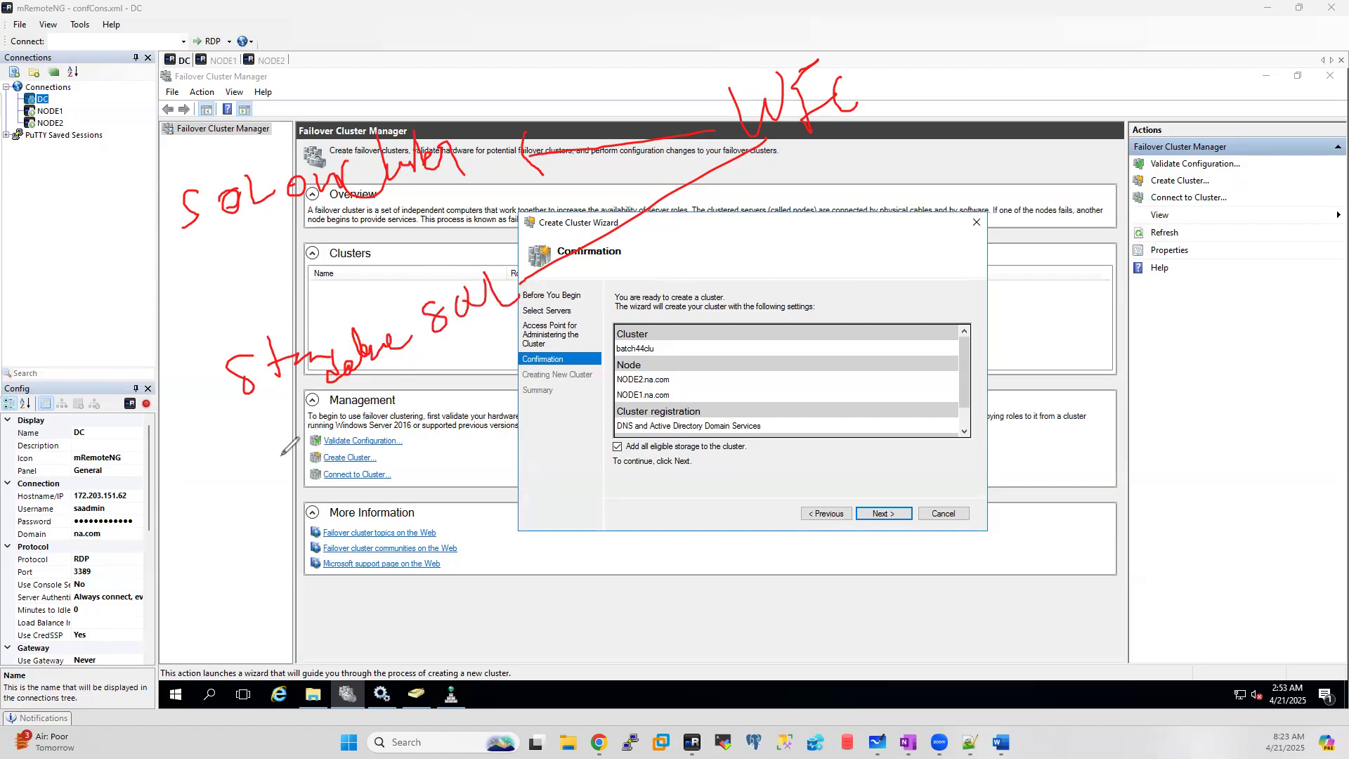
drag(219, 467, 506, 355)
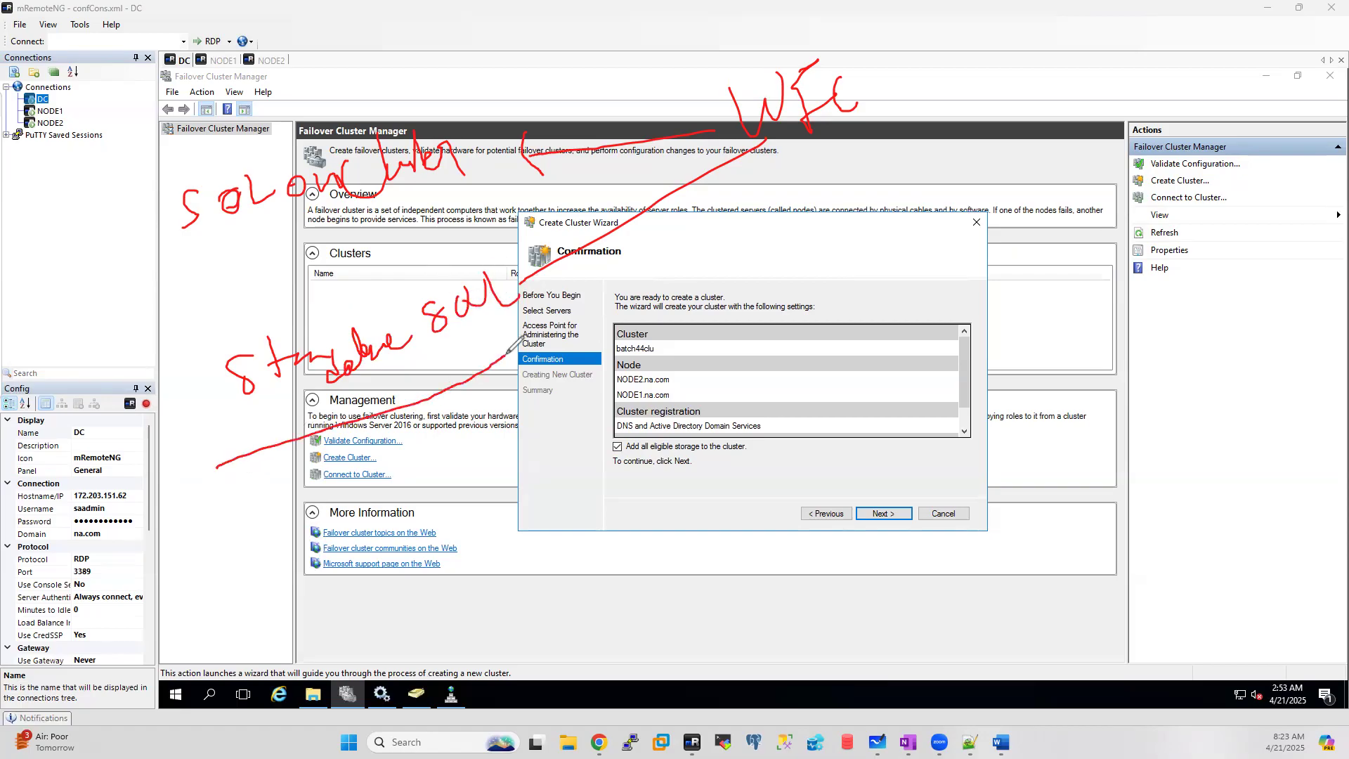
mouse_move(629, 437)
mouse_down()
mouse_move(605, 451)
mouse_move(621, 462)
mouse_move(627, 440)
mouse_up()
Step: Mark the 'Add all eligible storage' setting with circles and ticks, then clear all annotations
mouse_move(873, 75)
mouse_down()
mouse_move(949, 74)
mouse_move(995, 28)
mouse_up()
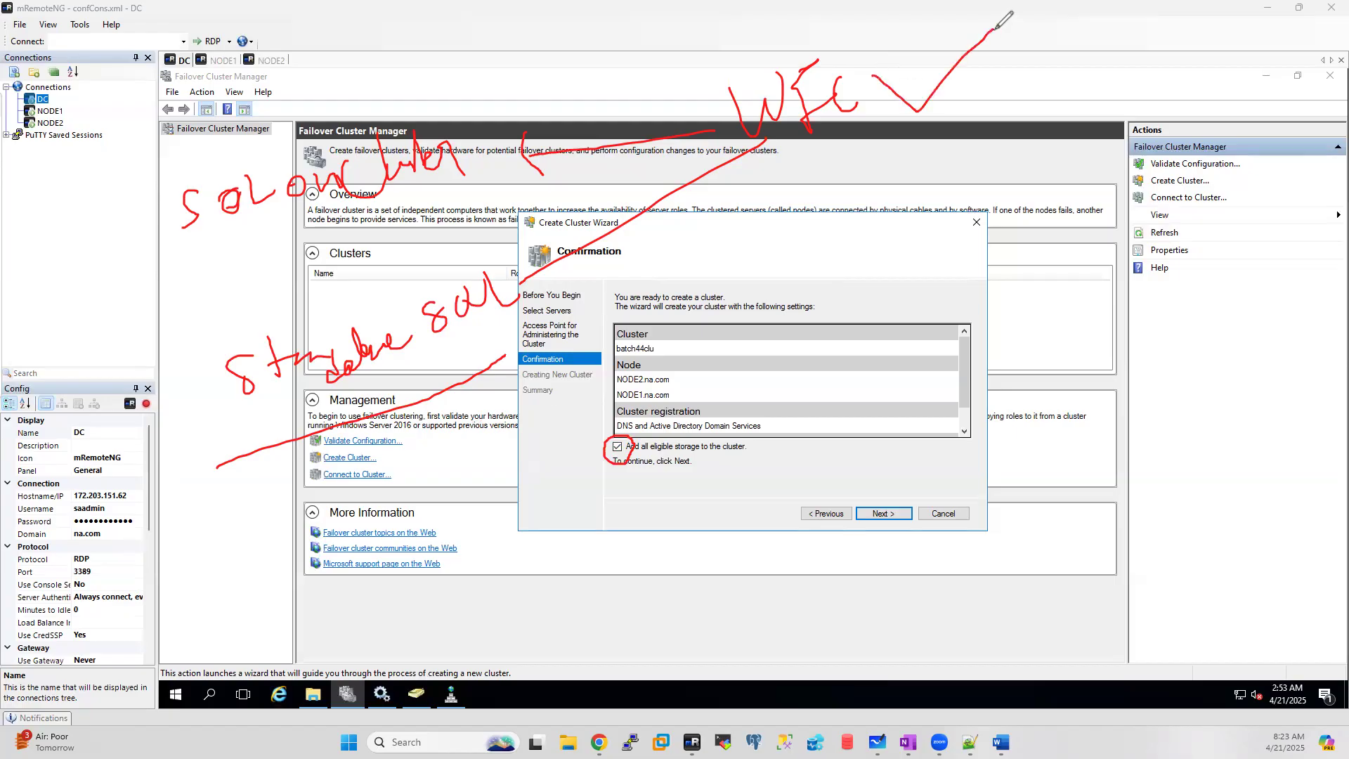
drag(224, 442, 611, 316)
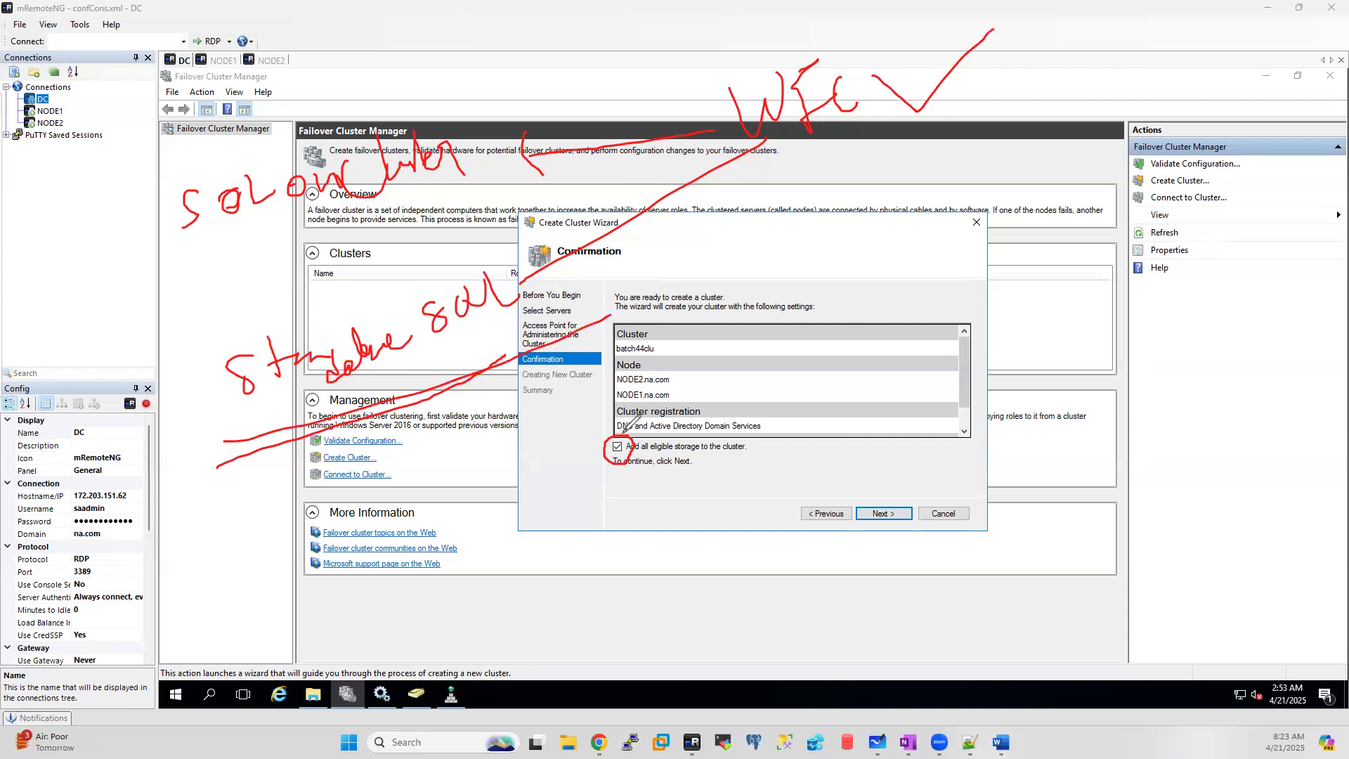
mouse_move(612, 436)
mouse_down()
mouse_move(598, 460)
mouse_move(630, 454)
mouse_move(629, 430)
mouse_up()
mouse_move(799, 167)
mouse_down()
mouse_move(864, 170)
mouse_move(900, 137)
mouse_up()
mouse_move(194, 168)
mouse_down()
mouse_move(285, 111)
mouse_move(385, 104)
mouse_up()
mouse_move(628, 429)
mouse_down()
mouse_move(611, 432)
mouse_move(606, 460)
mouse_move(650, 432)
mouse_move(599, 427)
mouse_up()
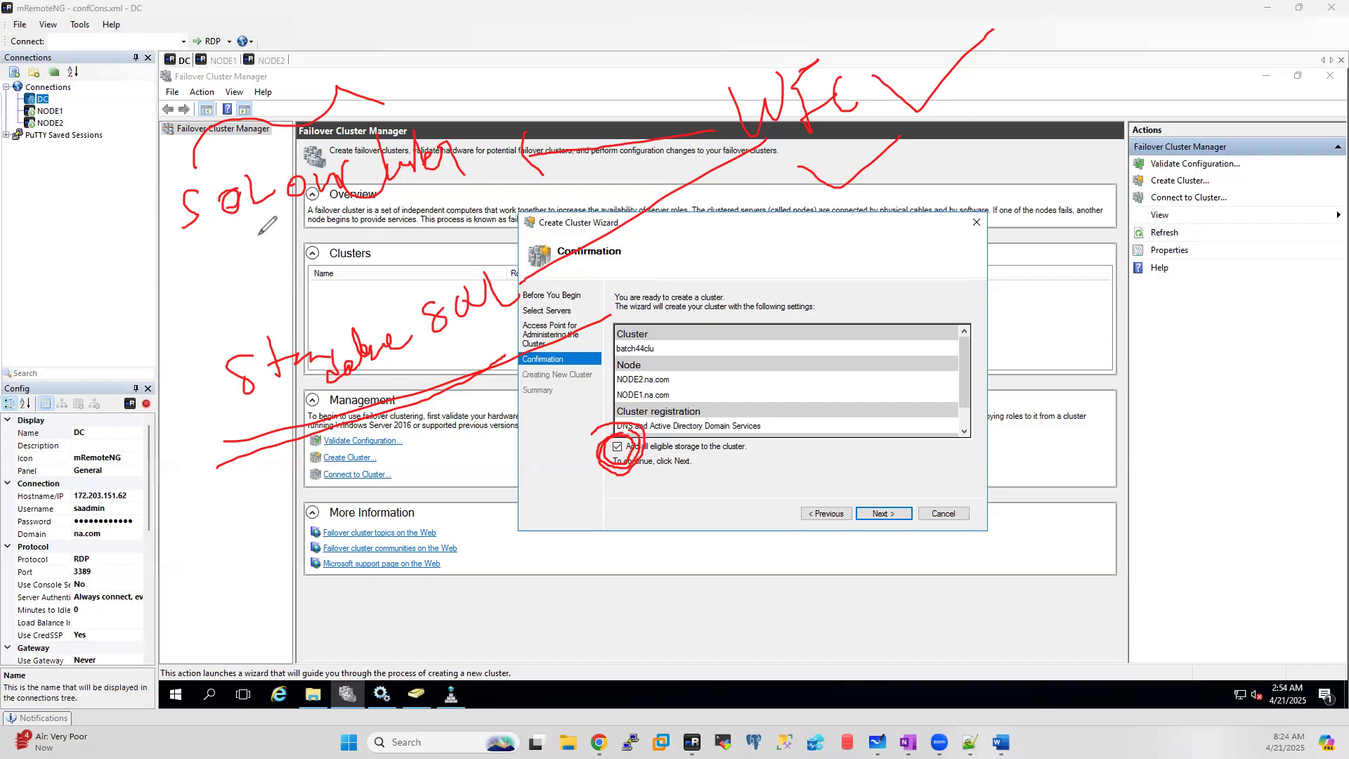
drag(754, 450, 806, 423)
mouse_move(164, 364)
mouse_down()
mouse_move(182, 370)
mouse_move(232, 279)
mouse_up()
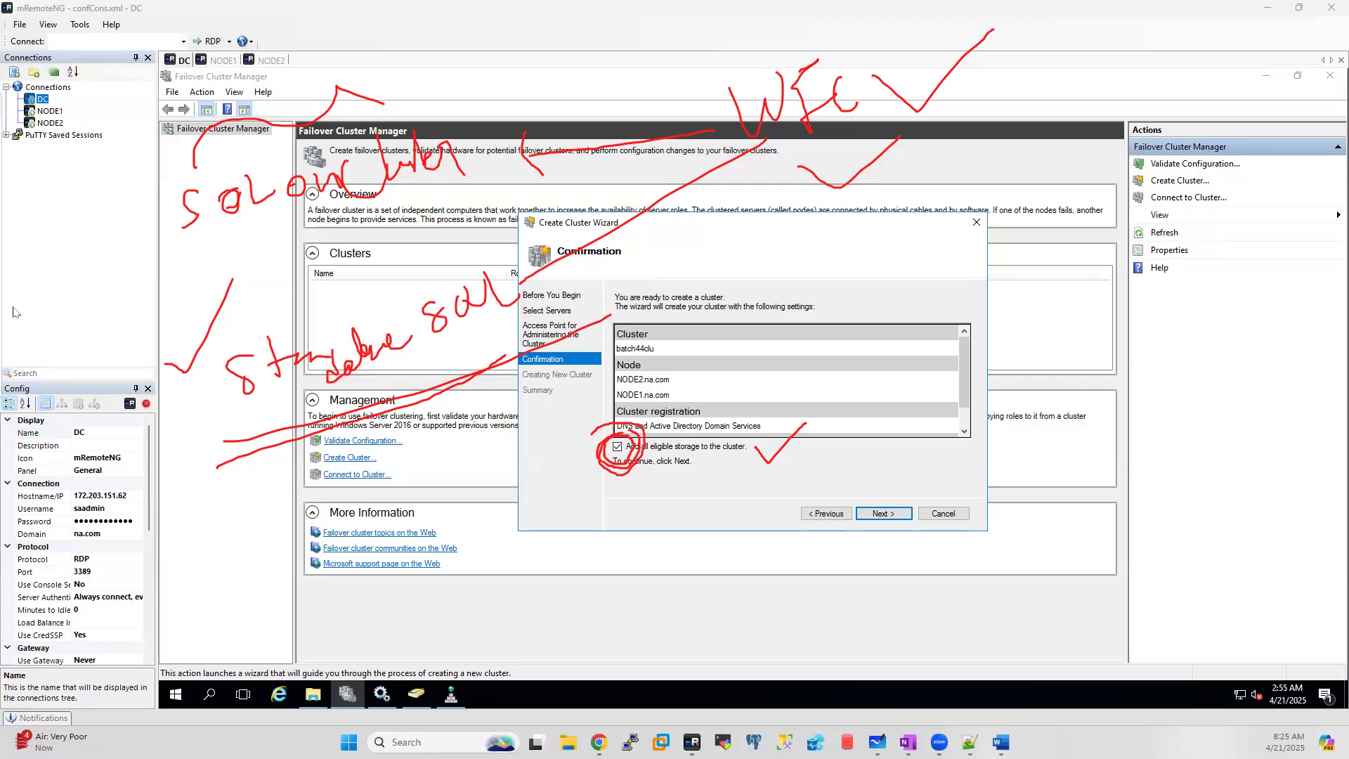
click(73, 264)
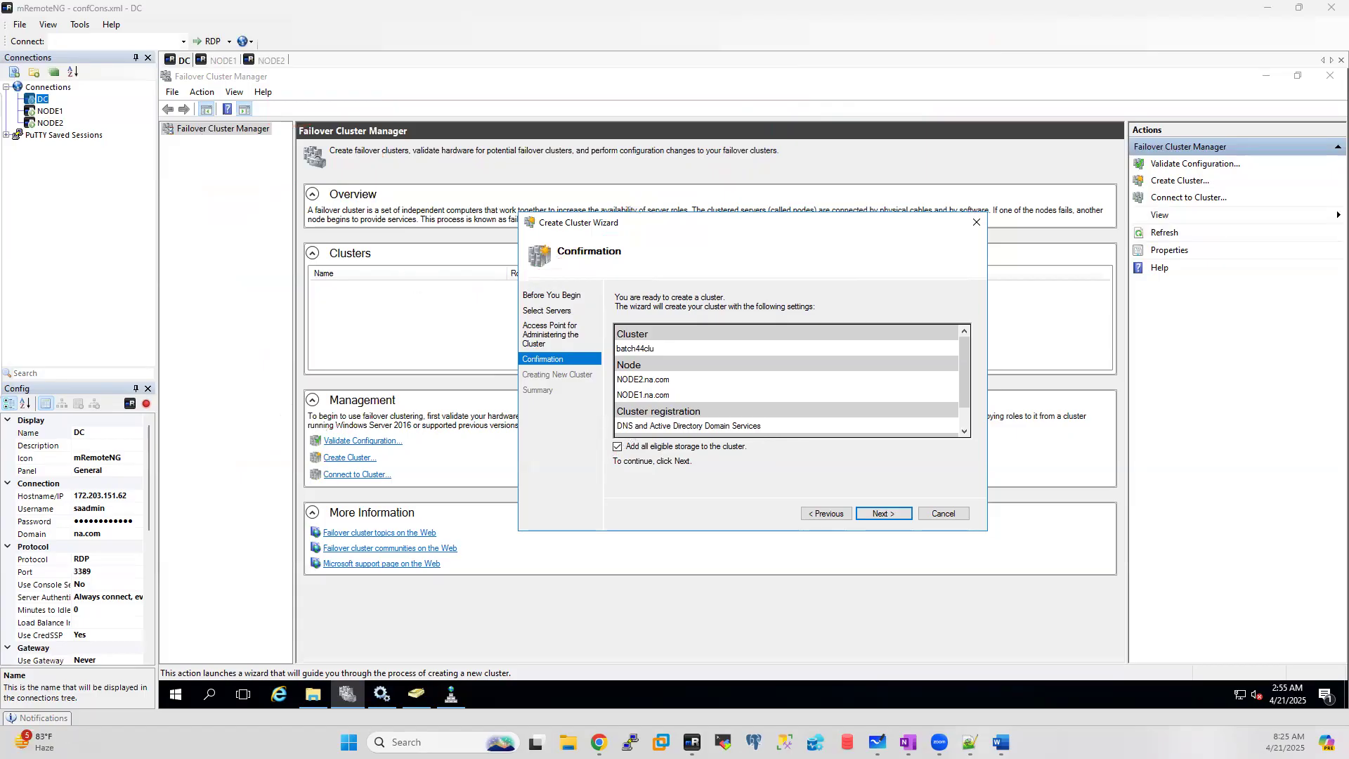
mouse_move(322, 166)
mouse_down()
mouse_move(329, 196)
mouse_move(397, 156)
mouse_move(511, 135)
mouse_move(539, 104)
mouse_move(565, 156)
mouse_move(577, 144)
mouse_move(559, 102)
mouse_up()
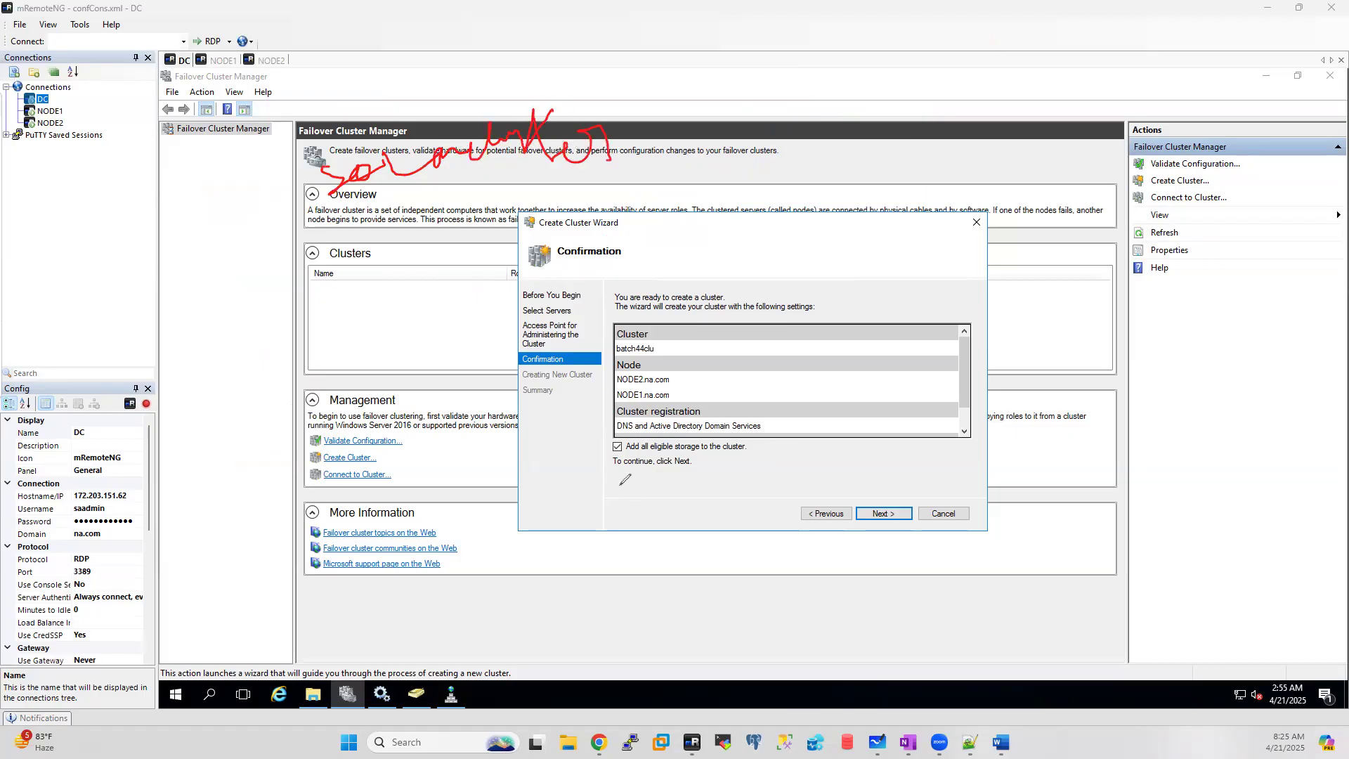
mouse_move(624, 427)
mouse_down()
mouse_move(603, 445)
mouse_move(650, 431)
mouse_up()
key(Escape)
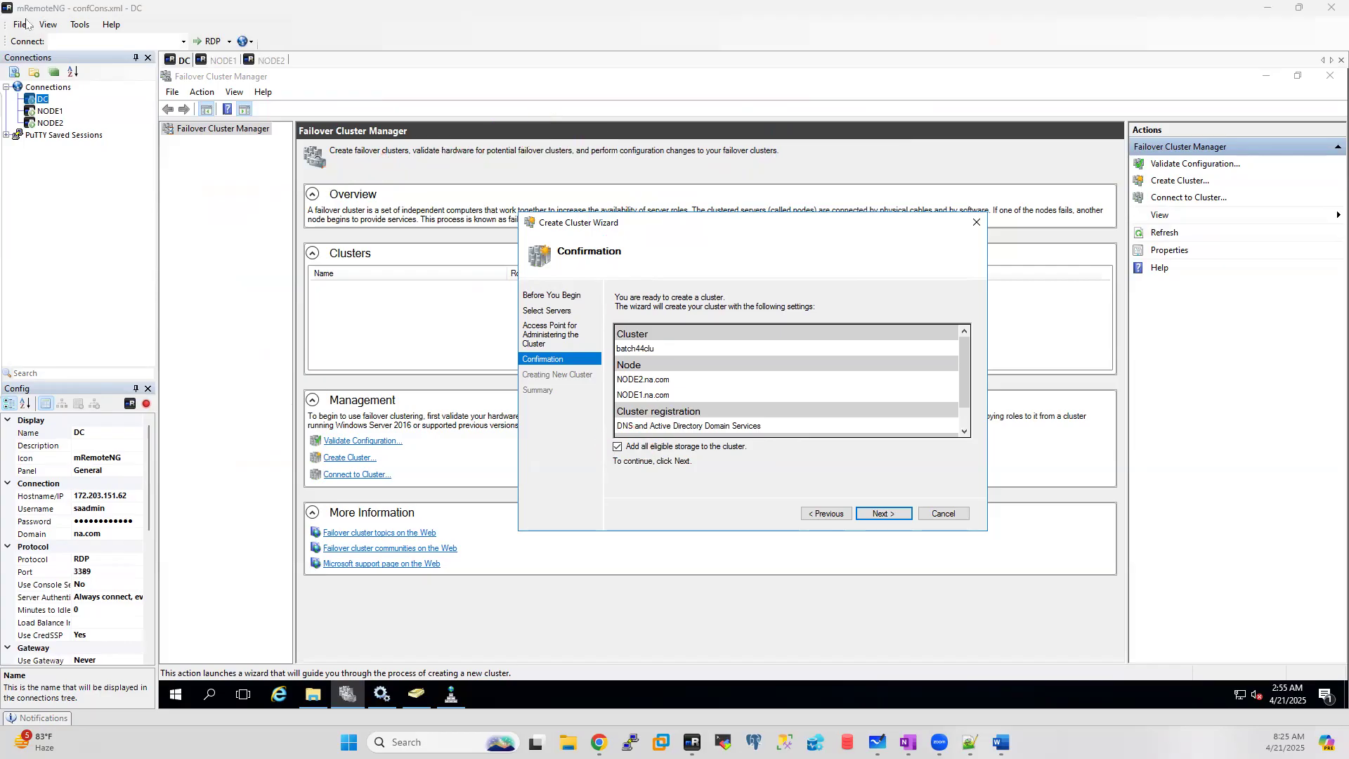
click(879, 514)
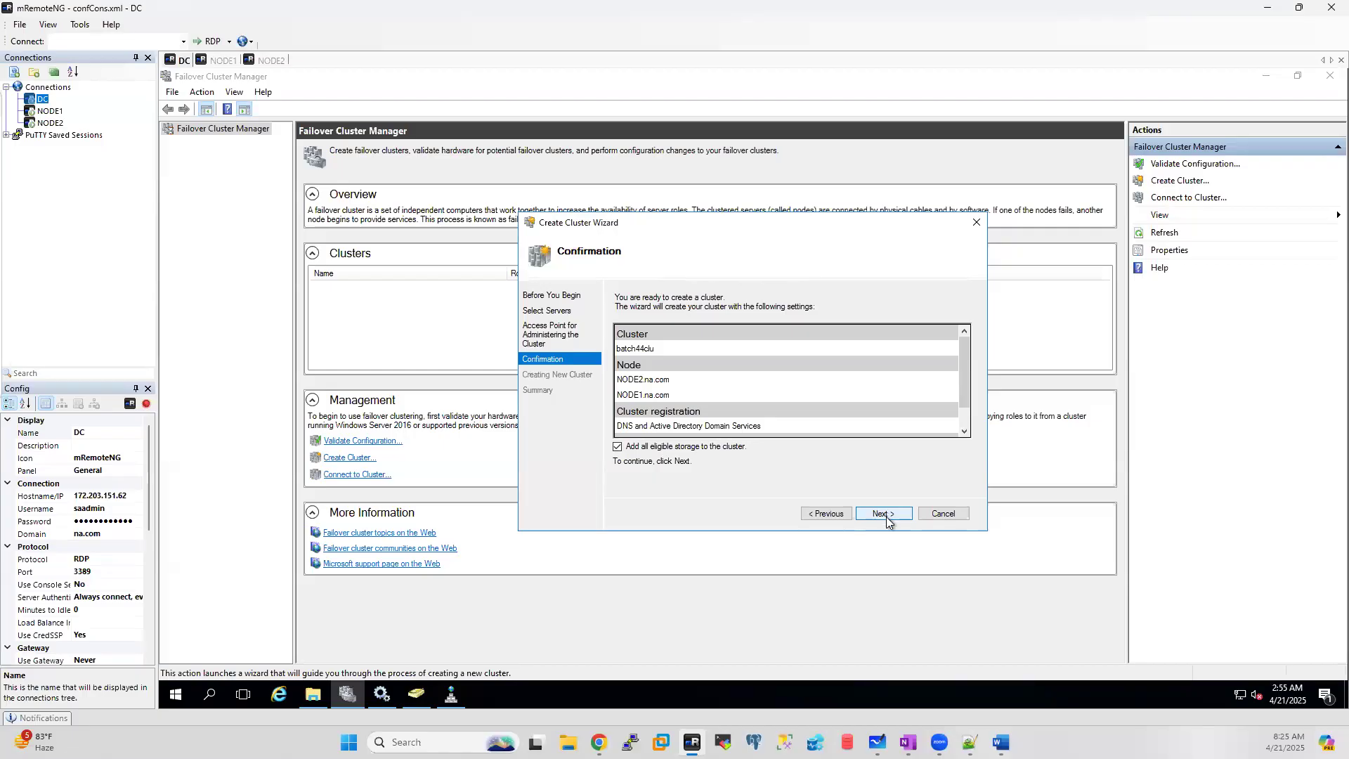
Step: Create cluster batch44clu on NODE1 and NODE2 with Cluster Disk 3 quorum, and finish the wizard
click(886, 517)
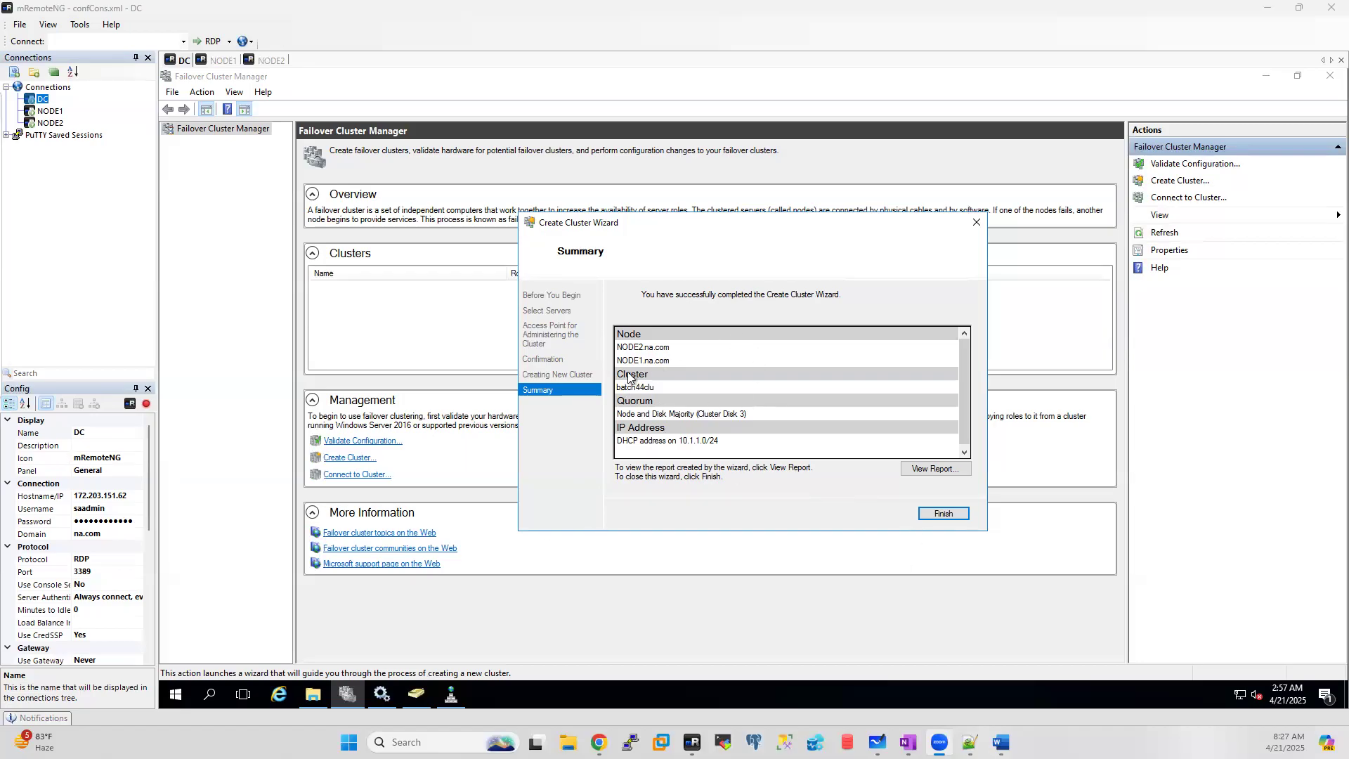
click(944, 514)
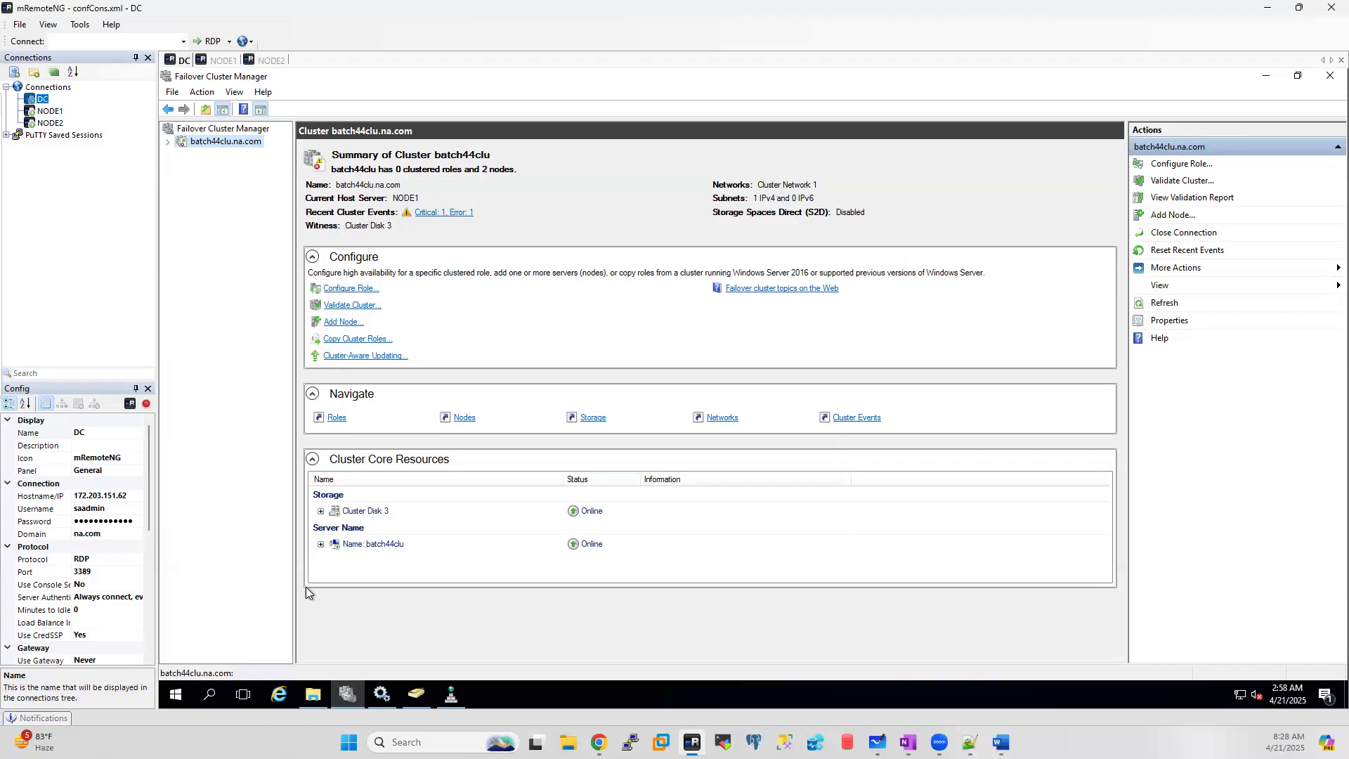
Step: Refresh the ADUC Computers container, select batch44clu, and widen Description to read its cluster account note
click(421, 696)
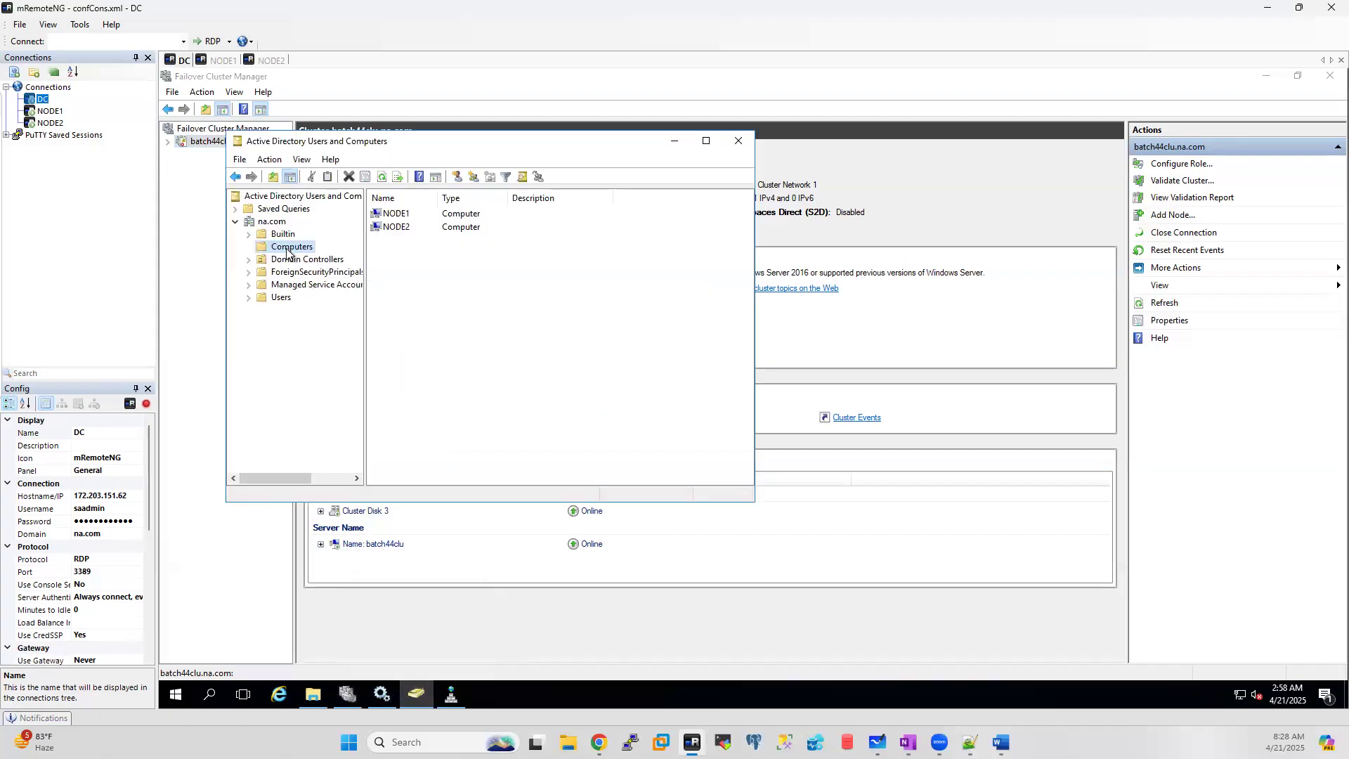
right_click(288, 250)
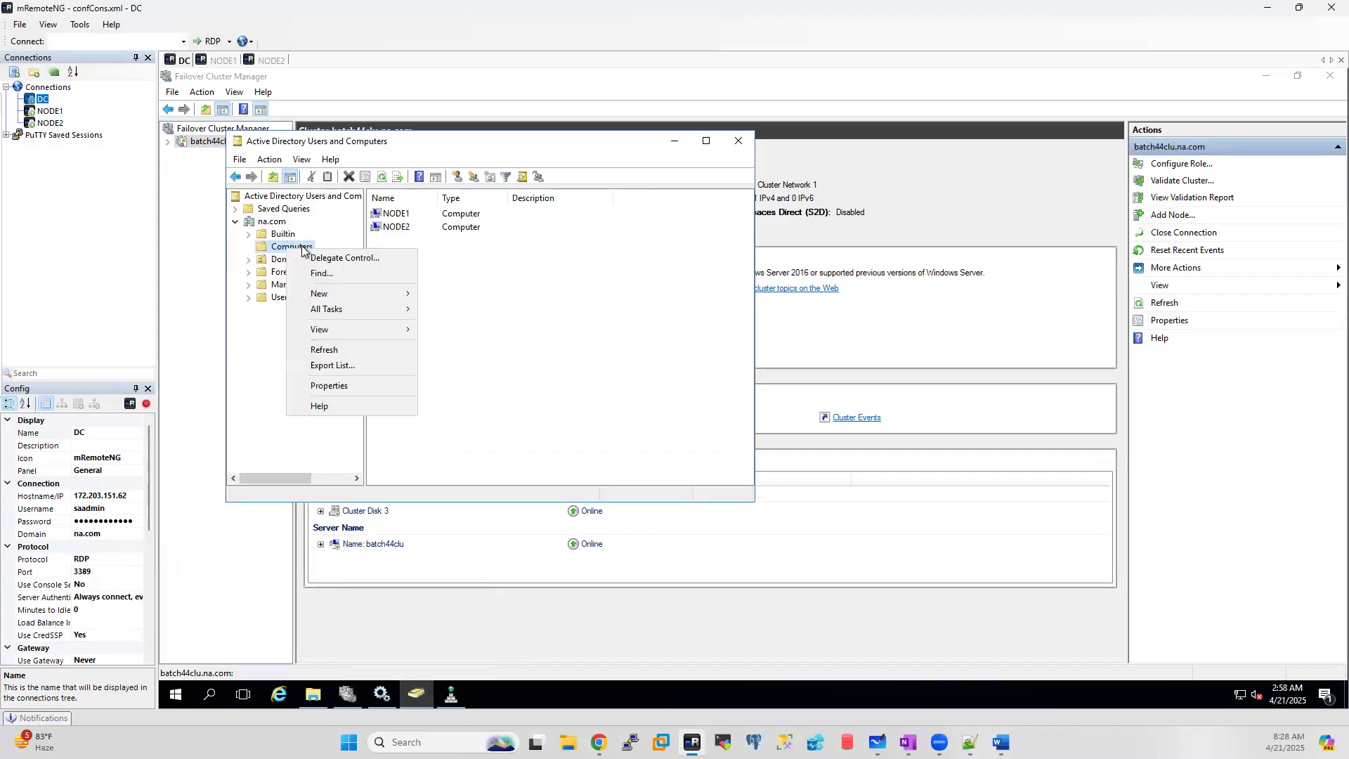
click(325, 351)
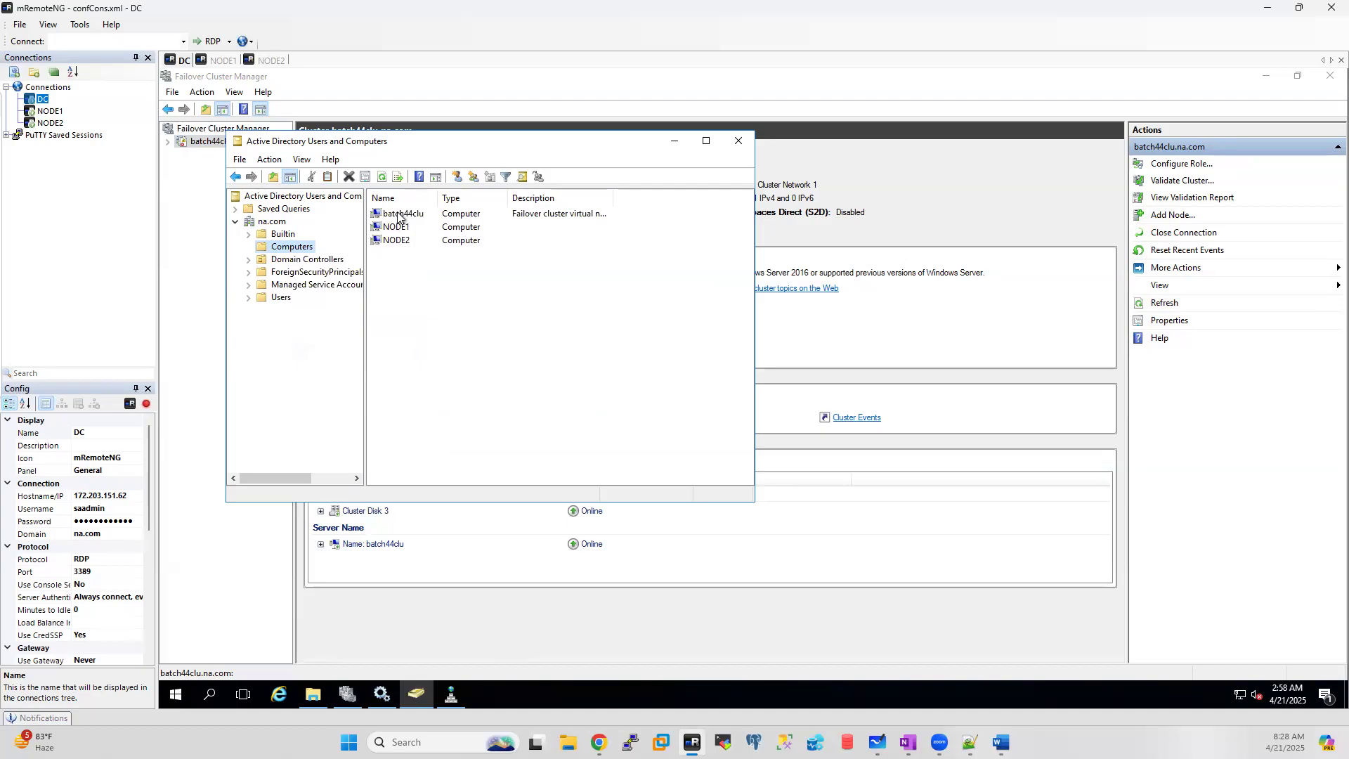
click(398, 216)
drag(449, 142, 459, 146)
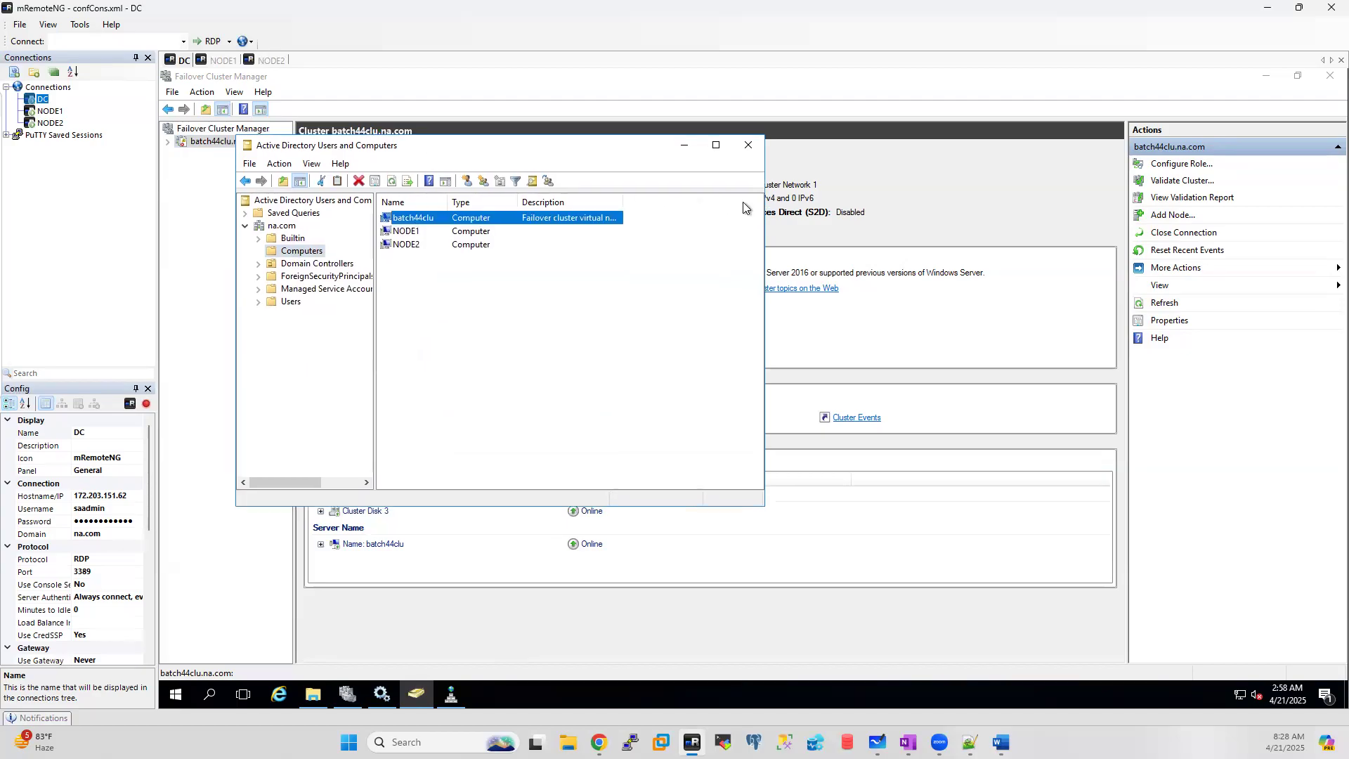
drag(744, 203, 833, 213)
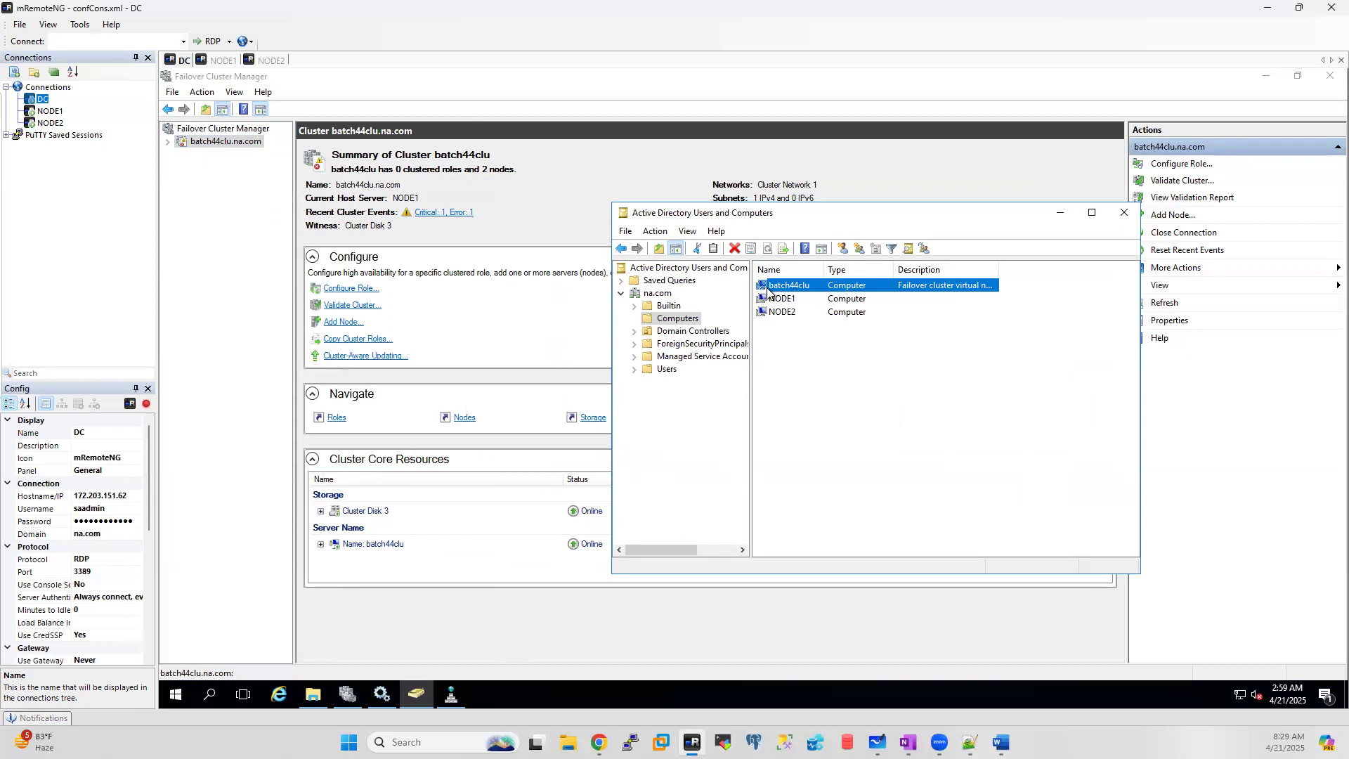
drag(998, 270, 1132, 269)
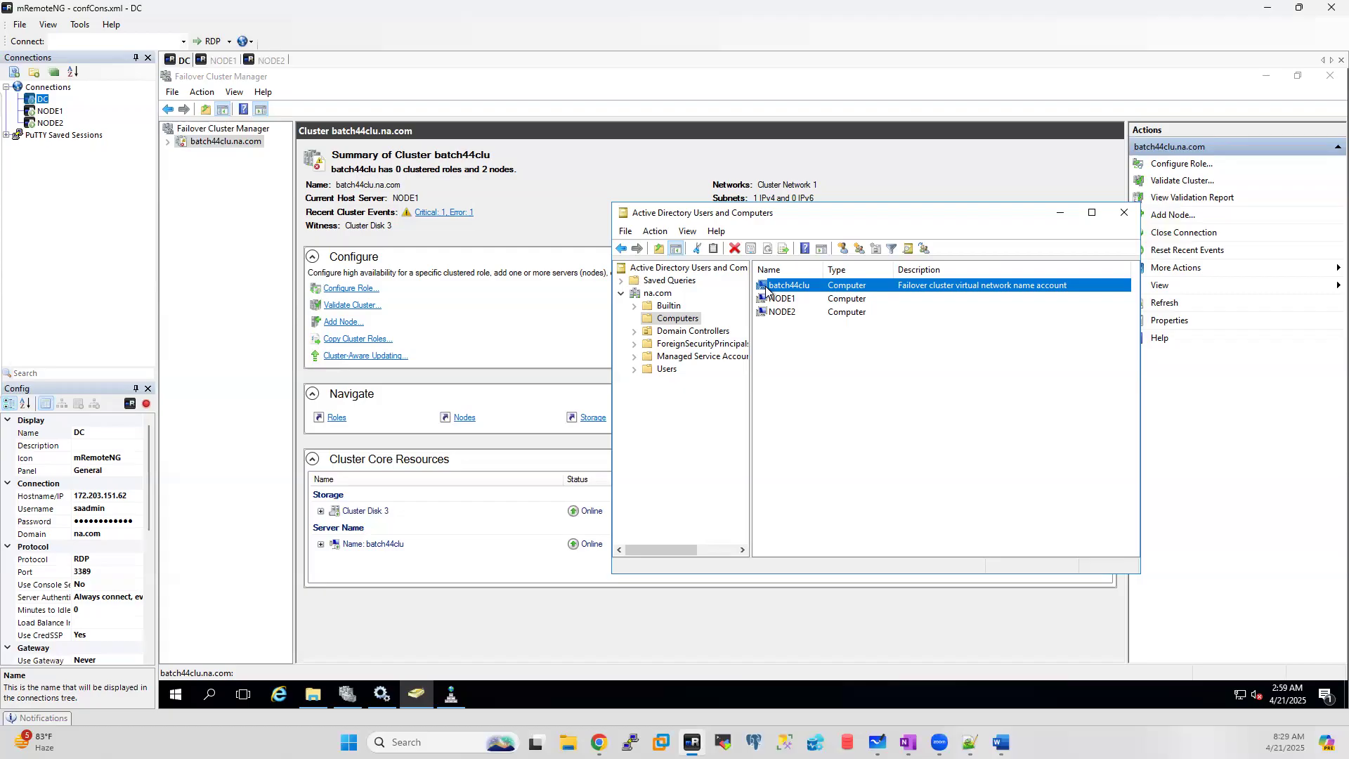
Step: Refresh the na.com DNS zone and select the batch44clu Host (A) record at 10.1.1.6
click(452, 696)
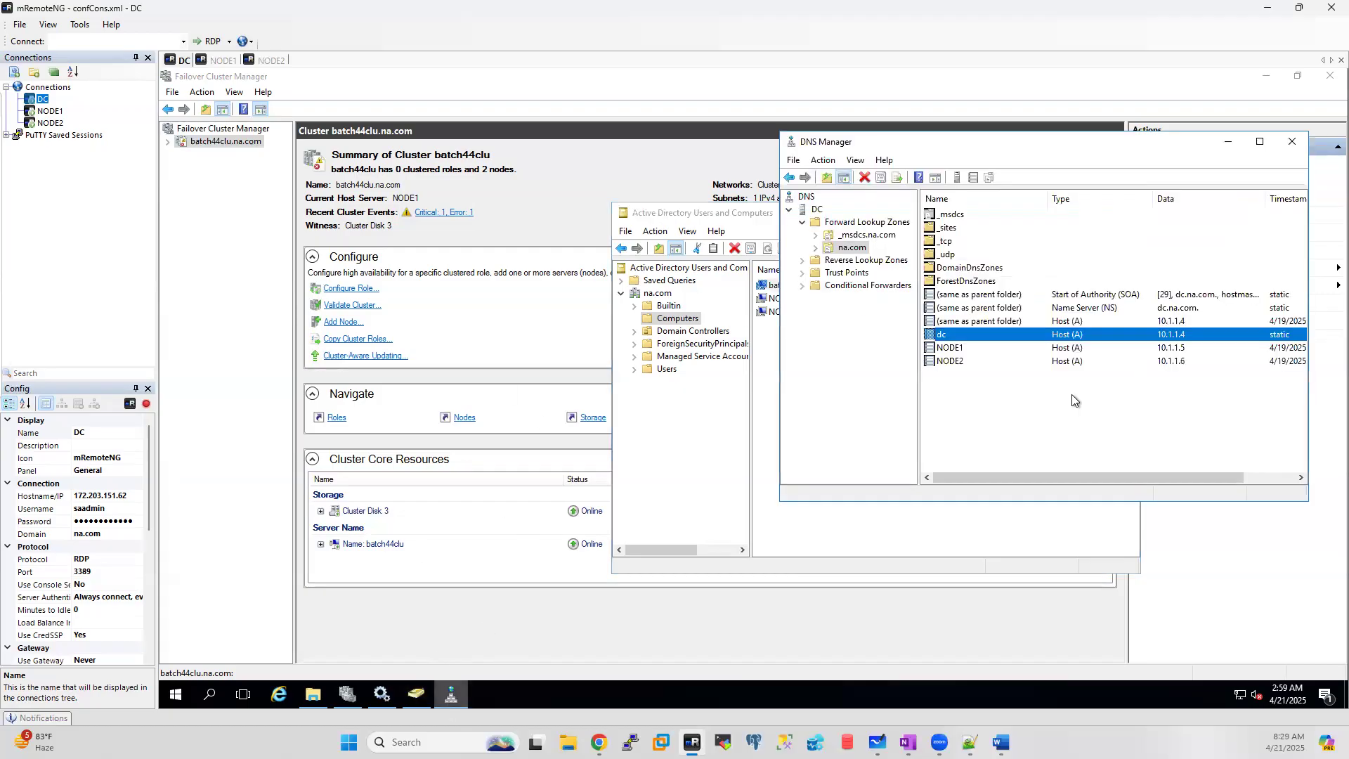
right_click(848, 247)
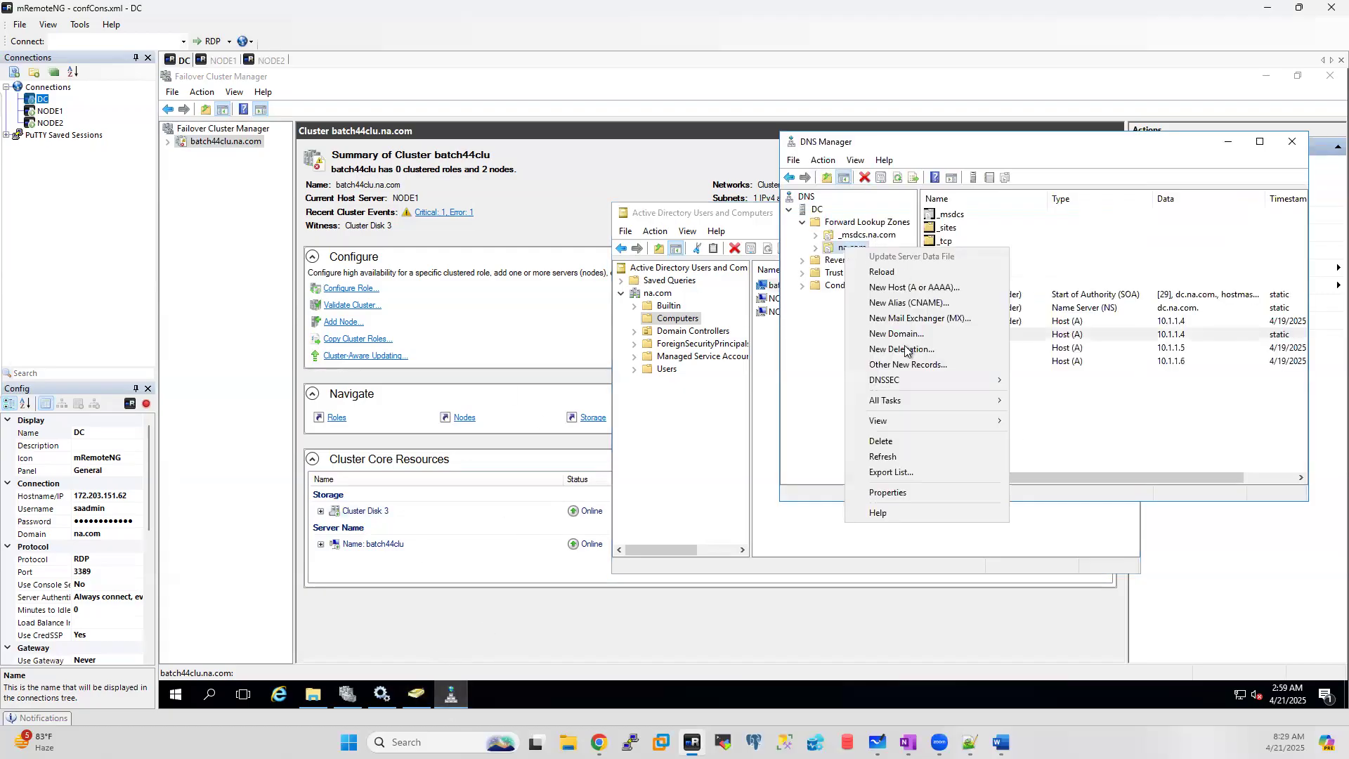
click(883, 457)
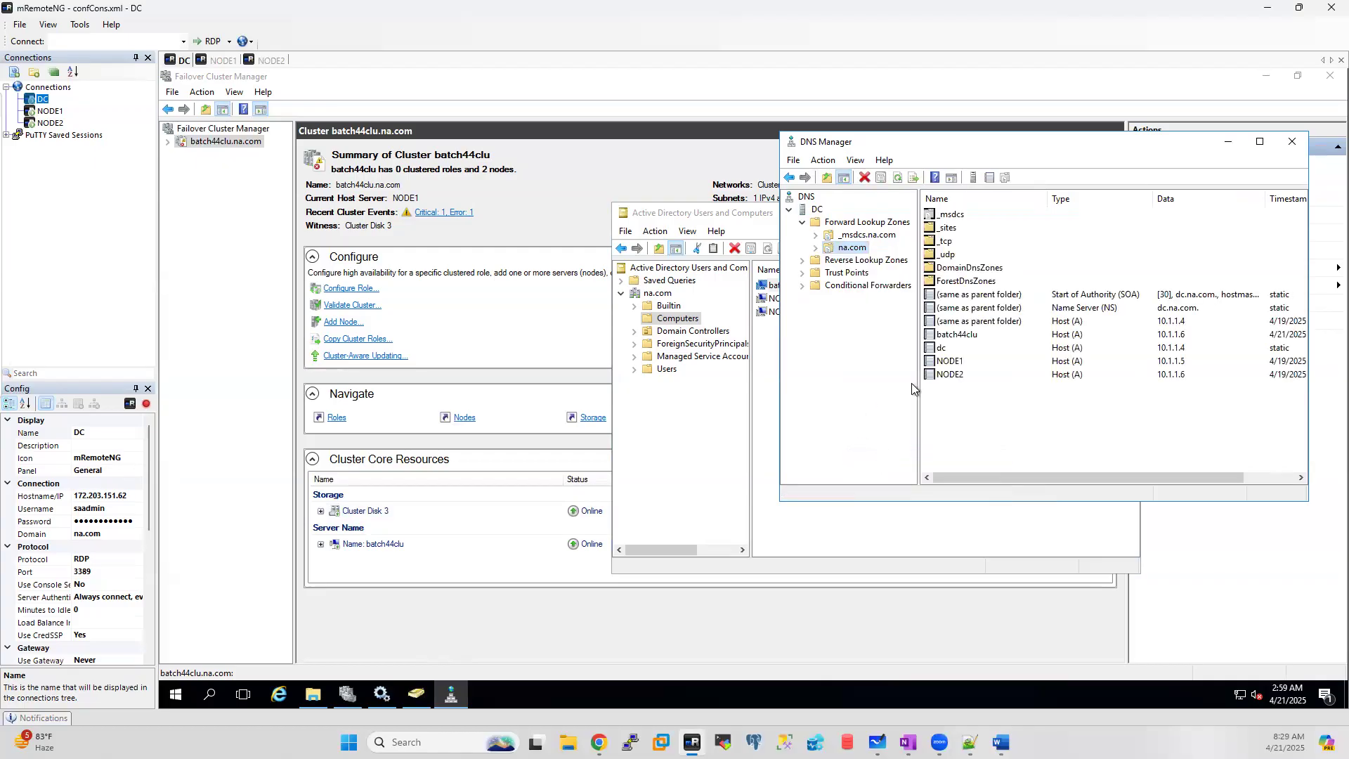
click(954, 335)
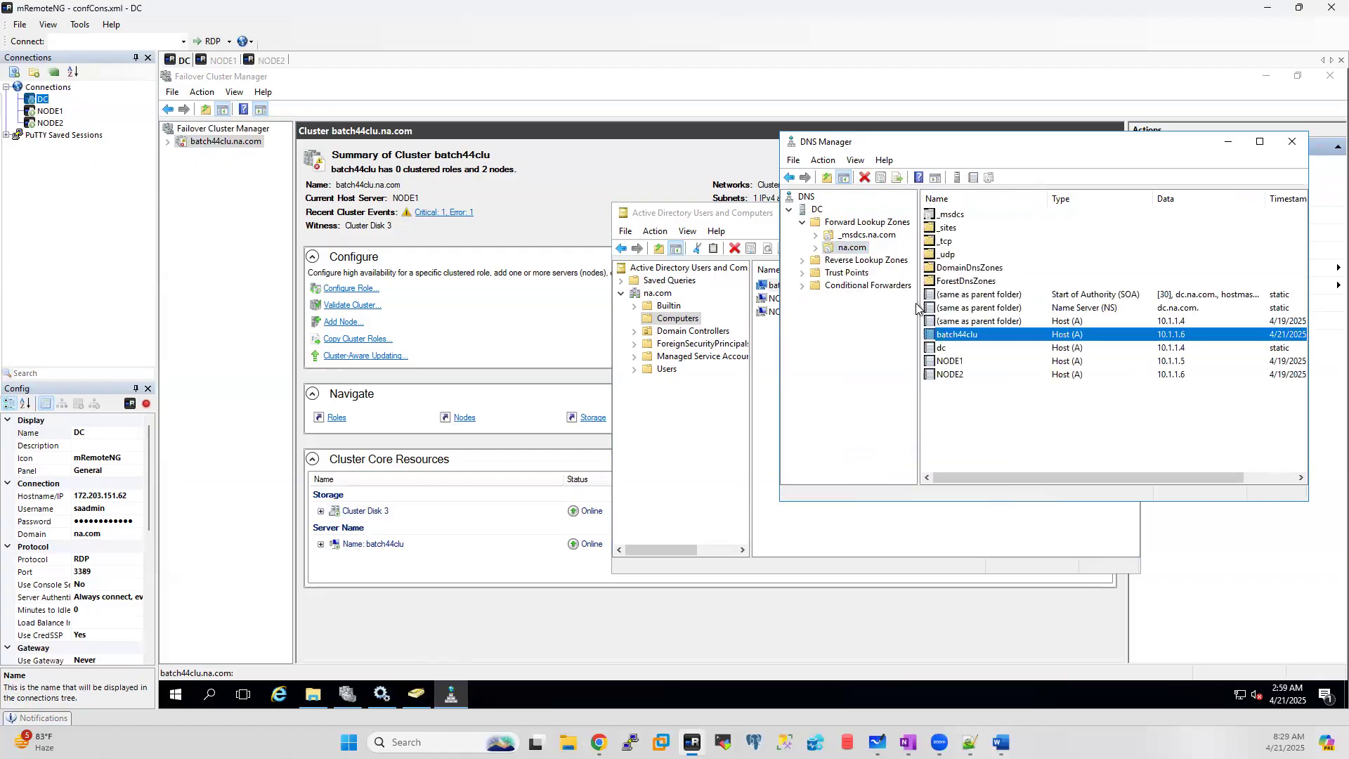
drag(1060, 142, 568, 199)
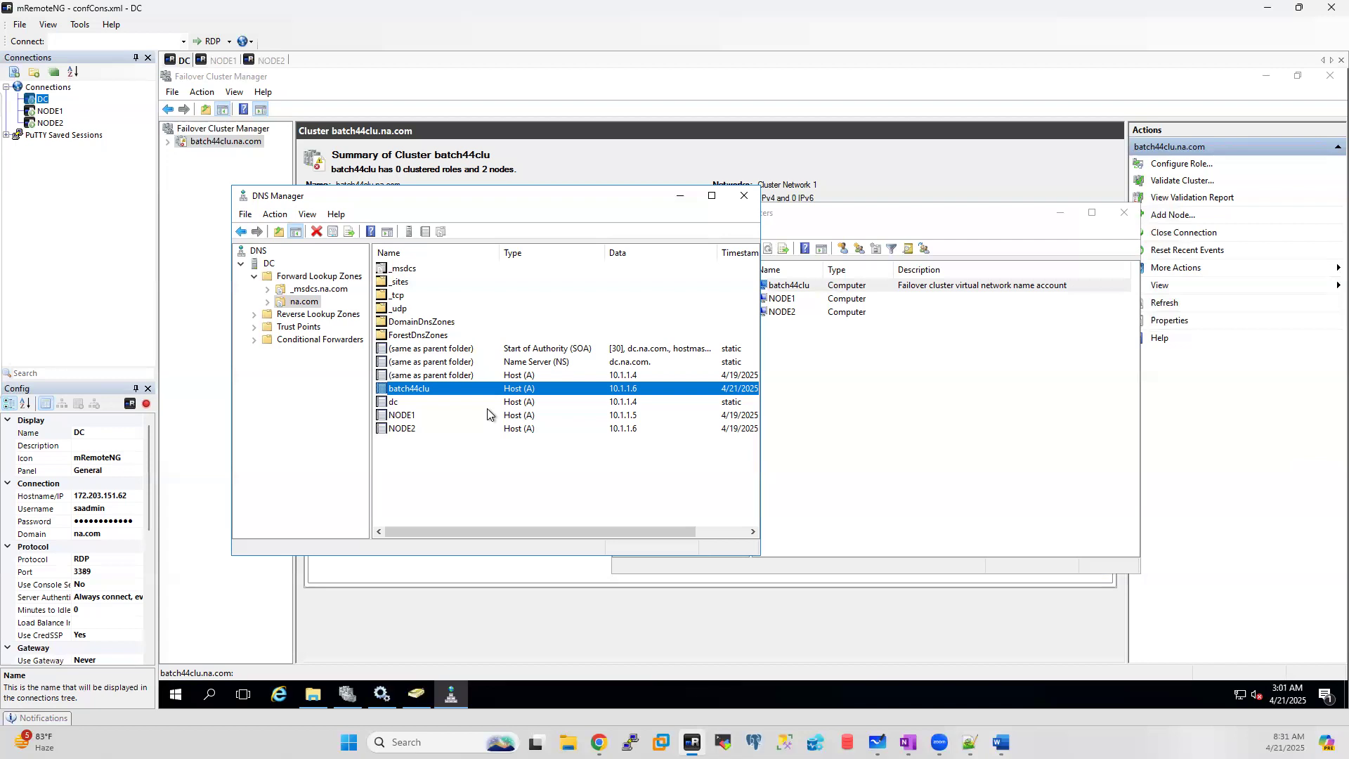
Step: On NODE1, run services.msc from the Start menu's Run box
click(221, 61)
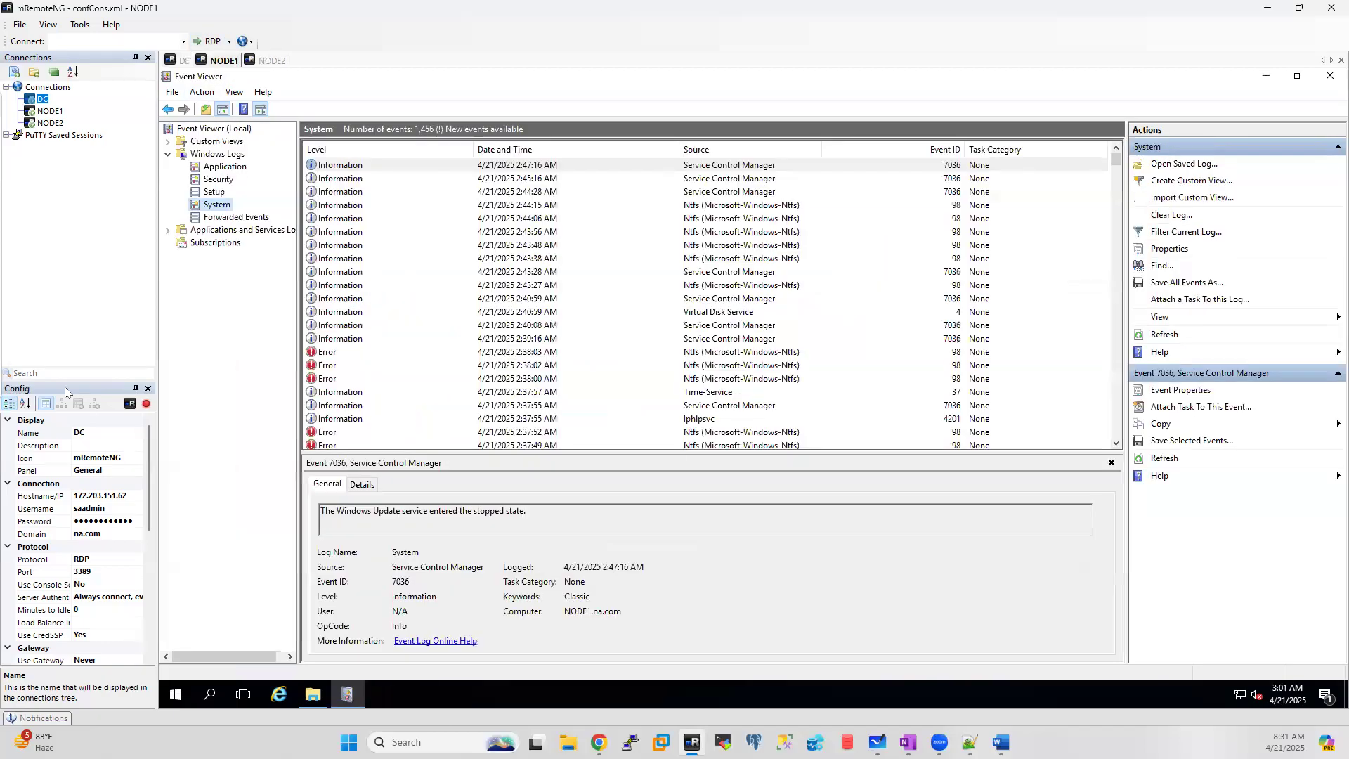
right_click(177, 696)
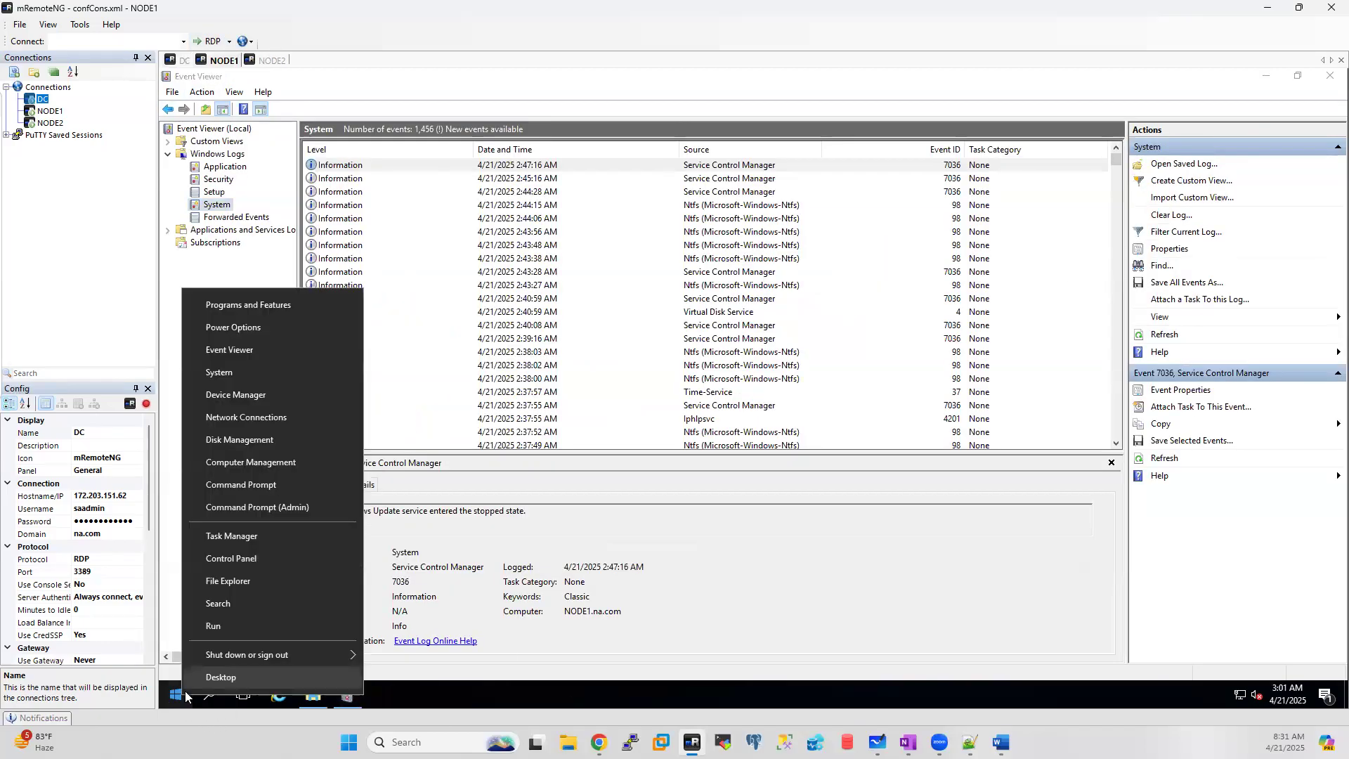
click(244, 628)
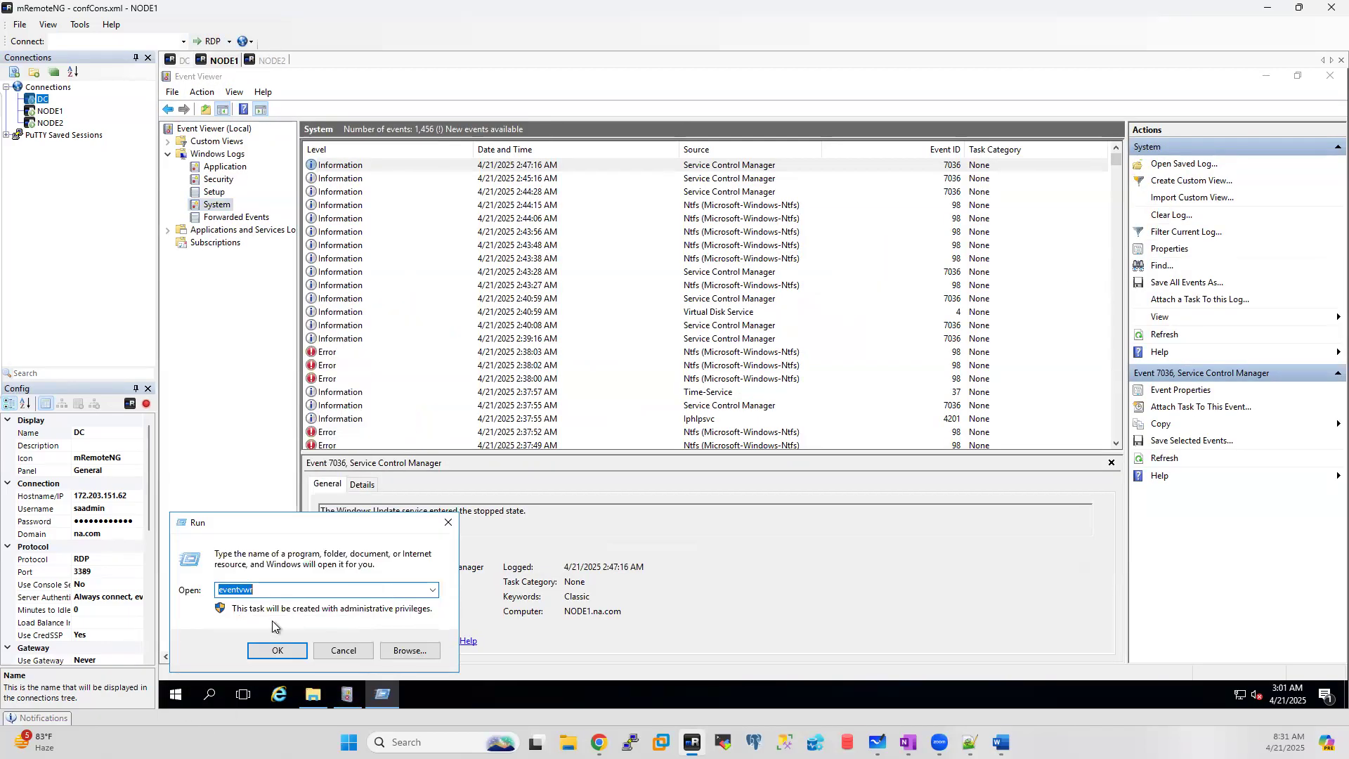
text(serviu)
key(BackSpace)
key(BackSpace)
key(BackSpace)
key(BackSpace)
key(BackSpace)
text(ices.msc)
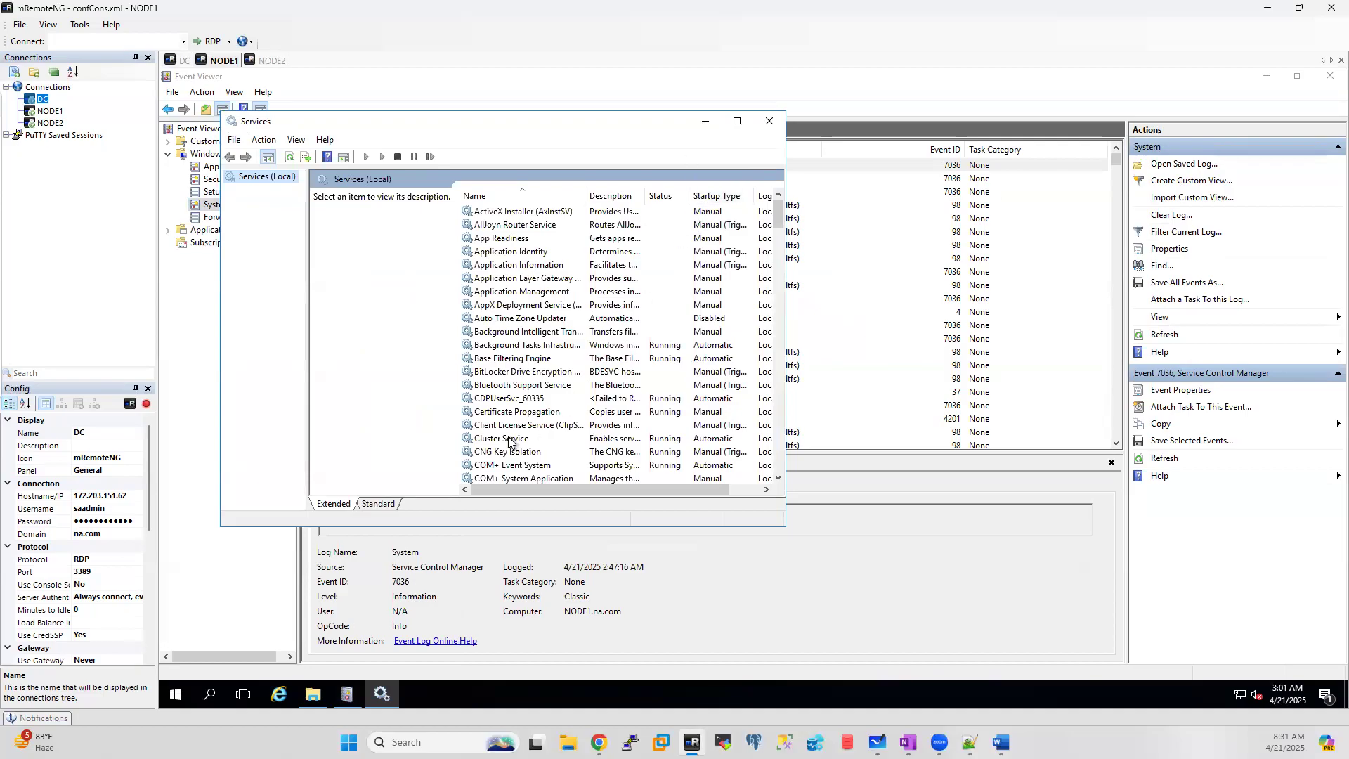
Step: Confirm Cluster Service is Running and Automatic on NODE1, then minimize the Services console
click(507, 439)
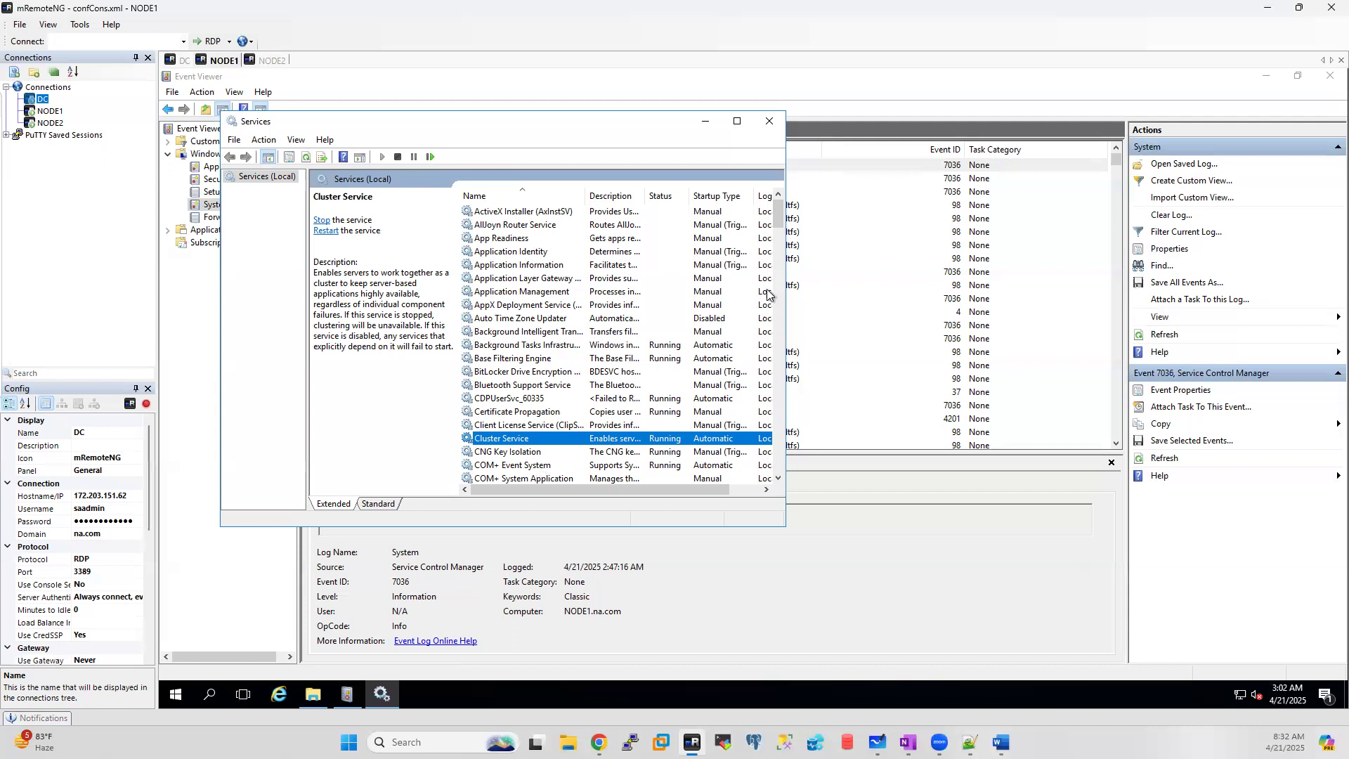
click(705, 121)
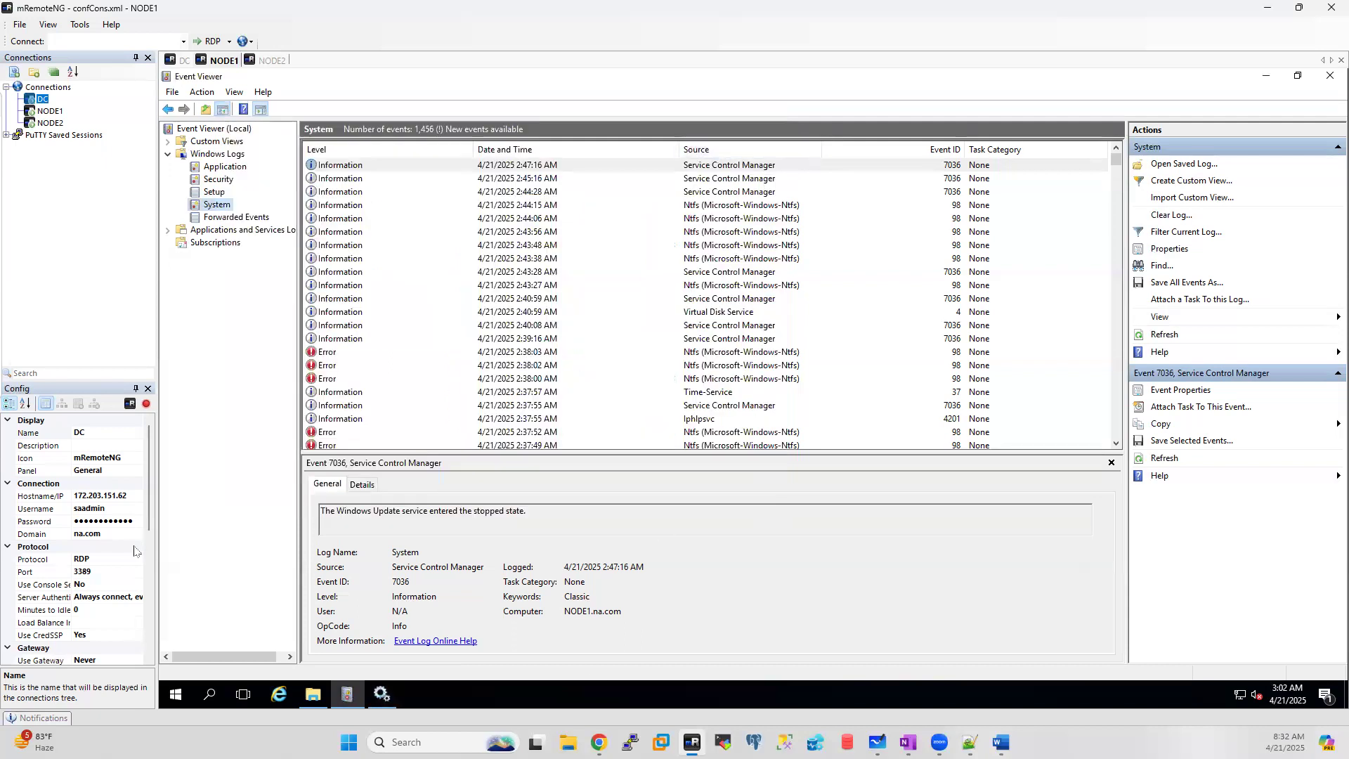
Step: On the DC session, minimize DNS Manager and ADUC to reveal the batch44clu cluster summary
click(173, 62)
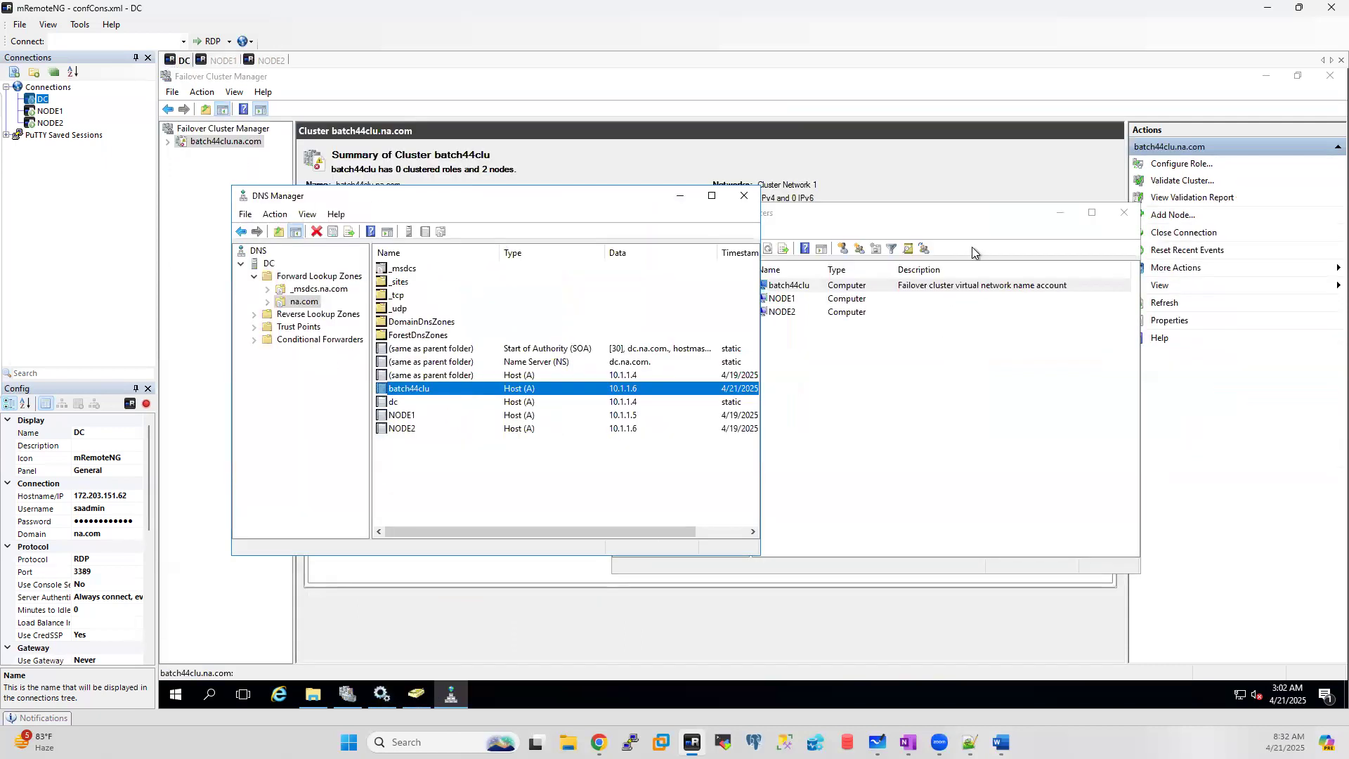
click(678, 196)
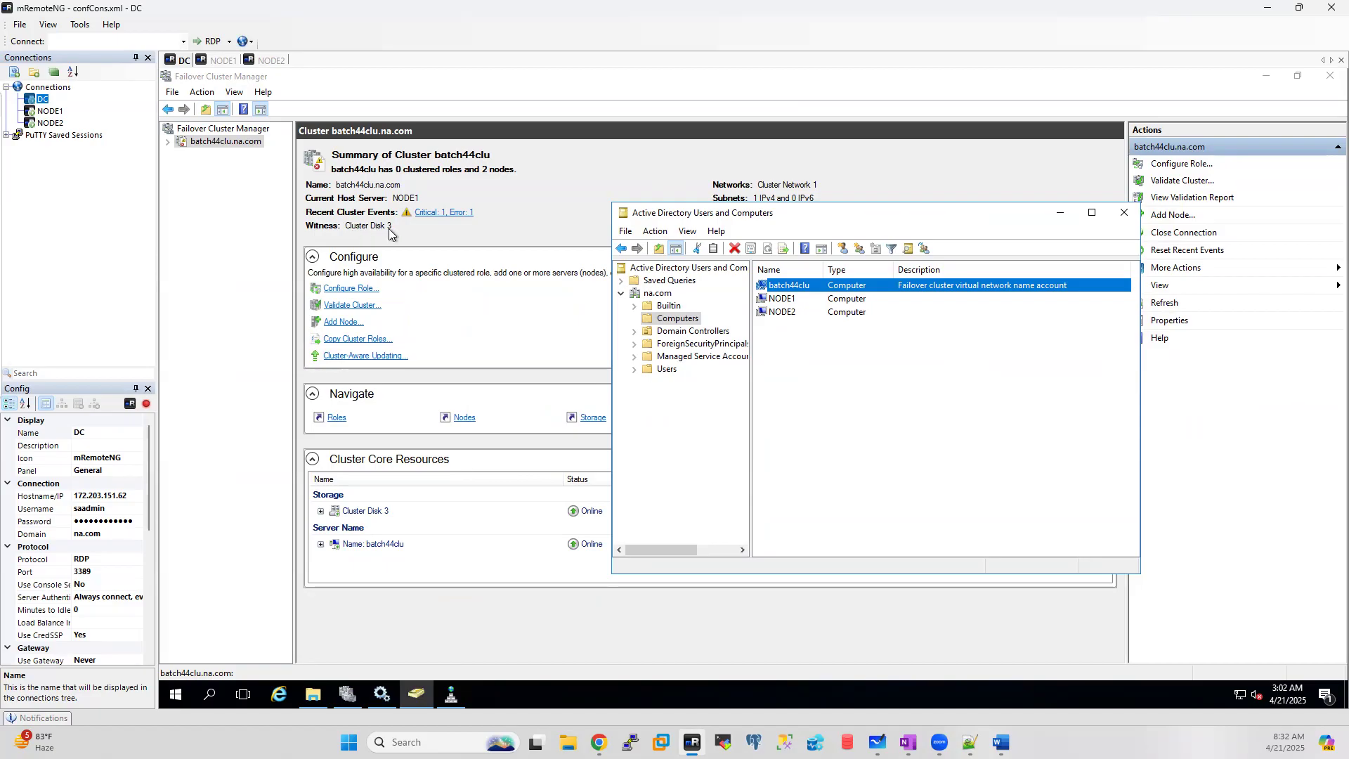
click(1060, 212)
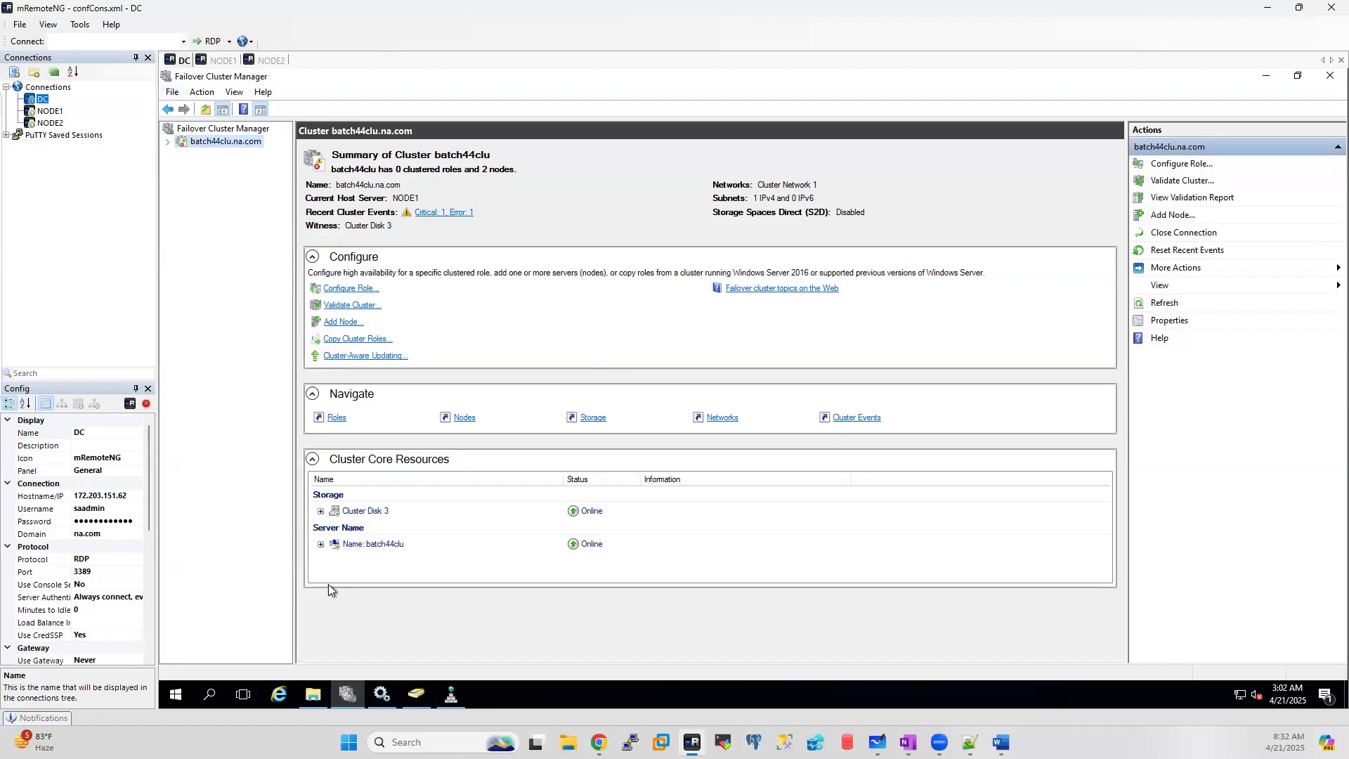
click(312, 694)
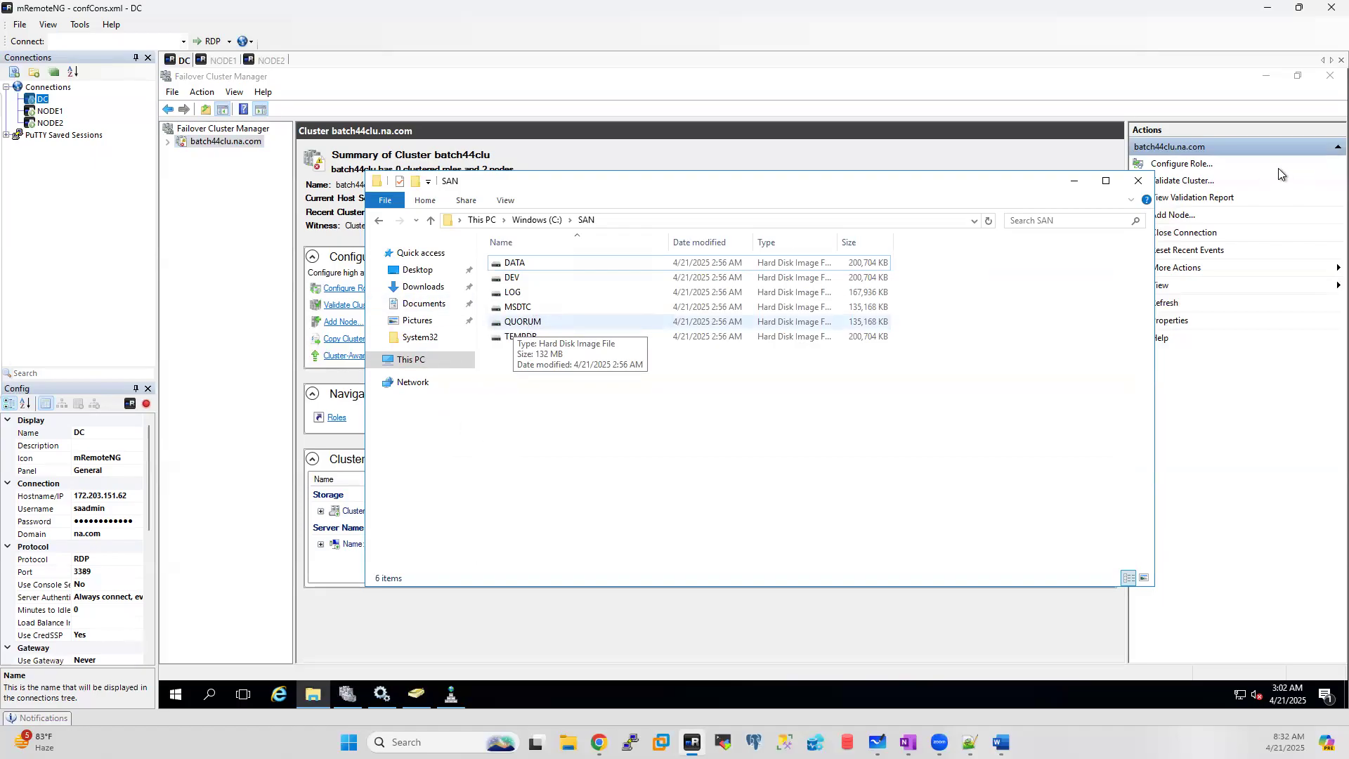
click(1074, 182)
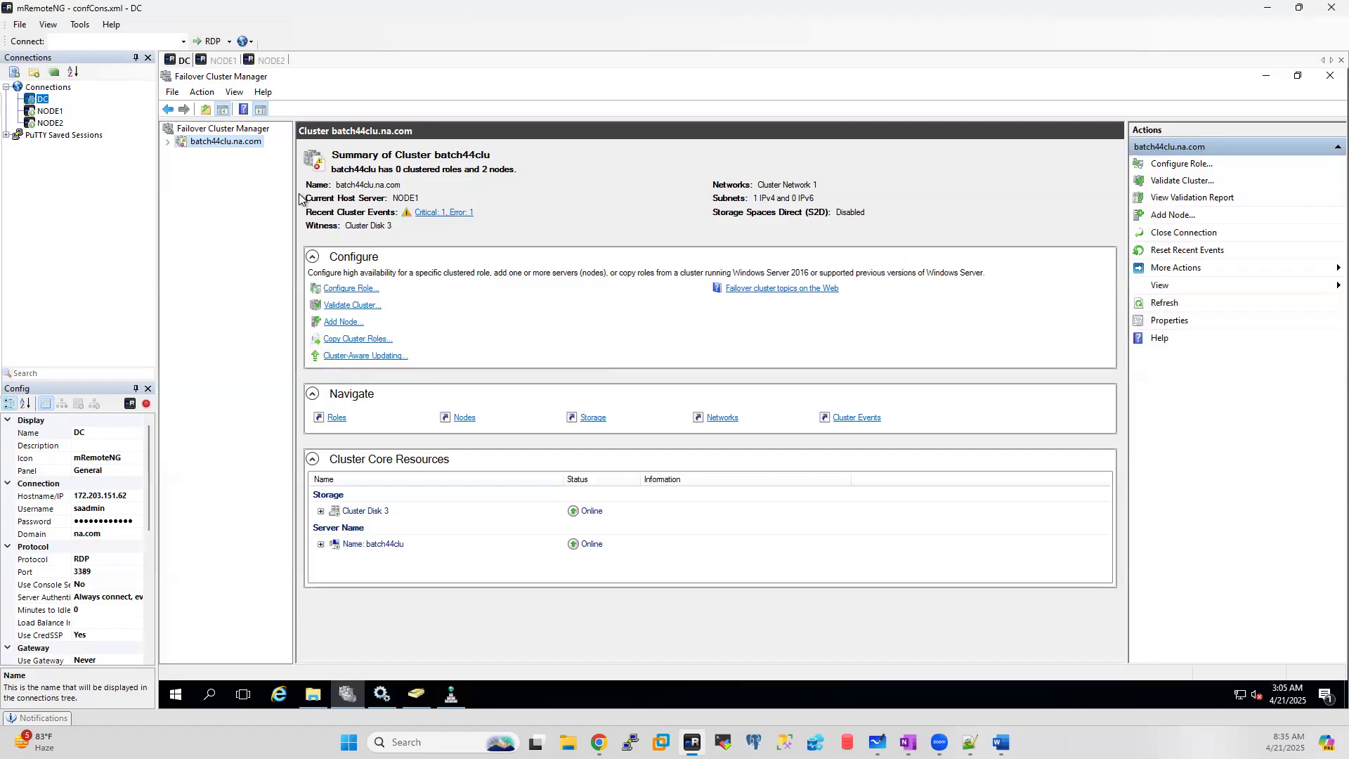
click(380, 694)
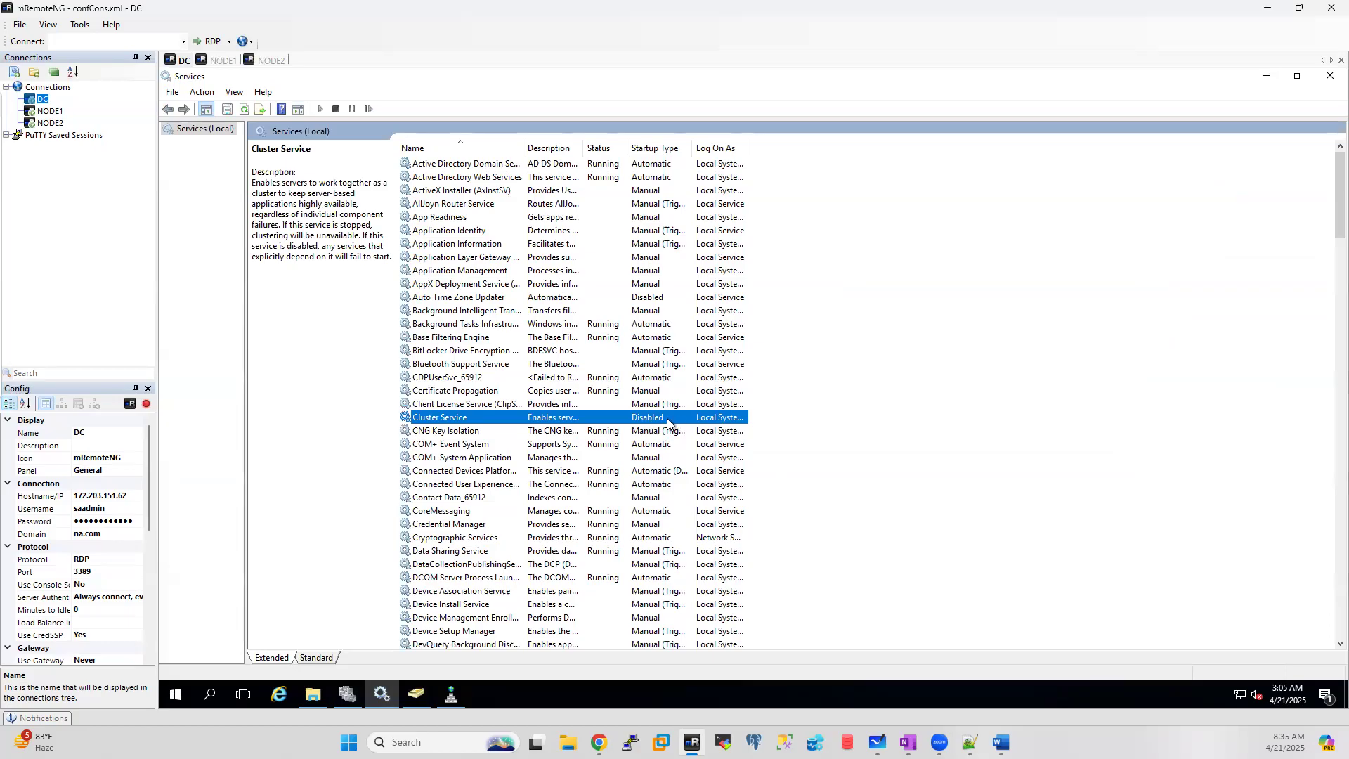
right_click(884, 408)
click(926, 459)
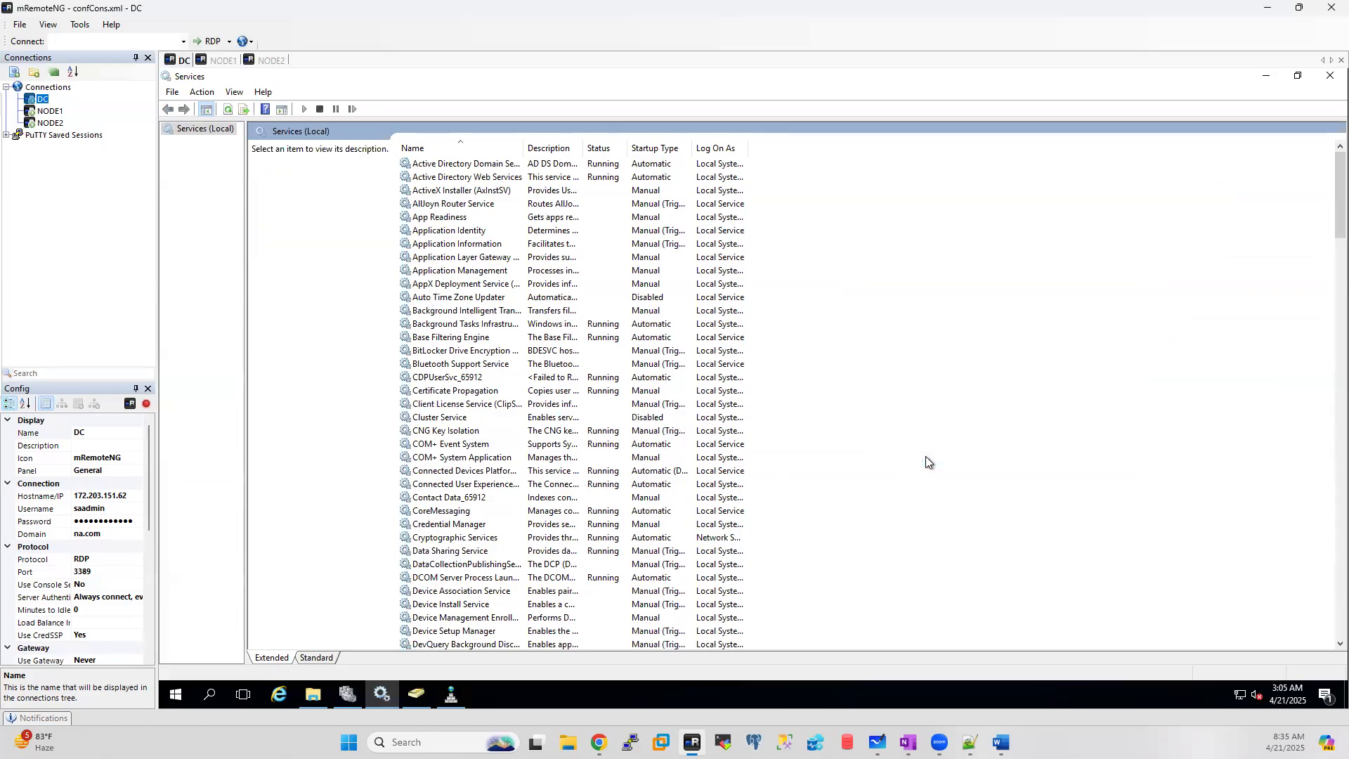
click(427, 421)
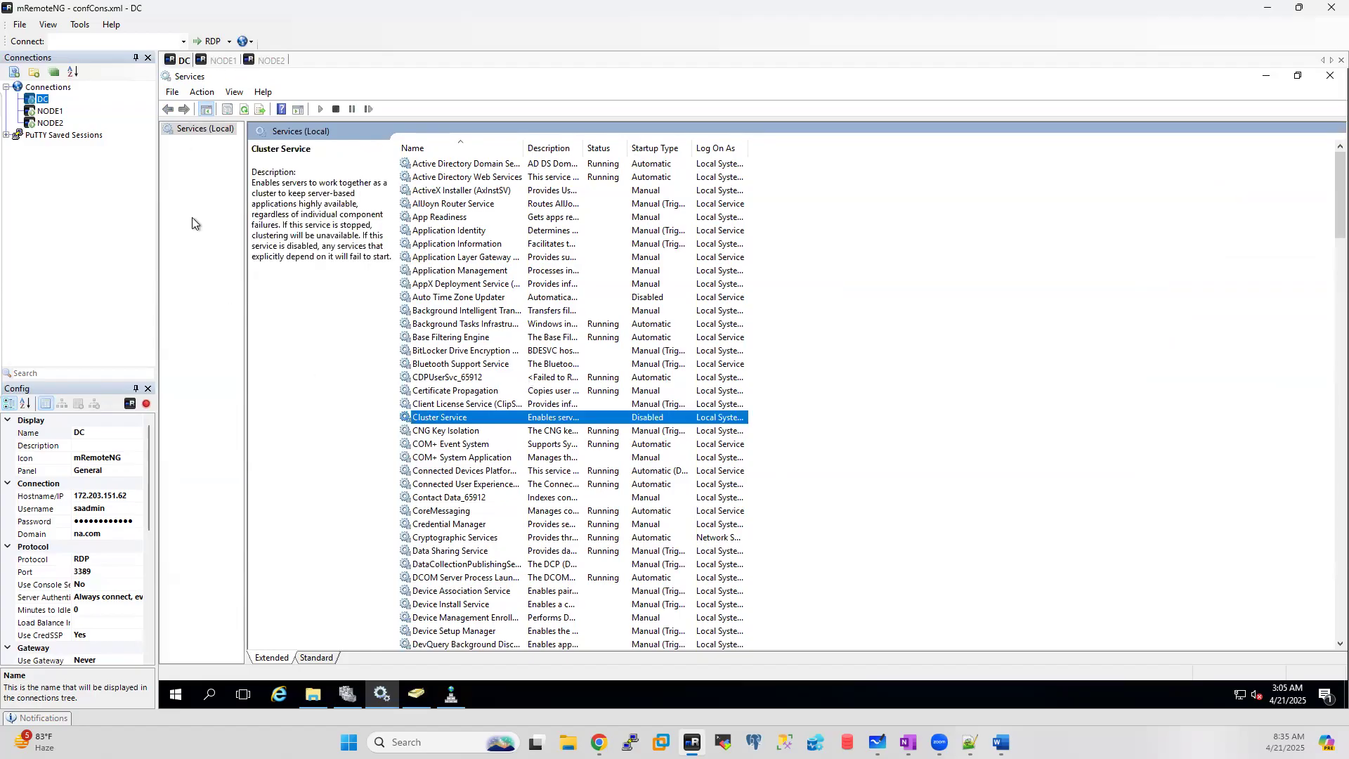
click(222, 60)
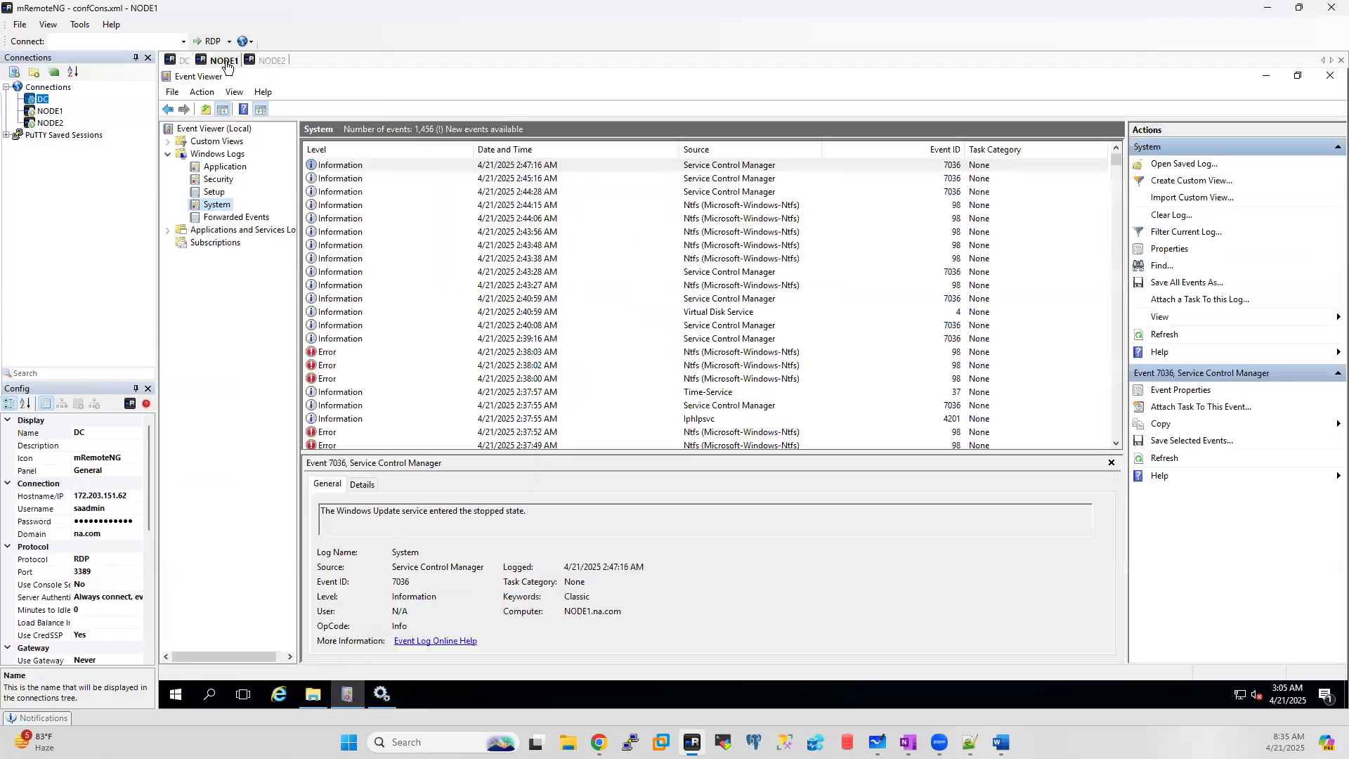
click(382, 699)
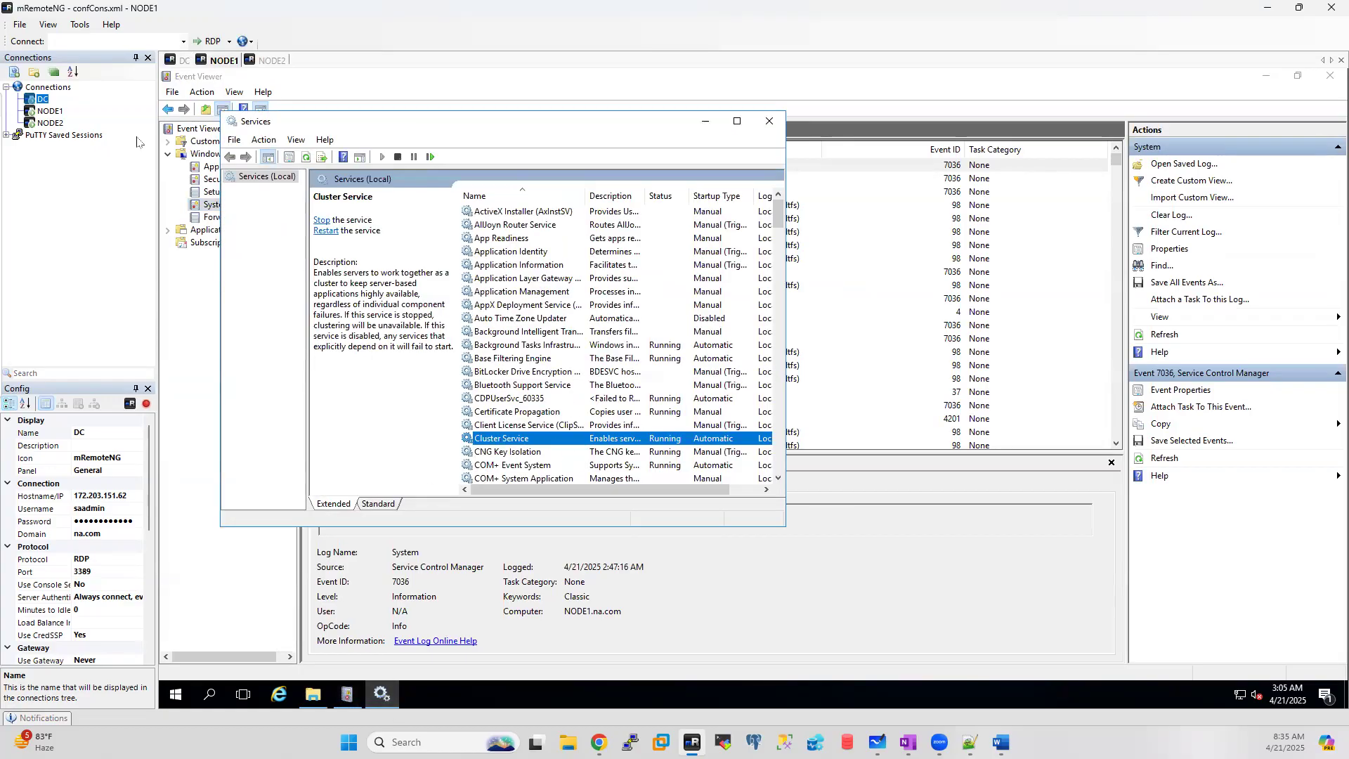
click(180, 61)
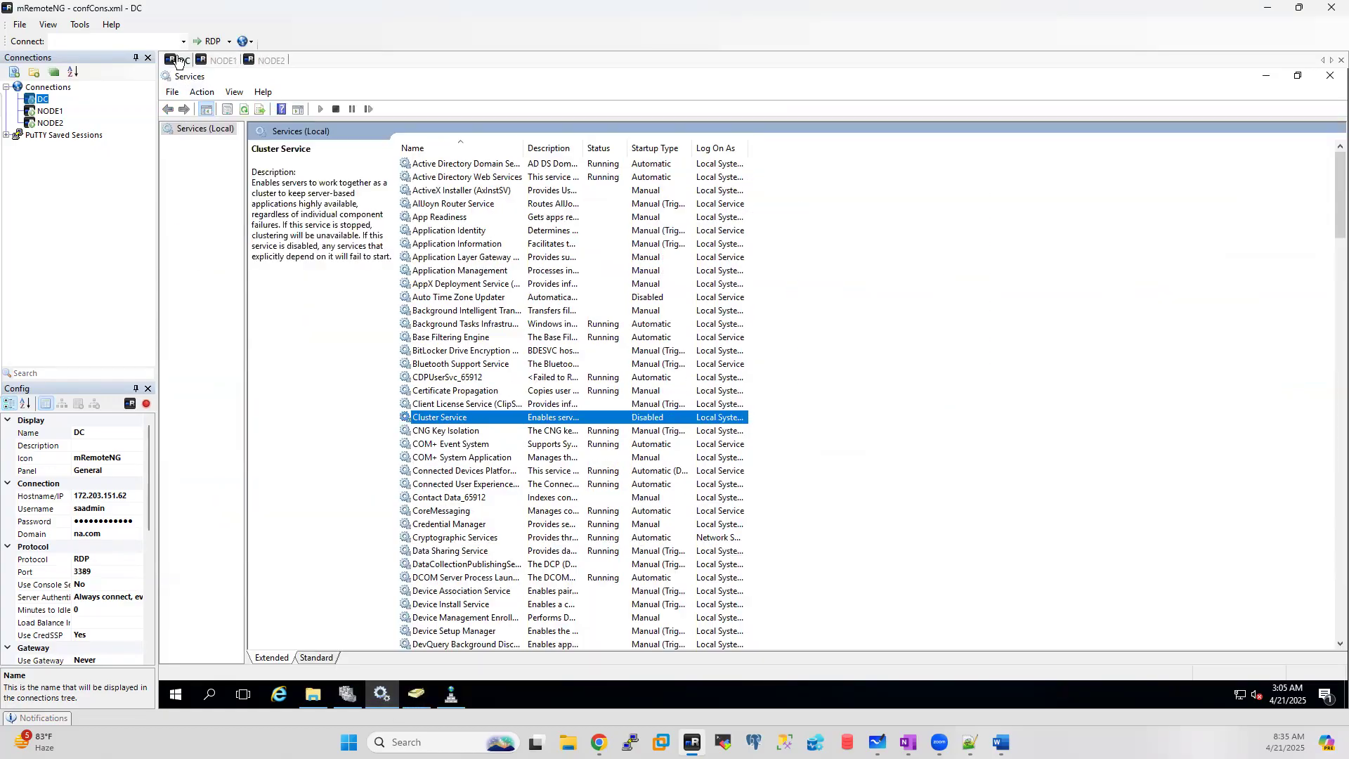
click(347, 694)
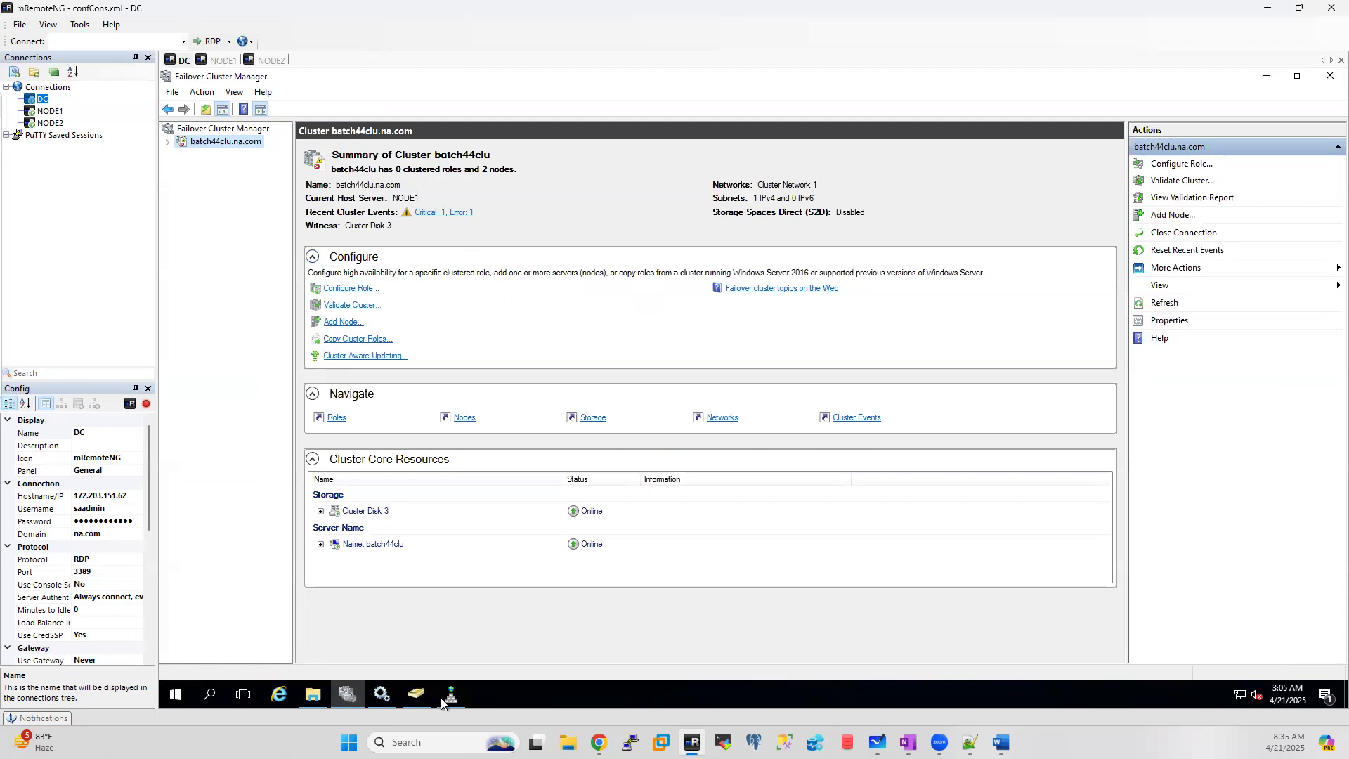
mouse_move(450, 699)
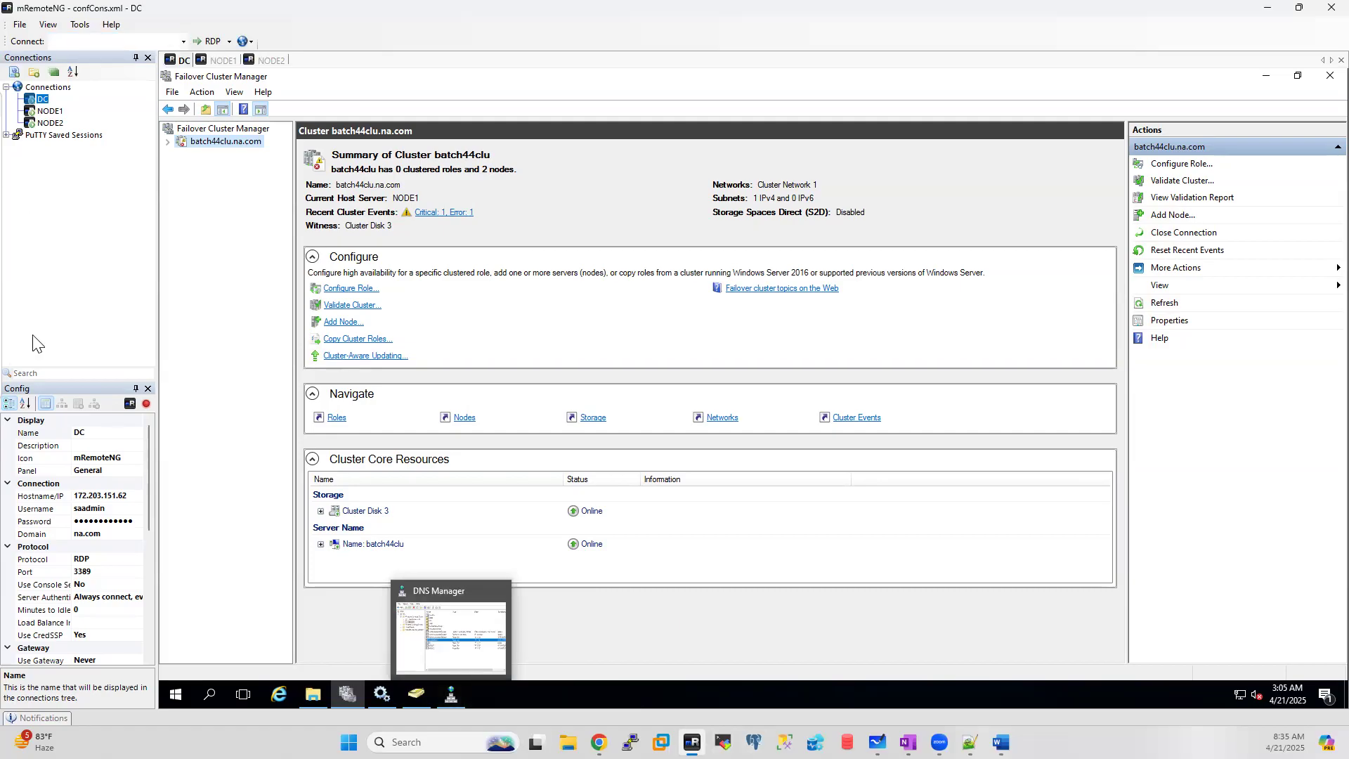
click(938, 742)
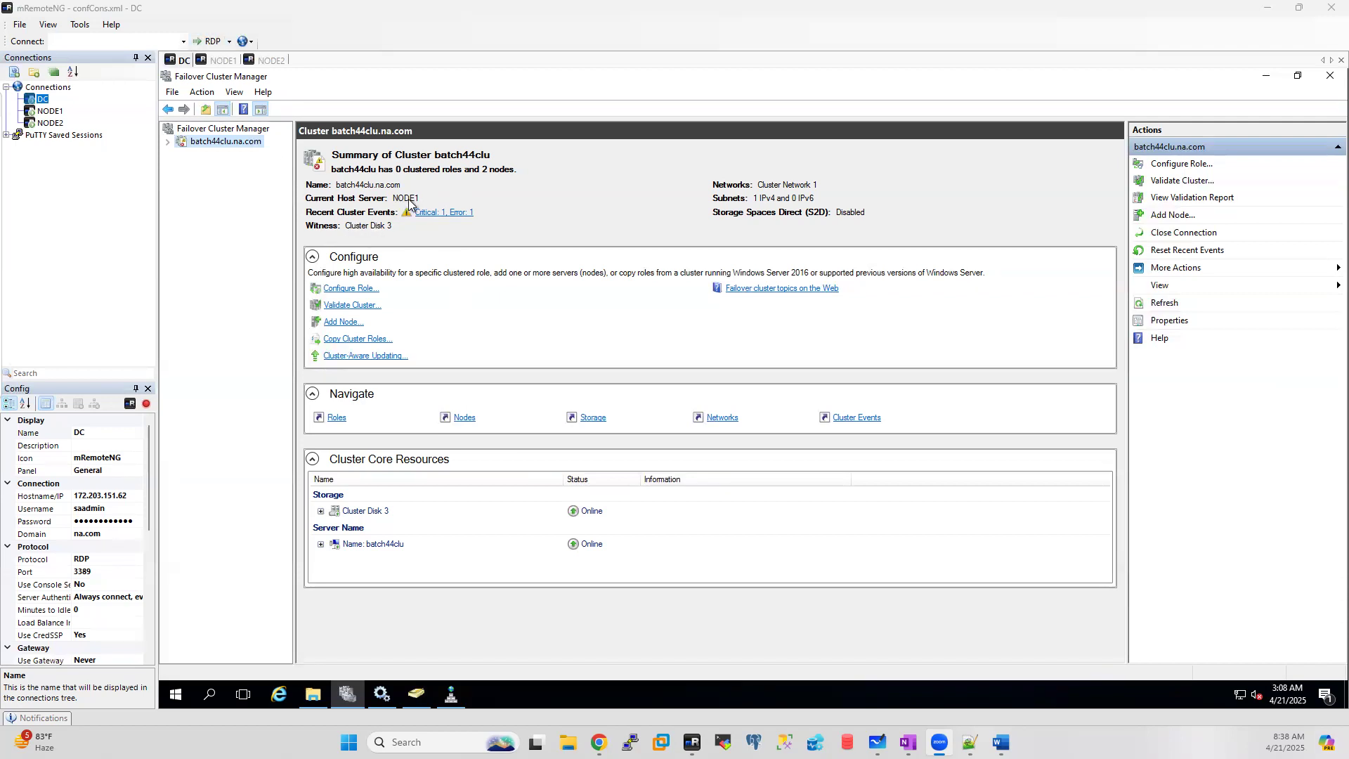
Step: Compare the drives under This PC on NODE1 and NODE2, then return to the DC session
click(218, 62)
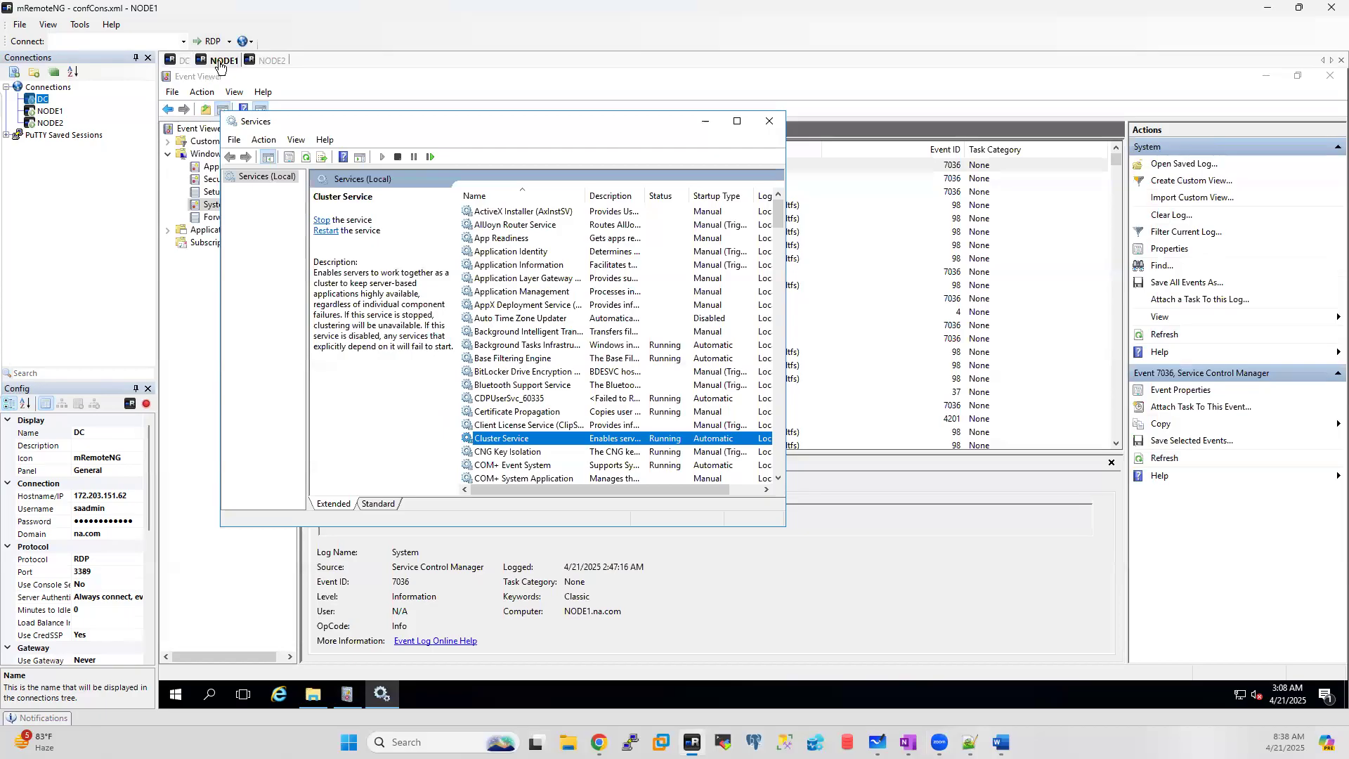
click(314, 696)
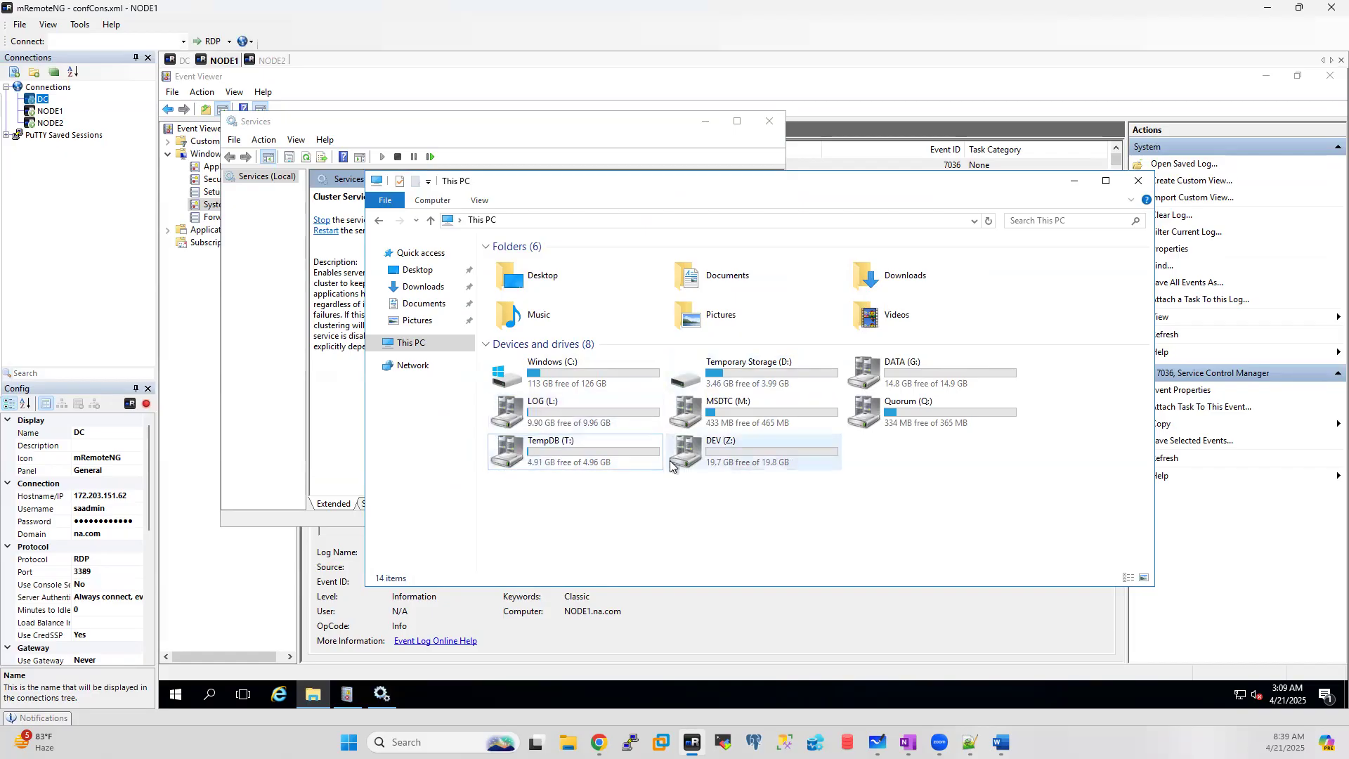
click(183, 61)
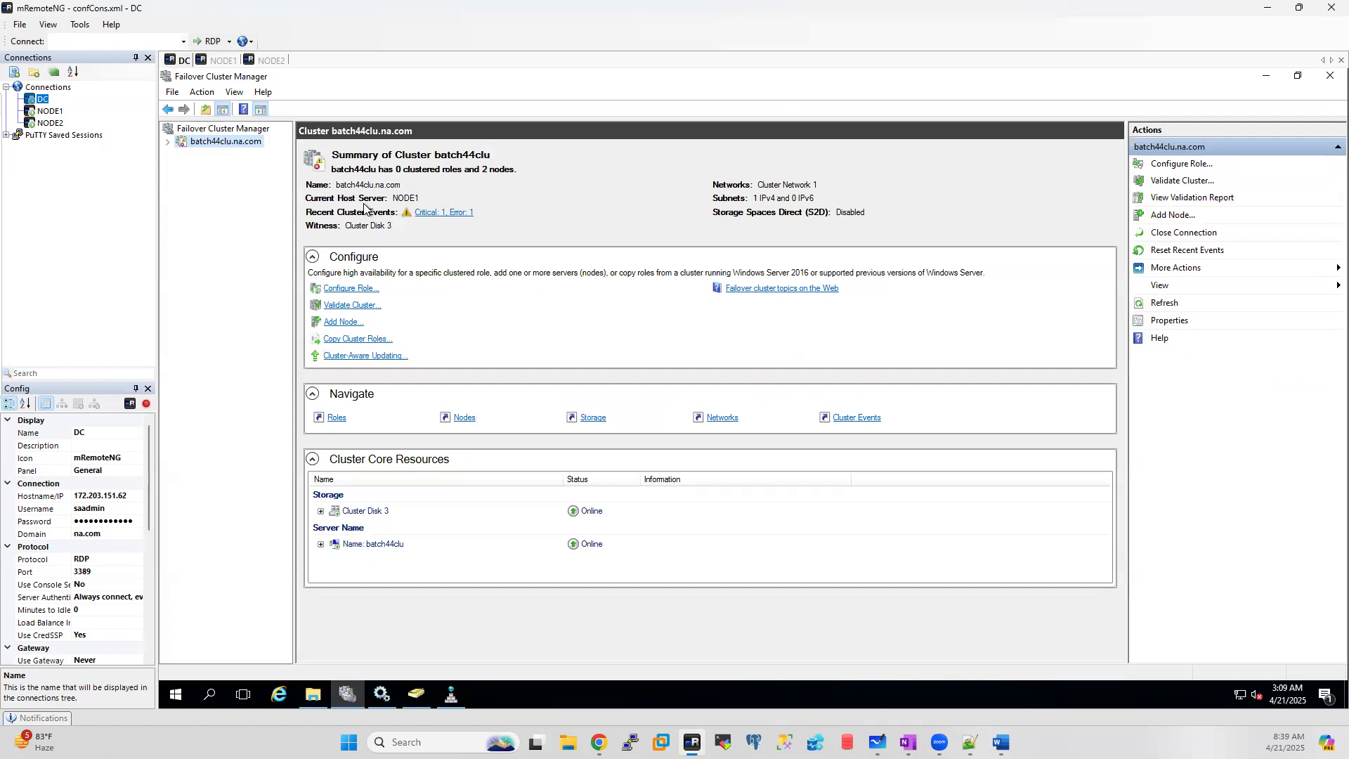
click(222, 62)
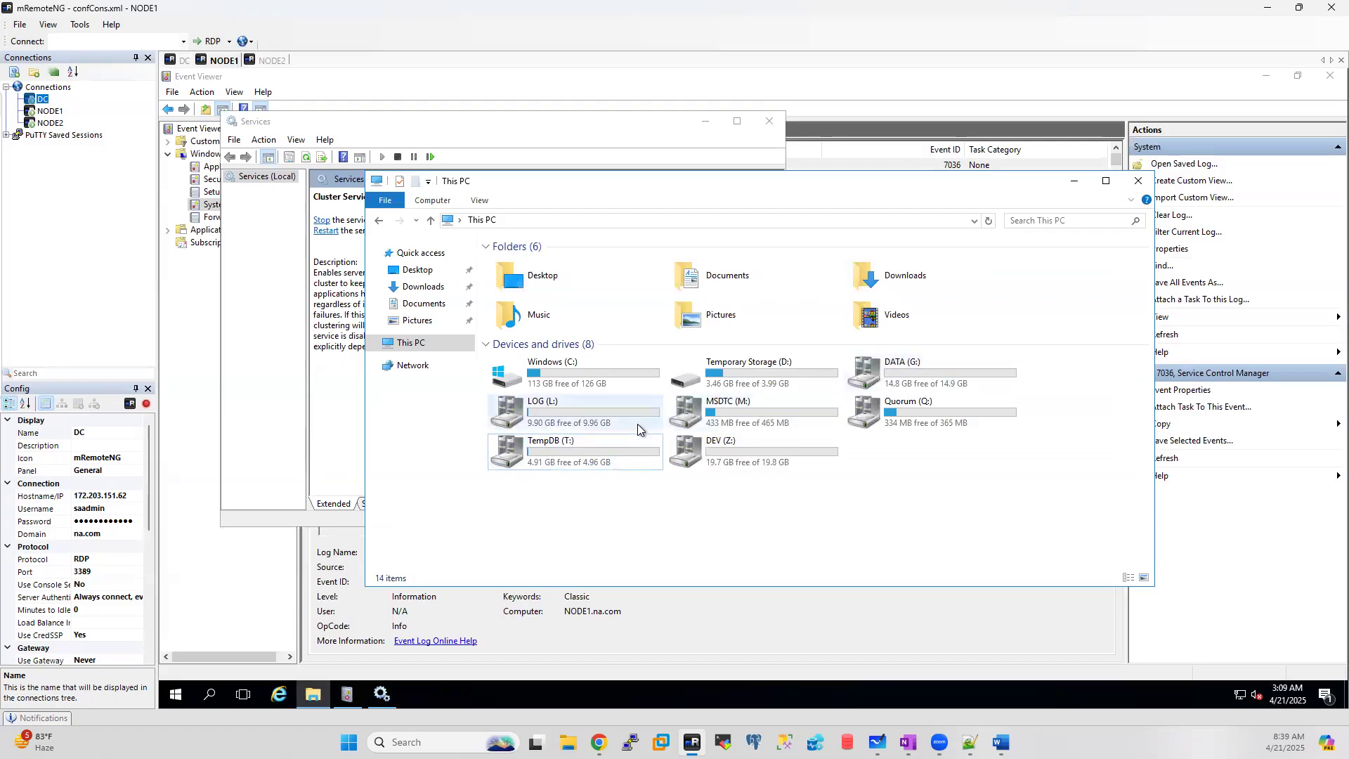
click(272, 62)
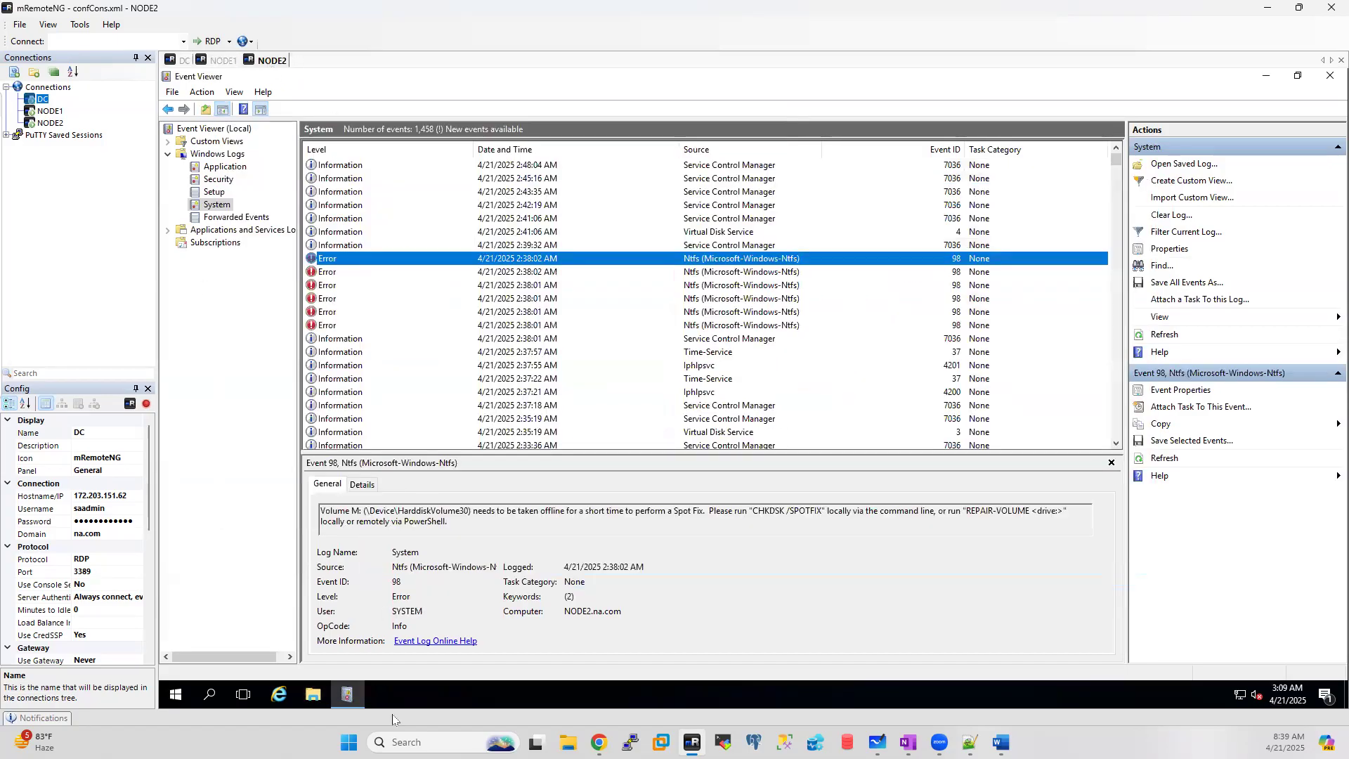
click(311, 696)
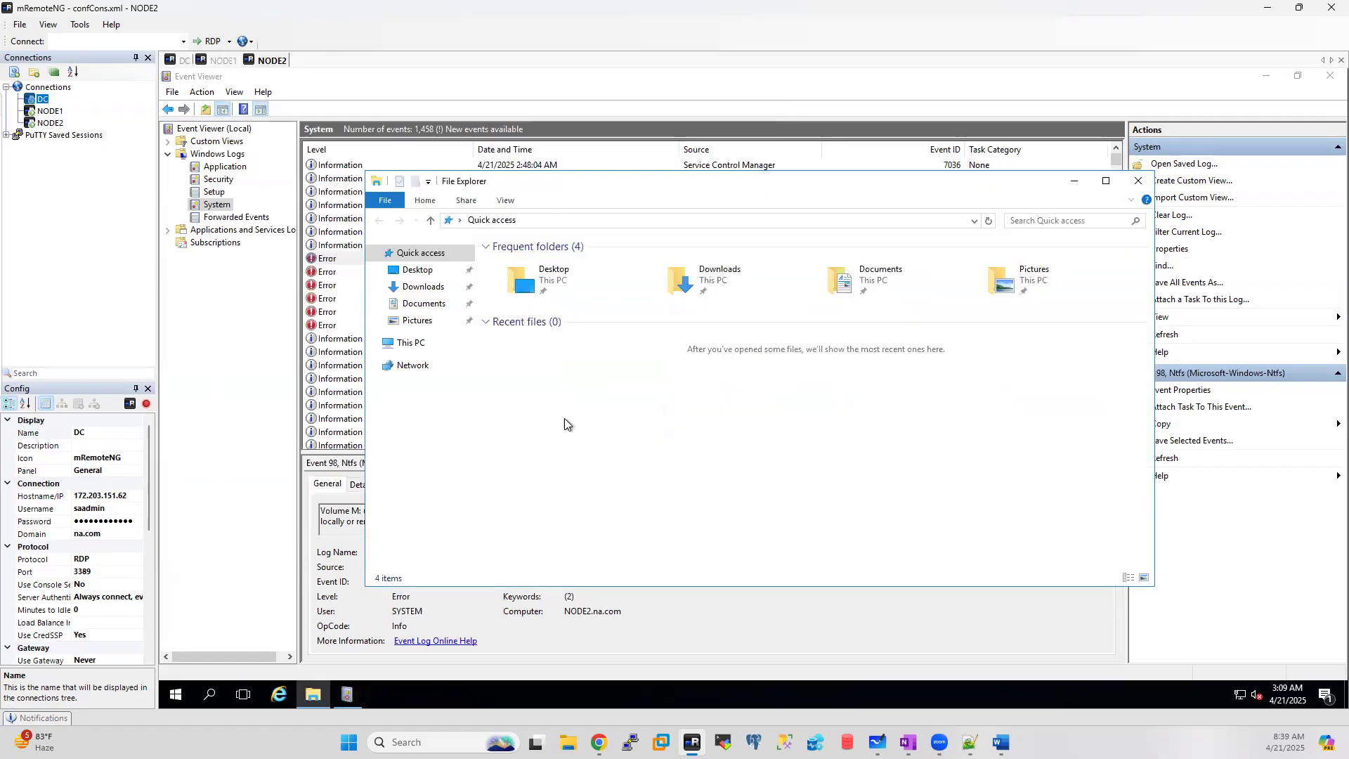
click(426, 344)
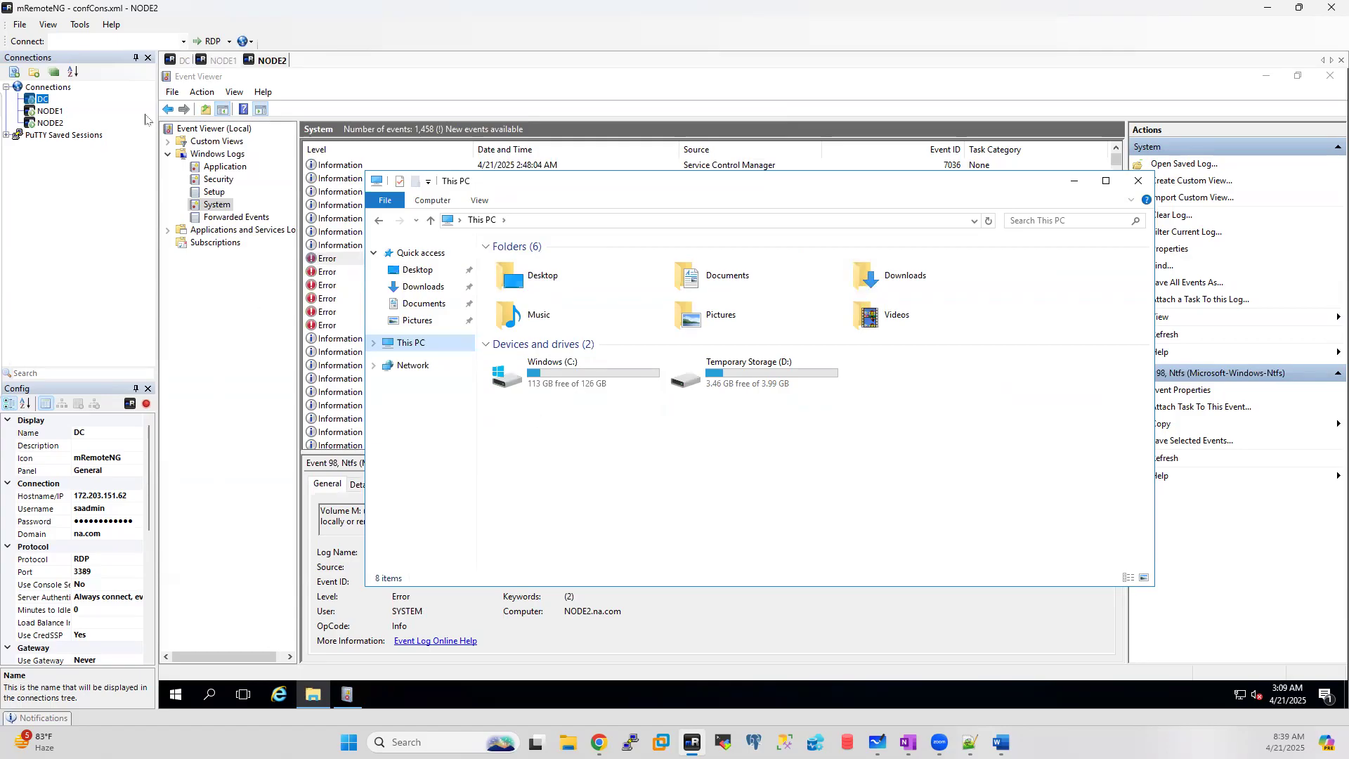
click(219, 61)
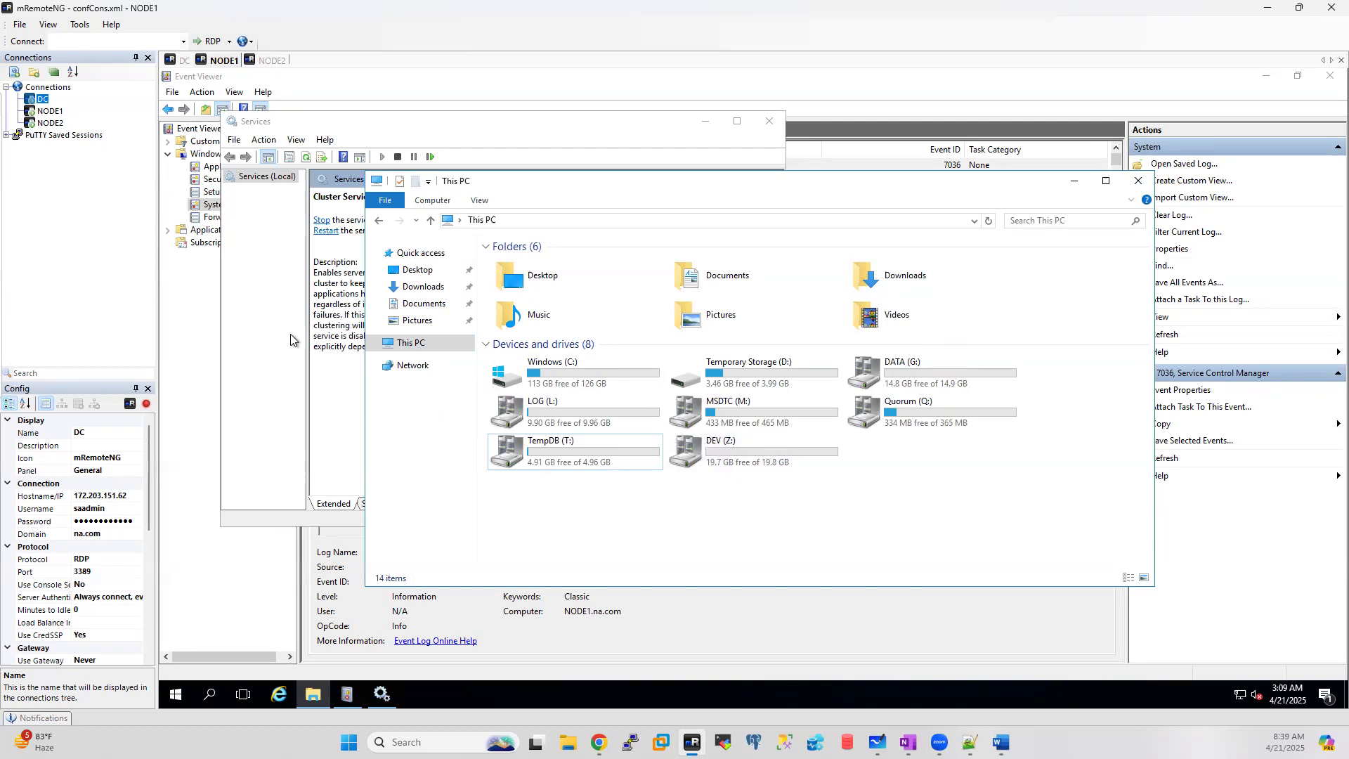
click(176, 61)
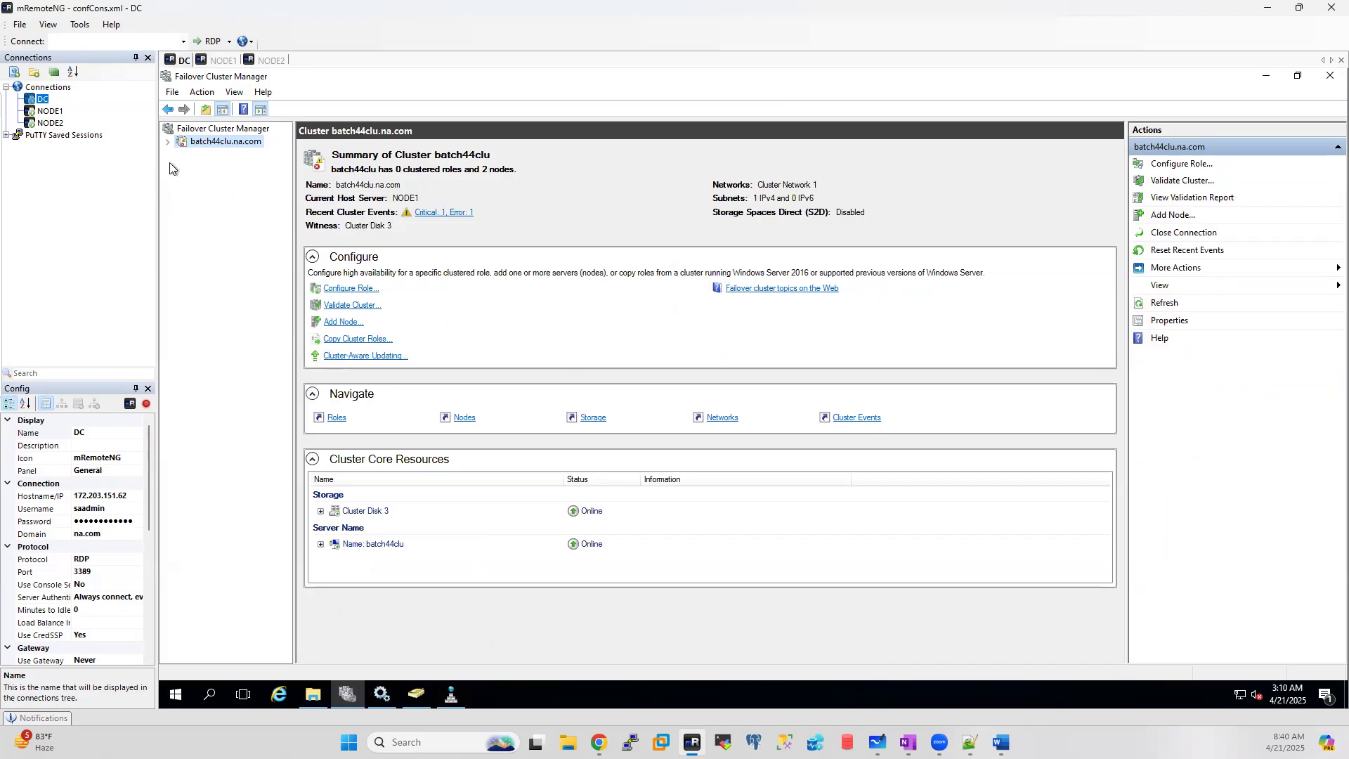
Step: Review batch44clu's roles, nodes, DNS record, cluster disks and Cluster Network 1 in Failover Cluster Manager
click(168, 142)
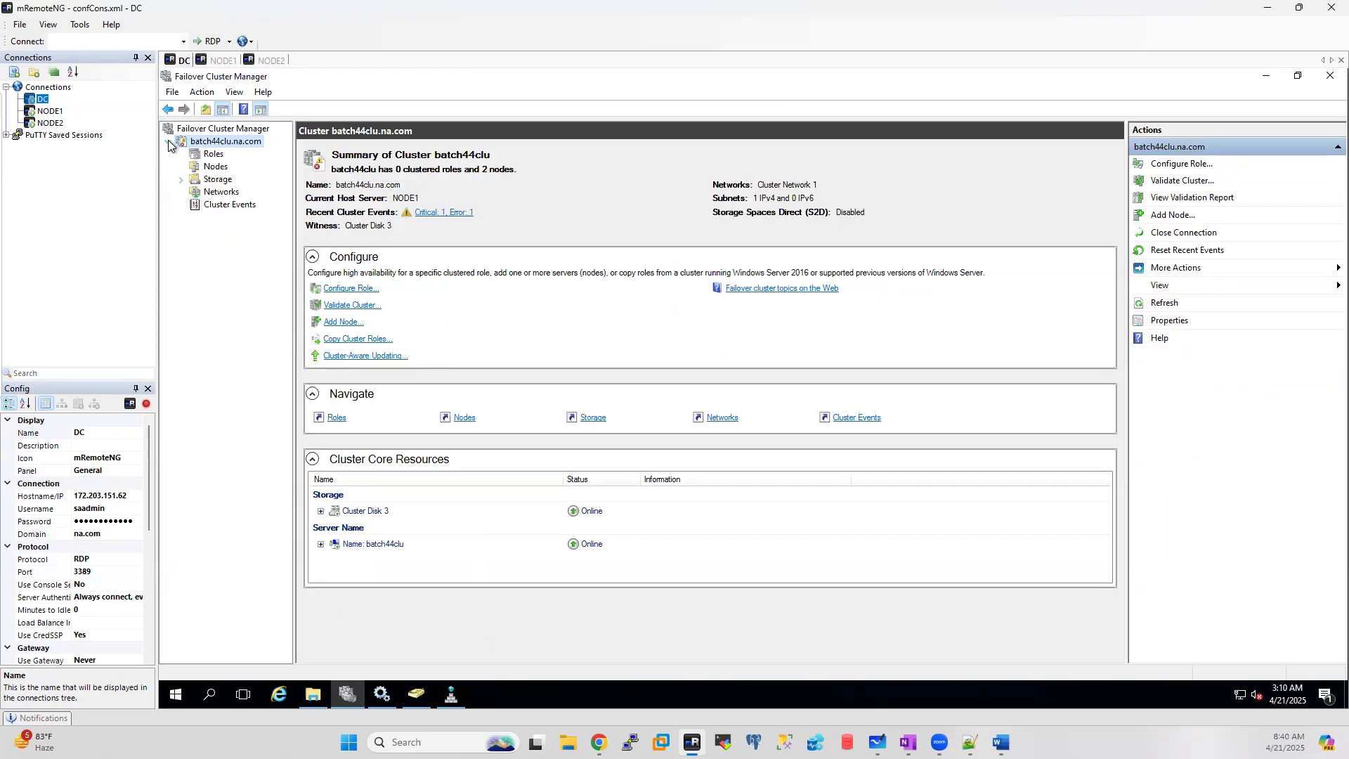
click(213, 155)
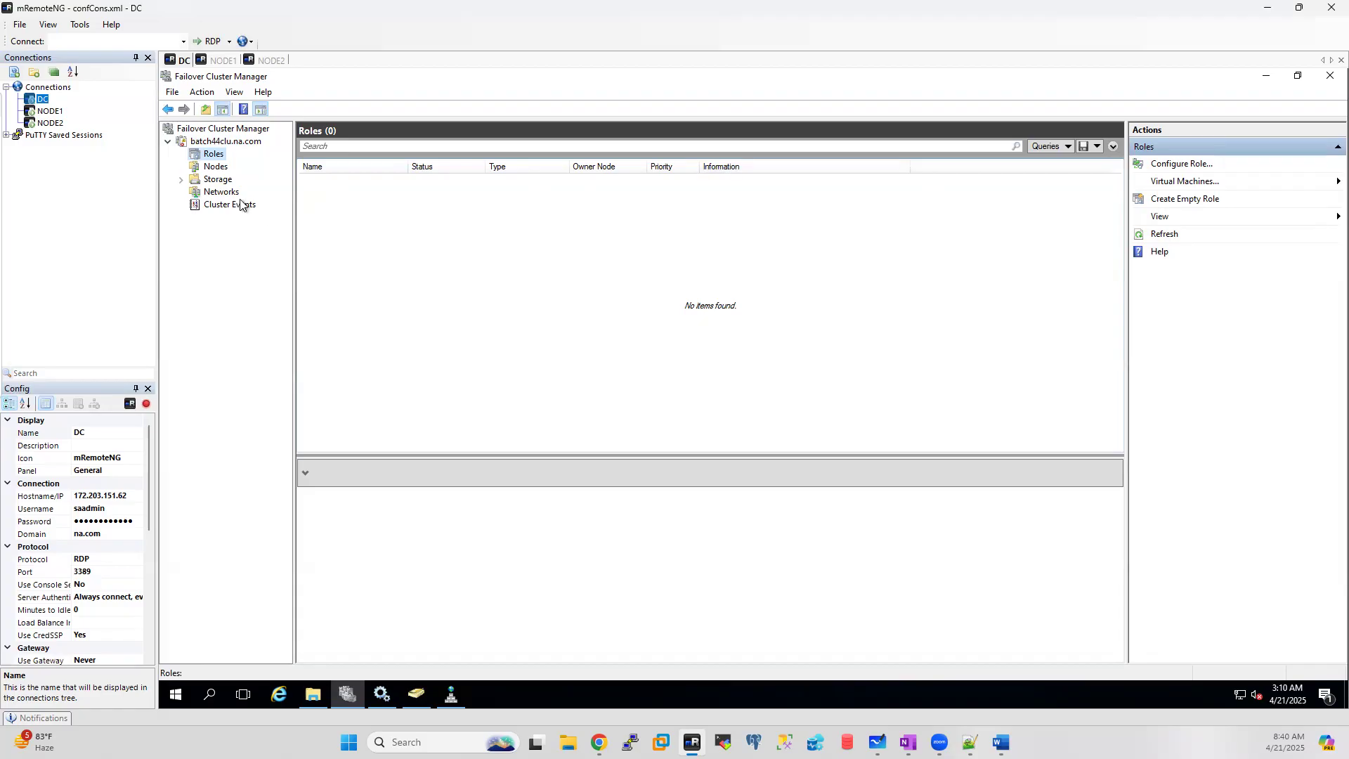
click(214, 169)
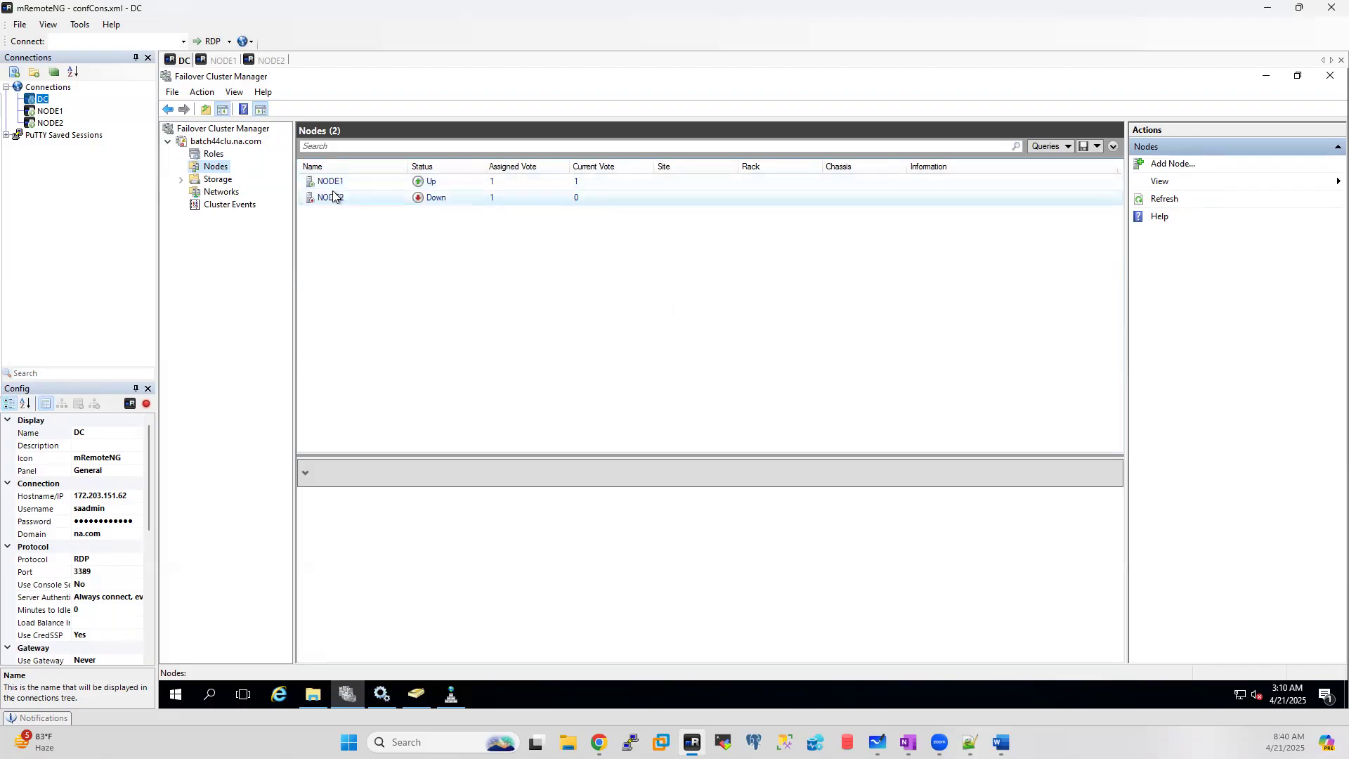
click(451, 695)
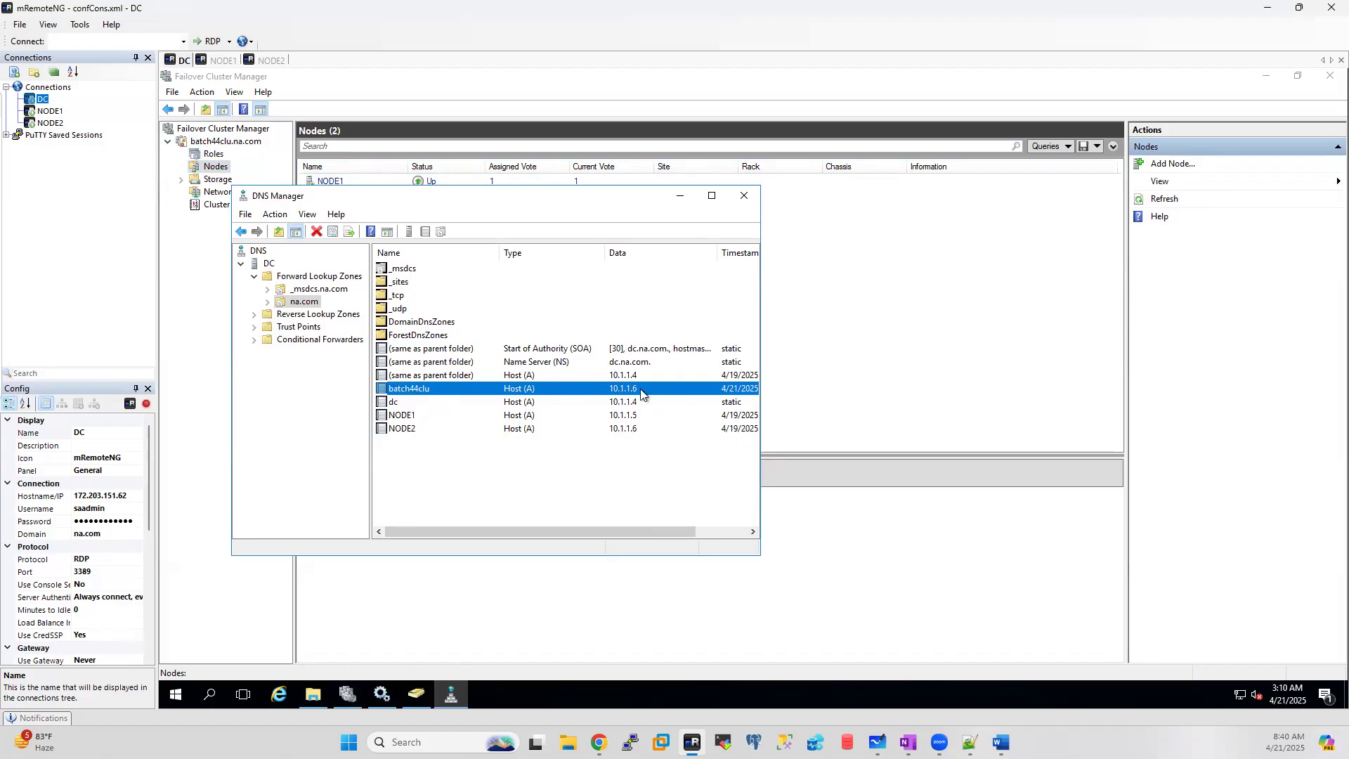
click(680, 196)
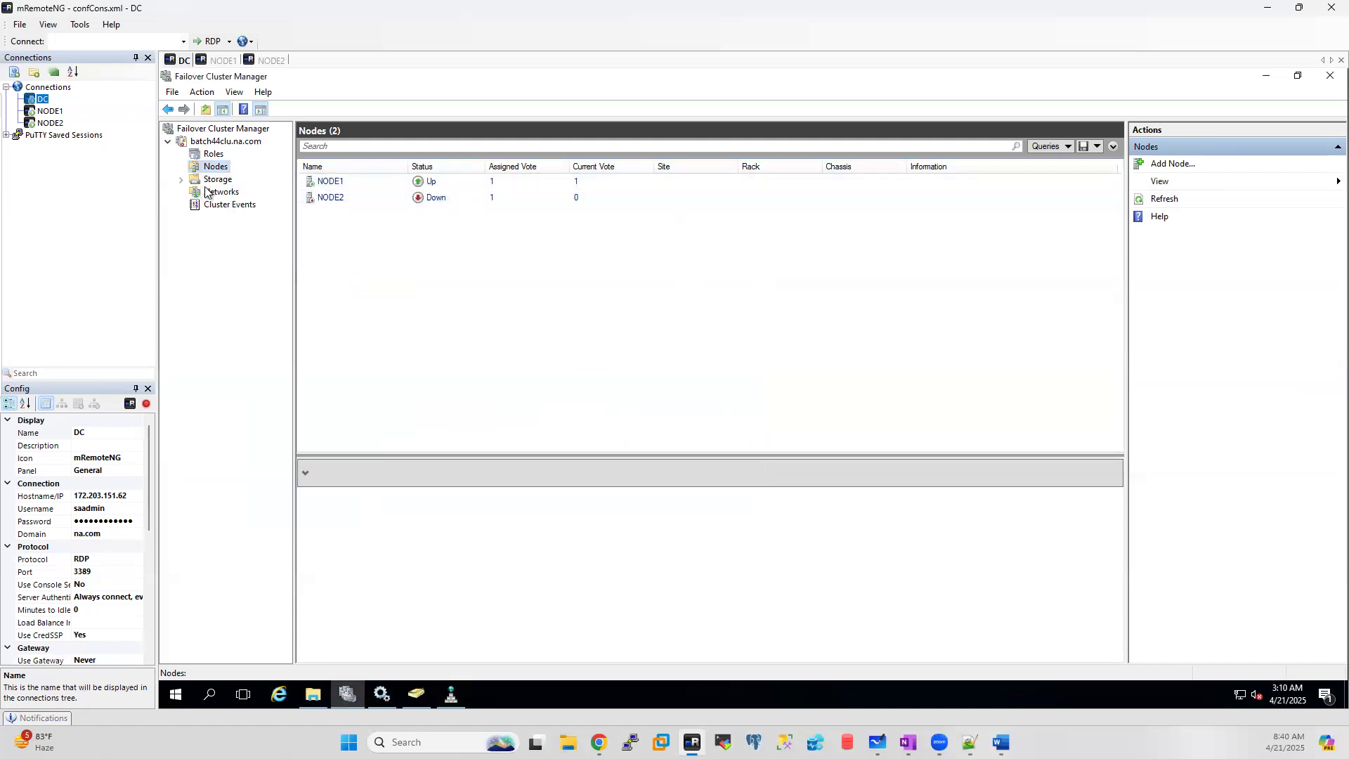
click(180, 179)
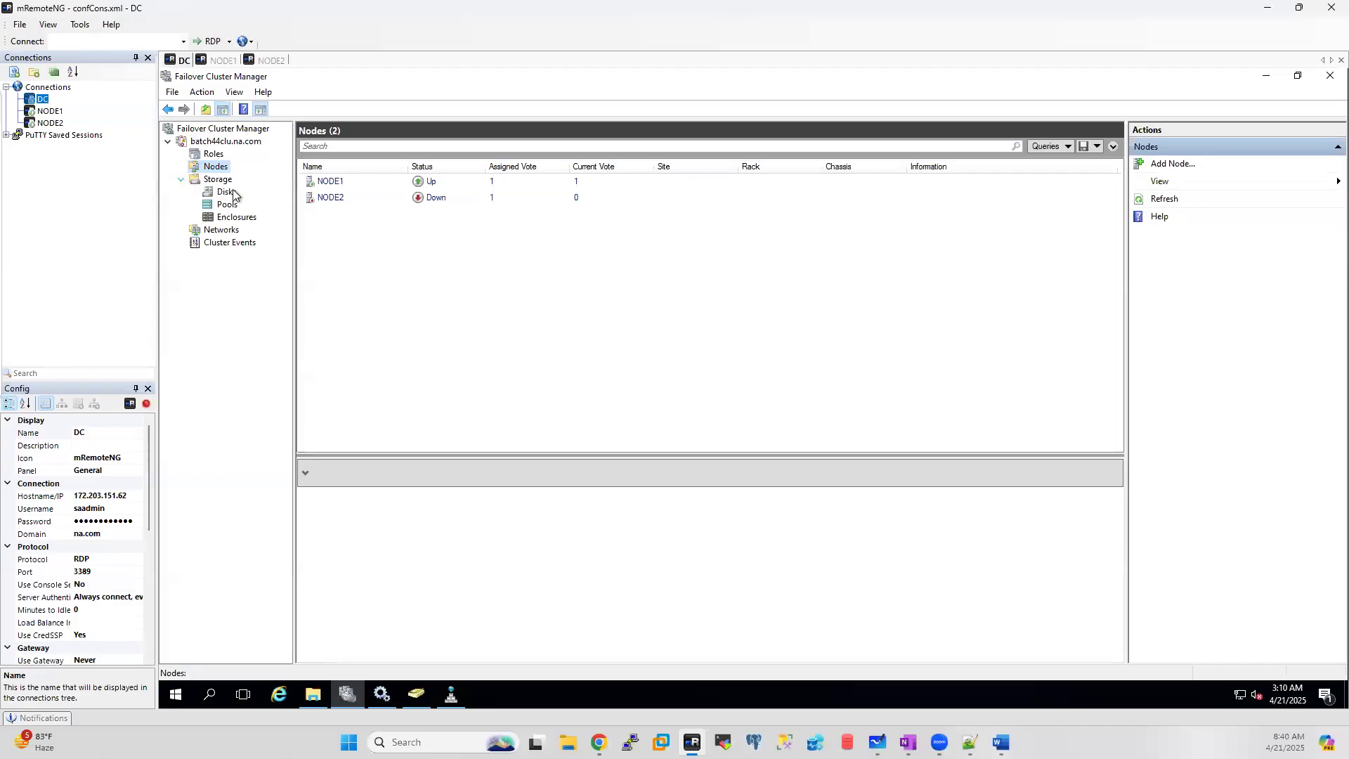
click(226, 192)
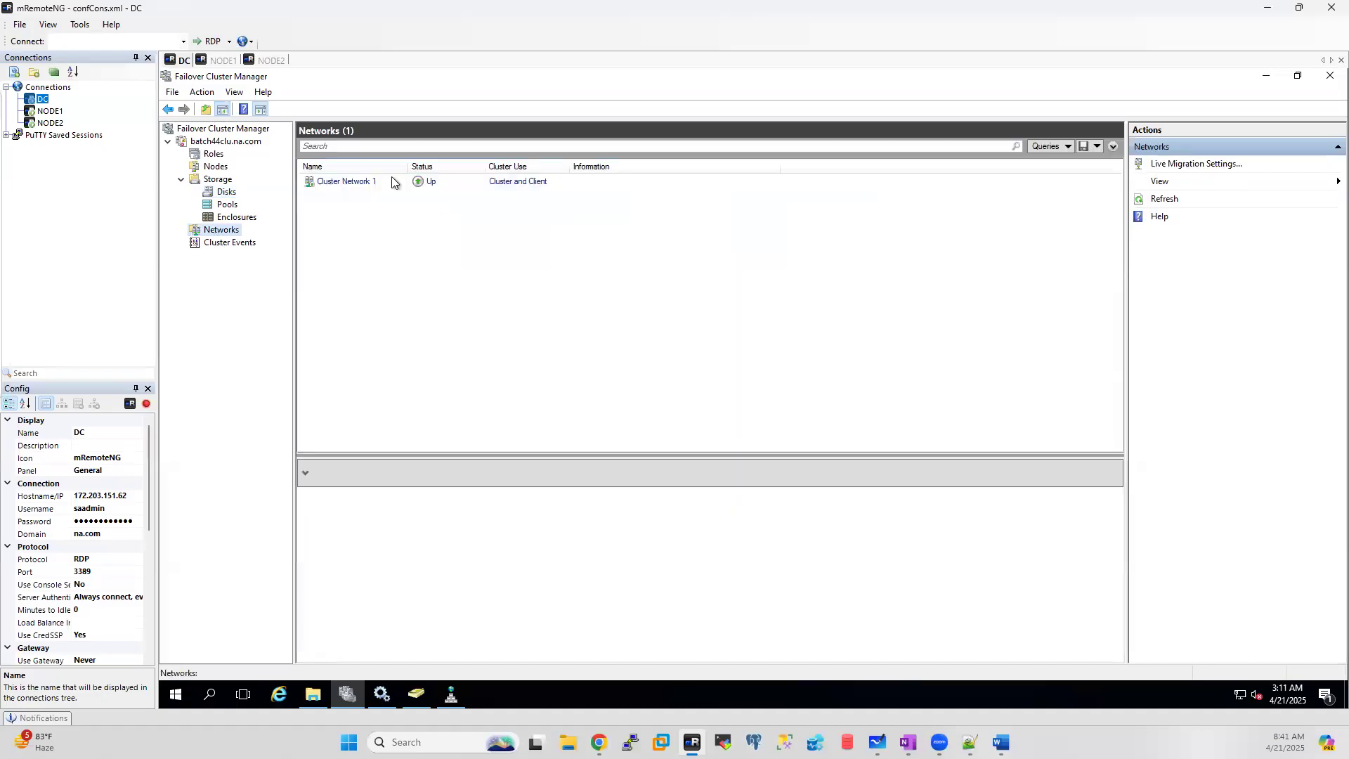
click(350, 182)
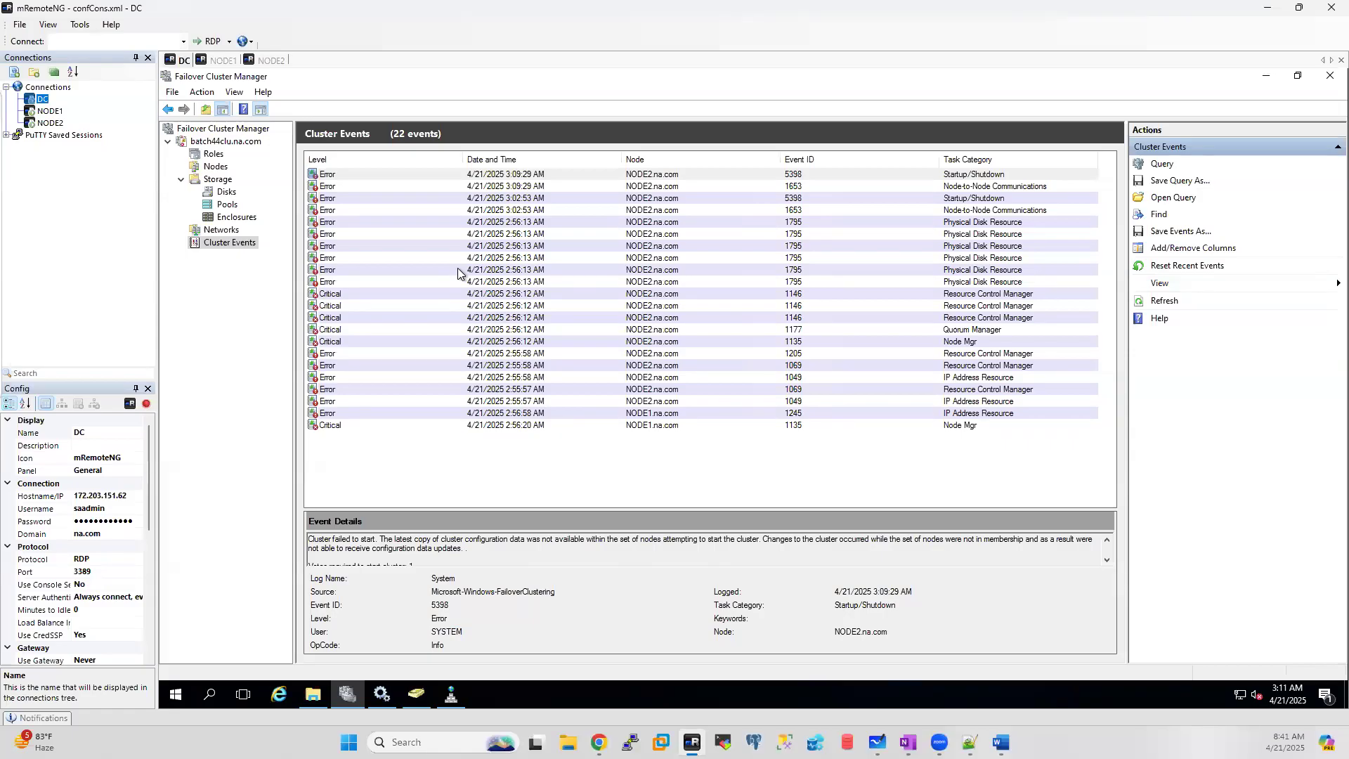
Step: Go back to batch44clu and its nodes, then list the Cluster Events
click(225, 142)
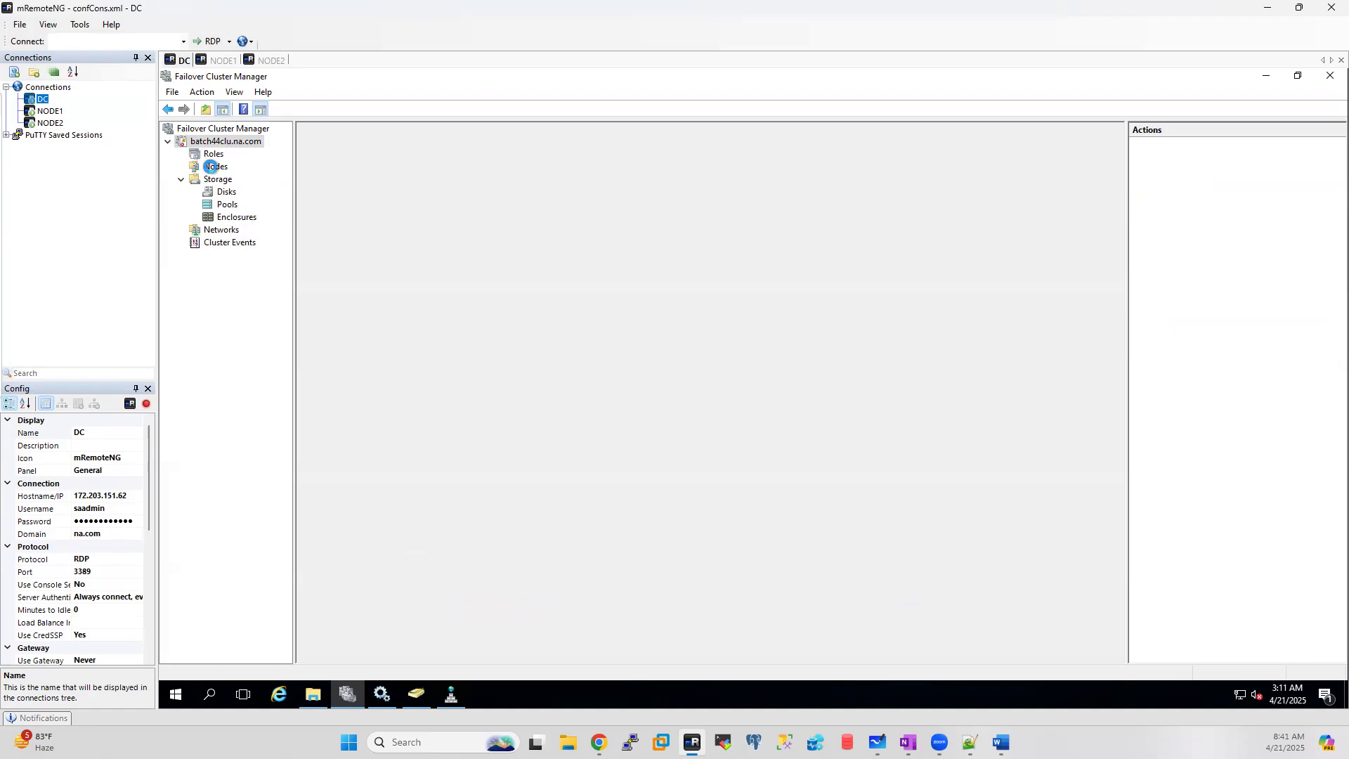
click(214, 167)
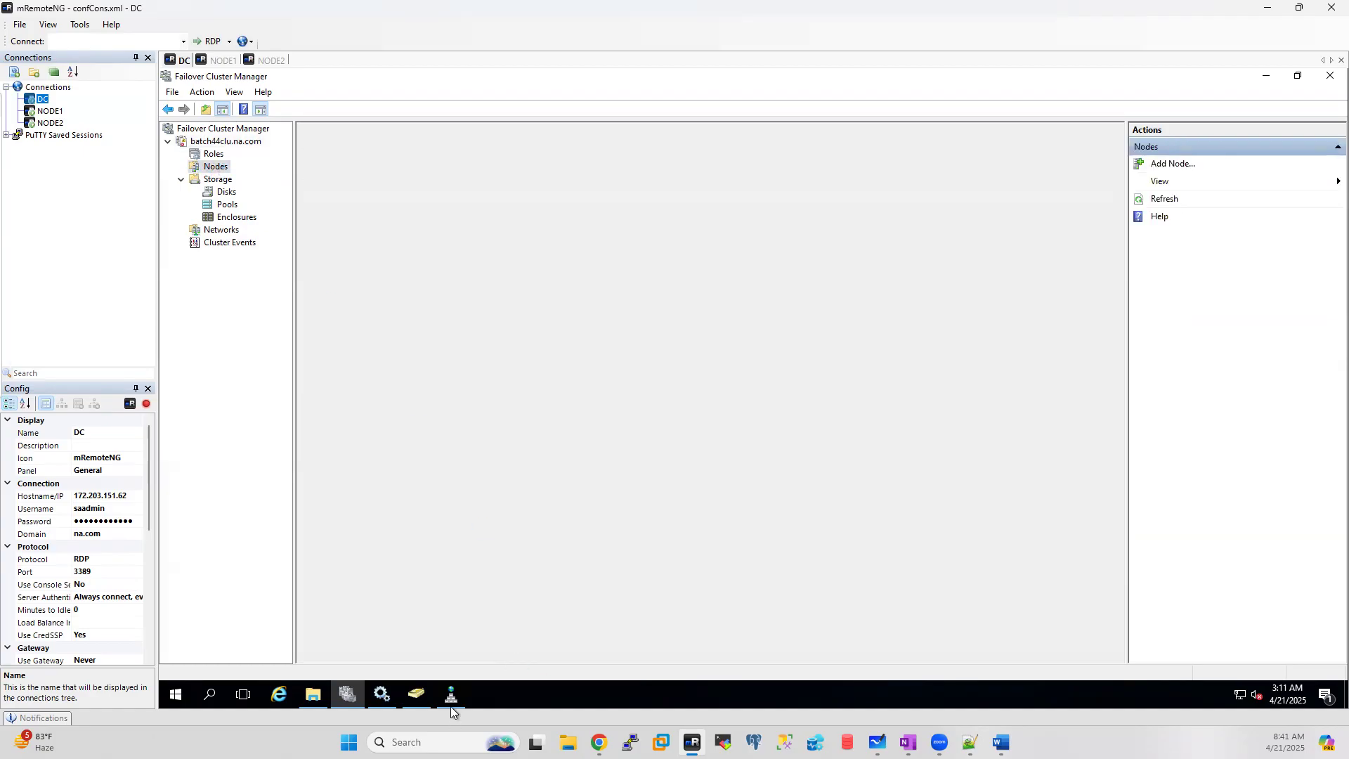
mouse_move(448, 700)
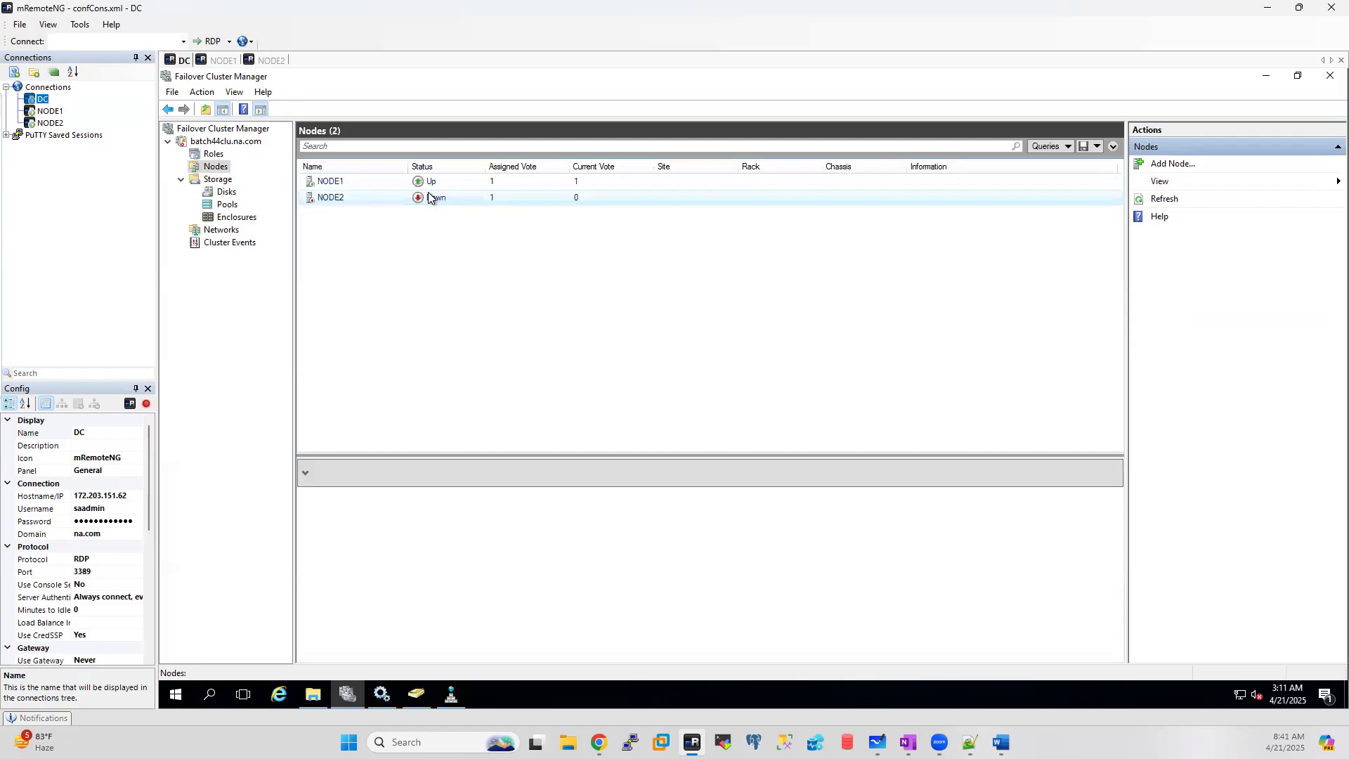
click(212, 244)
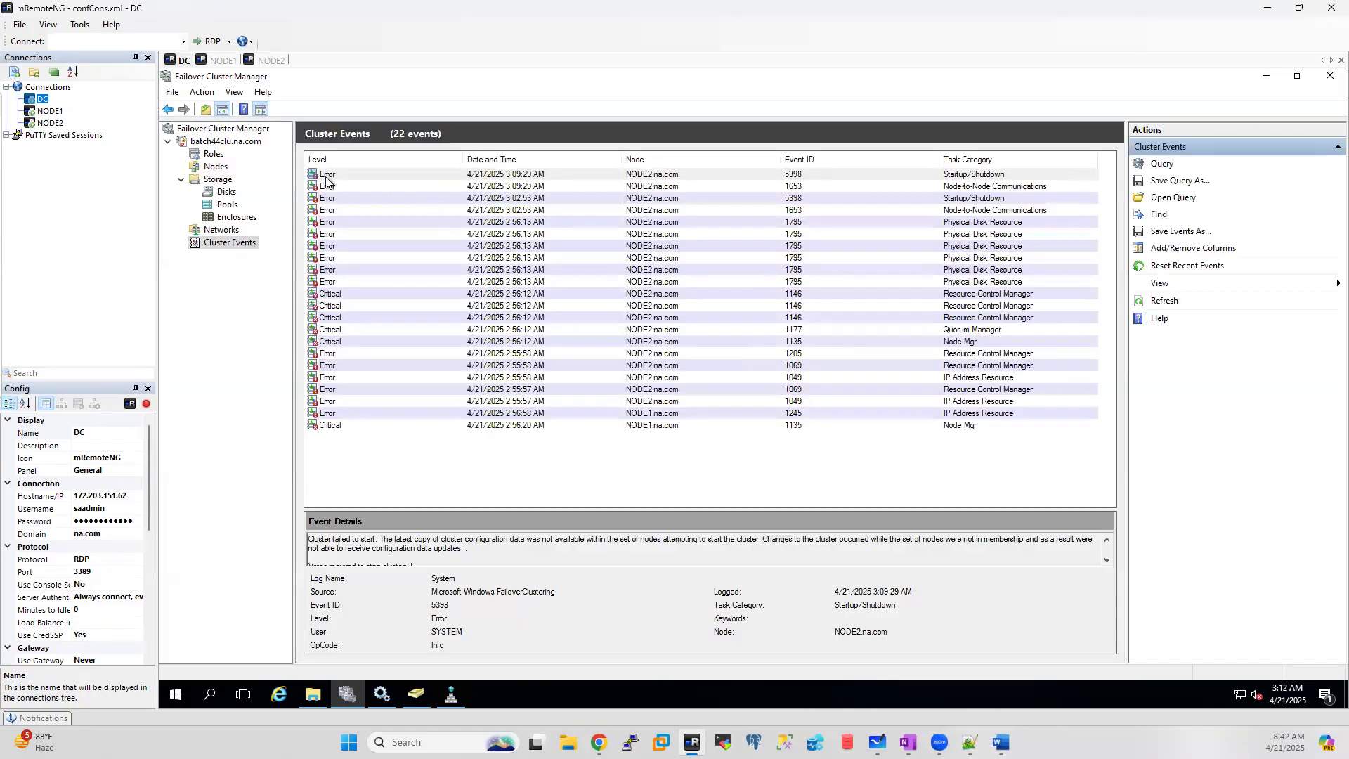
Step: Read through the 5398, 1653, 1795, 1146, 1177, 1135 and 1069 error and critical events
click(339, 173)
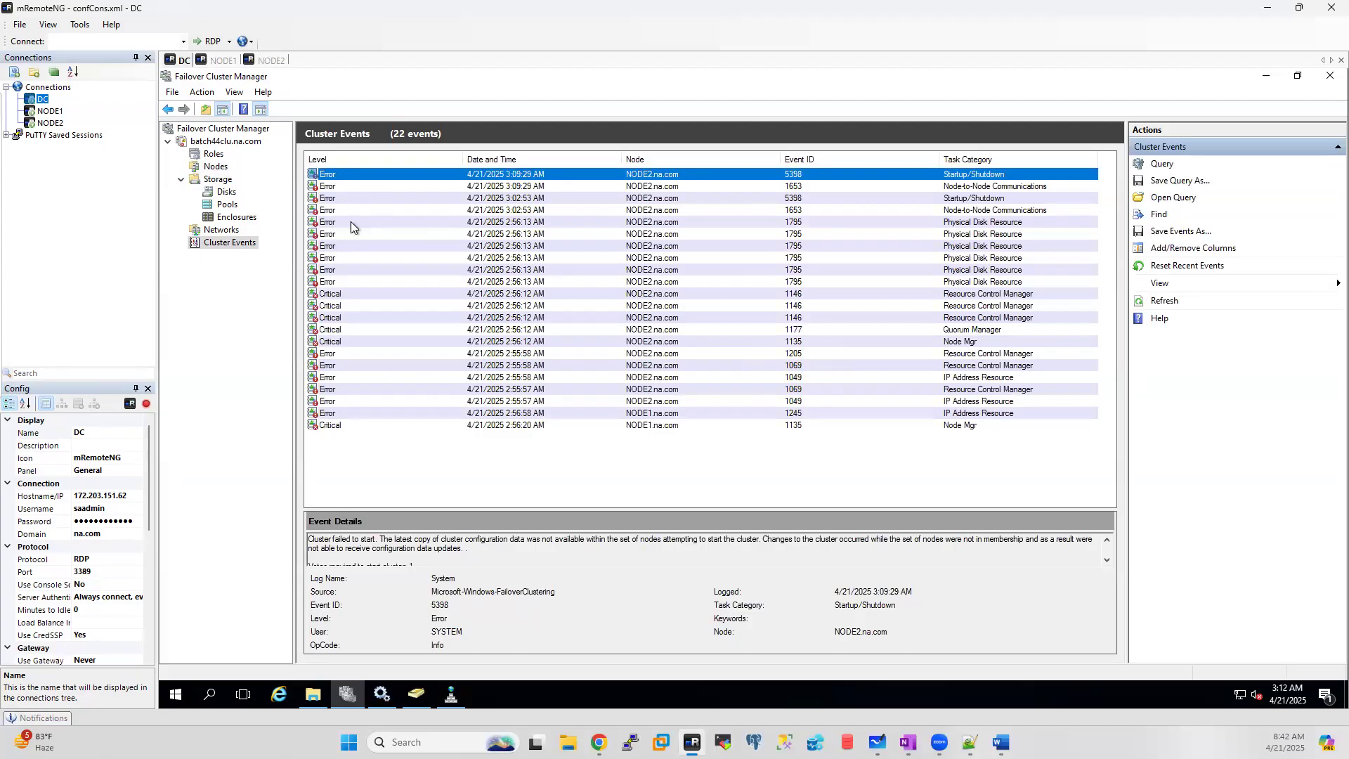
click(333, 187)
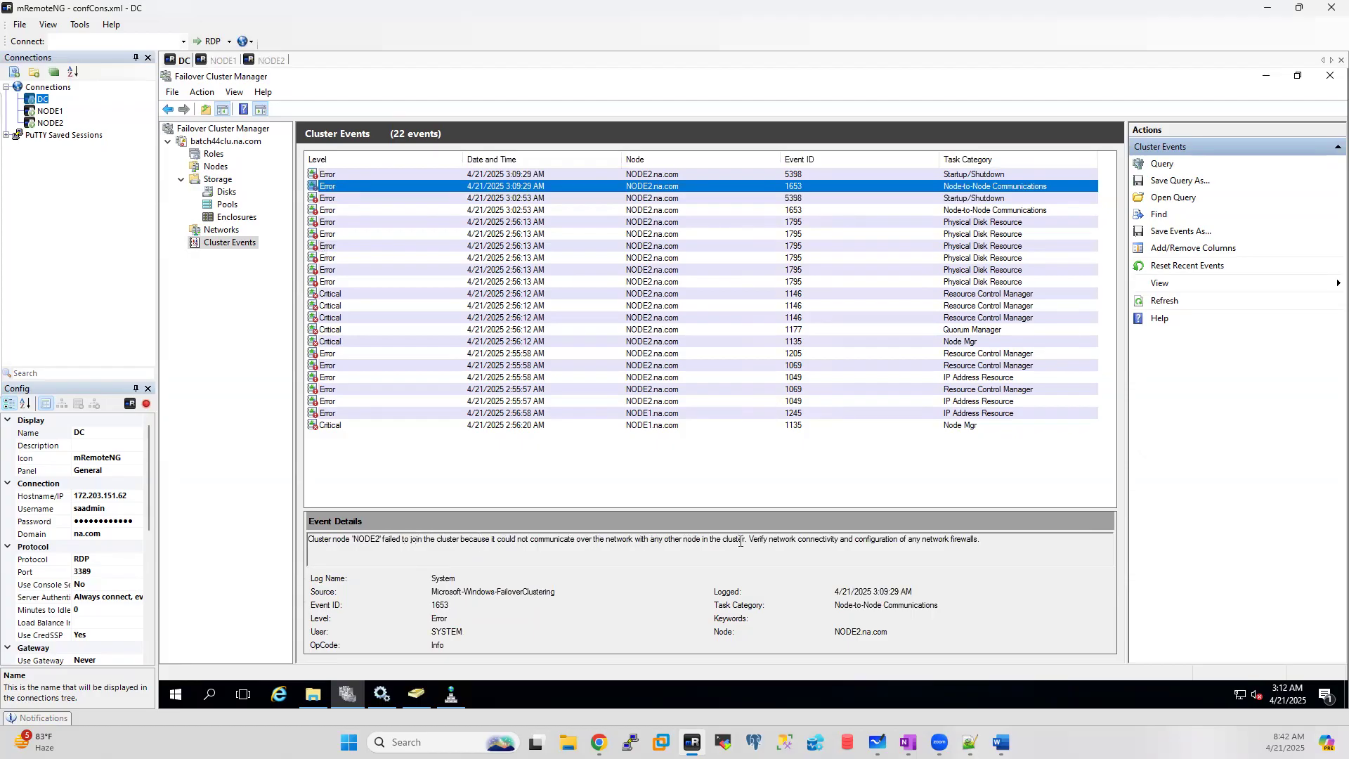
click(330, 199)
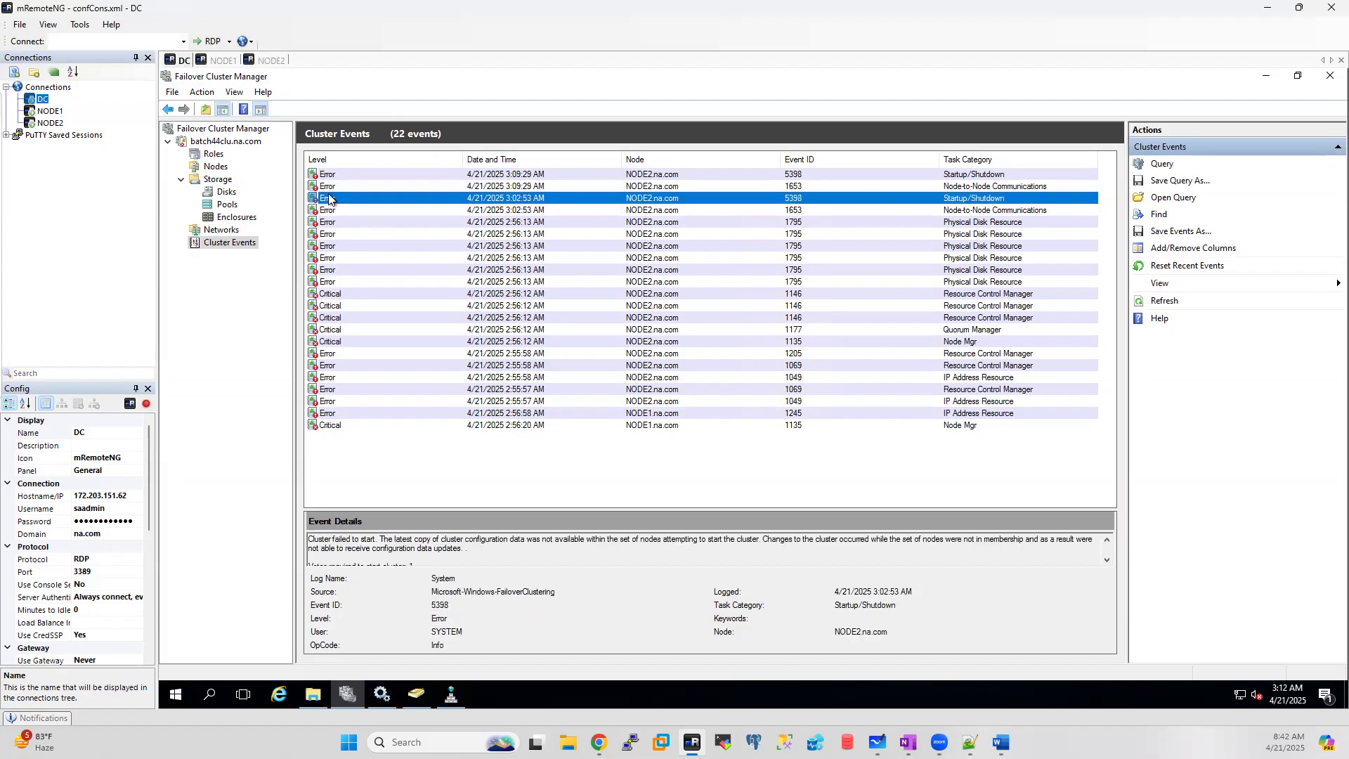
click(330, 213)
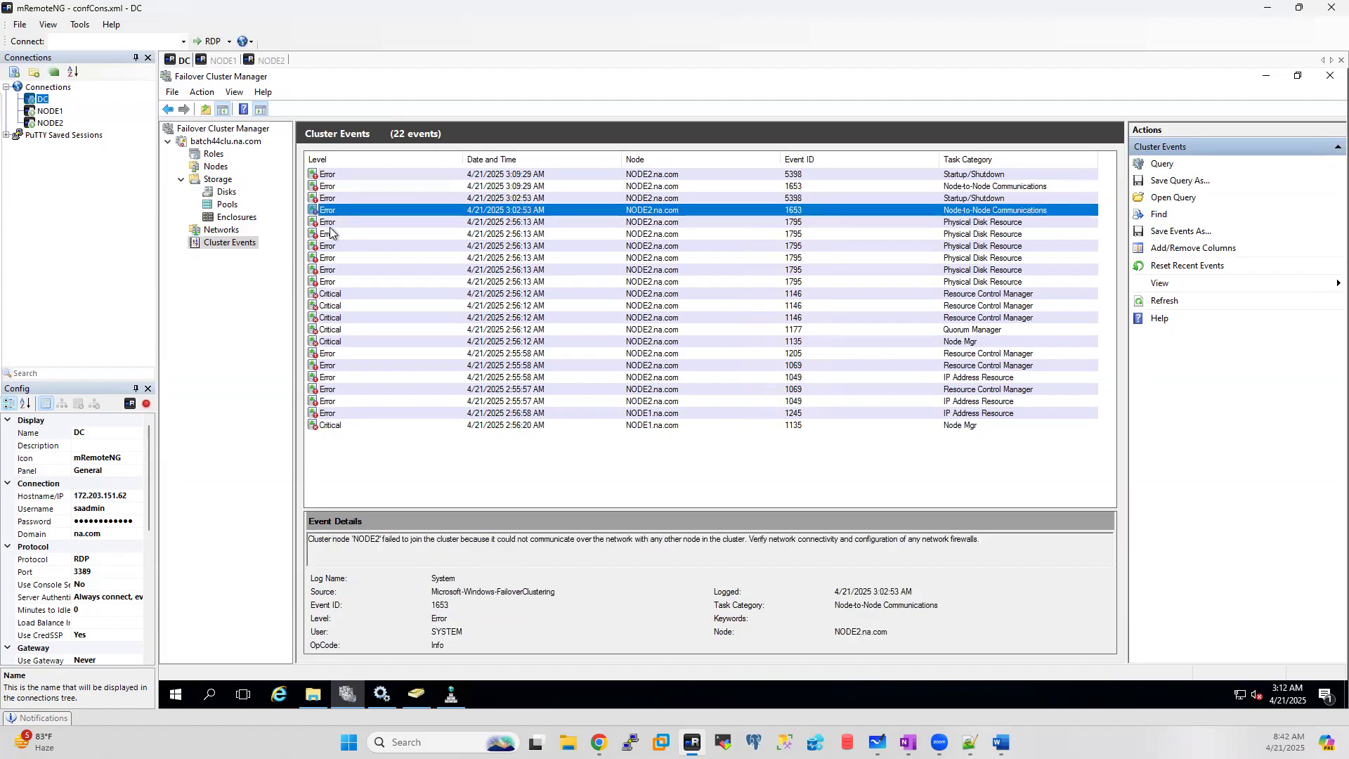
click(330, 232)
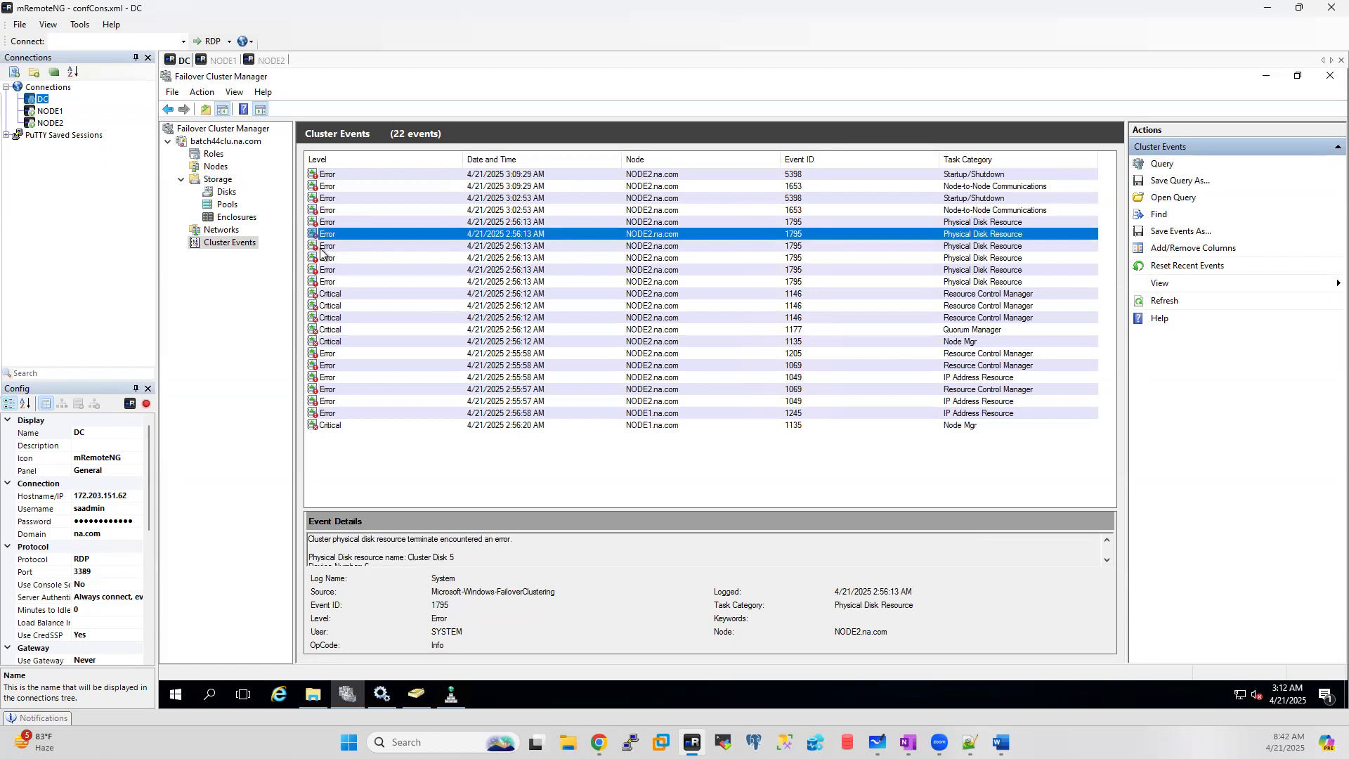
click(328, 247)
click(329, 260)
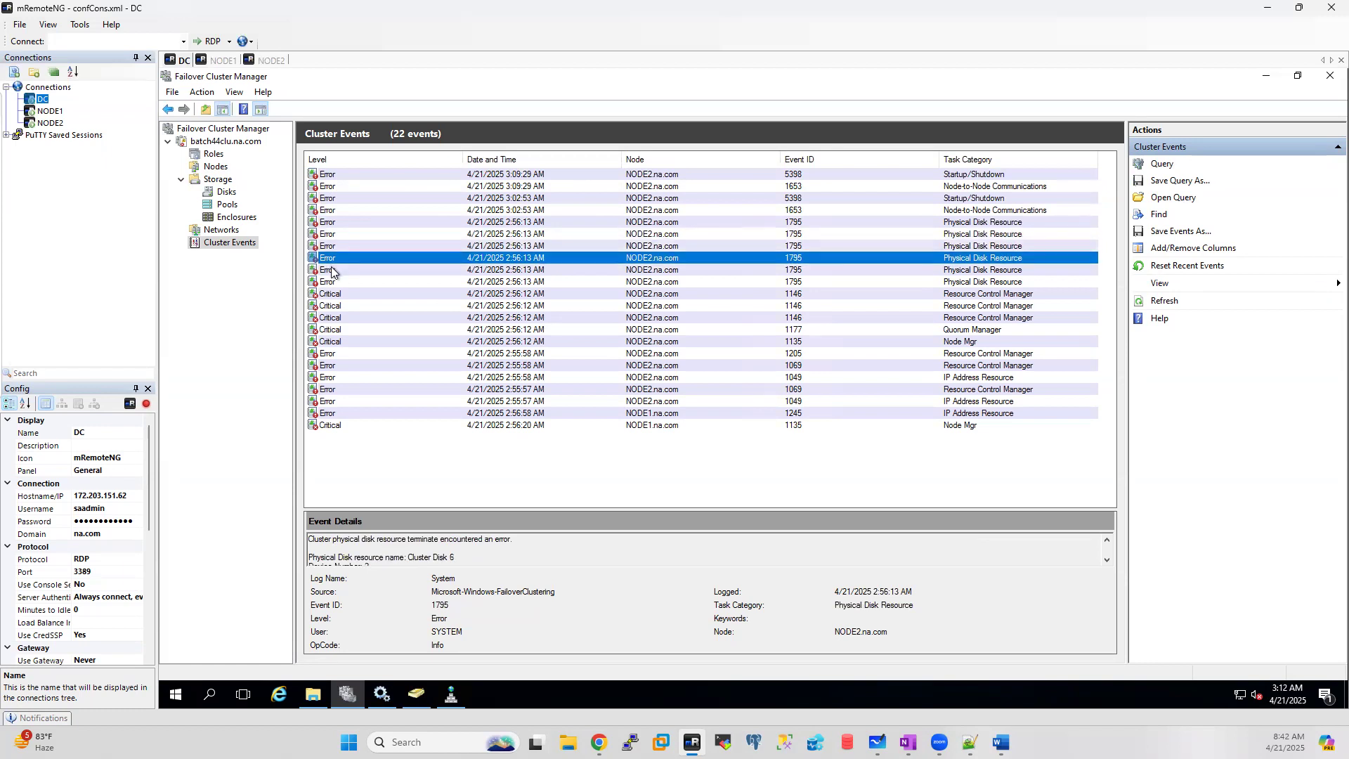
click(331, 271)
click(332, 284)
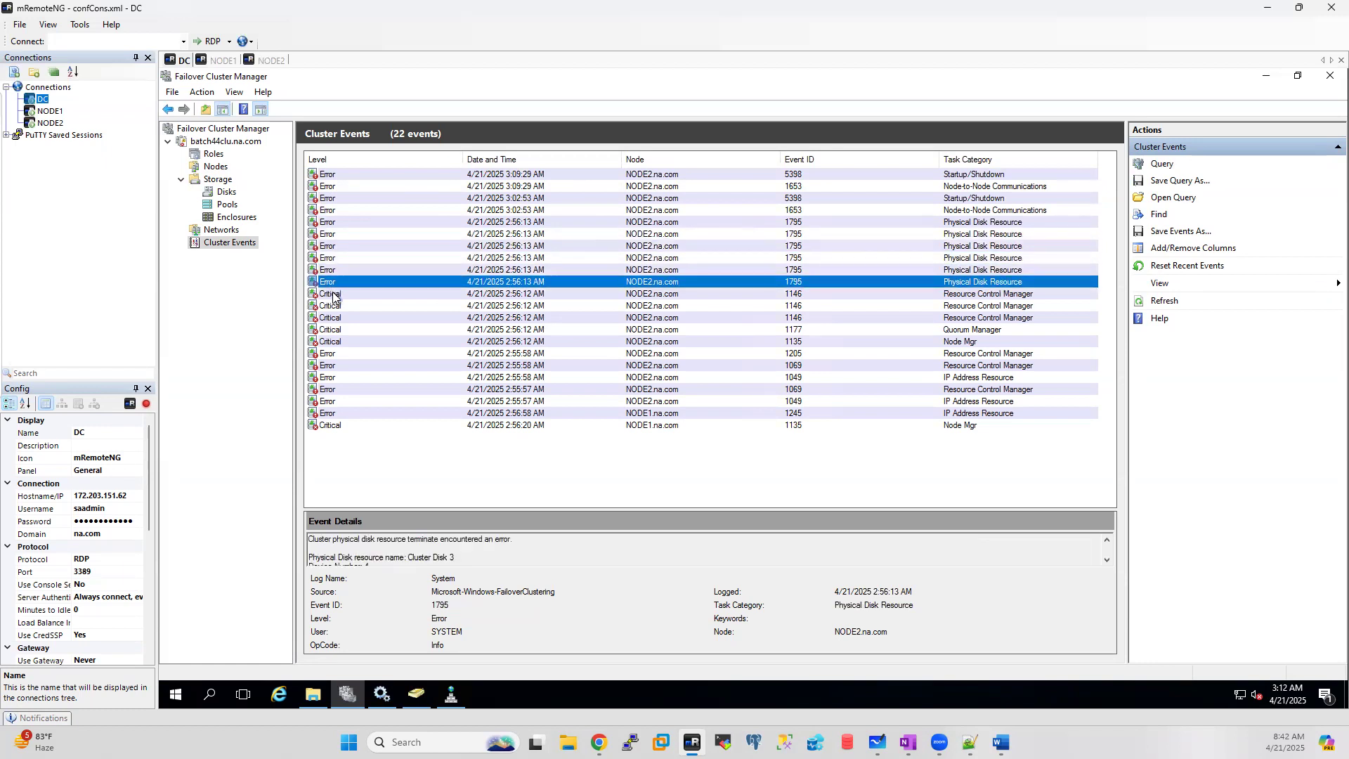
click(333, 296)
click(333, 307)
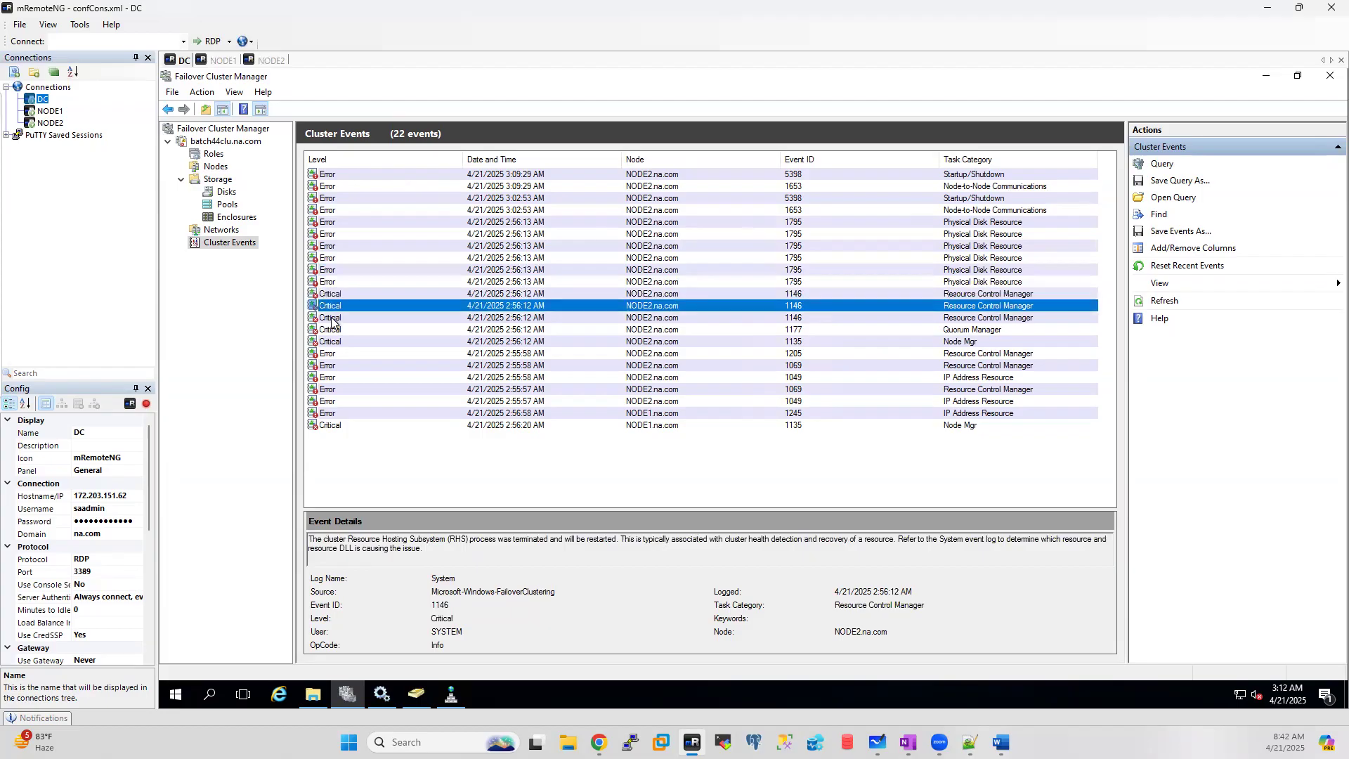
click(332, 319)
click(333, 331)
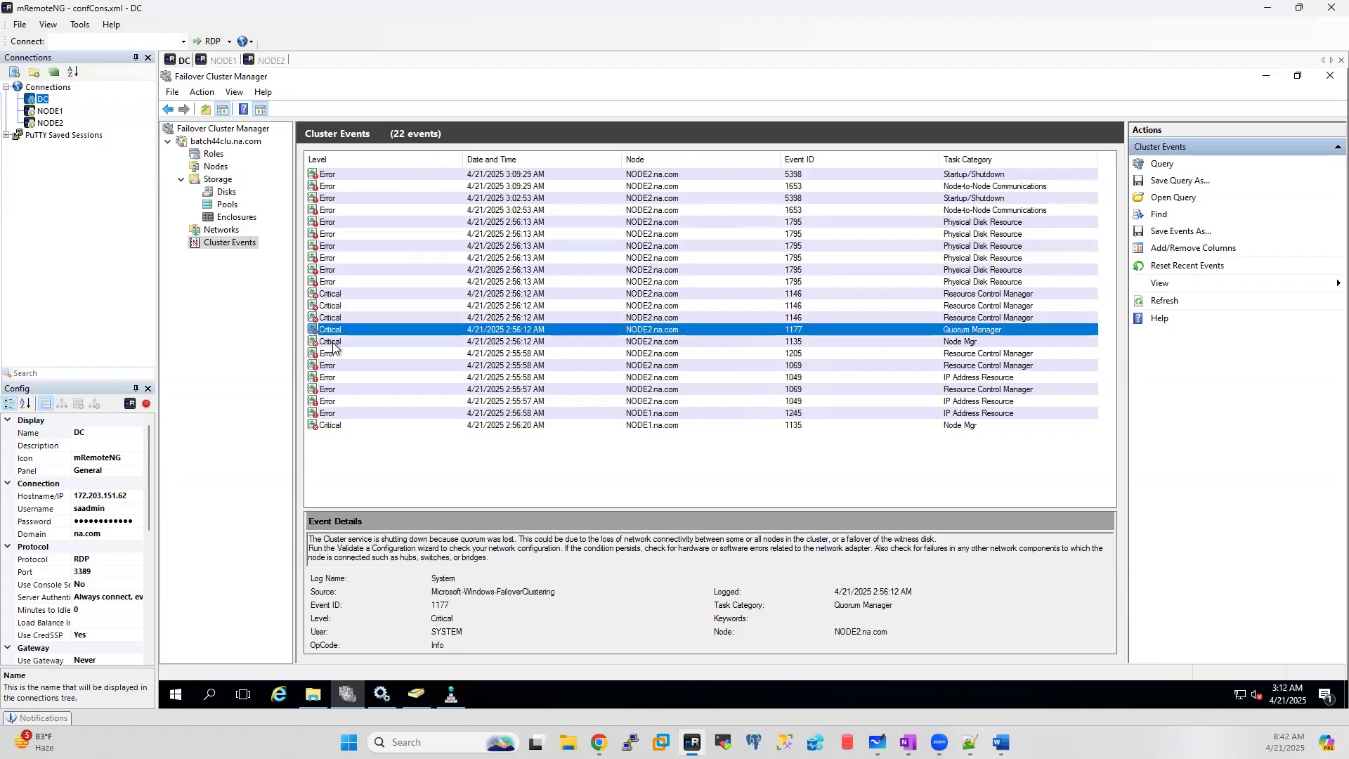
click(334, 343)
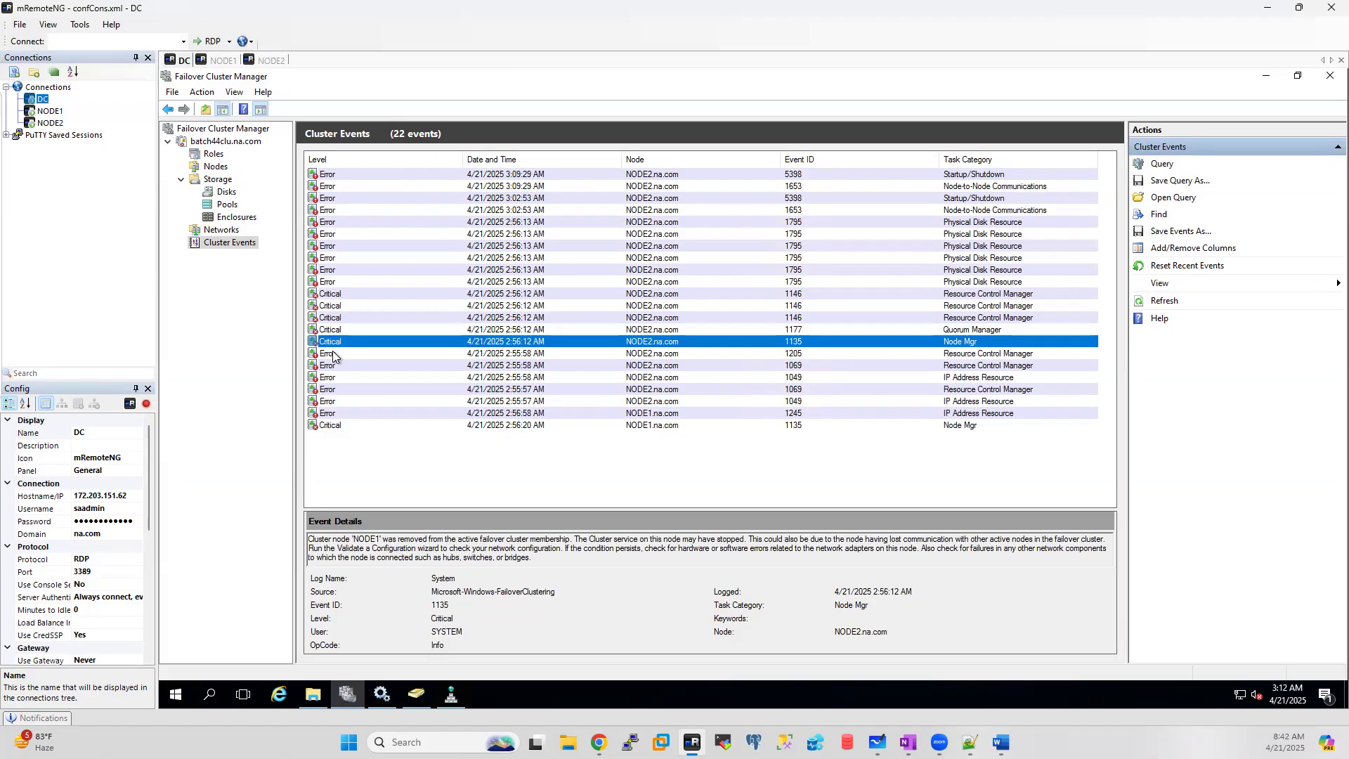
click(333, 354)
click(324, 366)
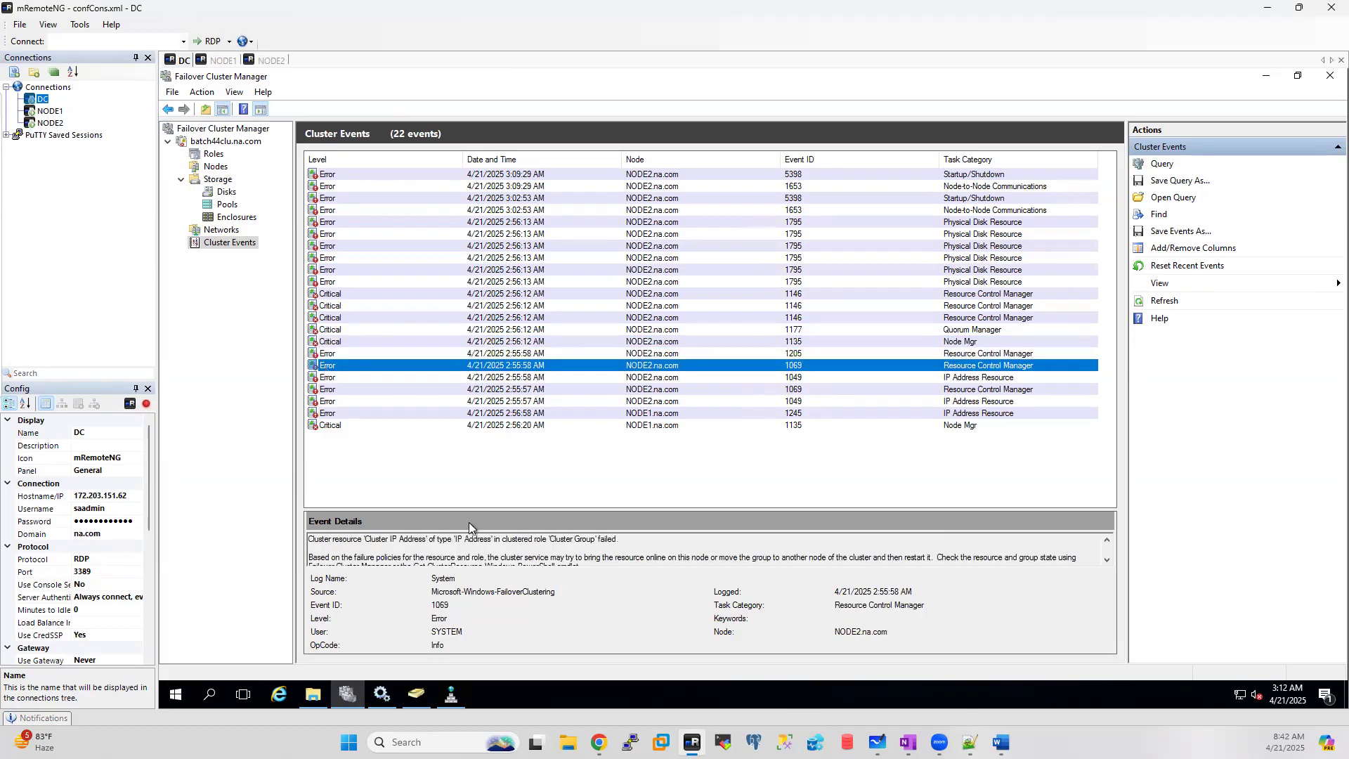
Step: Enlarge the details pane and highlight duplicate IP 10.1.1.6 in the 1049 IP Address Resource error
drag(465, 507, 479, 413)
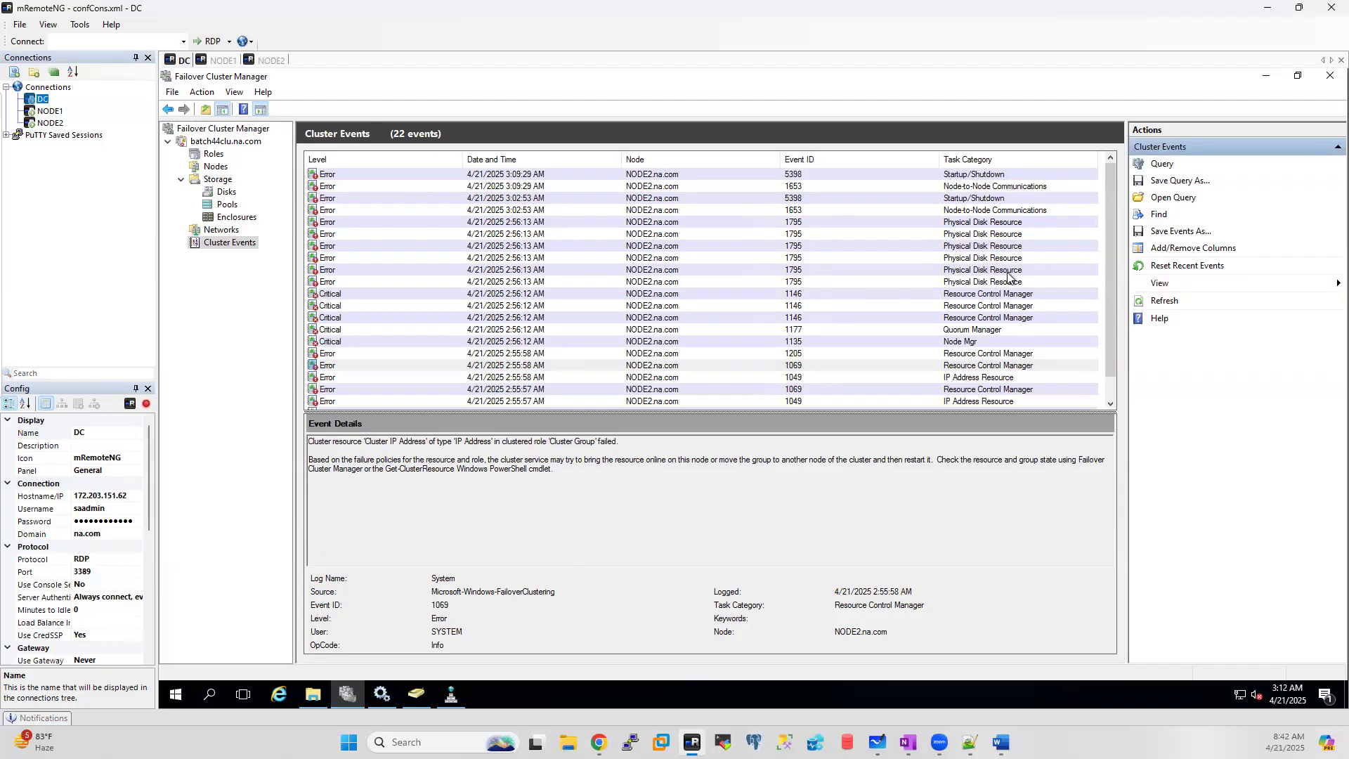
click(957, 379)
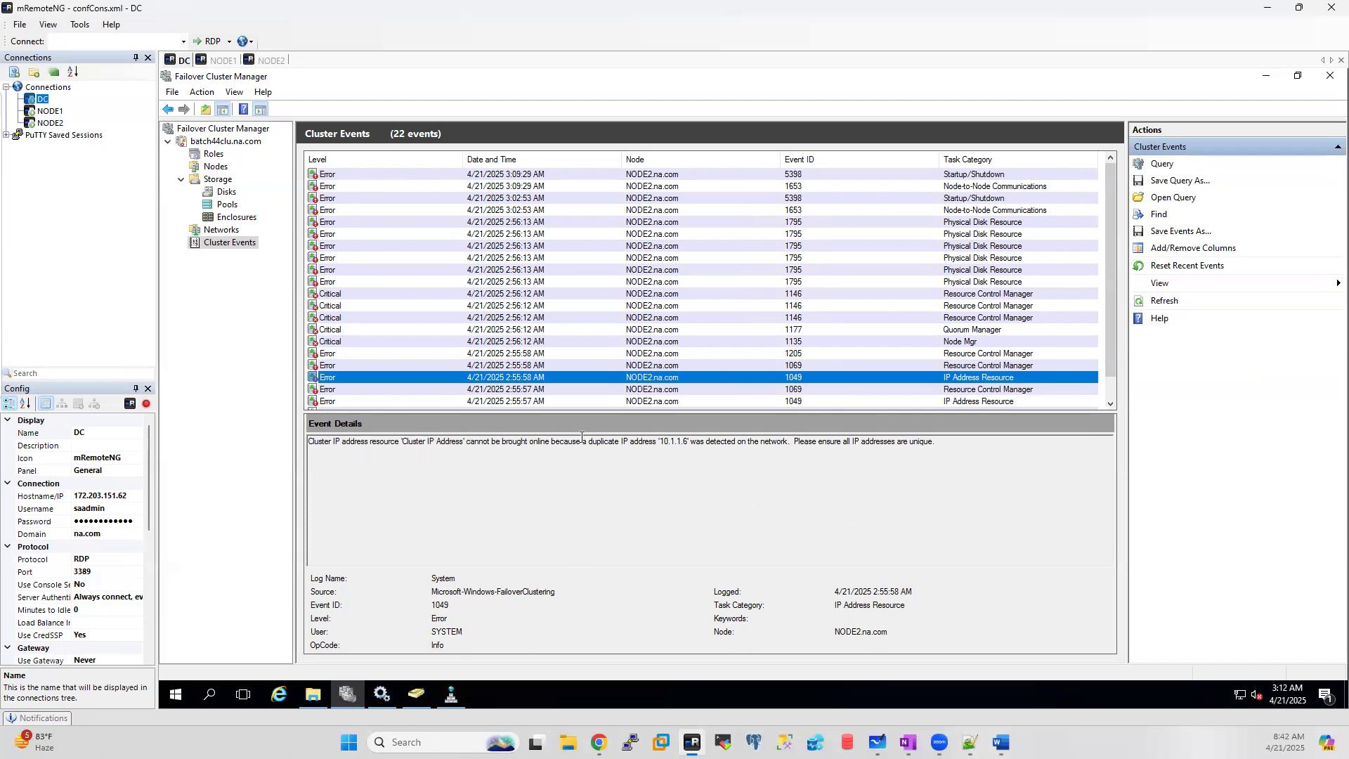
drag(587, 441, 708, 434)
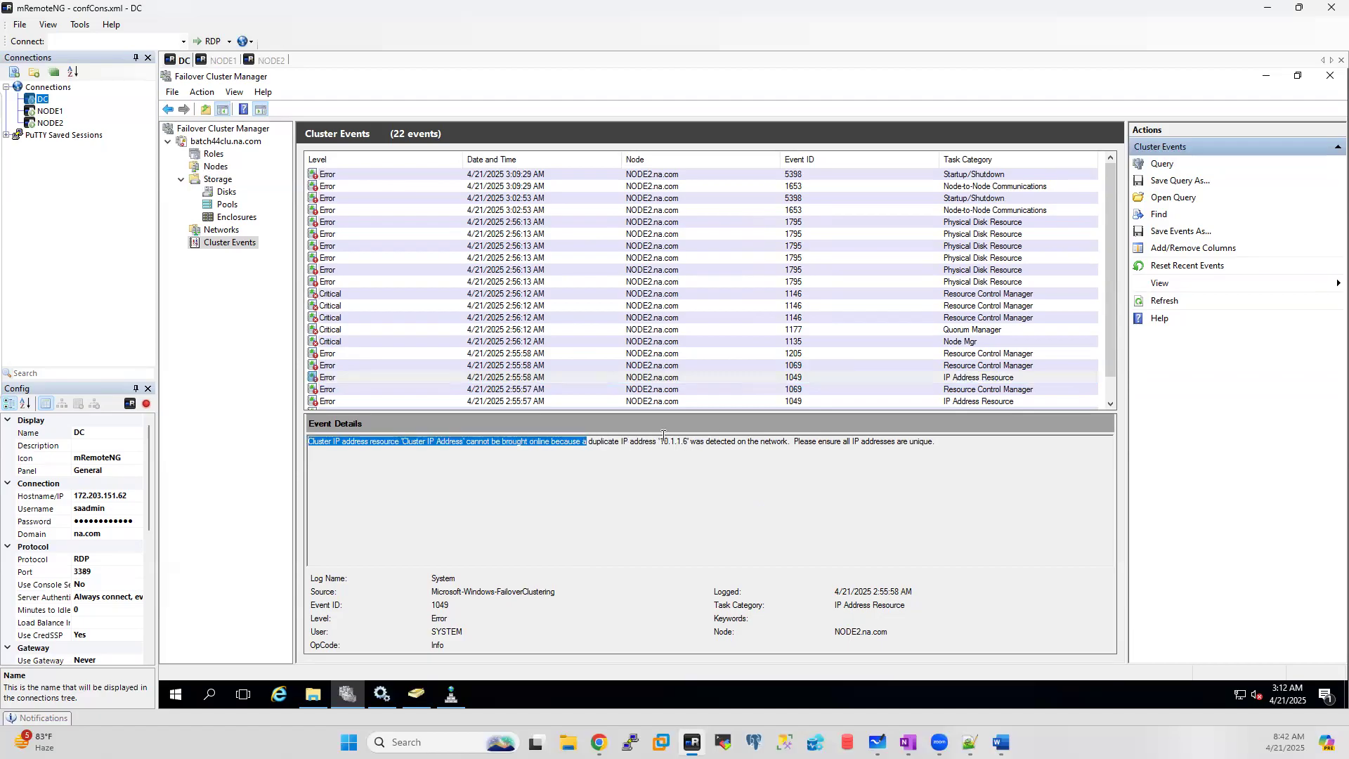
drag(692, 442, 631, 442)
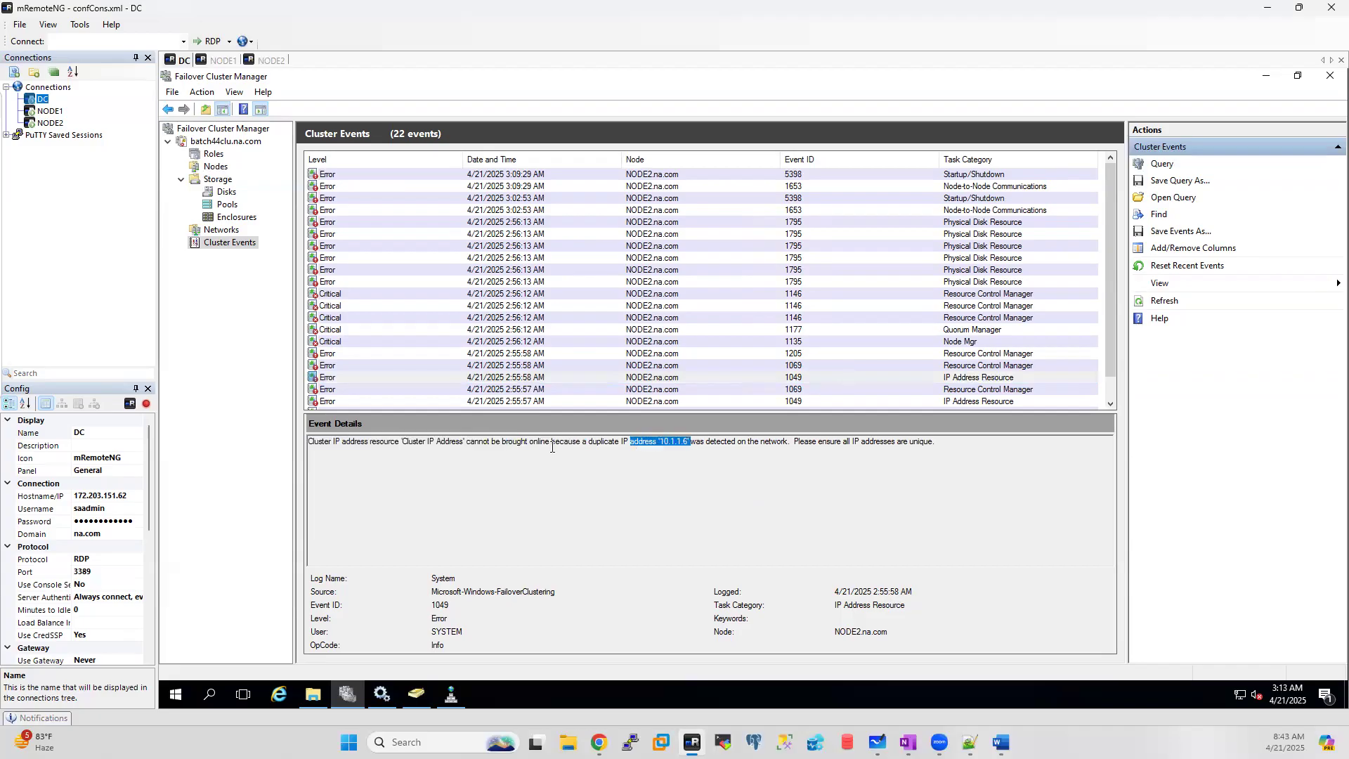
Step: Launch an administrator Command Prompt from Windows search on the DC
click(217, 698)
text(md)
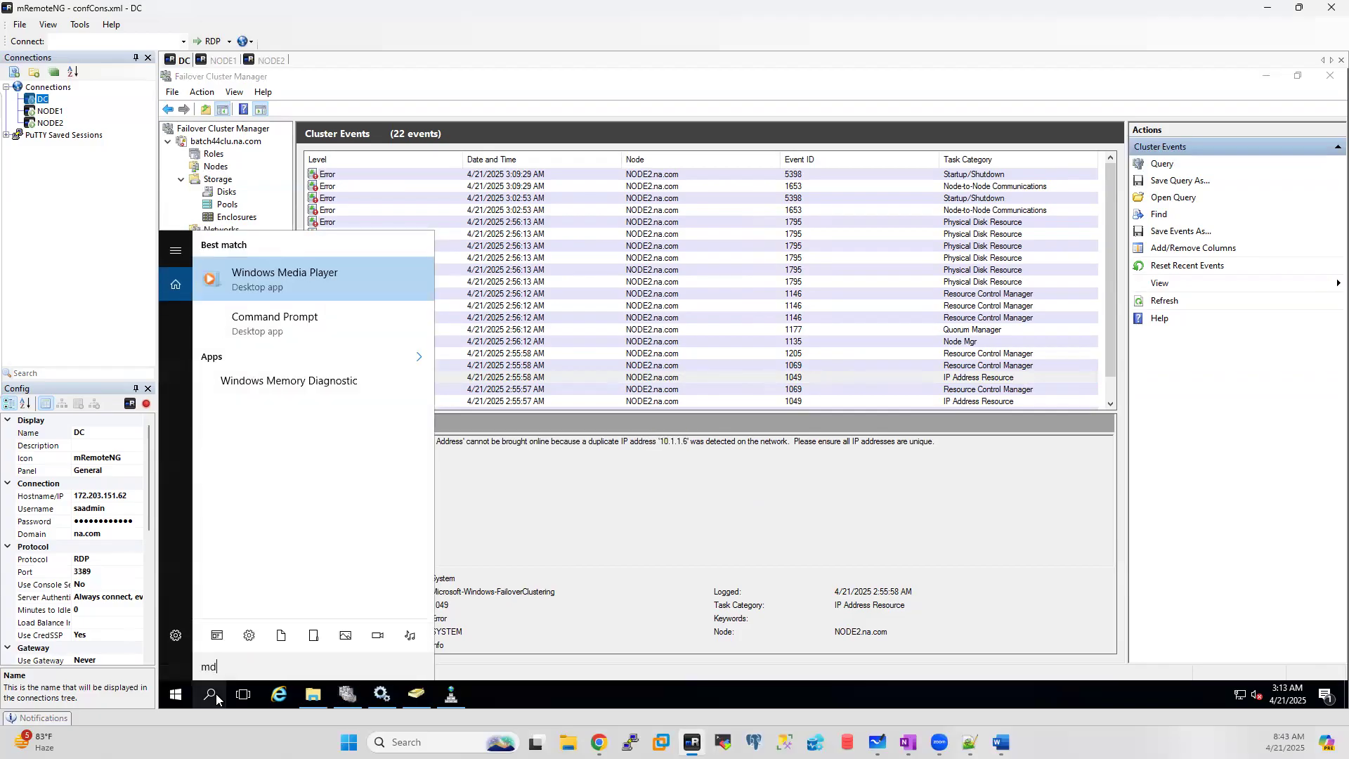
key(BackSpace)
key(BackSpace)
key(Escape)
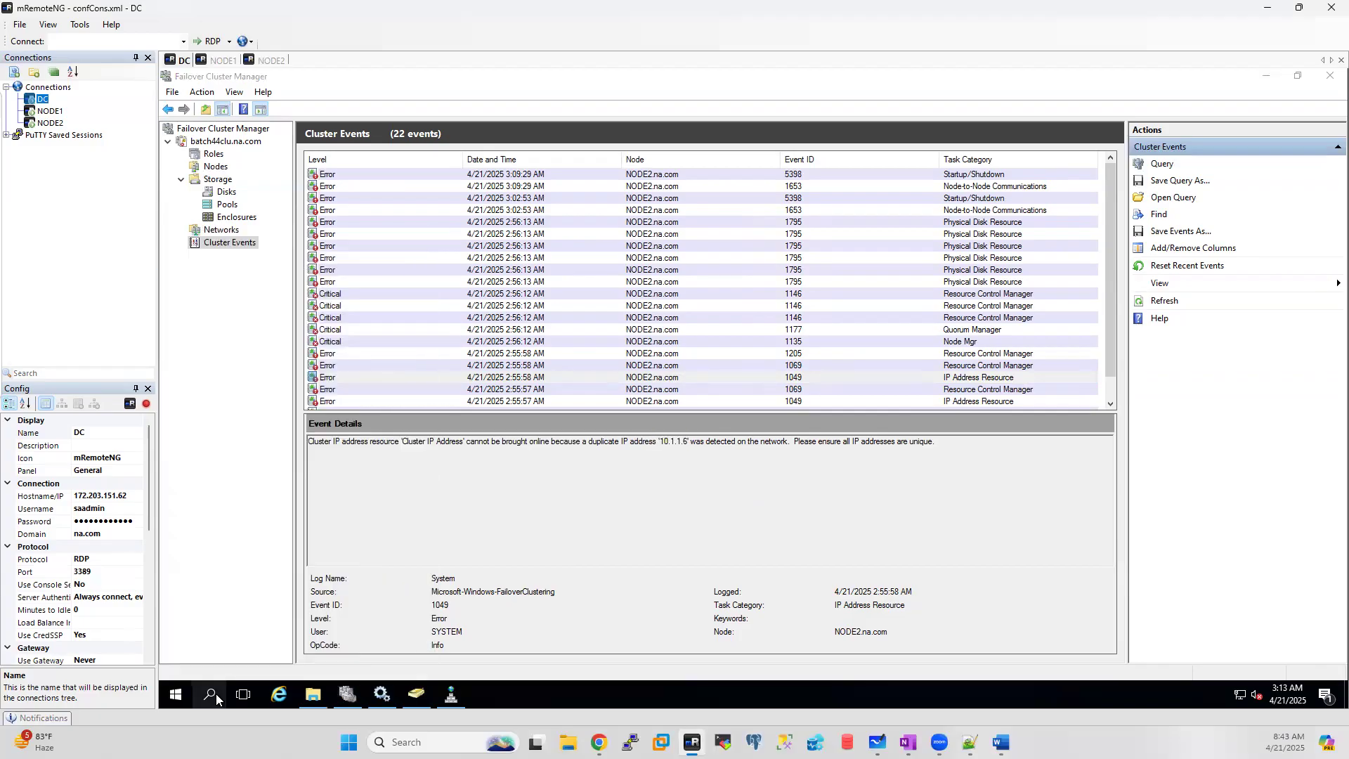
Step: Run nslookup batch44clu to see which address the cluster name resolves to
text(ping batch44)
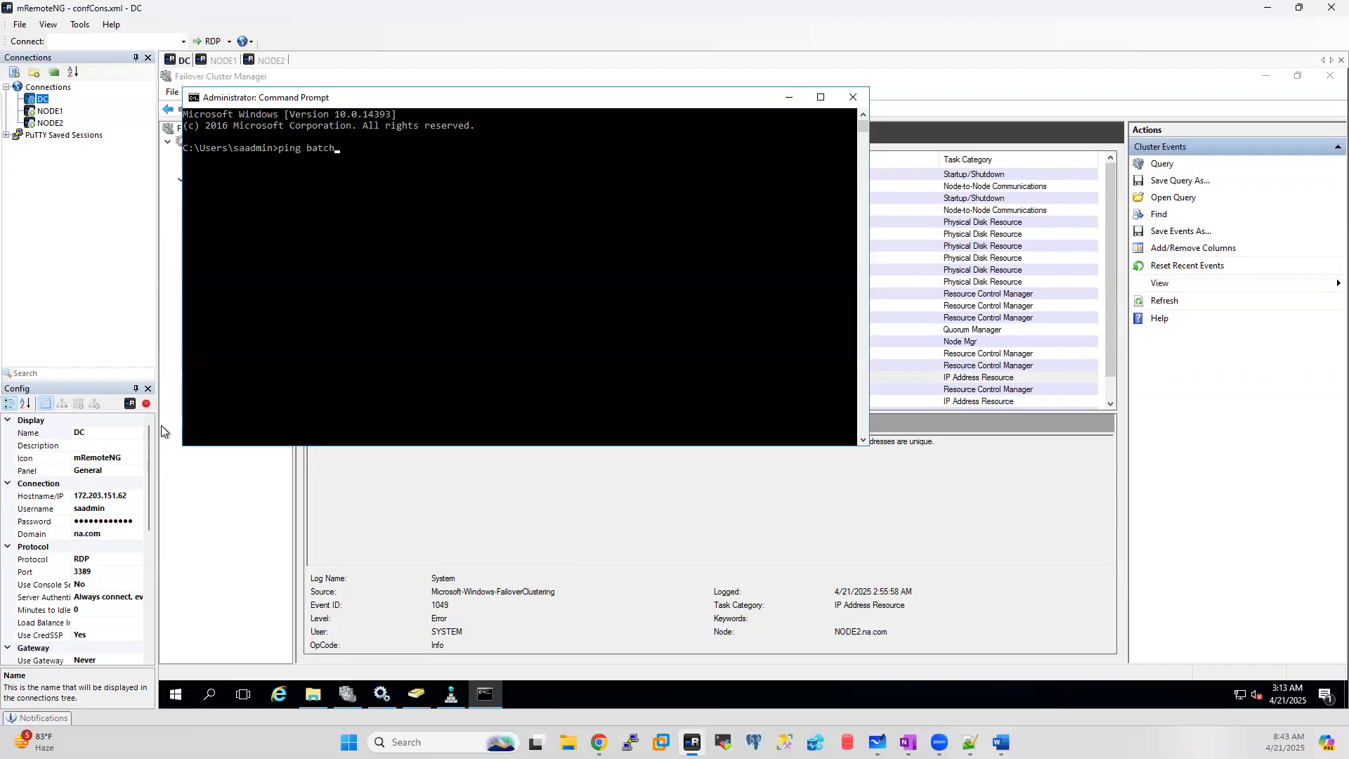
key(BackSpace)
key(BackSpace)
key(BackSpace)
key(BackSpace)
key(BackSpace)
key(BackSpace)
key(BackSpace)
key(BackSpace)
key(BackSpace)
key(BackSpace)
key(BackSpace)
key(BackSpace)
text(nslooky=)
key(BackSpace)
key(BackSpace)
text(up batch44clu)
key(Return)
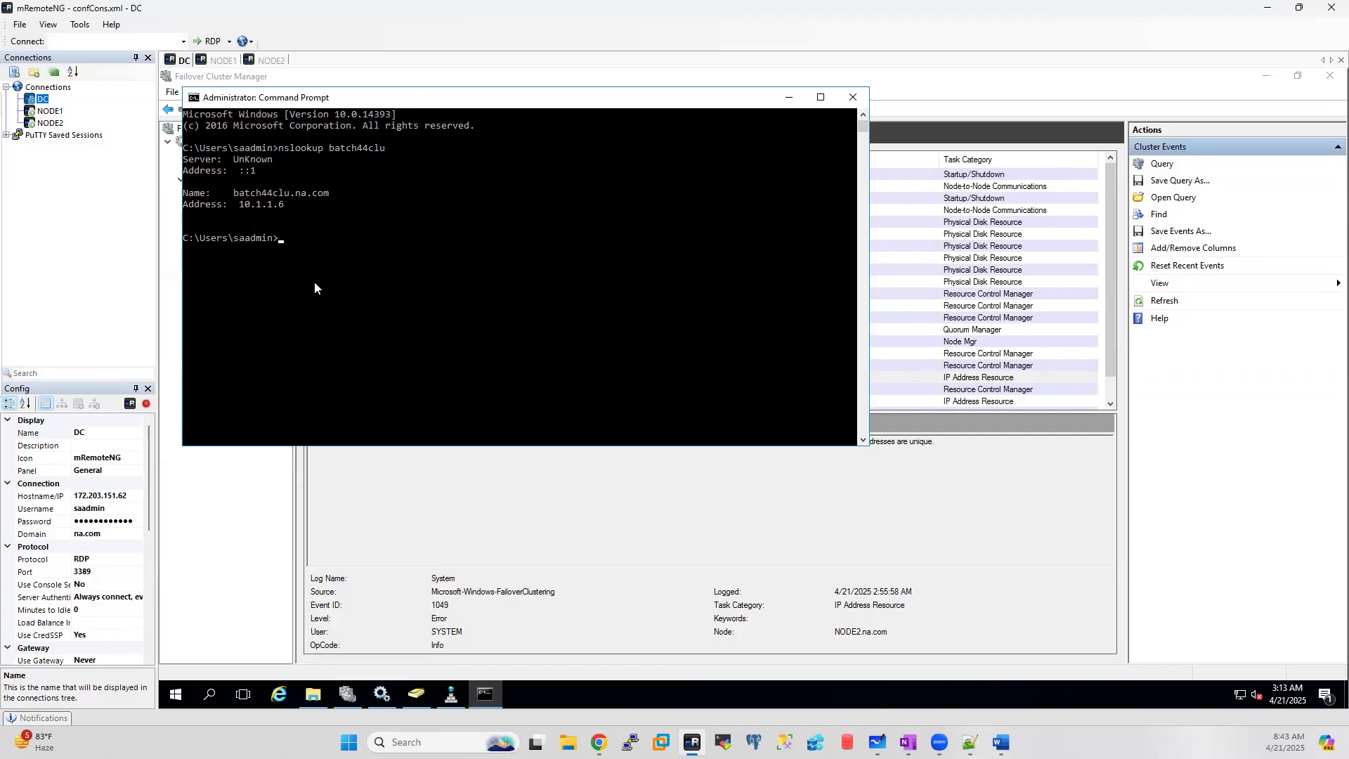
Step: Run nslookup node2 as well, then bring Failover Cluster Manager back to the front
key(Up)
key(BackSpace)
key(BackSpace)
key(BackSpace)
key(BackSpace)
key(BackSpace)
key(BackSpace)
key(BackSpace)
text(node2)
key(Return)
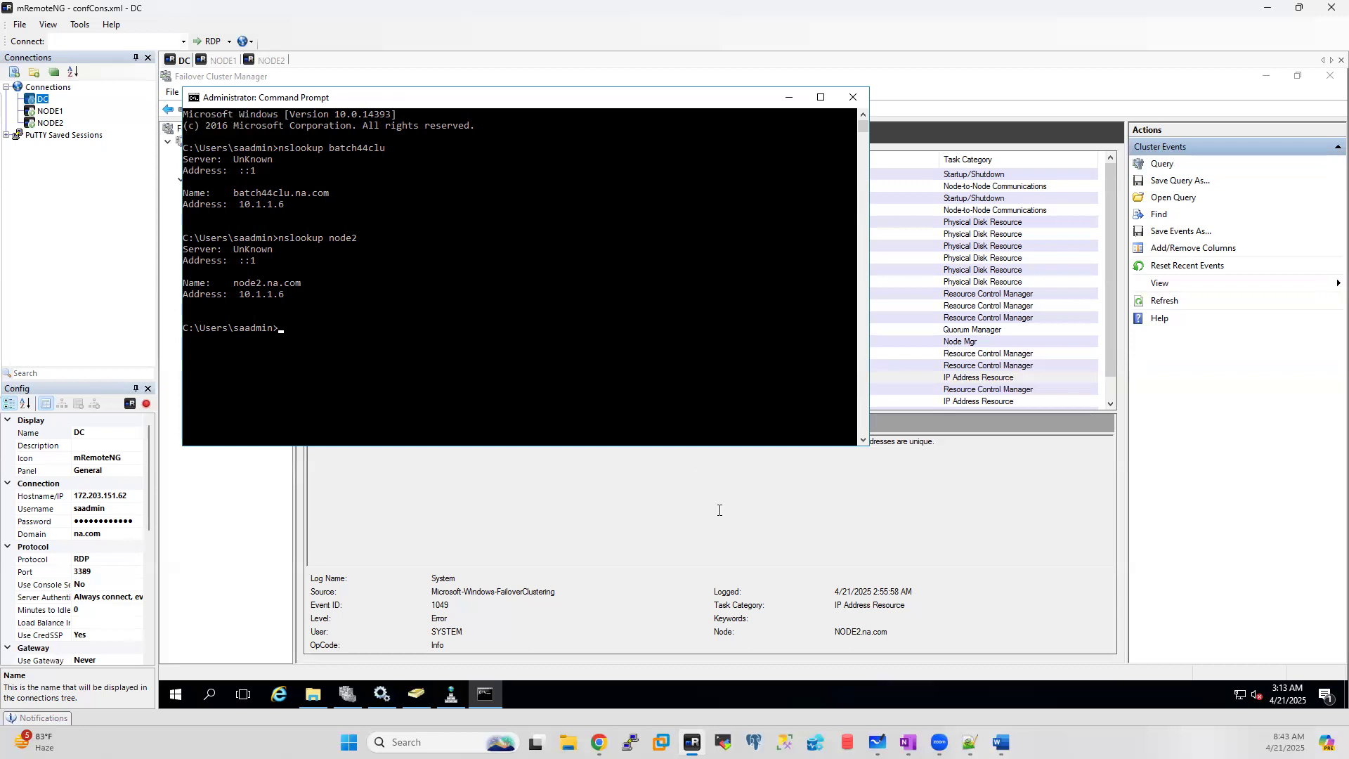
click(635, 541)
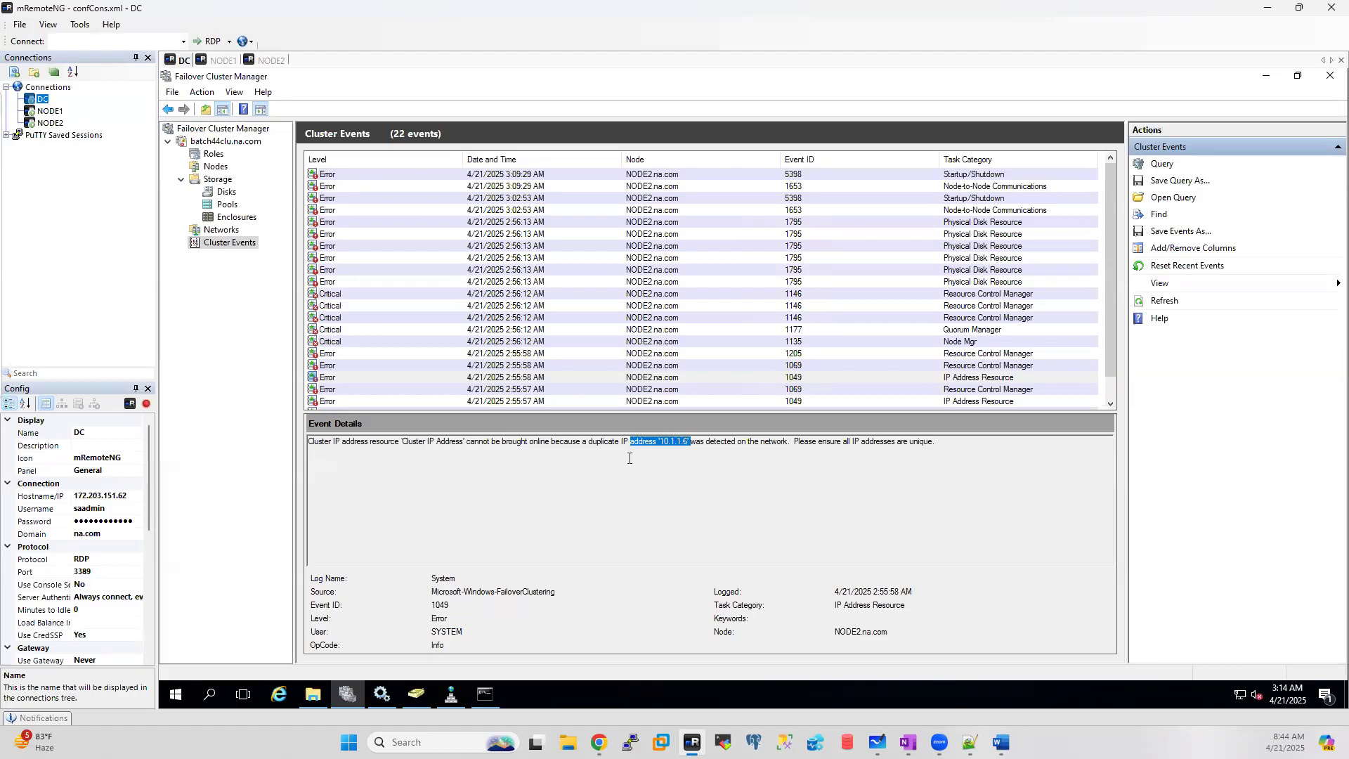
Step: Open the cluster's Networks and inspect Cluster Network 1's properties without changes
click(221, 230)
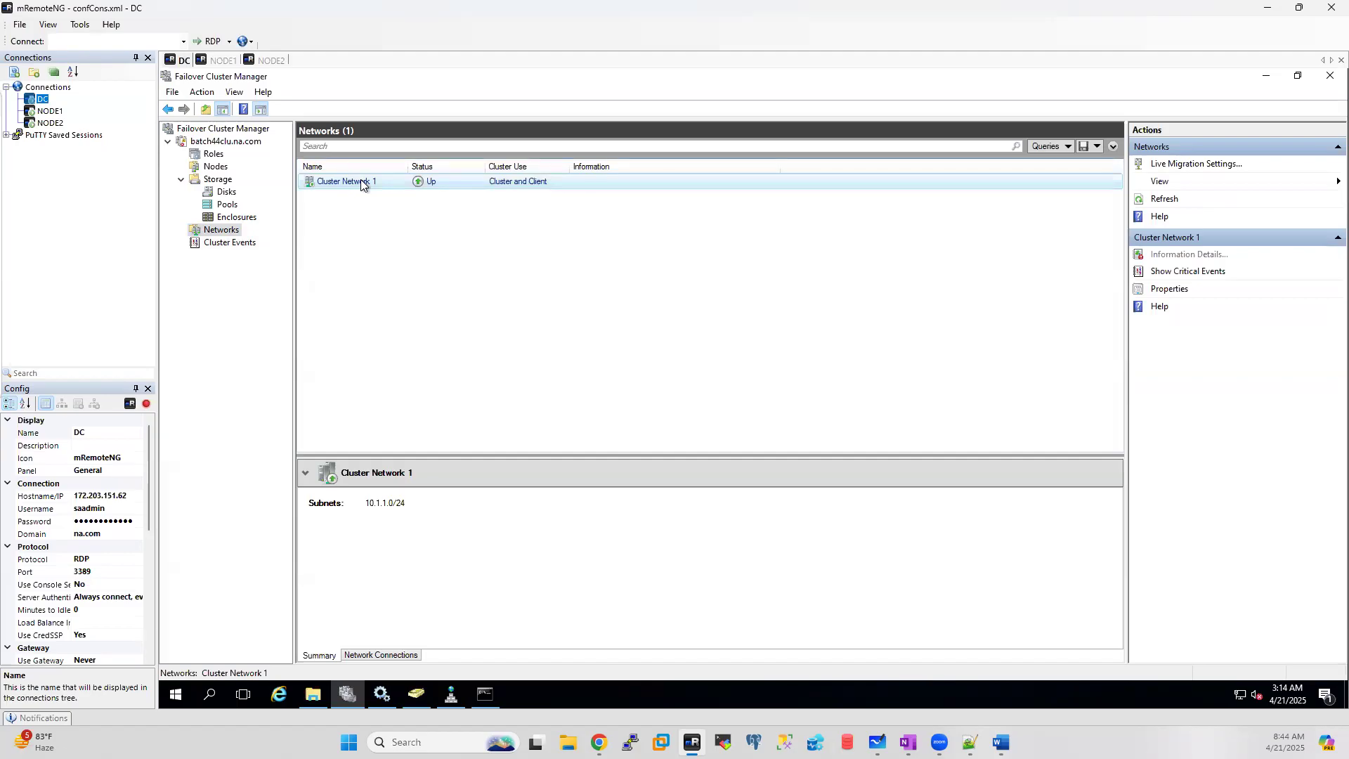
right_click(363, 184)
click(417, 228)
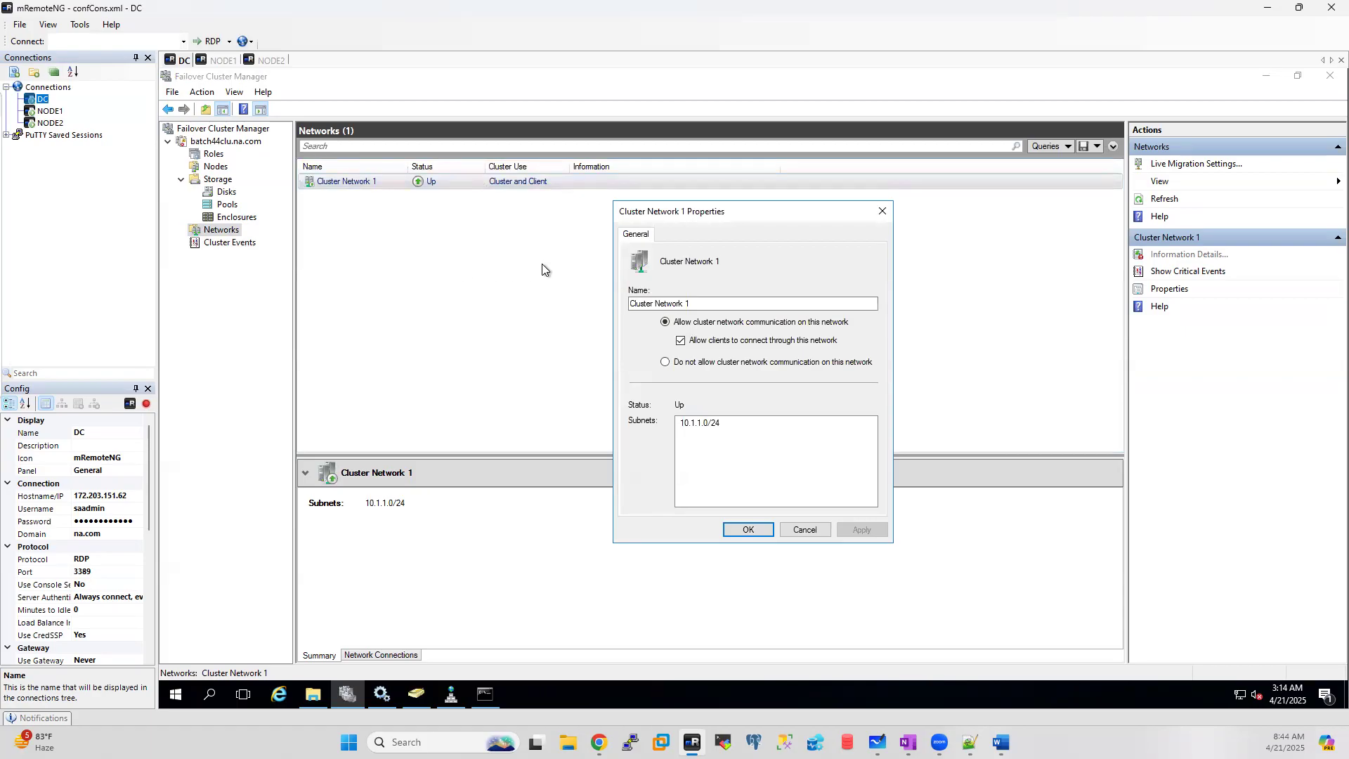
click(804, 529)
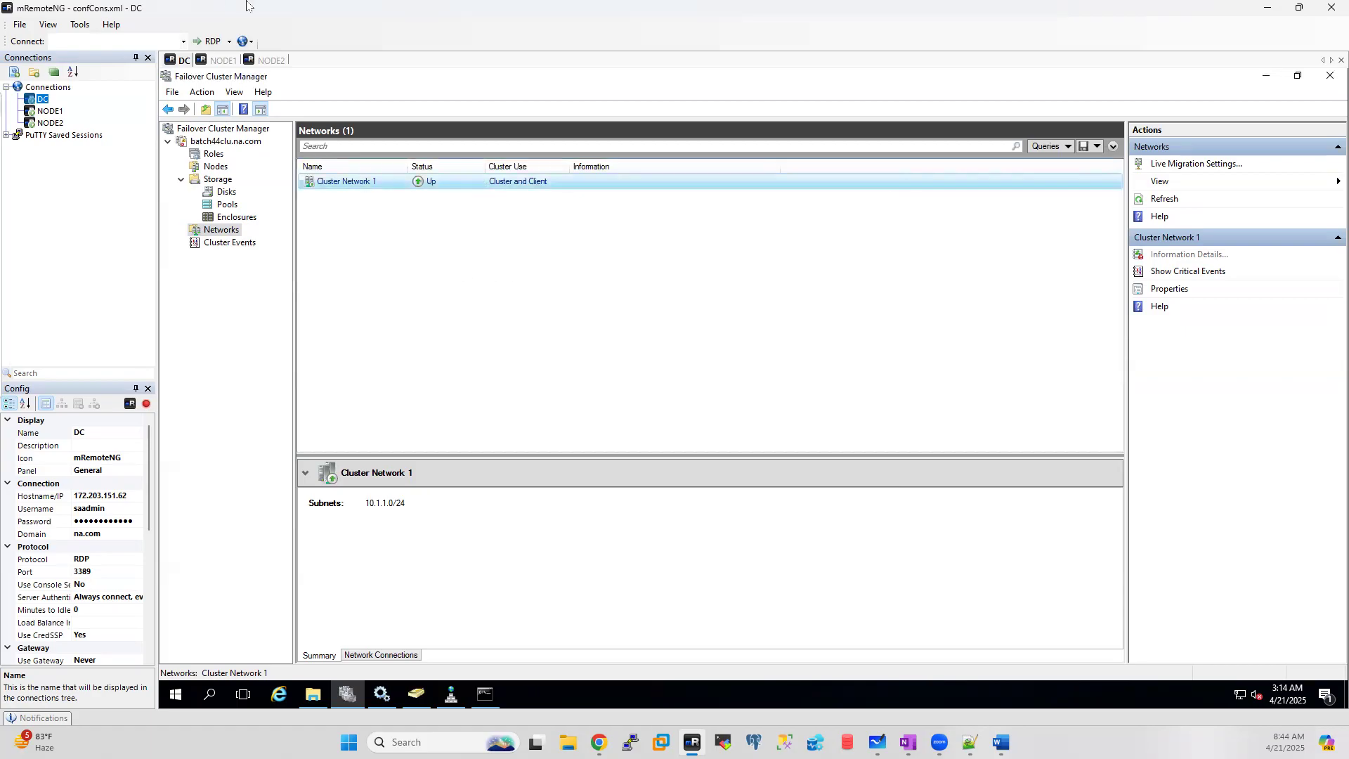
Step: Check the batch44clu cluster properties, including Resource Types, and cancel without changes
right_click(220, 143)
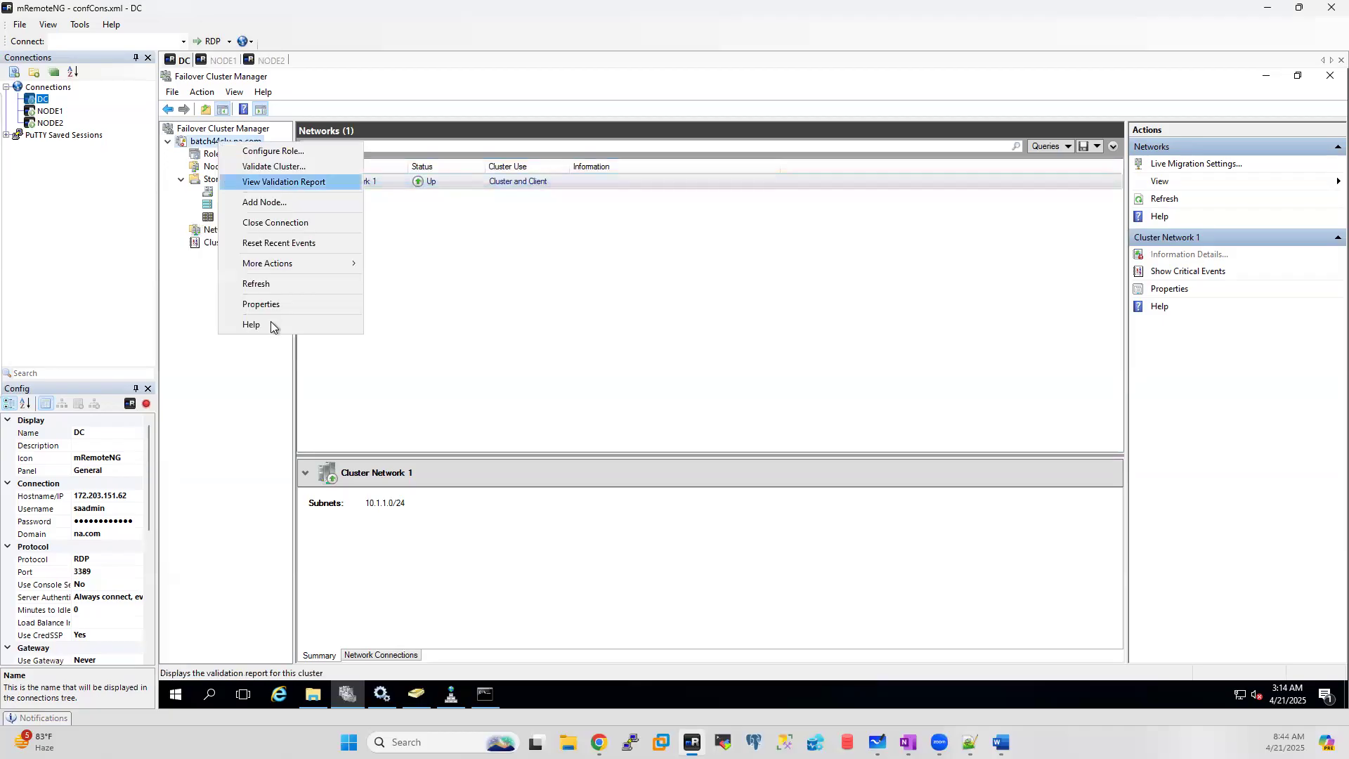
click(265, 303)
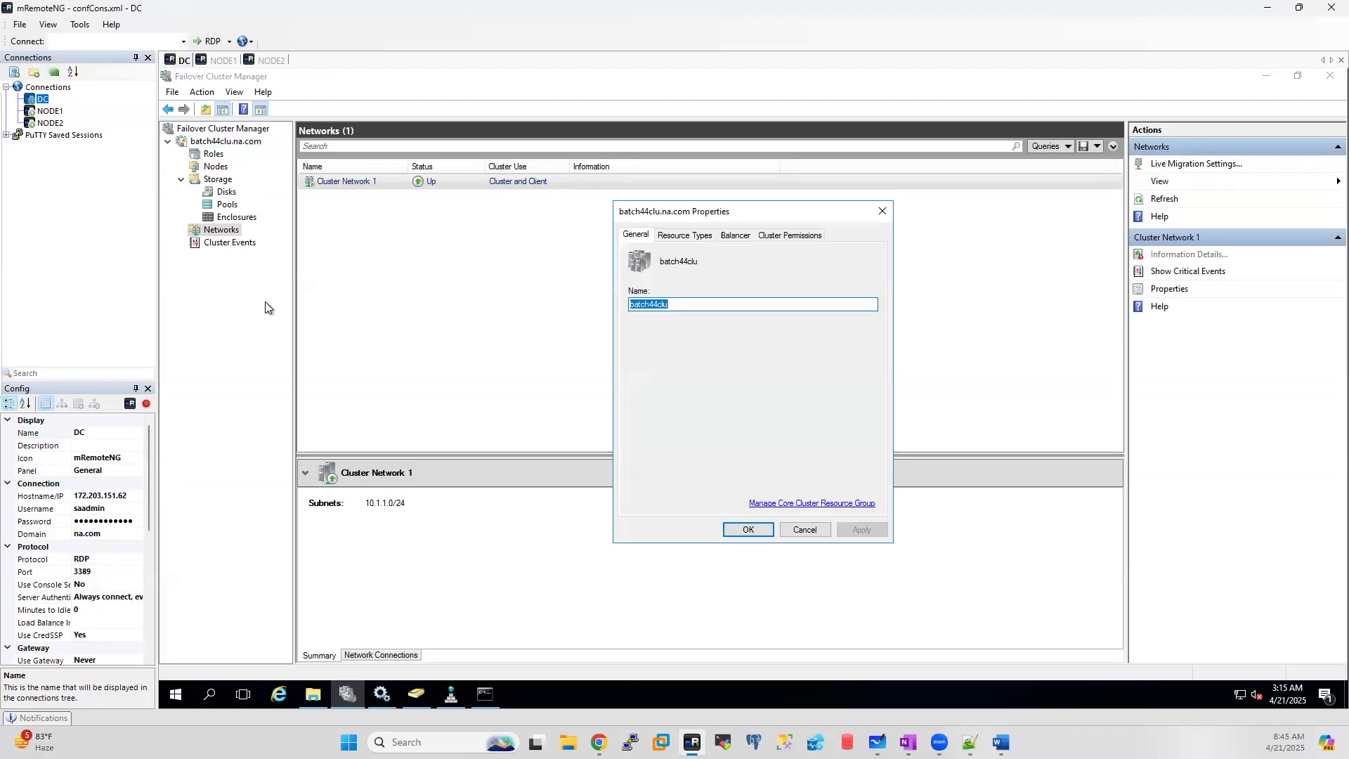
click(679, 237)
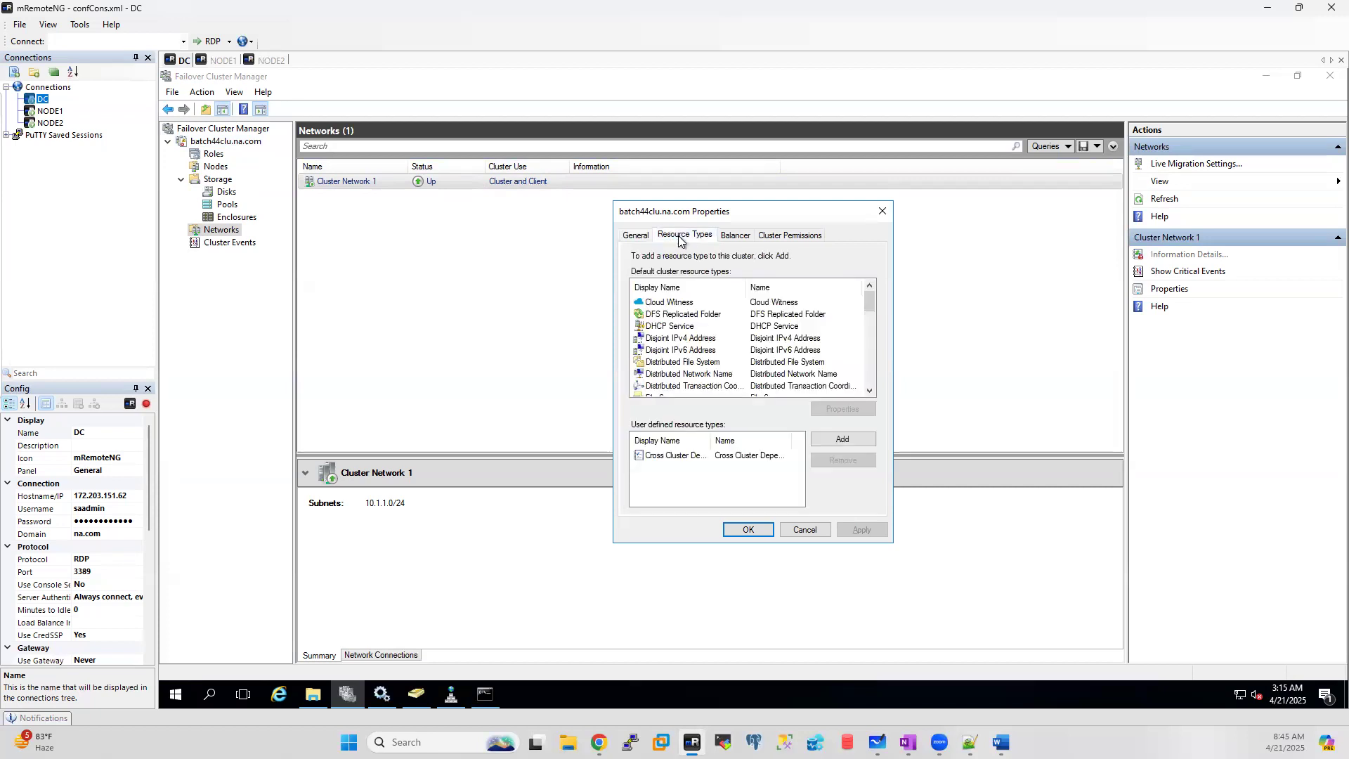
click(640, 239)
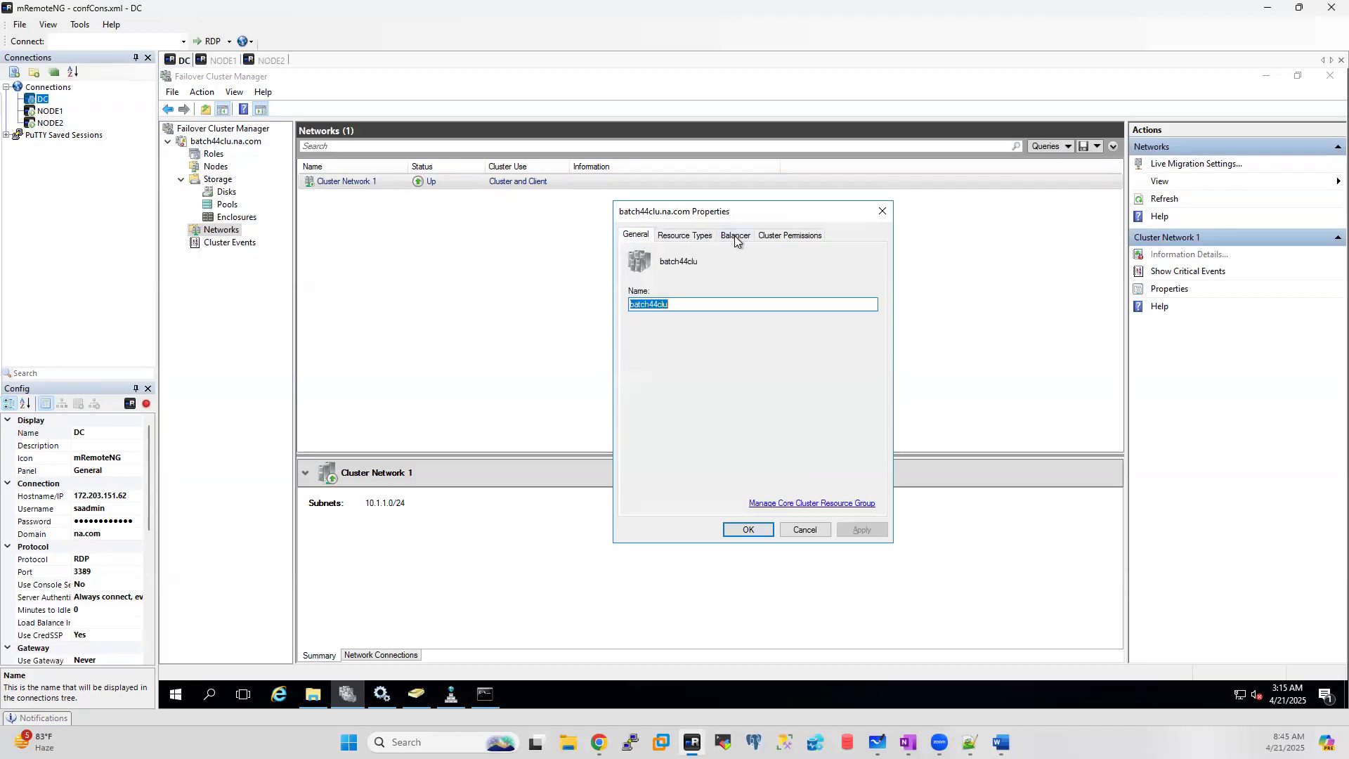
click(693, 237)
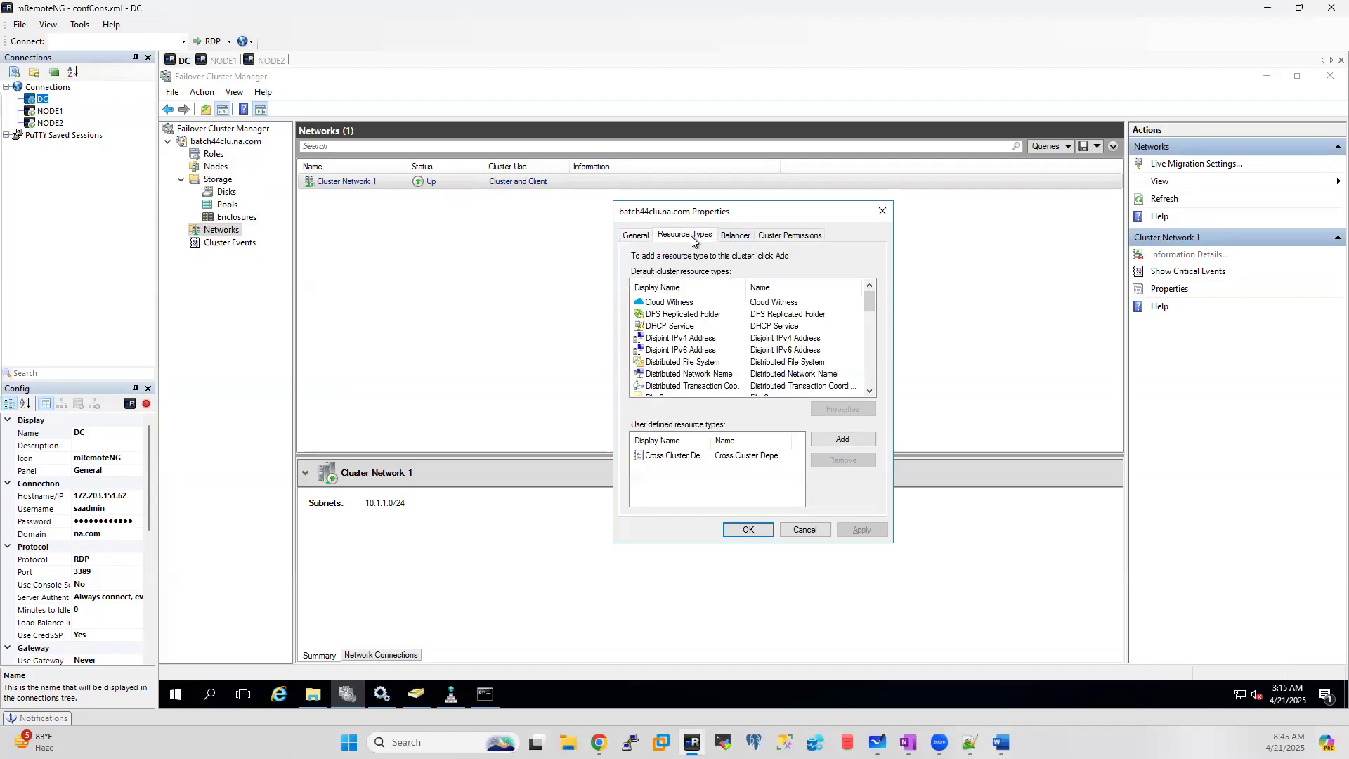
click(815, 530)
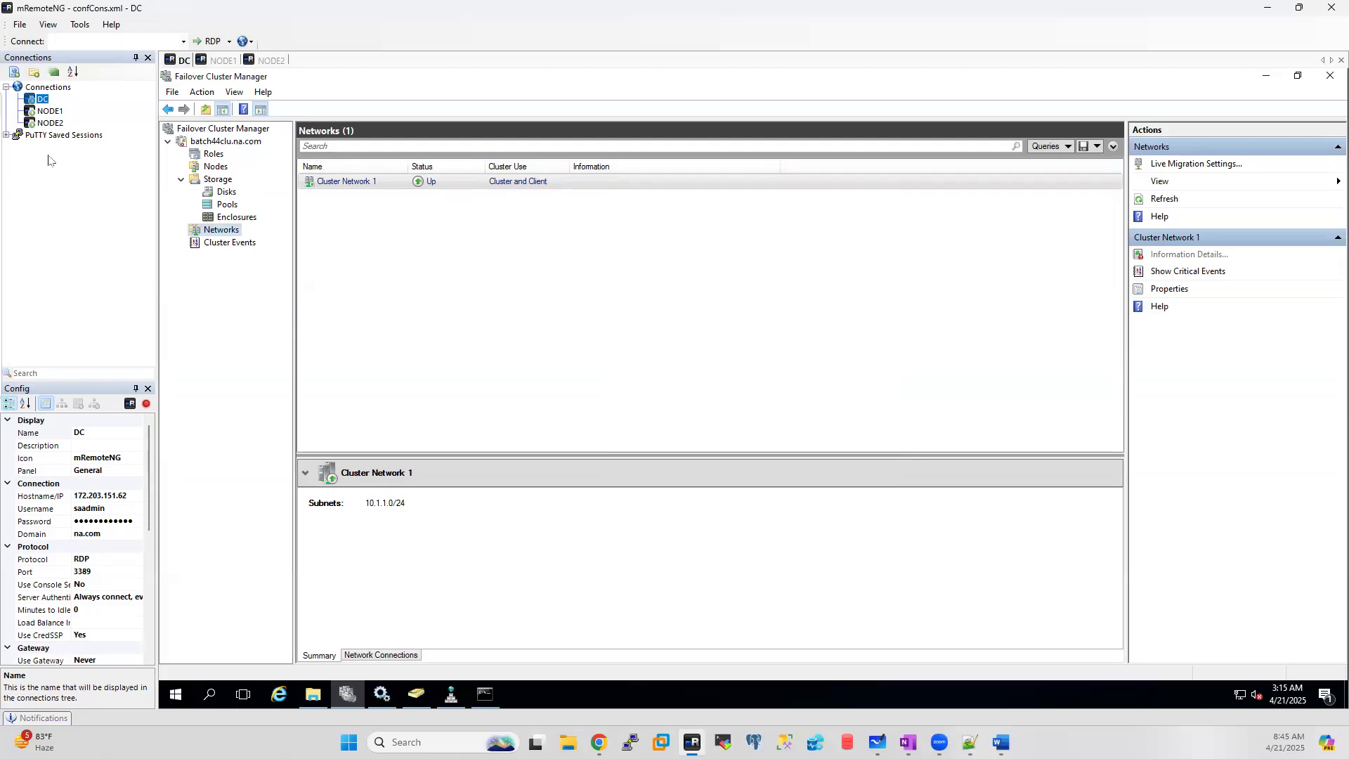
Step: View Cluster Network 1's per-node connections, showing NODE2's Ethernet Unavailable, then select batch44clu.na.com
right_click(224, 232)
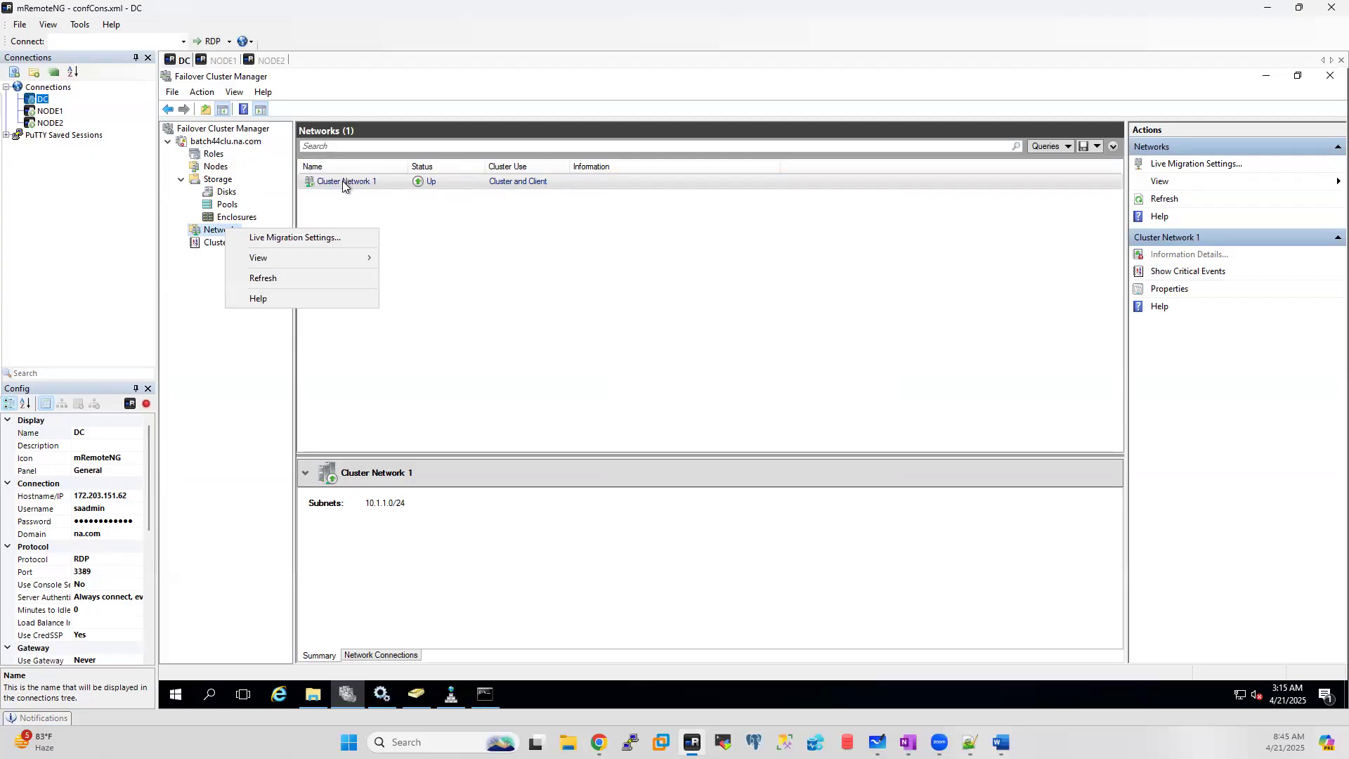
click(402, 652)
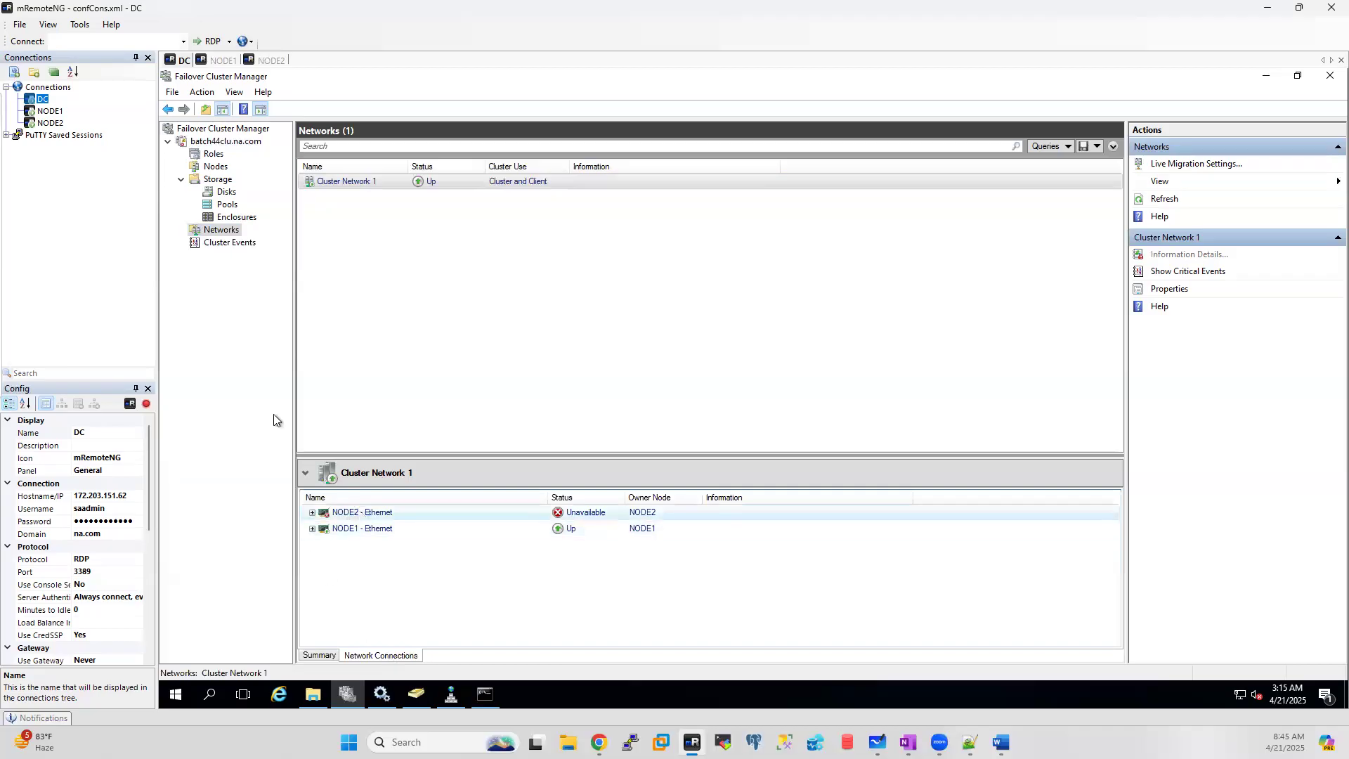
click(215, 140)
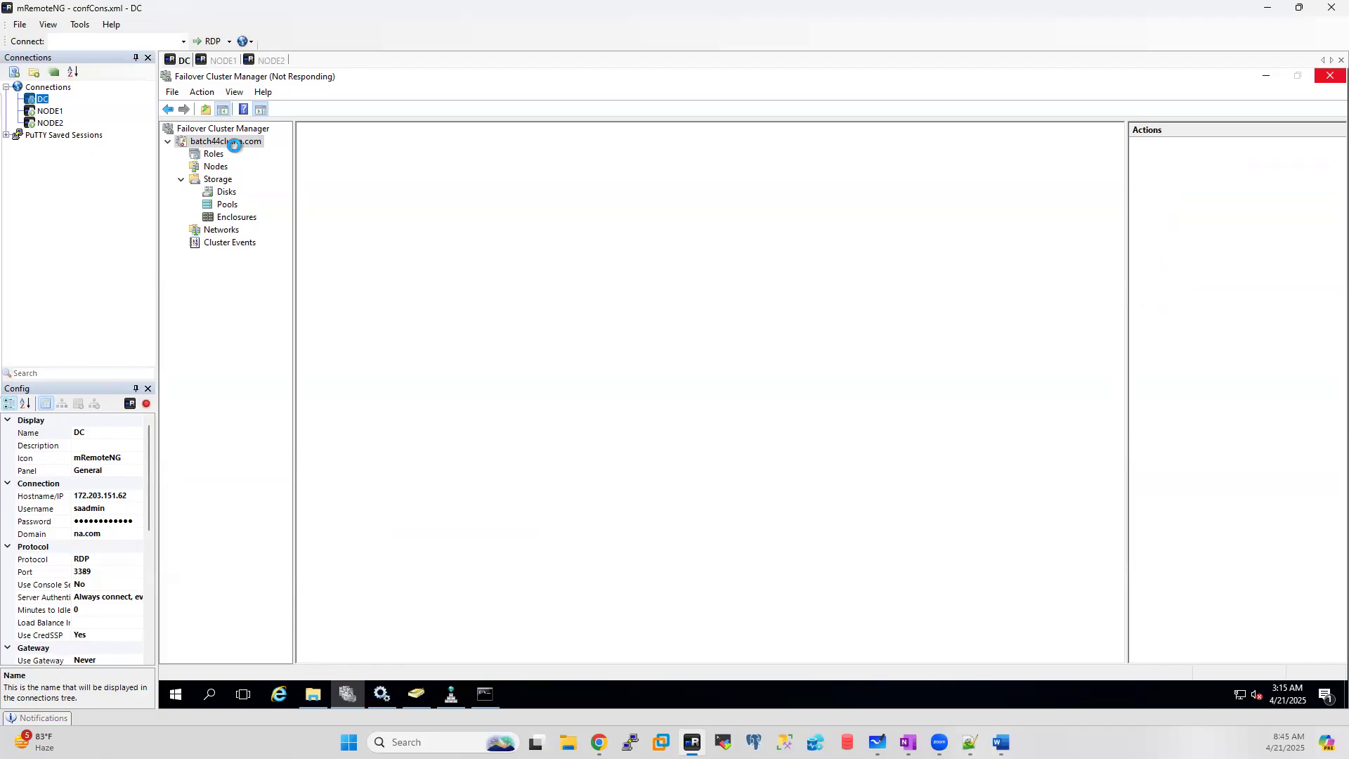
Step: On NODE1, launch Failover Cluster Manager via 'failover' search, close Services, and open batch44clu's summary
click(234, 61)
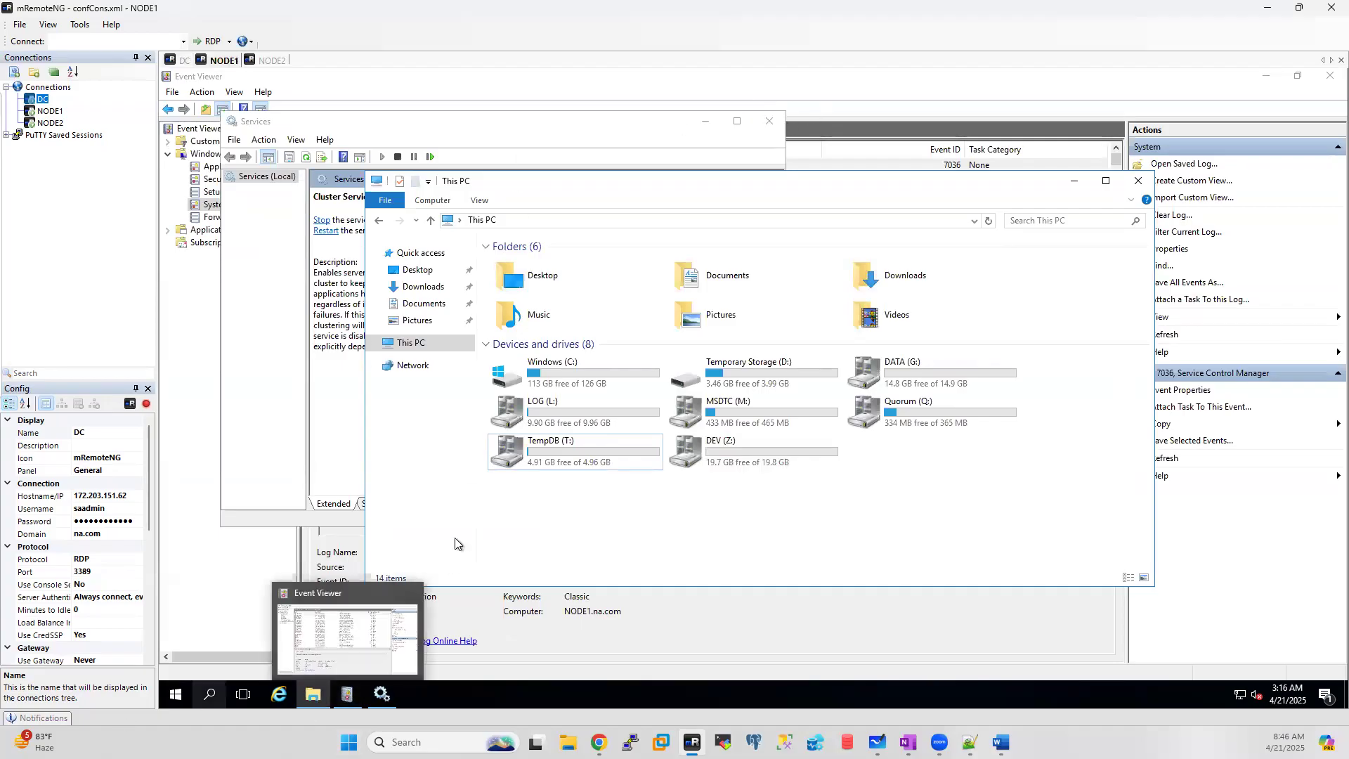
click(211, 696)
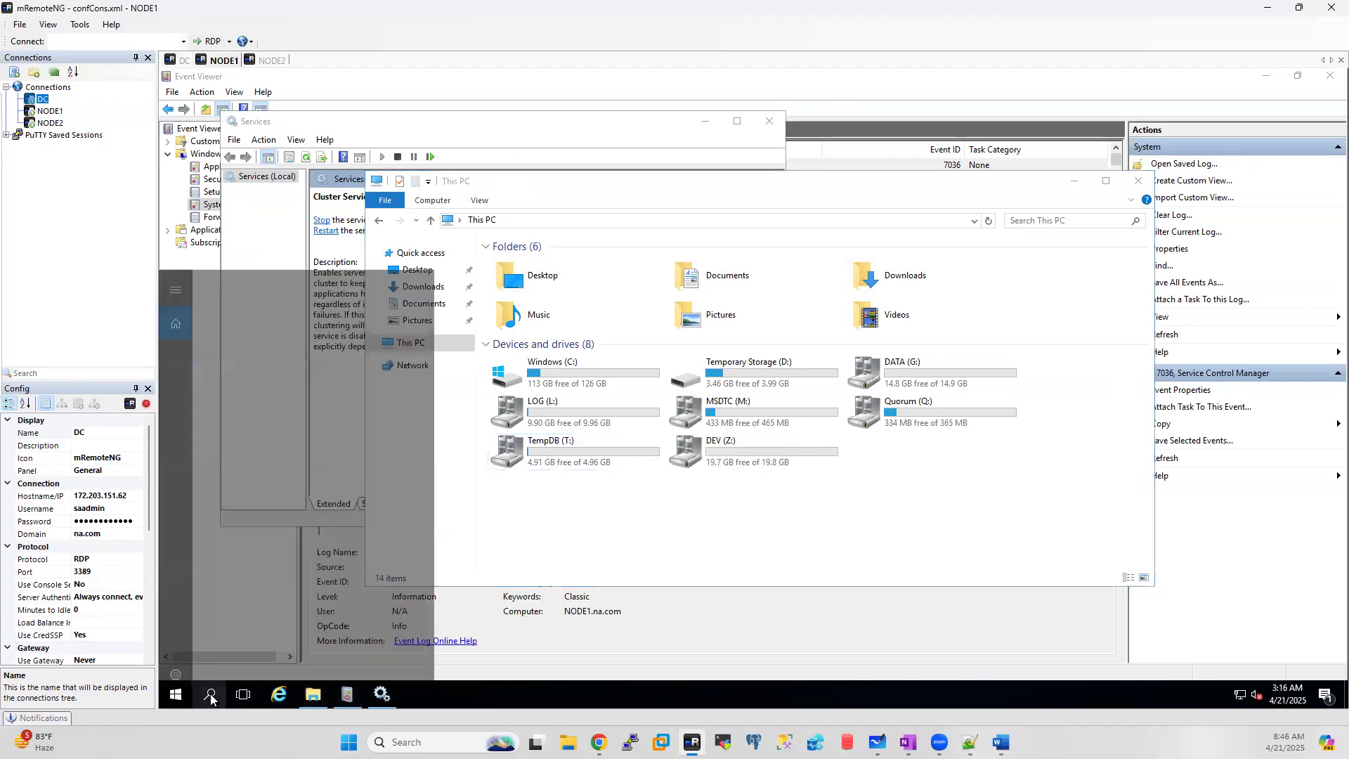
text(failover)
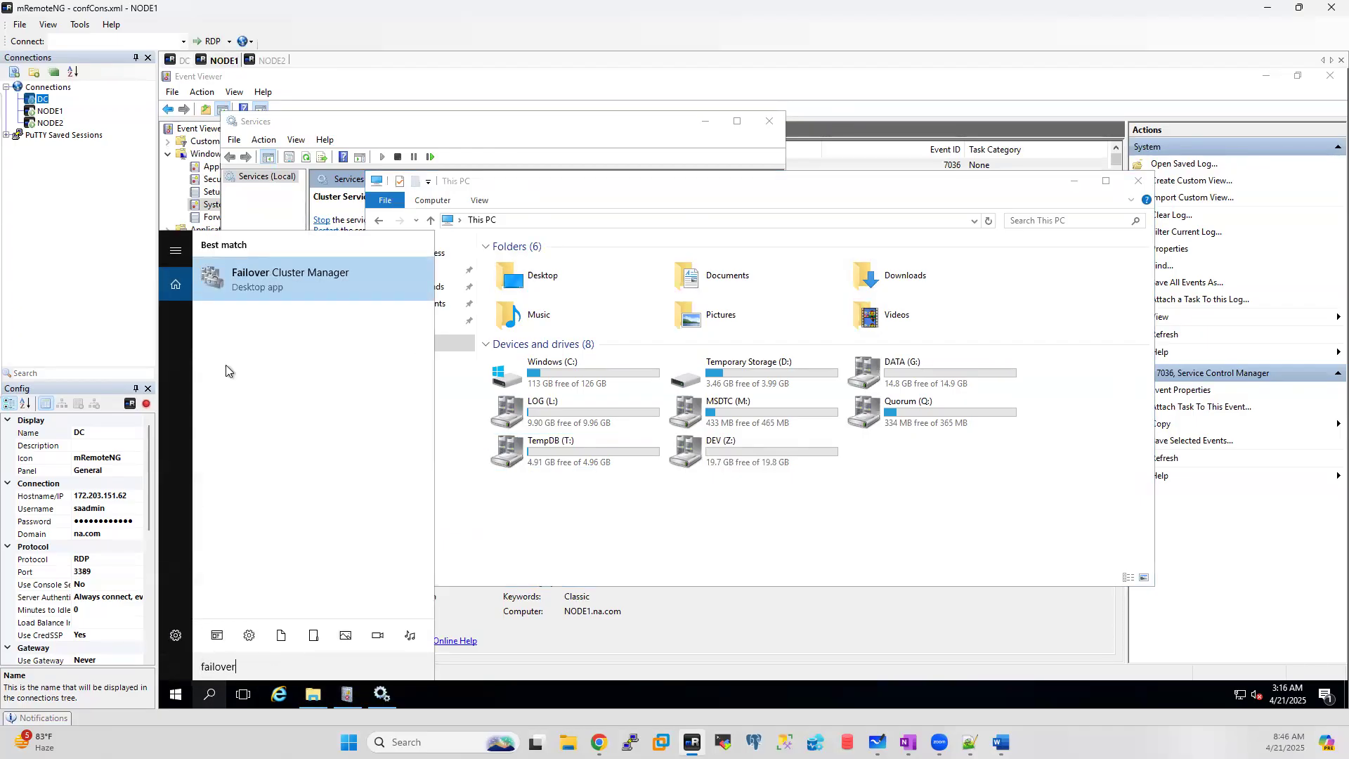
click(289, 275)
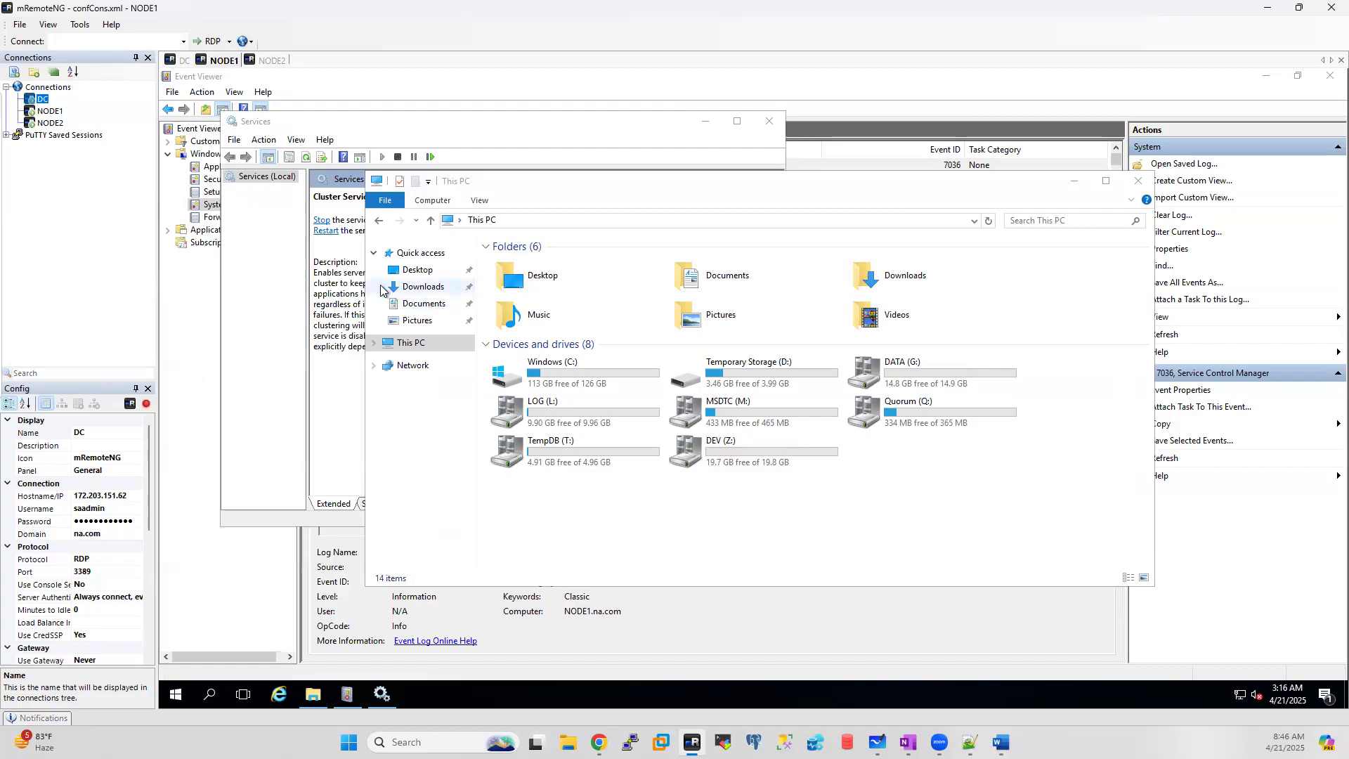
click(773, 121)
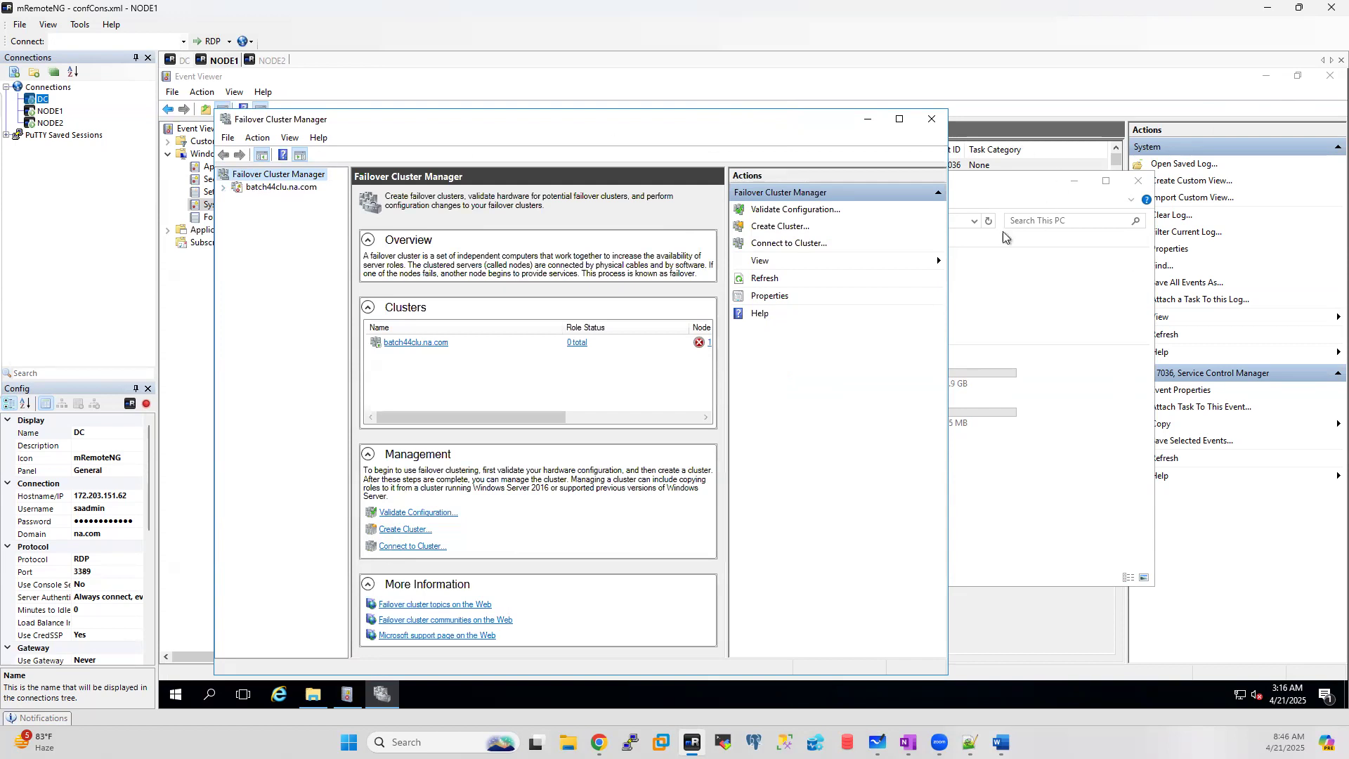
click(416, 344)
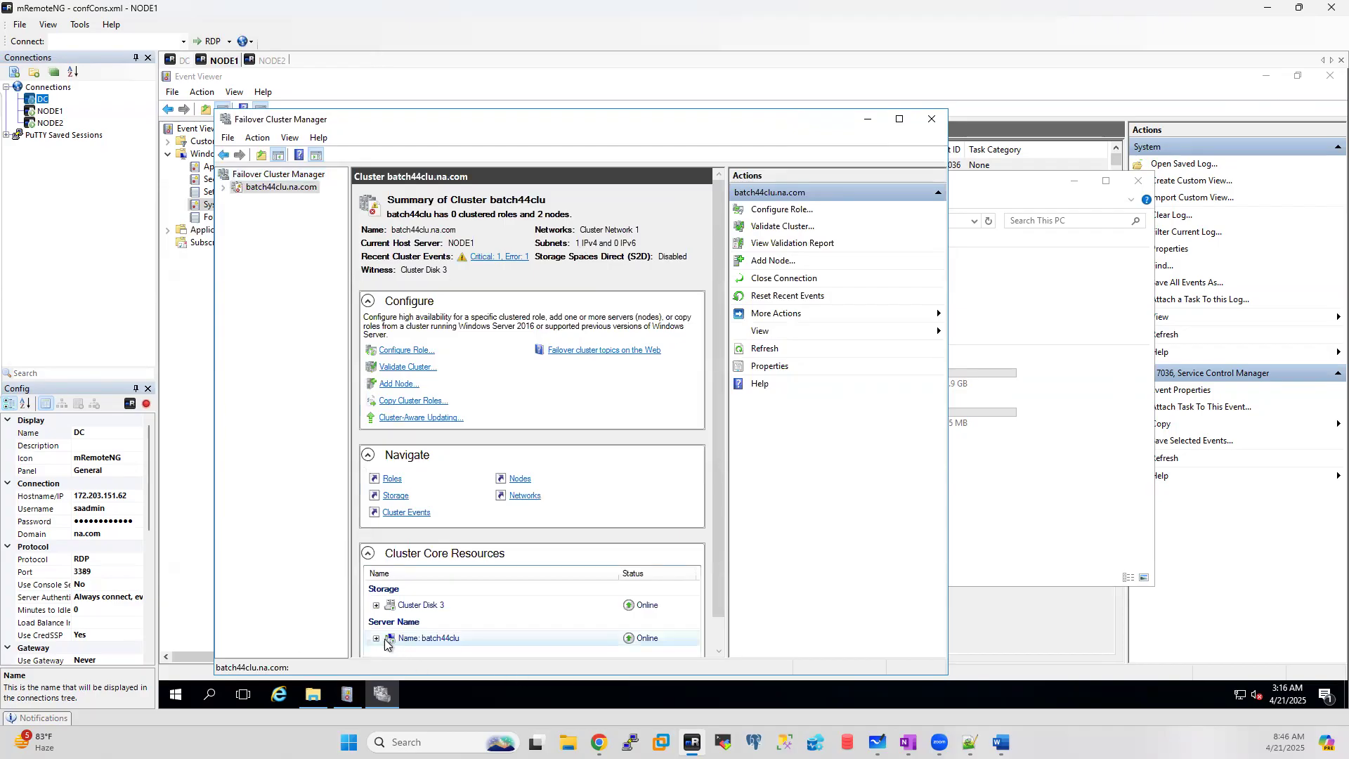
Step: Maximize Failover Cluster Manager and open the properties of cluster IP address 10.1.1.6 under batch44clu
click(899, 121)
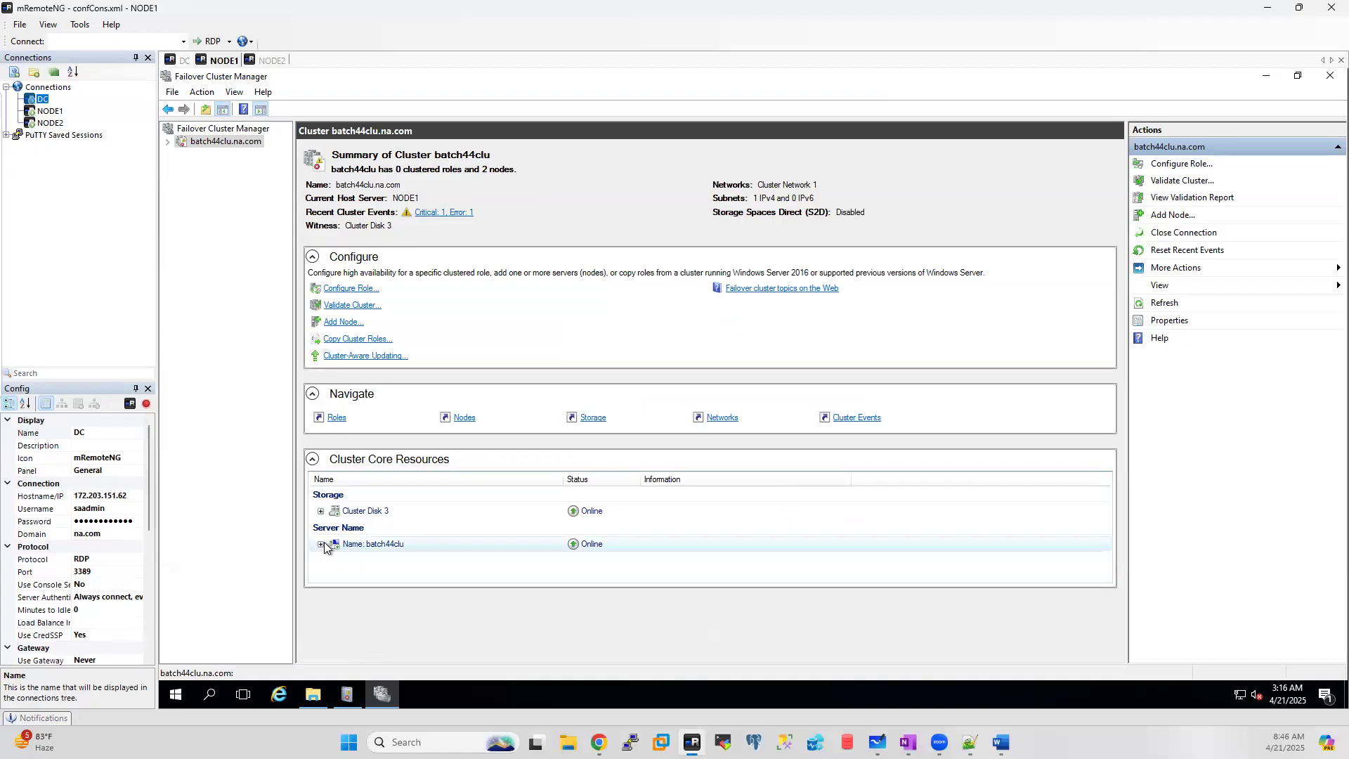
click(321, 545)
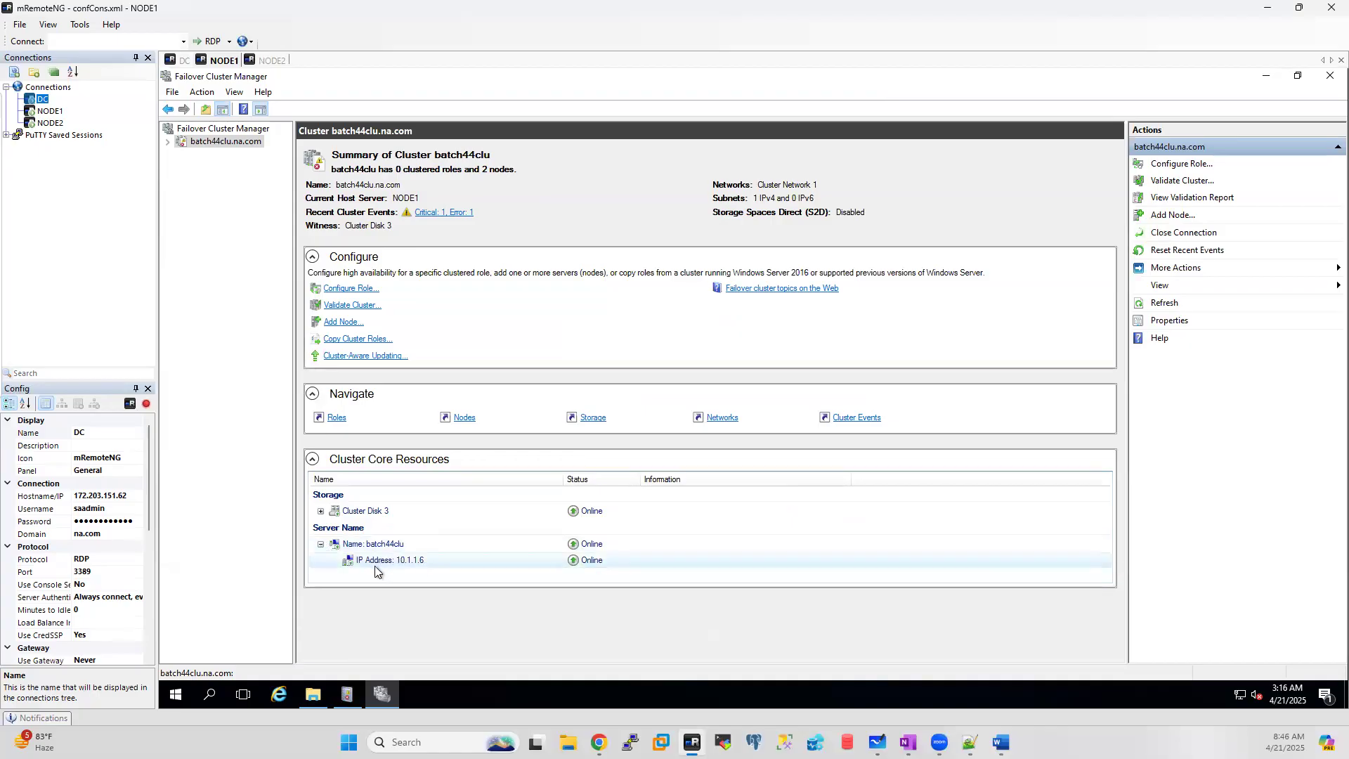
click(383, 562)
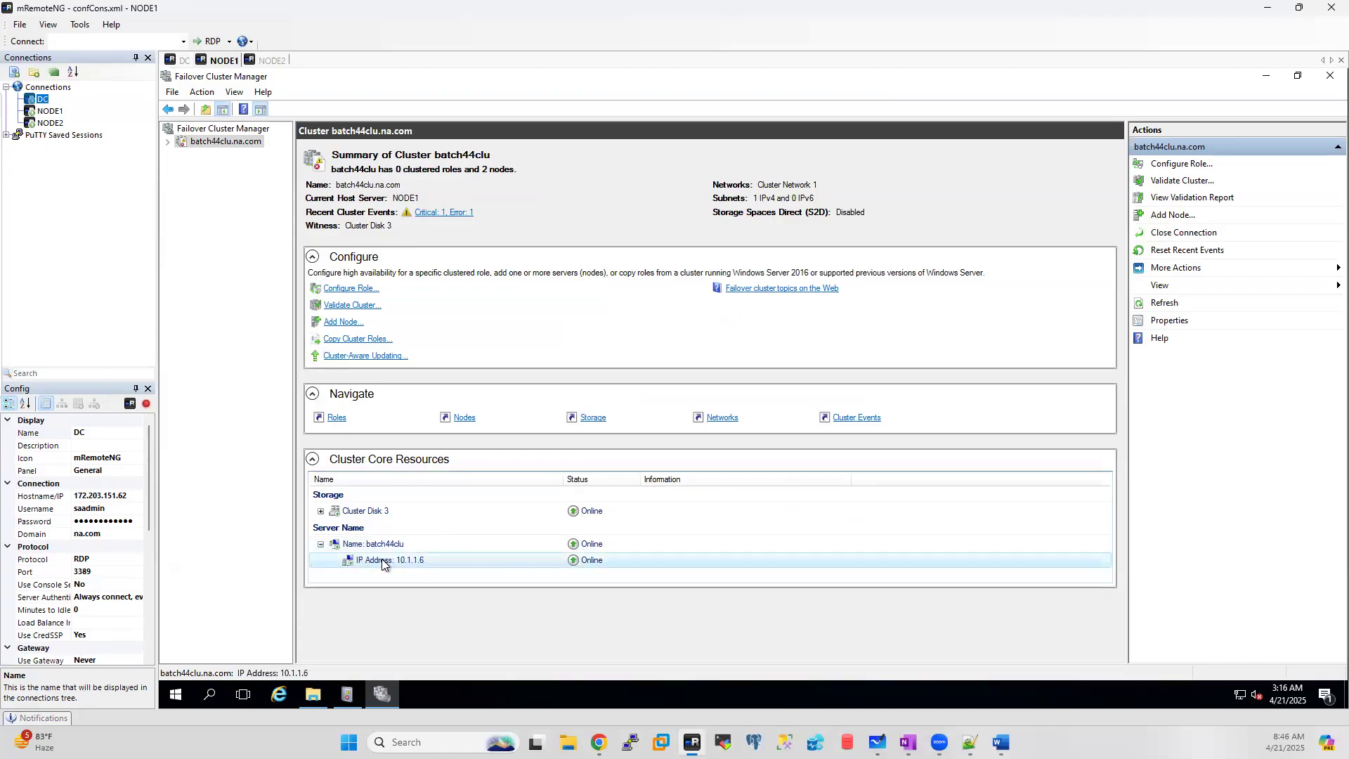
double_click(383, 562)
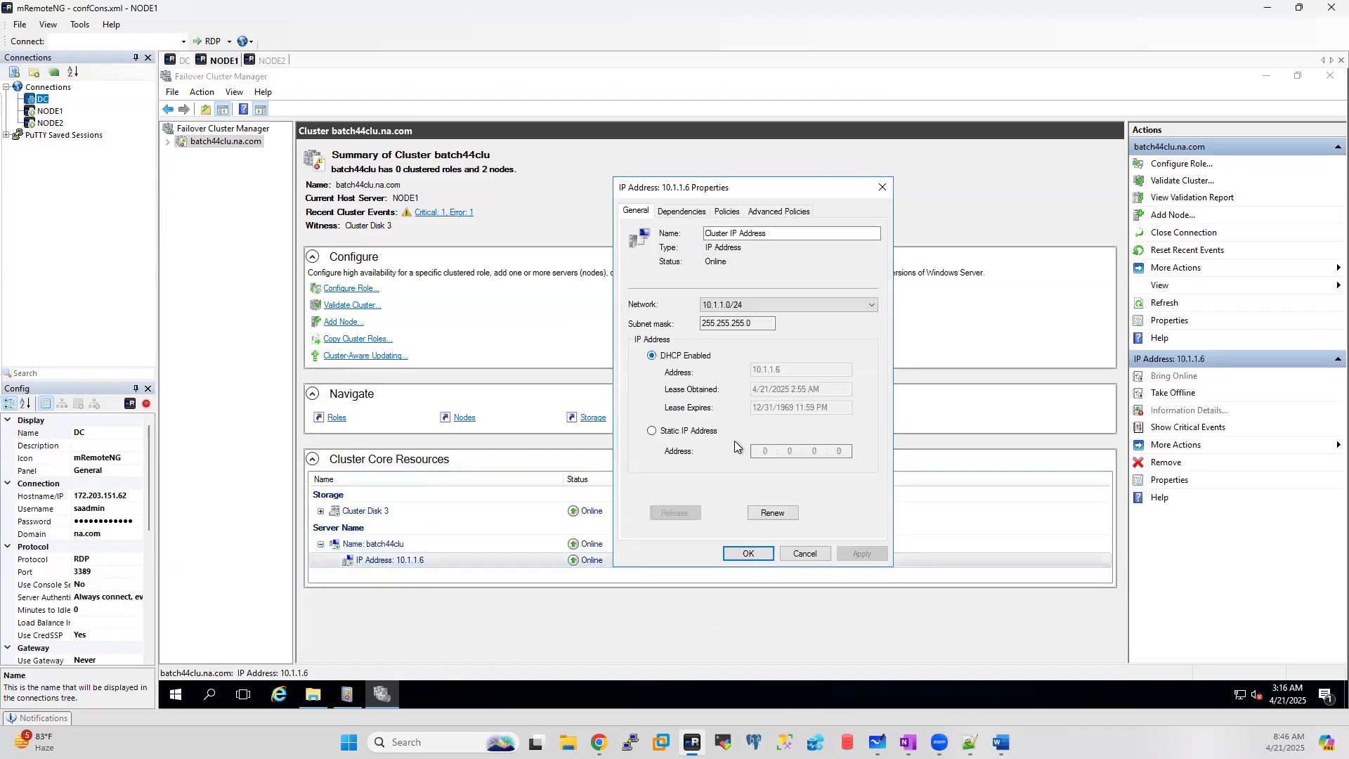
Step: Change the cluster IP to static 10.1.1.15 and restart the resource so it comes back online
click(673, 432)
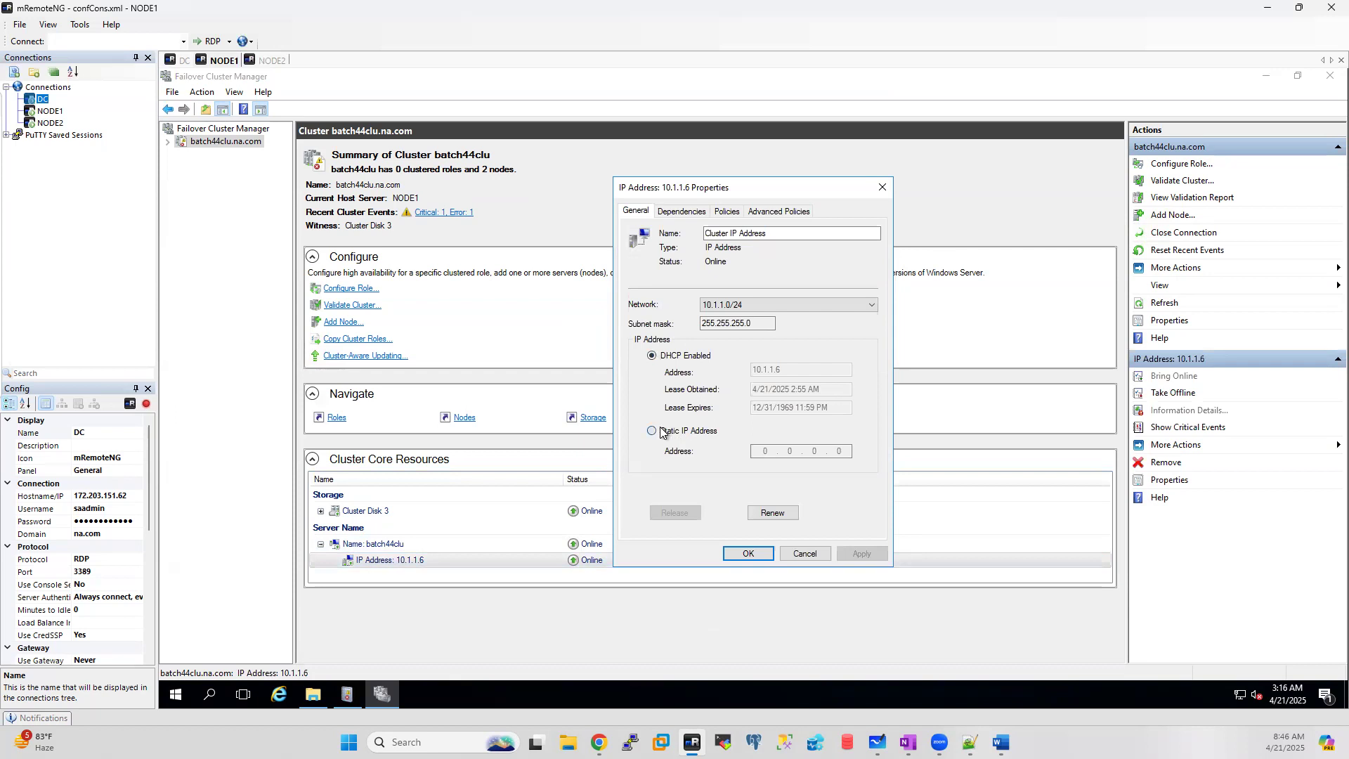
double_click(838, 451)
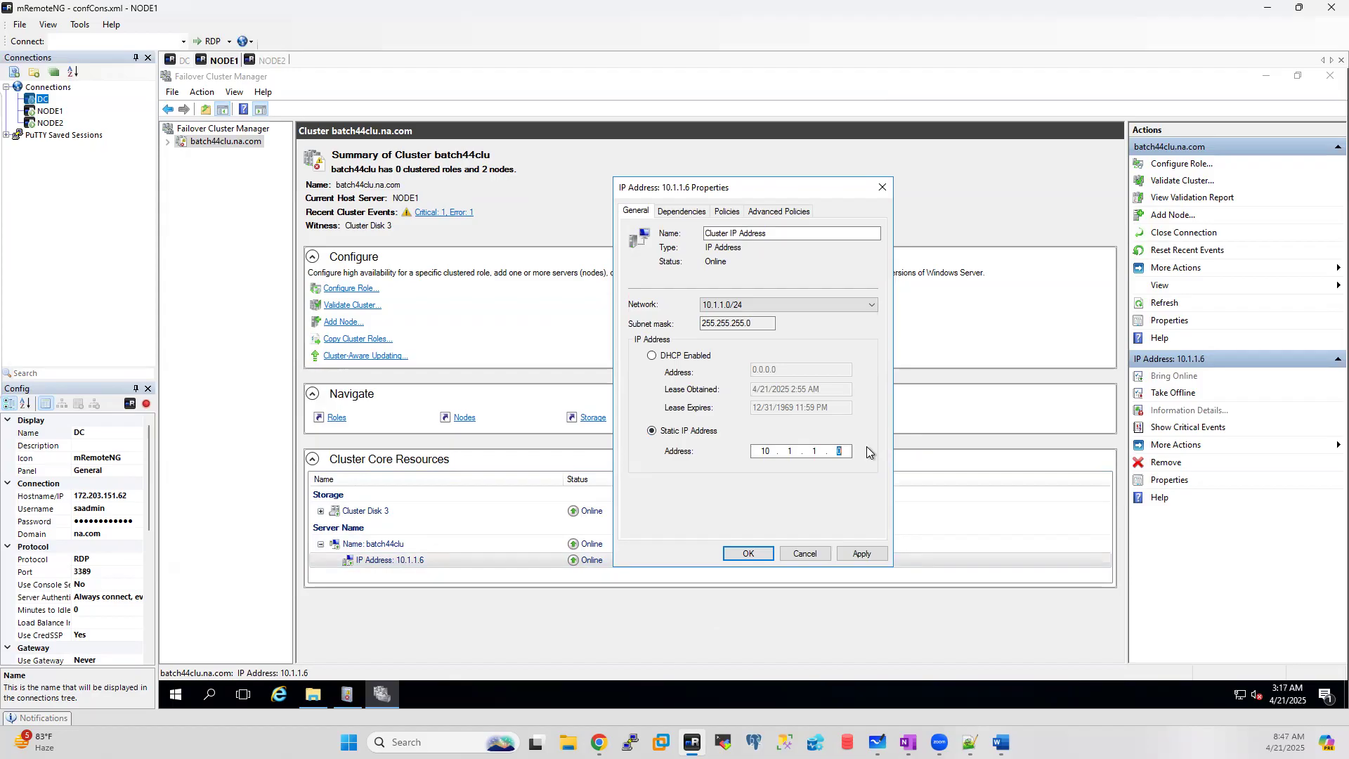
text(15)
click(744, 555)
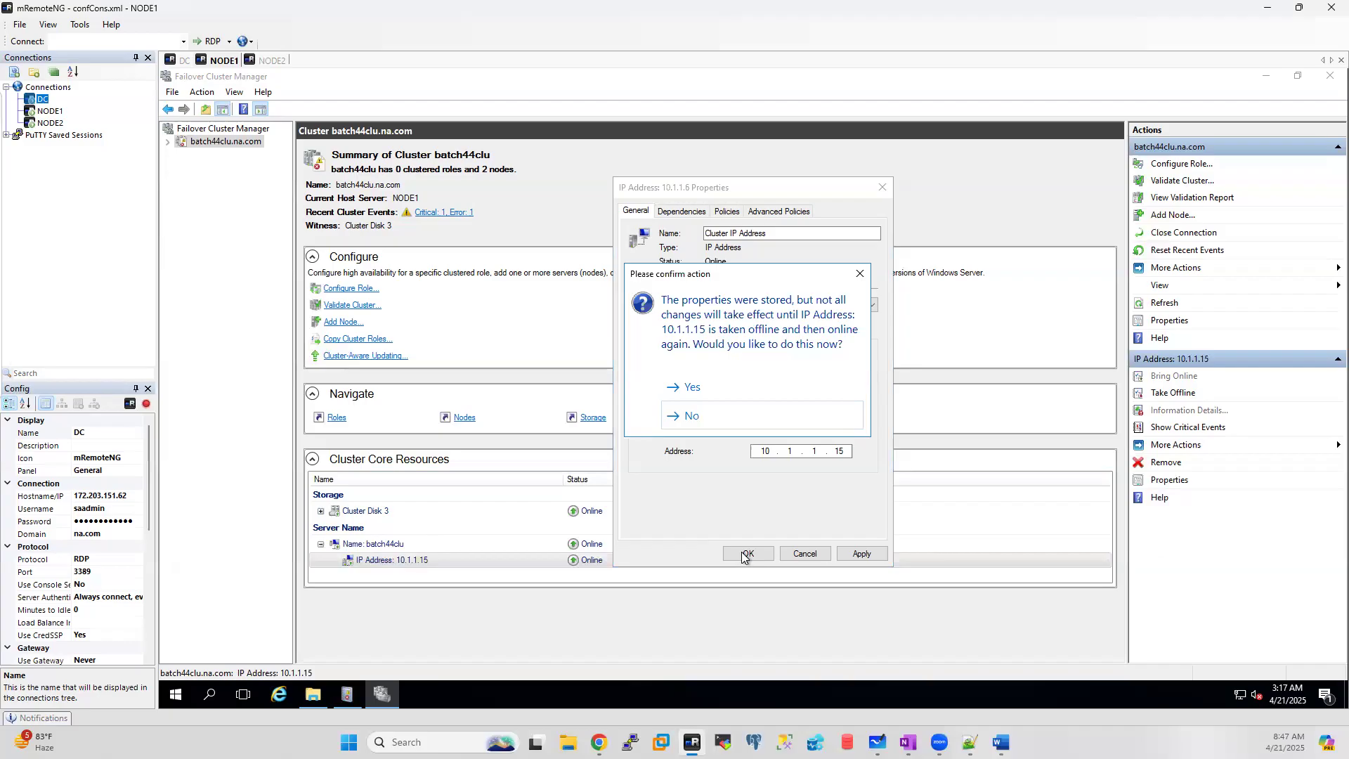
click(696, 386)
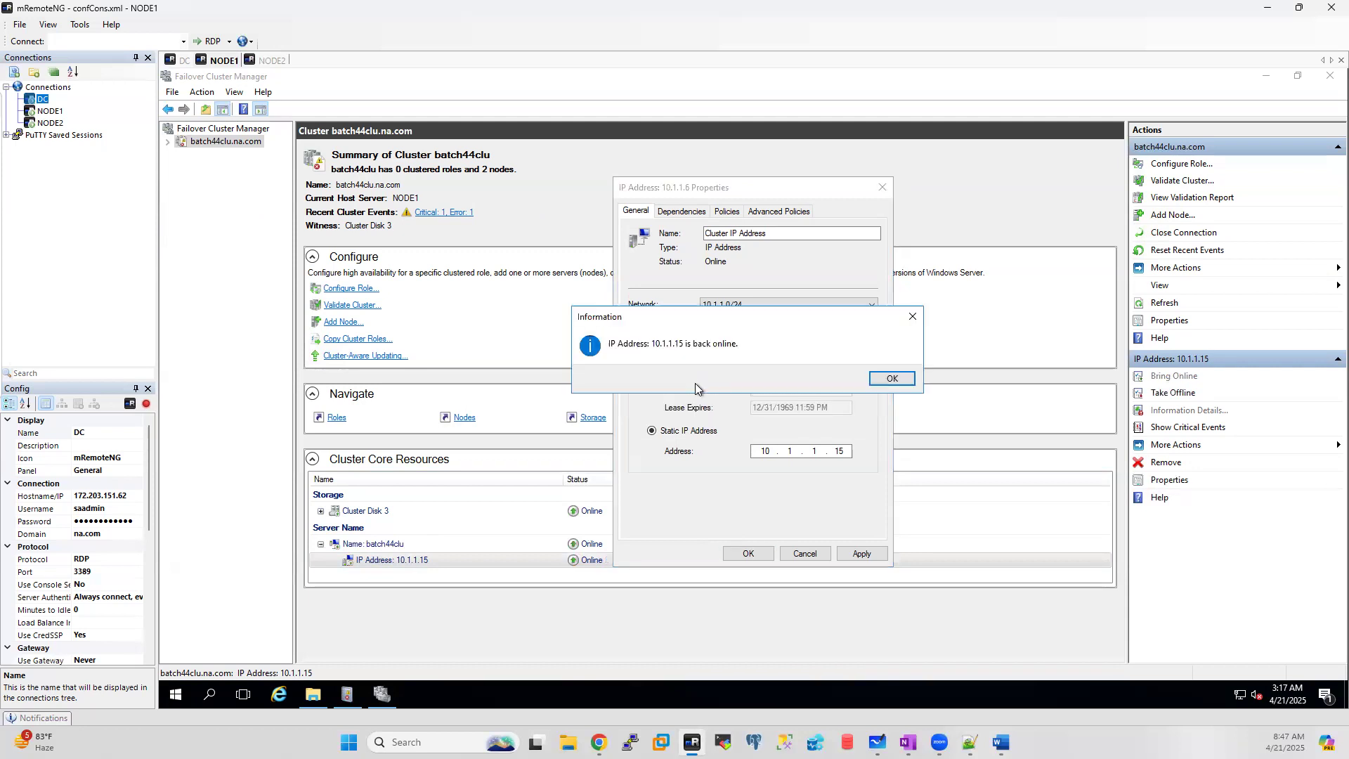
click(894, 378)
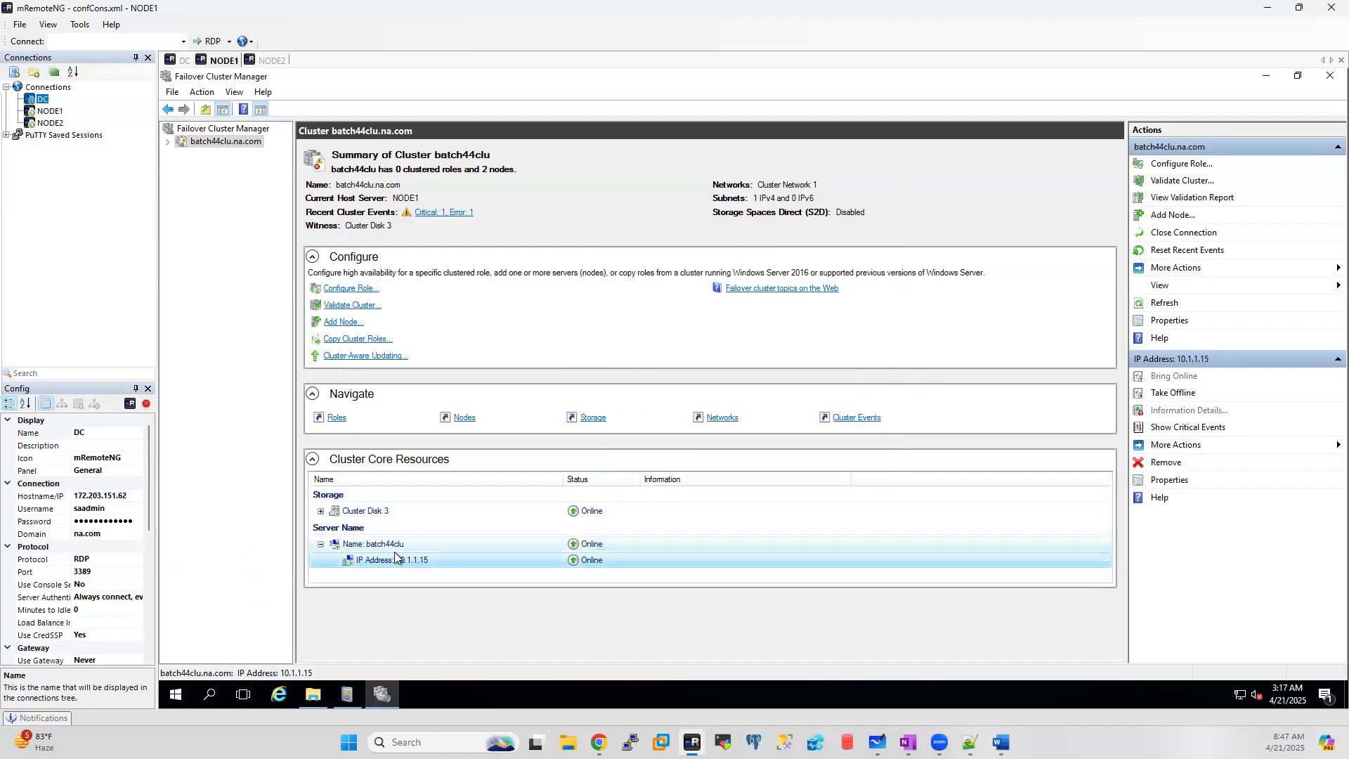
Step: Expand batch44clu.na.com, confirm NODE1 and NODE2 are Up, and return to the cluster summary
click(169, 142)
click(214, 166)
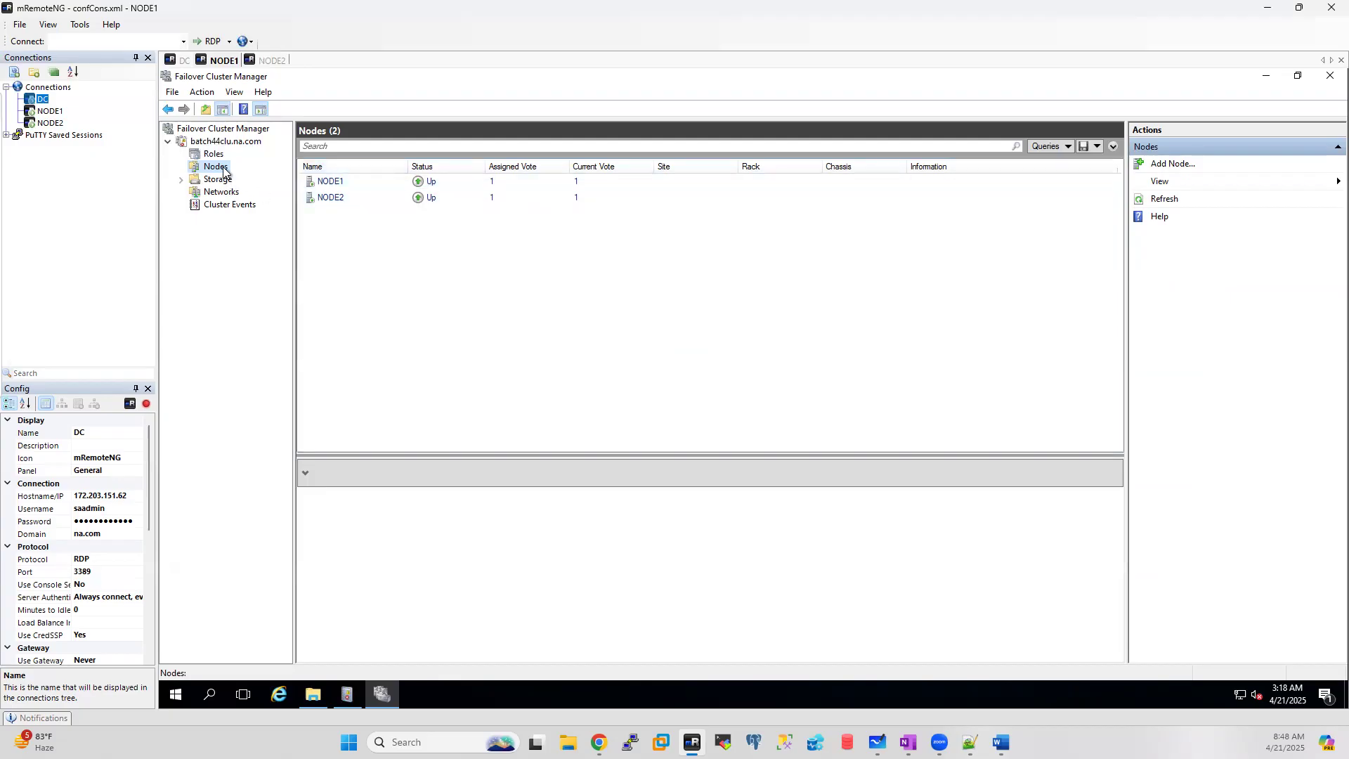
click(229, 144)
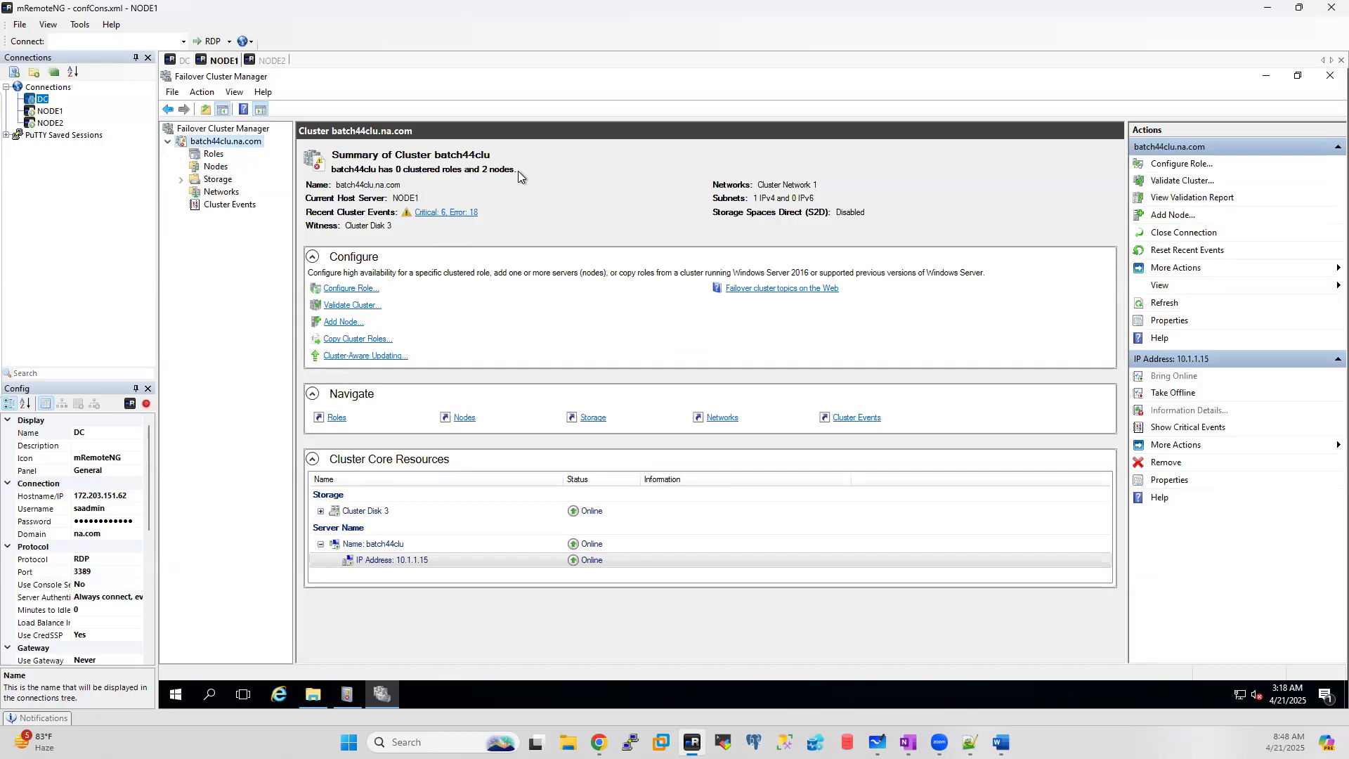
click(217, 168)
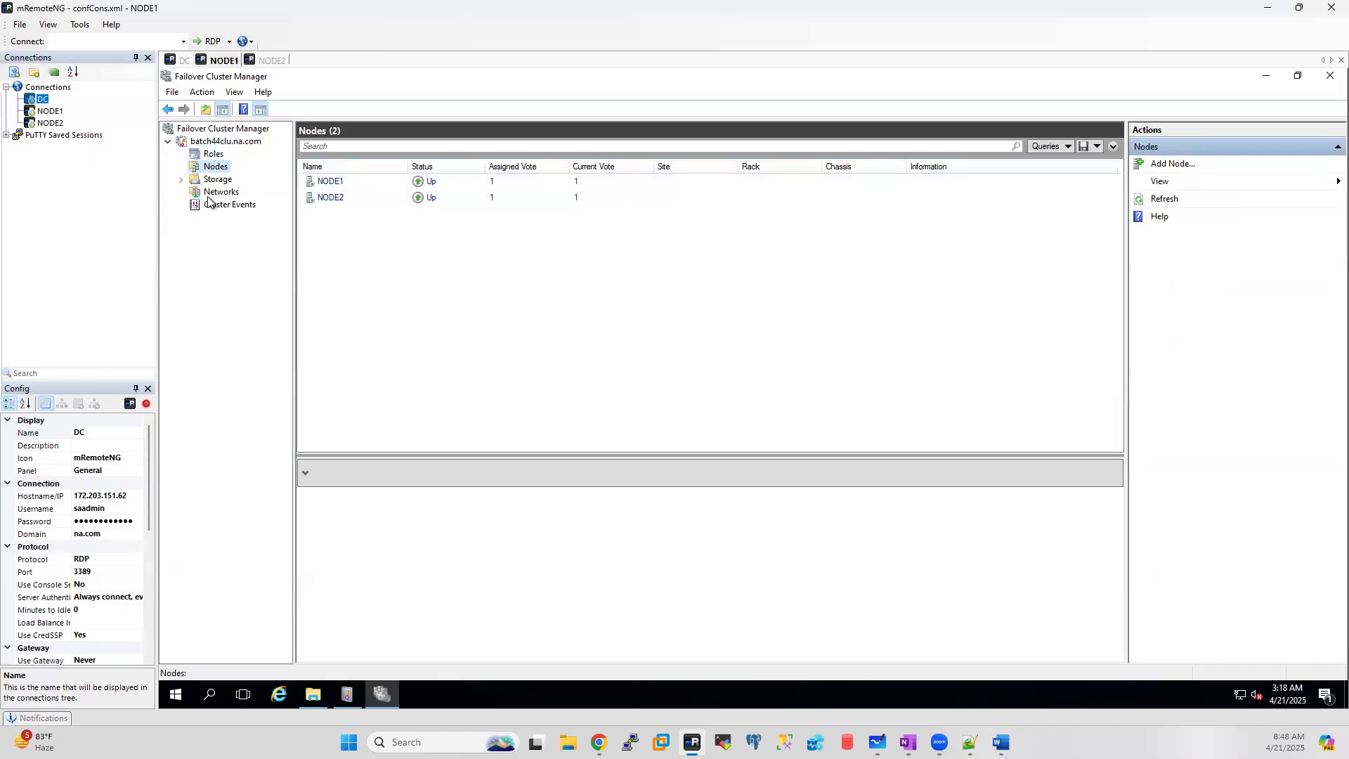
click(228, 142)
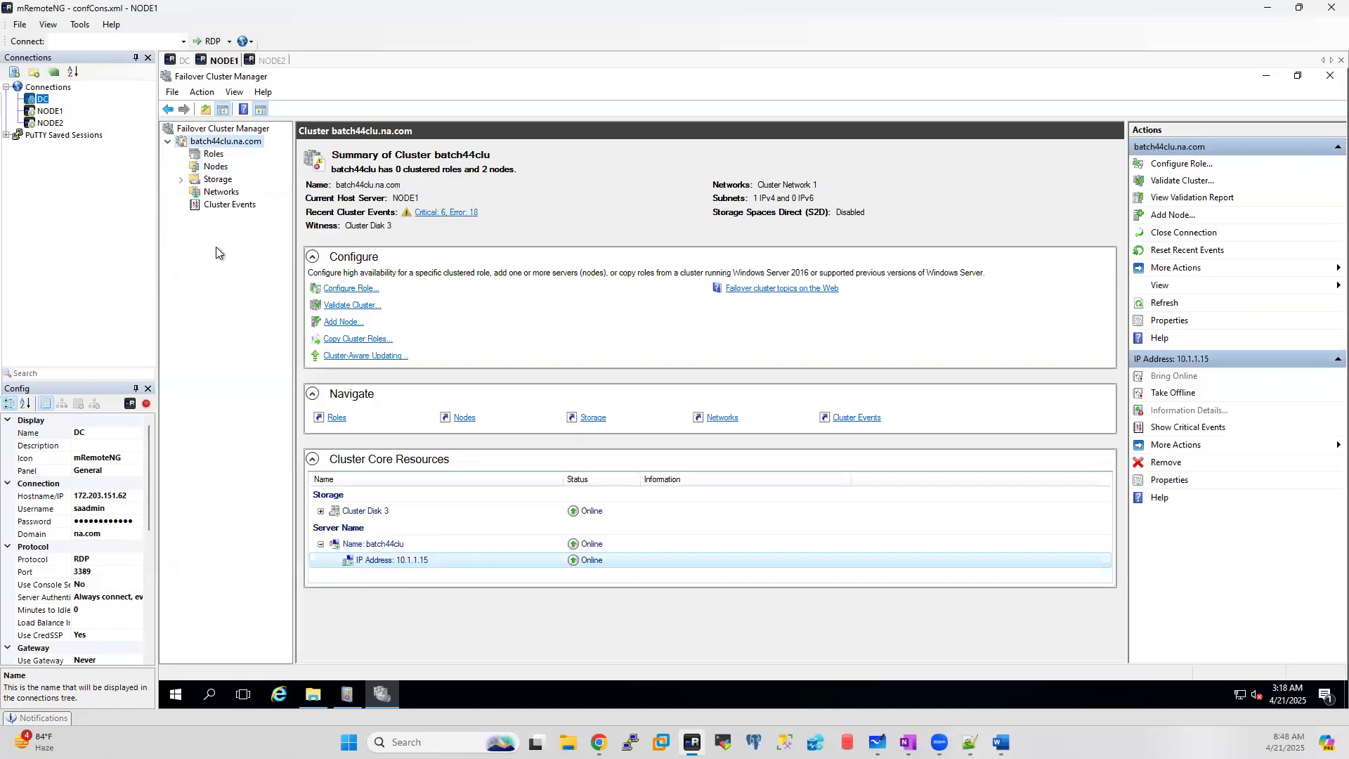
click(214, 167)
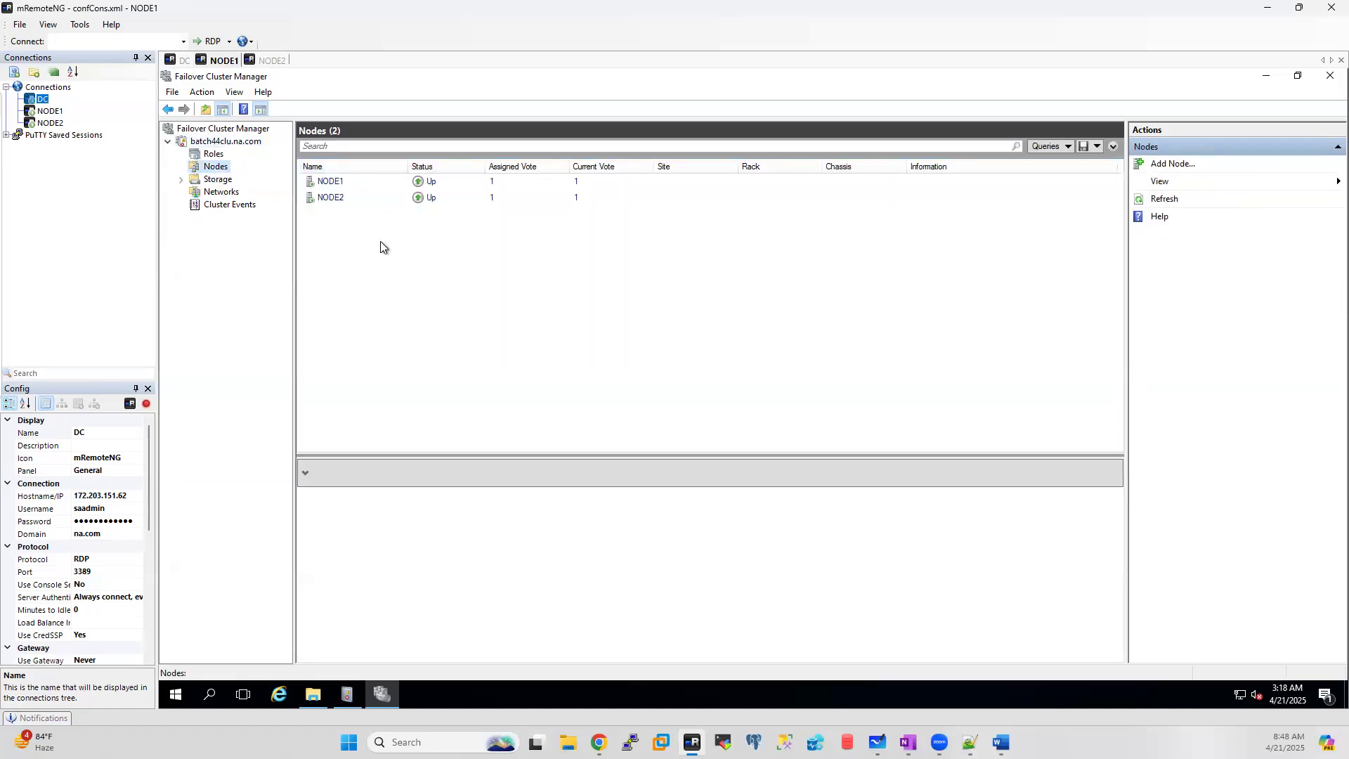
click(236, 141)
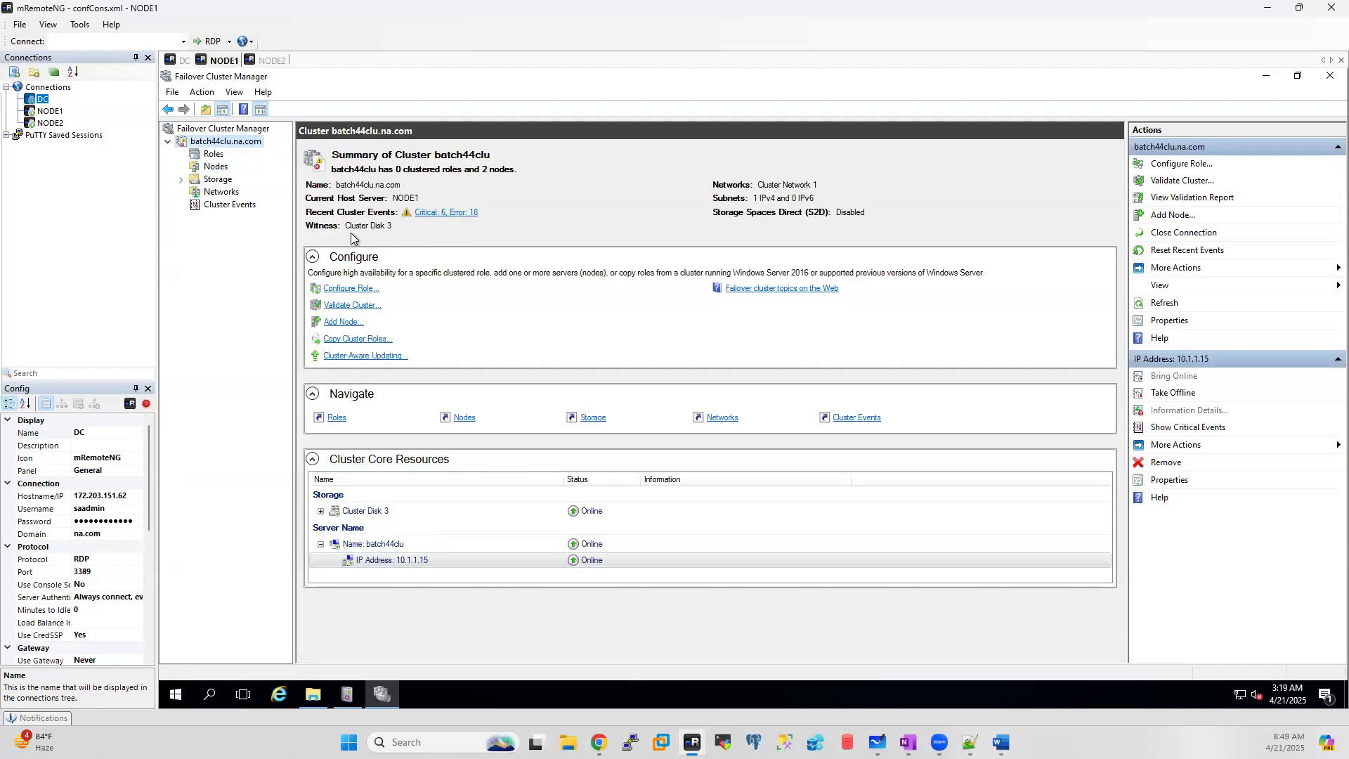
Step: Under Storage > Disks, inspect the volumes on Cluster Disks 3, 4 and 5, then return to batch44clu's summary
click(180, 180)
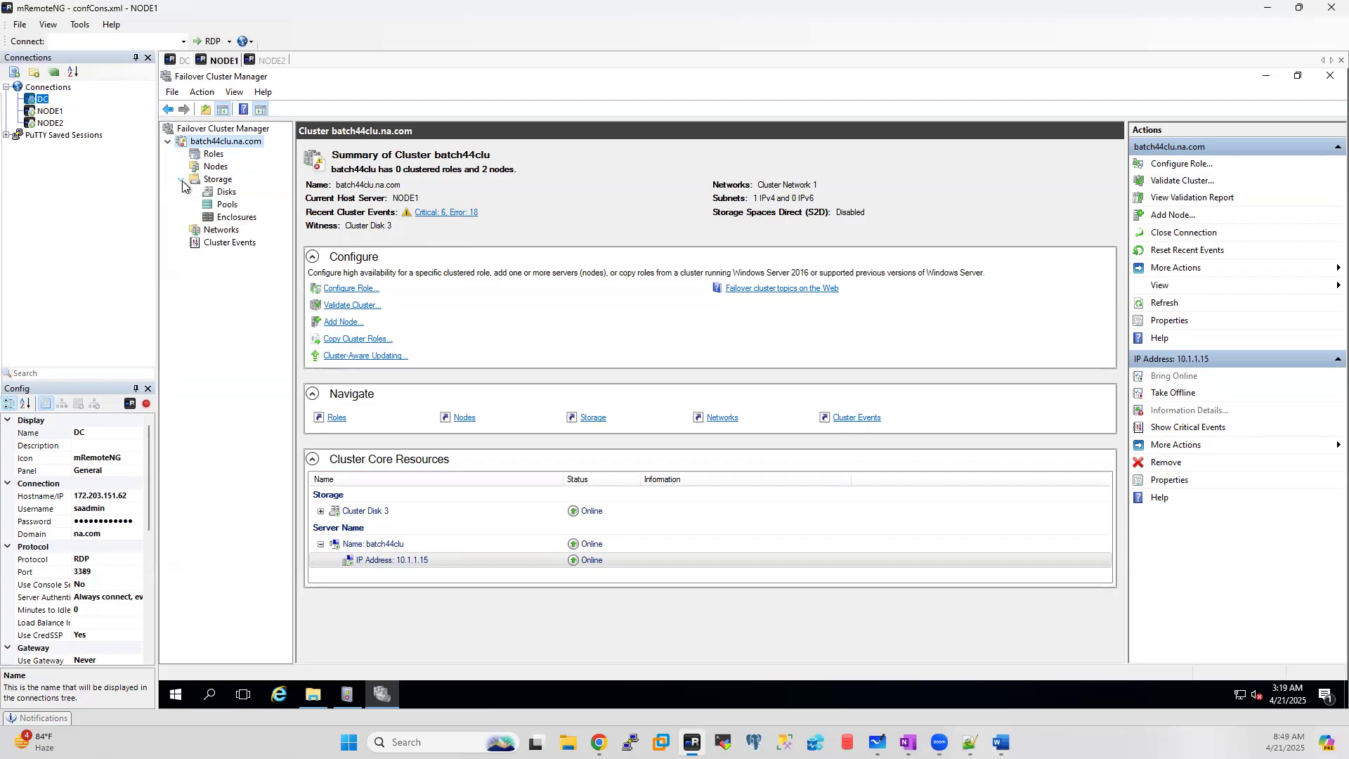
click(226, 192)
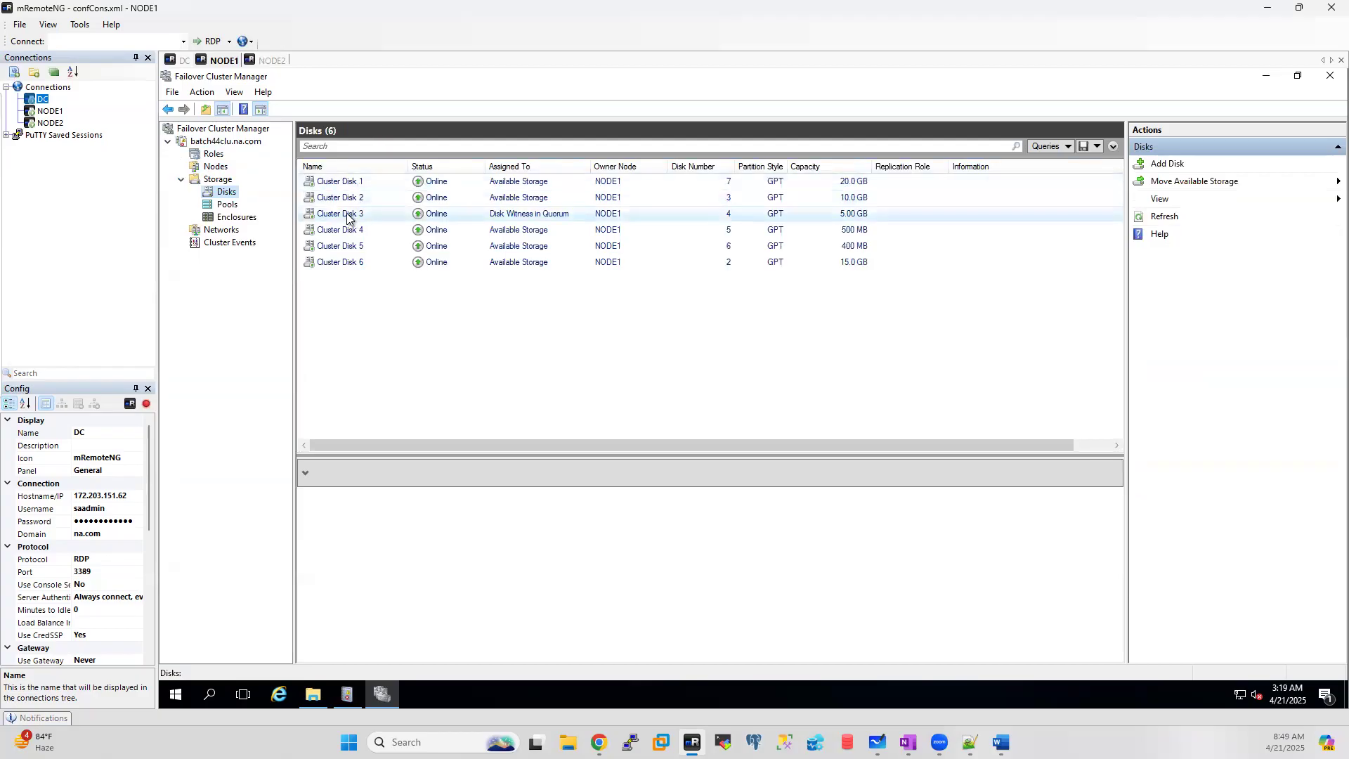
click(347, 218)
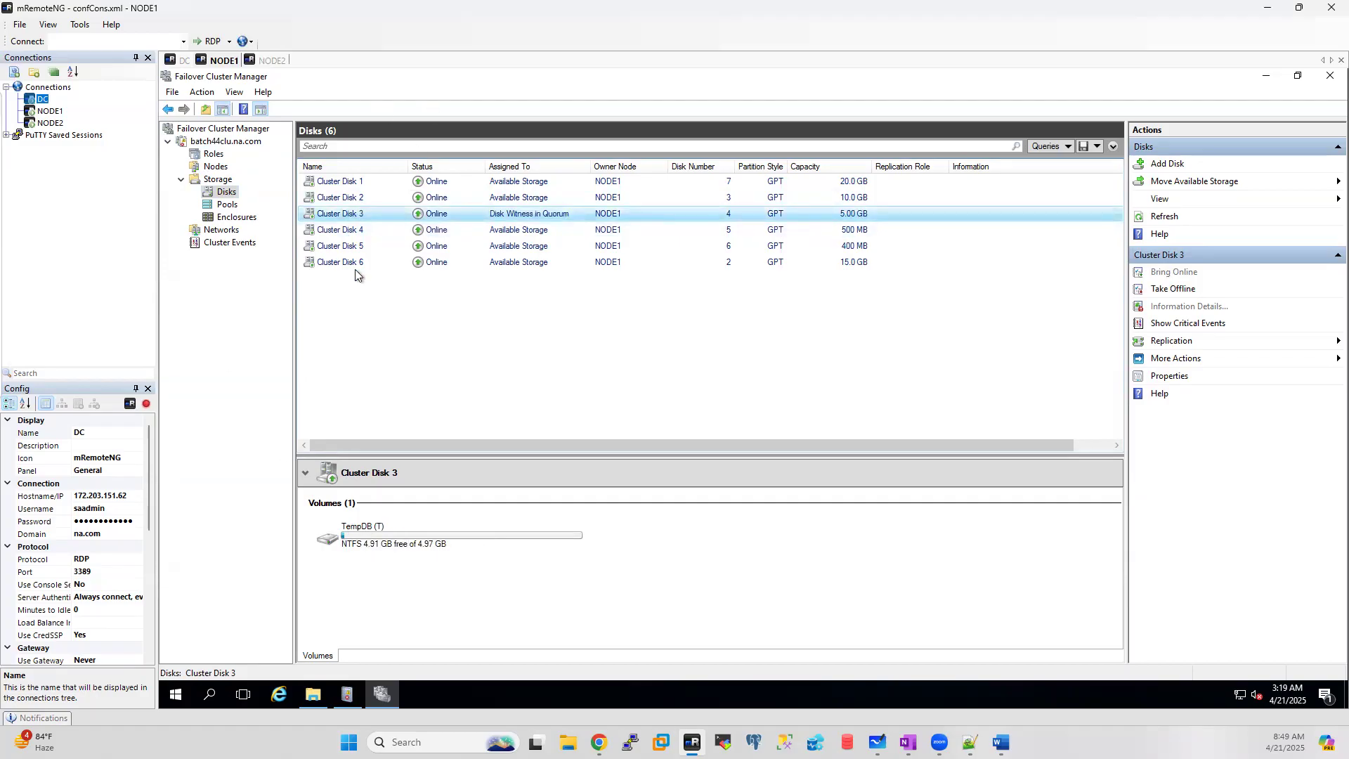
click(335, 230)
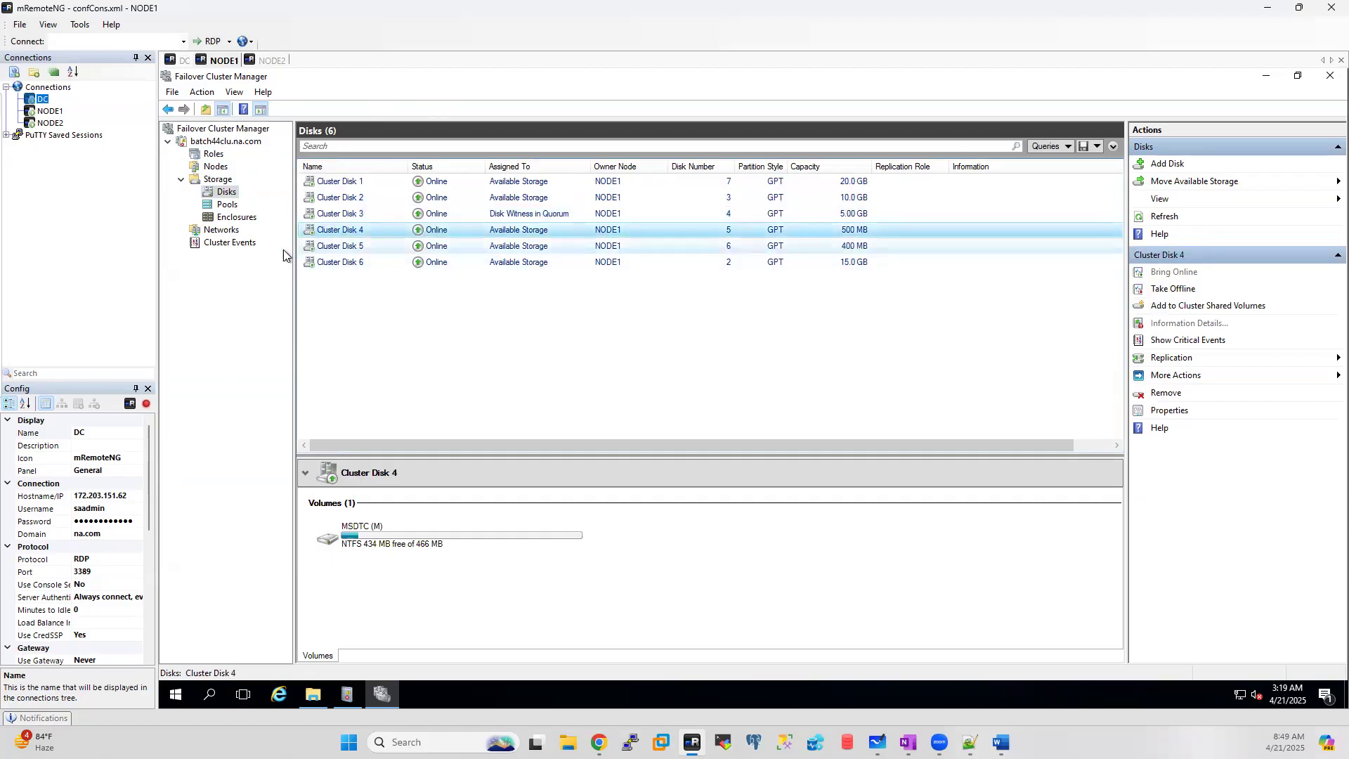
click(353, 250)
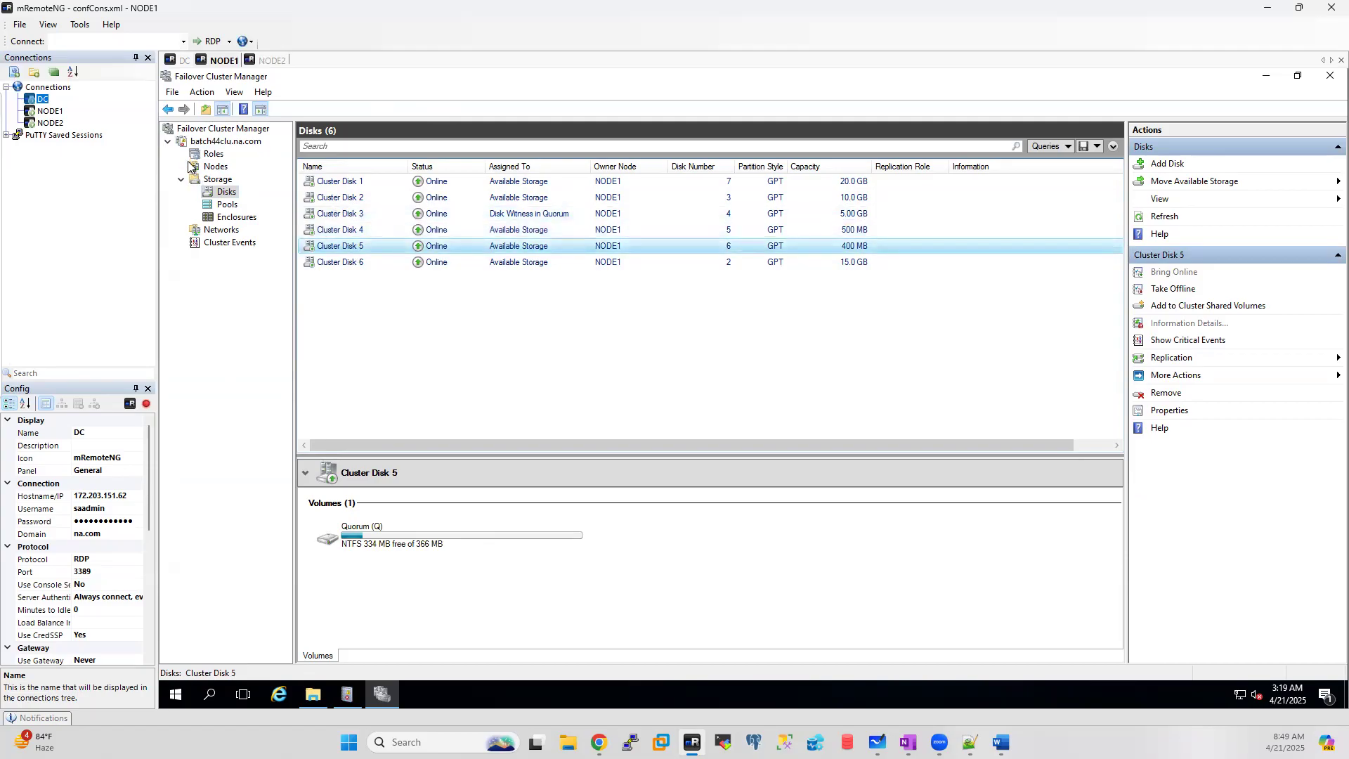
click(236, 143)
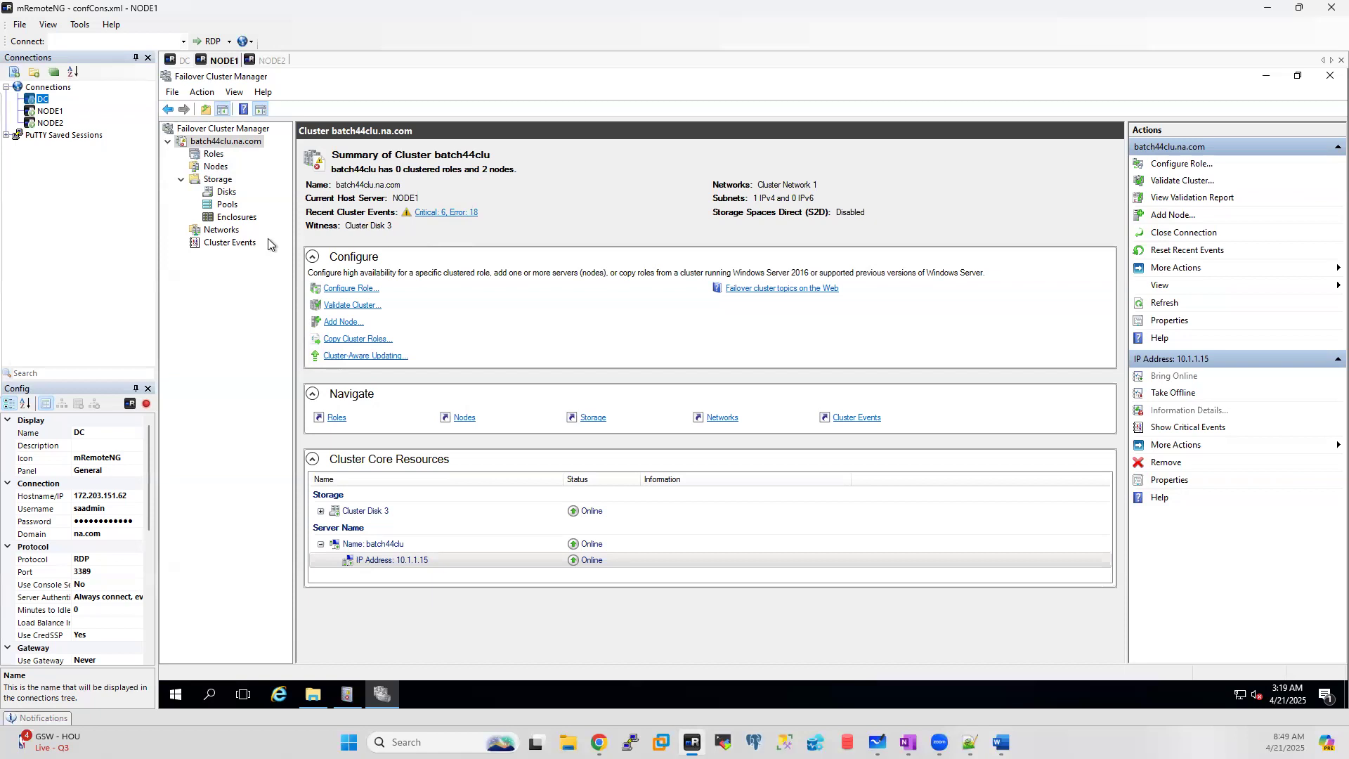
Step: Bring up the batch44clu cluster's context menu and expand its More Actions submenu
right_click(209, 144)
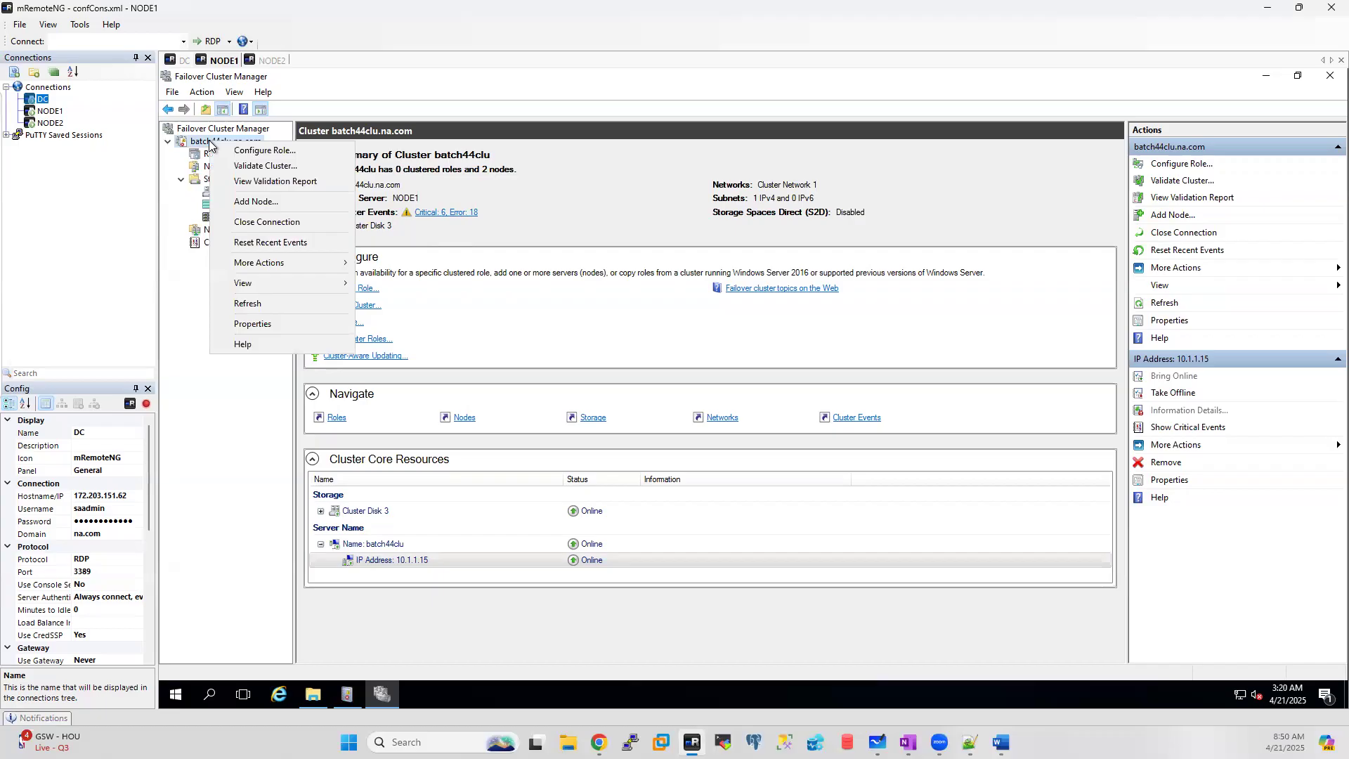
mouse_move(260, 267)
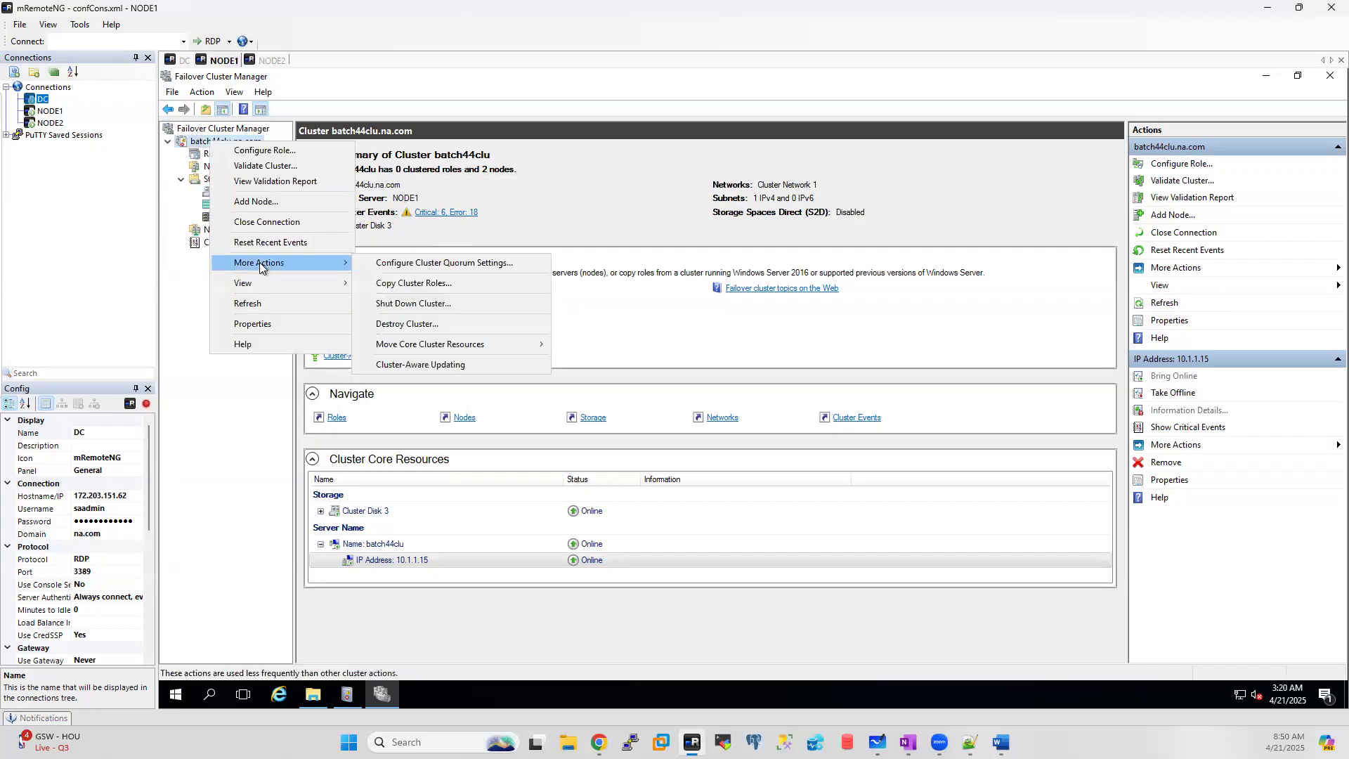
Step: In the quorum wizard, choose a disk witness and swap Cluster Disk 3 for Cluster Disk 5
click(478, 264)
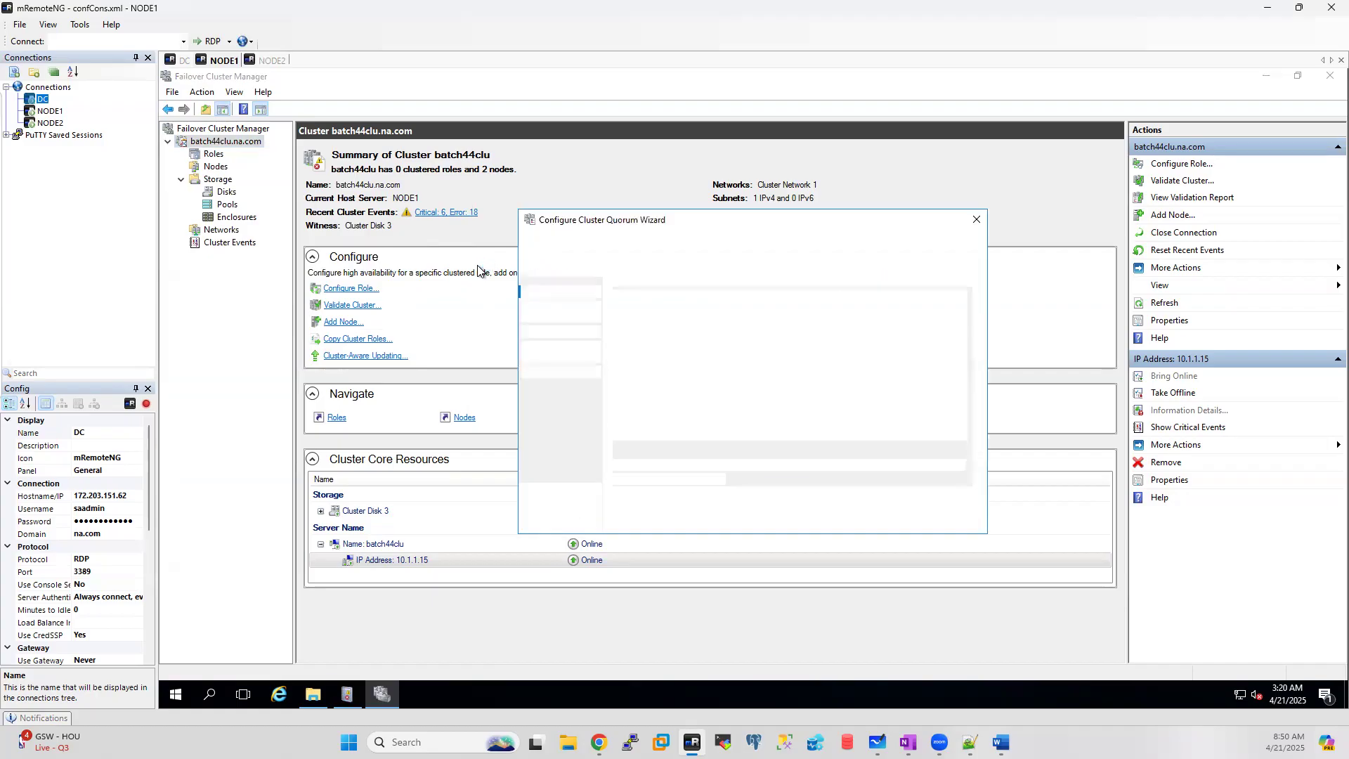
click(867, 518)
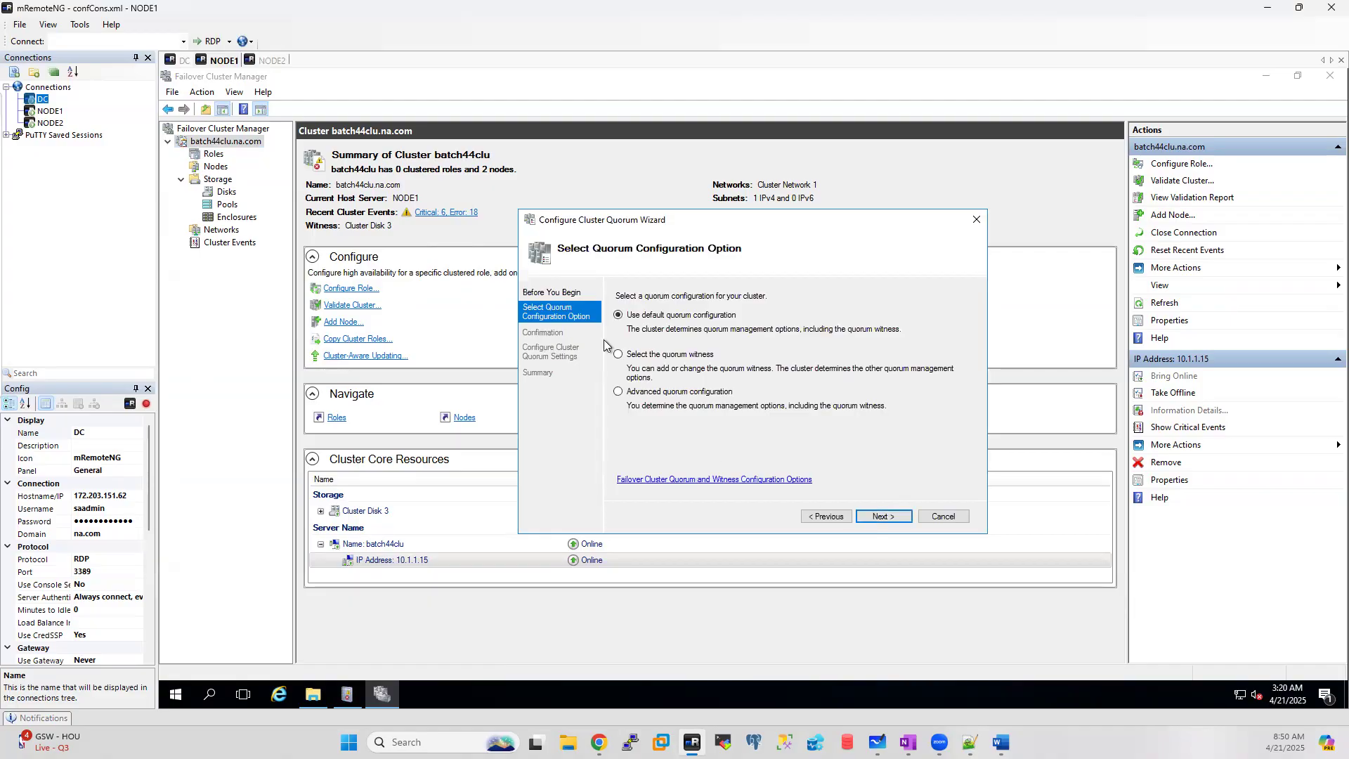
click(619, 356)
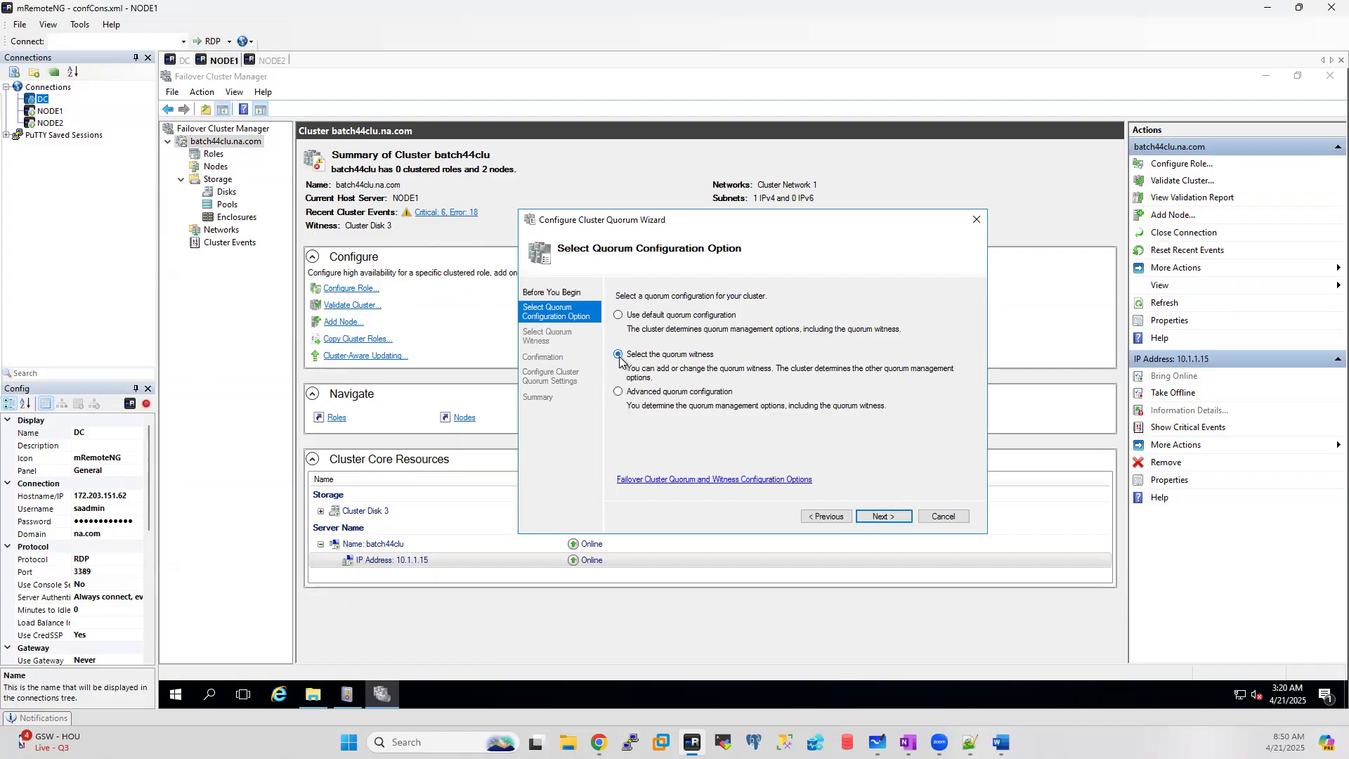
click(878, 518)
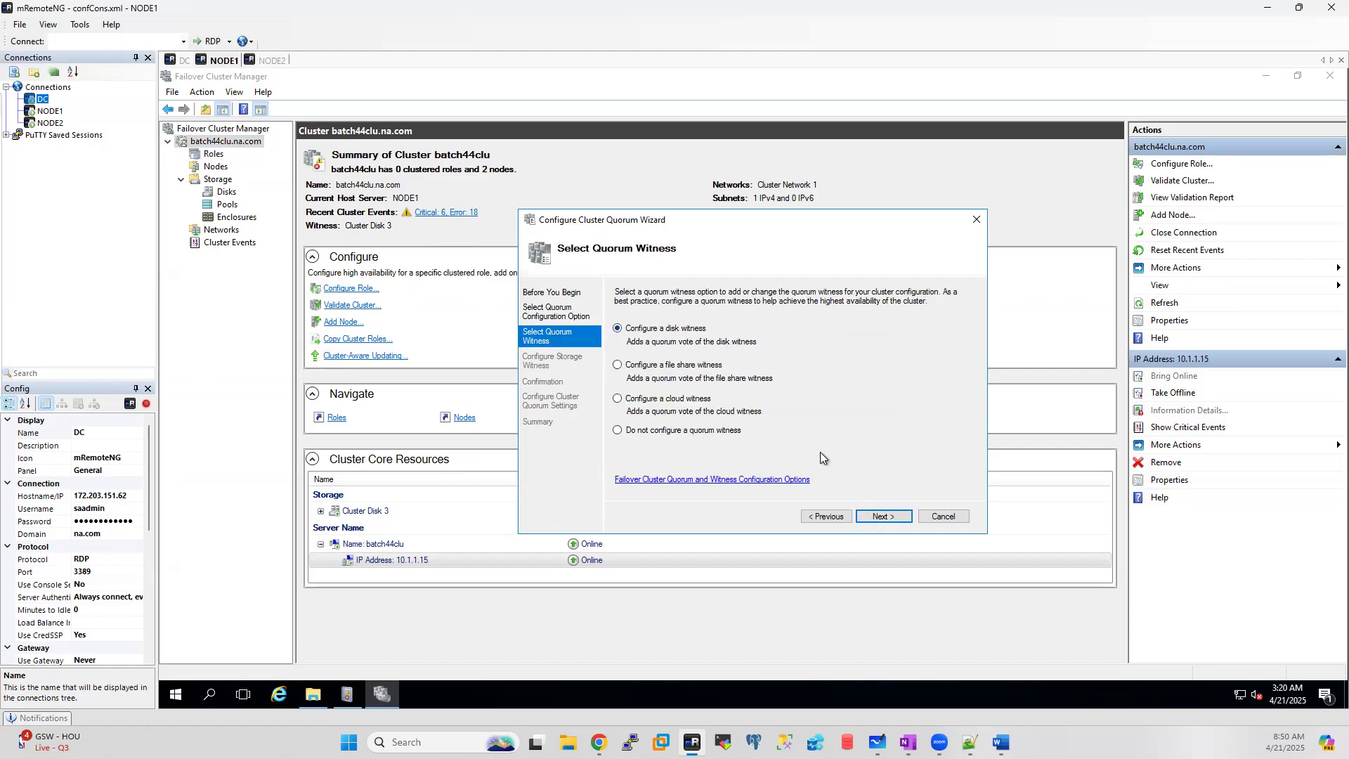
click(891, 521)
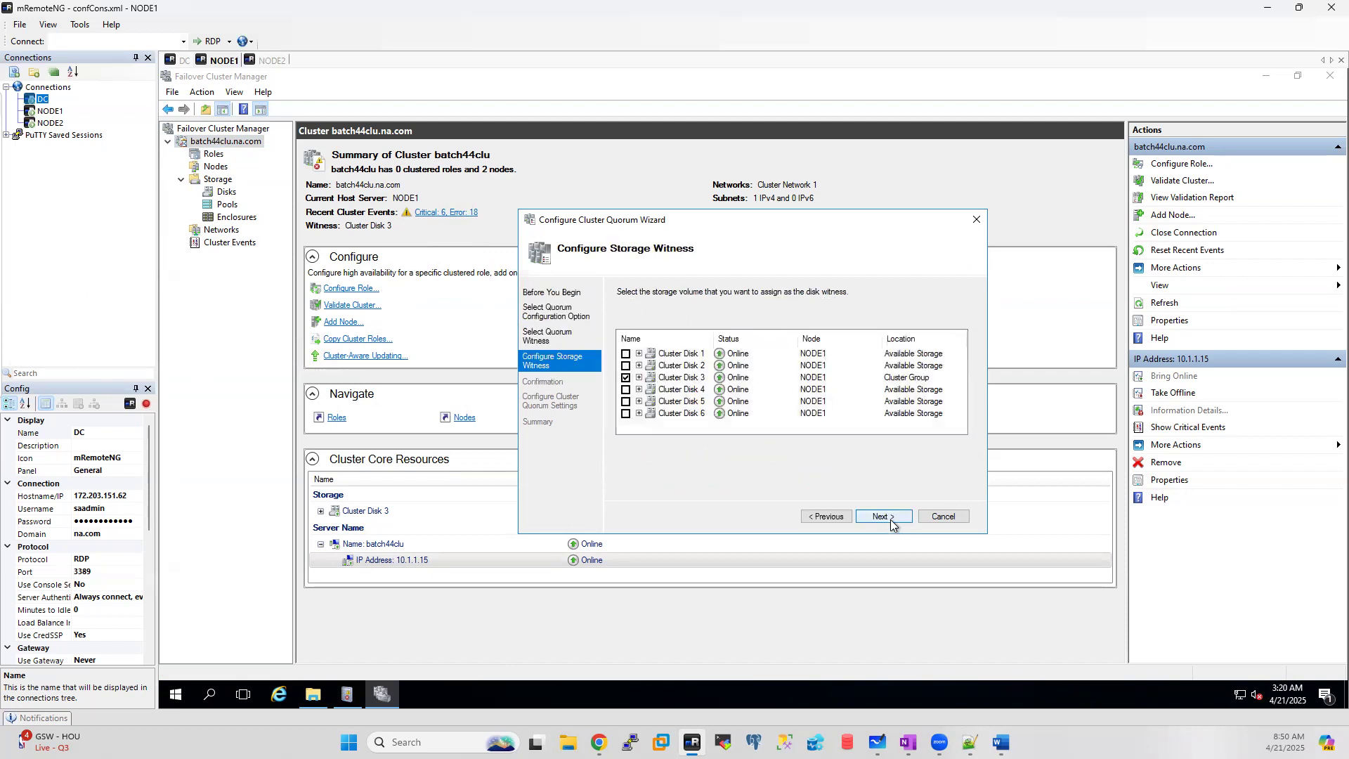
click(626, 377)
click(639, 401)
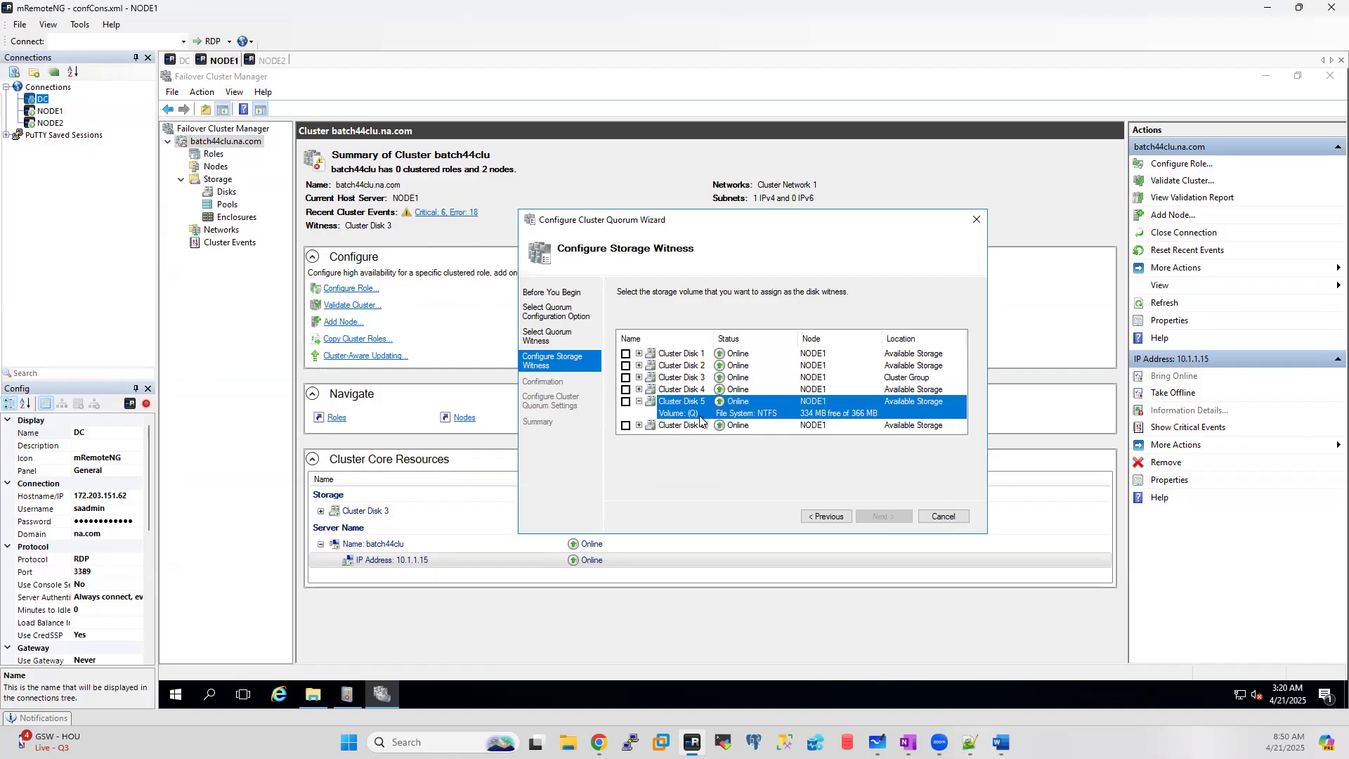
click(626, 402)
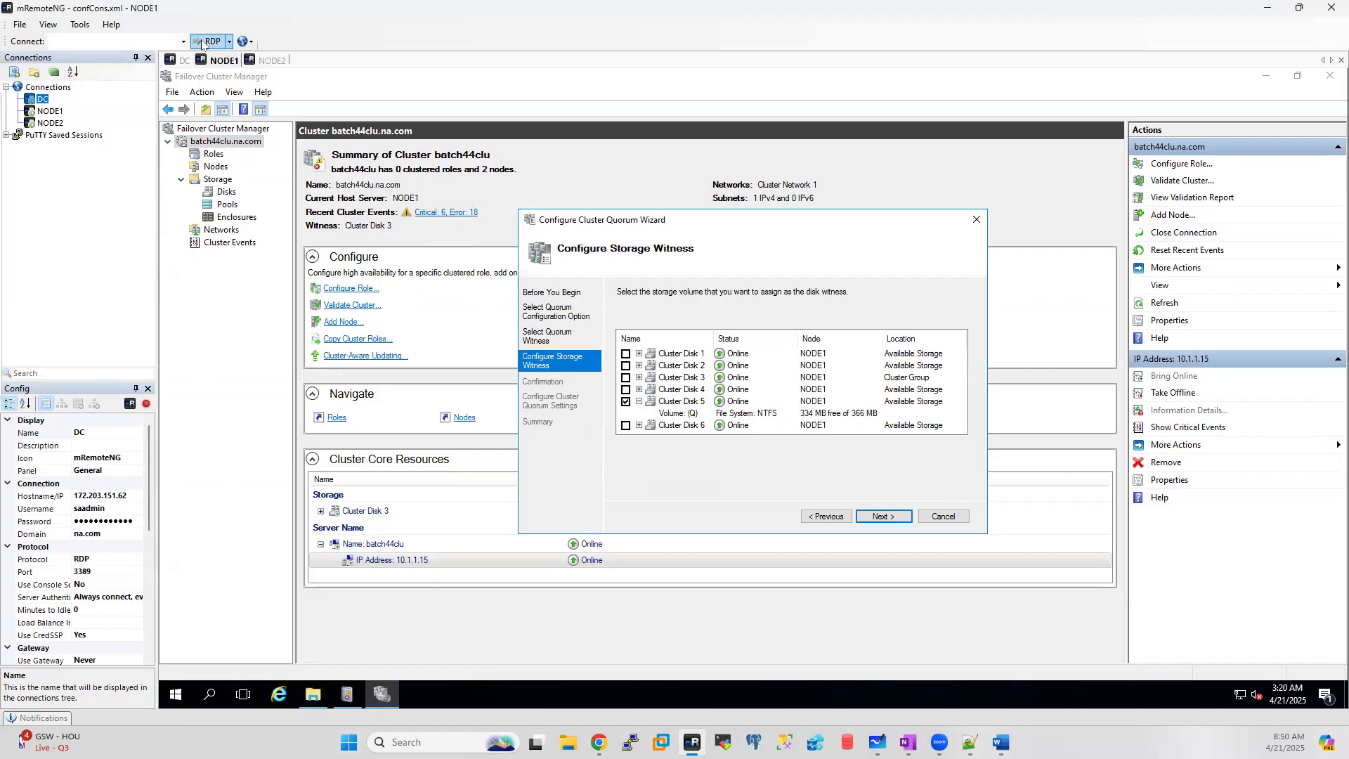
Step: On NODE1, browse the Quorum (Q:) drive, then open the Cluster folder on TempDB (T:)
click(313, 694)
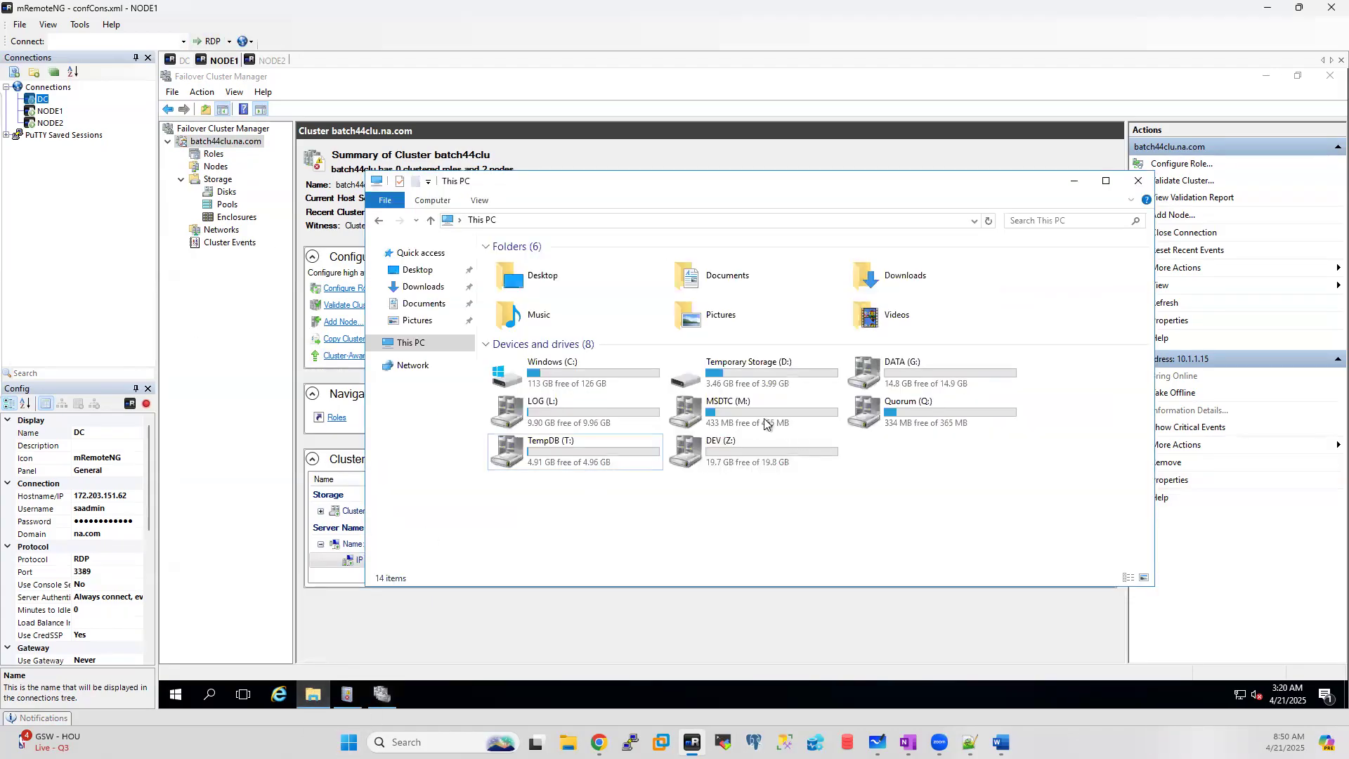
double_click(919, 405)
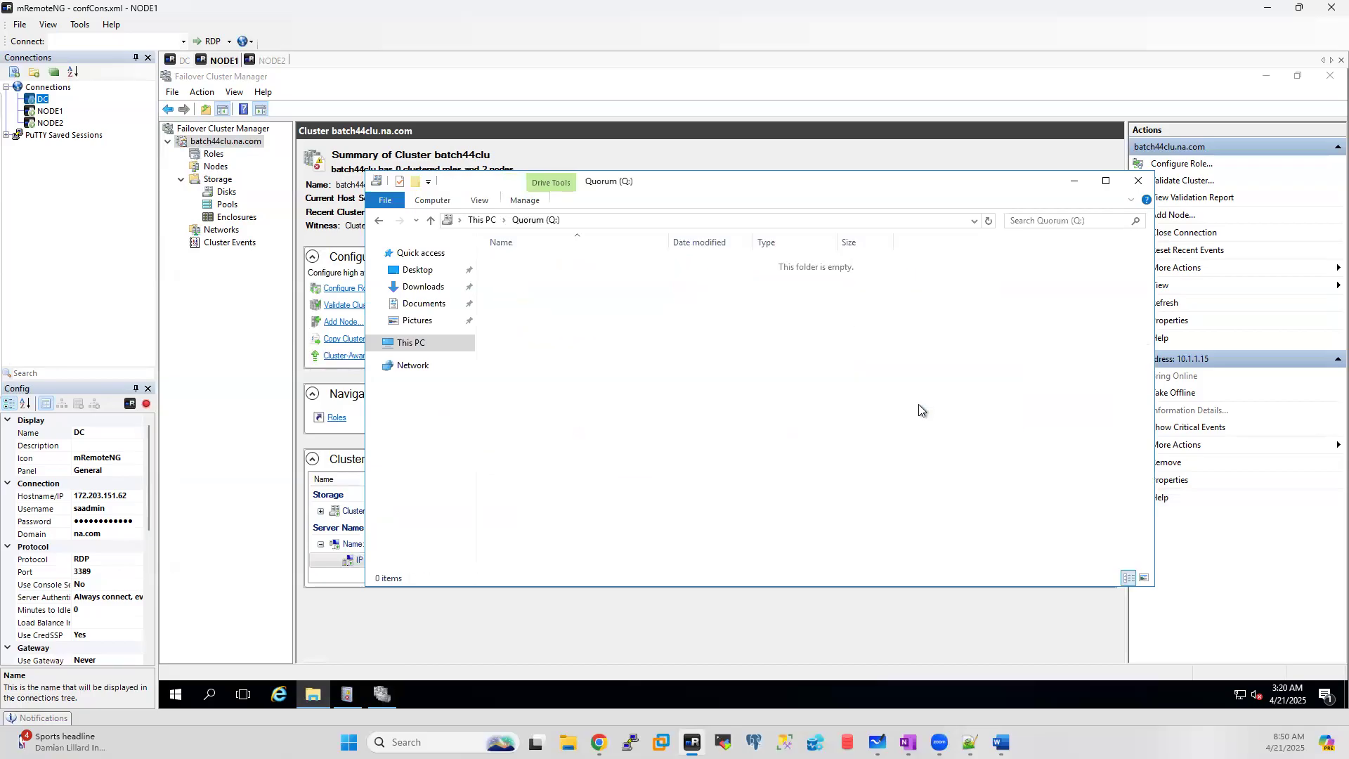
click(410, 345)
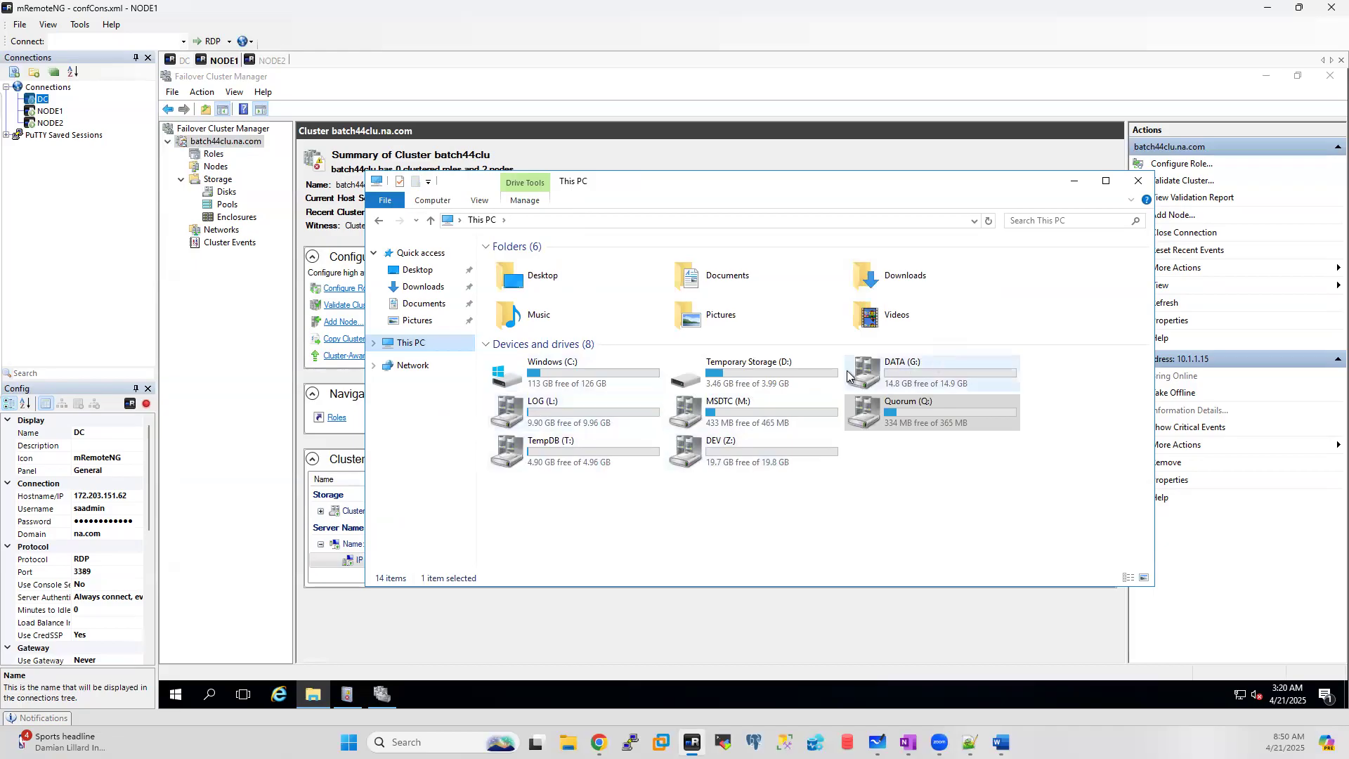
double_click(541, 450)
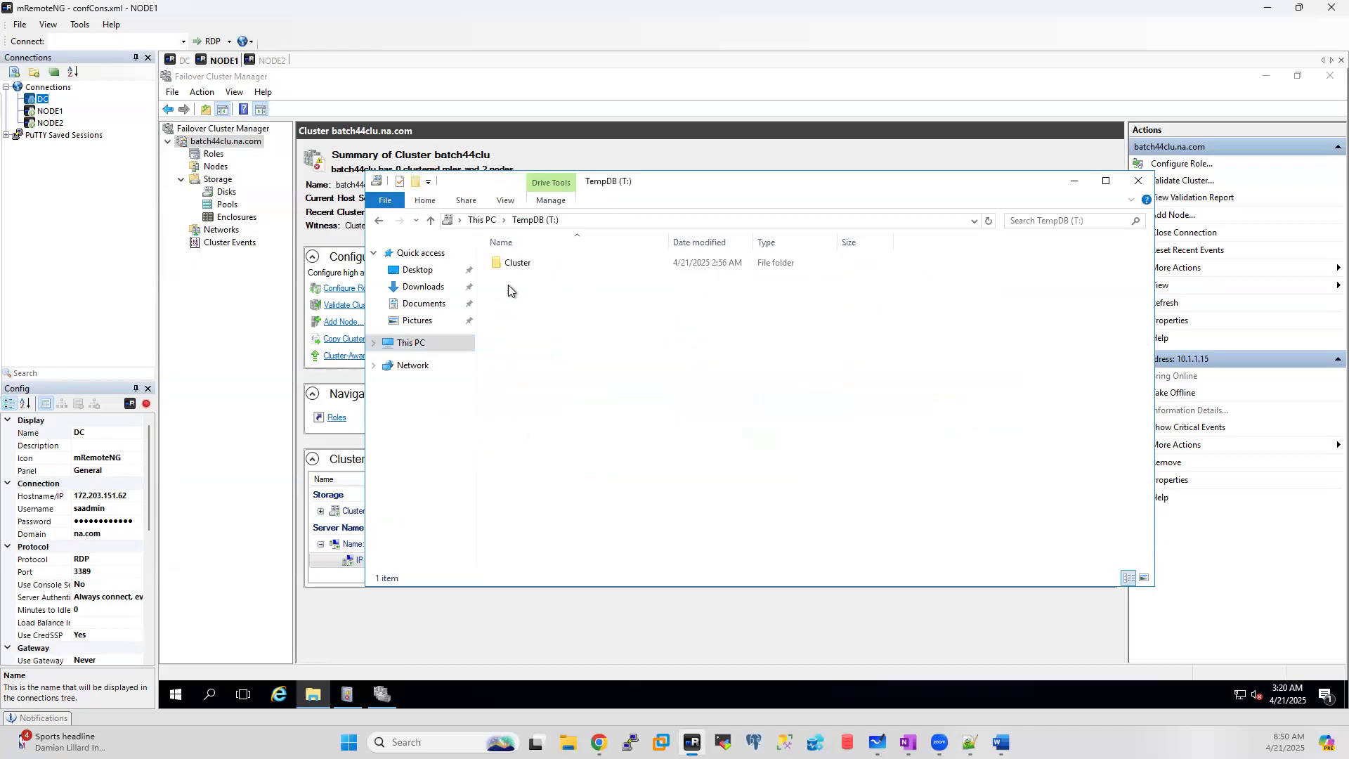
double_click(516, 265)
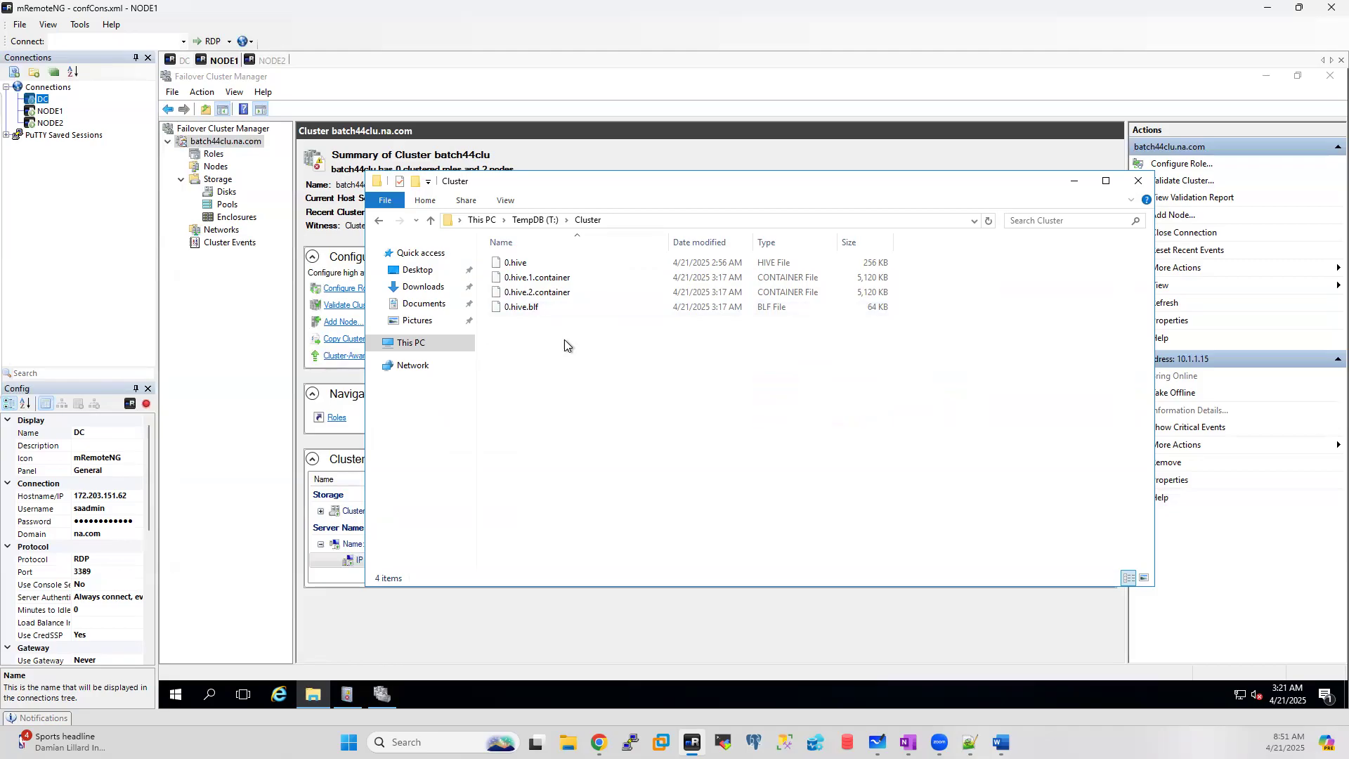
Step: Recheck TempDB's Cluster folder, return to This PC, and bring the quorum wizard back
click(522, 222)
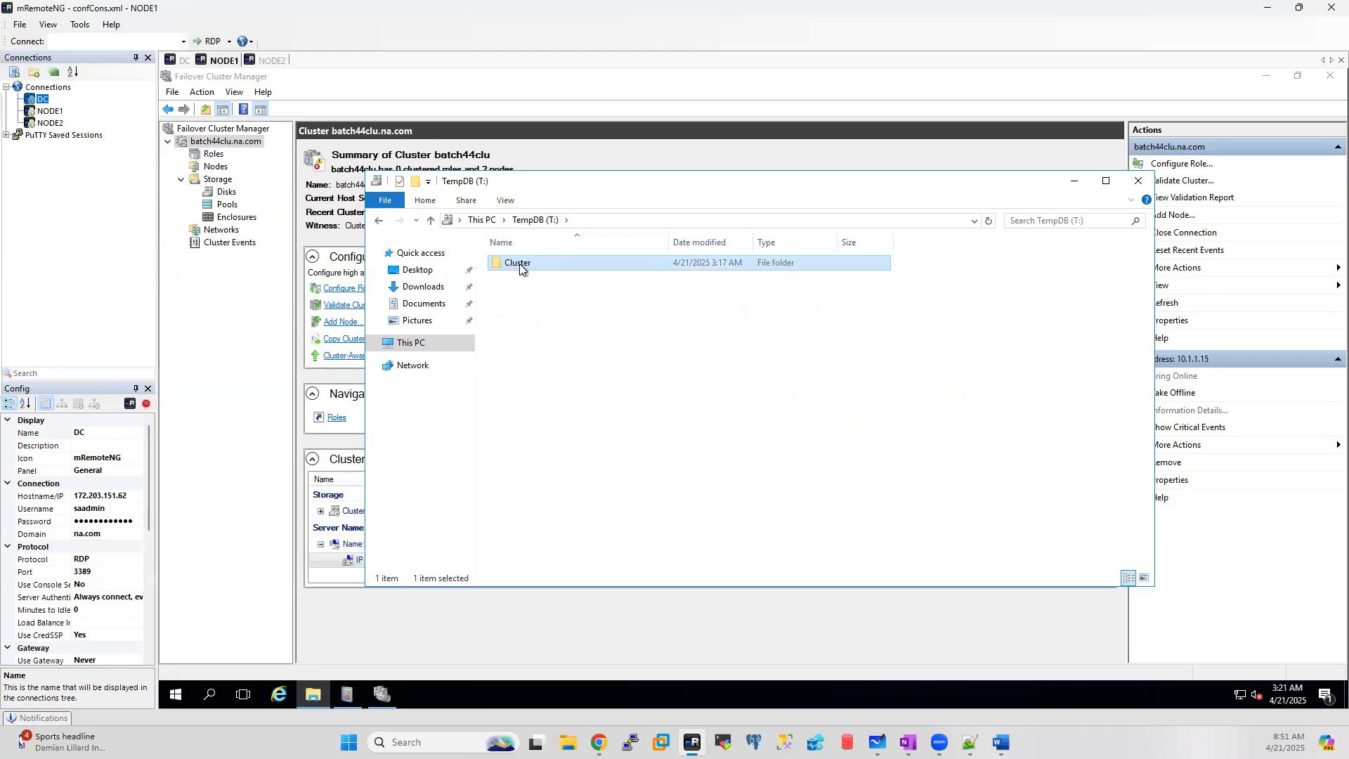
double_click(520, 263)
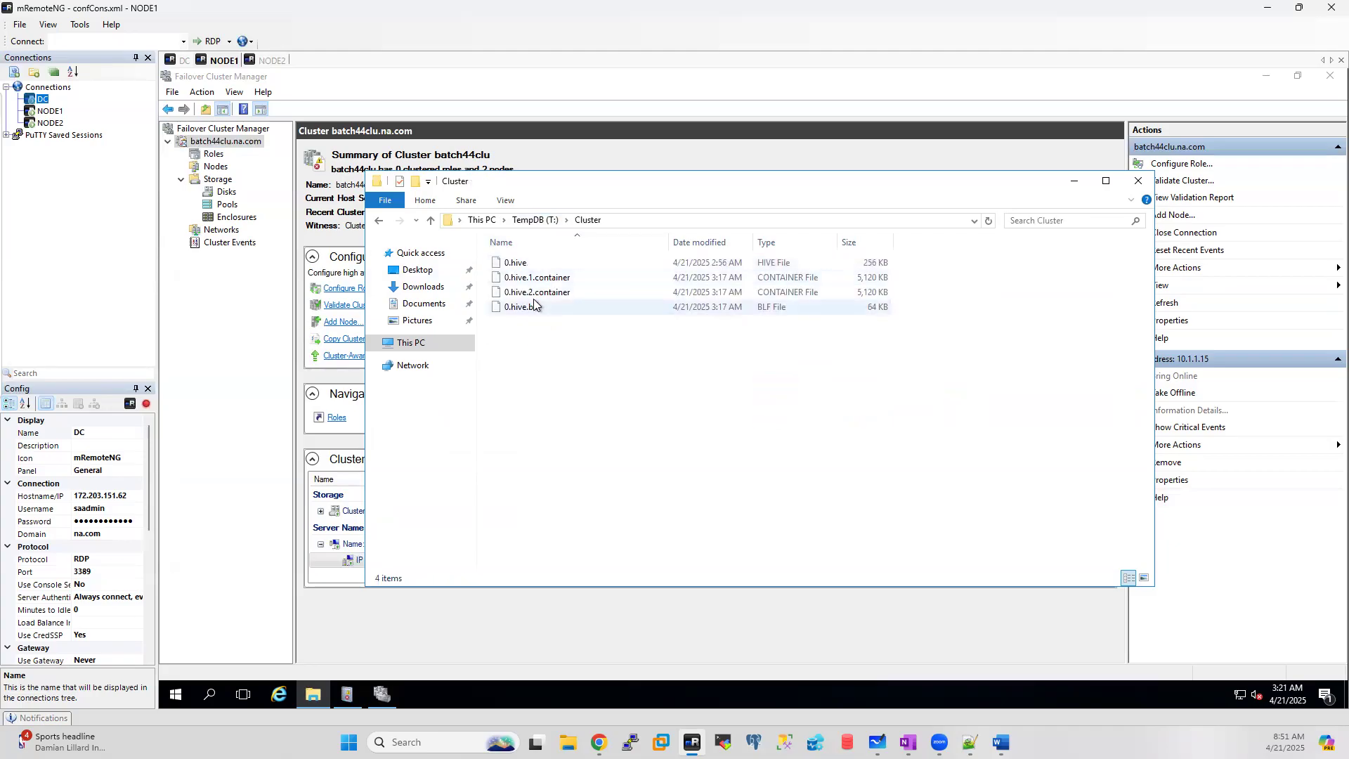
click(403, 346)
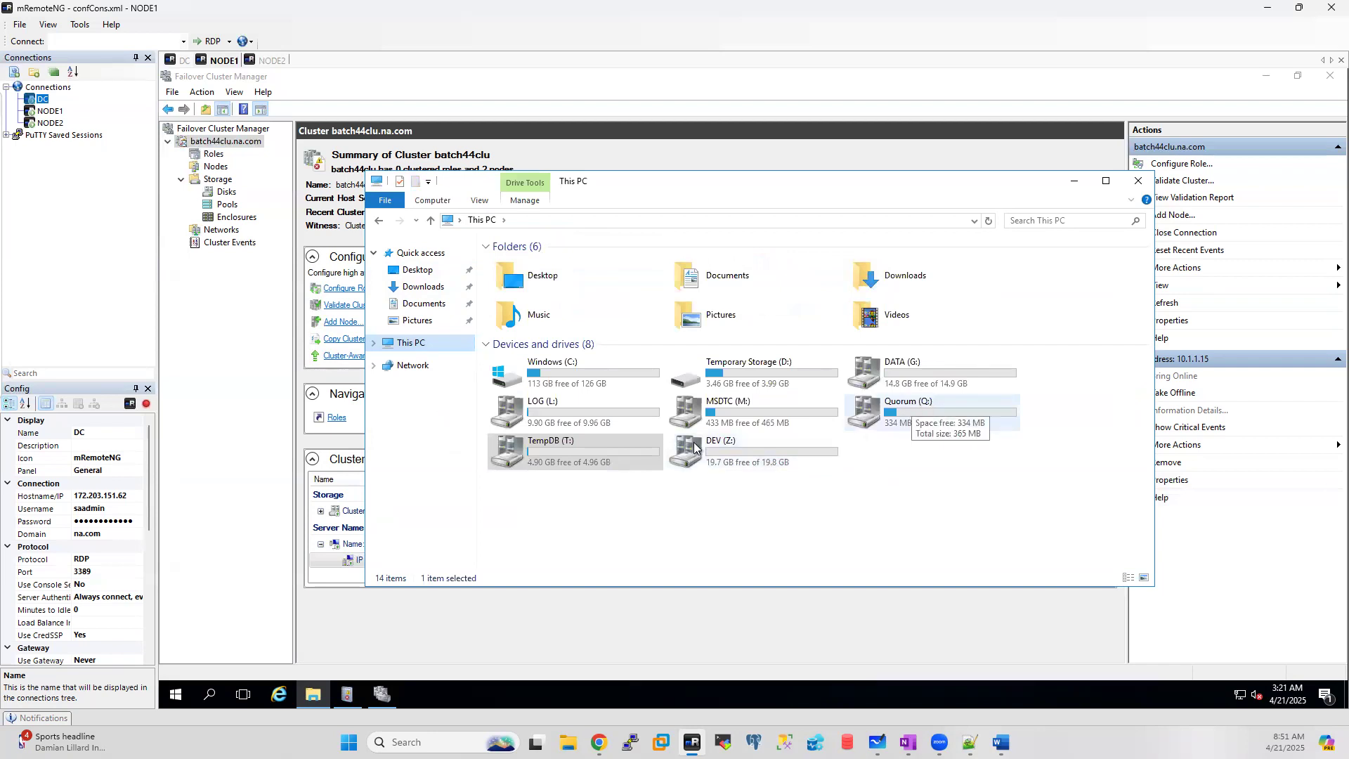
click(385, 701)
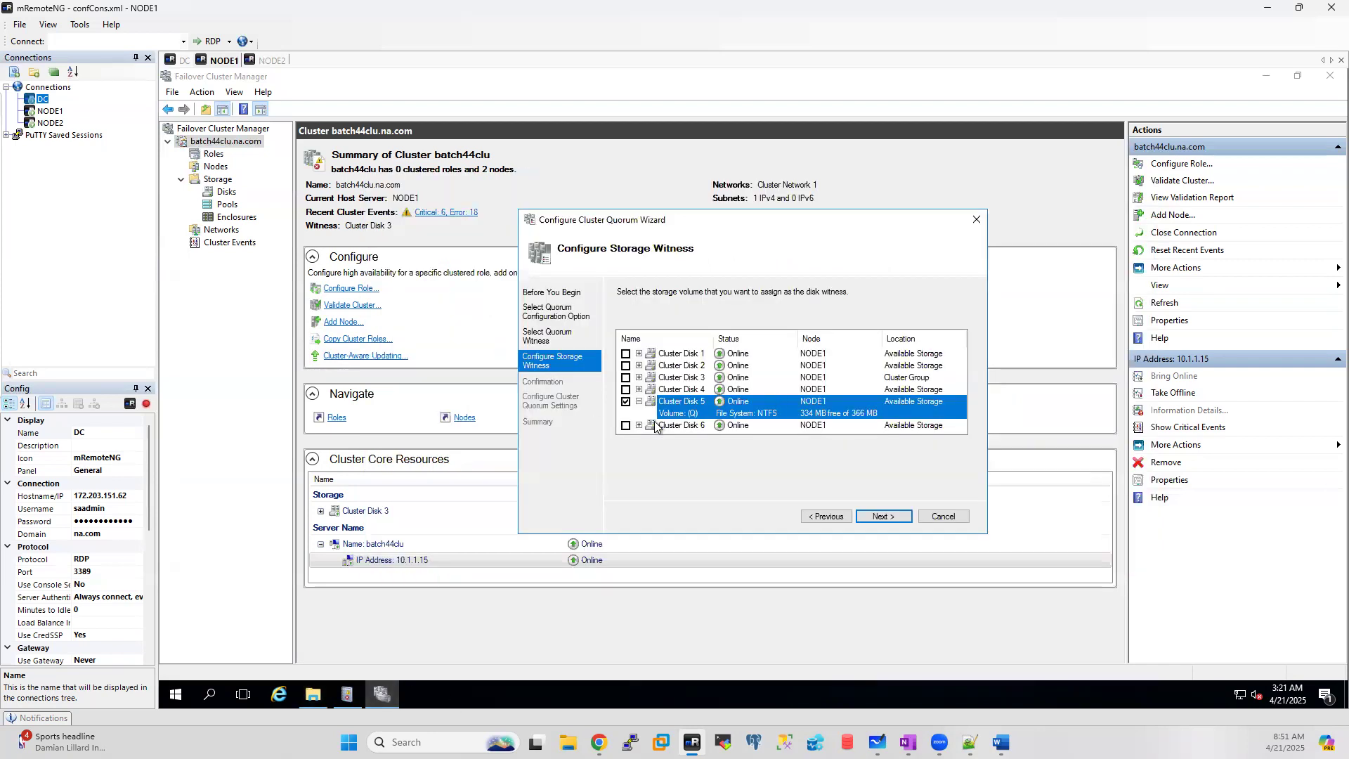
Step: Apply and finish the quorum wizard with Cluster Disk 5 as witness, then open This PC
click(883, 517)
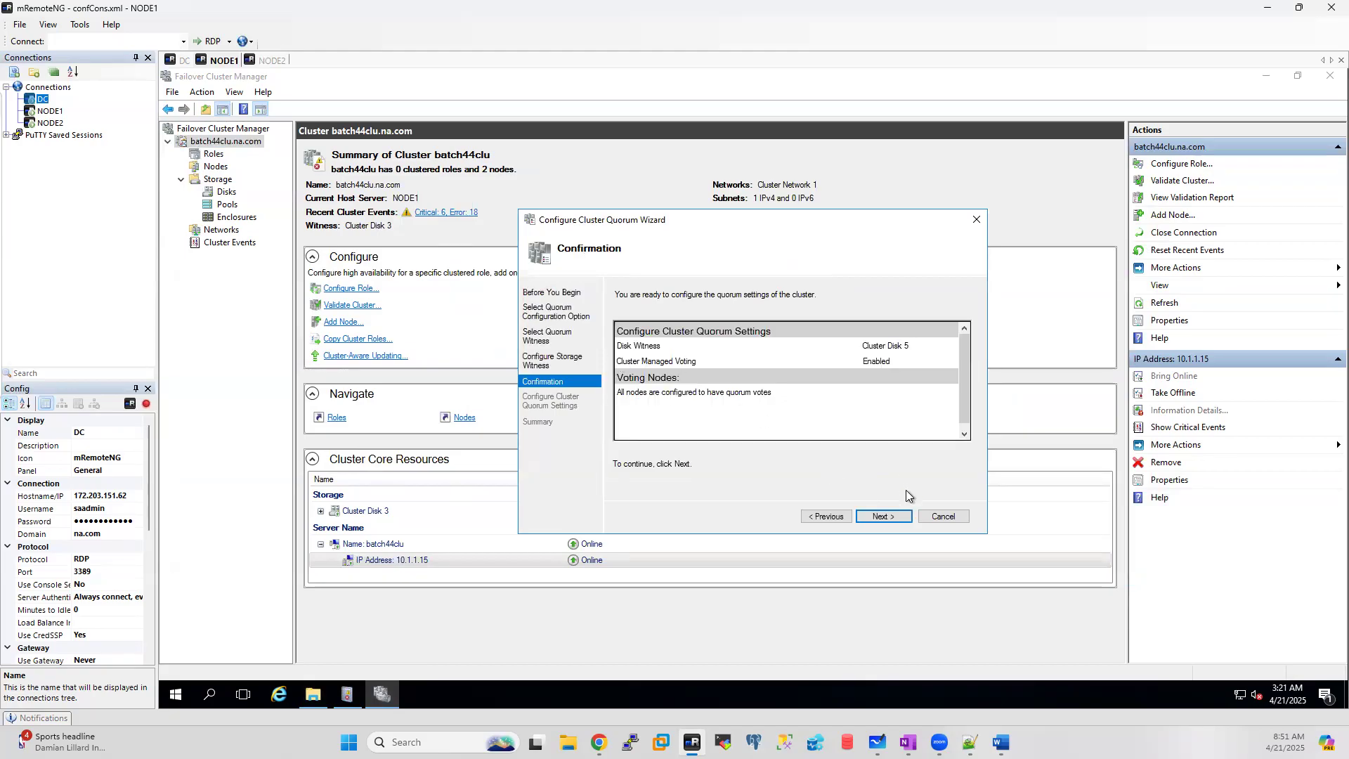
click(880, 517)
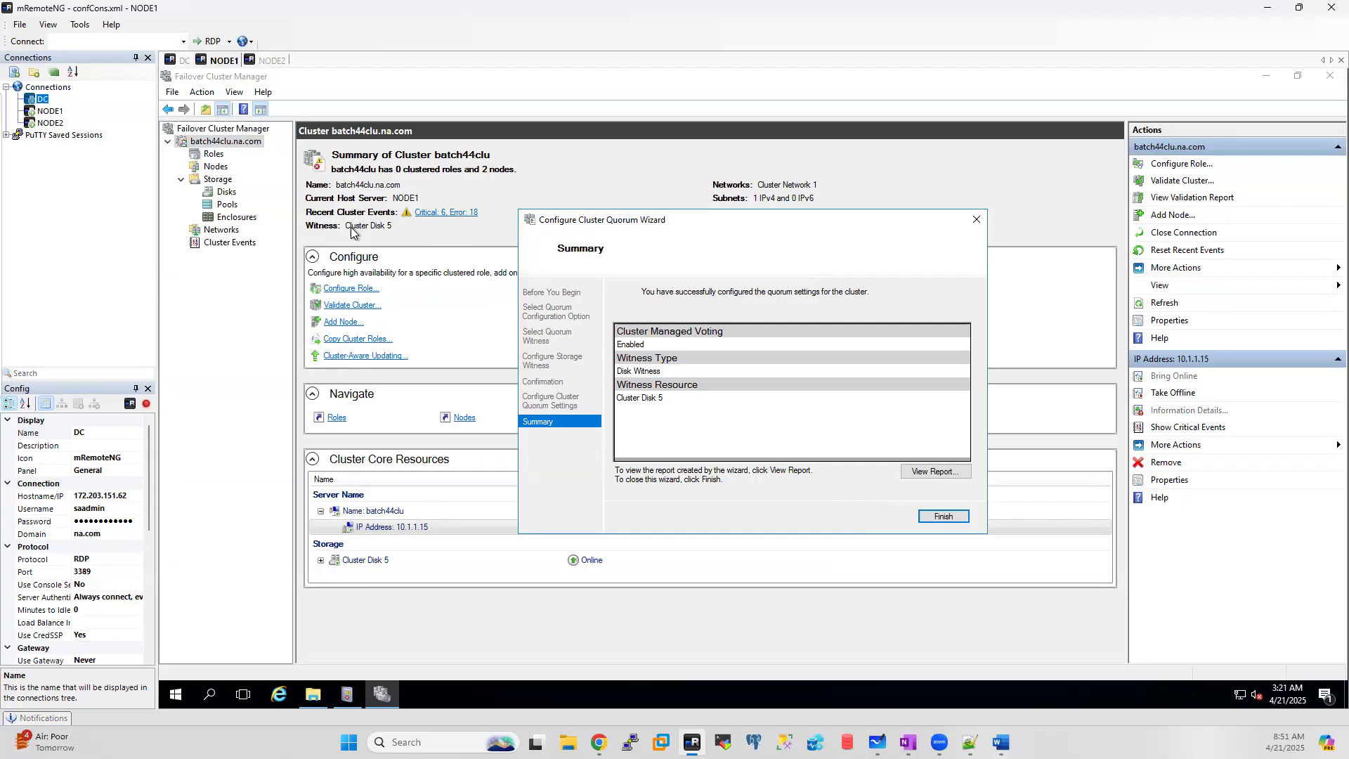
click(964, 519)
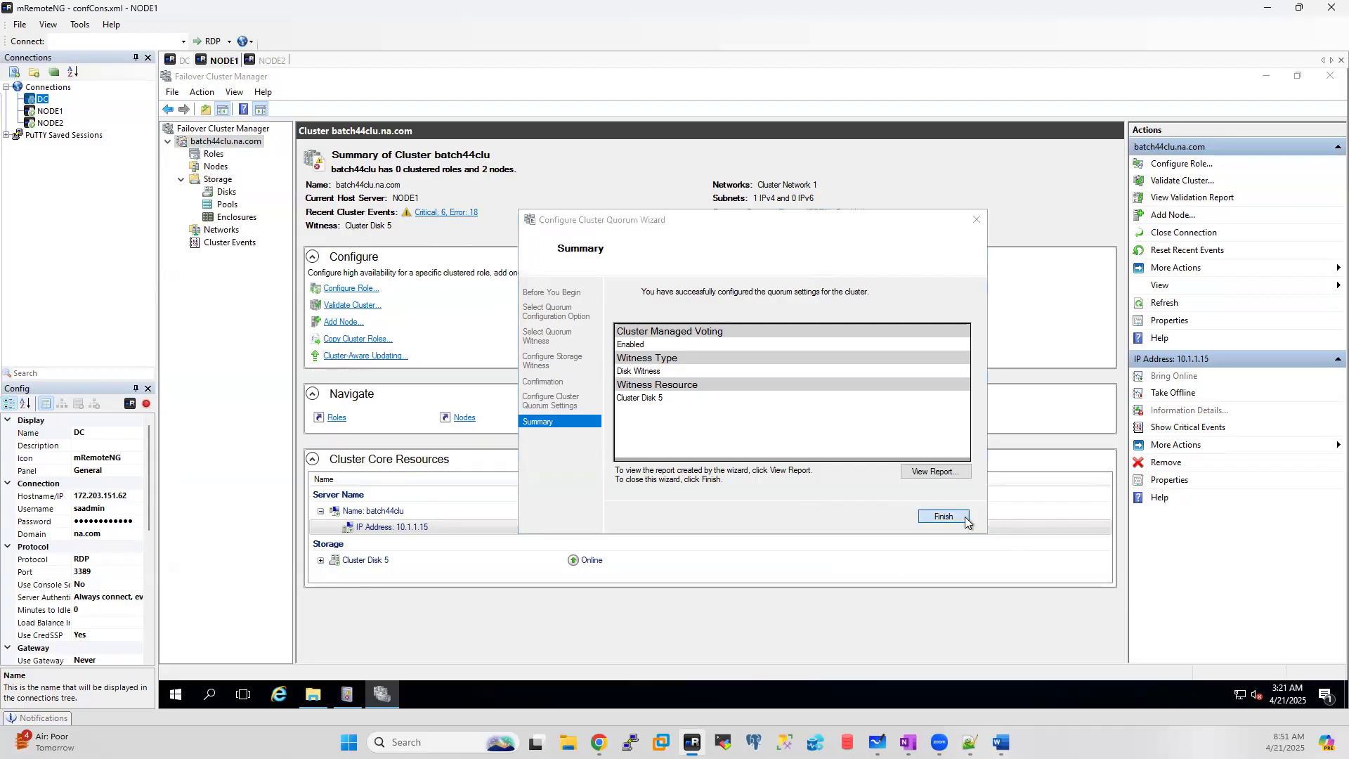
click(308, 697)
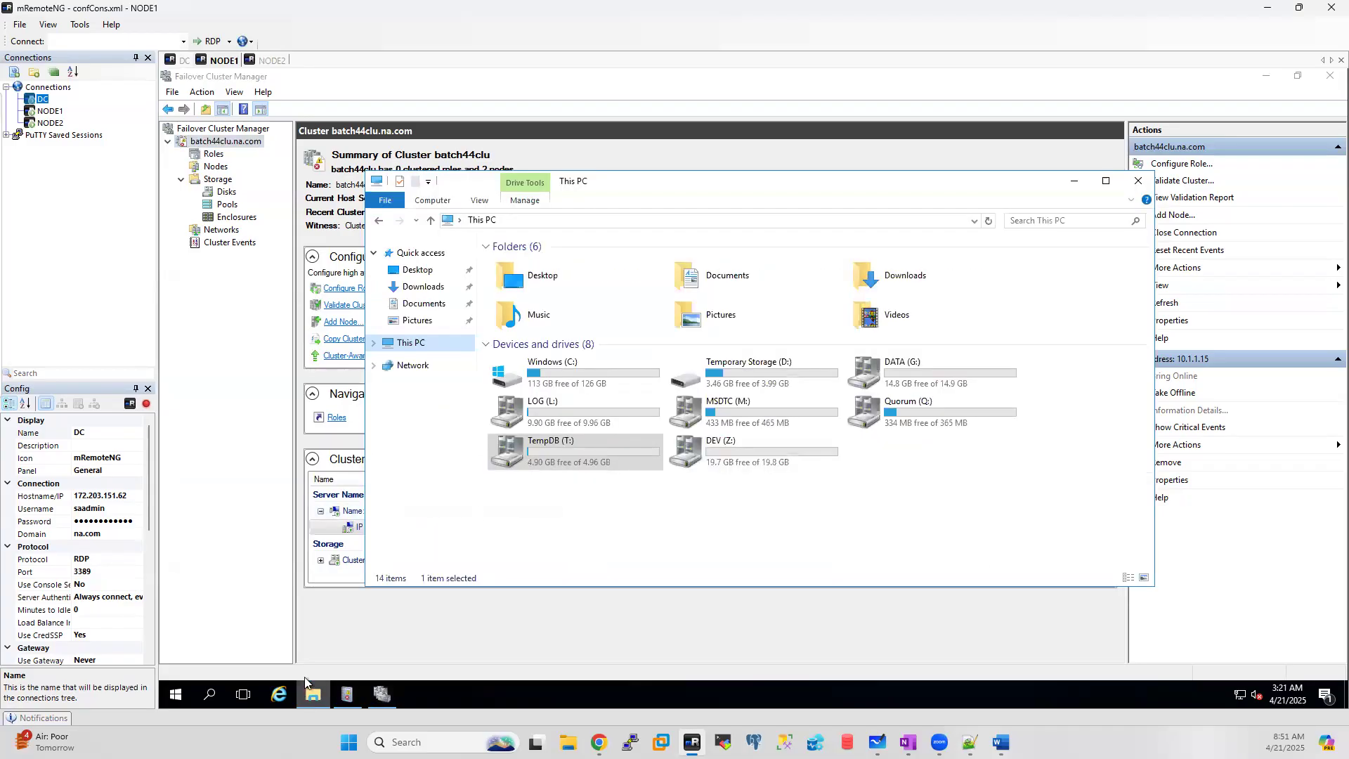
Step: Inspect the new Cluster folder on Quorum (Q:) and close the file window
double_click(911, 413)
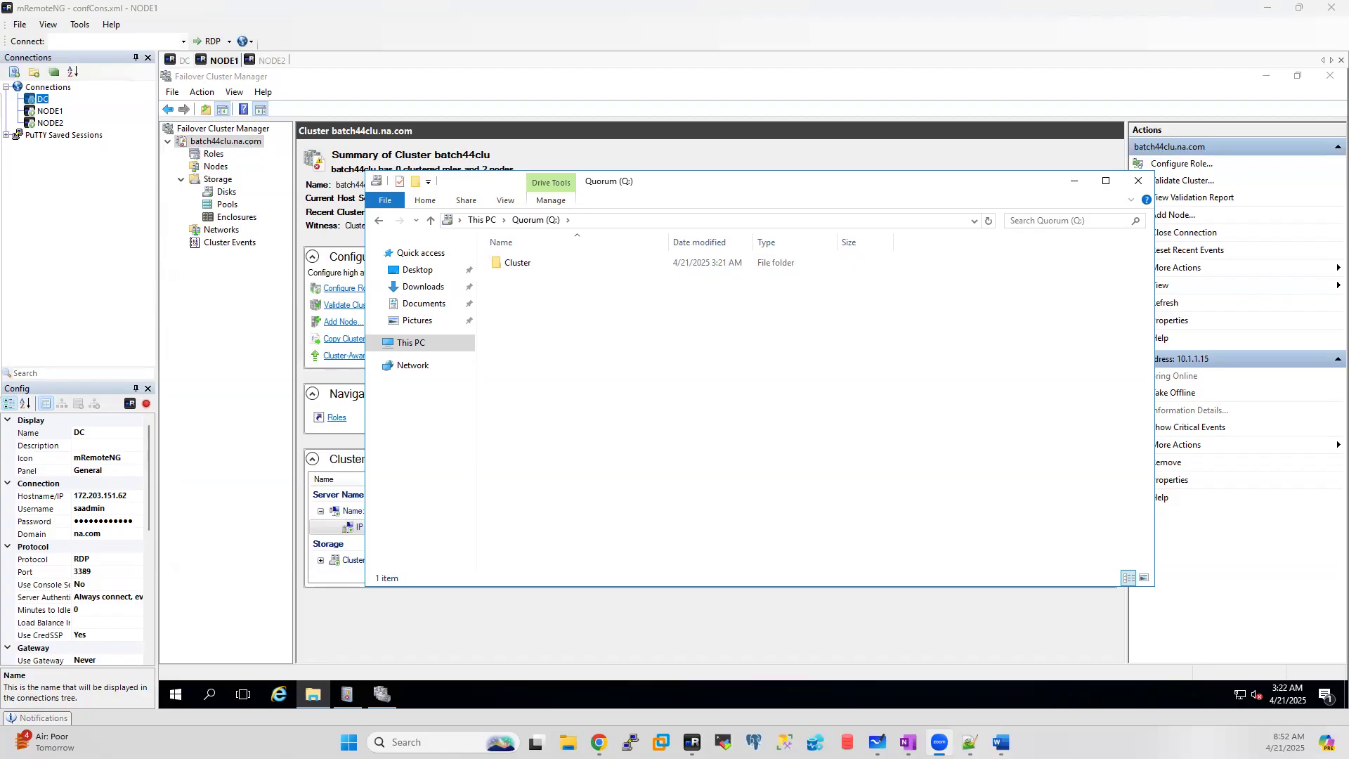
click(1137, 182)
click(1136, 181)
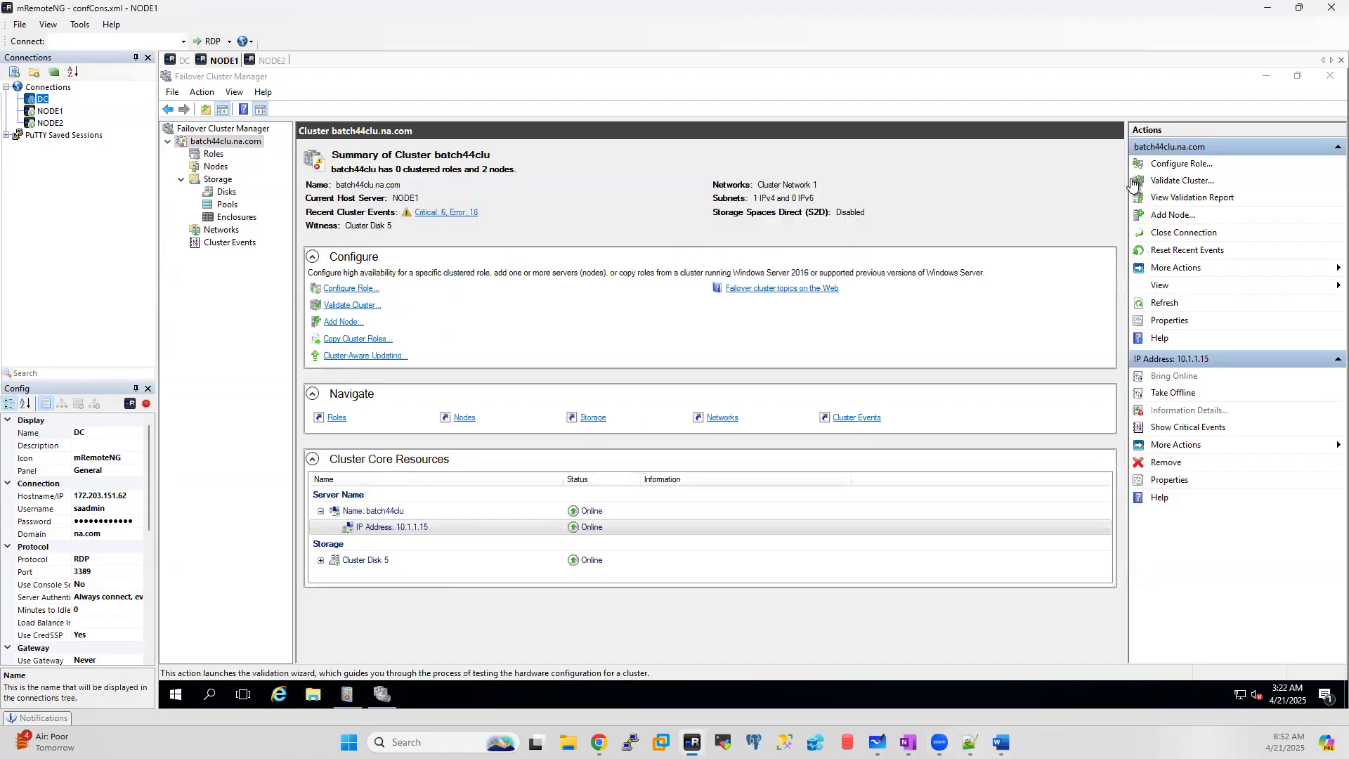
Step: Dismiss the Validate a Configuration Wizard and bring Batch44_Running_Notes.txt to the front
click(977, 220)
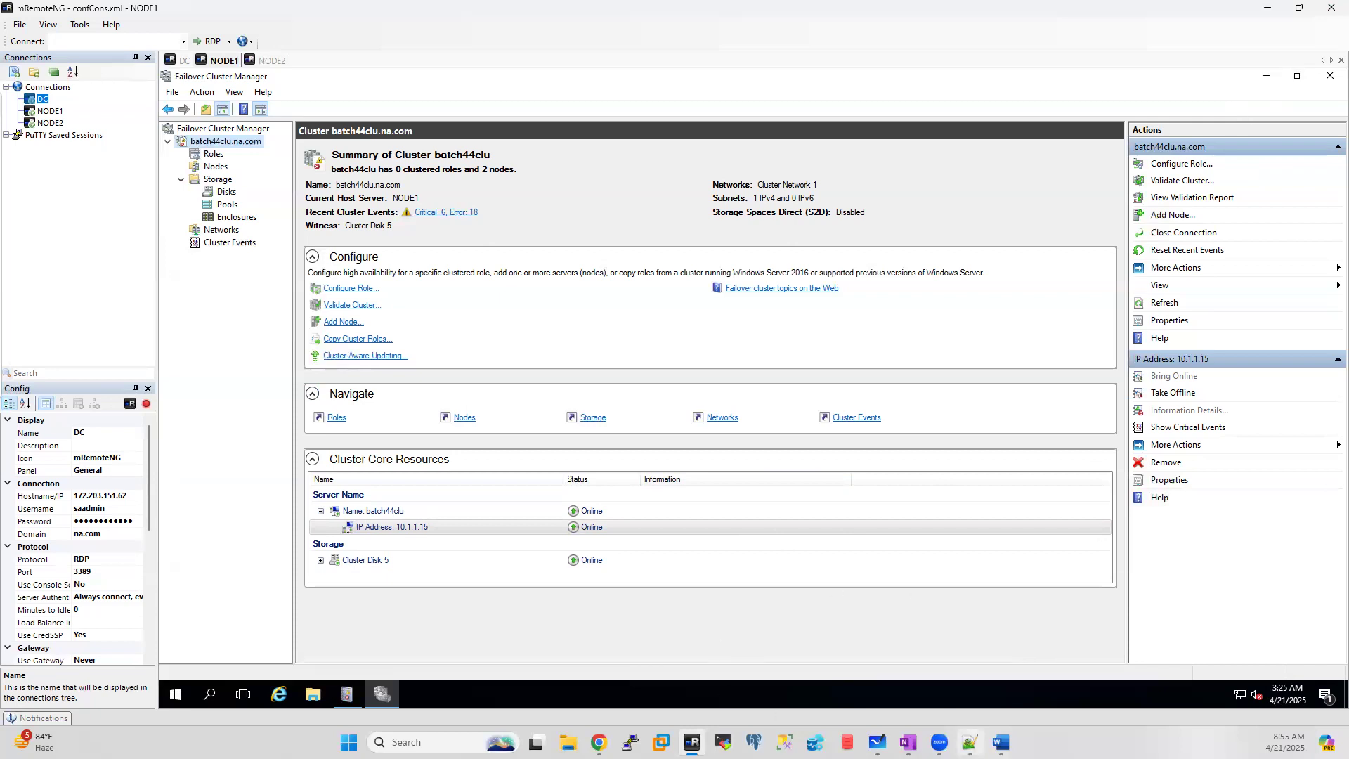
click(970, 742)
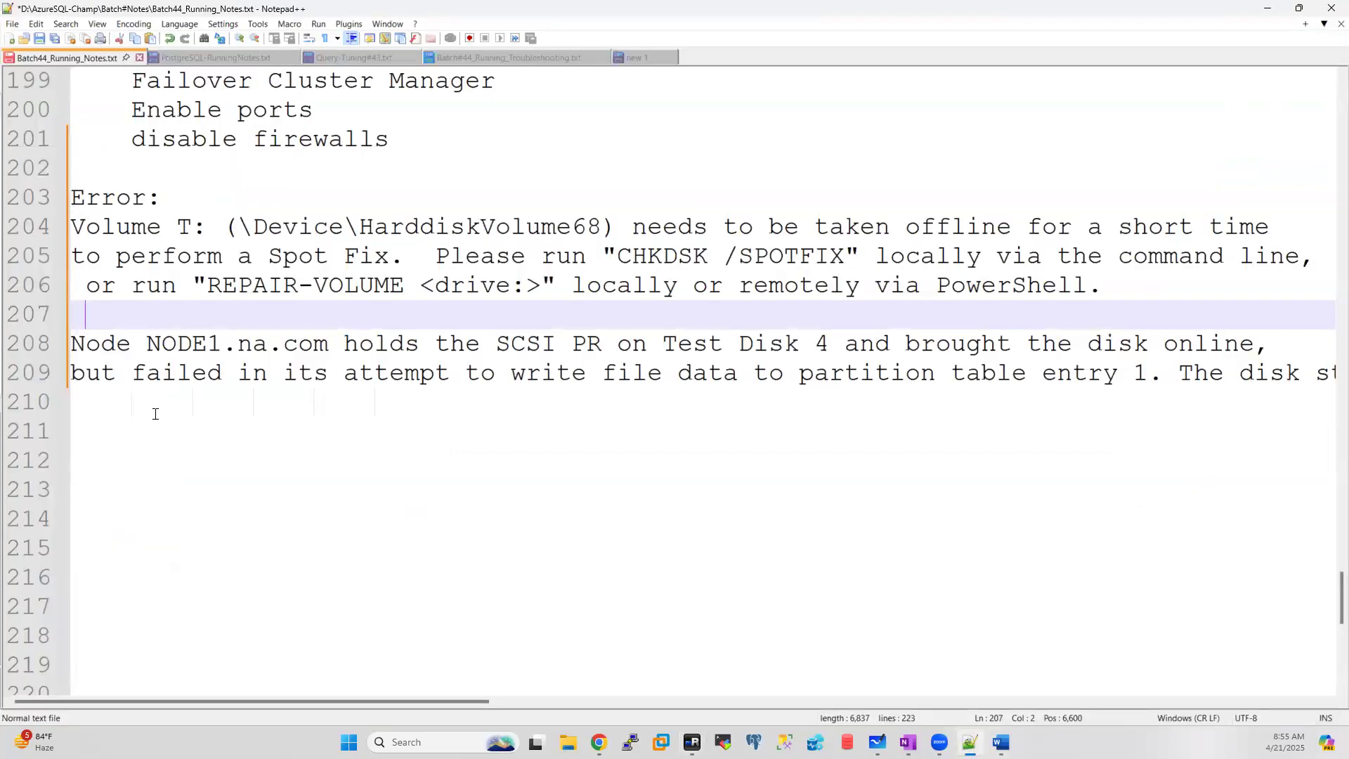
Step: Start a 'Configure WFC:' heading with the line 'Server details nothing nodes info'
click(155, 414)
key(Return)
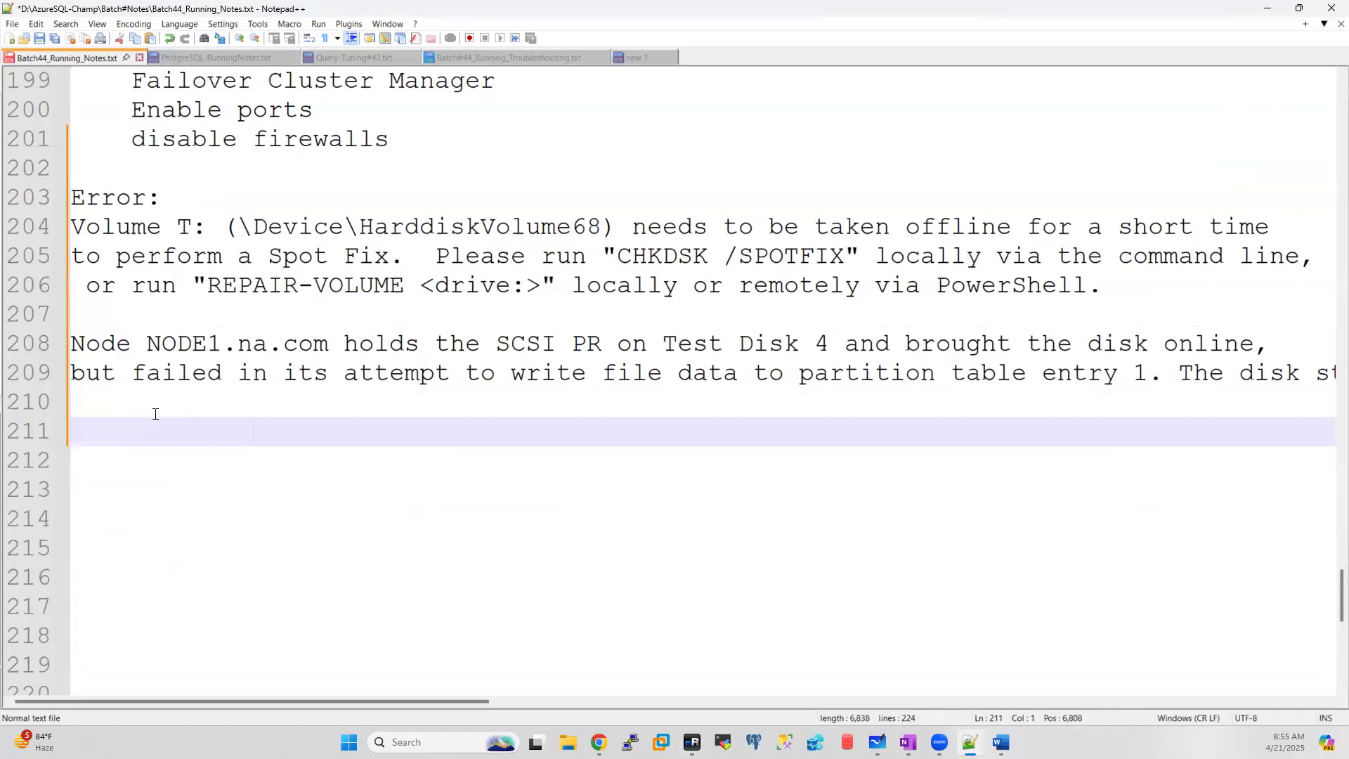
text(Configure WFC:)
key(Return)
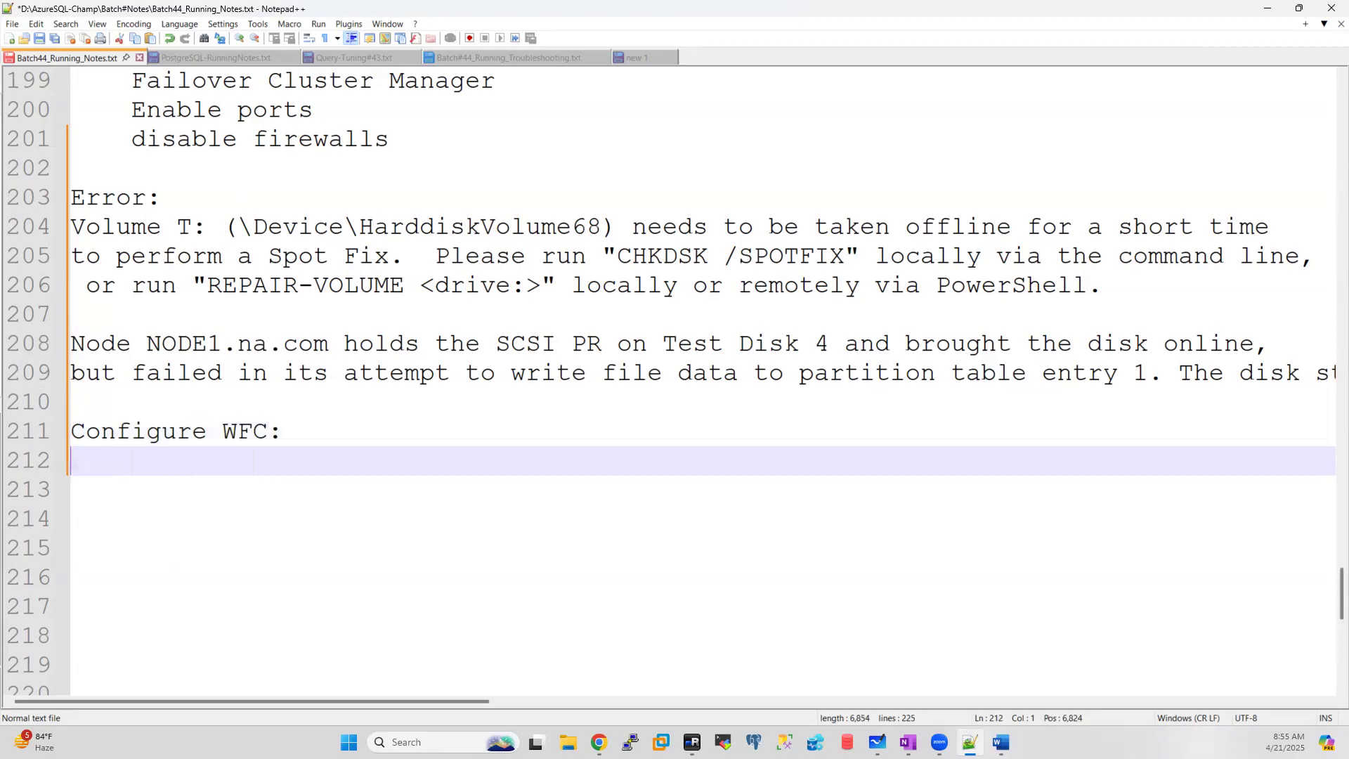
text(N)
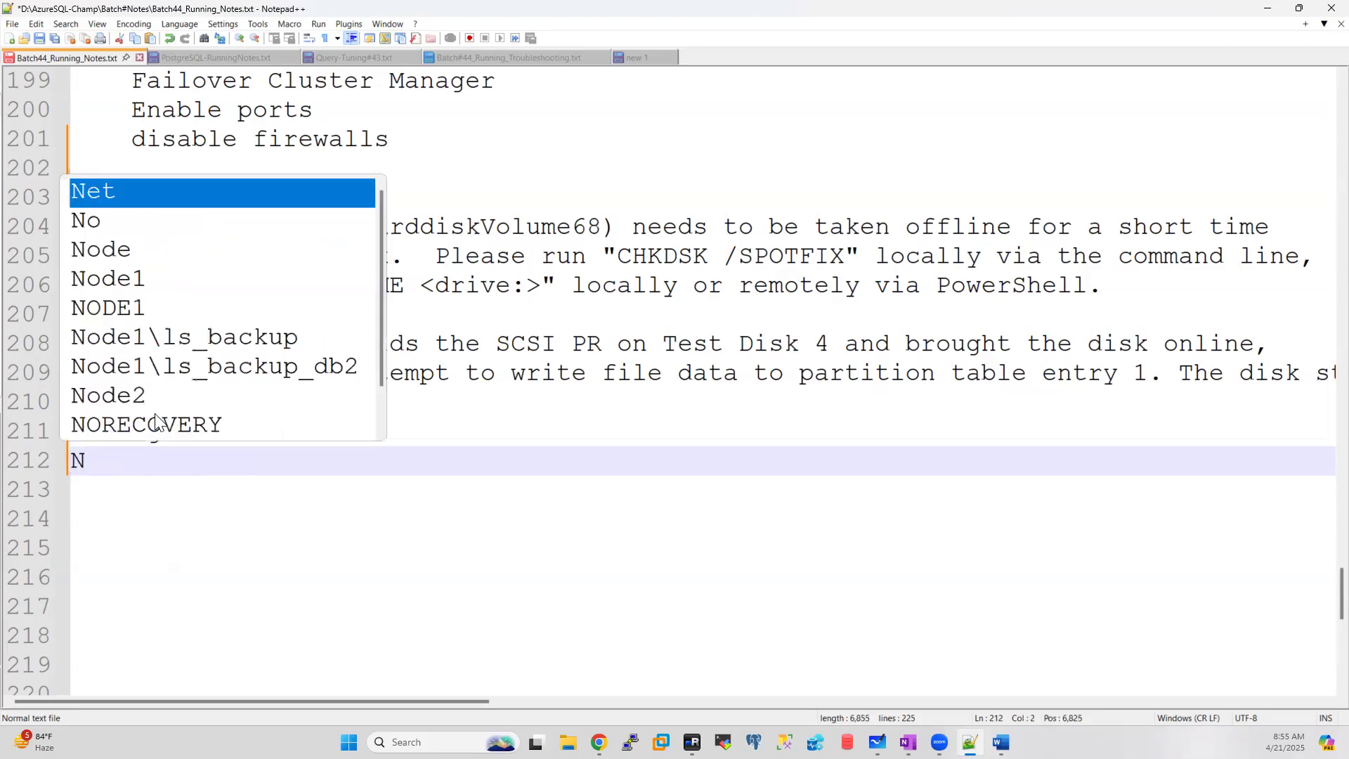
key(BackSpace)
text(Server)
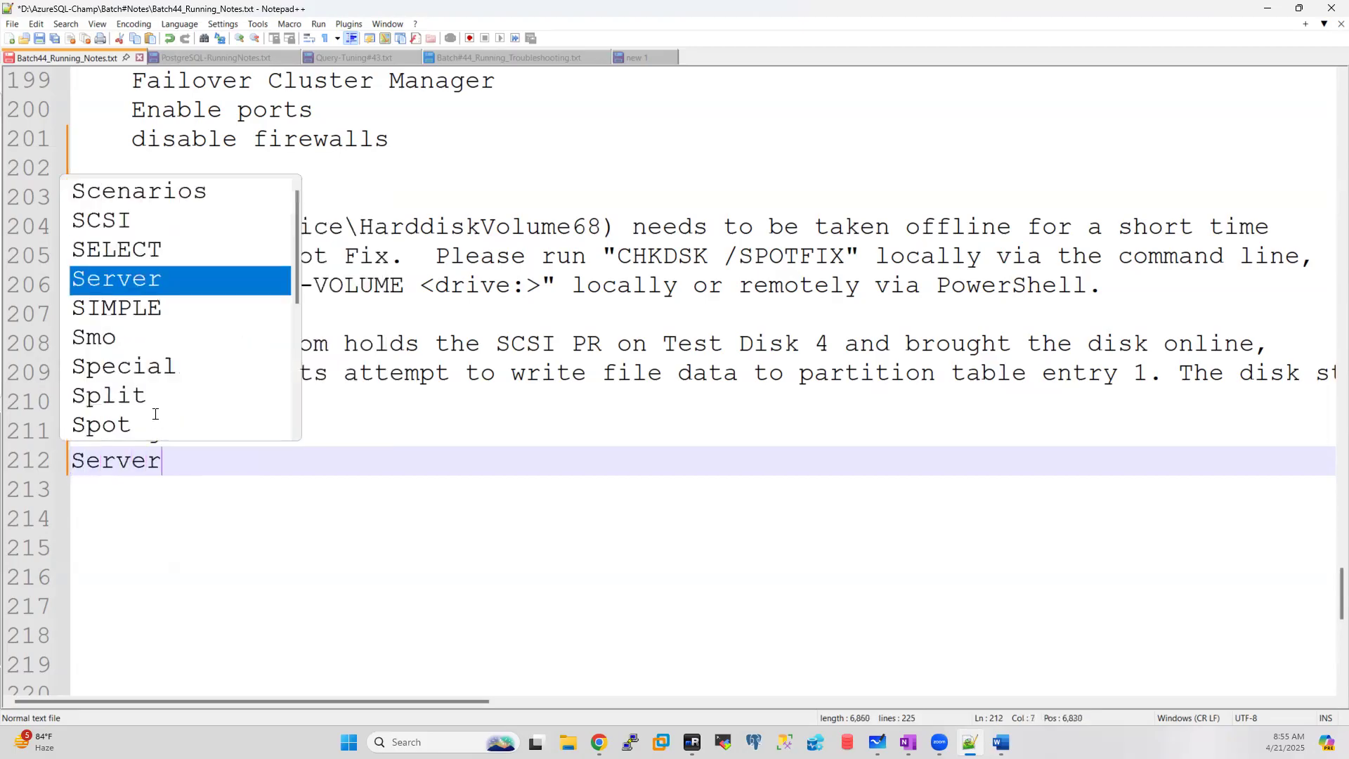
text( details )
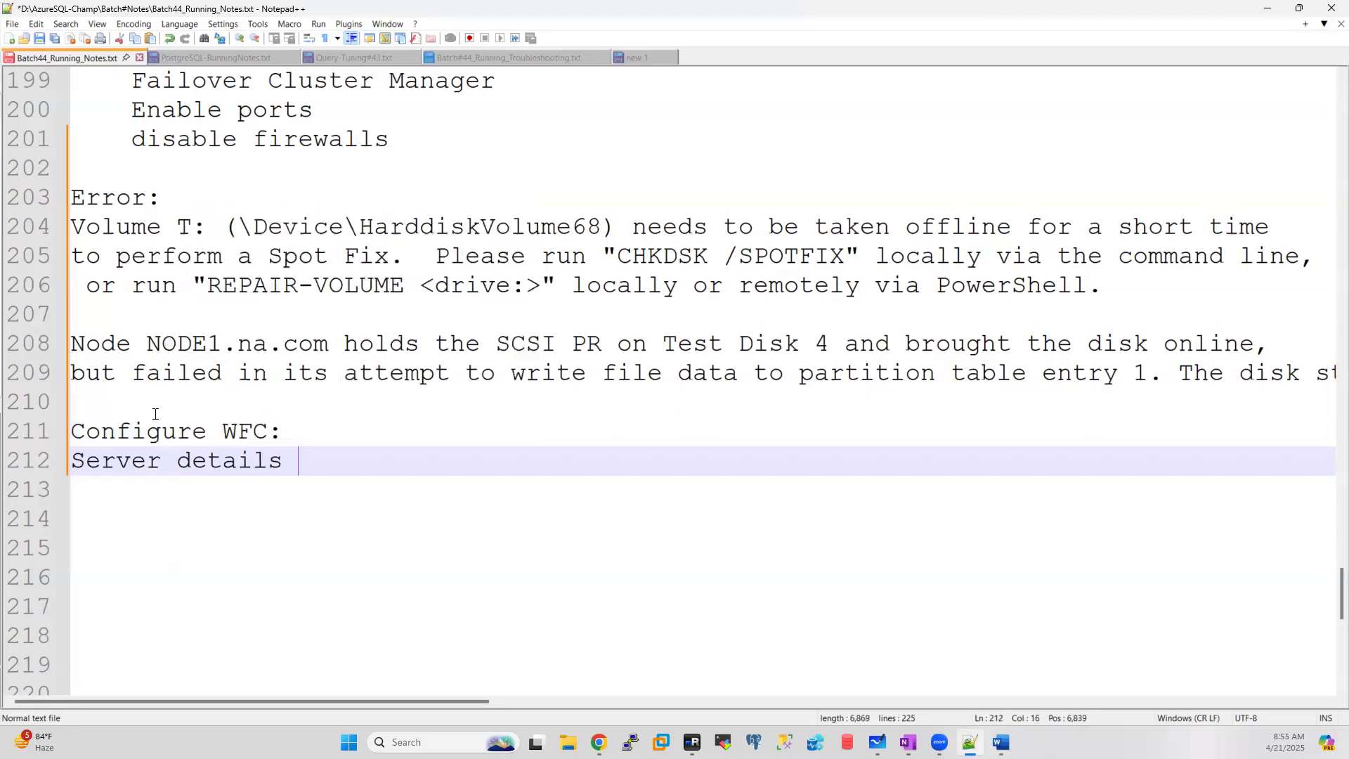
text(nothing n)
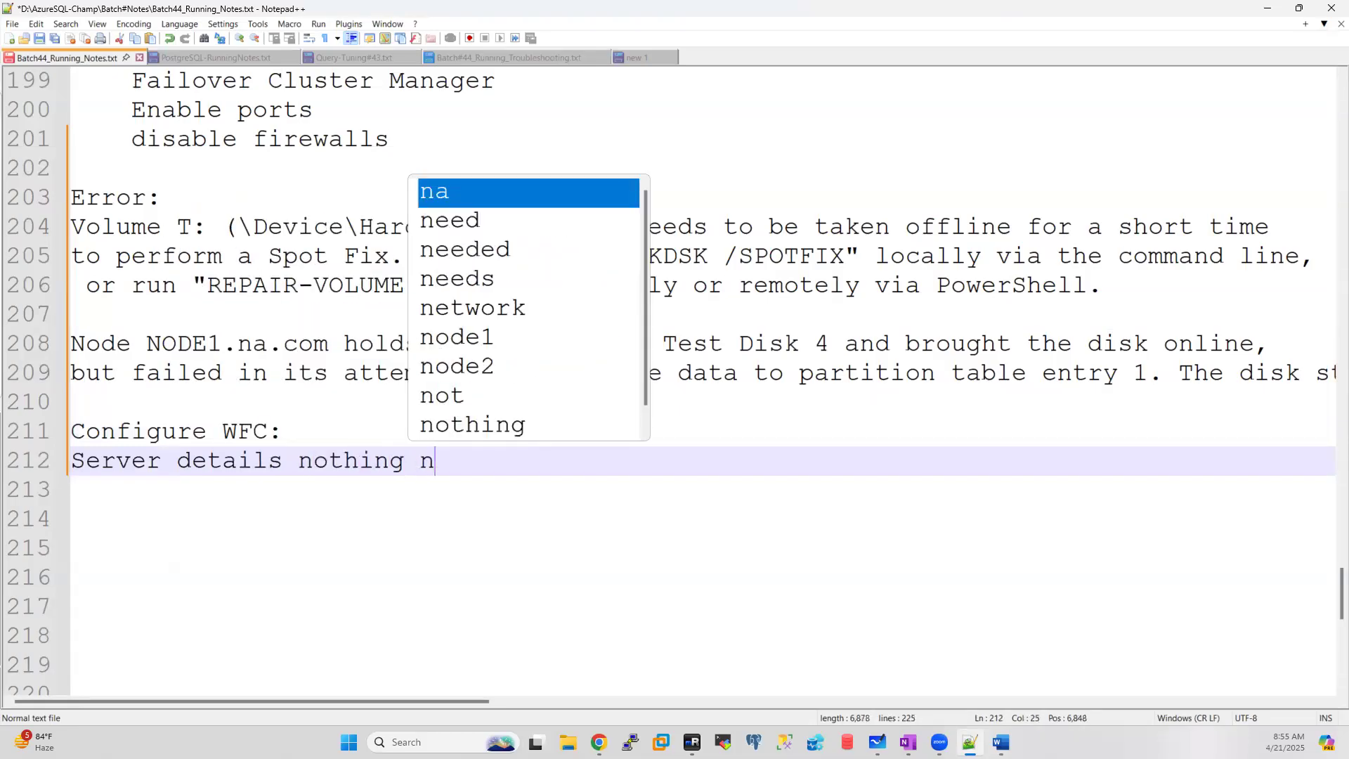
text(odes in)
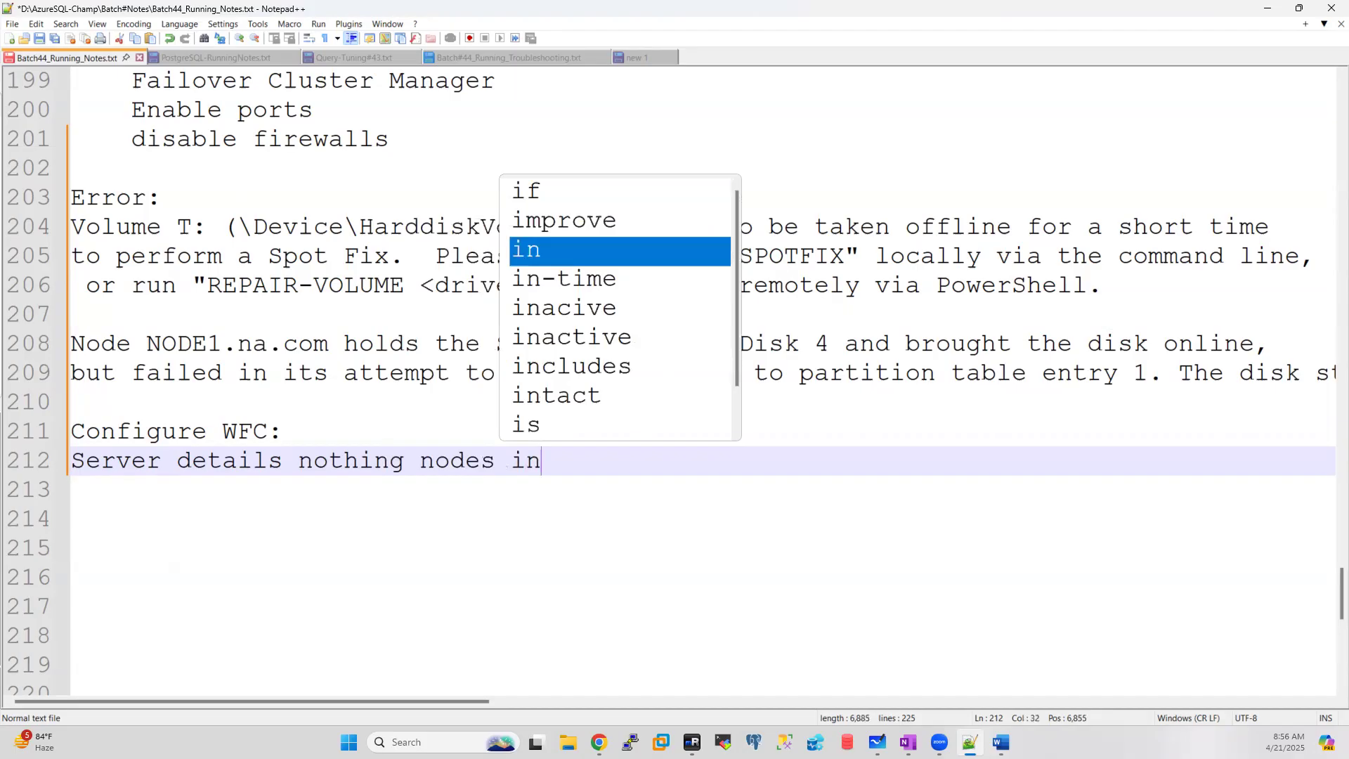
text(fo)
key(Return)
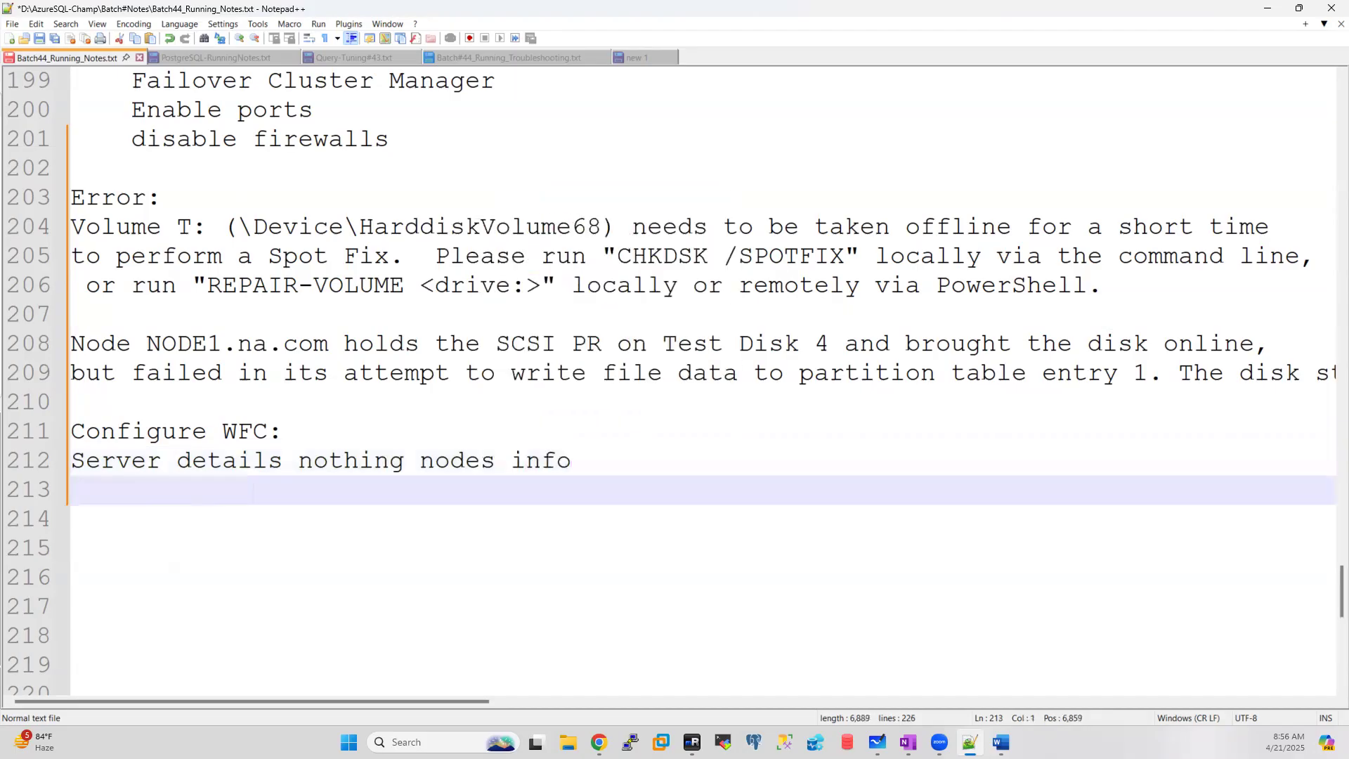
Step: List 'Cluster name', 'Cluster IP' and 'Quorum info' under the Configure WFC heading
text(Cluster )
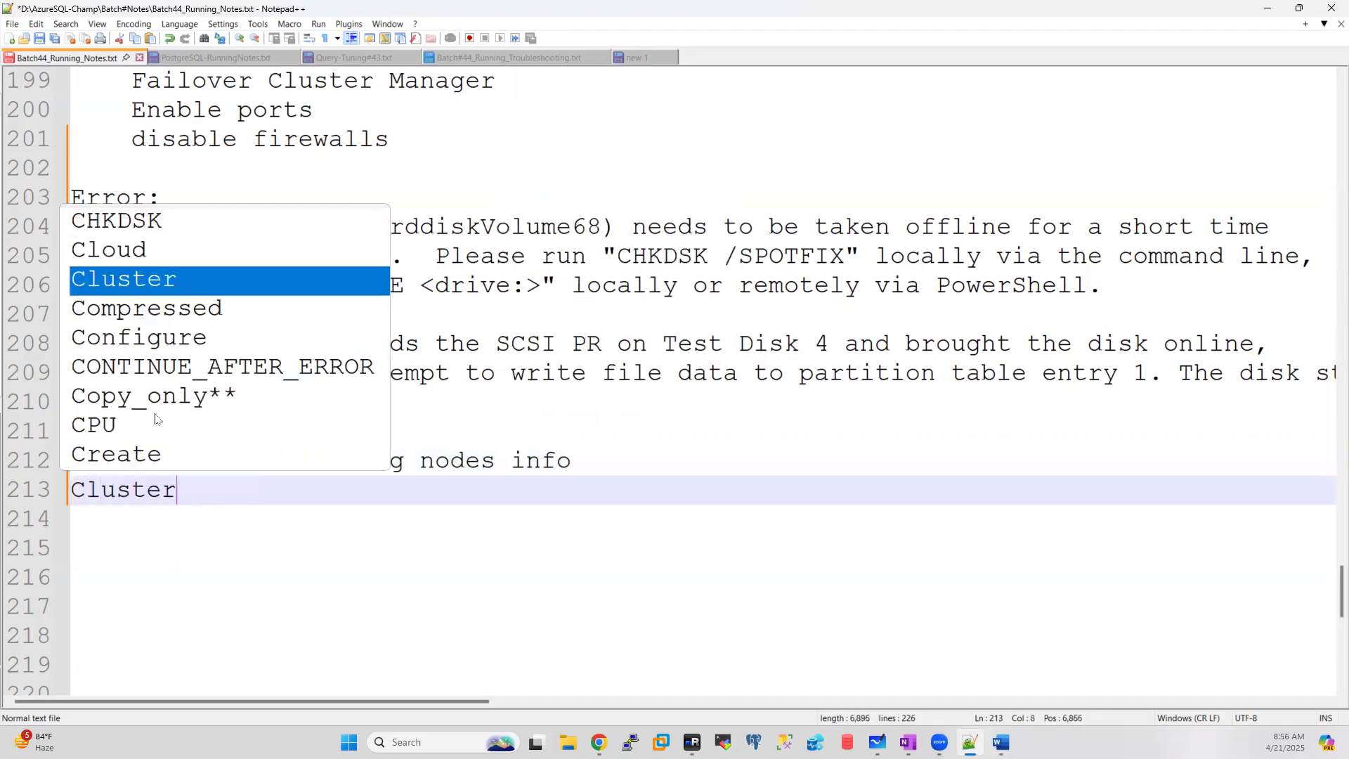
text(name)
key(Return)
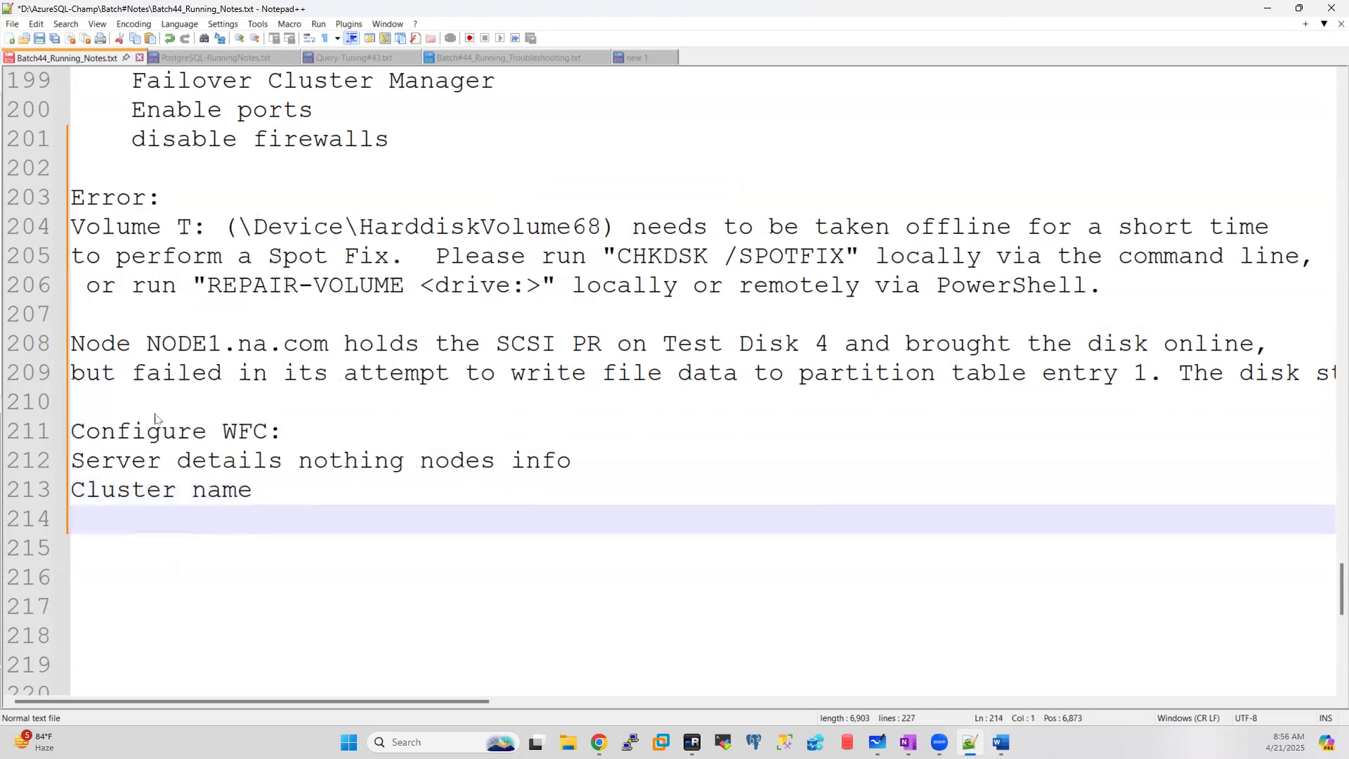
text(Cluster IP)
key(Escape)
key(Return)
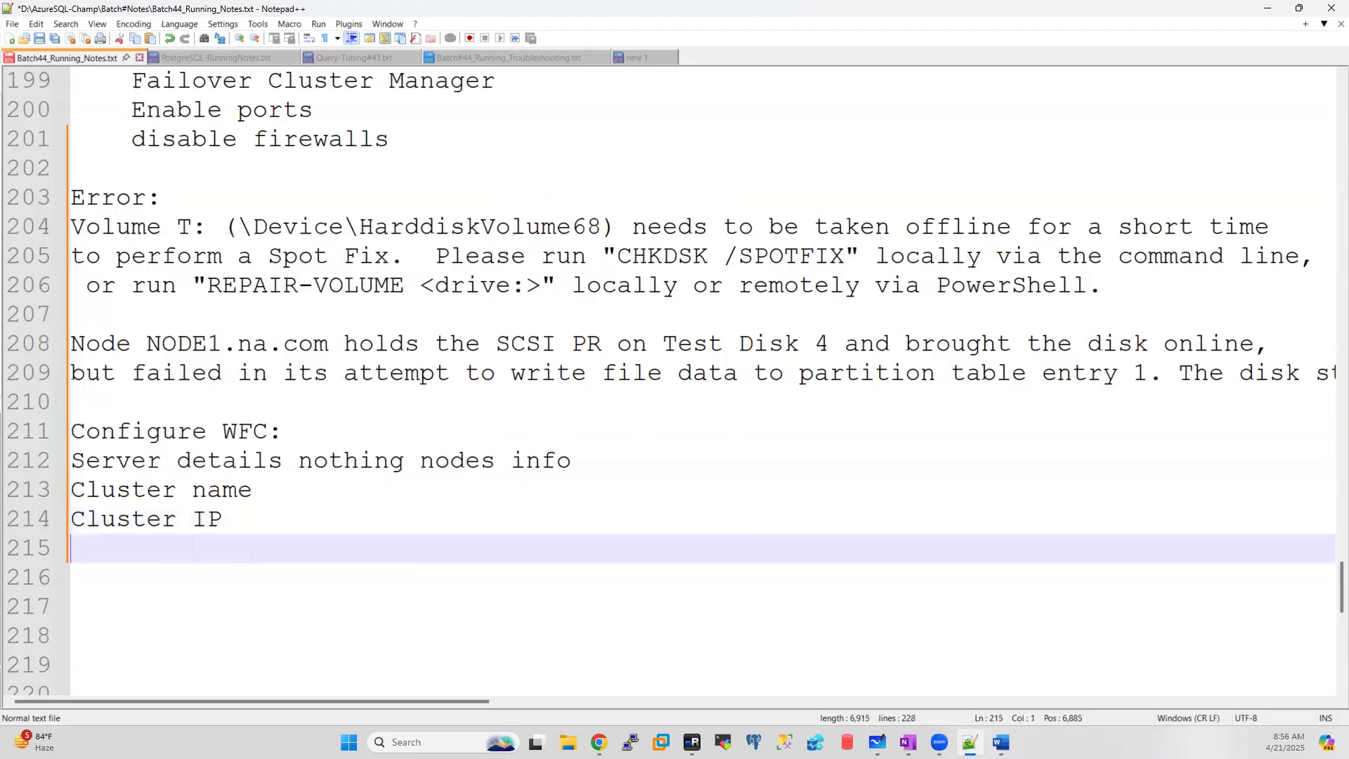
text(Quou)
key(BackSpace)
text(urm)
key(BackSpace)
key(BackSpace)
key(BackSpace)
key(BackSpace)
key(BackSpace)
key(BackSpace)
key(BackSpace)
text(Quorum info)
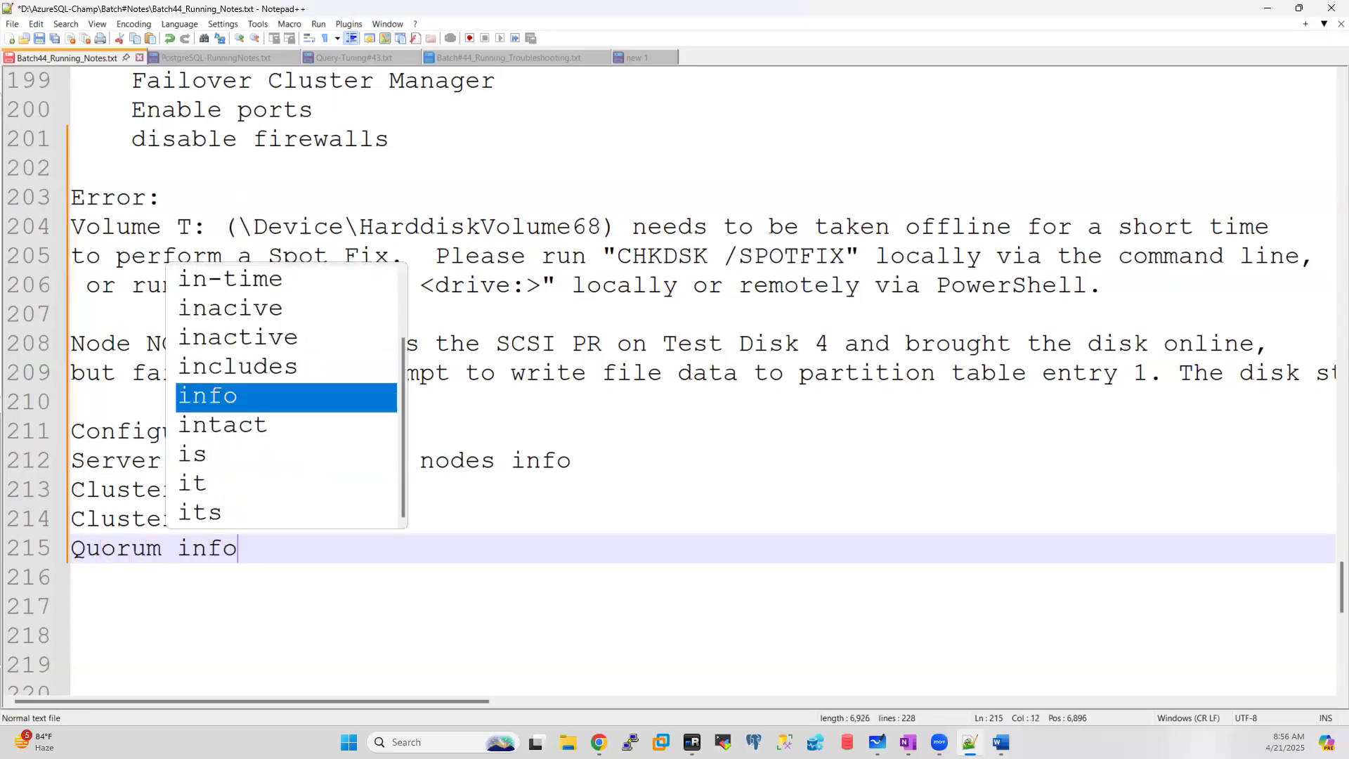
key(Escape)
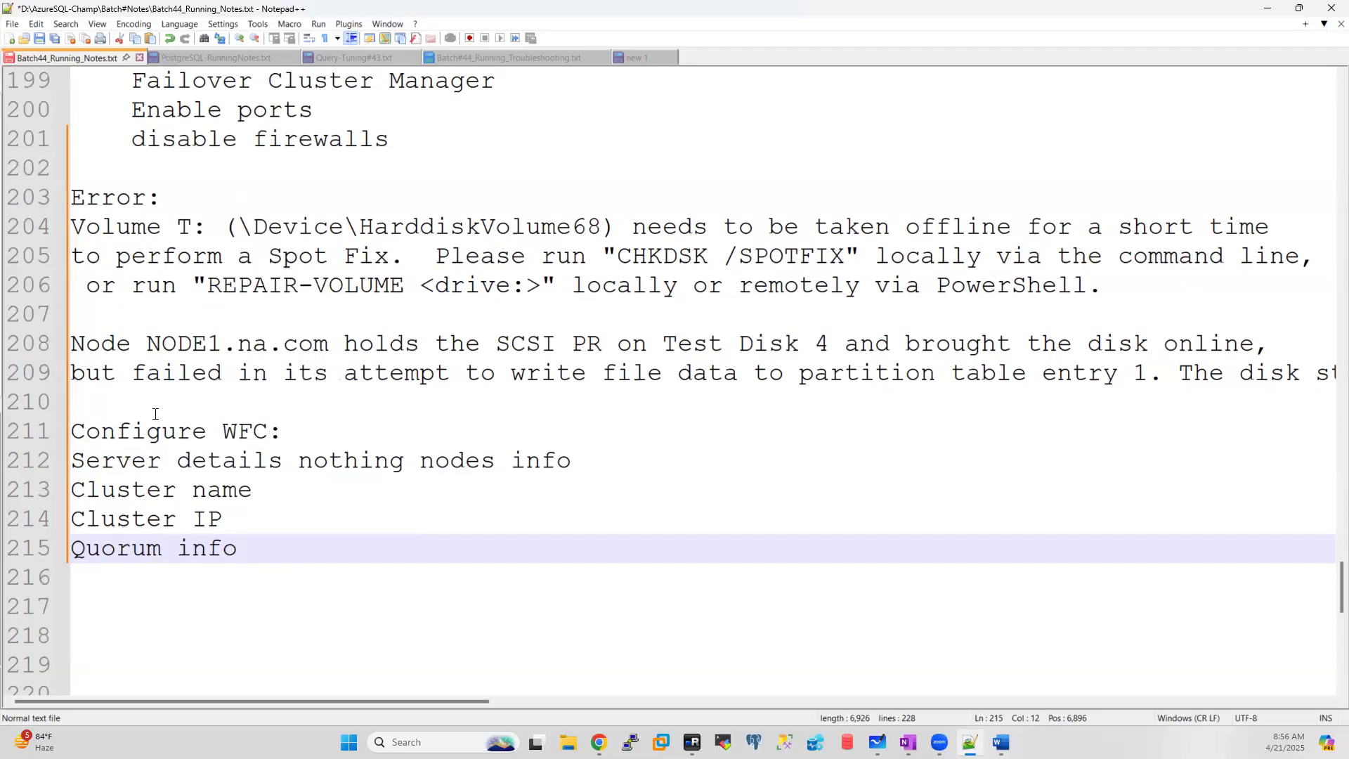
key(Return)
Step: Add 'Validate the cluster if any errors reach to windows team or fix it.'
text(V)
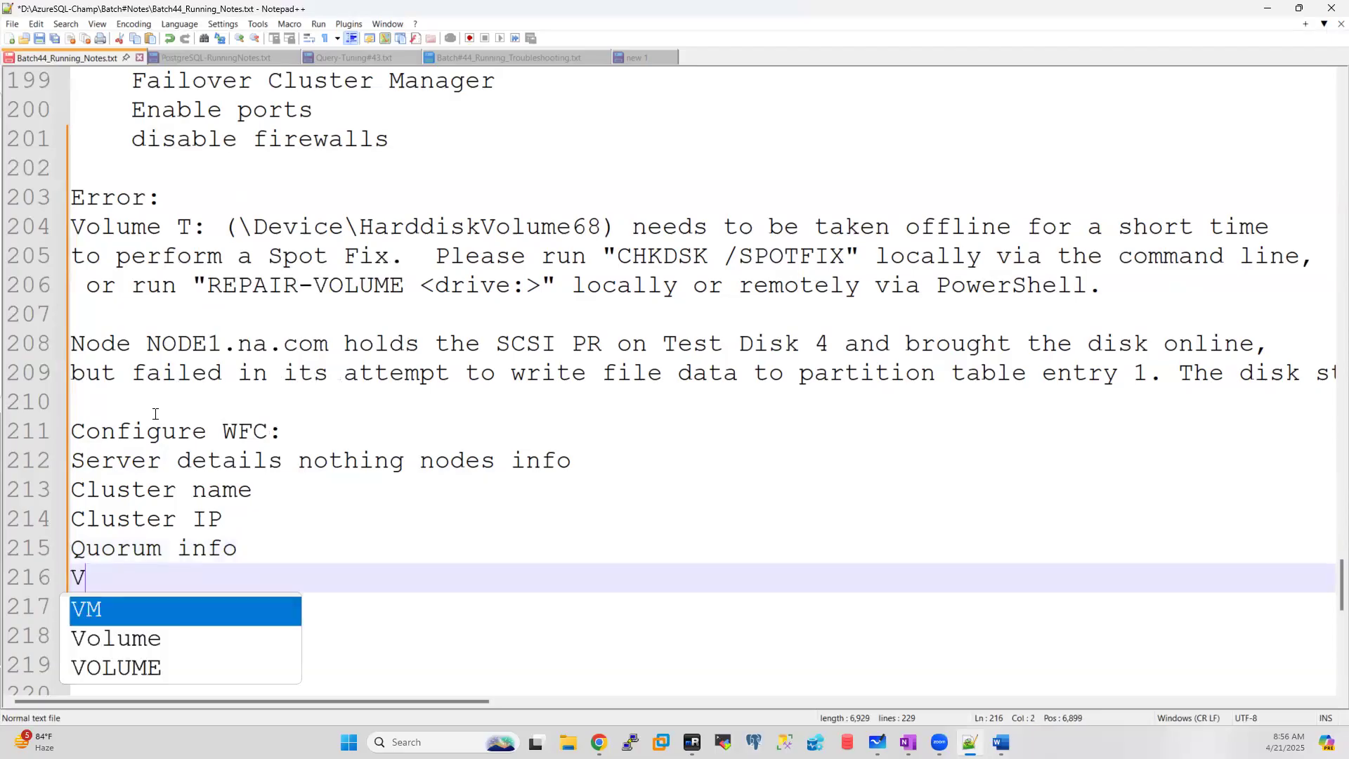
text(alid)
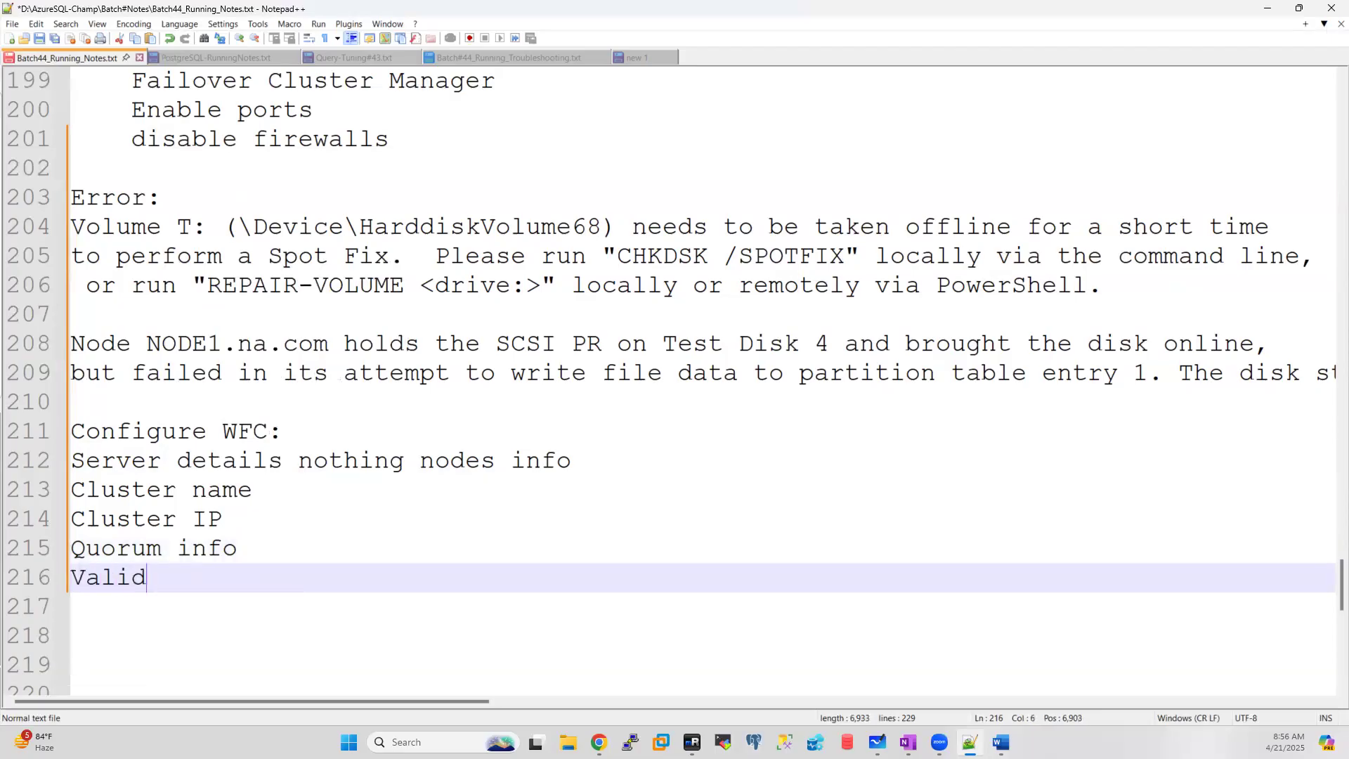
text(ate th)
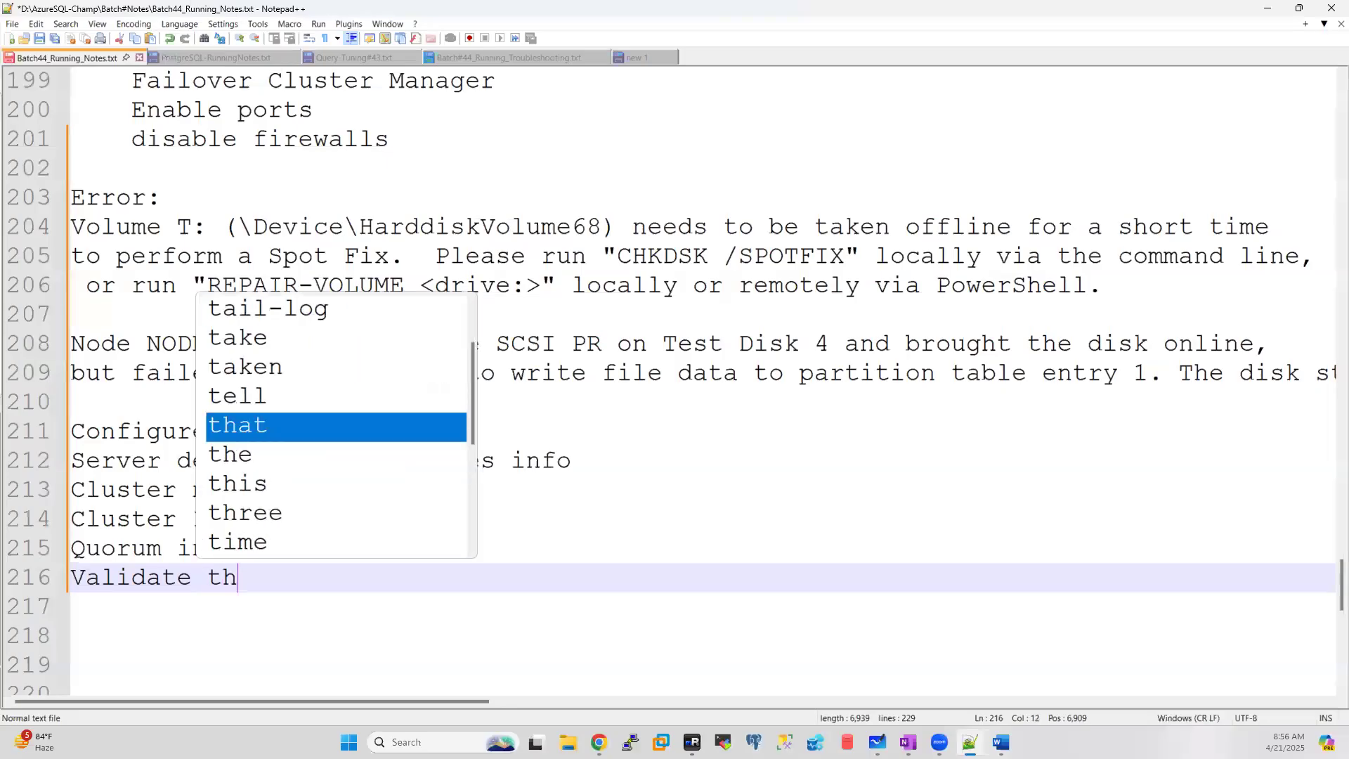
text(e clut)
key(BackSpace)
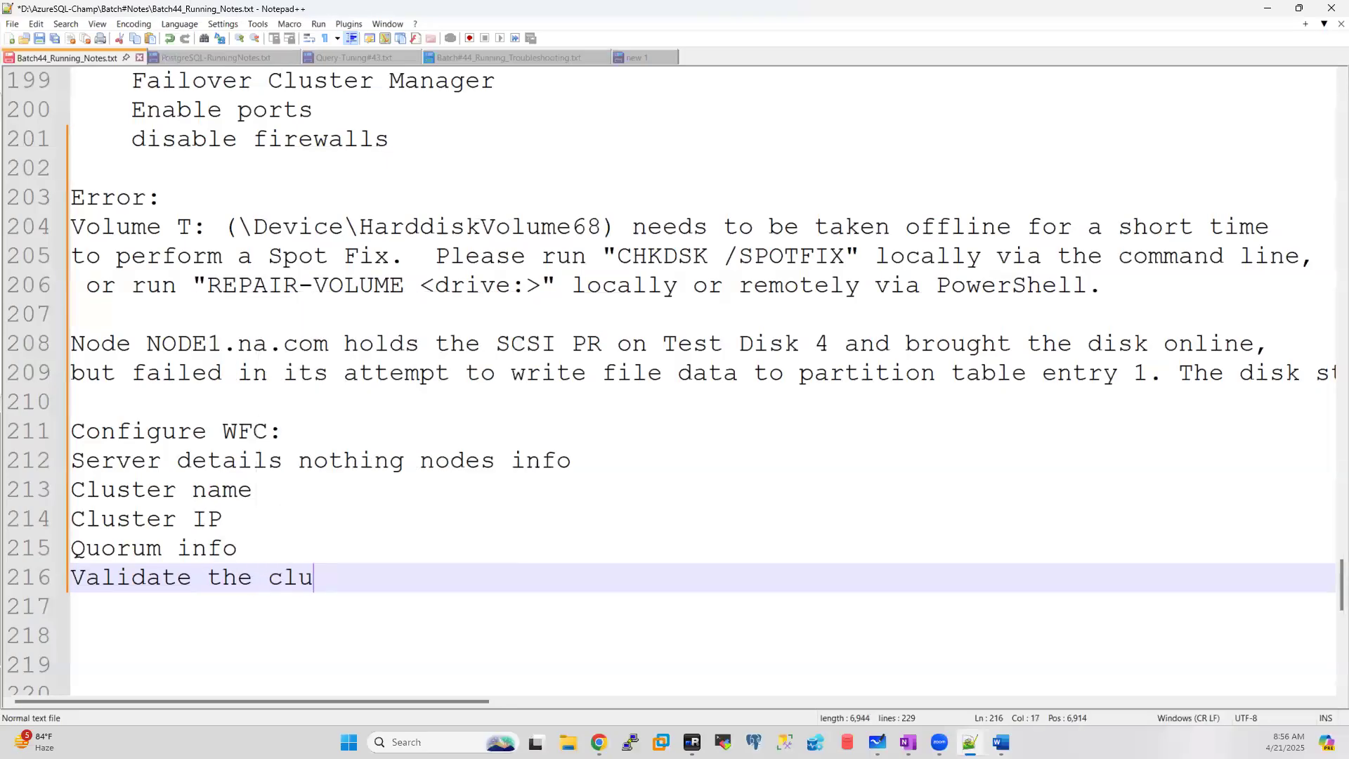
text(ster if a)
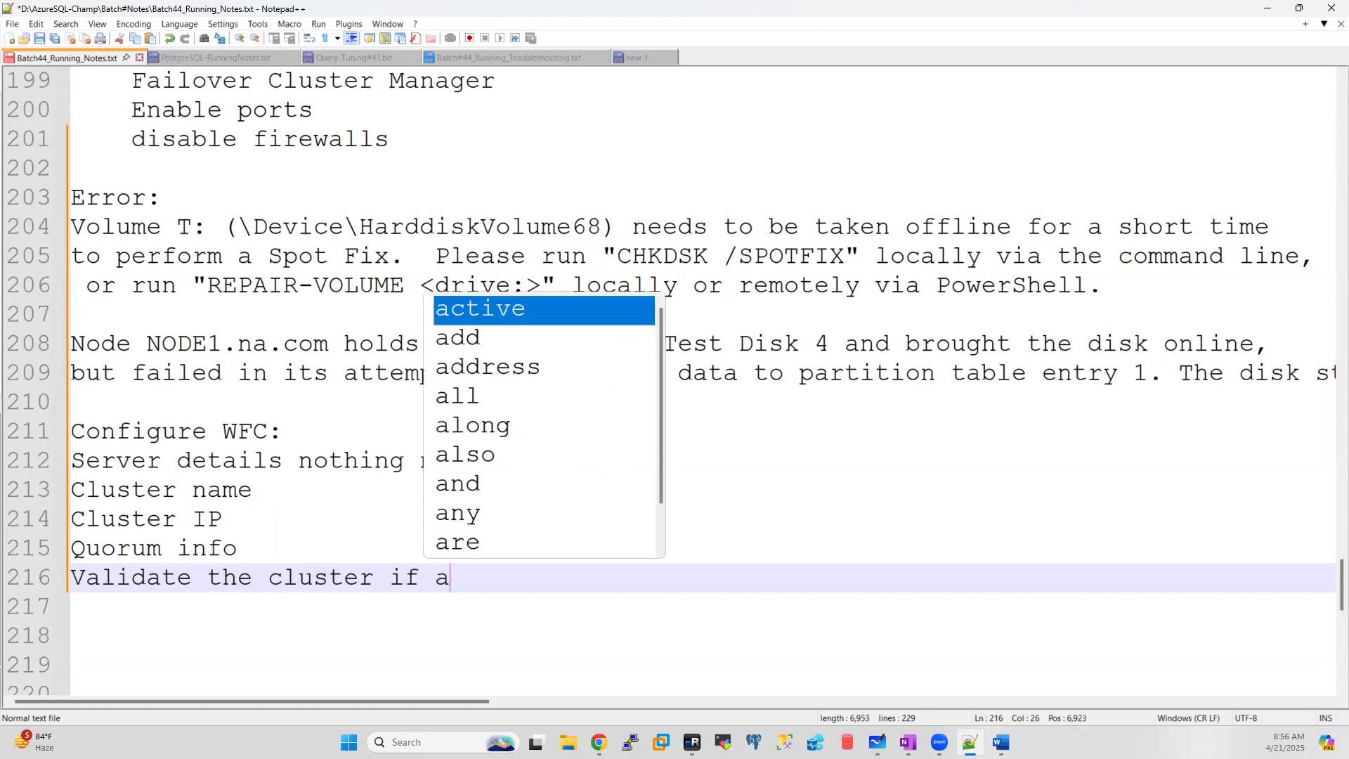
text(ny error)
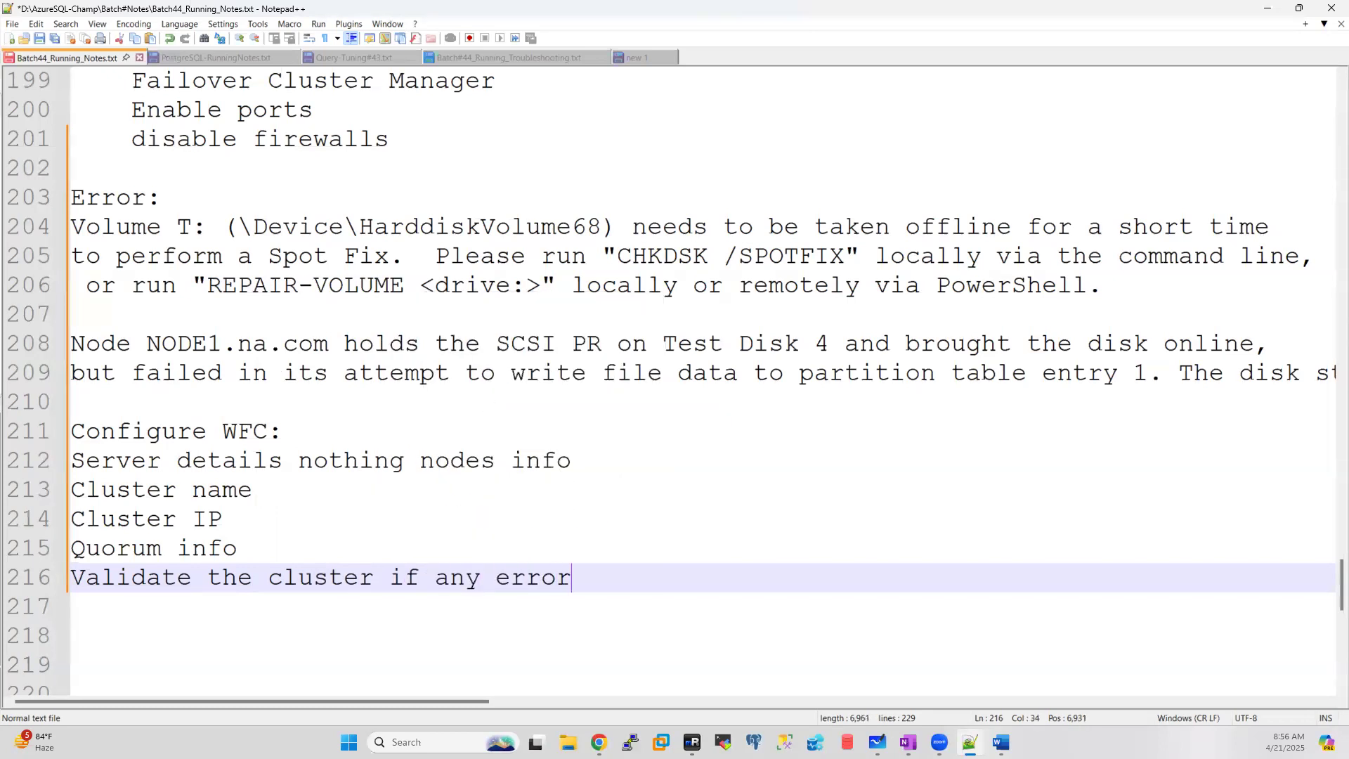
text(s reach to windo)
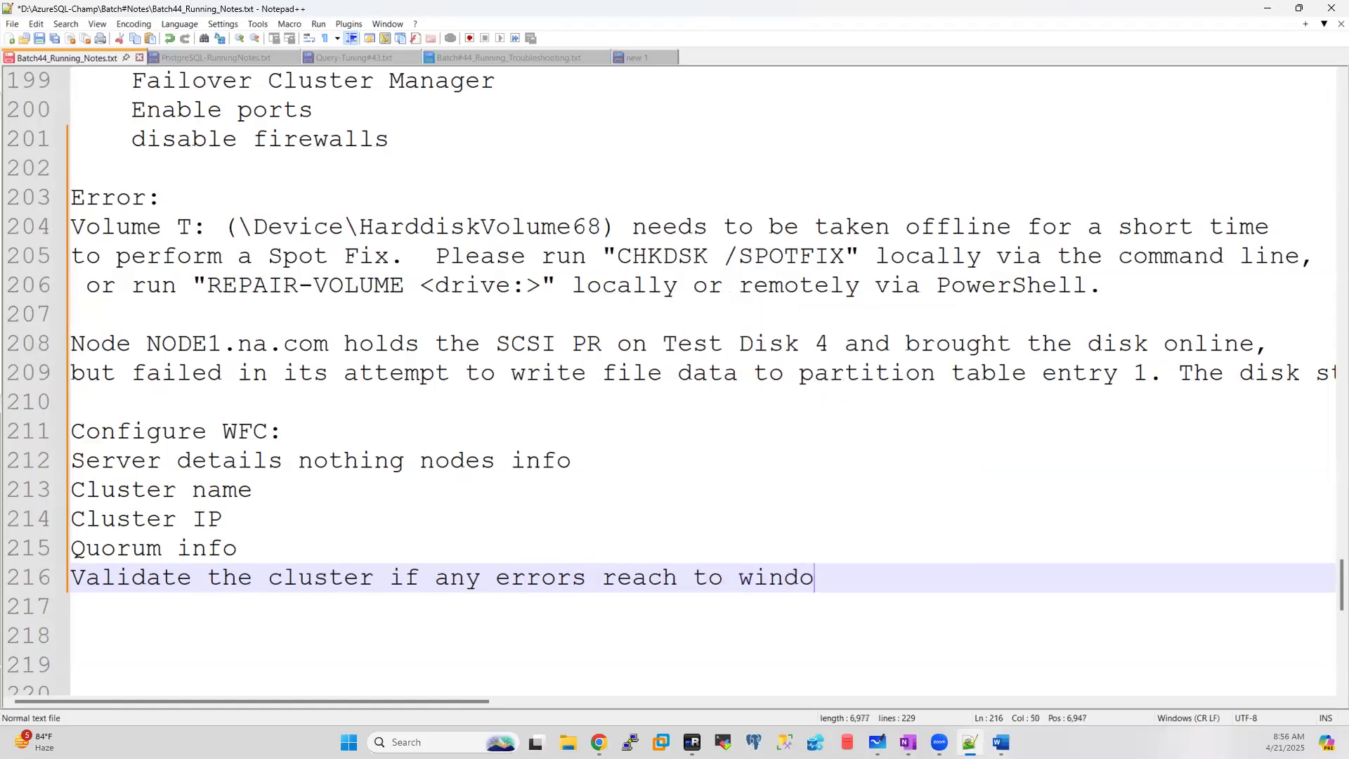
text(ws team or )
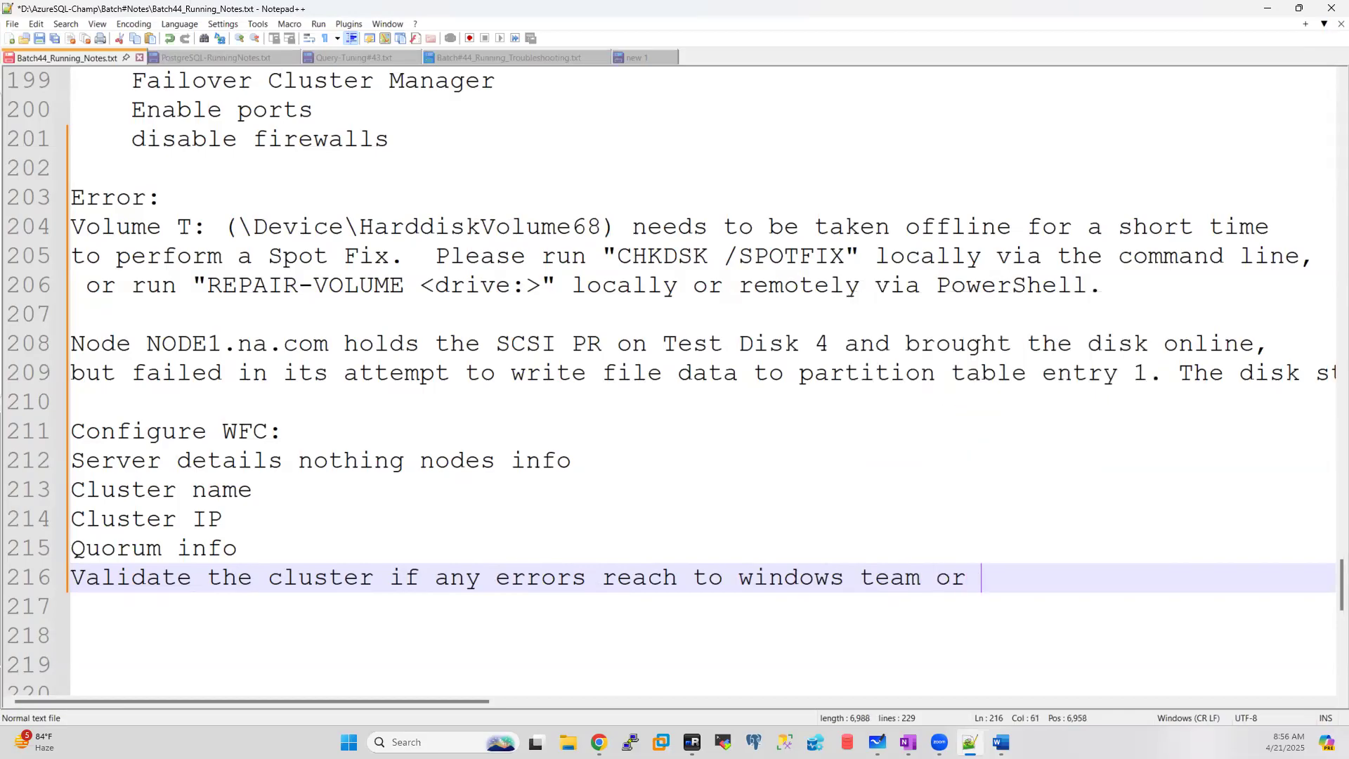
text(fix it.)
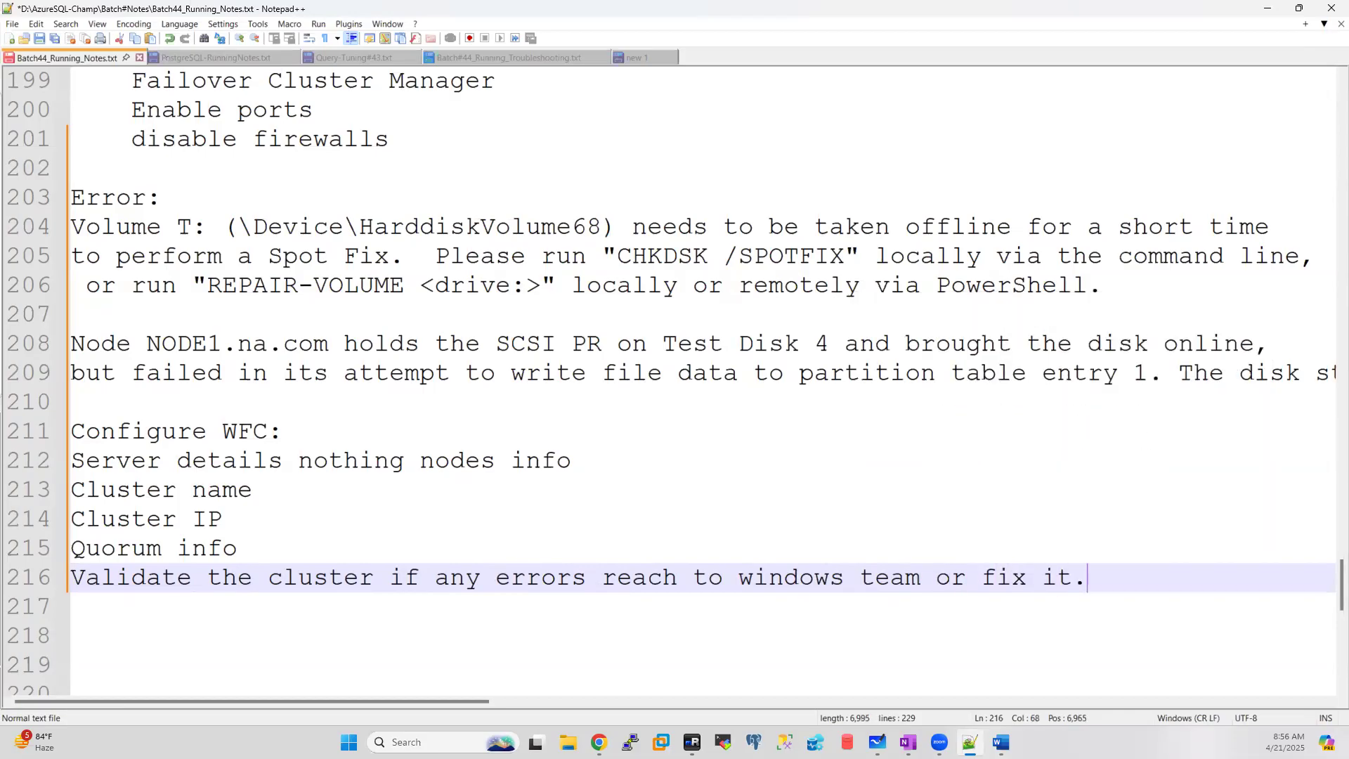
key(Return)
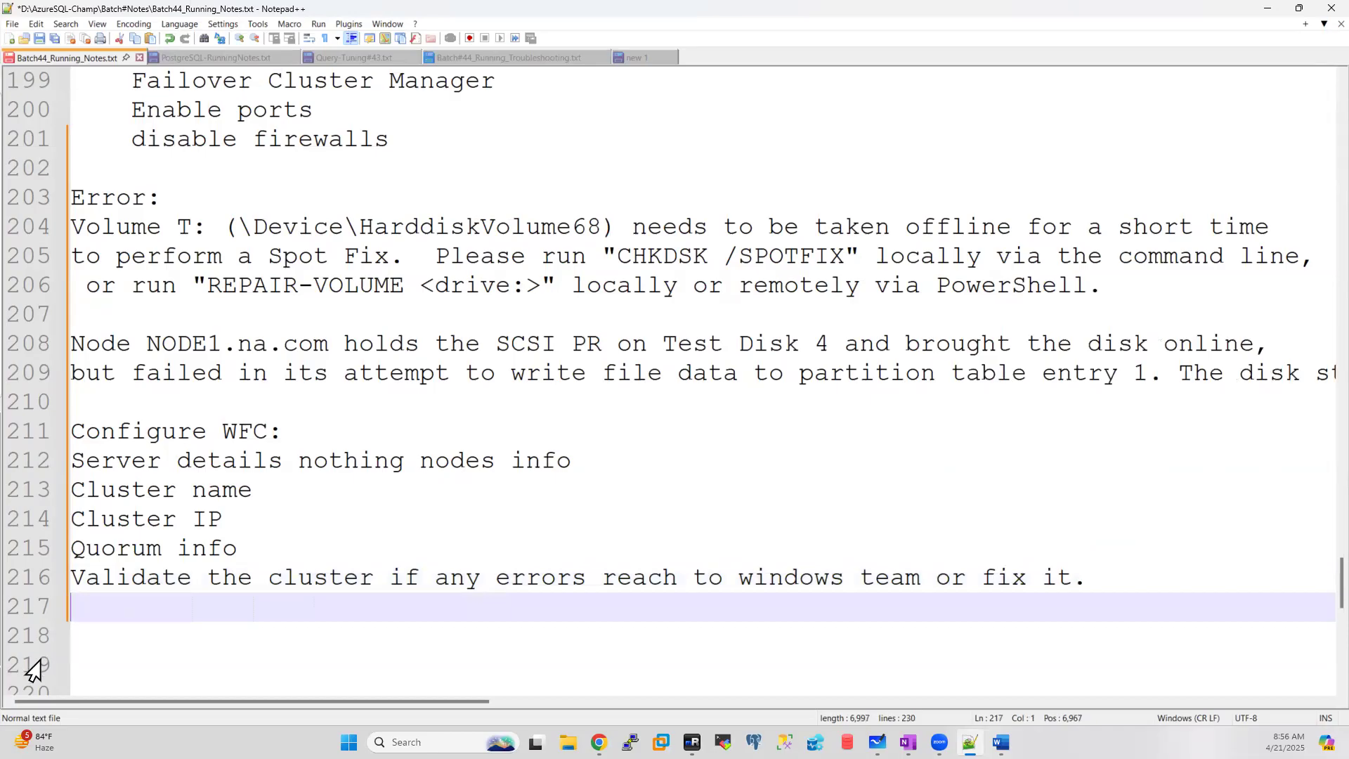
Step: Note on line 217 that SQL-on-cluster installs should check adding disks to the cluster
text(i)
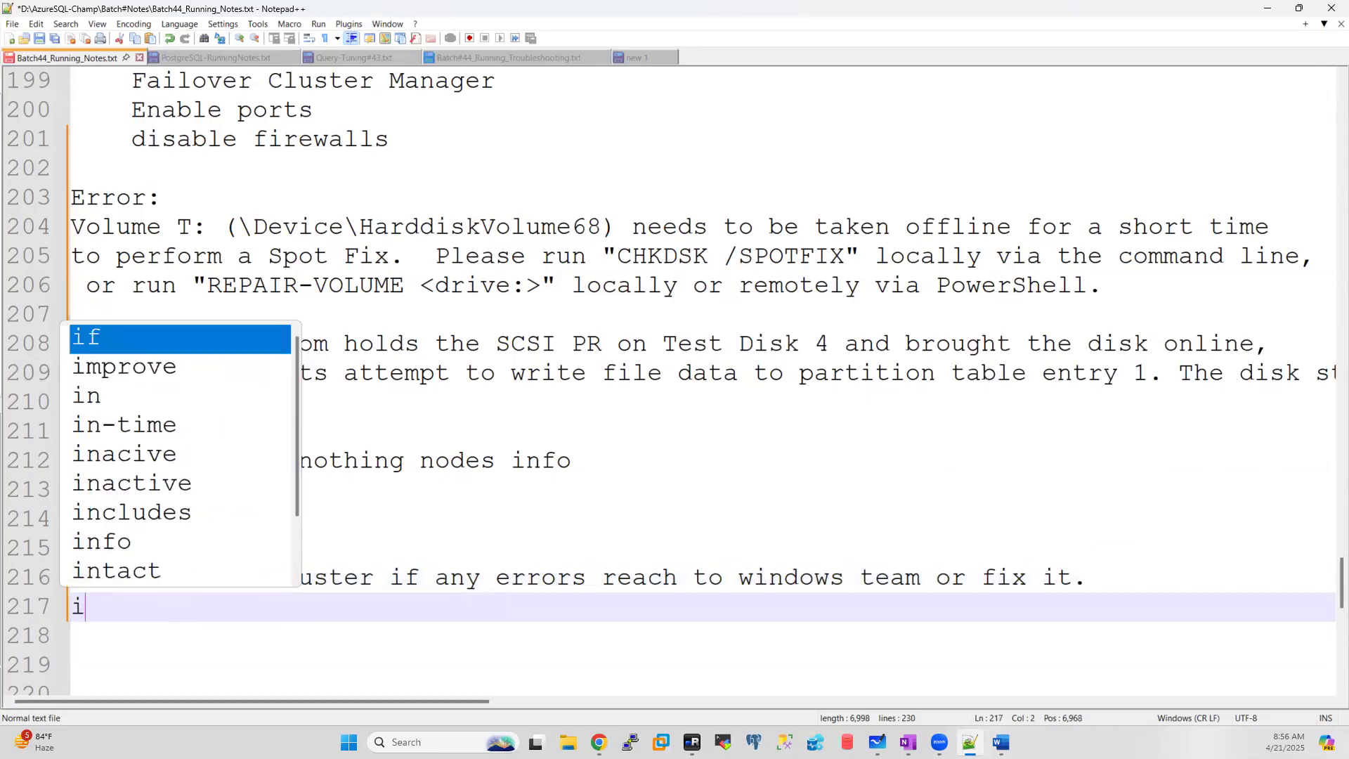
text(f yu ar)
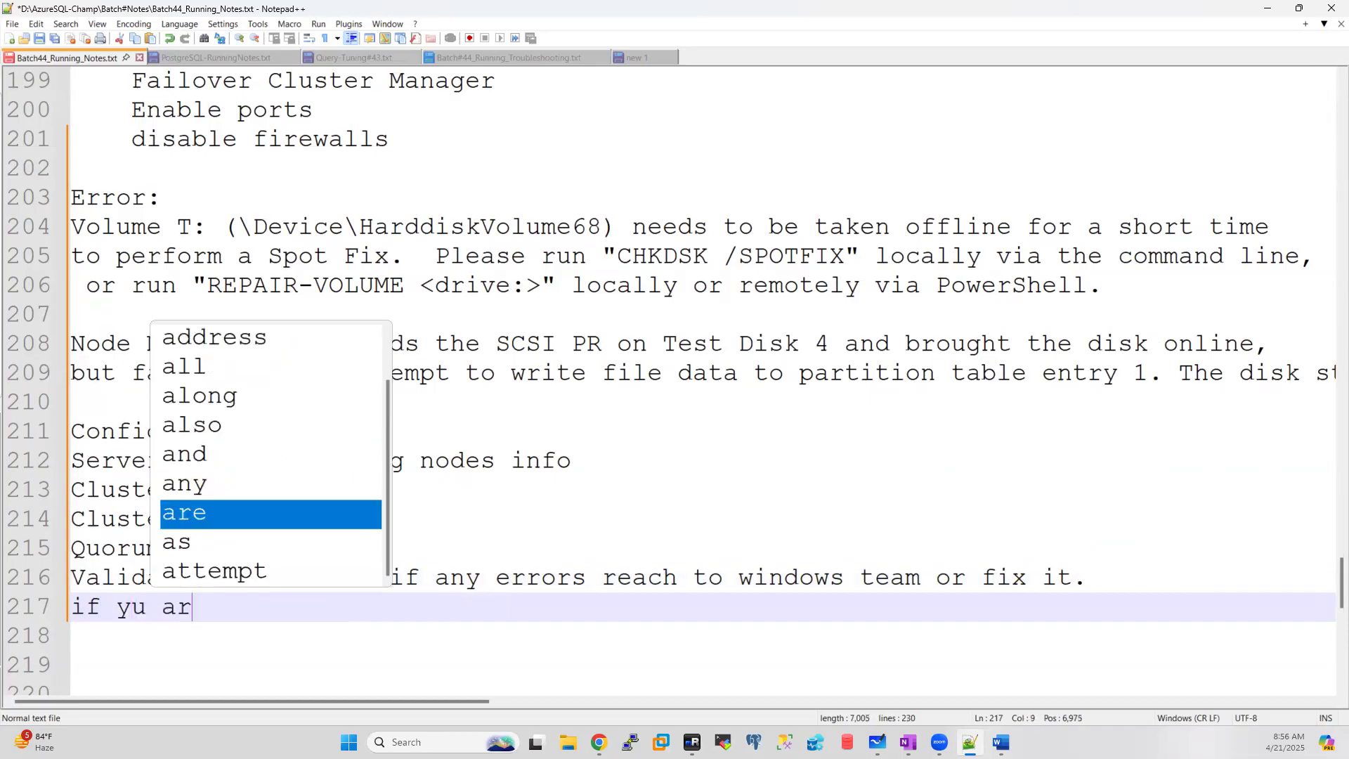
key(BackSpace)
key(BackSpace)
key(BackSpace)
key(BackSpace)
text(ou)
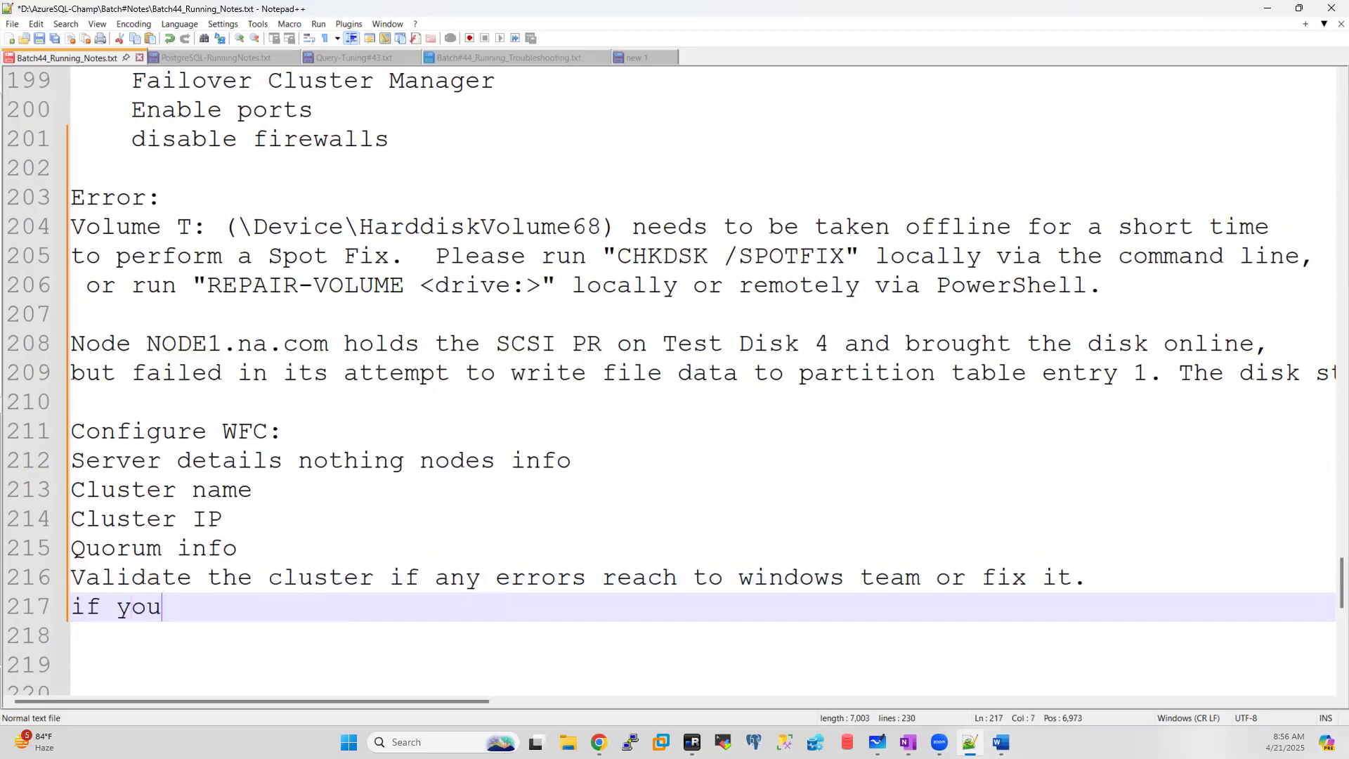
text( are installting)
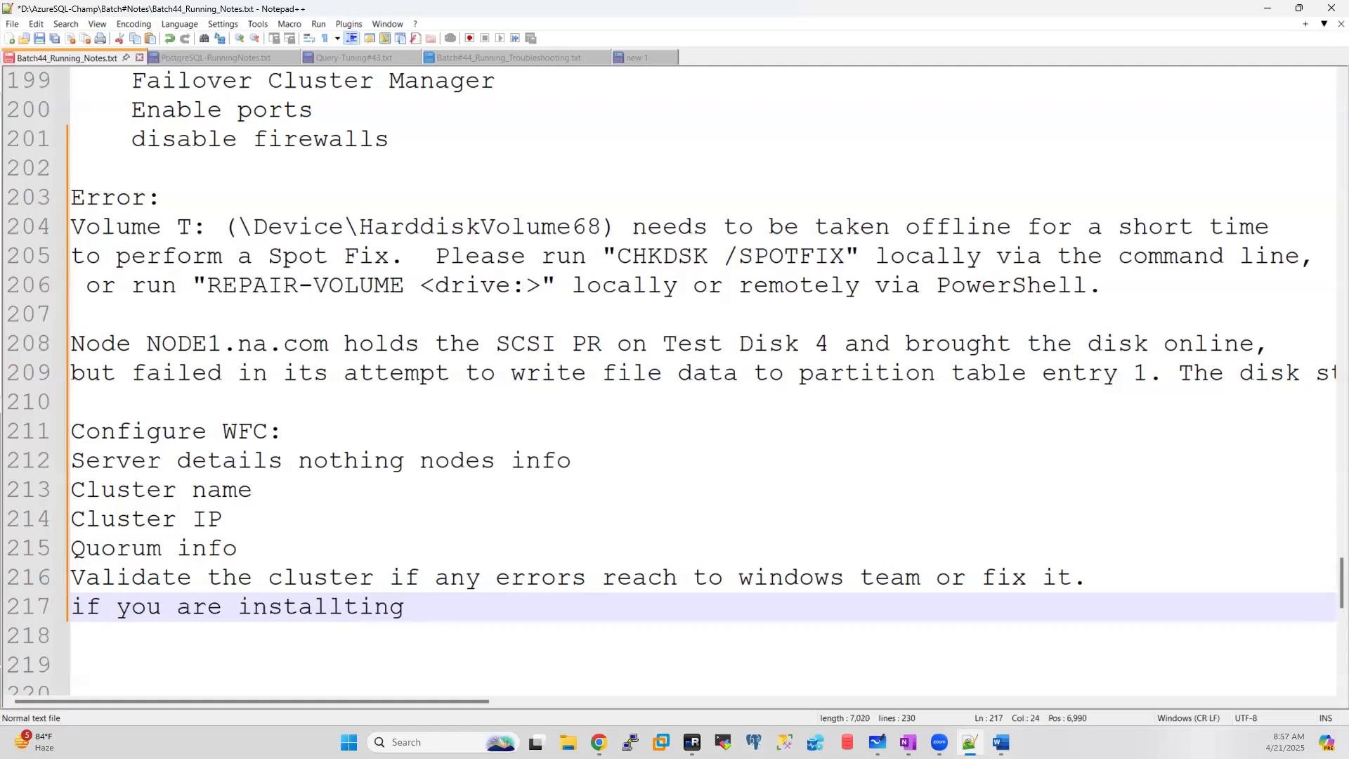
click(308, 625)
click(347, 607)
text(a)
click(433, 606)
text(SQL)
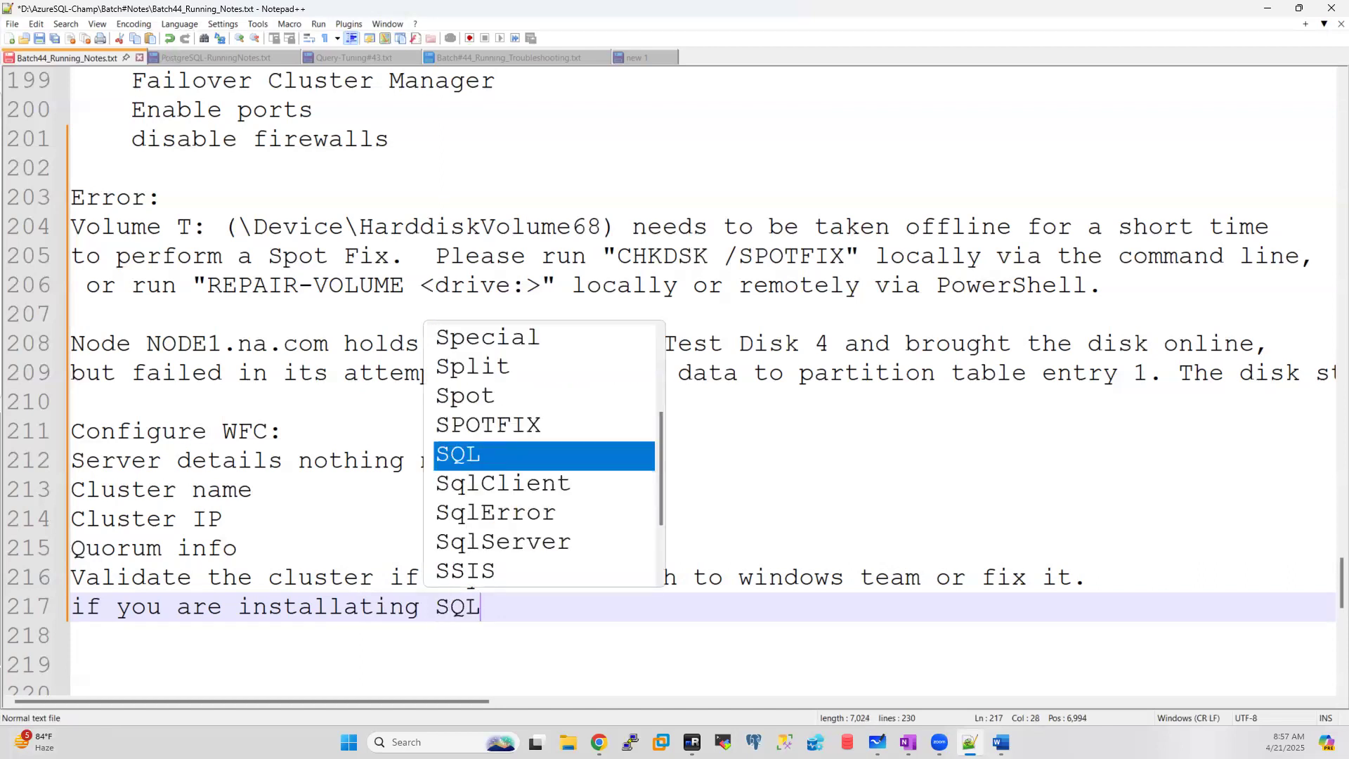
text( on cluste)
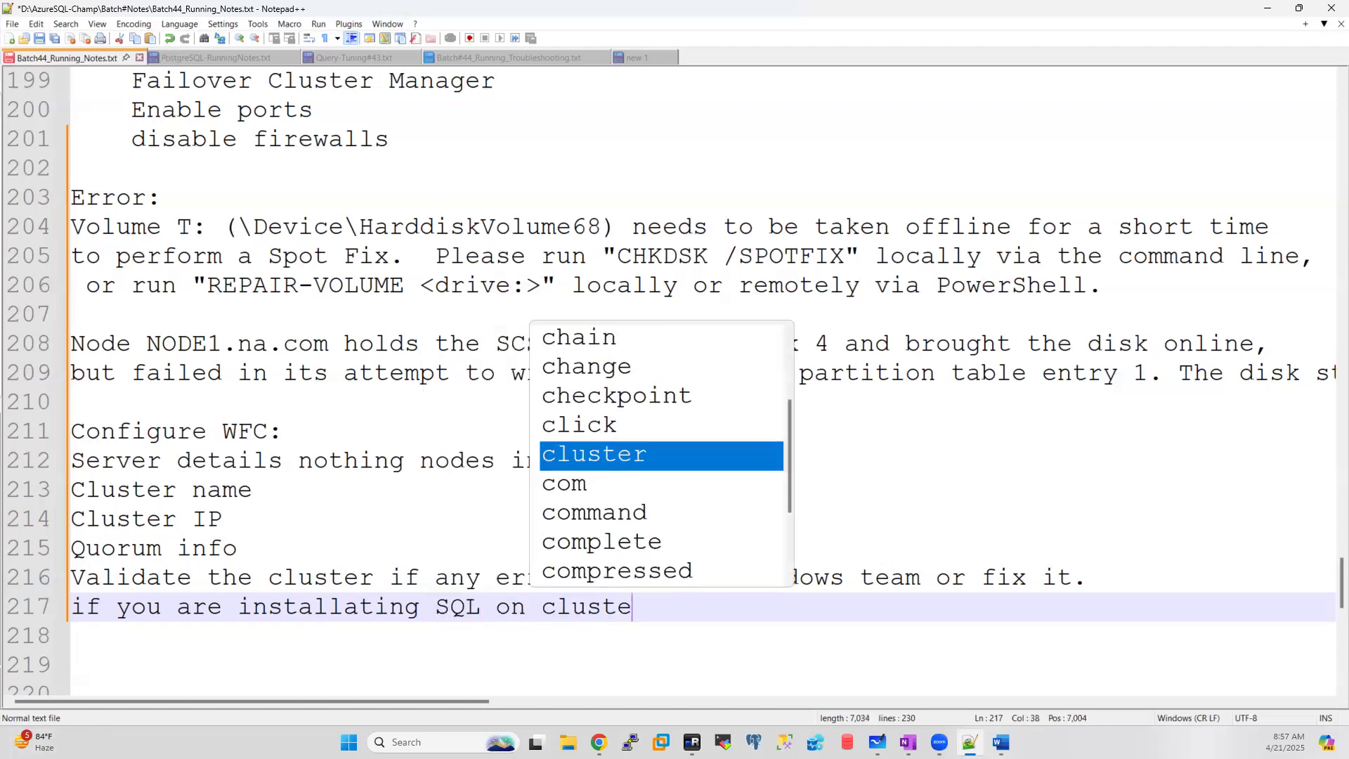
text(r please check )
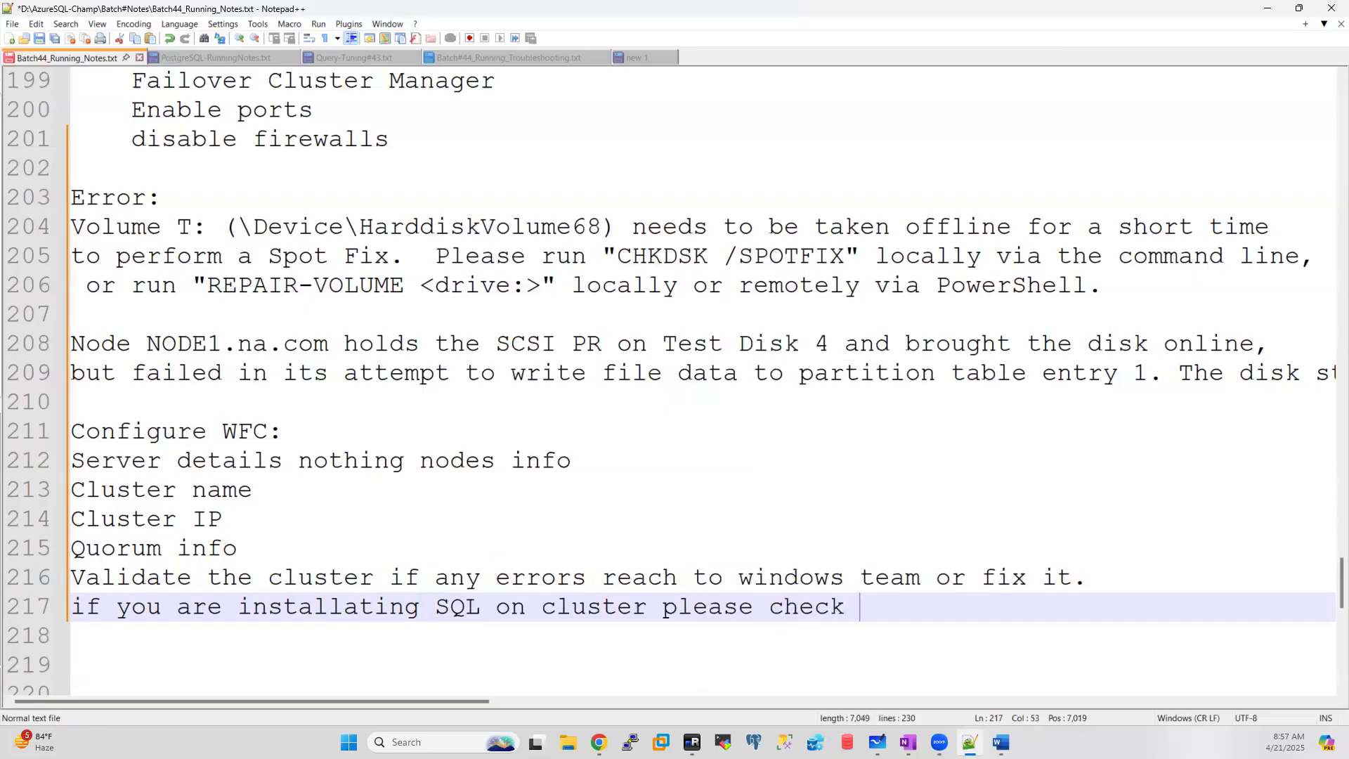
text(add disks)
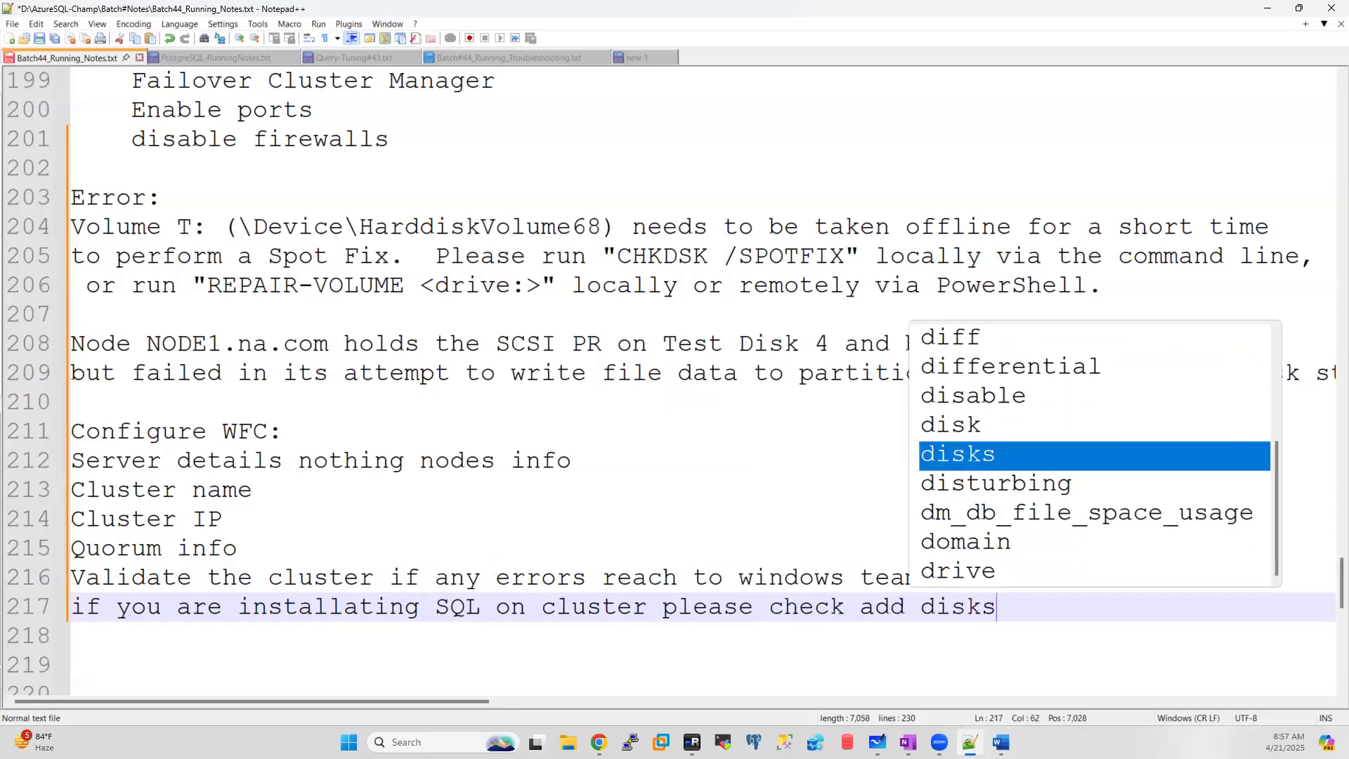
text( to clsut)
key(BackSpace)
key(BackSpace)
key(BackSpace)
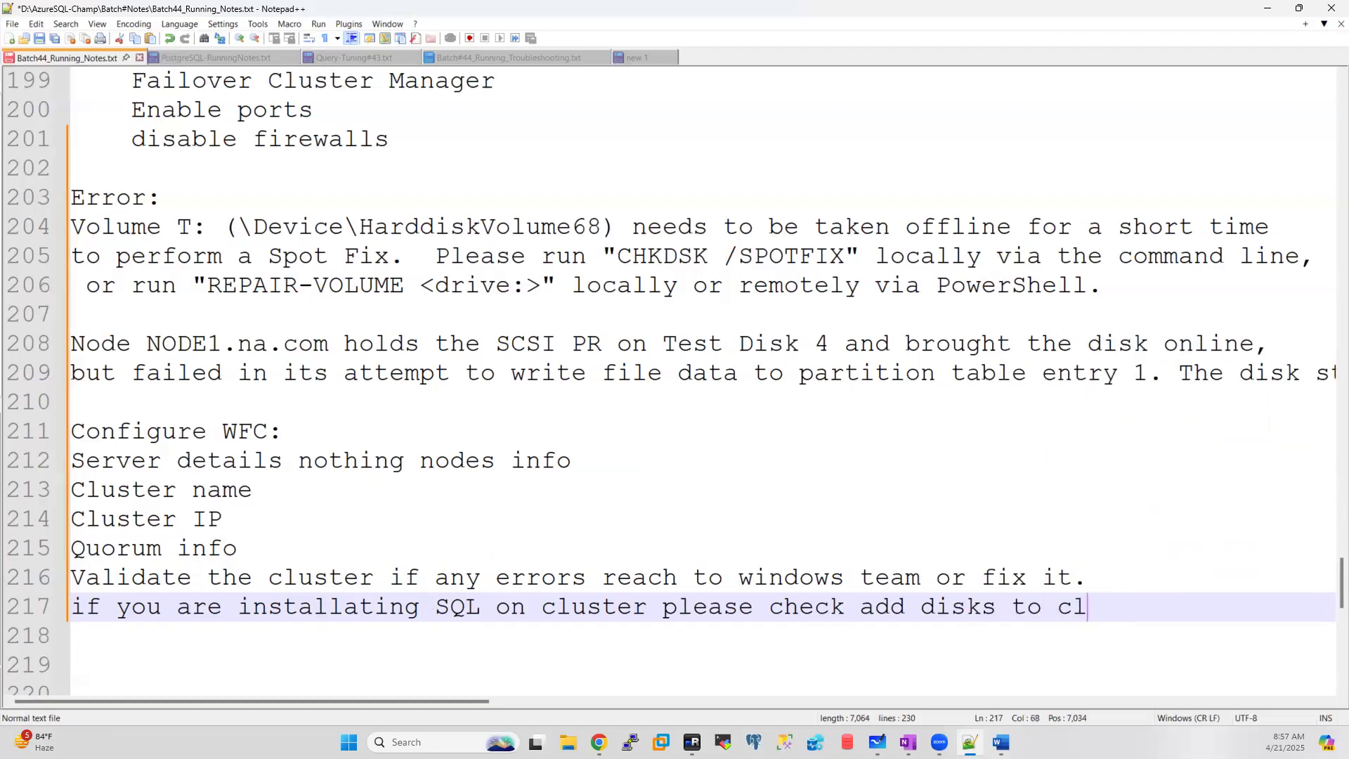
text(uster idf)
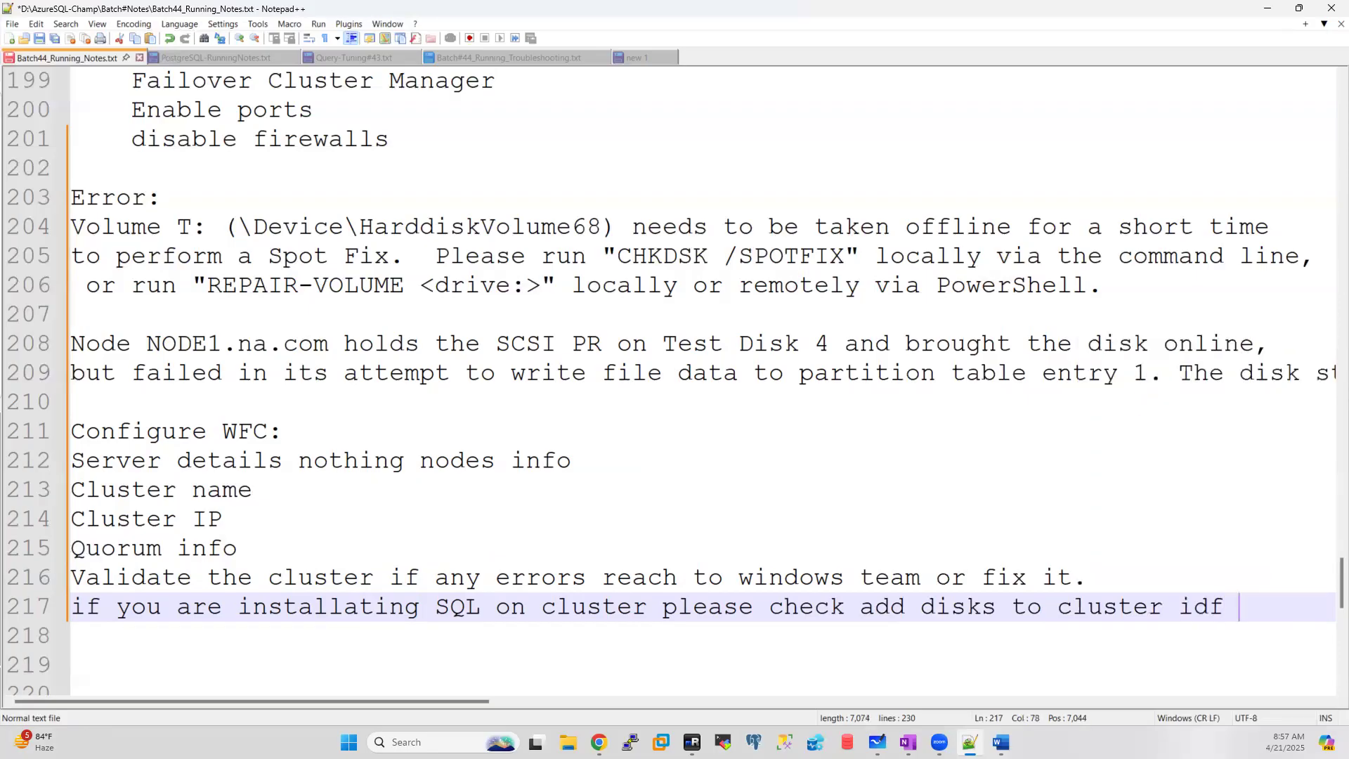
key(BackSpace)
key(BackSpace)
text(f not)
key(Return)
Step: Add line 218: 'means stanalone sql dont check disk to add to cluster.'
text(means )
text(stanalone )
text(sql )
text(f)
key(BackSpace)
key(BackSpace)
text(d)
key(BackSpace)
text(t )
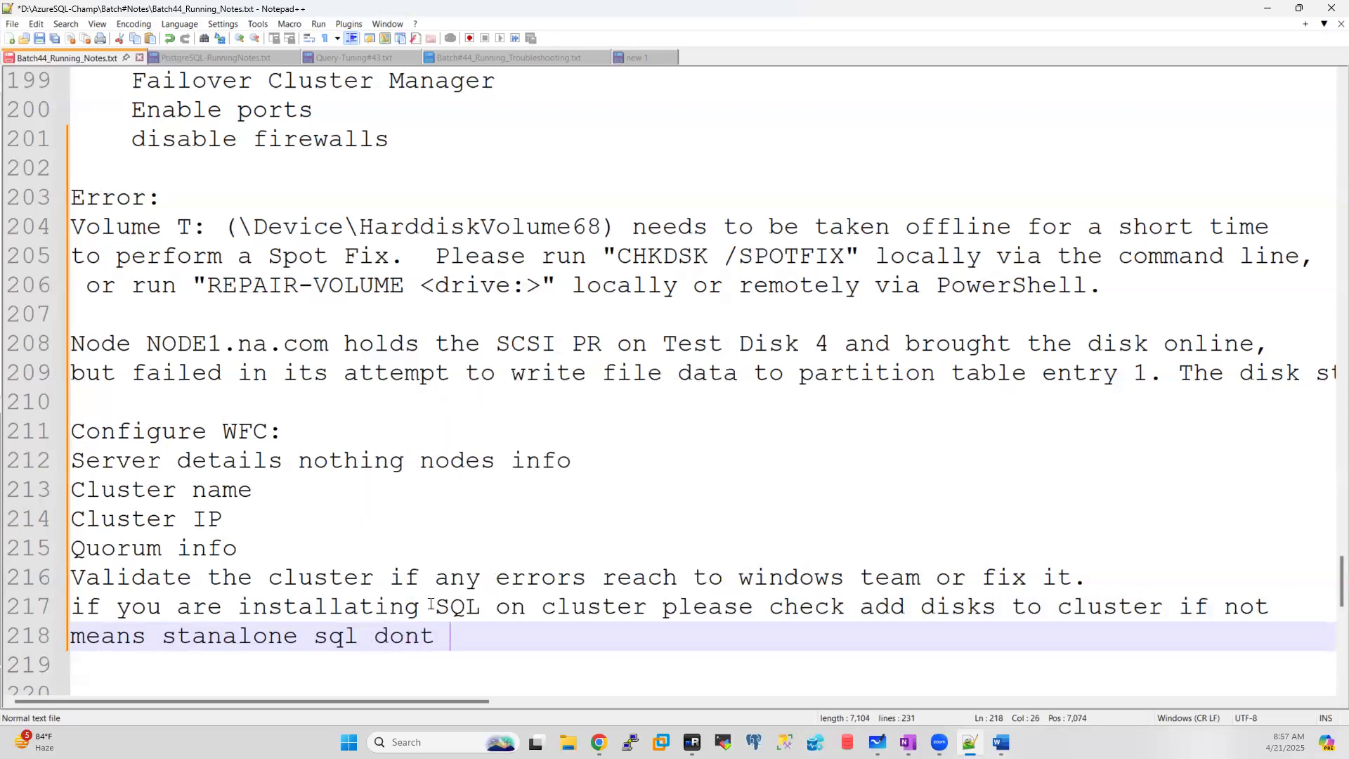
text(check di)
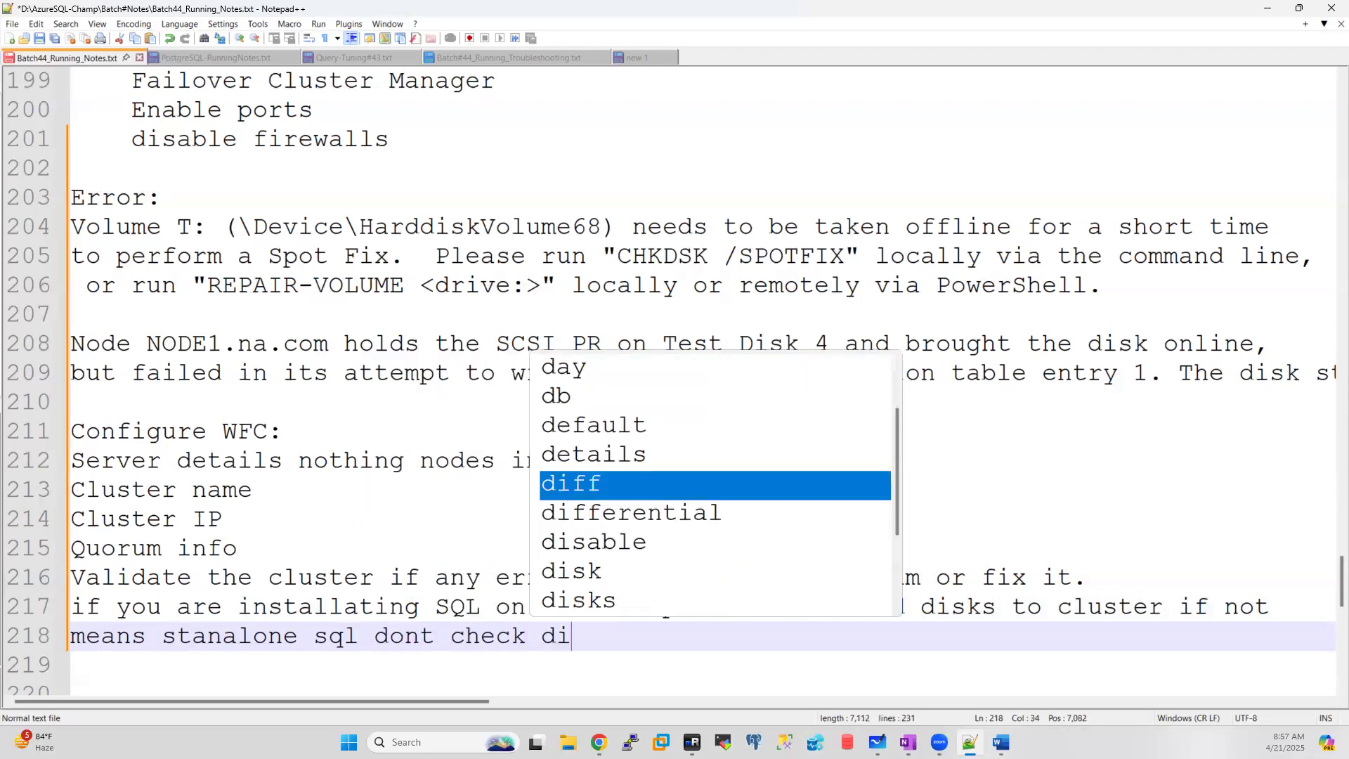
text(sk to ad)
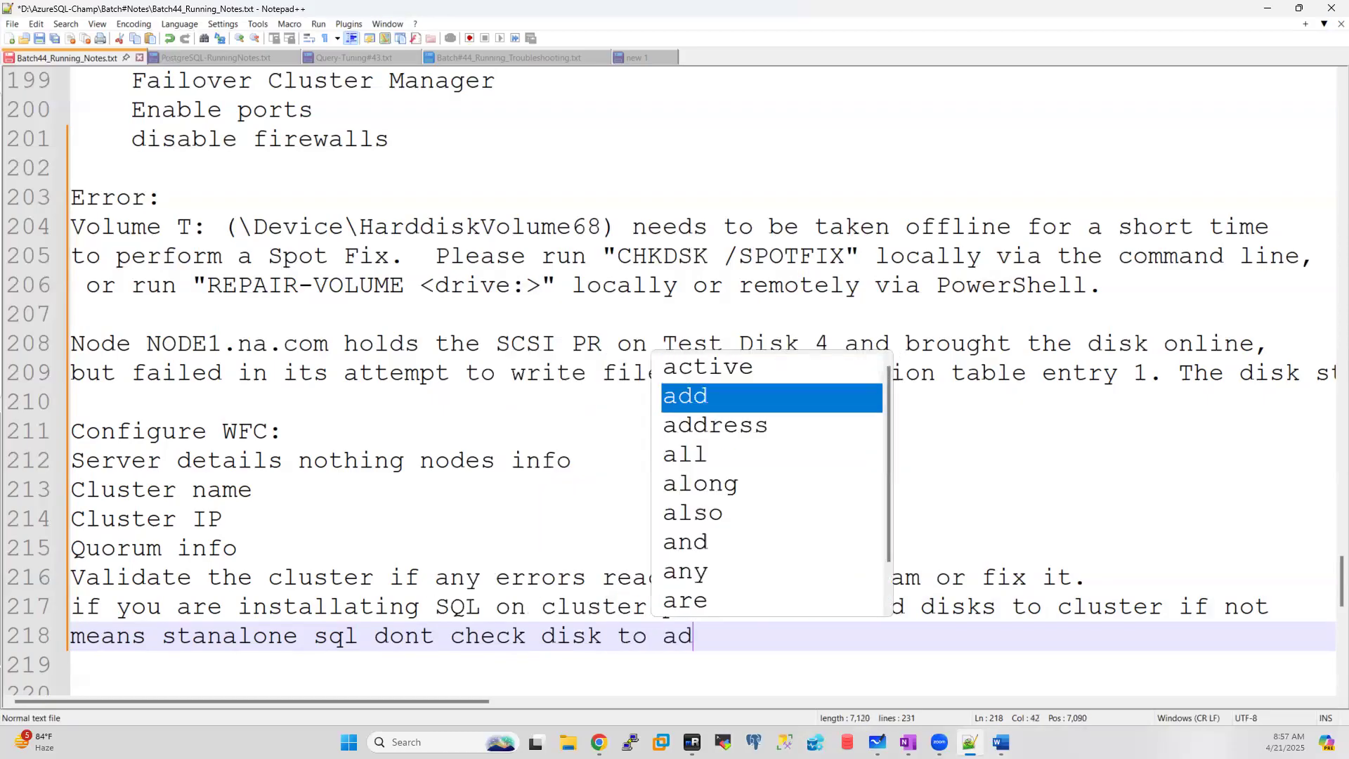
text(d to clsuter)
key(BackSpace)
key(BackSpace)
key(BackSpace)
key(BackSpace)
key(BackSpace)
text(us)
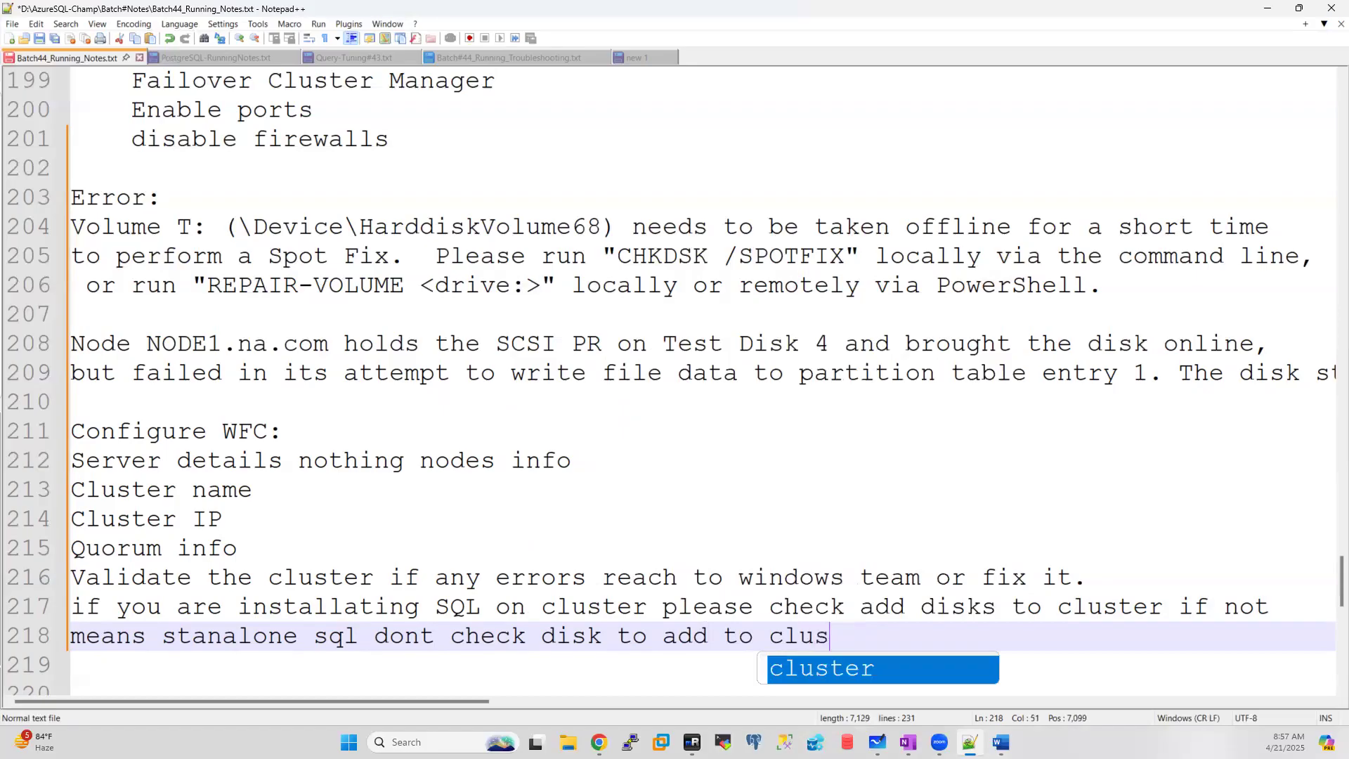
text(ter.)
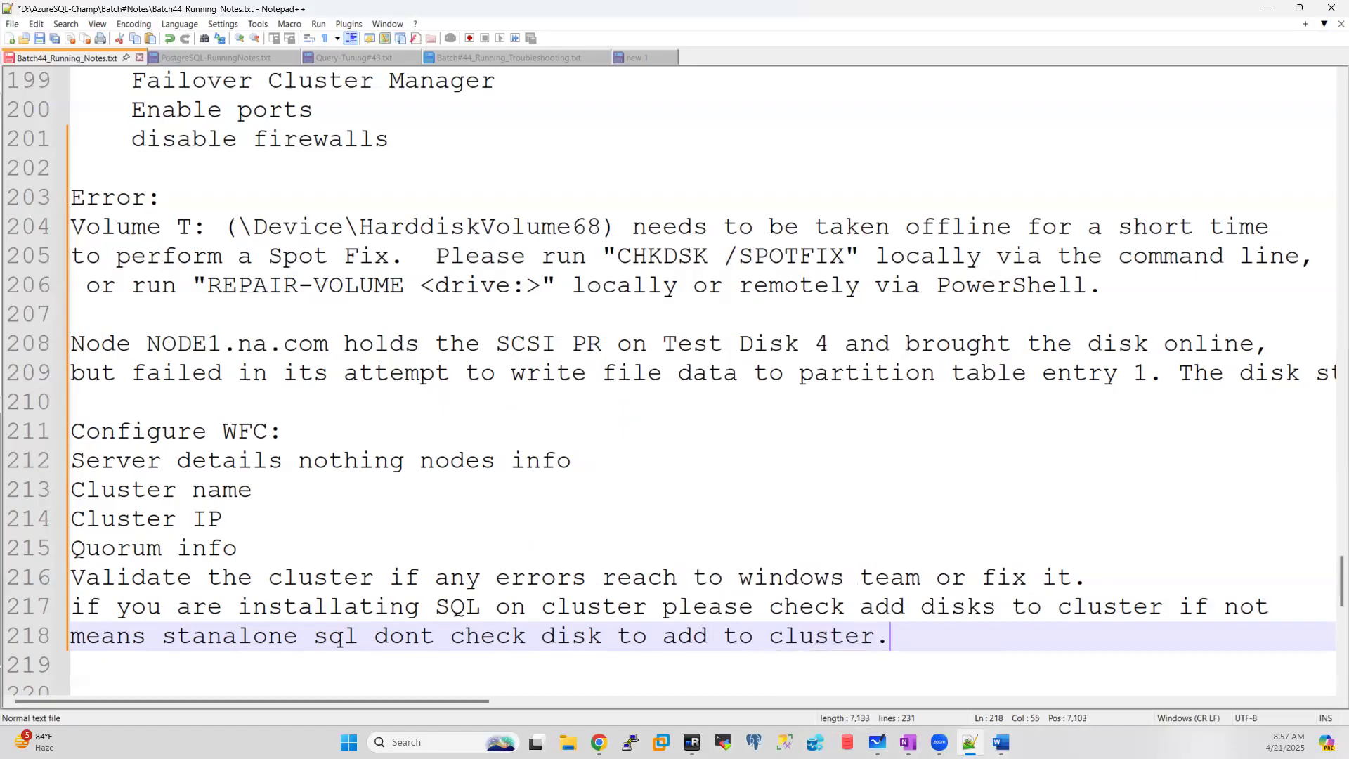
key(Return)
key(Return)
Step: Add the note 'Once we build cluster check all nodes are healthy or not.' with blank lines after
text(O)
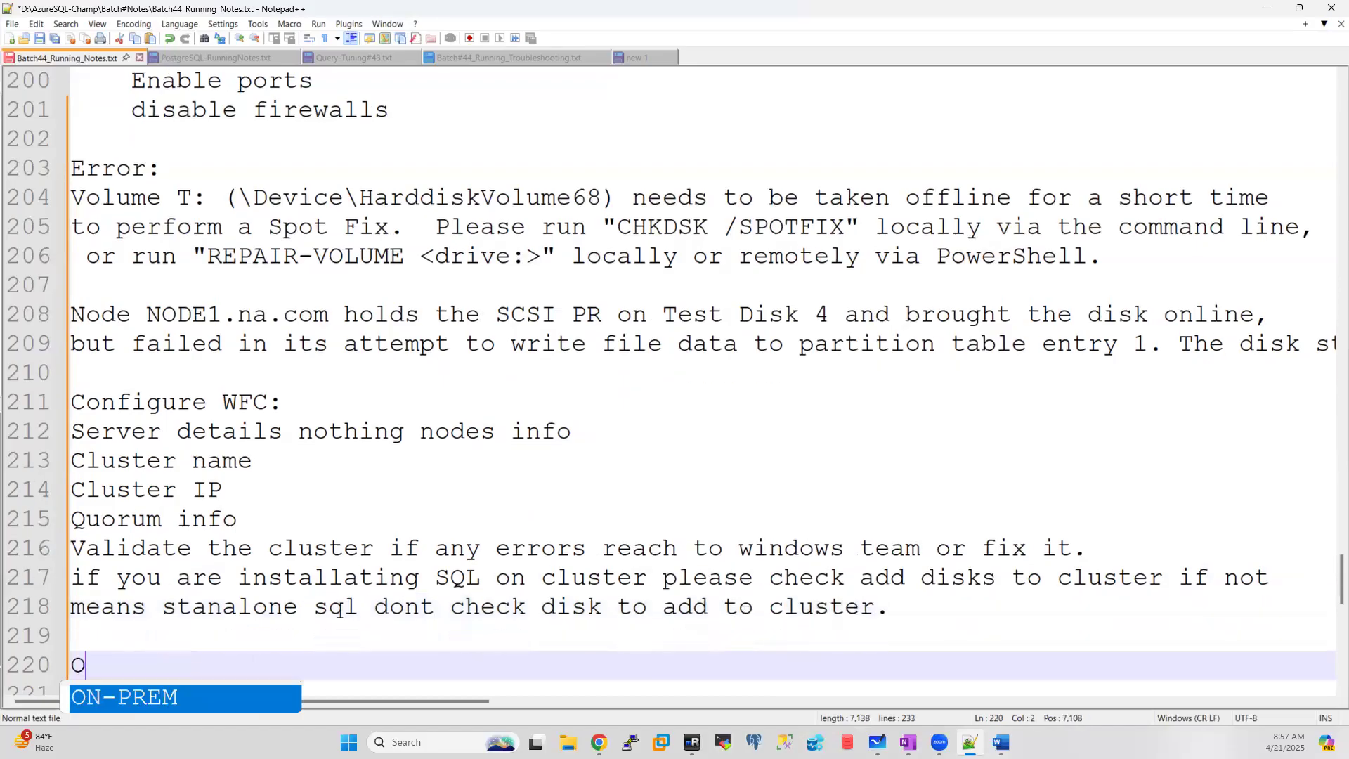
text(nce we )
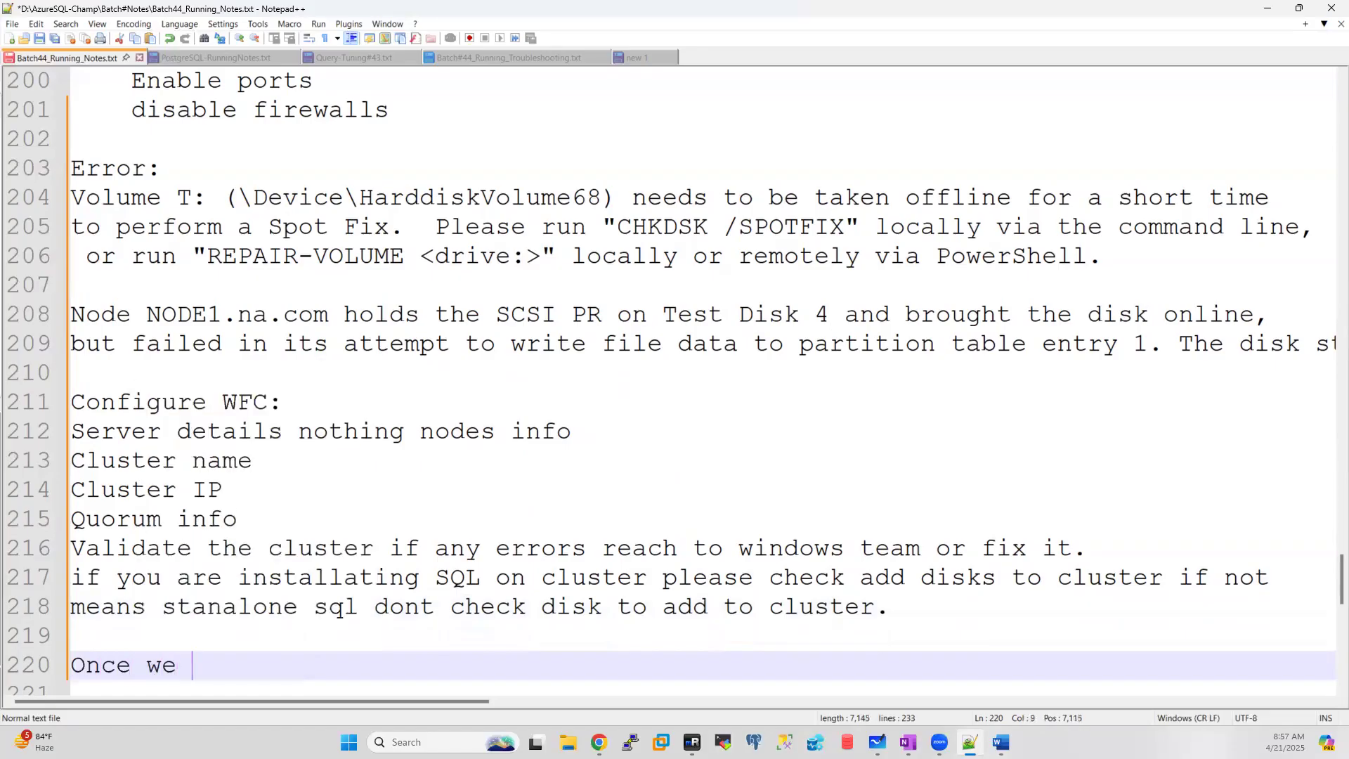
text(build cluster)
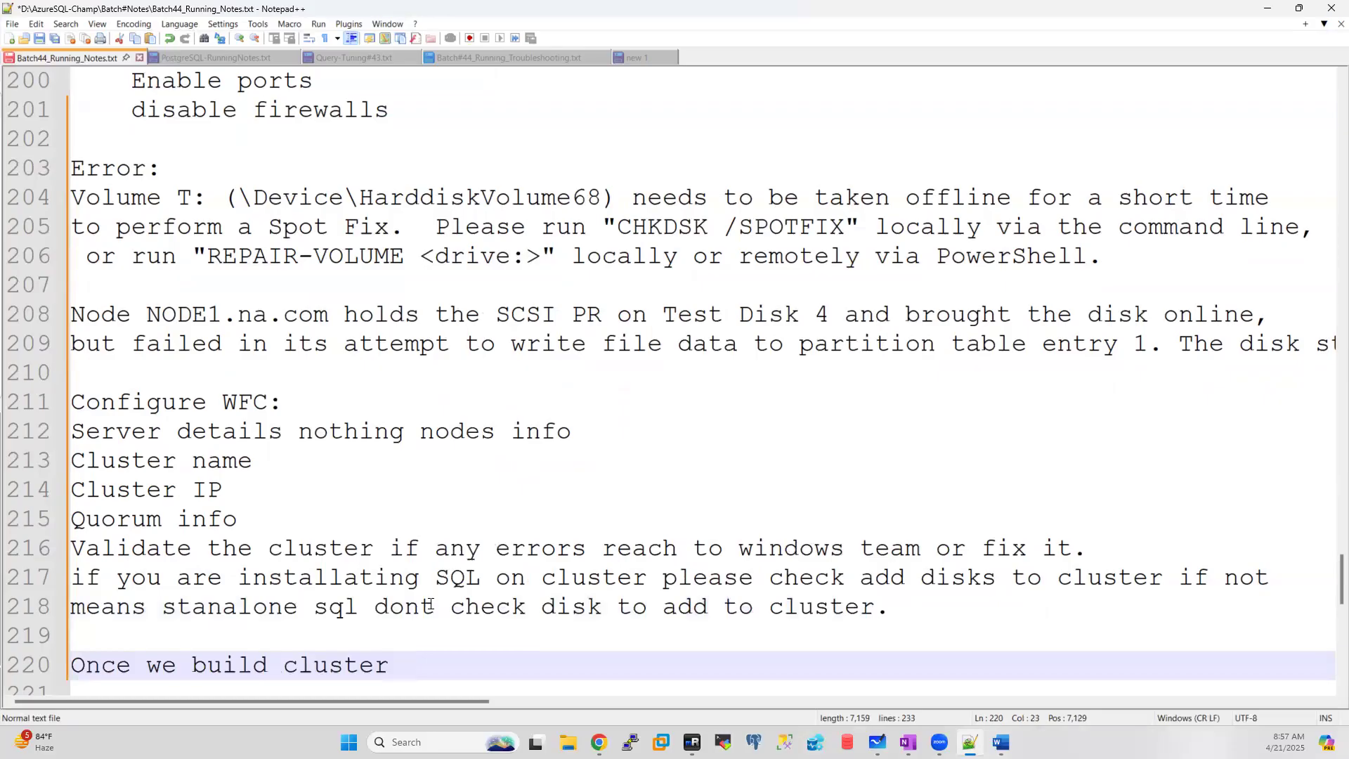
text( che)
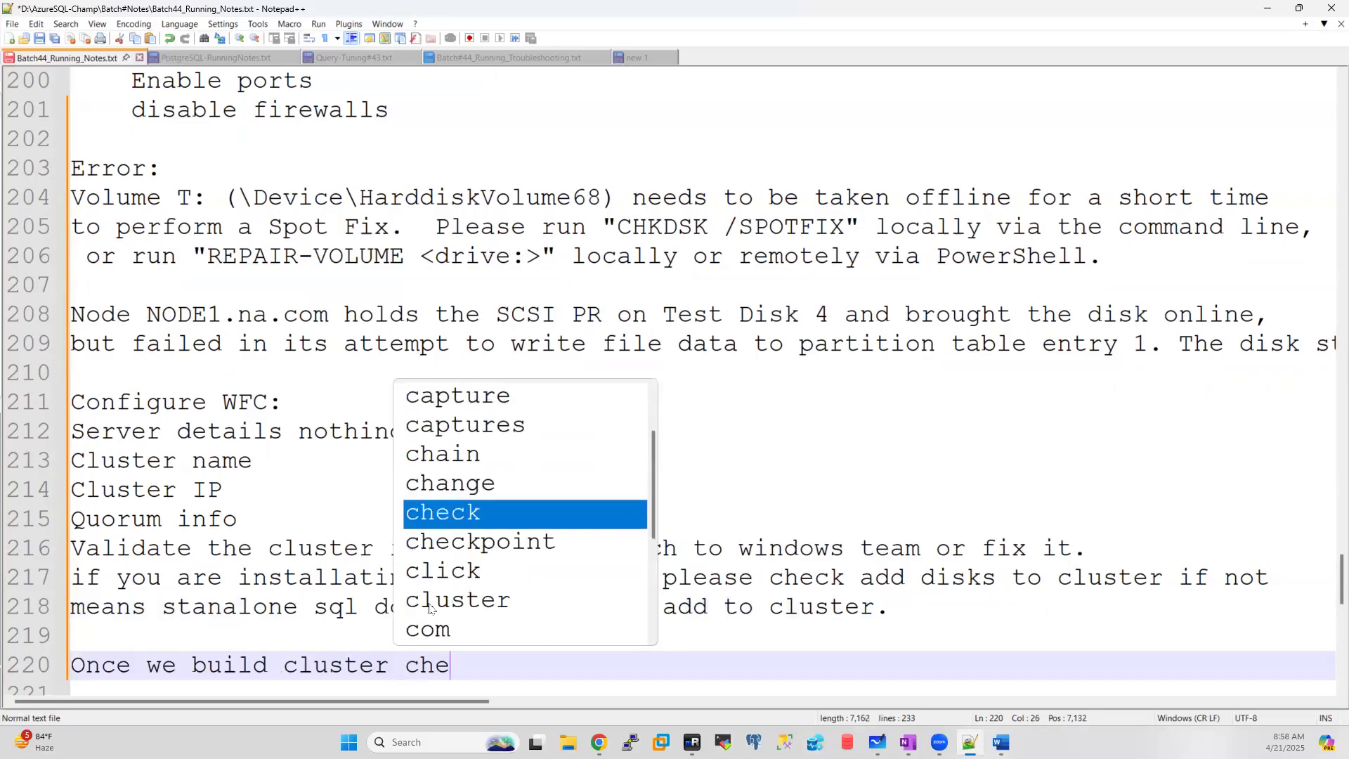
text(ck all n)
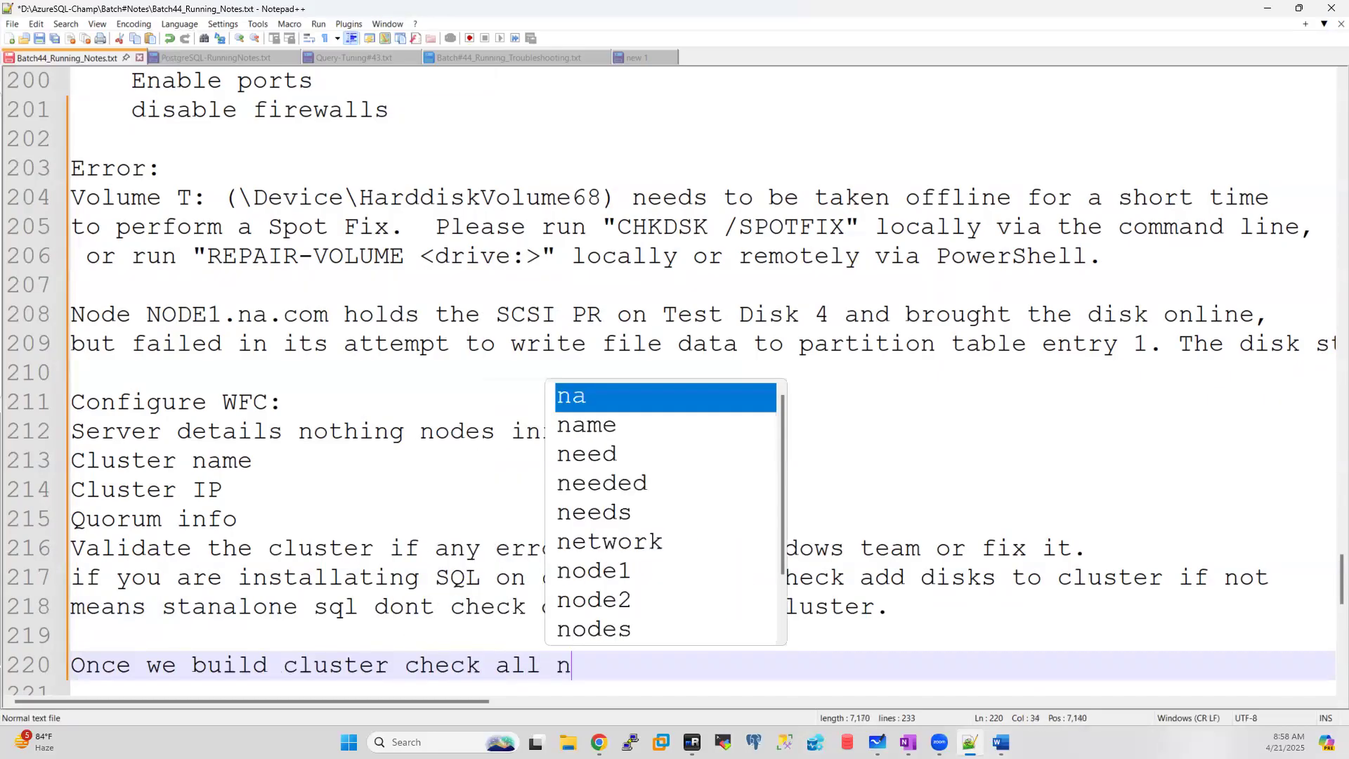
text(odes are healthy)
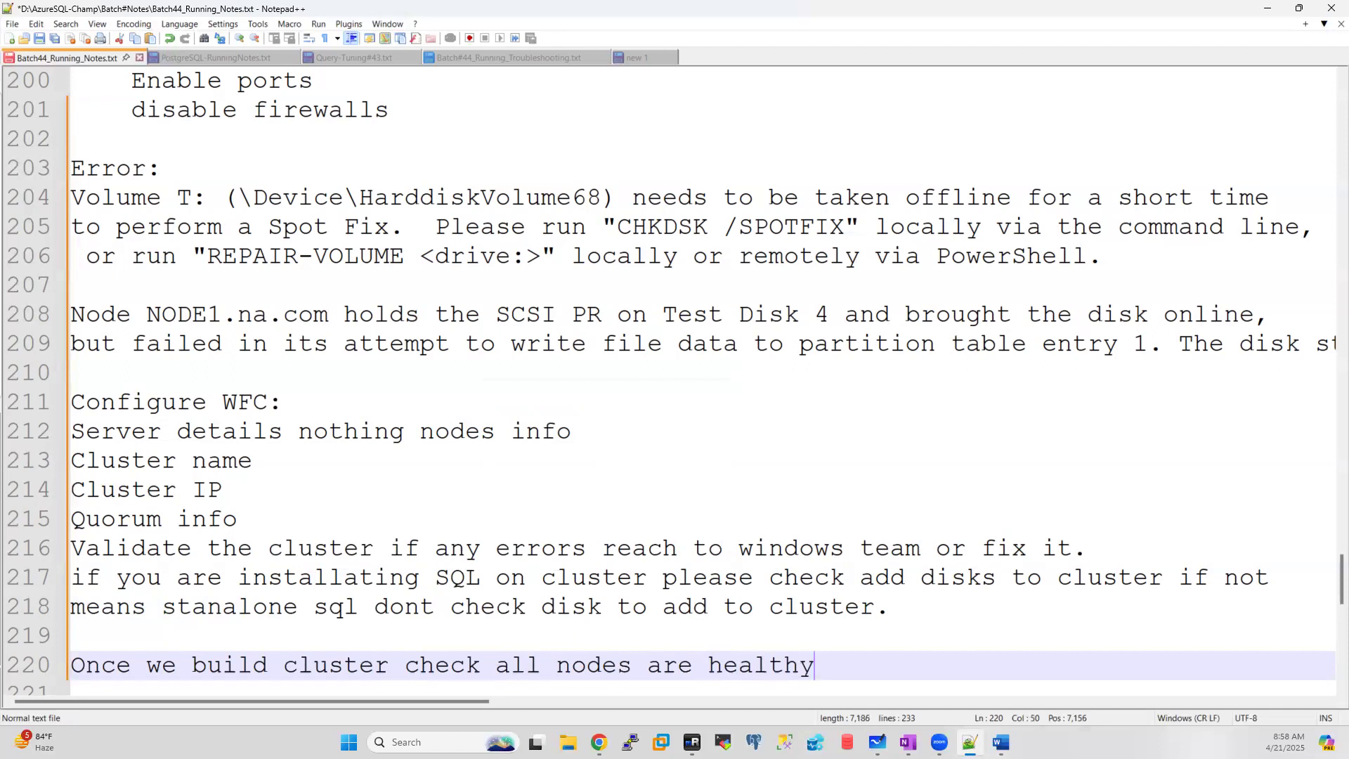
text( or no)
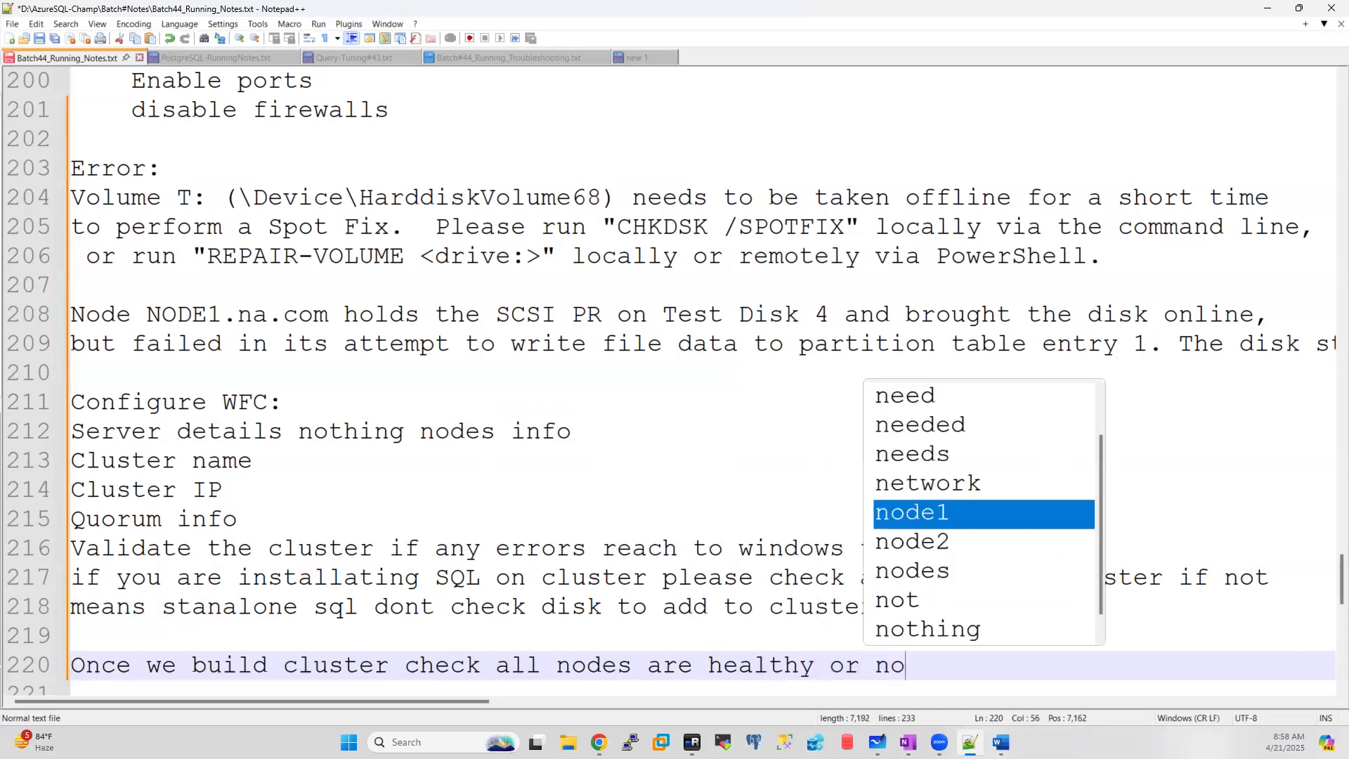
text(t.)
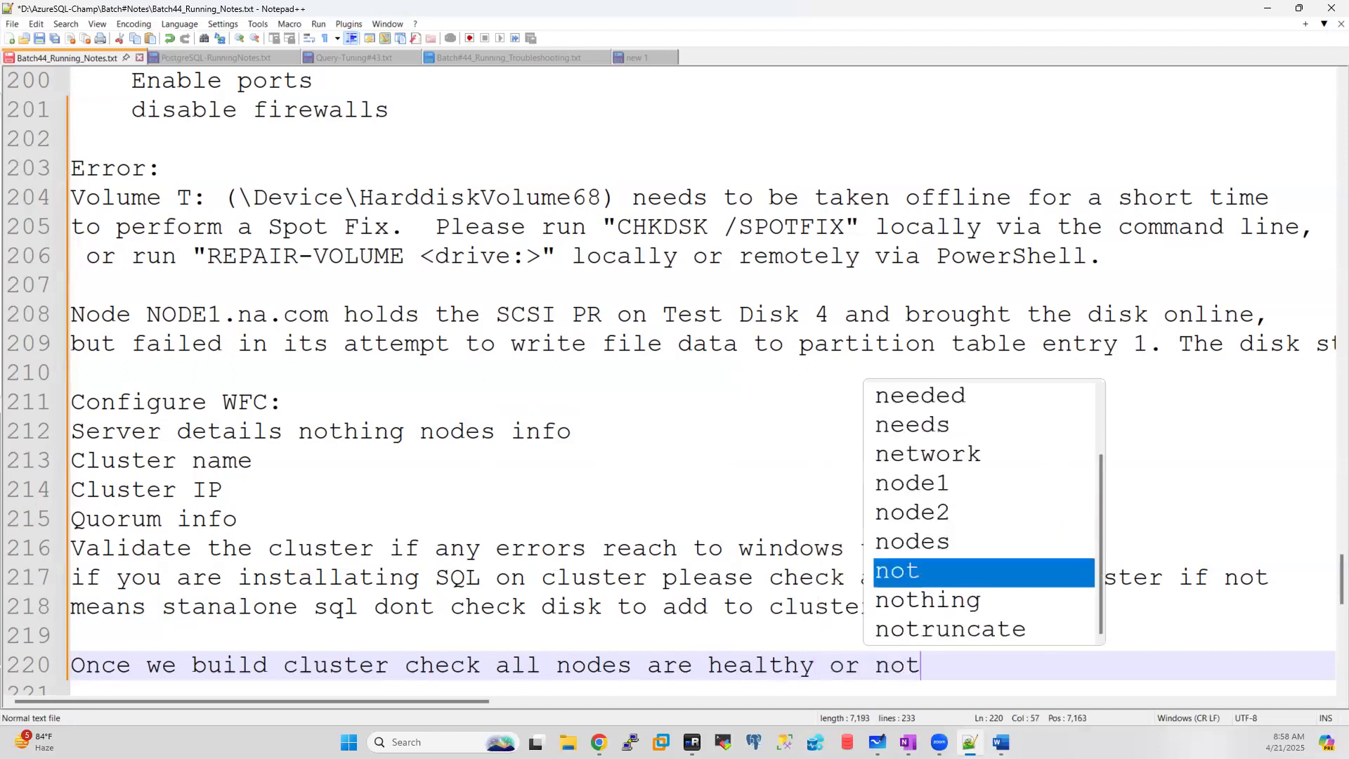
key(Return)
key(Return)
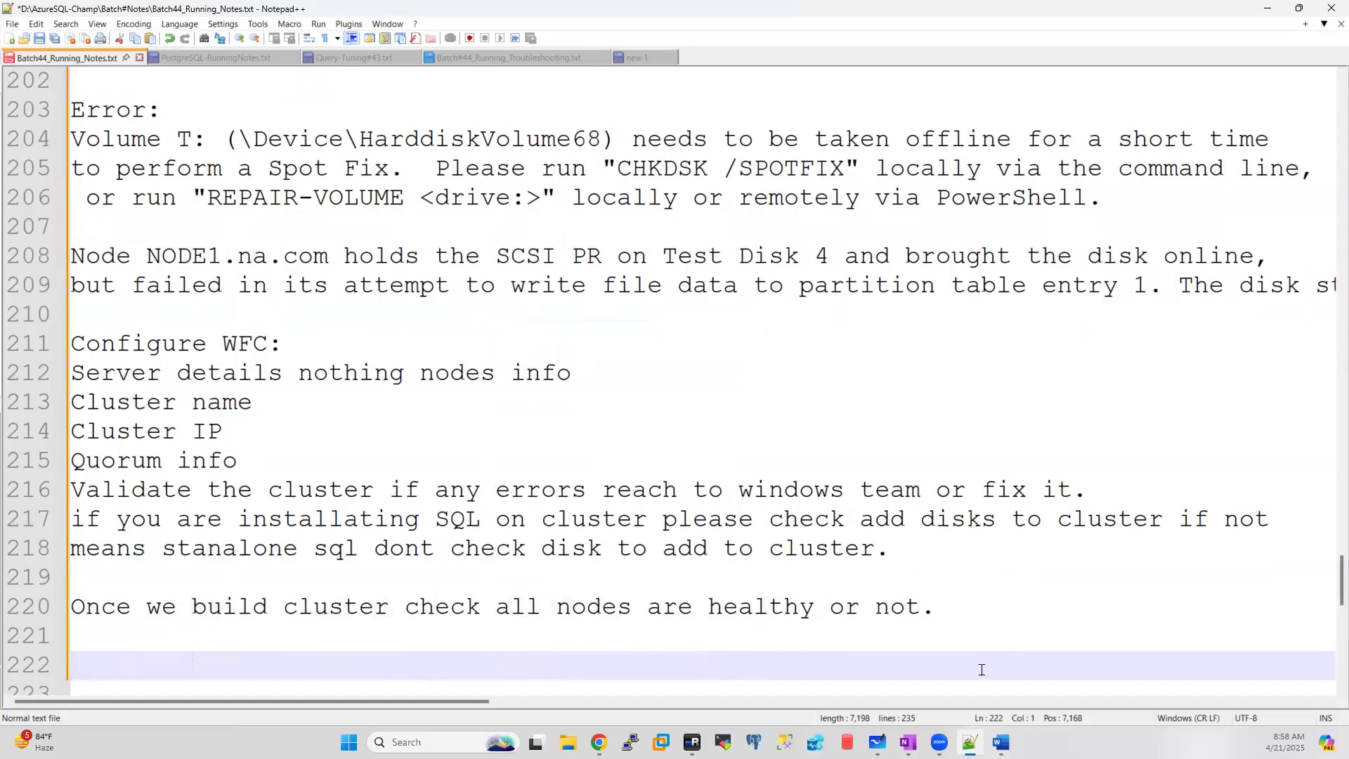
Step: Check NODE1's drives (DATA, LOG, Quorum, TempDB) in This PC, then return to the notes
click(692, 742)
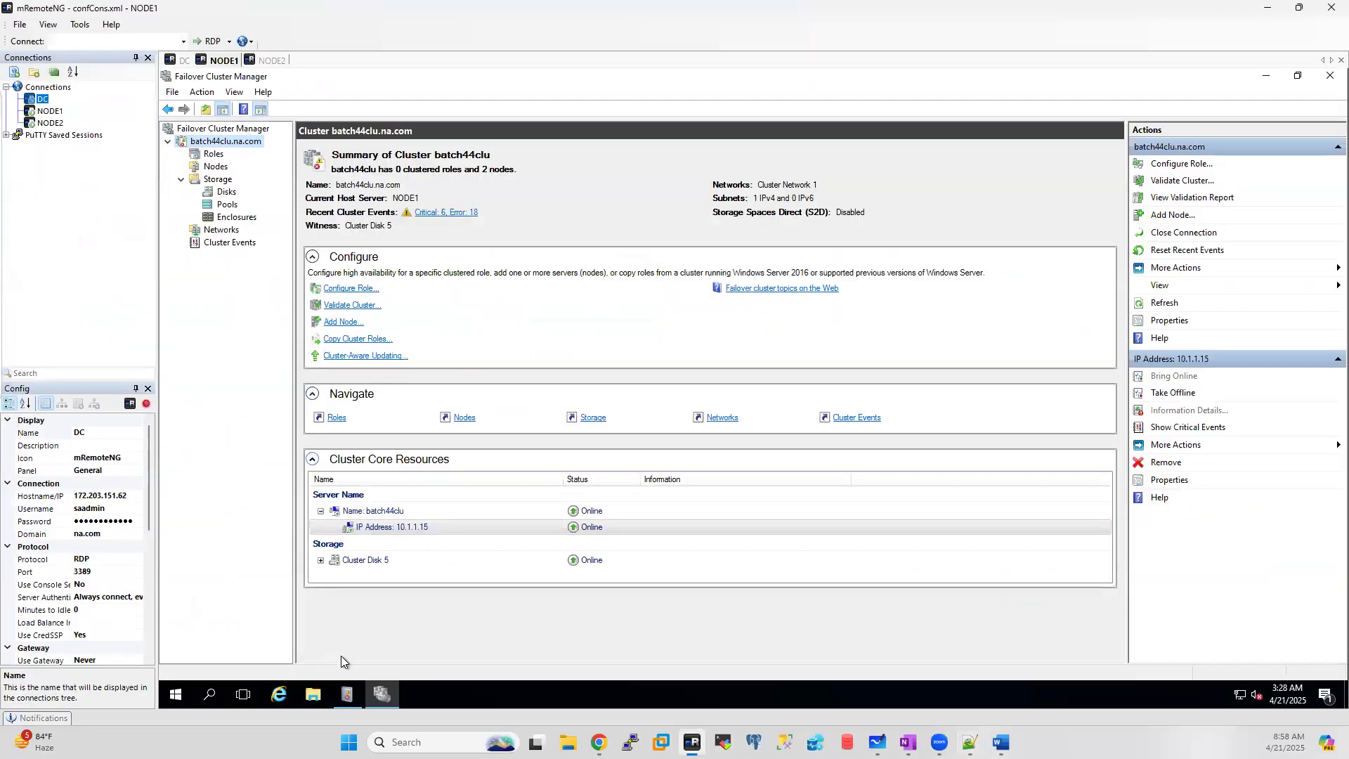
click(312, 695)
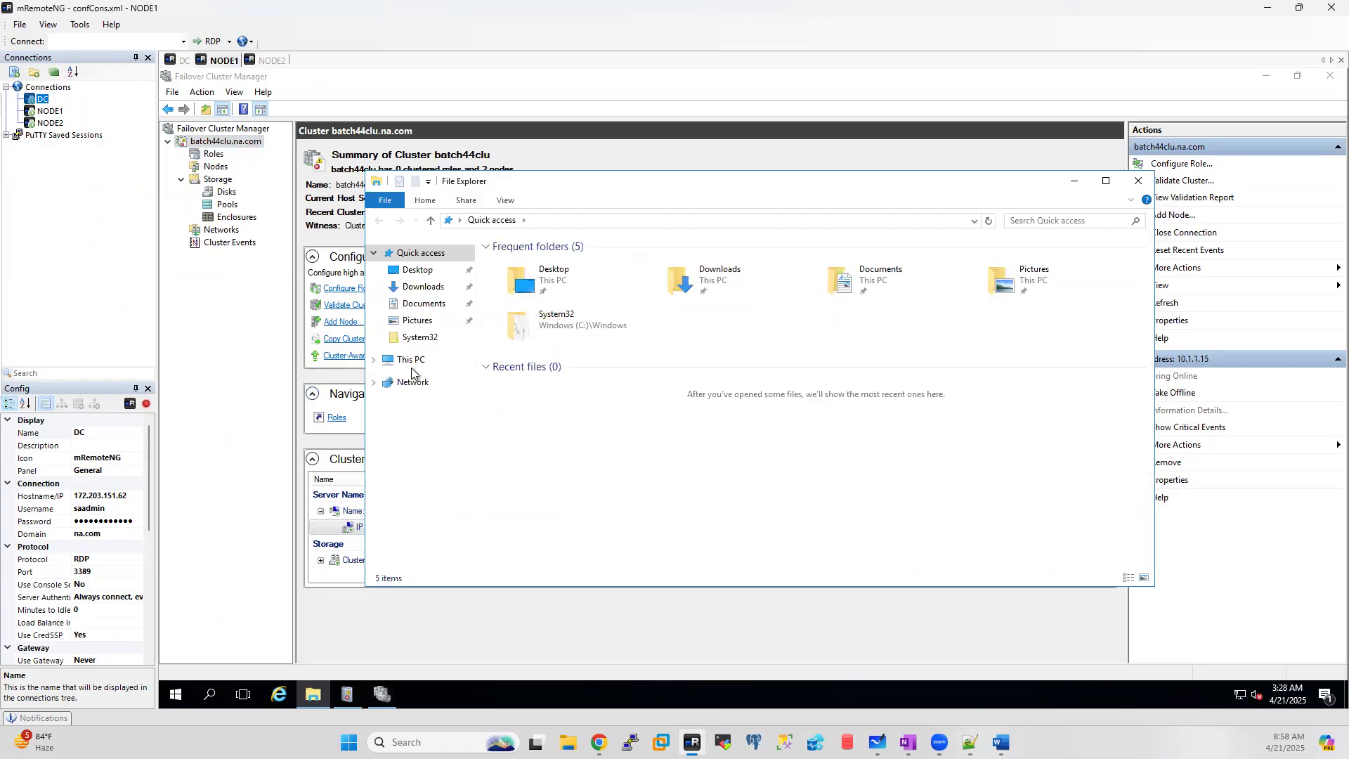
click(407, 359)
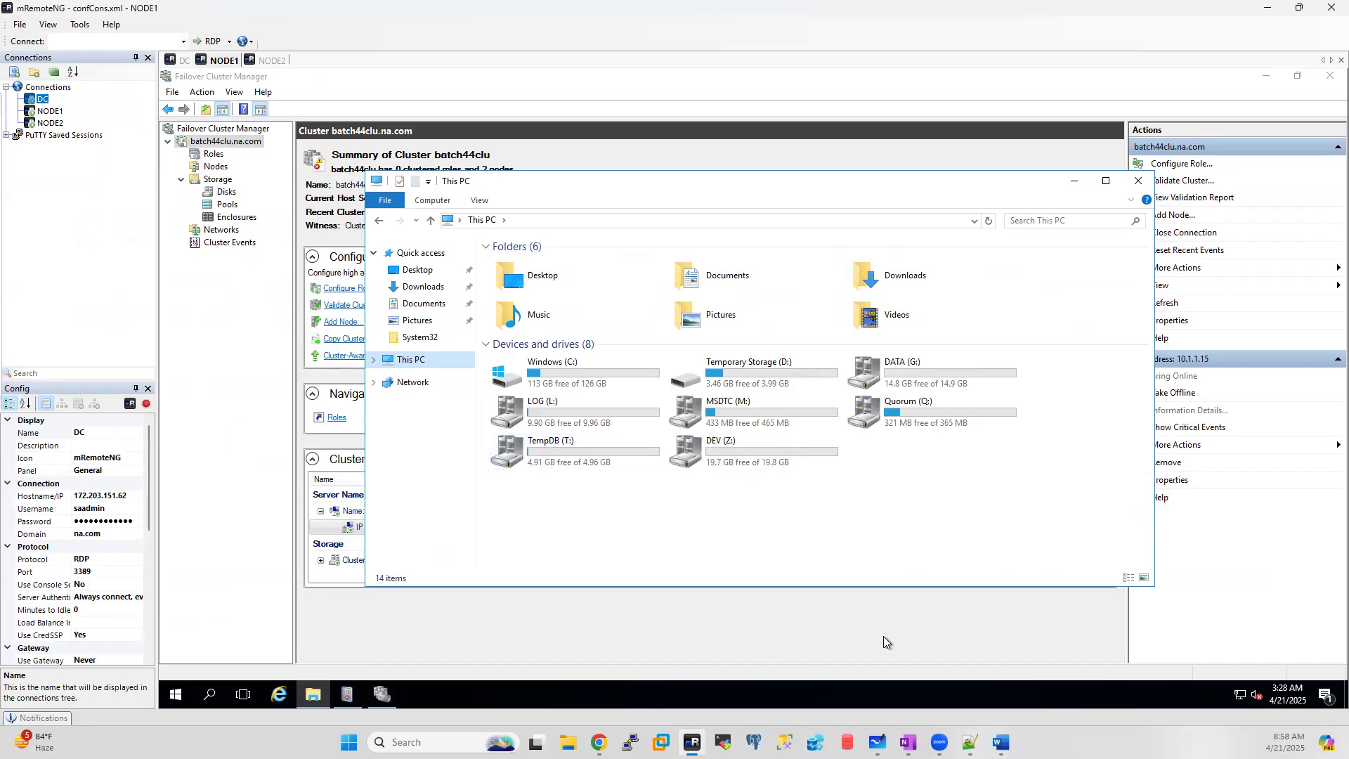
click(970, 742)
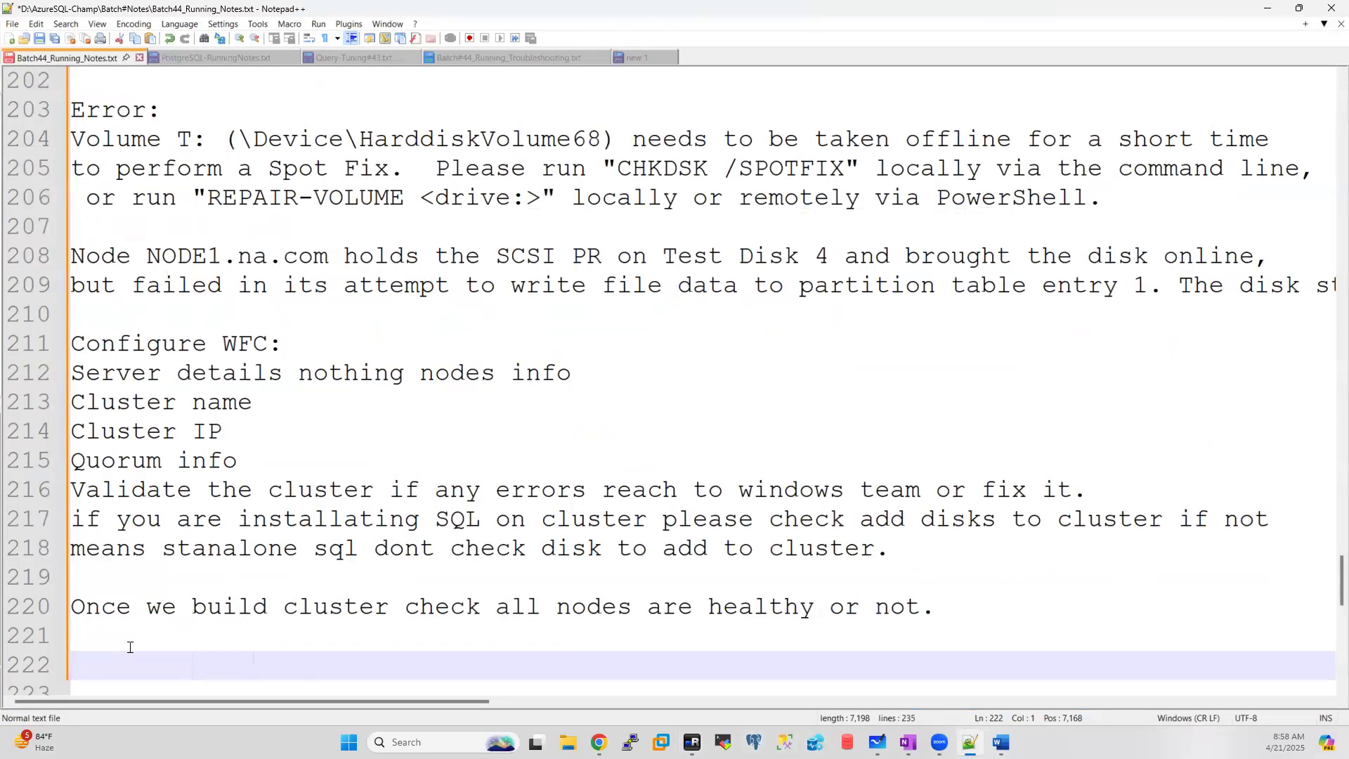
Step: Type the heading 'Configure SQL on cluster:' on line 222
text(COnfigure)
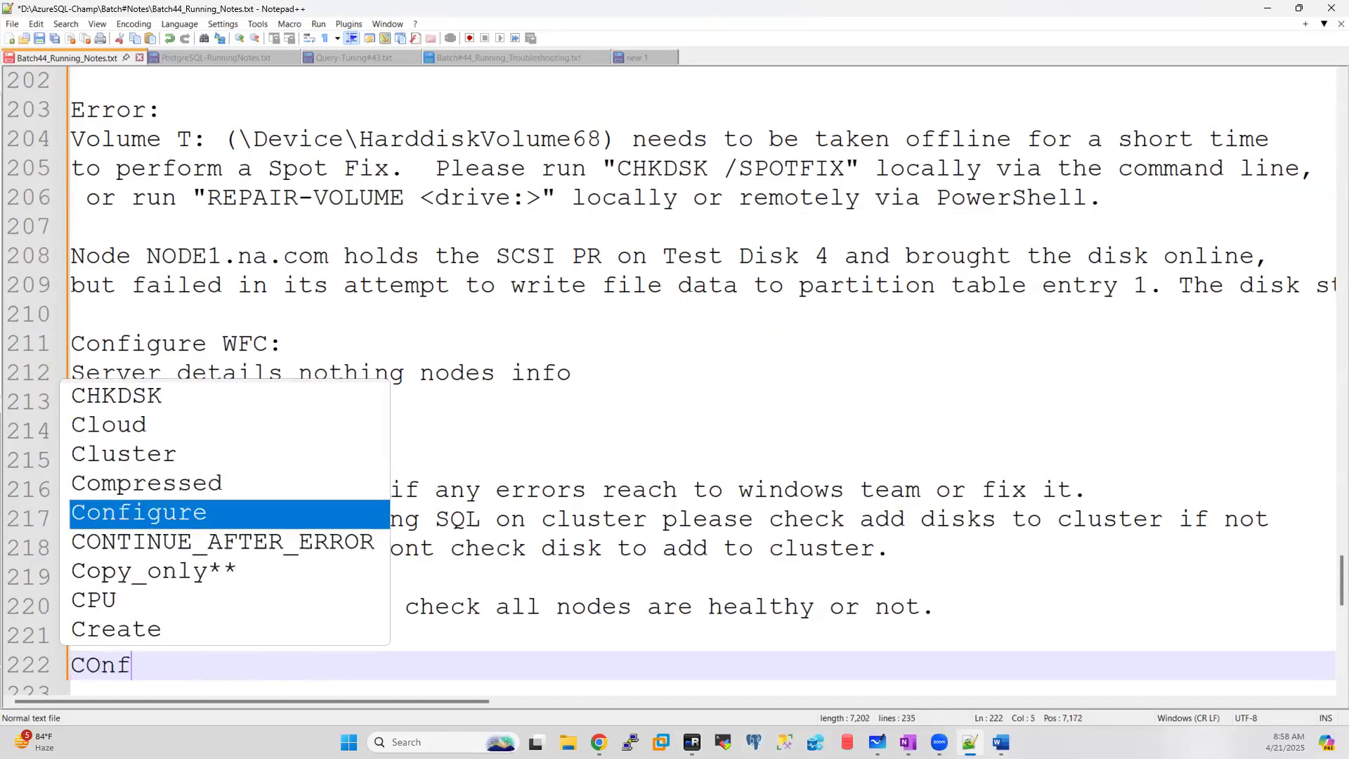
key(BackSpace)
key(BackSpace)
key(BackSpace)
key(BackSpace)
key(BackSpace)
key(BackSpace)
key(BackSpace)
key(BackSpace)
text(onfi)
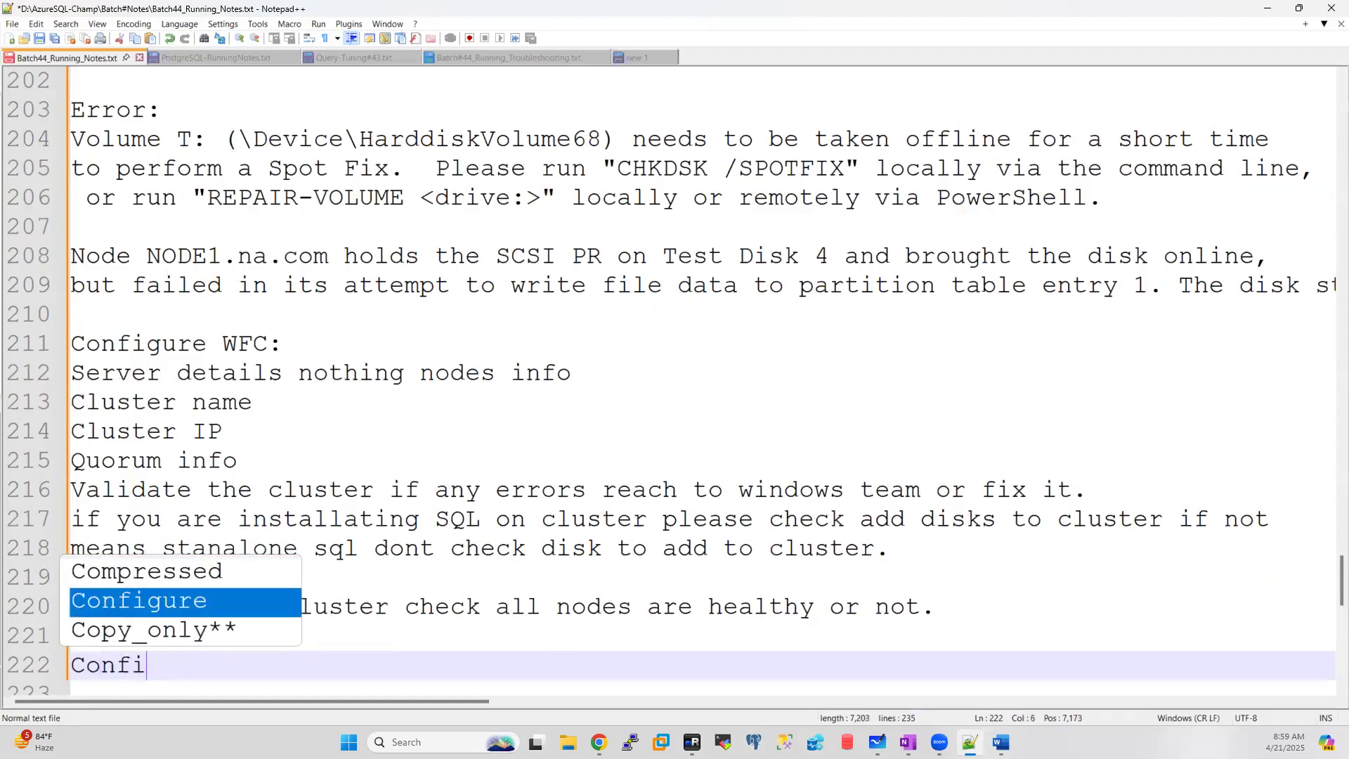
text(gure SQL)
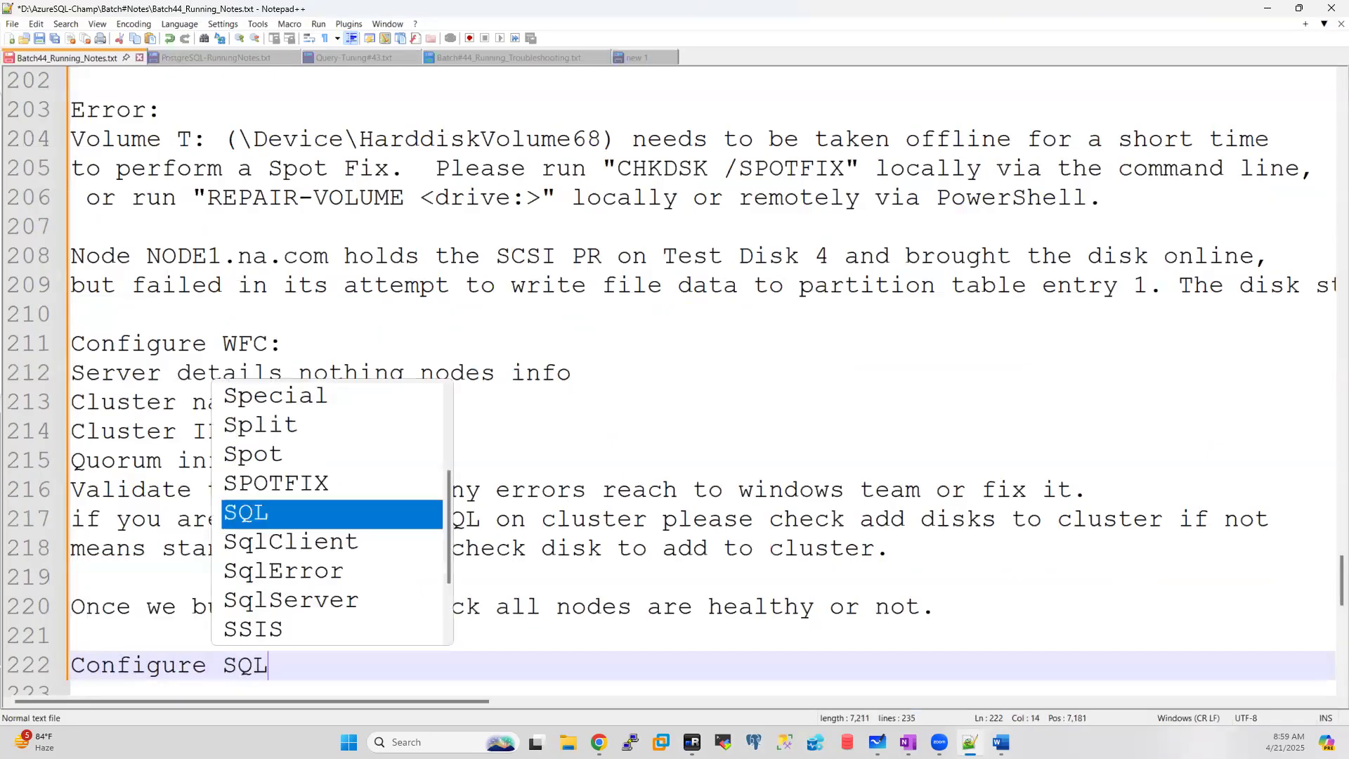
text( on clsuter)
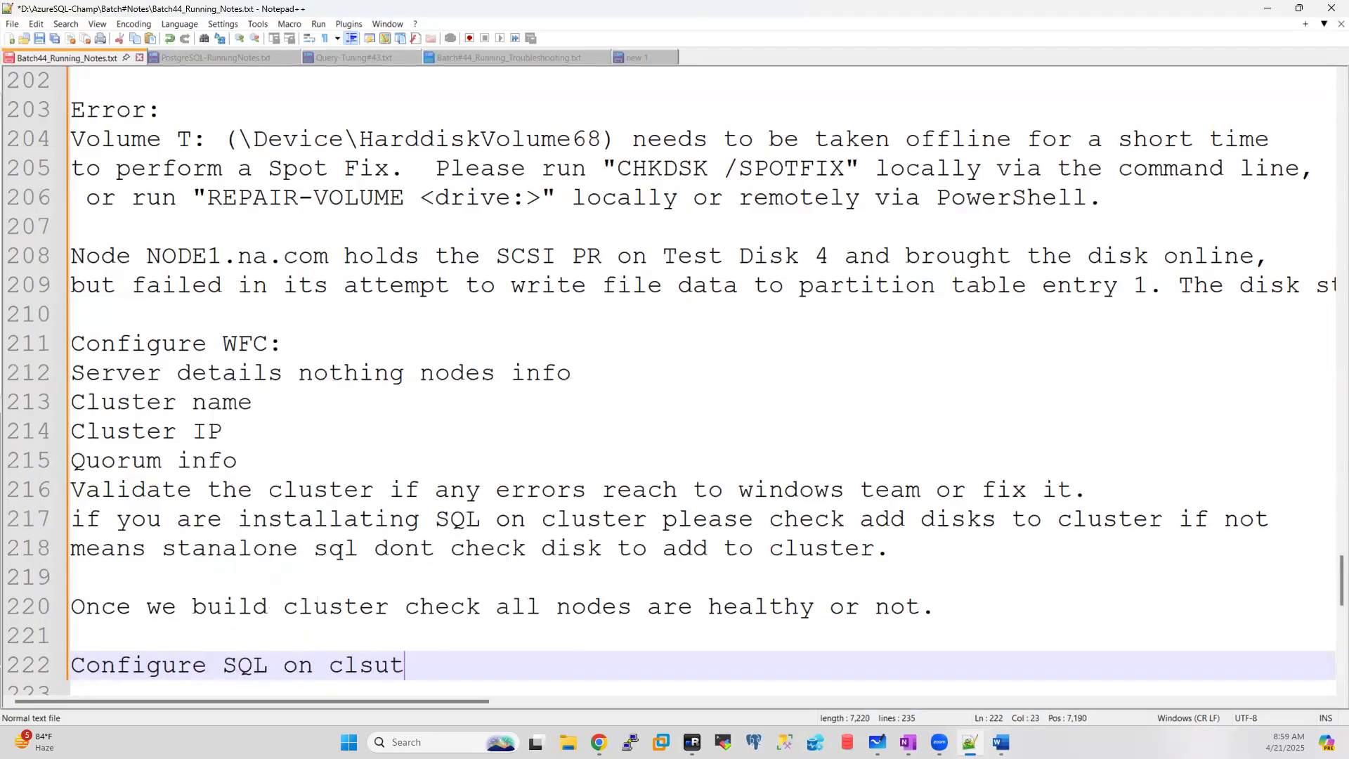
key(BackSpace)
key(BackSpace)
key(BackSpace)
key(BackSpace)
key(BackSpace)
text(uster)
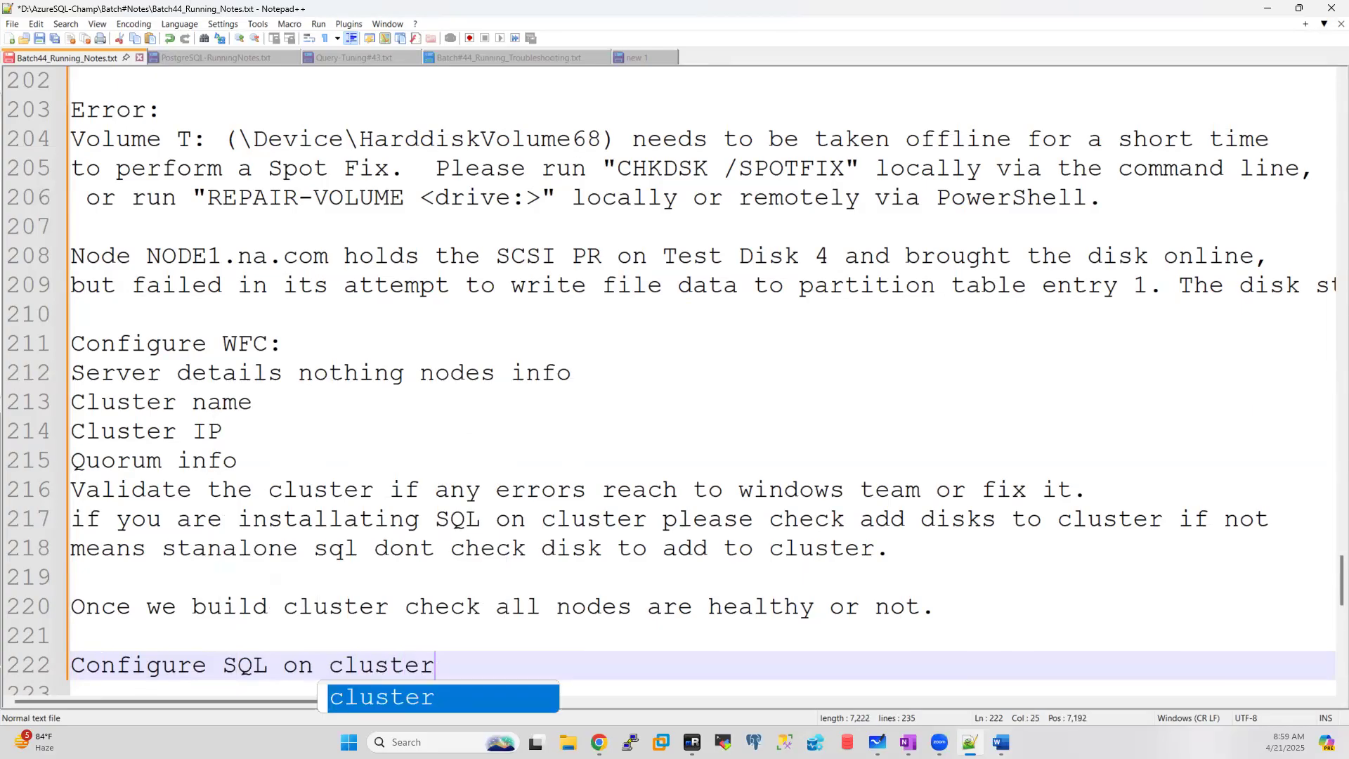
text(:)
key(Return)
key(Return)
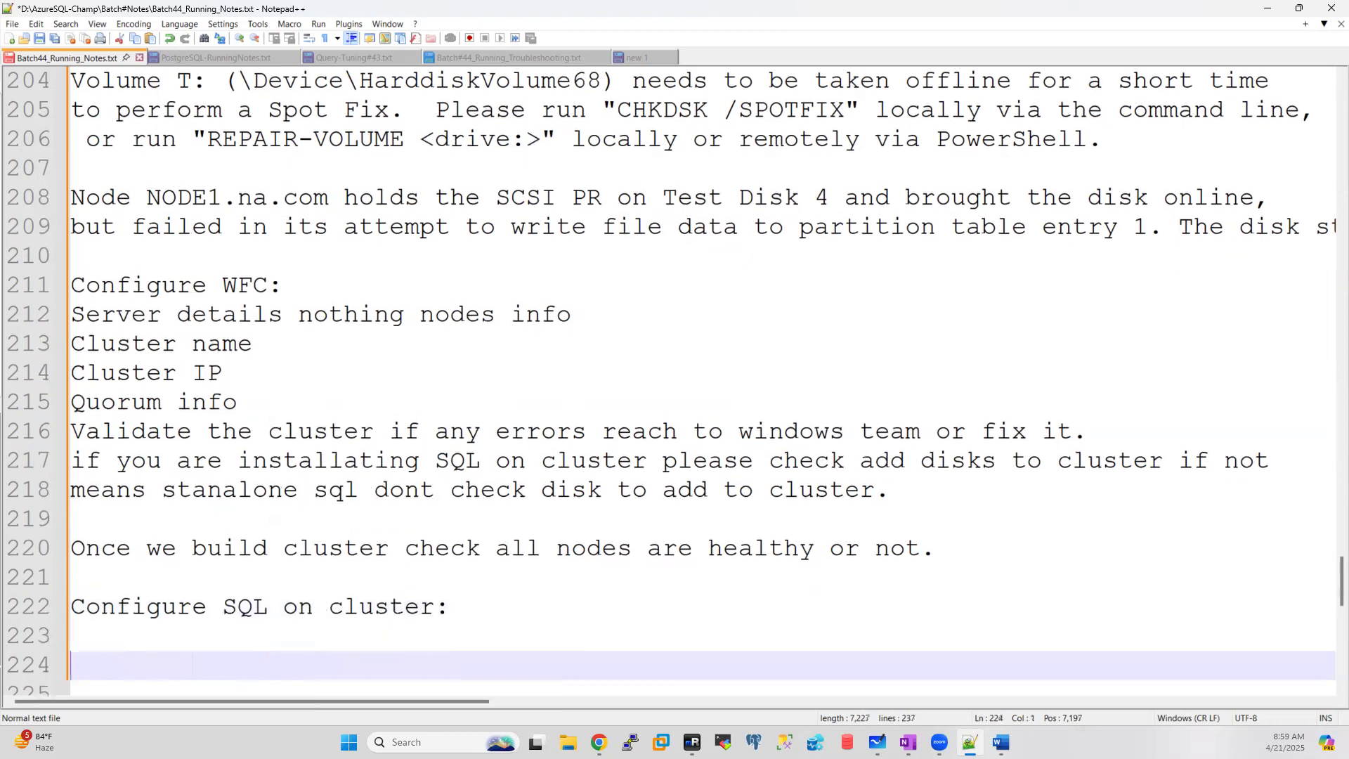
Step: Add 'mainly Server should be part of cluster before we start SQL on cluster installation.'
click(109, 639)
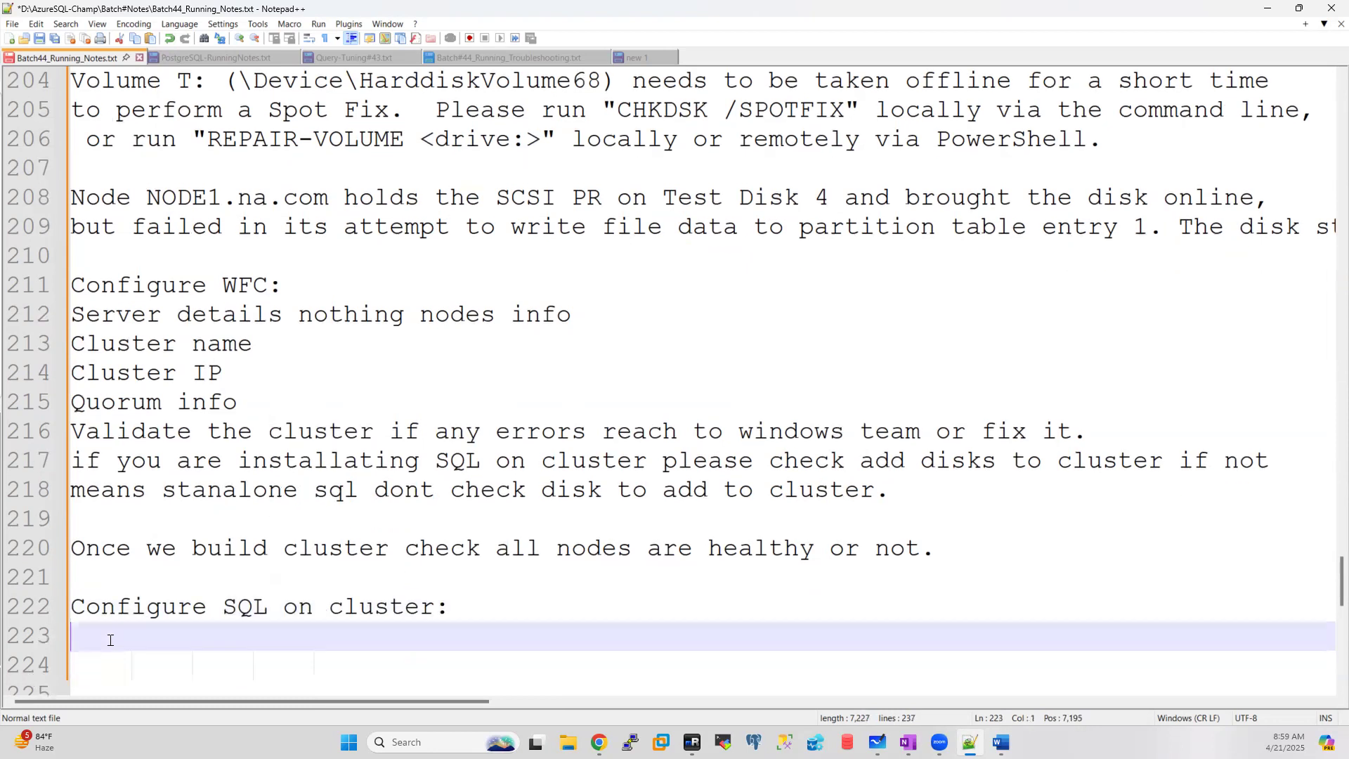
text(Man)
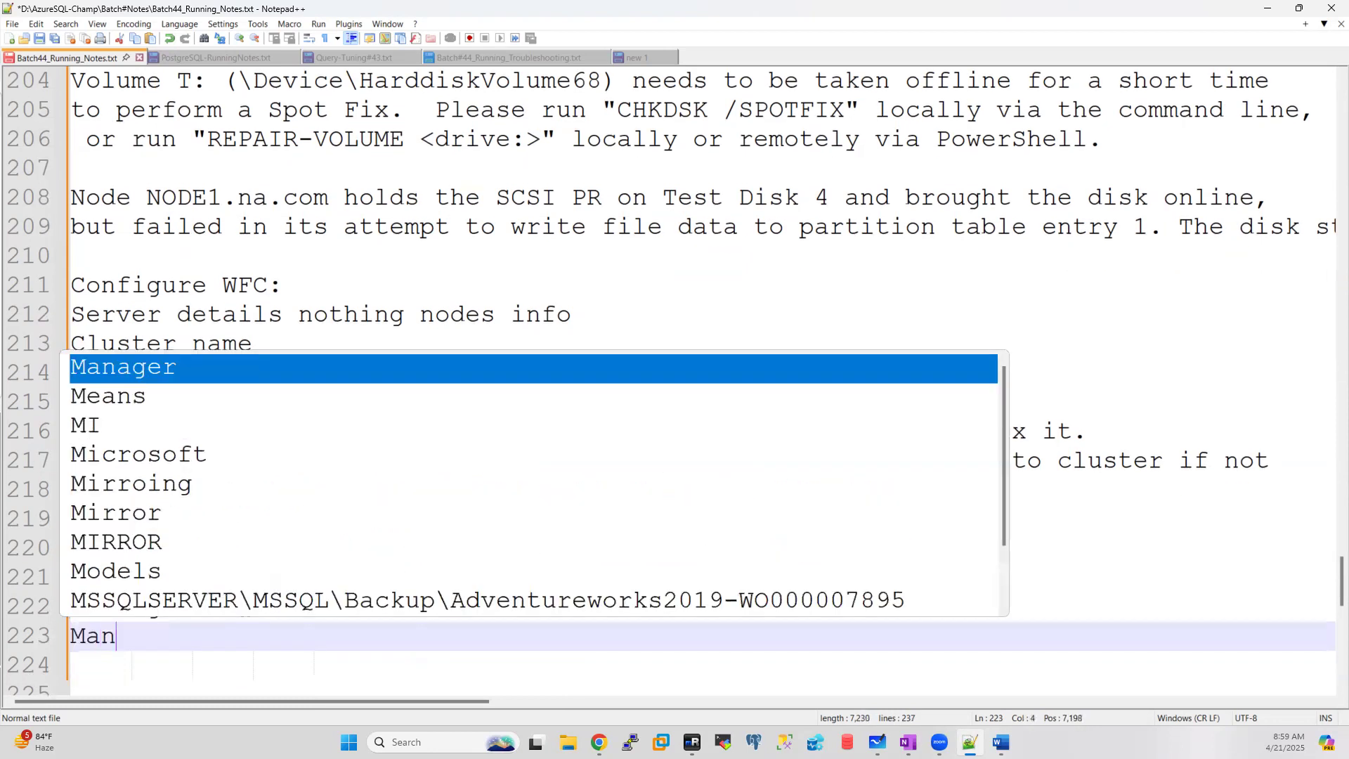
text(ly)
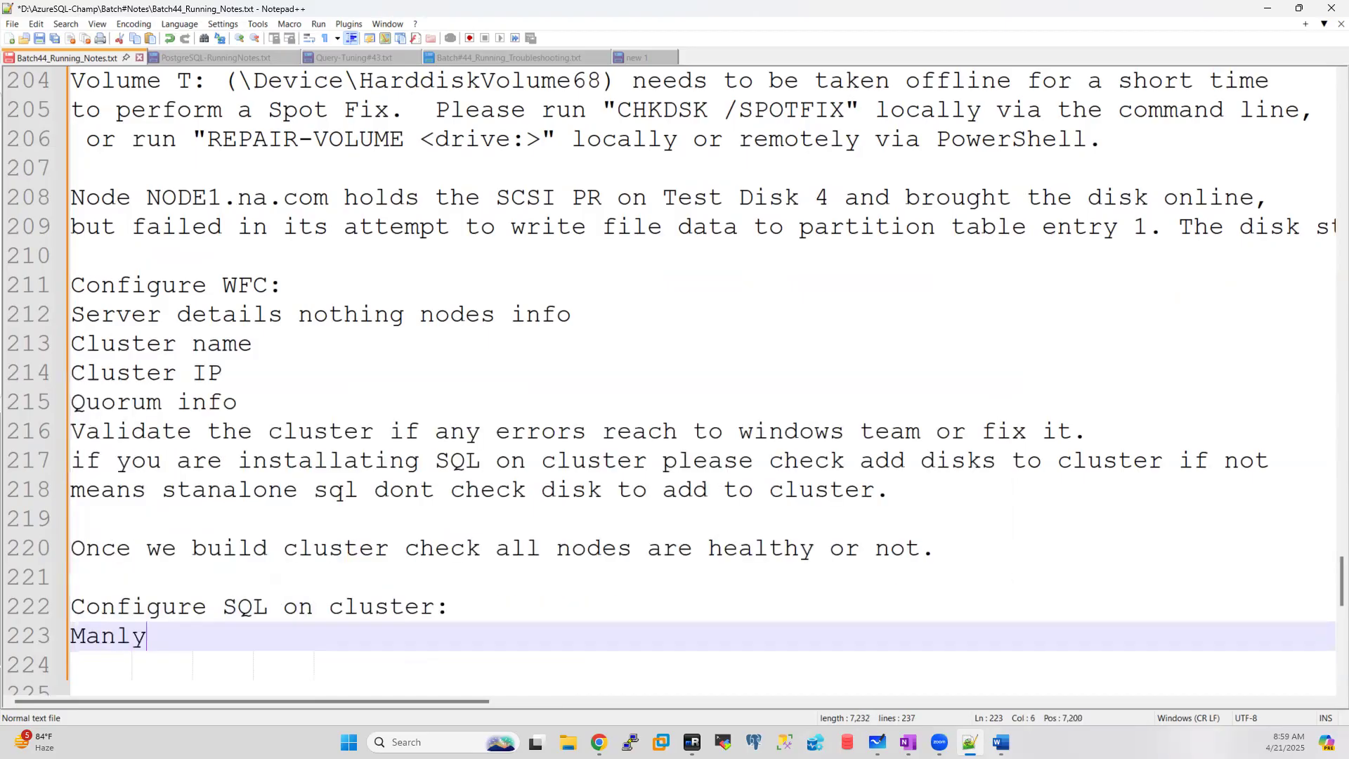
key(BackSpace)
key(BackSpace)
key(BackSpace)
key(BackSpace)
key(BackSpace)
text(mainly Server should be part of )
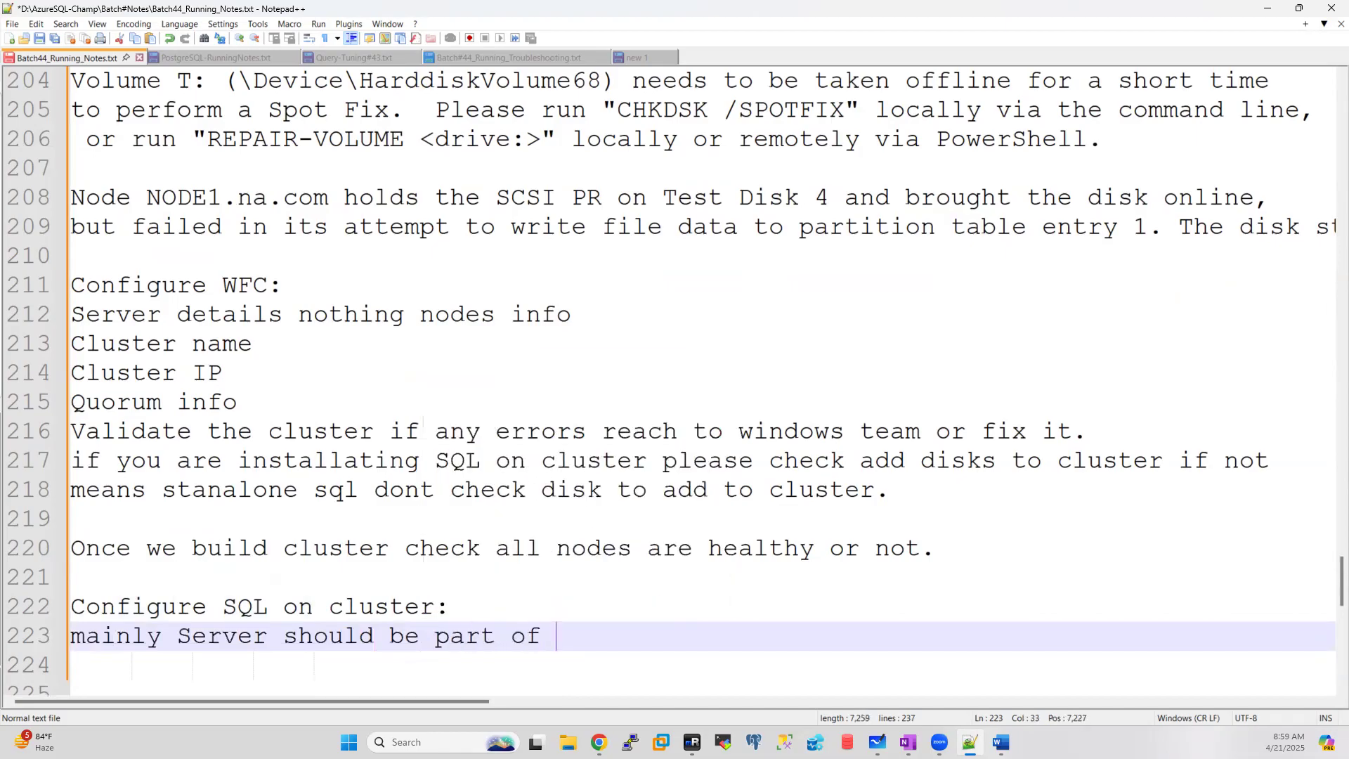
text(clsuters)
key(BackSpace)
key(BackSpace)
key(BackSpace)
key(BackSpace)
key(BackSpace)
key(BackSpace)
text(ust)
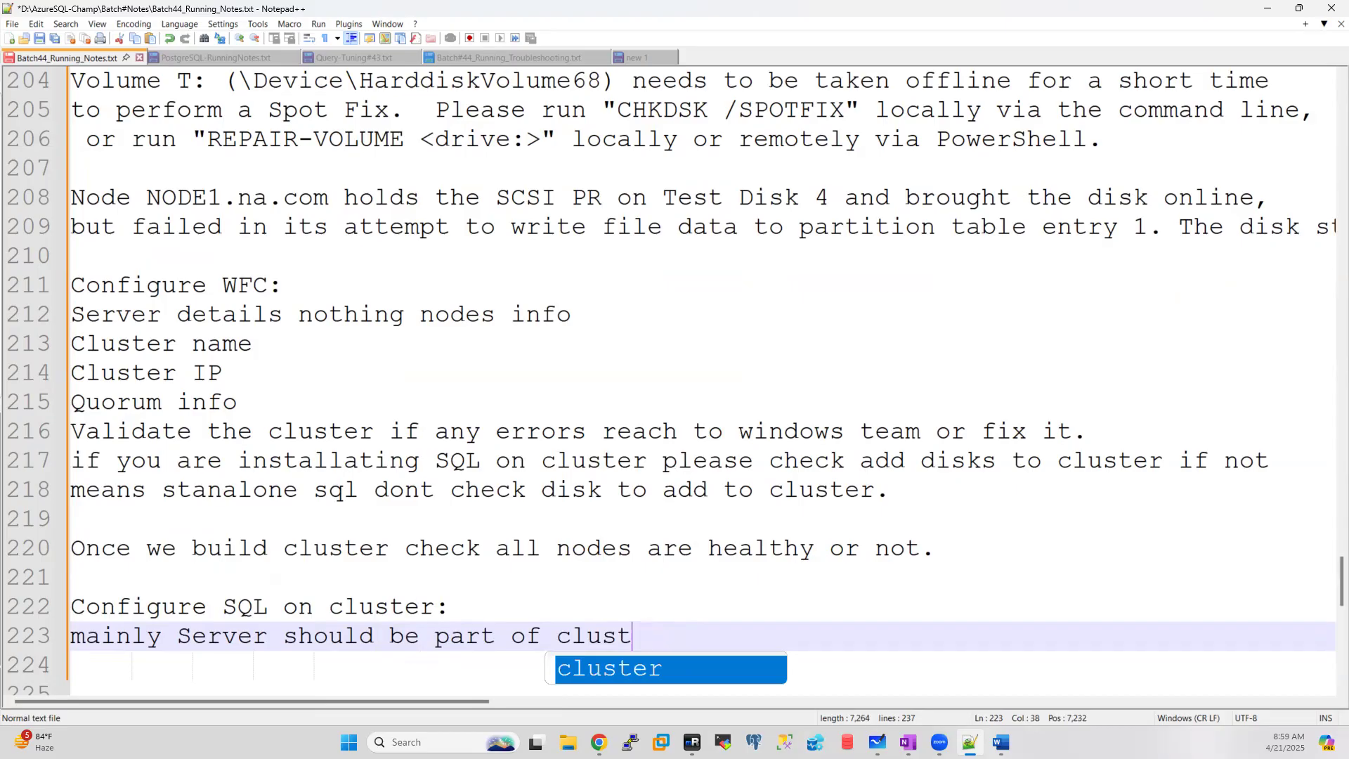
text(er before)
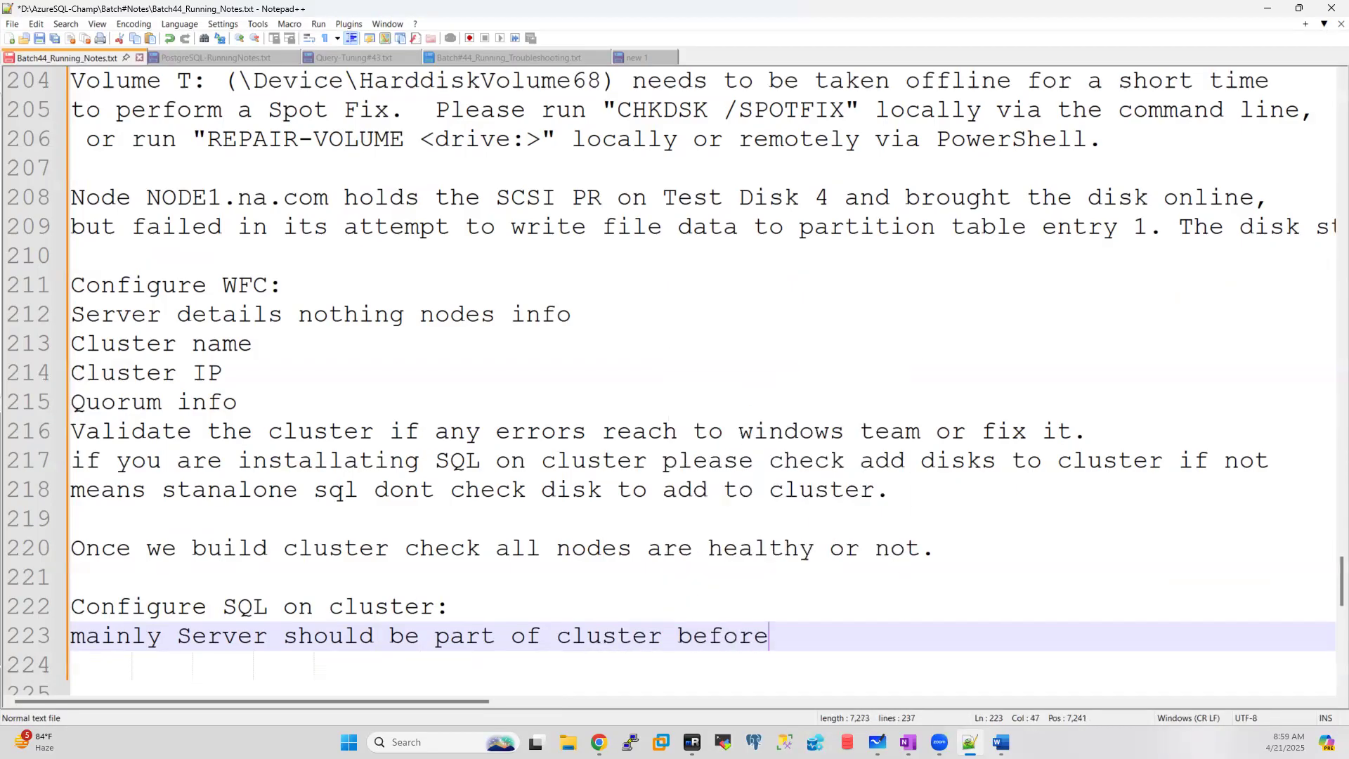
text( we sta)
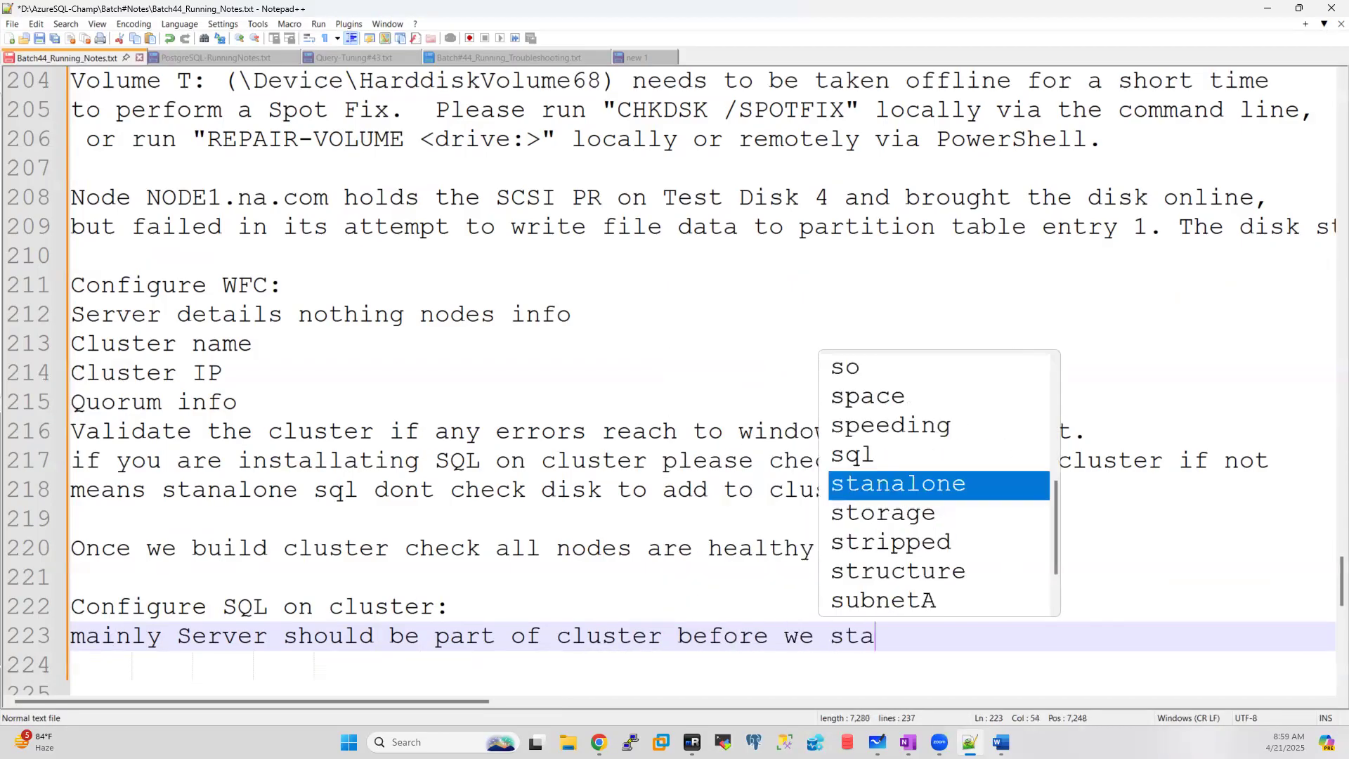
text(rt SQL )
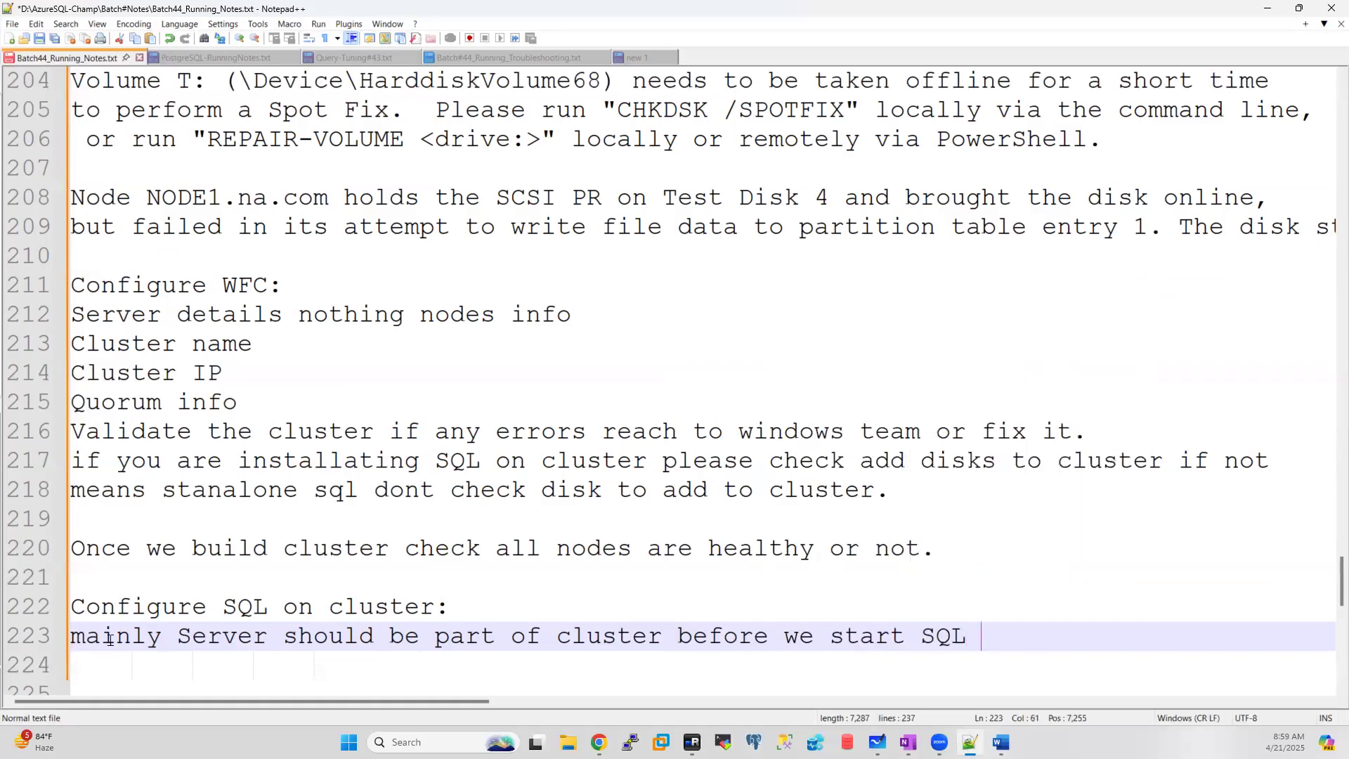
text(on cluste)
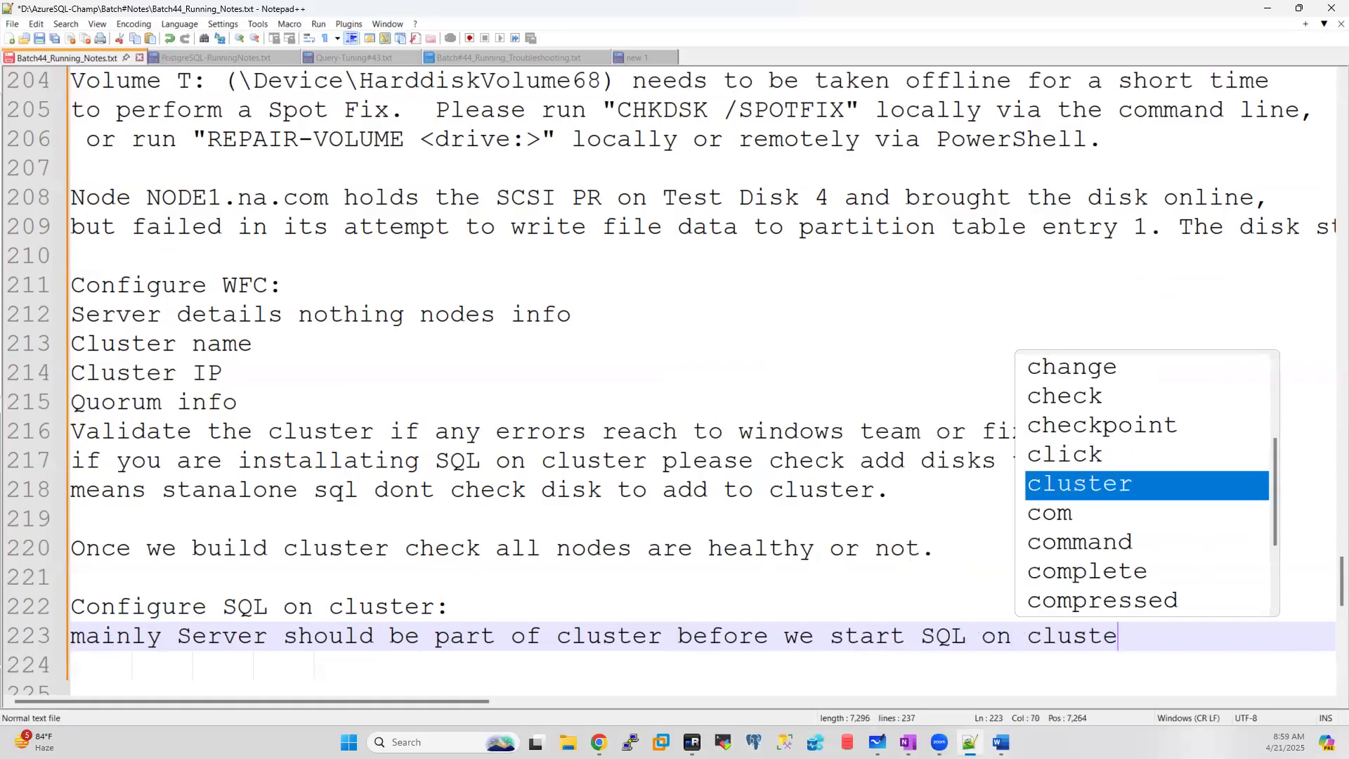
text(r installtion)
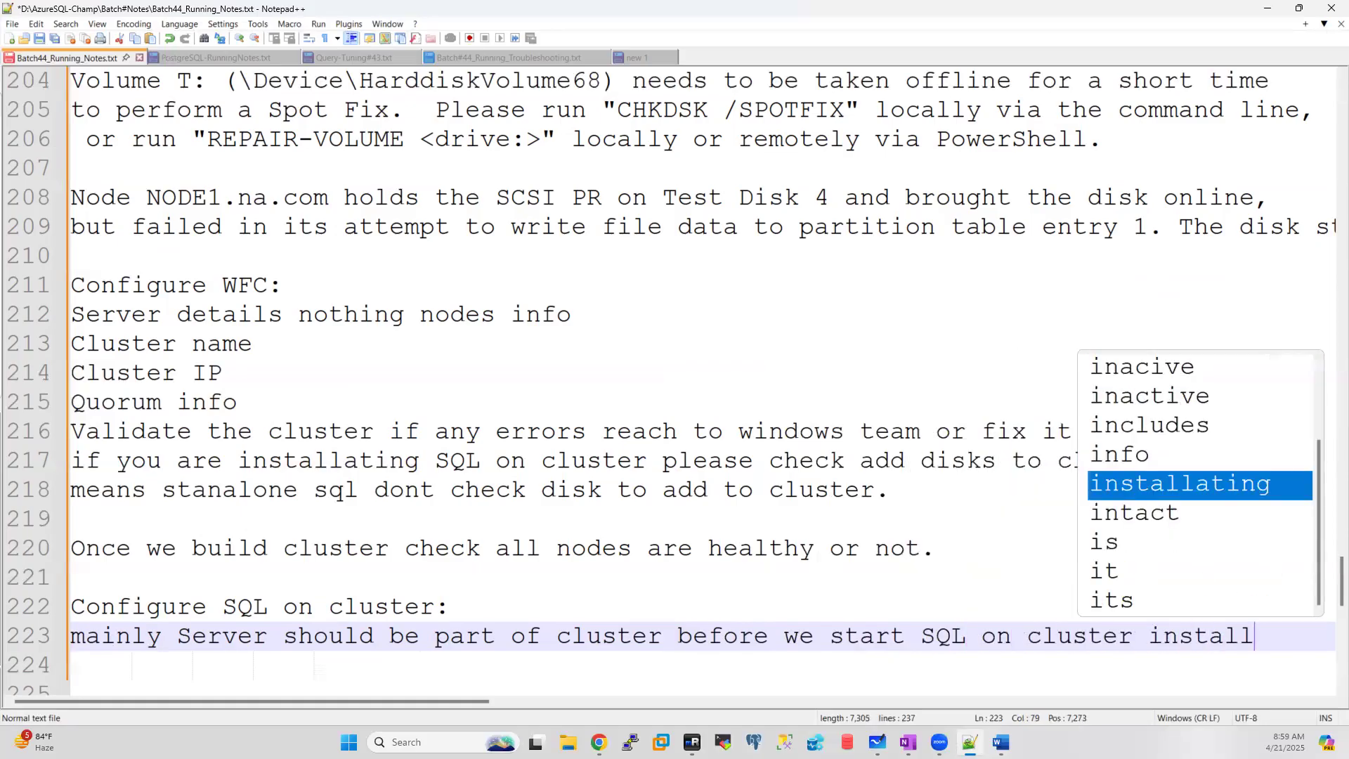
key(BackSpace)
key(BackSpace)
key(BackSpace)
key(BackSpace)
text(a)
text(tion.)
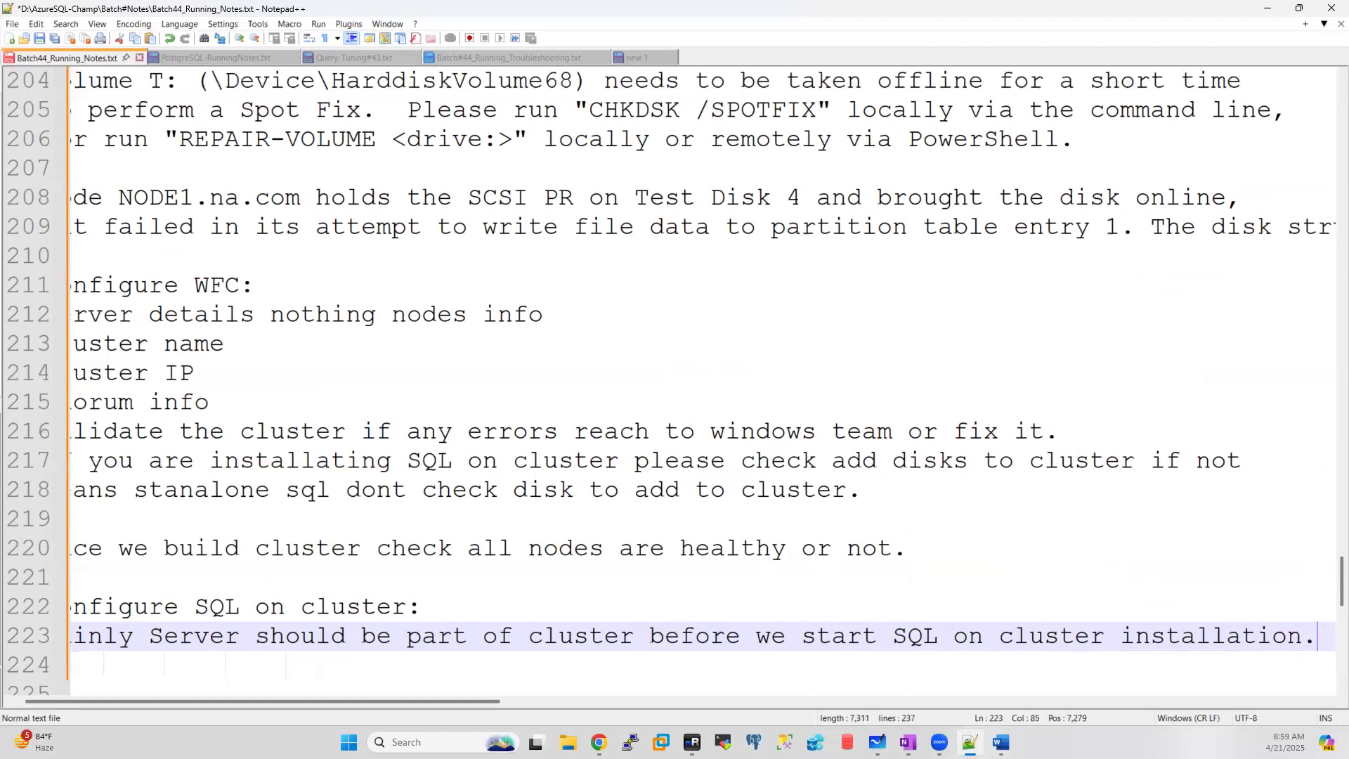
key(Return)
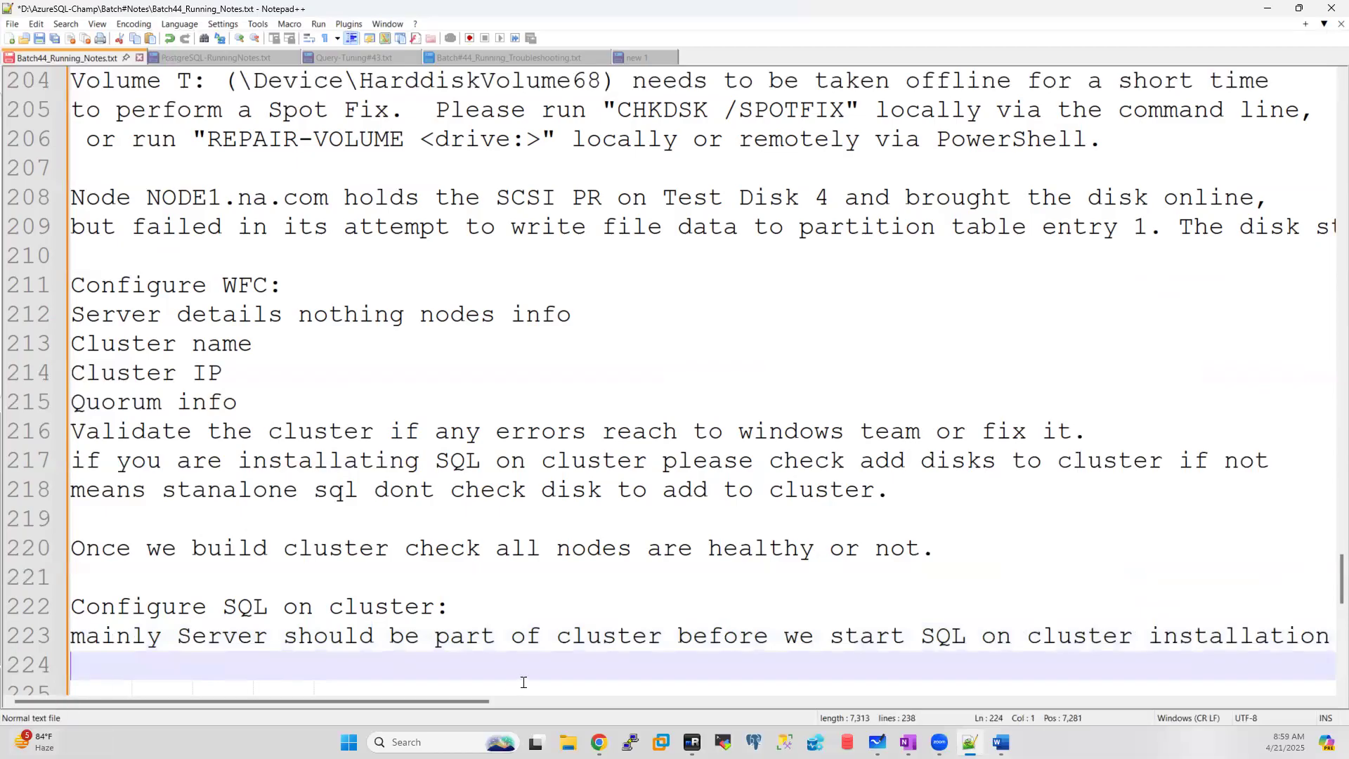
Step: On line 223, capitalise 'Mainly' and change 'cluster' to 'clusters (WFC)'
click(89, 640)
key(BackSpace)
text(M)
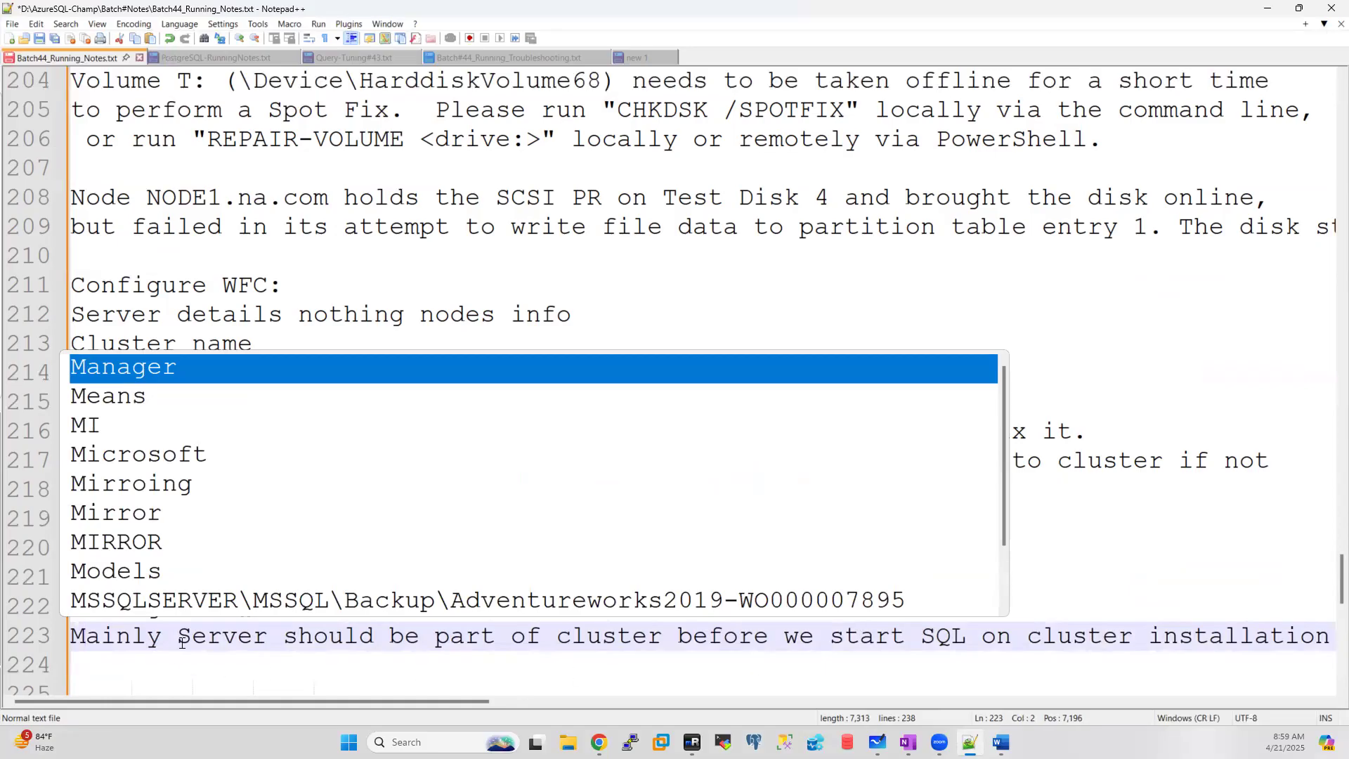
click(665, 637)
text(s WFC)
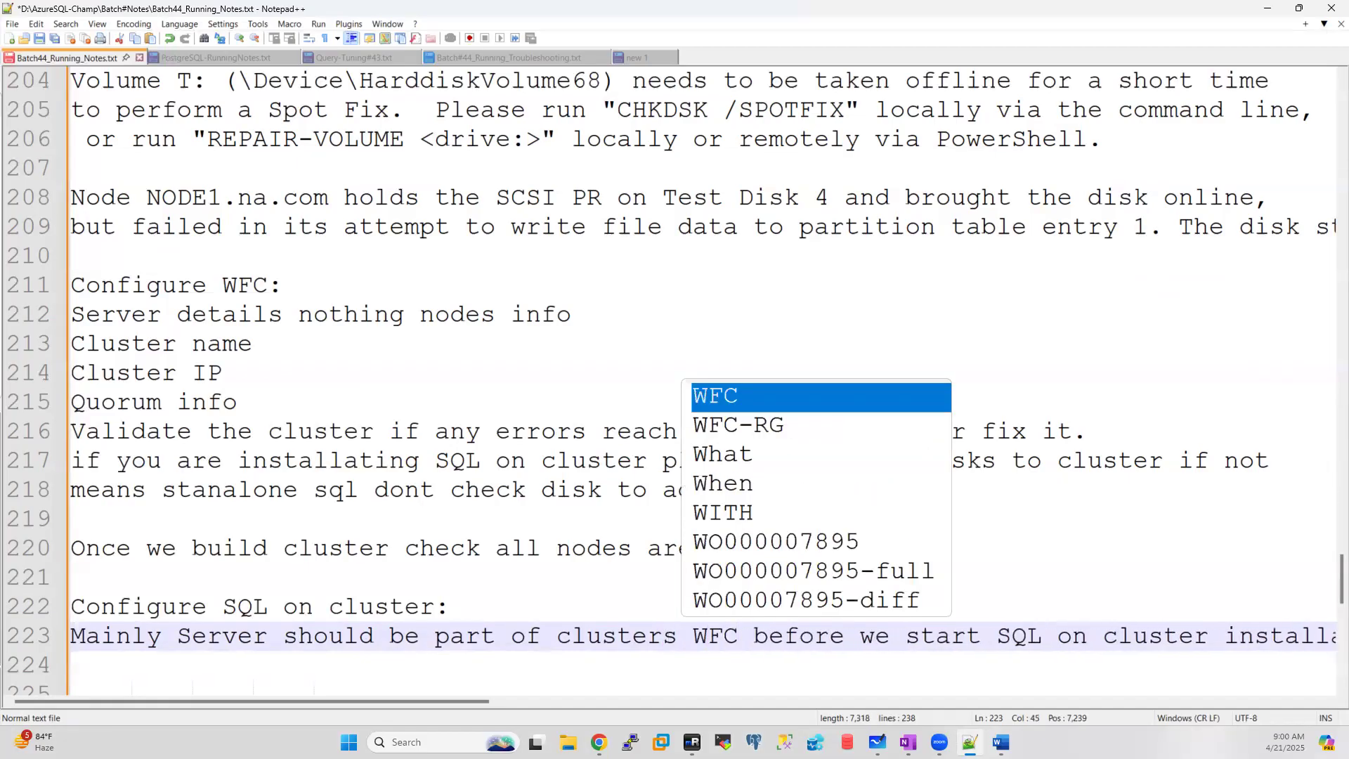
text())
click(693, 636)
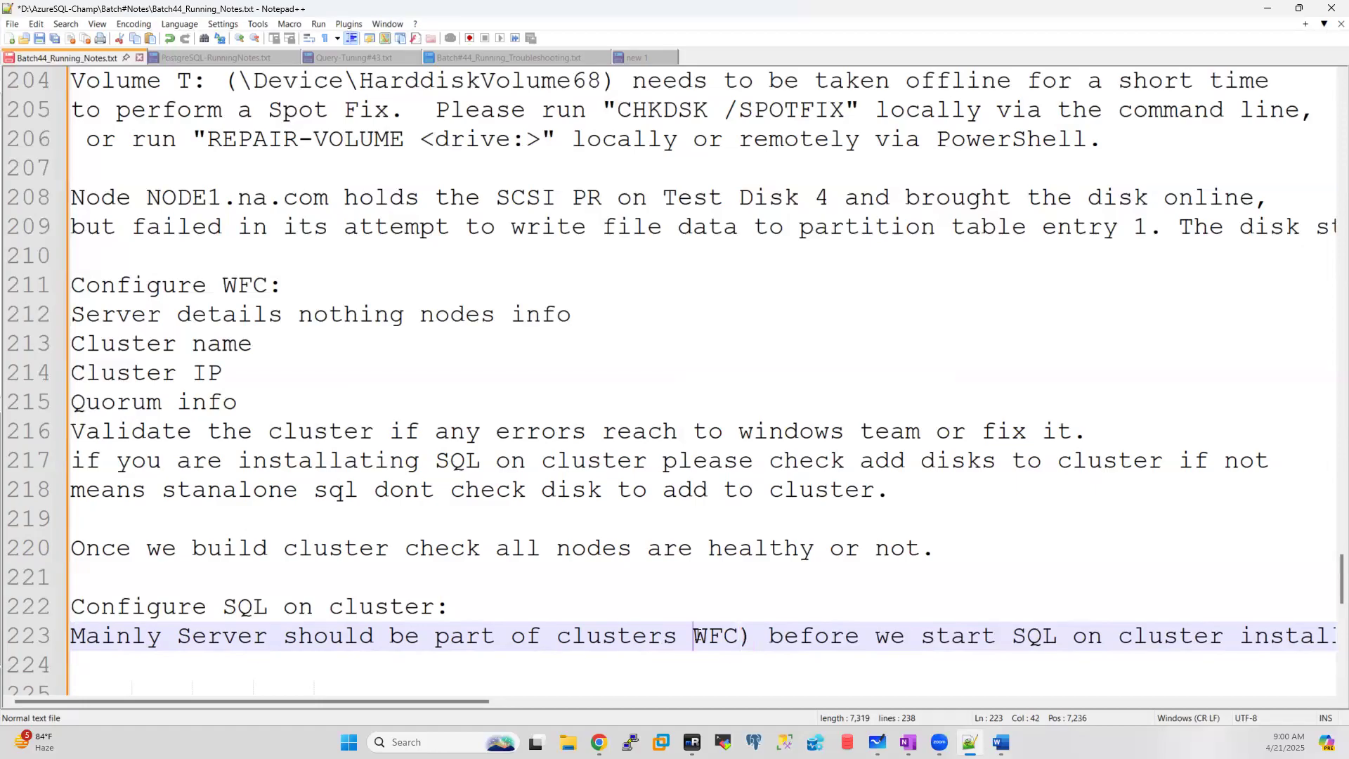
text(()
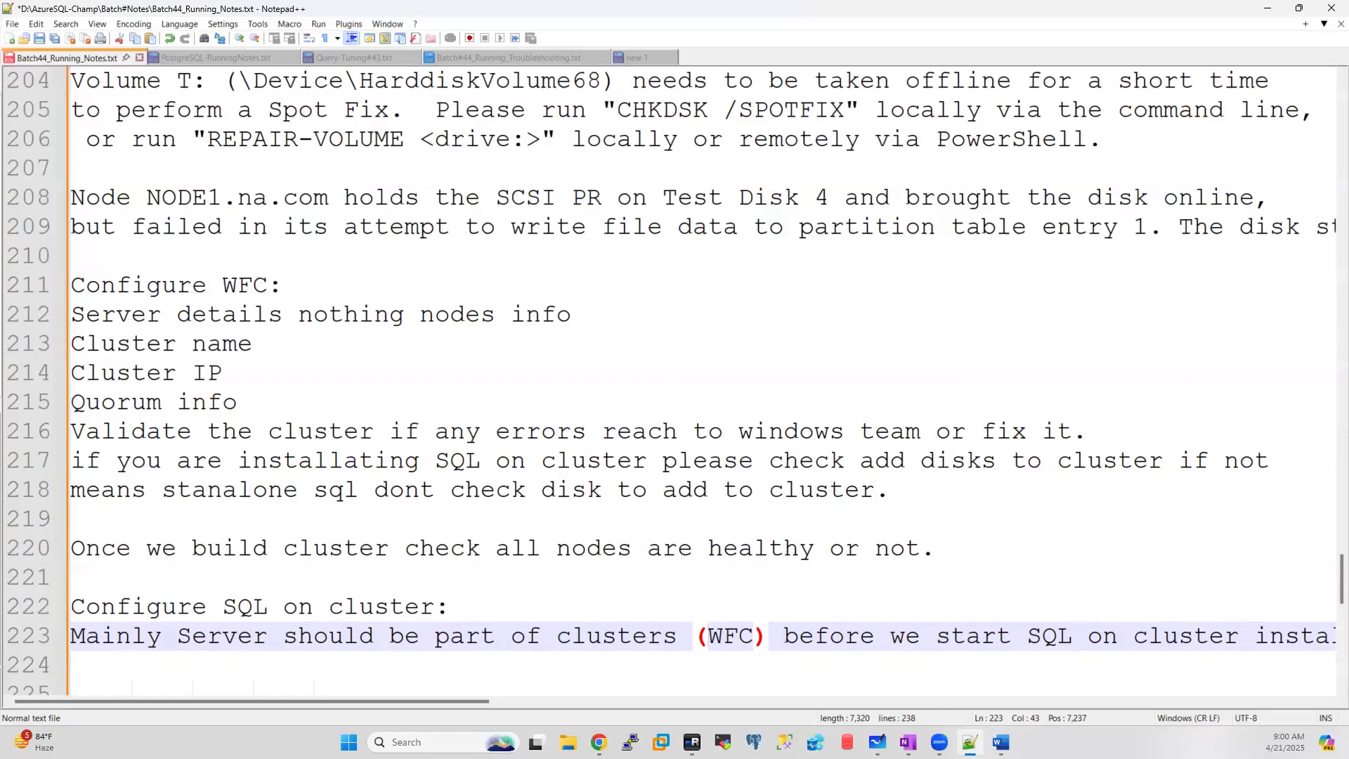
Step: Add an empty line below line 223
scroll(864, 566, down, 1)
scroll(864, 566, up, 1)
drag(464, 706, 738, 707)
click(729, 638)
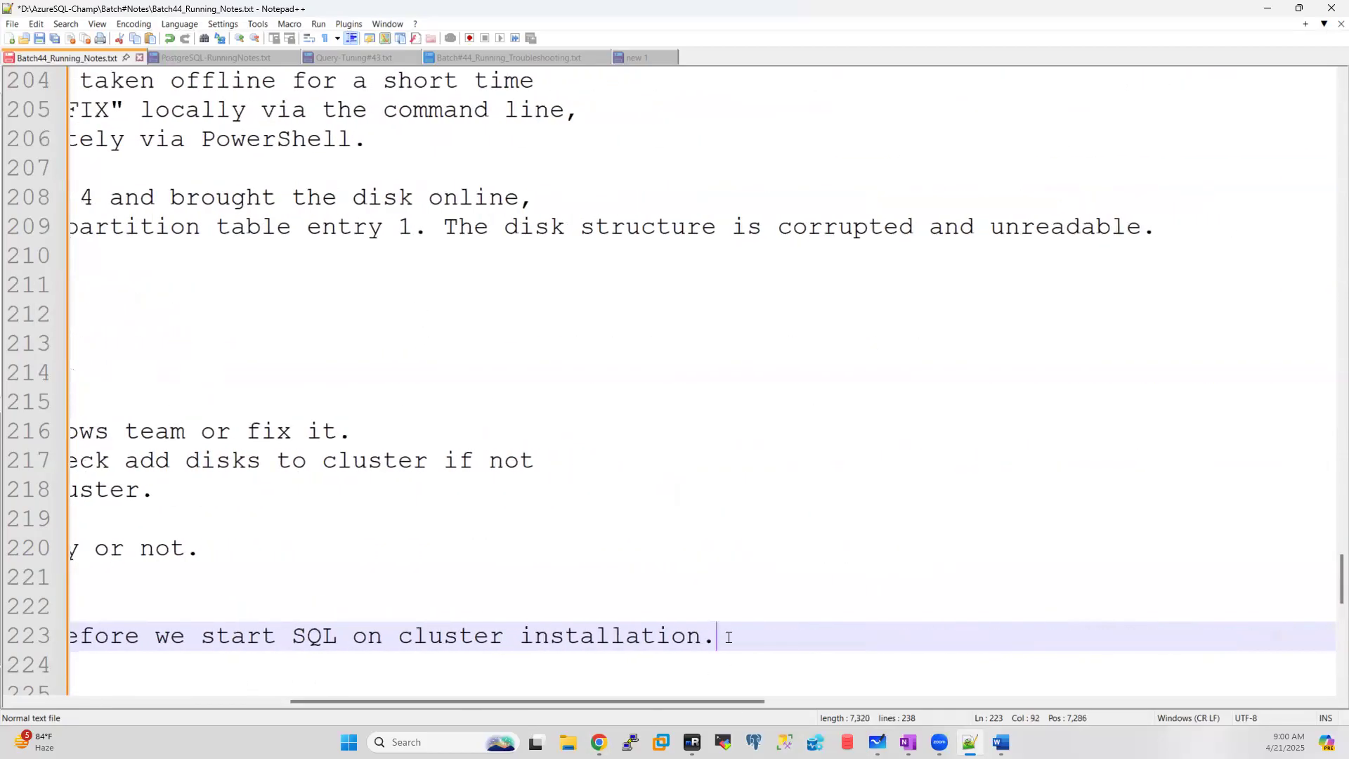
key(Return)
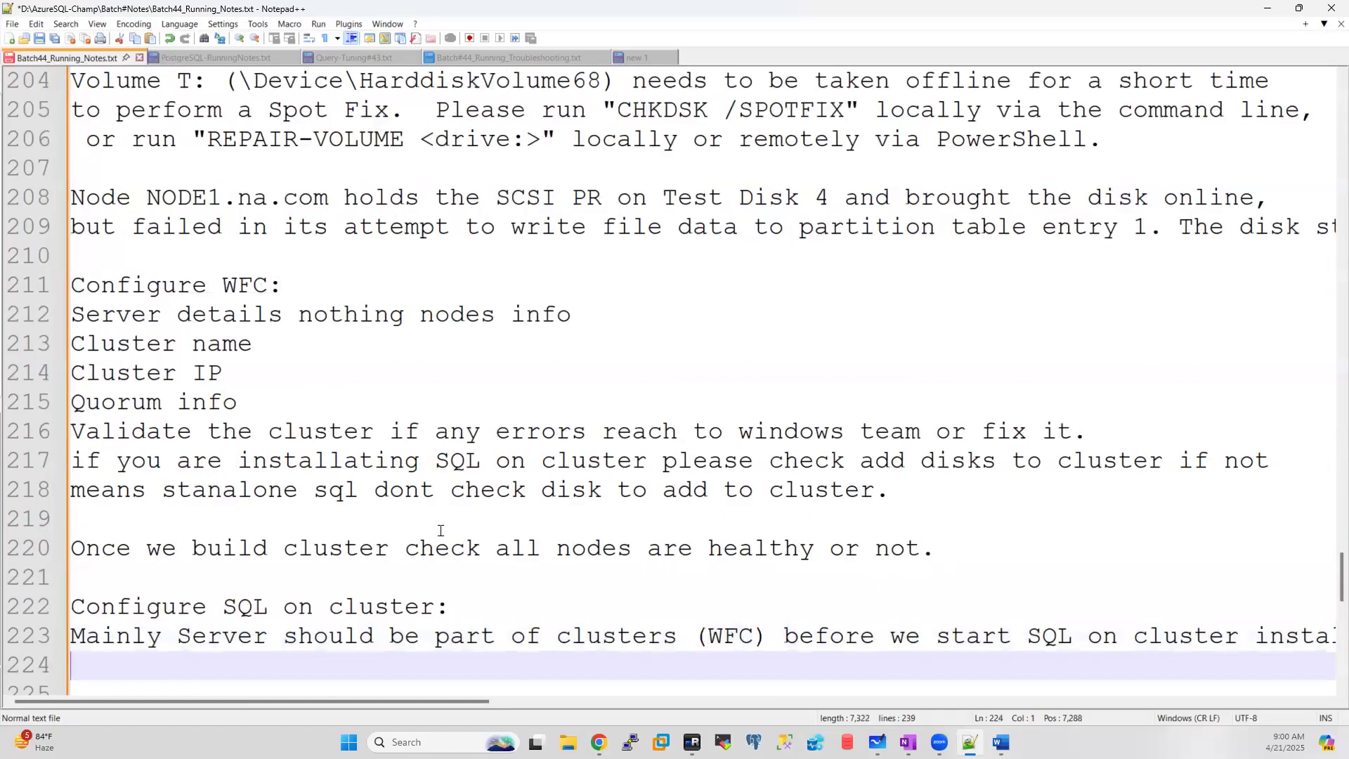
scroll(439, 527, down, 1)
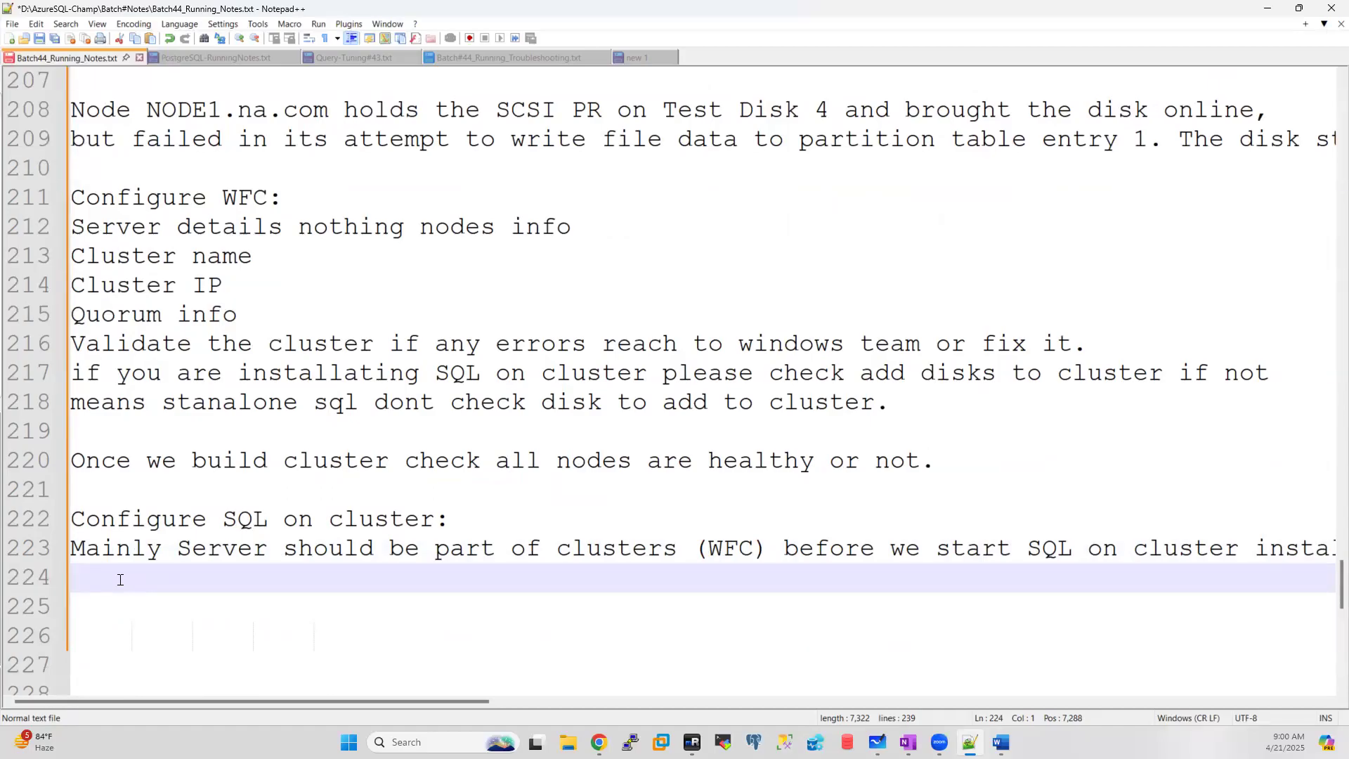
Step: Type 'Is Active - active or active -passive cluster configuration' on line 224
text(is Active - active )
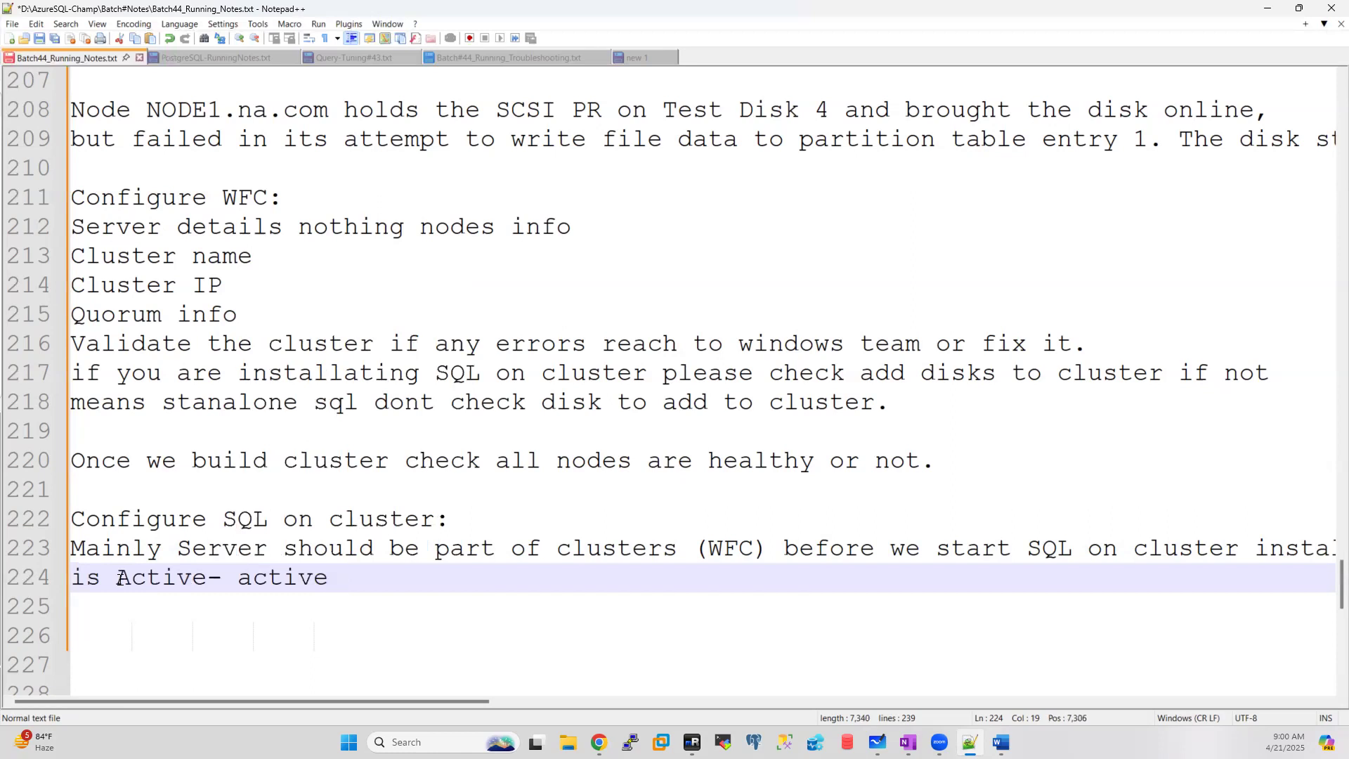
text(or a)
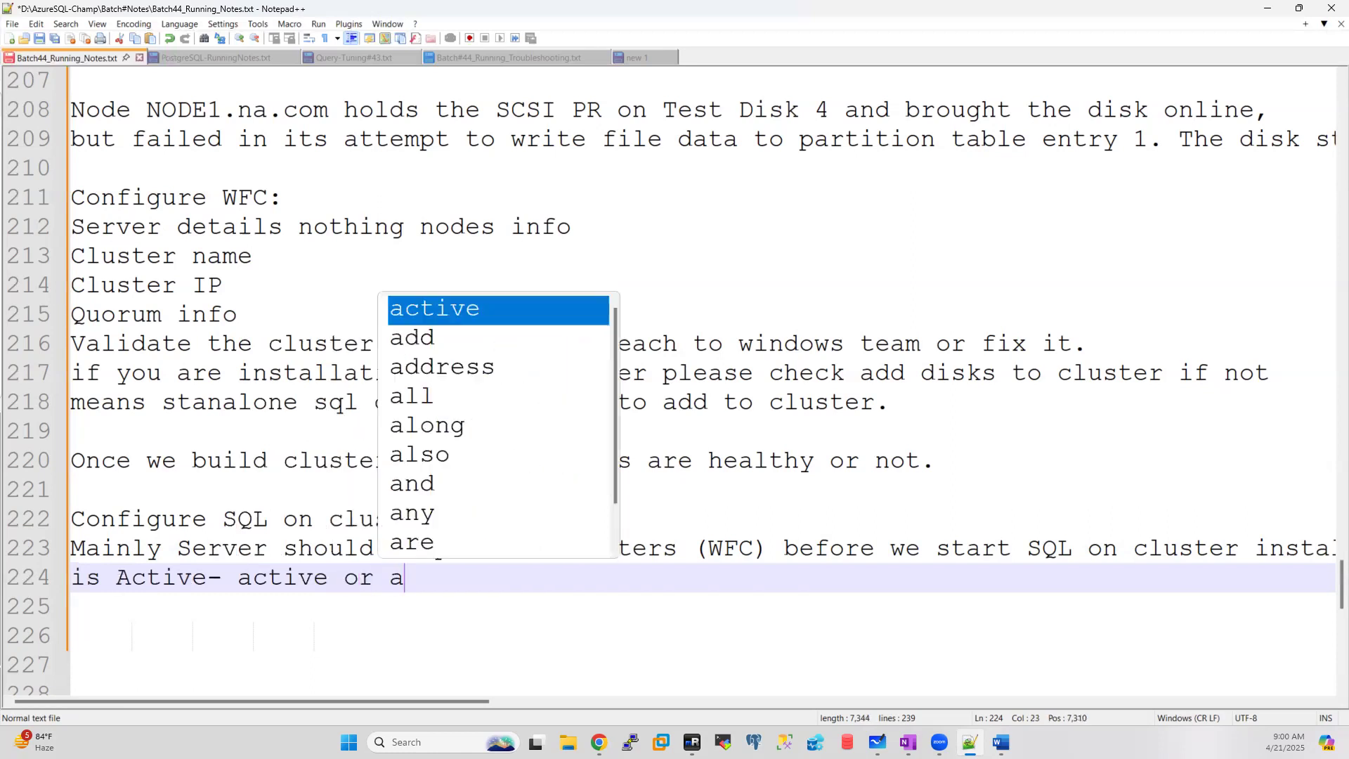
text(ctive )
text(-p)
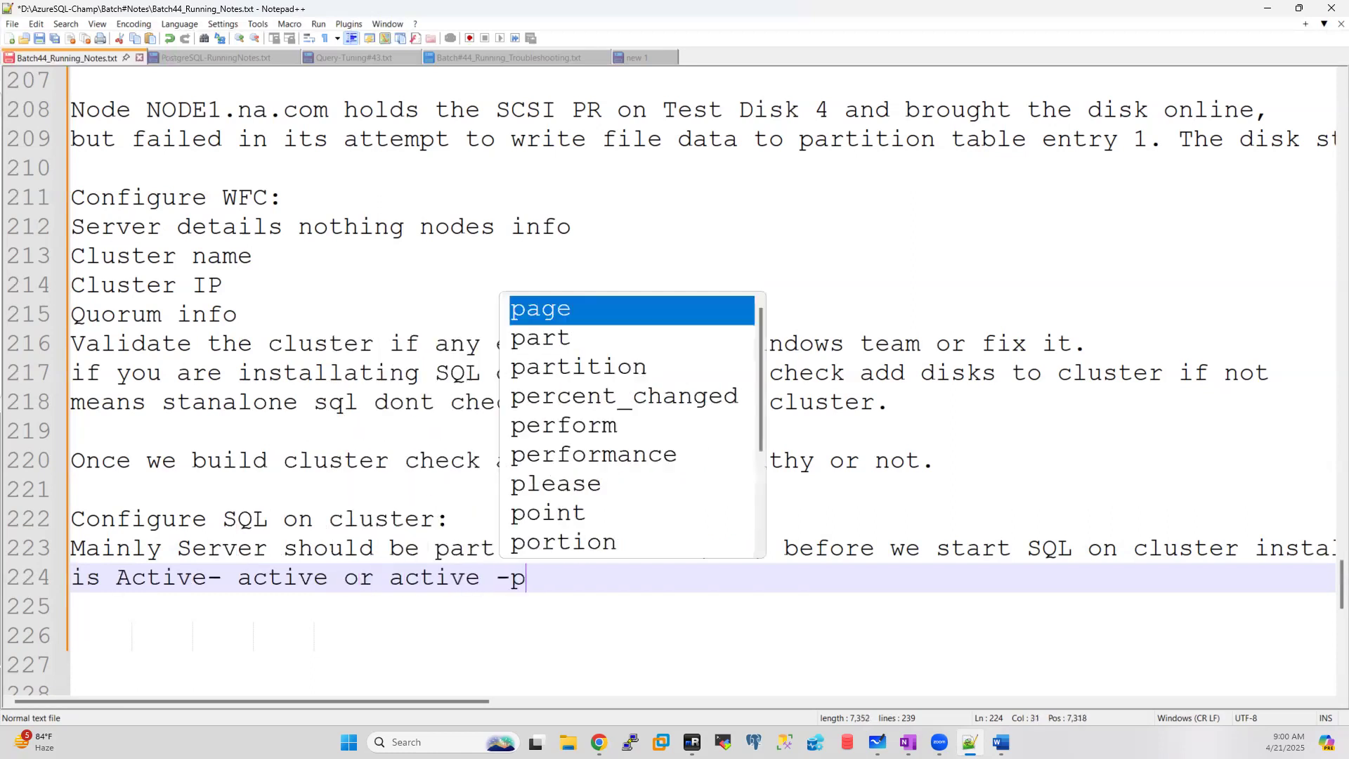
text(assive clsu)
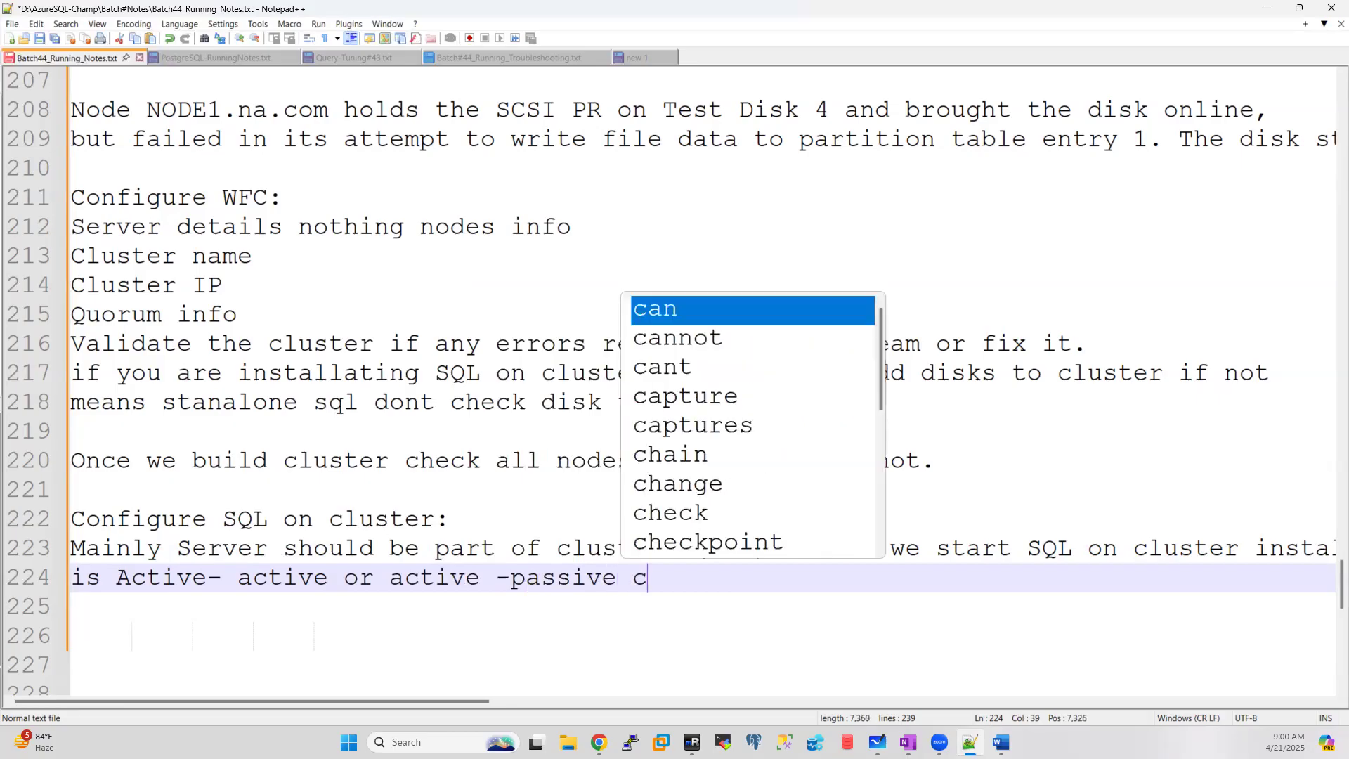
key(BackSpace)
key(BackSpace)
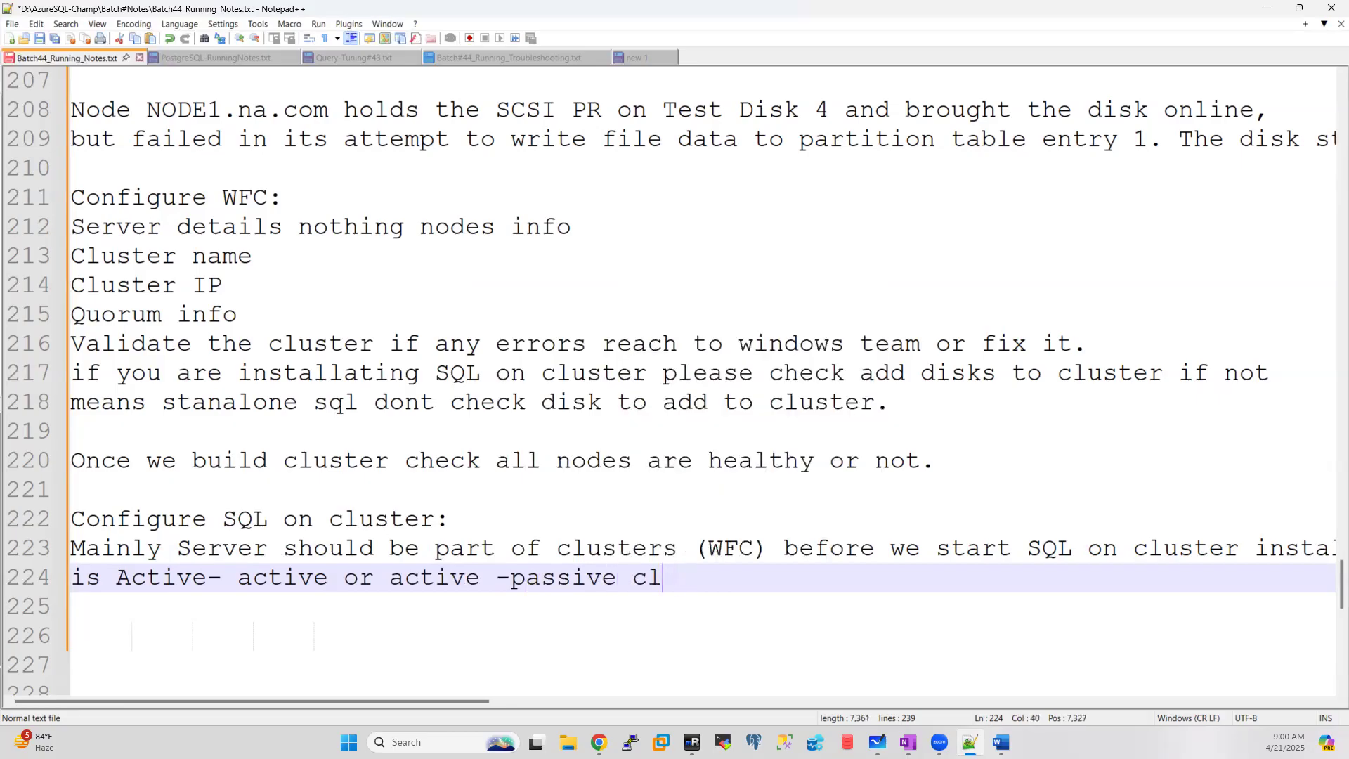
text(uster co)
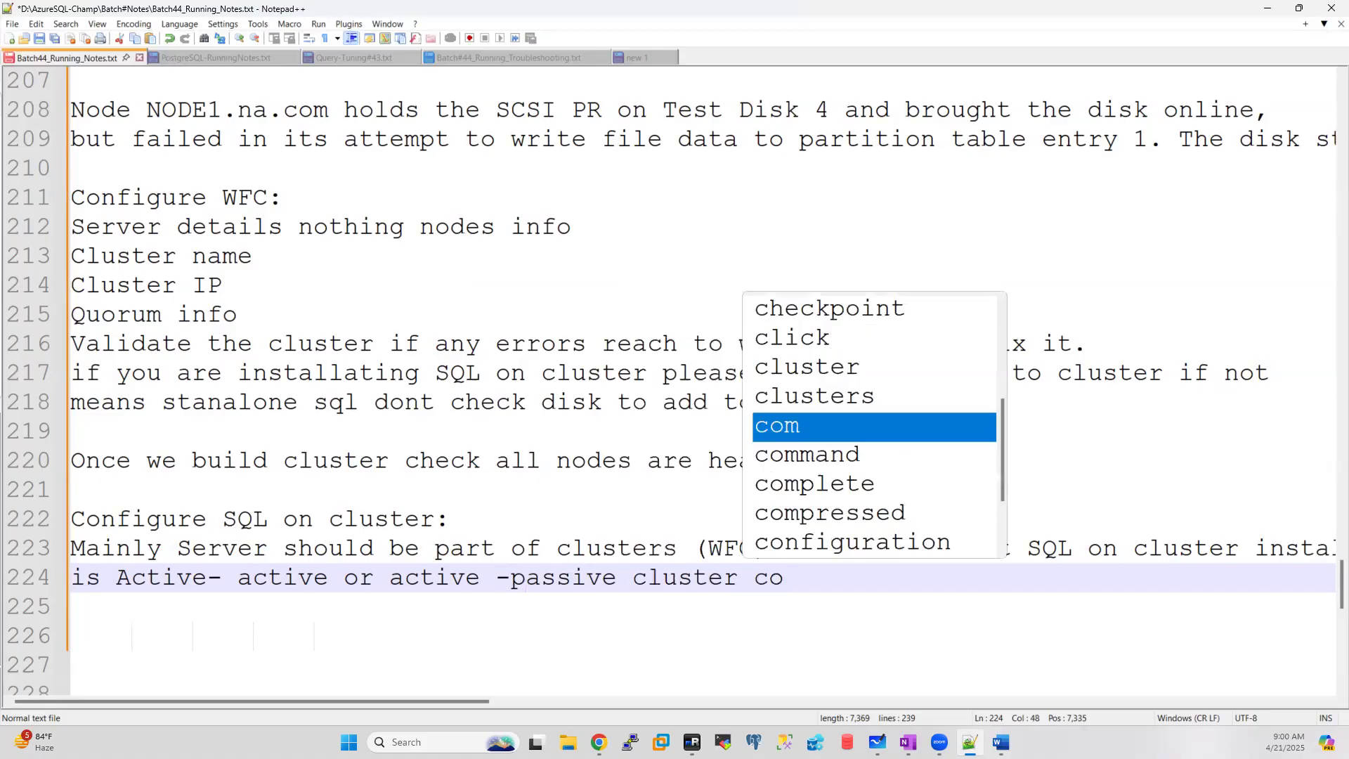
text(nfigur)
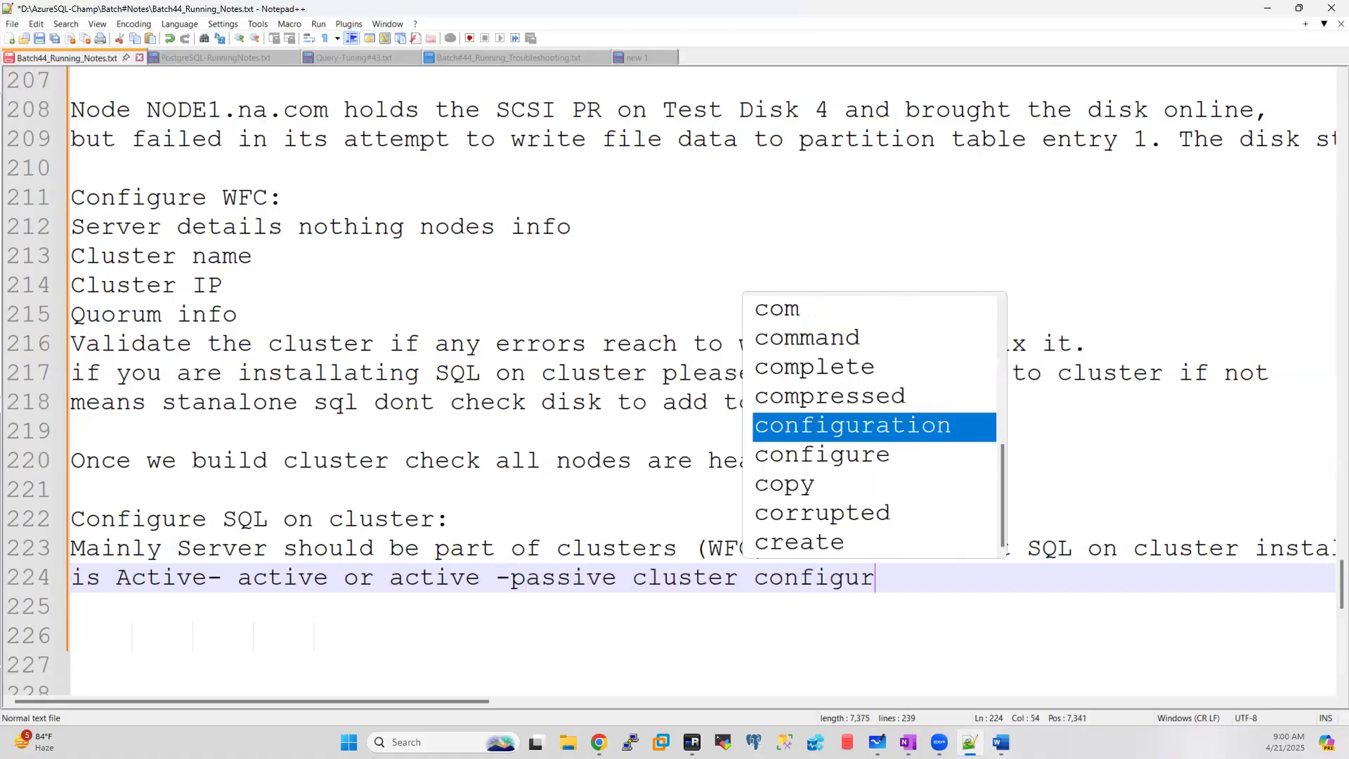
text(ation)
key(Escape)
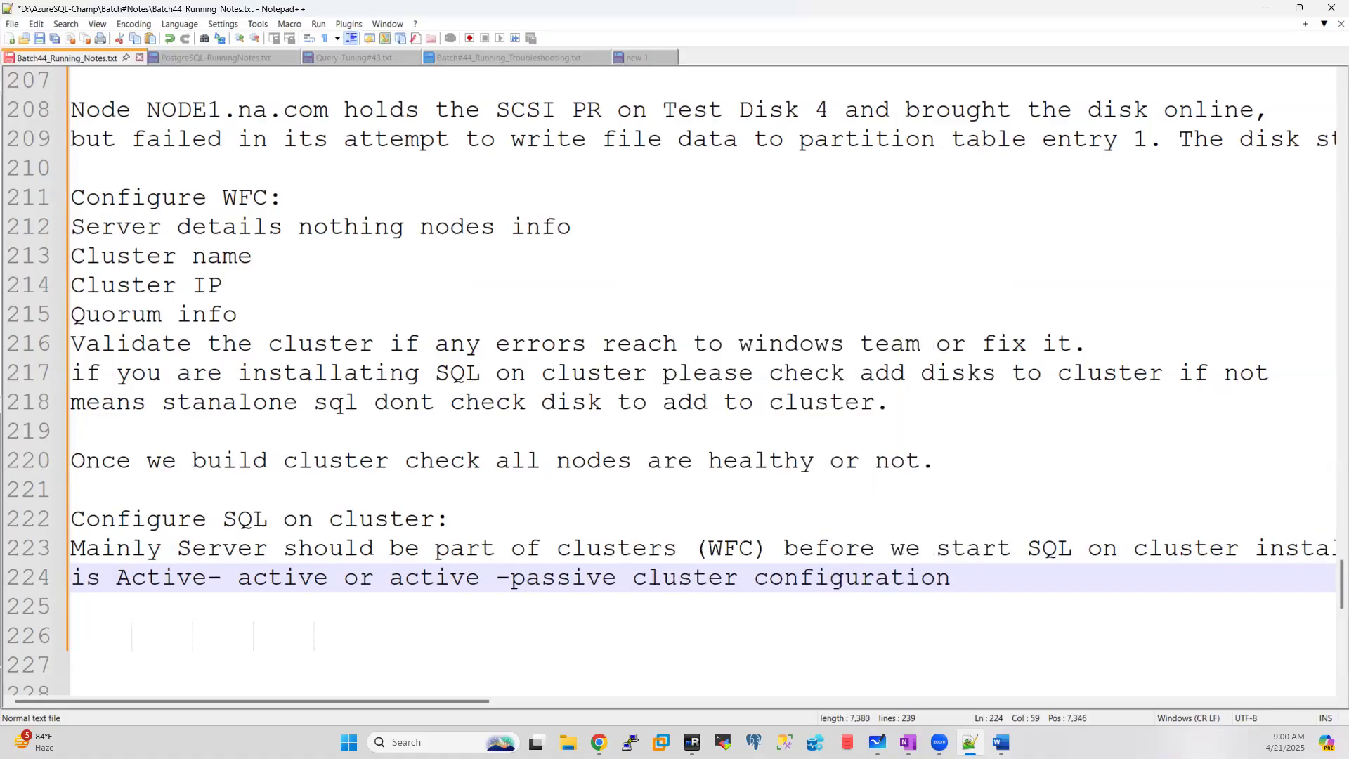
click(92, 578)
text(I)
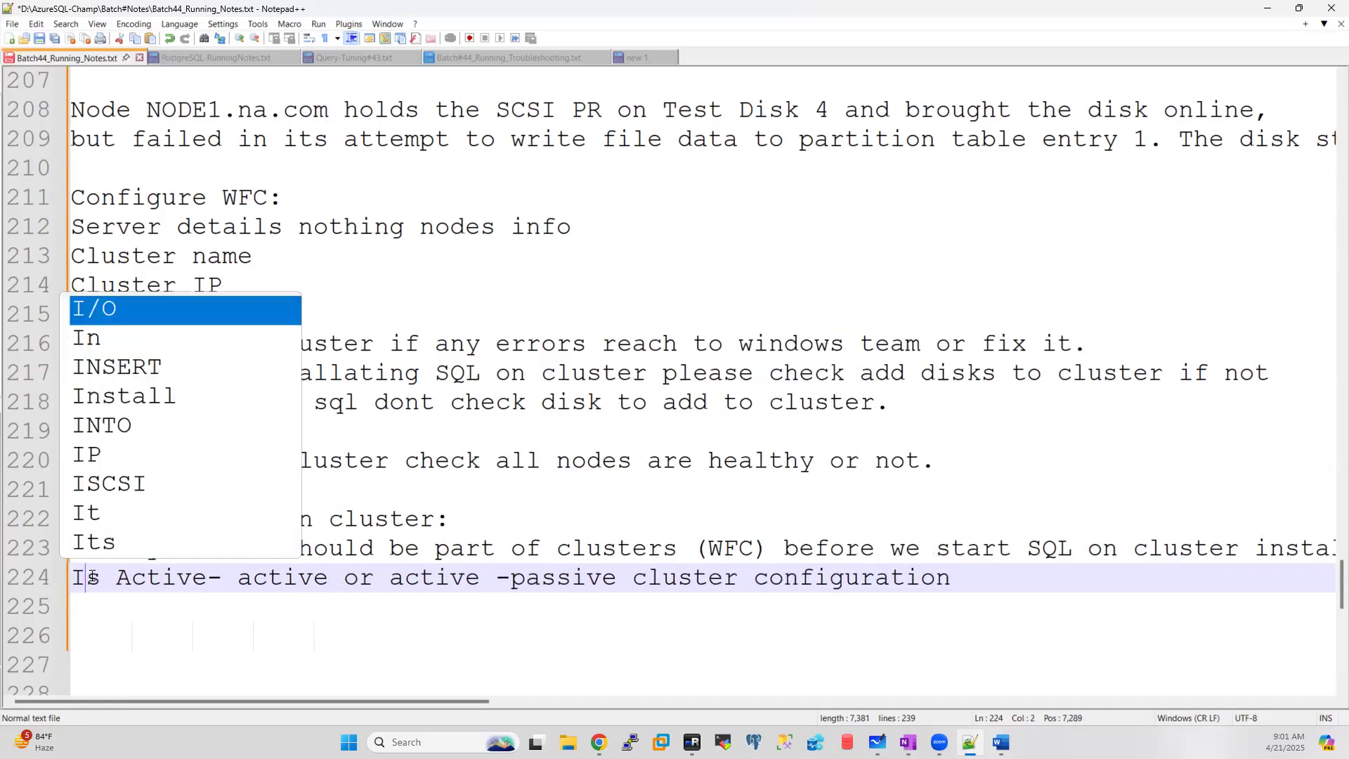
Step: Finish the sentence with 'means single instance or', then 'multiple instances.' on line 225
click(964, 572)
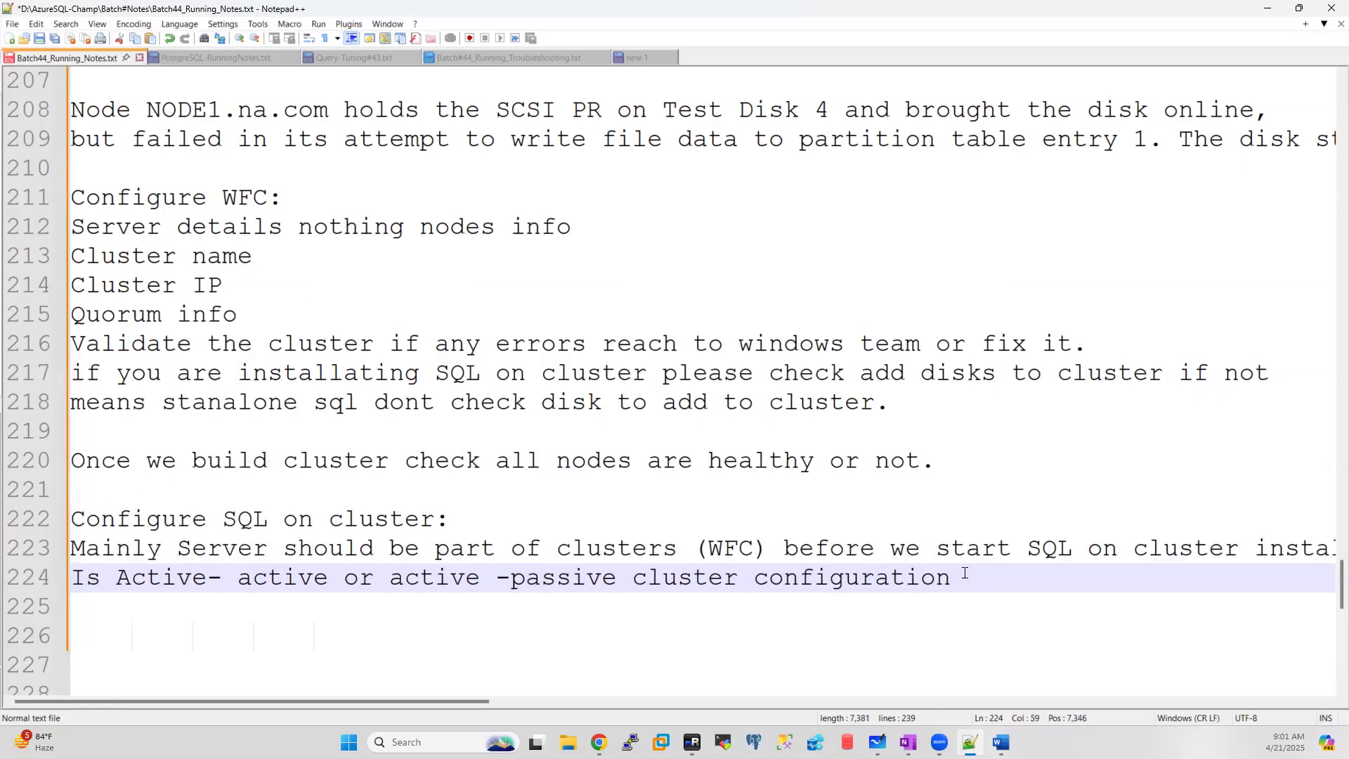
text(meand)
key(BackSpace)
key(BackSpace)
text(s single )
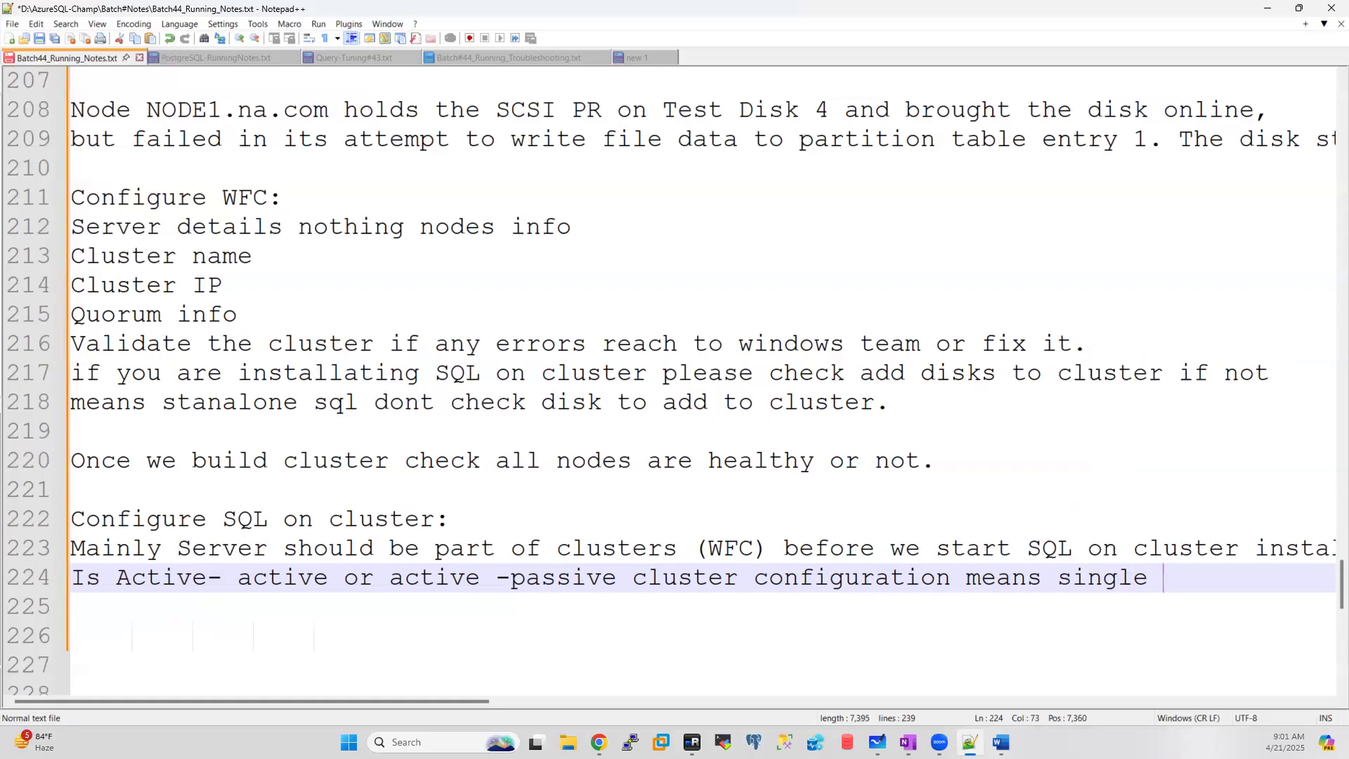
text(instance or)
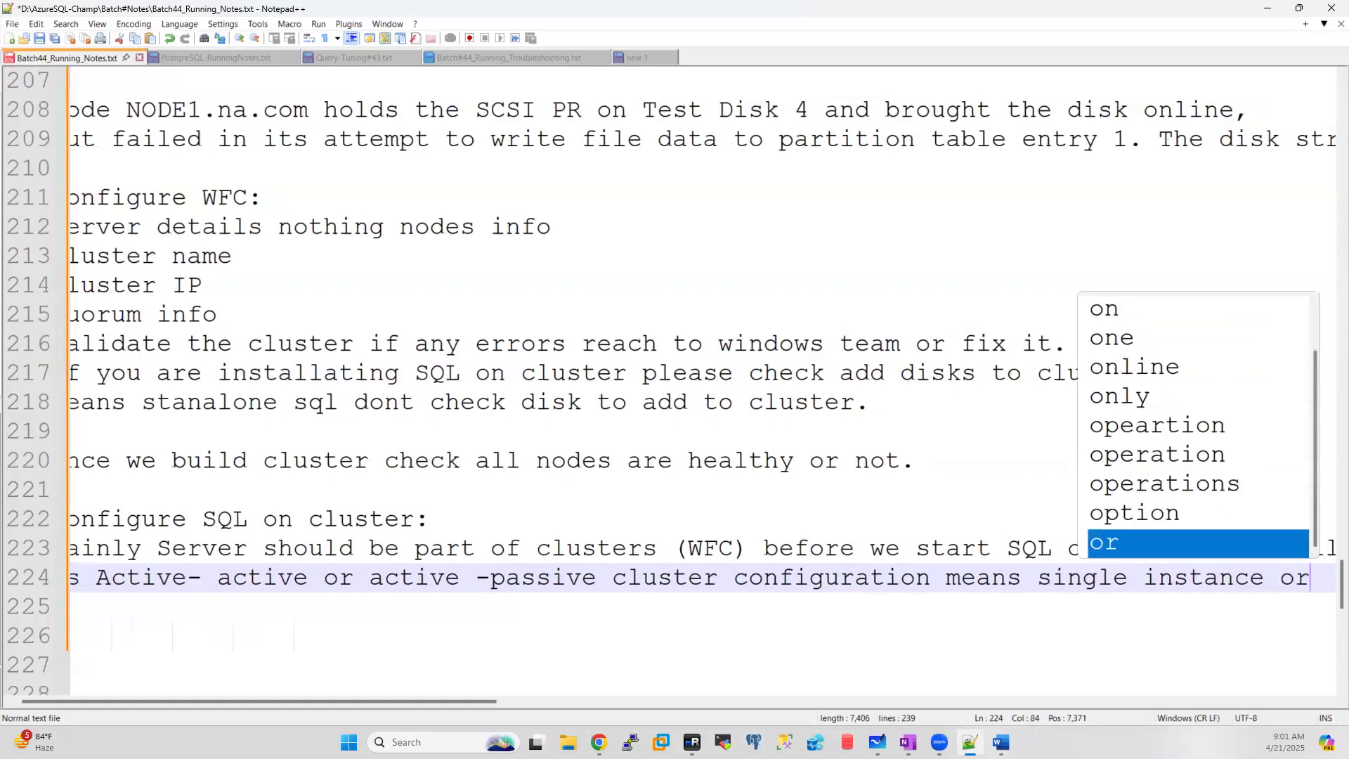
key(Return)
text(multiple )
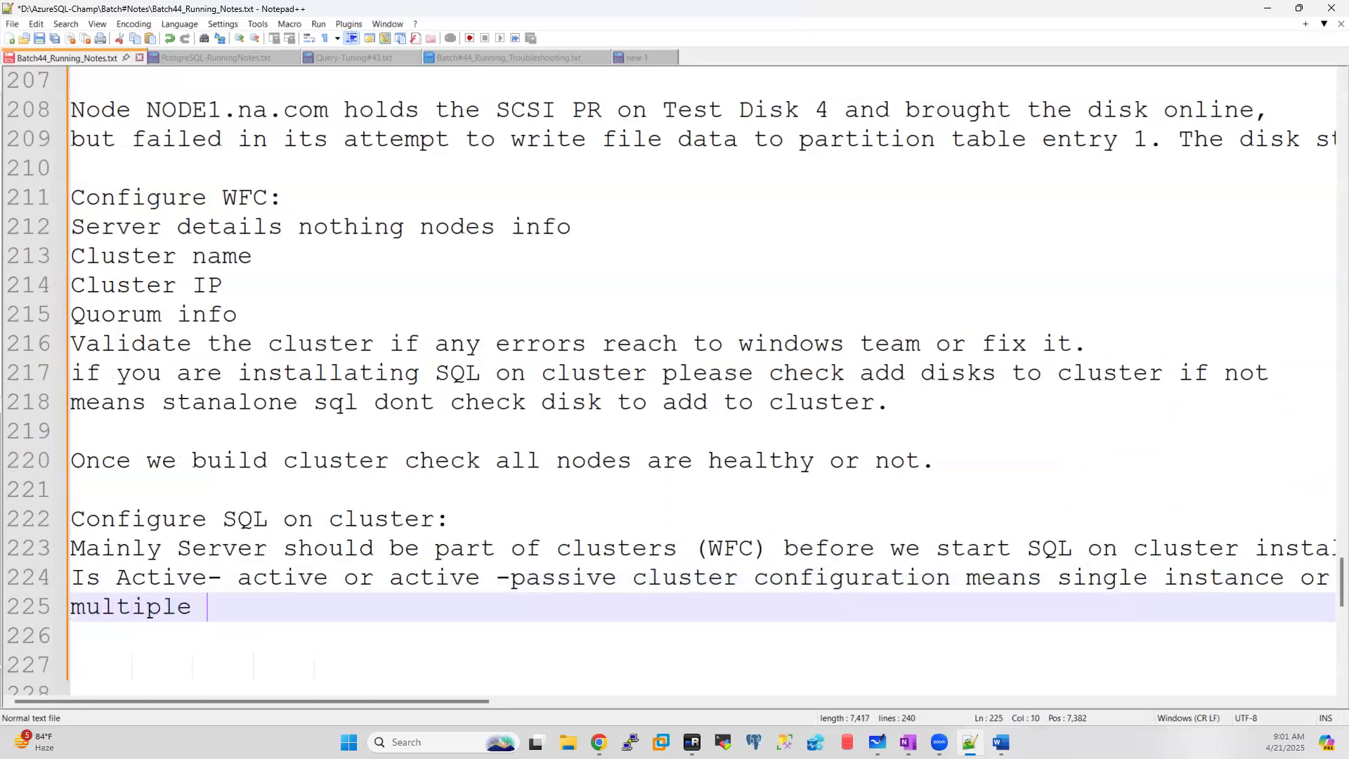
text(insta)
key(BackSpace)
key(BackSpace)
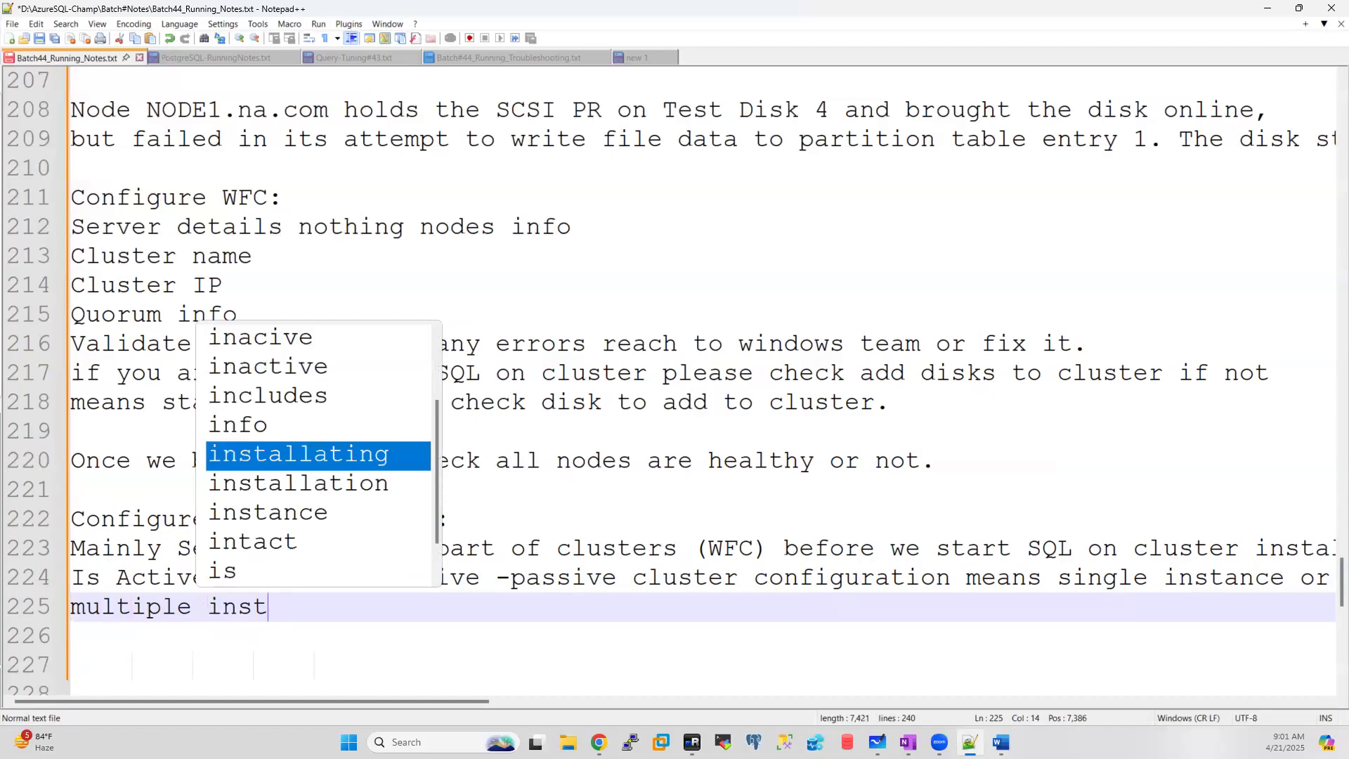
text(tanecs)
key(BackSpace)
key(BackSpace)
key(BackSpace)
key(BackSpace)
key(BackSpace)
text(a)
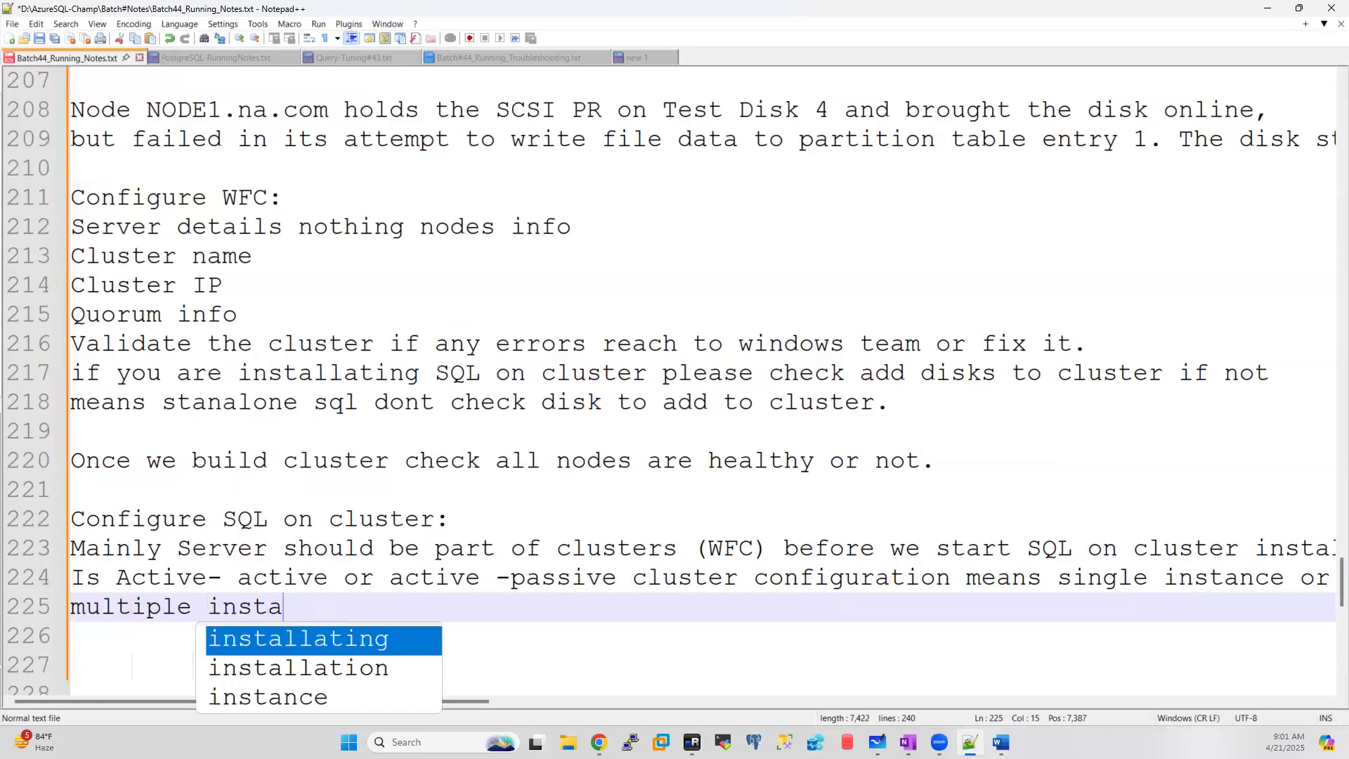
text(nces.)
key(Return)
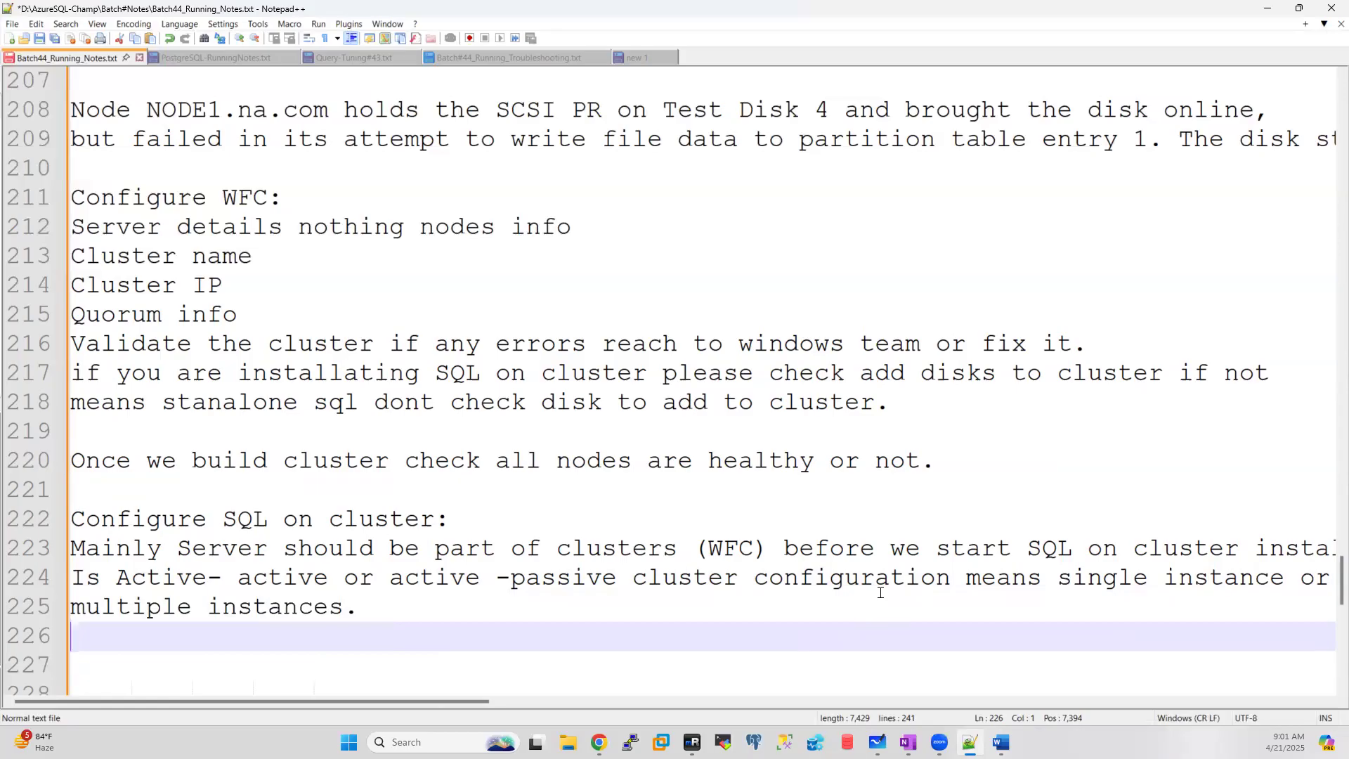
Step: Change line 224 to read 'Active-Active or Active-Passive' and add a line after line 225
click(254, 571)
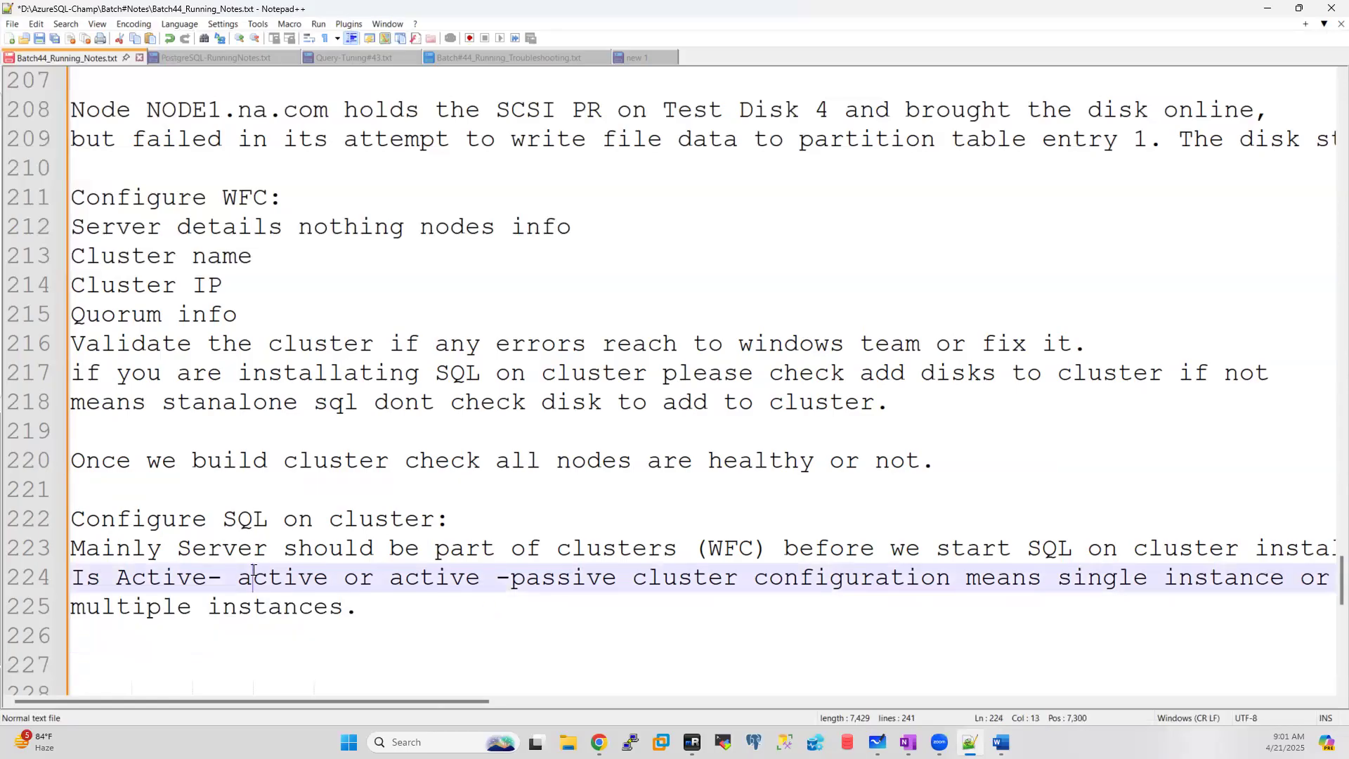
key(BackSpace)
text(A)
click(242, 577)
key(BackSpace)
click(390, 580)
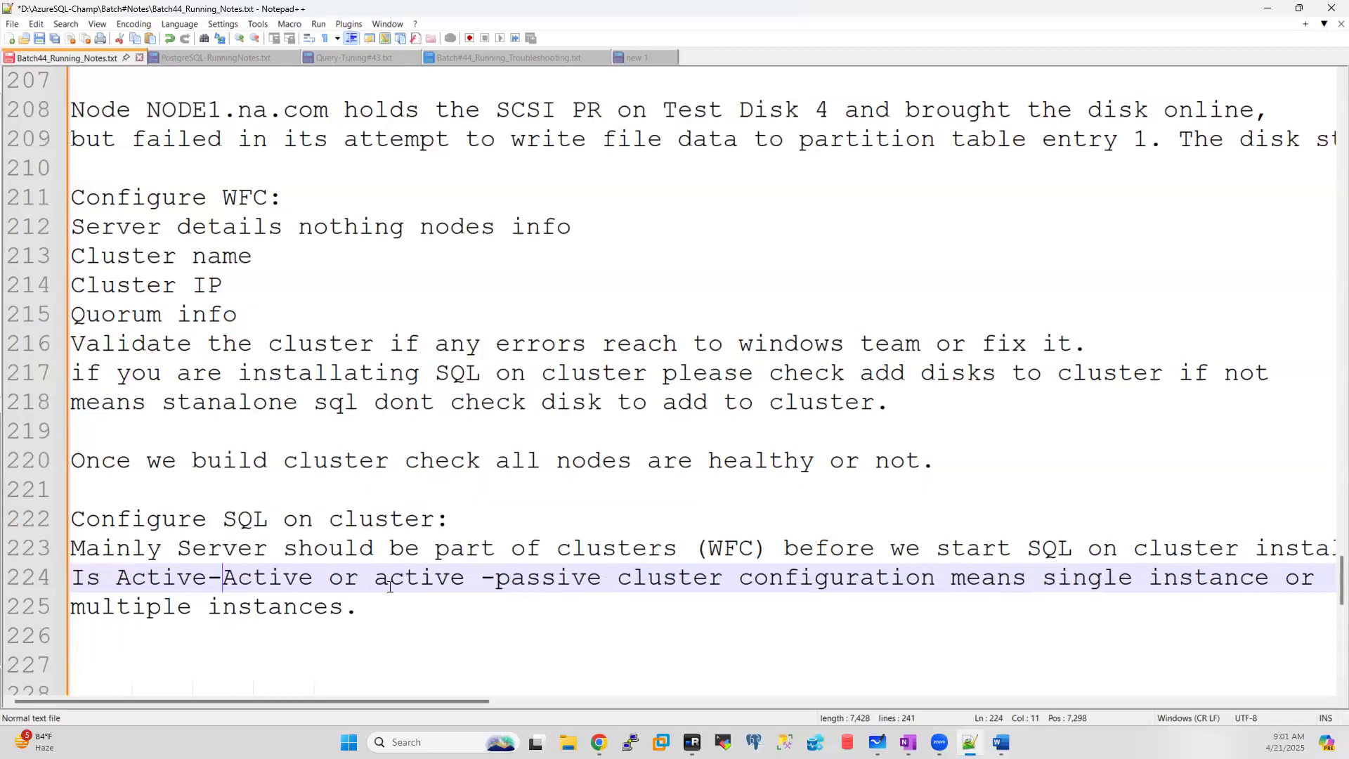
key(BackSpace)
text(A)
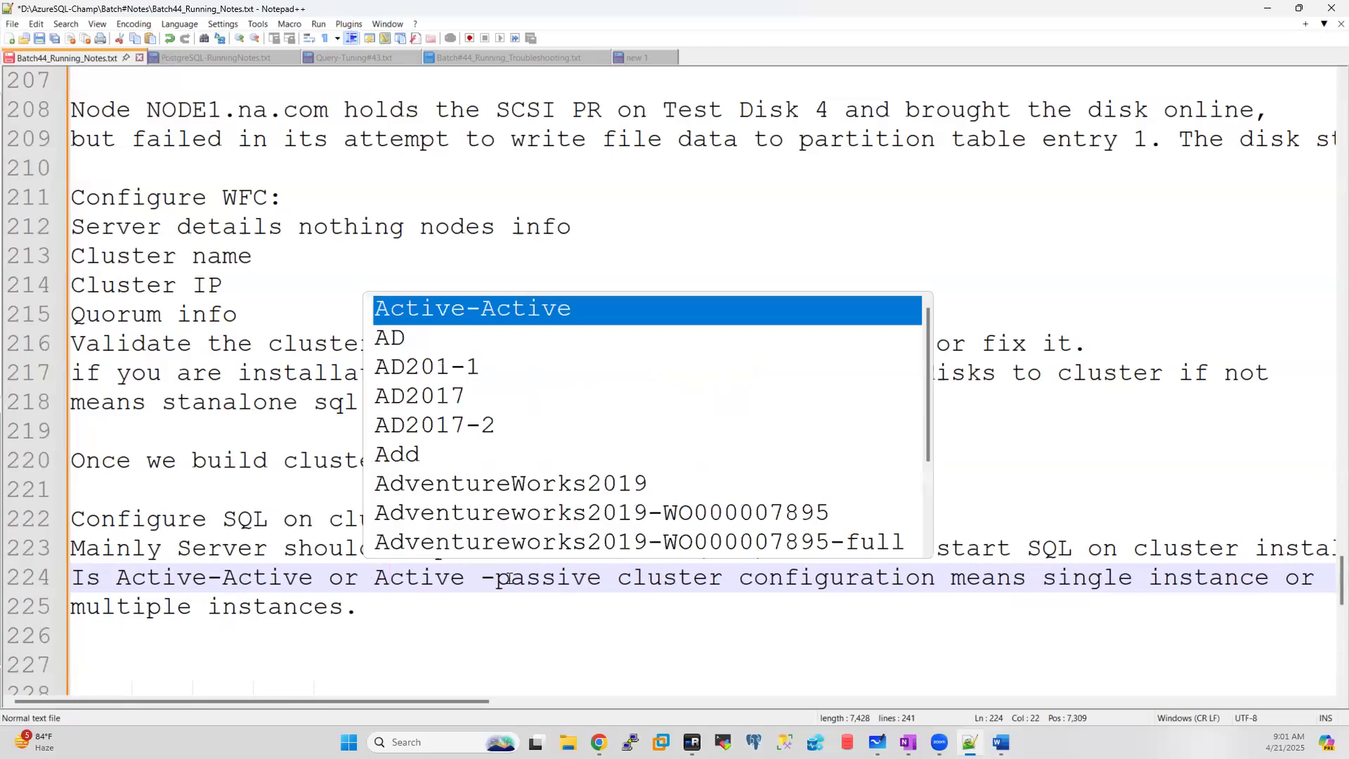
drag(511, 579, 469, 585)
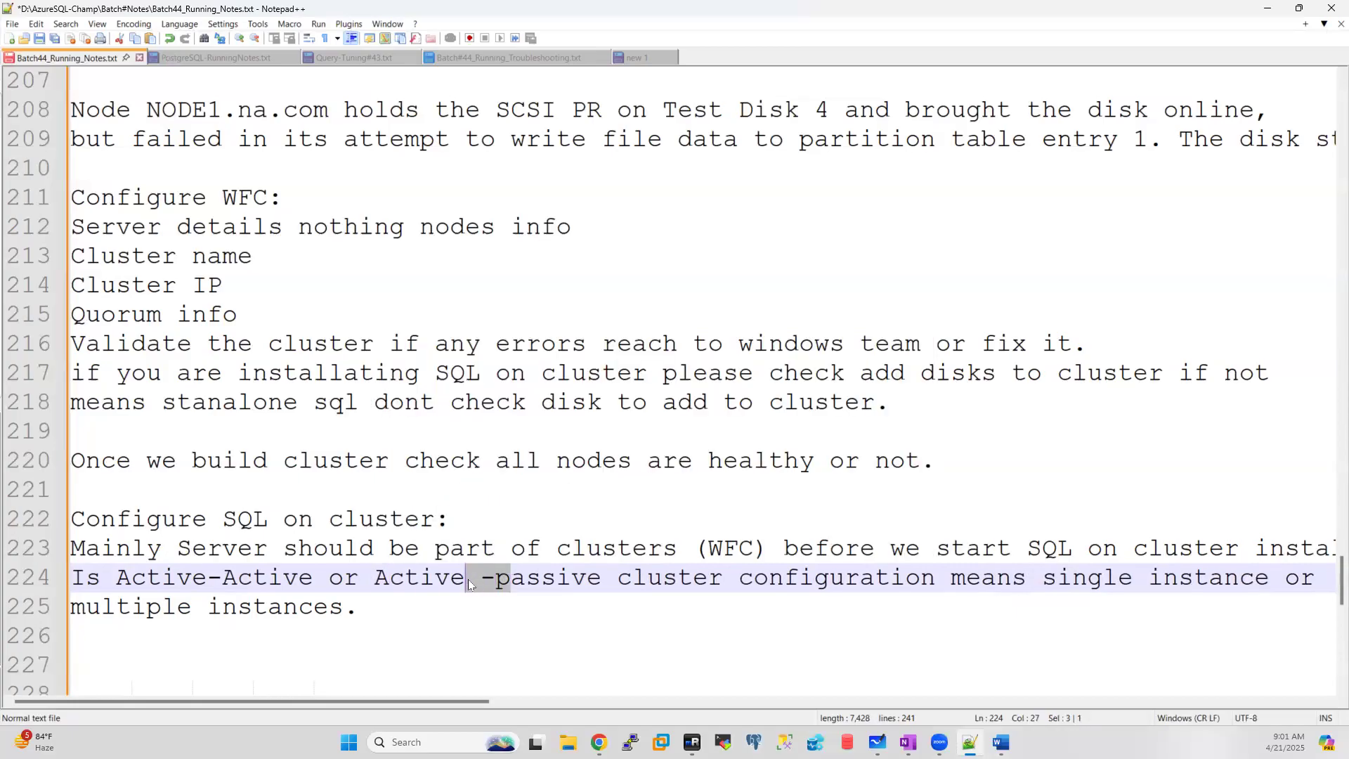
text(-P)
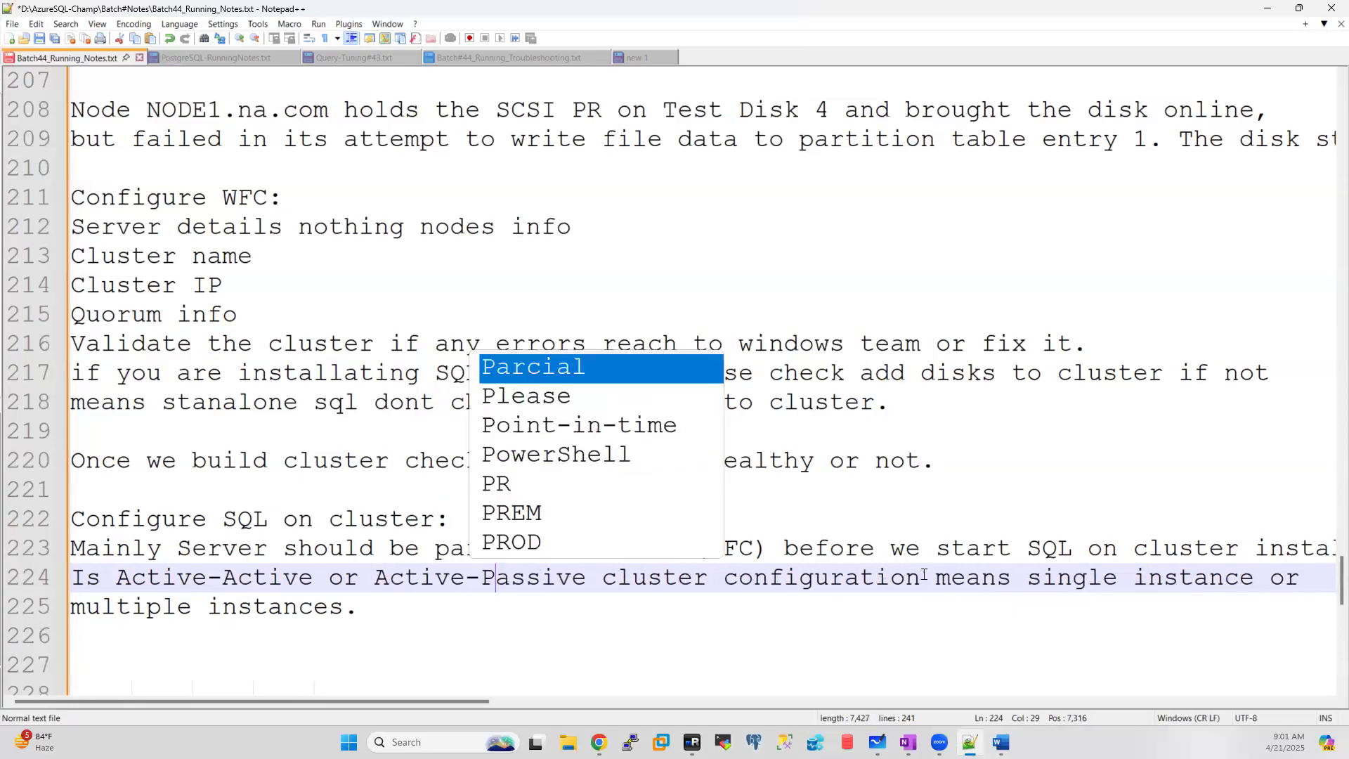
click(390, 607)
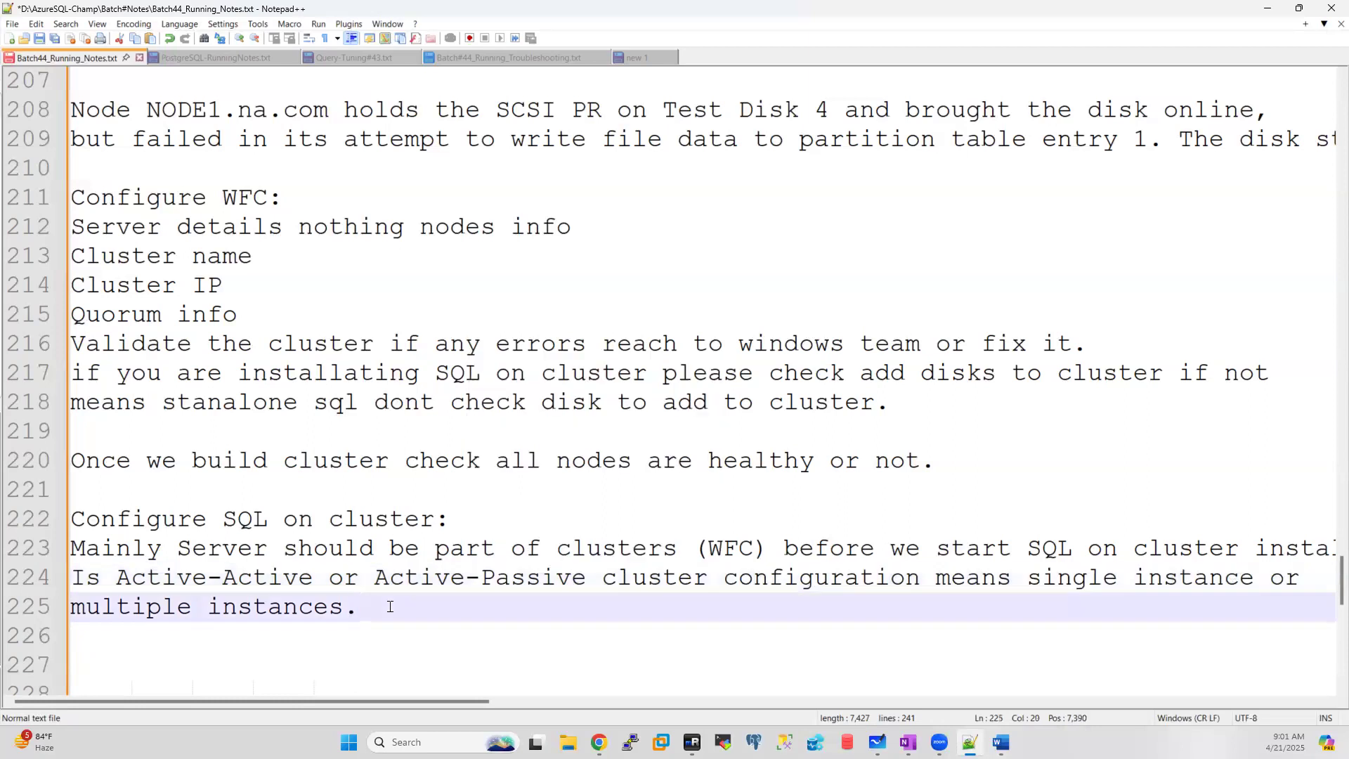
key(Return)
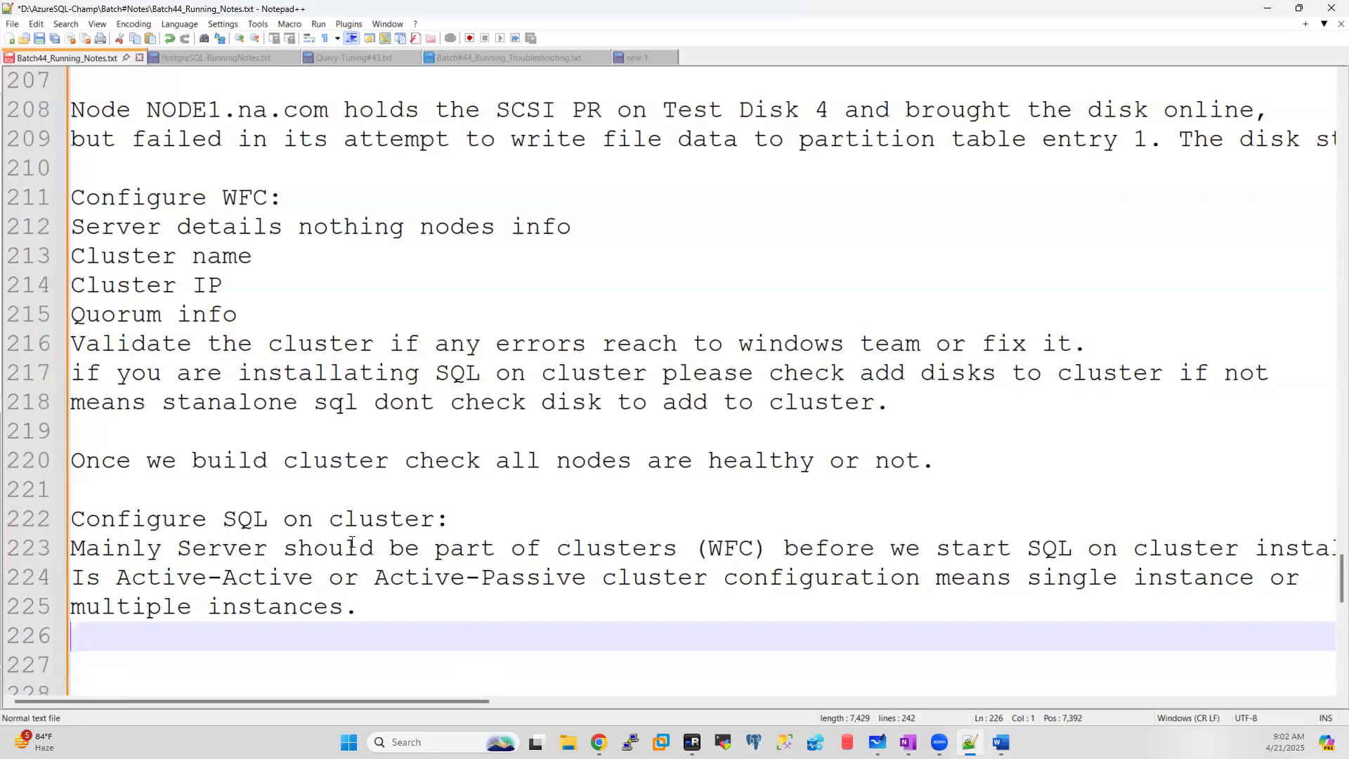
Step: Capitalise the heading to 'Configure SQL on Cluster:' and start another line after line 225
click(347, 518)
key(BackSpace)
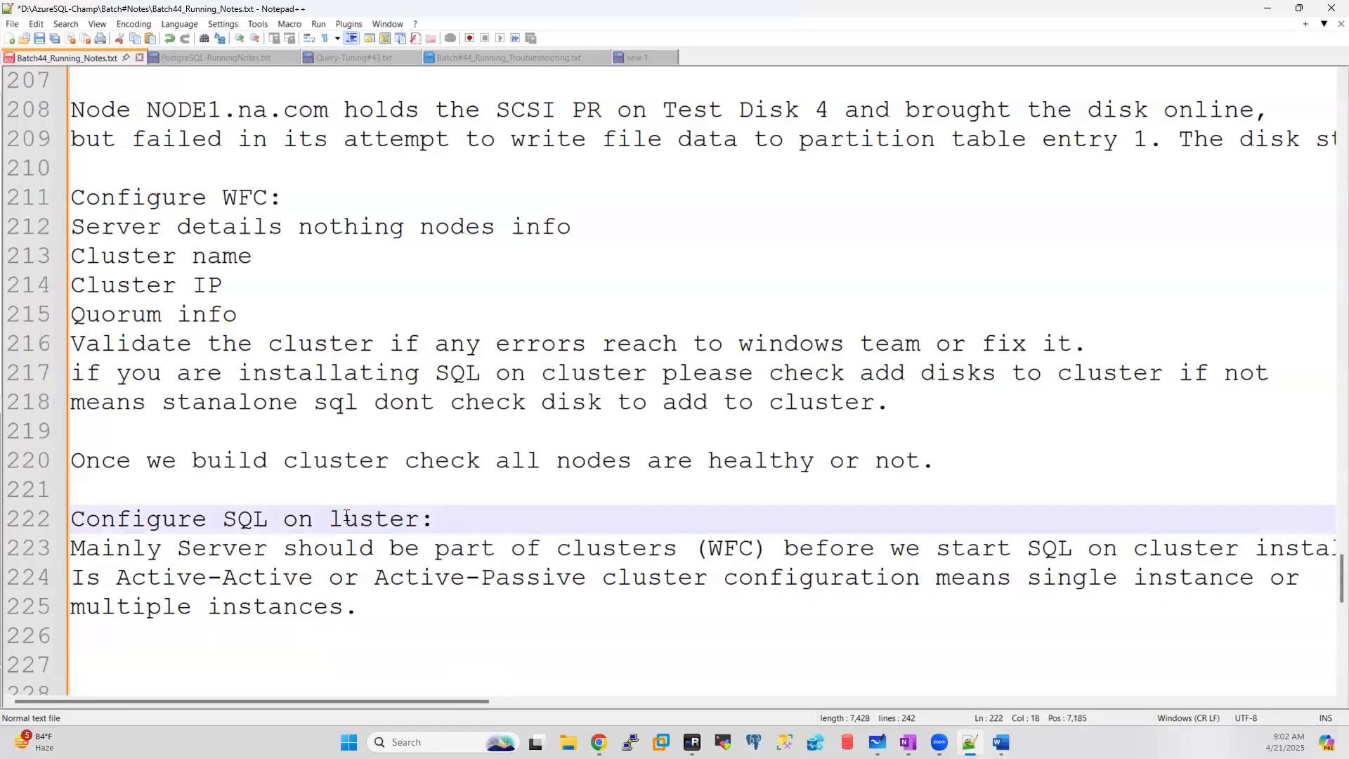
text(C)
click(384, 605)
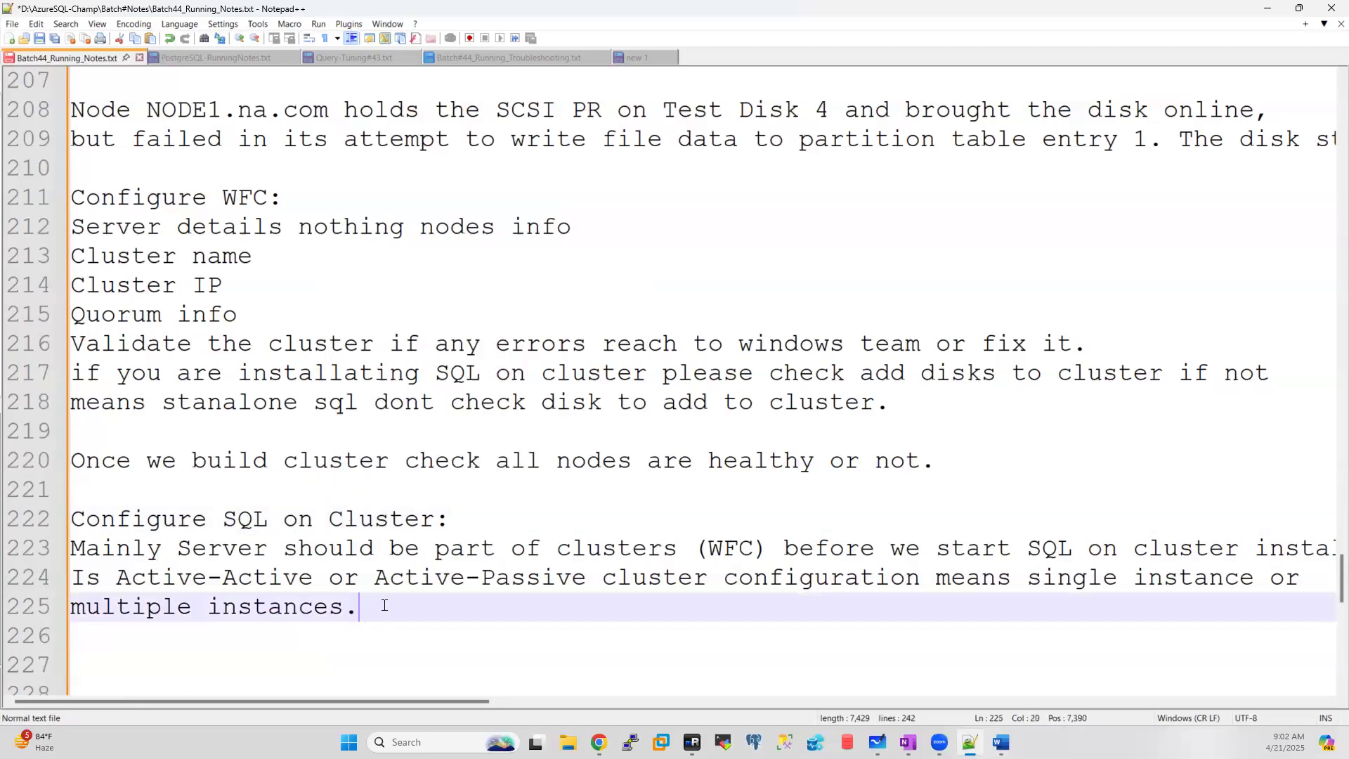
key(Return)
scroll(388, 606, down, 1)
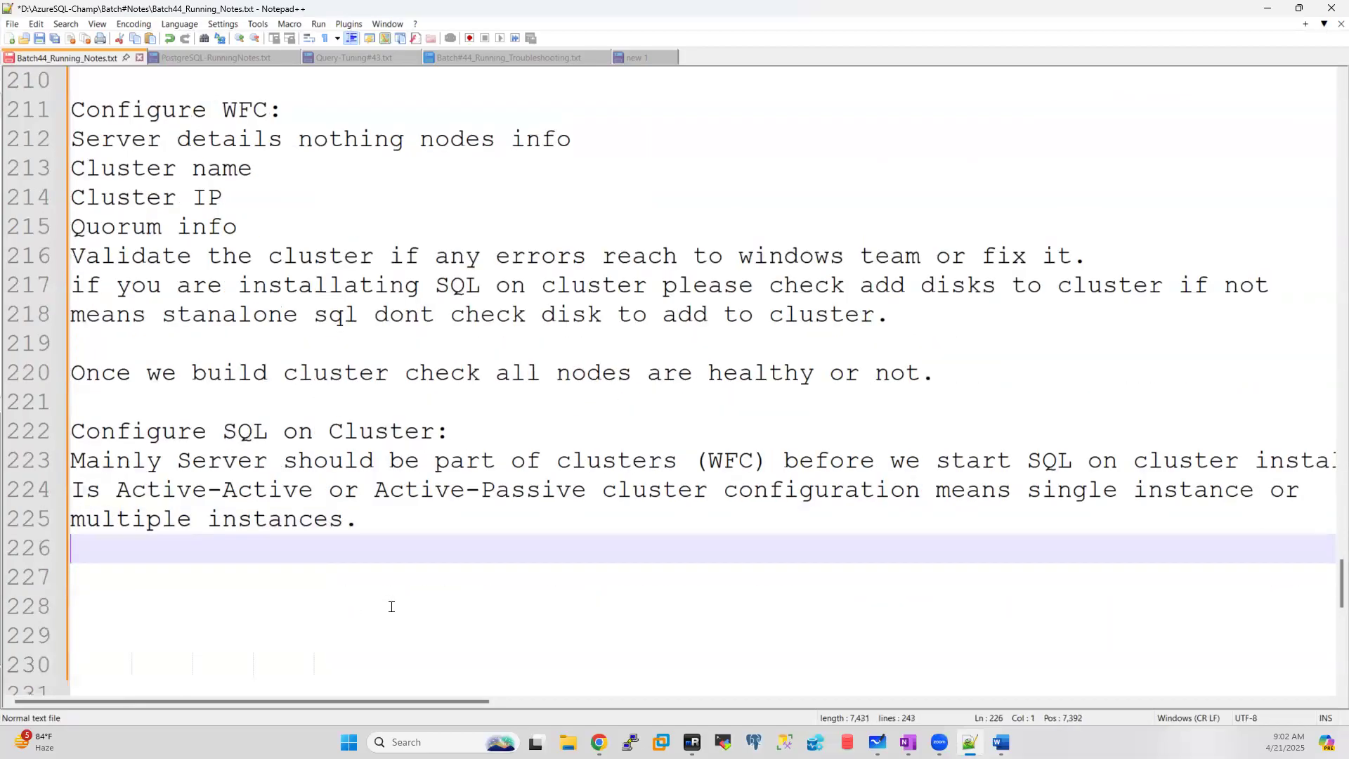
Step: Type 'SQL virtual Name' and 'SQL IP address' as lines 226 and 227
text(SQL)
key(BackSpace)
key(BackSpace)
key(BackSpace)
text(SQL v)
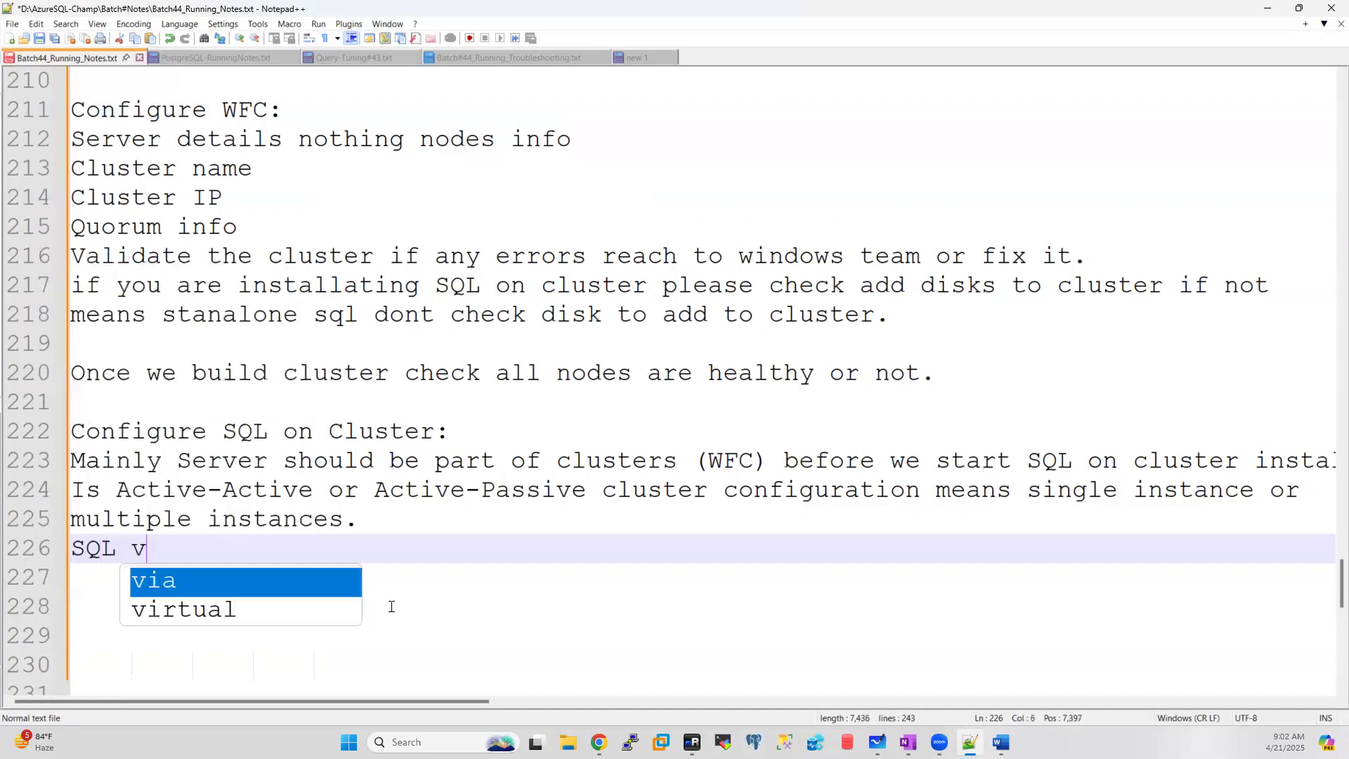
text(irtual )
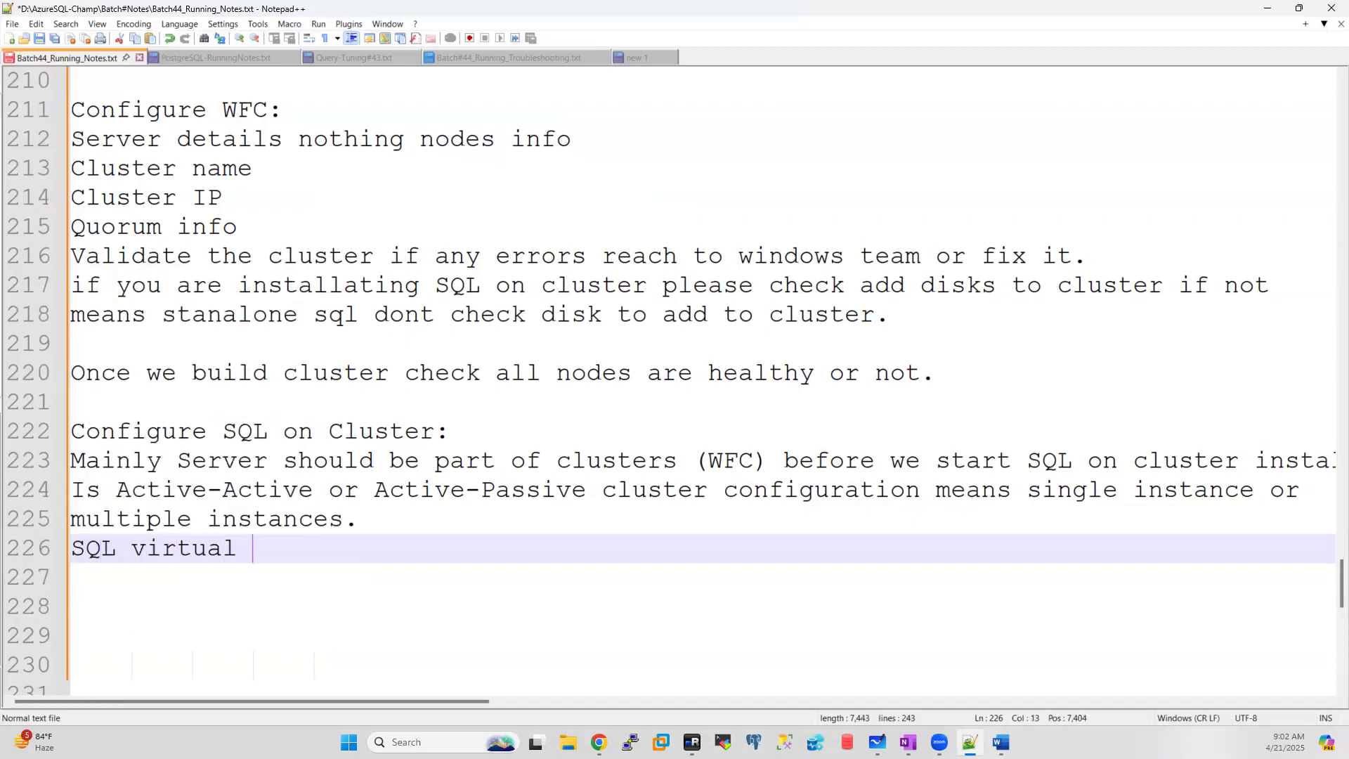
text(Name)
key(Return)
text(SQL )
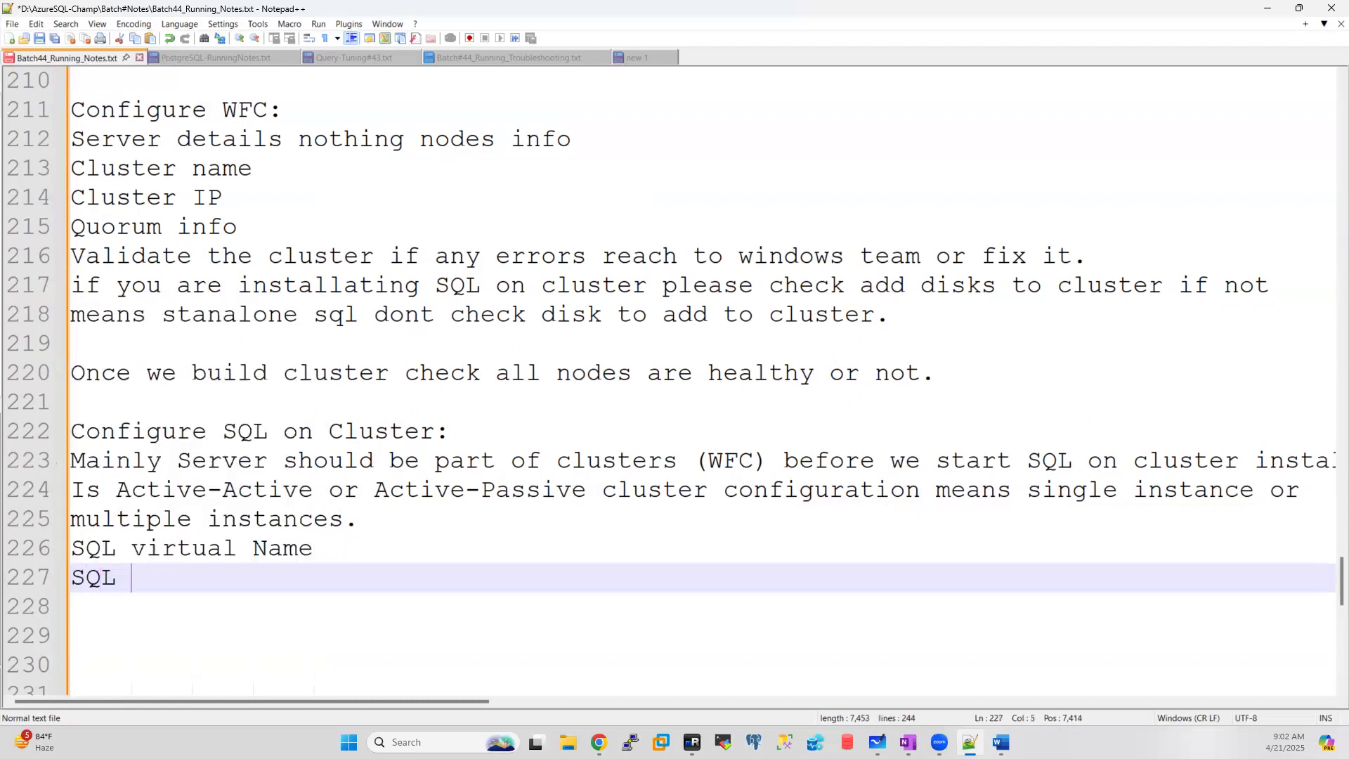
text(IP address)
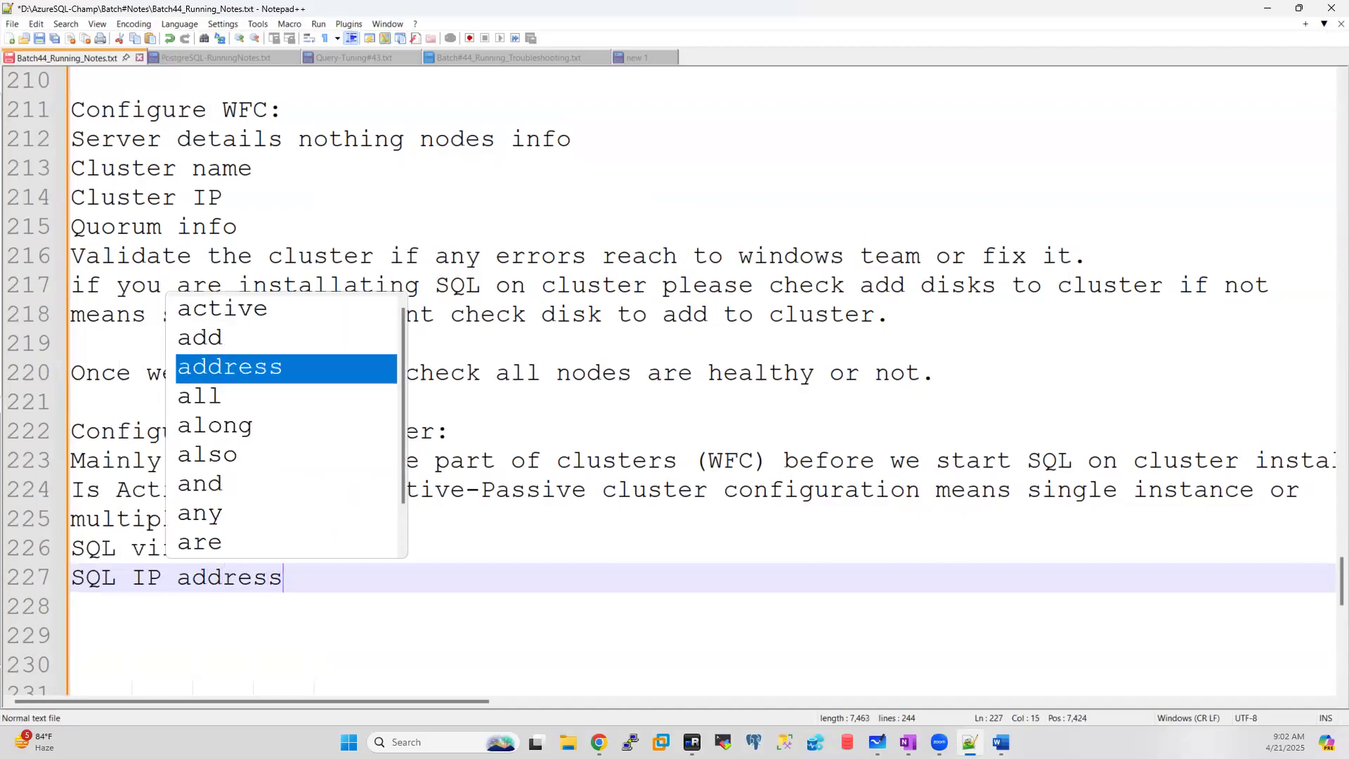
key(Return)
key(Return)
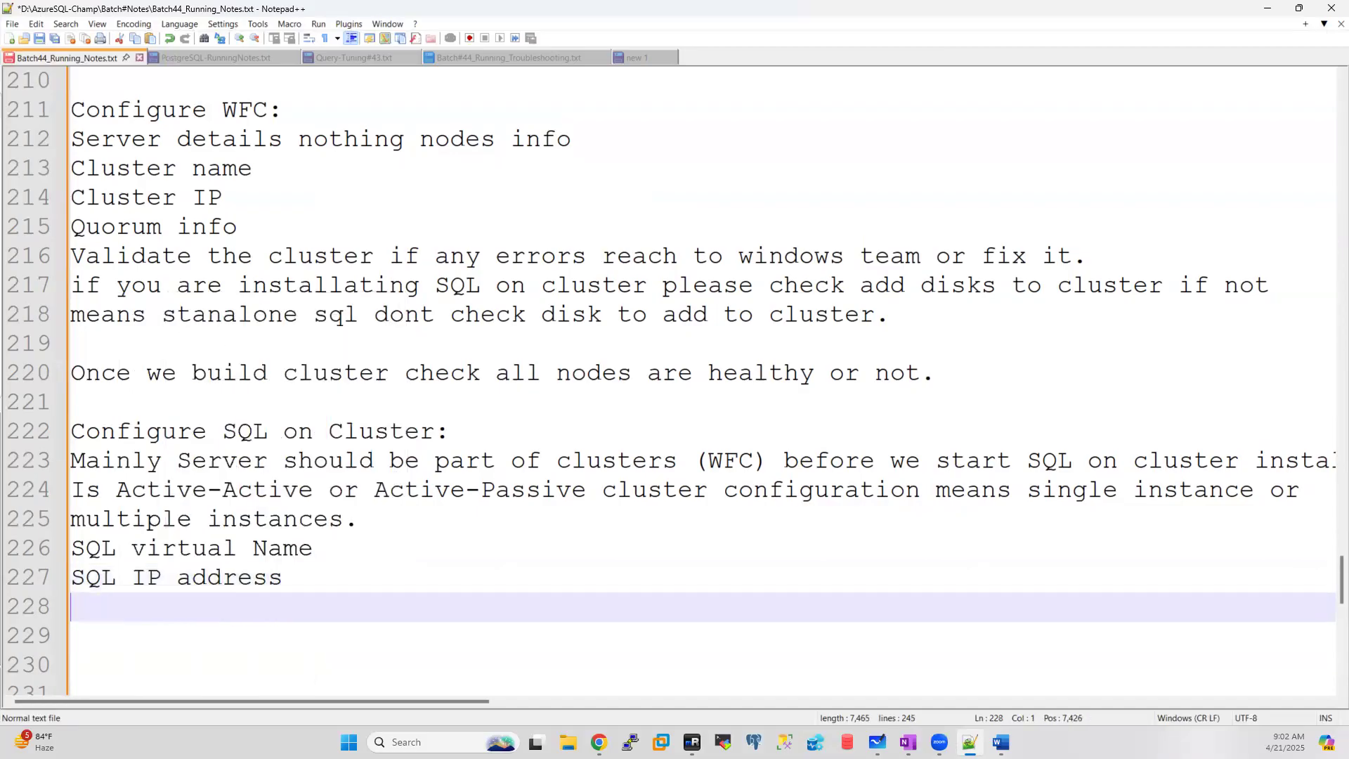
Step: Add 'Shared SAN storage info' and 'Cluster resource group name.' as the next two lines
text(Shared )
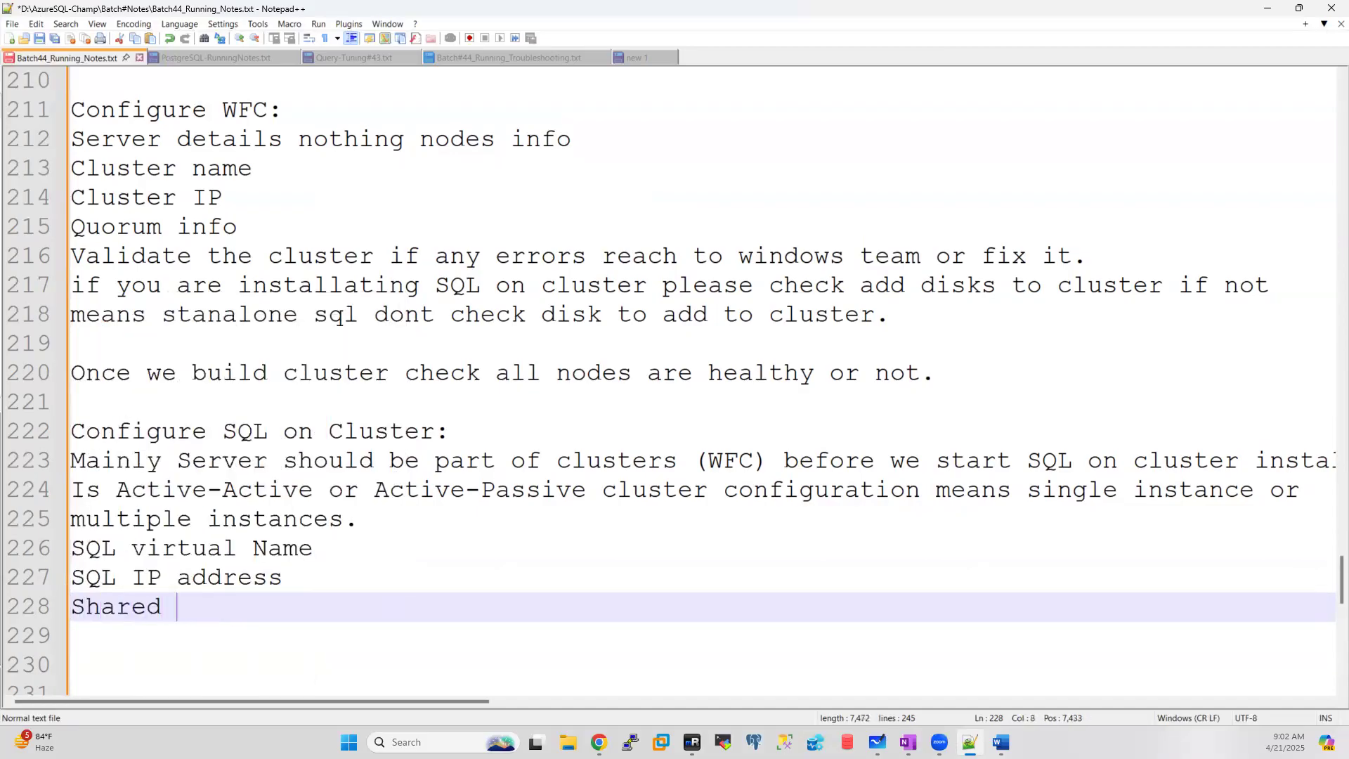
text(SAN stoage)
key(BackSpace)
key(BackSpace)
key(BackSpace)
key(BackSpace)
key(BackSpace)
text(orage info)
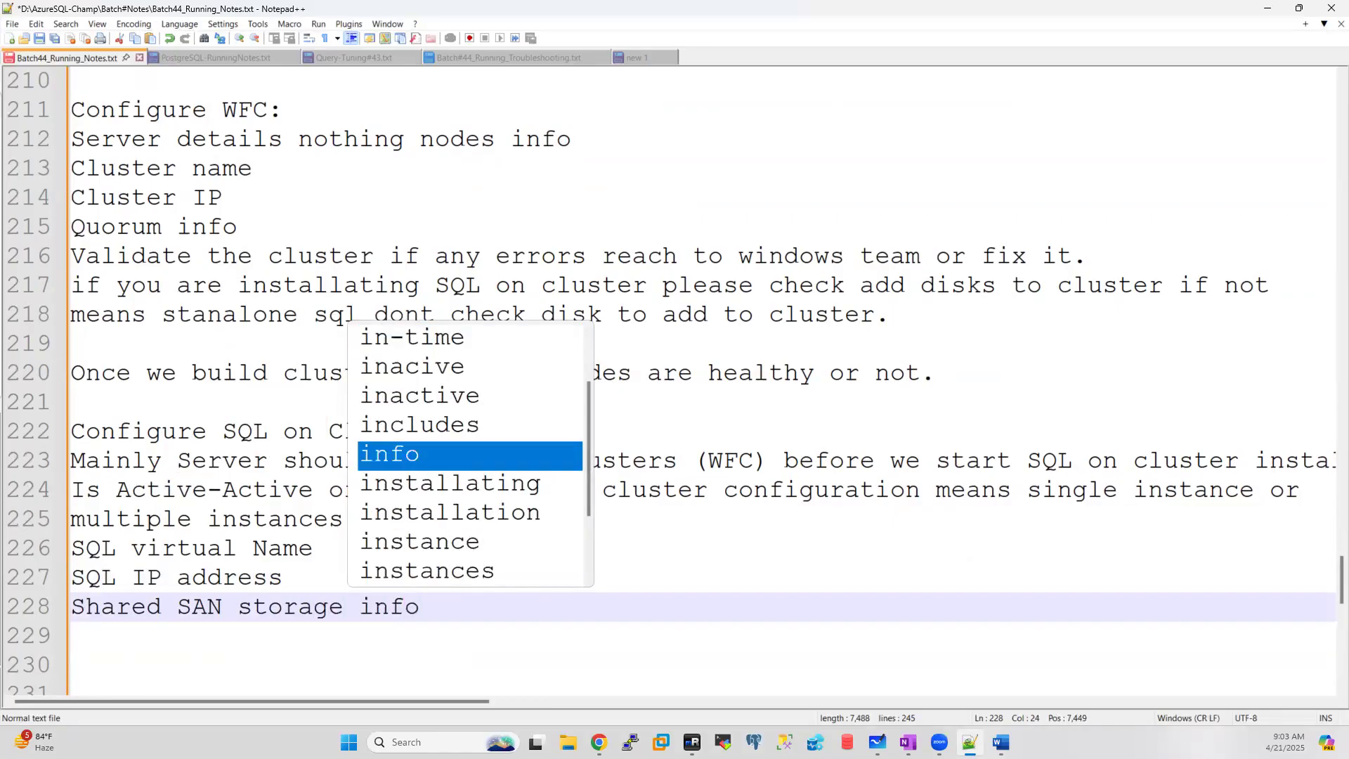
key(Escape)
key(Return)
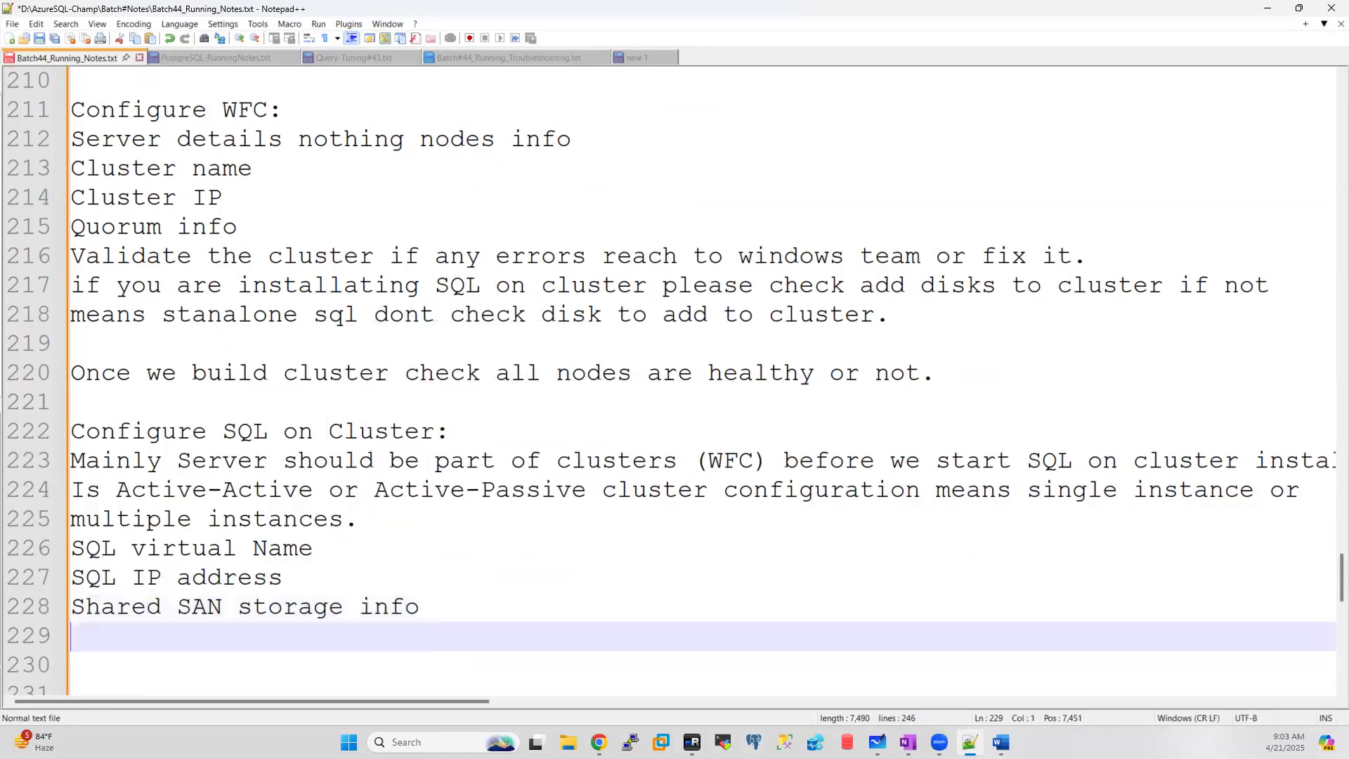
text(Cl)
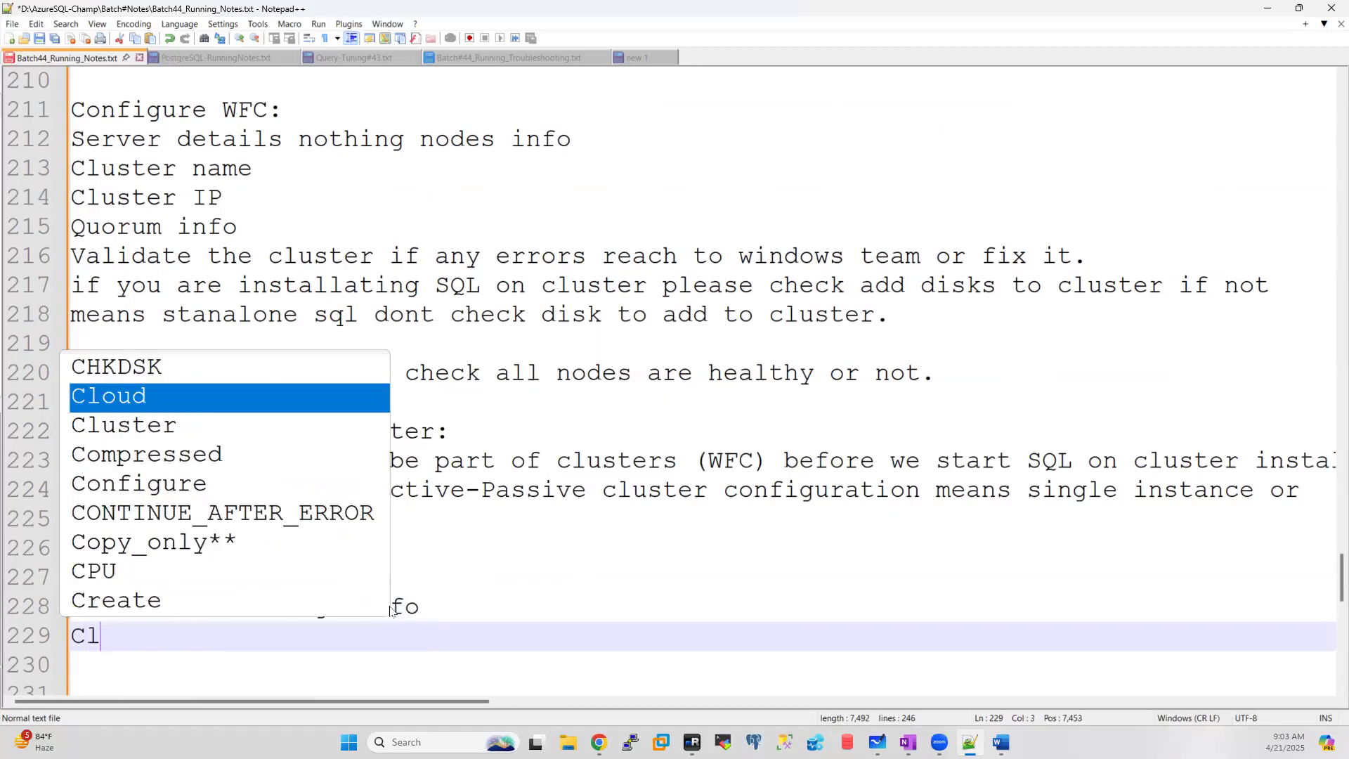
text(uster resuorce)
key(BackSpace)
key(BackSpace)
key(BackSpace)
key(BackSpace)
key(BackSpace)
key(BackSpace)
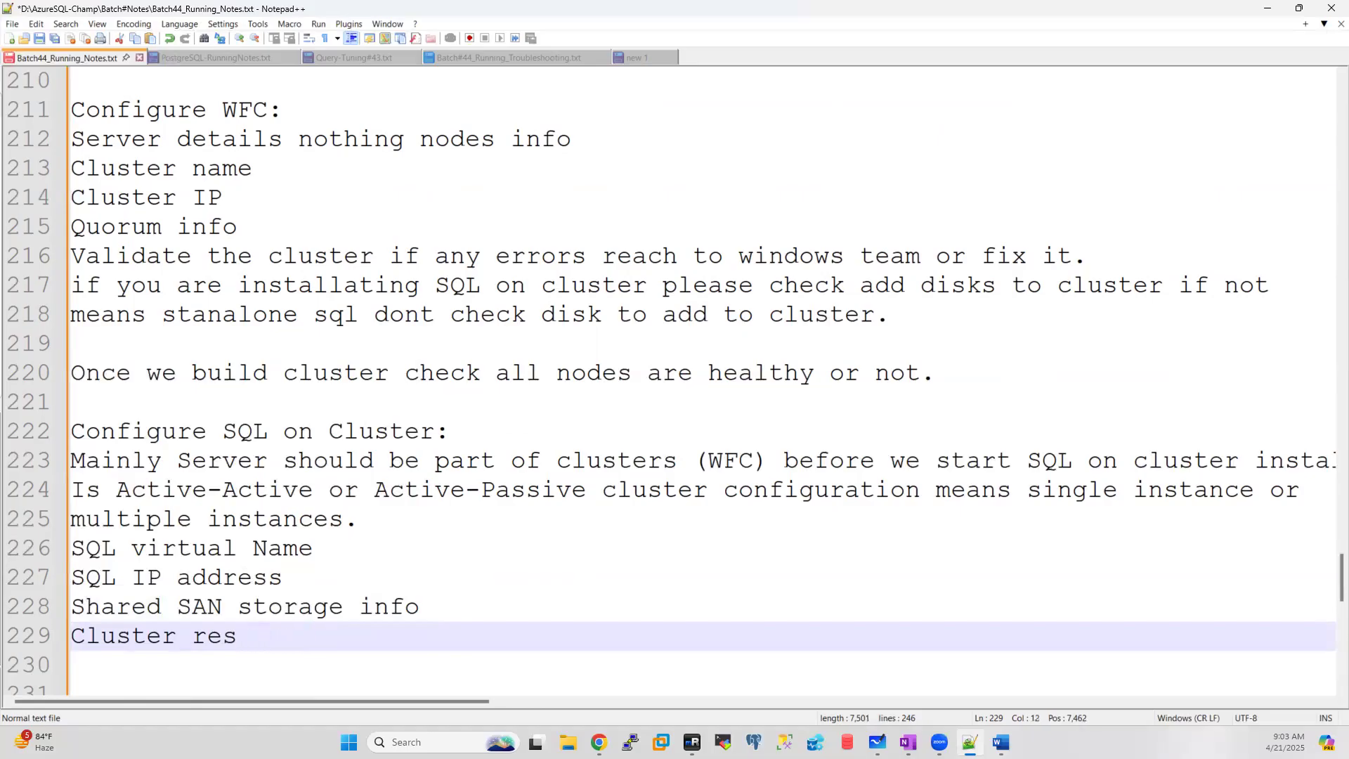
key(BackSpace)
key(BackSpace)
text(esou)
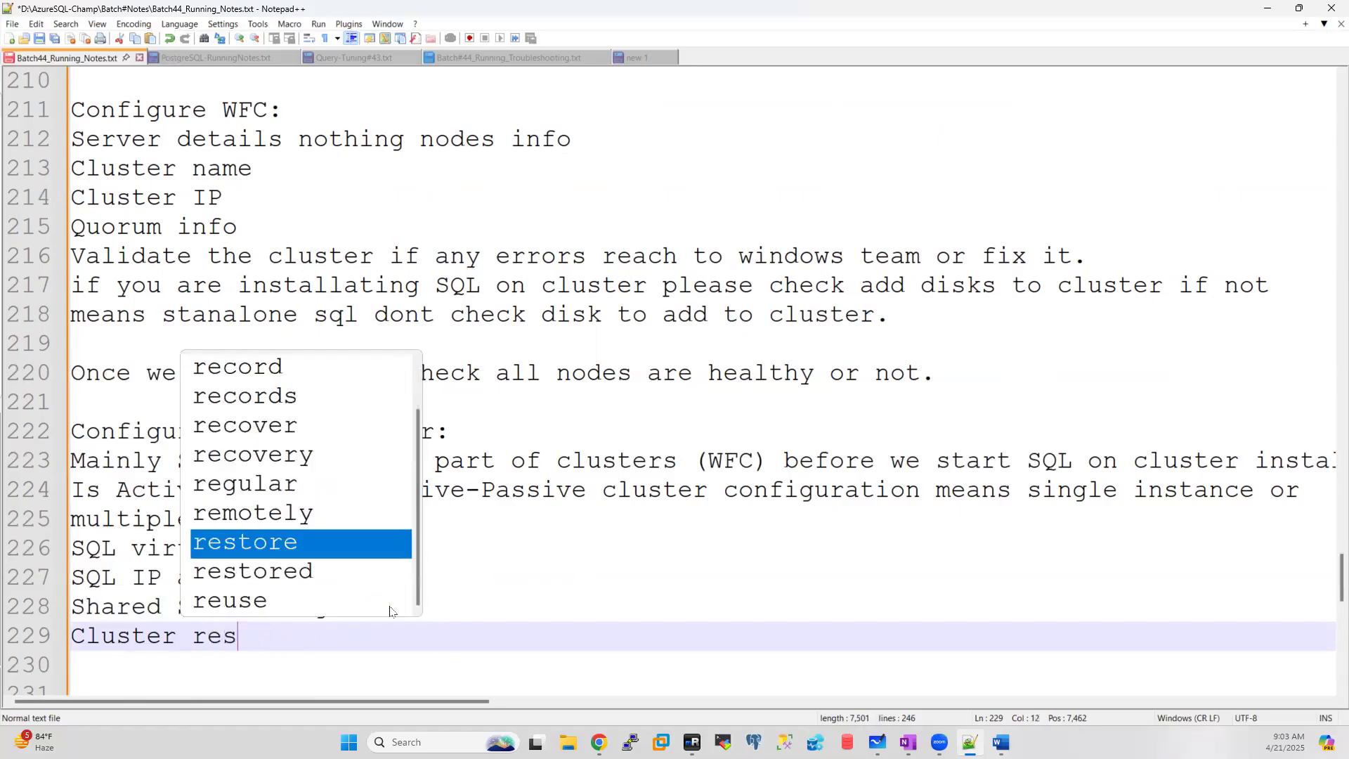
text(rce )
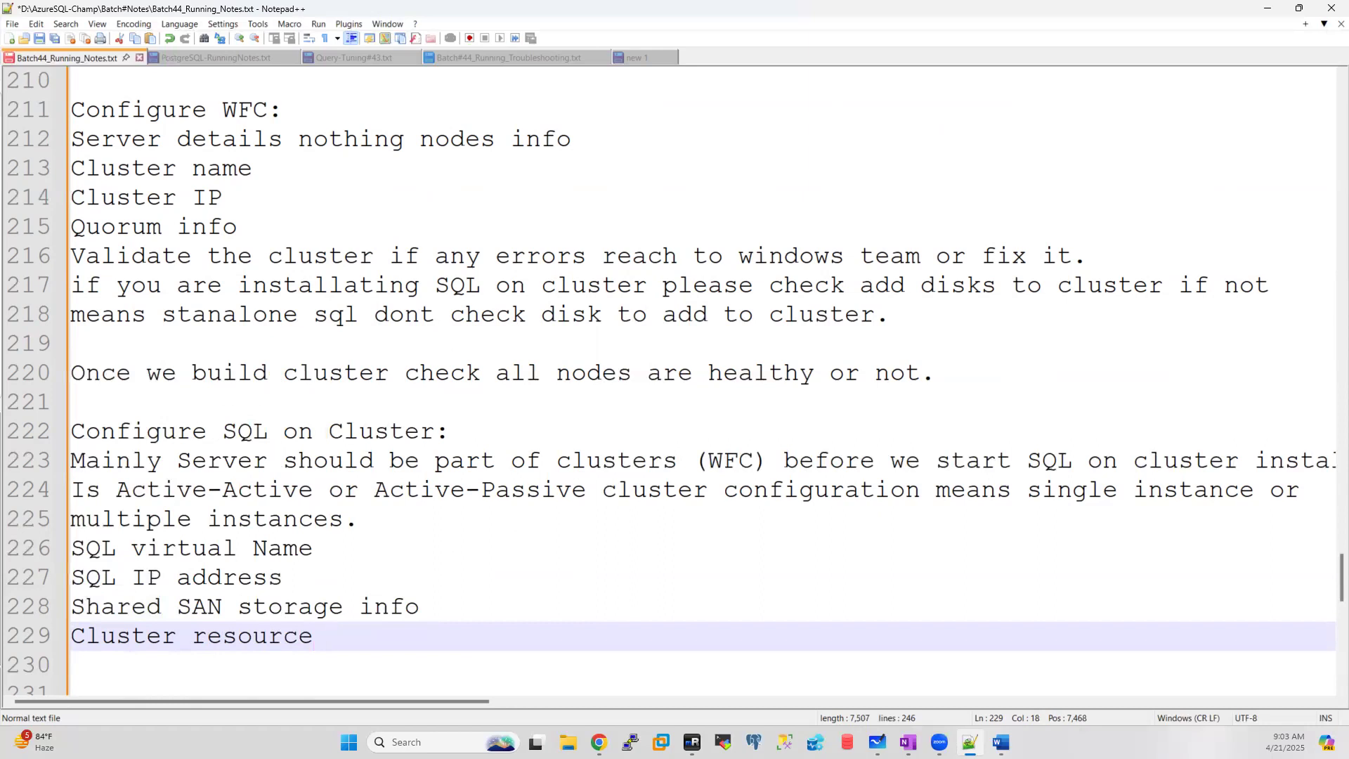
text(group name)
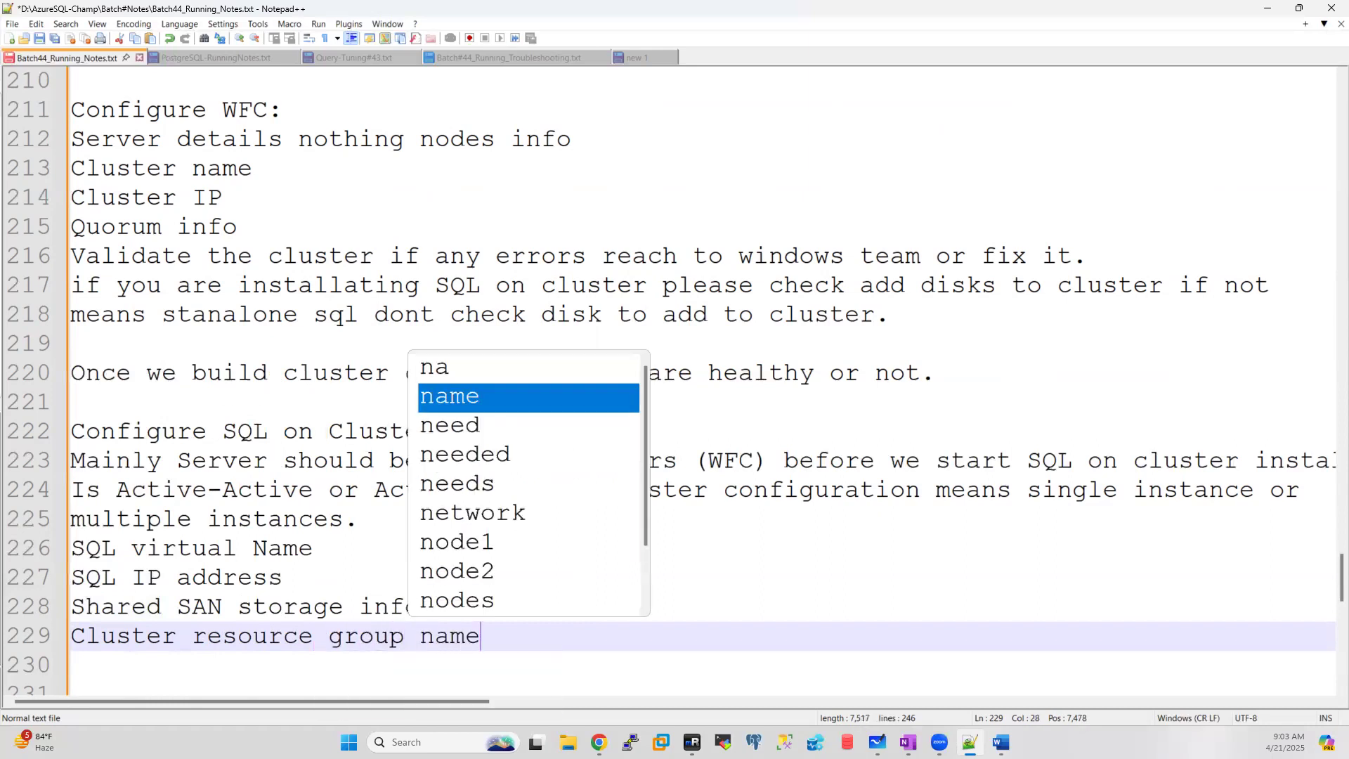
text(.)
key(Return)
key(Return)
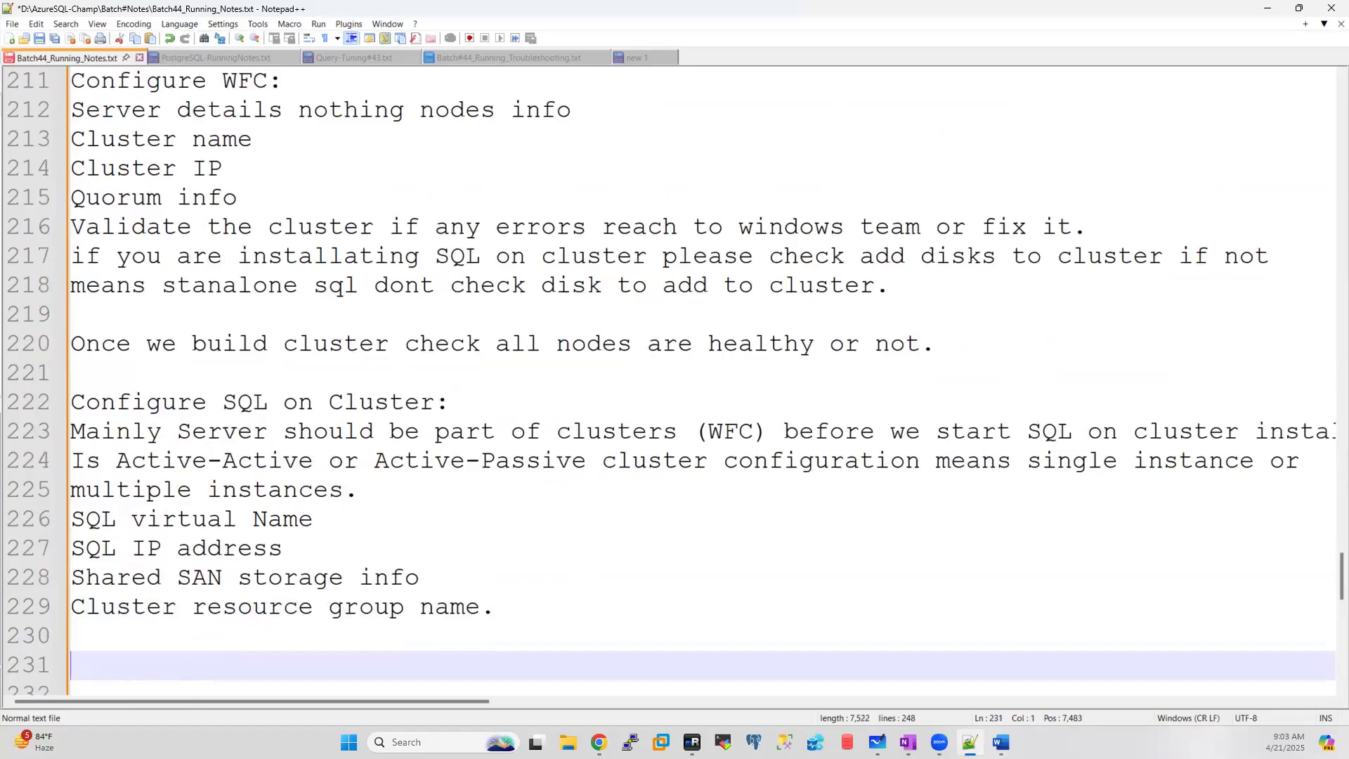
Step: Put '==' separator lines directly above and below the four requirement lines
click(386, 491)
key(Return)
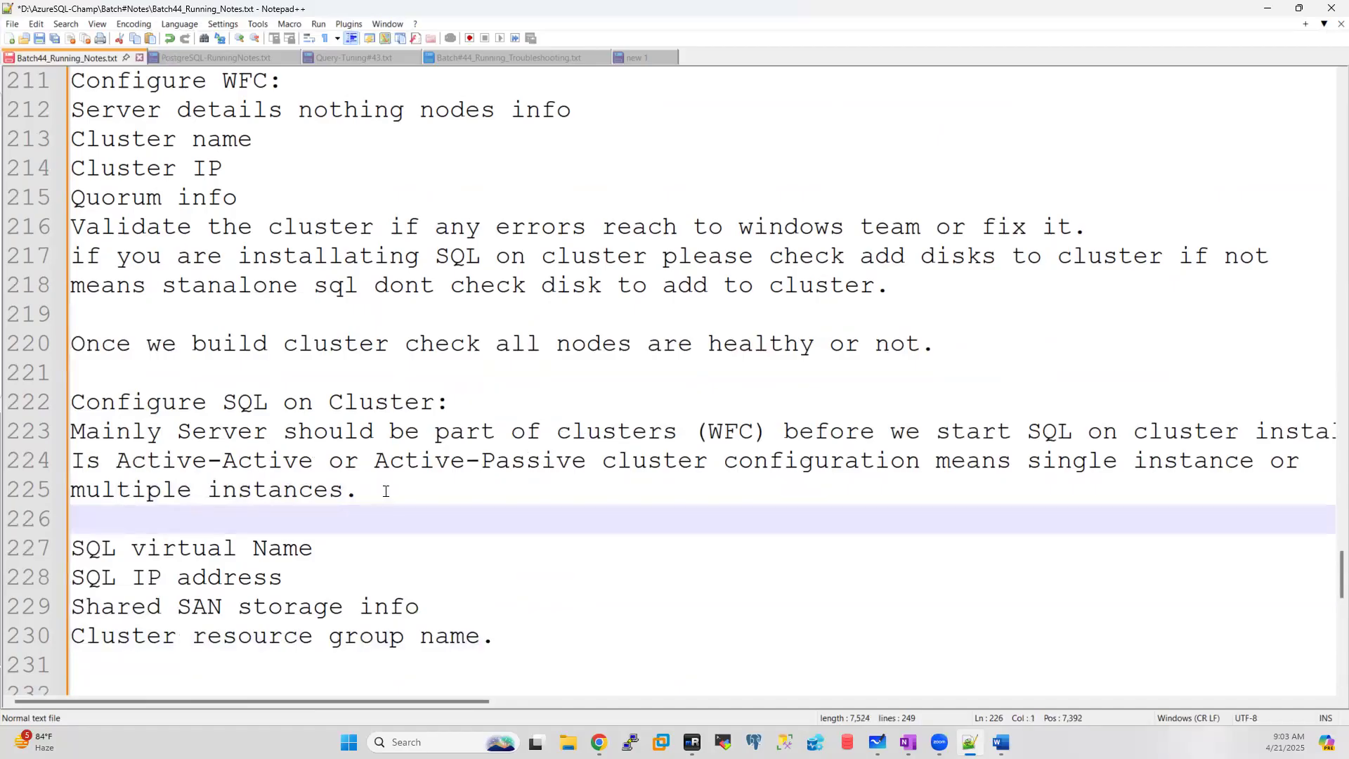
text(=)
key(BackSpace)
text(==)
click(509, 643)
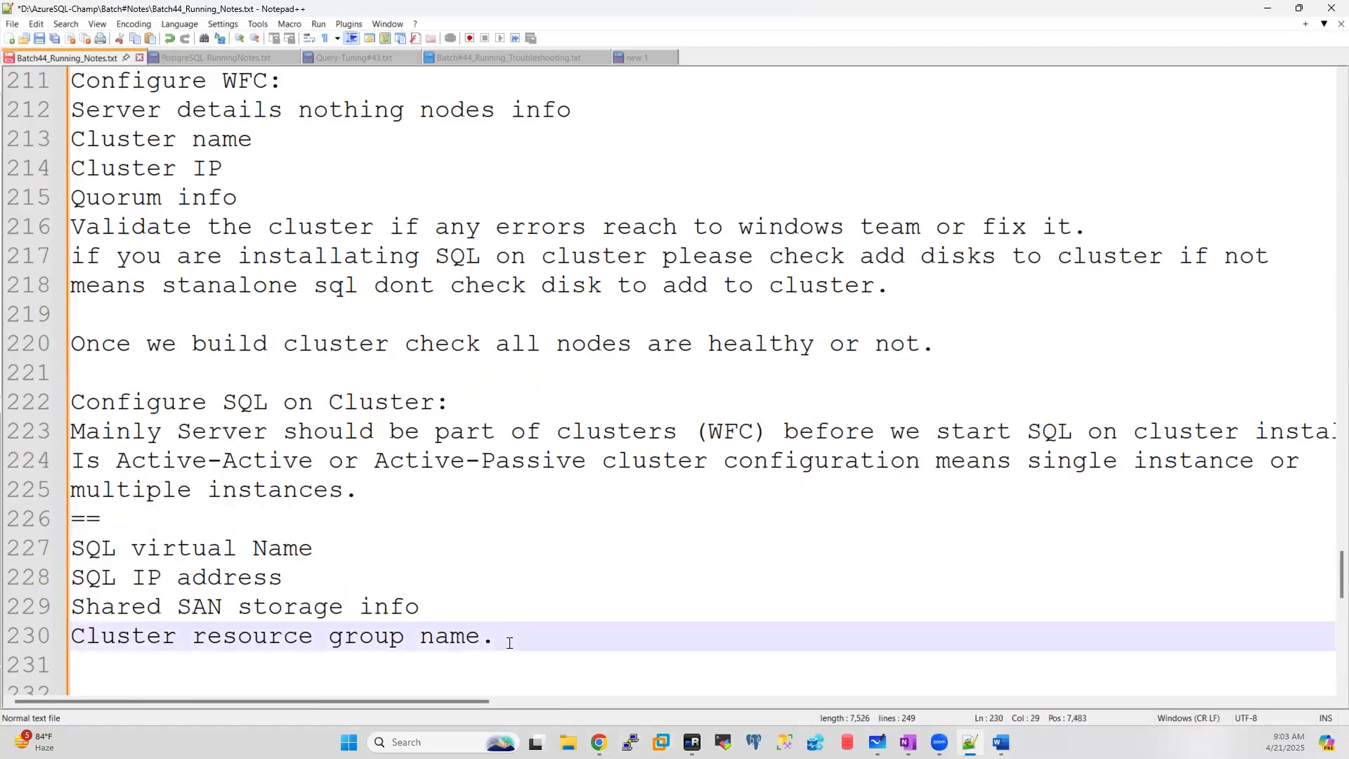
key(Return)
text(==)
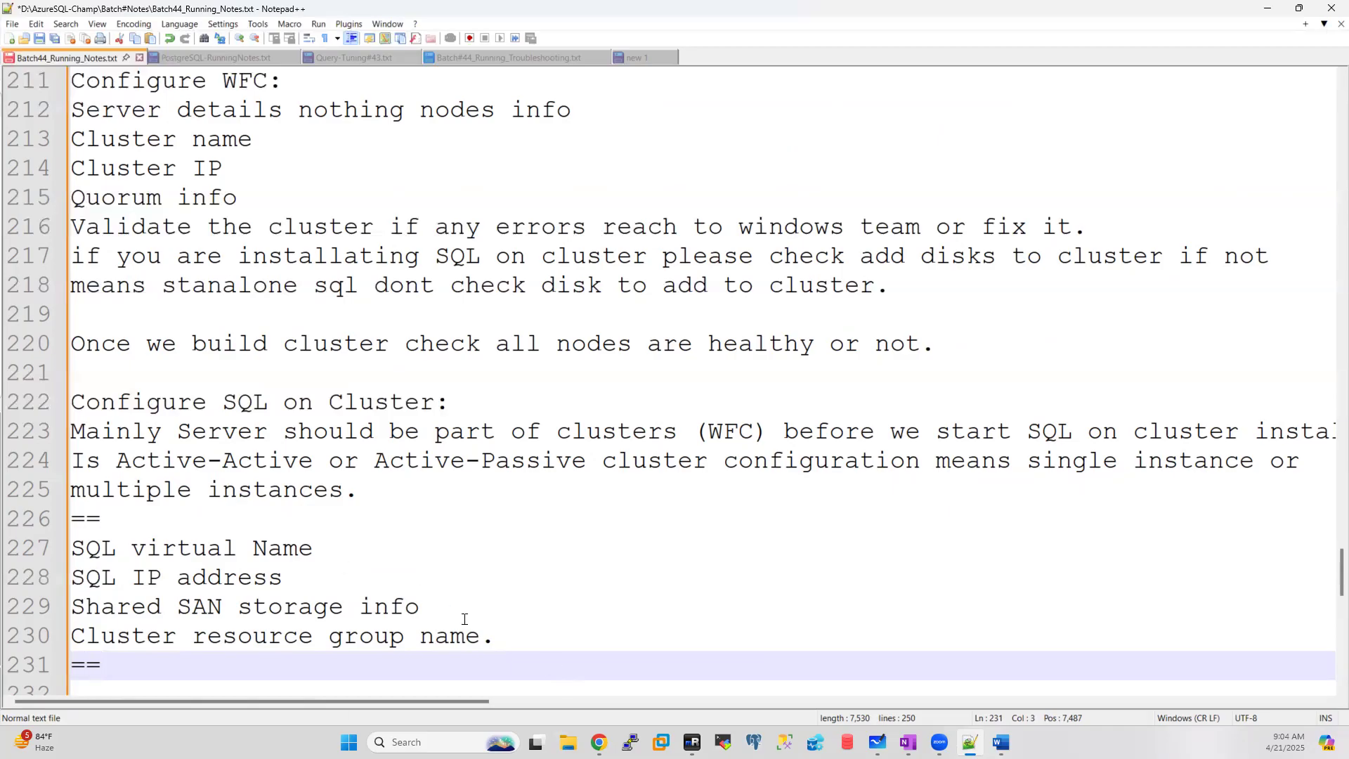
drag(518, 642, 71, 553)
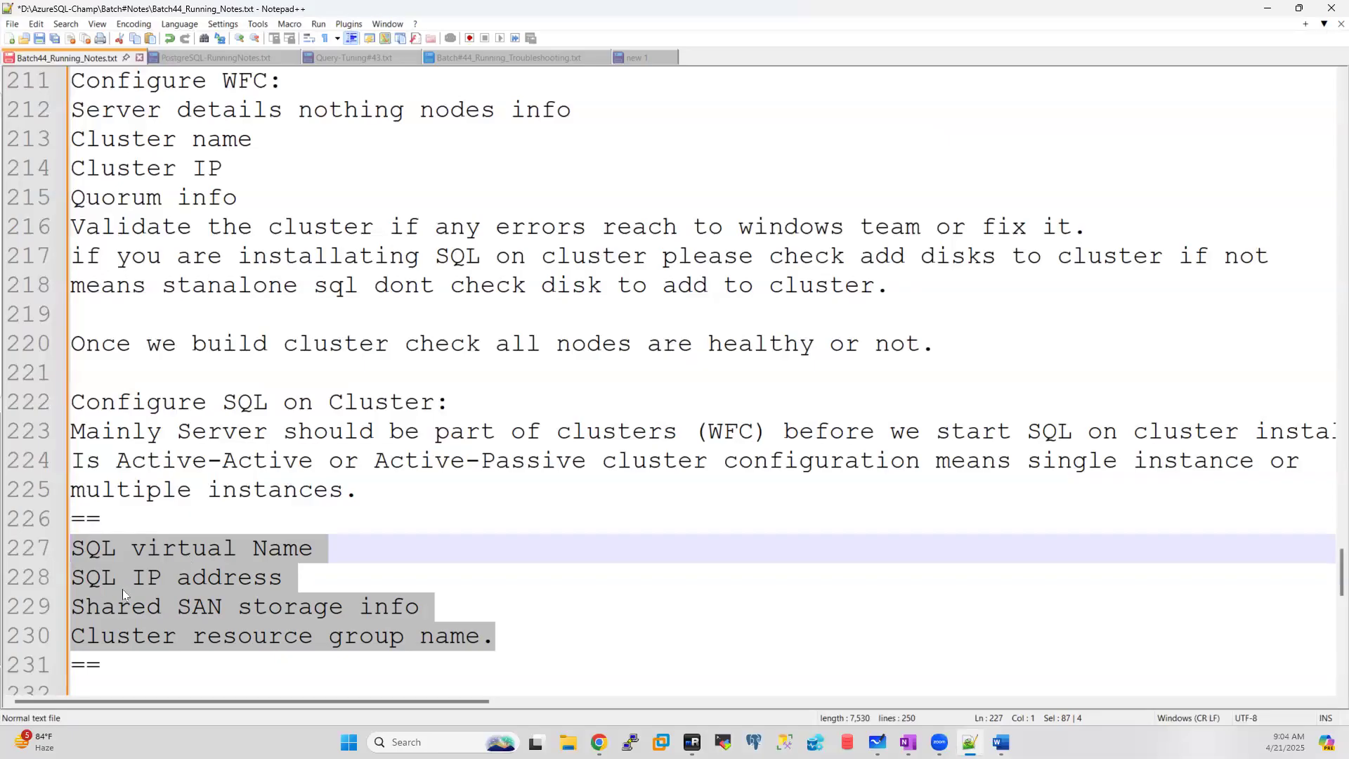
Step: Add line 231 'Service account and services need to manual mode' before the closing '=='
click(517, 636)
key(Return)
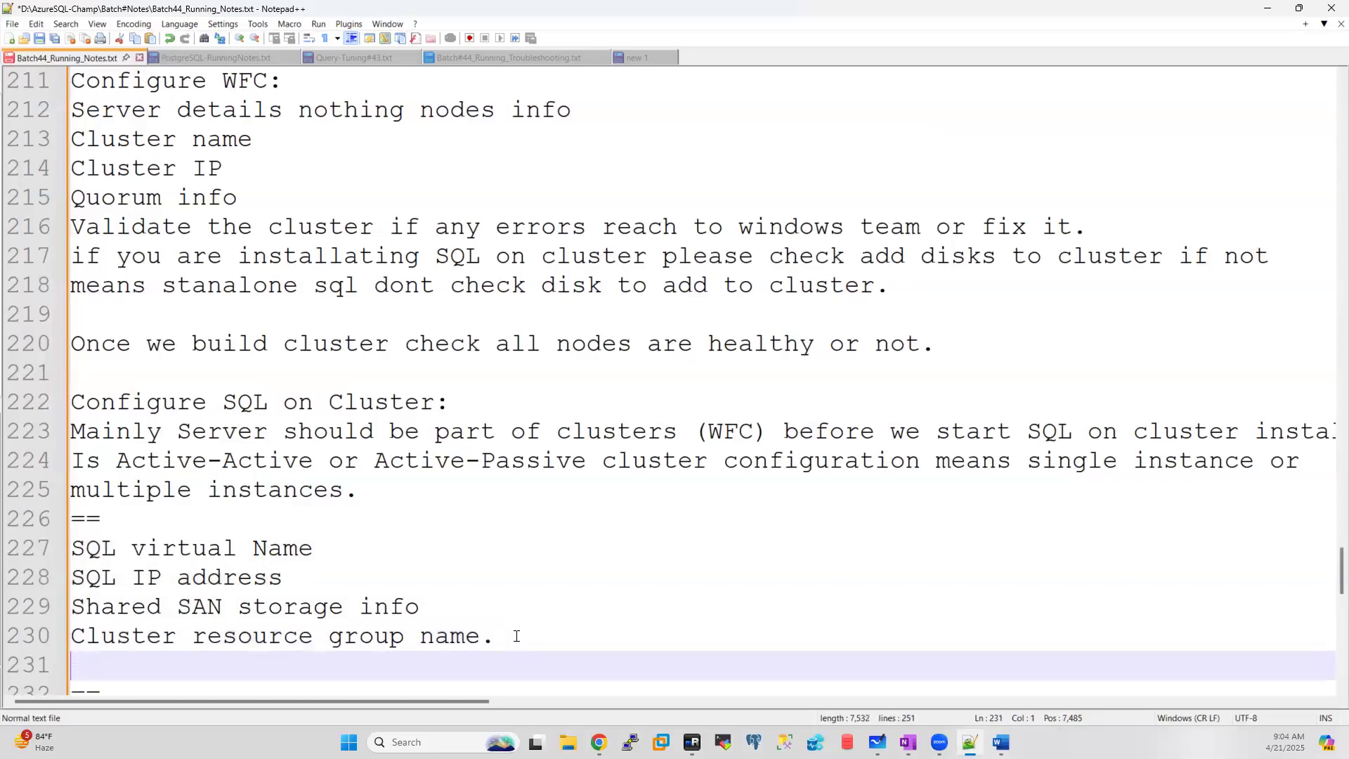
scroll(484, 574, down, 1)
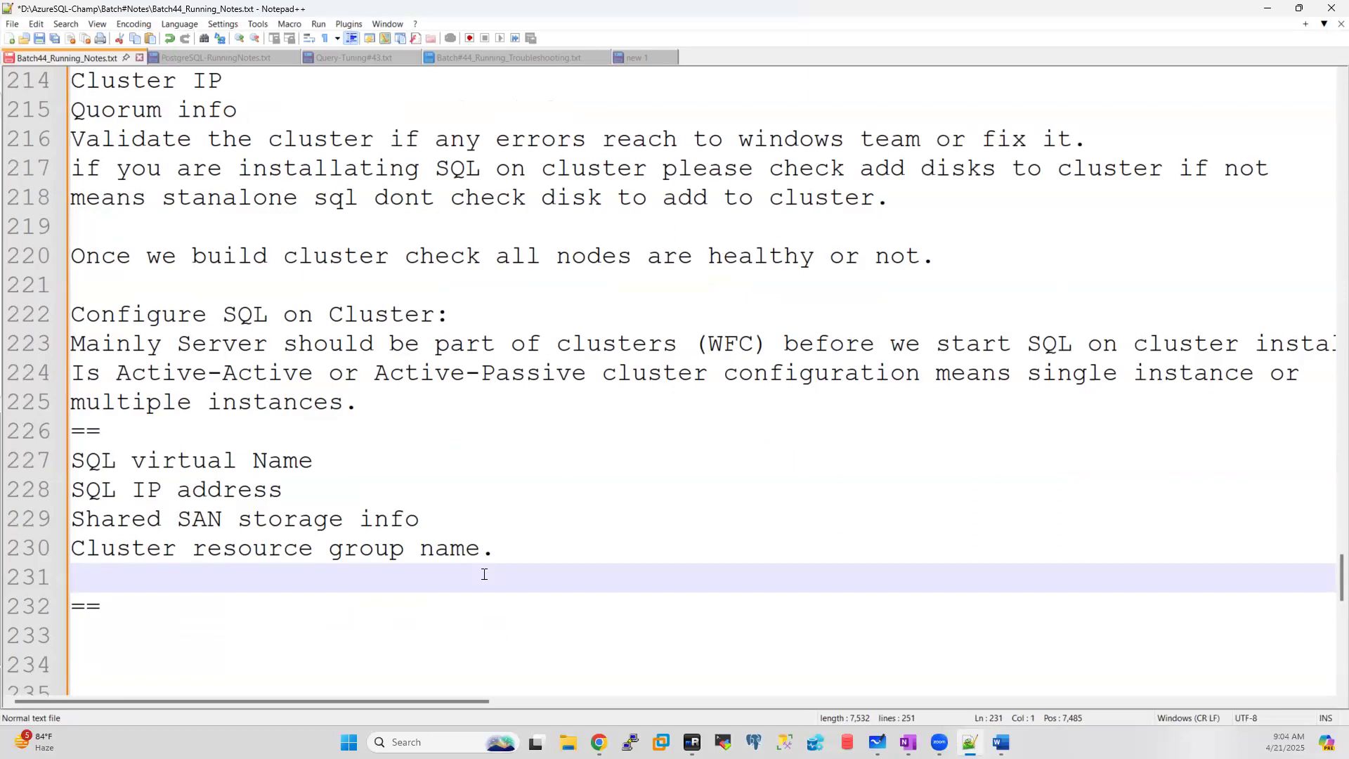
text(S)
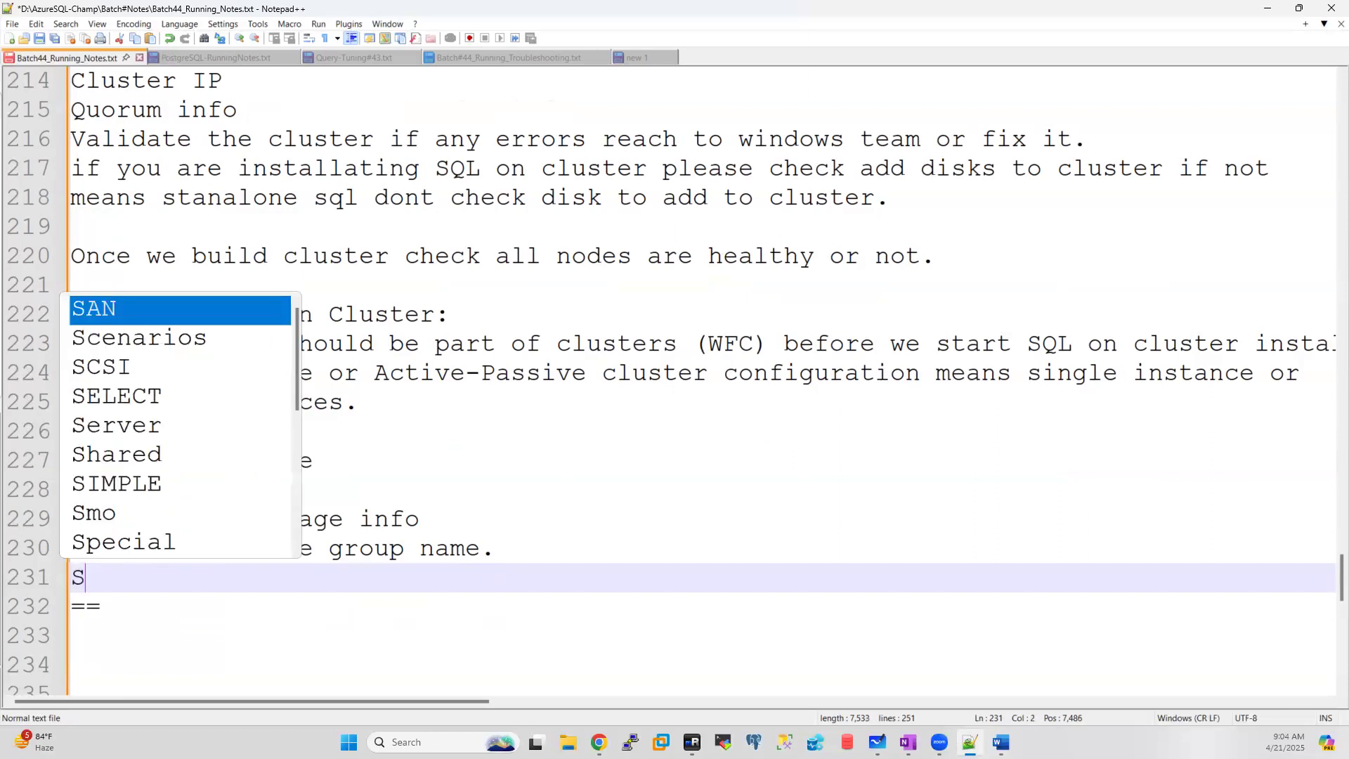
text(ervice account)
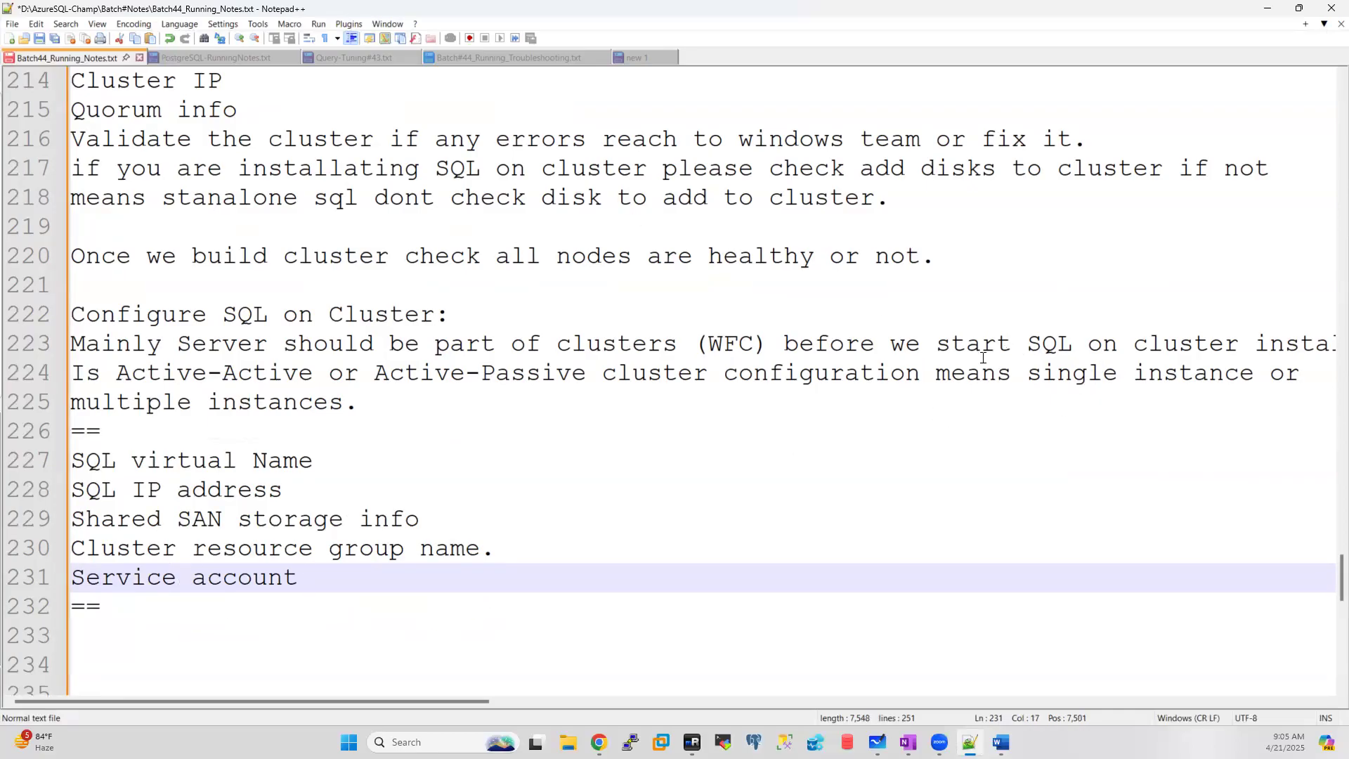
drag(471, 701, 271, 695)
drag(313, 578, 71, 584)
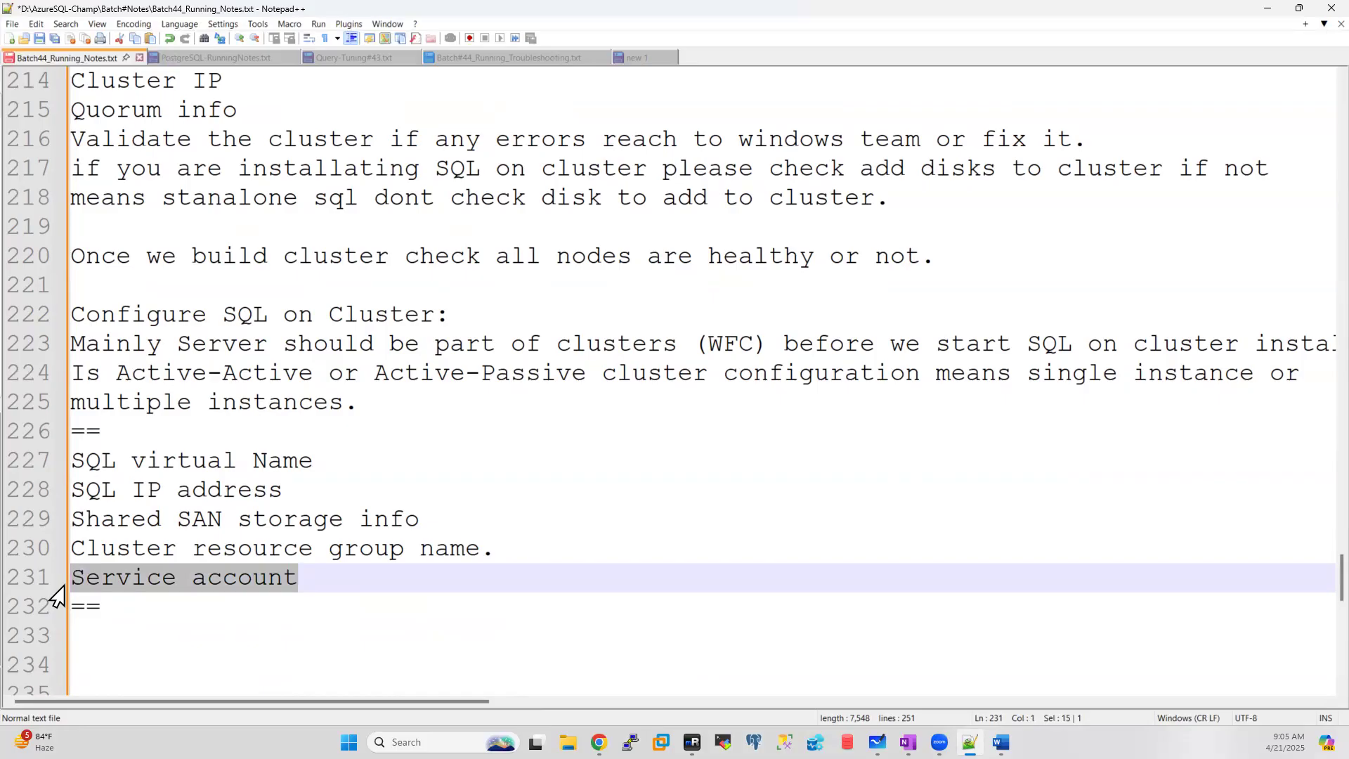
click(320, 584)
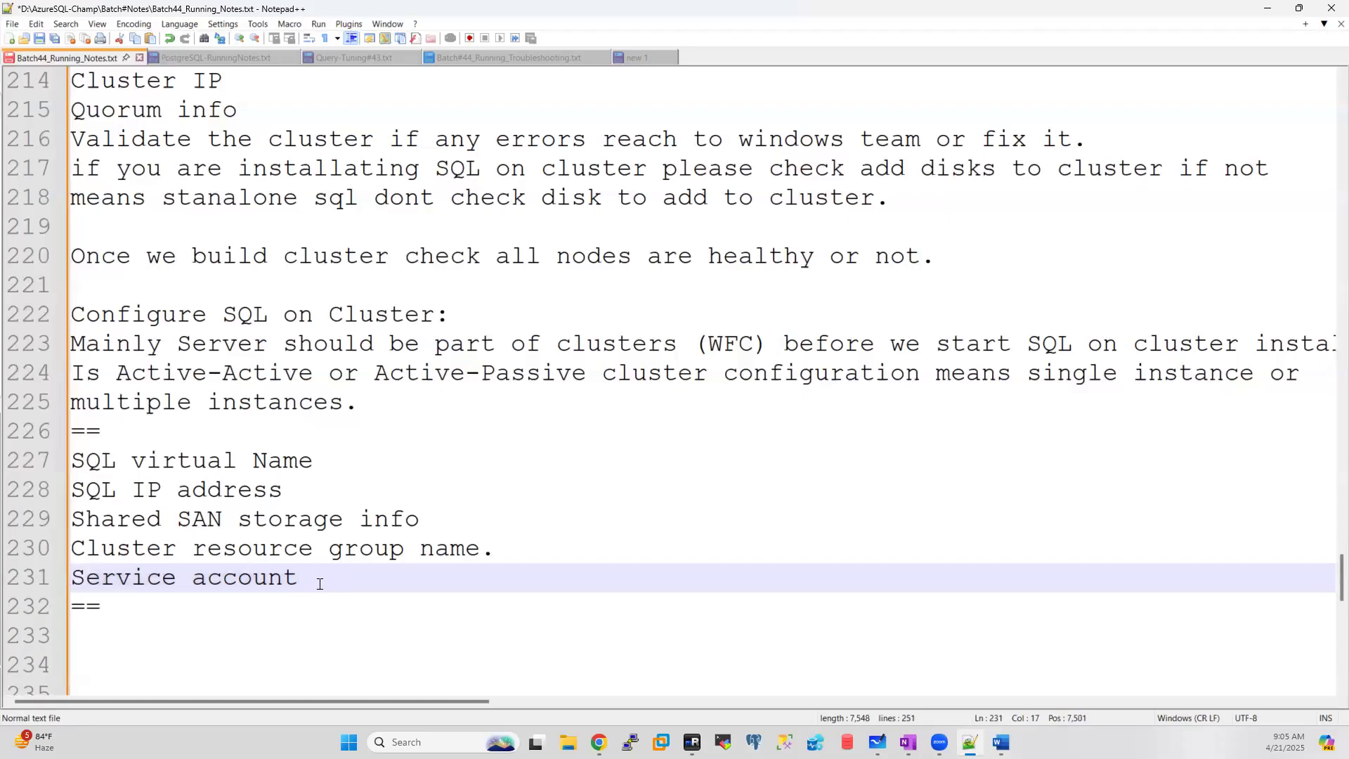
text(and need to)
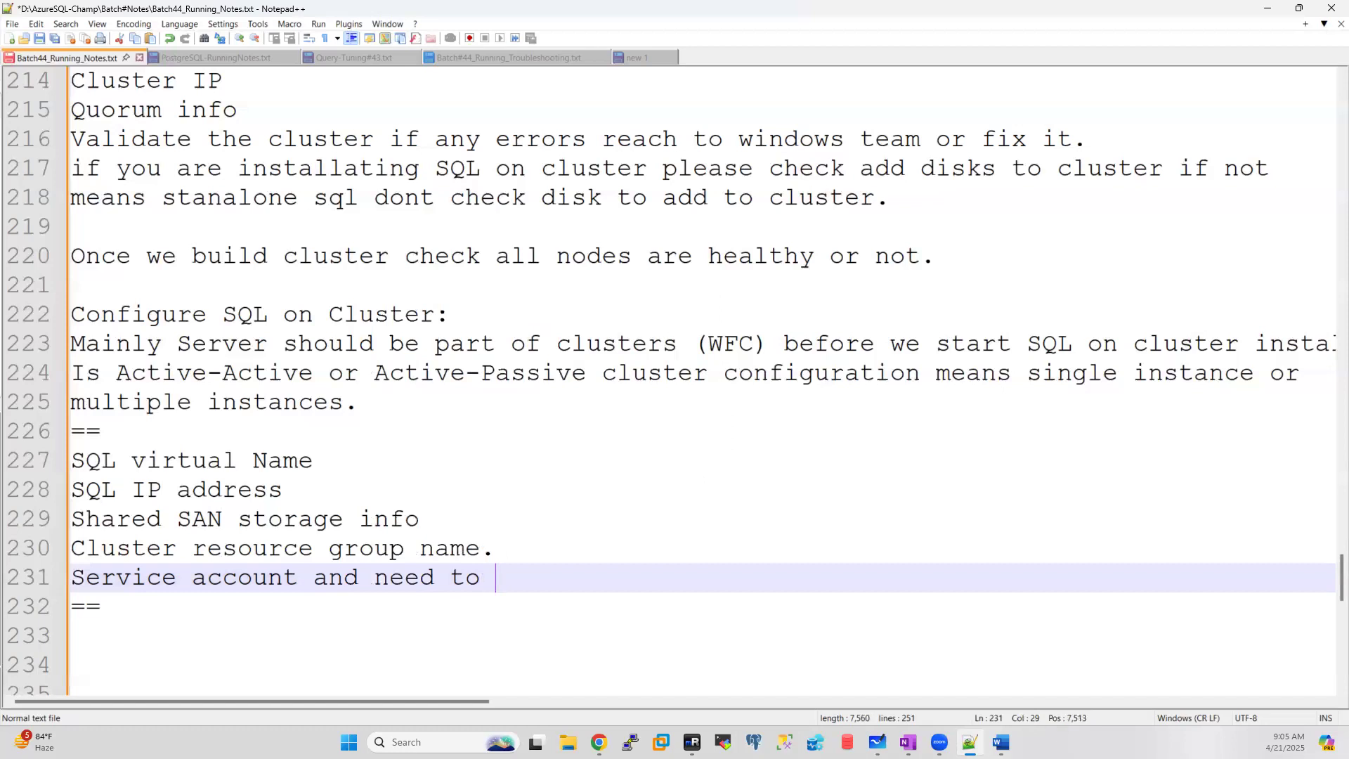
text( manual mode)
click(366, 591)
text(serv)
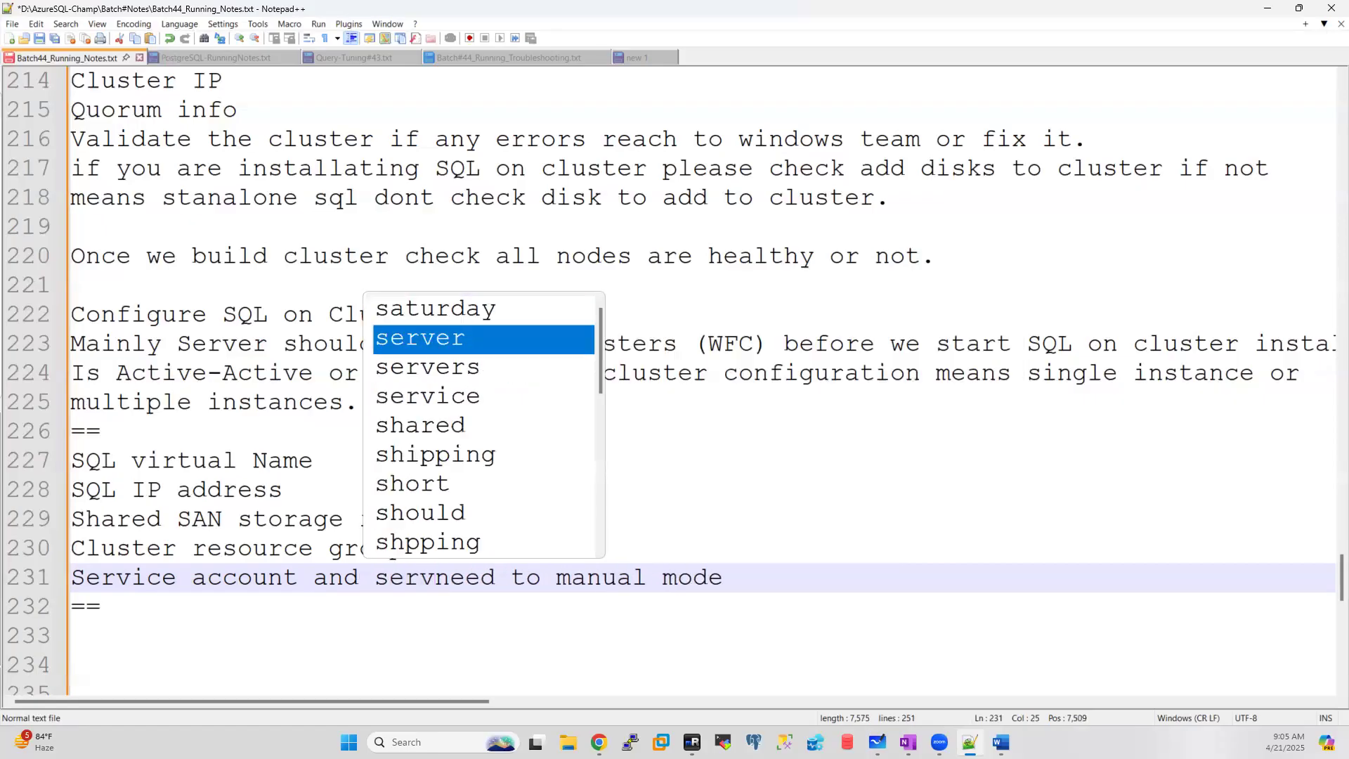
text(ices)
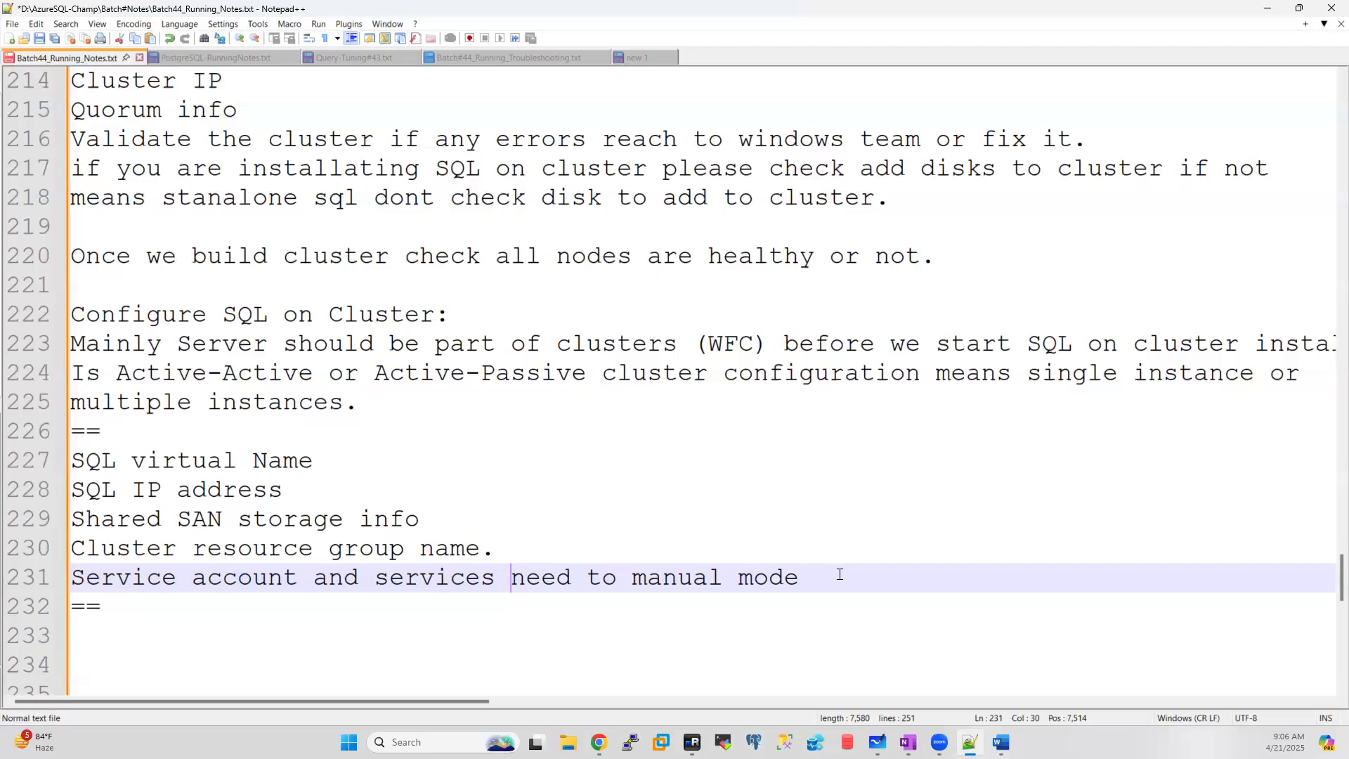
drag(377, 580, 84, 581)
click(813, 574)
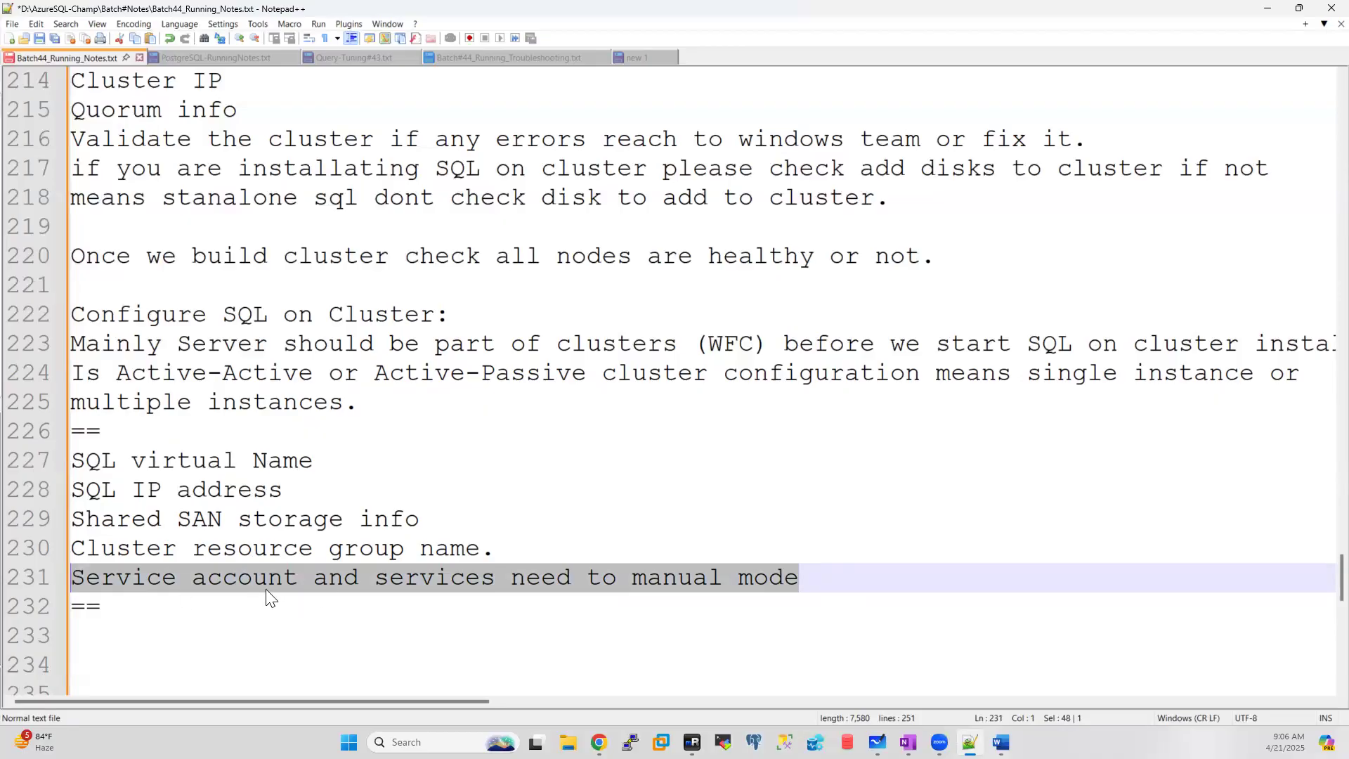
click(521, 550)
drag(494, 549, 70, 462)
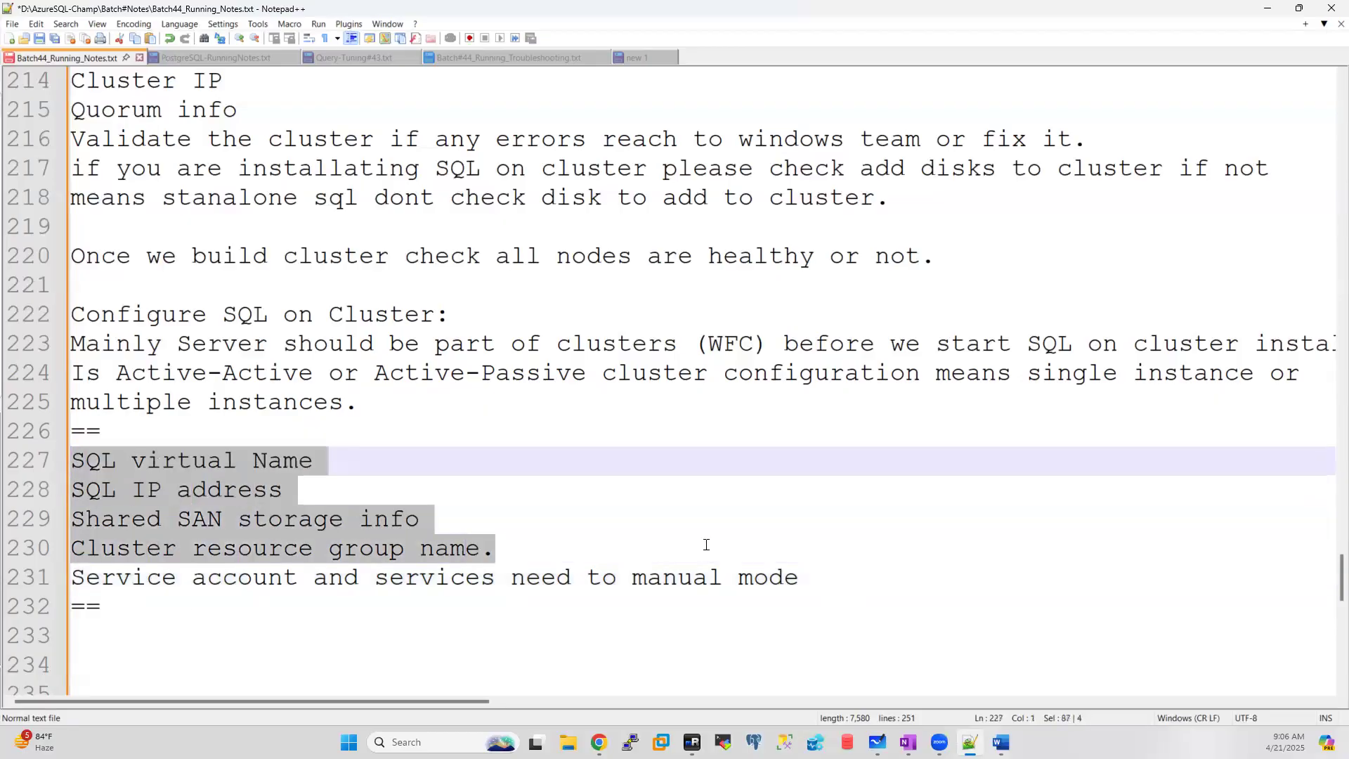
drag(822, 572, 76, 586)
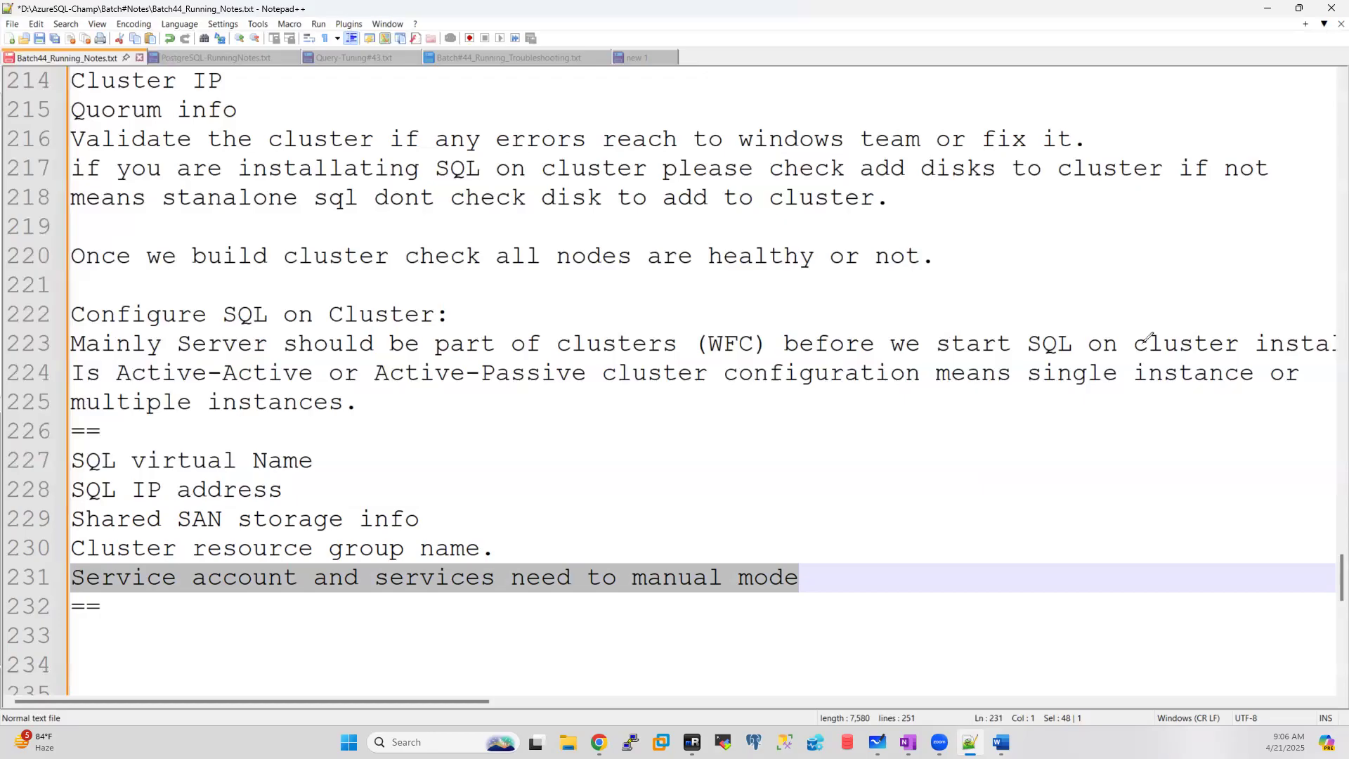
Step: Draw red annotations of SQL connected to Node1 and Node2, with an arrow labelled Active
mouse_move(753, 512)
mouse_down()
mouse_move(808, 472)
mouse_move(930, 475)
mouse_move(1033, 437)
mouse_up()
mouse_move(703, 441)
mouse_down()
mouse_move(734, 442)
mouse_move(765, 415)
mouse_up()
drag(931, 380, 994, 383)
mouse_move(738, 496)
mouse_down()
mouse_move(602, 513)
mouse_move(623, 516)
mouse_up()
drag(631, 464, 652, 496)
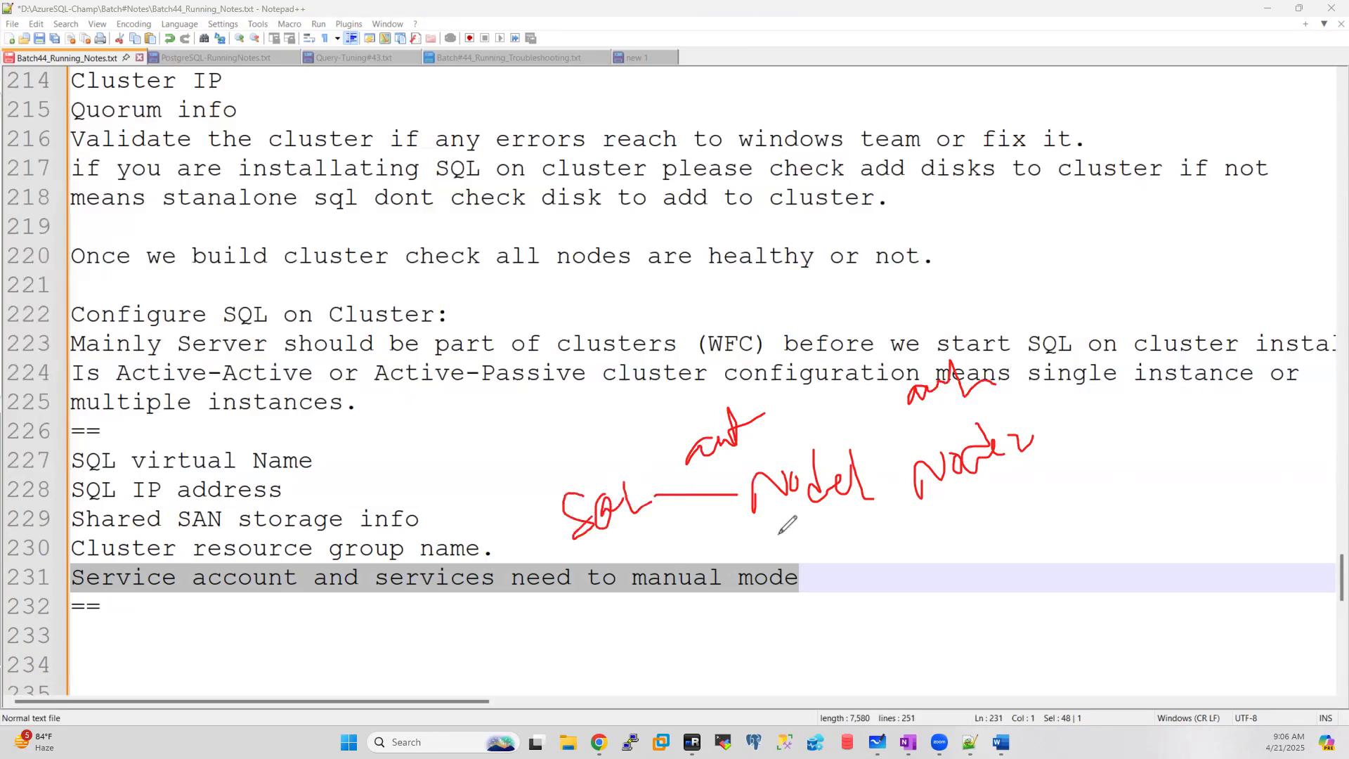
click(766, 512)
mouse_move(815, 515)
mouse_down()
mouse_move(761, 537)
mouse_move(795, 555)
mouse_up()
mouse_move(638, 619)
mouse_down()
mouse_move(640, 563)
mouse_move(662, 596)
mouse_up()
mouse_move(629, 594)
mouse_down()
mouse_move(731, 562)
mouse_move(720, 541)
mouse_move(758, 534)
mouse_move(755, 559)
mouse_up()
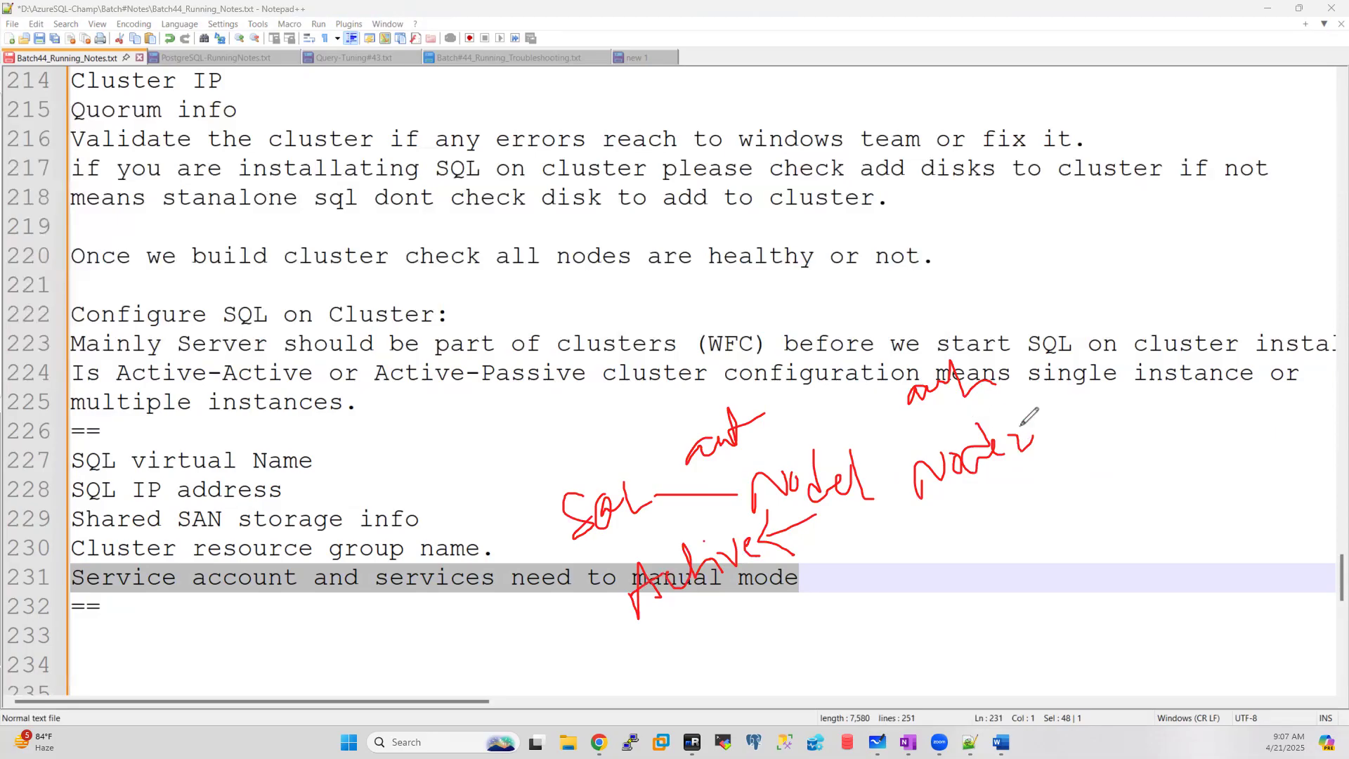
Step: Add red check marks near SQL on line 223 and beside Node2
drag(1007, 359, 1057, 317)
mouse_move(1006, 478)
mouse_down()
mouse_move(1119, 430)
mouse_move(1123, 412)
mouse_up()
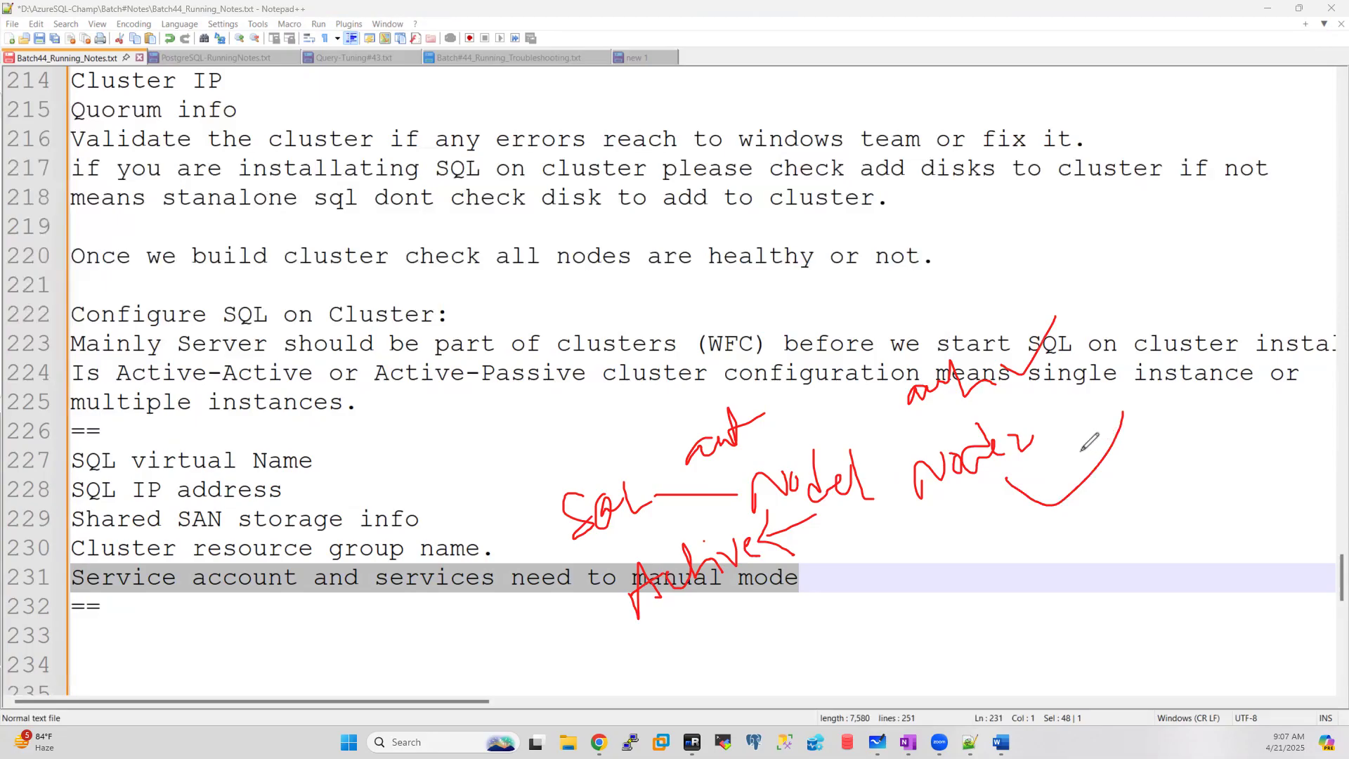
drag(1050, 427, 1131, 377)
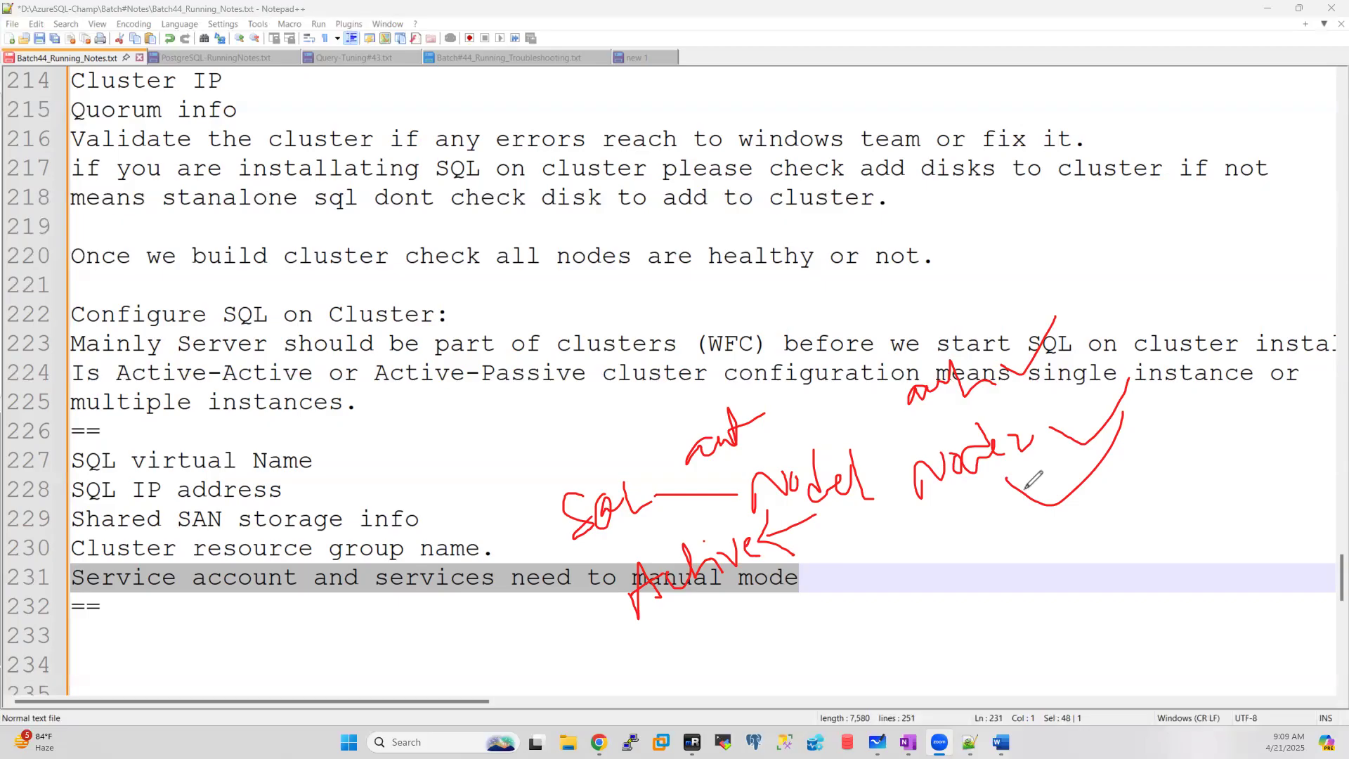
Step: Mark Node1, Node2 and the Active label with red ink, then erase all the annotations
mouse_move(765, 438)
mouse_down()
mouse_move(788, 432)
mouse_move(804, 387)
mouse_up()
drag(639, 660, 729, 608)
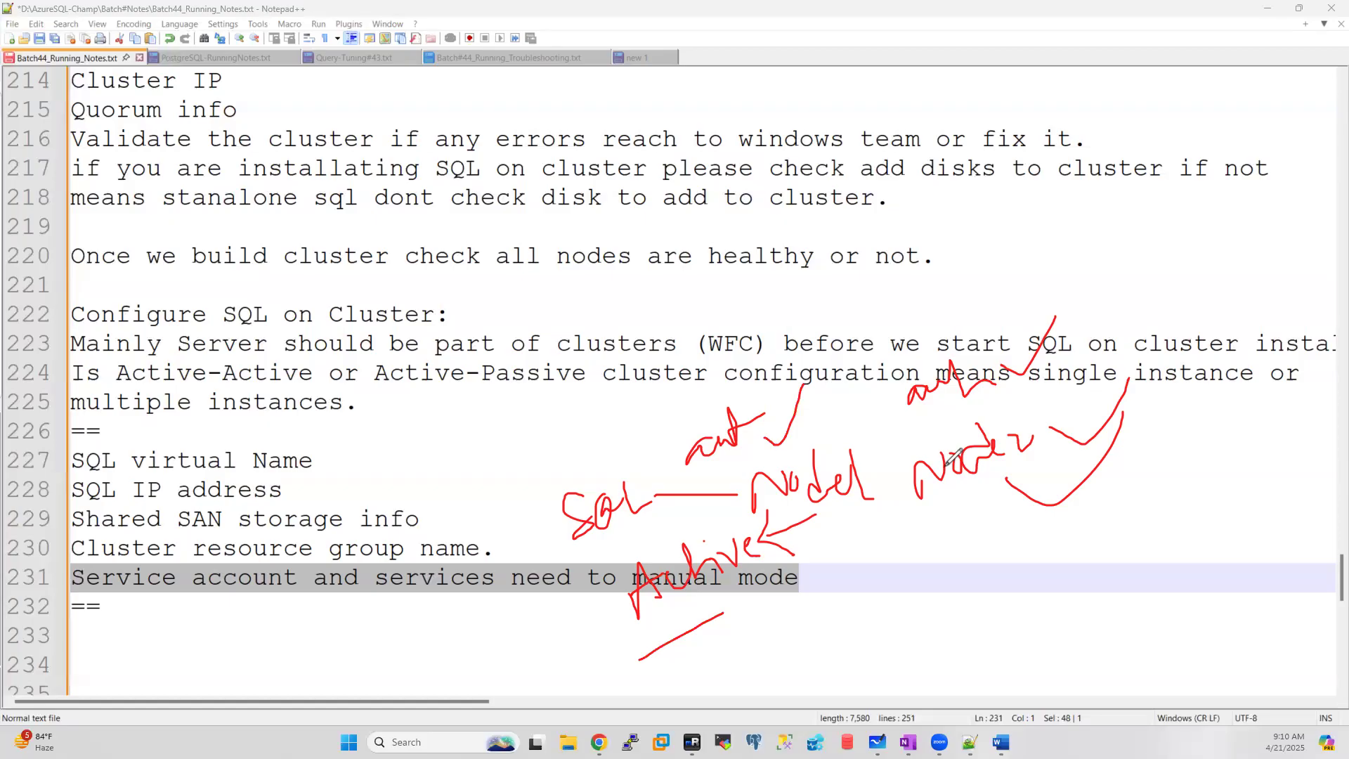
mouse_move(812, 441)
mouse_down()
mouse_move(737, 482)
mouse_move(904, 548)
mouse_up()
drag(907, 496, 831, 415)
drag(1058, 419, 1130, 367)
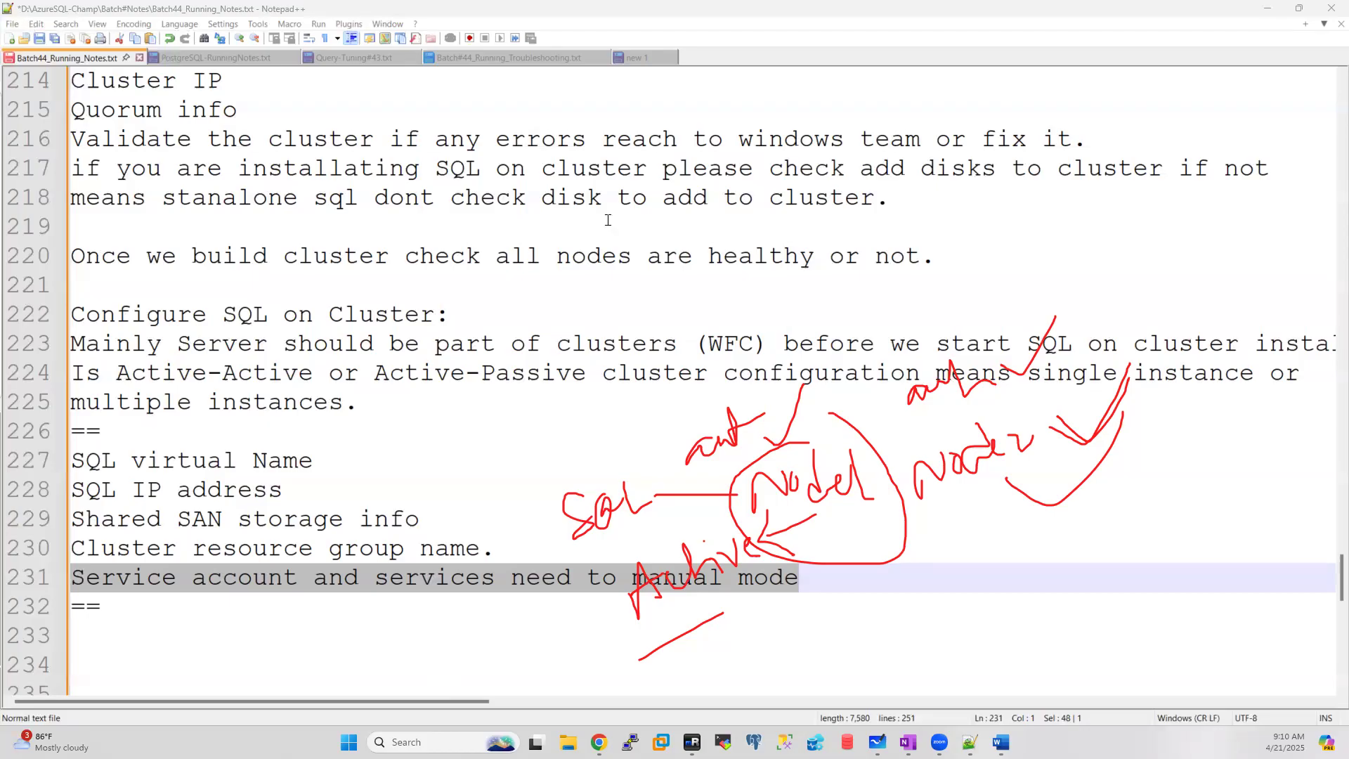
key(Escape)
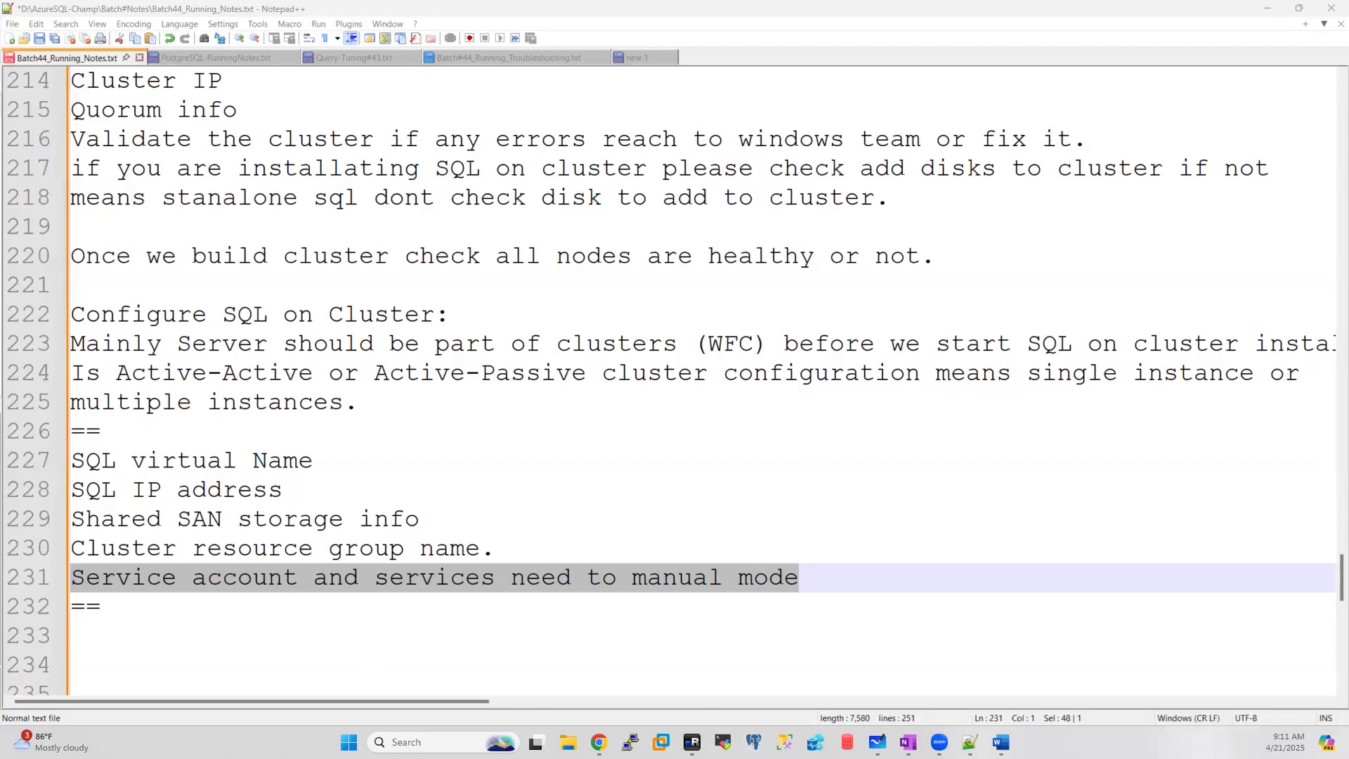
Step: Open Active Directory Users and Computers in the DC session, showing batch44clu, NODE1 and NODE2
click(692, 742)
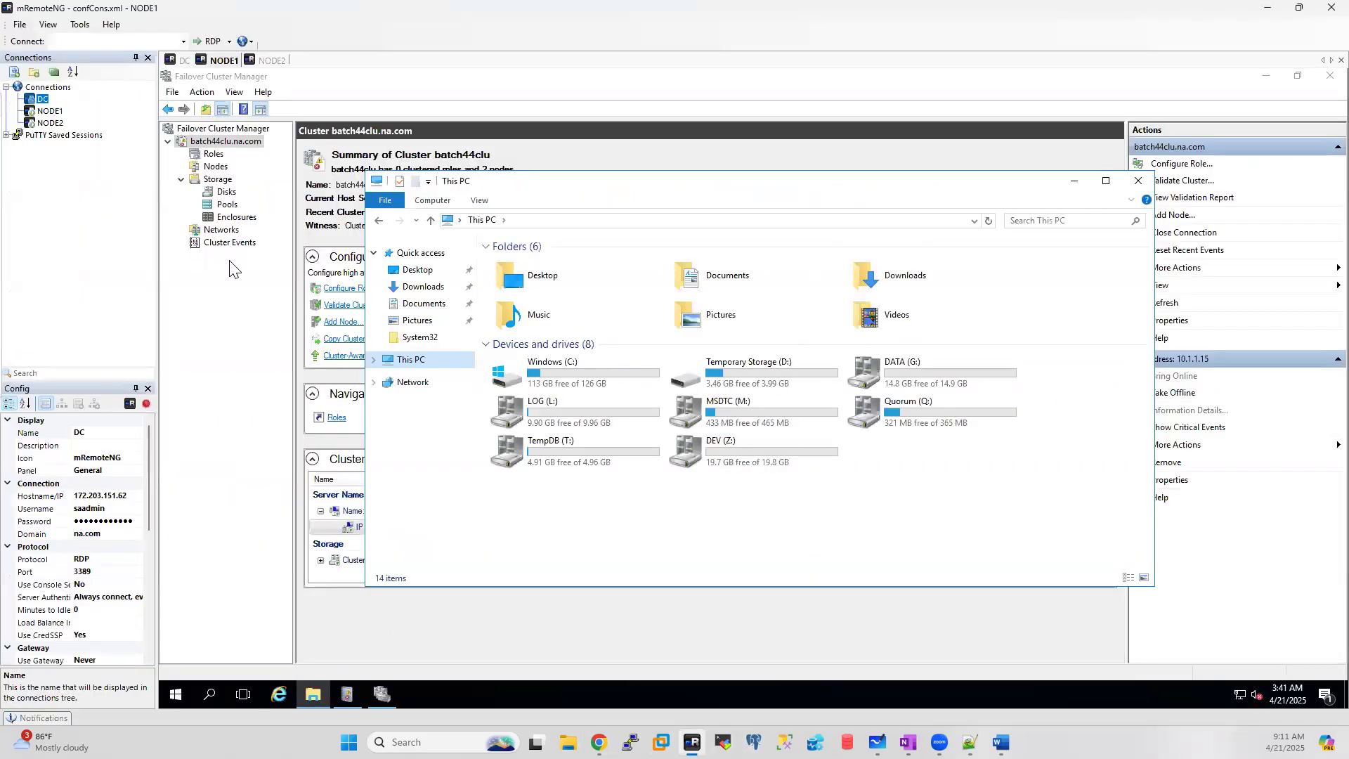
click(178, 61)
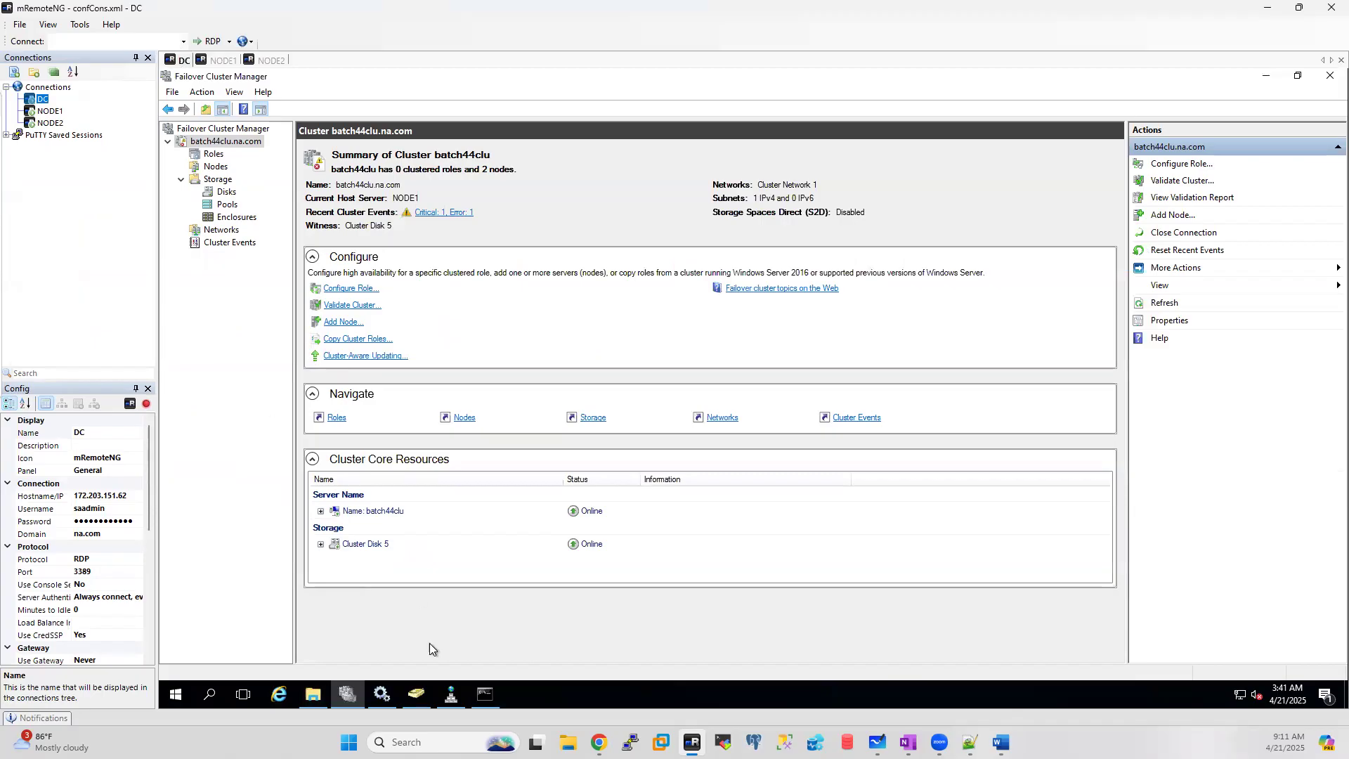
click(417, 696)
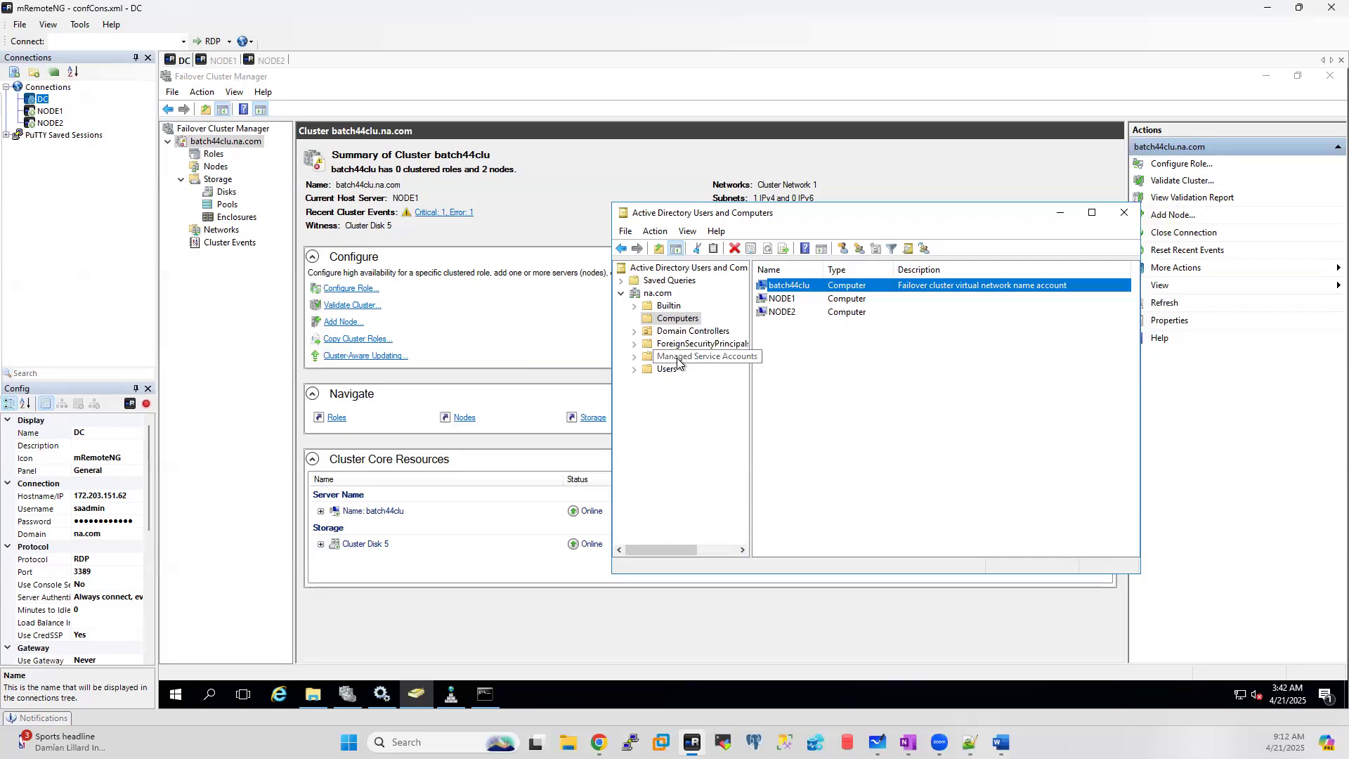
Step: Browse the empty Managed Service Accounts container and Users, then bring up Managed Service Accounts' context menu
click(634, 356)
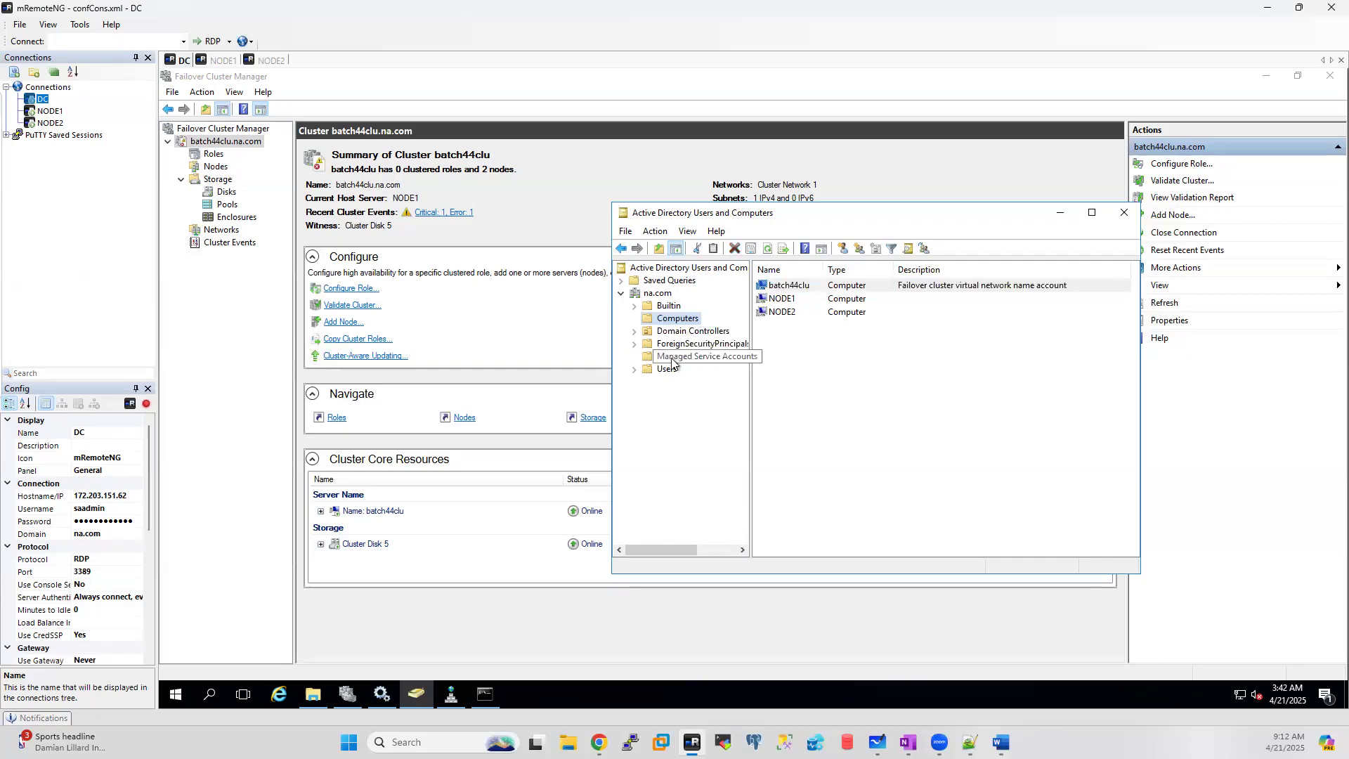
click(683, 361)
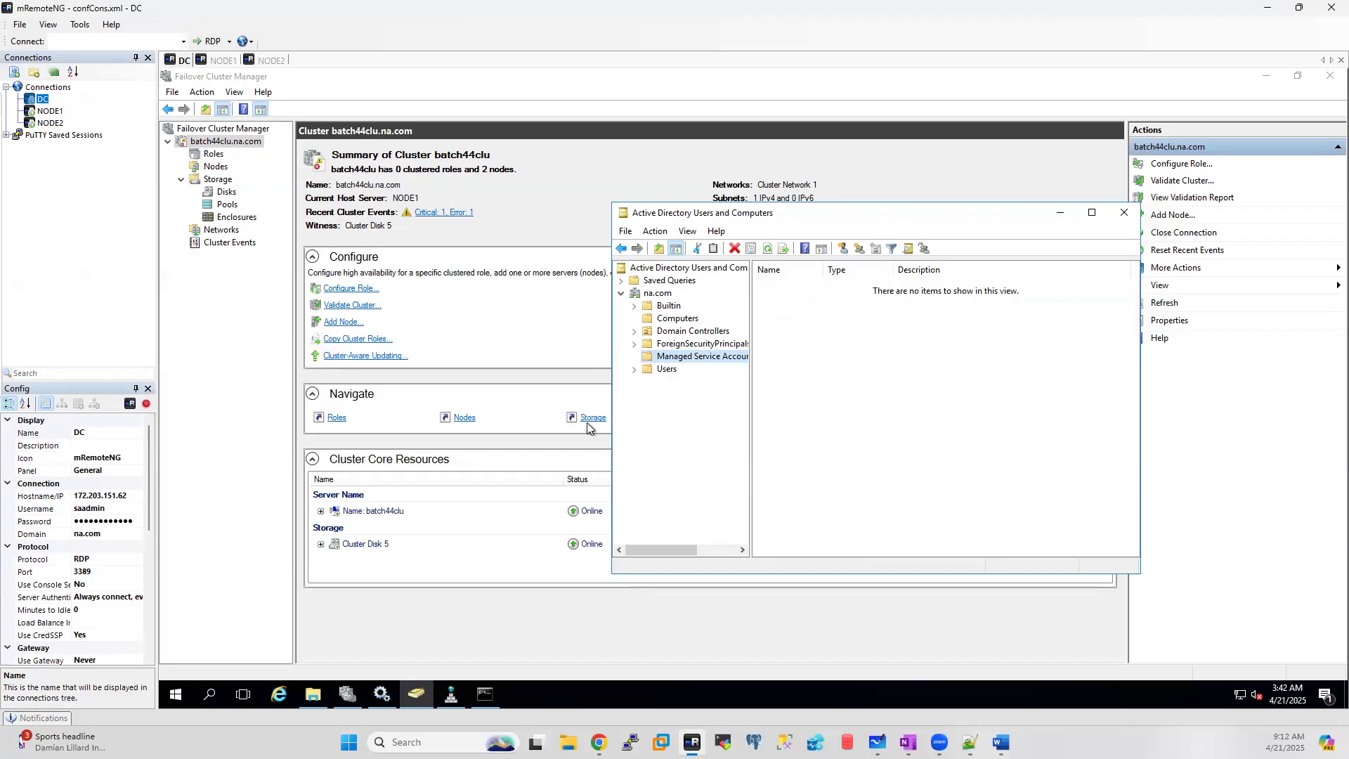
click(667, 370)
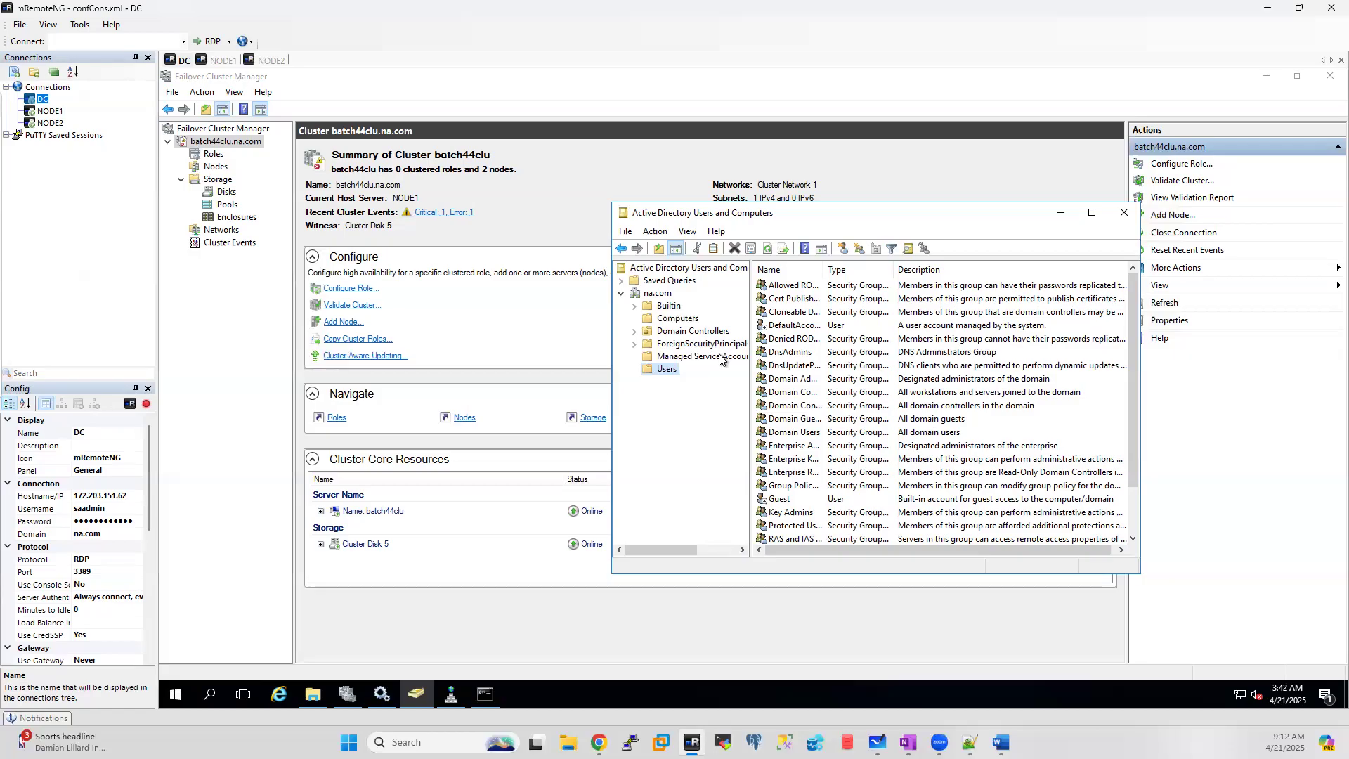
click(689, 357)
right_click(696, 358)
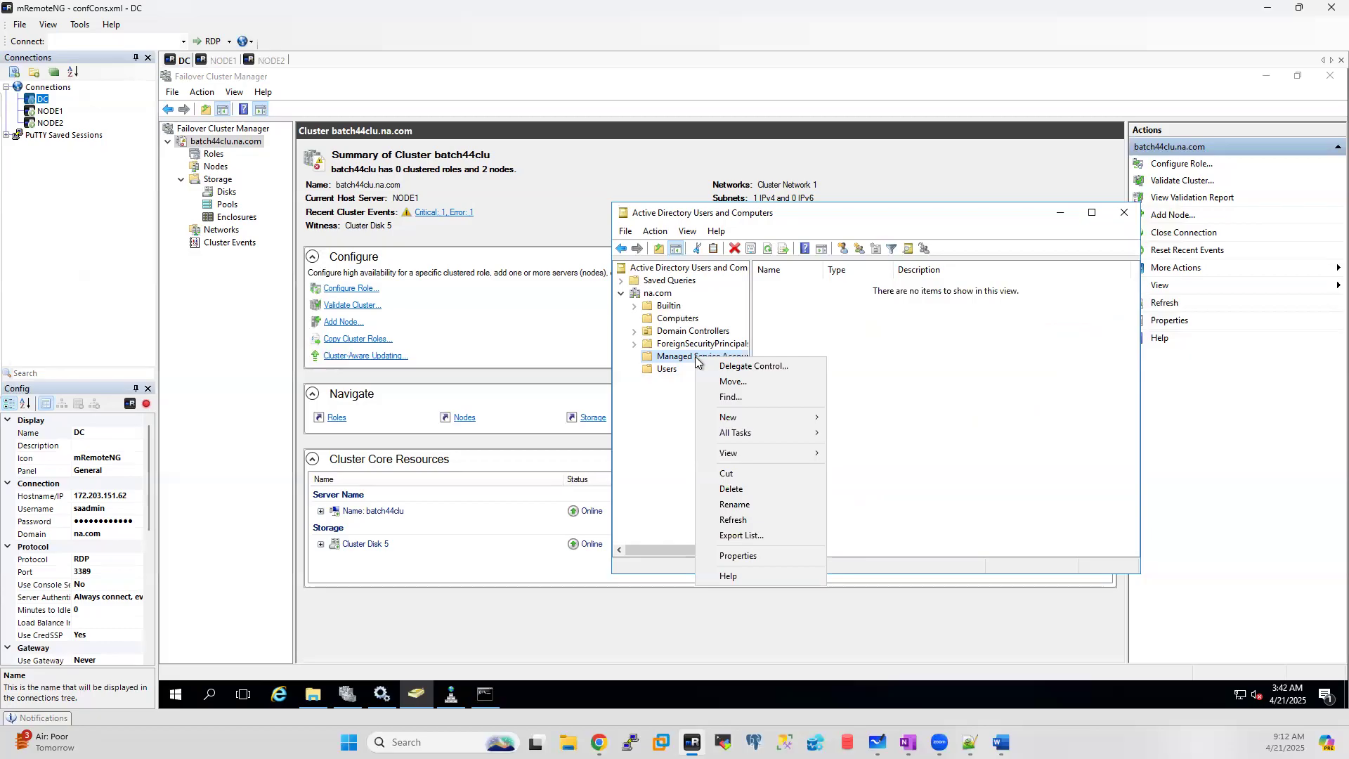
Step: Search Chrome for 'sql server services account' and open the Microsoft Learn service accounts article
click(598, 742)
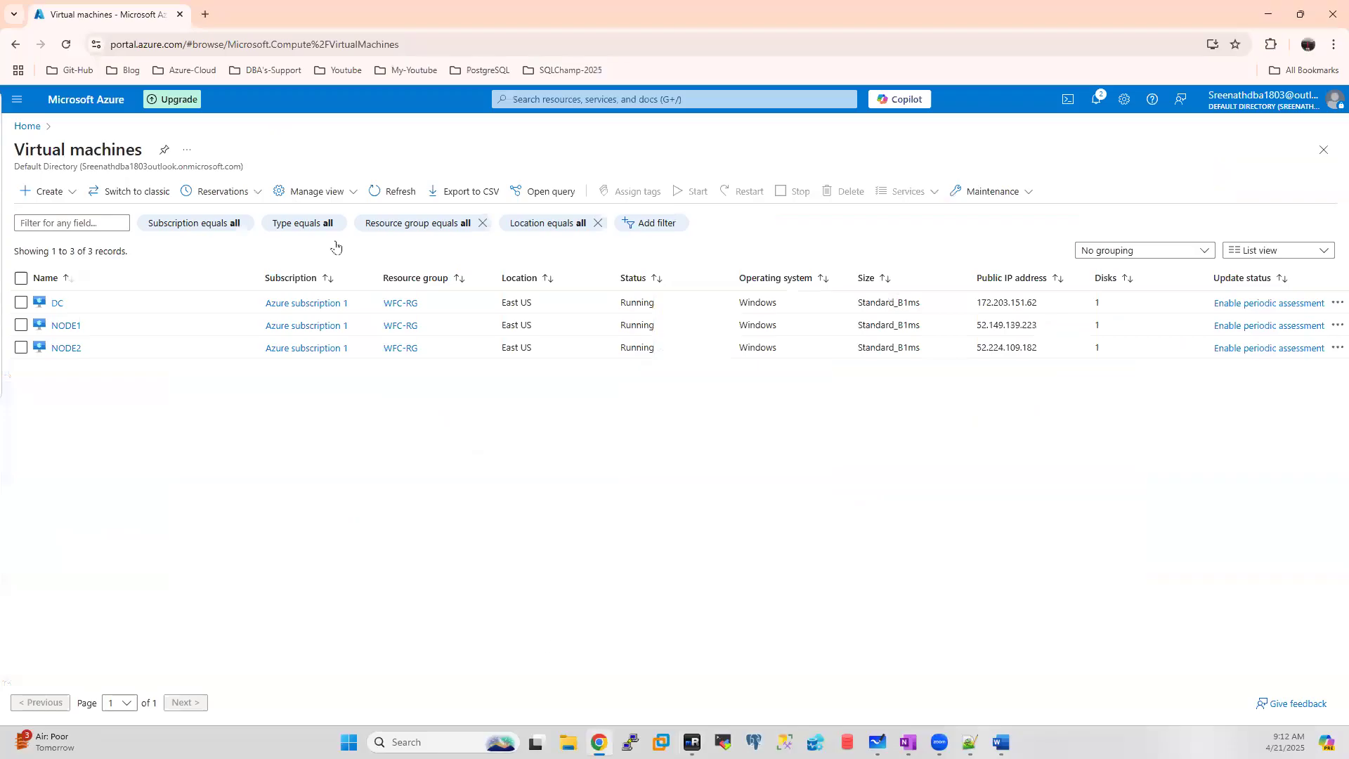
click(205, 14)
text(sql server services account)
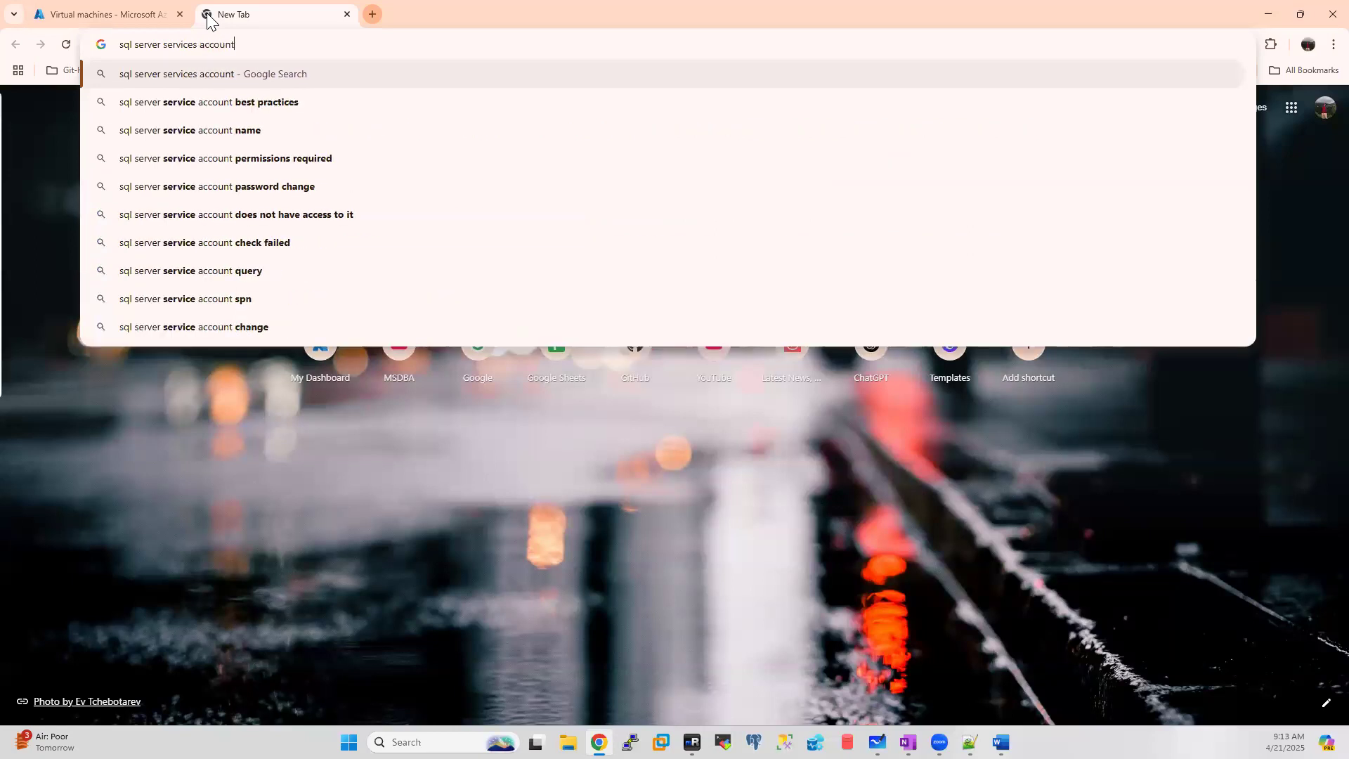
key(Return)
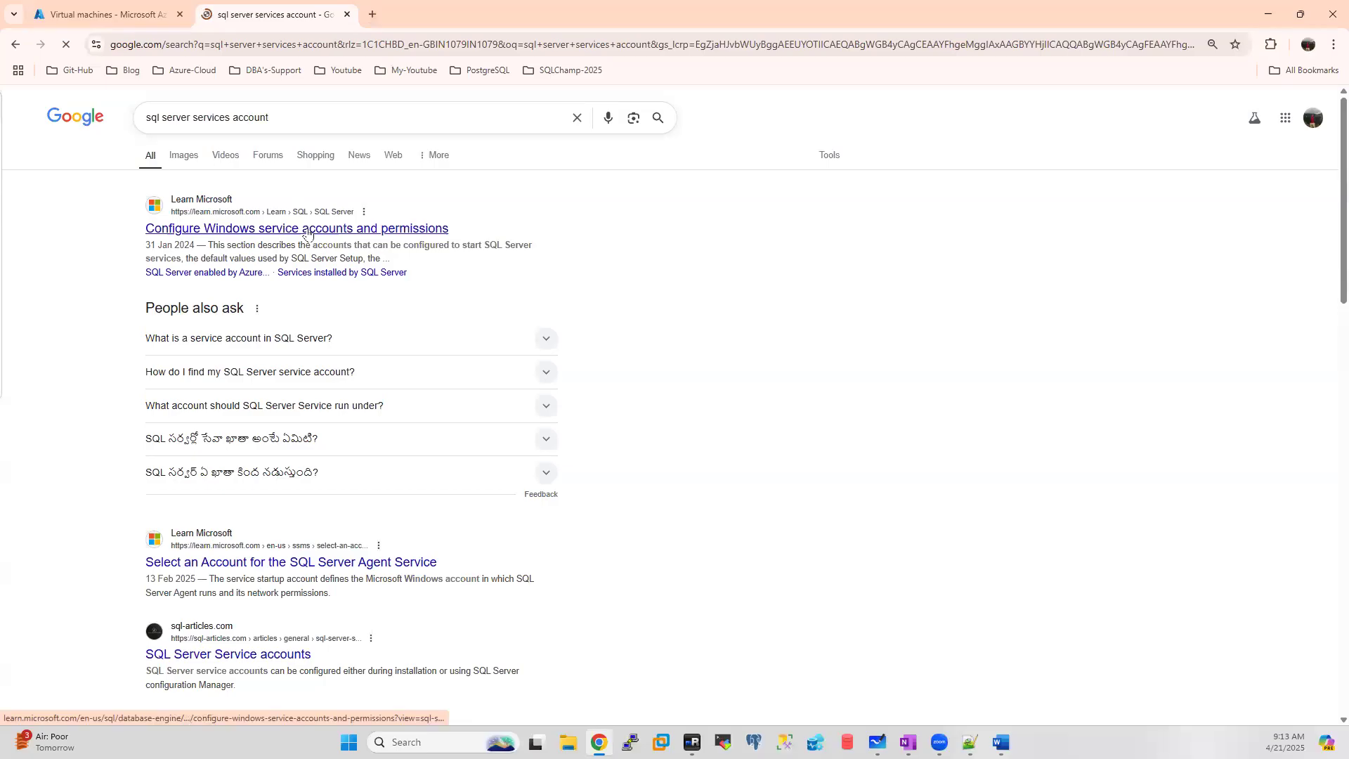
click(307, 233)
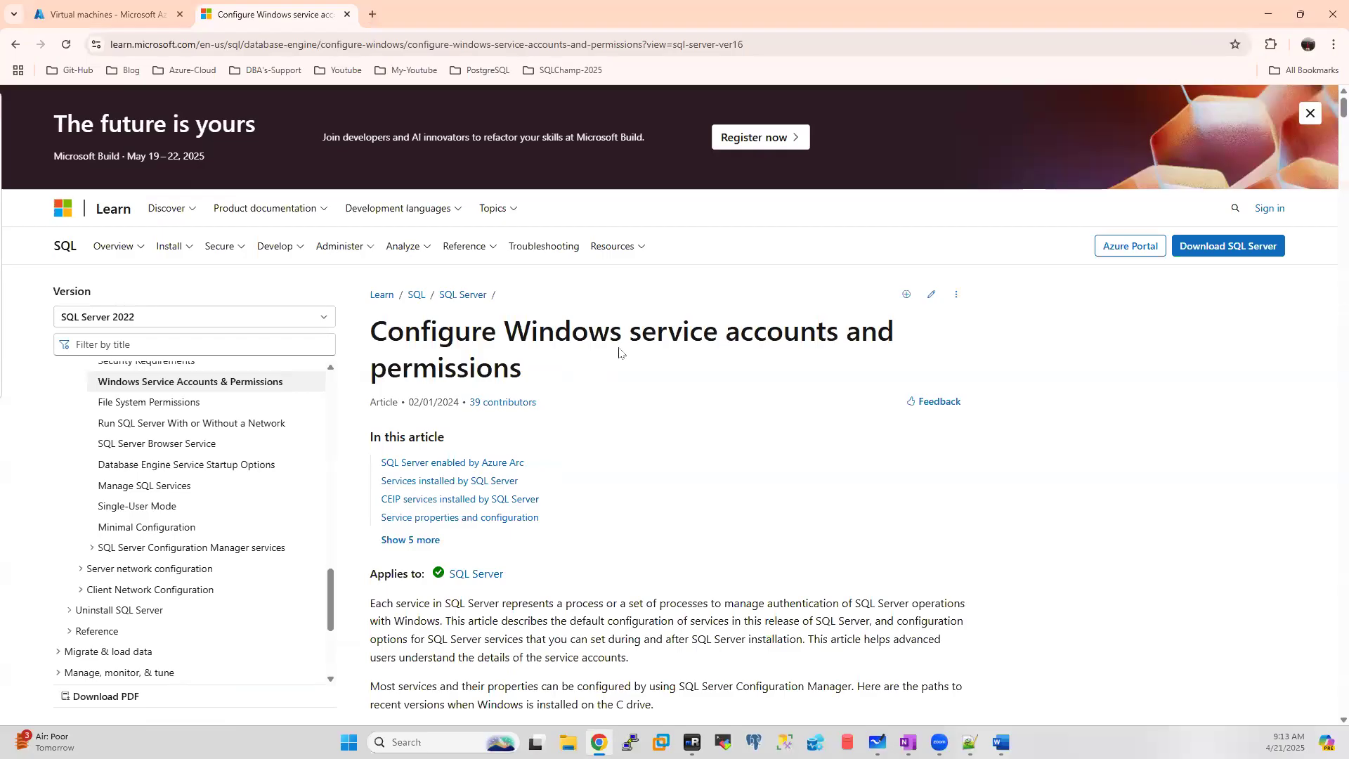
scroll(718, 343, down, 6)
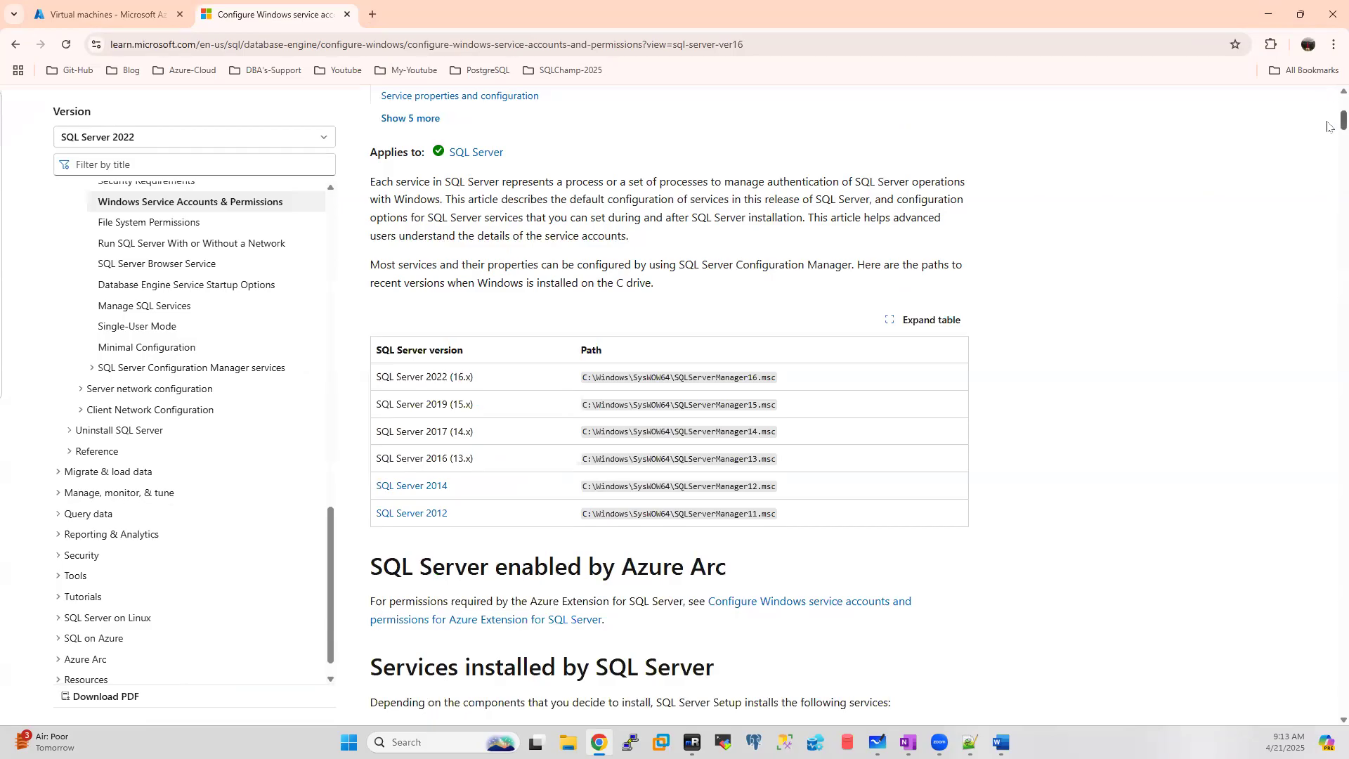
drag(1328, 126, 1256, 86)
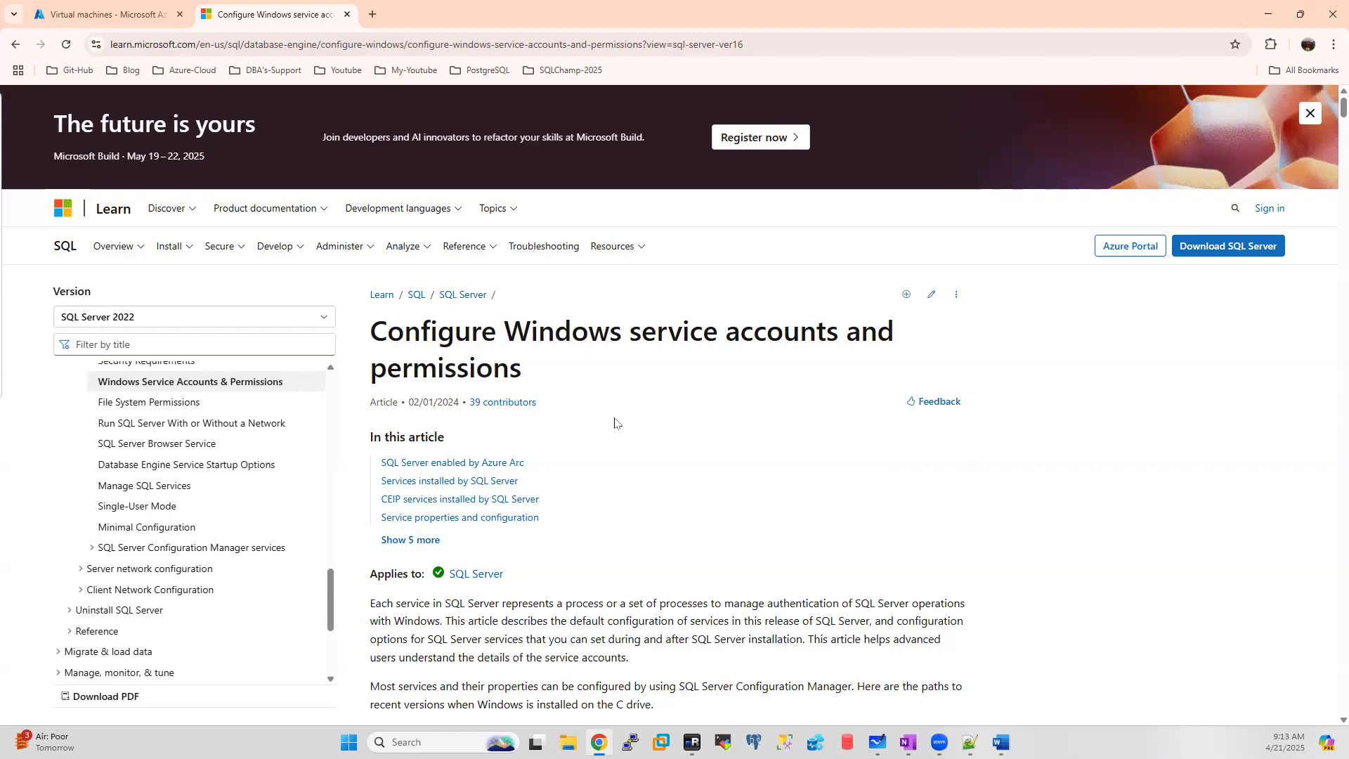
Step: Paste the article's URL into the notes as line 232, below the manual-mode line
click(228, 46)
key(ctrl+c)
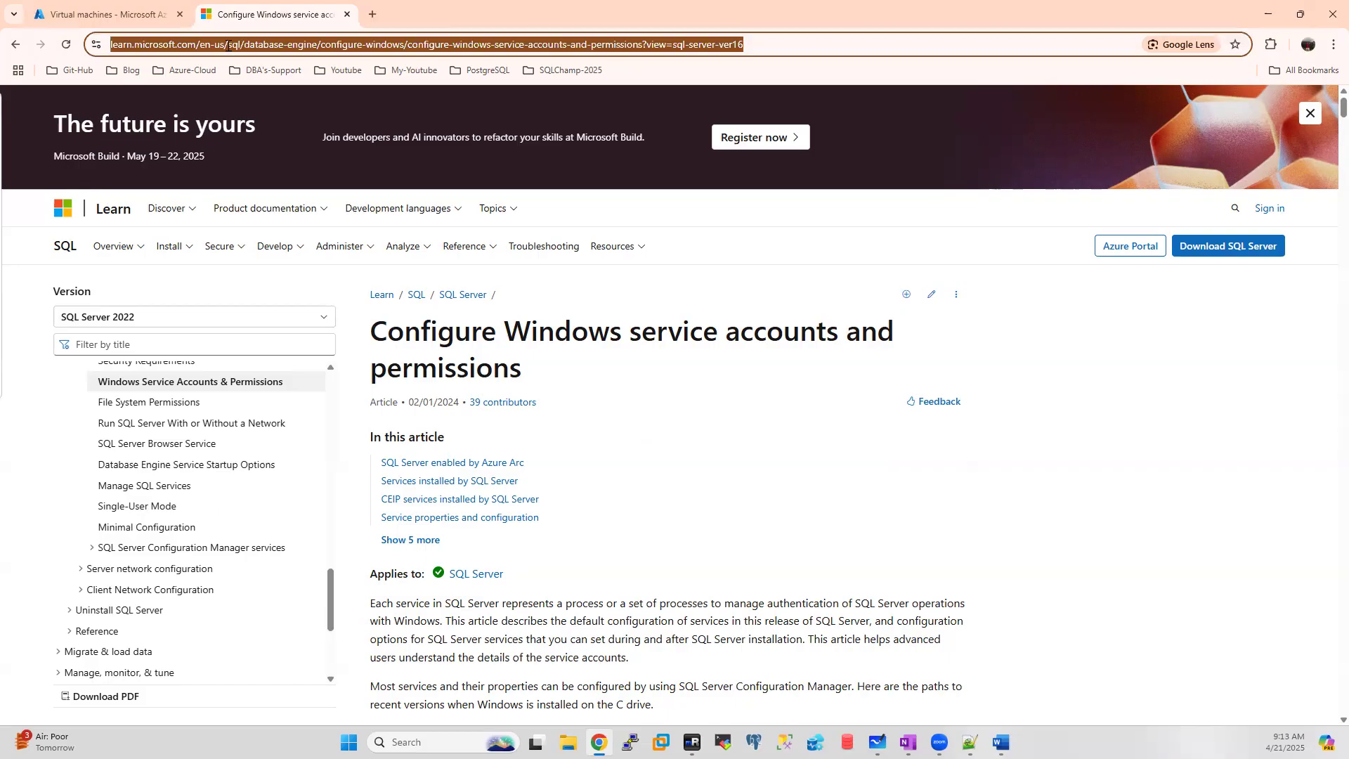
key(alt+Tab)
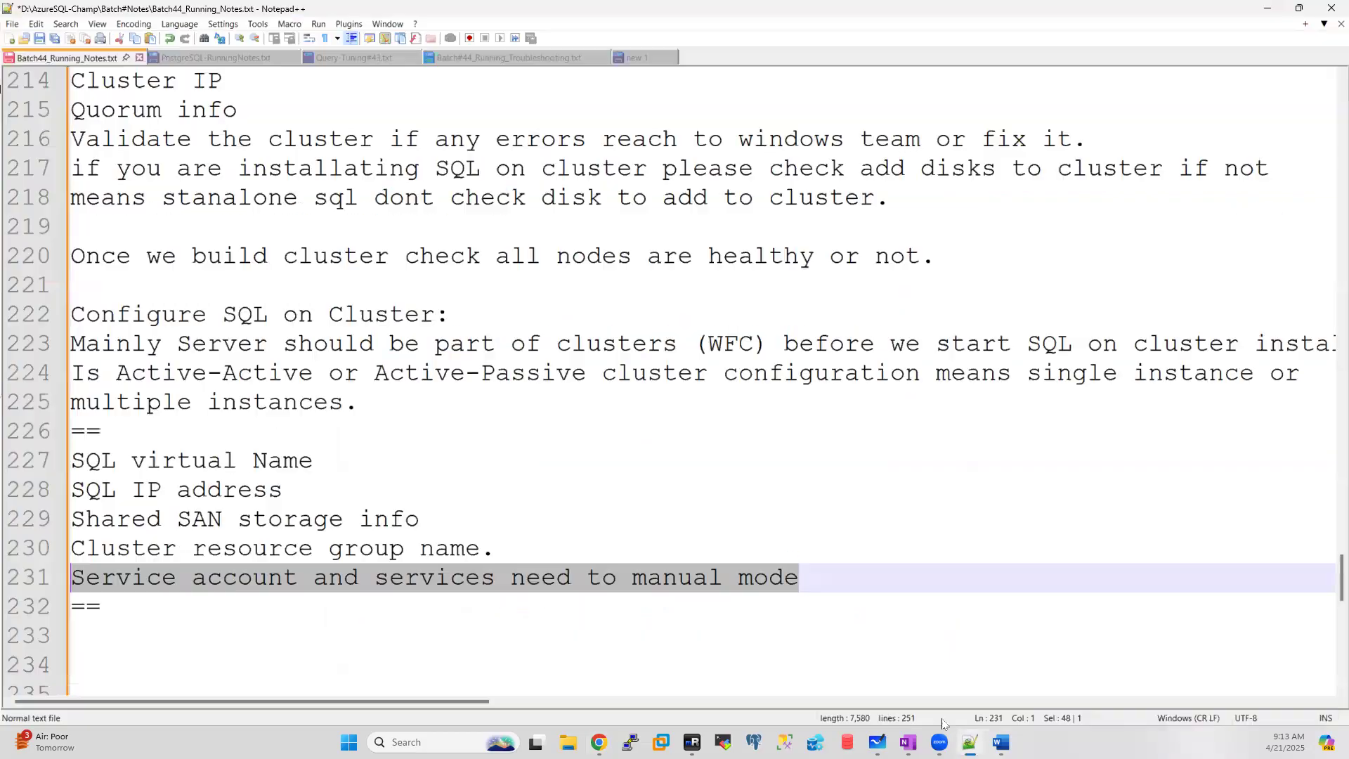
click(808, 579)
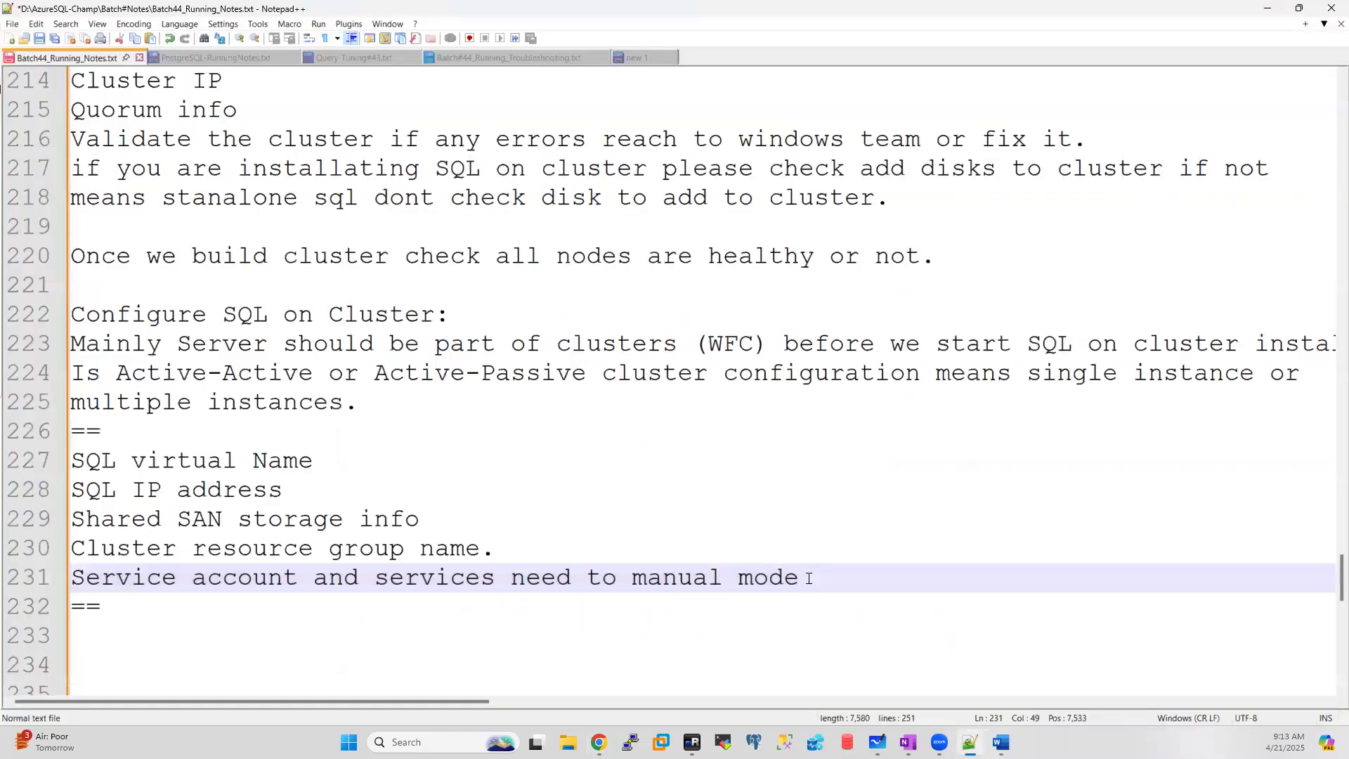
key(Return)
key(ctrl+v)
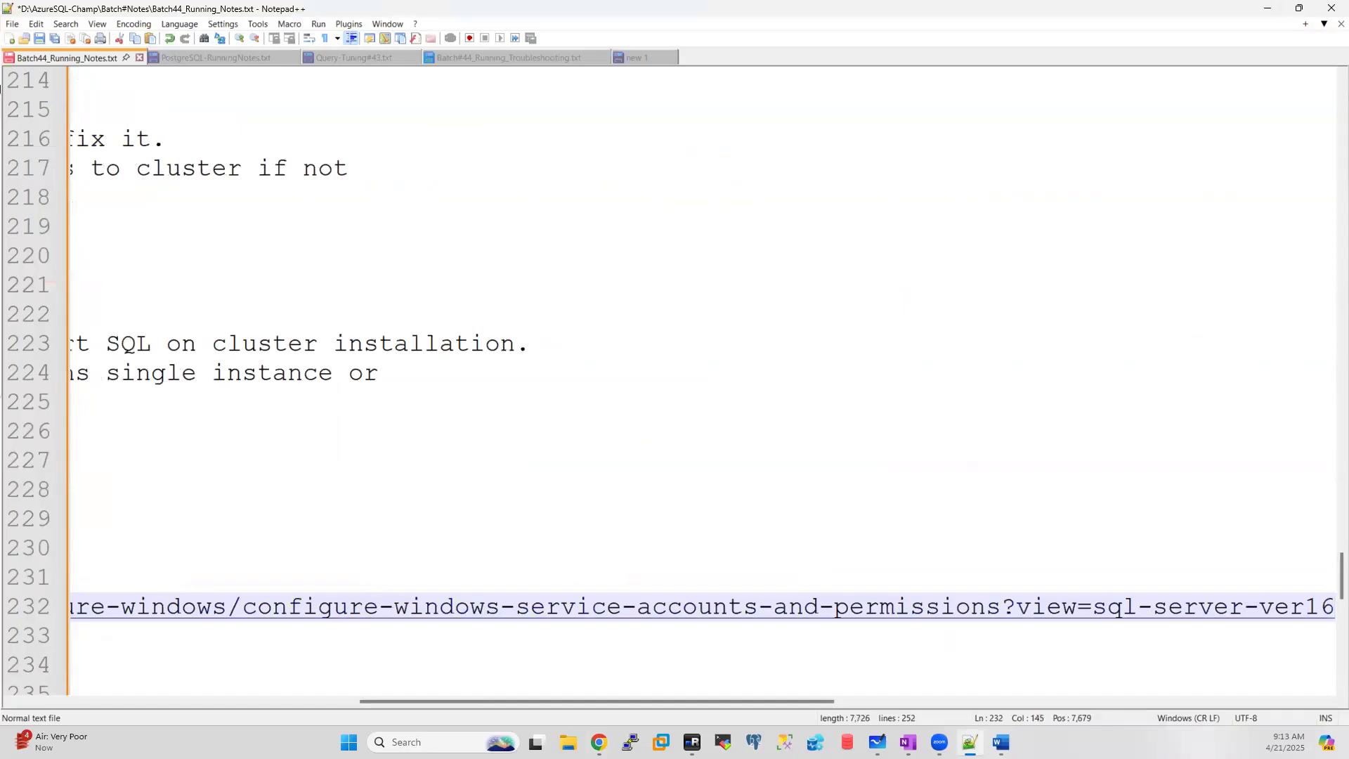
drag(362, 701, 57, 707)
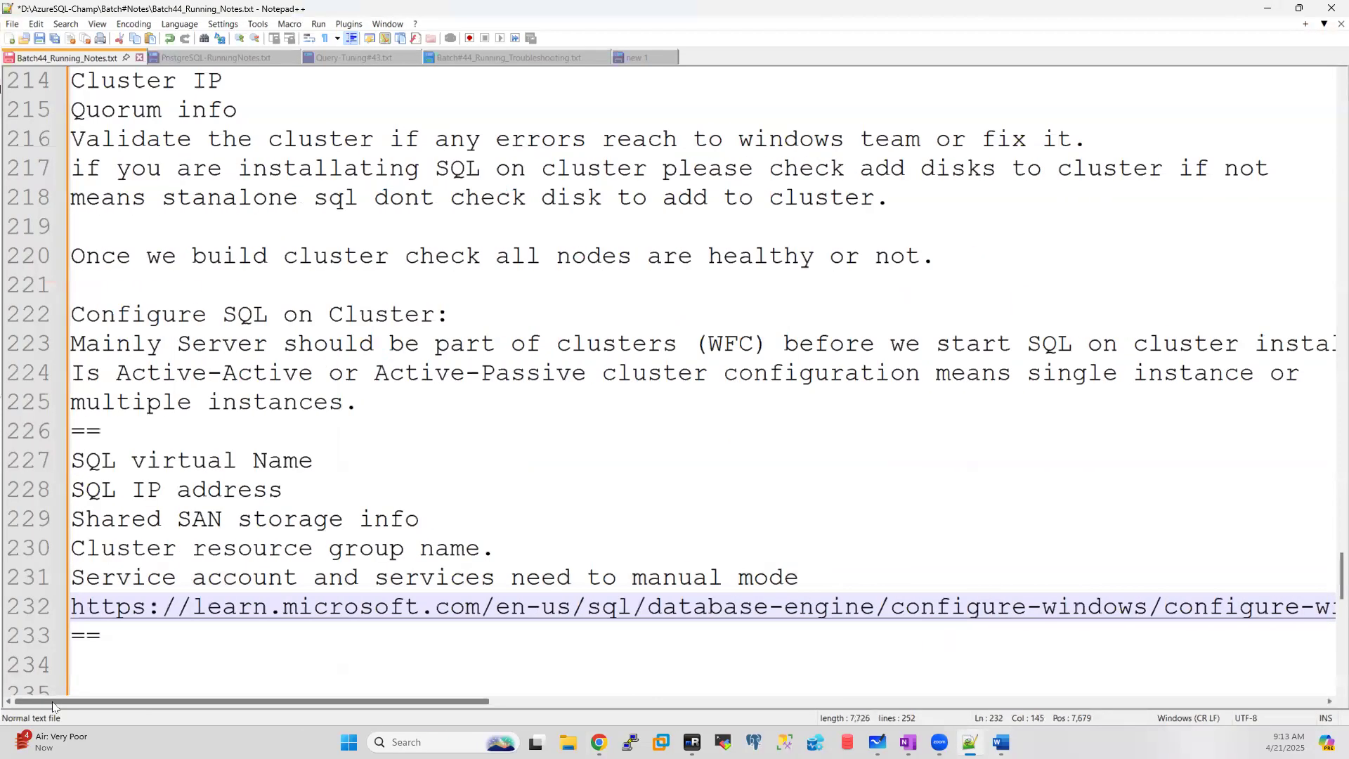
double_click(536, 612)
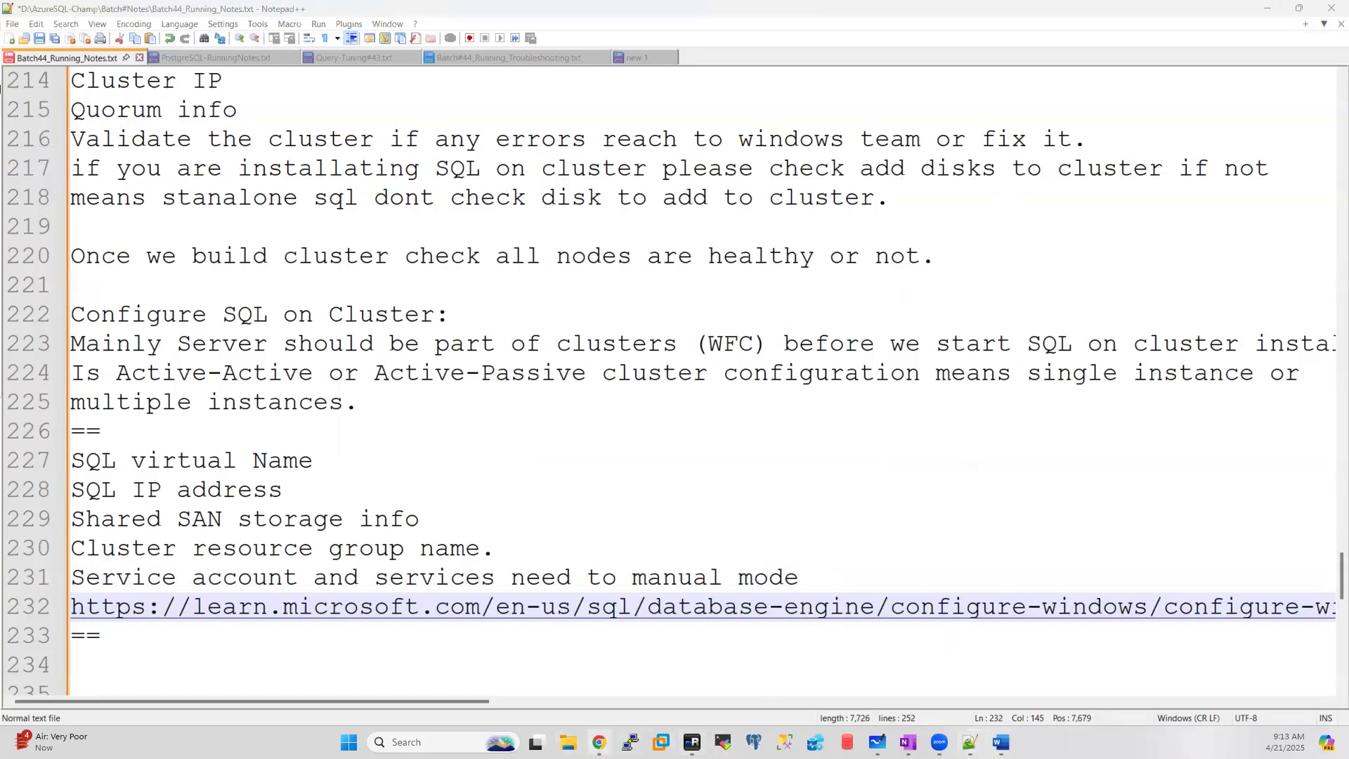
Step: Read the article from Virtual accounts through the Windows privileges table to File system permissions
scroll(704, 430, down, 15)
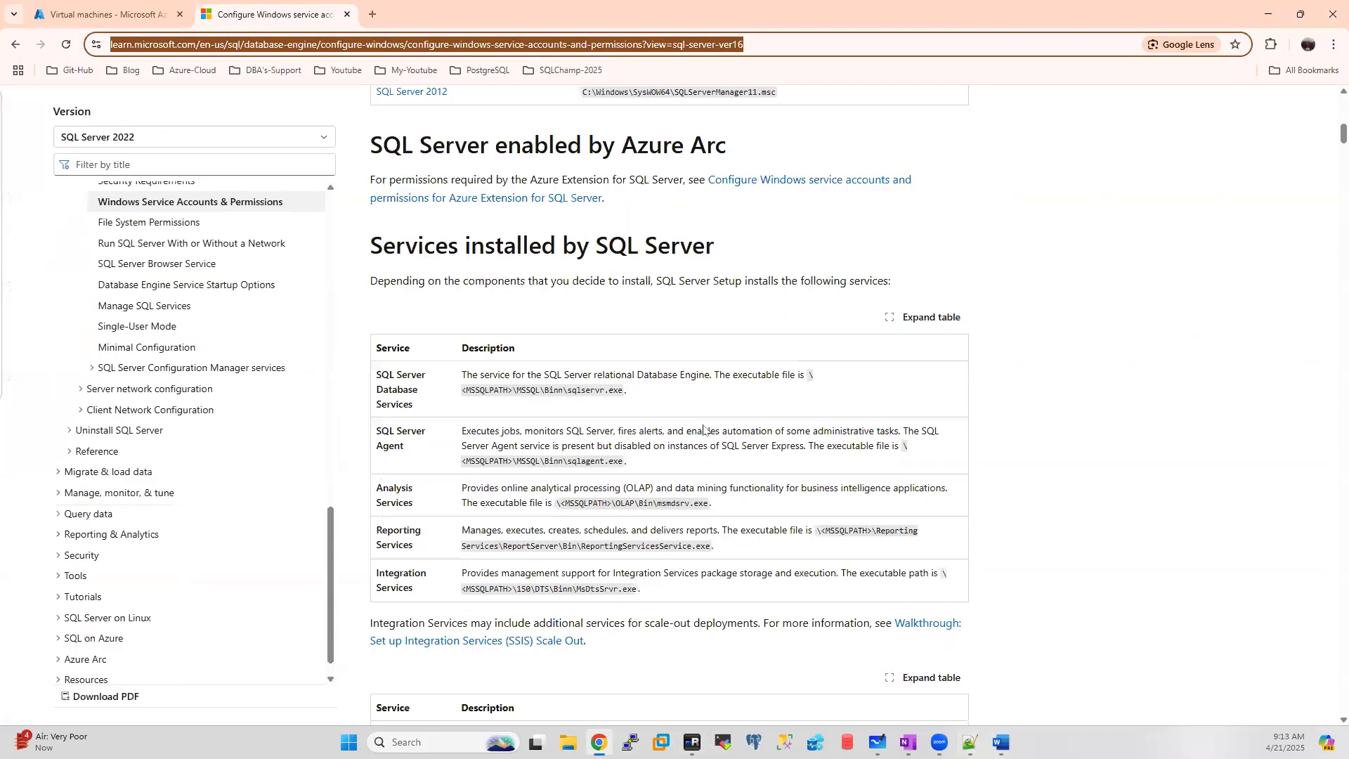
scroll(704, 430, down, 2)
scroll(704, 430, down, 9)
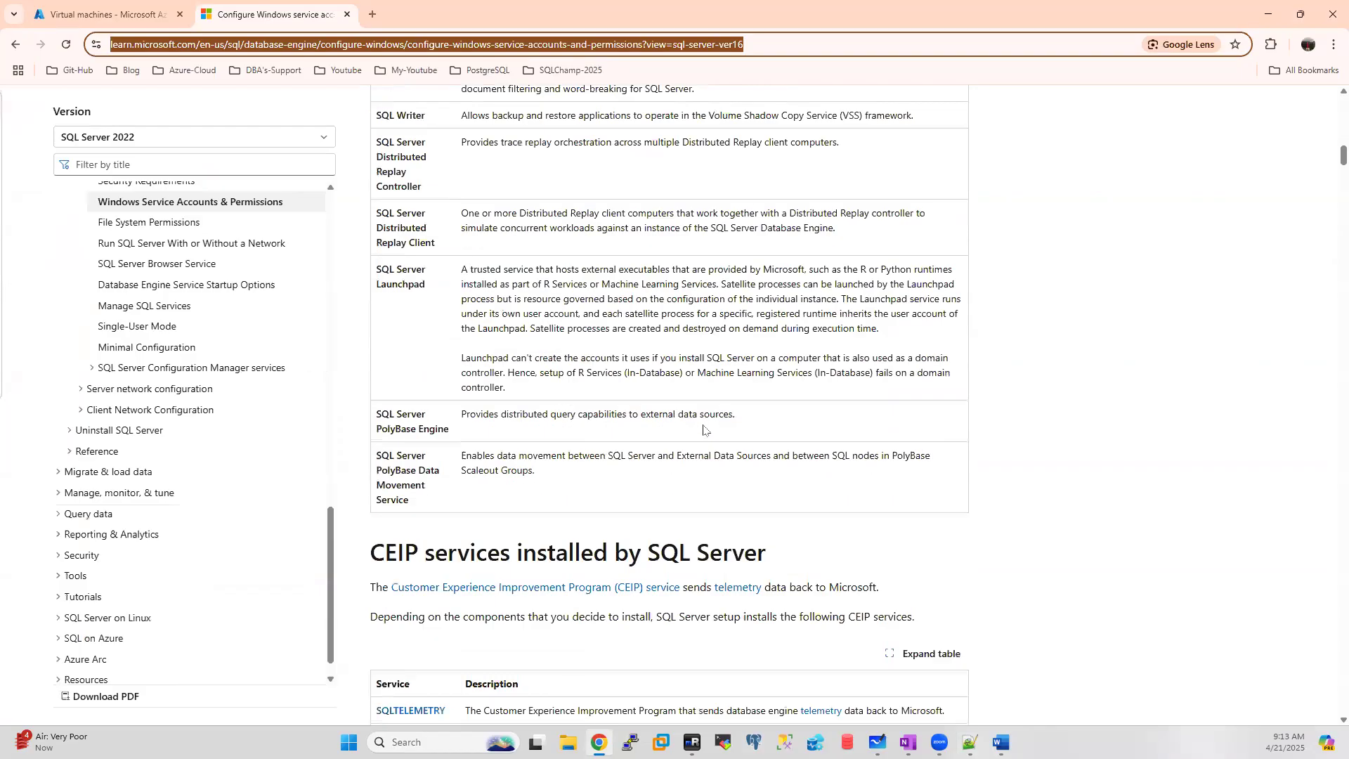
scroll(560, 294, down, 5)
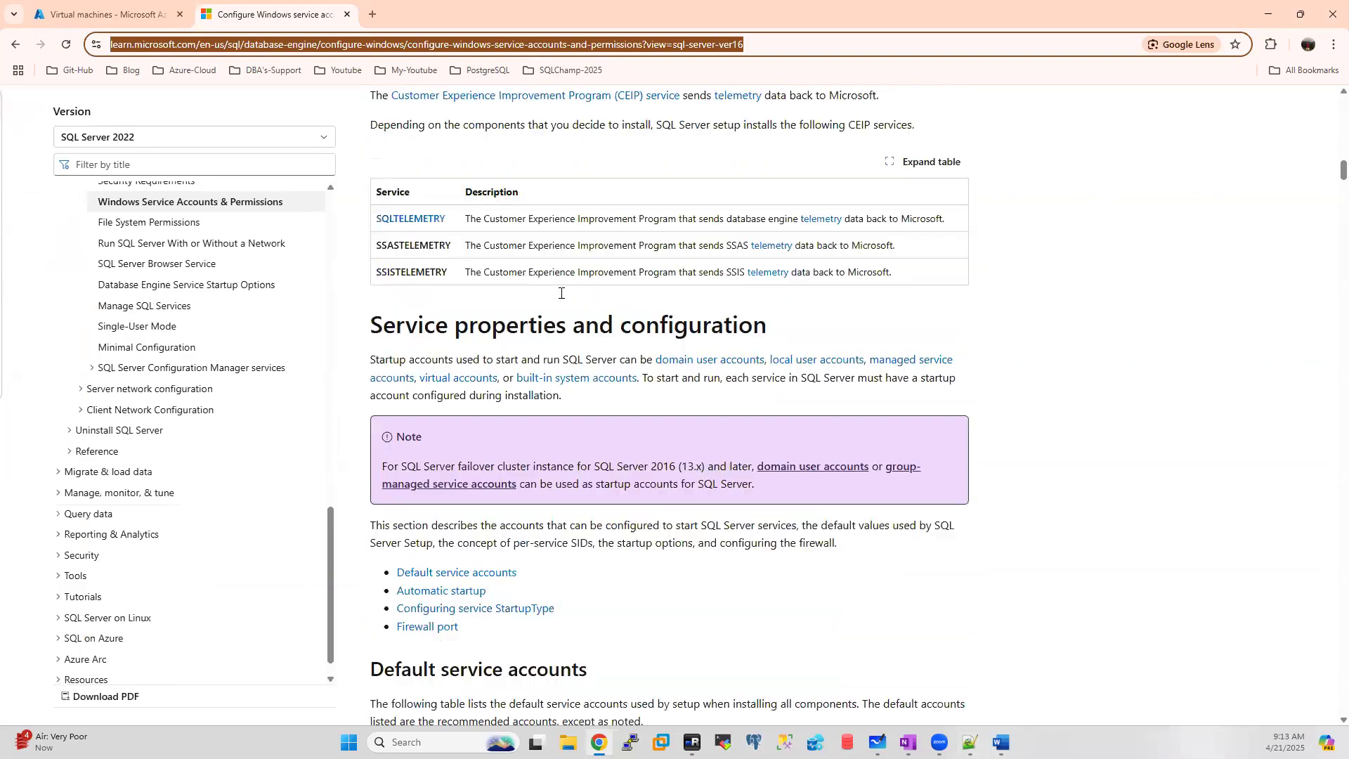
scroll(561, 293, down, 5)
scroll(561, 293, down, 6)
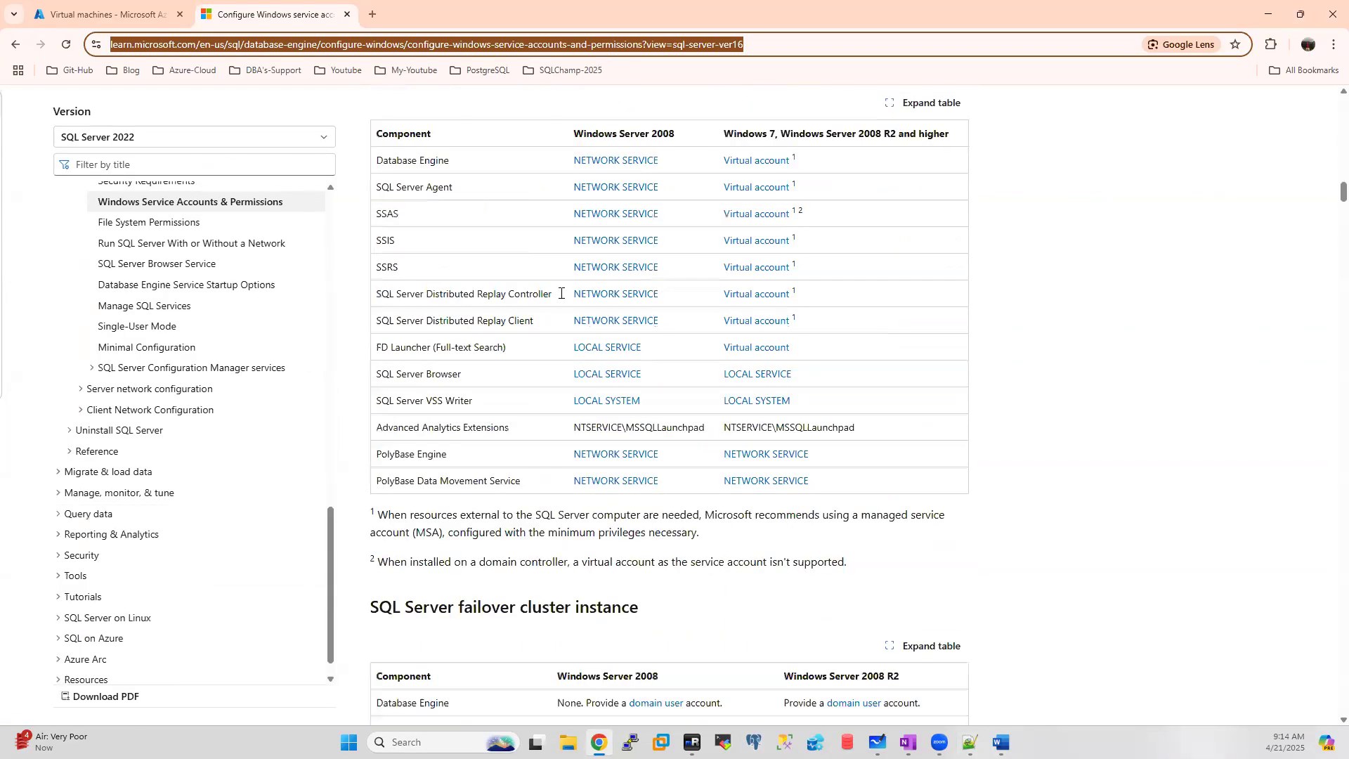
scroll(561, 293, down, 4)
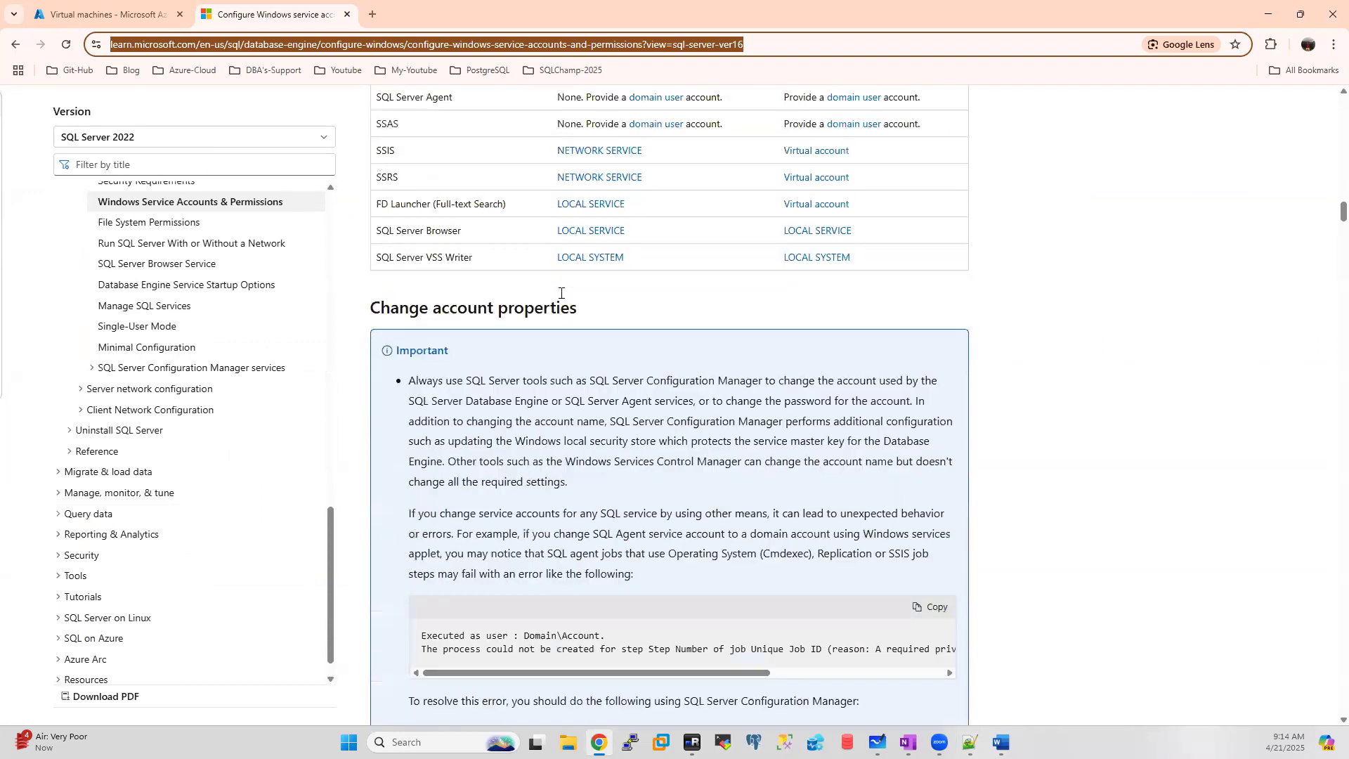
scroll(562, 293, down, 9)
scroll(561, 293, down, 14)
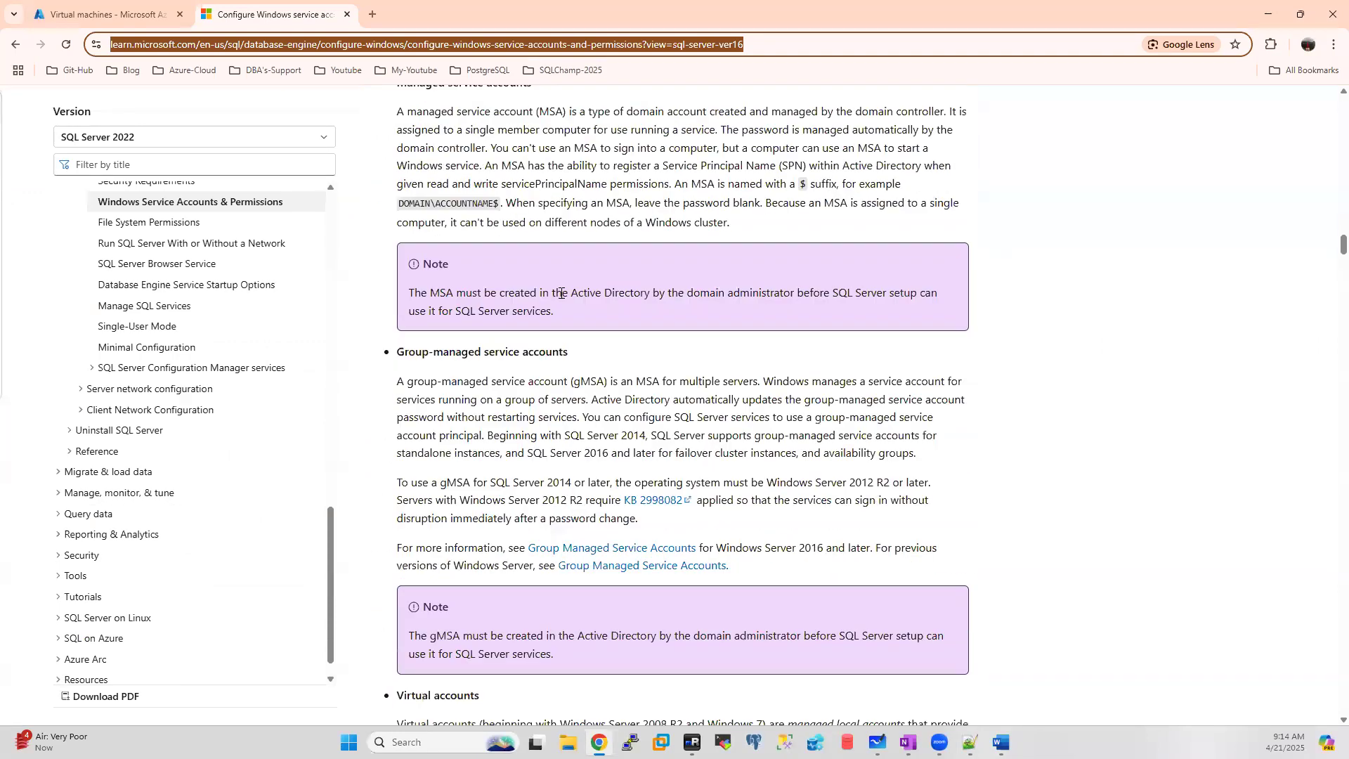
scroll(561, 293, down, 8)
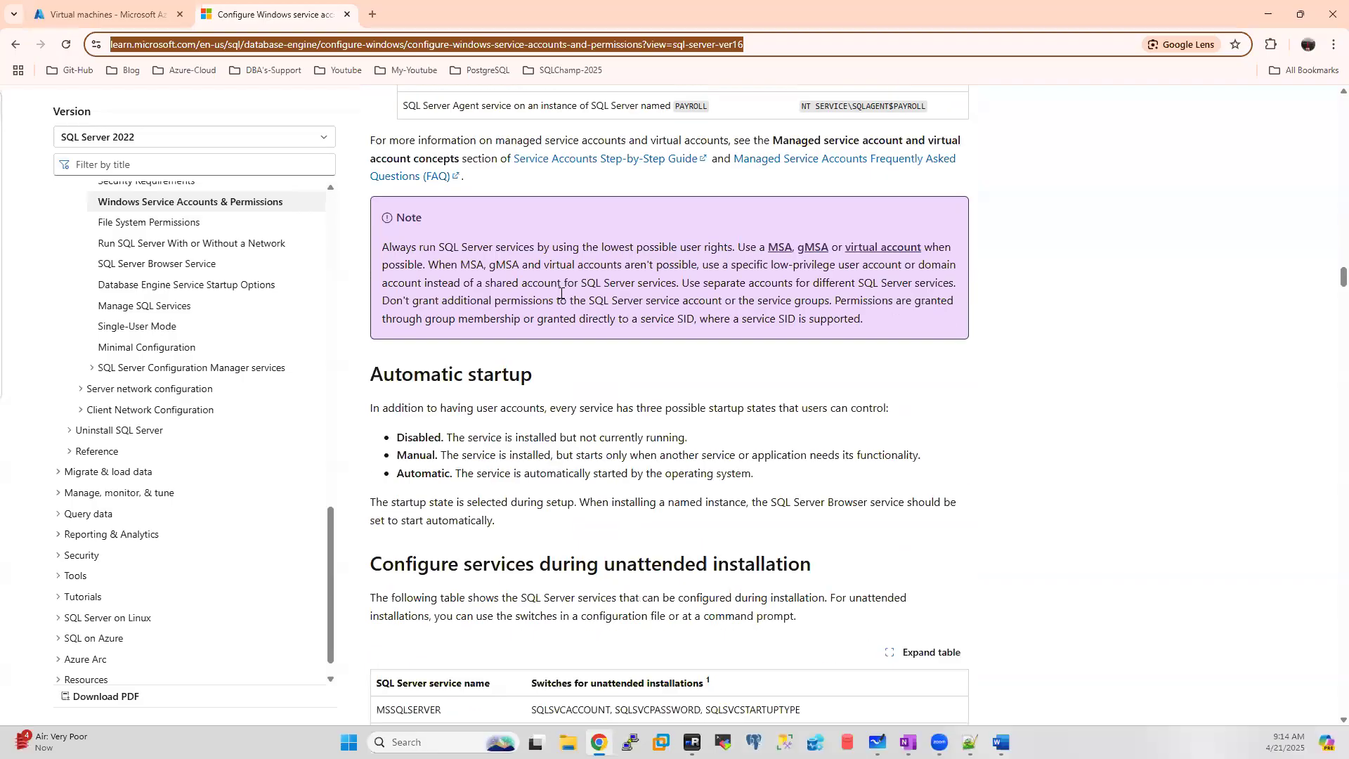
scroll(561, 293, down, 4)
scroll(562, 293, down, 2)
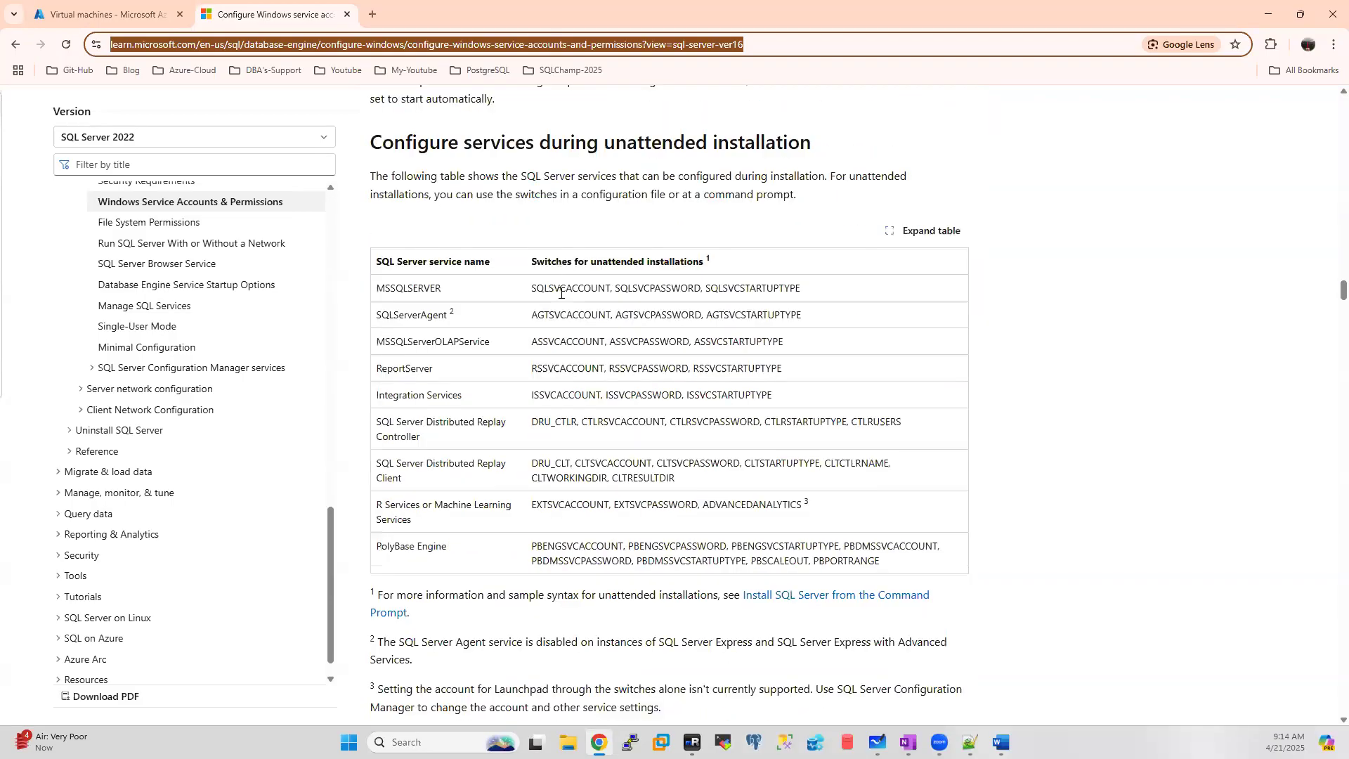
scroll(561, 293, down, 10)
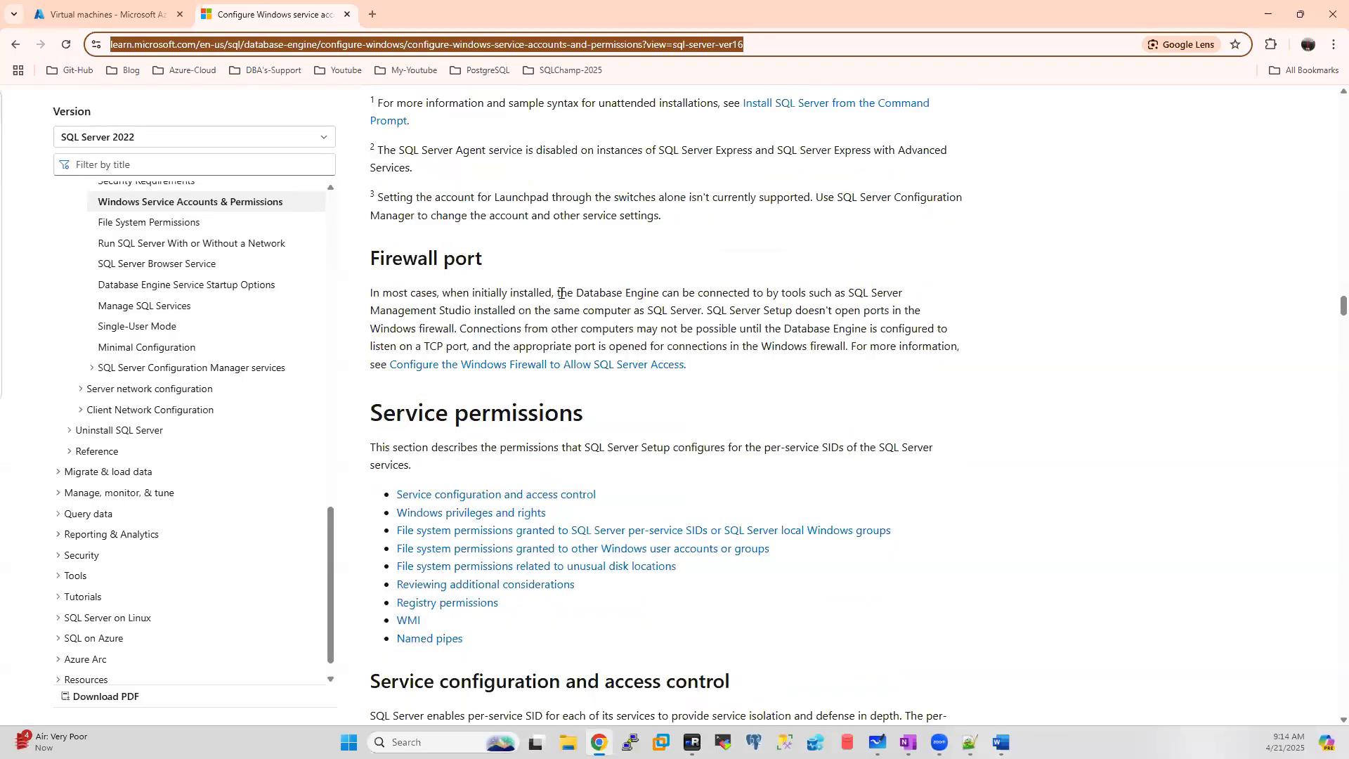
scroll(603, 378, down, 4)
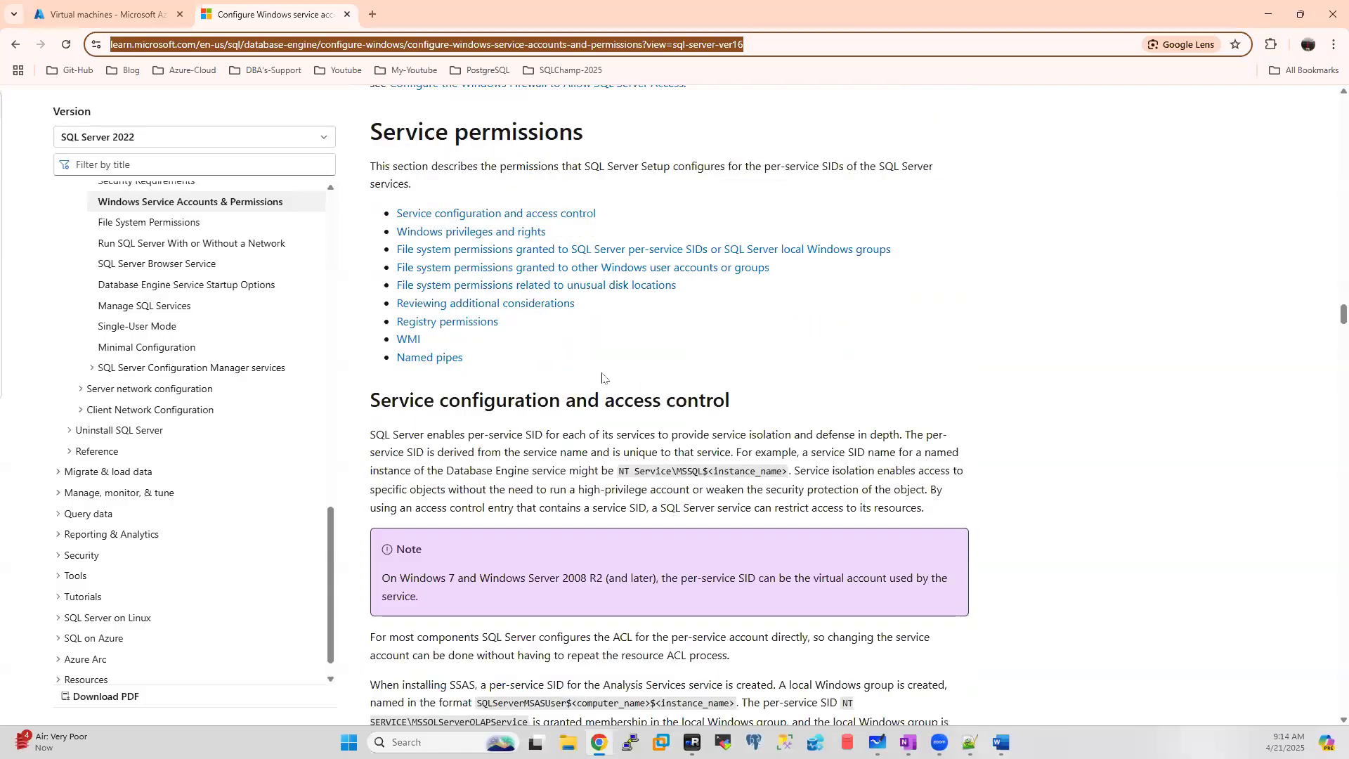
scroll(603, 378, down, 7)
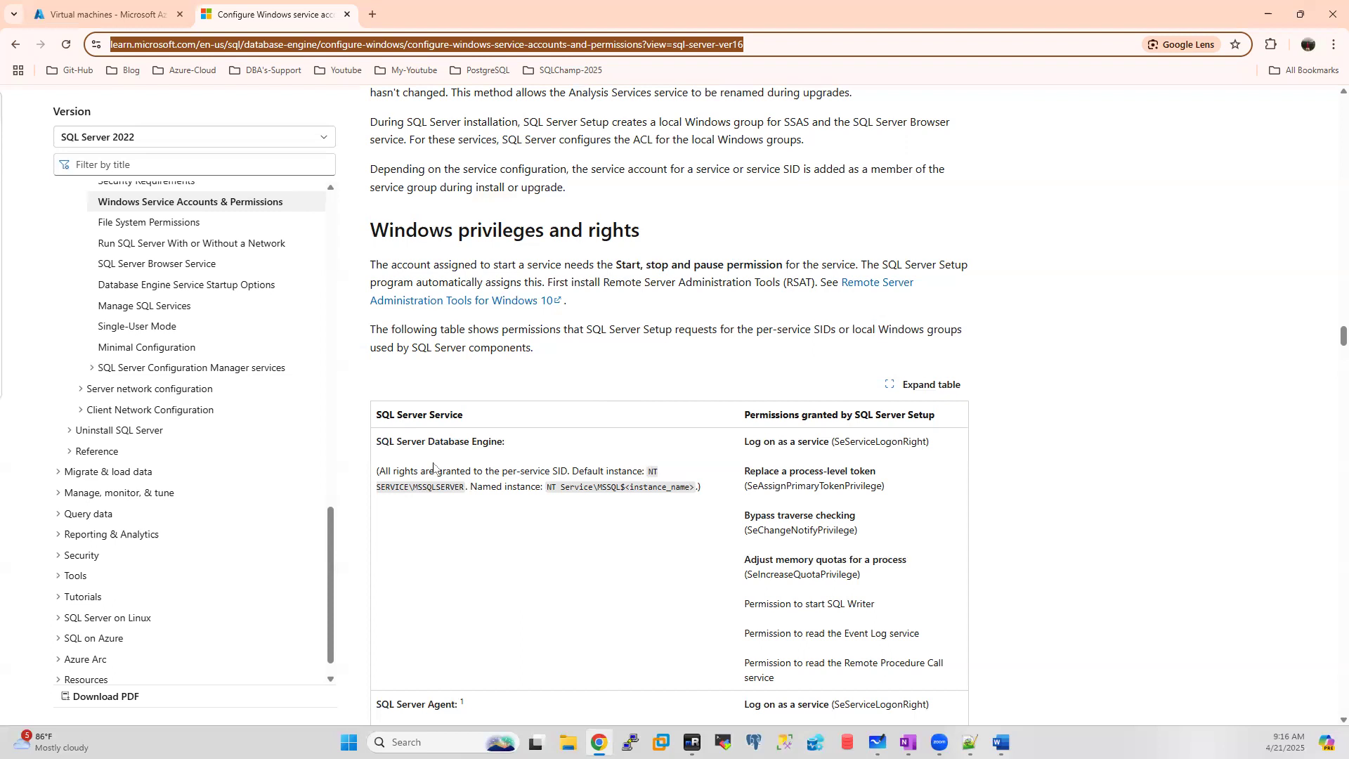
scroll(620, 369, down, 2)
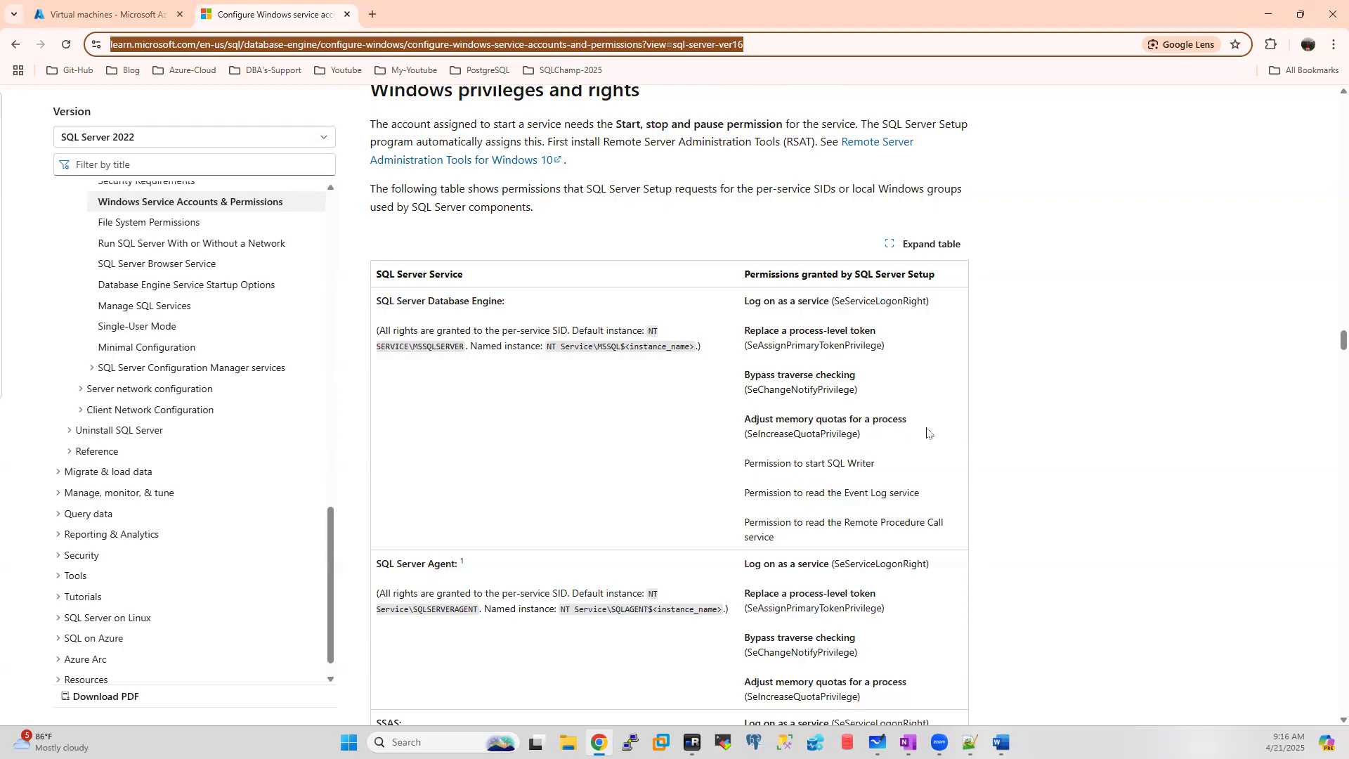
scroll(928, 432, down, 2)
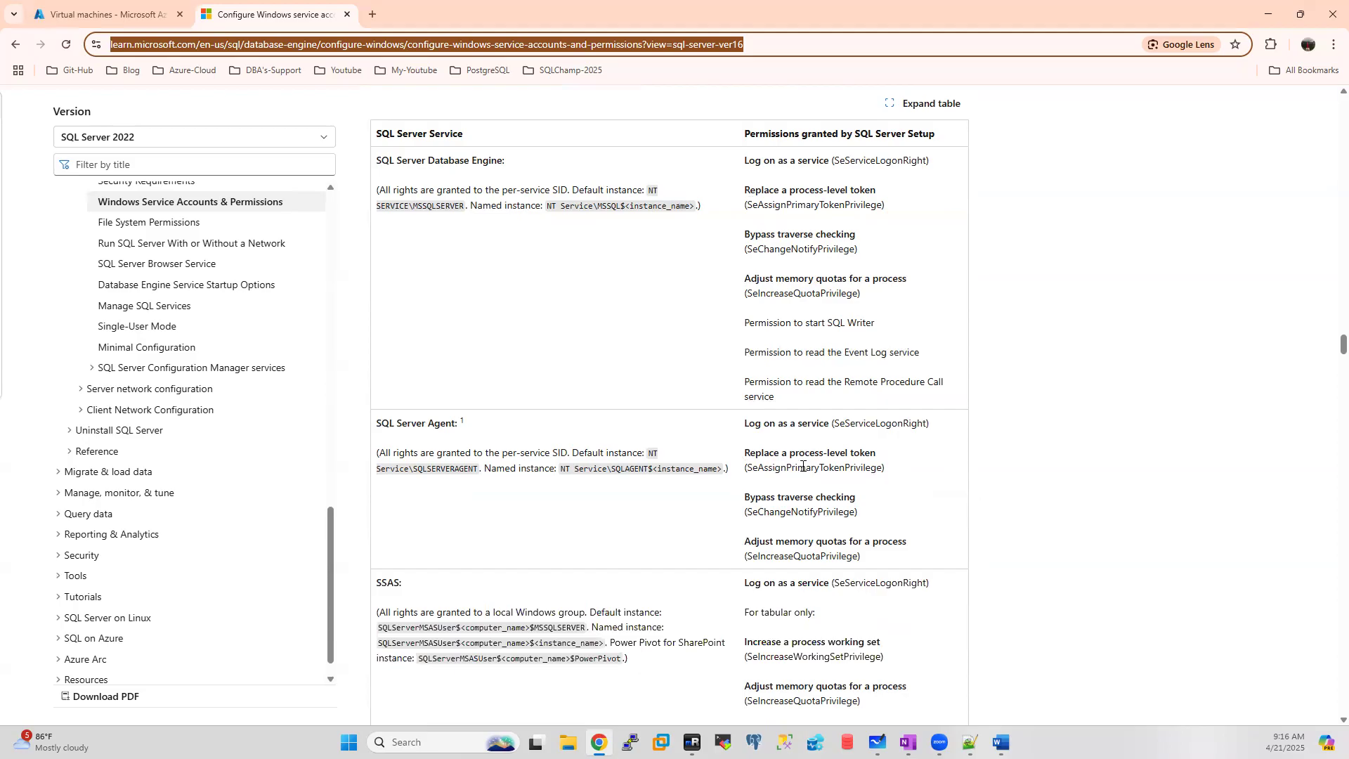
scroll(803, 467, down, 2)
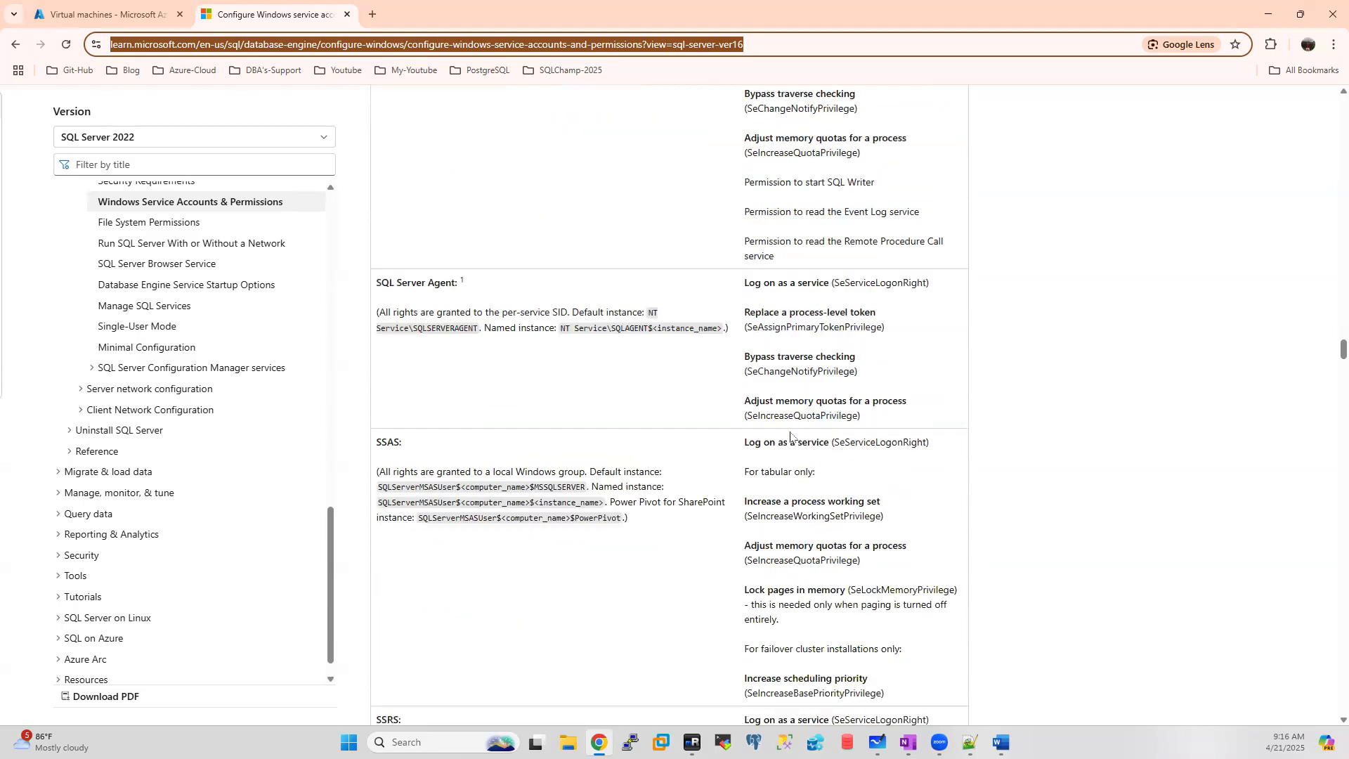
scroll(791, 435, down, 6)
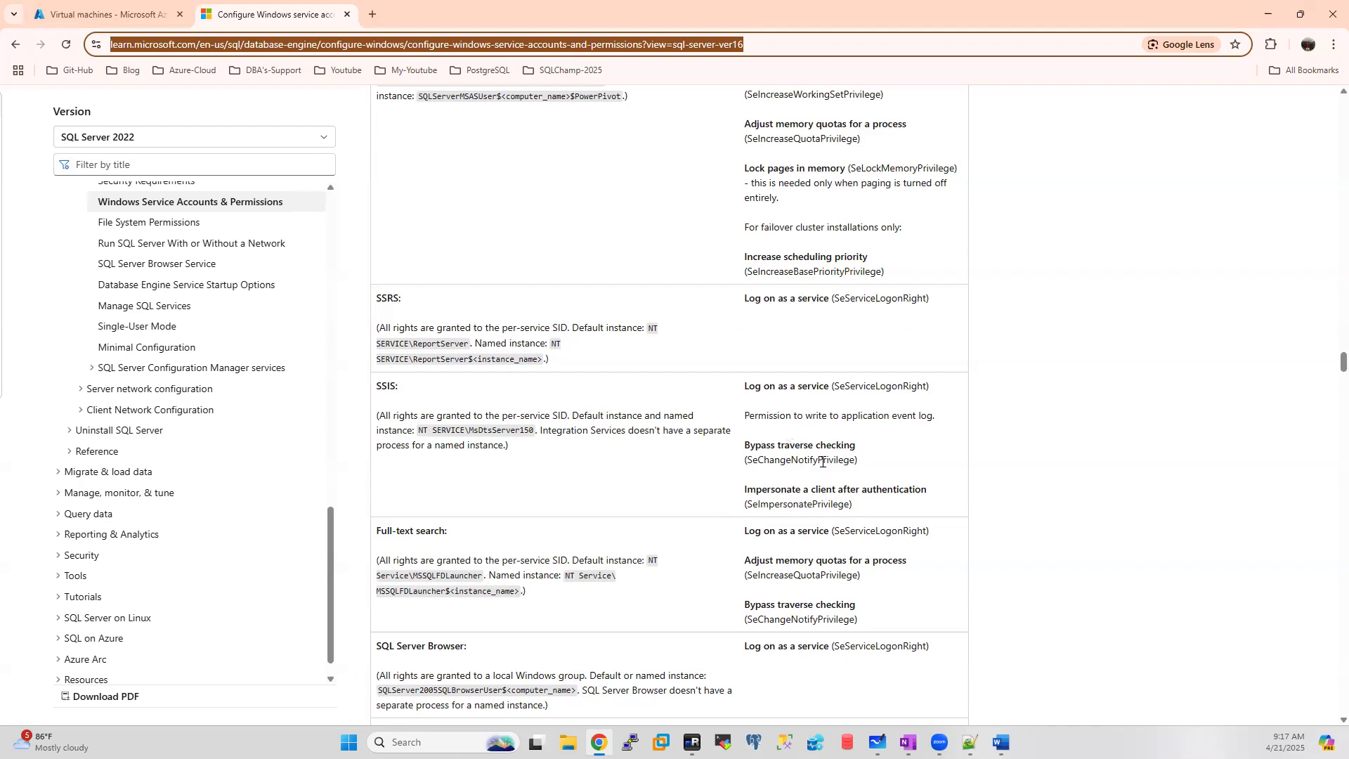
scroll(822, 462, down, 5)
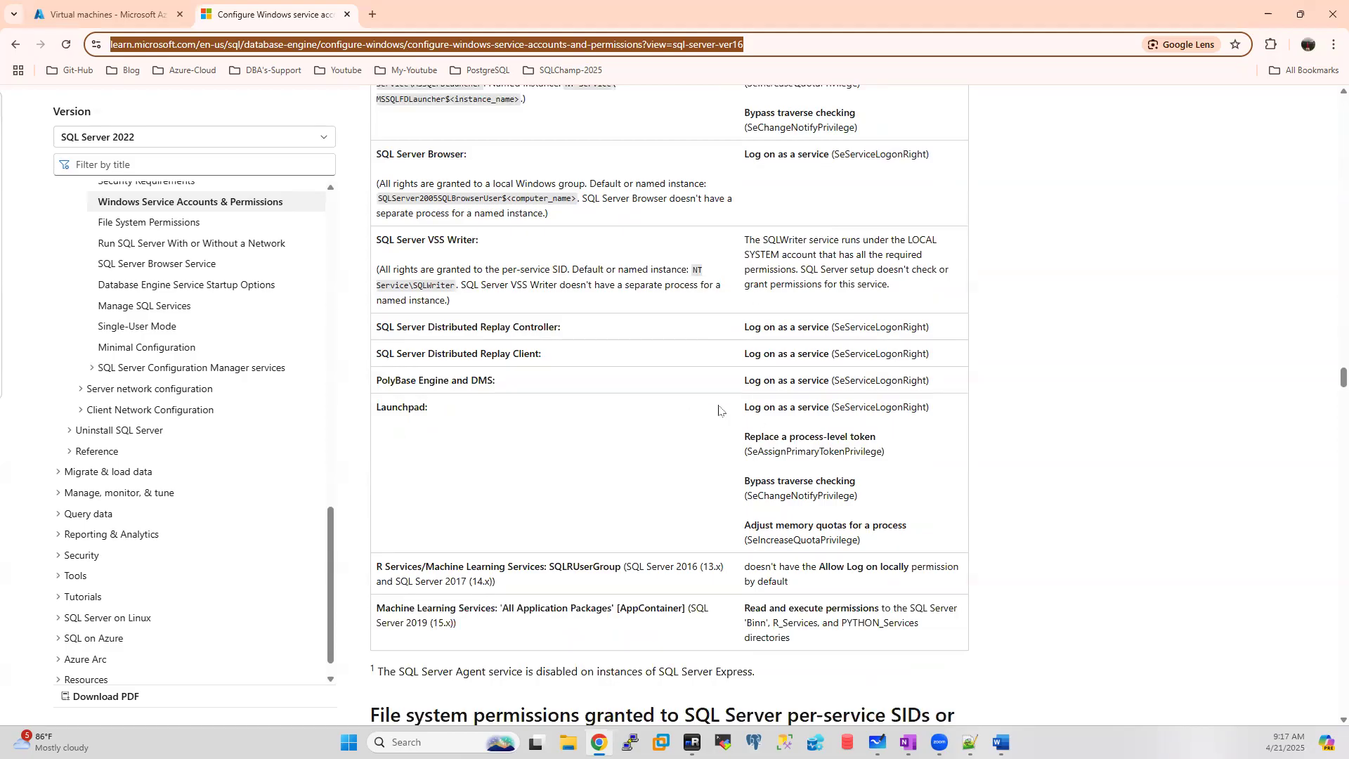
scroll(896, 406, up, 15)
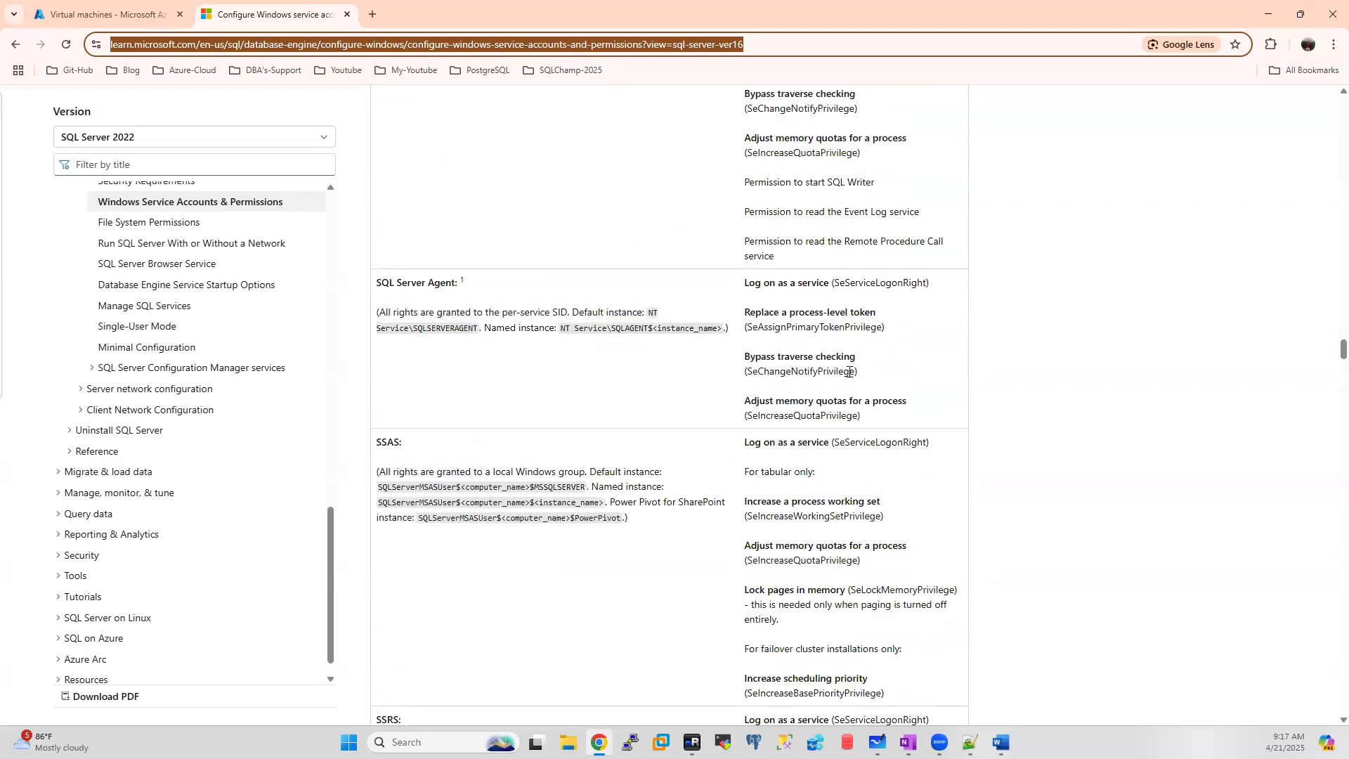
scroll(849, 371, down, 2)
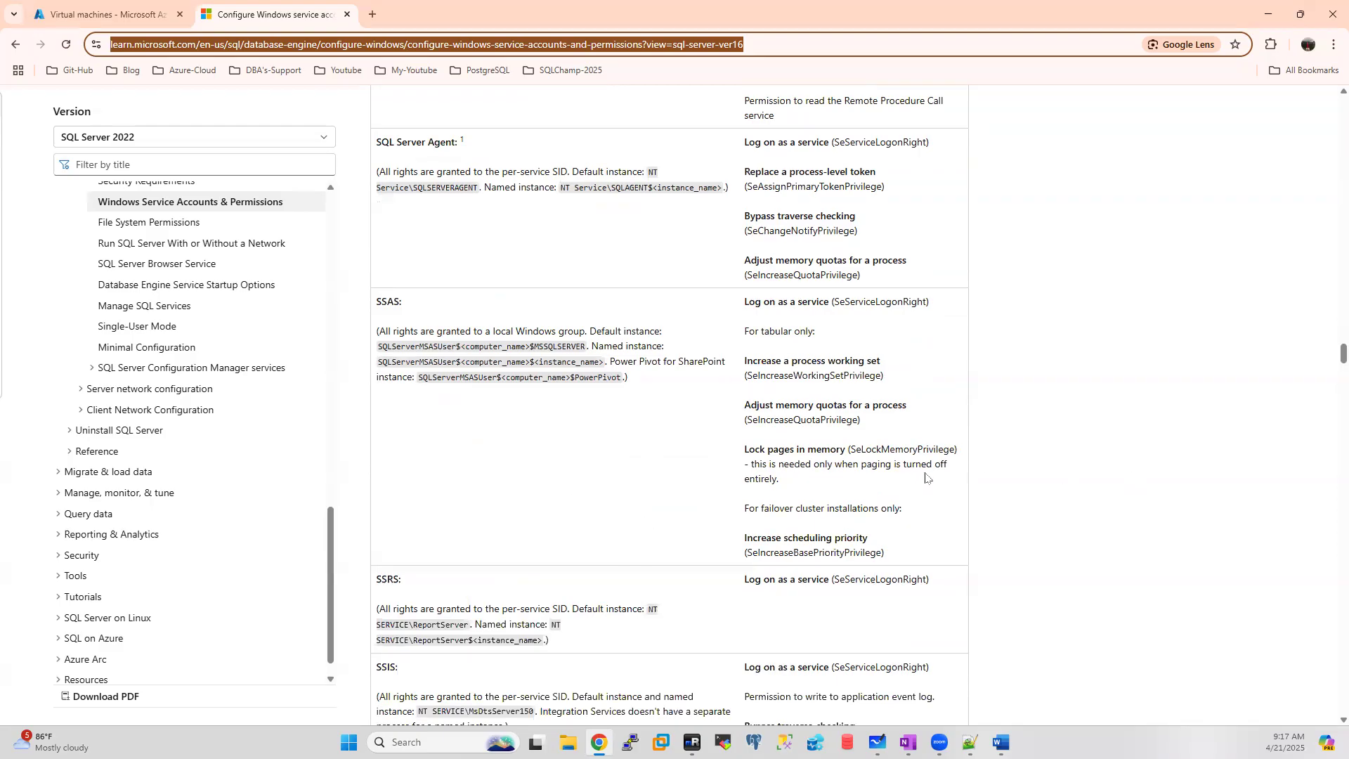
scroll(926, 478, down, 4)
scroll(925, 478, down, 5)
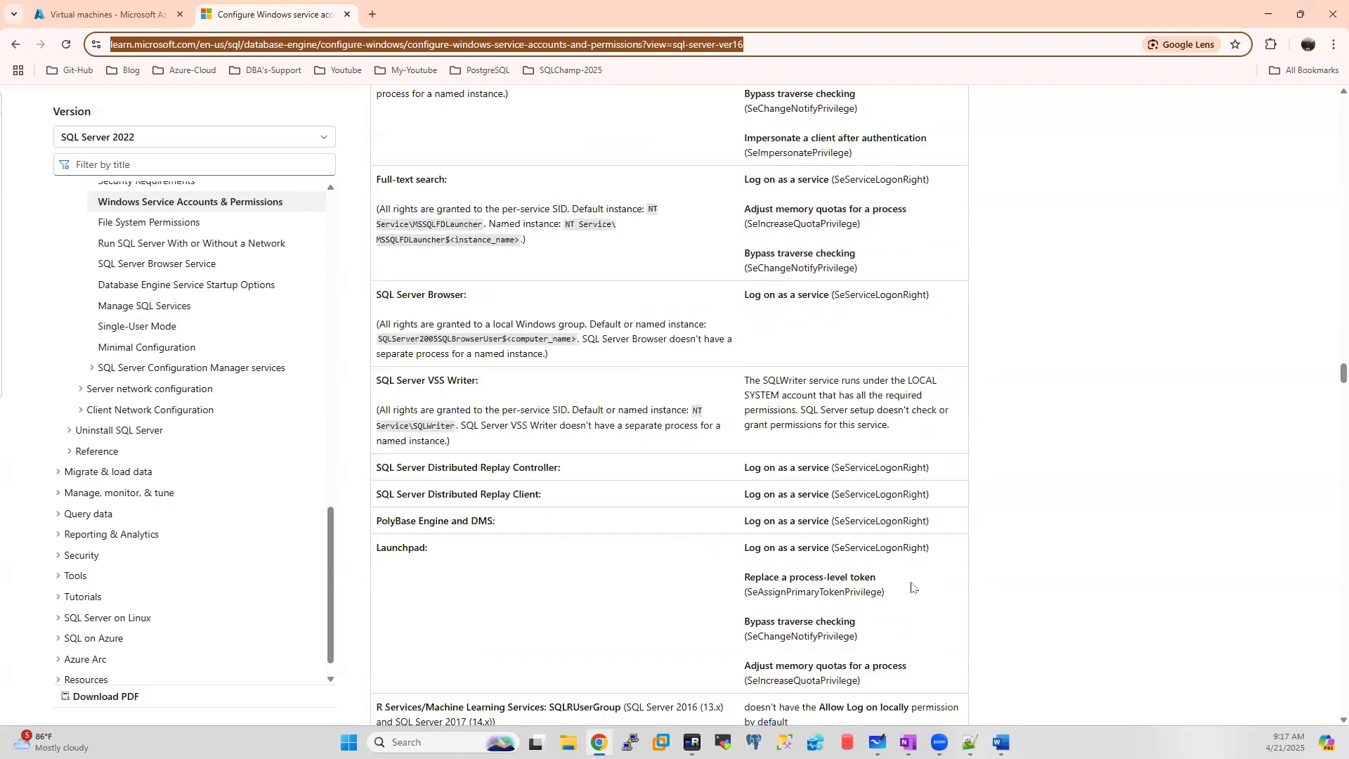
scroll(912, 587, down, 2)
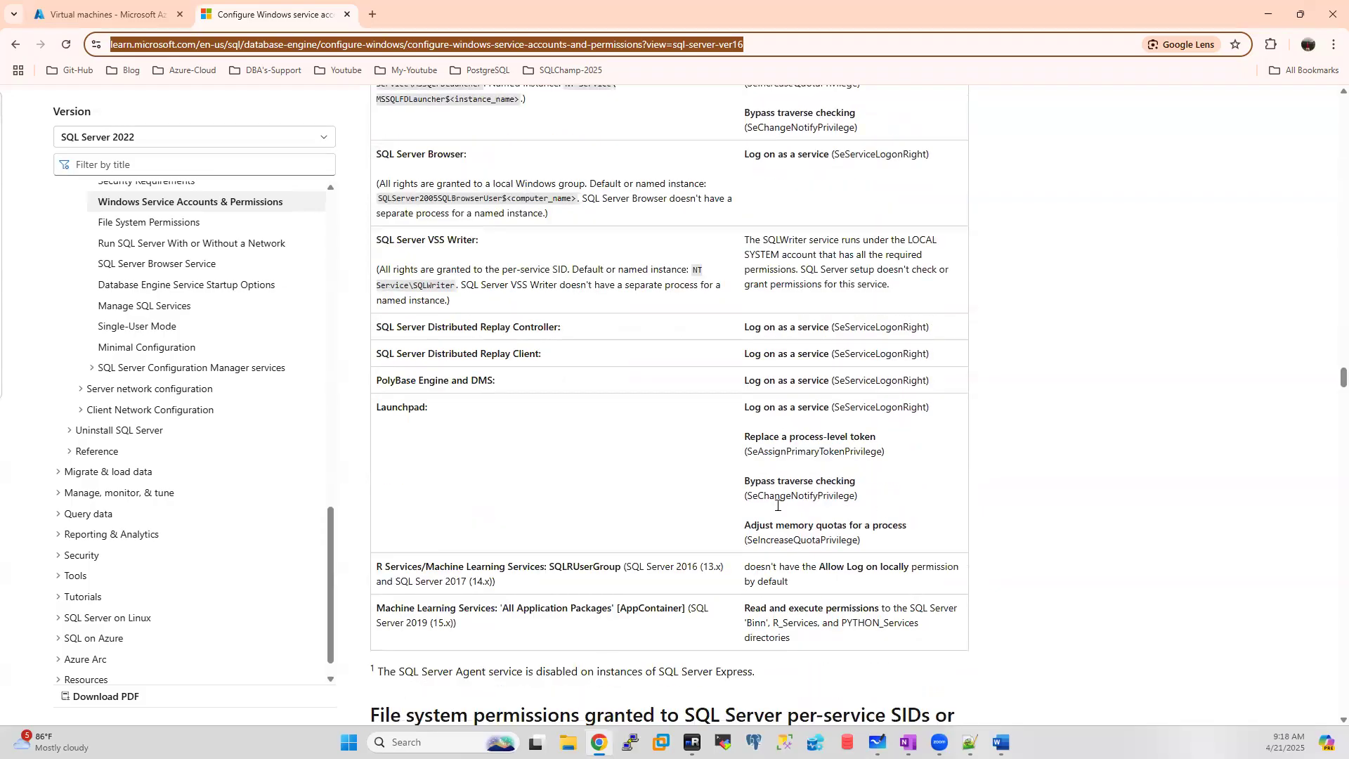
scroll(788, 544, down, 8)
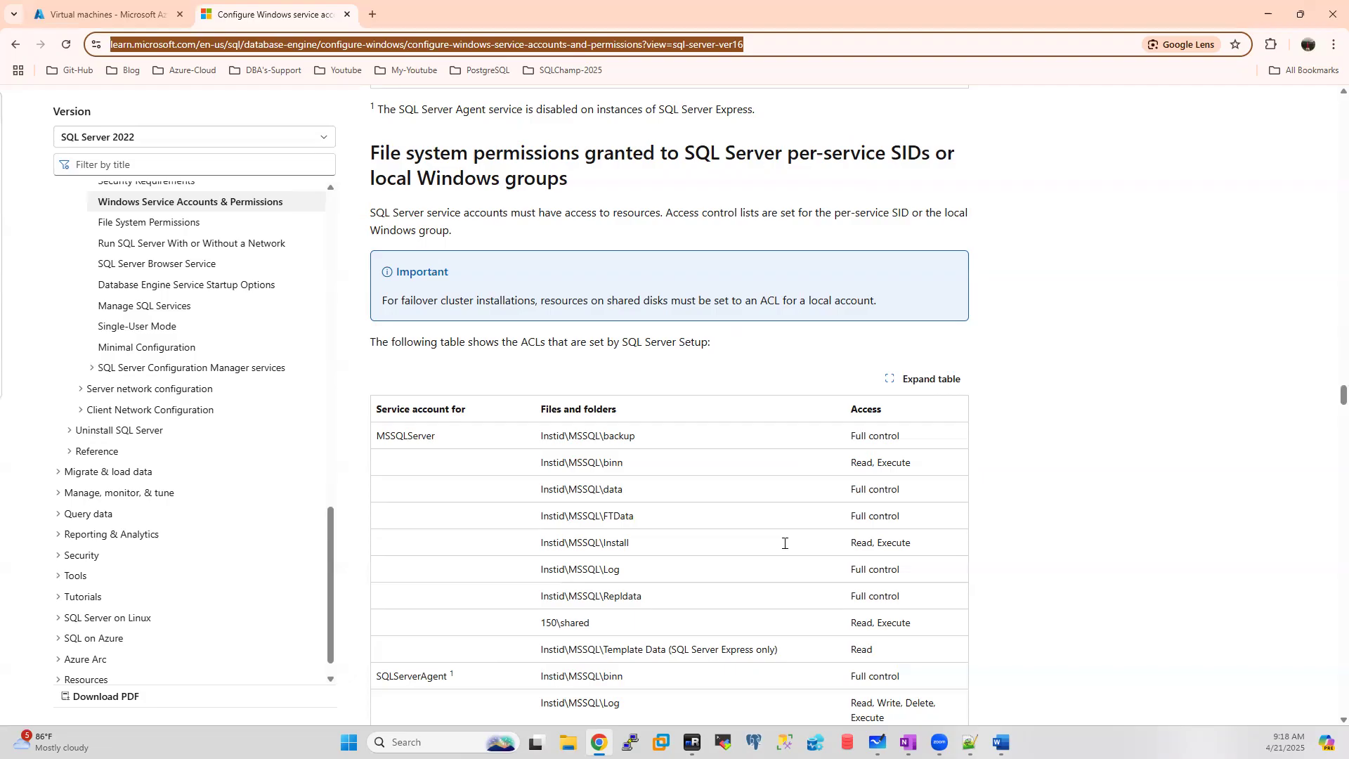
scroll(785, 543, up, 3)
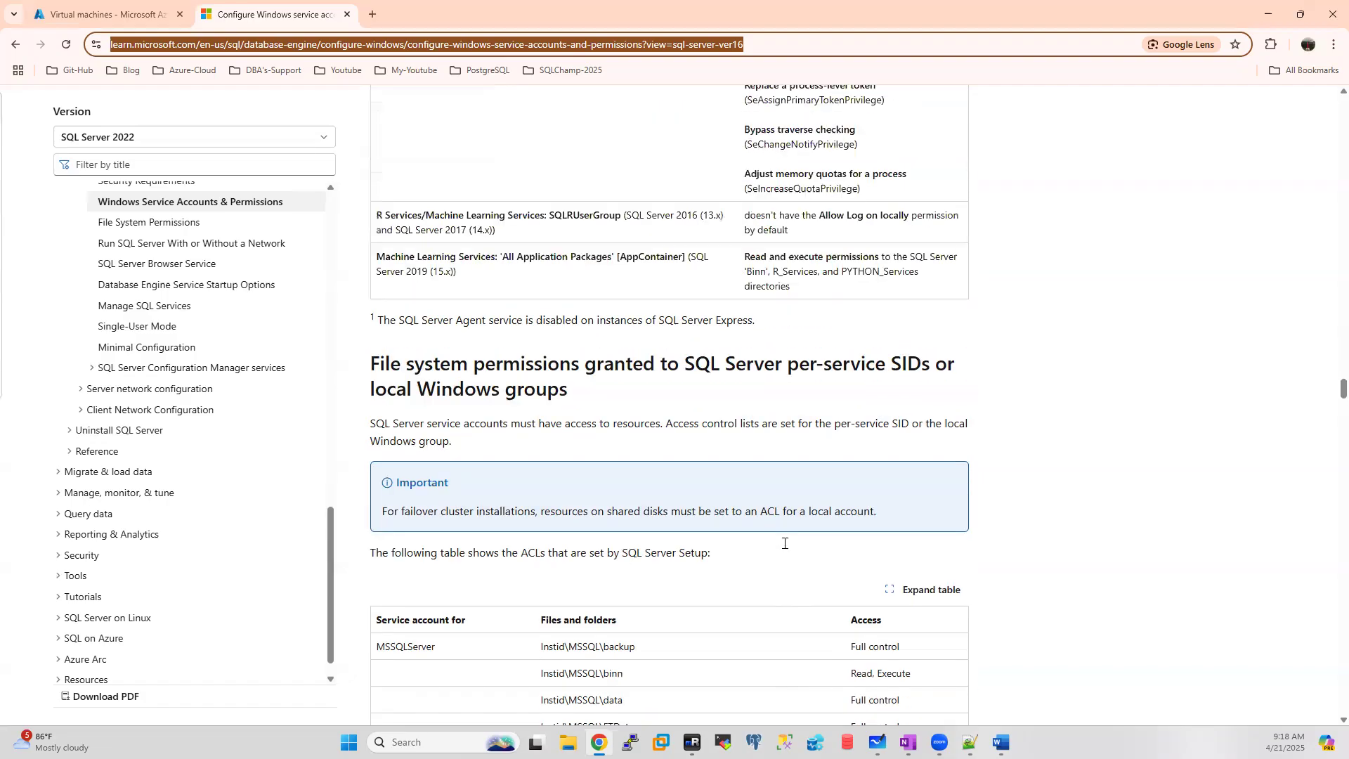
Step: Minimize Chrome and bring forward Failover Cluster Manager's batch44clu summary in the DC session
click(1269, 14)
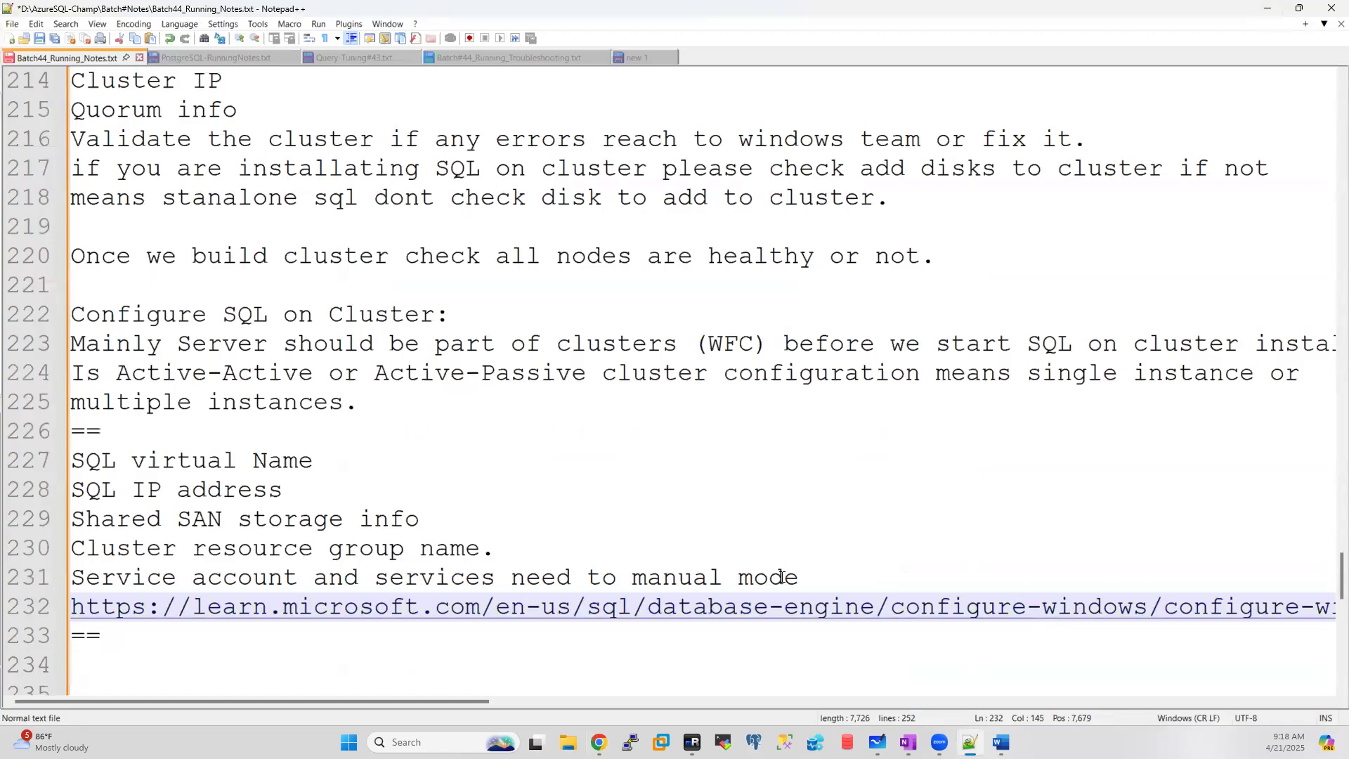
click(692, 742)
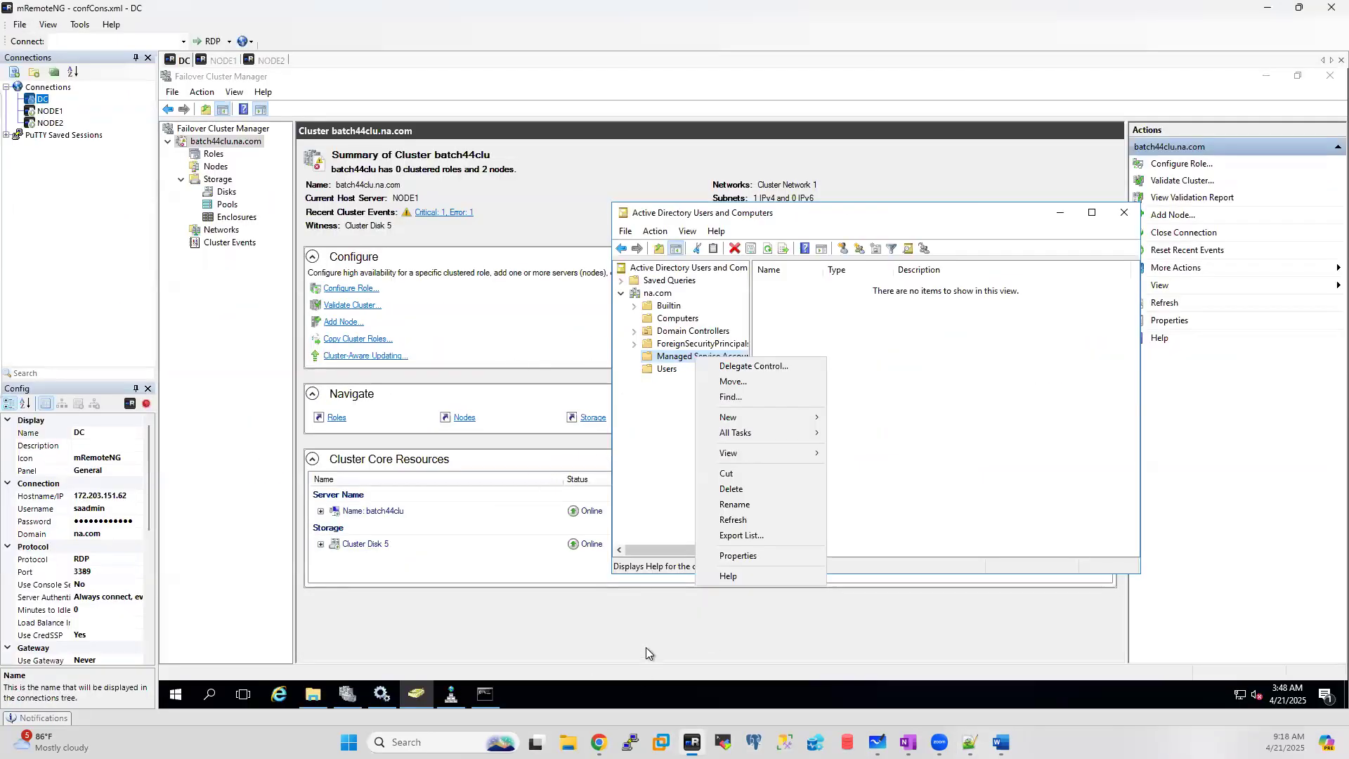
click(646, 650)
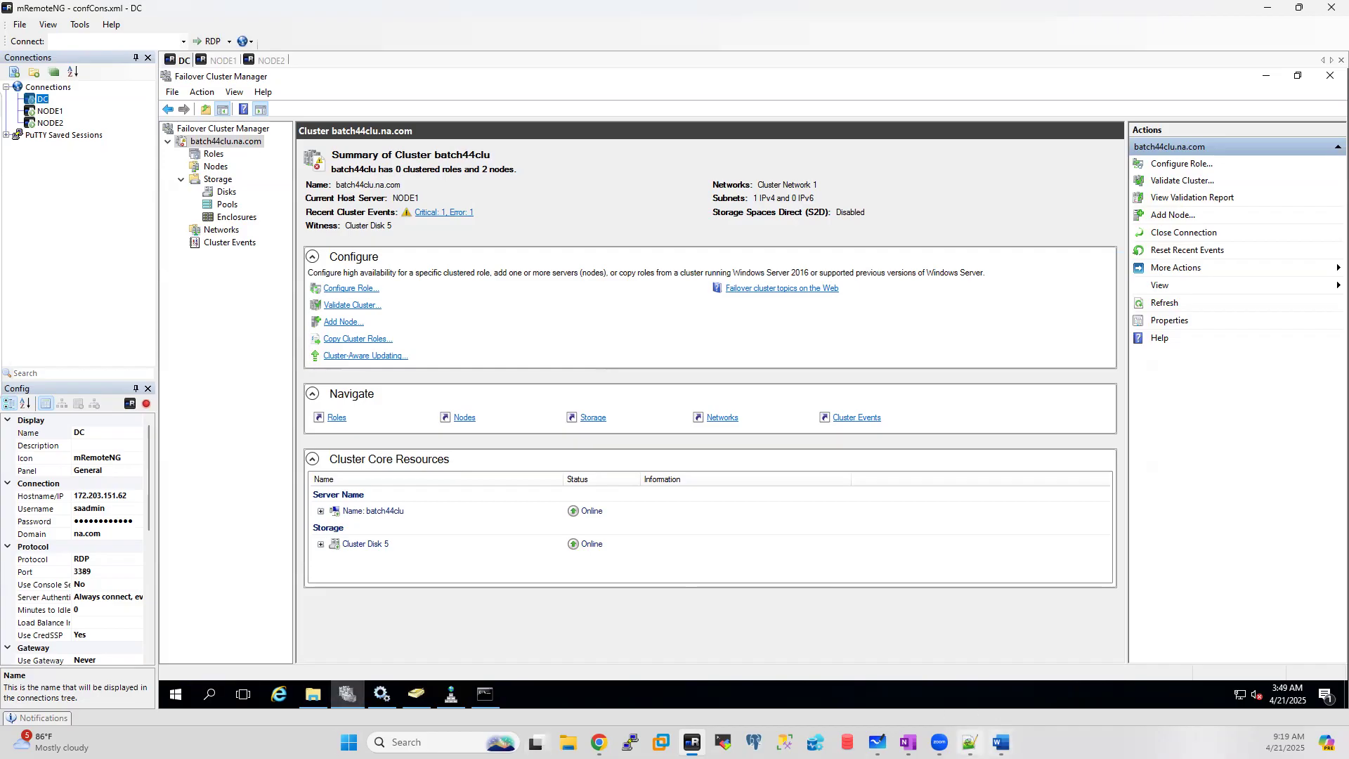
click(969, 742)
Step: Review the SQL-on-cluster prerequisite notes on lines 227 to 231, then go back to mRemoteNG
drag(814, 580, 21, 576)
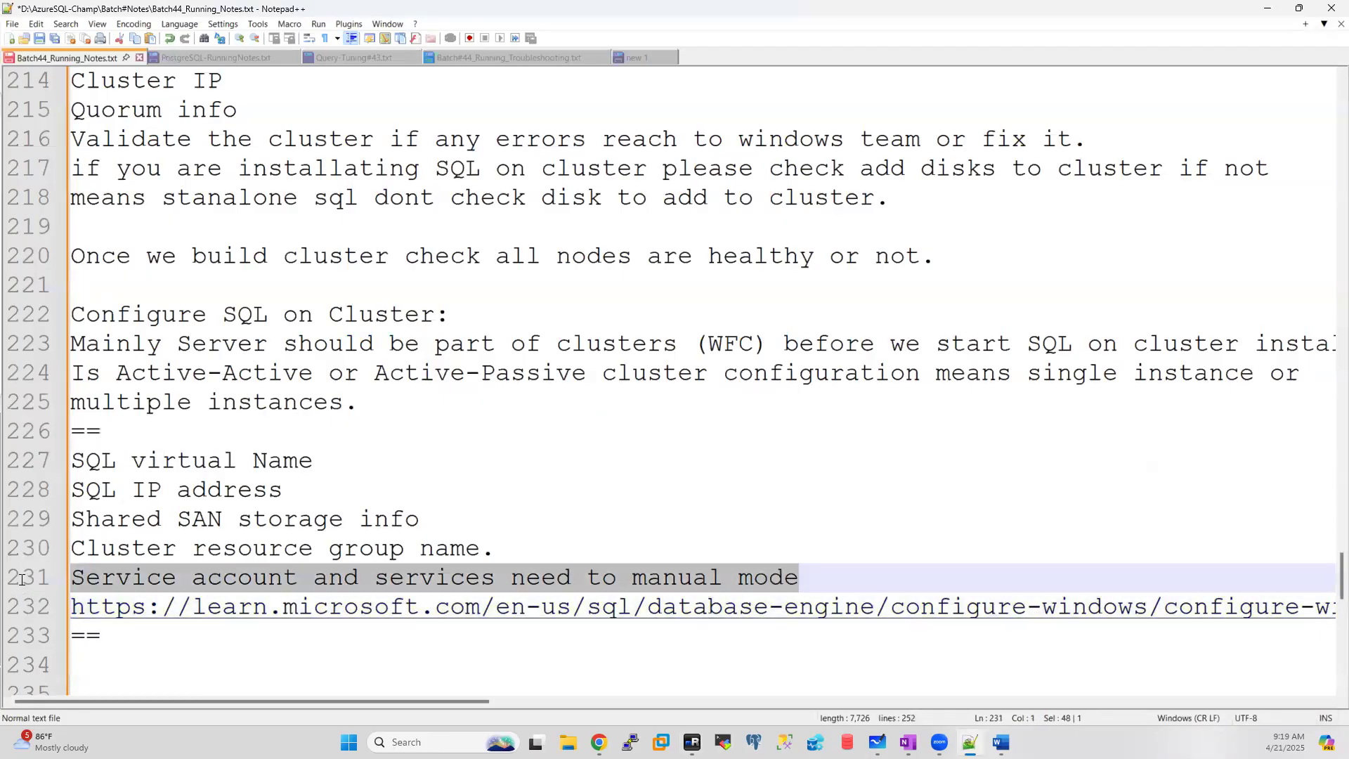
click(509, 546)
drag(510, 546, 39, 472)
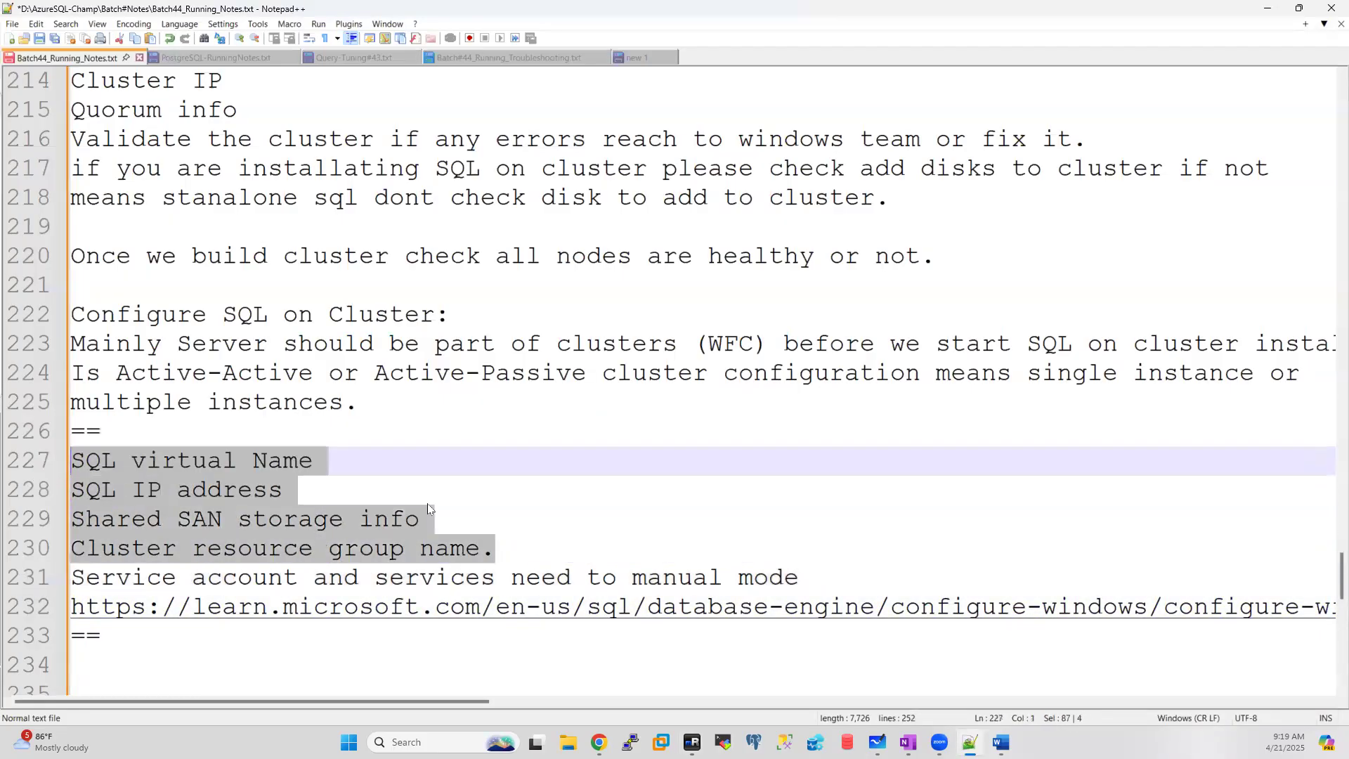
drag(801, 582, 71, 460)
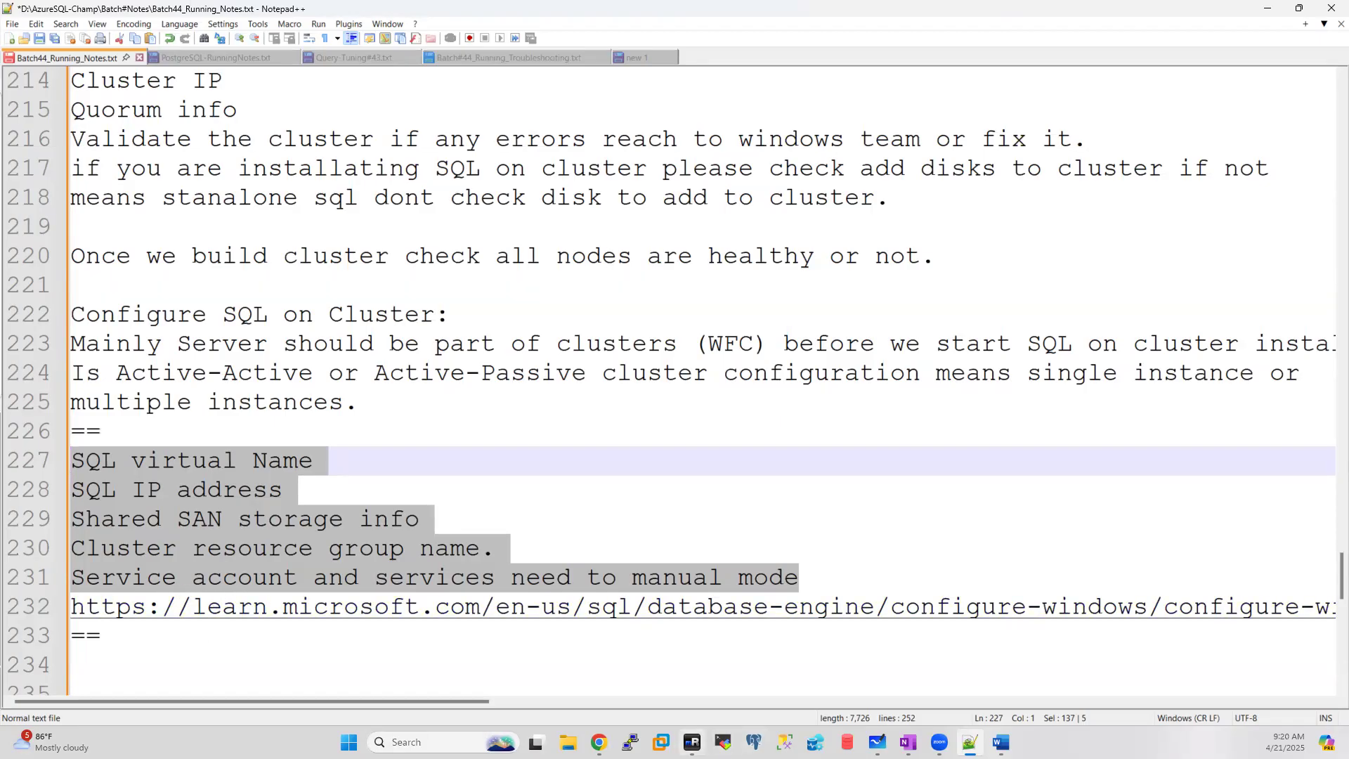
click(692, 742)
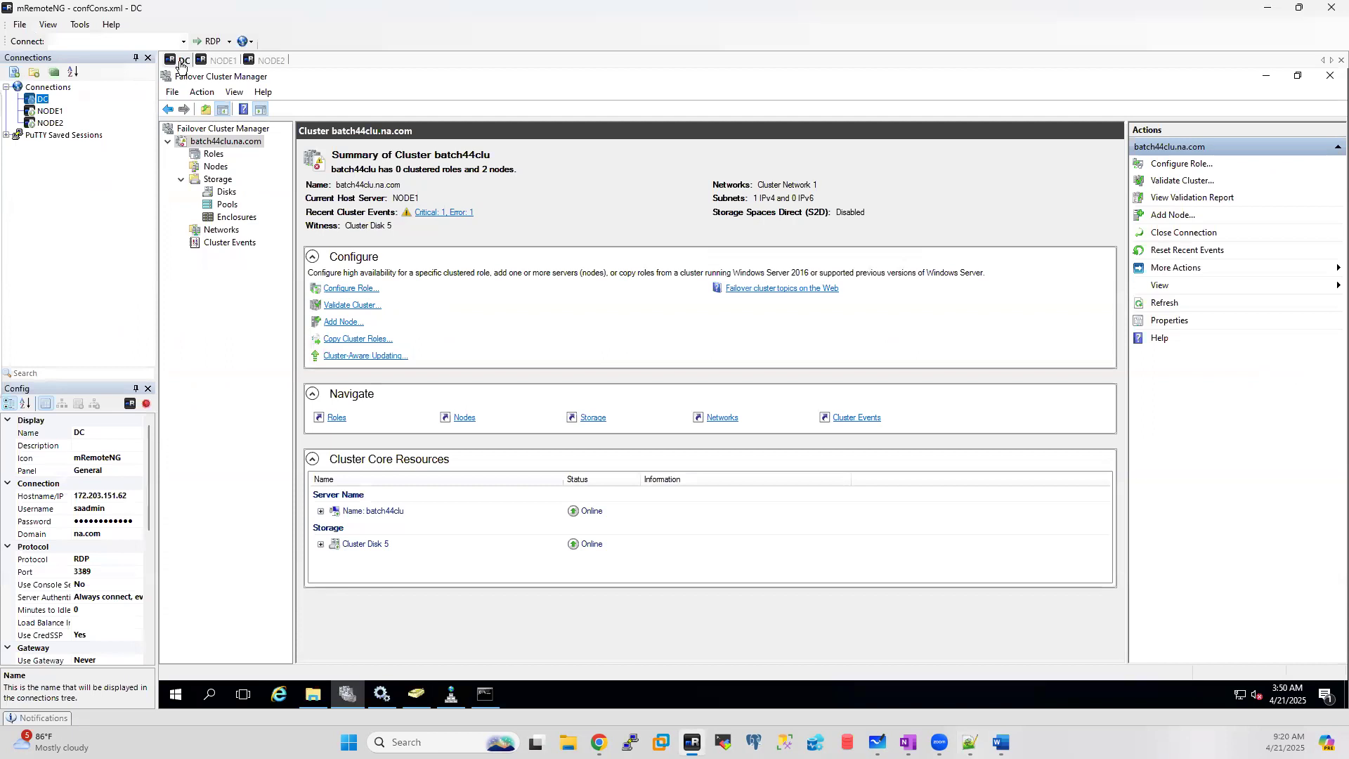
Step: Start a new user in Managed Service Accounts with full and logon name 'xssqlnode1'
click(418, 696)
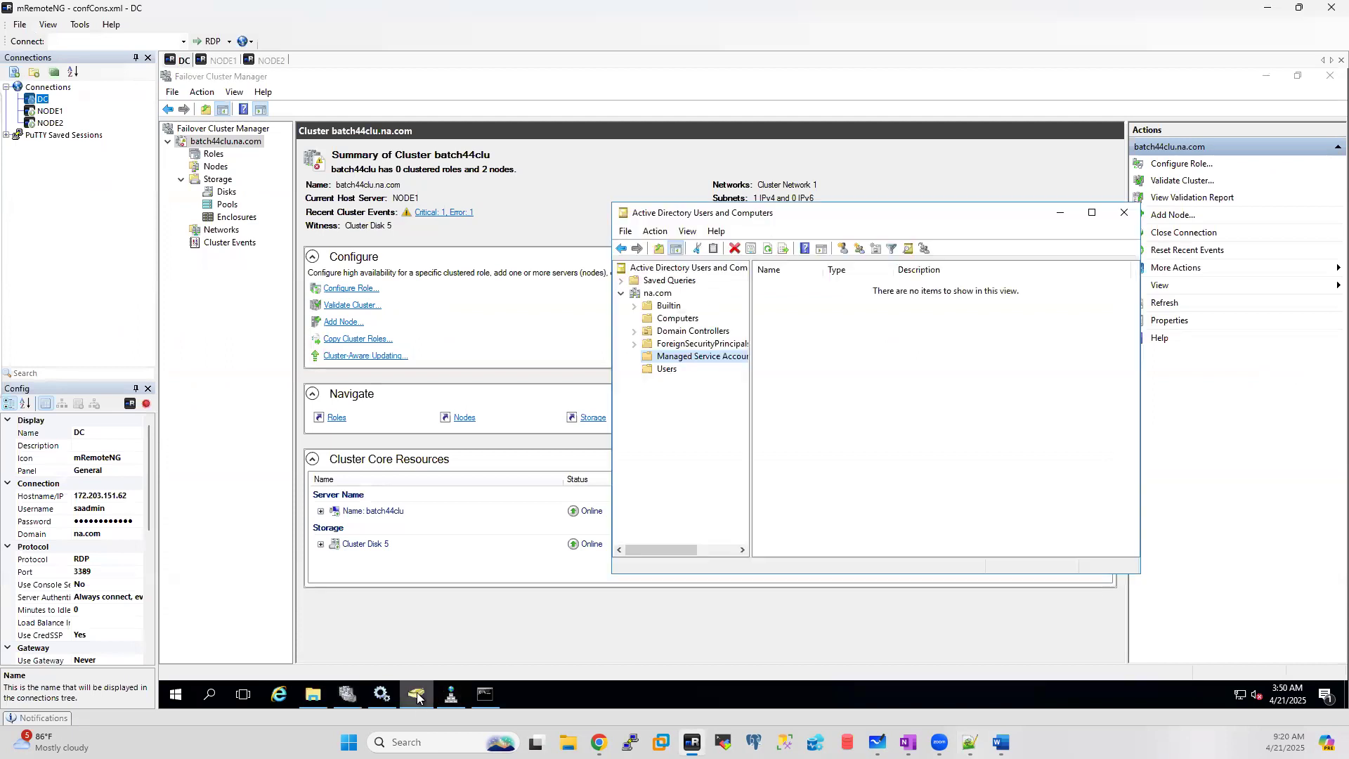
right_click(687, 359)
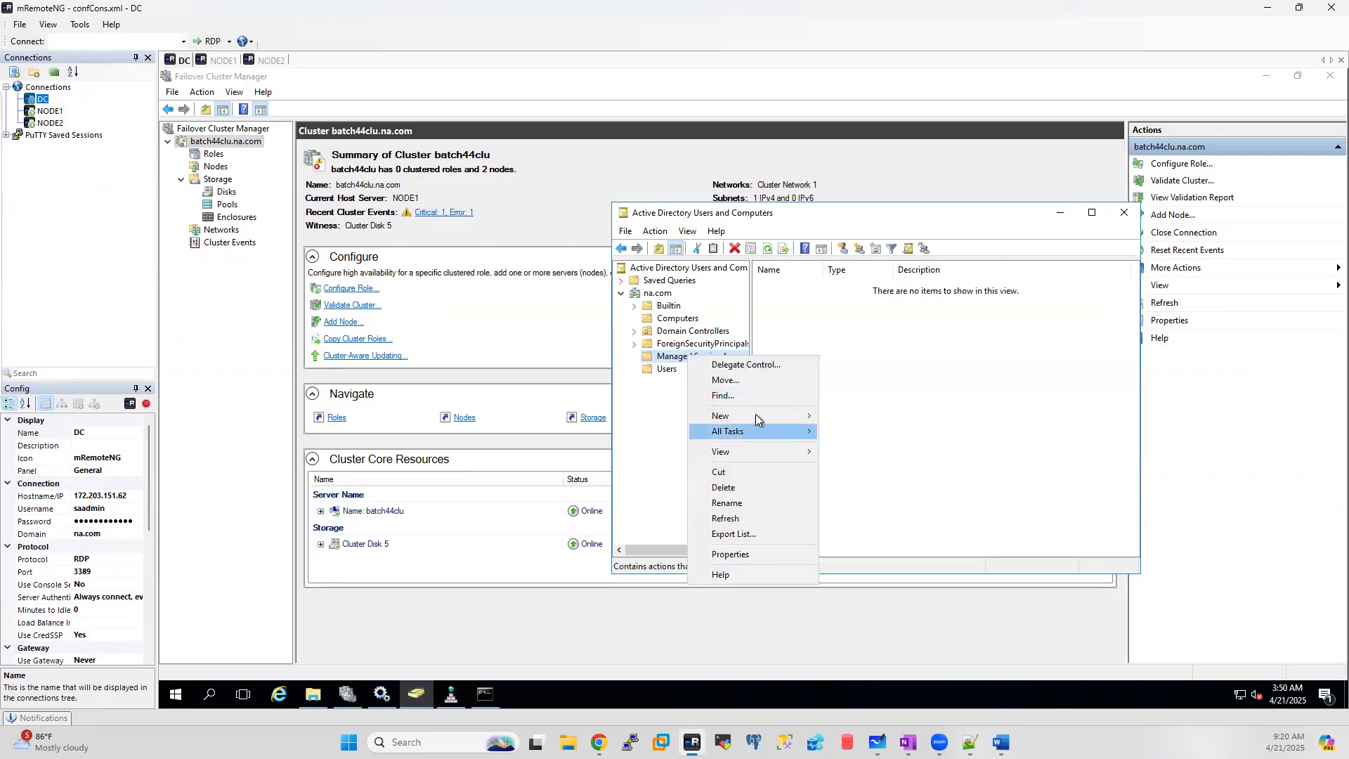
mouse_move(757, 416)
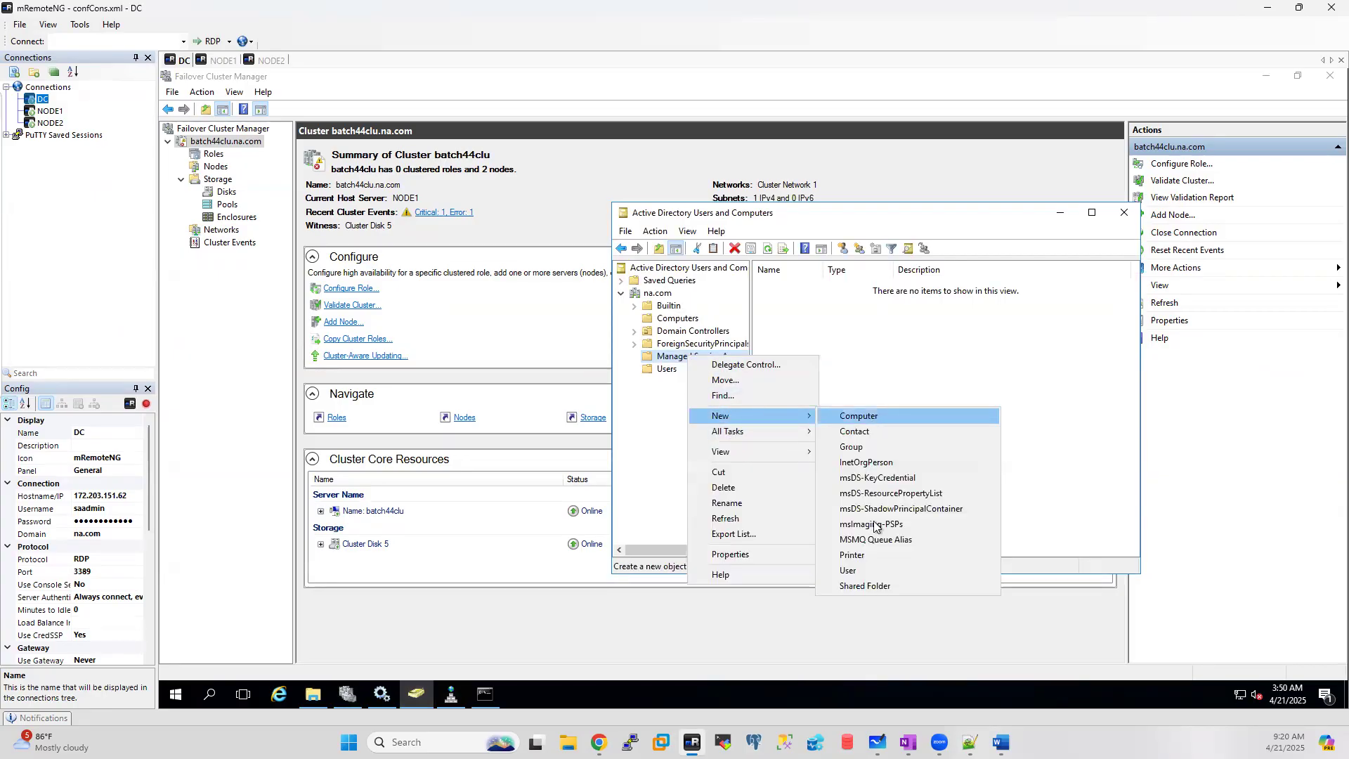
click(861, 571)
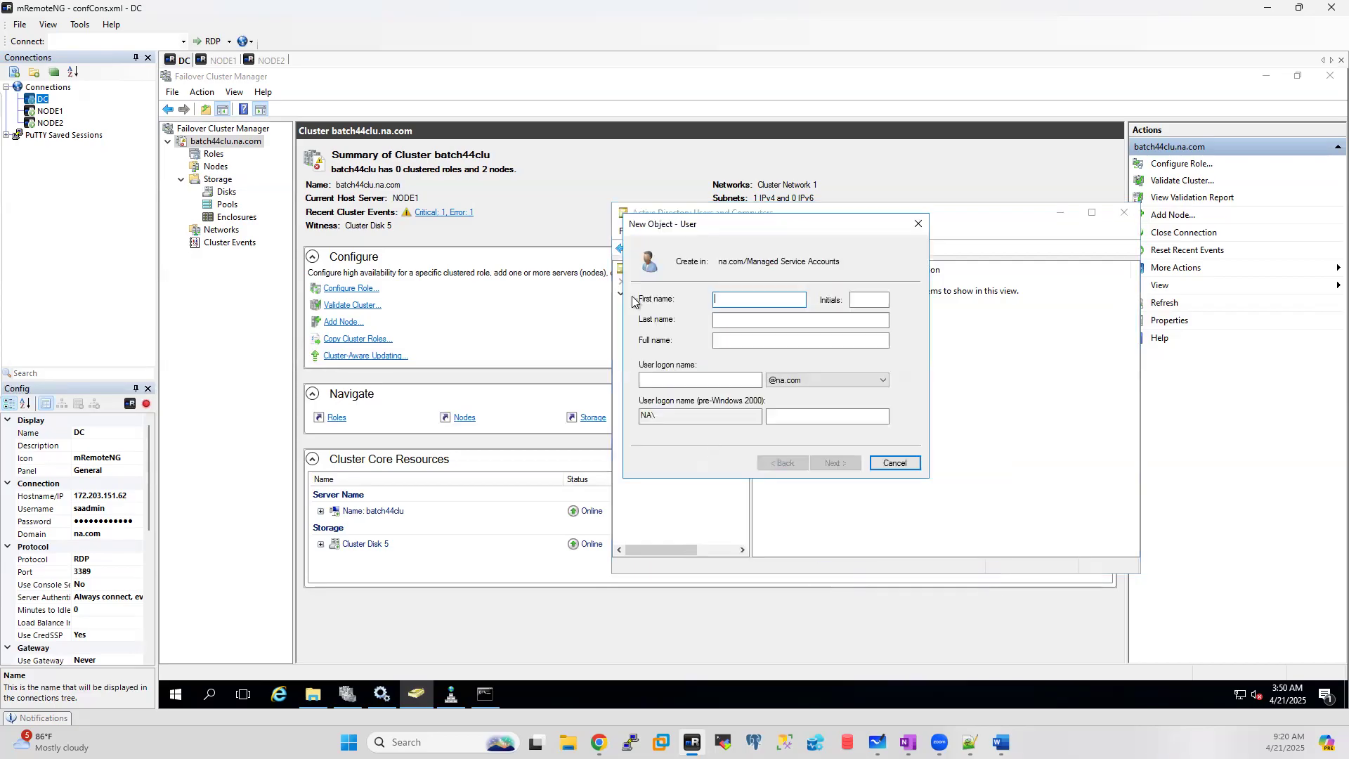
text(xssqlnode1)
key(ctrl+c)
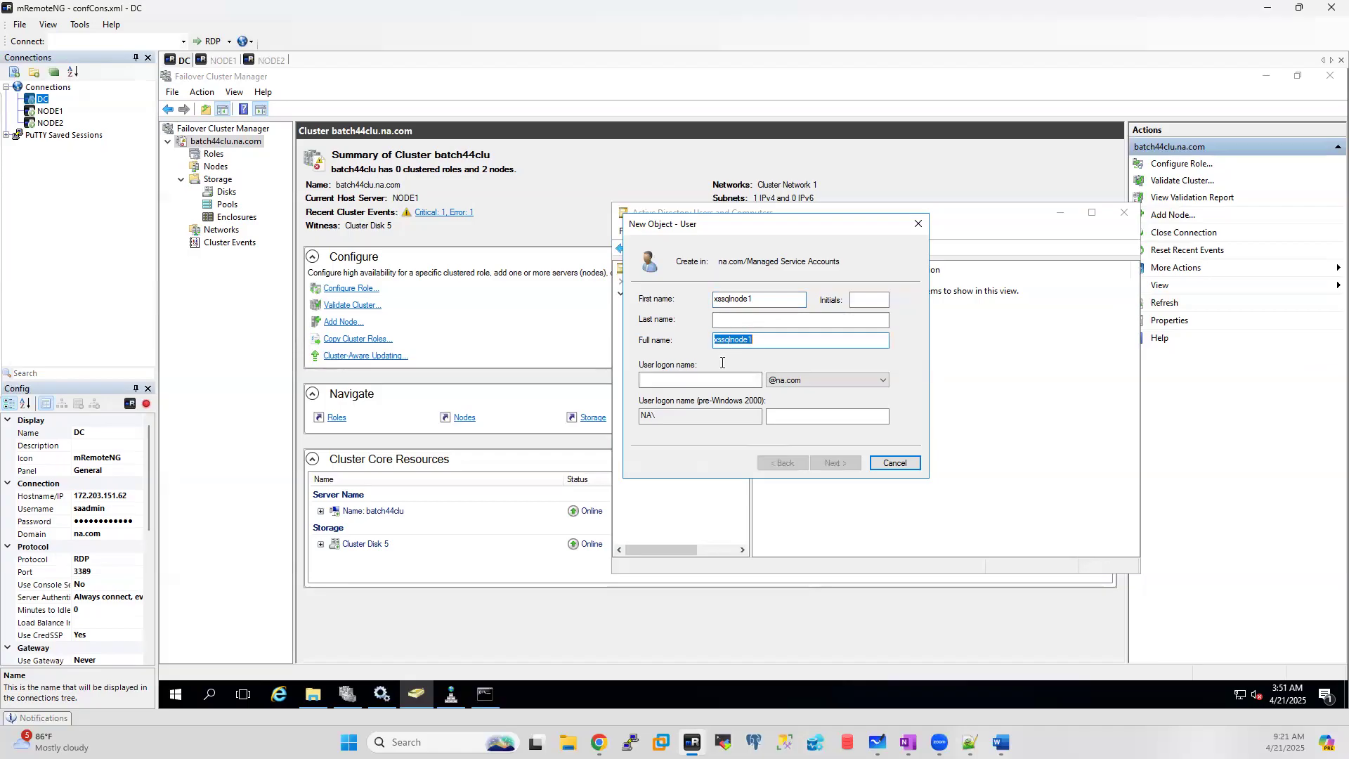
click(702, 380)
key(ctrl+v)
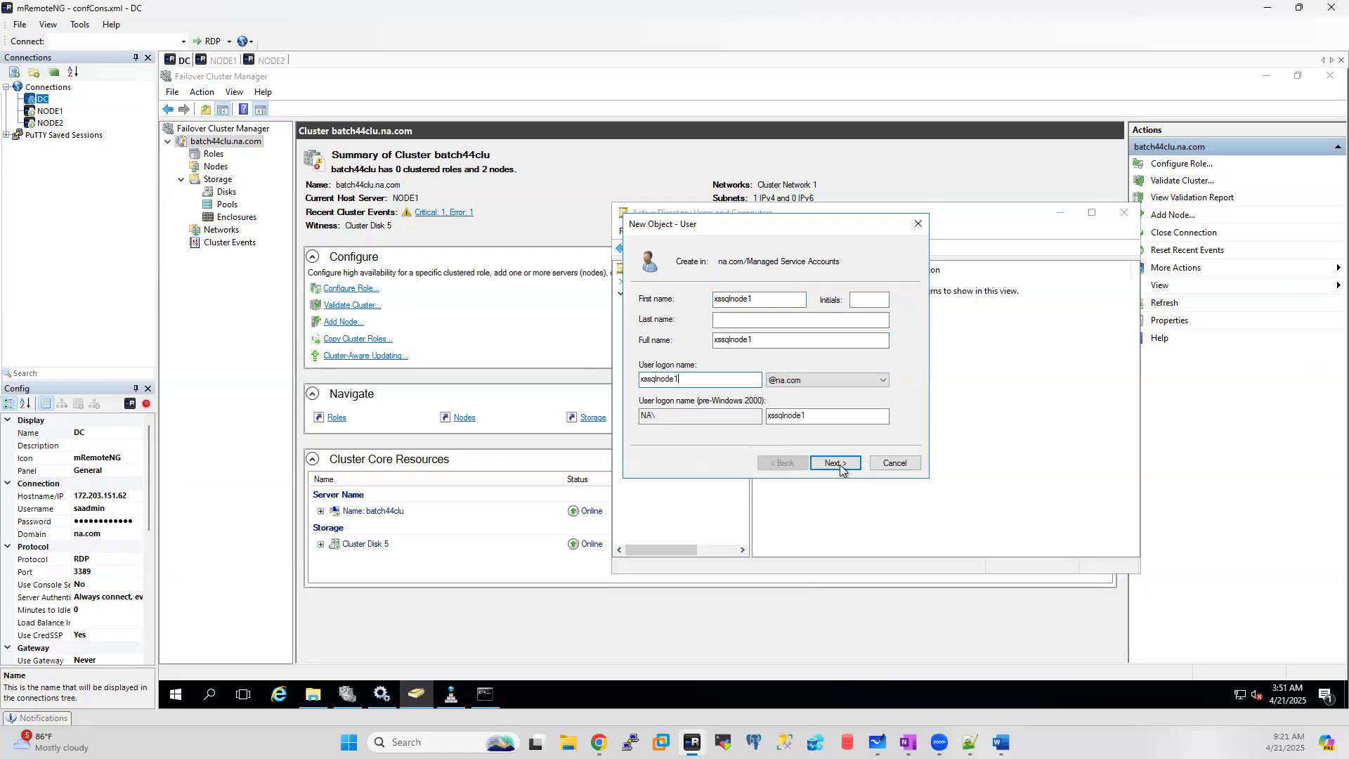
click(837, 463)
Step: Give it a non-expiring password without forced change at next logon, and create the account
click(644, 346)
click(643, 380)
click(753, 300)
text(••••••••••••)
key(Tab)
text(••••••••••••)
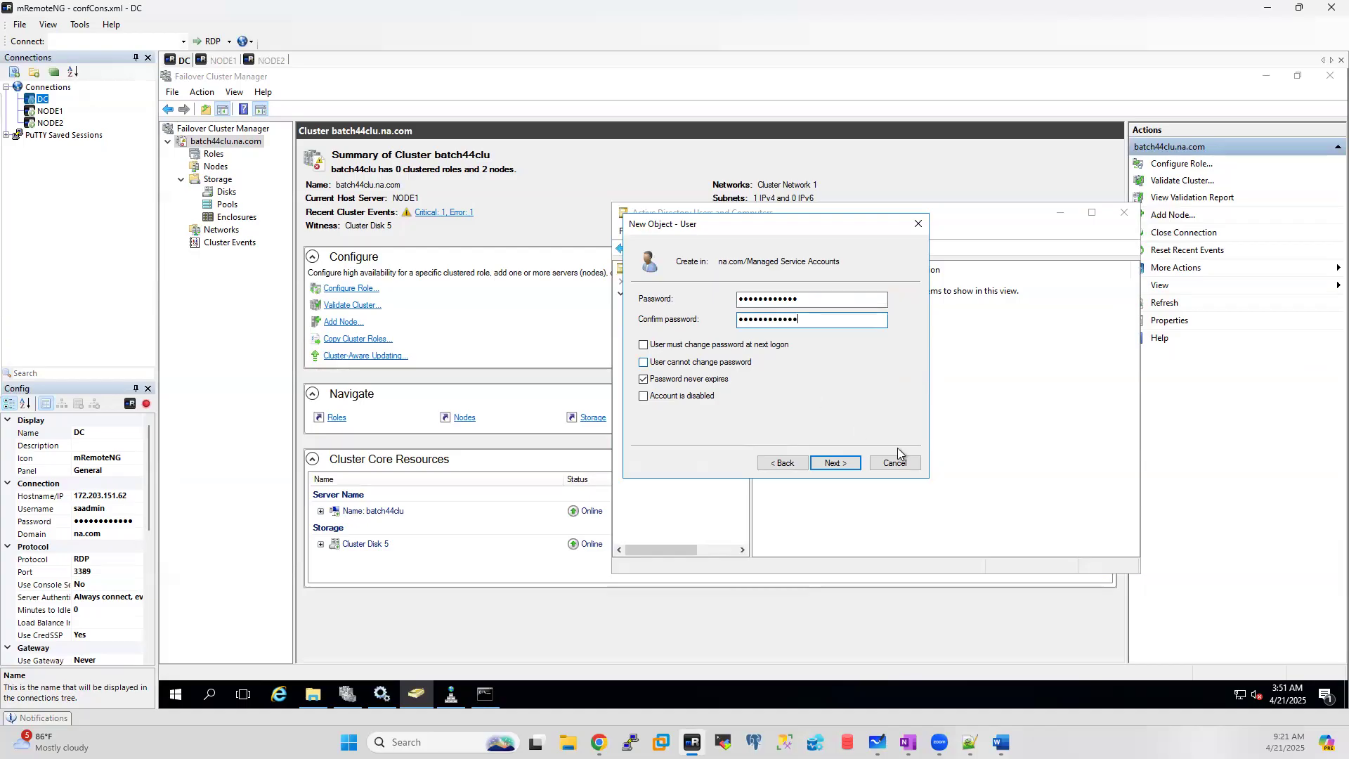
click(833, 462)
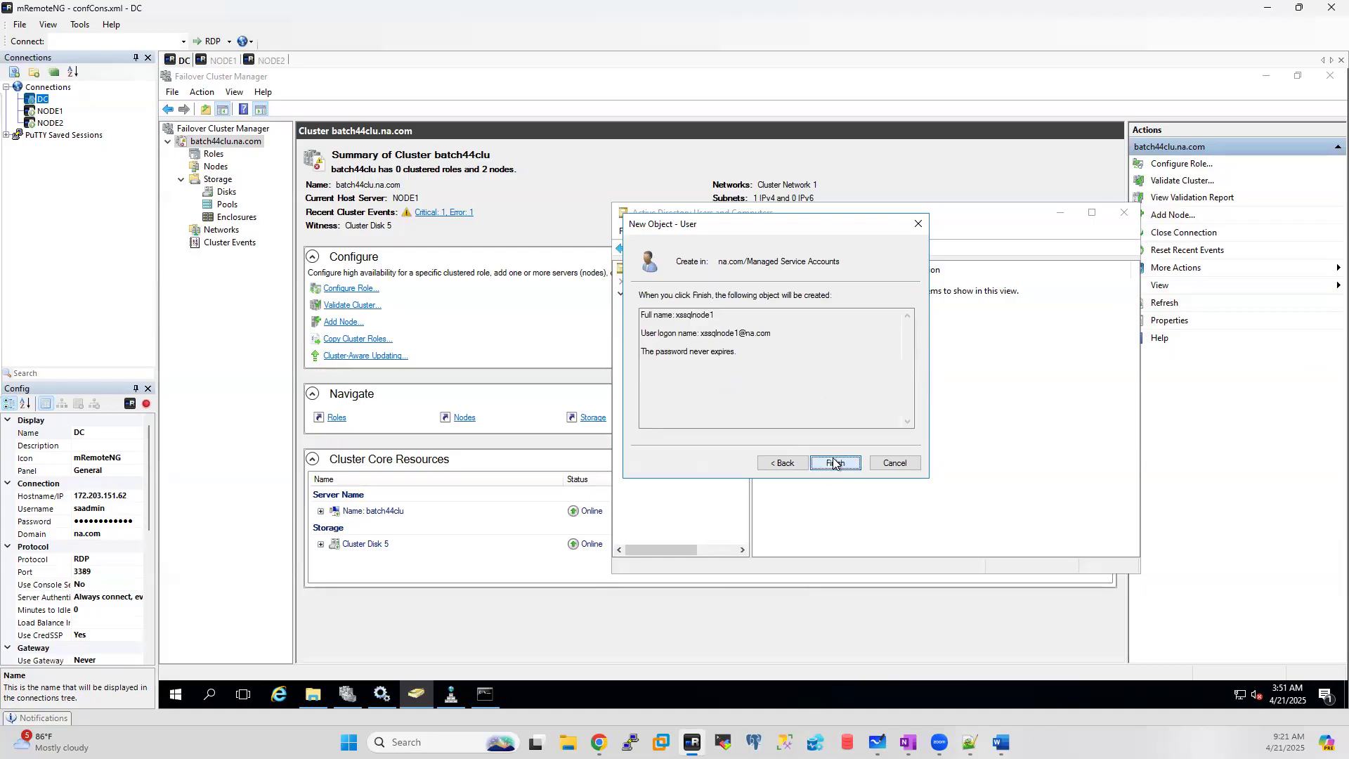
click(834, 462)
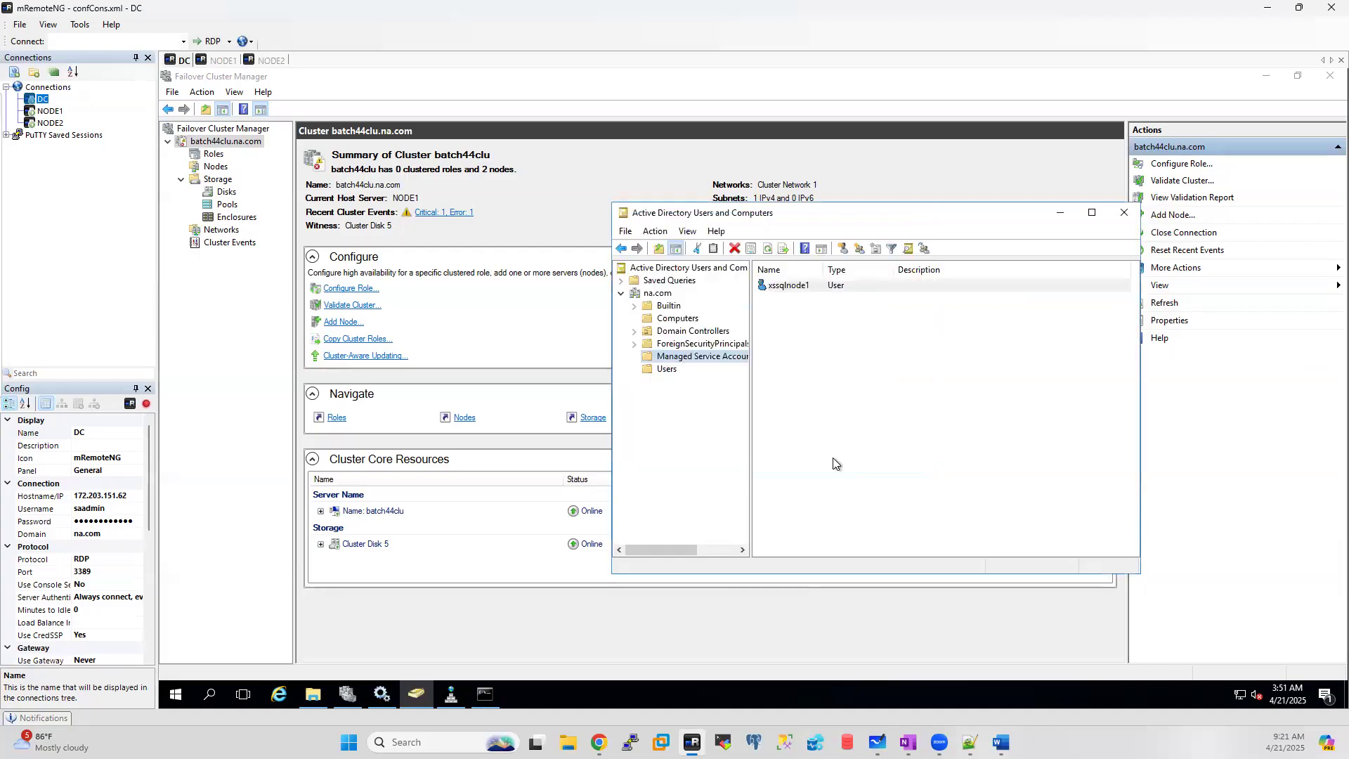
Step: Start another Managed Service Accounts user named 'xssqlnode2' and fill in its logon name
right_click(686, 359)
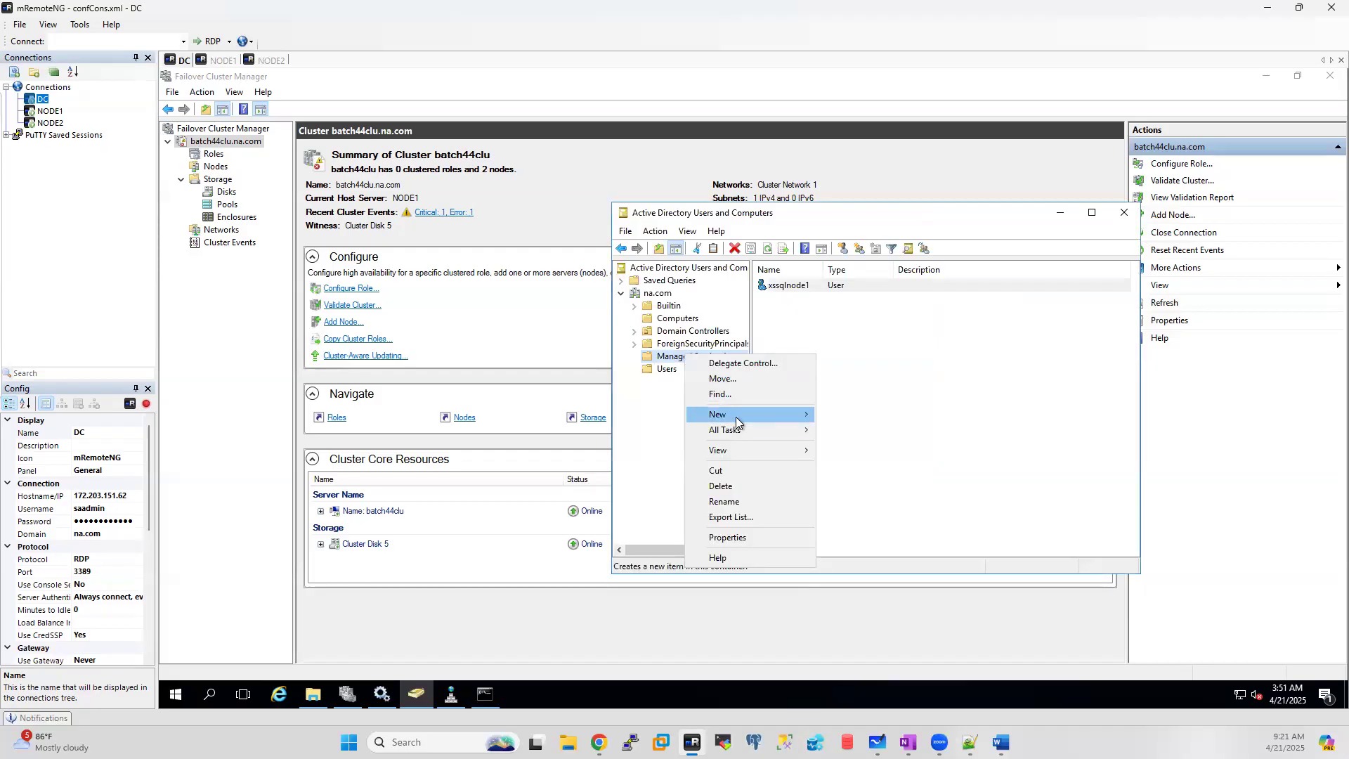
mouse_move(736, 416)
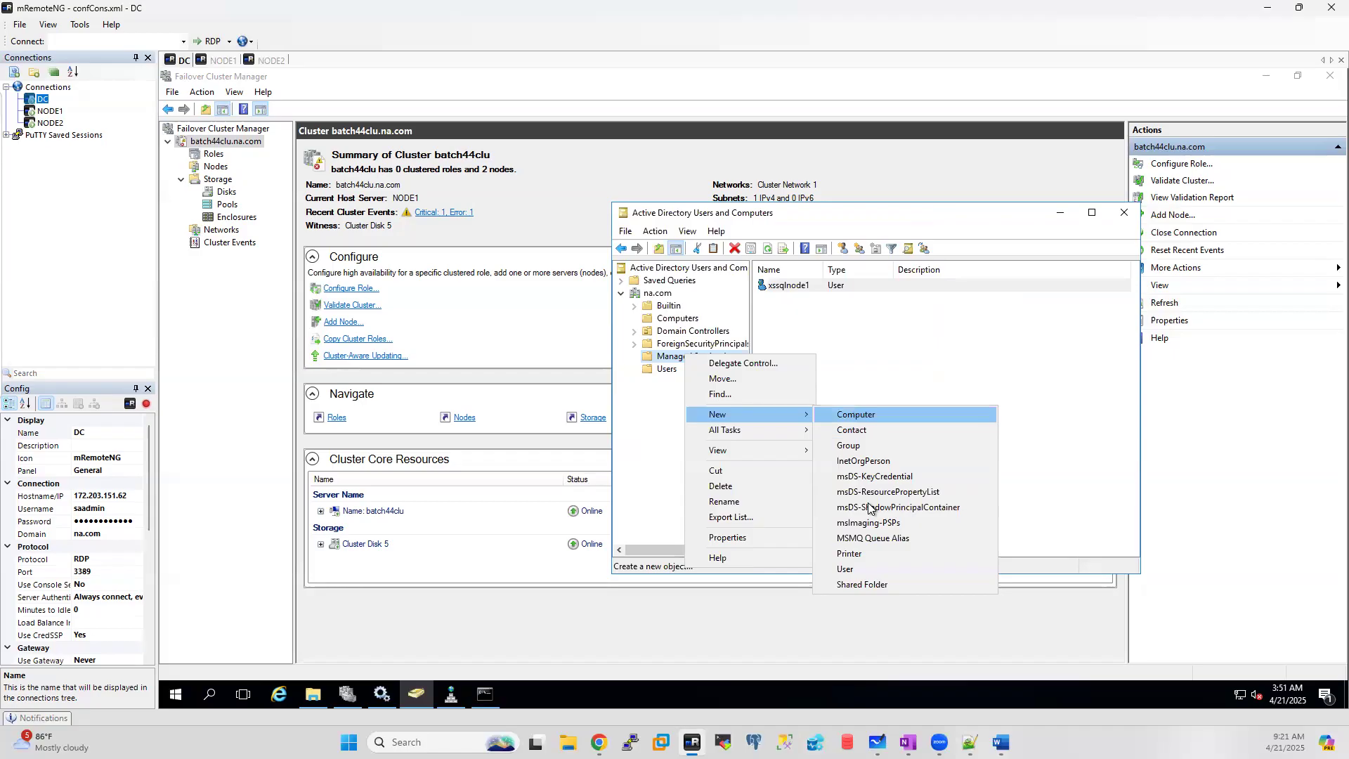
click(846, 569)
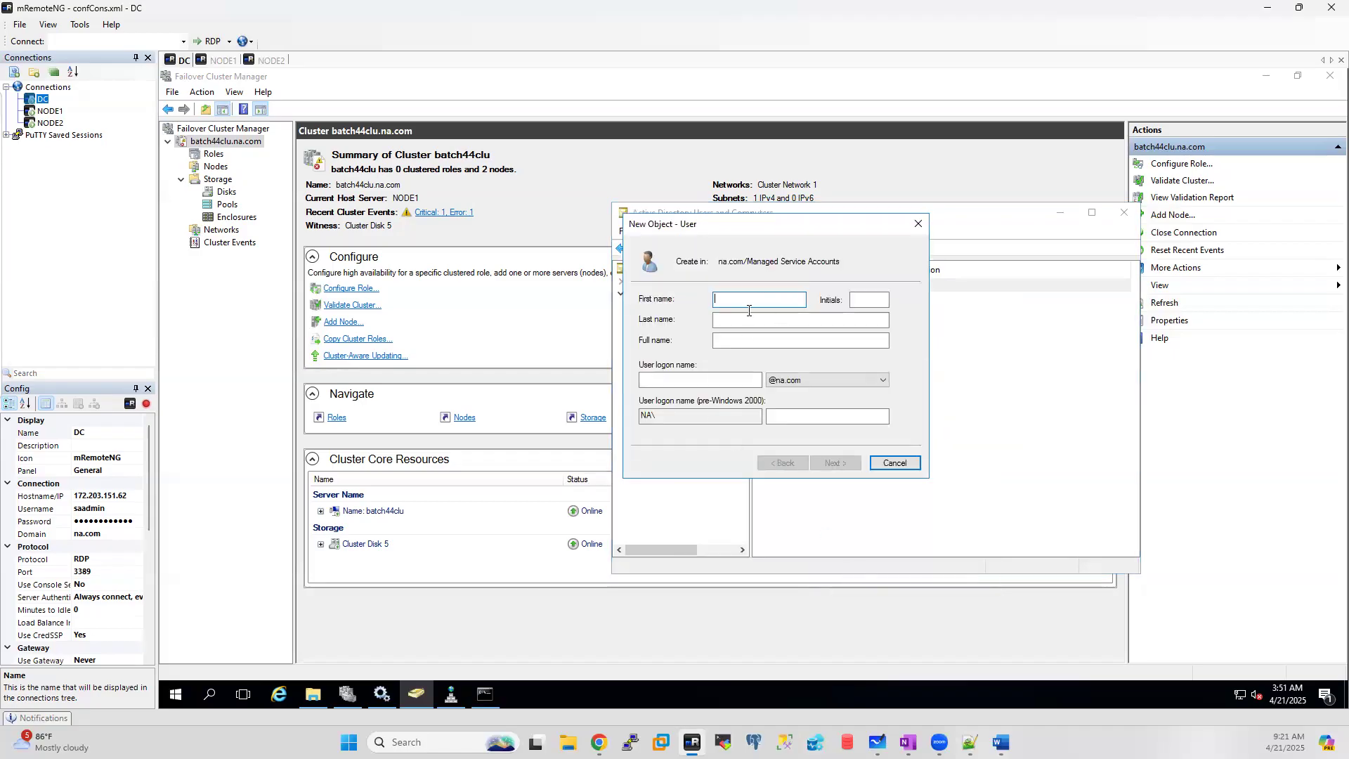
key(ctrl+v)
key(BackSpace)
text(2)
click(742, 337)
click(687, 381)
key(ctrl+v)
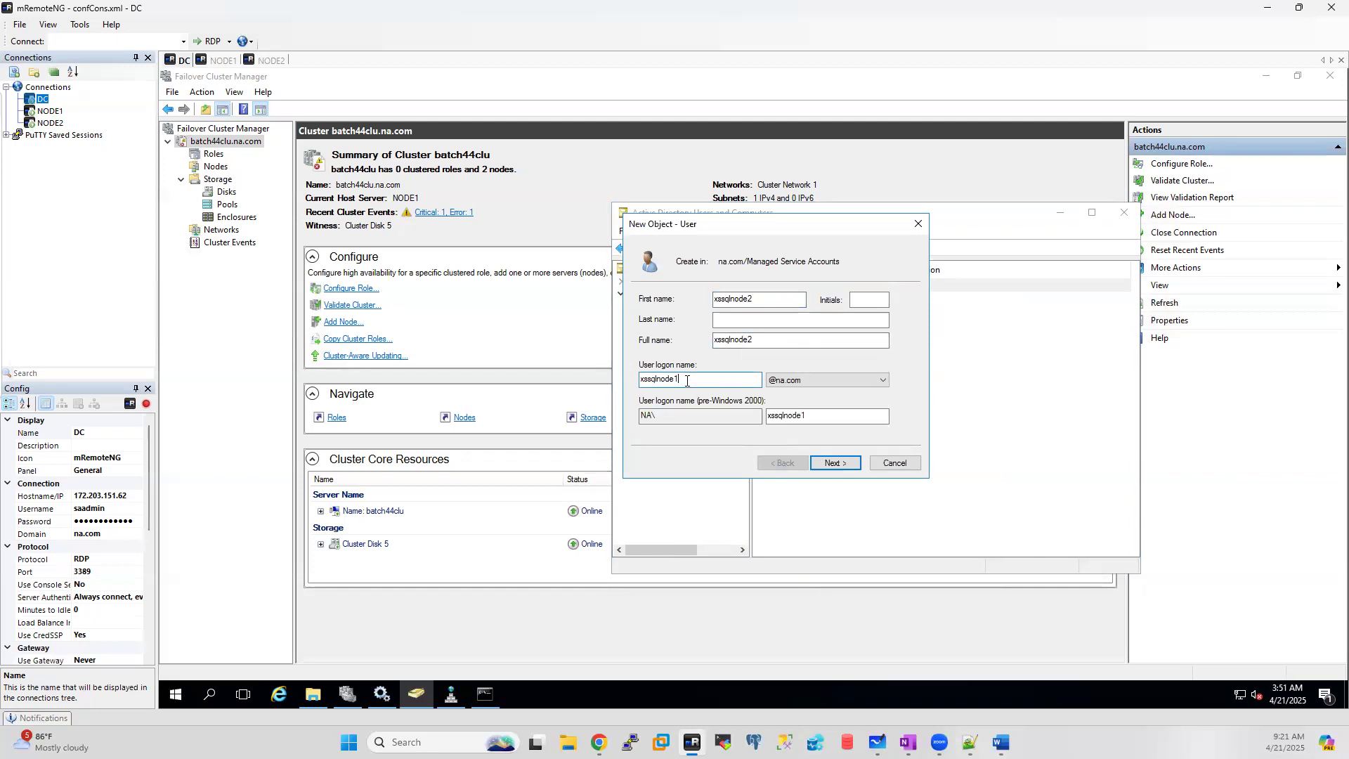
click(834, 464)
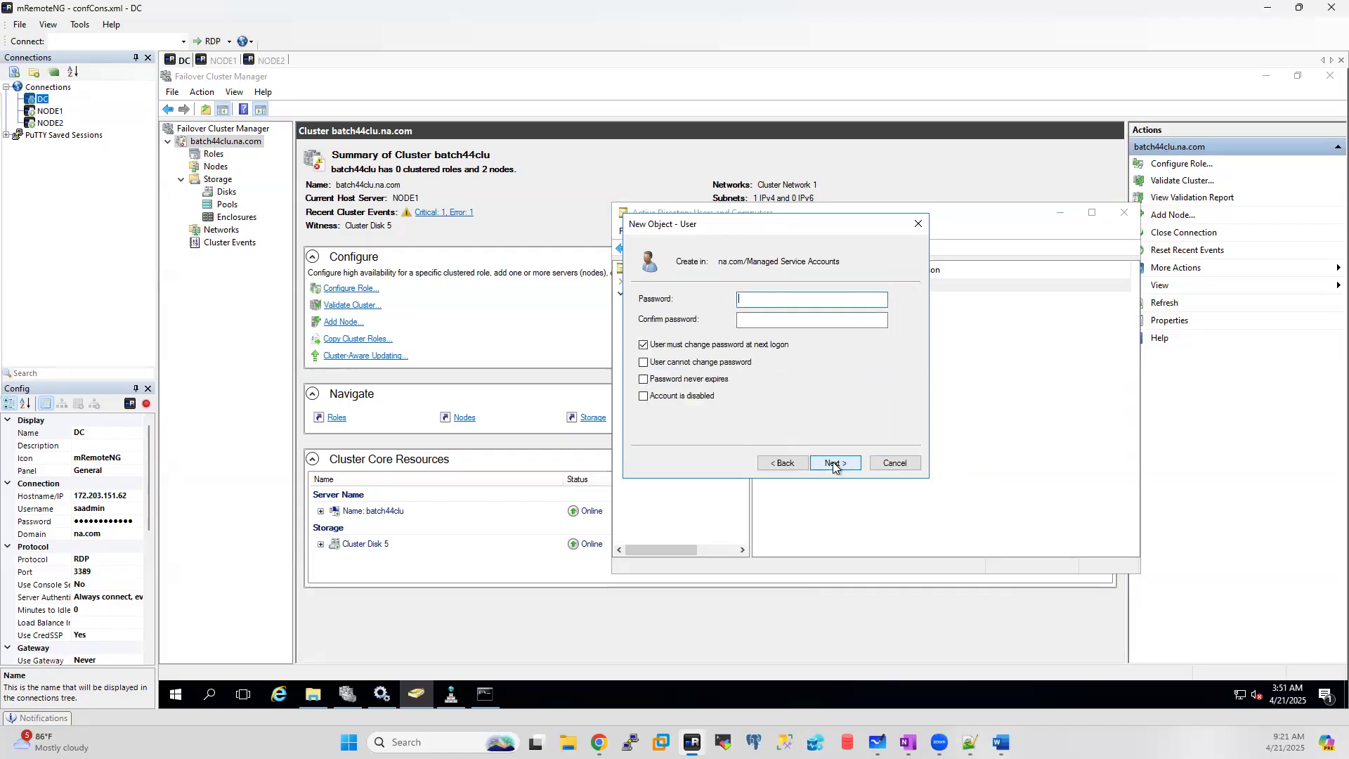
Step: Enter and confirm its password, set it to never expire, and create the node-2 account
text(••••••••••••)
key(Tab)
text(••••••••)
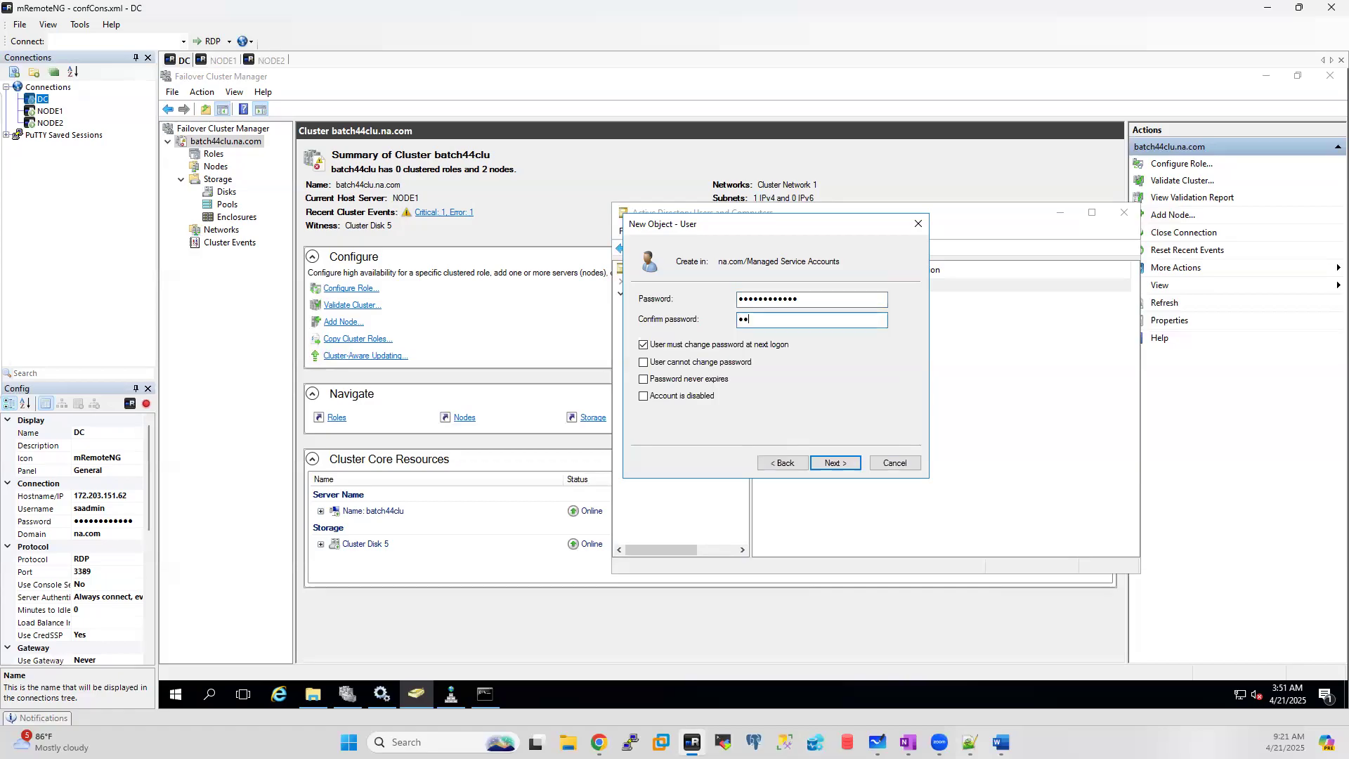
text(••••)
click(648, 379)
click(862, 434)
click(839, 465)
click(841, 463)
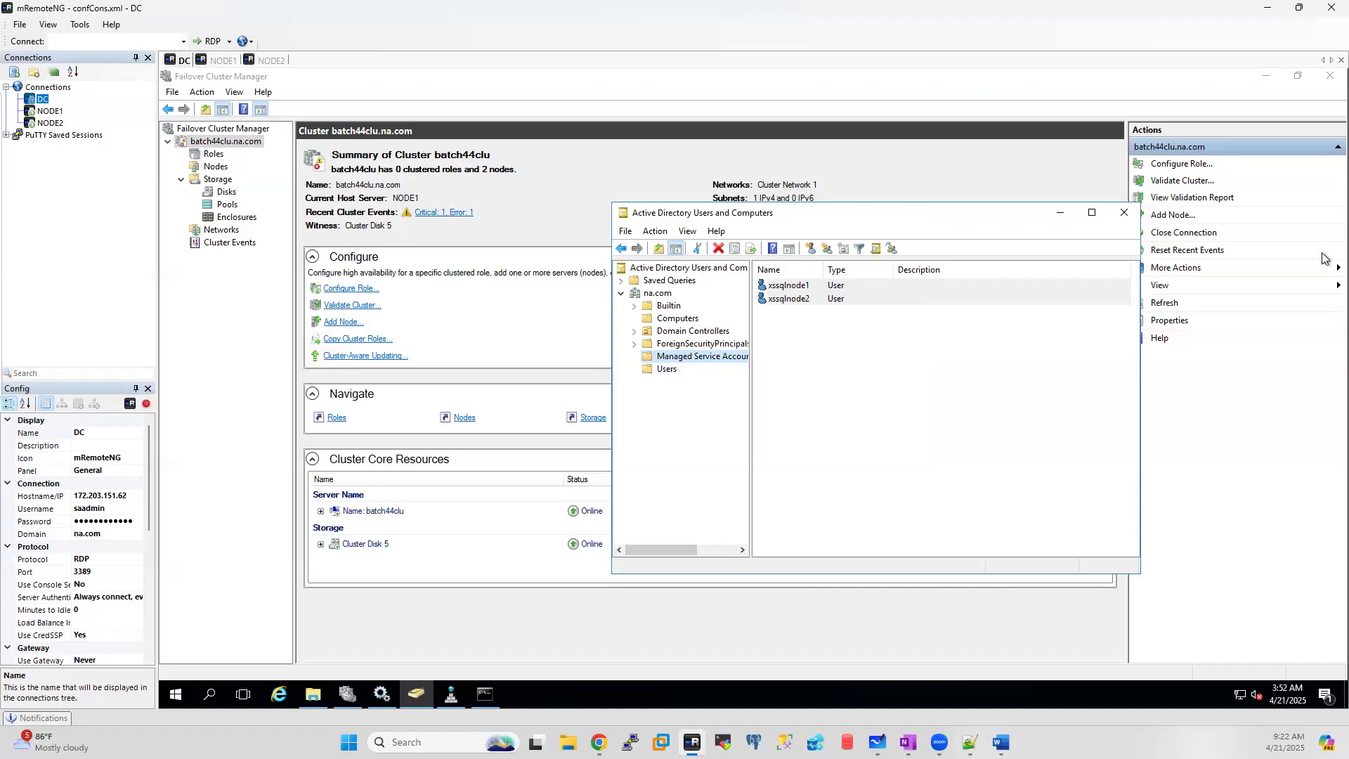
Step: Browse NODE1's C:\SQL folder in the remote session, then go back to the drives list
click(1060, 212)
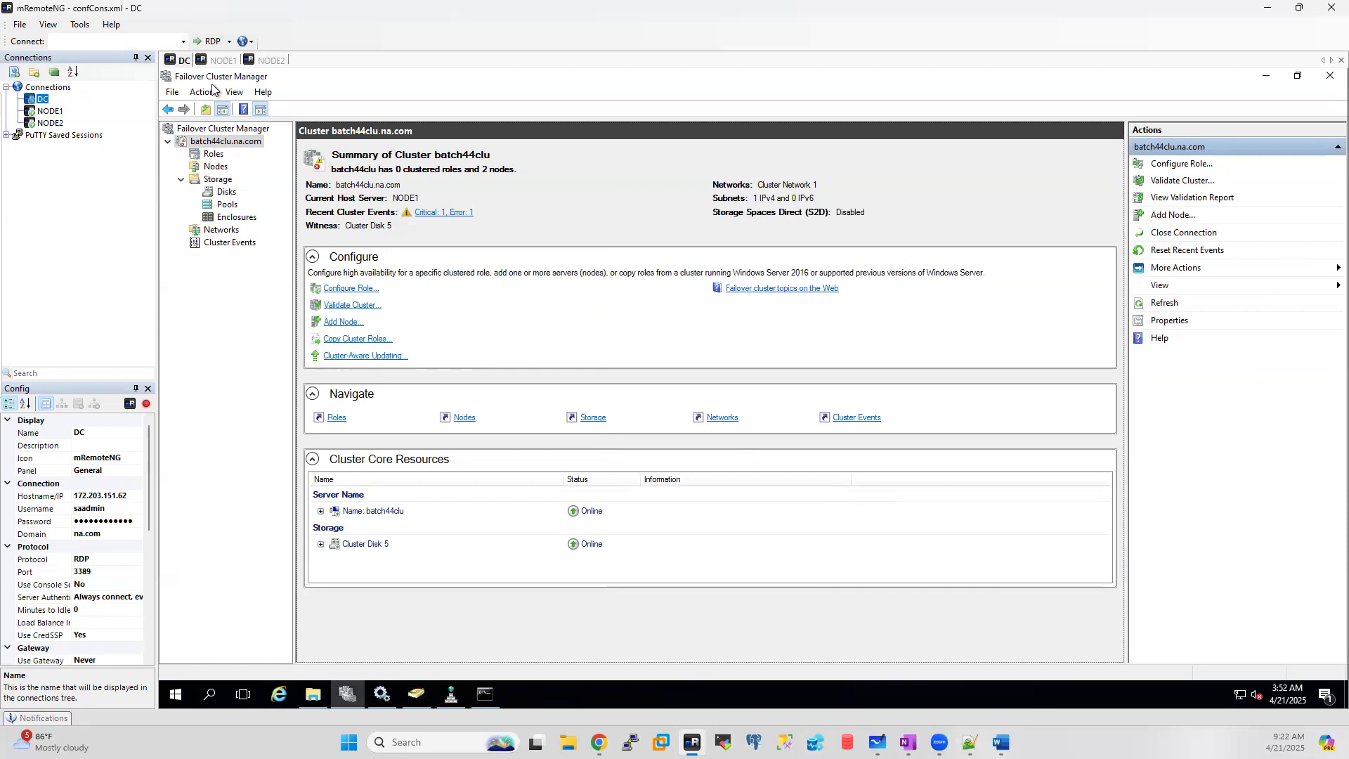
click(224, 62)
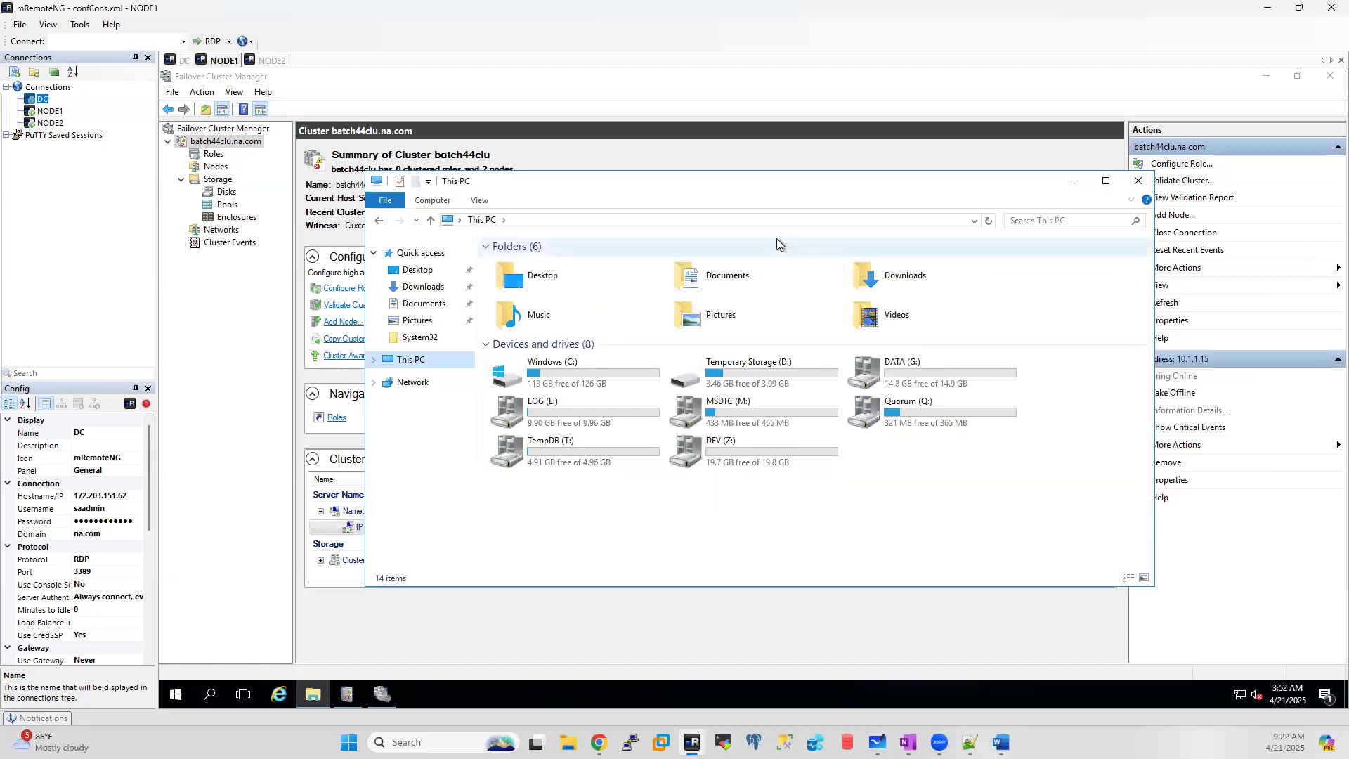
double_click(573, 362)
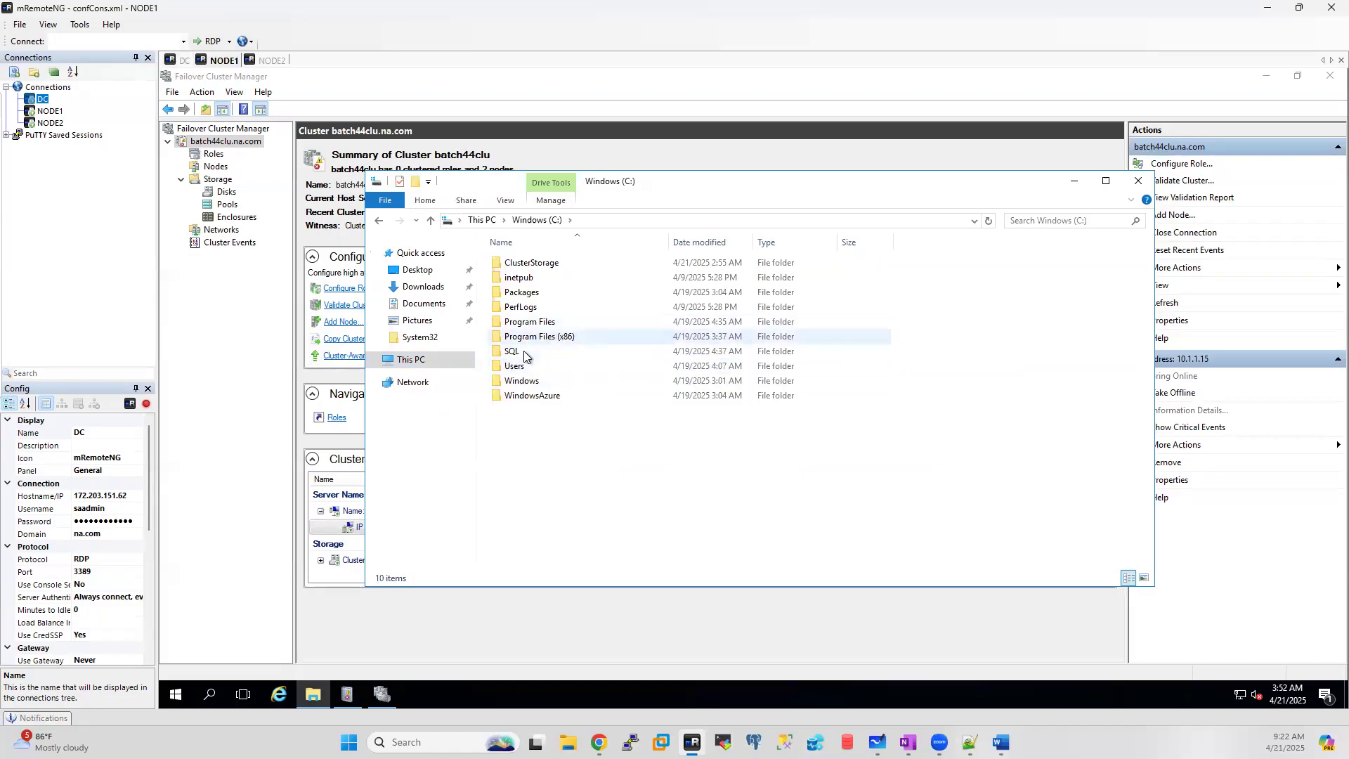
double_click(524, 351)
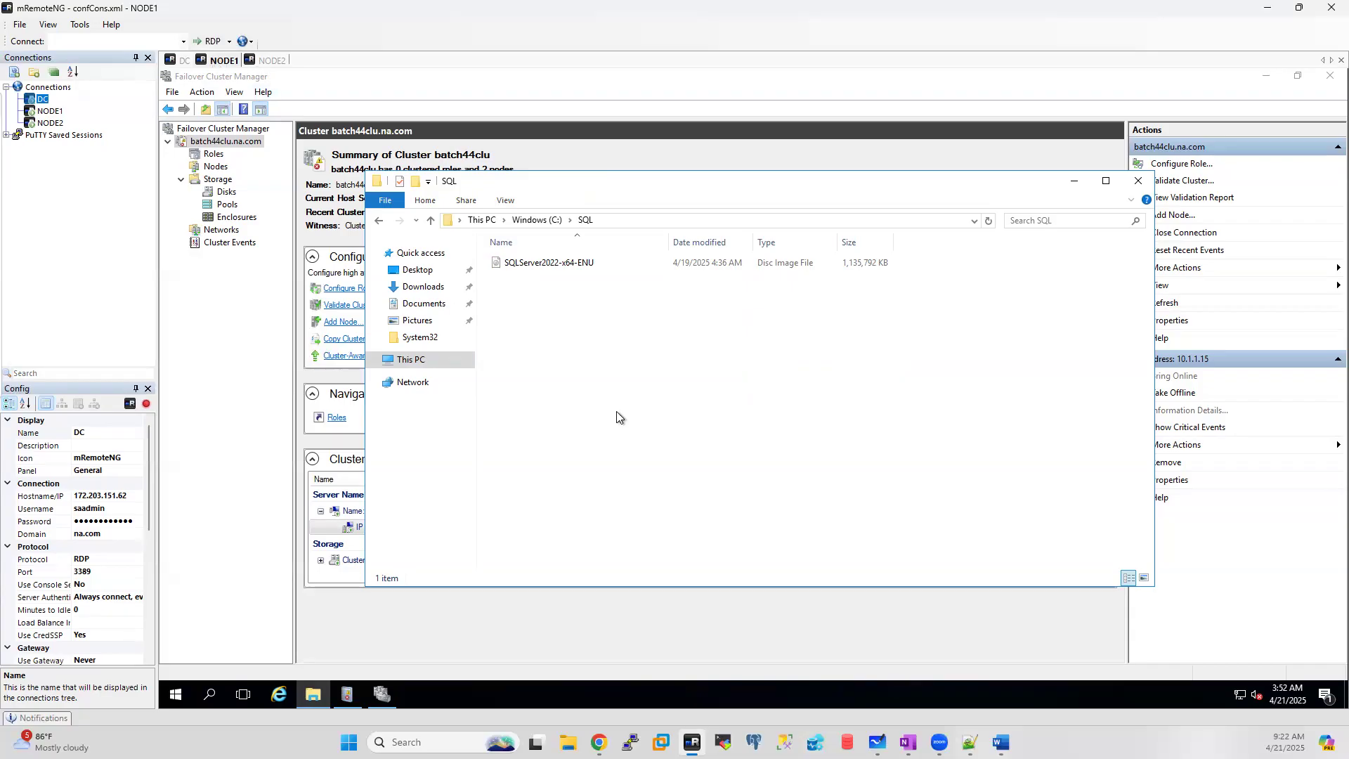
click(430, 361)
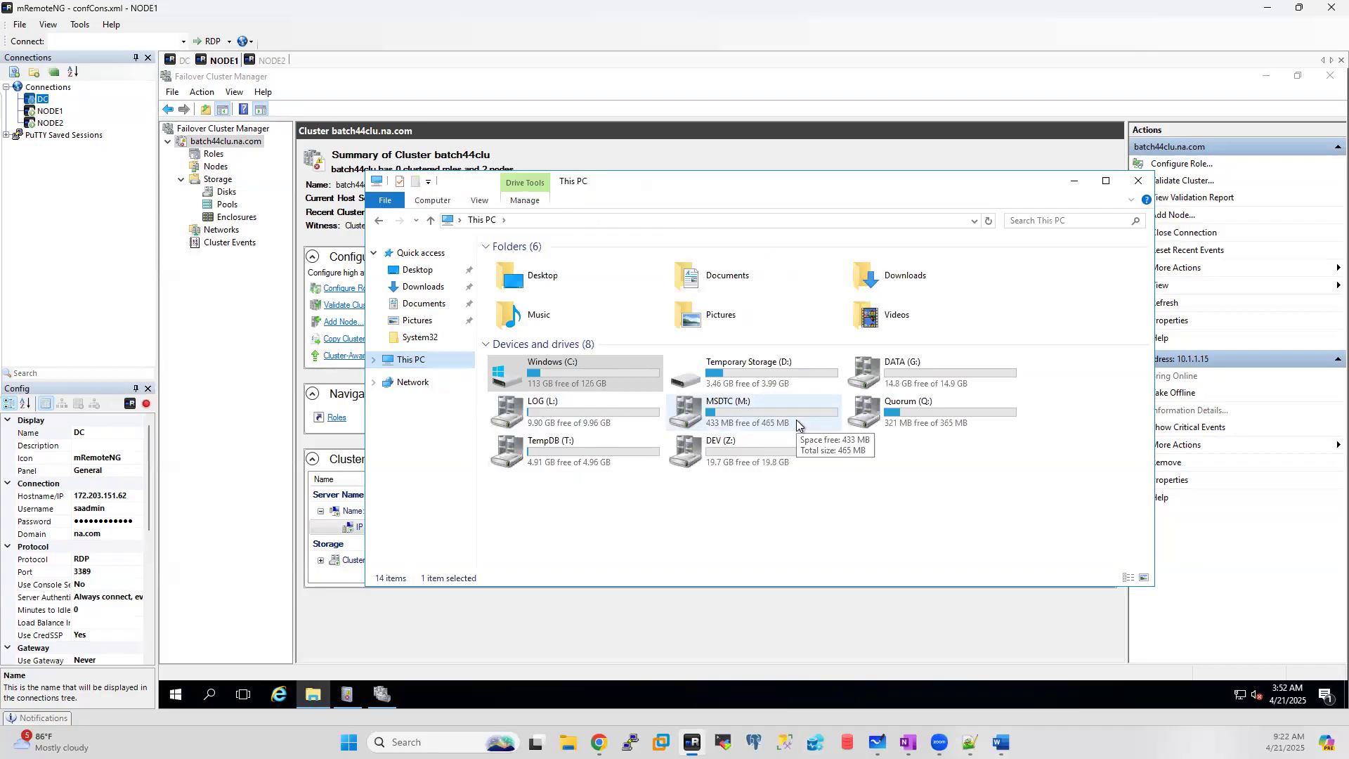
Step: Glance at NODE2, then mount the SQLServer2022-x64-ENU image from NODE1's C:\SQL
click(266, 61)
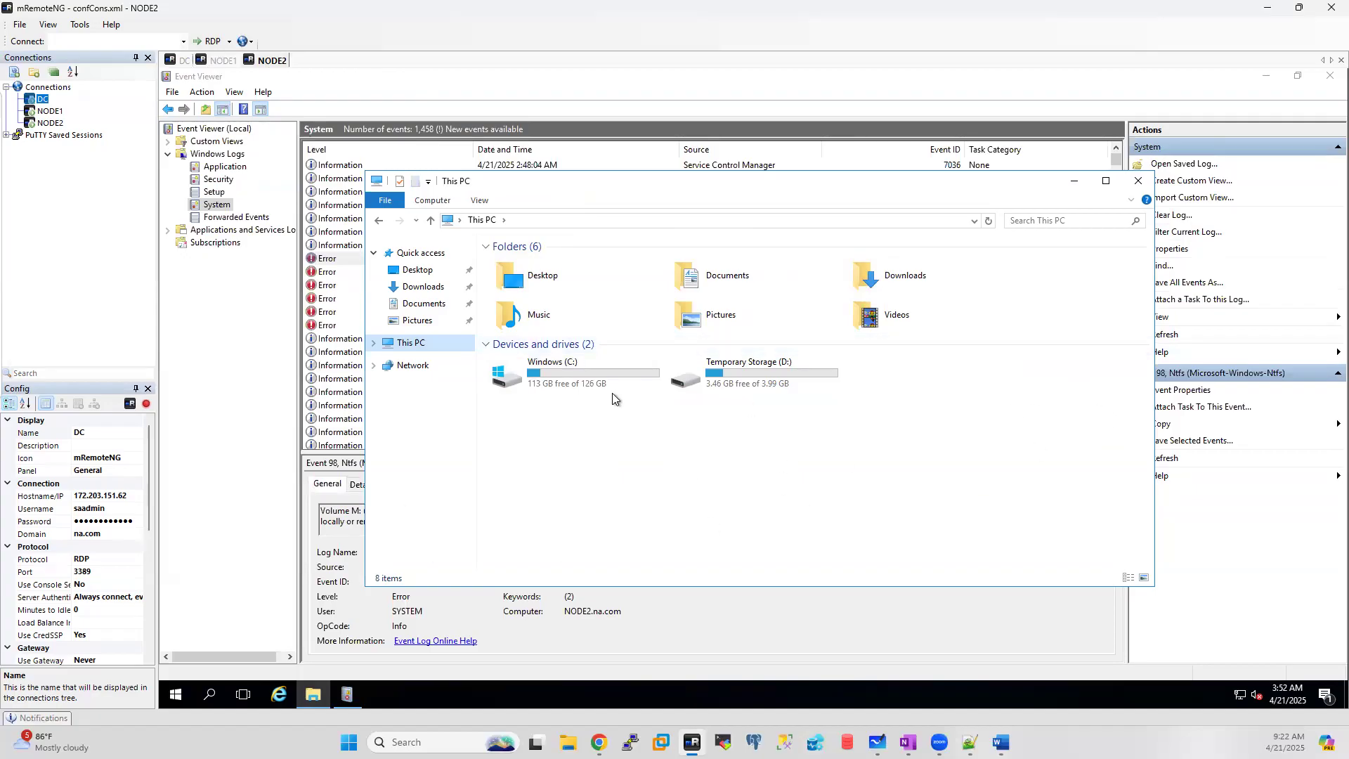
click(220, 61)
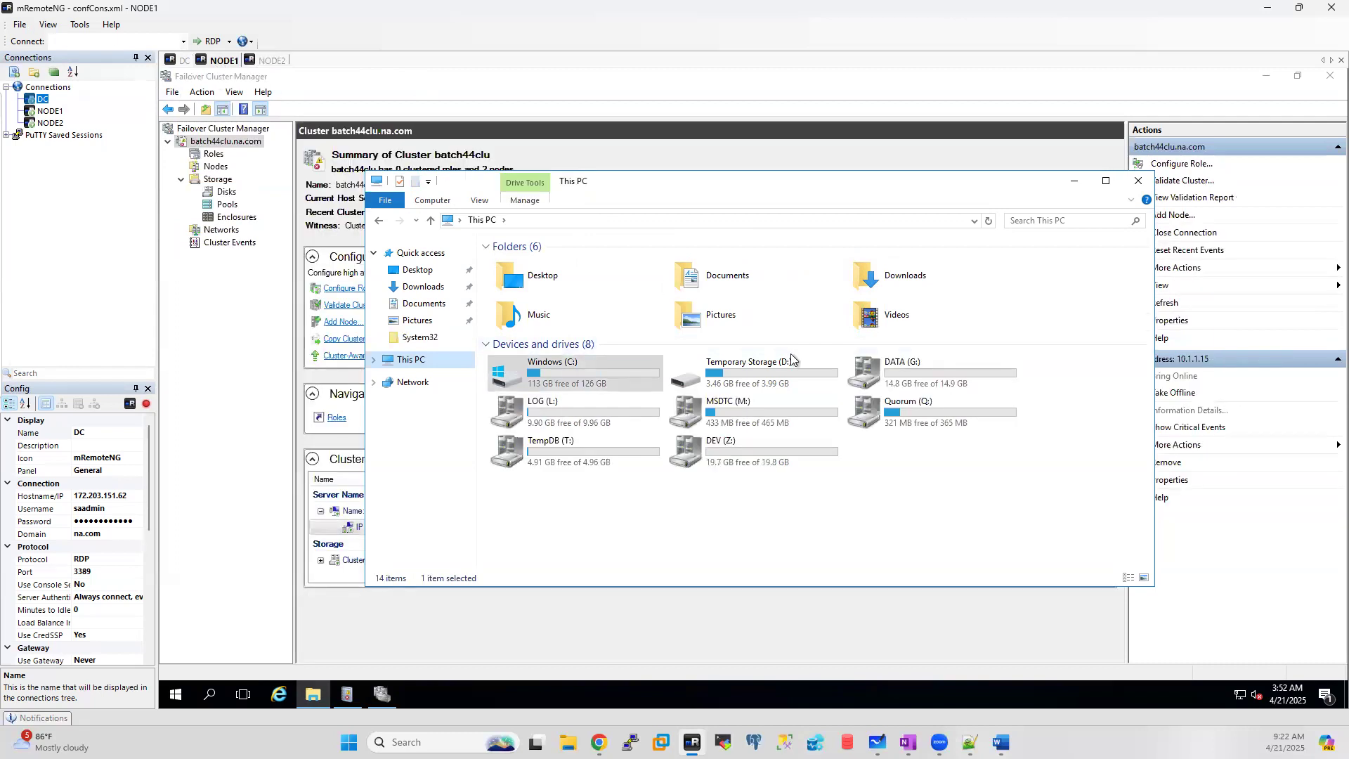
double_click(538, 365)
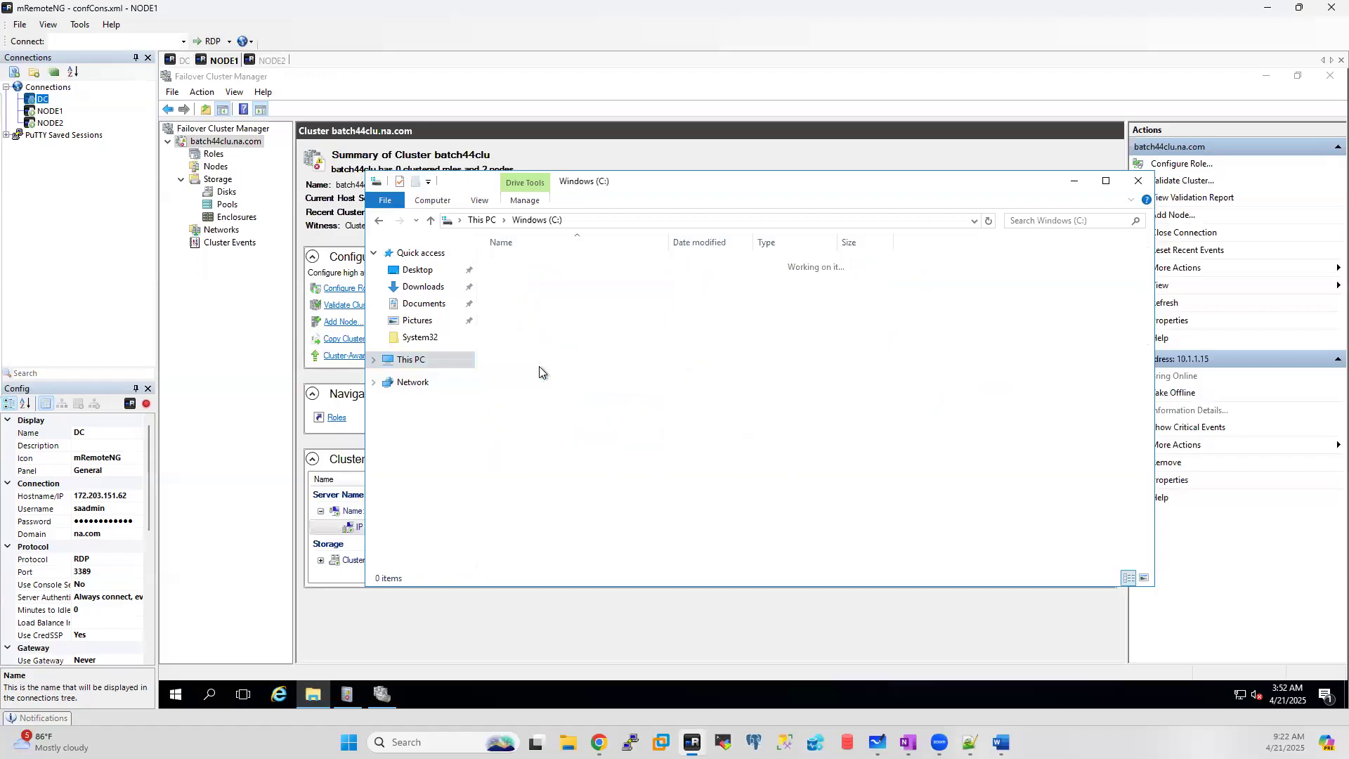
double_click(515, 352)
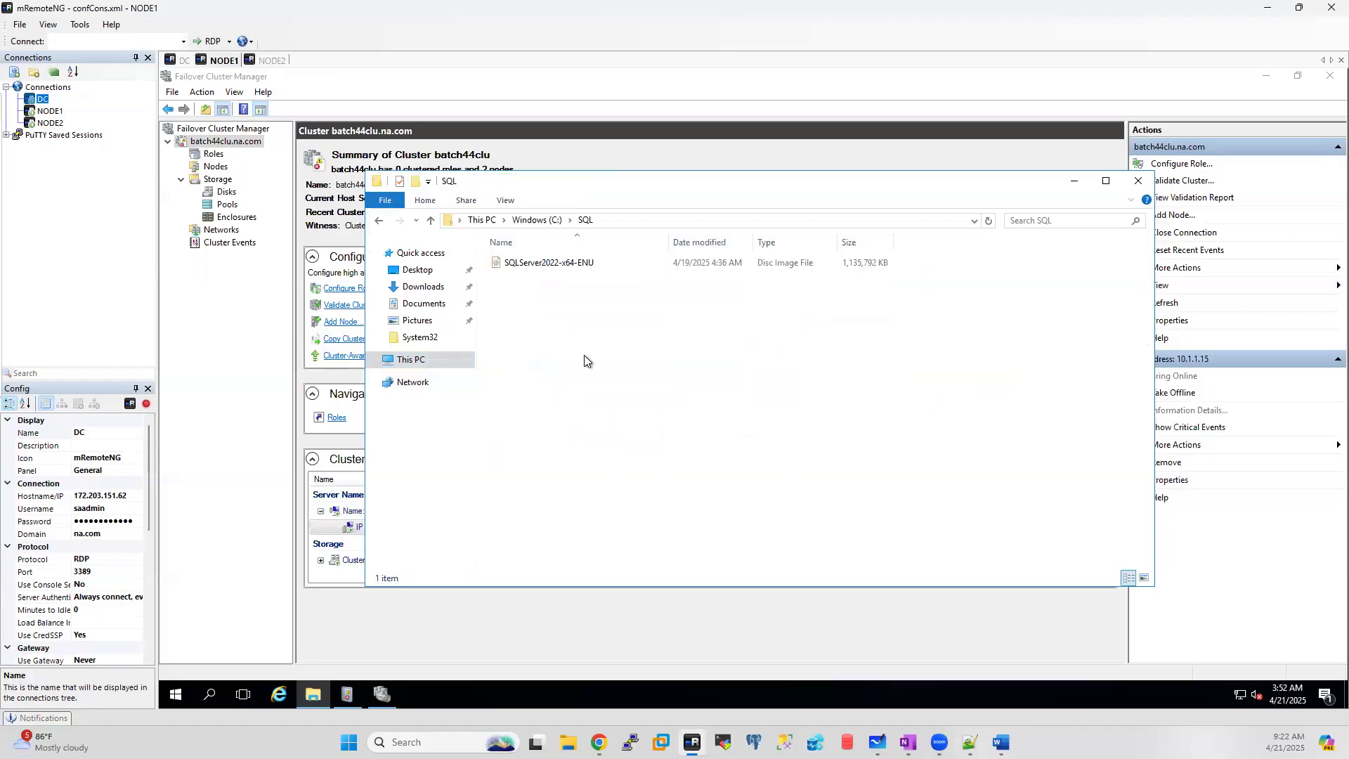
double_click(542, 265)
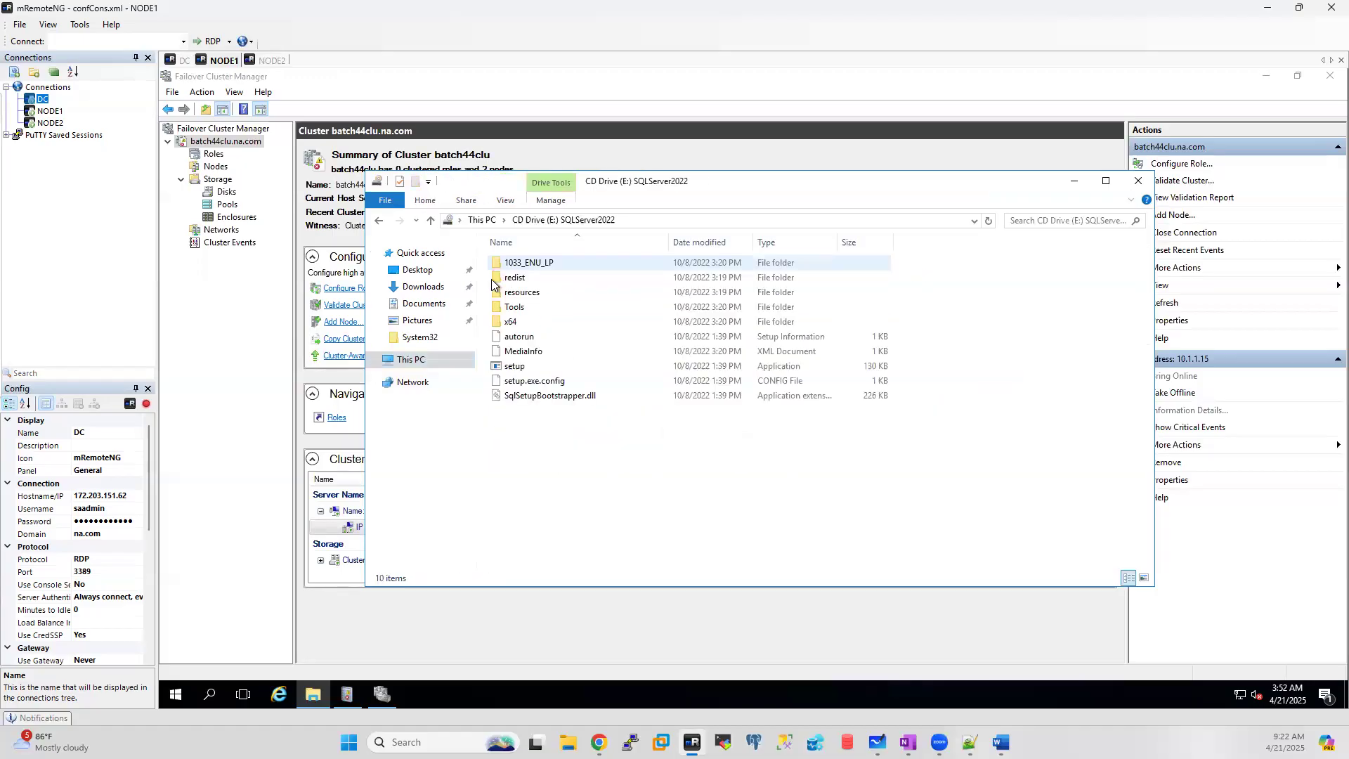
Step: Close Failover Cluster Manager, Event Viewer and the disc contents window on NODE1
click(1321, 79)
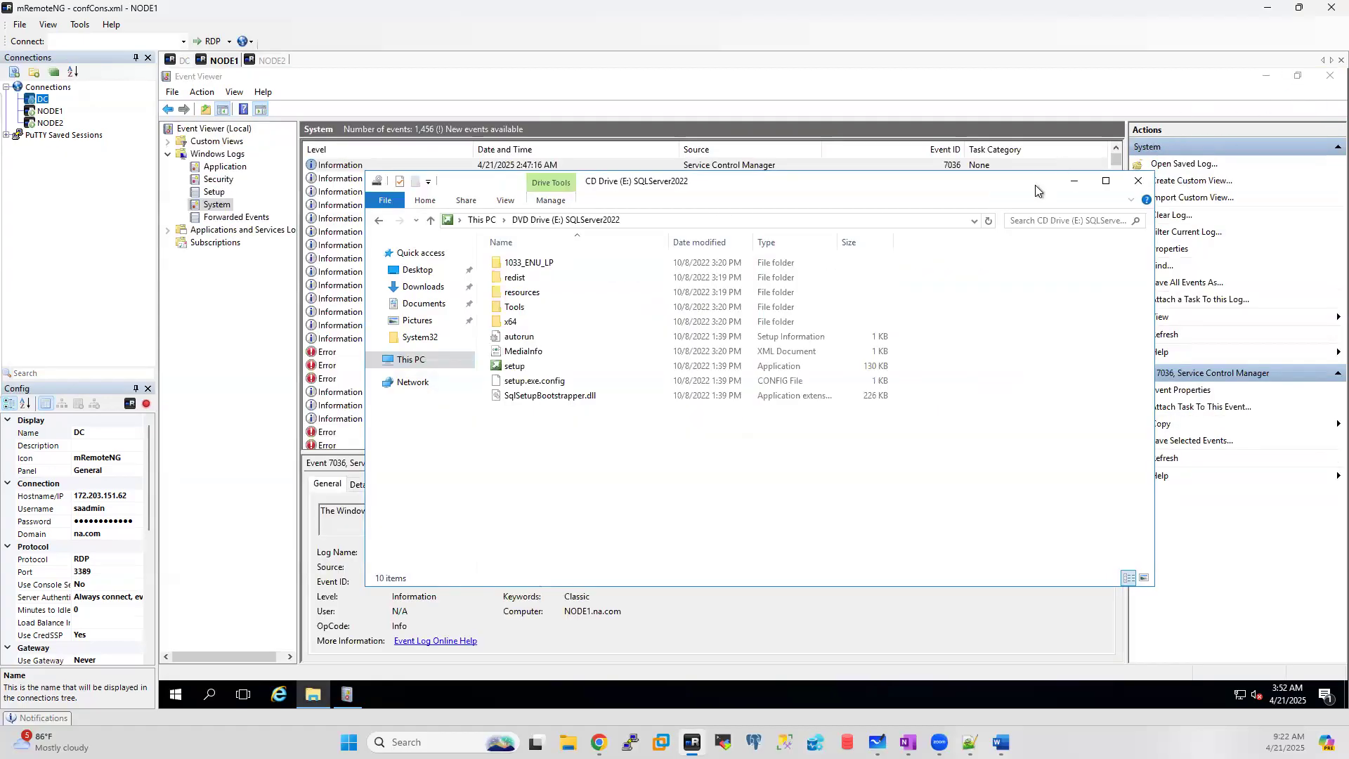
click(1138, 181)
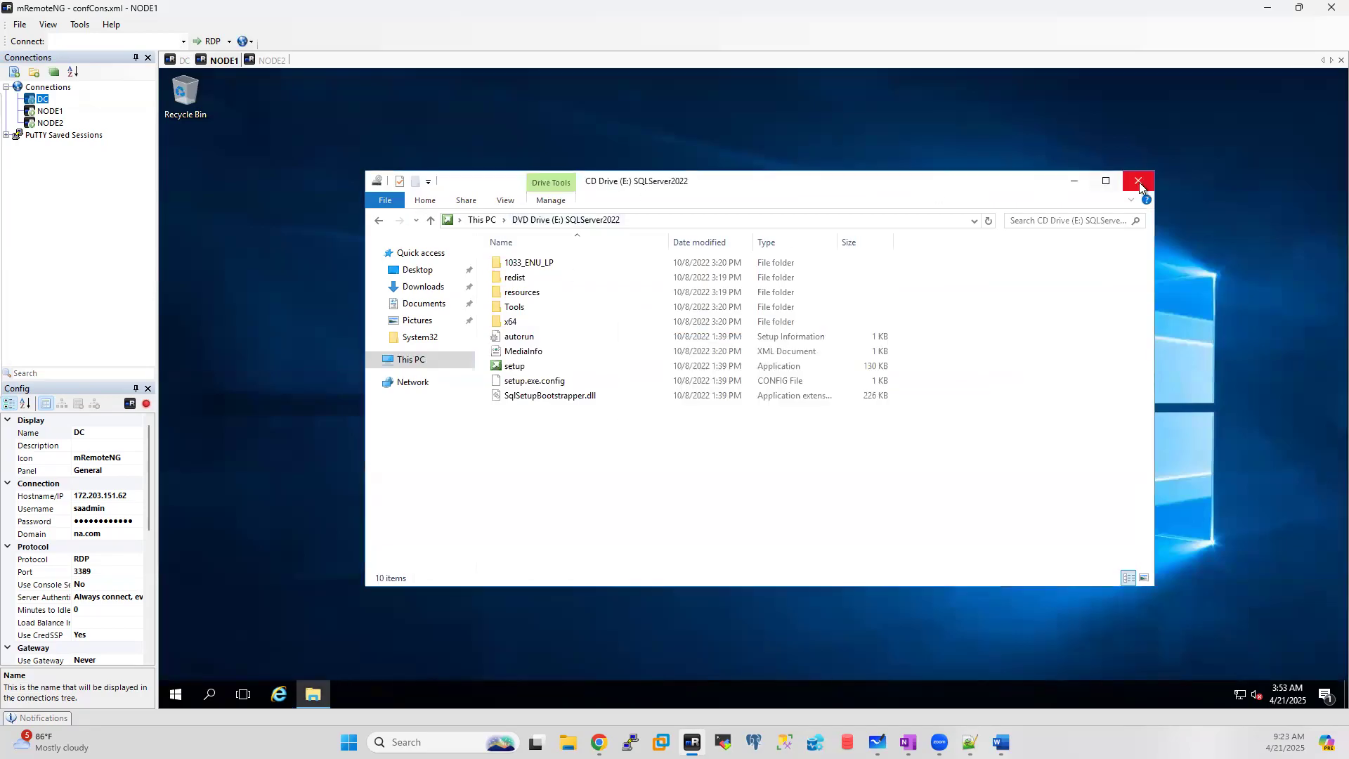
click(1138, 181)
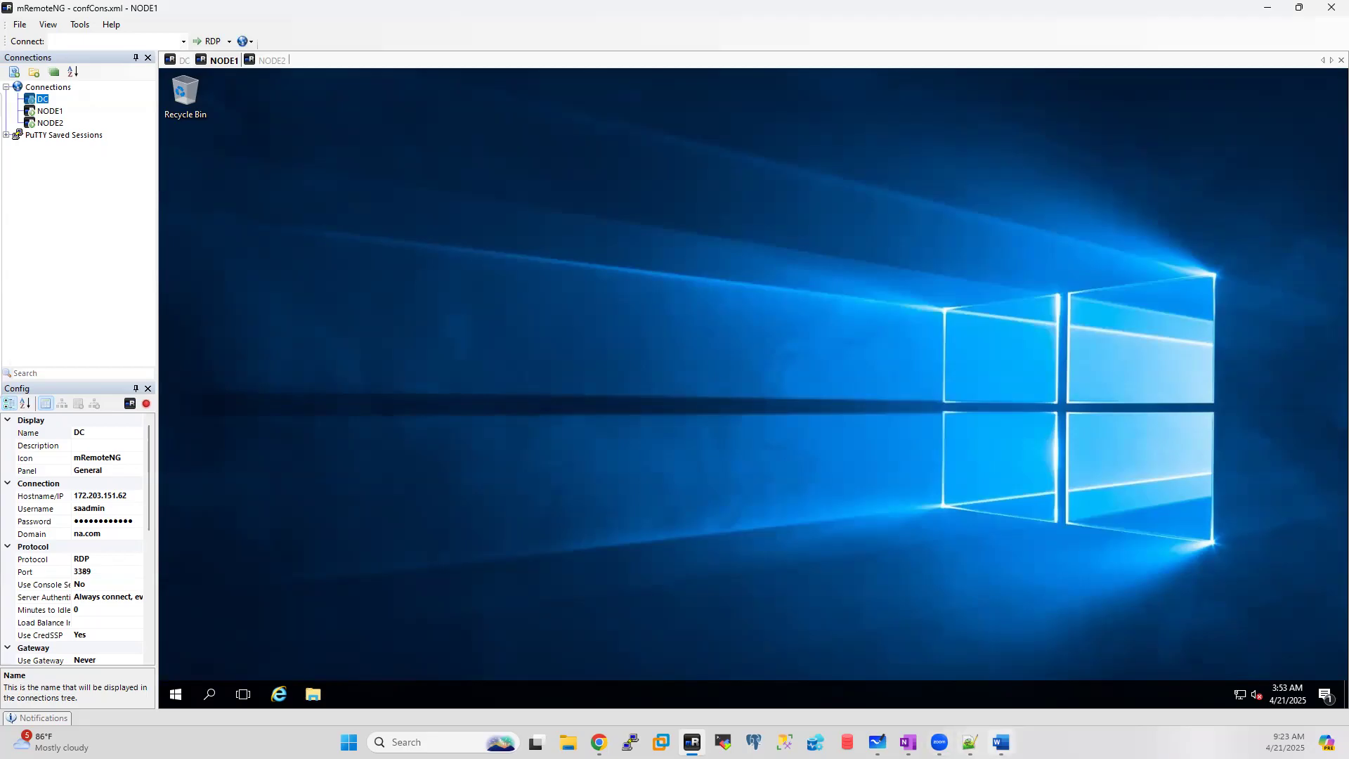
Step: Review the Clustering notes in Word, then bring Batch44_Running_Notes.txt in Notepad++ forward
click(1001, 743)
scroll(623, 349, down, 5)
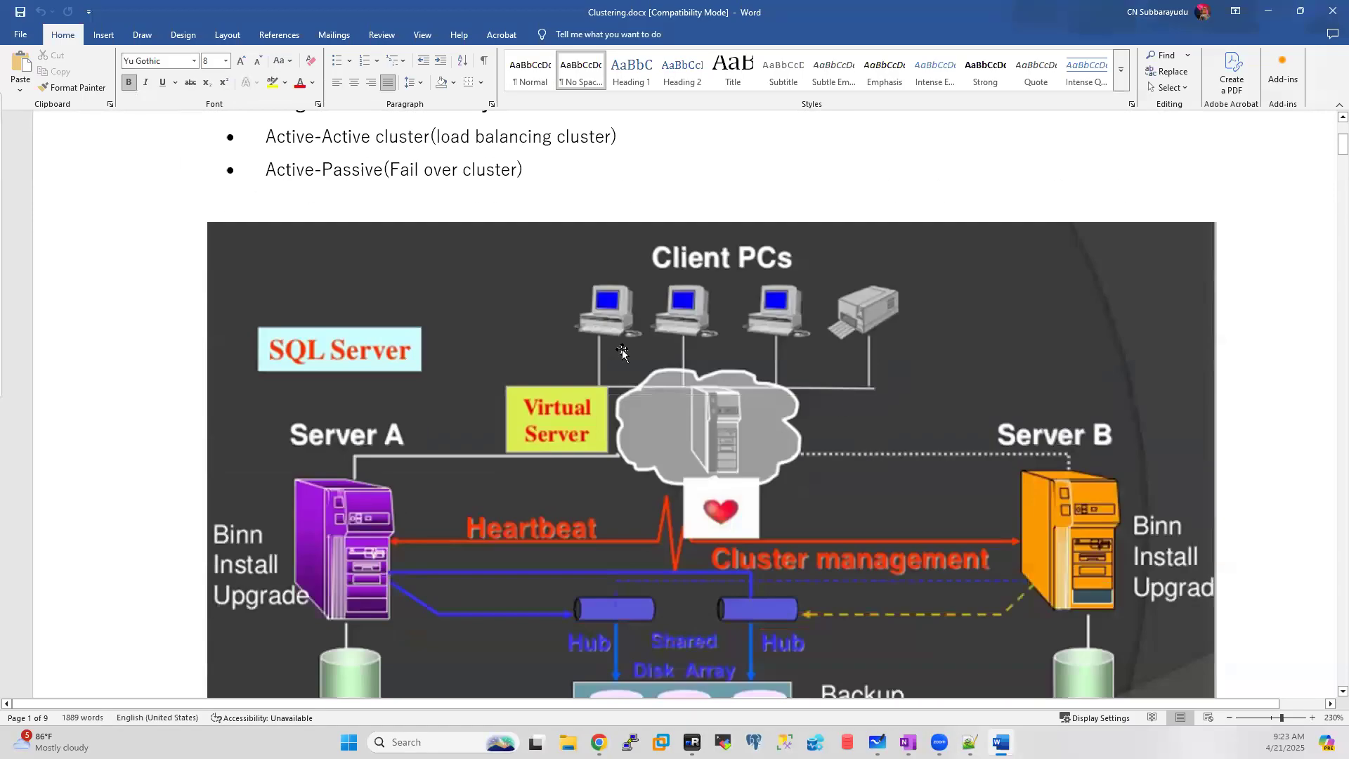
click(1270, 15)
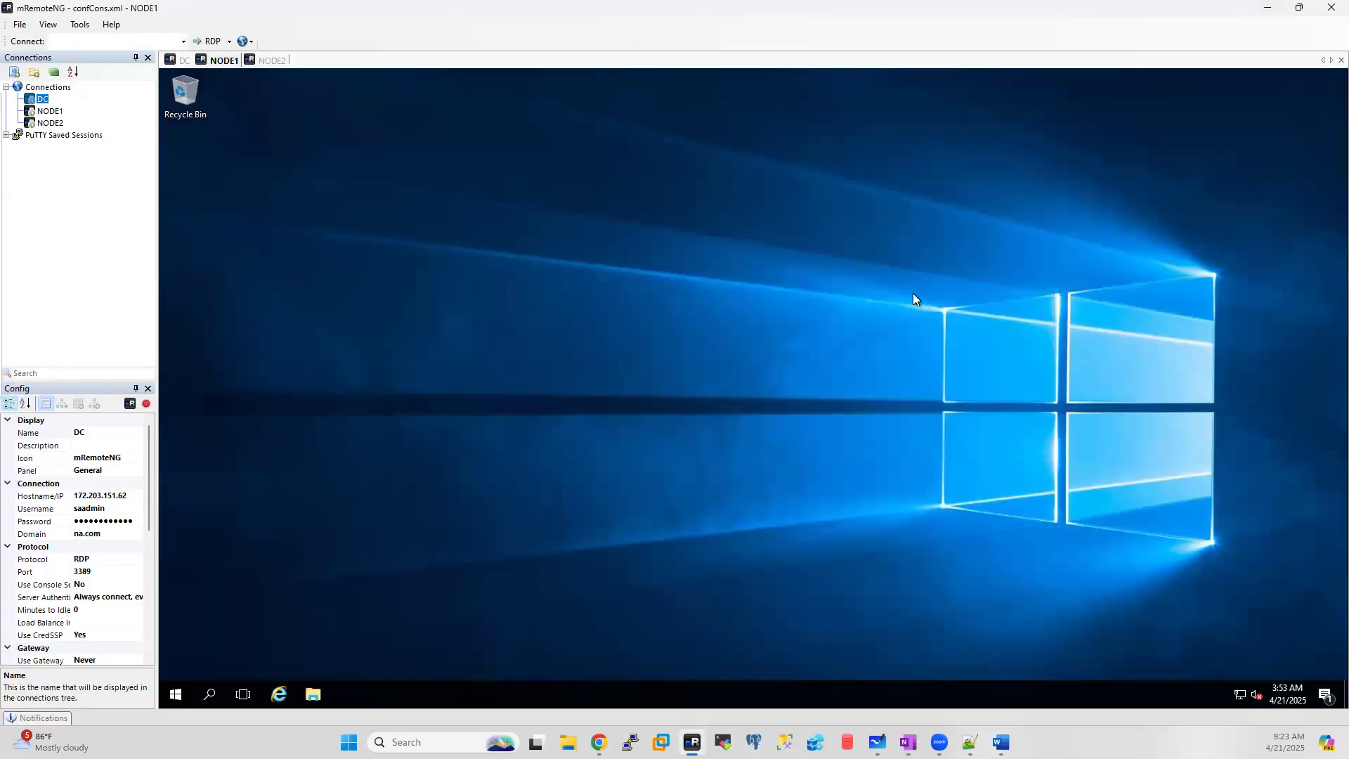
mouse_move(971, 742)
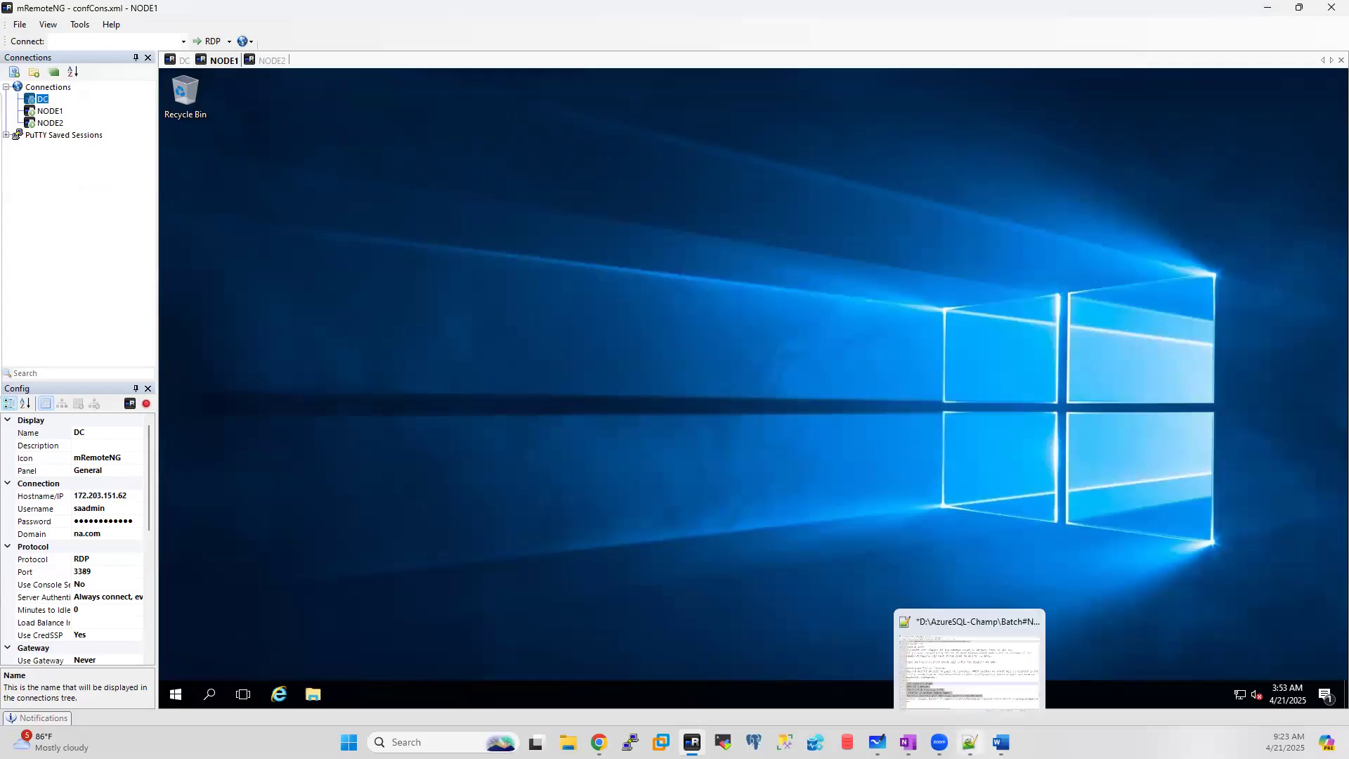
click(964, 668)
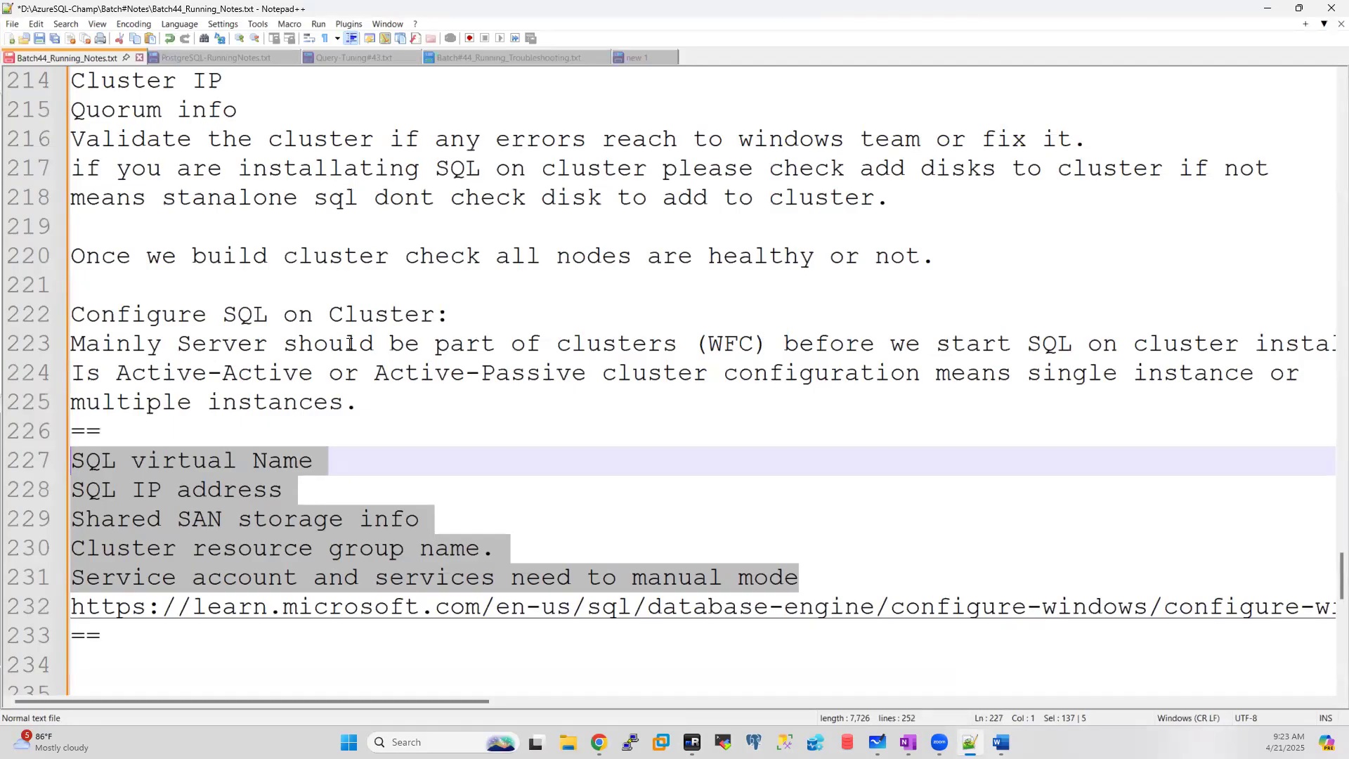
Step: Return to mRemoteNG's NODE1 session and open File Explorer at Quick access
click(692, 742)
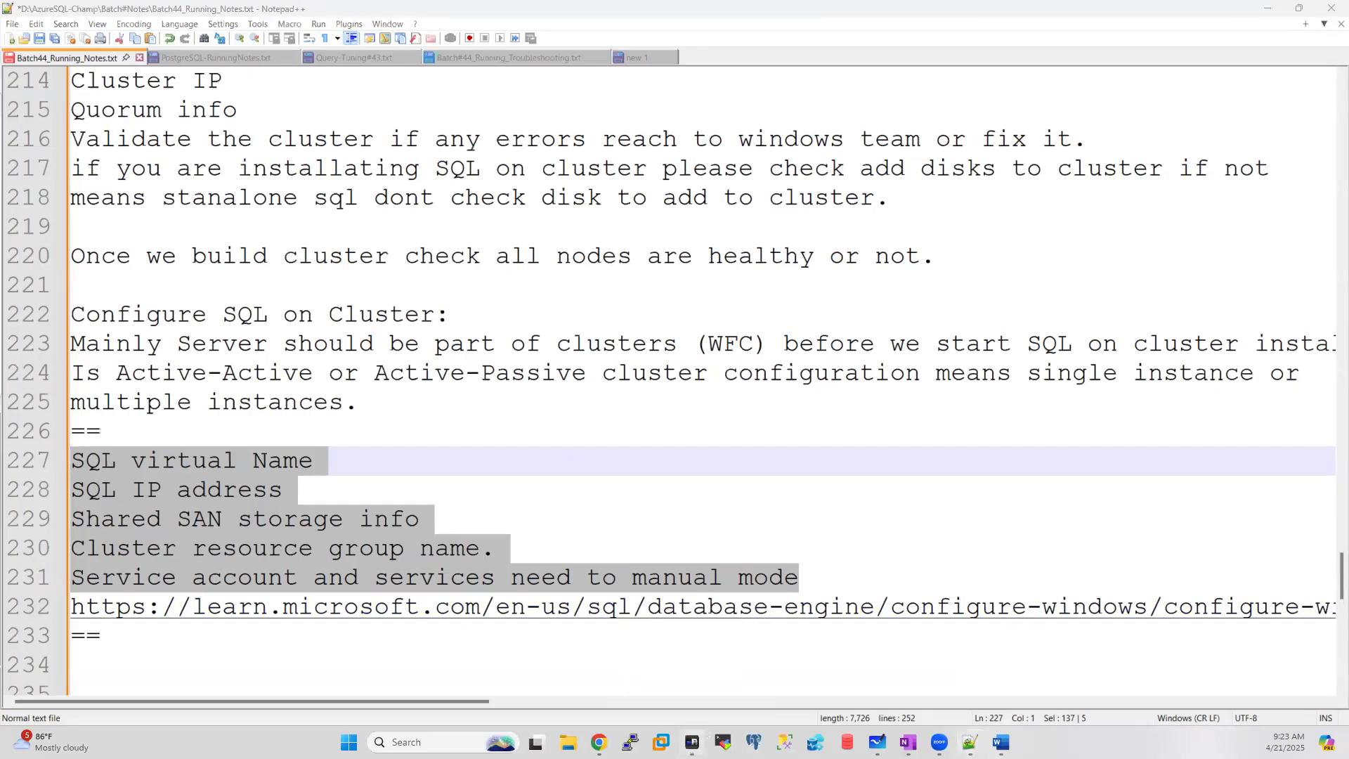
click(270, 61)
click(224, 63)
click(311, 695)
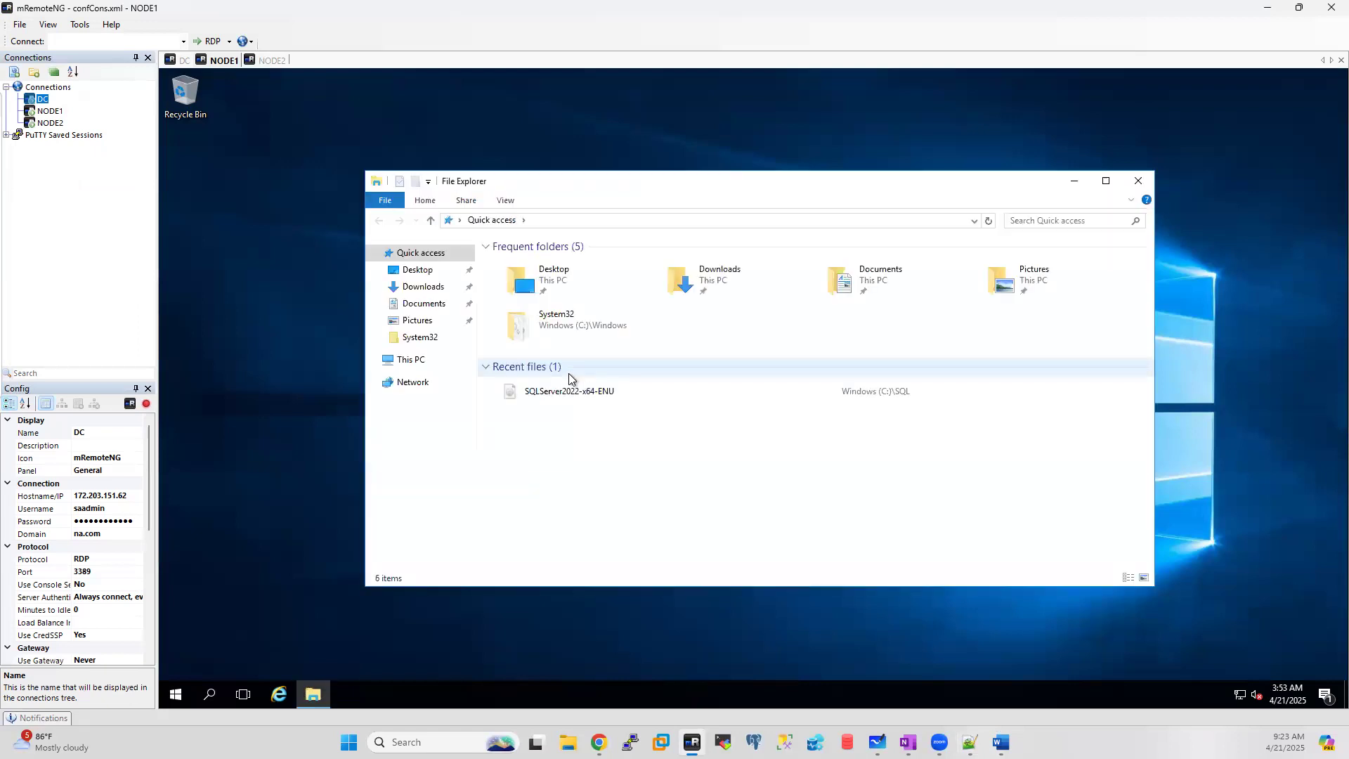
Step: Run setup from NODE1's DVD Drive (E:) SQLServer2022 and close File Explorer
click(413, 359)
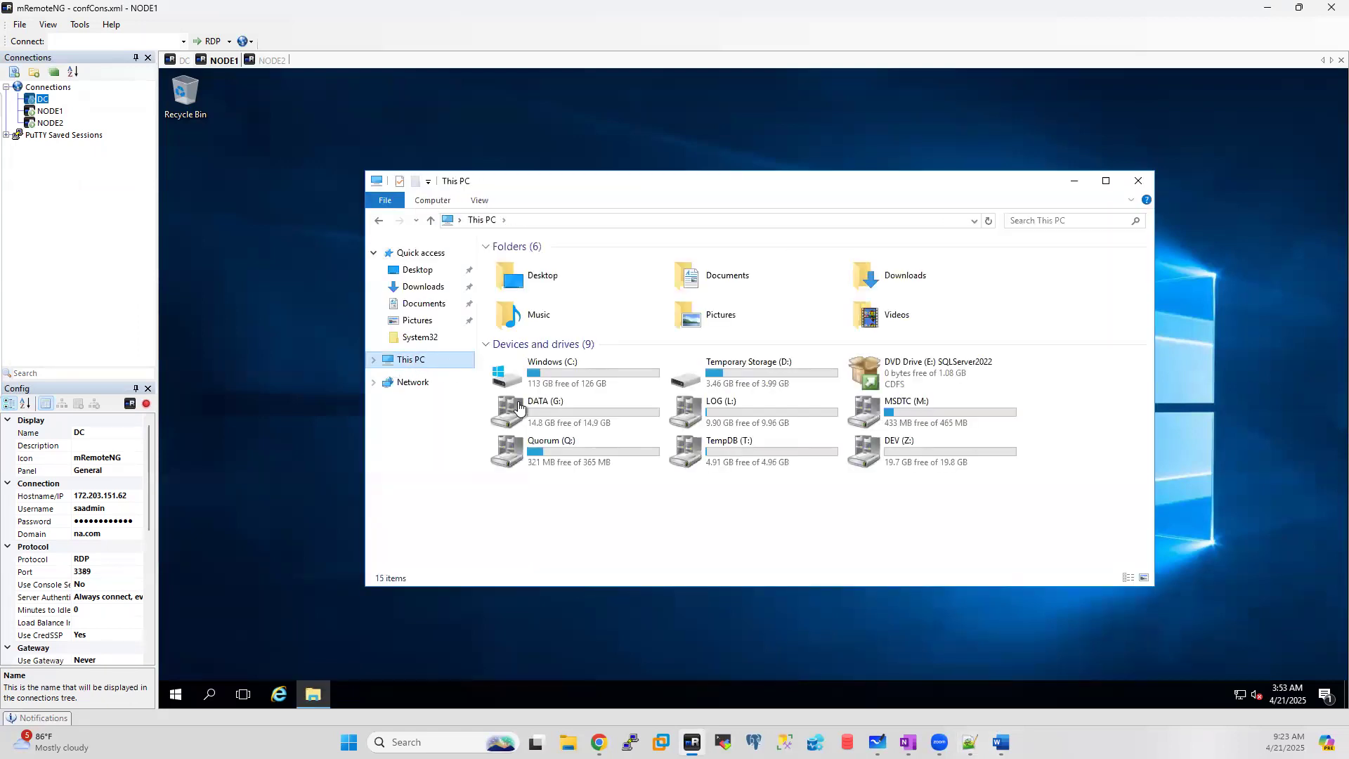
double_click(576, 365)
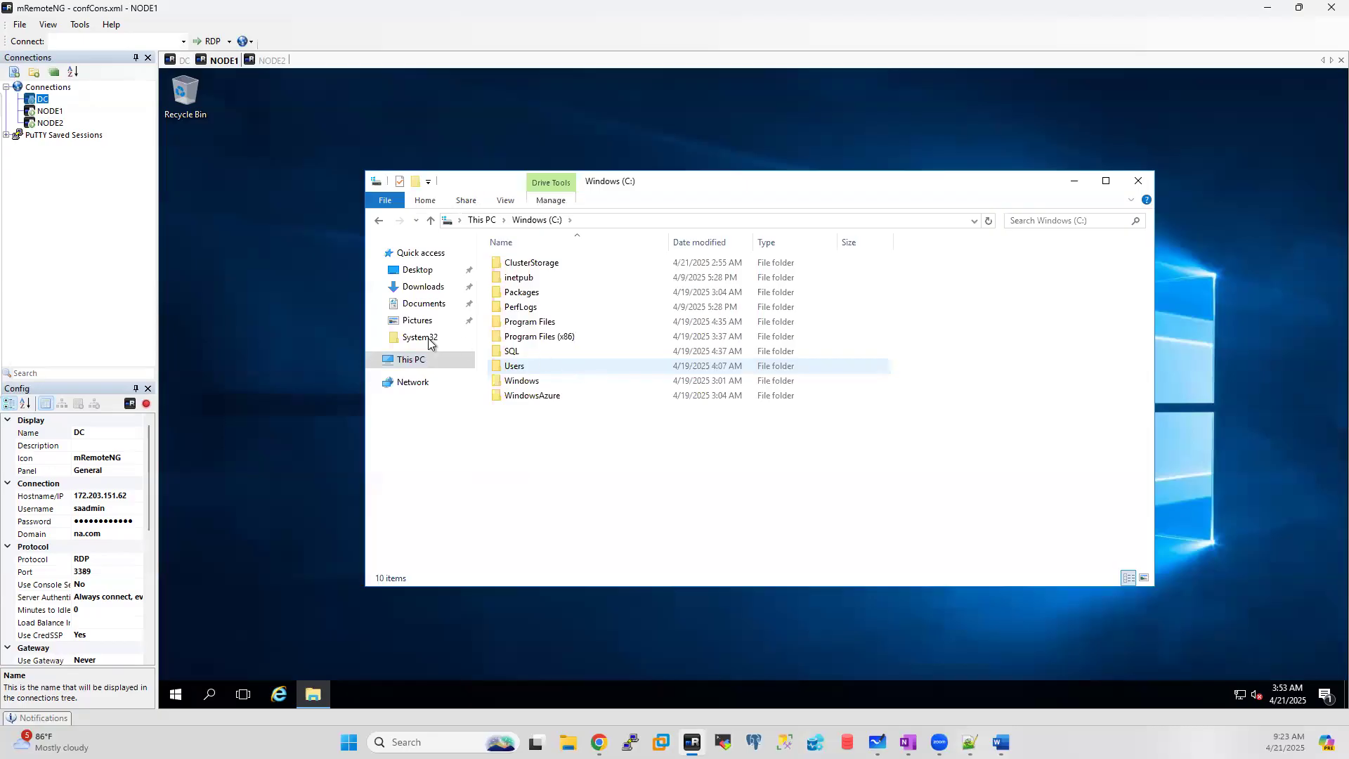
click(405, 361)
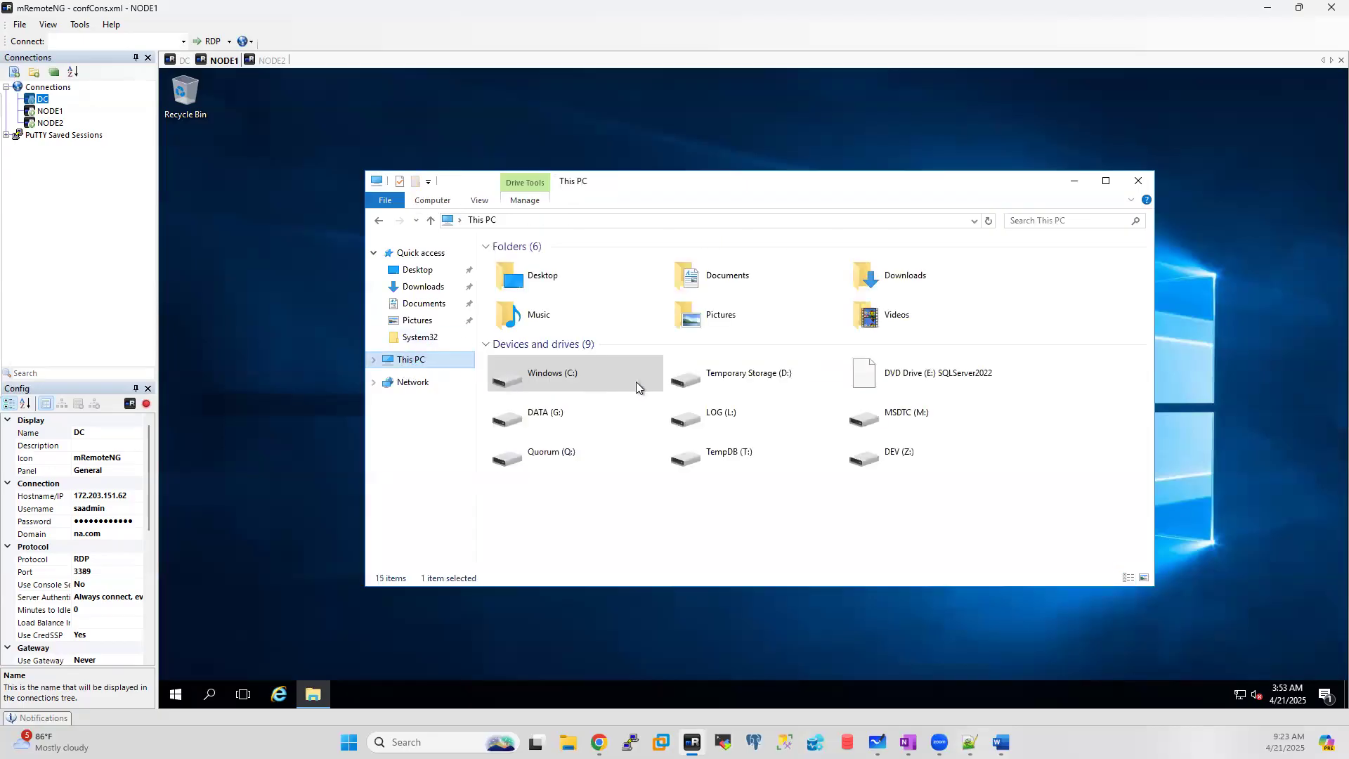
click(921, 366)
double_click(921, 366)
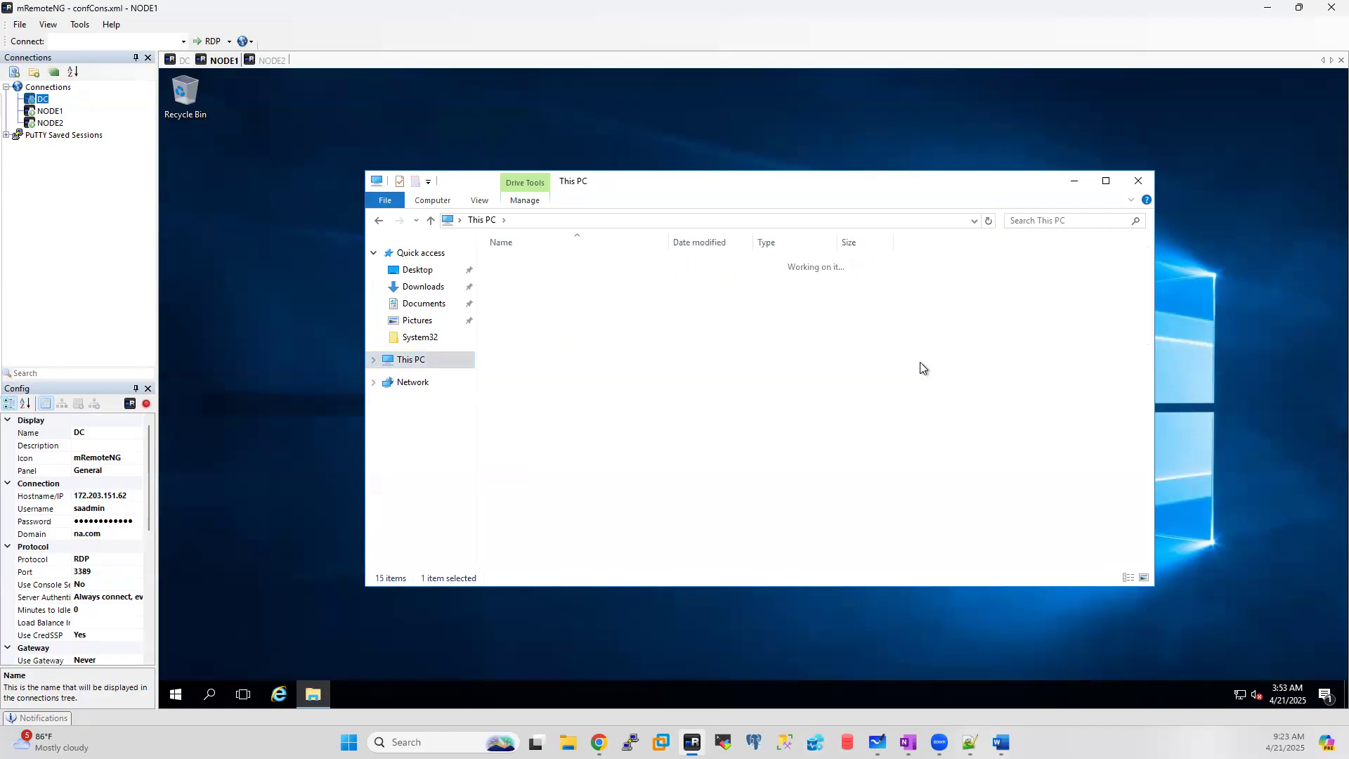
double_click(516, 365)
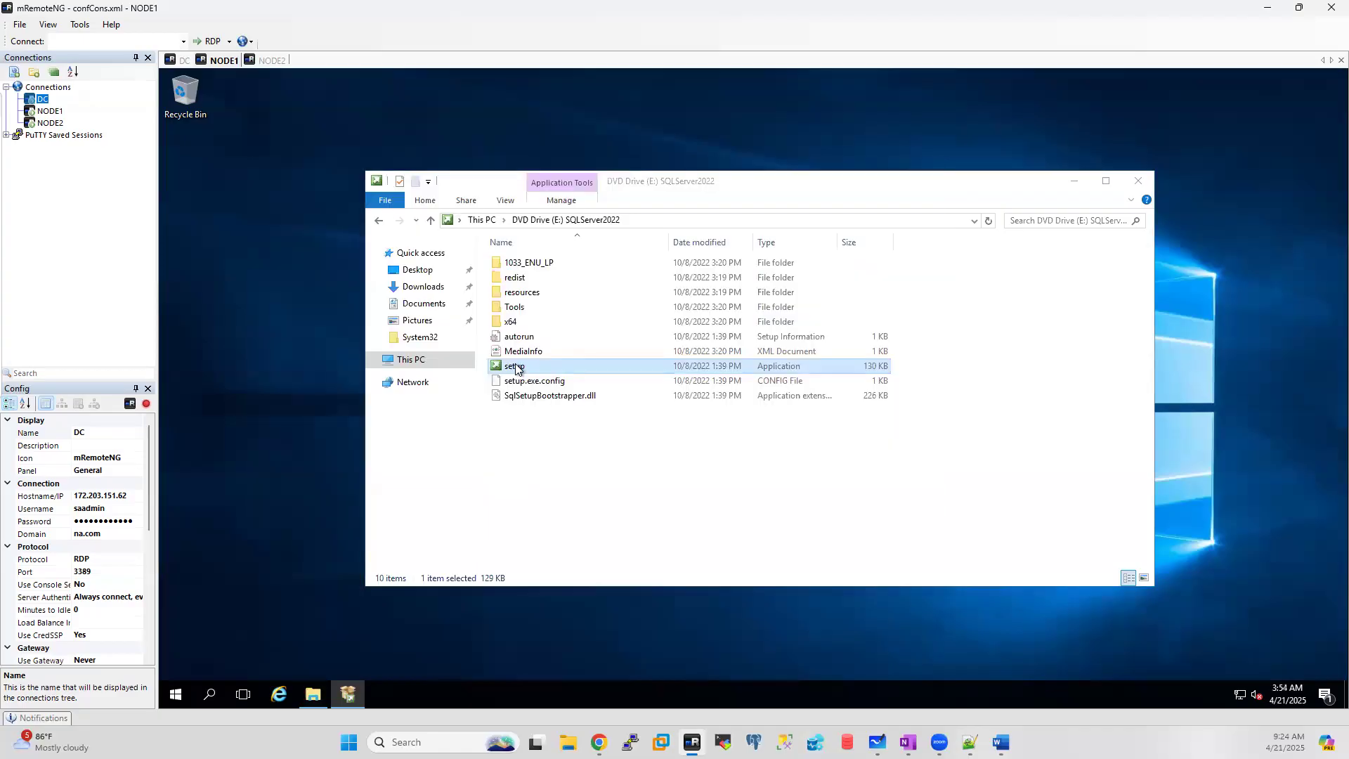
click(1137, 183)
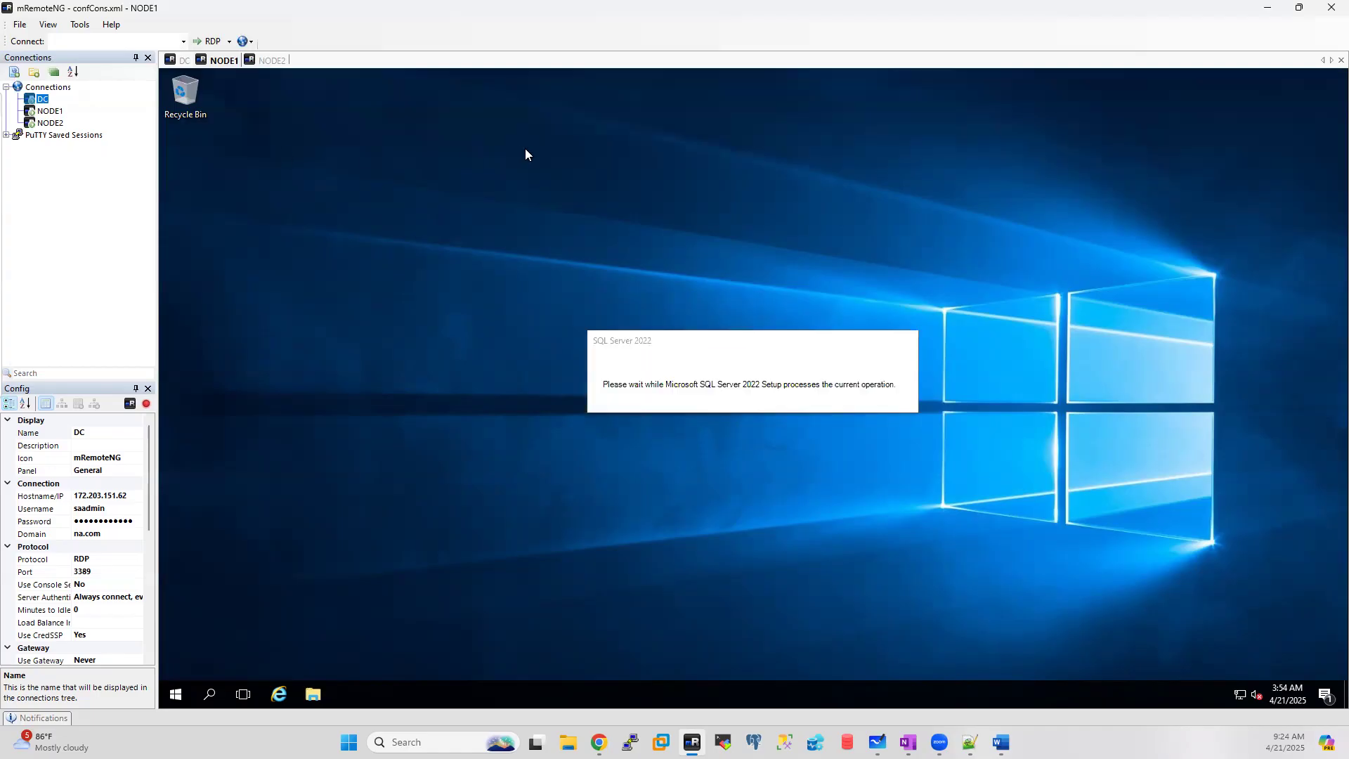
Step: On NODE2, mount the SQLServer2022 image from C:\SQL and launch setup, then return to NODE1
click(278, 60)
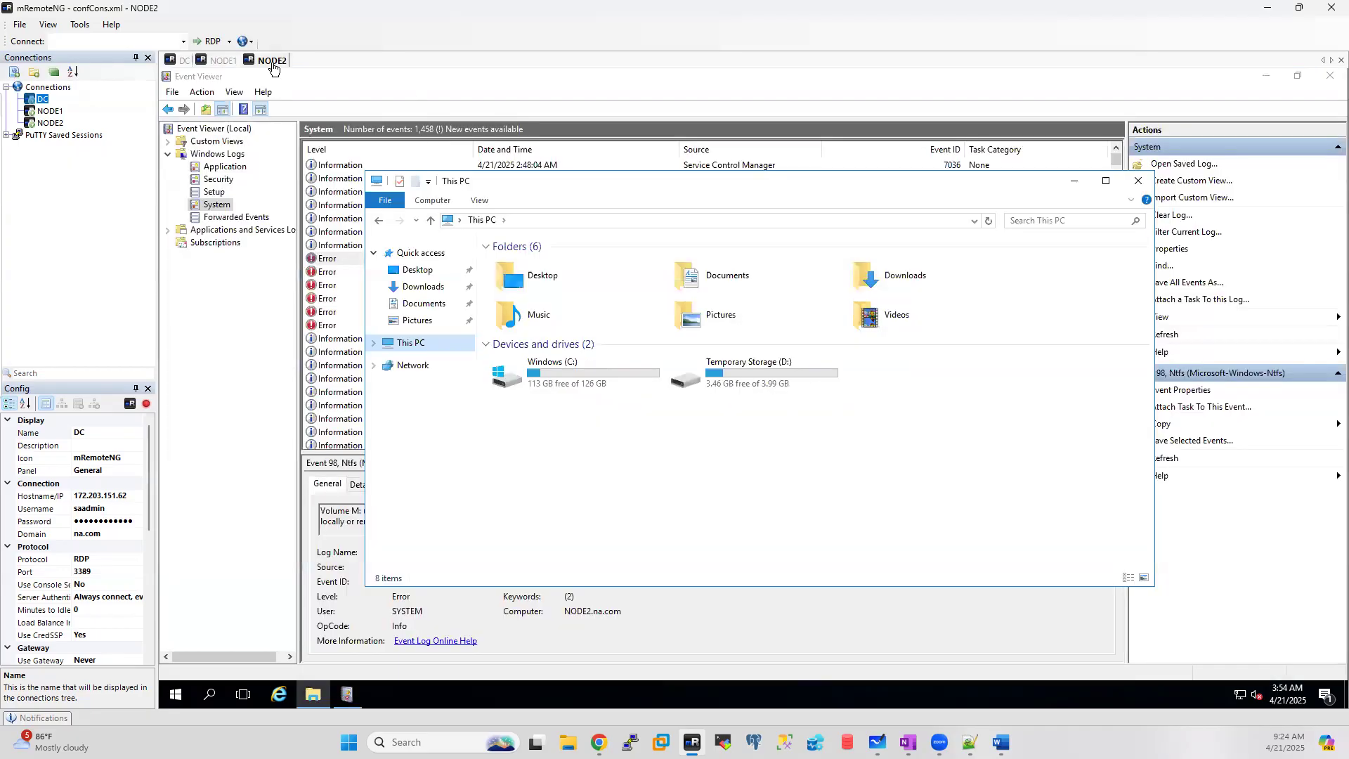
double_click(602, 373)
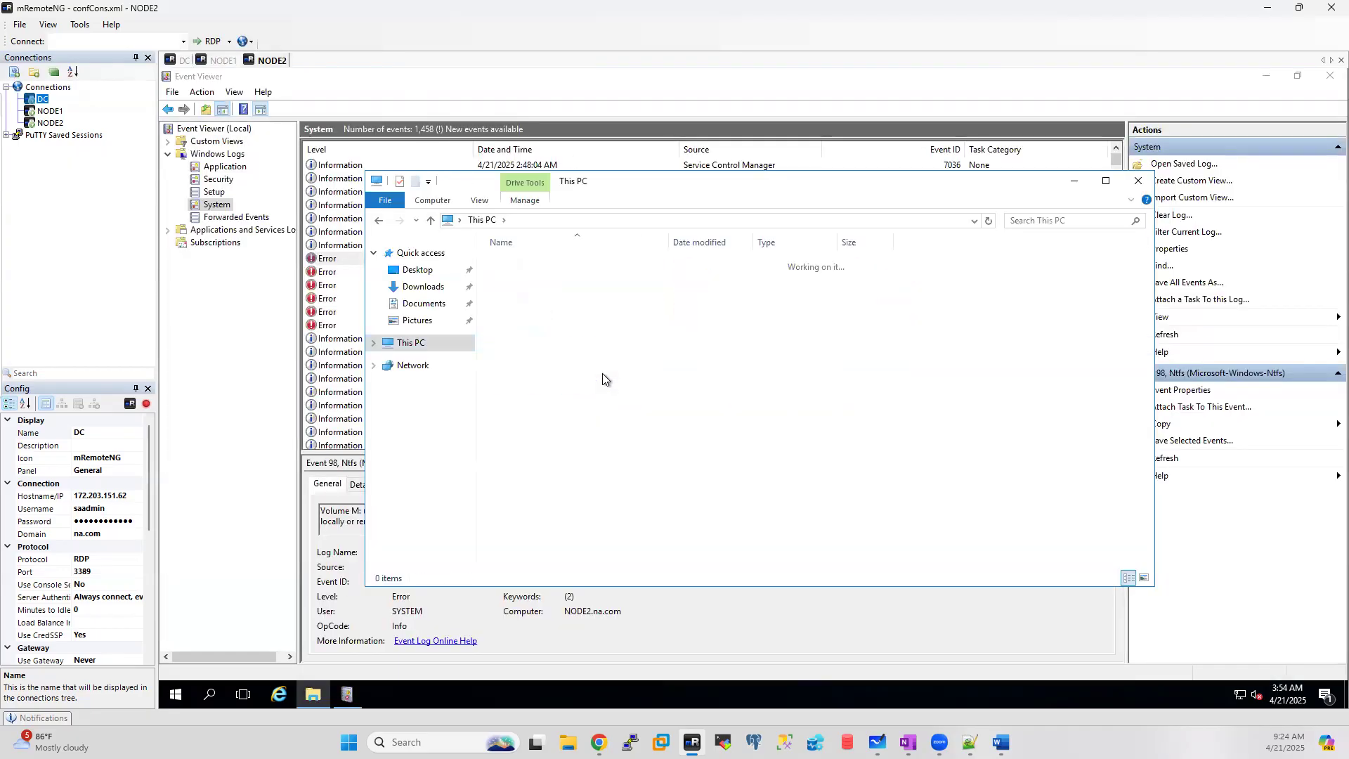
double_click(513, 352)
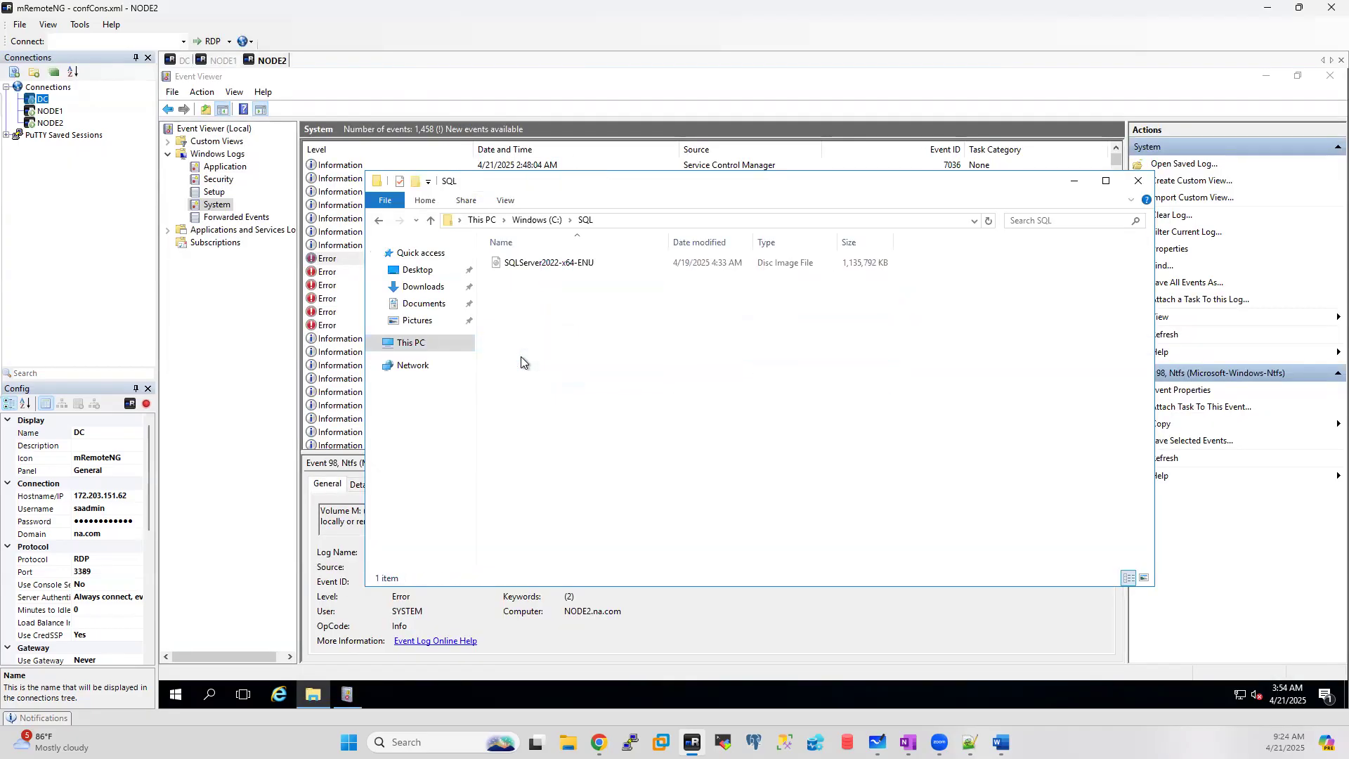
double_click(552, 266)
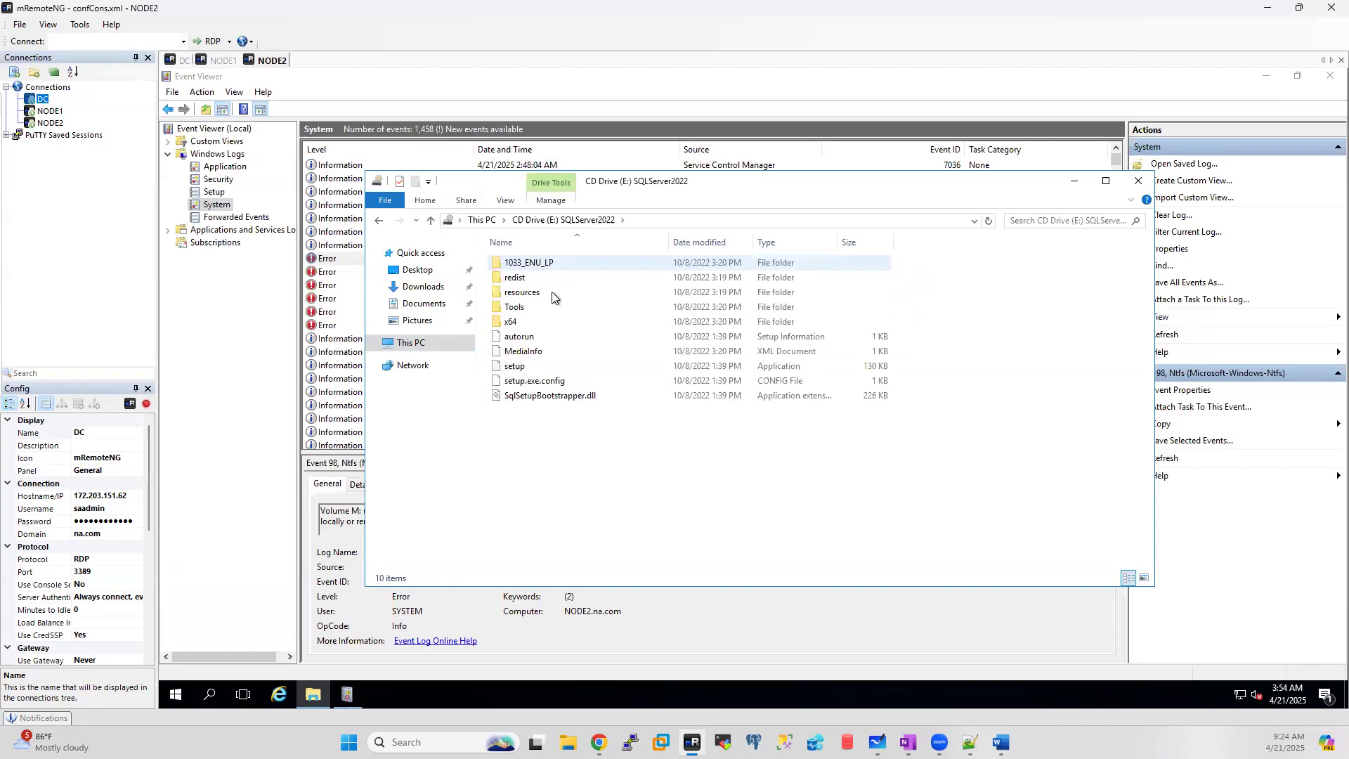
click(515, 367)
double_click(515, 366)
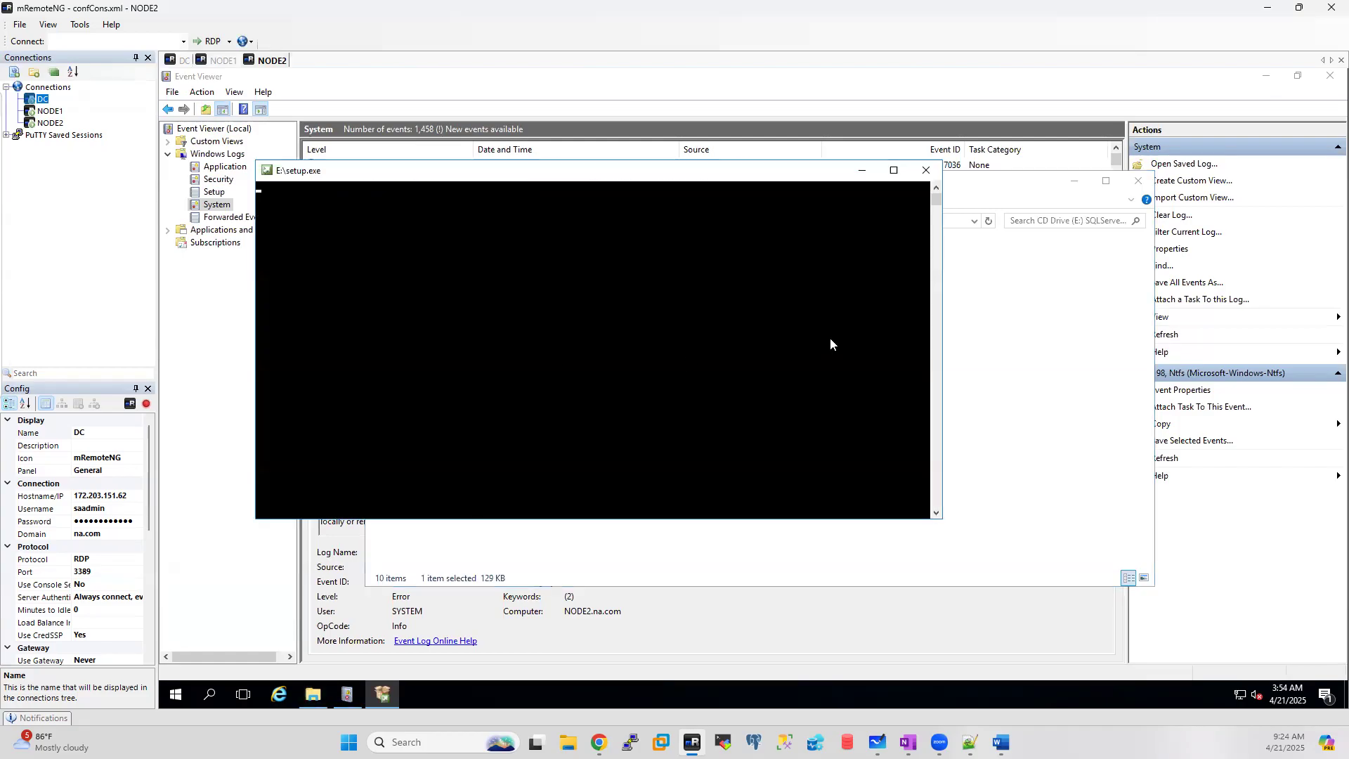
click(223, 61)
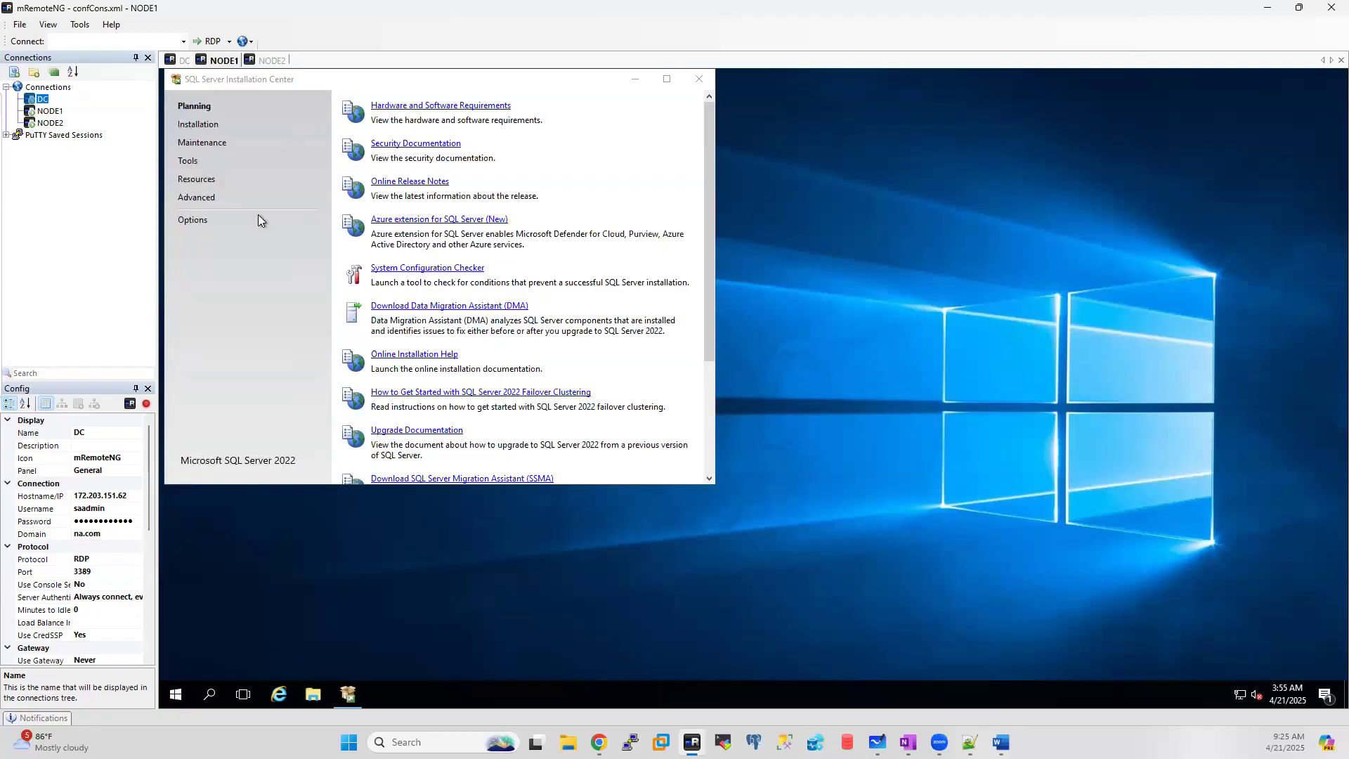
Step: After checking NODE2, show the Installation options in NODE1's SQL Server Installation Center
click(272, 60)
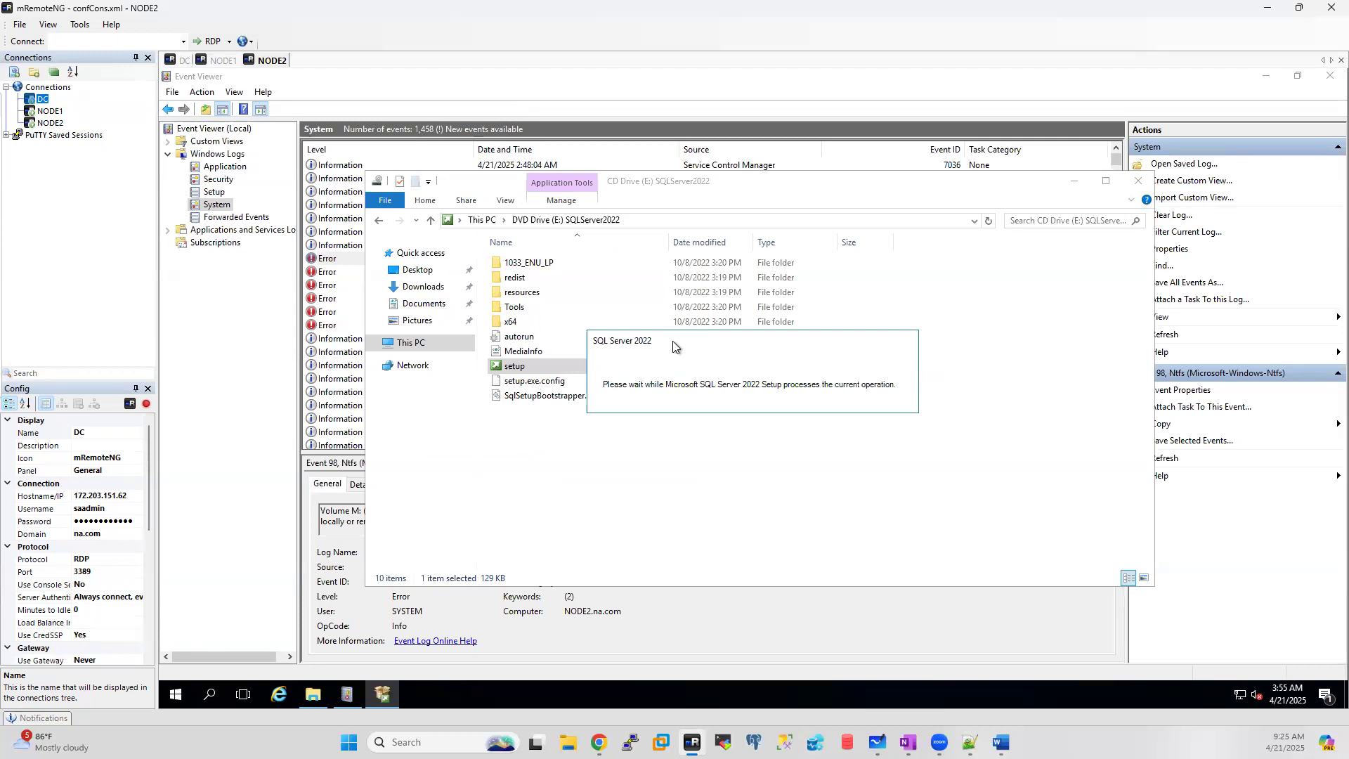
click(220, 60)
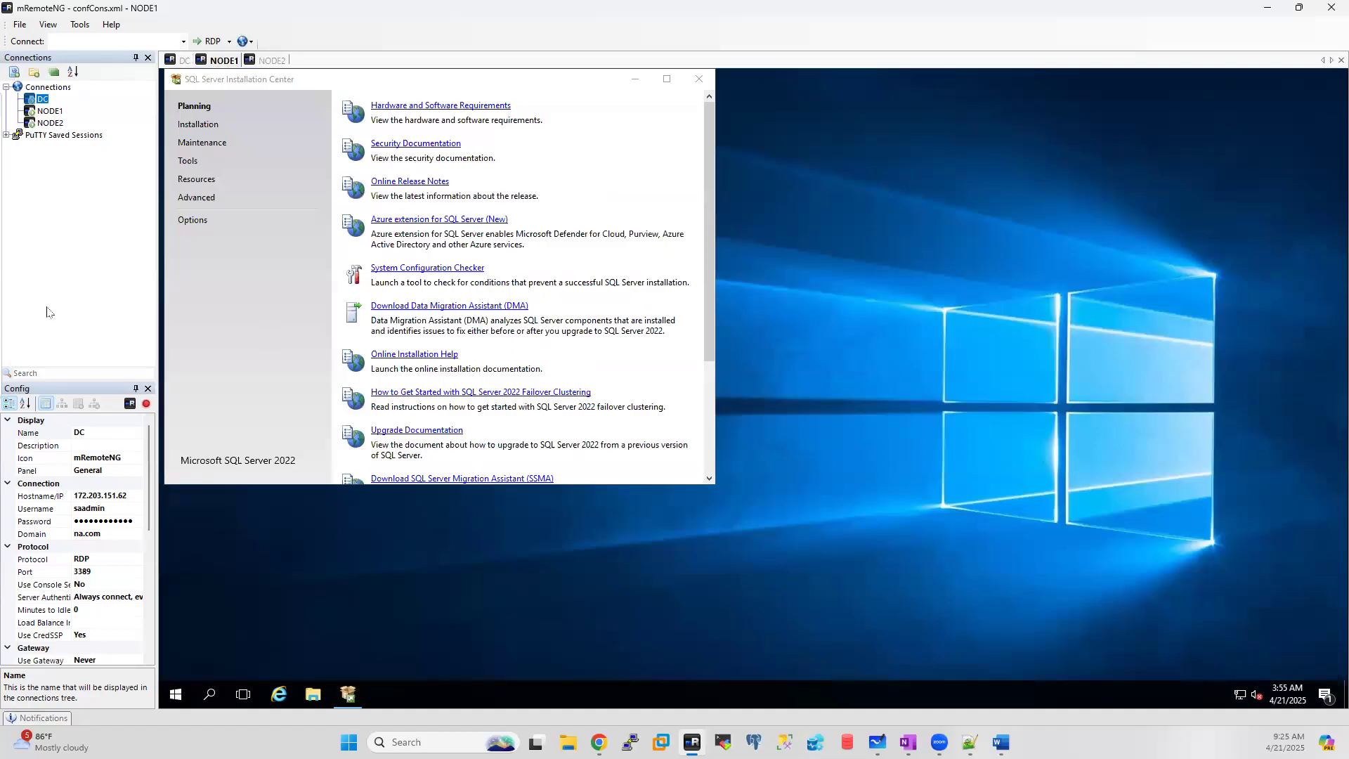
click(196, 126)
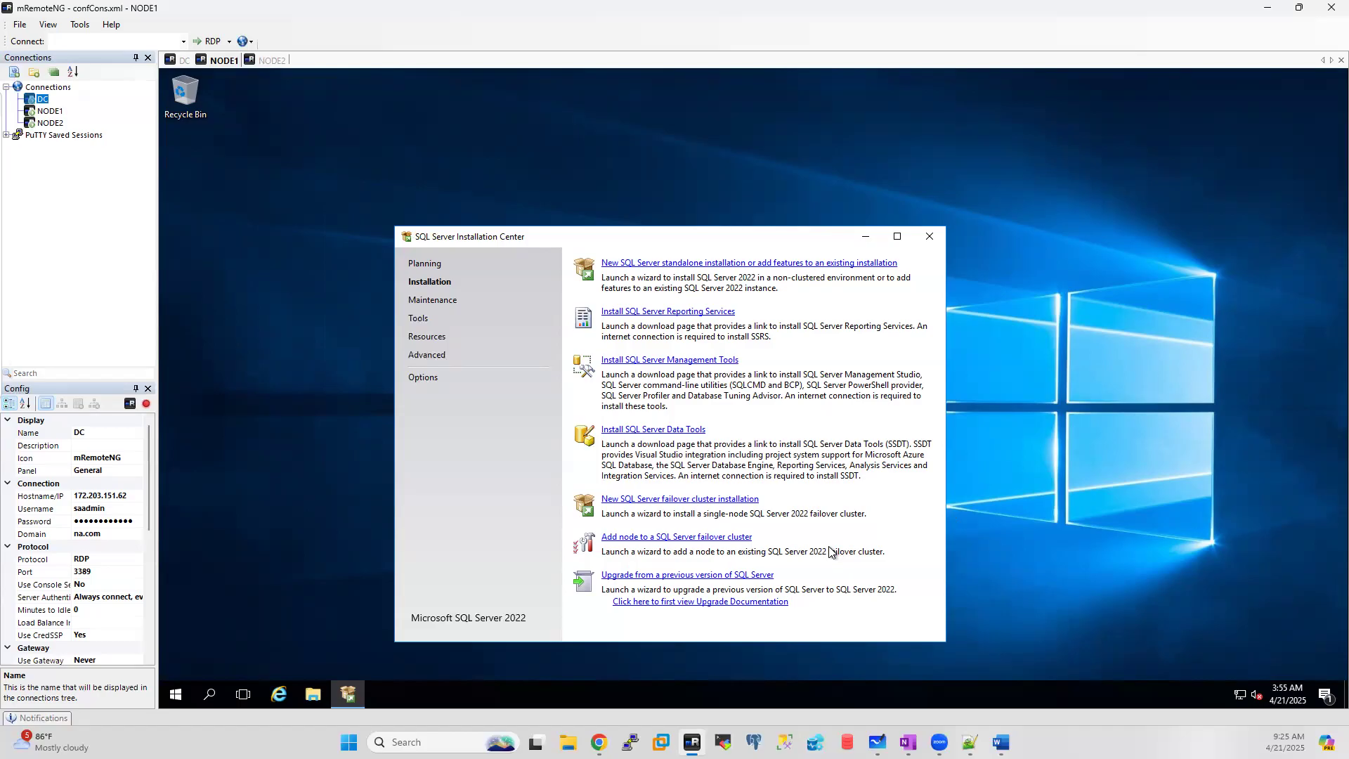
Step: Start a new failover cluster installation with Evaluation edition, accepted license and Microsoft Update enabled
click(668, 497)
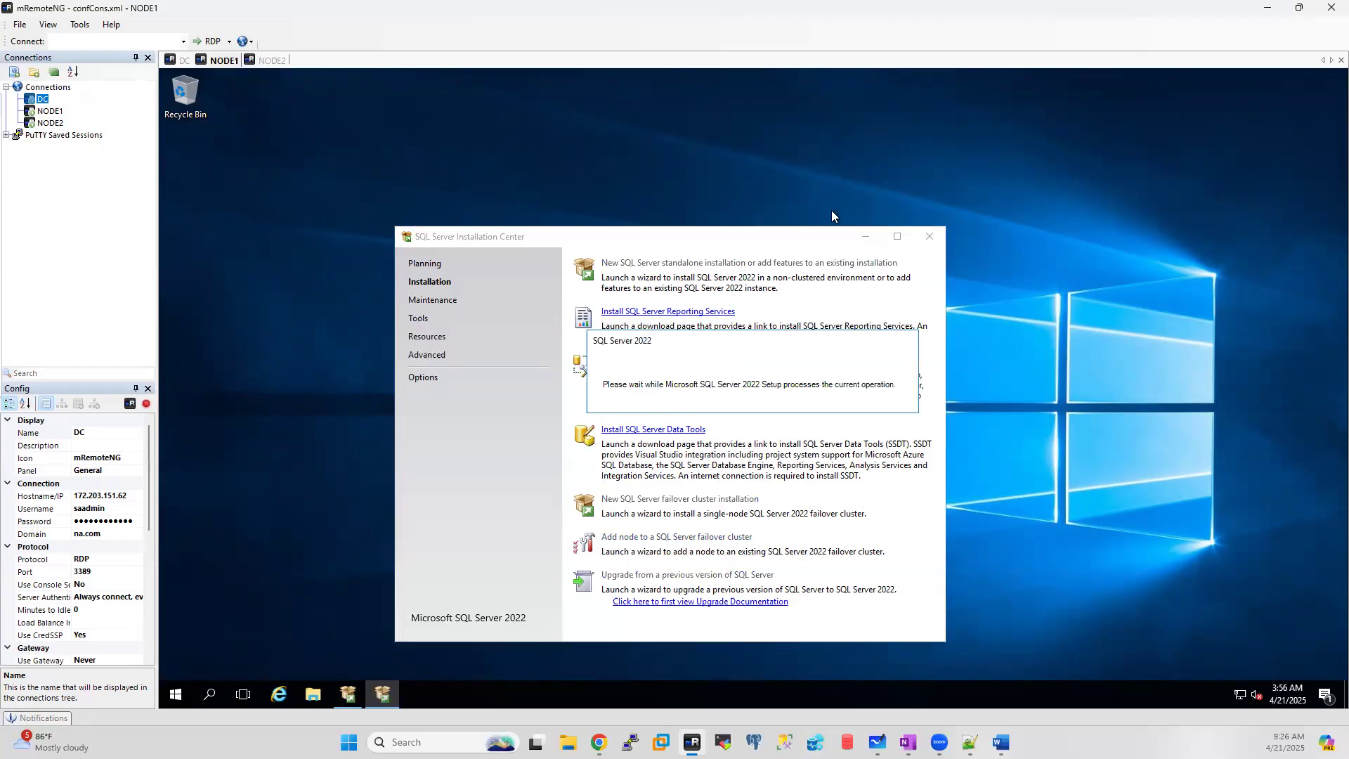
click(864, 234)
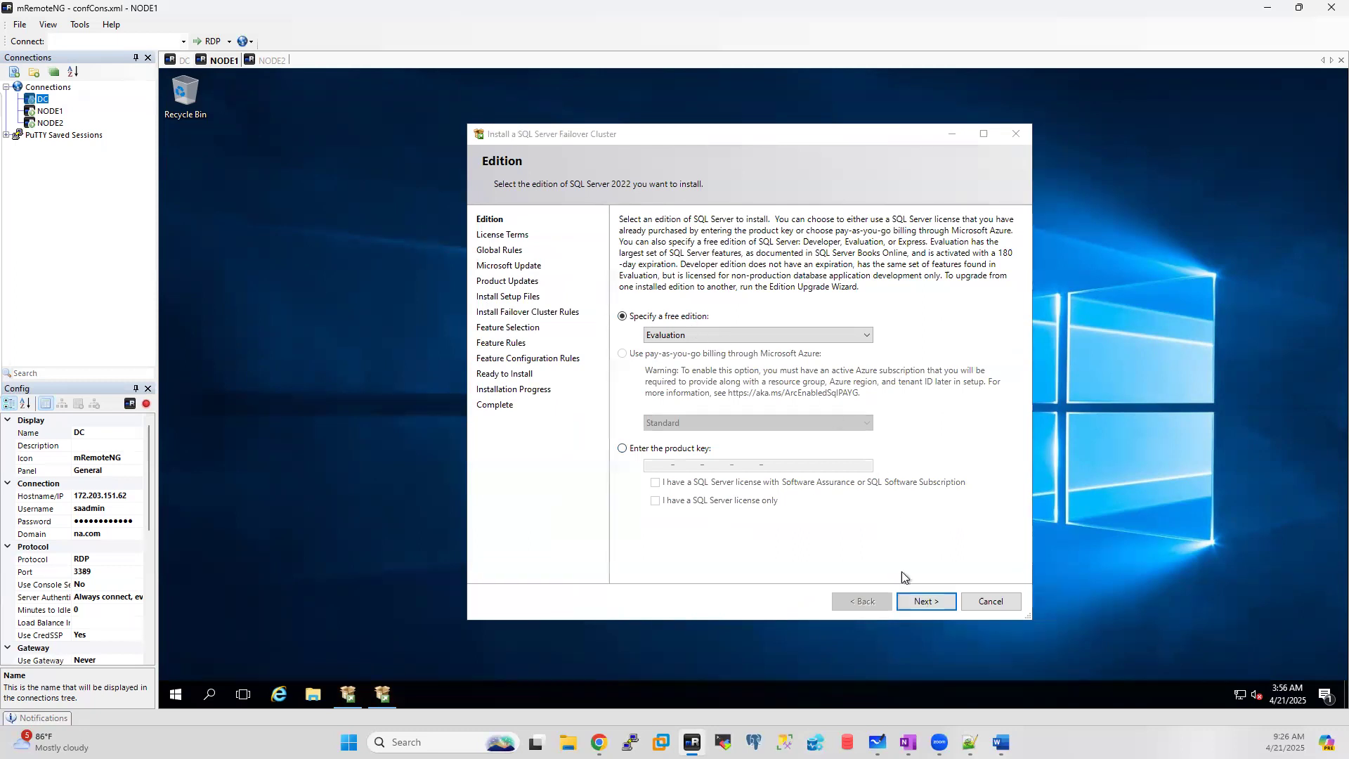
click(917, 601)
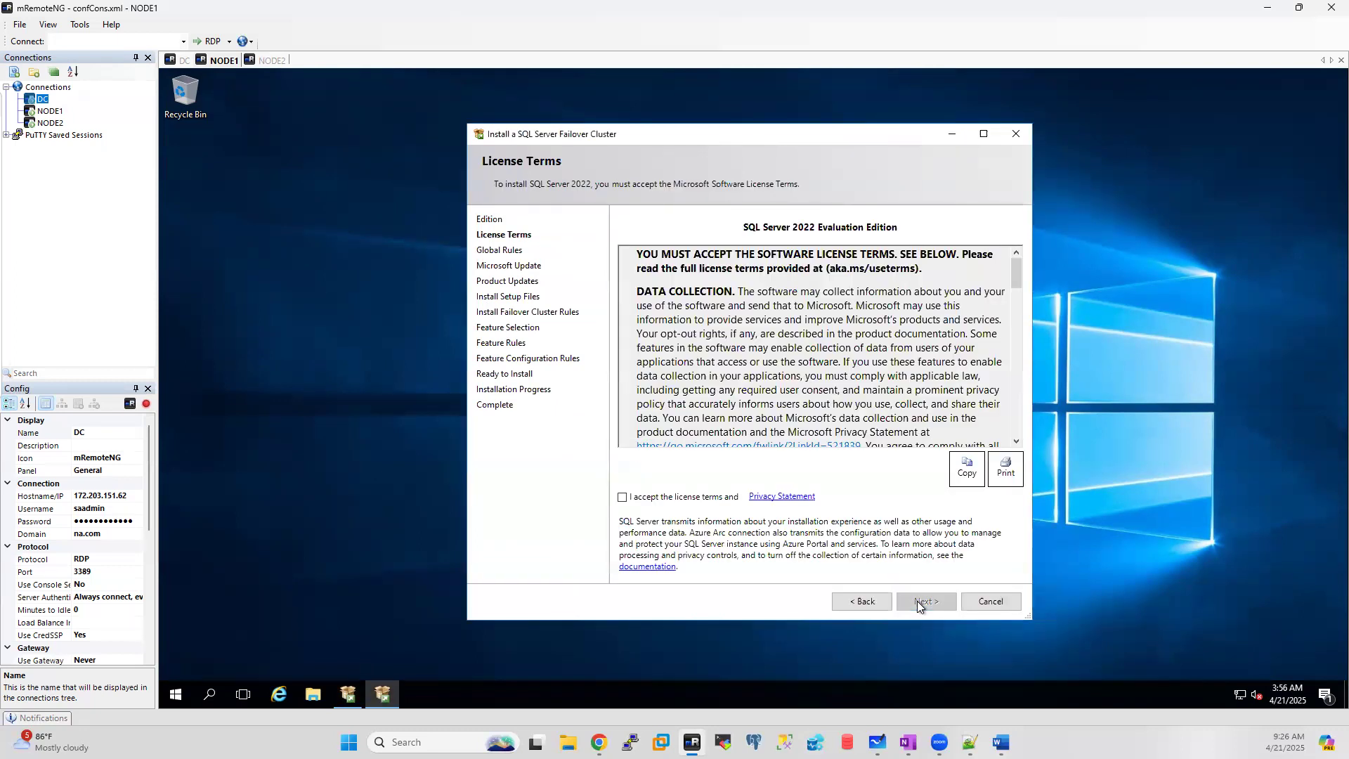
click(622, 497)
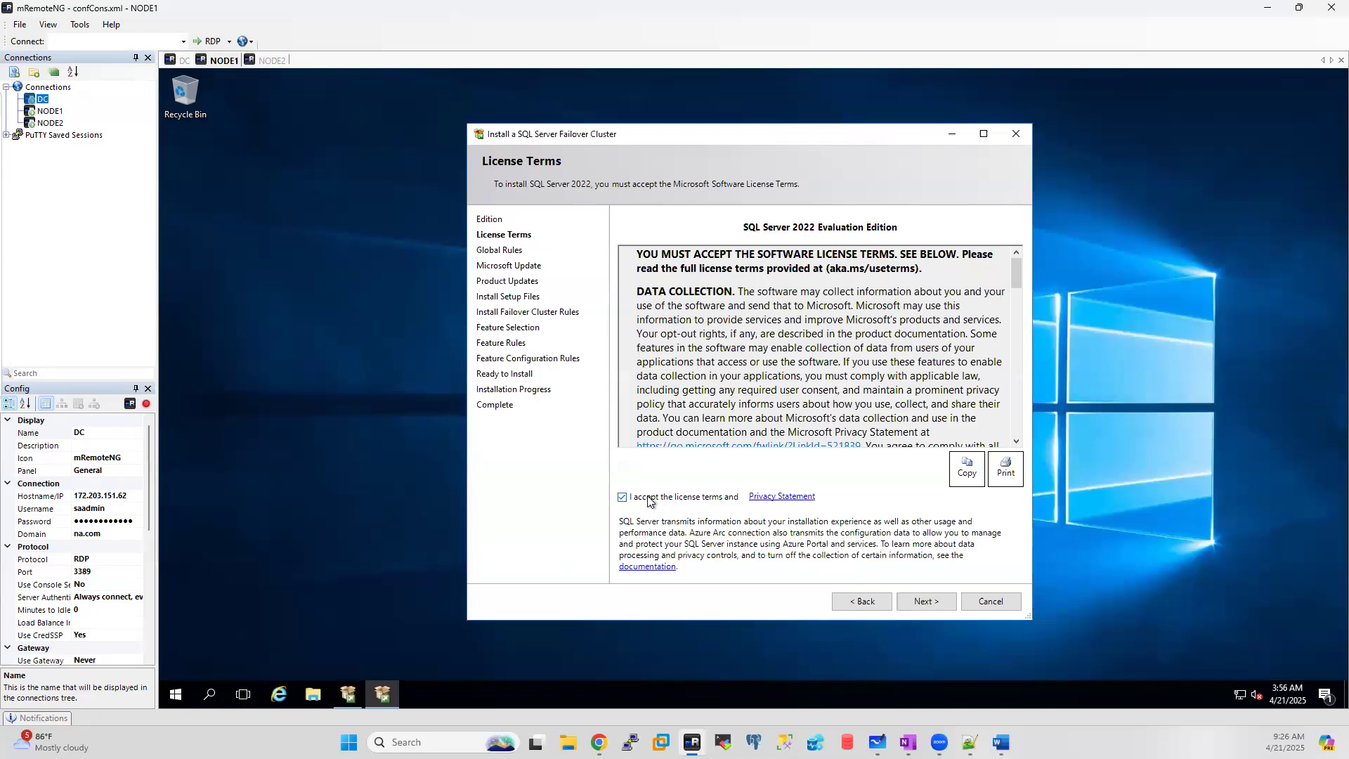
click(926, 606)
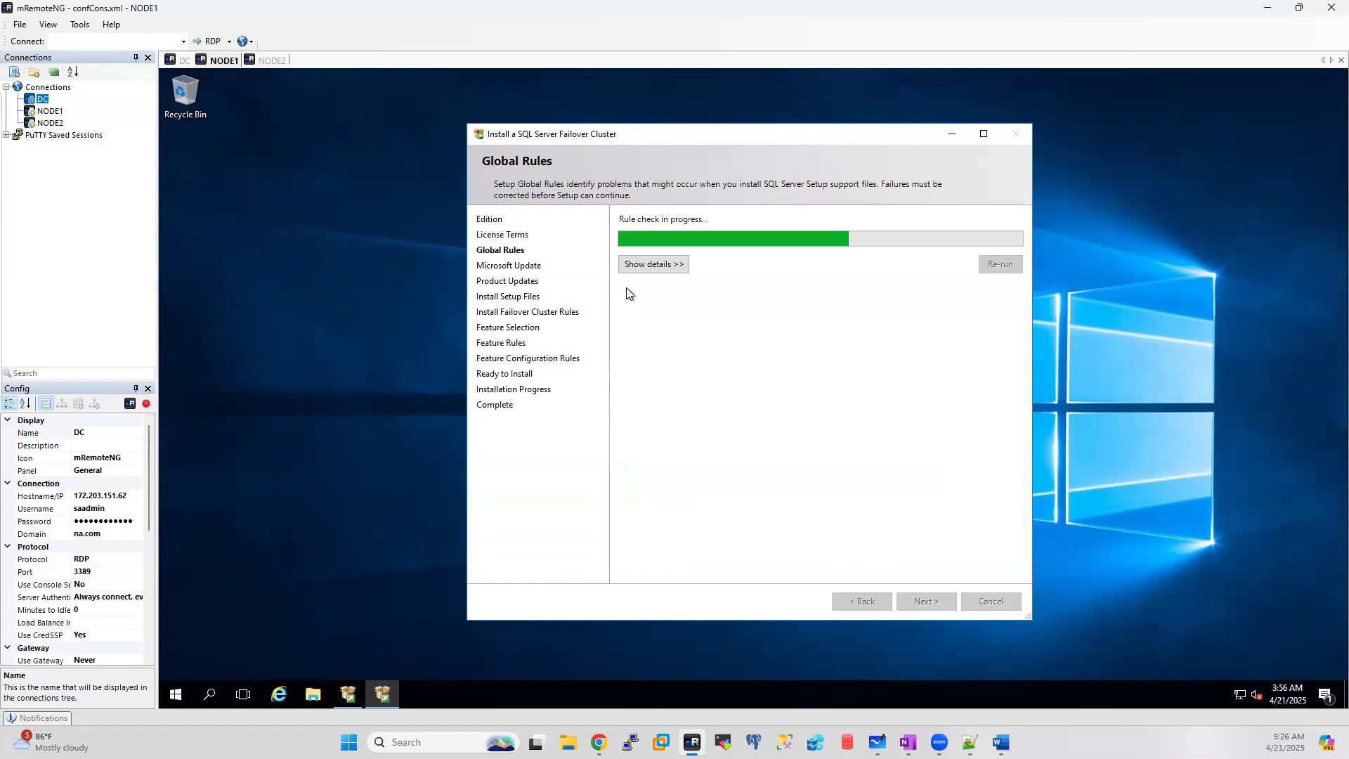
click(637, 270)
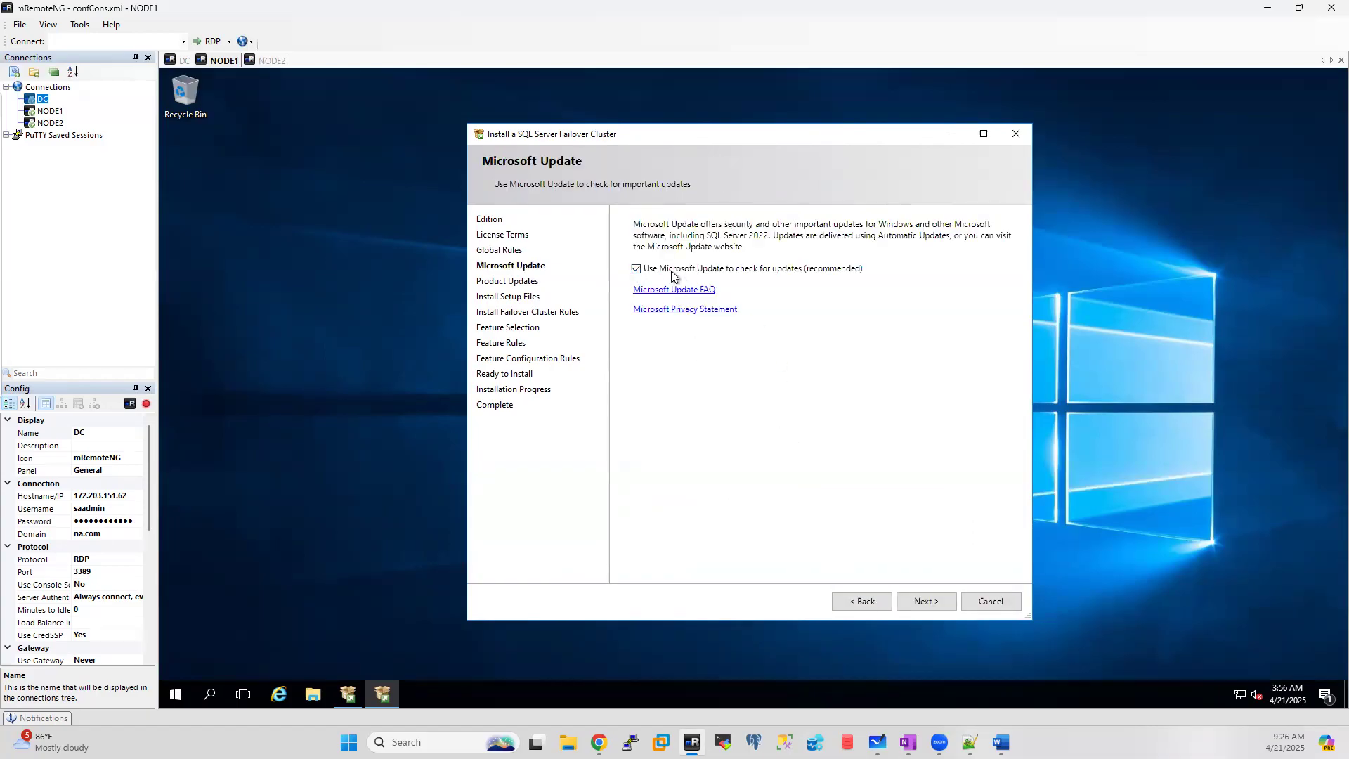
click(925, 602)
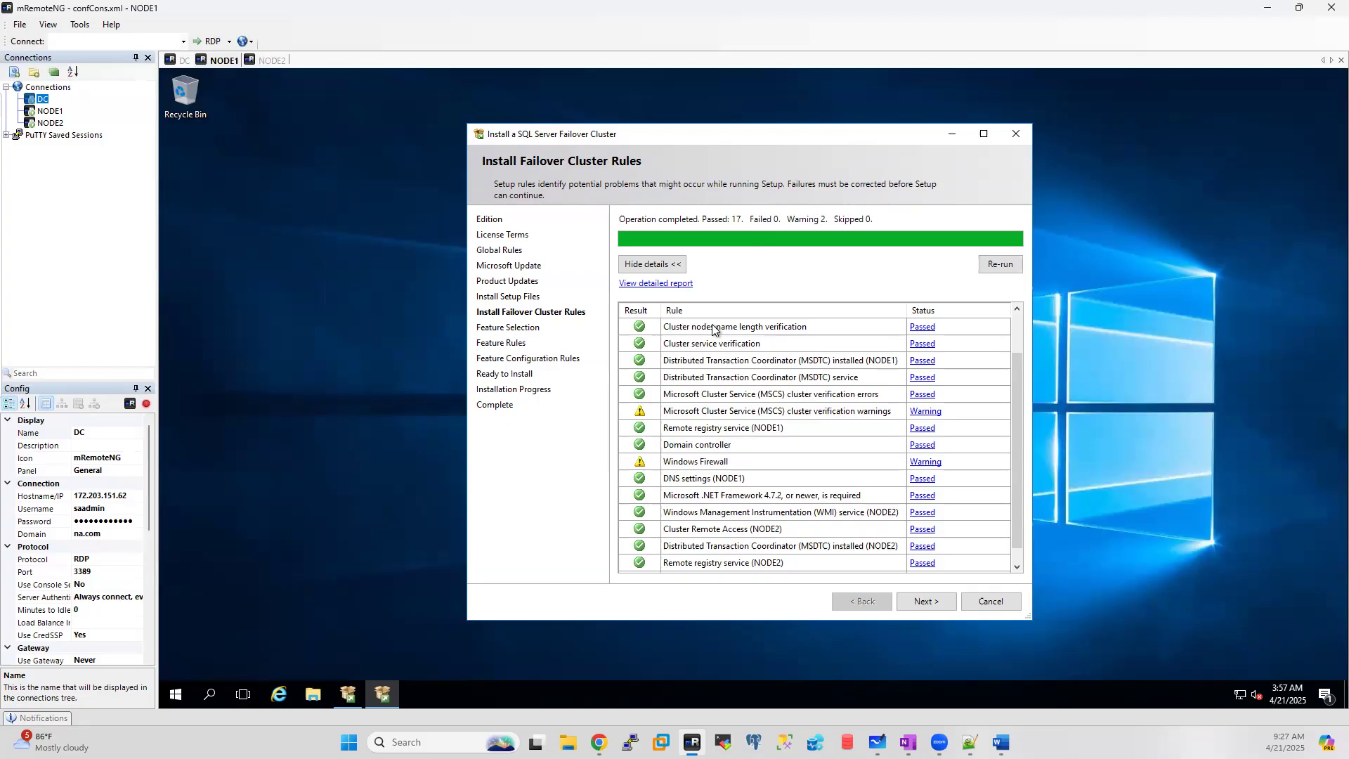
Step: Review the cluster rules results (17 passed, 2 warnings) and open File Explorer
scroll(785, 411, down, 1)
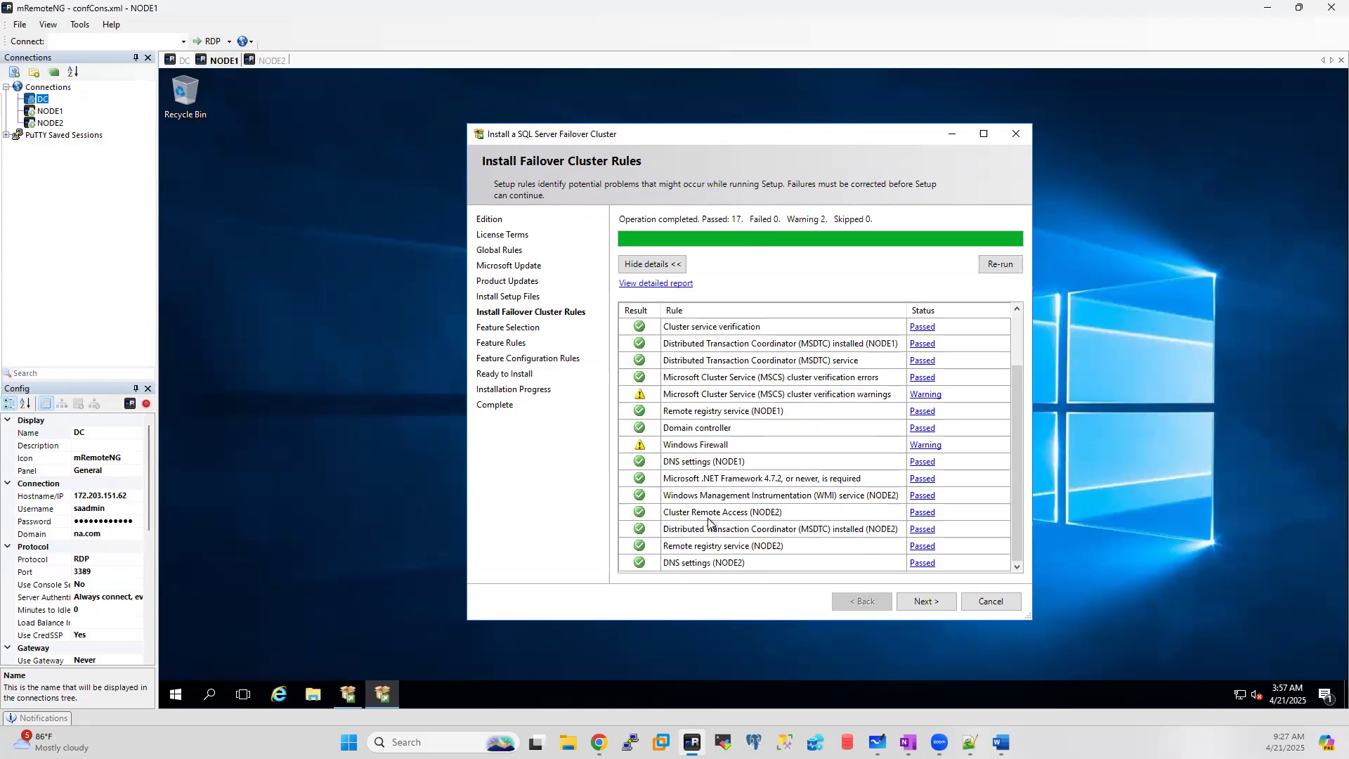
drag(1017, 415, 1018, 313)
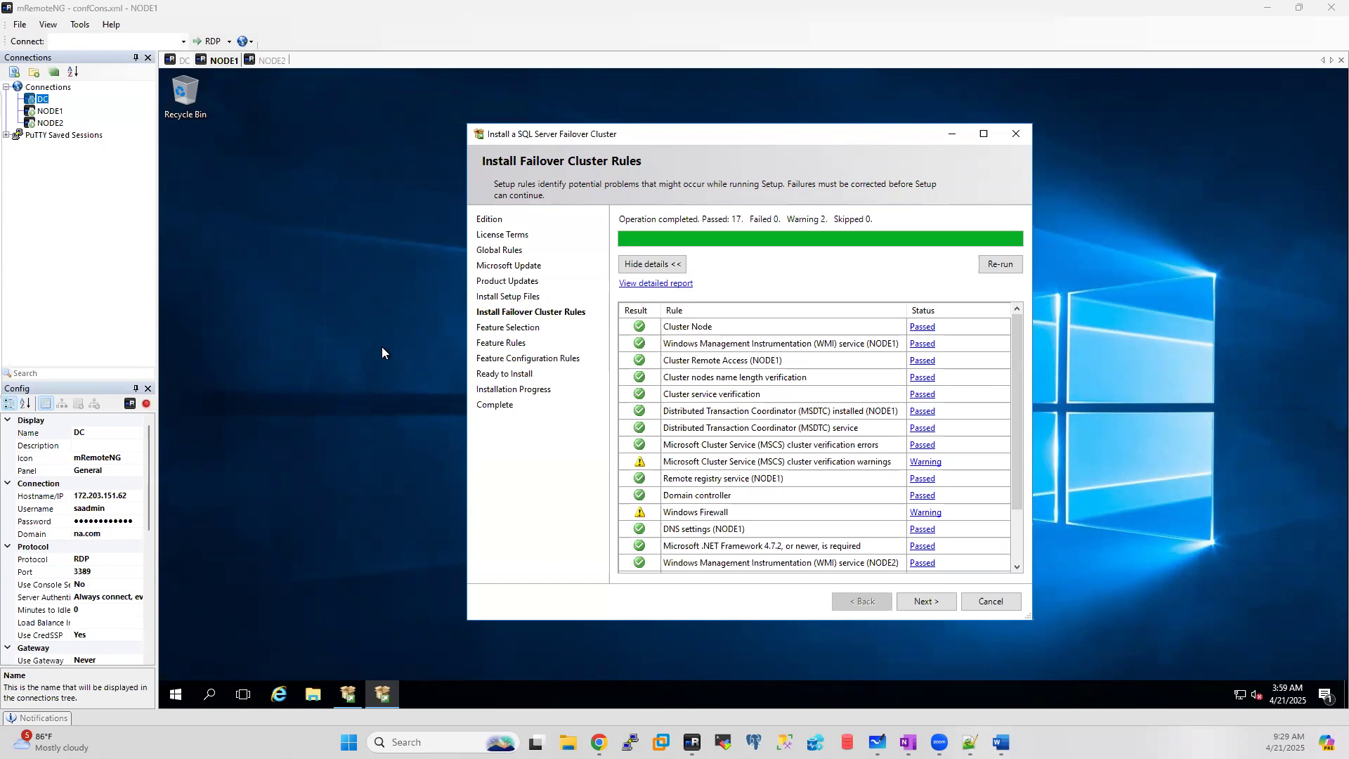
click(314, 694)
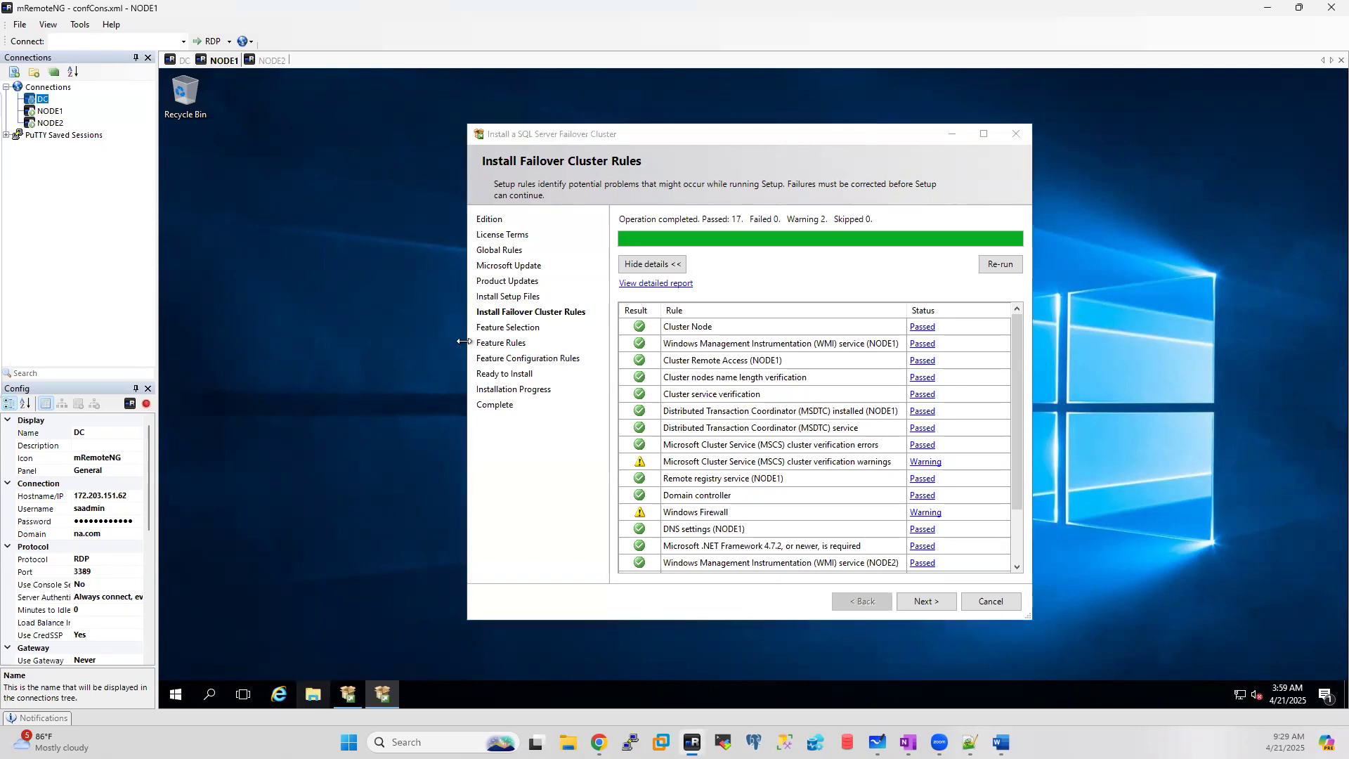
Step: Open NODE1's C:\Windows\Cluster\Reports folder, then bring the cluster setup rules results forward
click(410, 361)
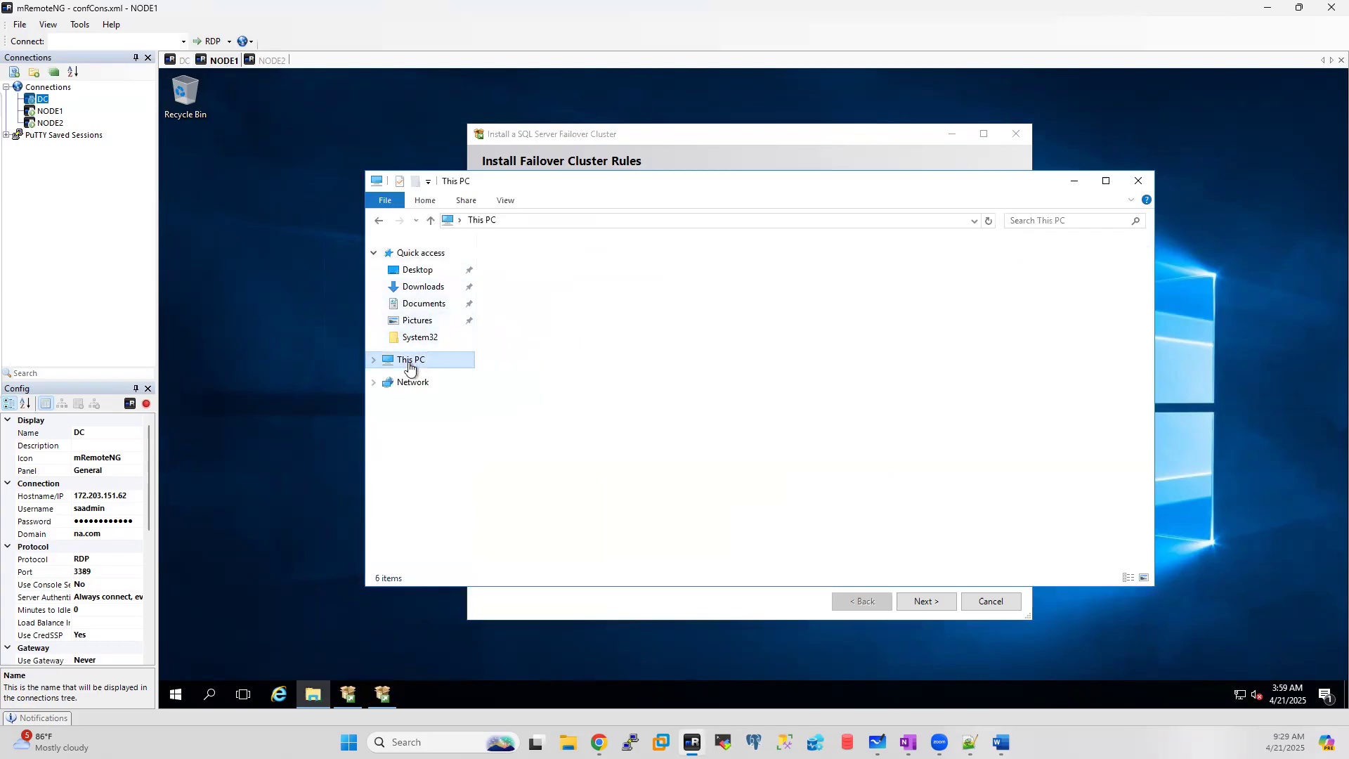
double_click(593, 368)
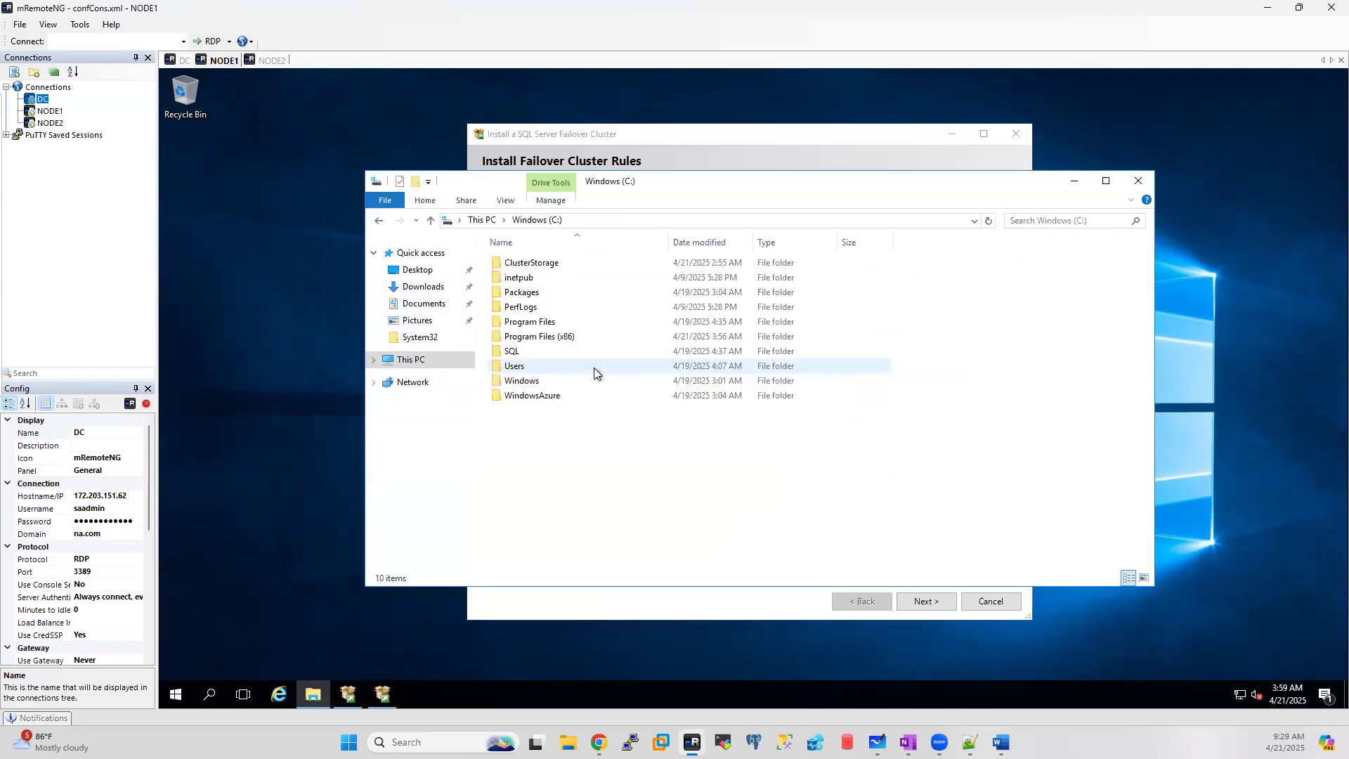
double_click(517, 381)
double_click(516, 397)
double_click(520, 294)
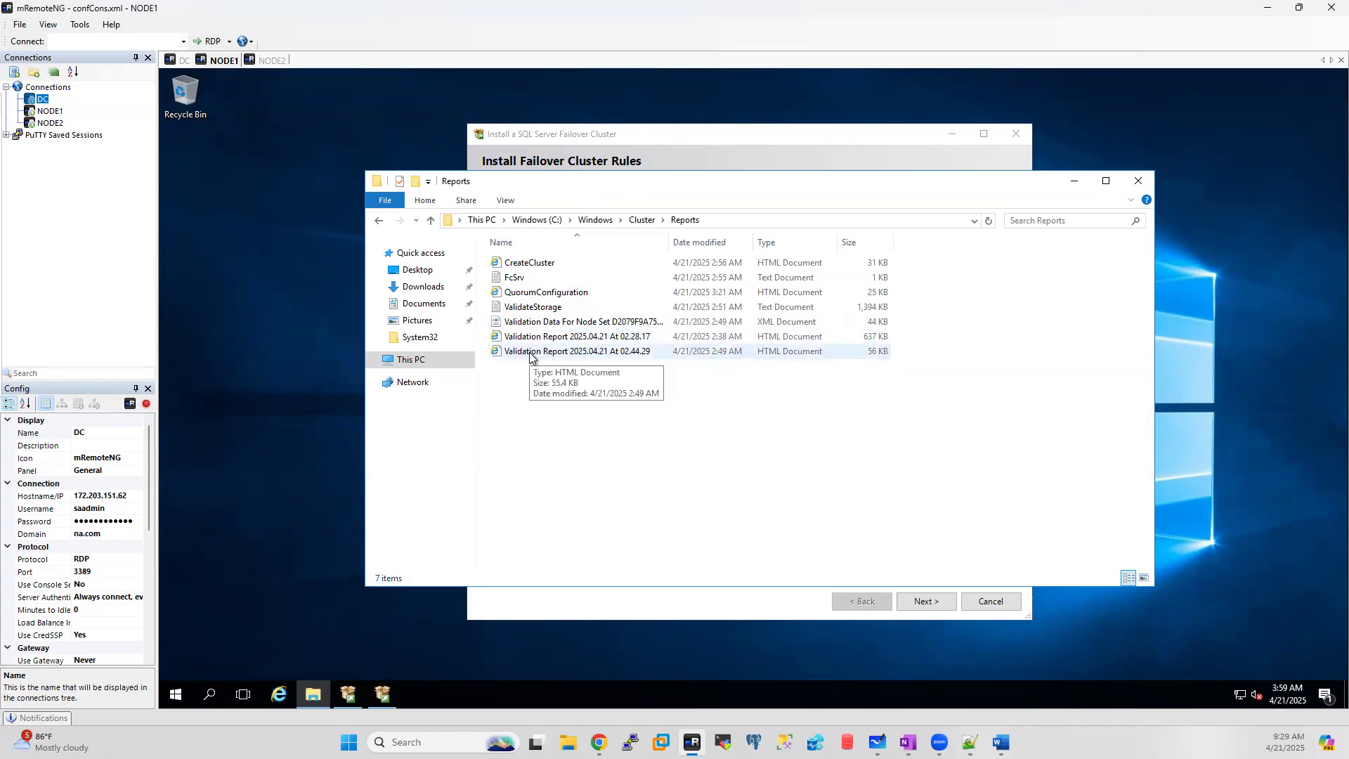
click(634, 618)
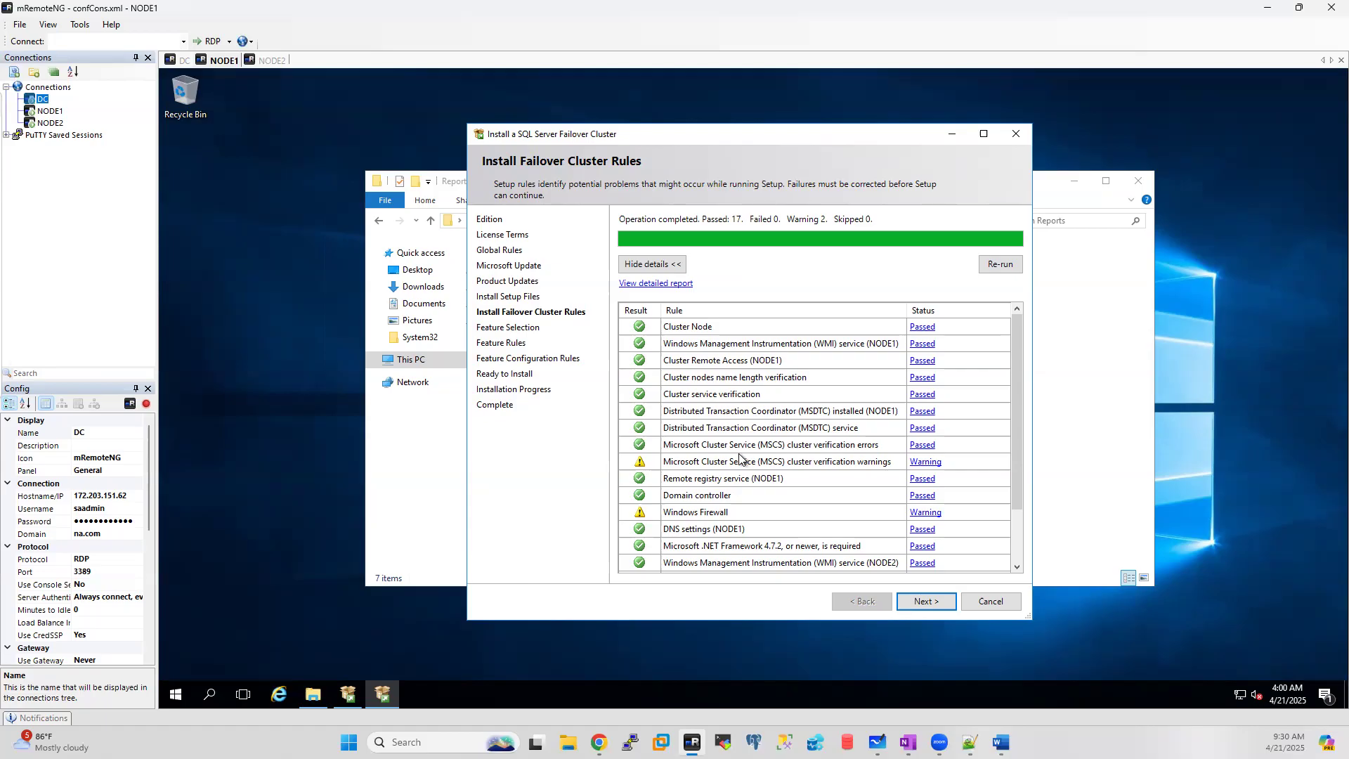
Step: Advance setup to Feature Selection, minimize the cluster Reports folder, and bring Notepad++ notes forward
click(930, 602)
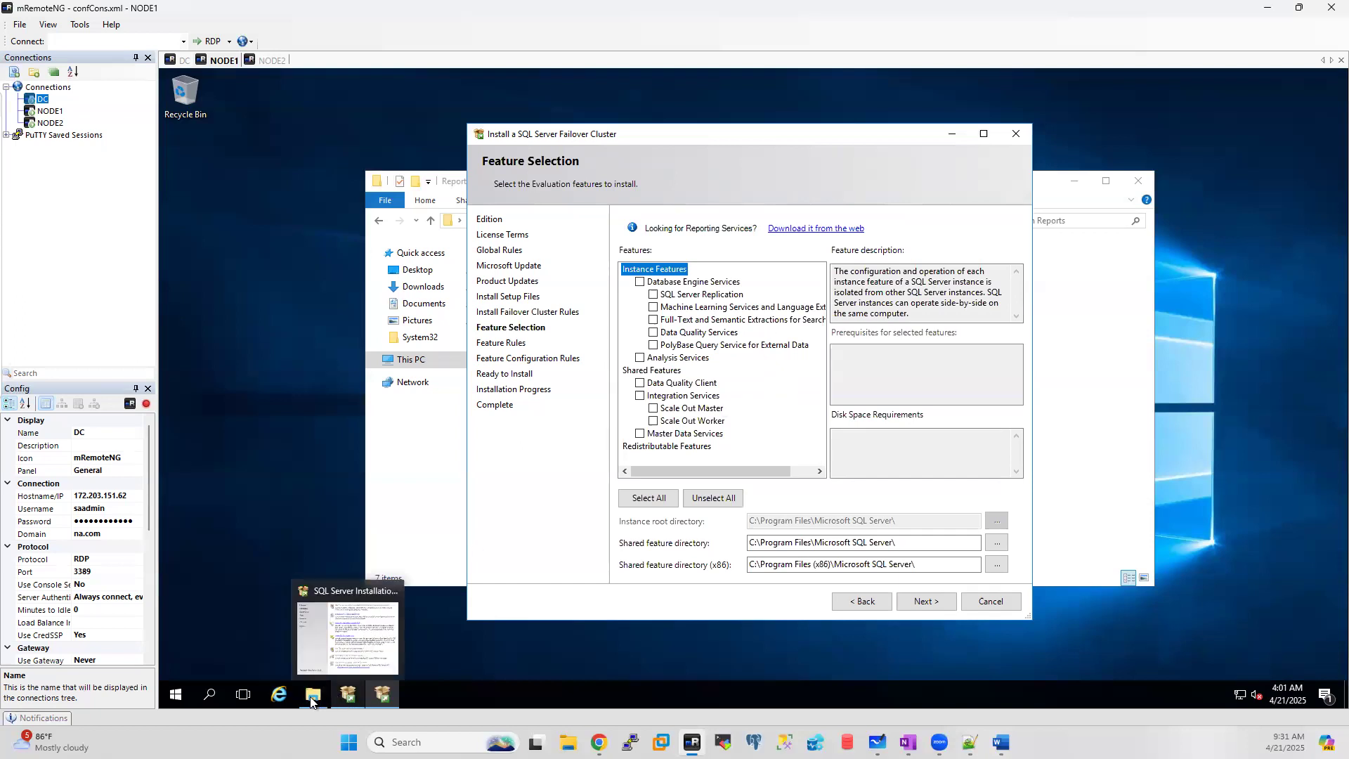
mouse_move(311, 701)
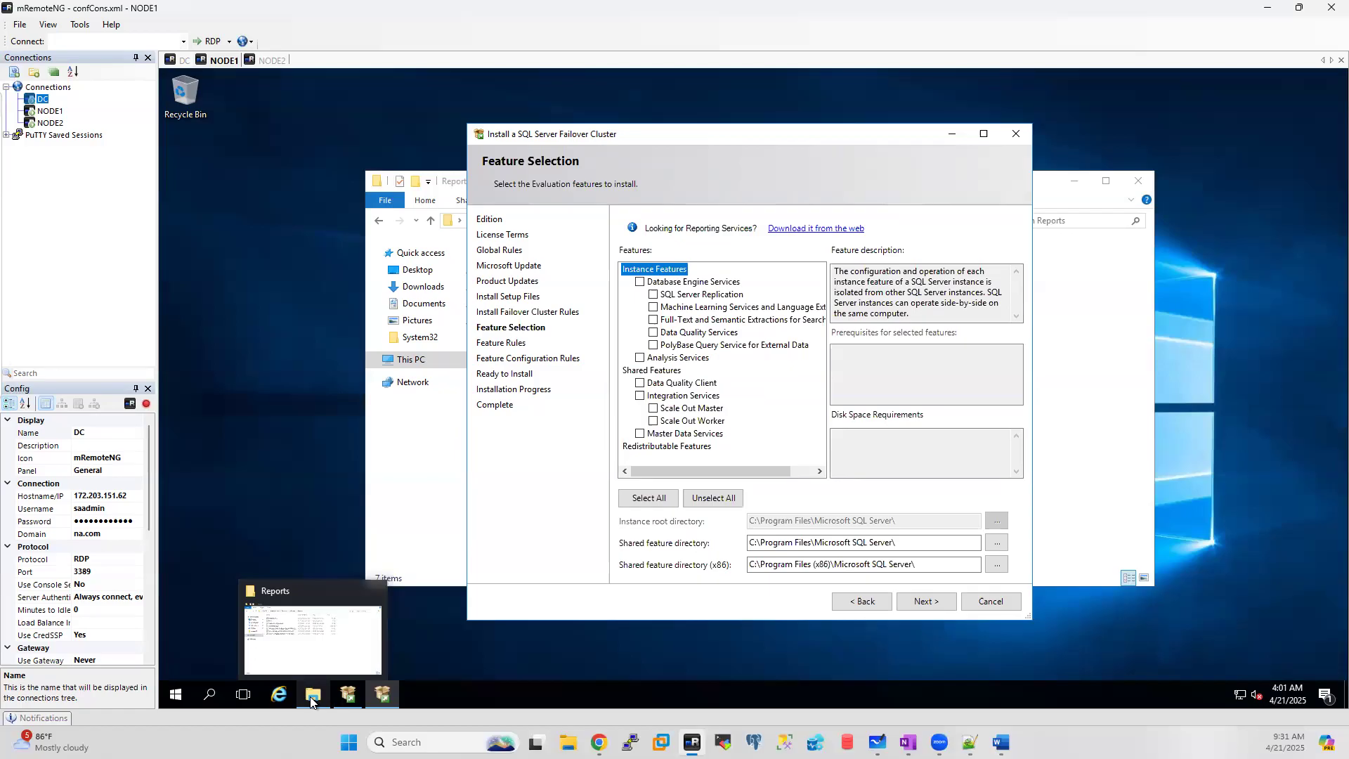
click(311, 701)
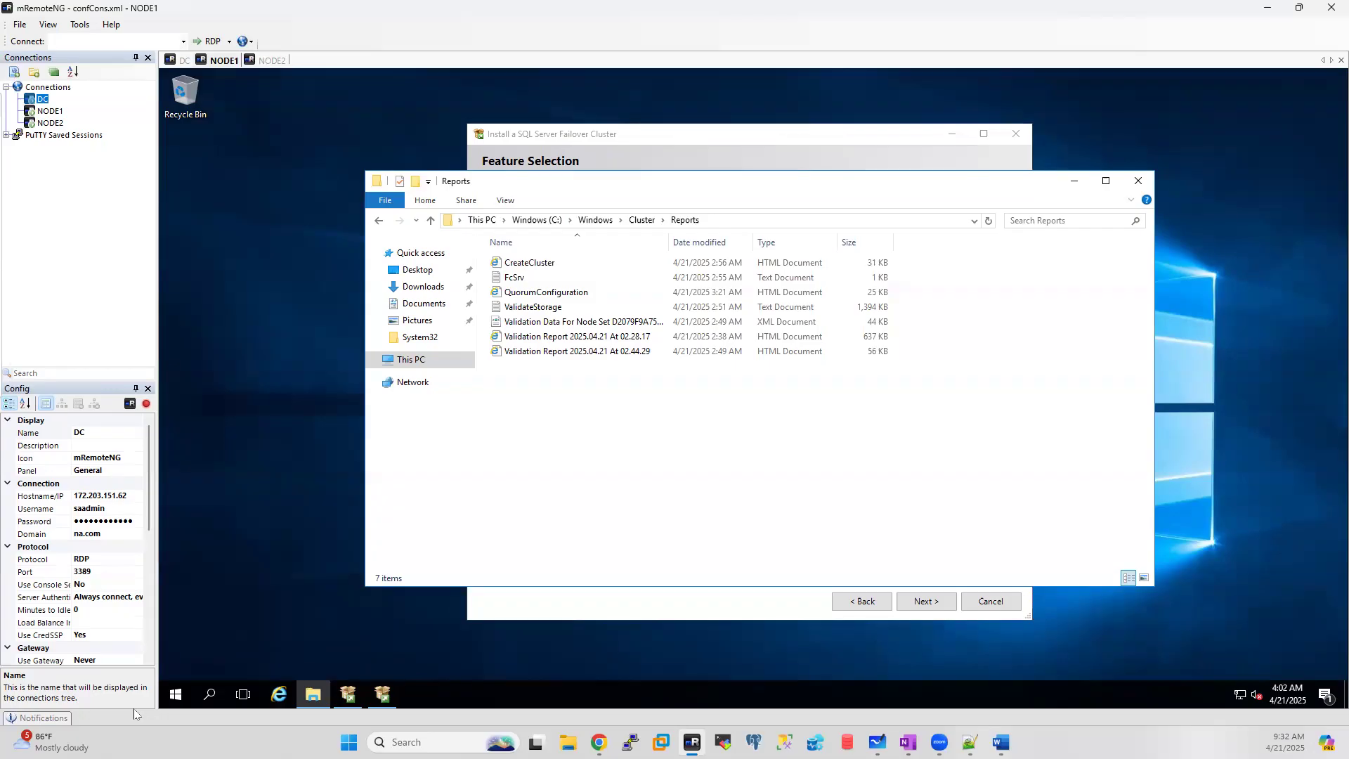
click(1073, 182)
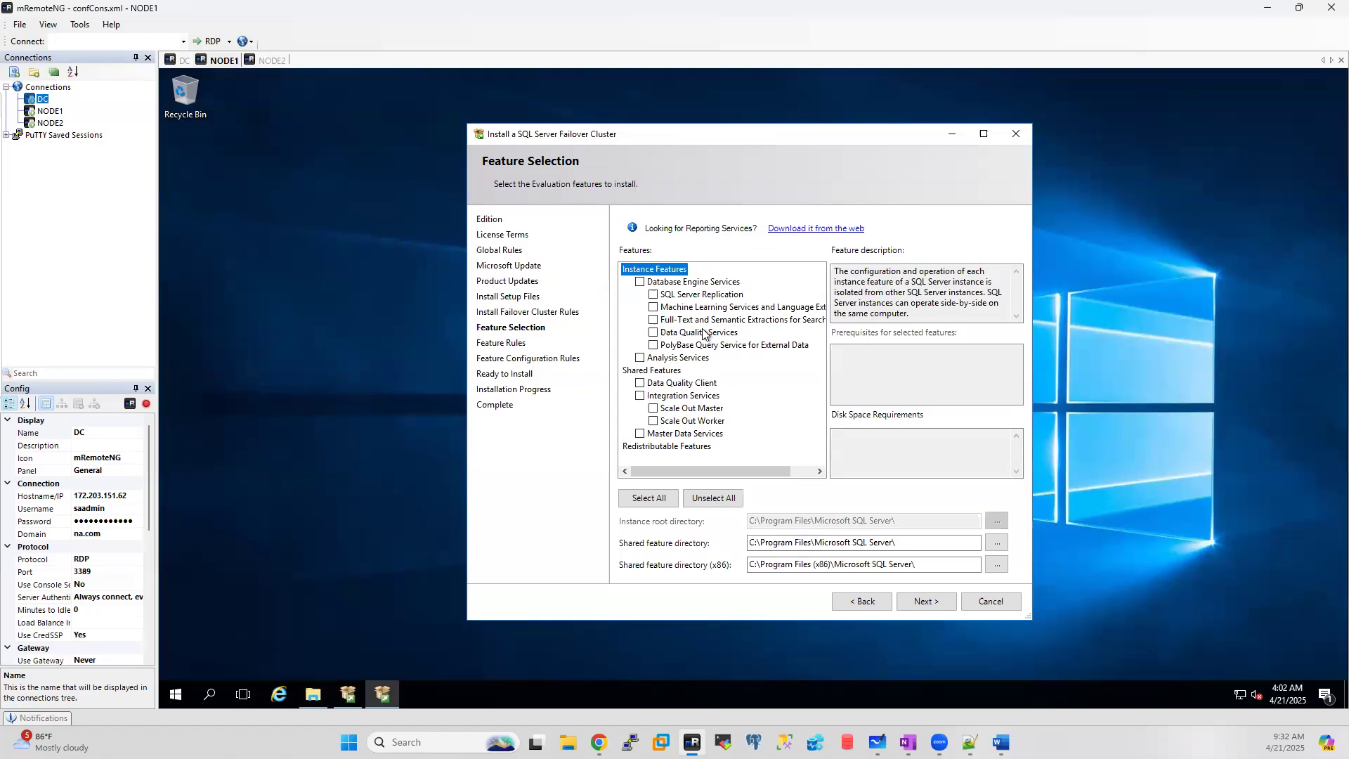
click(970, 742)
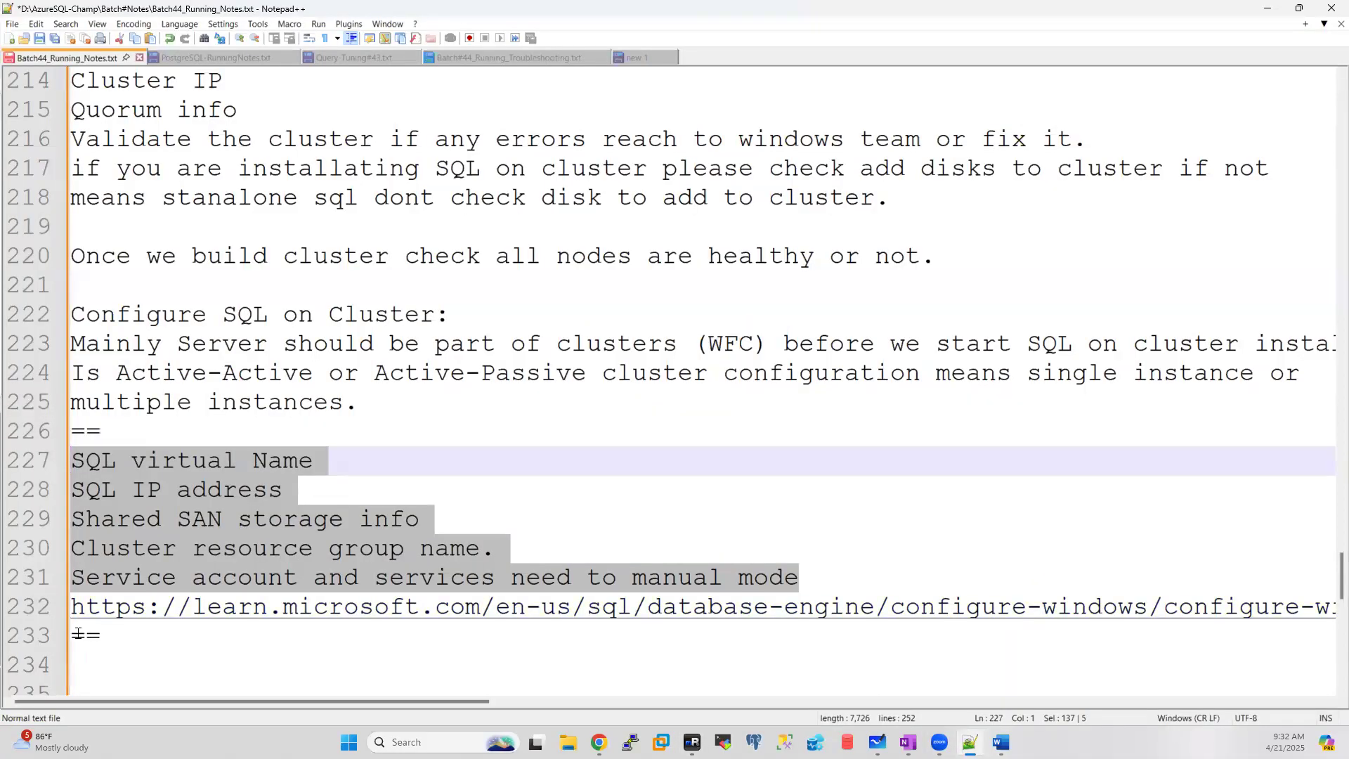
Step: Add line 233 'Cluster aware services and unaware services' to the notes, then return to mRemoteNG
click(78, 633)
key(Return)
click(75, 632)
text(Cl)
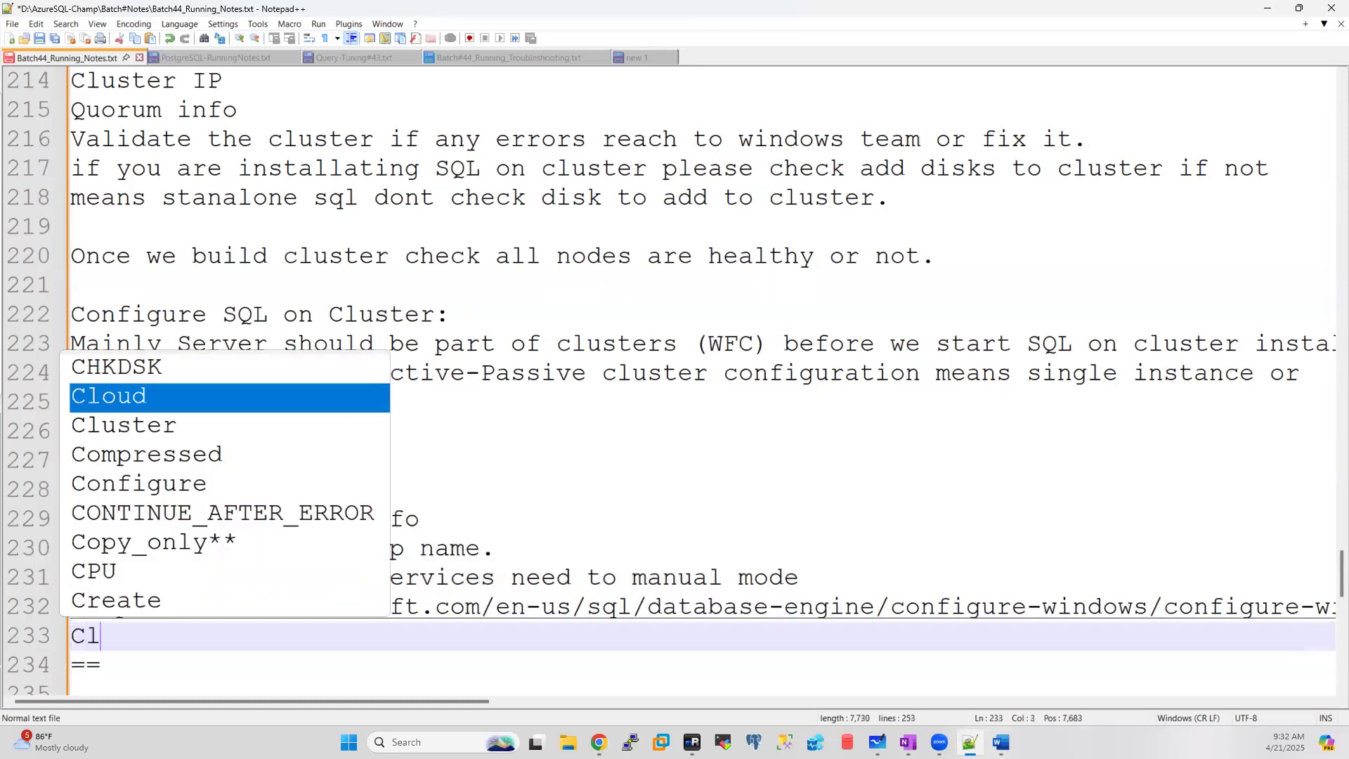
text(uster ware servi)
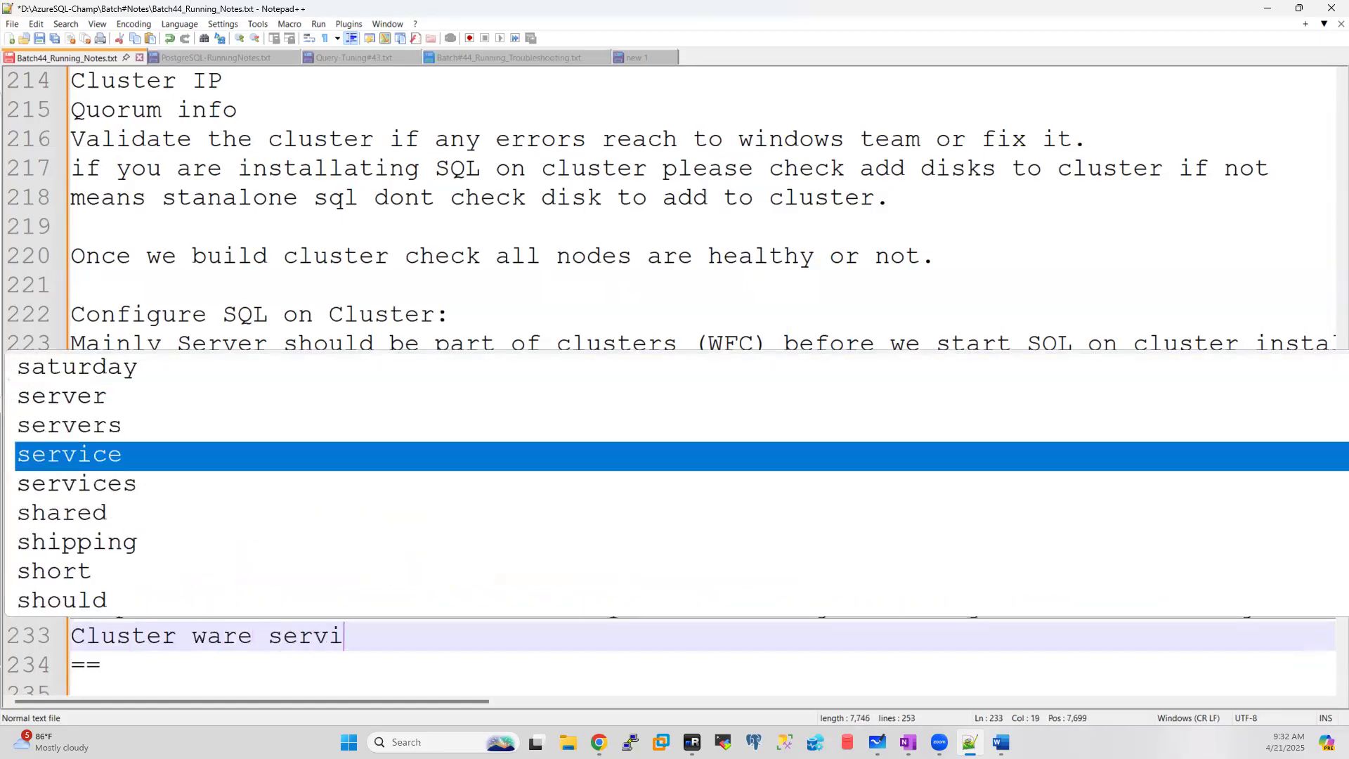
text(ces)
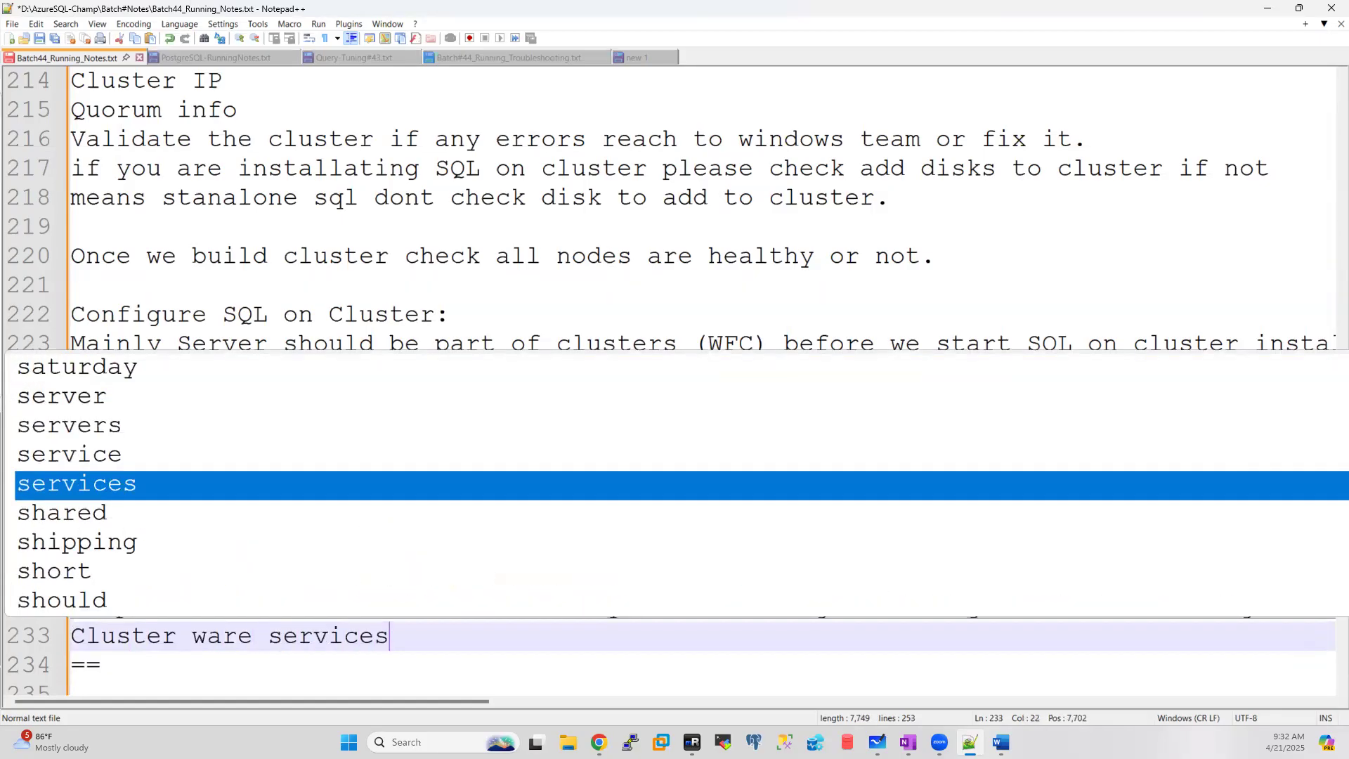
text( and )
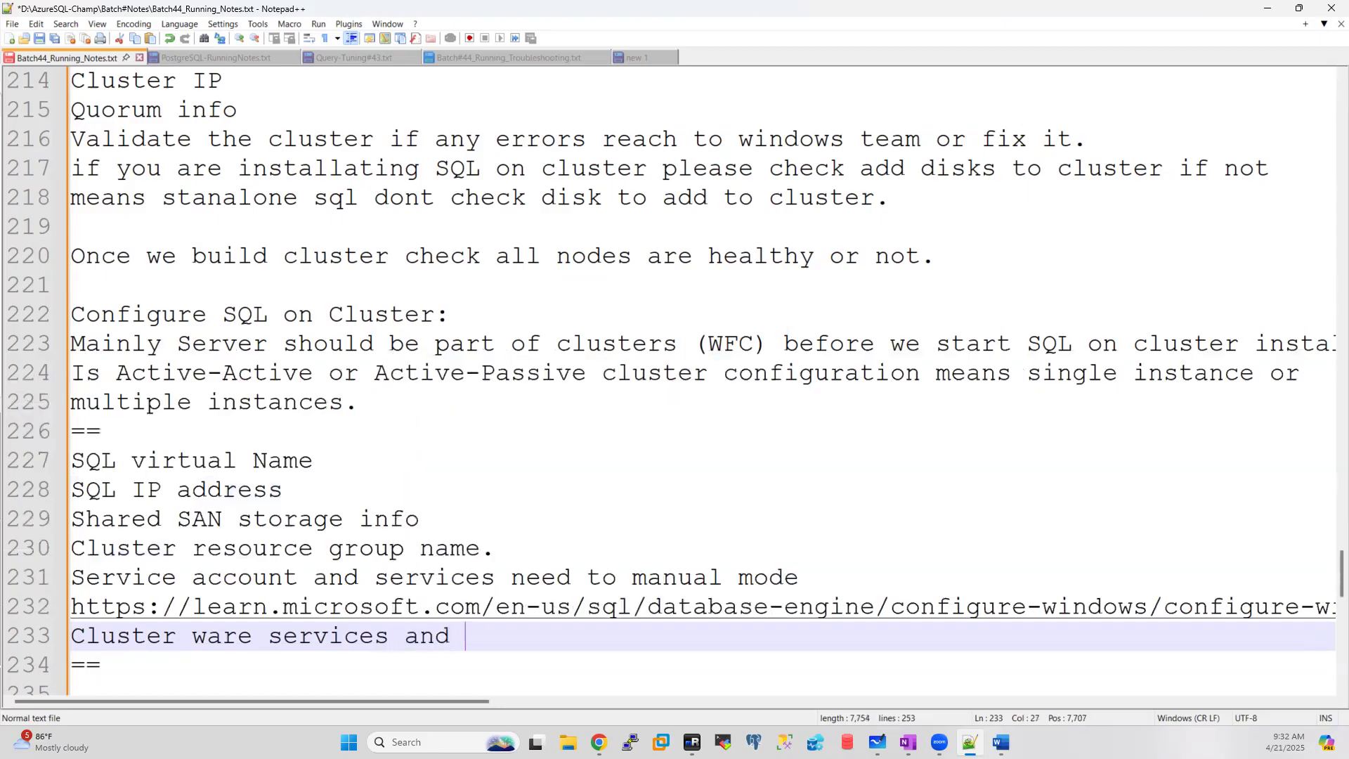
text(un)
text(arw/)
text(/)
key(BackSpace)
key(BackSpace)
key(BackSpace)
key(BackSpace)
key(BackSpace)
text(aware services)
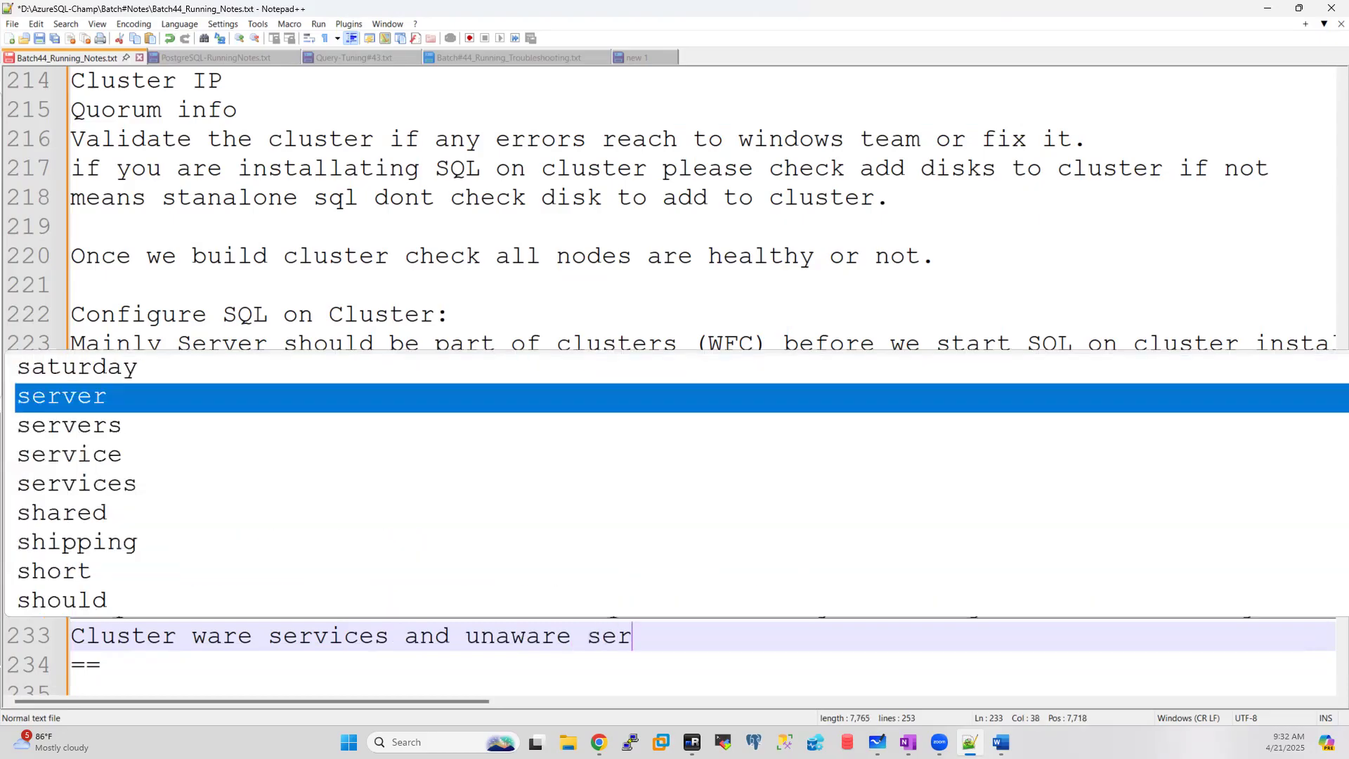
click(192, 641)
text(a)
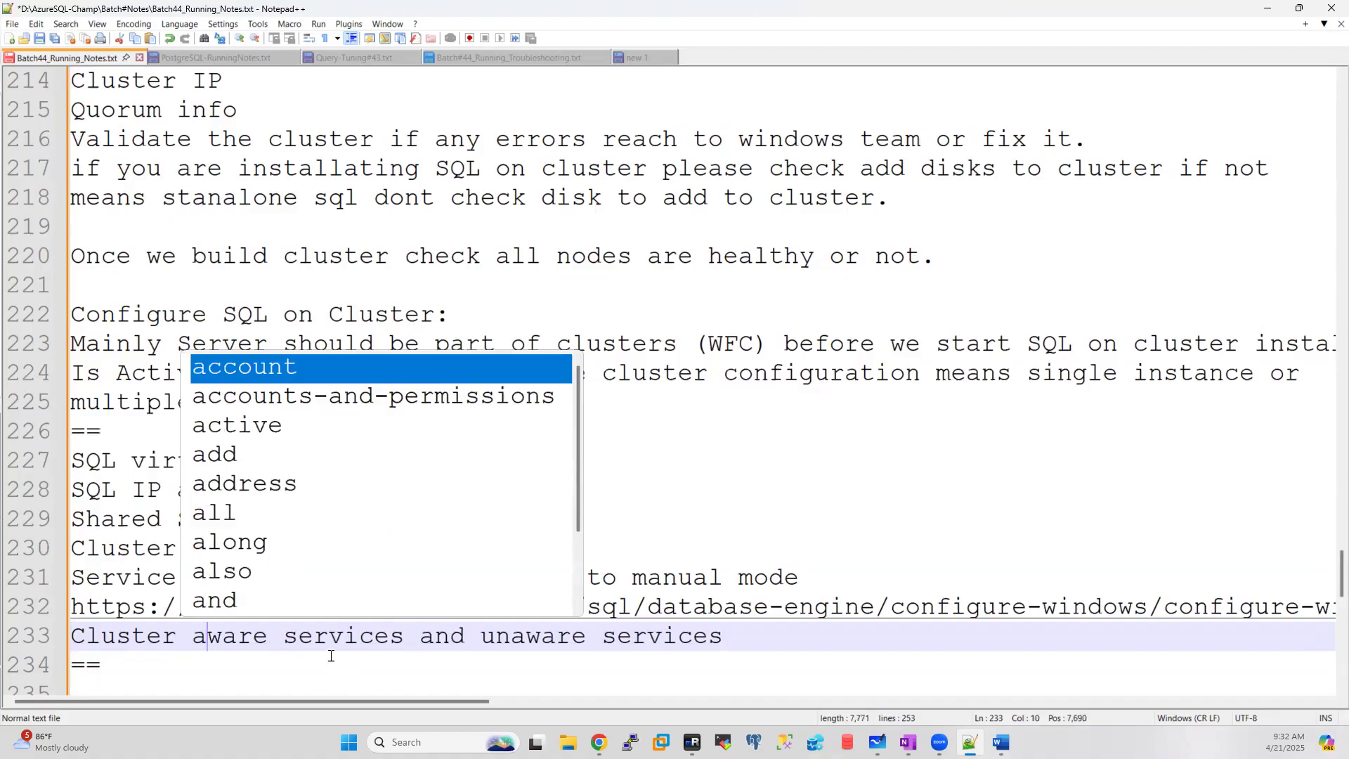
drag(725, 636, 69, 636)
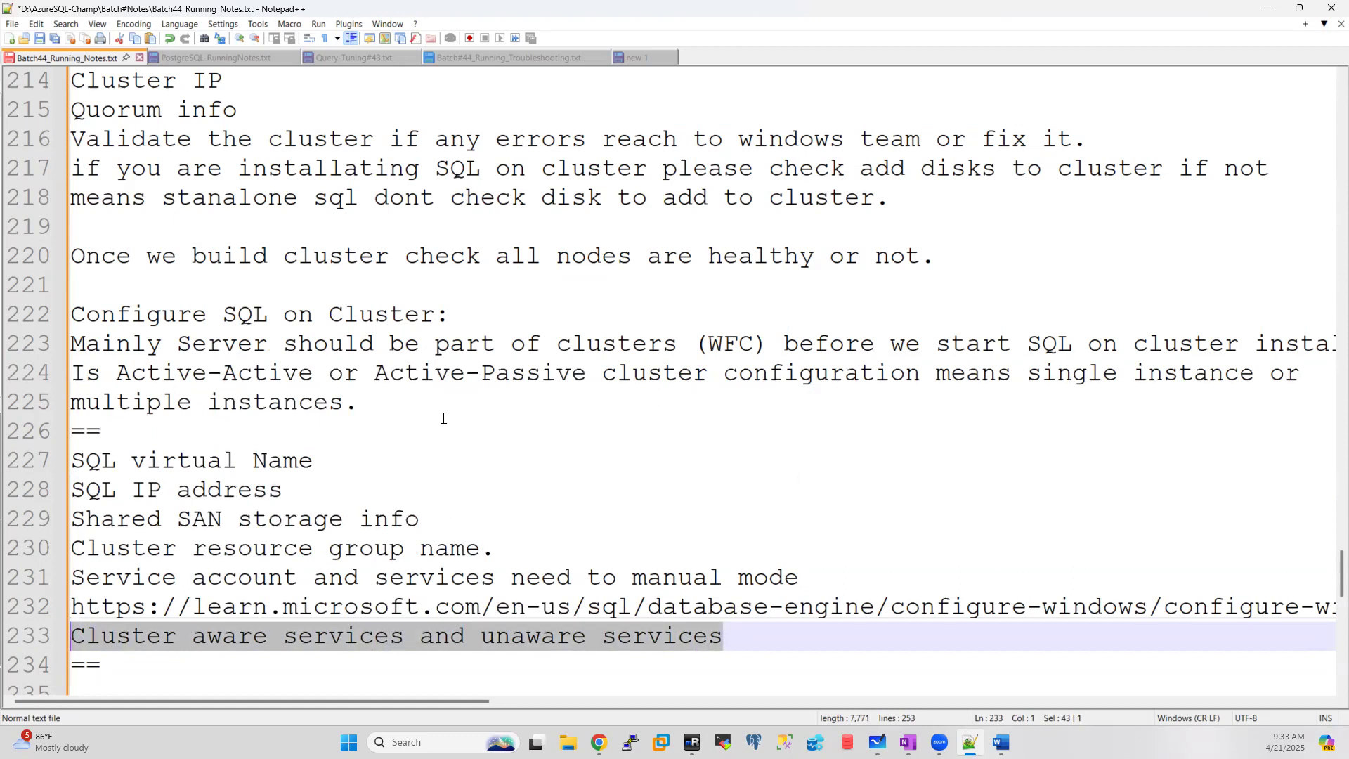
click(691, 742)
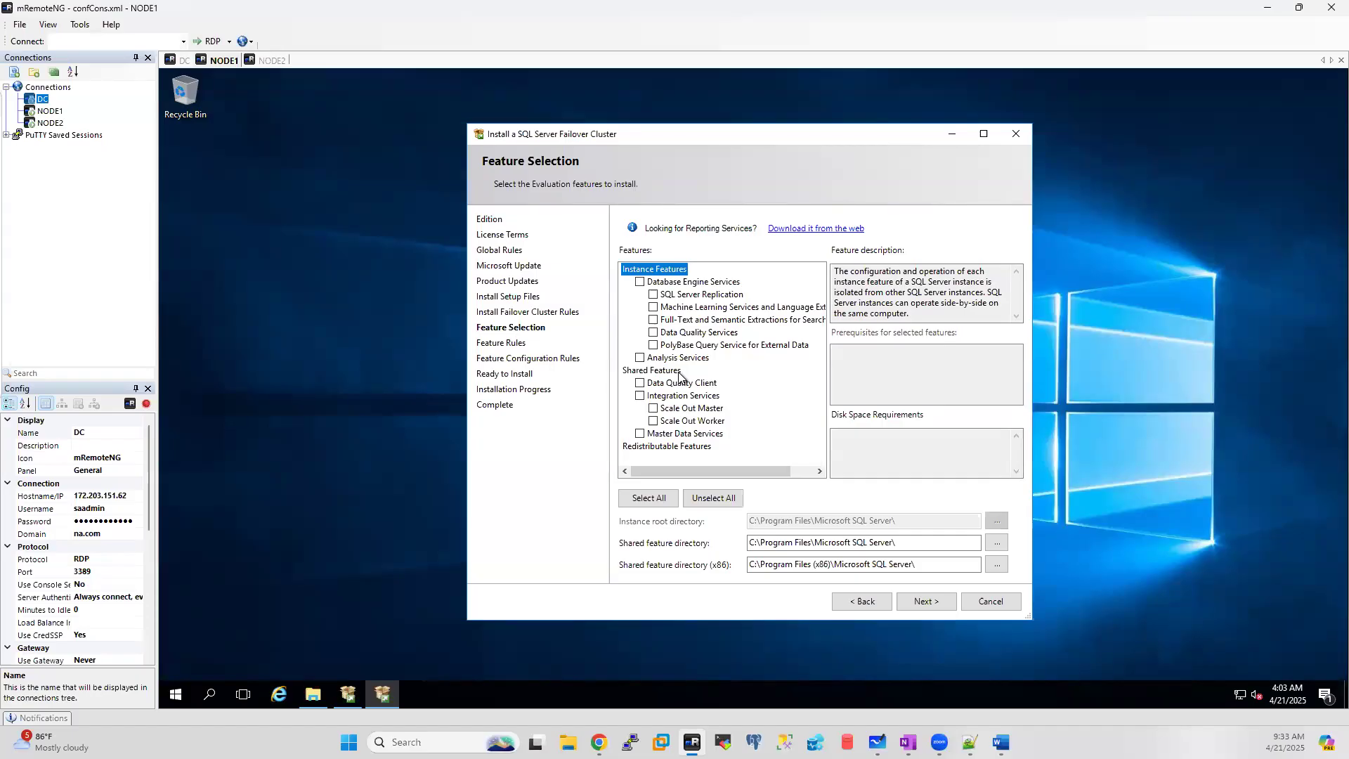
Step: Insert blank lines after the Destroy Cluster steps in Clustering.docx
click(1001, 742)
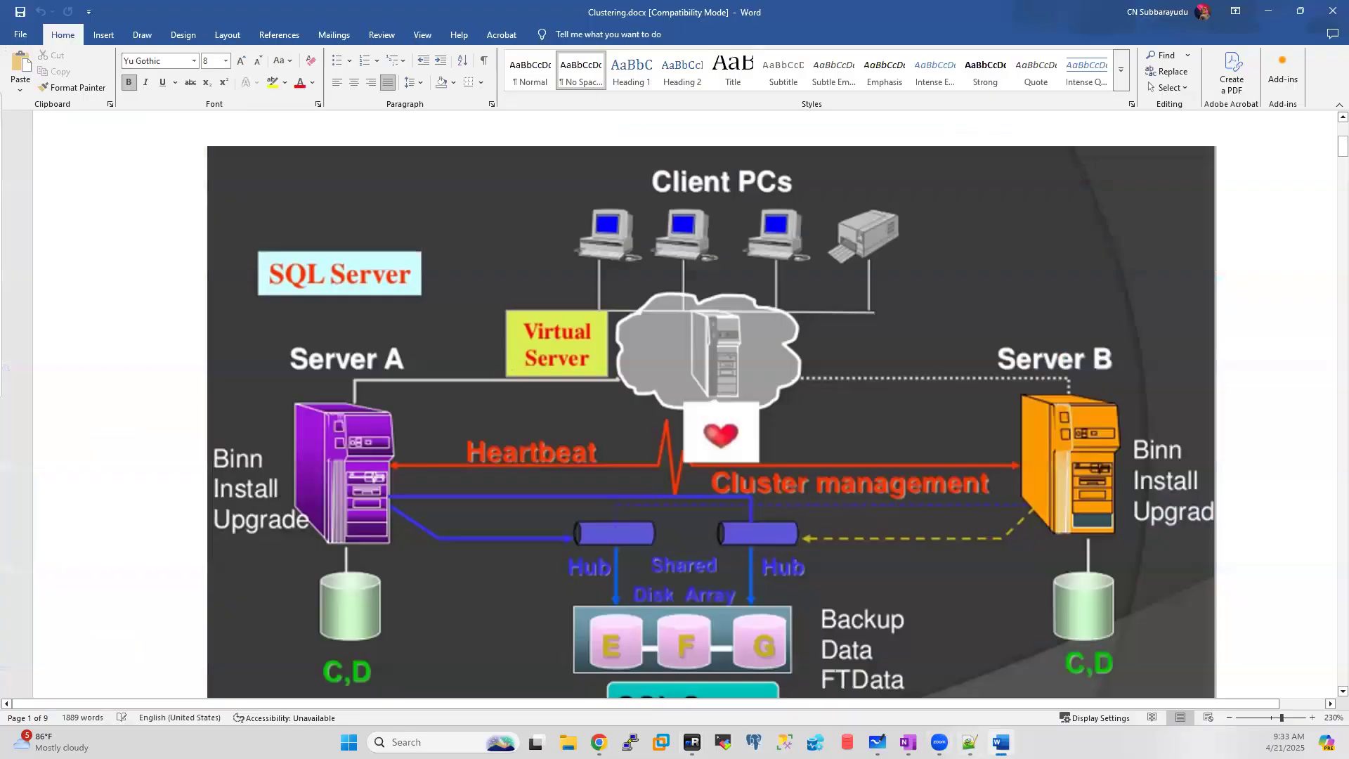
scroll(768, 481, down, 1)
drag(1340, 149, 1327, 364)
click(828, 337)
key(Return)
key(Return)
key(Return)
key(Return)
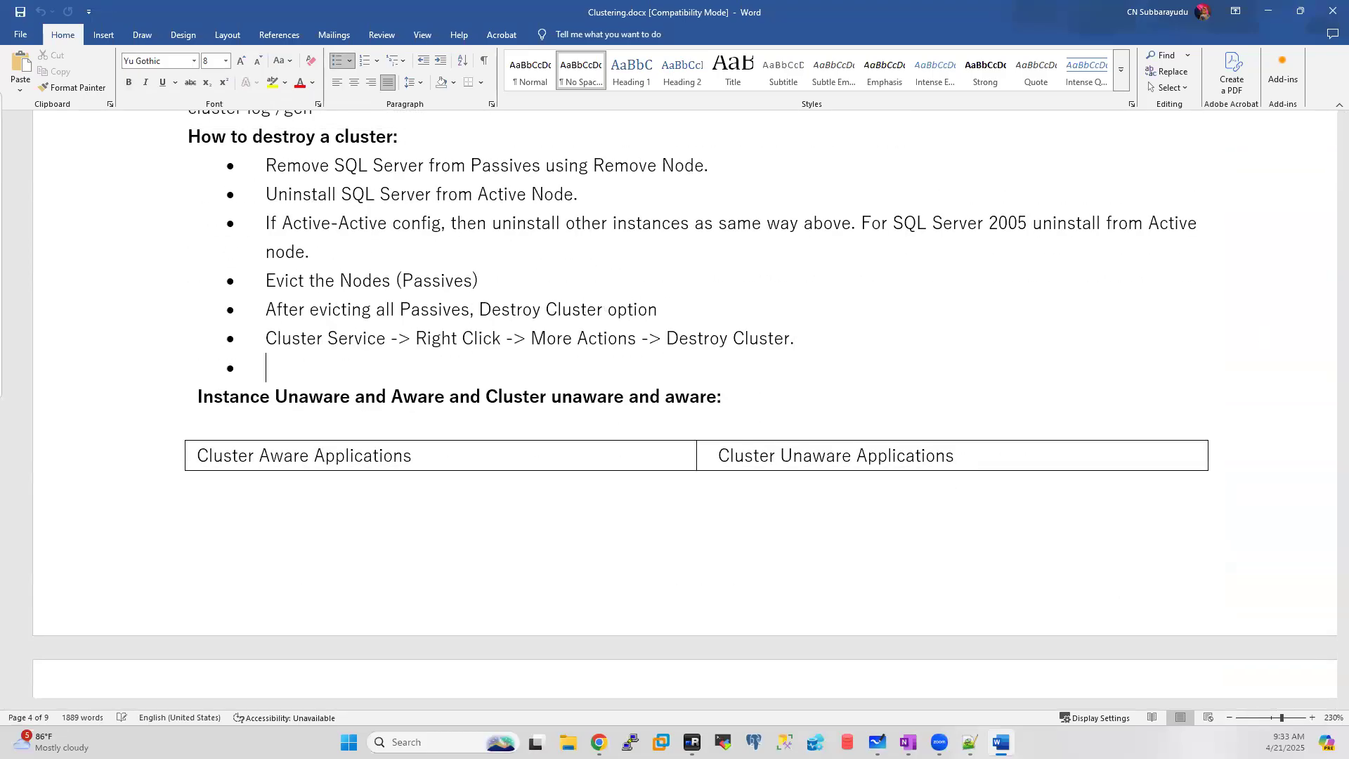
Step: Highlight Database, Analysis, Reporting and Integration Services in the aware/unaware table, then return to NODE1
scroll(832, 337, down, 9)
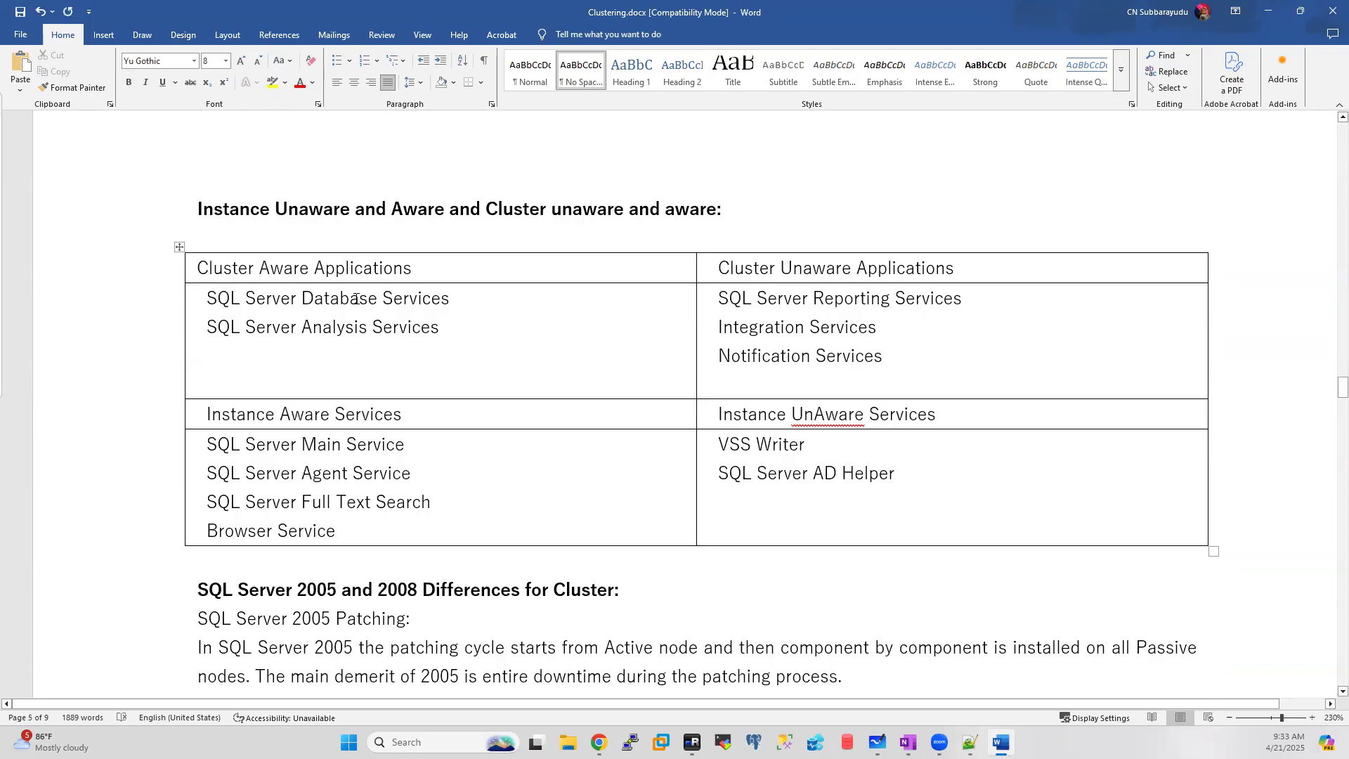
drag(449, 298, 203, 303)
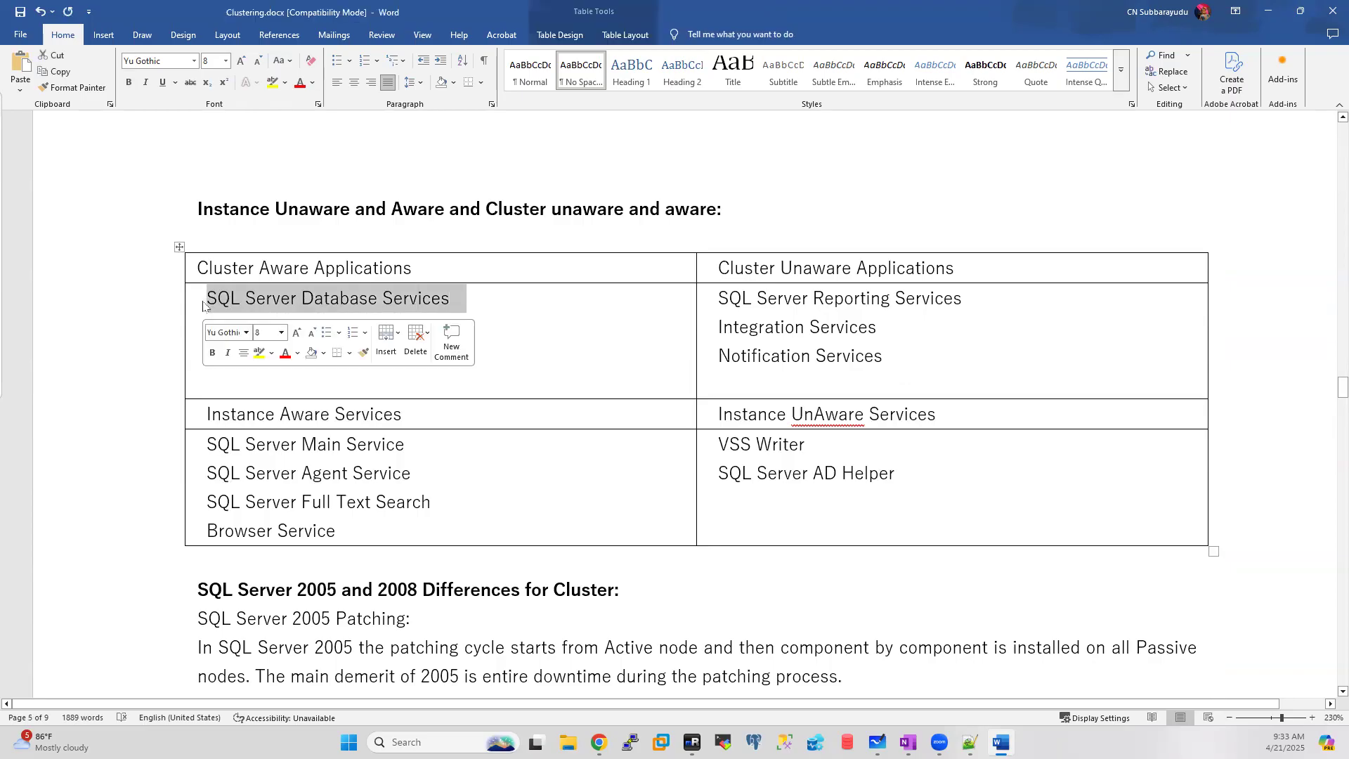
drag(455, 327, 187, 328)
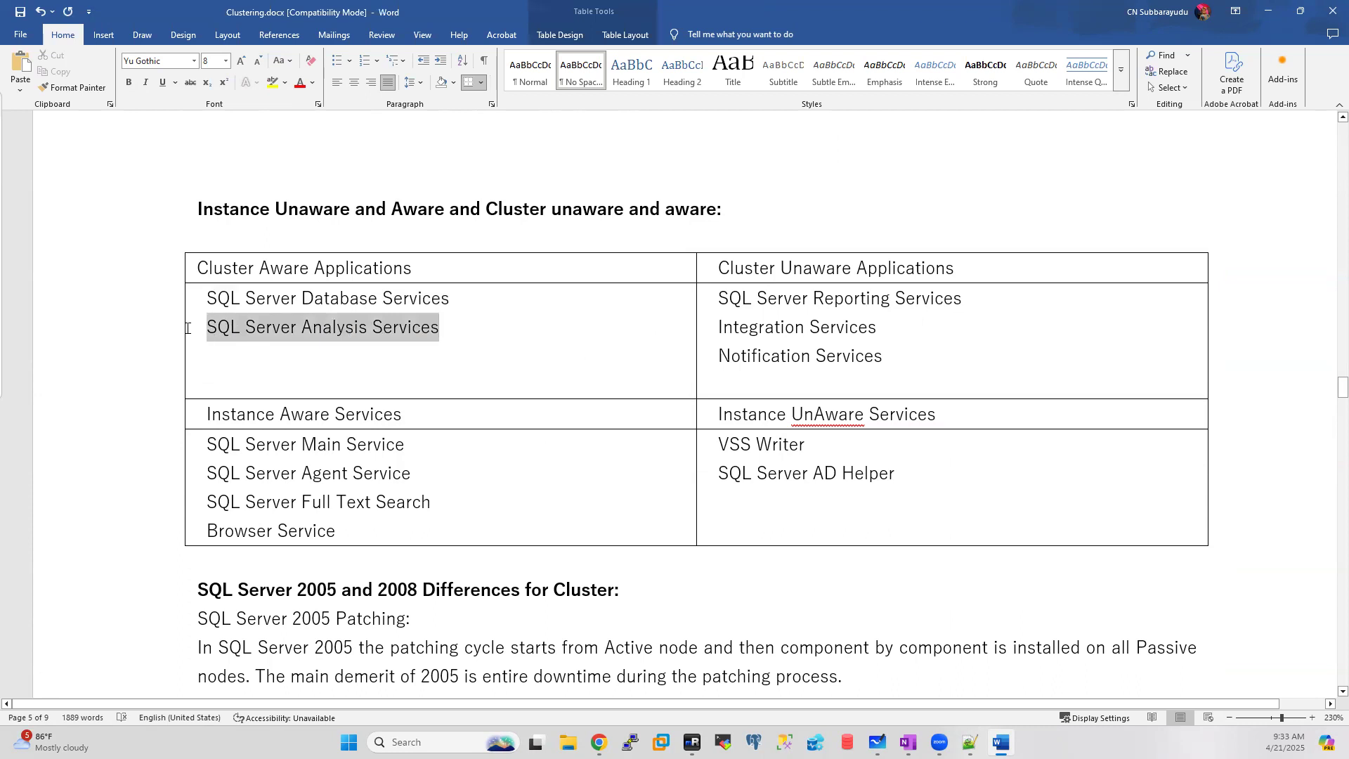
click(533, 298)
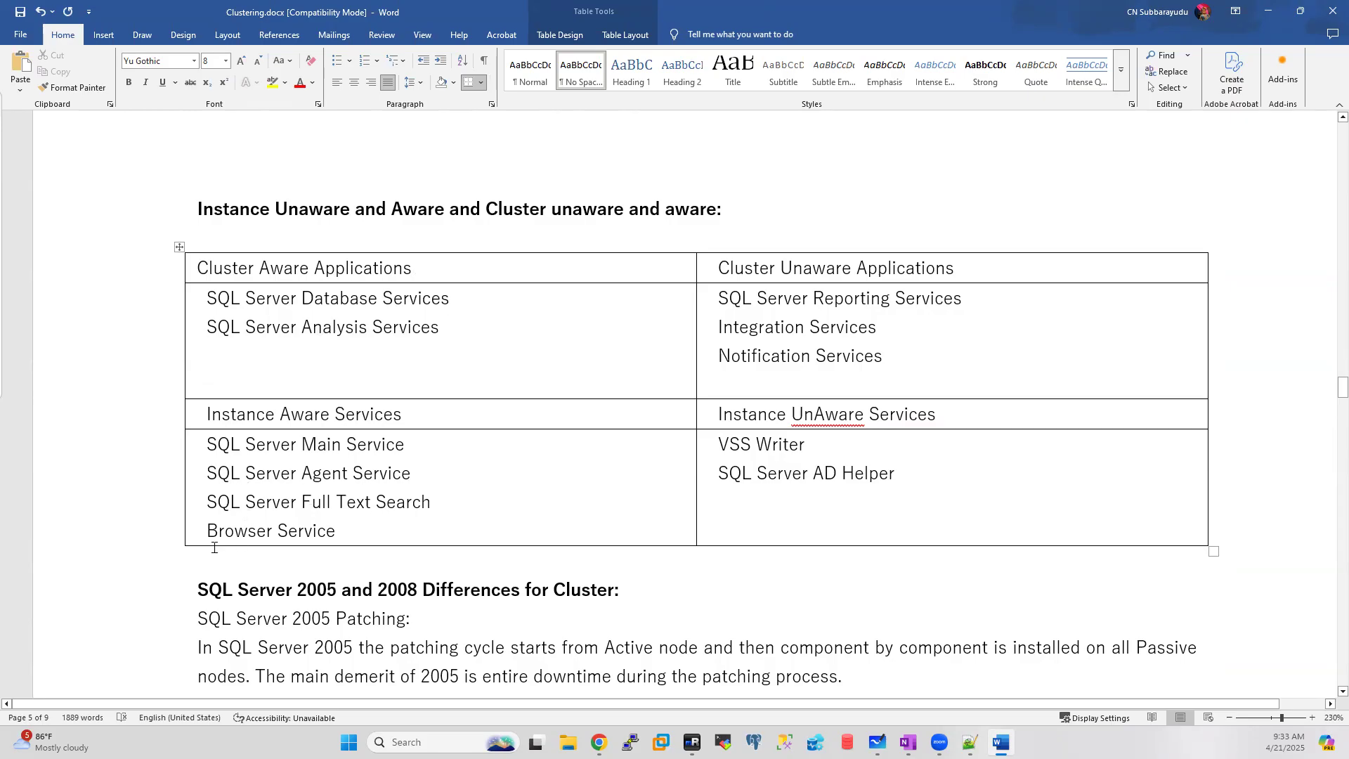
drag(335, 532, 186, 311)
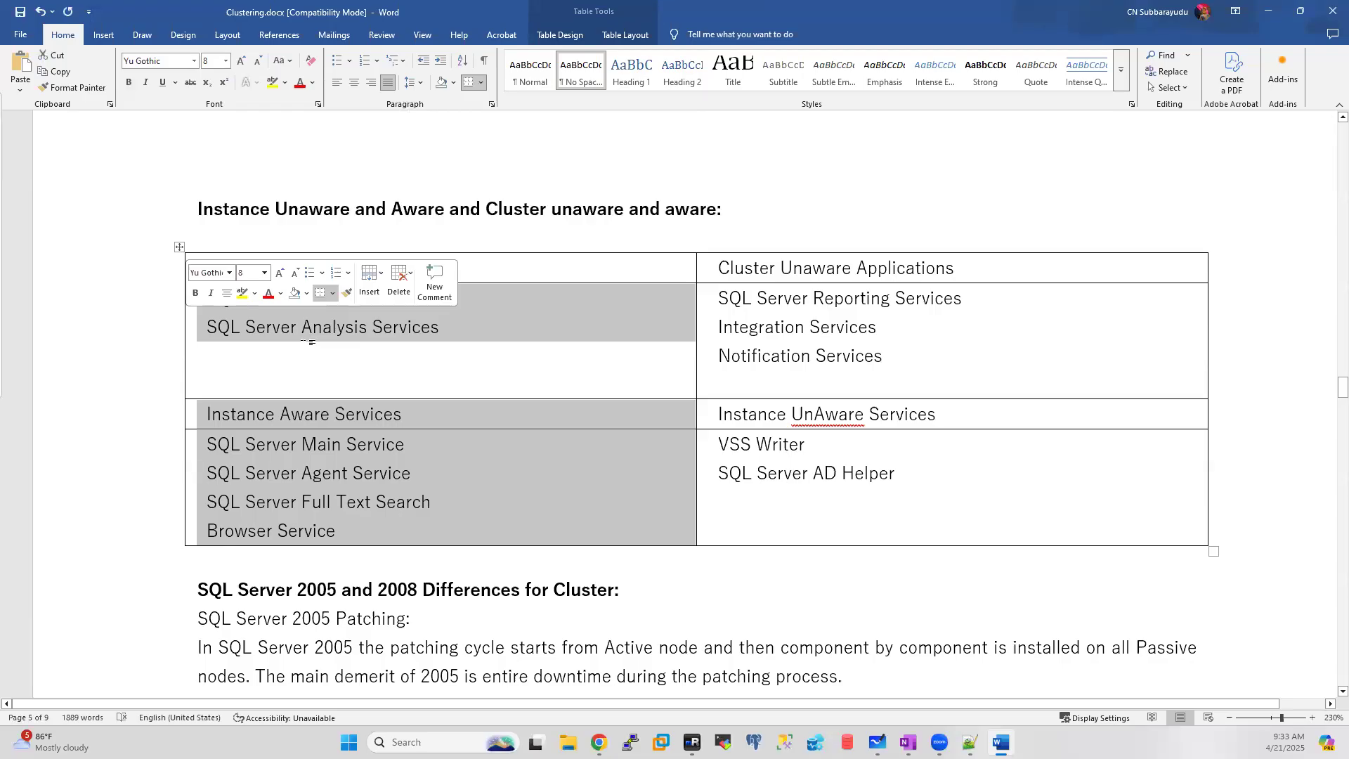
triple_click(998, 298)
click(1056, 353)
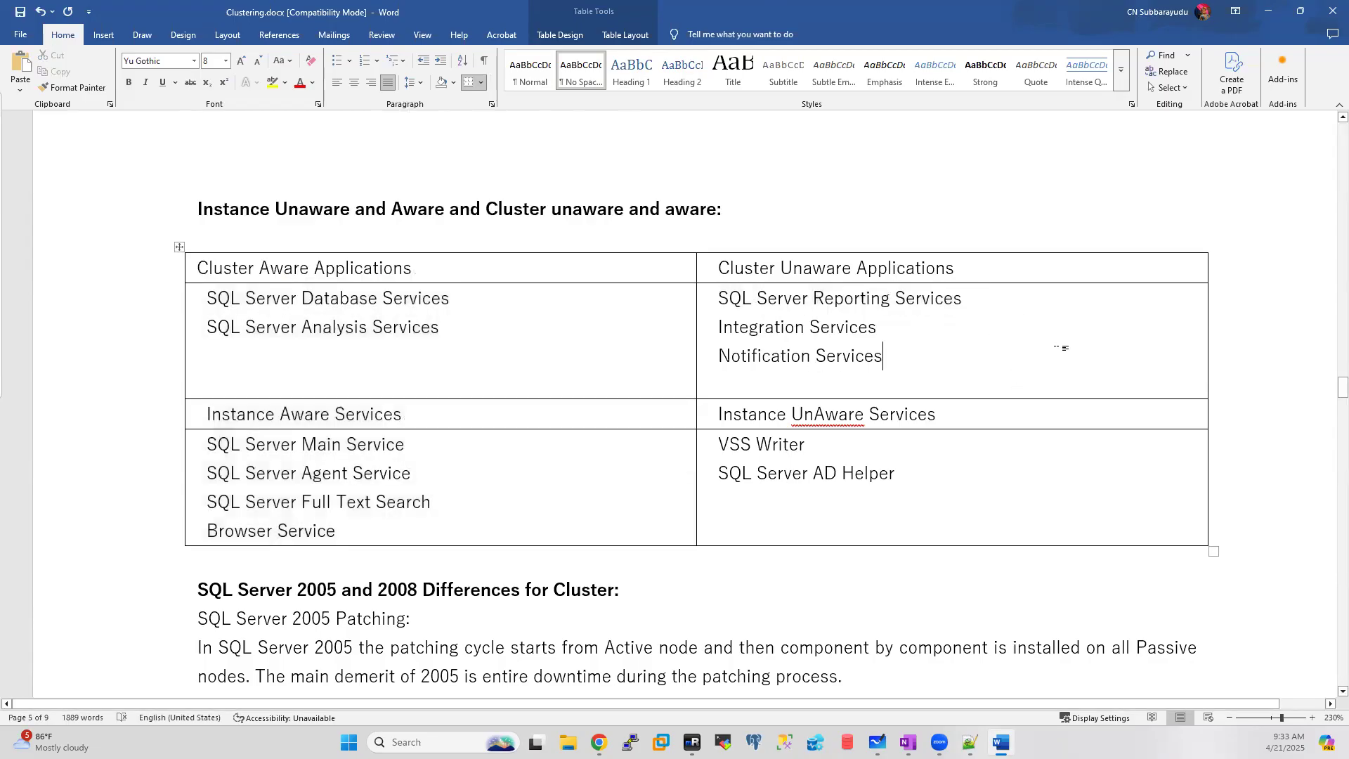
drag(911, 335, 711, 333)
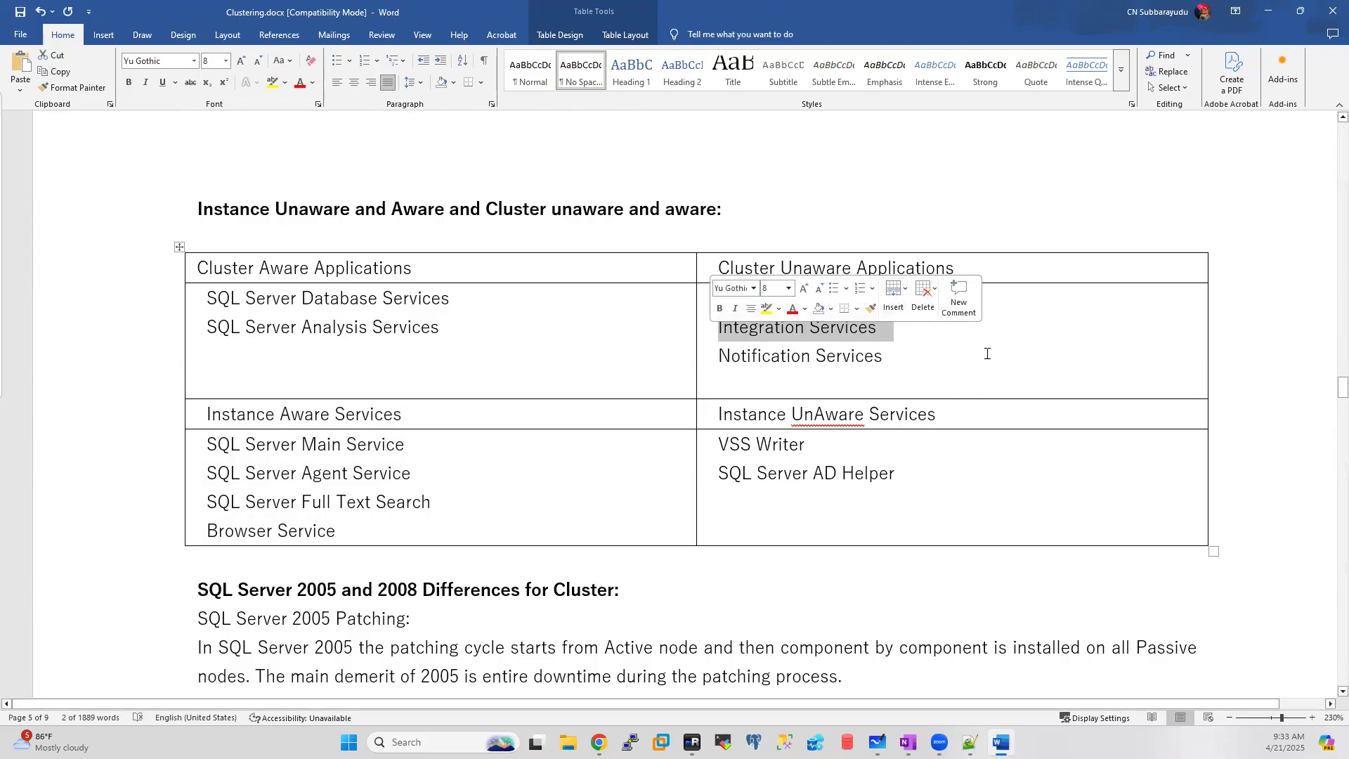
click(1069, 327)
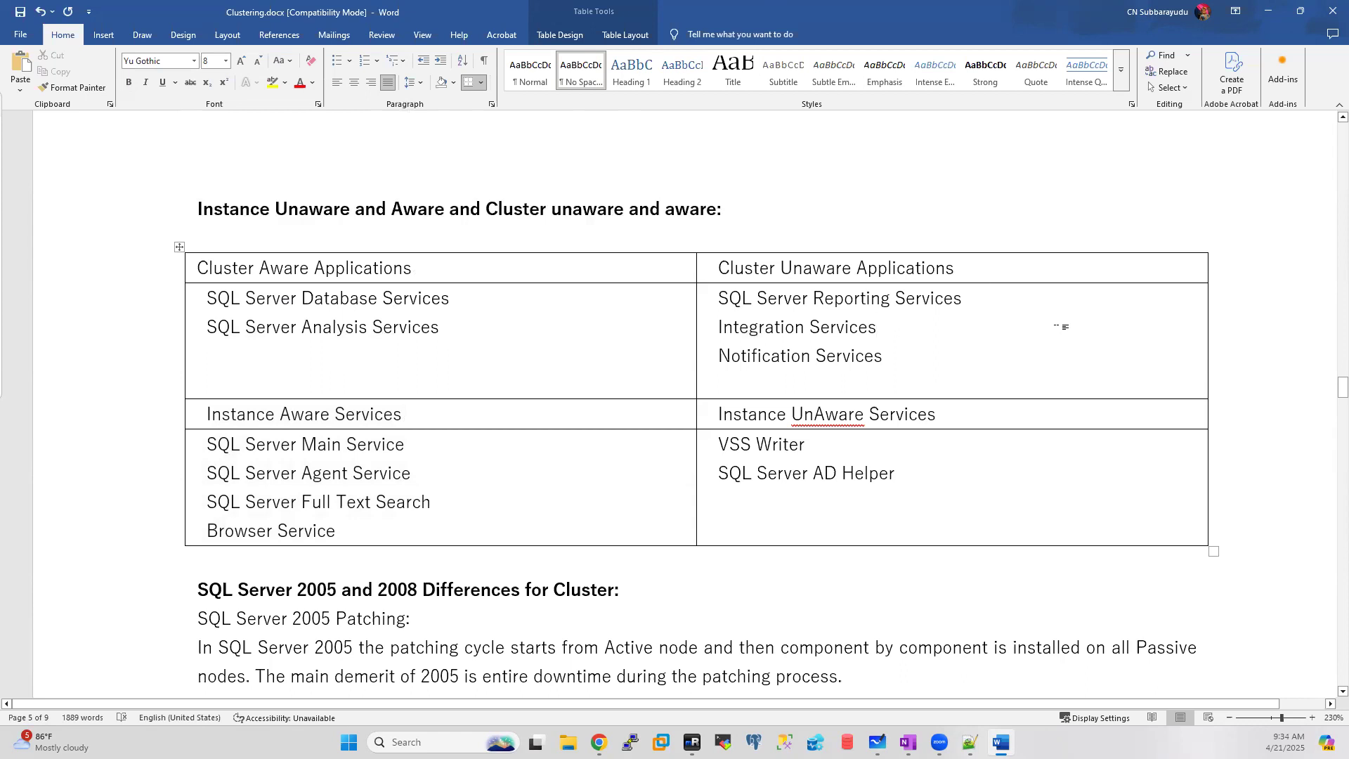
drag(889, 332, 688, 339)
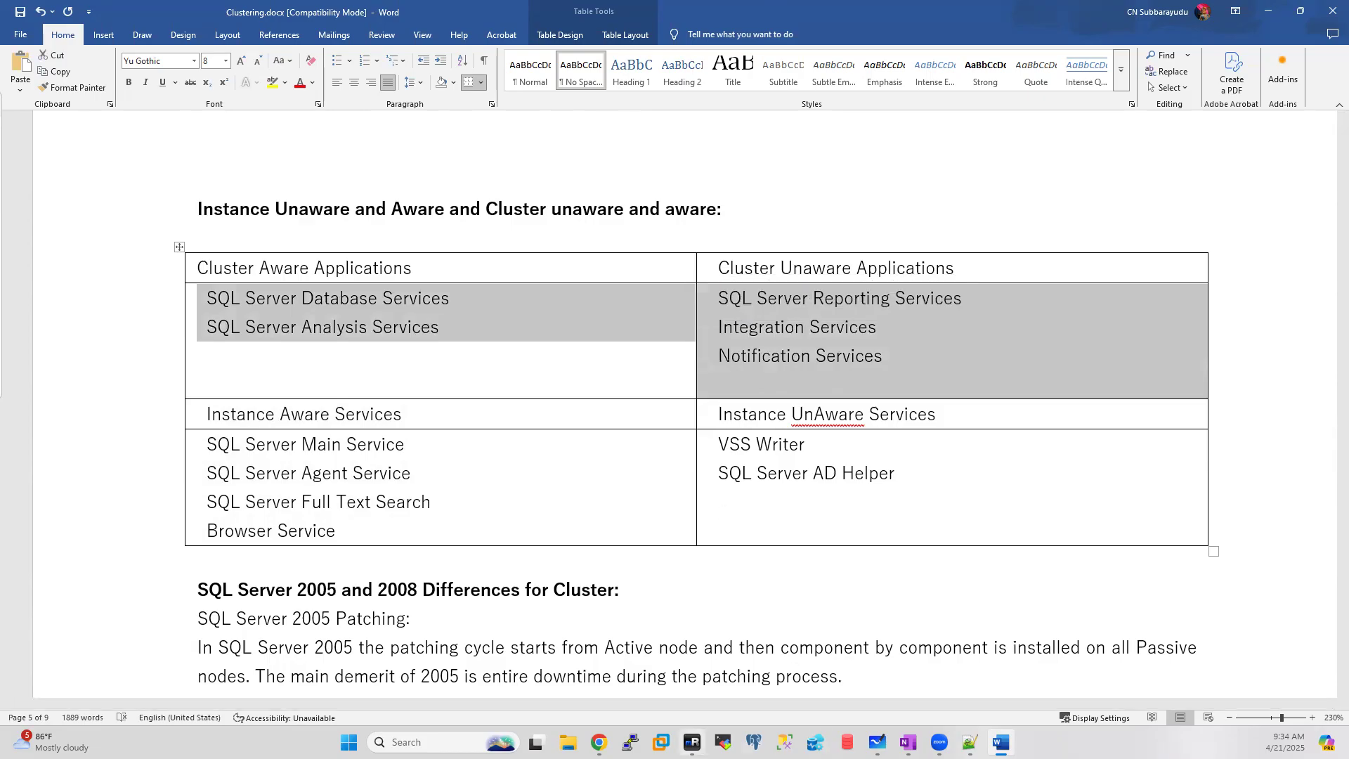
click(692, 742)
Step: Tick Integration Services on NODE1's Feature Selection page, then highlight VSS Writer and SQL Server AD Helper in the Word notes
click(640, 395)
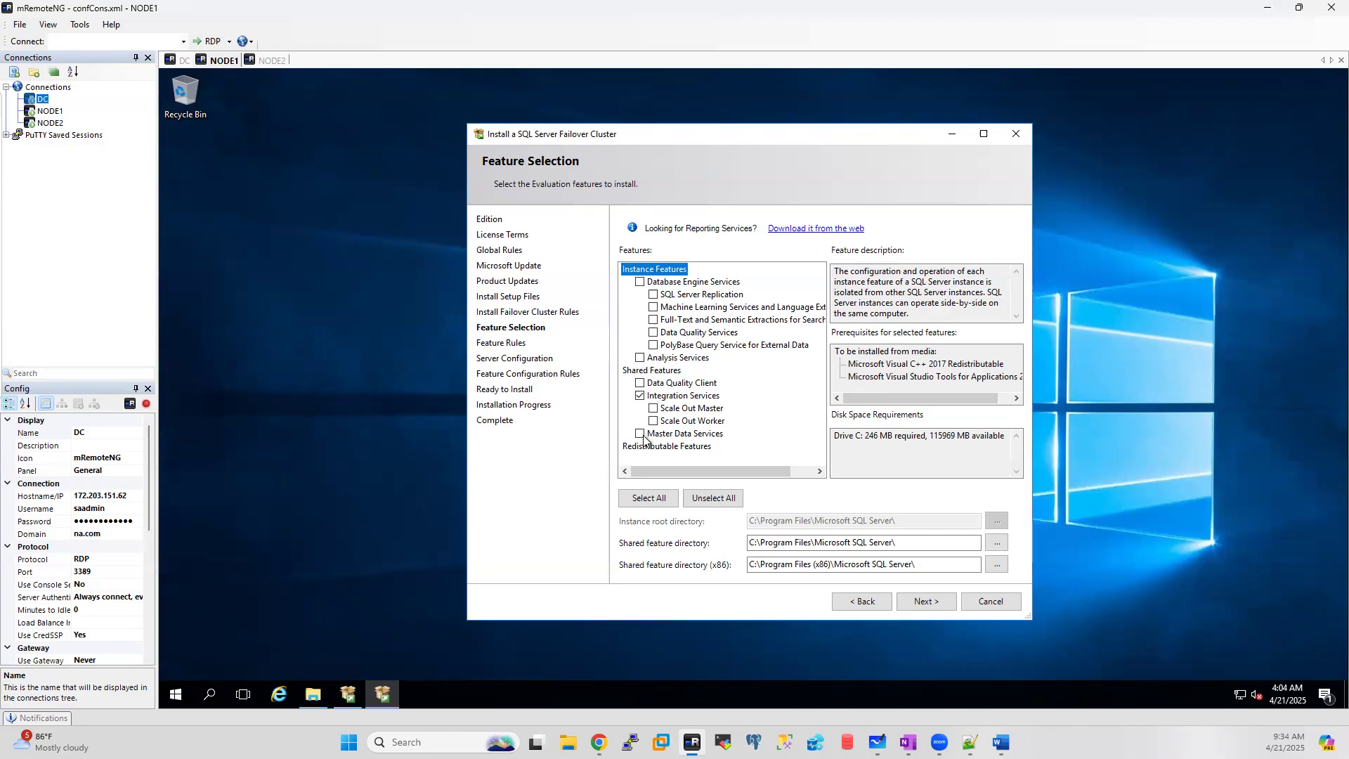
click(1001, 742)
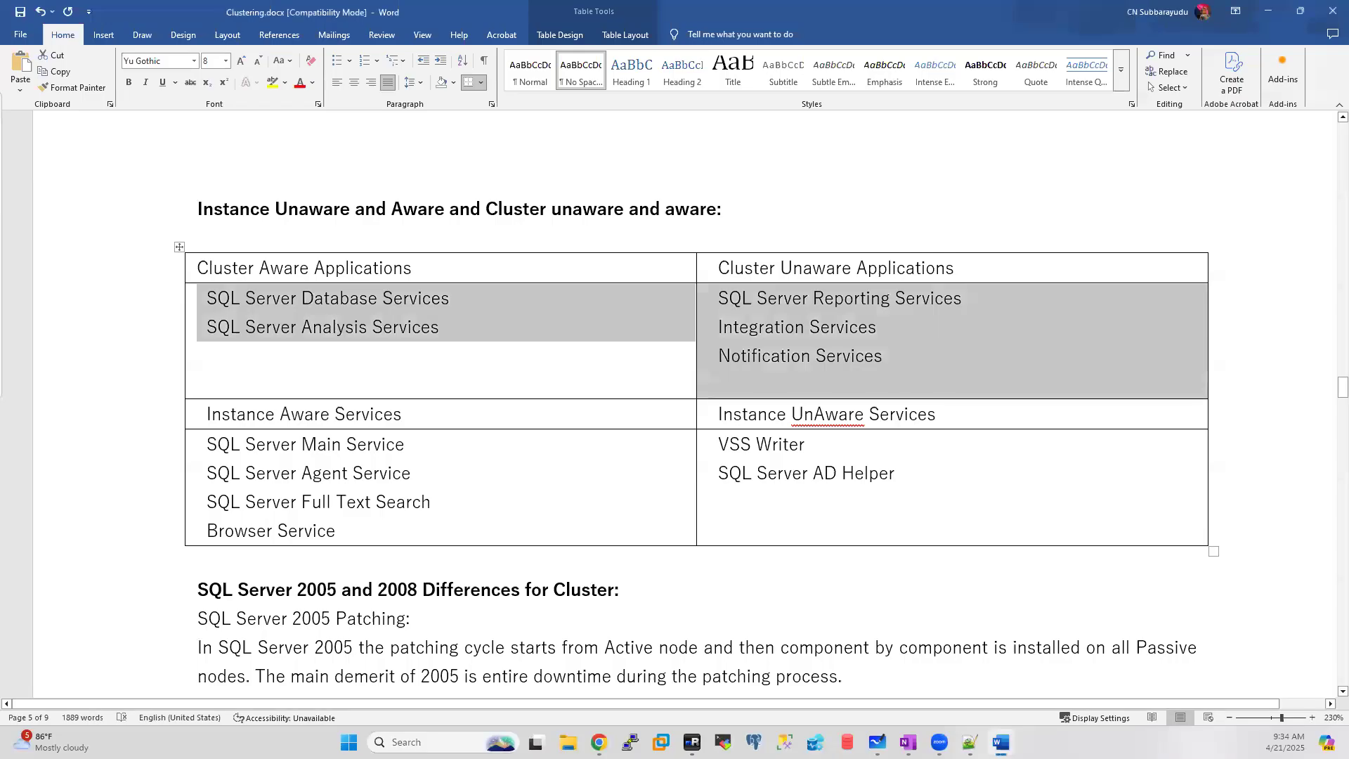
drag(834, 443, 718, 444)
drag(932, 473, 719, 477)
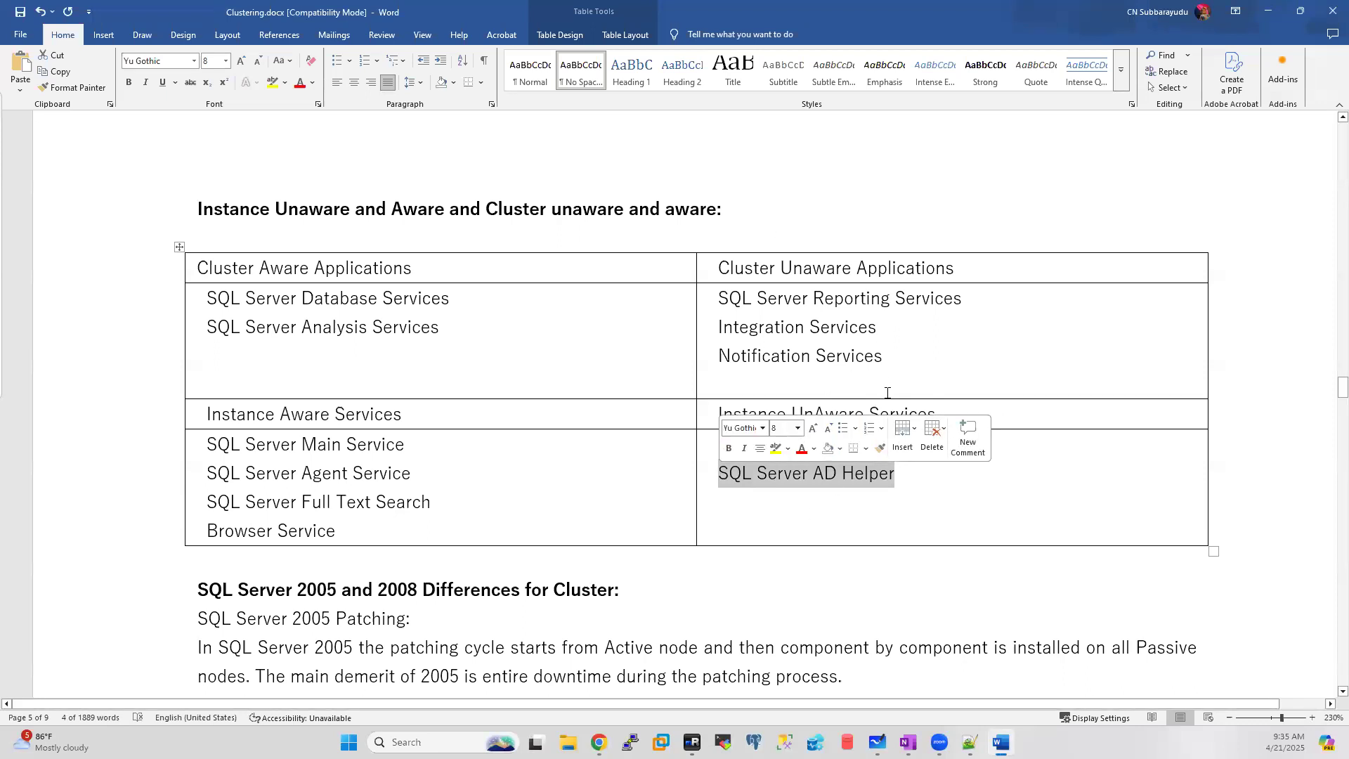
click(895, 492)
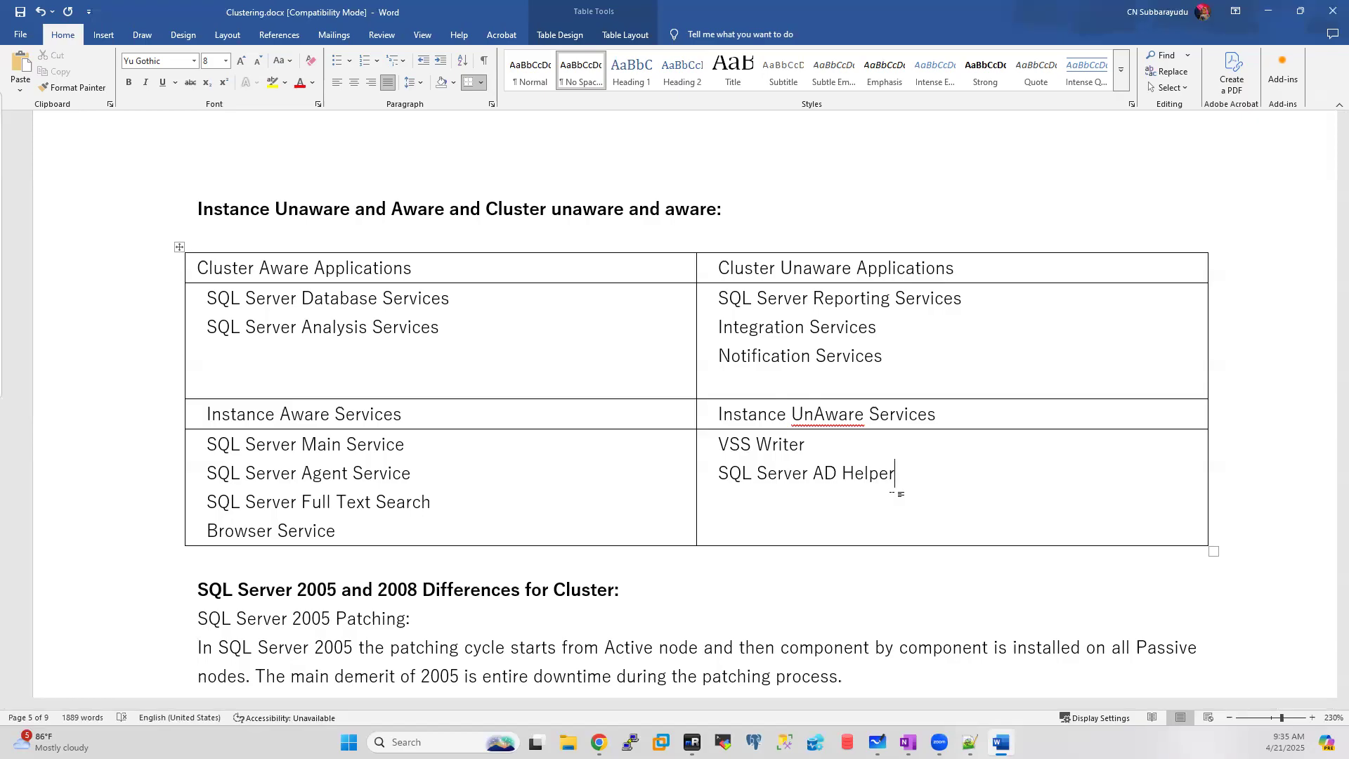
click(692, 742)
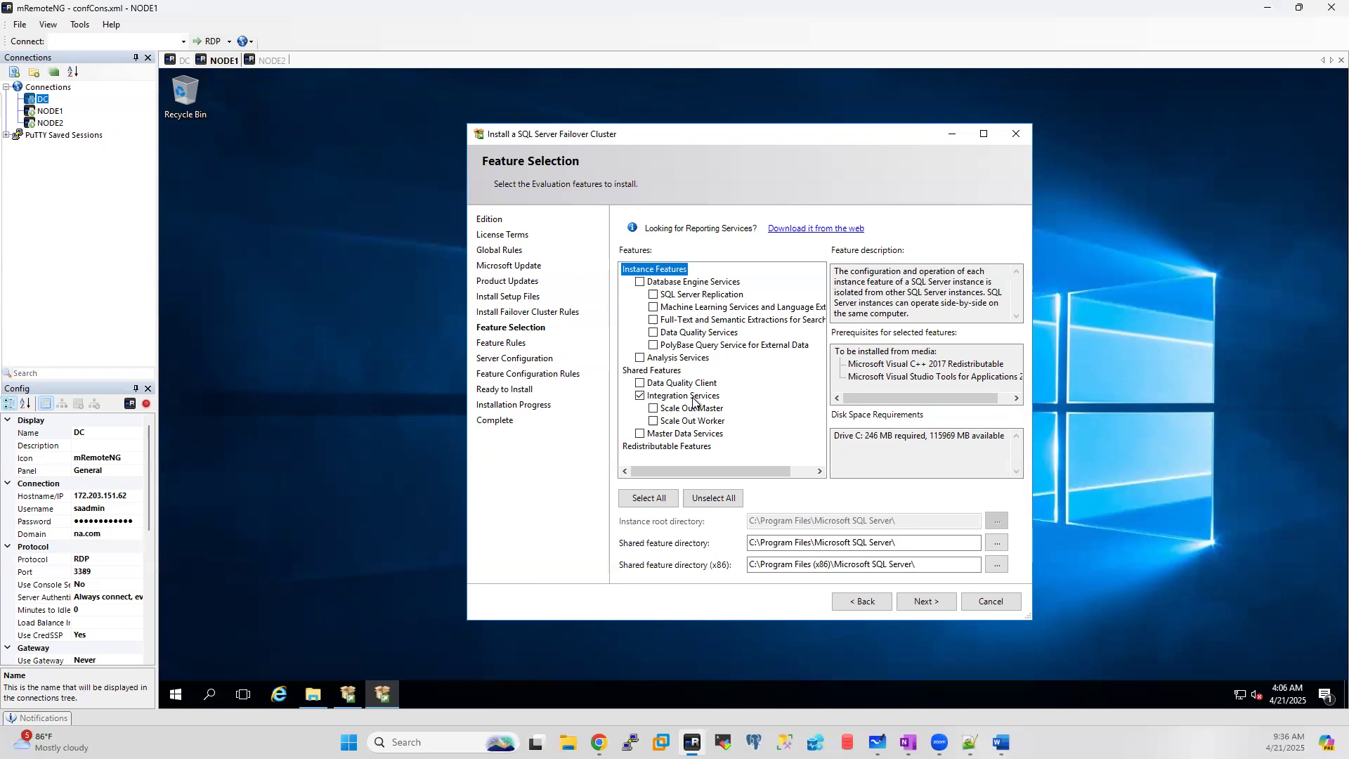
Step: Select Database Engine Services, Analysis Services, Data Quality Client and Master Data Services, dropping Integration Services
click(640, 396)
click(640, 281)
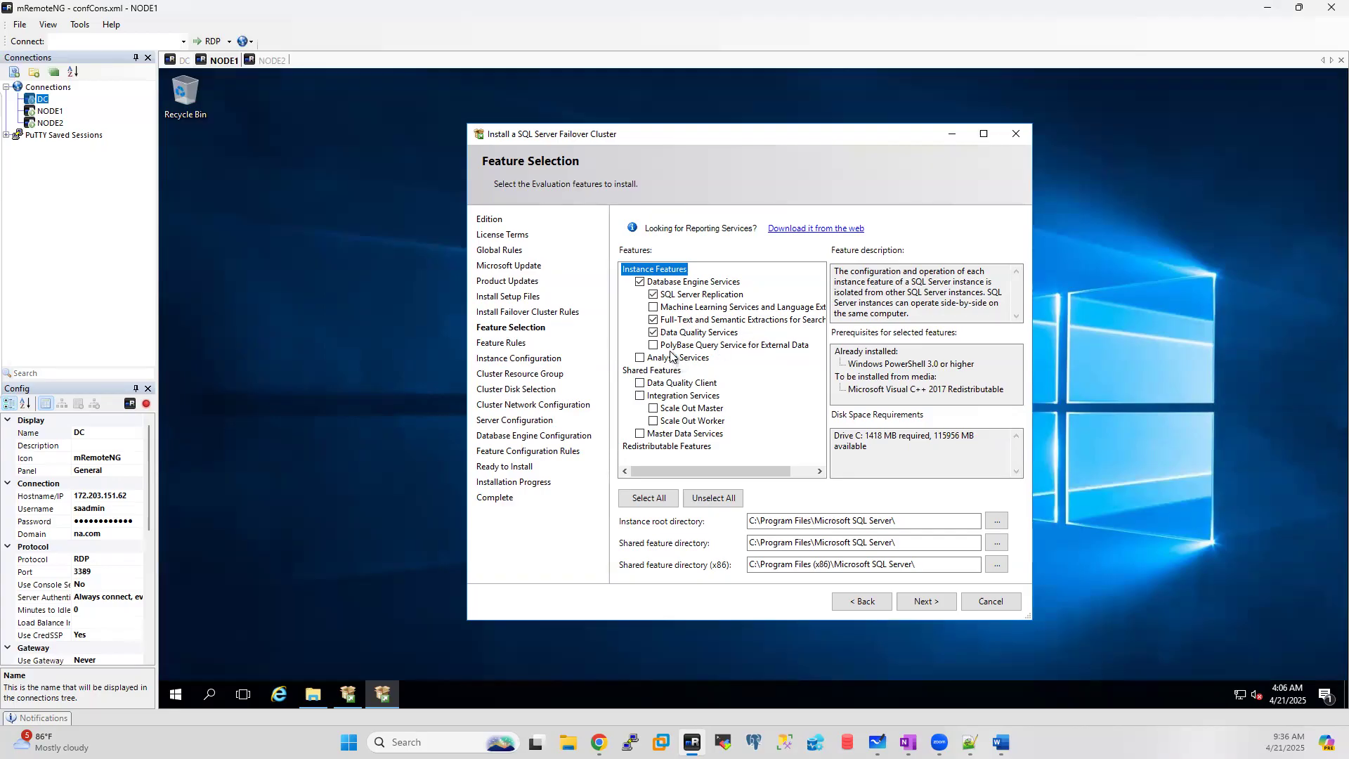
click(640, 358)
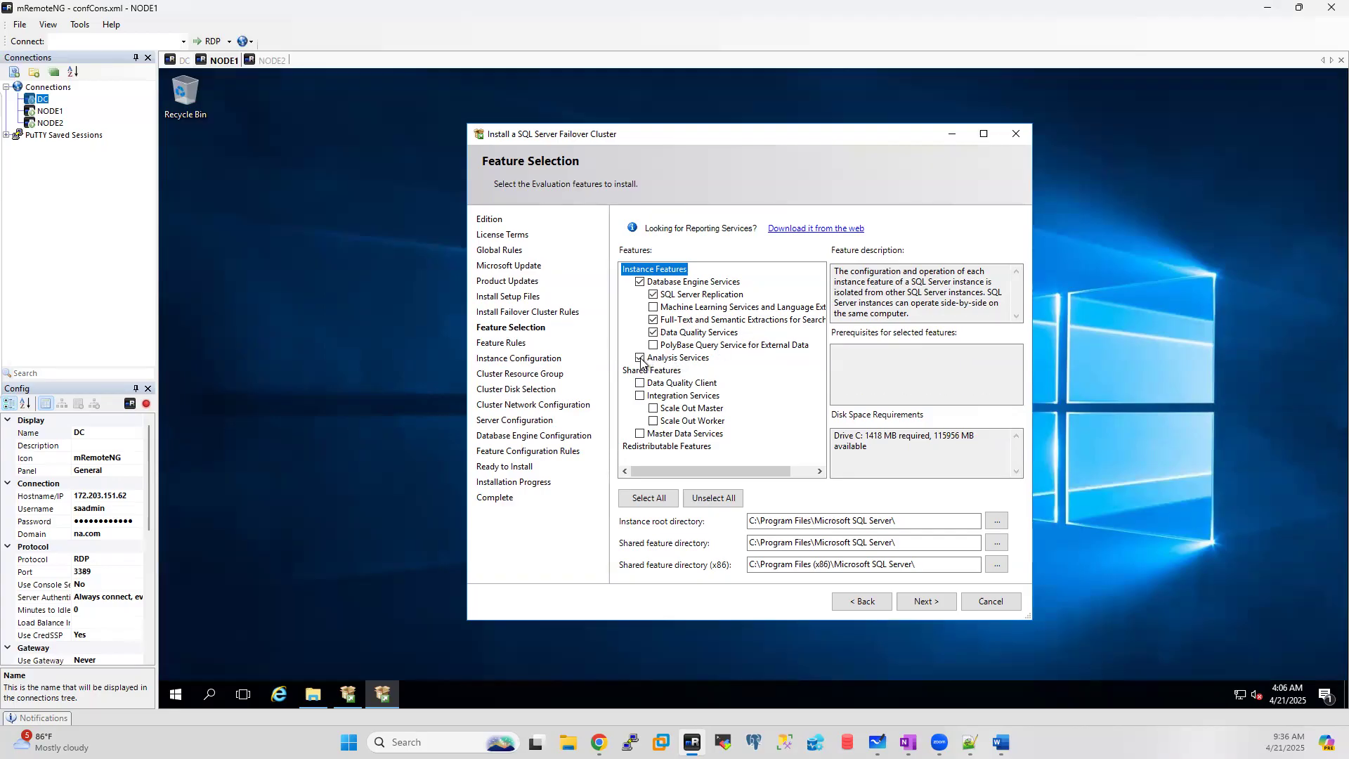
click(640, 359)
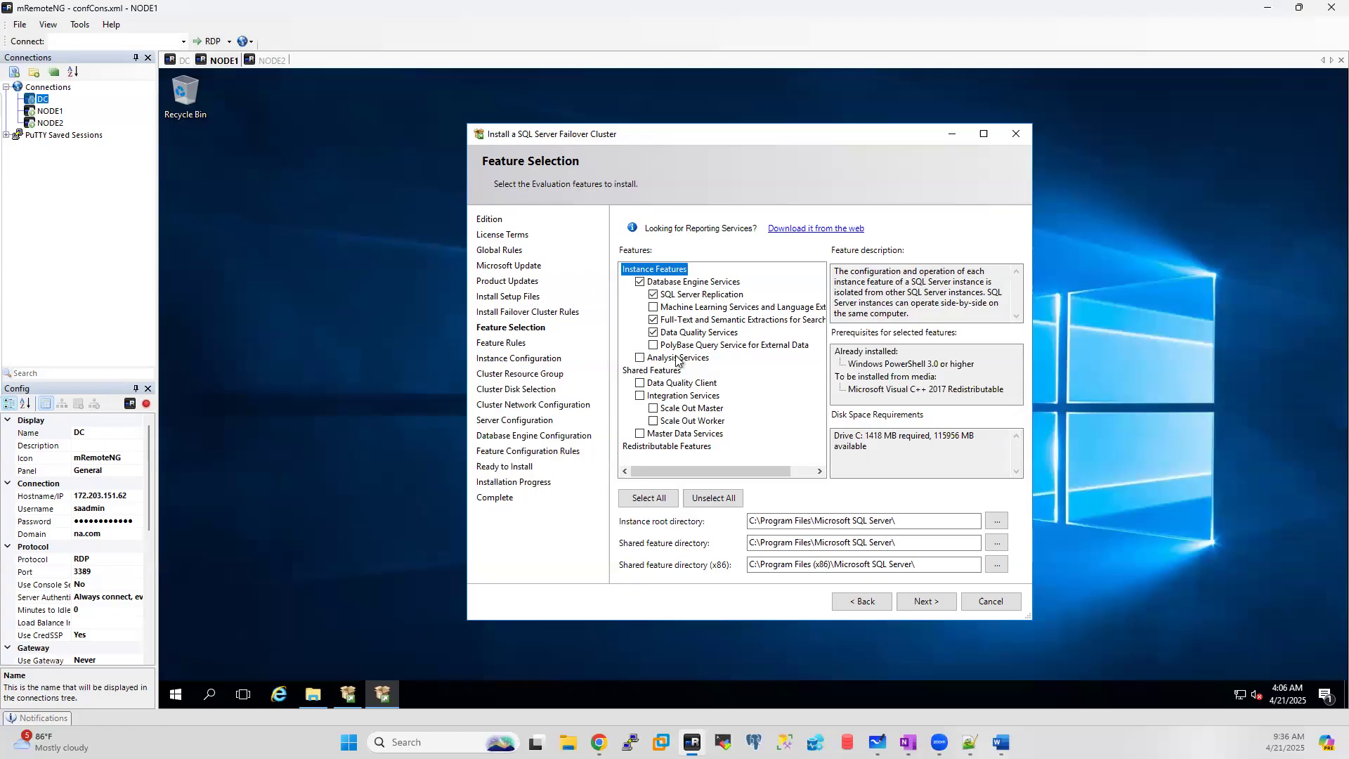
click(640, 383)
click(640, 435)
click(640, 358)
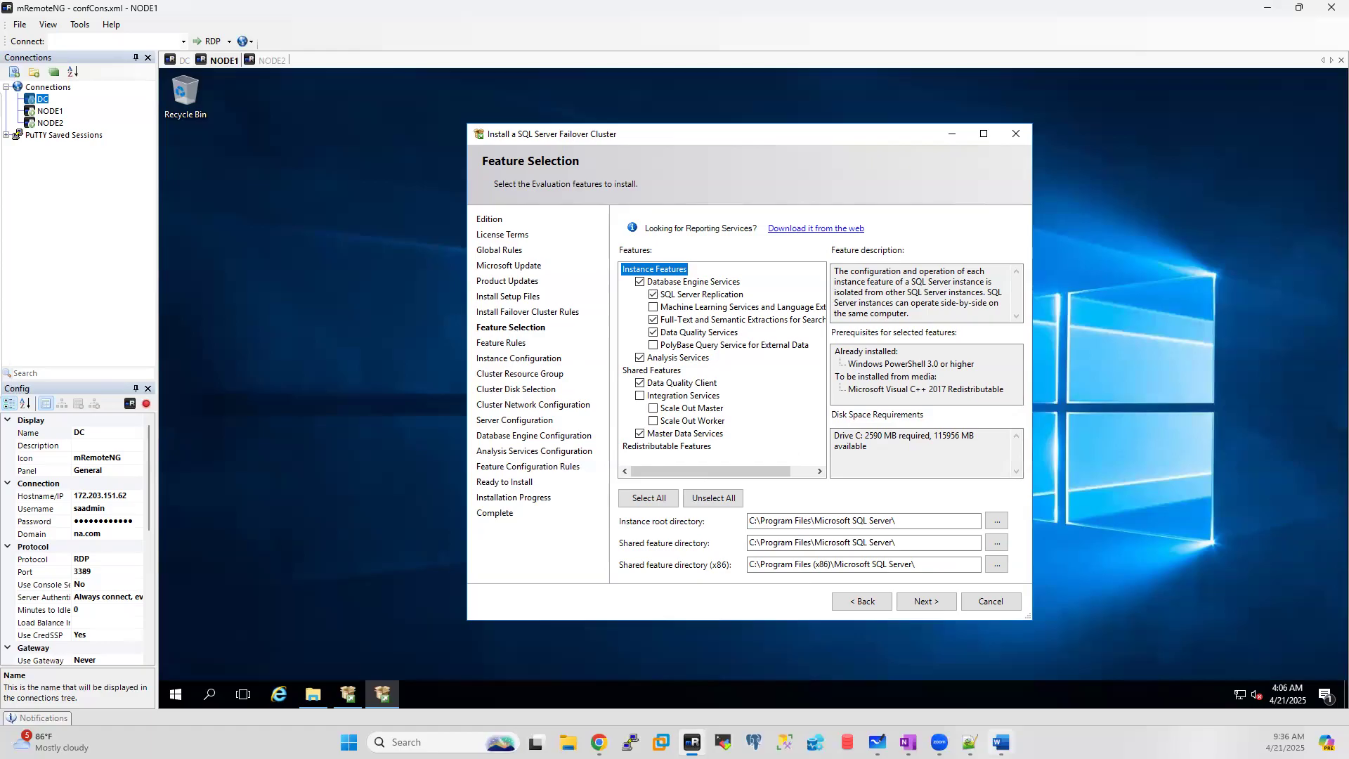
Step: Glance at the Clustering notes, then accept the features and move to Instance Configuration
click(1002, 742)
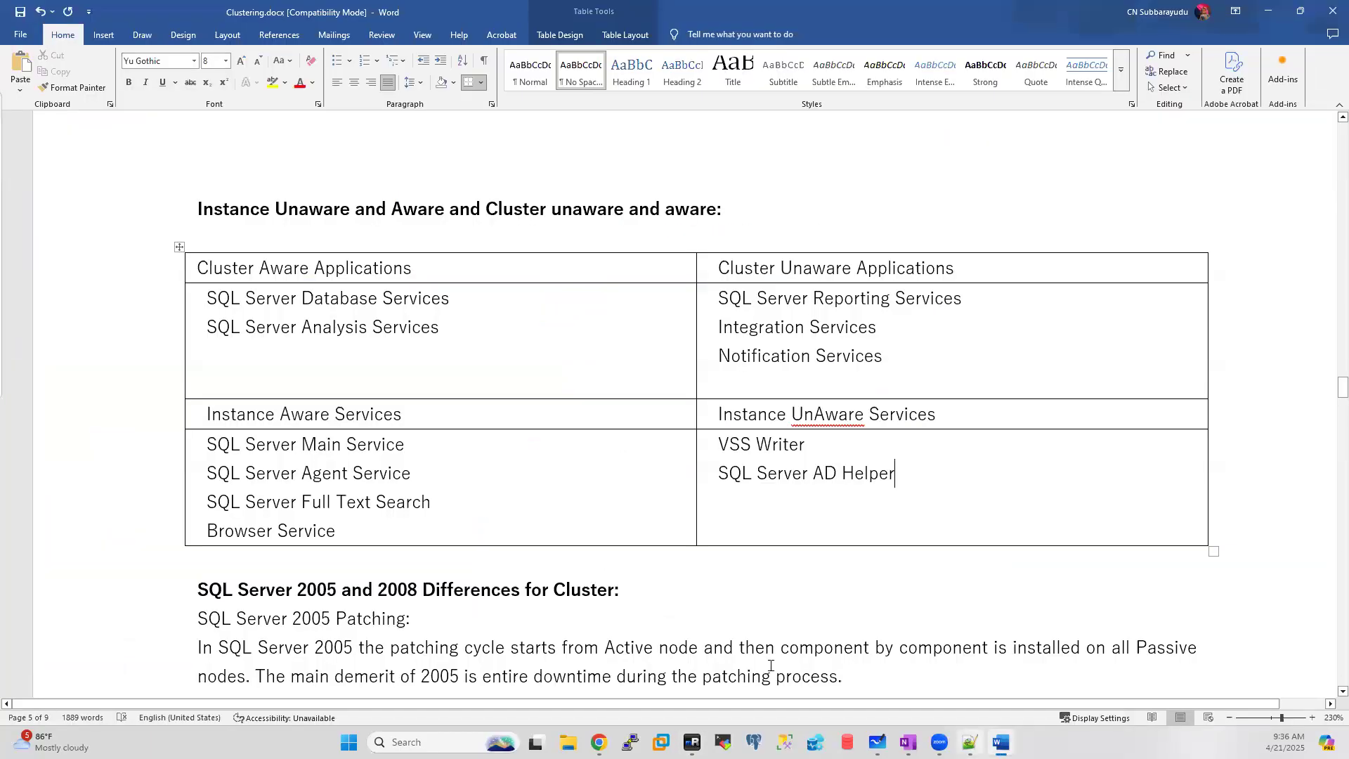
click(1269, 10)
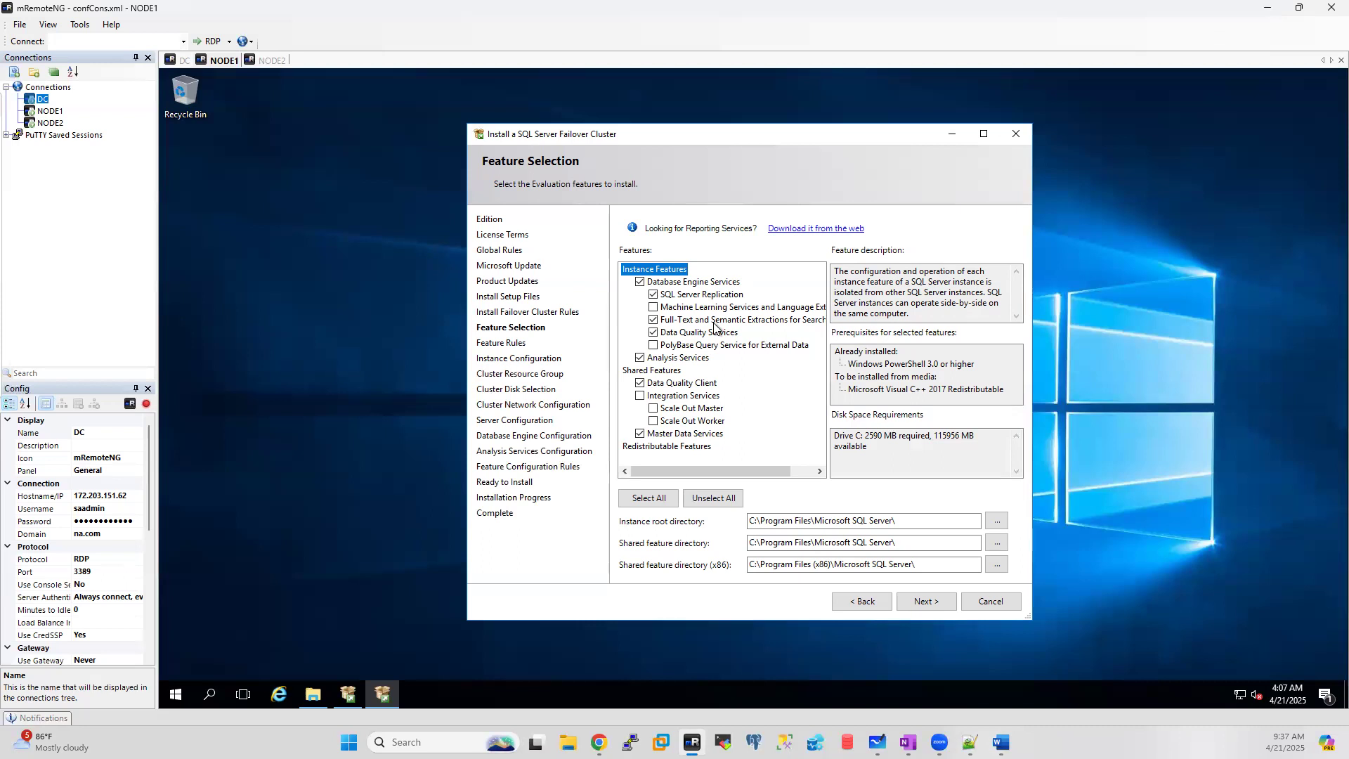
click(921, 602)
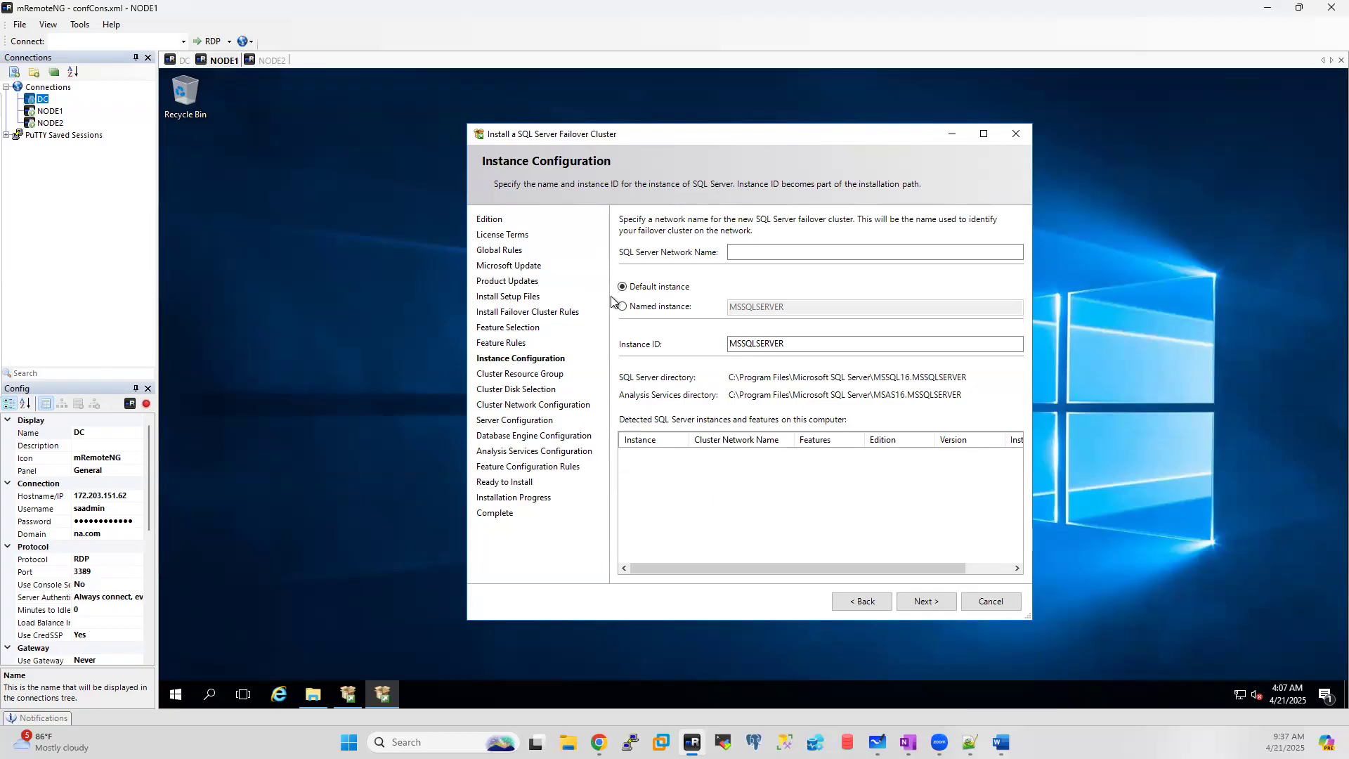
Step: Highlight the network name and instance fields, then mark the SQL virtual Name note in Notepad++
click(29, 92)
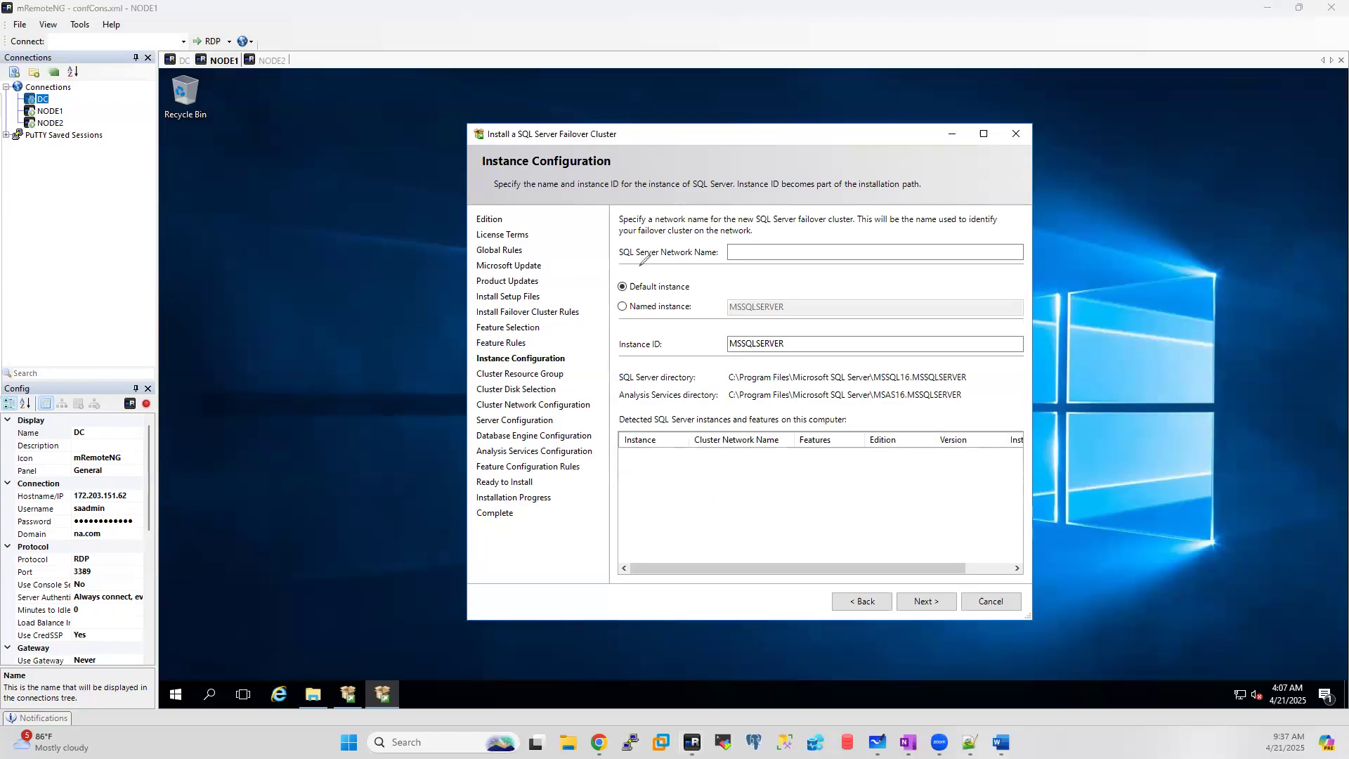
mouse_move(616, 264)
mouse_down()
mouse_move(984, 262)
mouse_move(1018, 307)
mouse_move(1035, 562)
mouse_move(843, 599)
mouse_up()
mouse_move(753, 596)
mouse_down()
mouse_move(611, 562)
mouse_move(619, 262)
mouse_up()
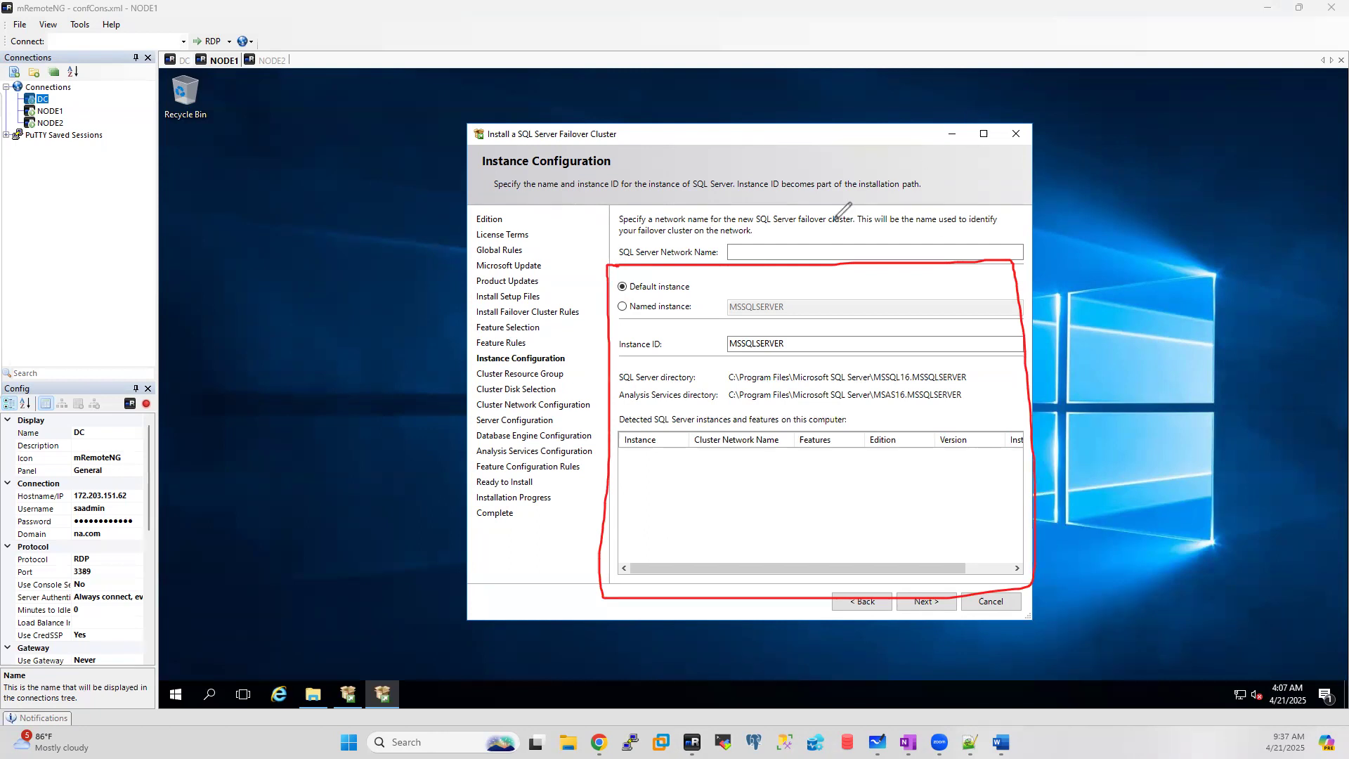
drag(612, 205, 621, 259)
mouse_move(869, 264)
mouse_down()
mouse_move(1061, 250)
mouse_move(887, 202)
mouse_move(615, 209)
mouse_up()
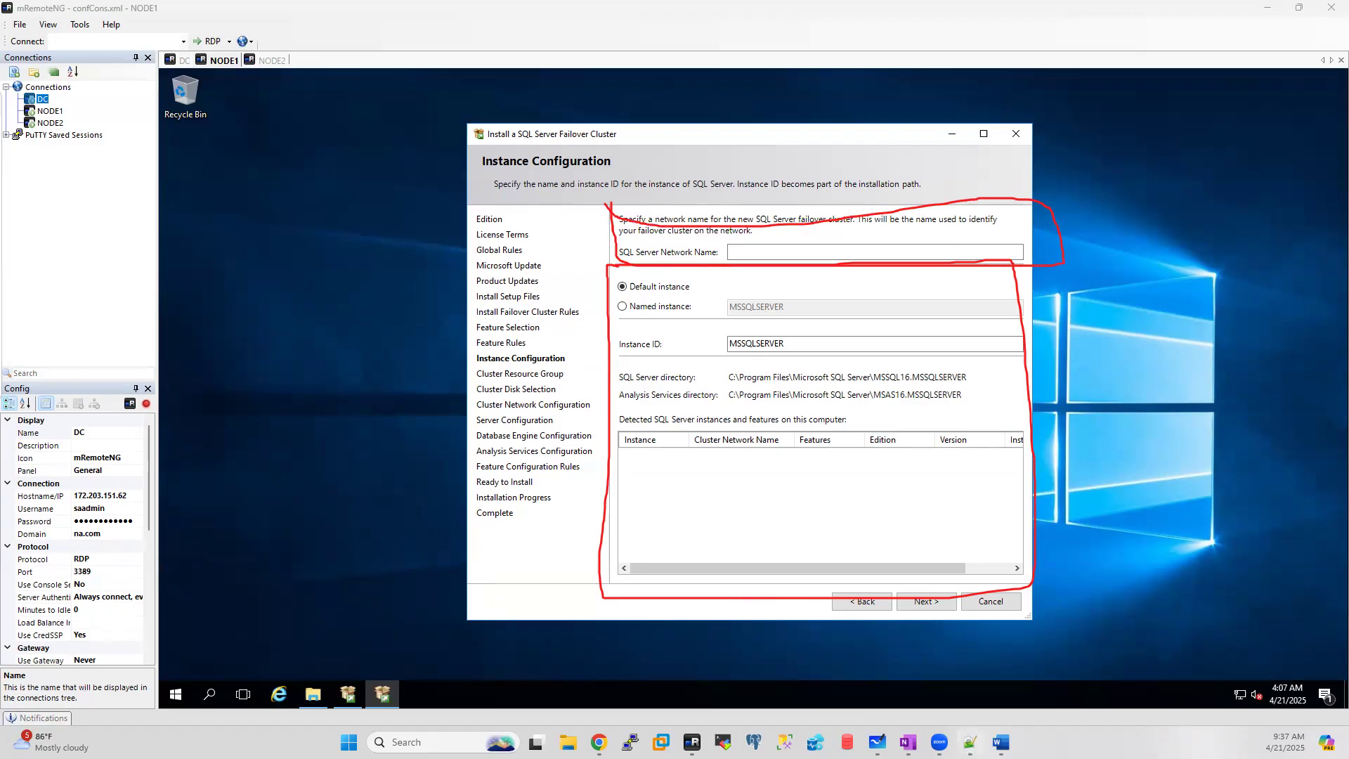
click(970, 743)
drag(336, 465, 71, 461)
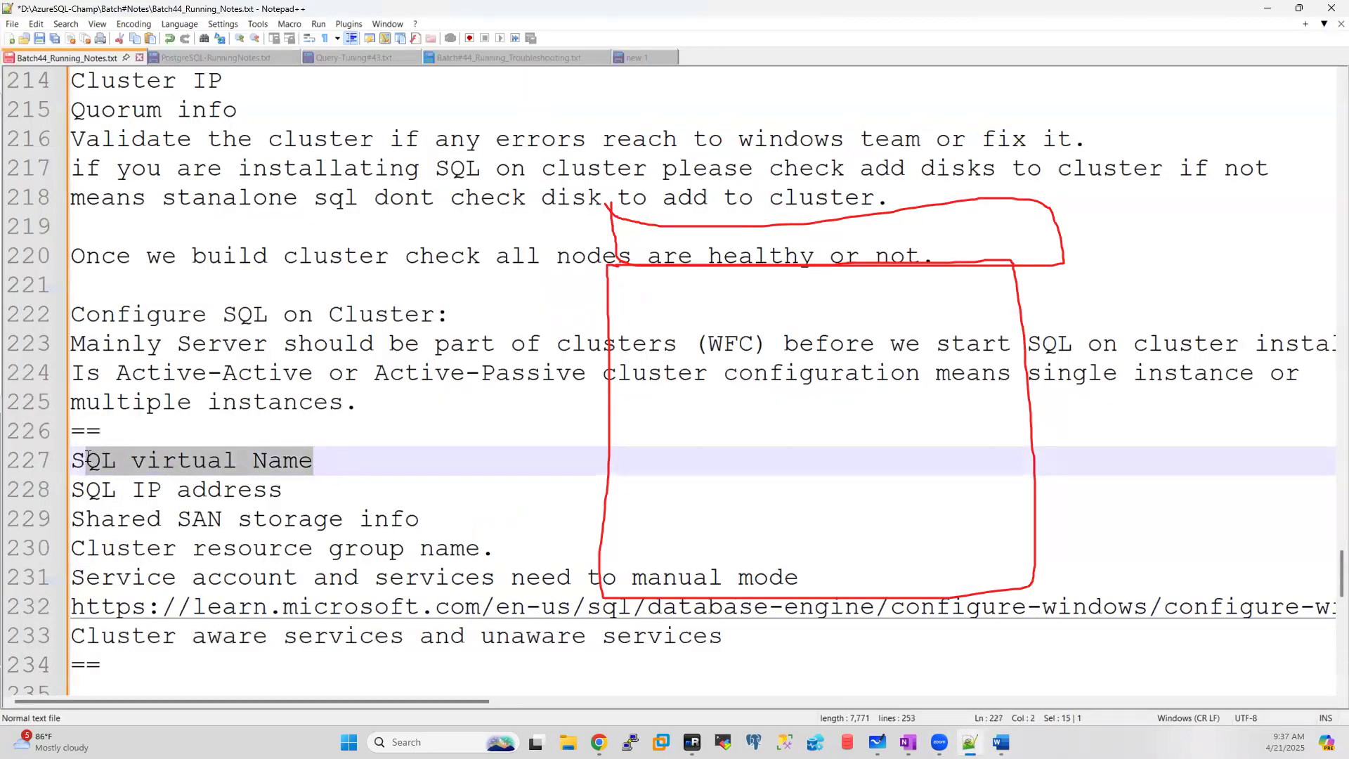
Step: Select the SQL virtual Name and SQL IP address notes, then return to mRemoteNG
drag(308, 491, 43, 465)
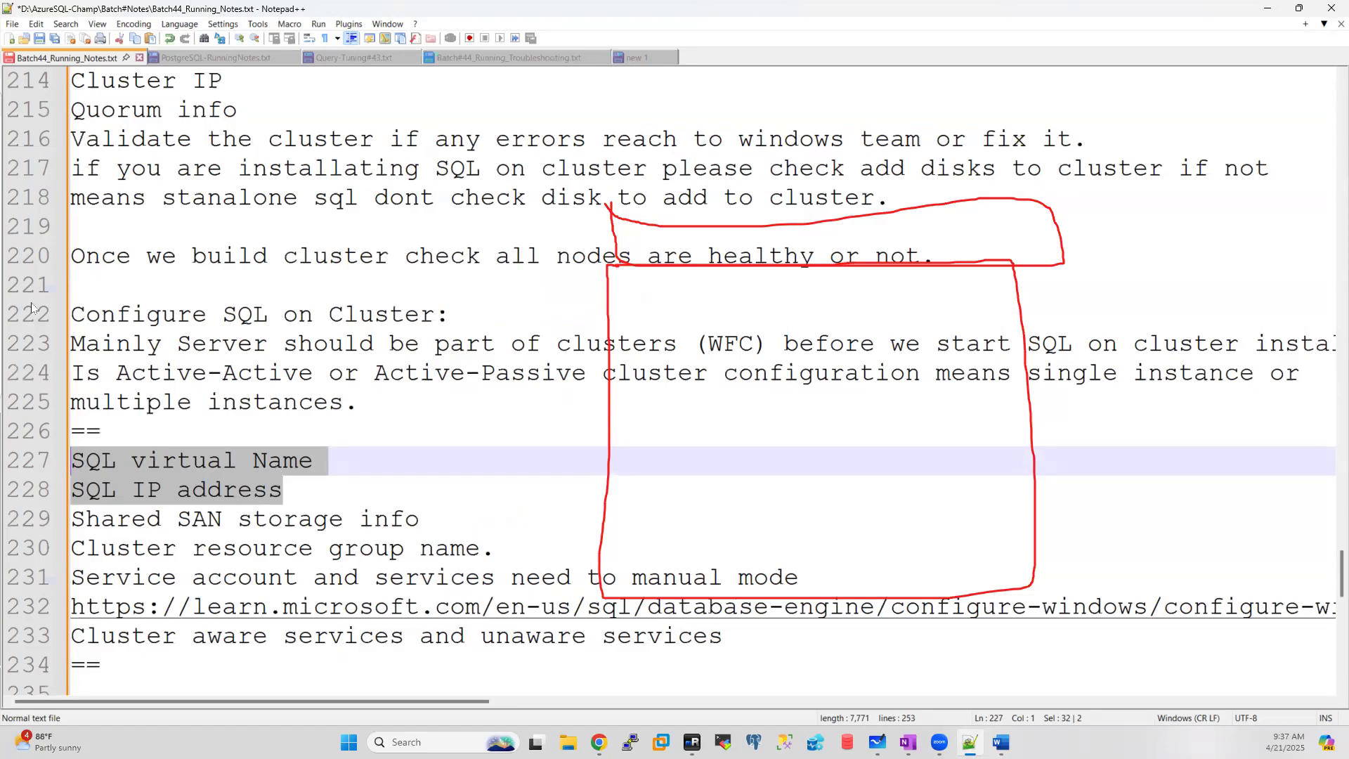
click(771, 678)
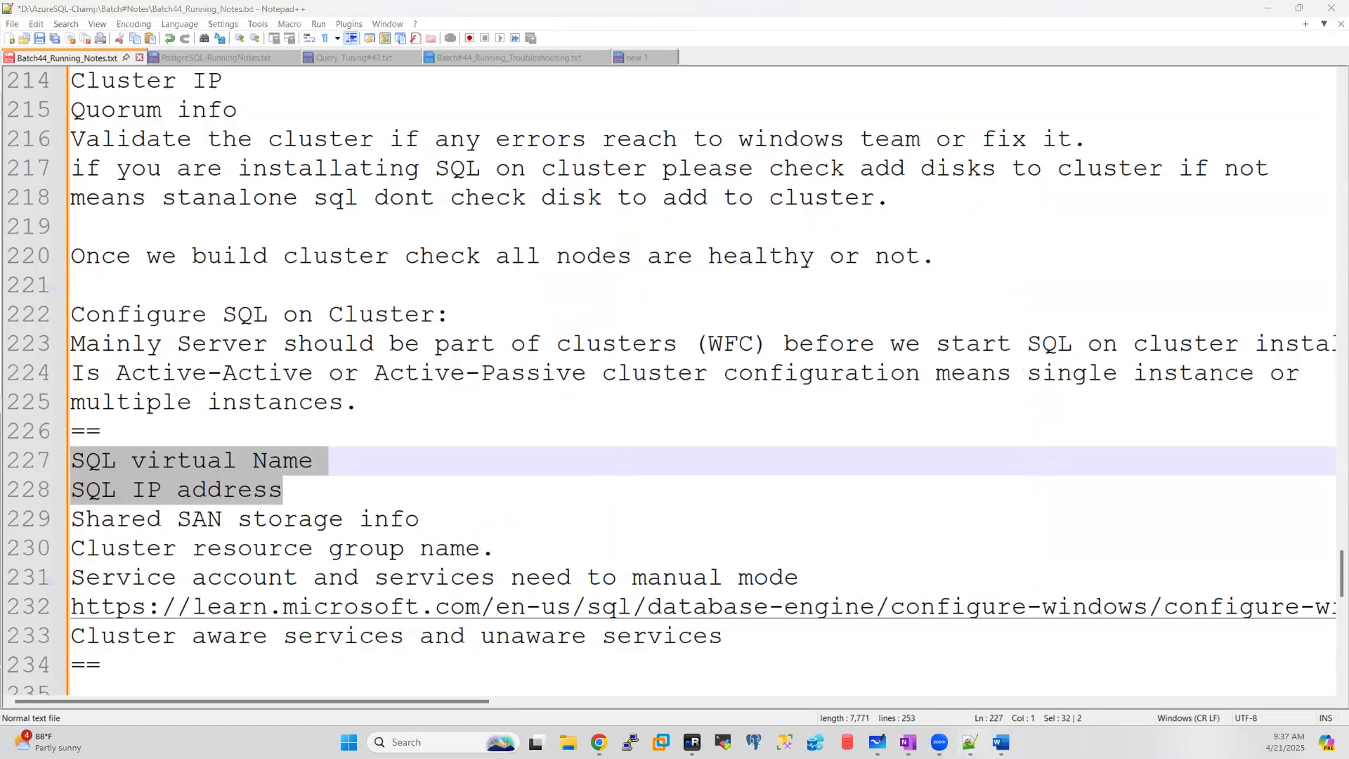
Step: Name the SQL Server network sqlcluprod, continue past Instance Configuration, and switch to DC
click(692, 742)
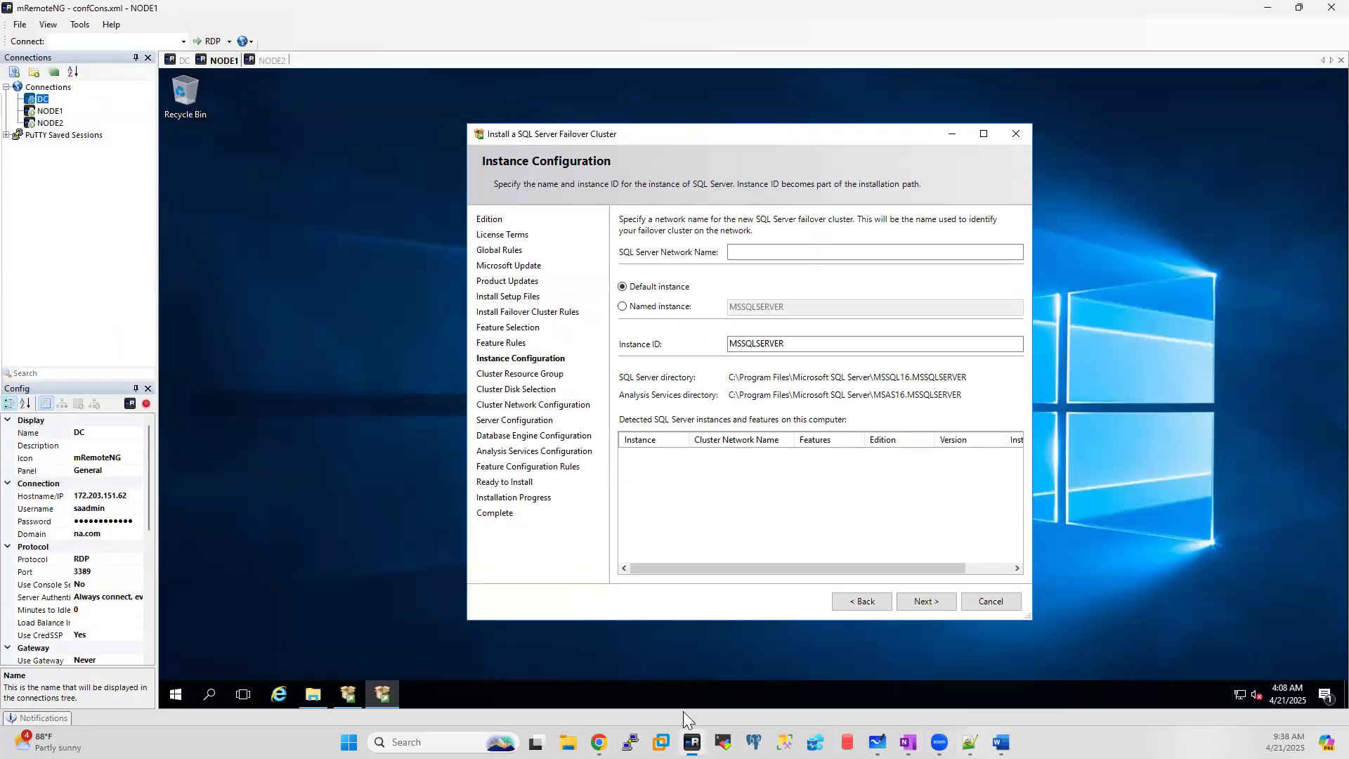
click(751, 342)
click(741, 255)
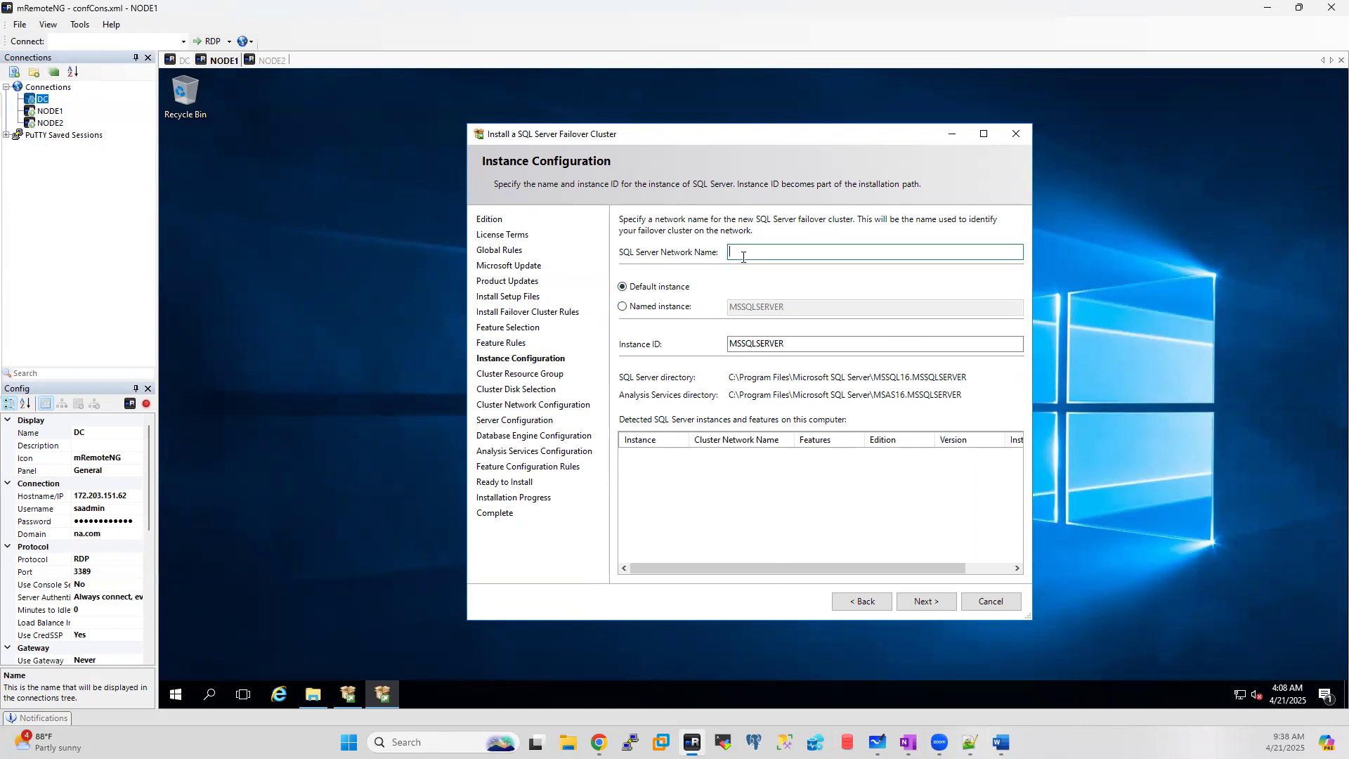
text(sqlcluprod)
click(920, 603)
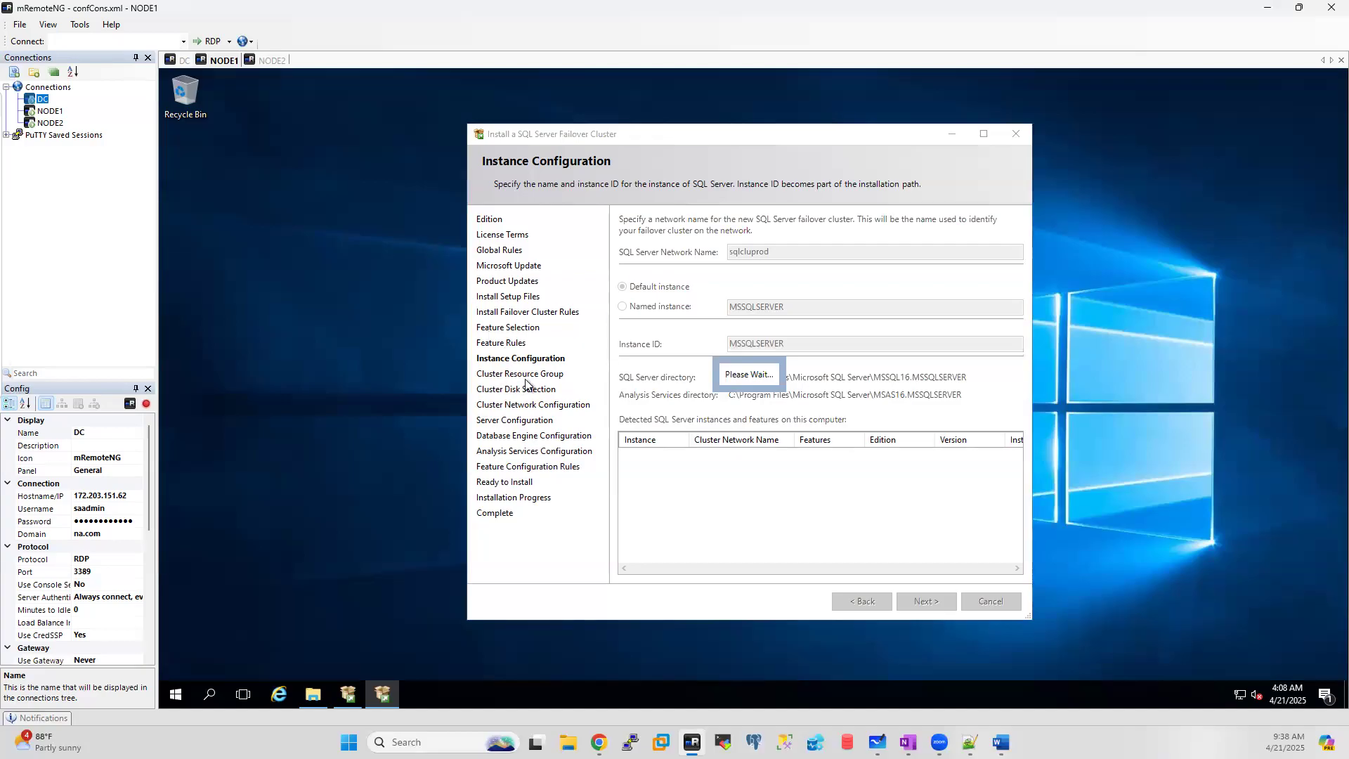
click(180, 62)
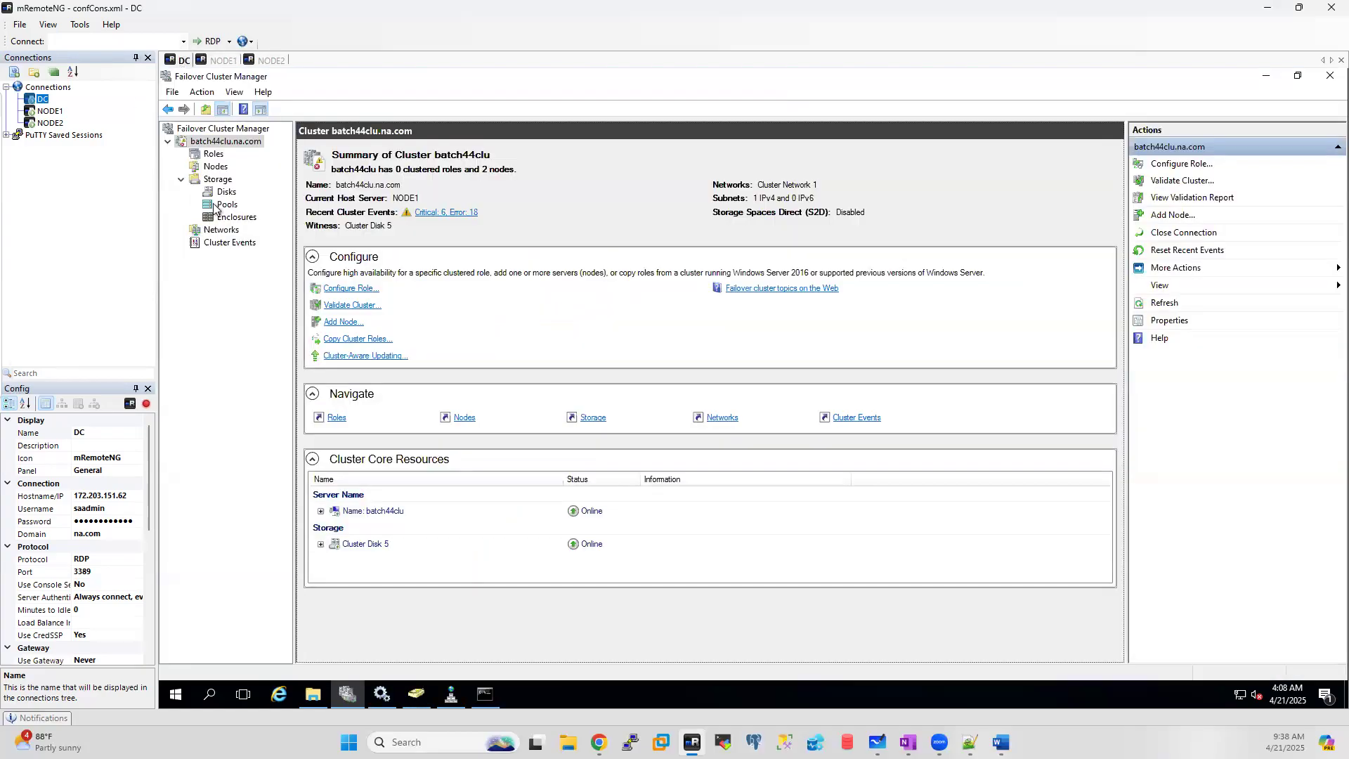
Step: View the cluster Roles on DC, then return to NODE1's Cluster Resource Group page
click(215, 156)
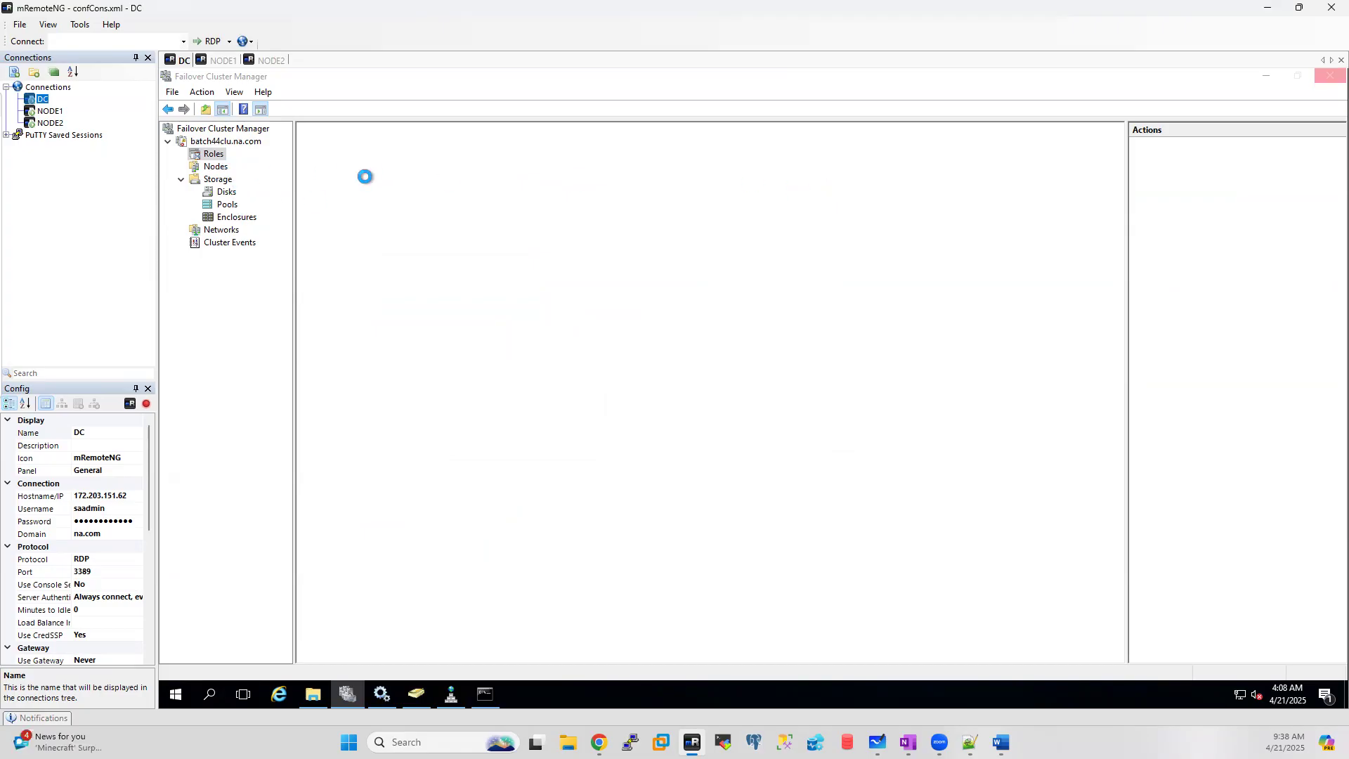
click(219, 61)
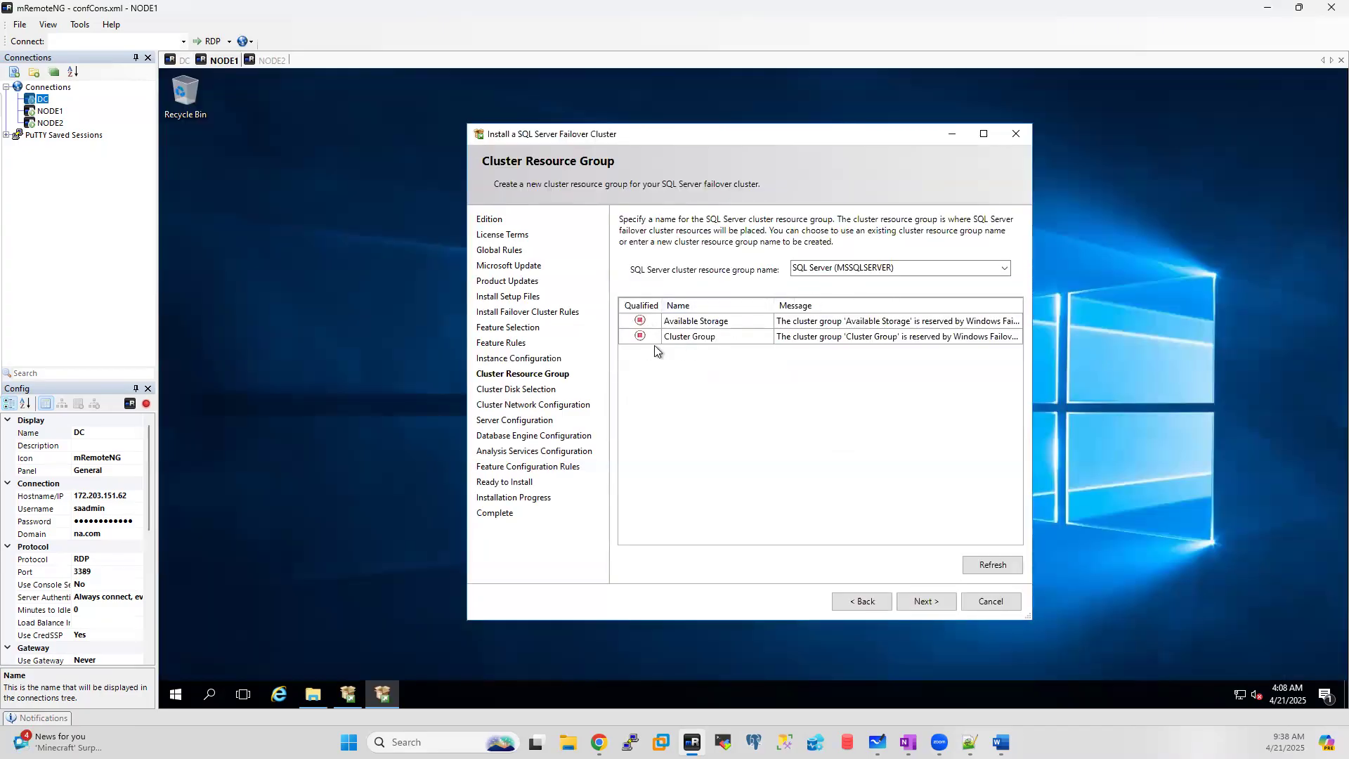
Step: Test-edit the resource group name, then paste back SQL Server (MSSQLSERVER)
click(913, 266)
click(914, 267)
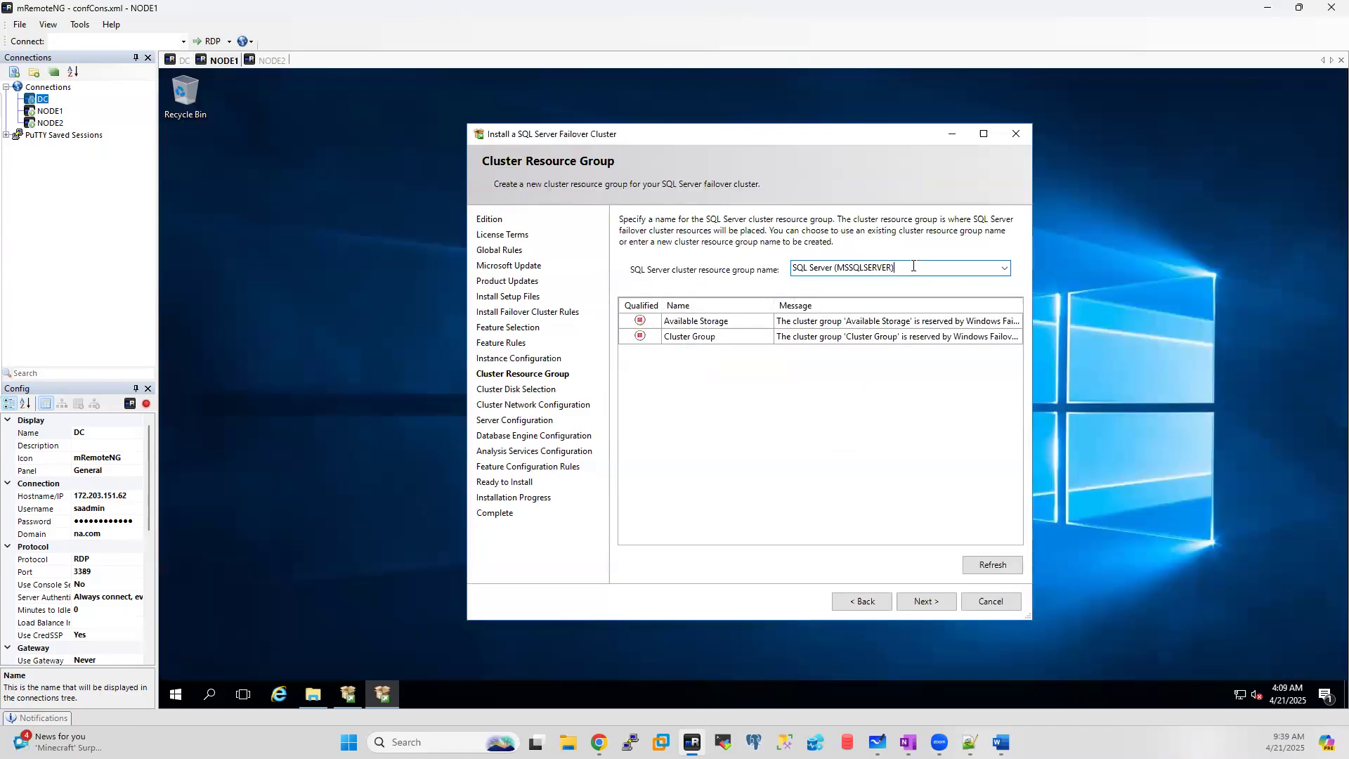
double_click(913, 266)
key(ctrl+c)
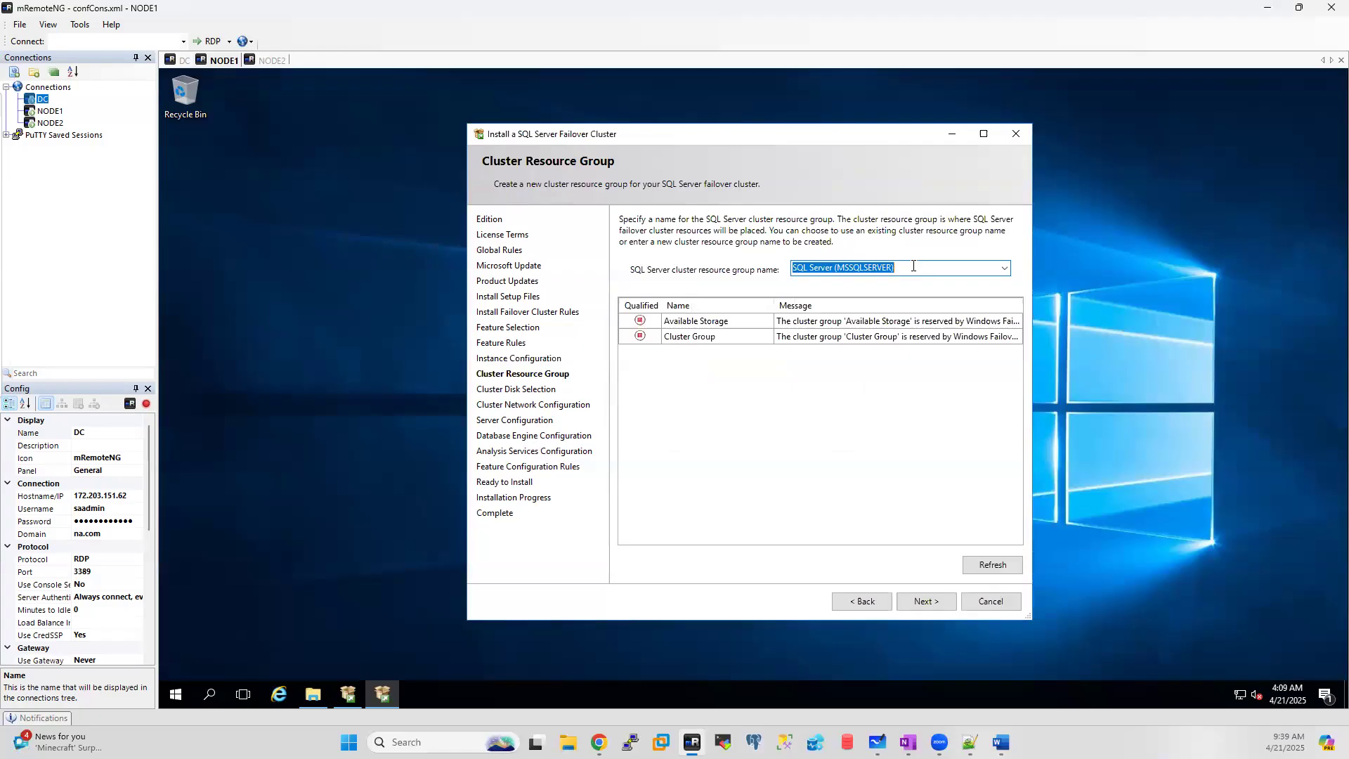
key(BackSpace)
text(asvjdasvjas)
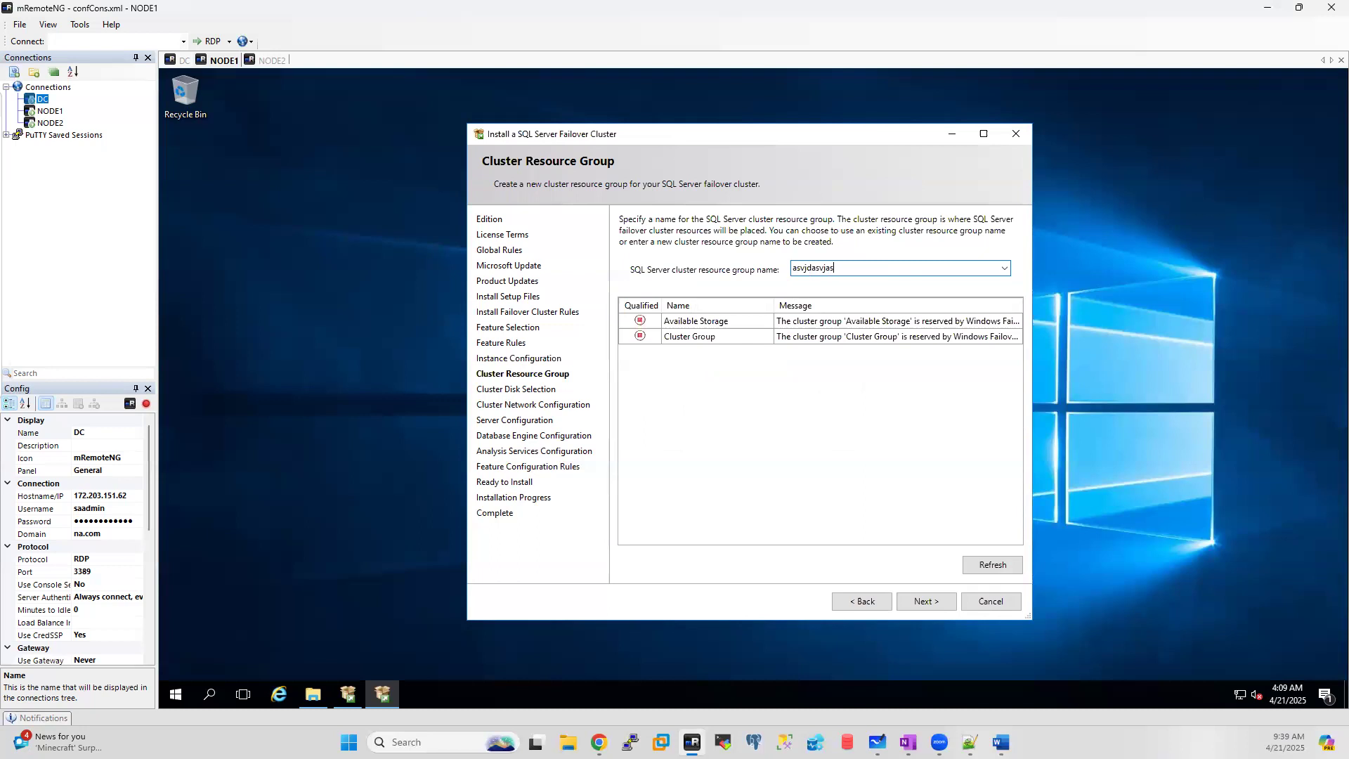
key(BackSpace)
key(BackSpace)
key(BackSpace)
key(BackSpace)
key(BackSpace)
key(BackSpace)
key(BackSpace)
key(BackSpace)
key(BackSpace)
key(BackSpace)
key(BackSpace)
key(ctrl+v)
Step: Compare with DC's roles, highlight SQL Server and (MSSQLSERVER), and continue to Cluster Disk Selection
click(183, 61)
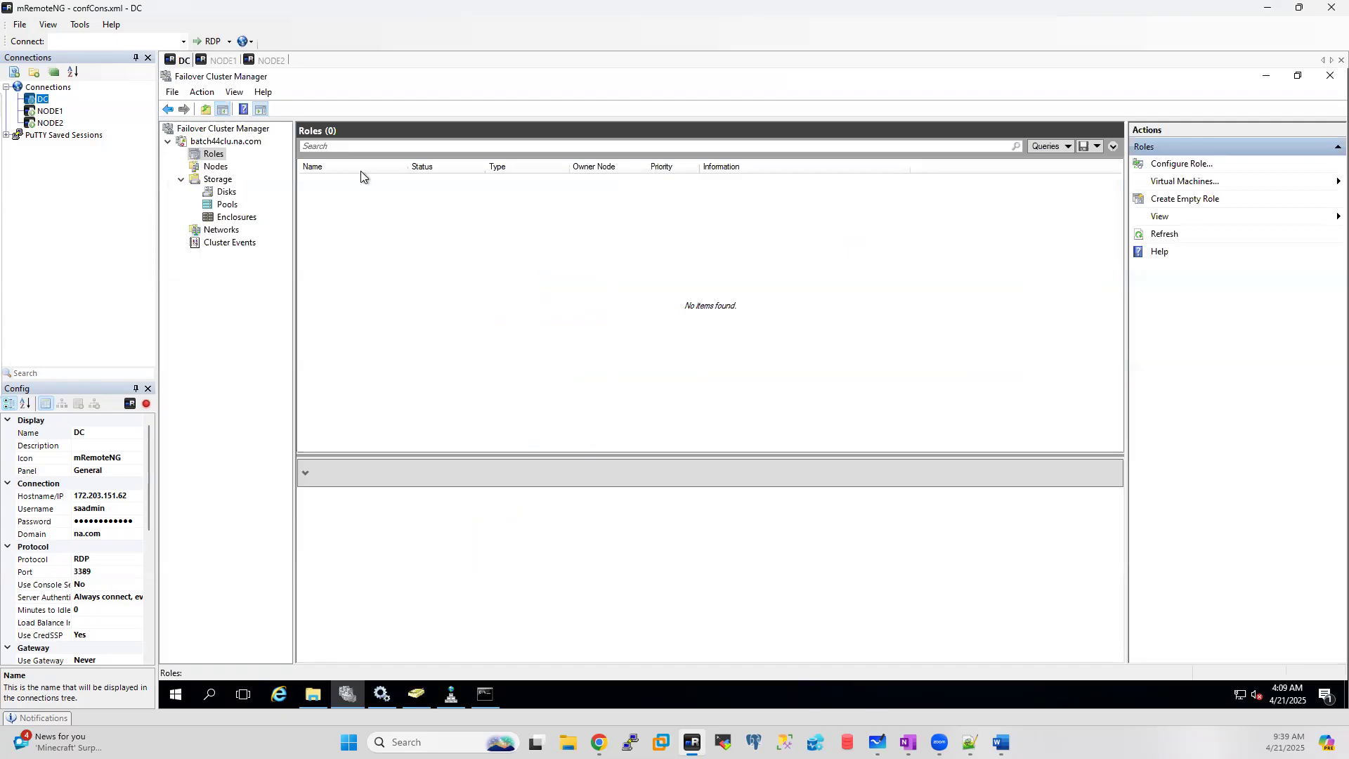
click(211, 60)
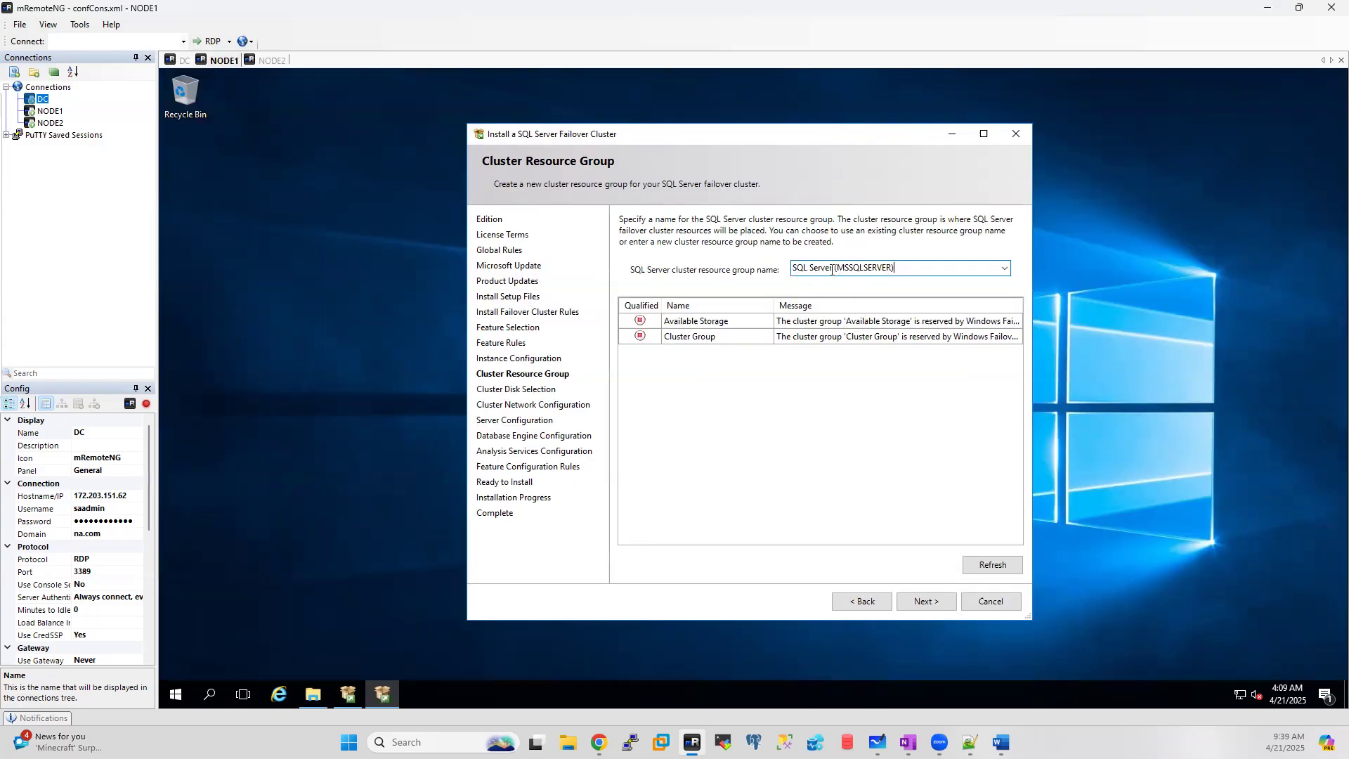
drag(833, 269, 785, 265)
drag(891, 269, 834, 268)
click(913, 602)
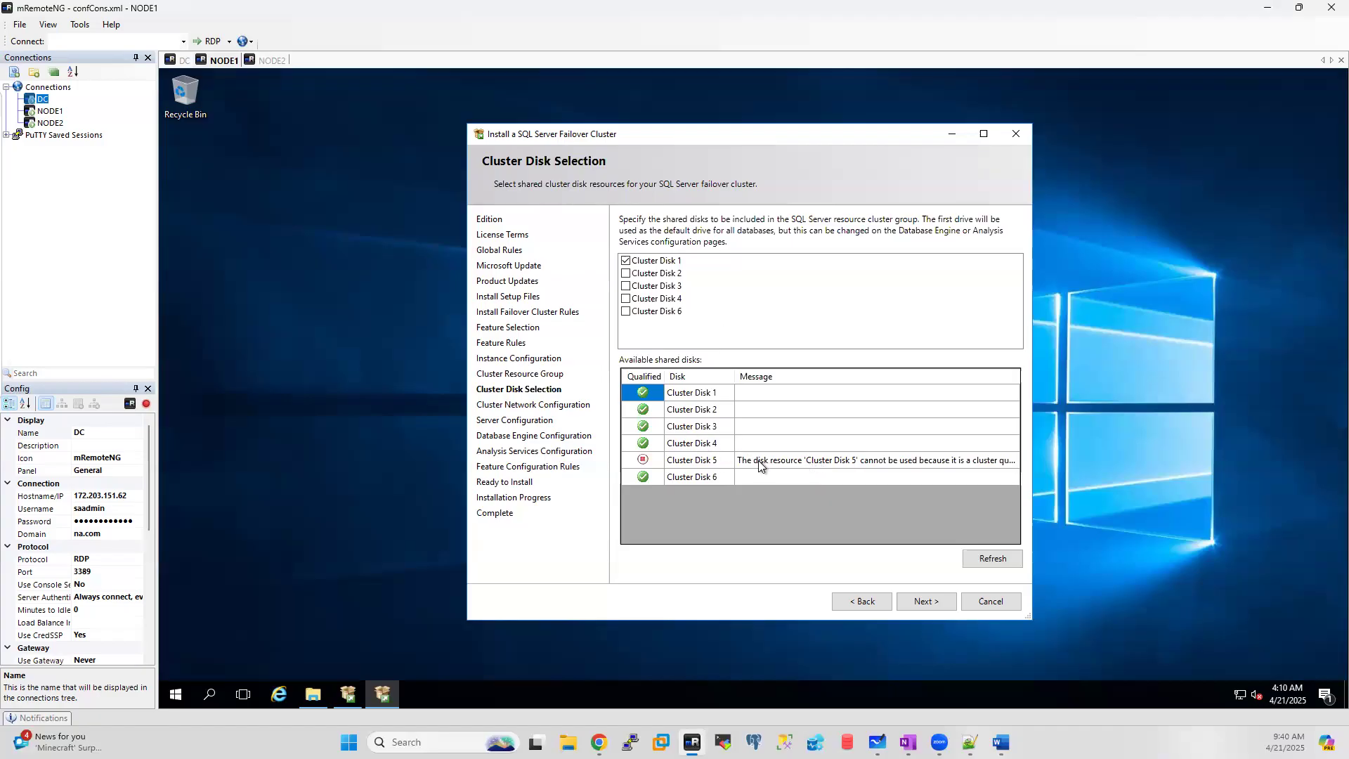
Step: List the six cluster disks under Storage > Disks in DC's Failover Cluster Manager
click(180, 59)
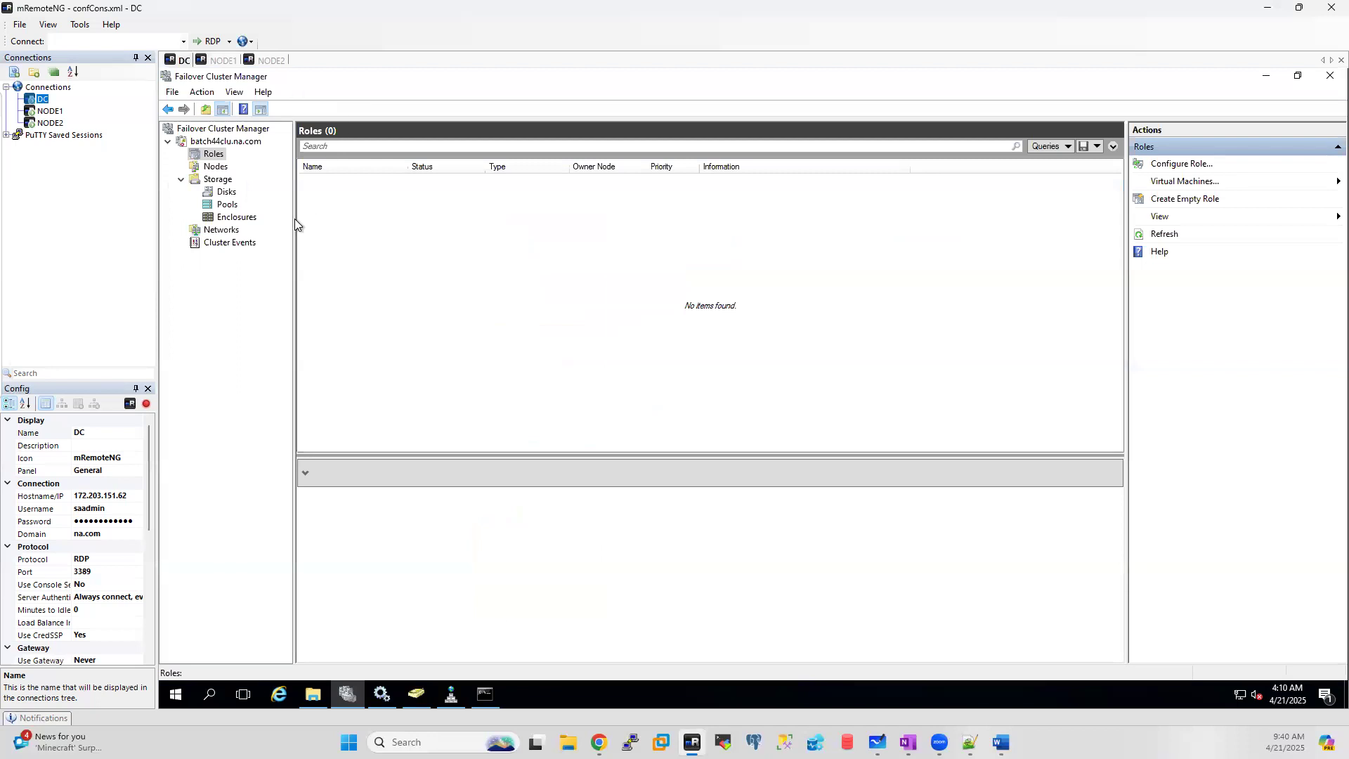
click(226, 192)
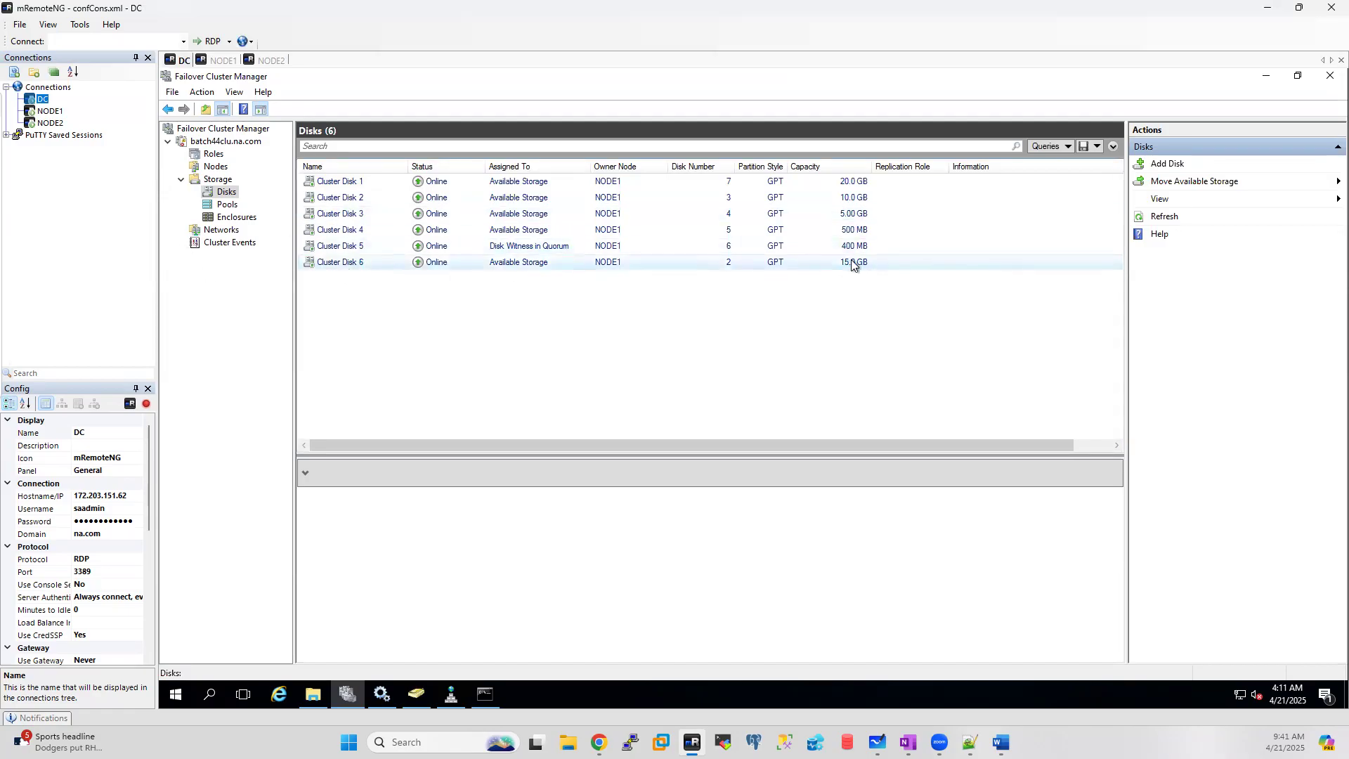
Step: Inspect Cluster Disk 1's properties, then swap Cluster Disk 1 for Cluster Disks 2 and 3
click(344, 184)
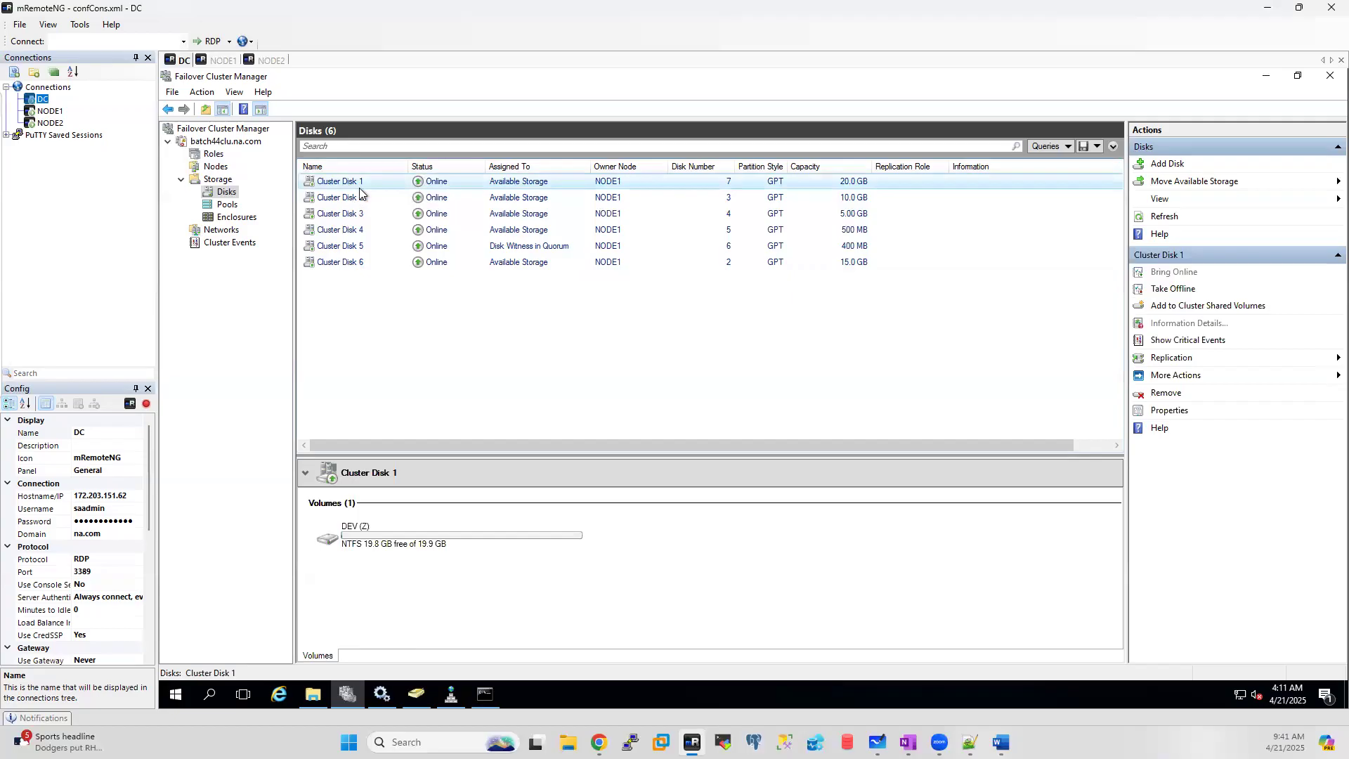
double_click(360, 187)
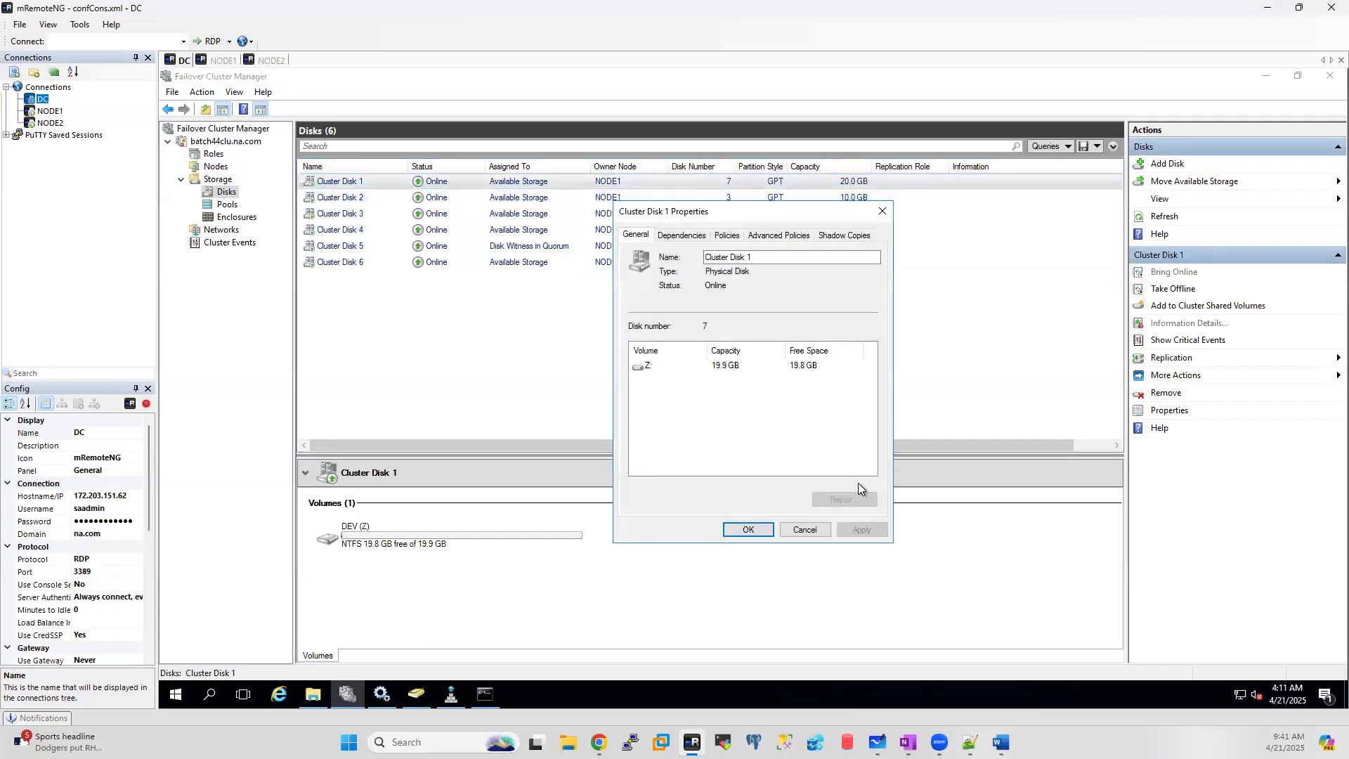
click(796, 533)
click(225, 60)
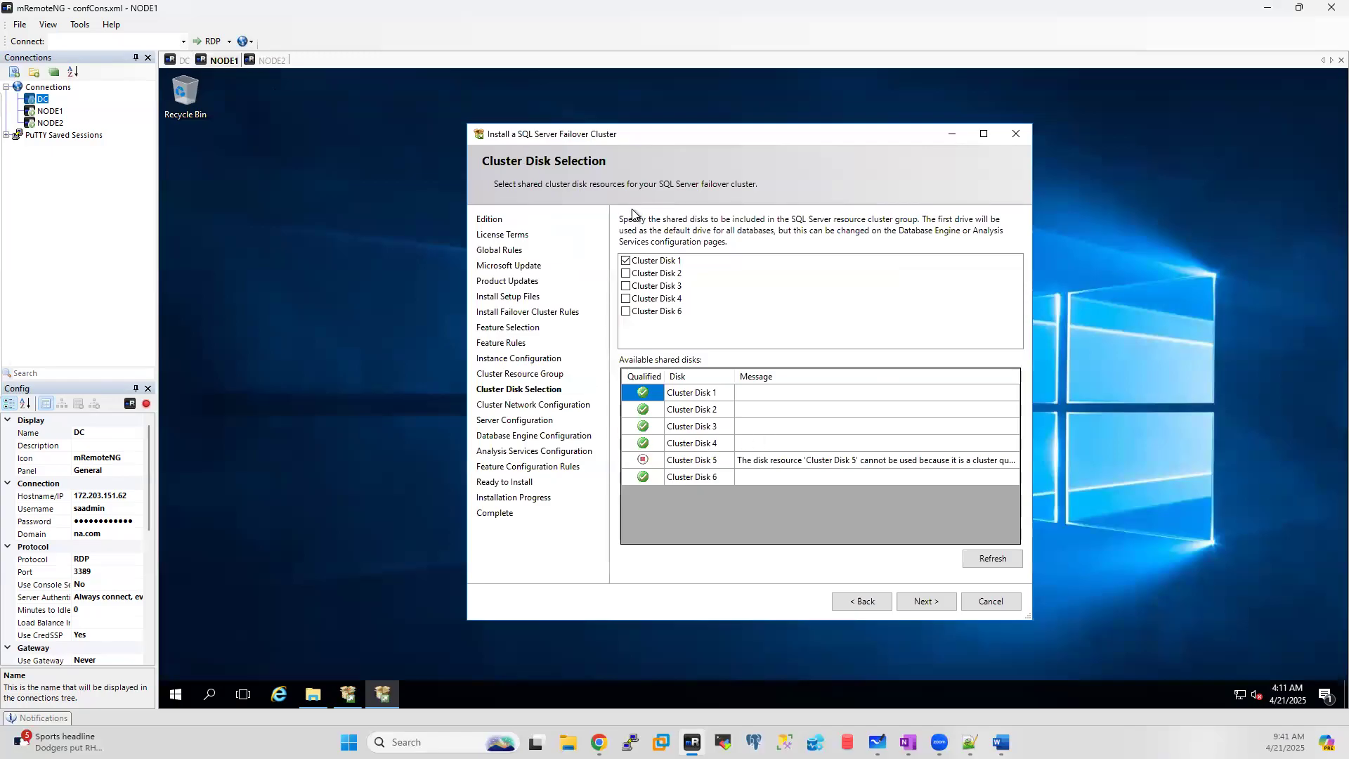
click(626, 261)
click(627, 274)
click(626, 287)
Step: Check the volumes on Cluster Disks 2, 3, 5 and 6, then add Cluster Disk 6
click(181, 60)
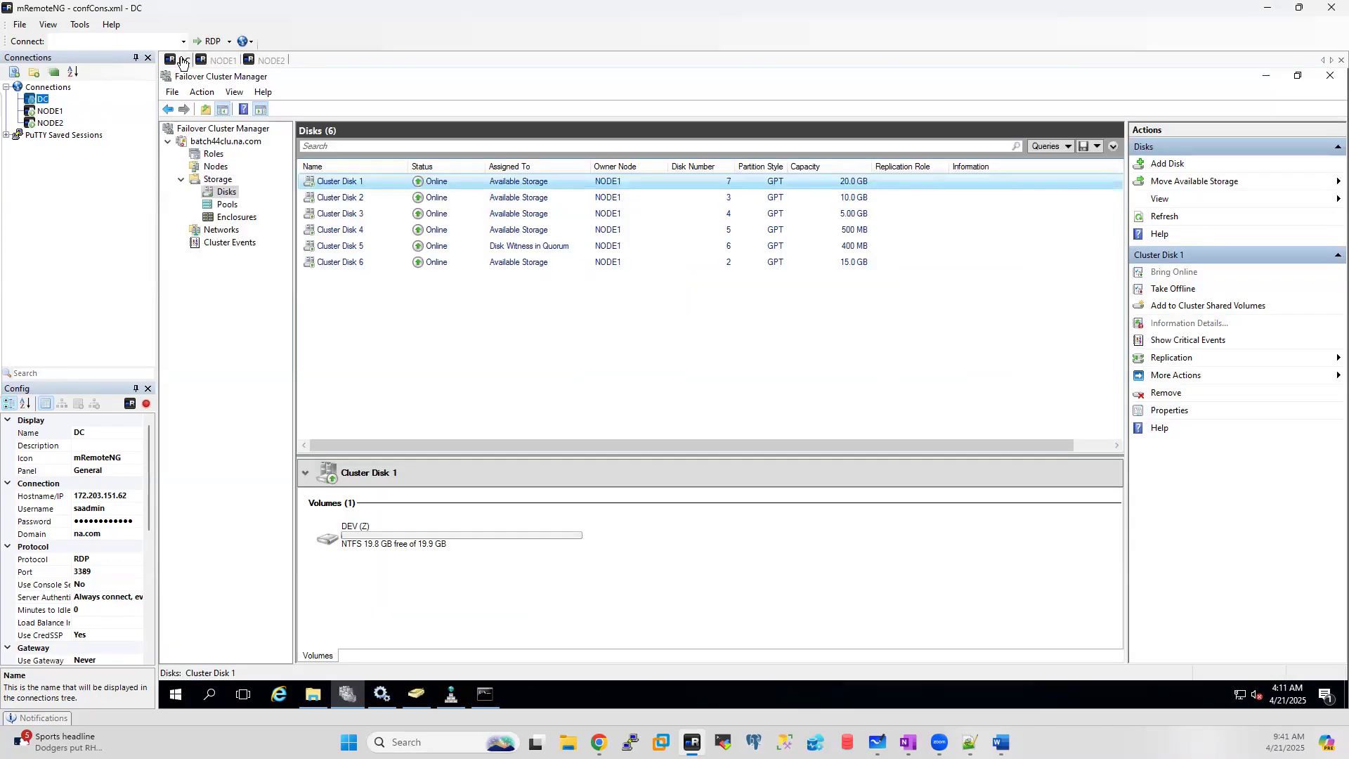
click(335, 214)
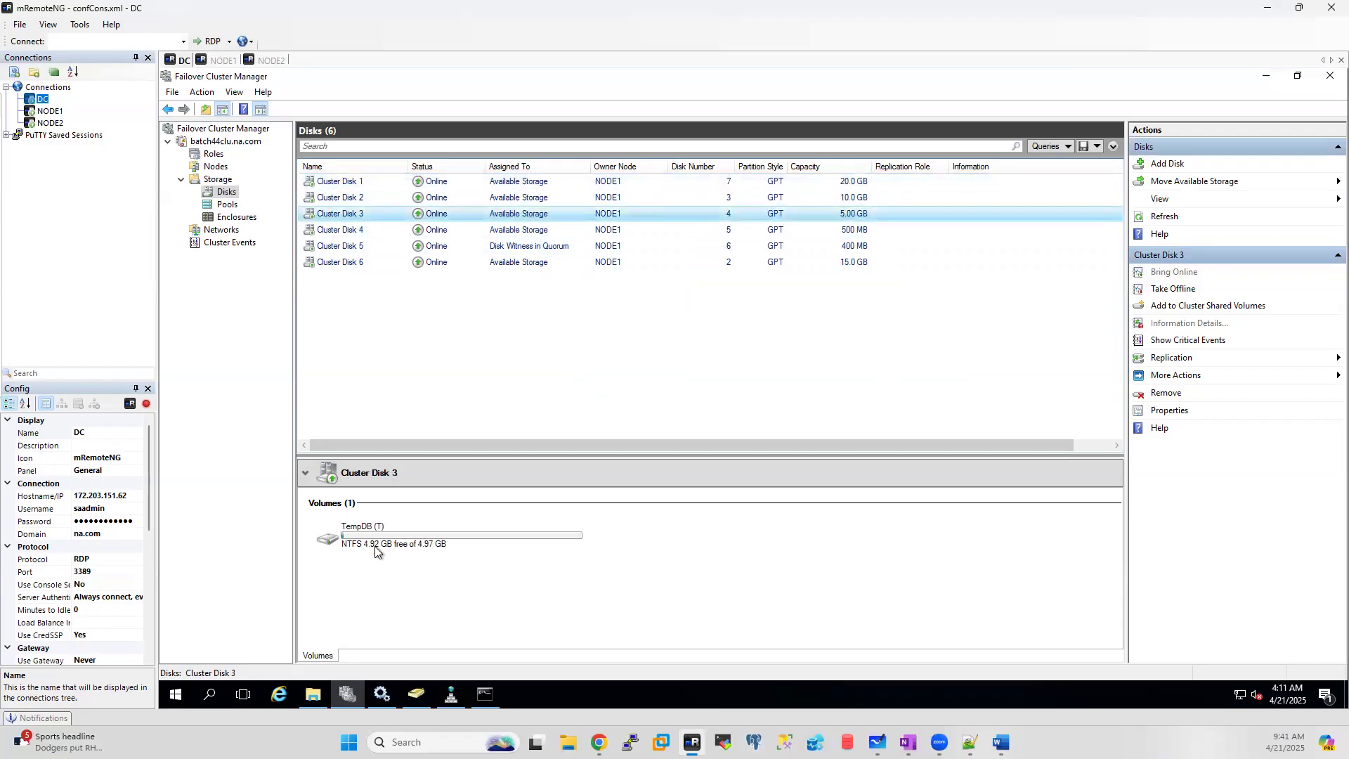
click(344, 198)
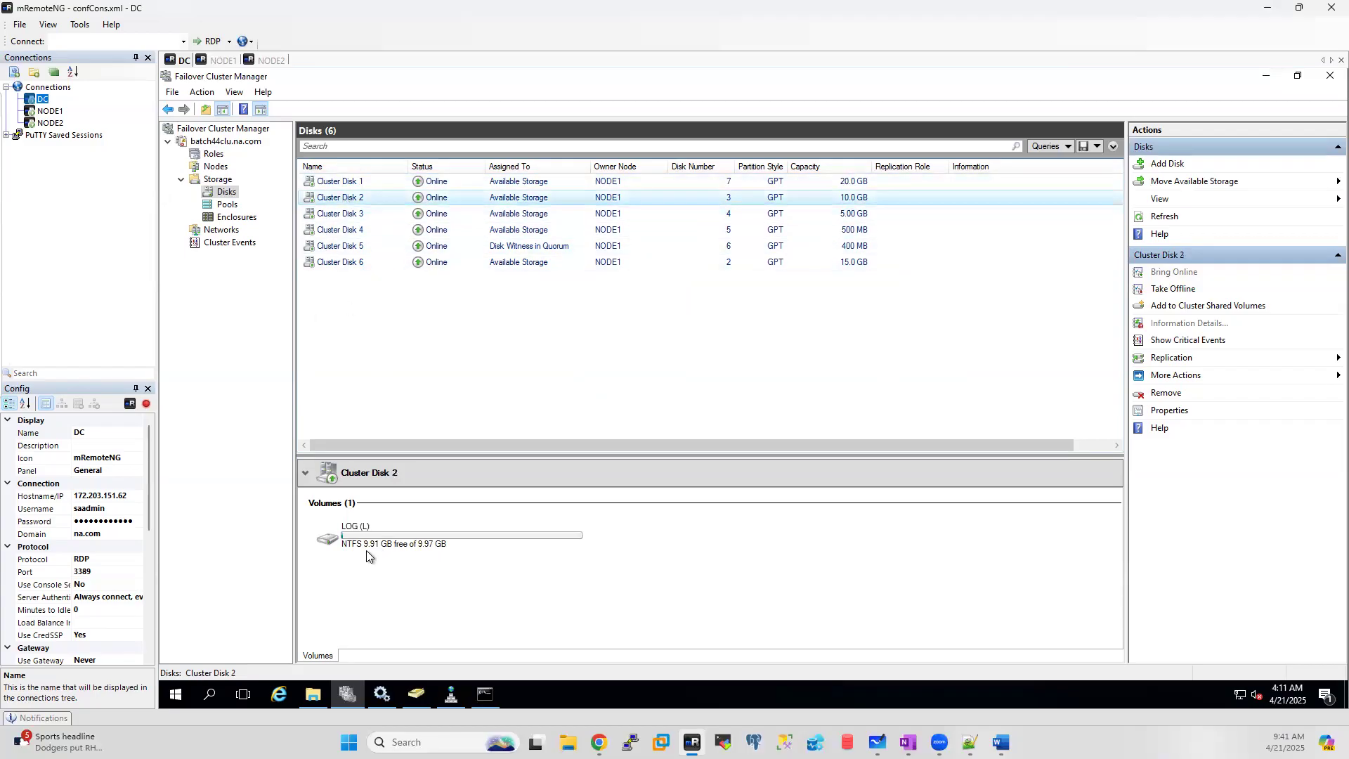
click(339, 247)
click(331, 268)
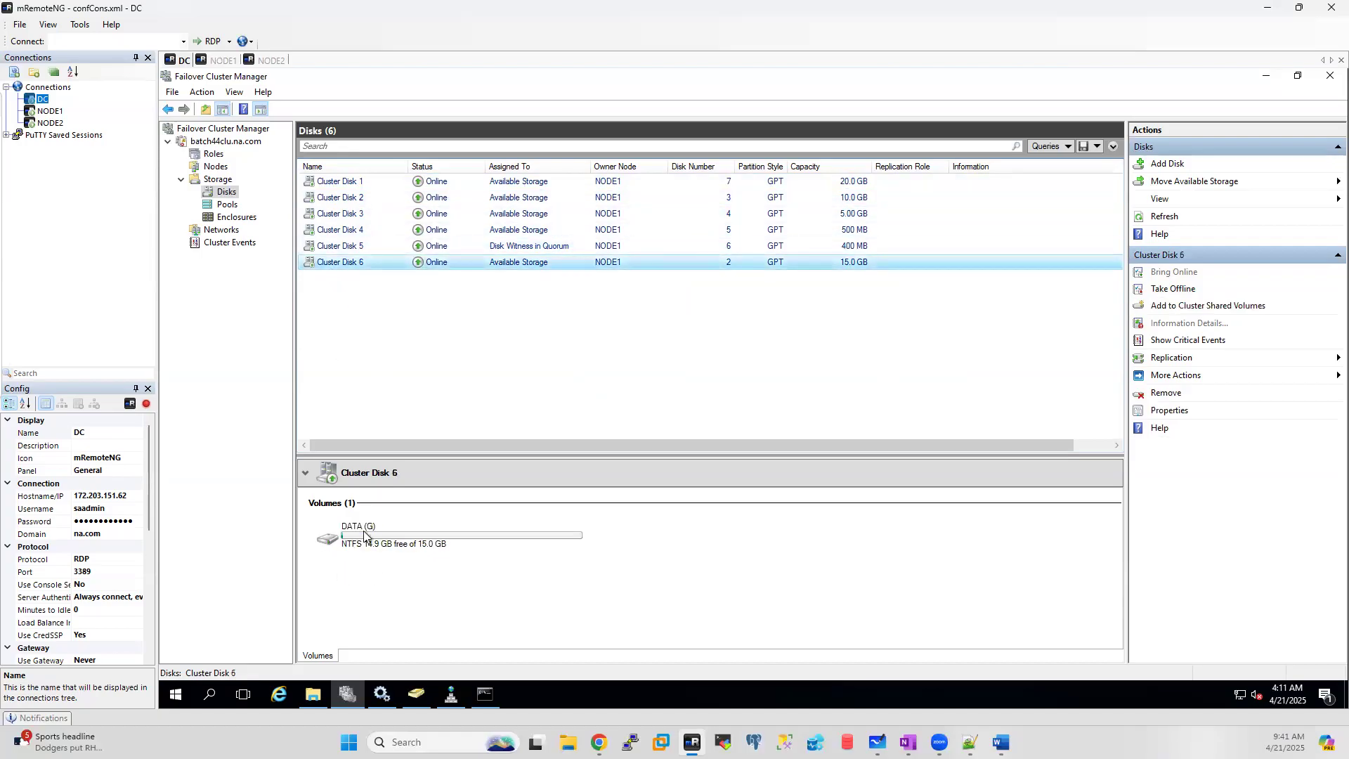
click(223, 66)
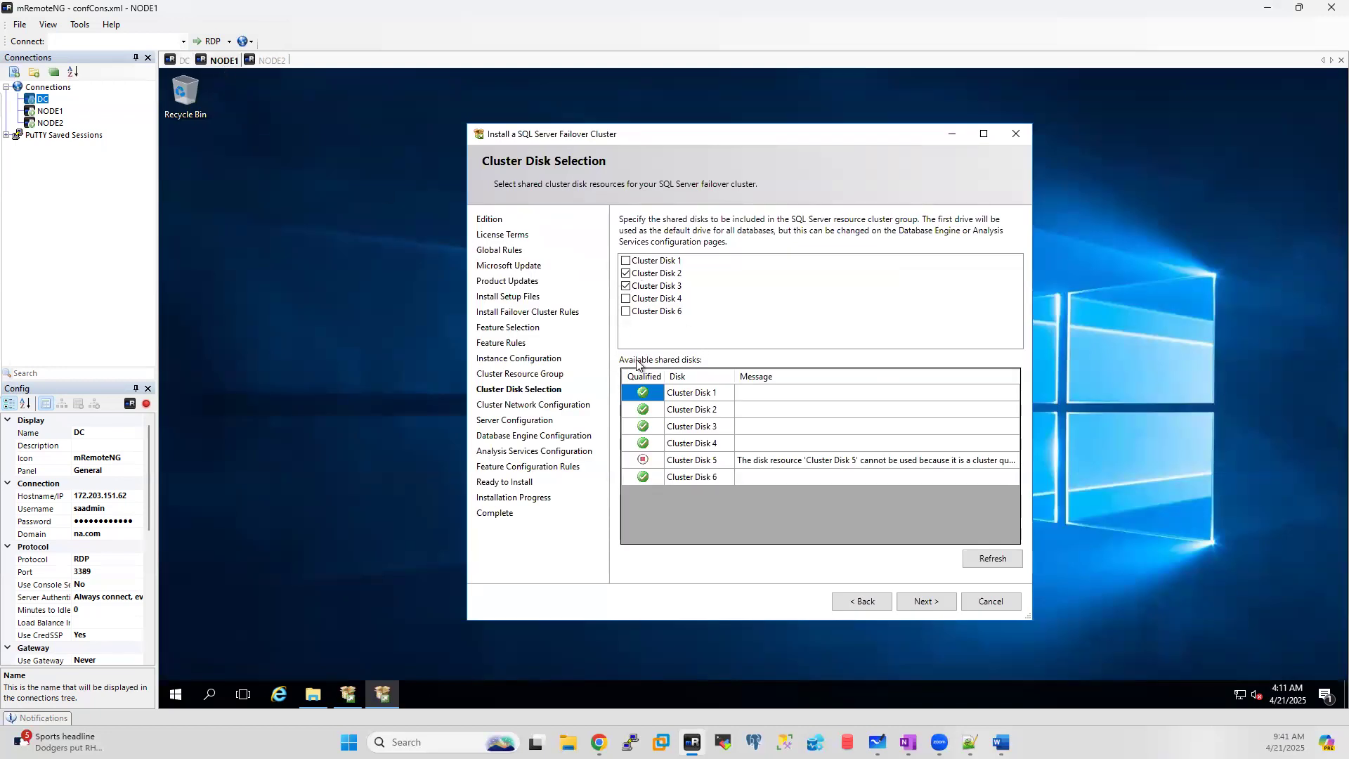
click(631, 314)
click(627, 313)
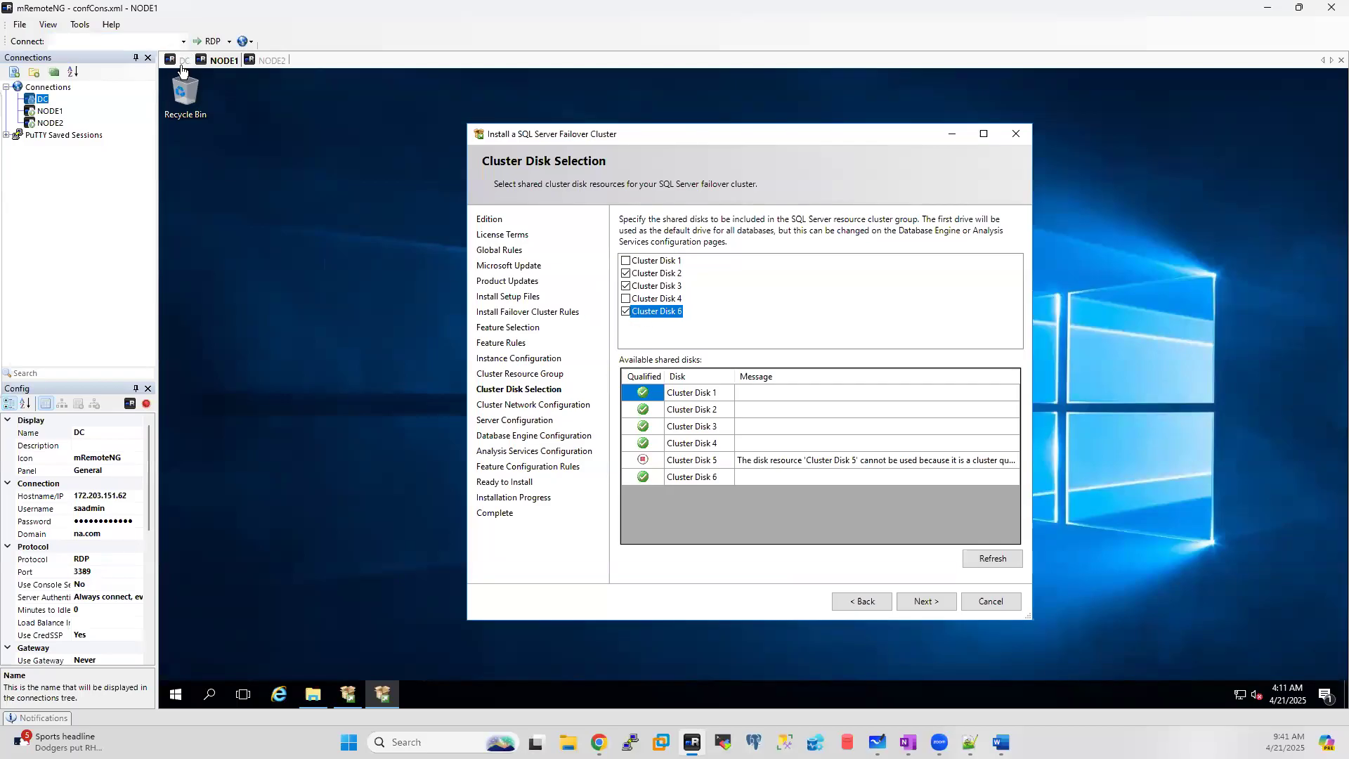
Step: Recheck Disk 3's TempDB and Disk 2's LOG volumes, then advance to Cluster Network Configuration
click(180, 62)
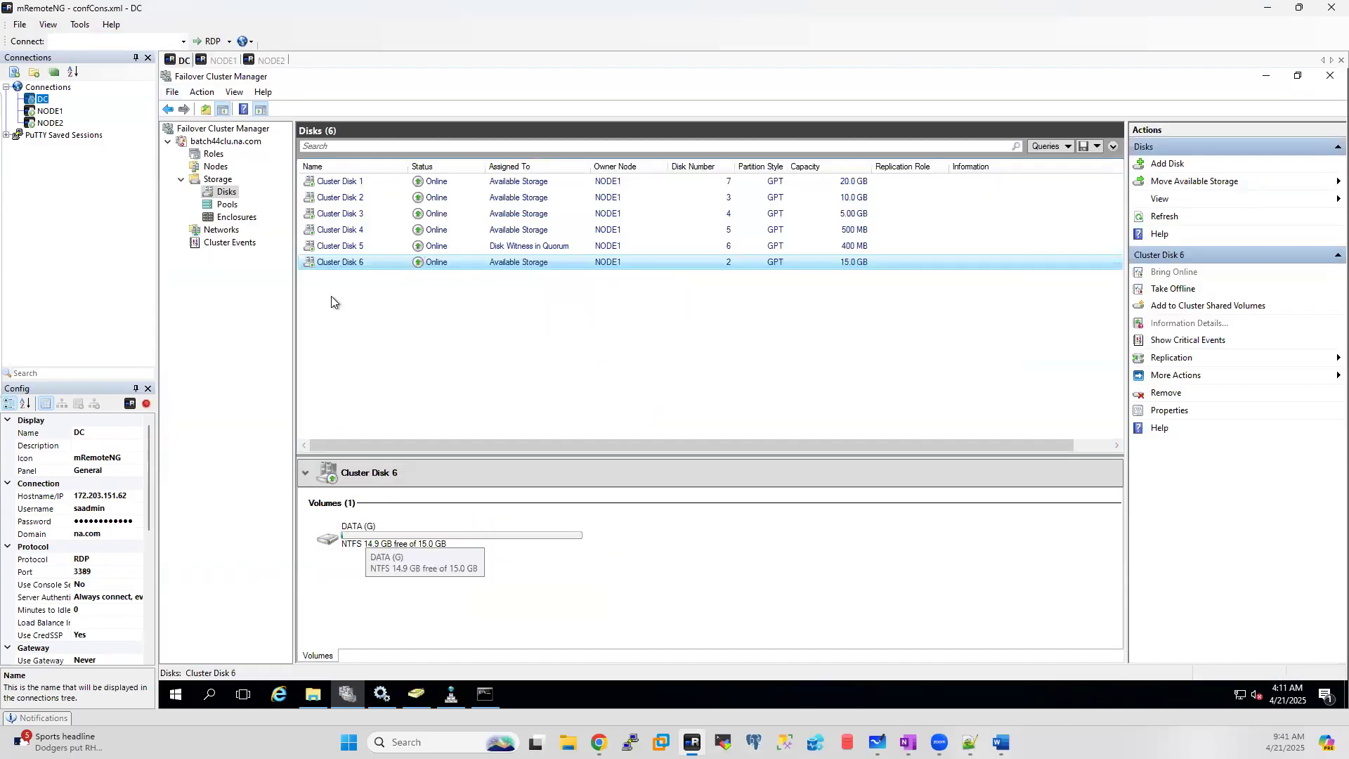
click(350, 215)
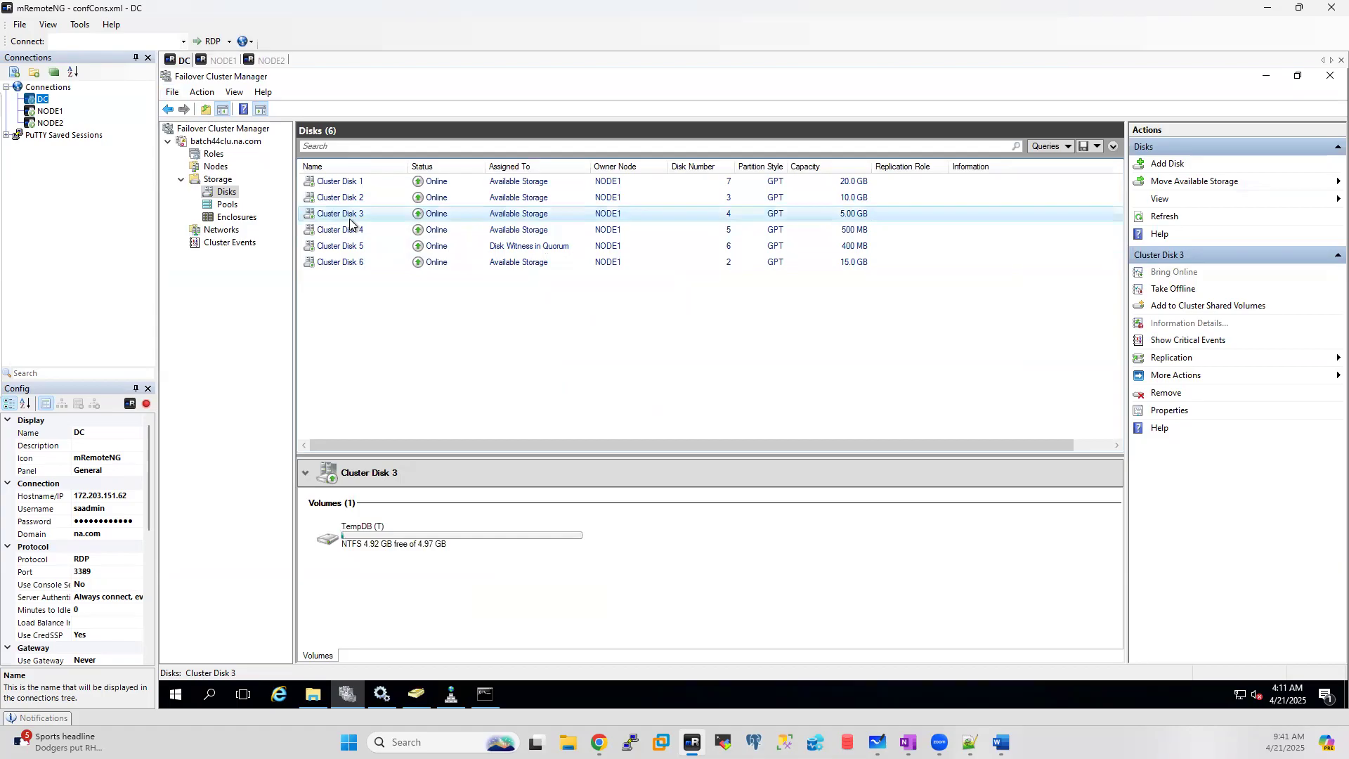
click(343, 200)
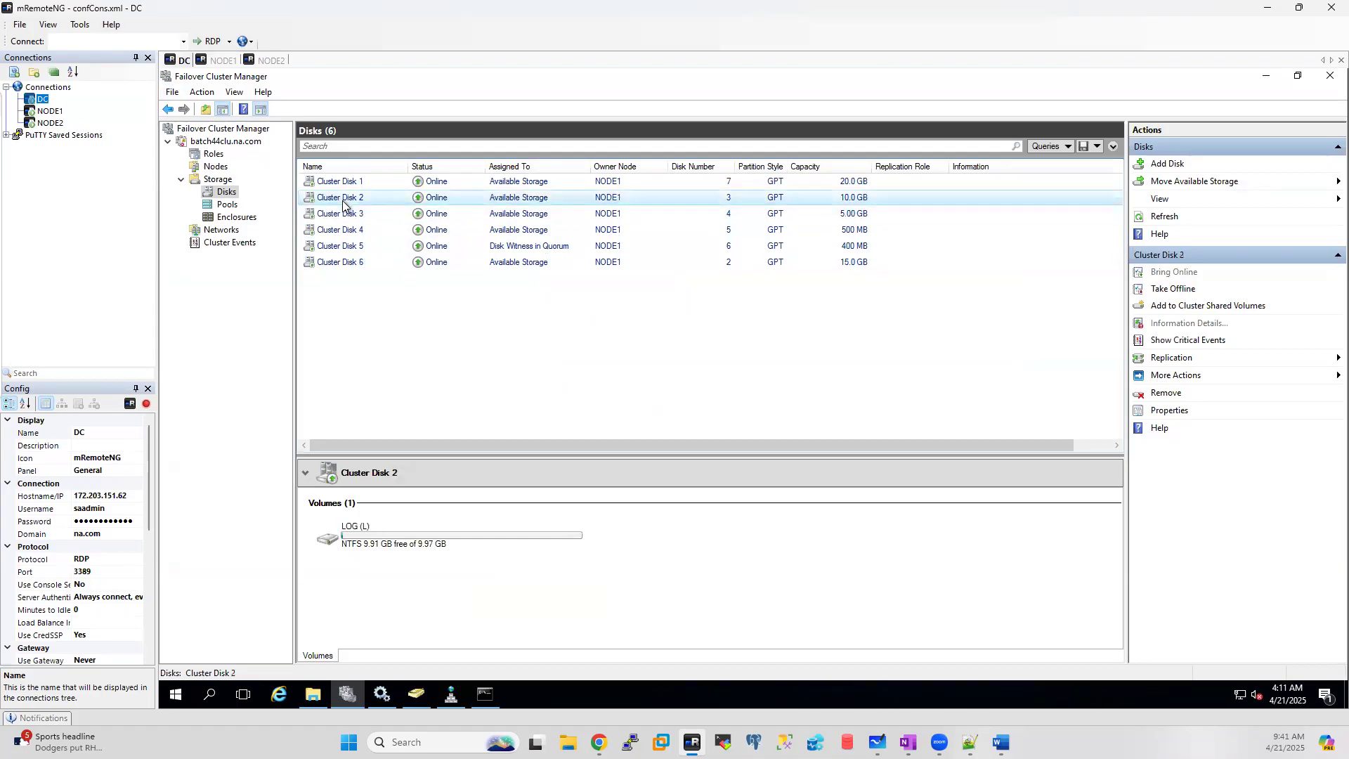
click(224, 60)
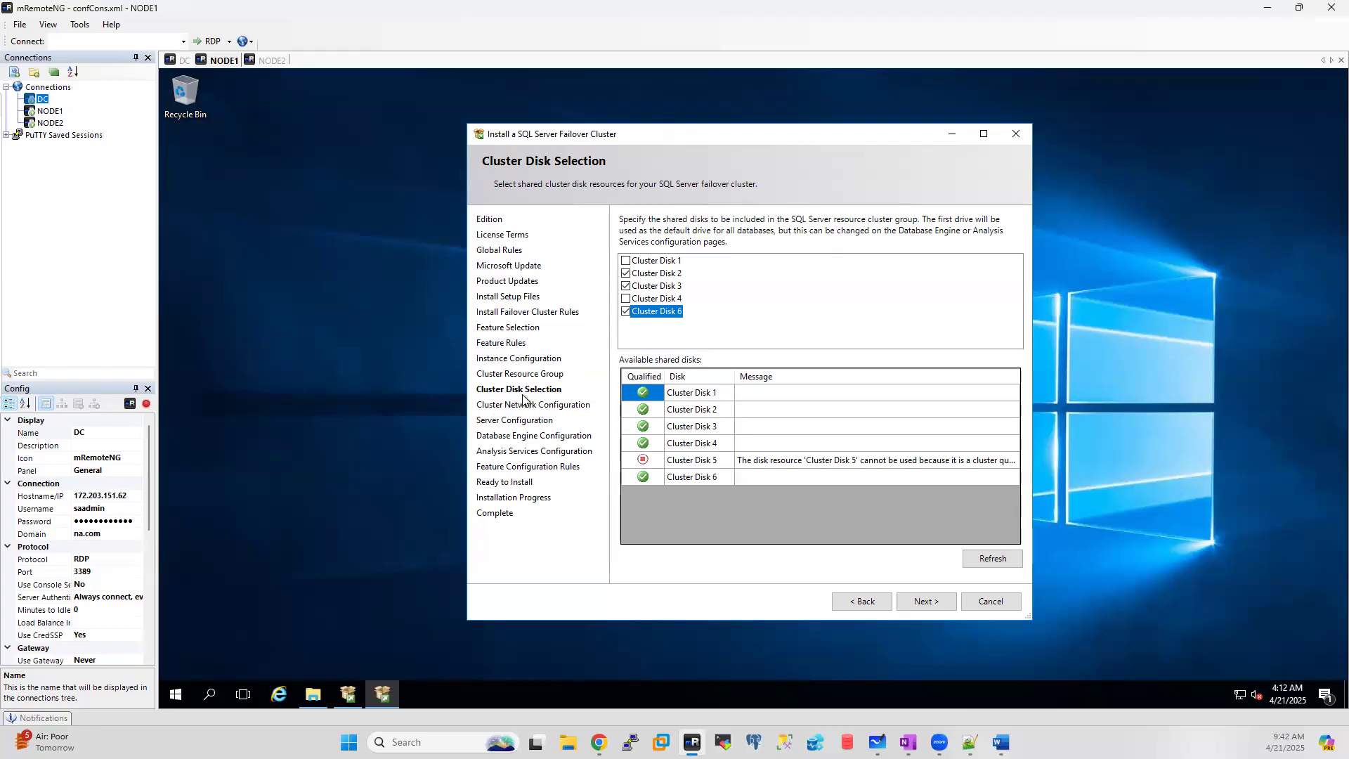
click(927, 602)
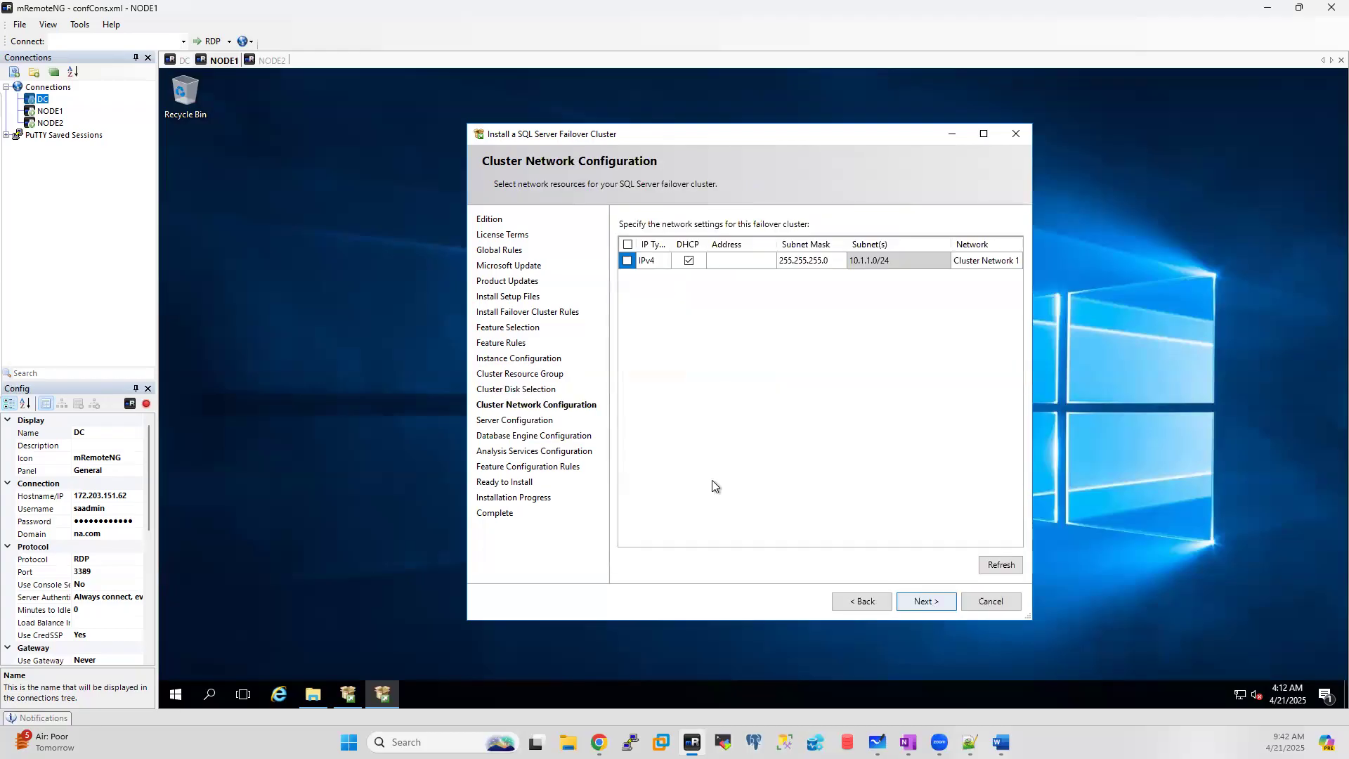
click(970, 742)
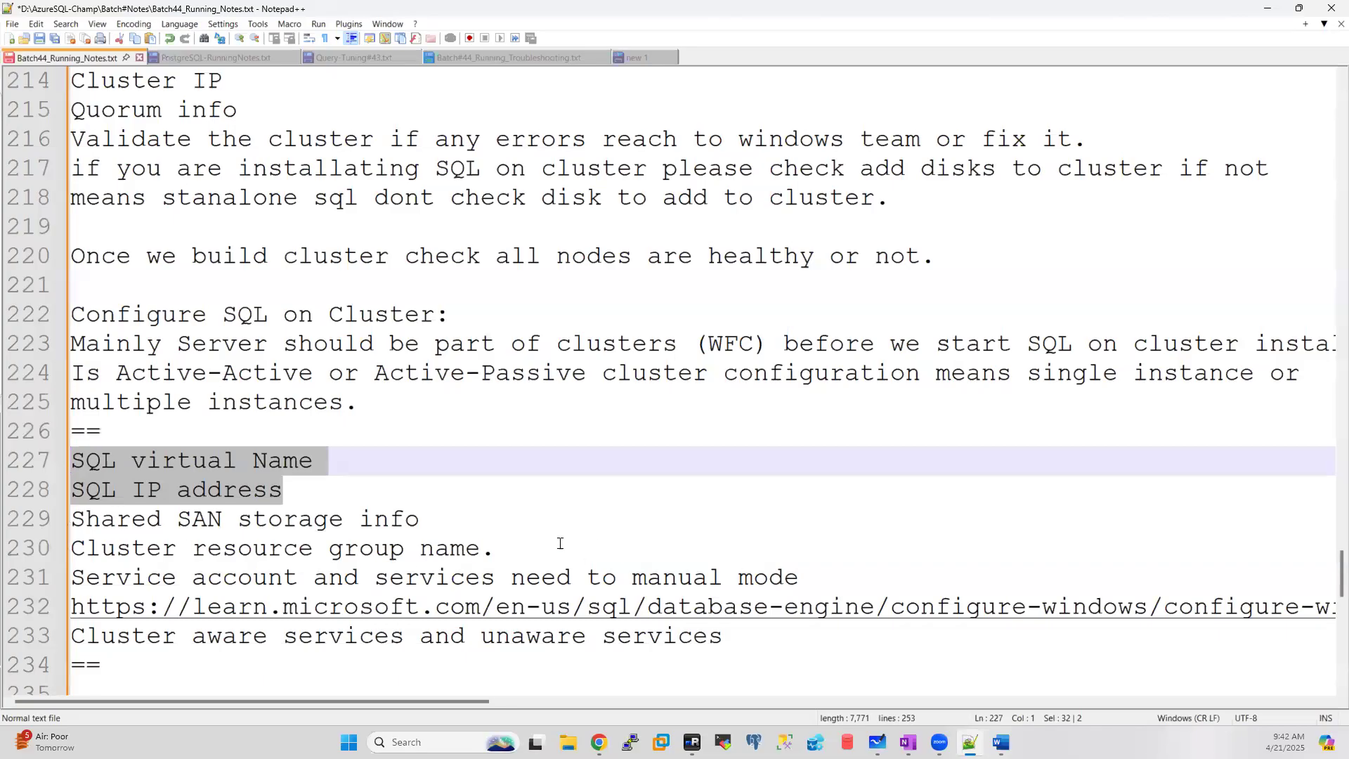
Step: Rewrite notes line 229 as 'Select disk where we need to store the data (Shared SAN)'
click(524, 549)
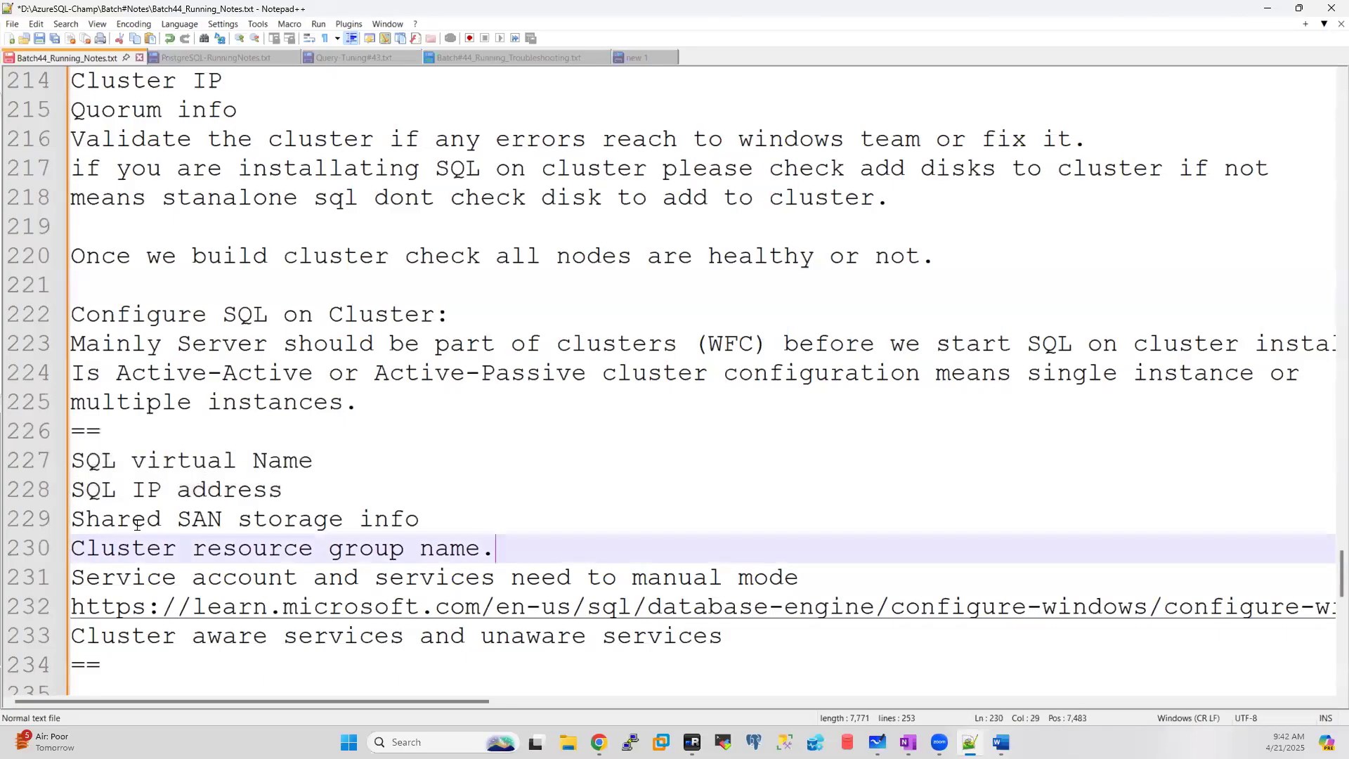
click(75, 518)
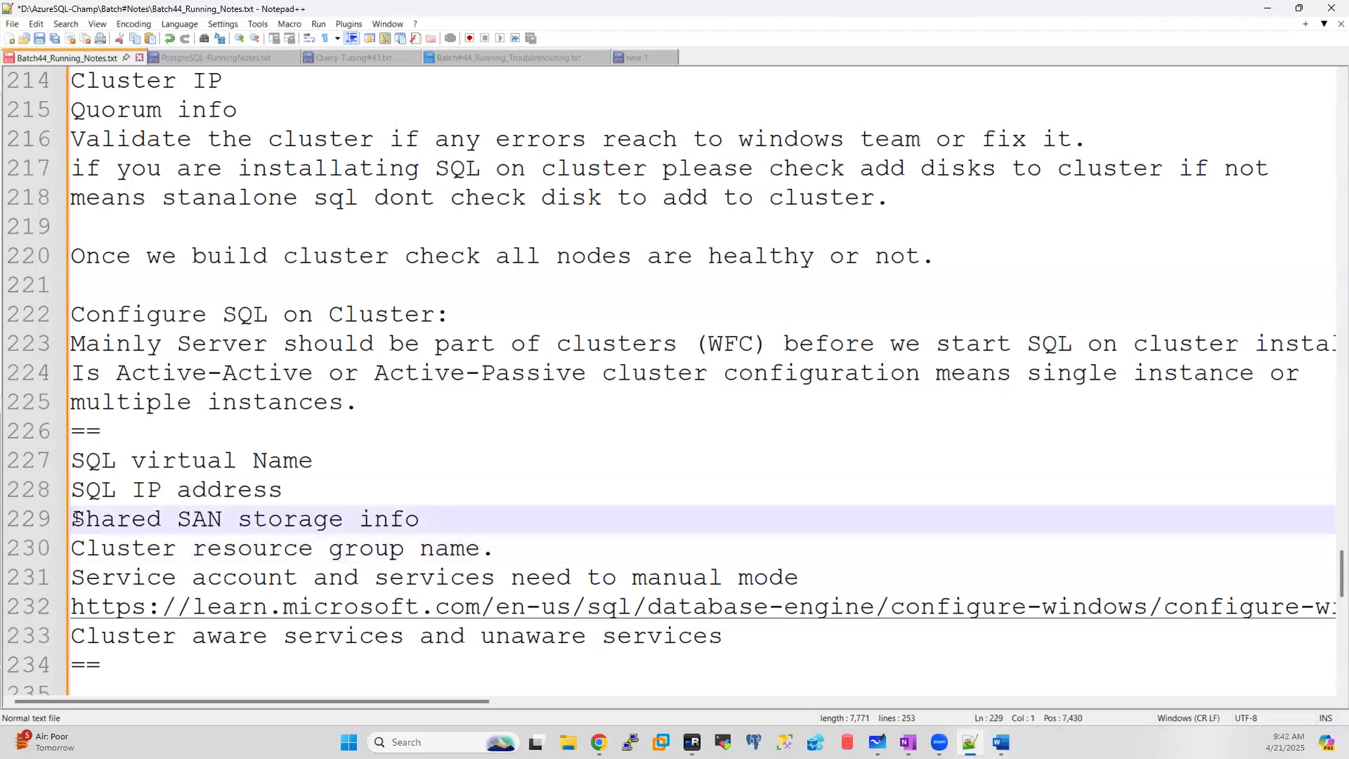
text(Select )
text(disk )
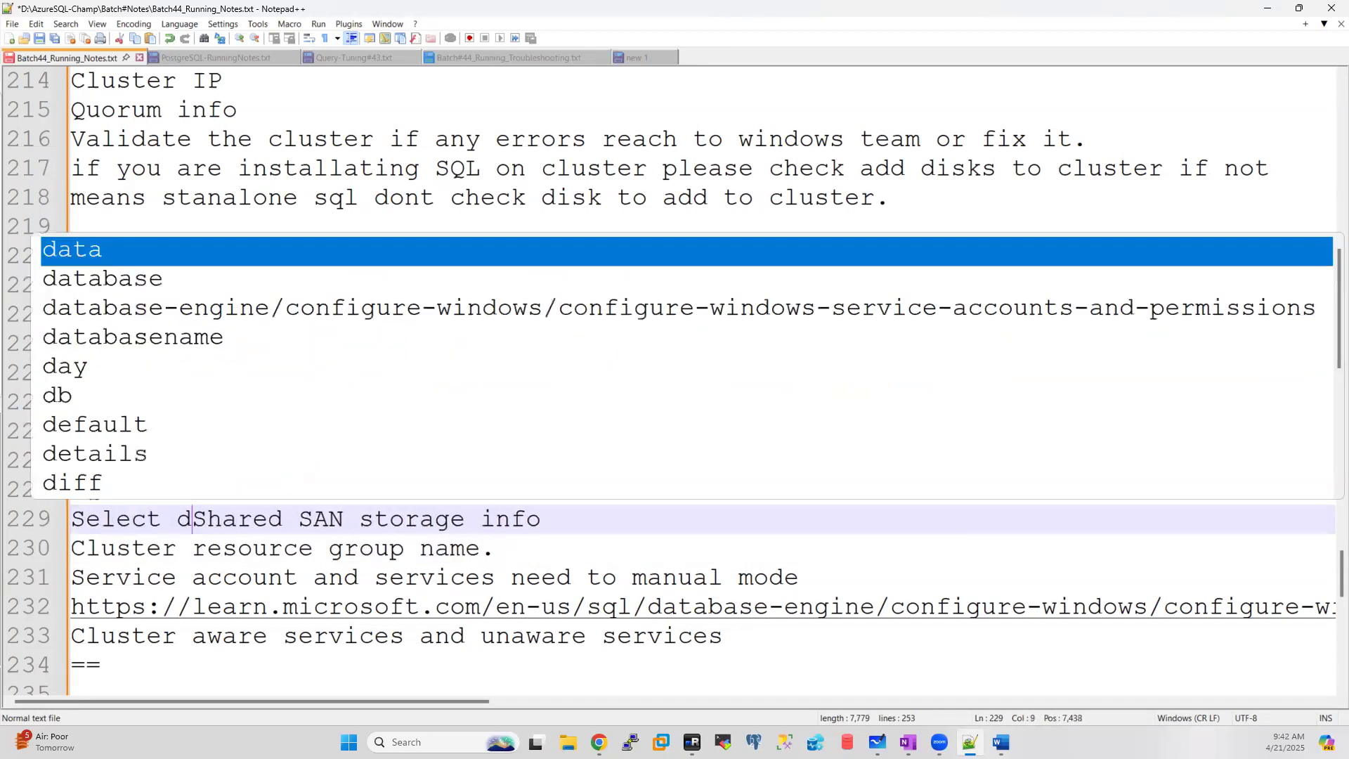
text(where )
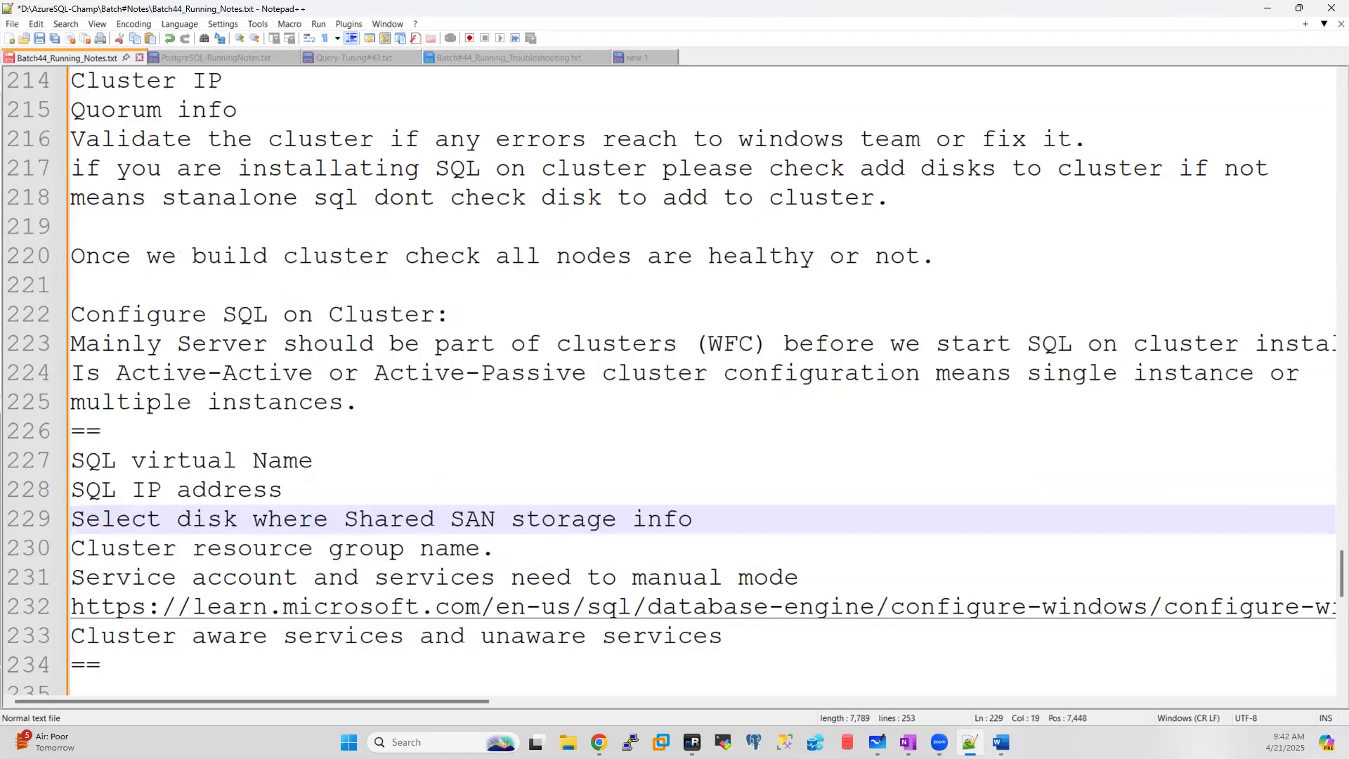
text(we )
text(need to s)
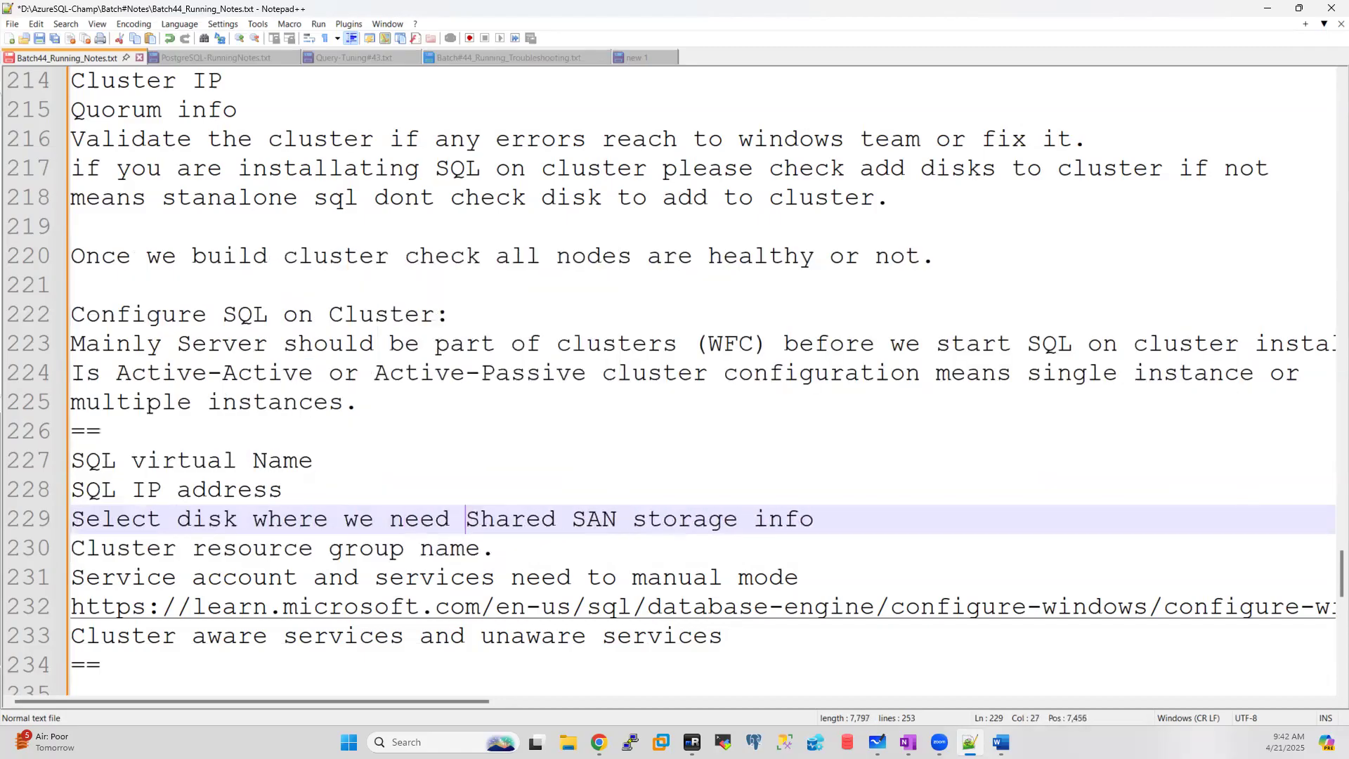
text(tart)
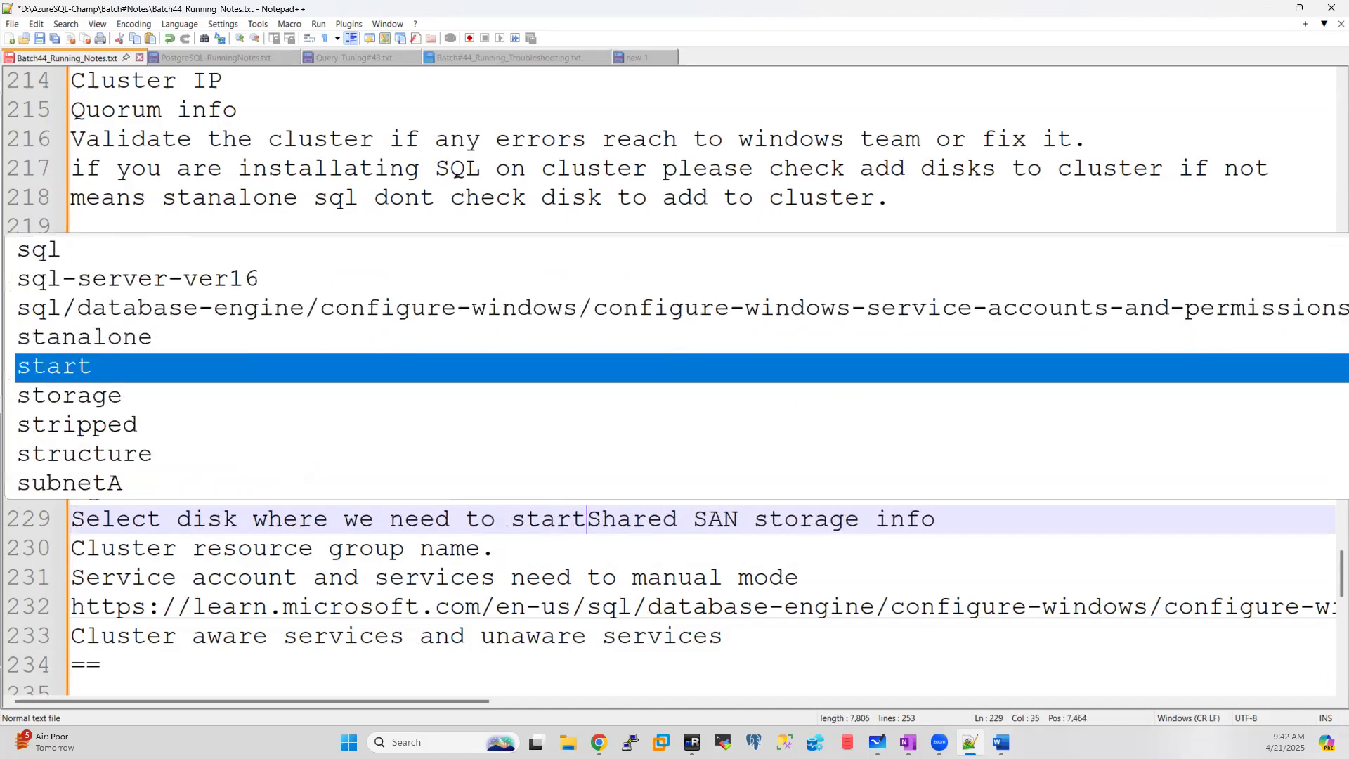
key(BackSpace)
key(BackSpace)
key(BackSpace)
text(ore t)
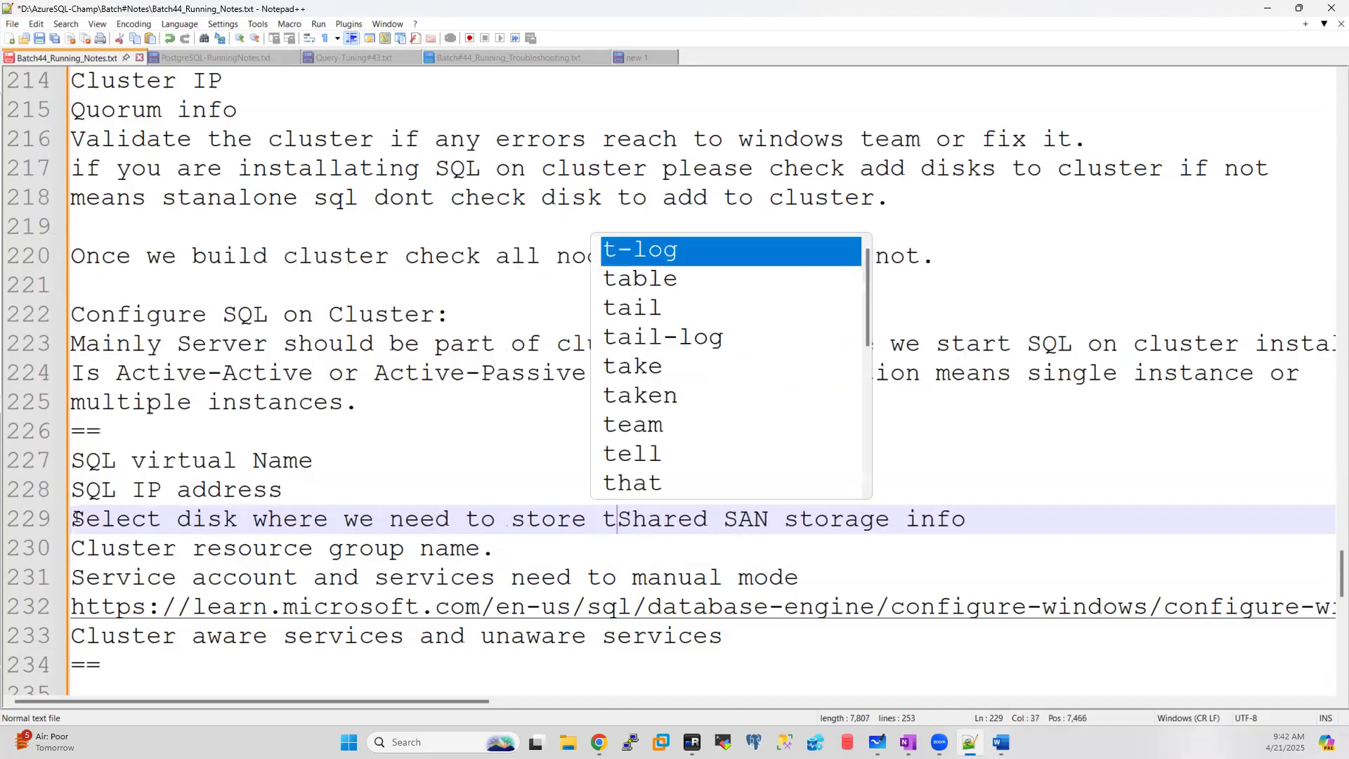
text(he data )
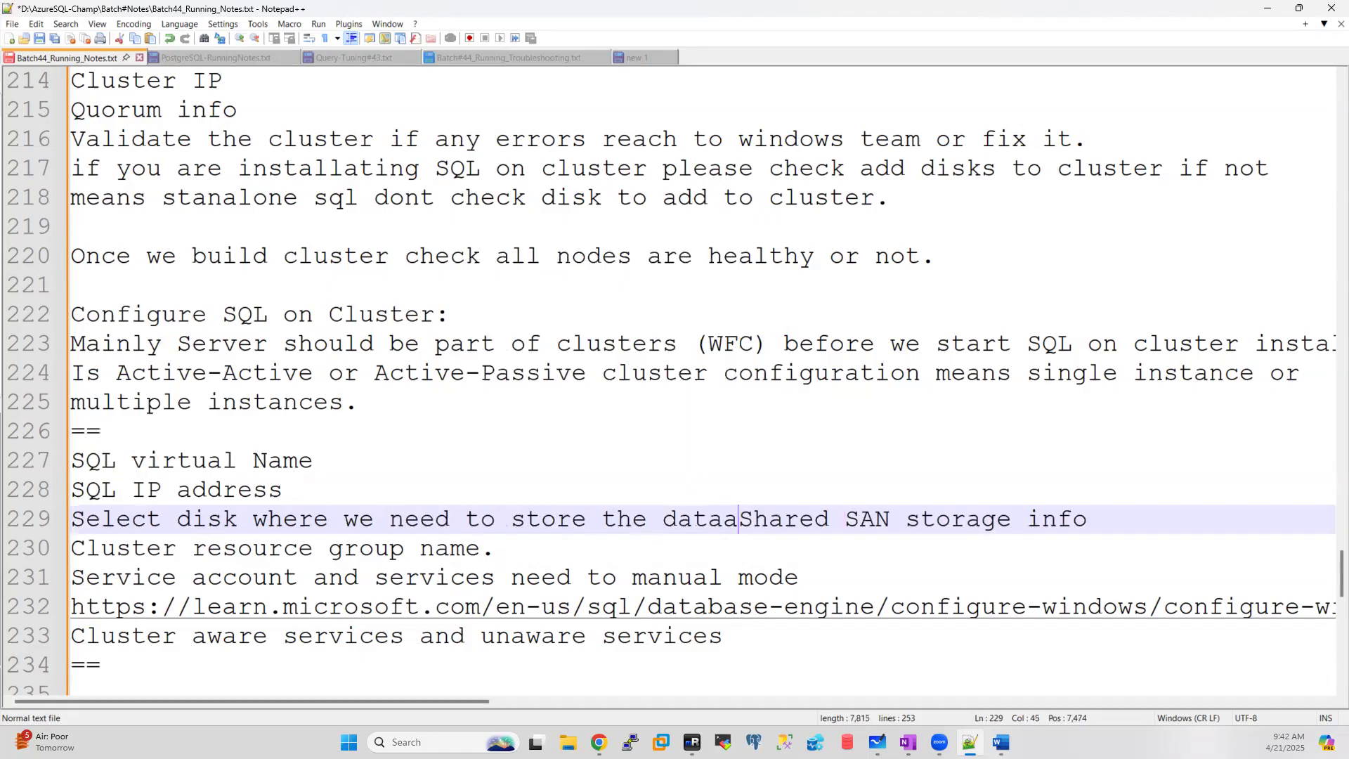
text(()
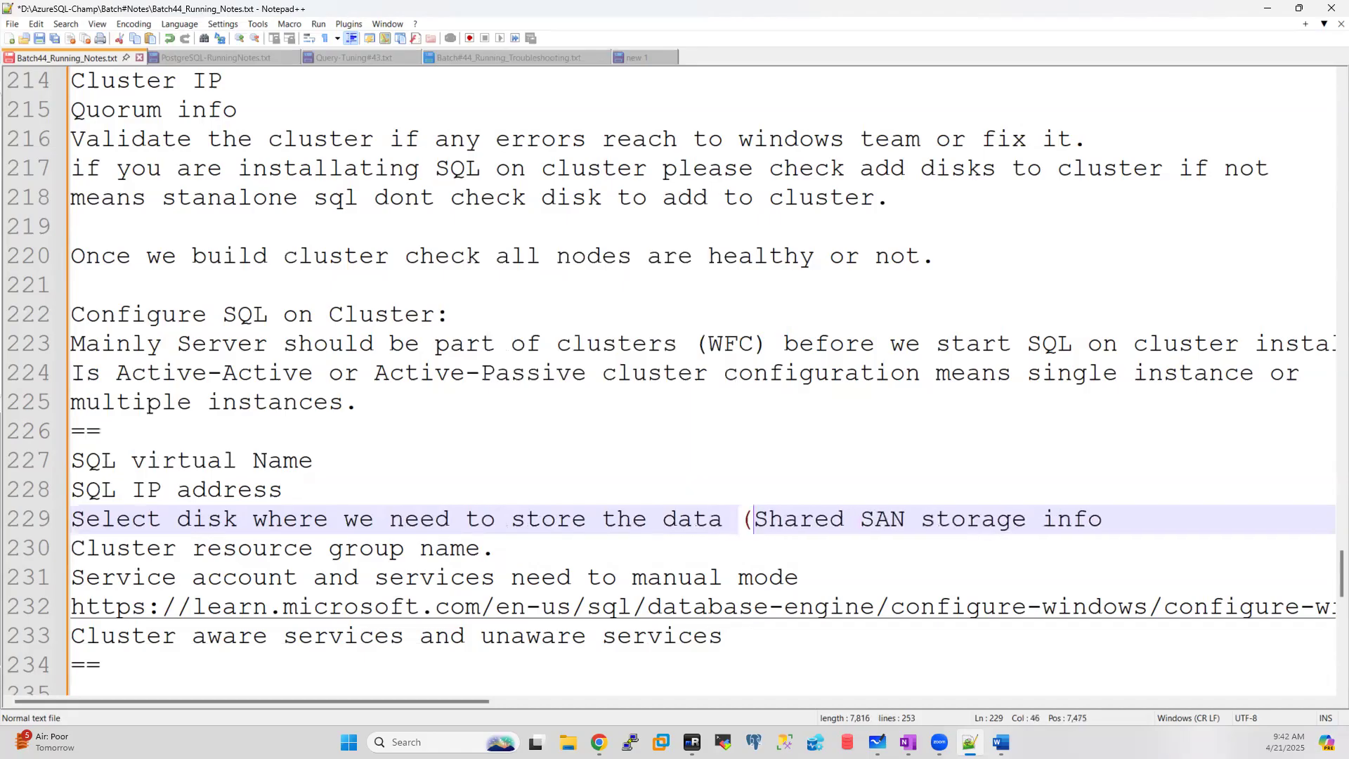
click(1103, 520)
drag(1103, 520, 906, 520)
text())
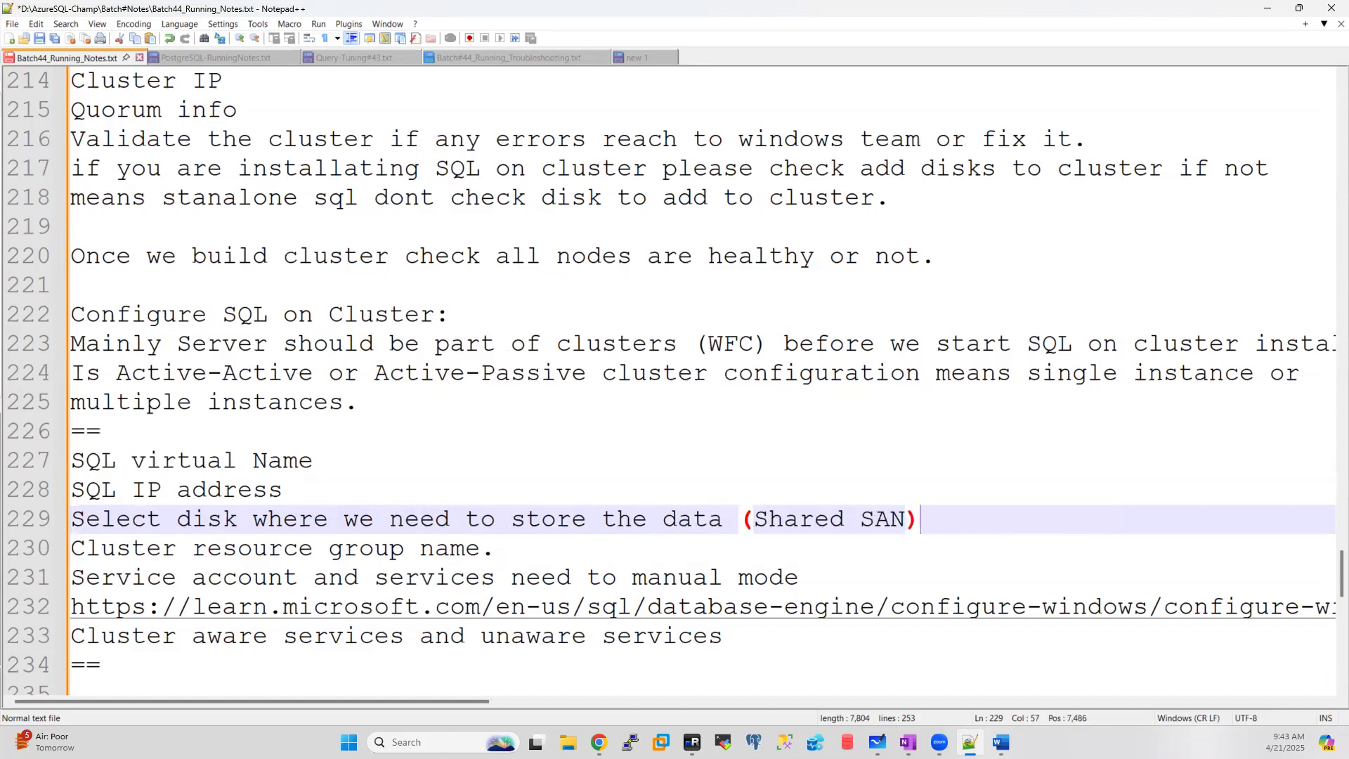
click(580, 559)
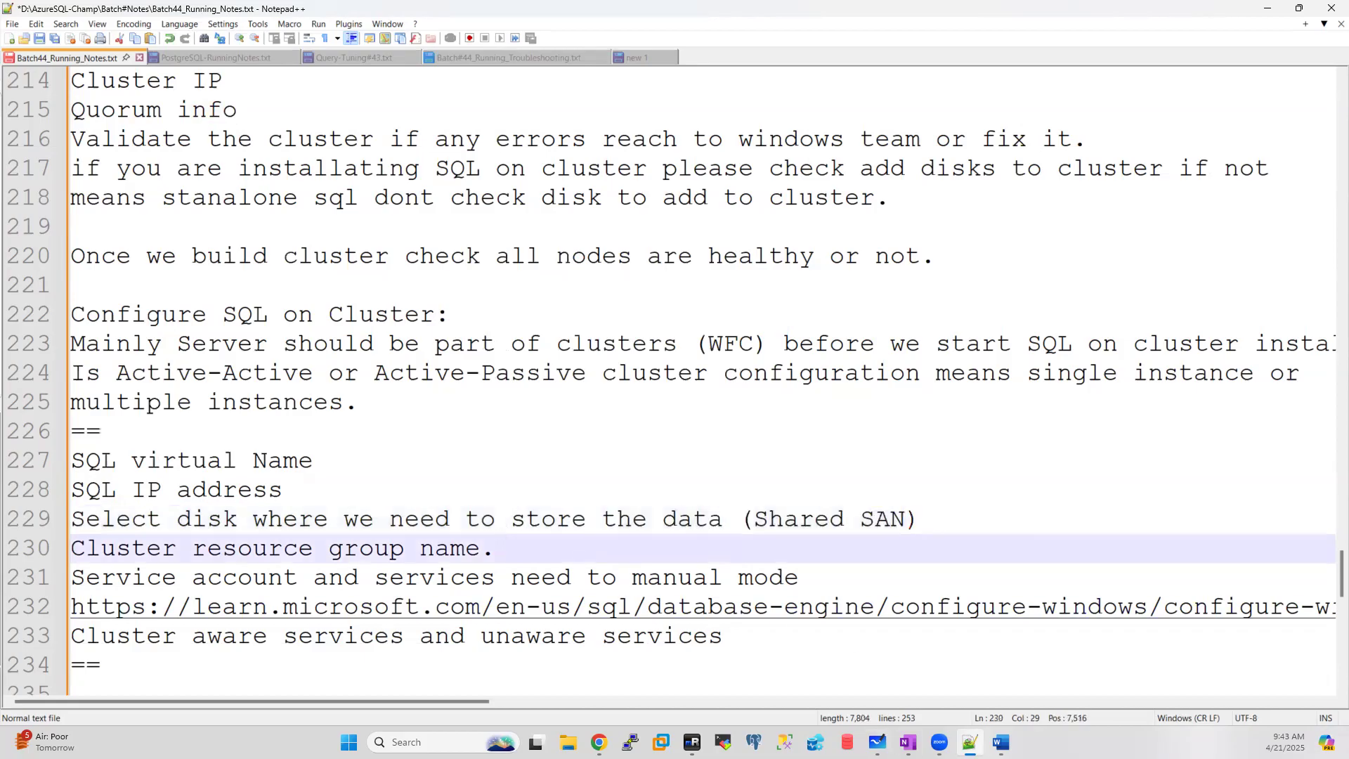
click(692, 743)
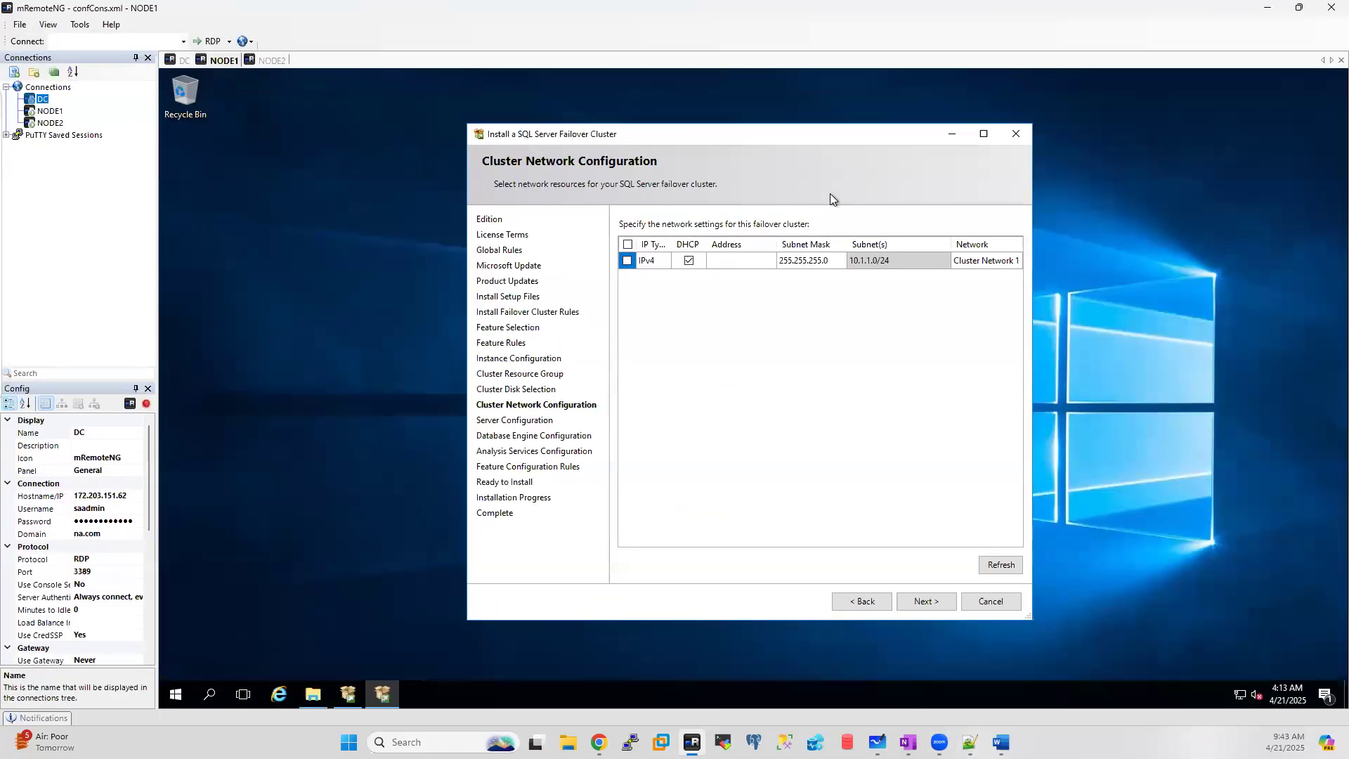
Step: Tick the IPv4 network with DHCP off and static address 10.1.1.16, mask 255.255.255.0
click(689, 261)
click(743, 260)
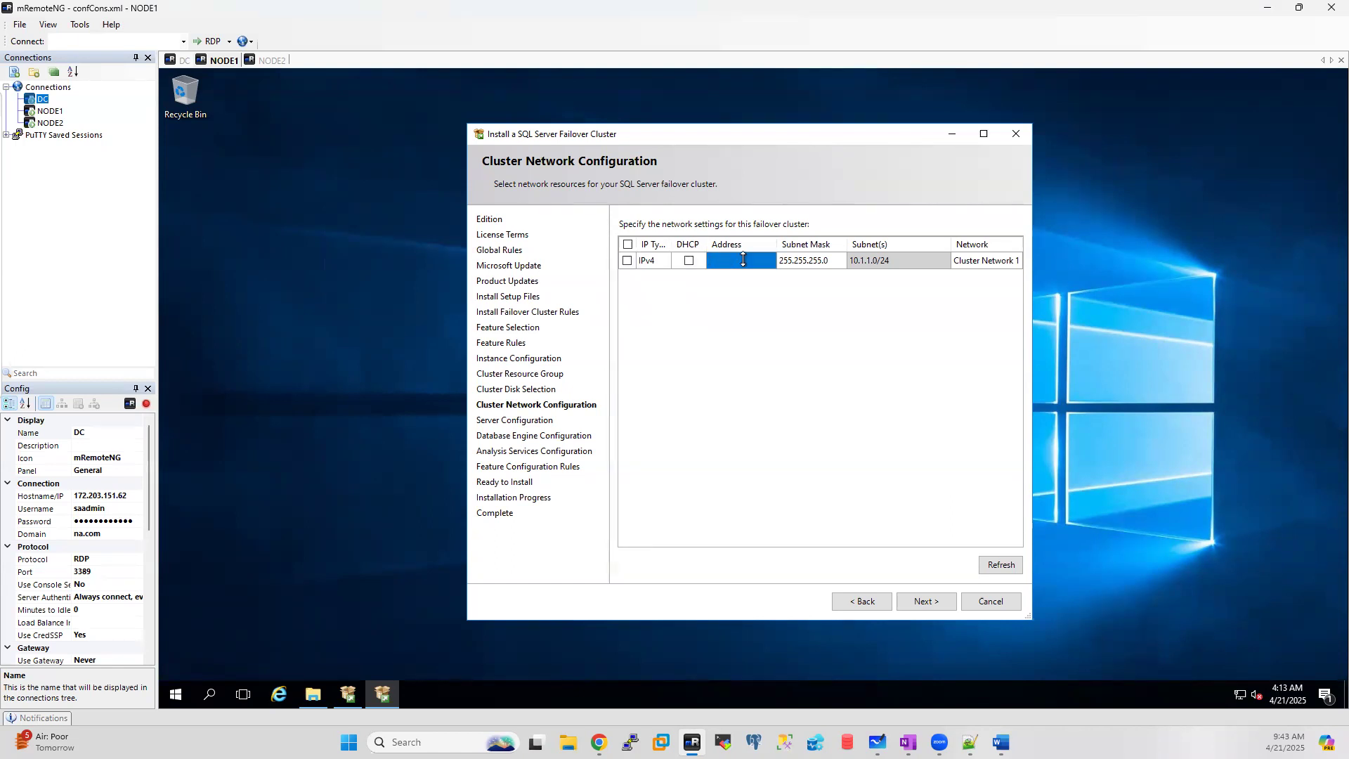
click(627, 260)
click(723, 260)
text(10.1.1.16)
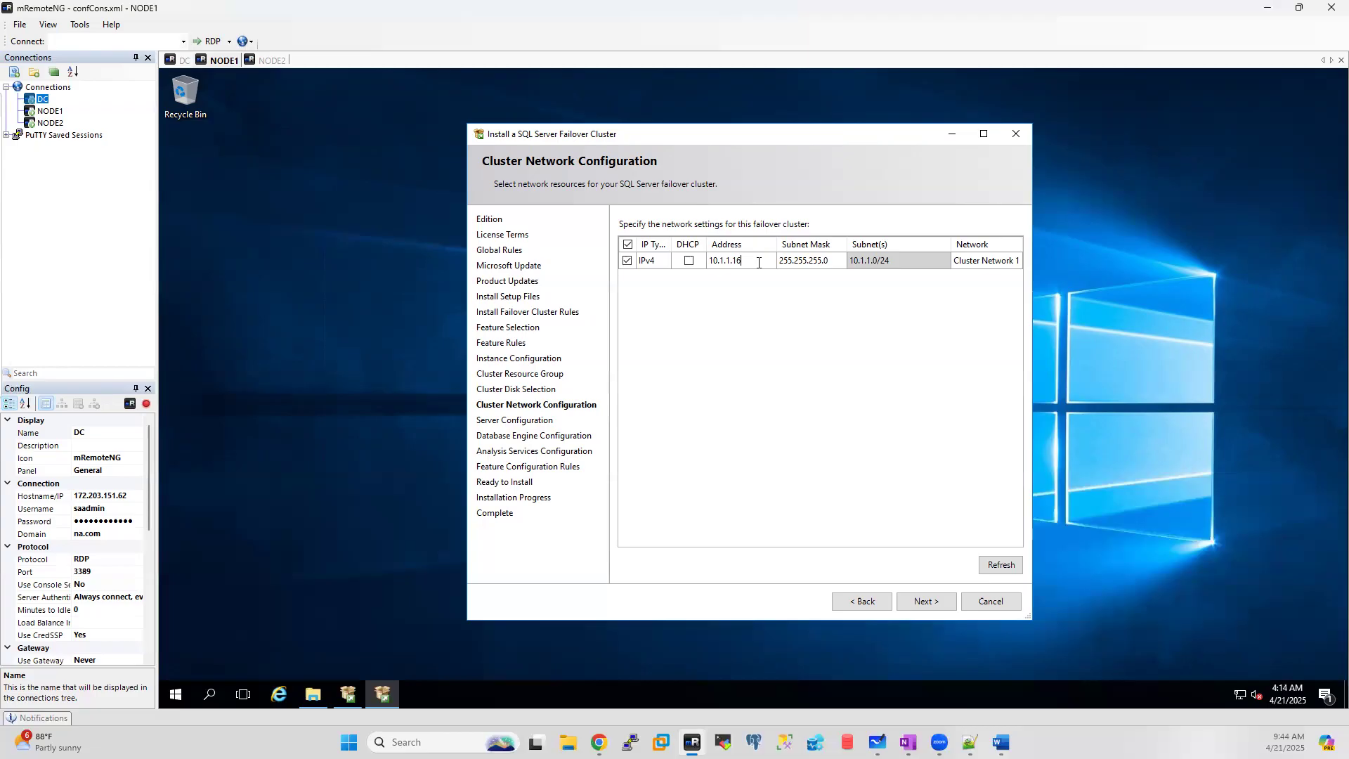
click(208, 697)
text(c)
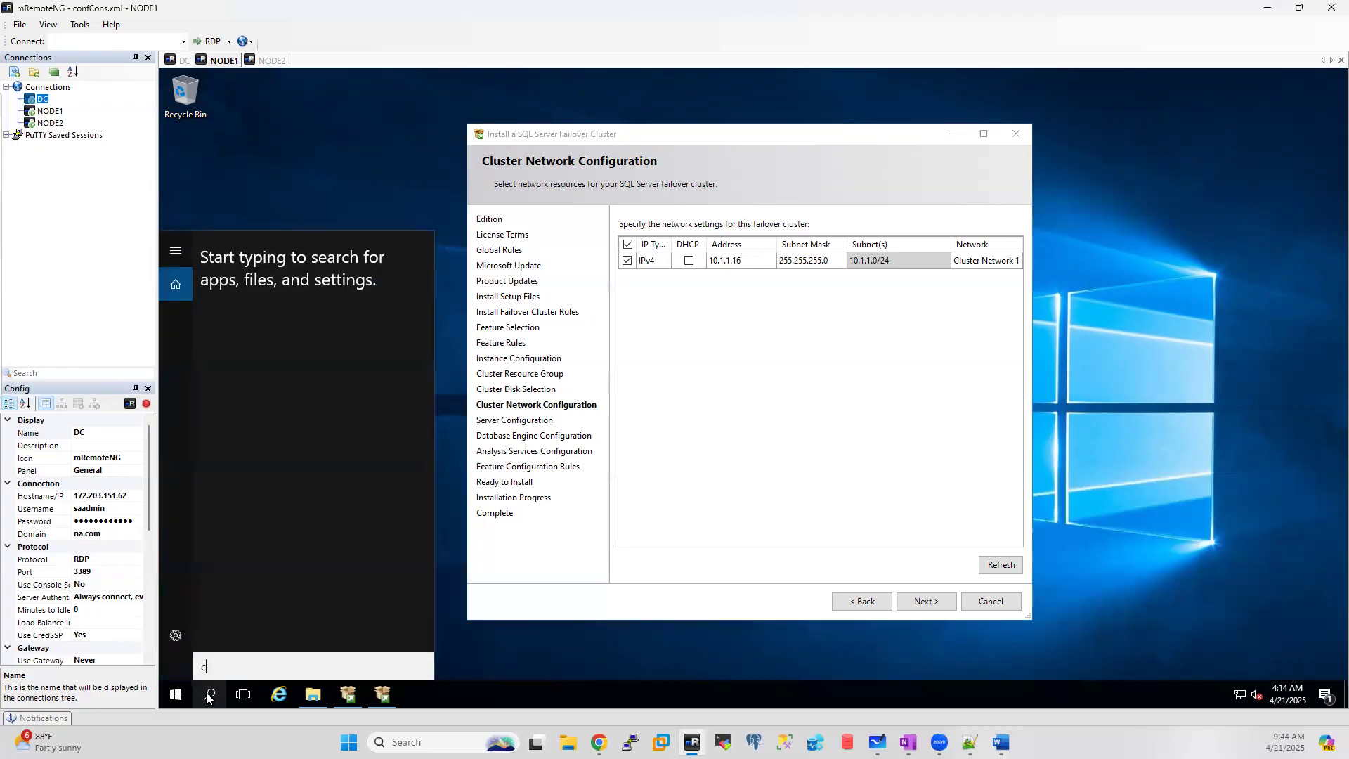
text(md)
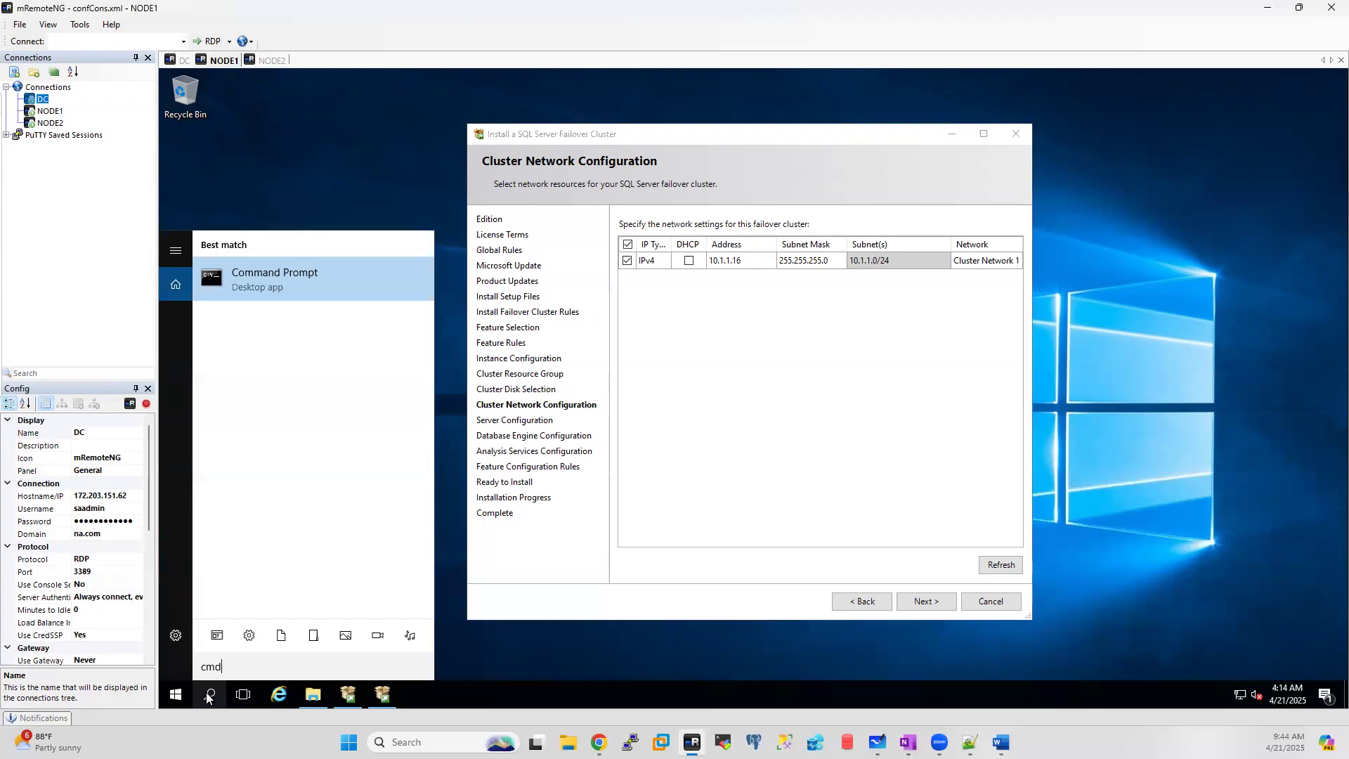
key(Return)
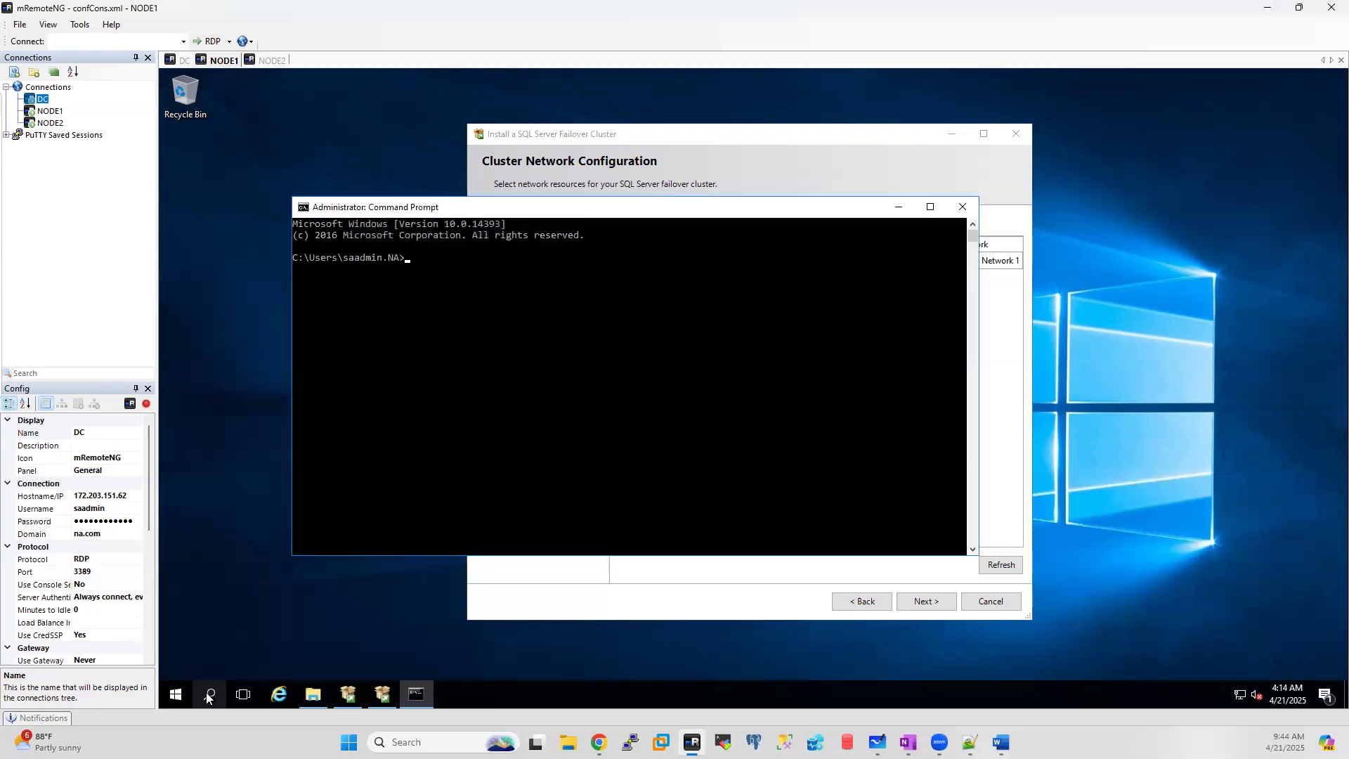
text(ping 10.1.1.16)
key(Return)
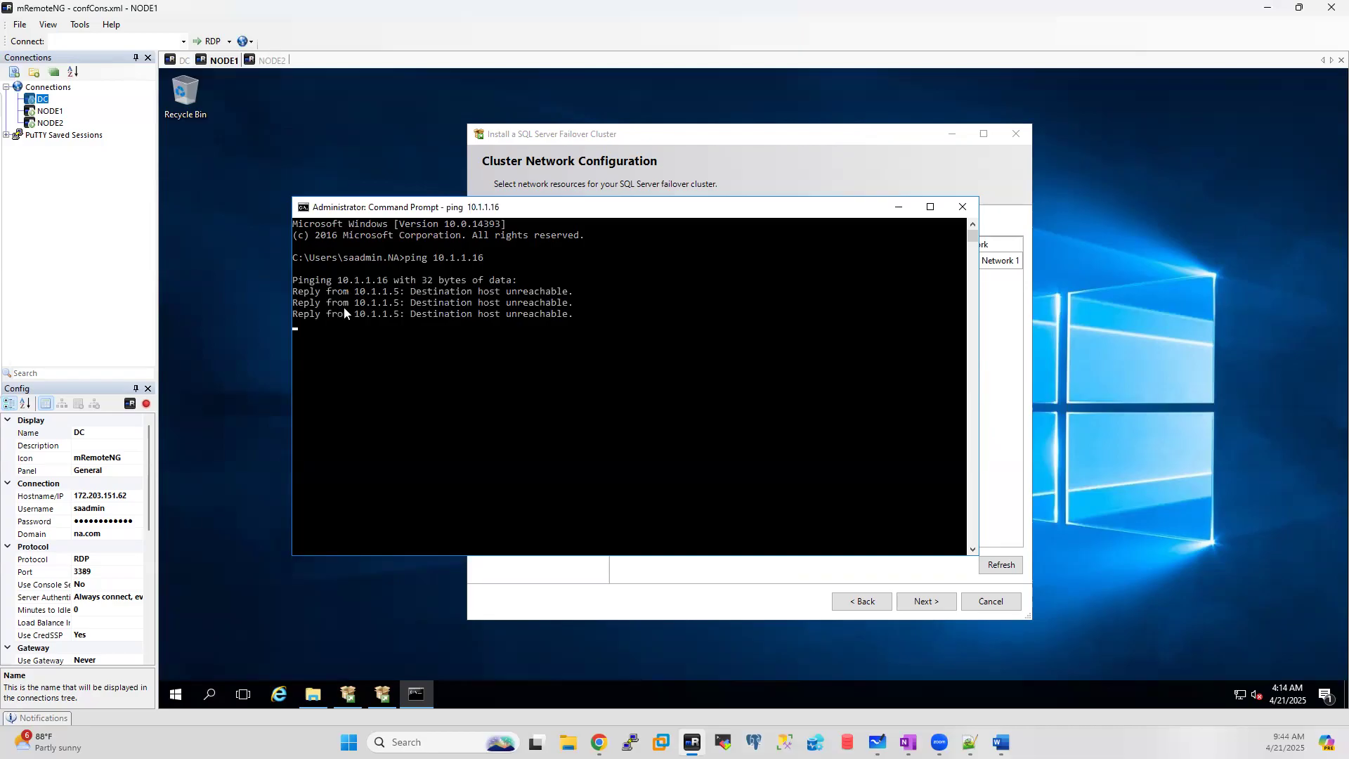
key(ctrl+c)
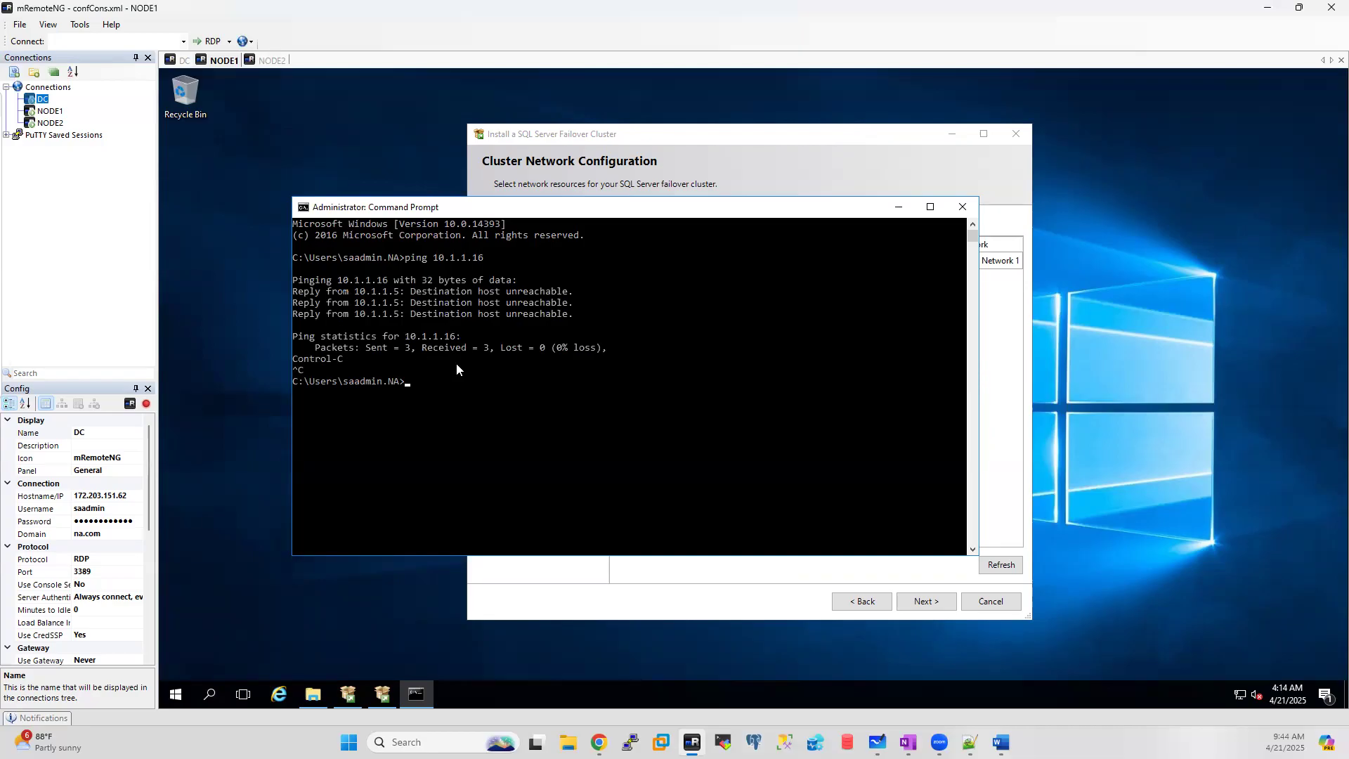
text(ping 10.1.1.15)
key(Return)
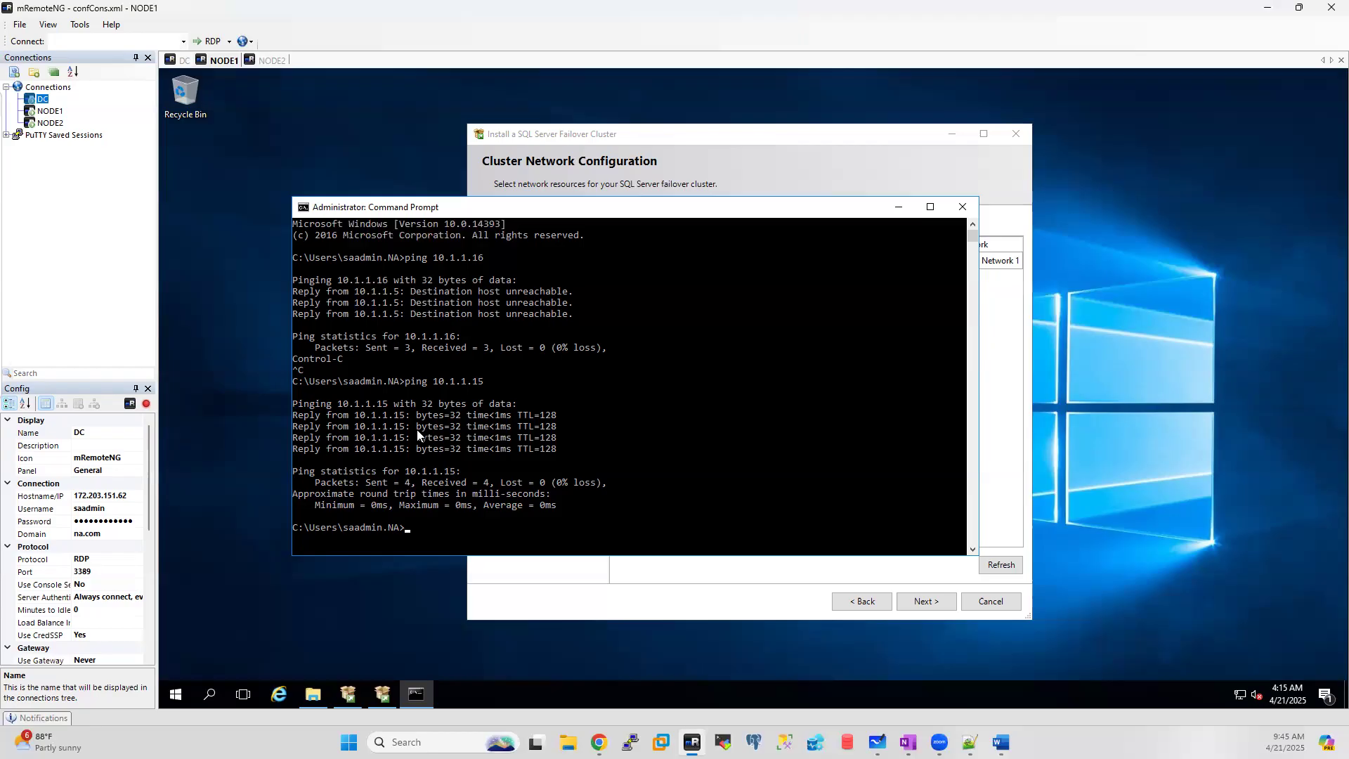
click(963, 206)
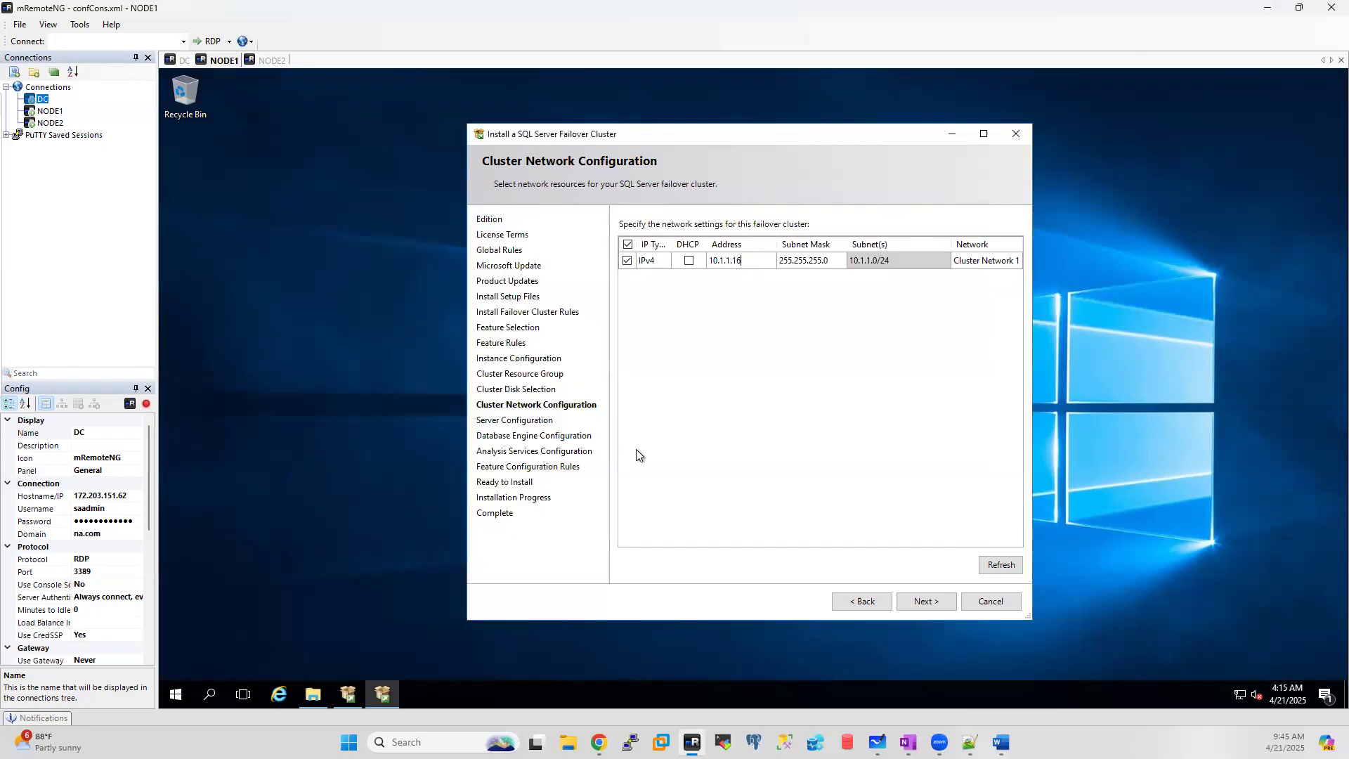
Step: In File Explorer, create an MSSQL folder on the DATA (G:) drive
click(312, 695)
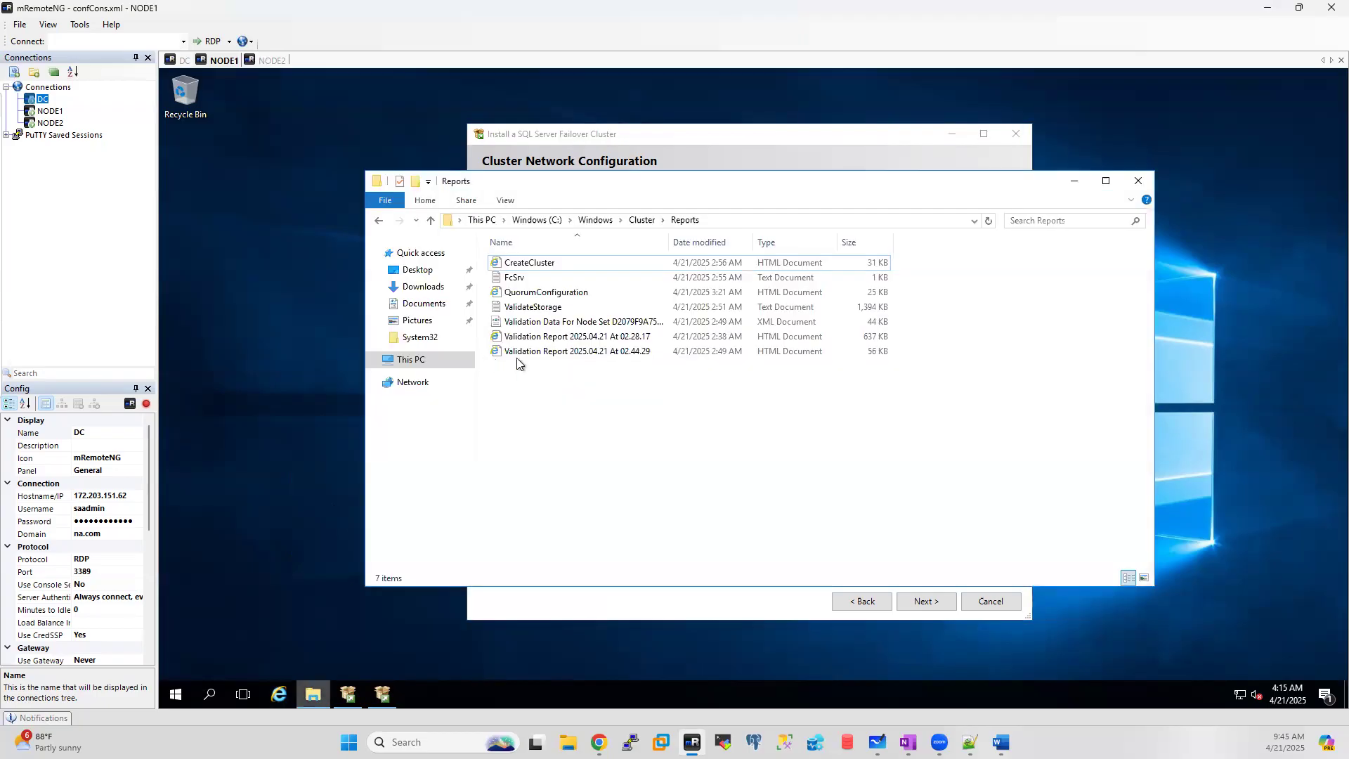
click(411, 361)
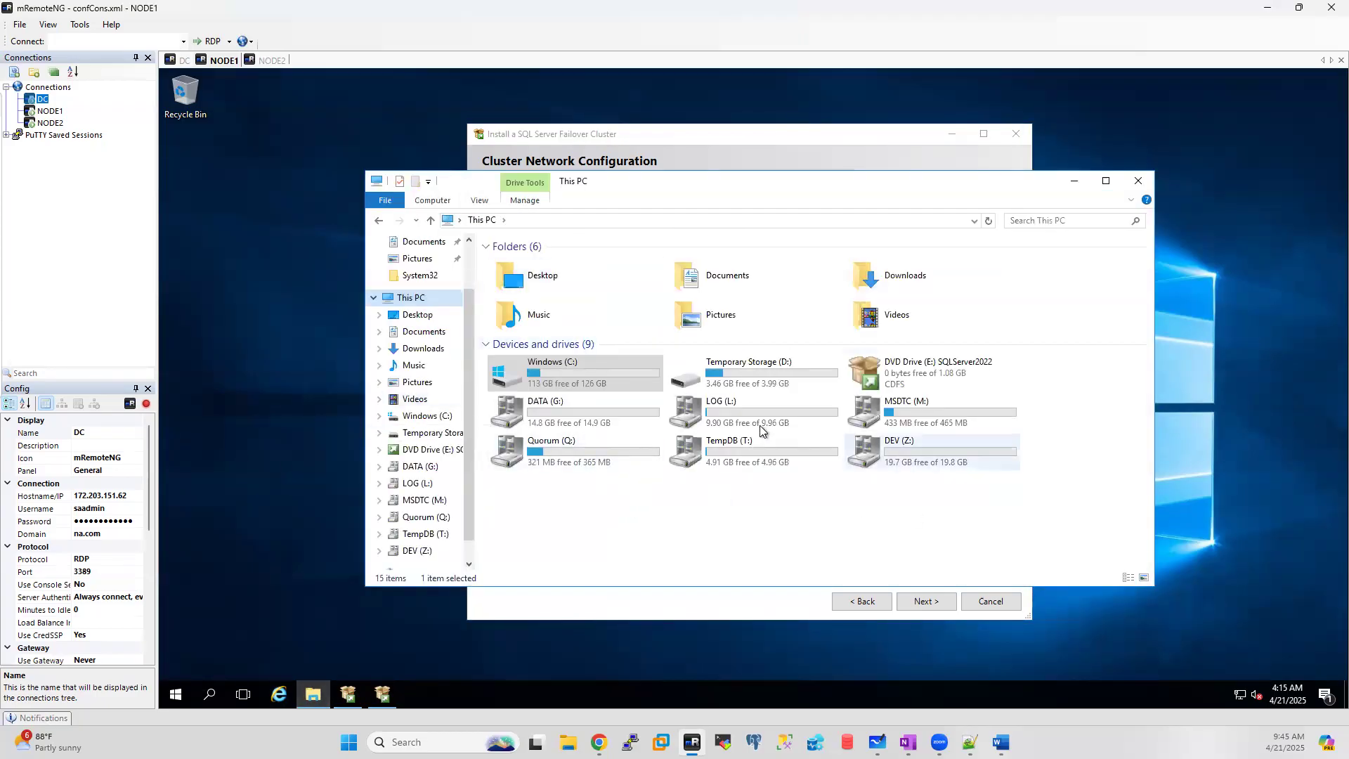
double_click(558, 417)
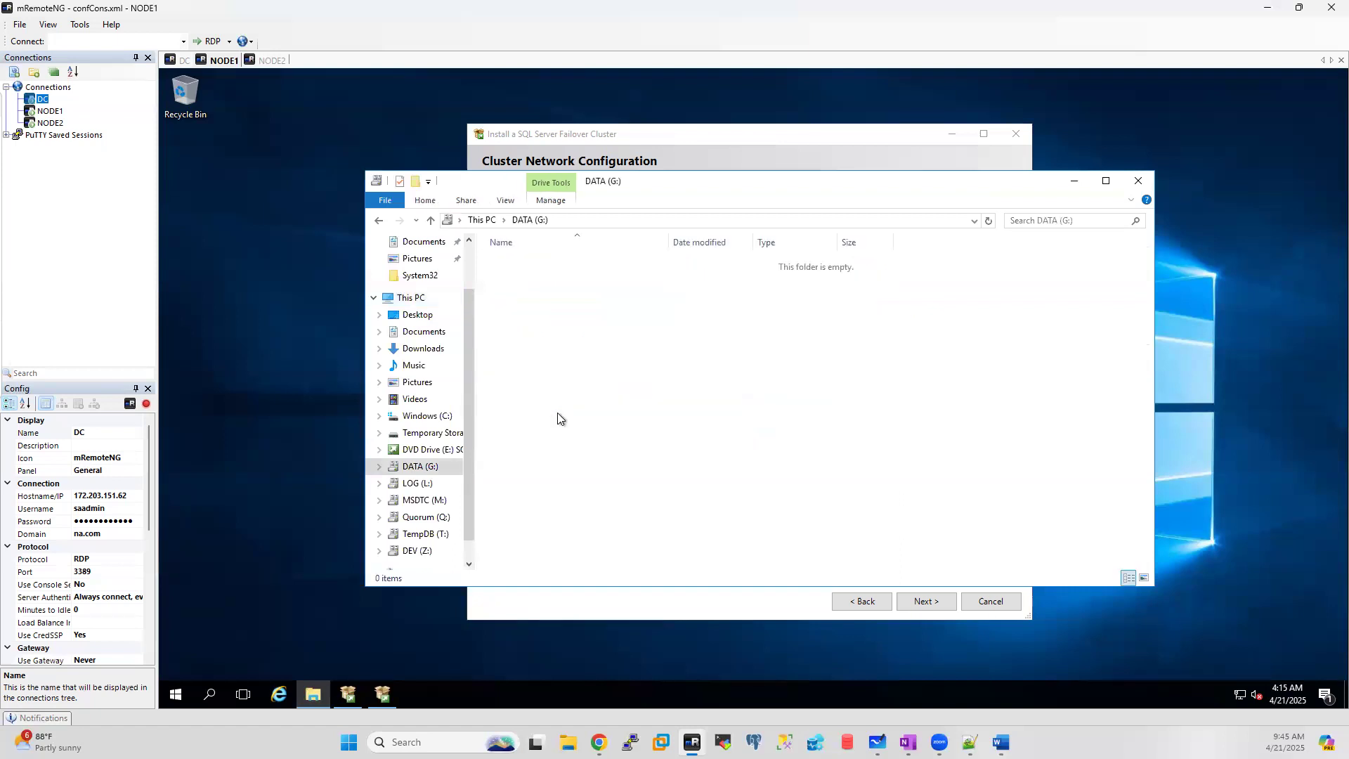
right_click(510, 313)
mouse_move(563, 462)
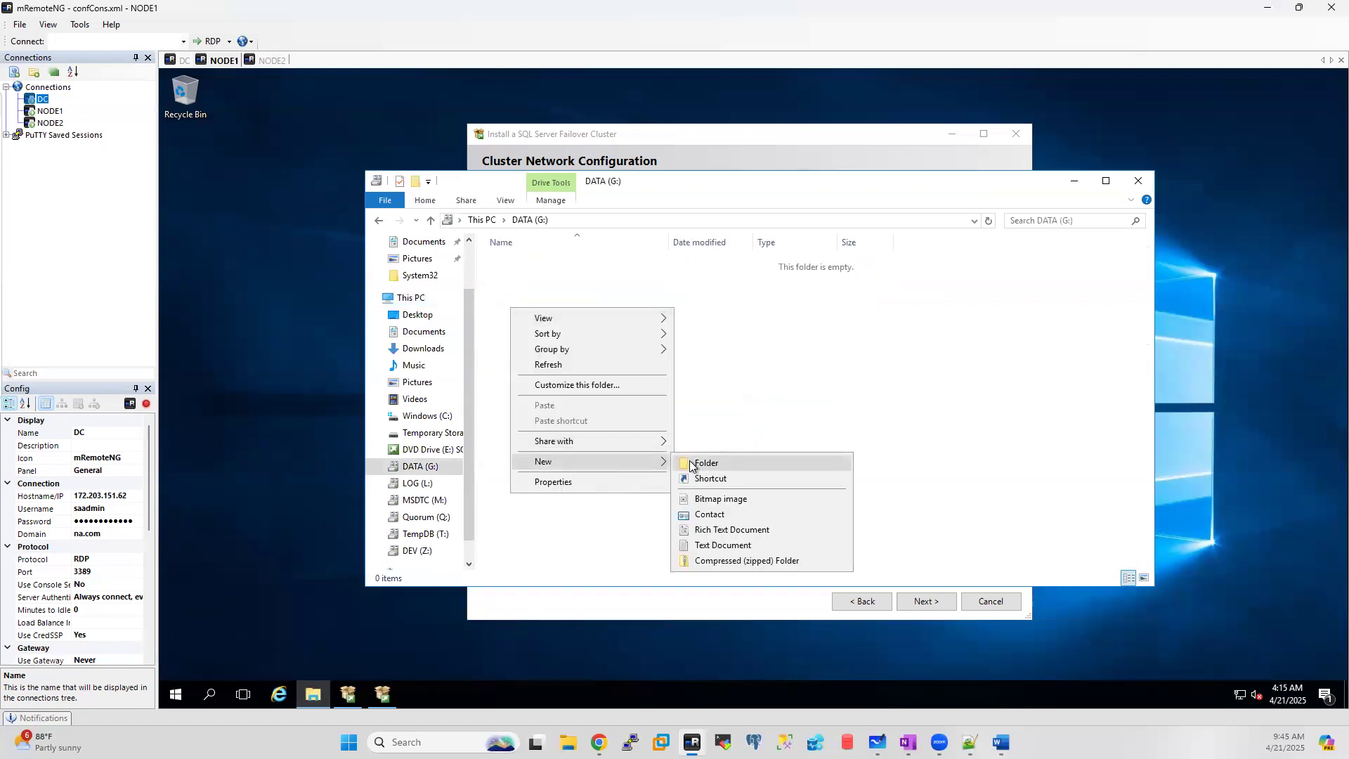
click(705, 464)
text(MSQ)
key(BackSpace)
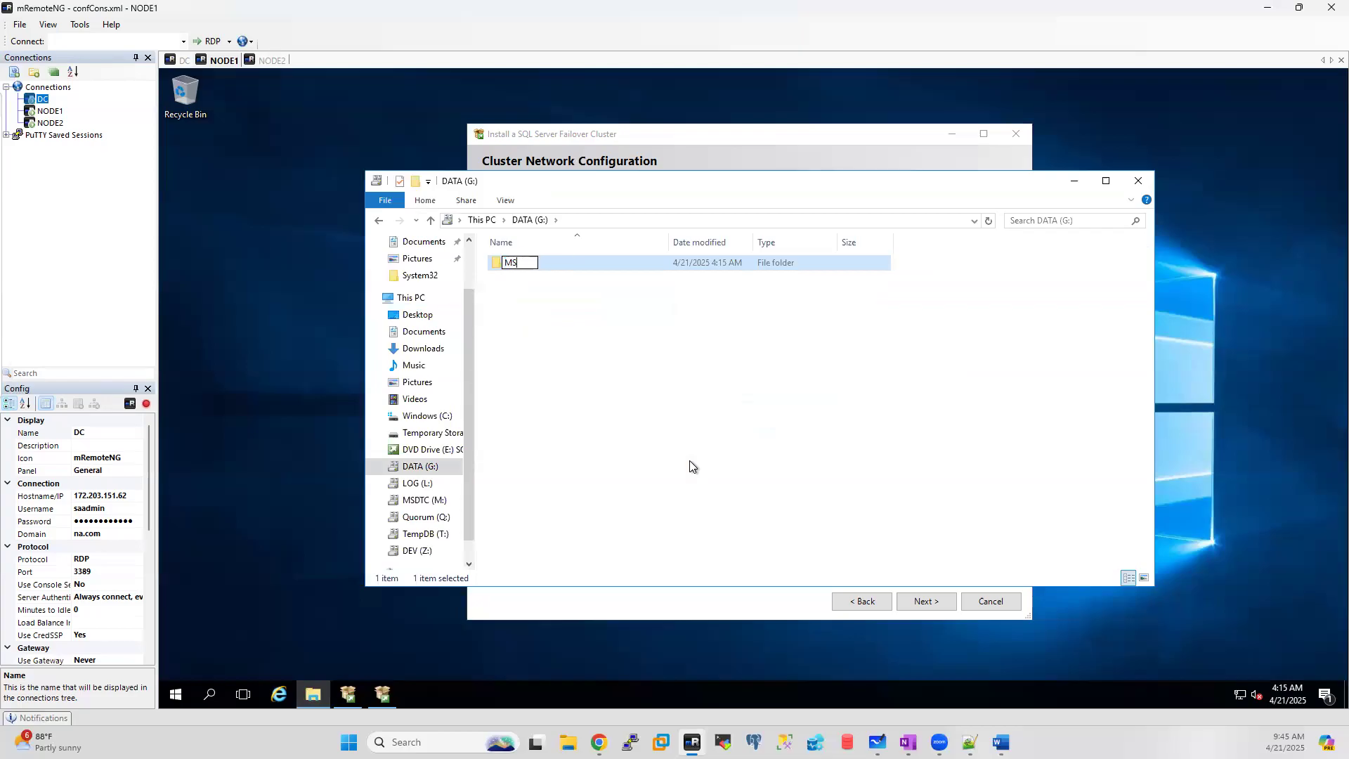
text(SQL)
click(553, 313)
Step: Create a DATA folder inside G:\MSSQL
click(520, 265)
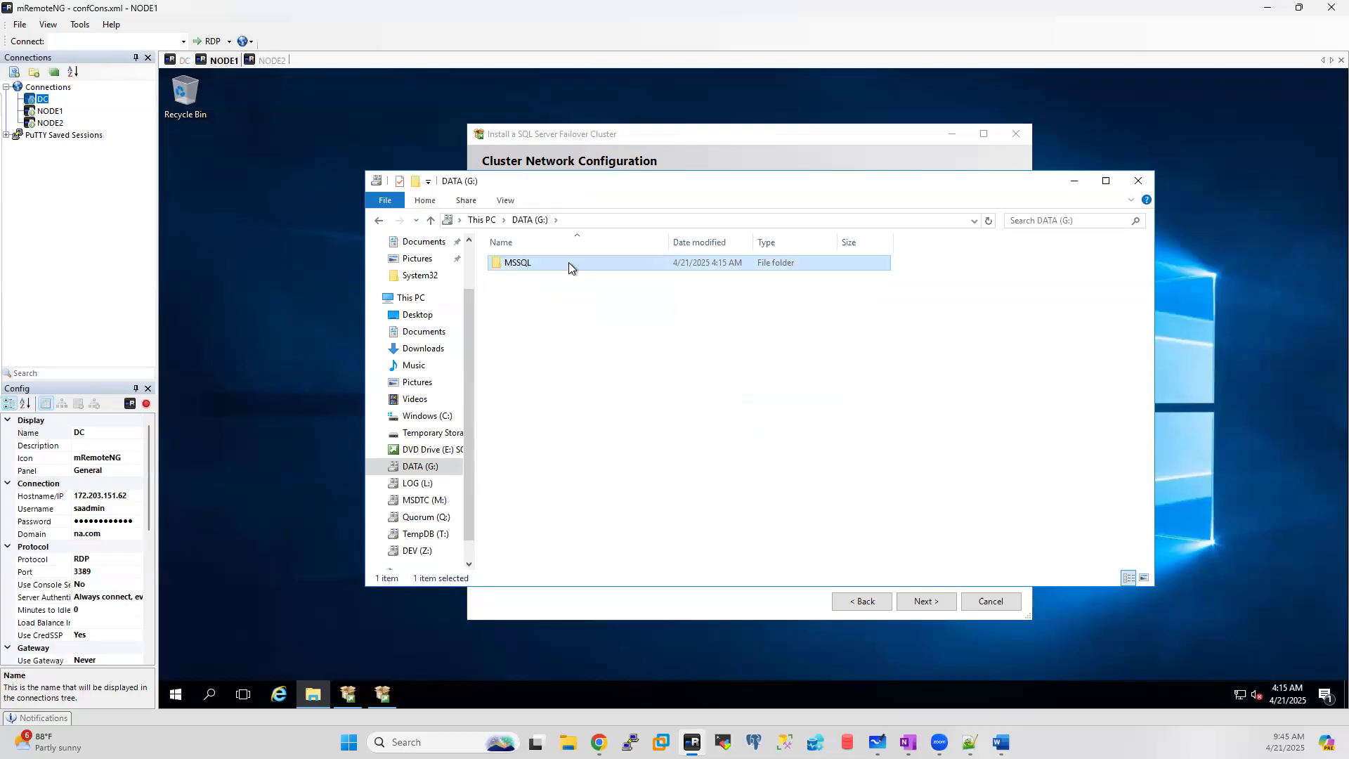
double_click(567, 263)
right_click(520, 277)
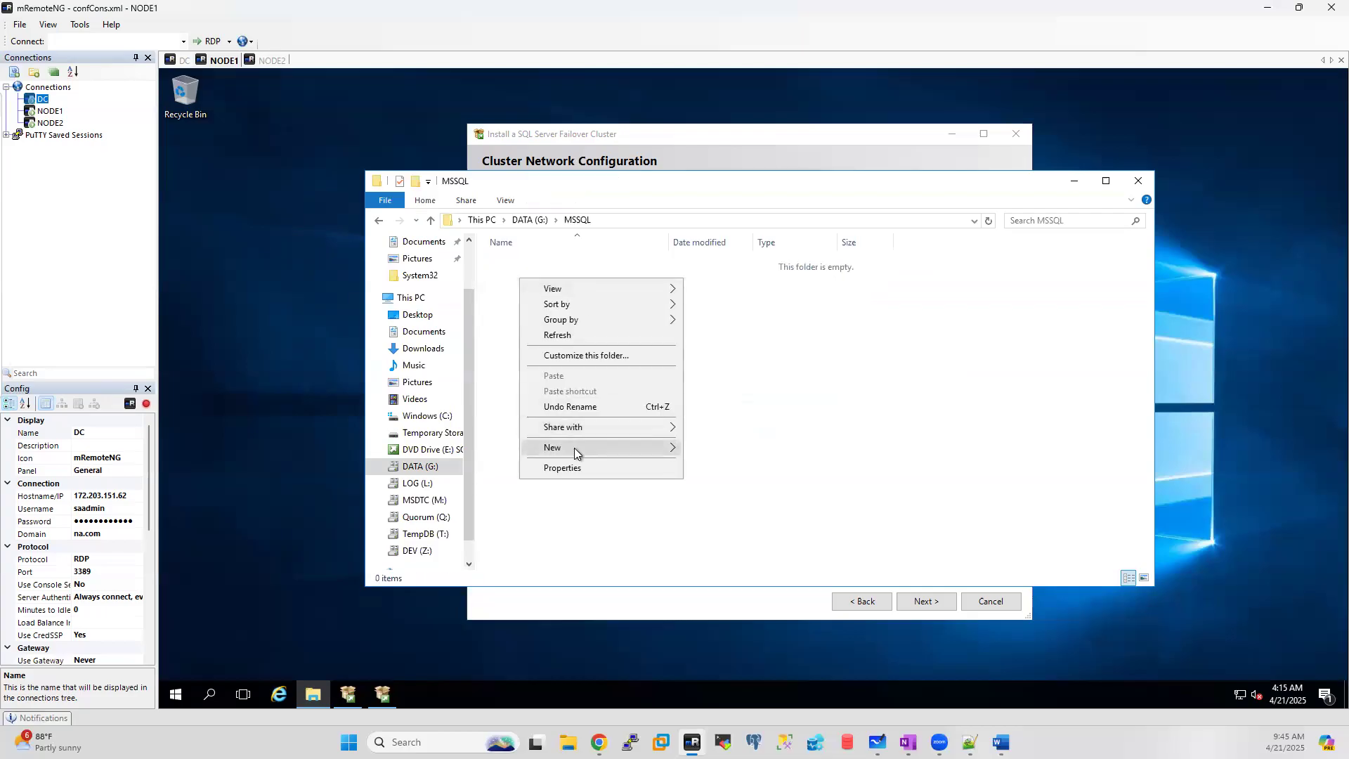
mouse_move(575, 448)
click(723, 448)
text(DATA)
click(665, 377)
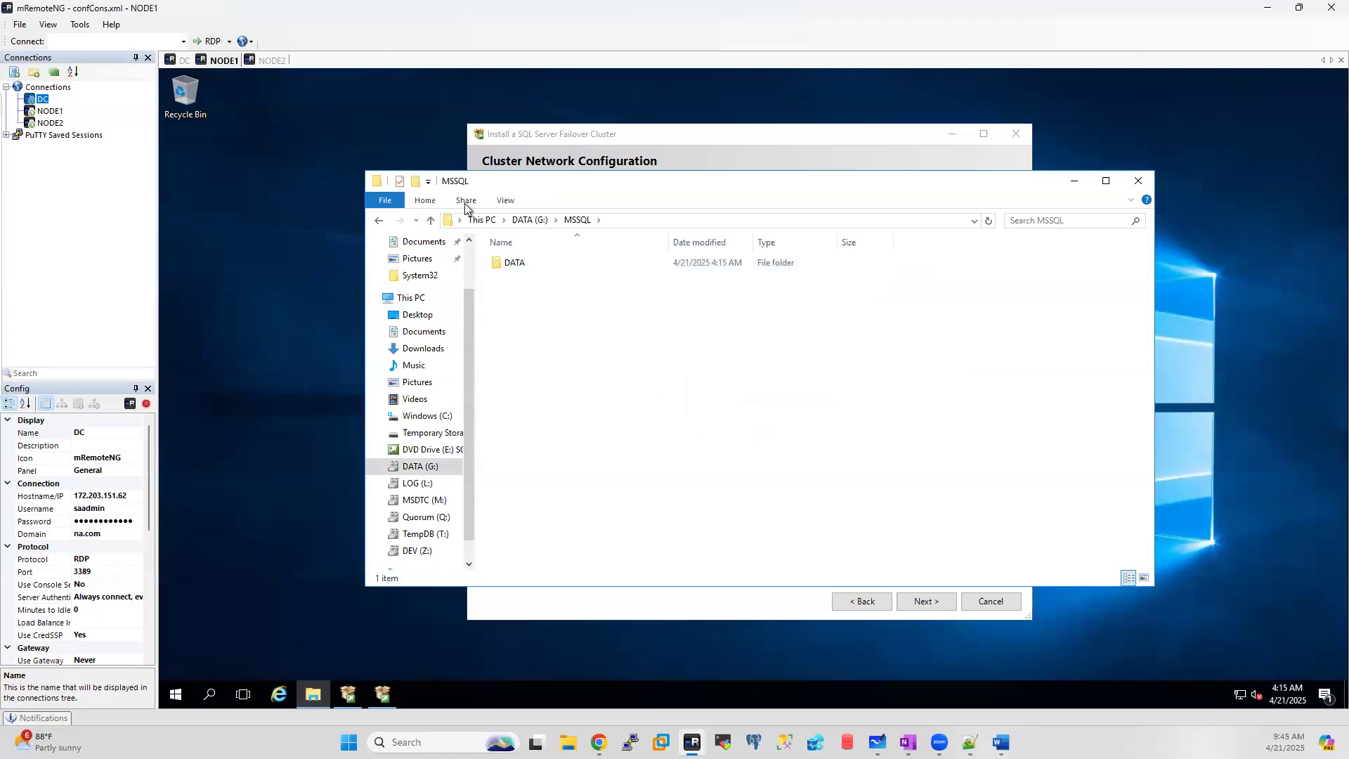
Step: Create an MSSQL folder on the LOG (L:) drive
click(482, 220)
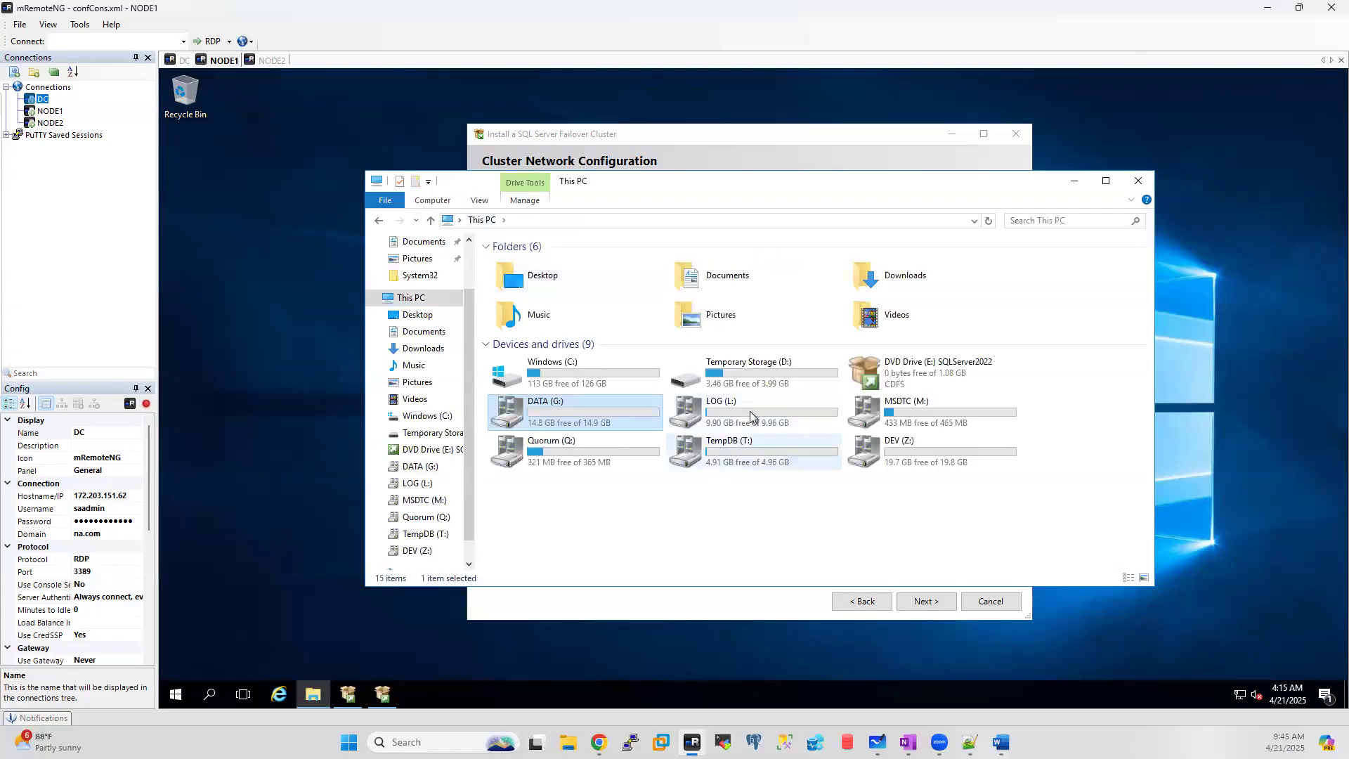
double_click(748, 411)
right_click(522, 283)
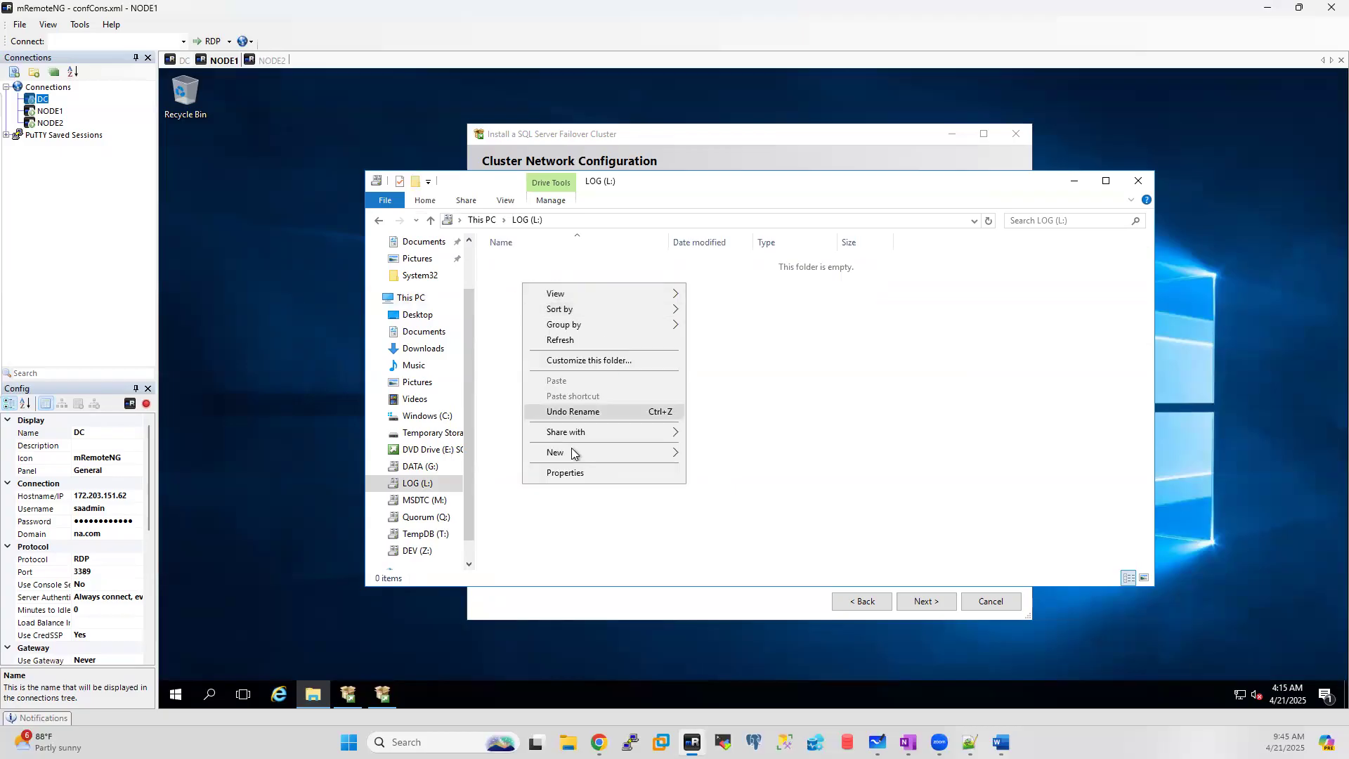
mouse_move(571, 452)
click(735, 454)
text(MSSQL)
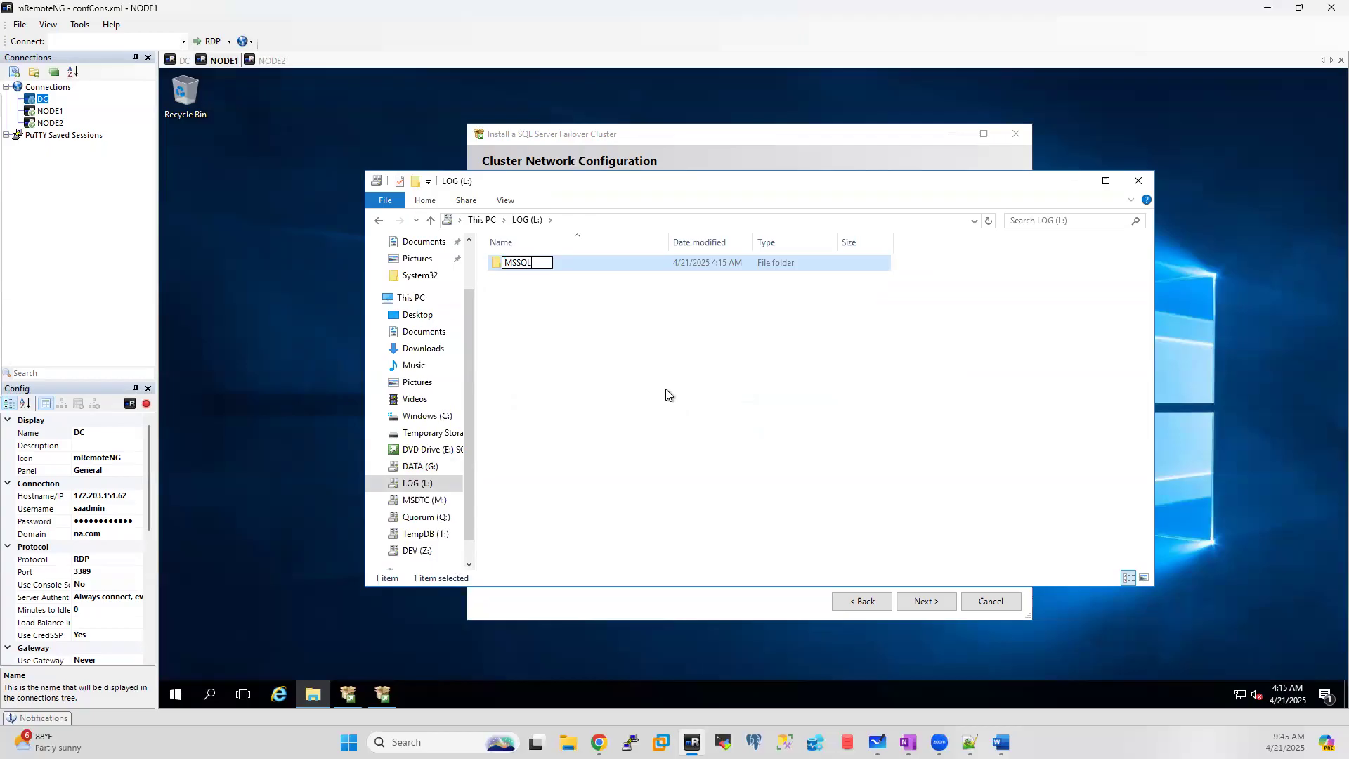
click(572, 293)
Step: Add a LOG folder inside L:\MSSQL and go back to This PC
double_click(527, 265)
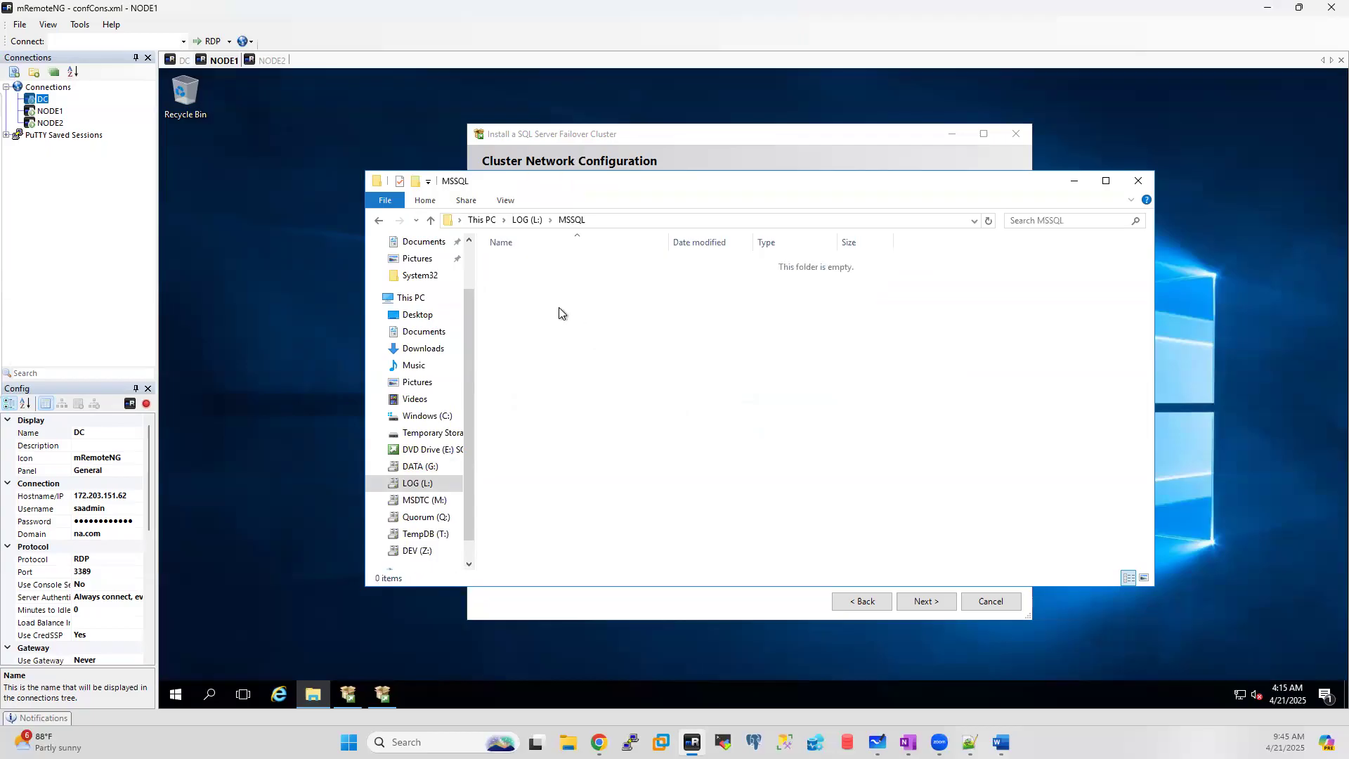
right_click(559, 310)
mouse_move(597, 486)
click(724, 483)
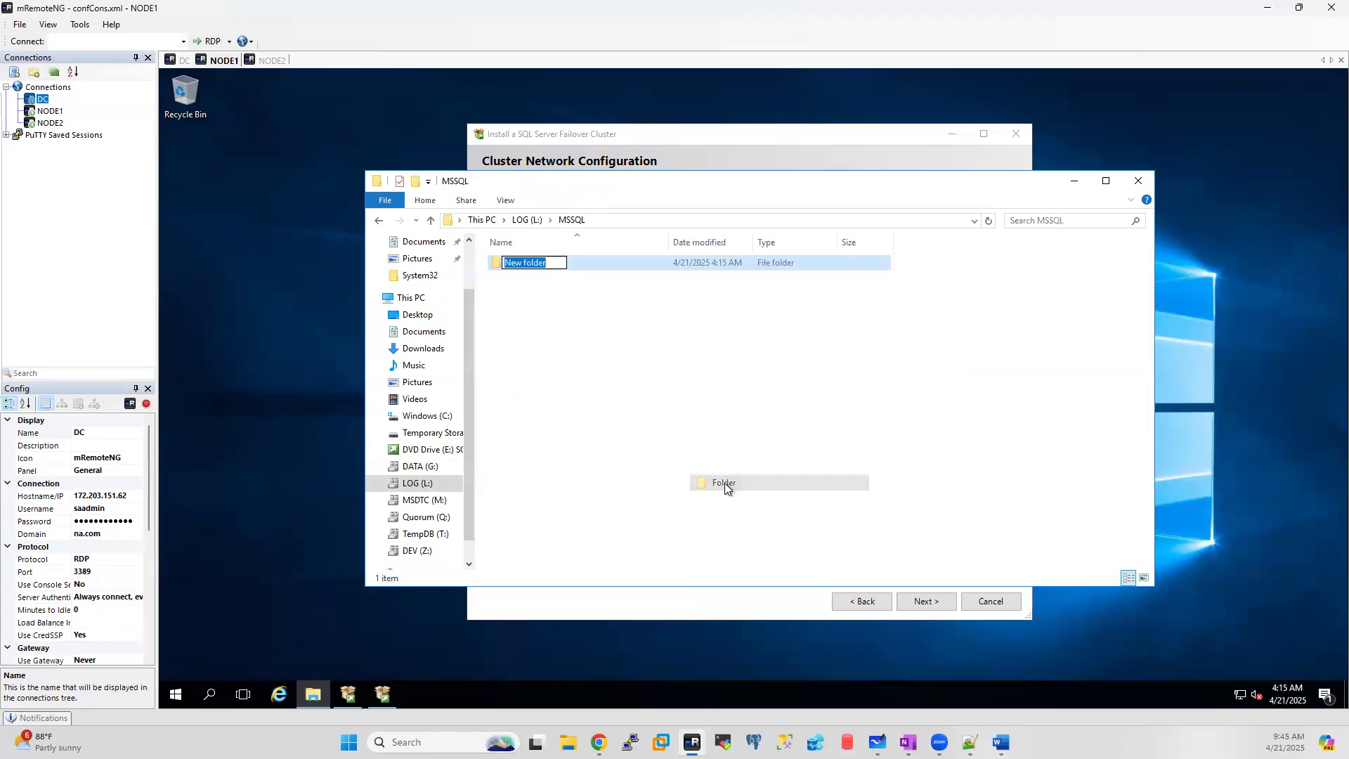
text(LOG)
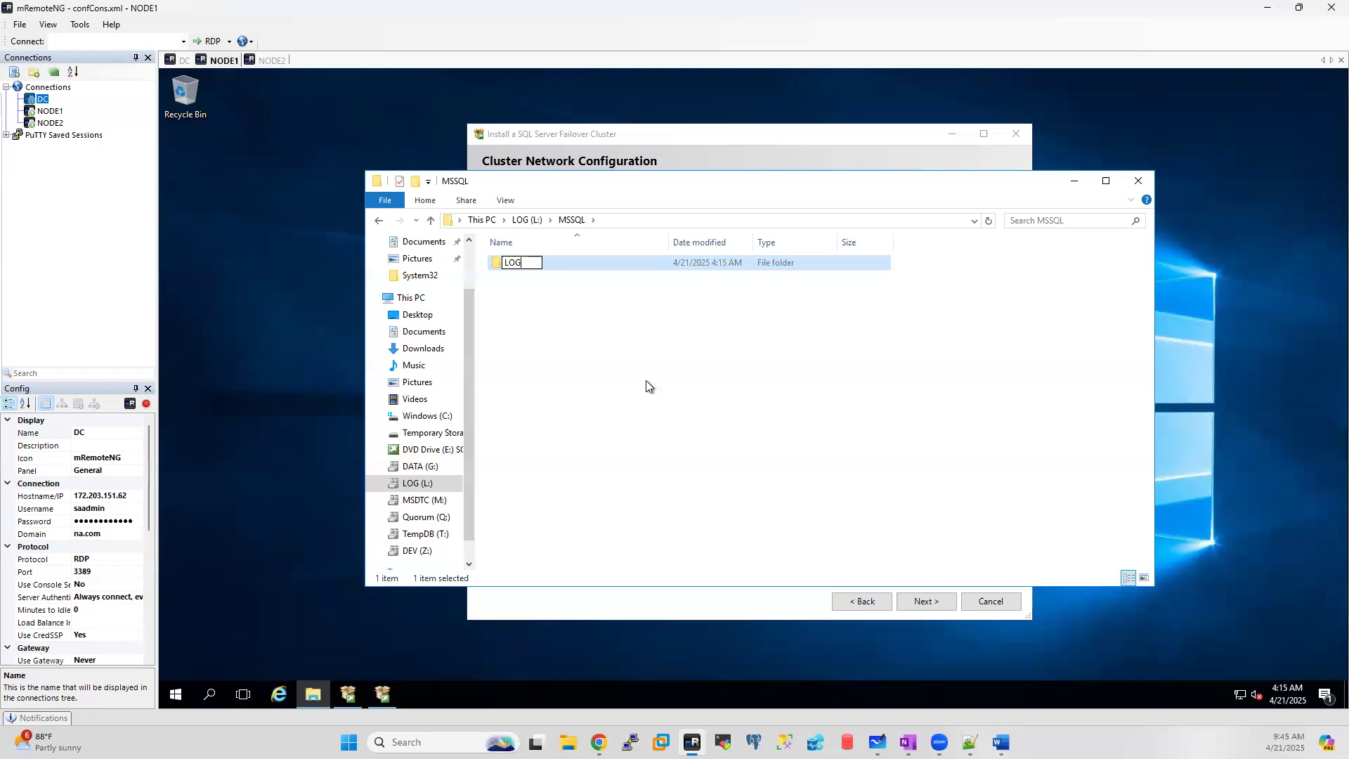
click(646, 386)
click(481, 219)
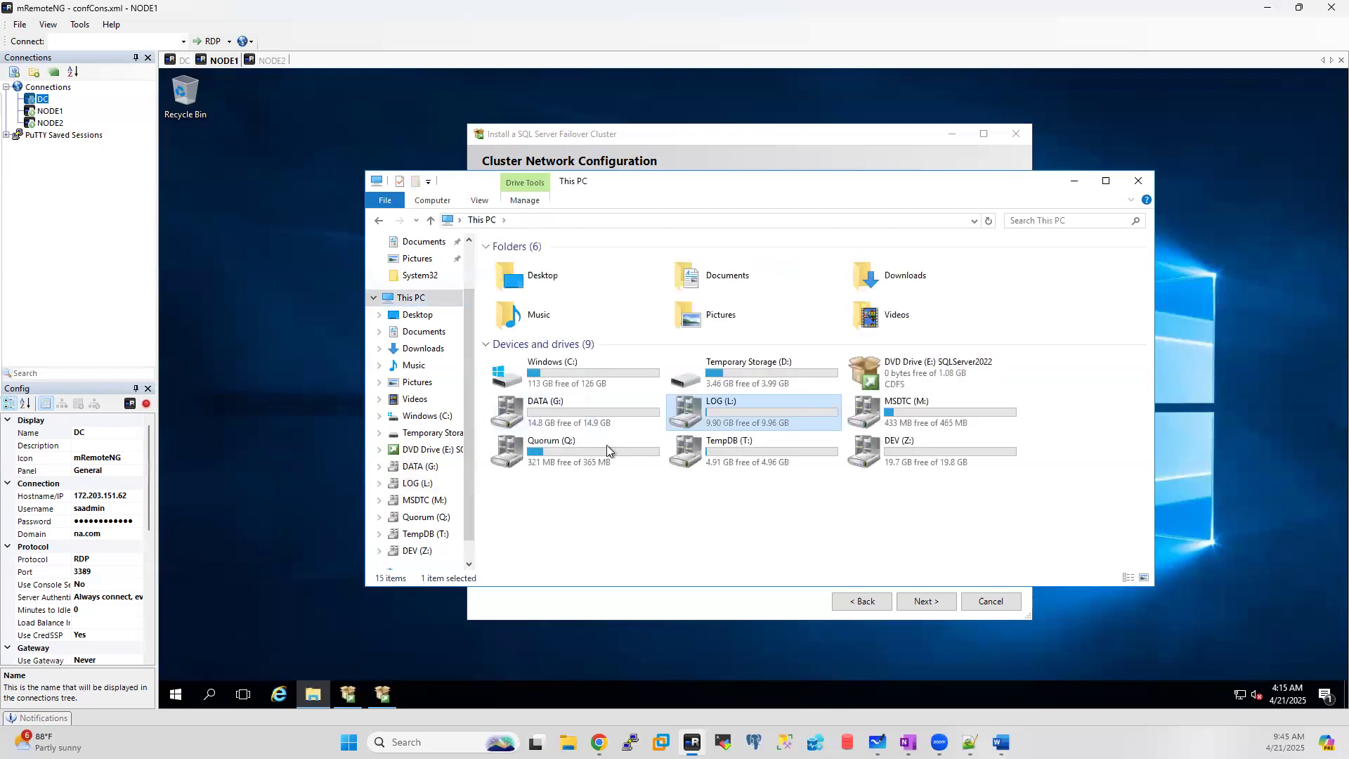
Step: Delete the Cluster folder on TempDB (T:), retrying for all access-denied items
double_click(729, 456)
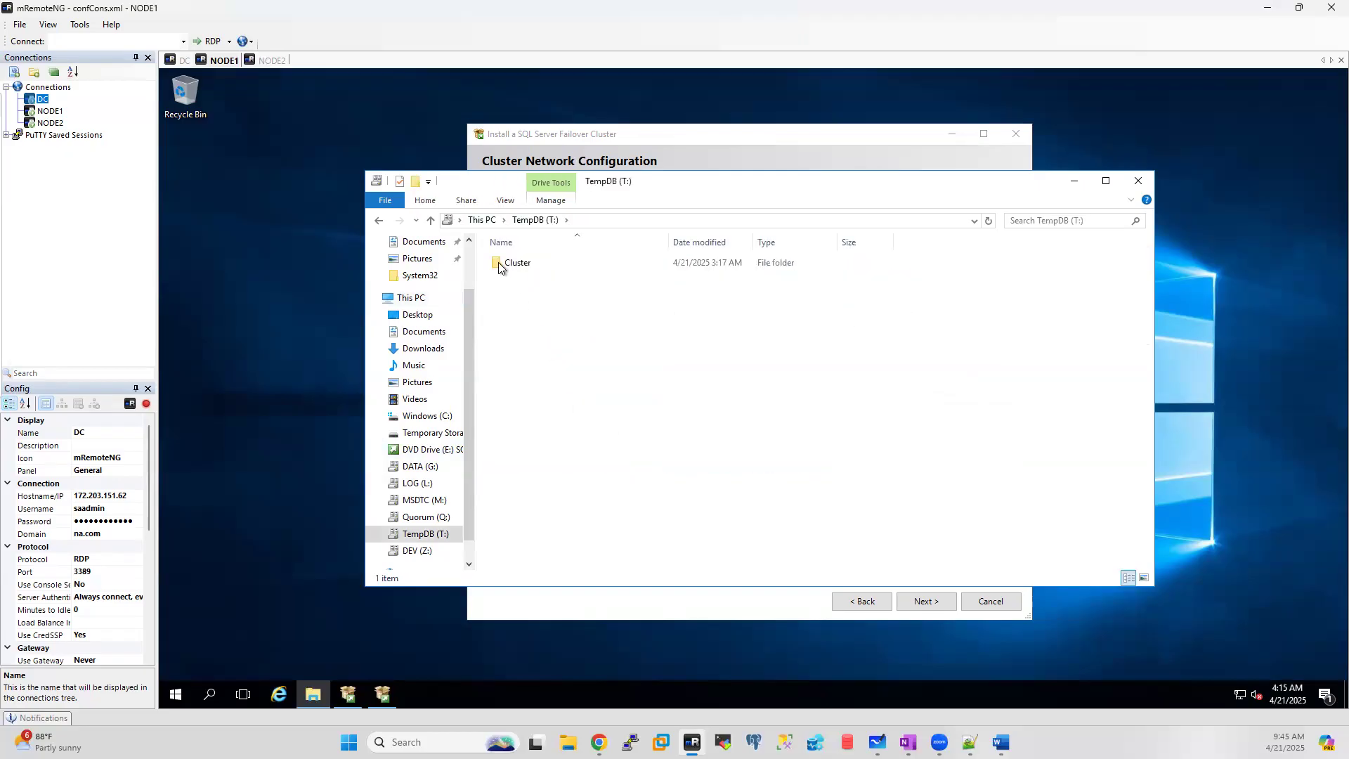
click(499, 267)
key(Delete)
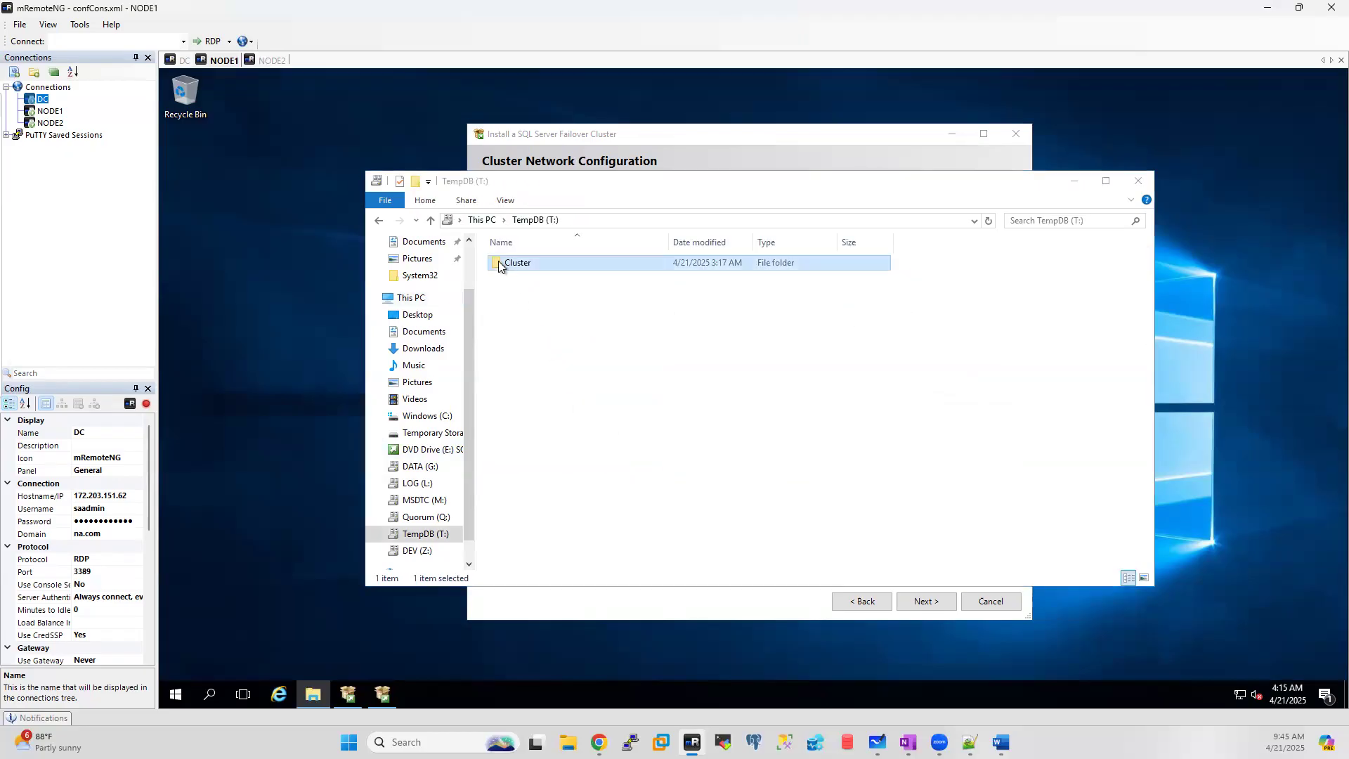
click(404, 332)
click(441, 354)
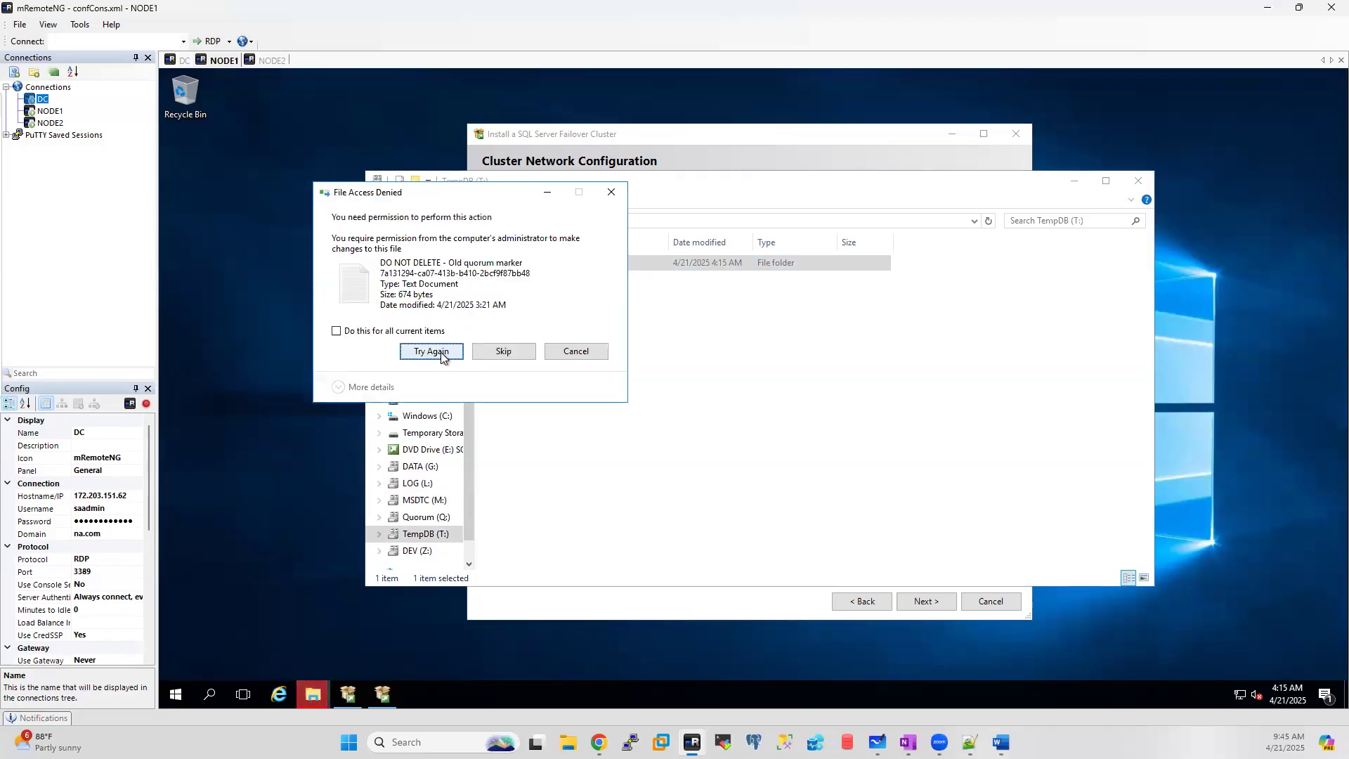
Step: Dismiss the access-denied prompt and create an MSSQL folder on TempDB (T:)
click(599, 200)
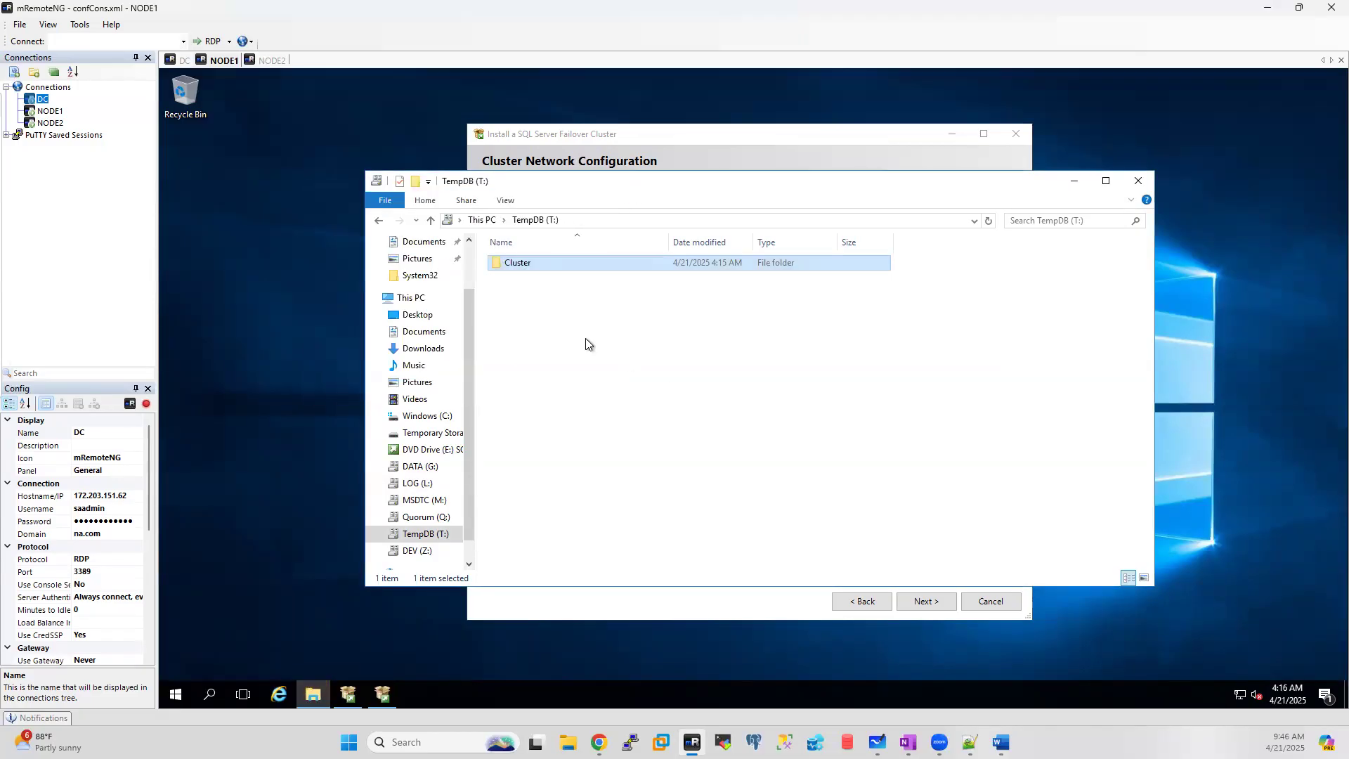
right_click(538, 305)
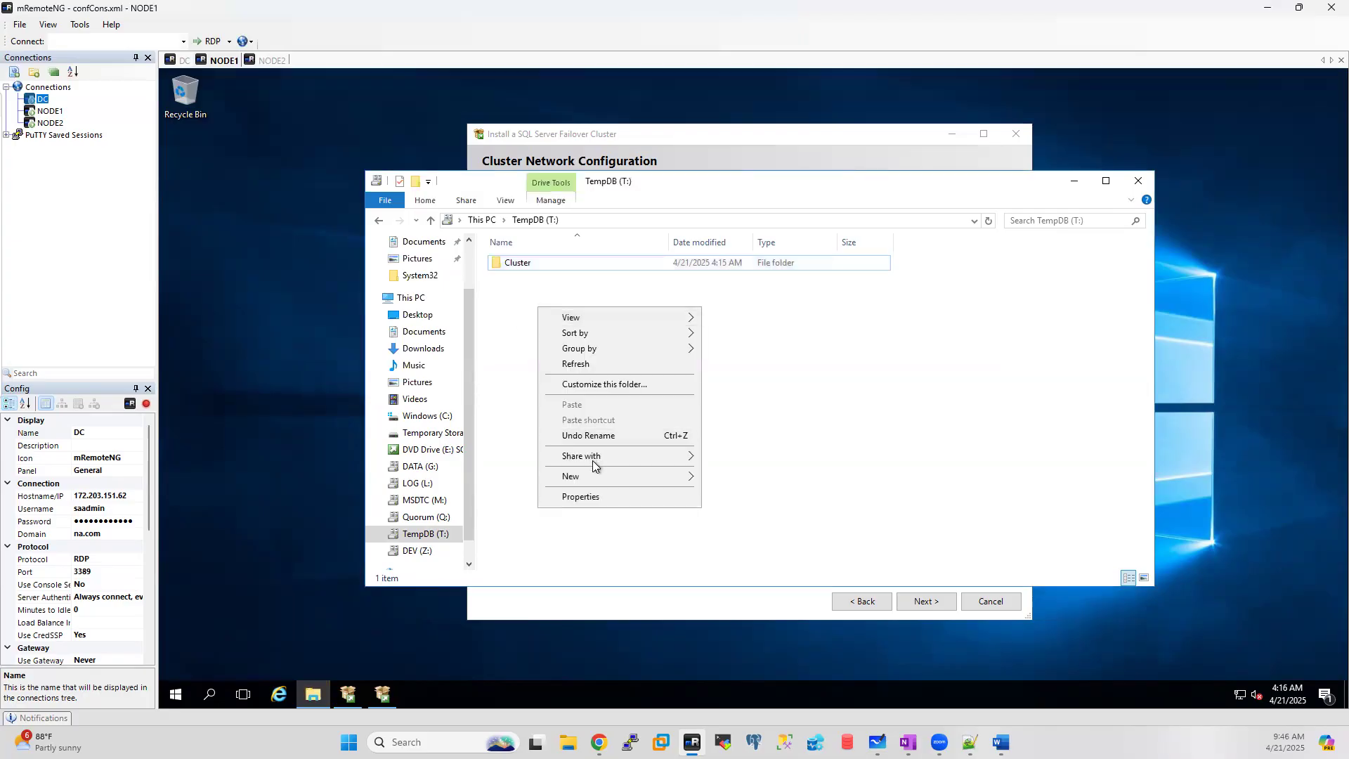
mouse_move(590, 478)
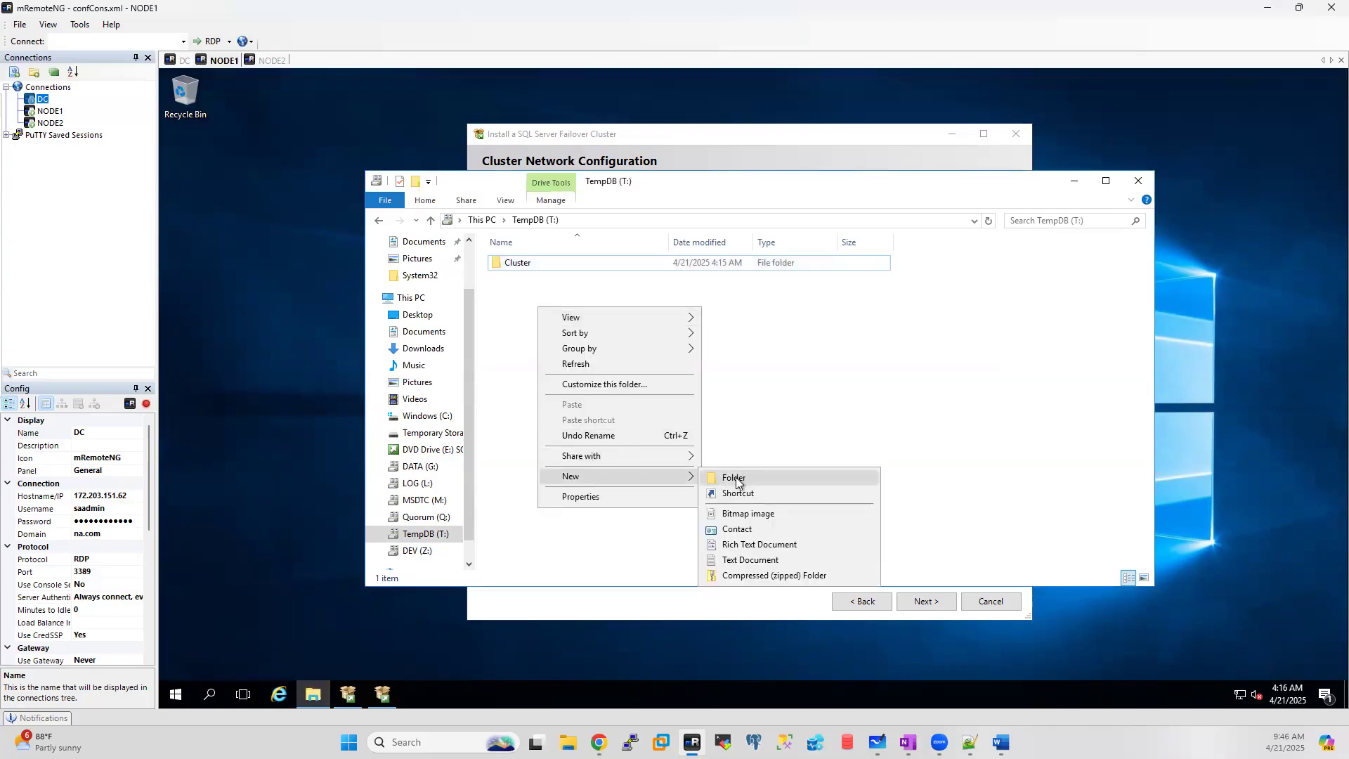
click(731, 478)
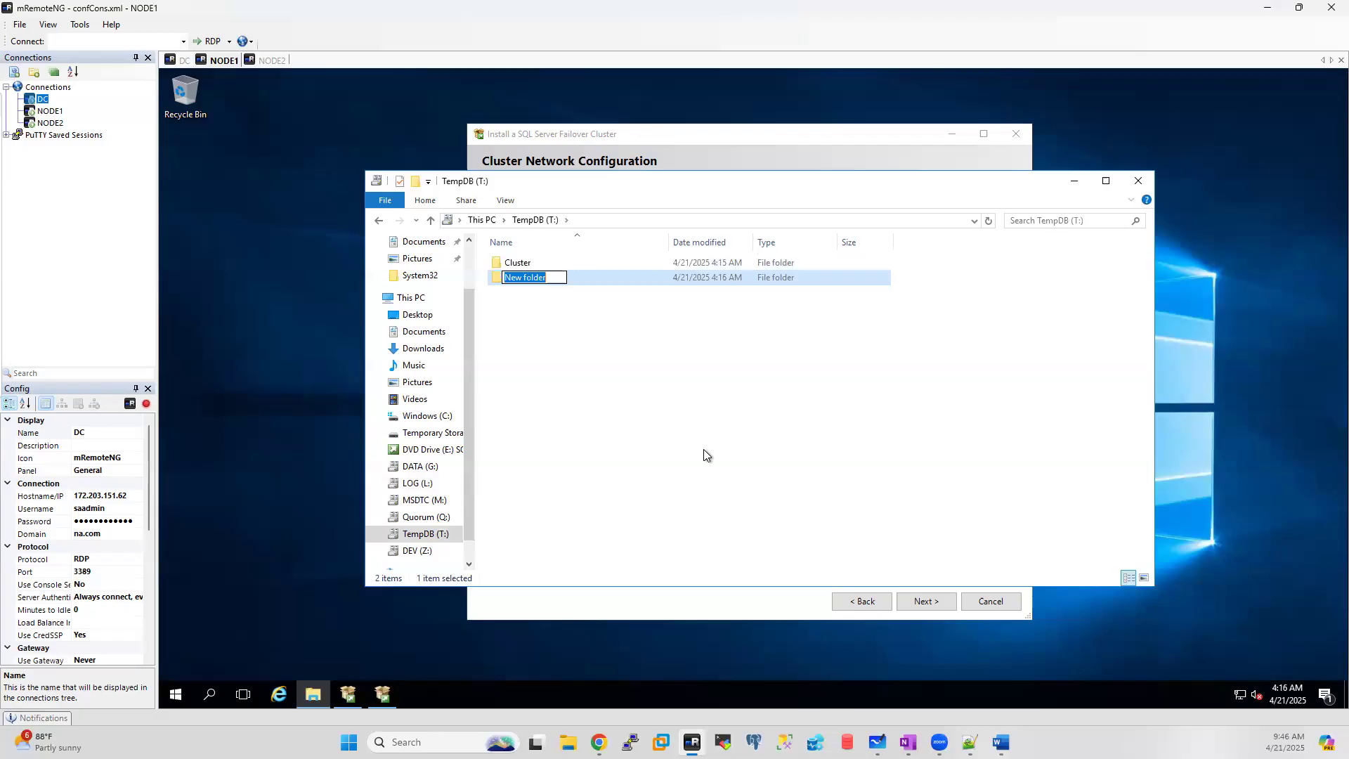
key(BackSpace)
text(MSSQL)
key(Return)
Step: Create a TEMPDB folder inside T:\MSSQL
double_click(534, 280)
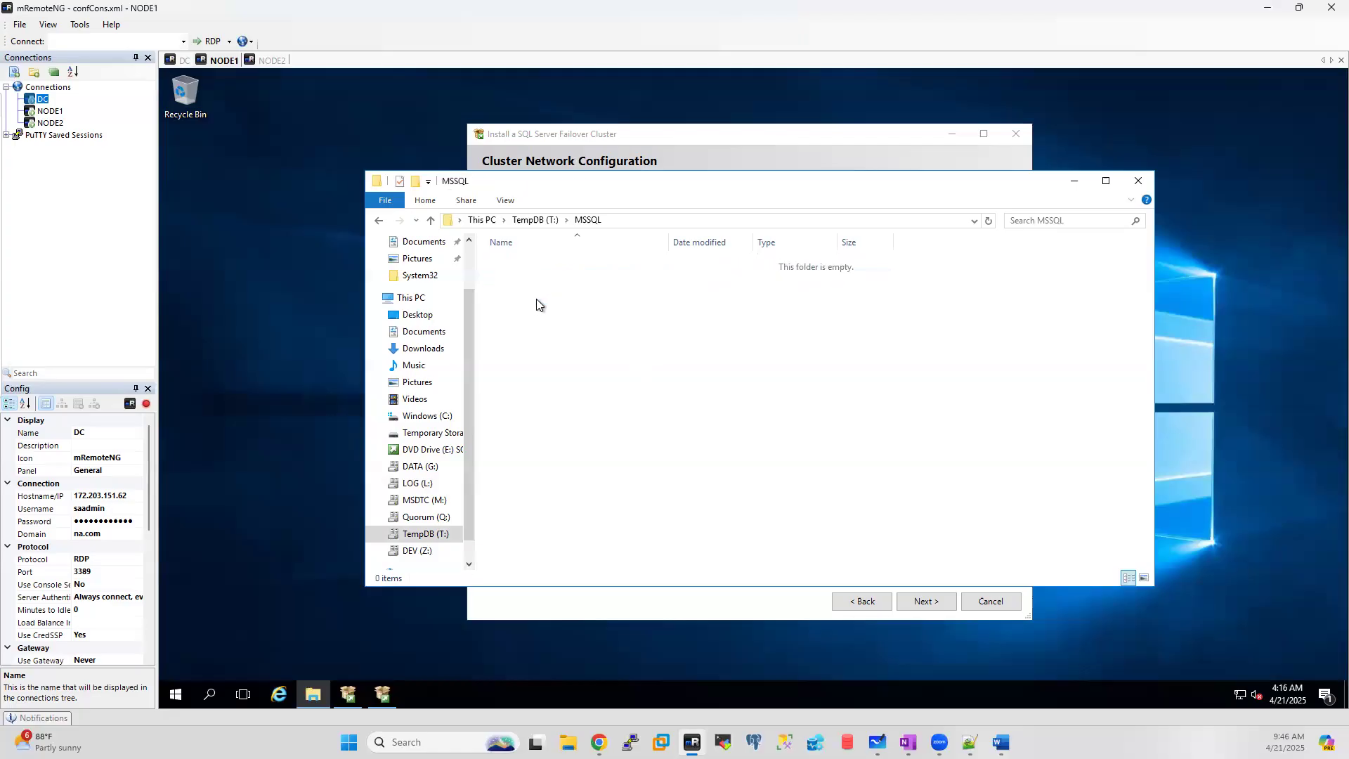
right_click(537, 300)
mouse_move(598, 466)
click(727, 472)
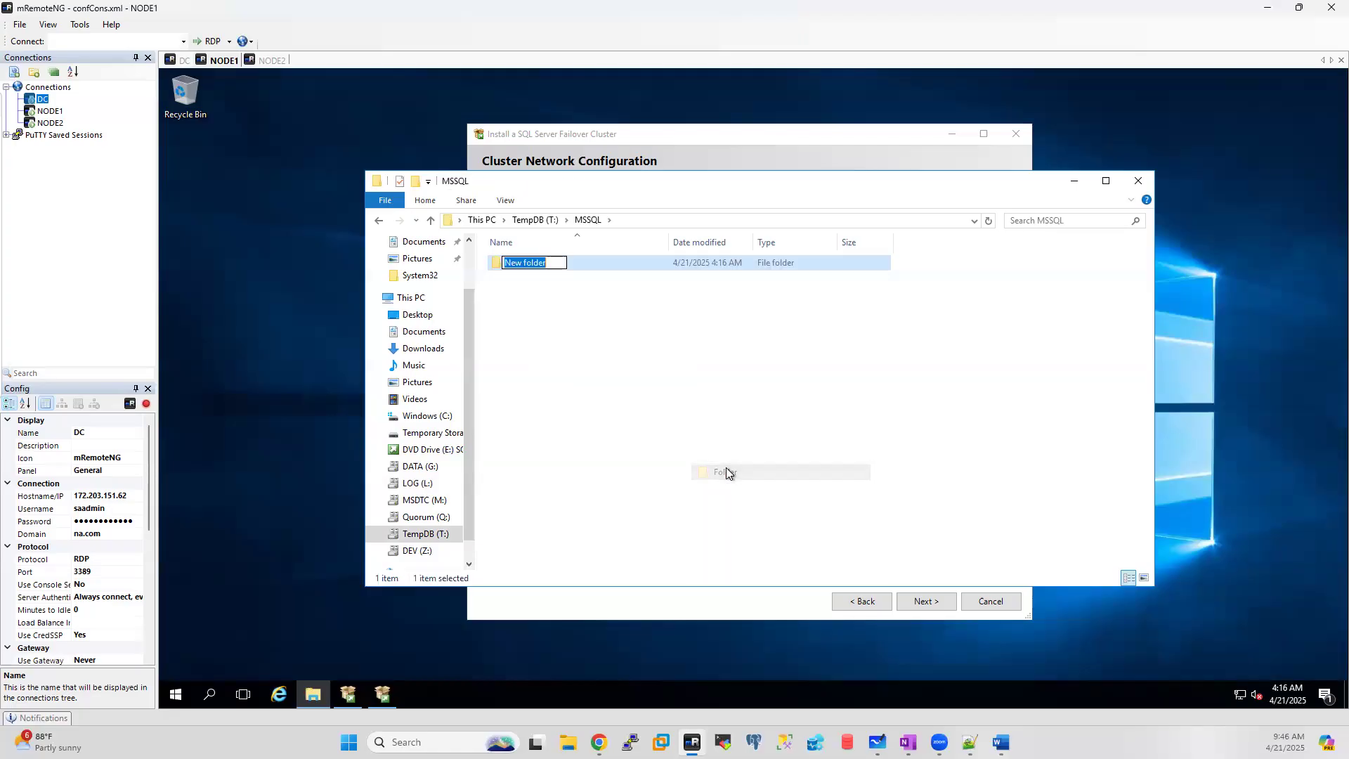
text(TEMODB)
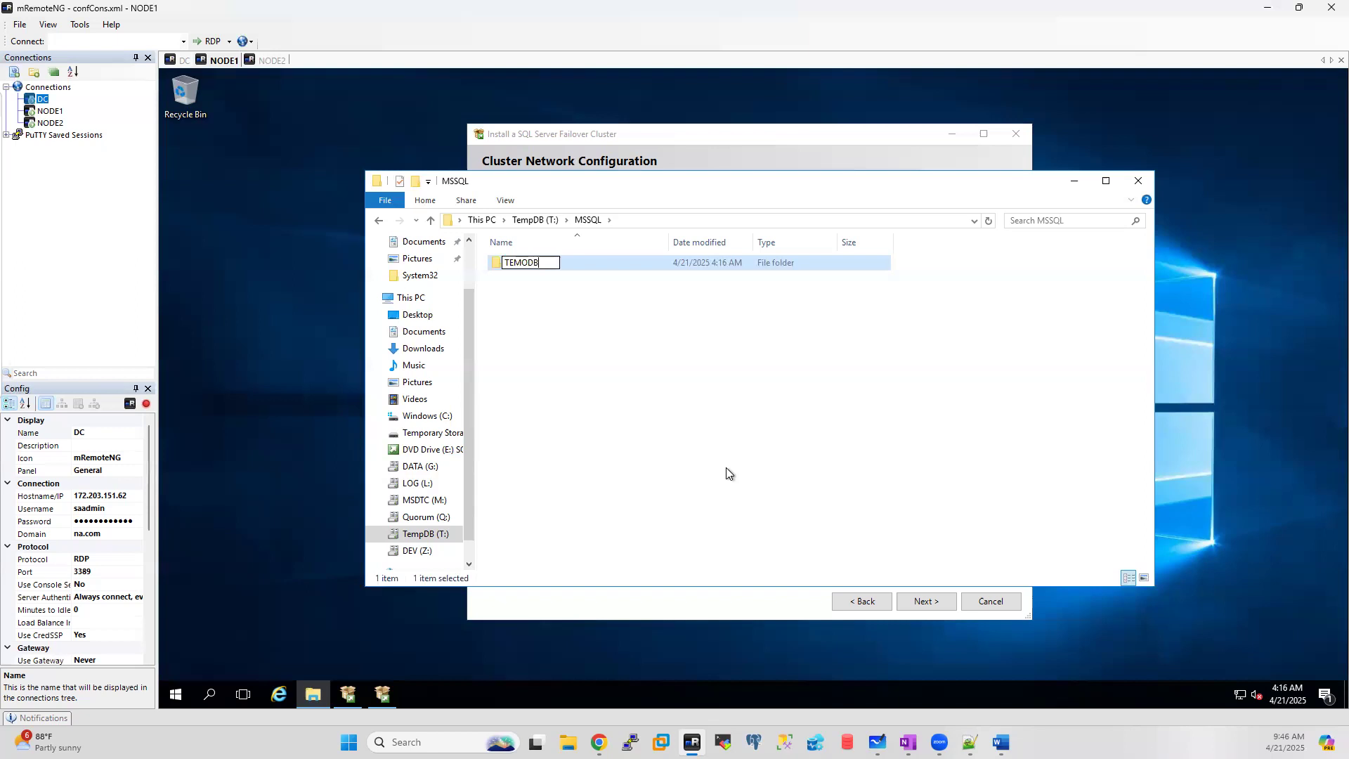
key(BackSpace)
key(BackSpace)
key(BackSpace)
text(PDB)
click(551, 296)
Step: Add DATA and LOG folders inside T:\MSSQL\TEMPDB, then return to This PC
double_click(523, 263)
right_click(533, 301)
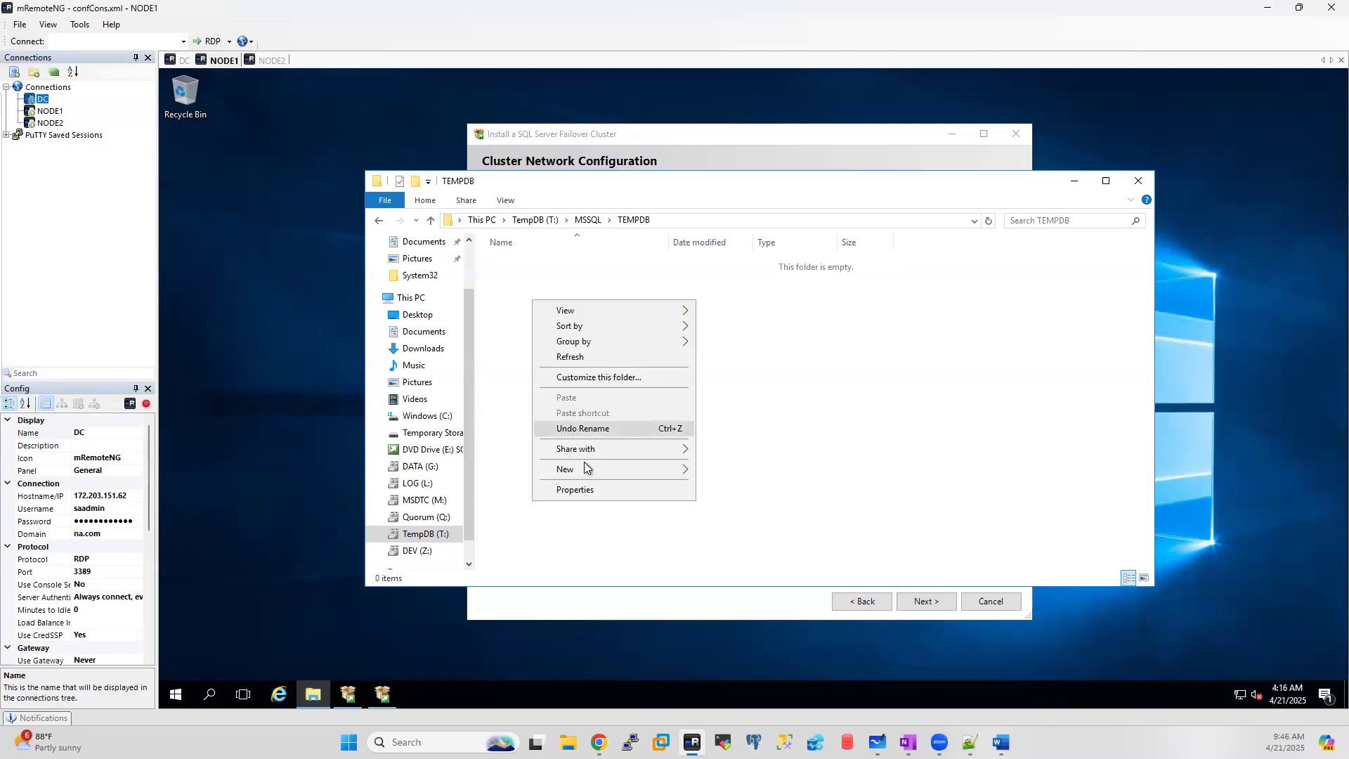
mouse_move(617, 471)
click(728, 472)
text(DATA)
click(488, 330)
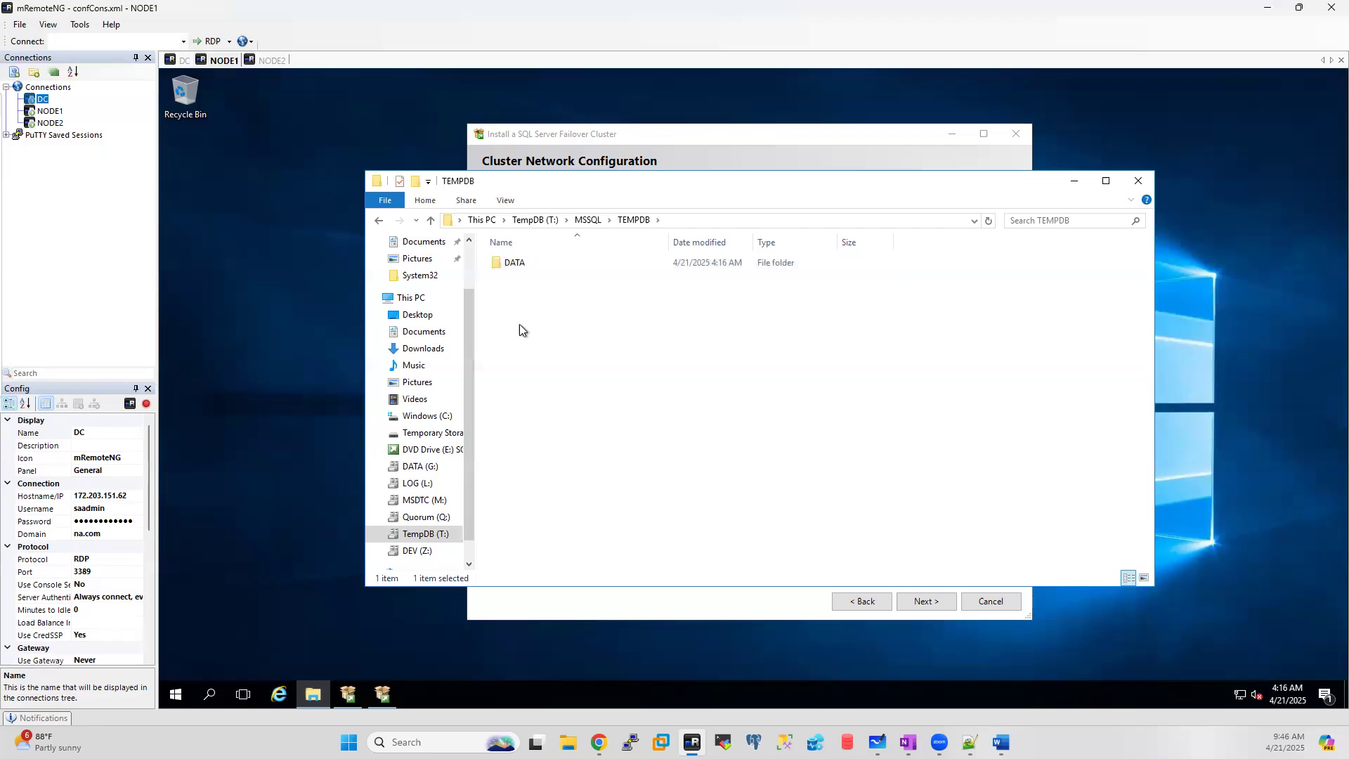
right_click(528, 305)
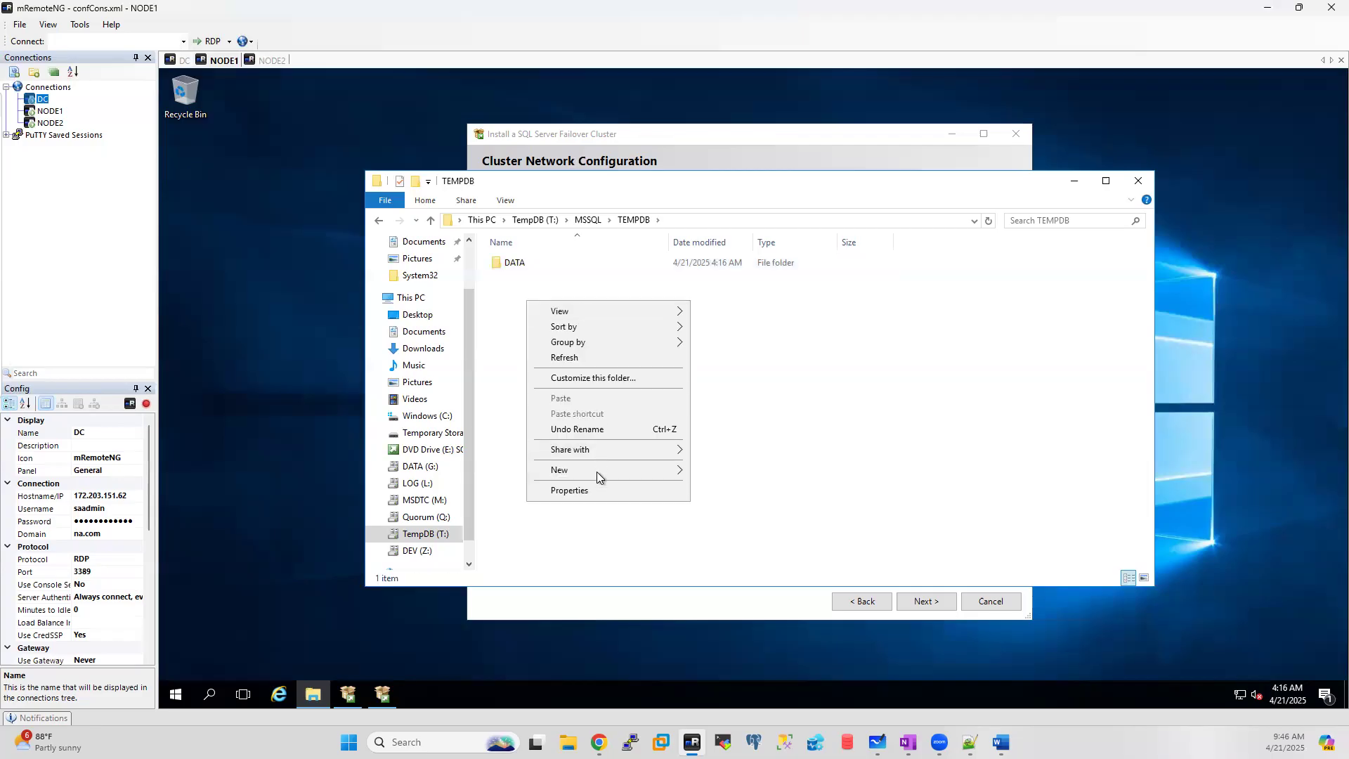
mouse_move(596, 470)
click(710, 472)
text(LOG)
click(706, 444)
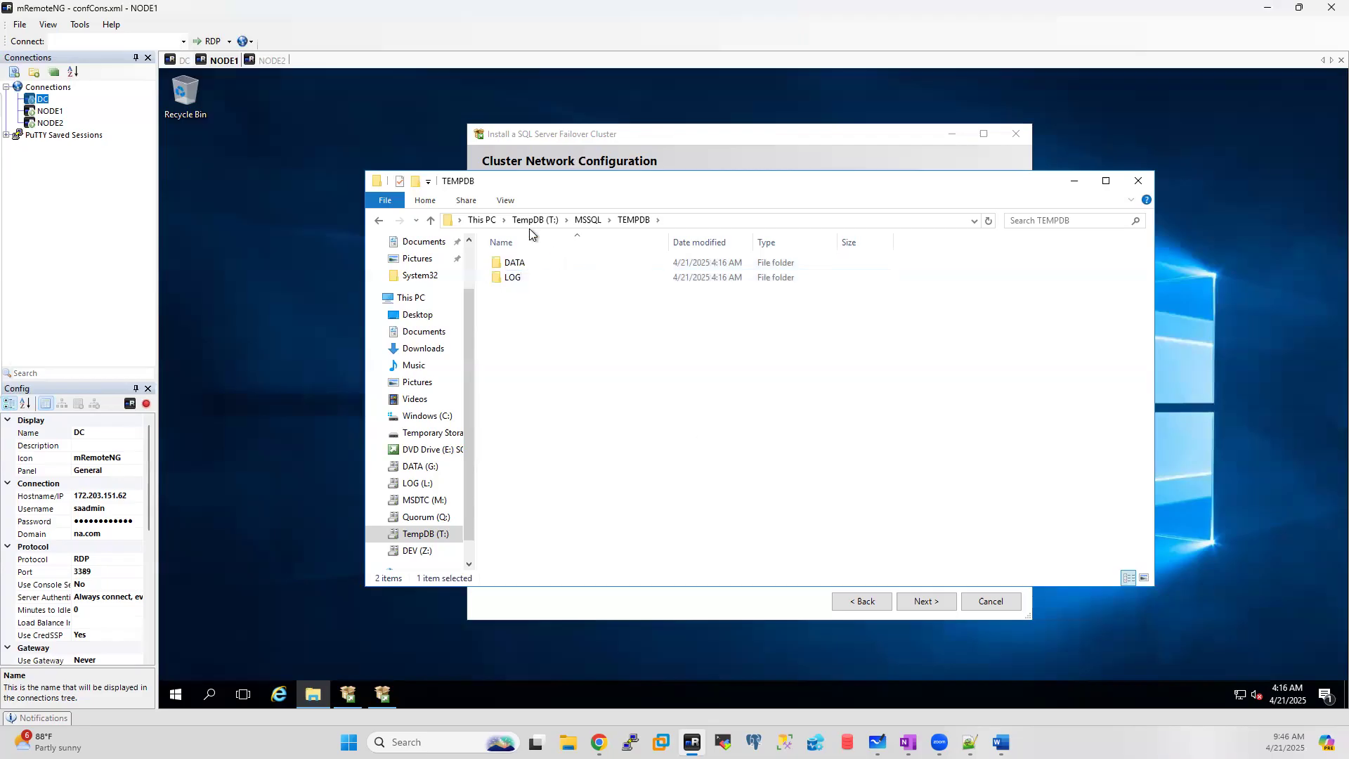
click(481, 220)
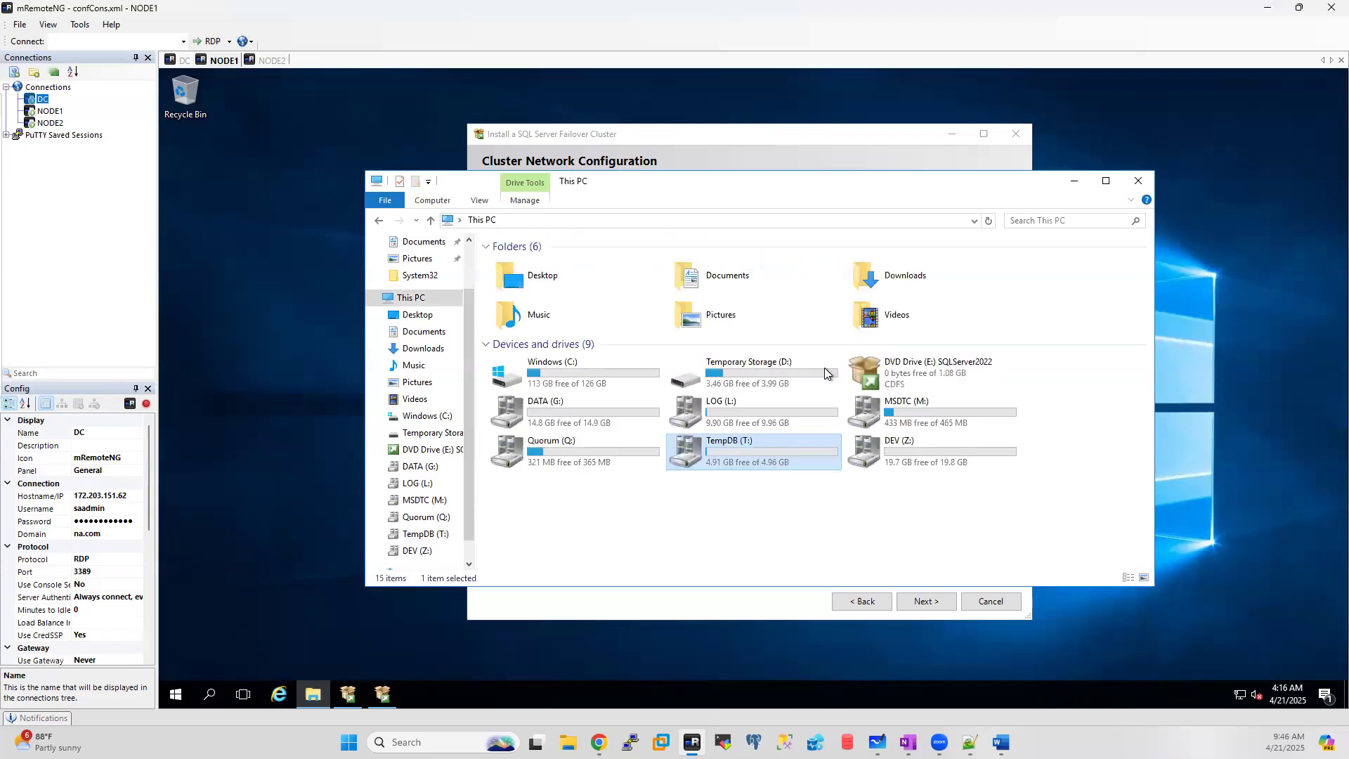
Step: Create a BACKUP folder beside LOG in L:\MSSQL, then browse Windows (C:) and This PC
double_click(749, 408)
double_click(517, 264)
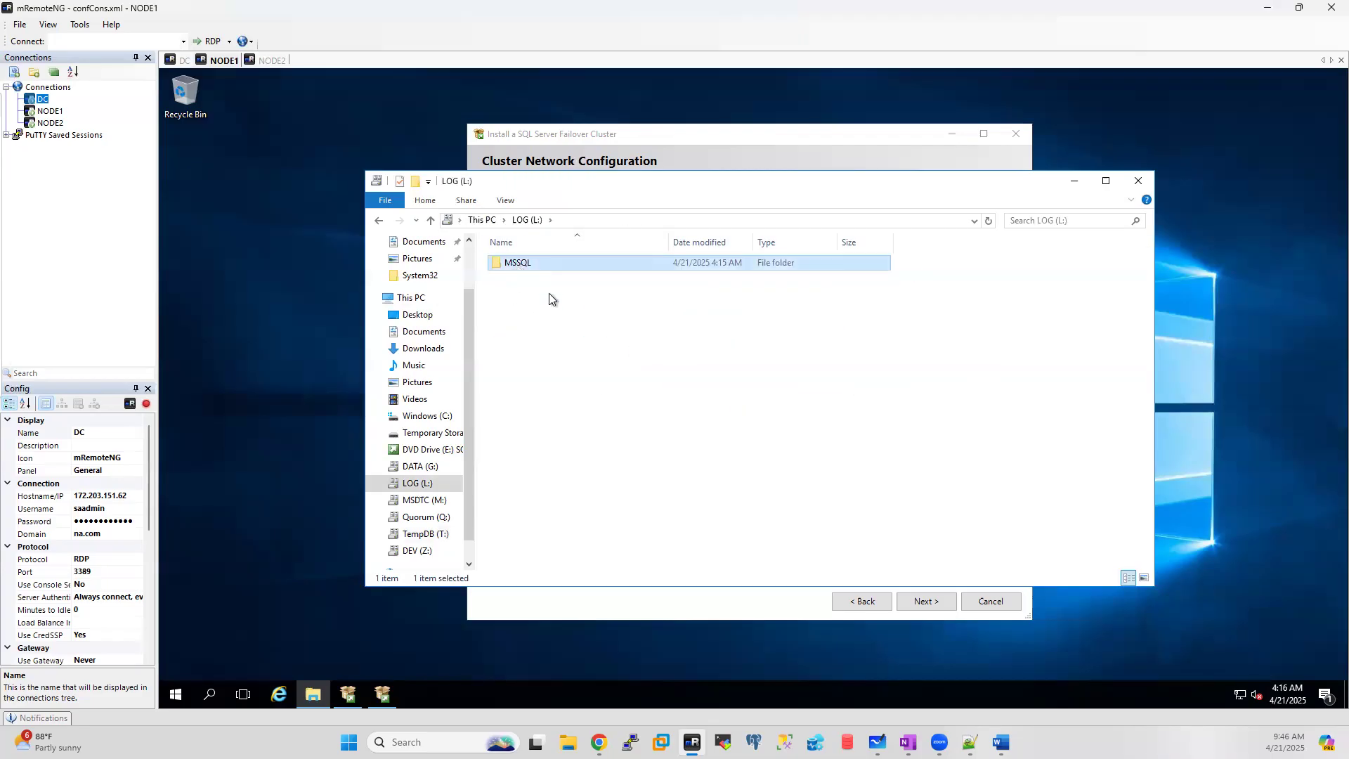
right_click(518, 310)
mouse_move(555, 477)
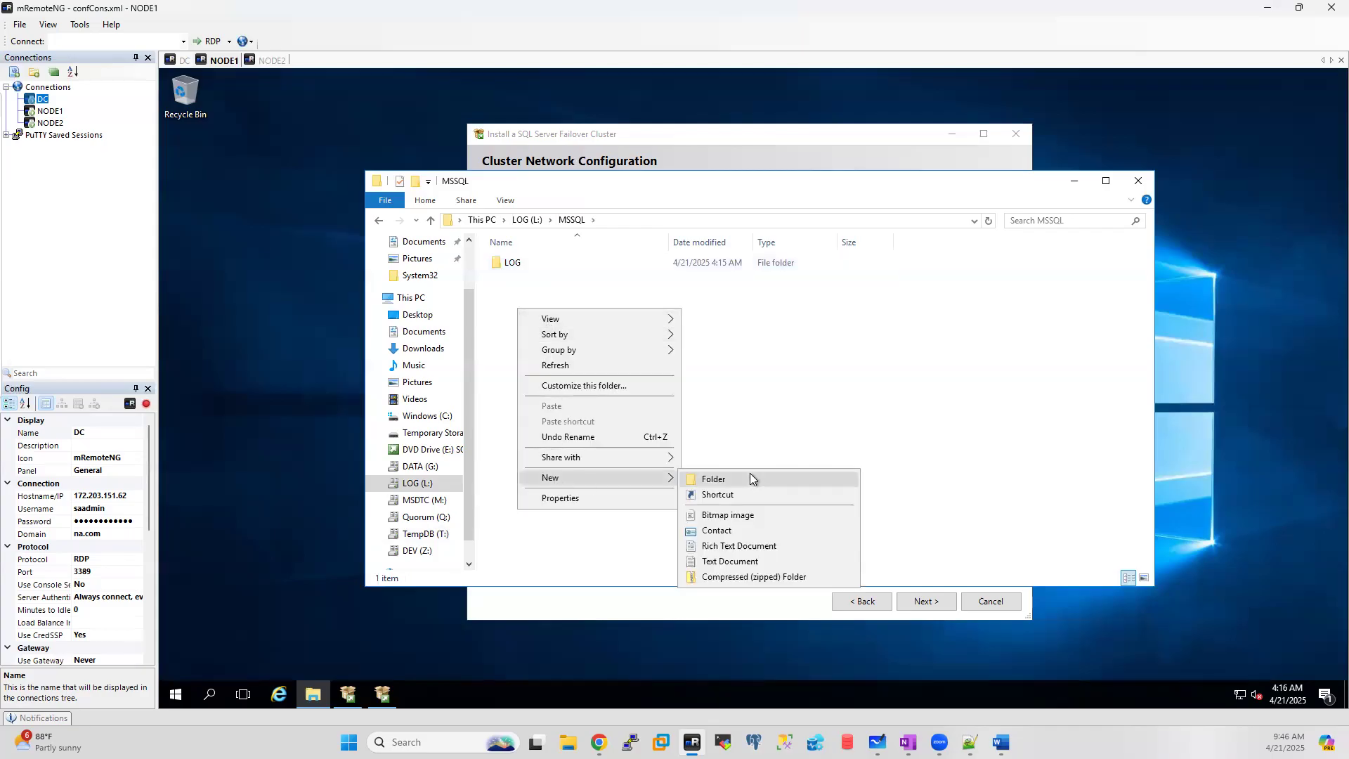
click(750, 476)
text(Backups)
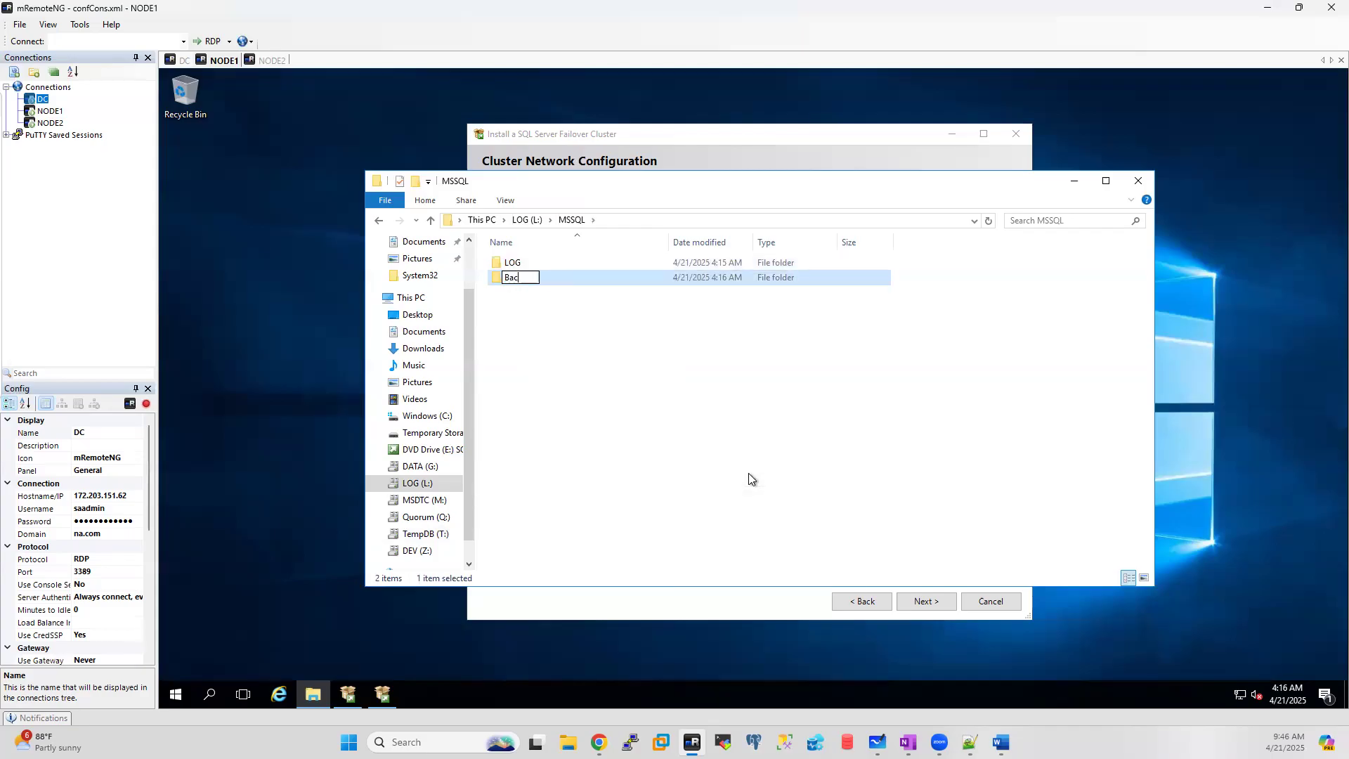
key(BackSpace)
key(BackSpace)
key(BackSpace)
key(BackSpace)
key(BackSpace)
key(BackSpace)
text(ACKUP)
click(698, 382)
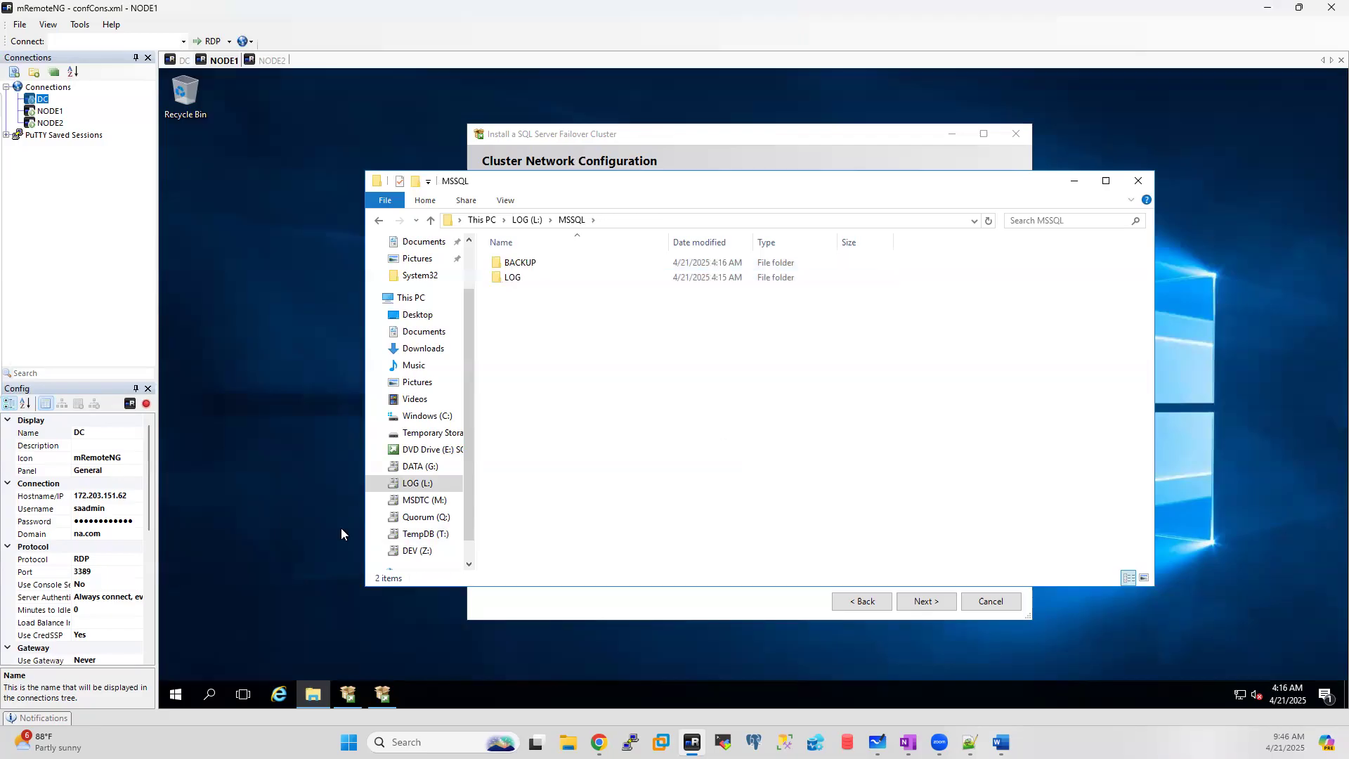
click(420, 416)
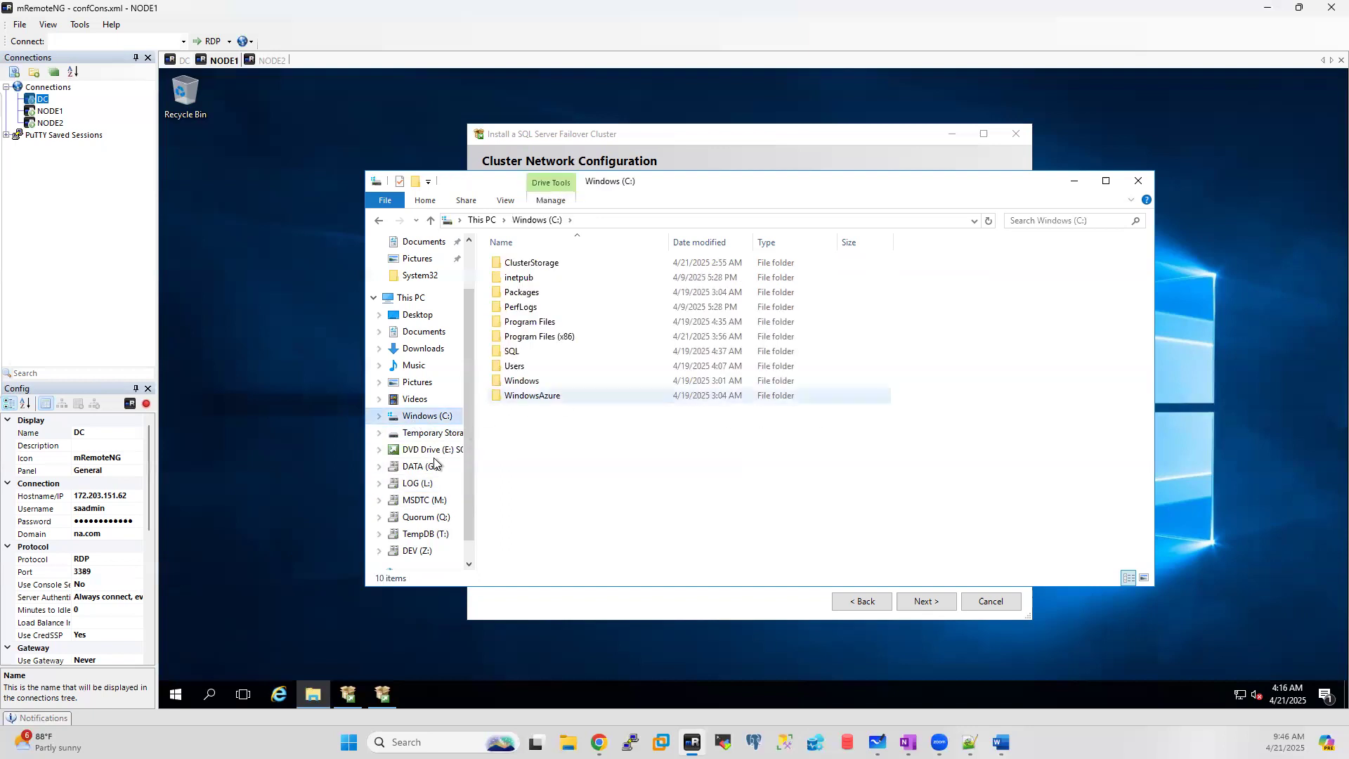
click(417, 297)
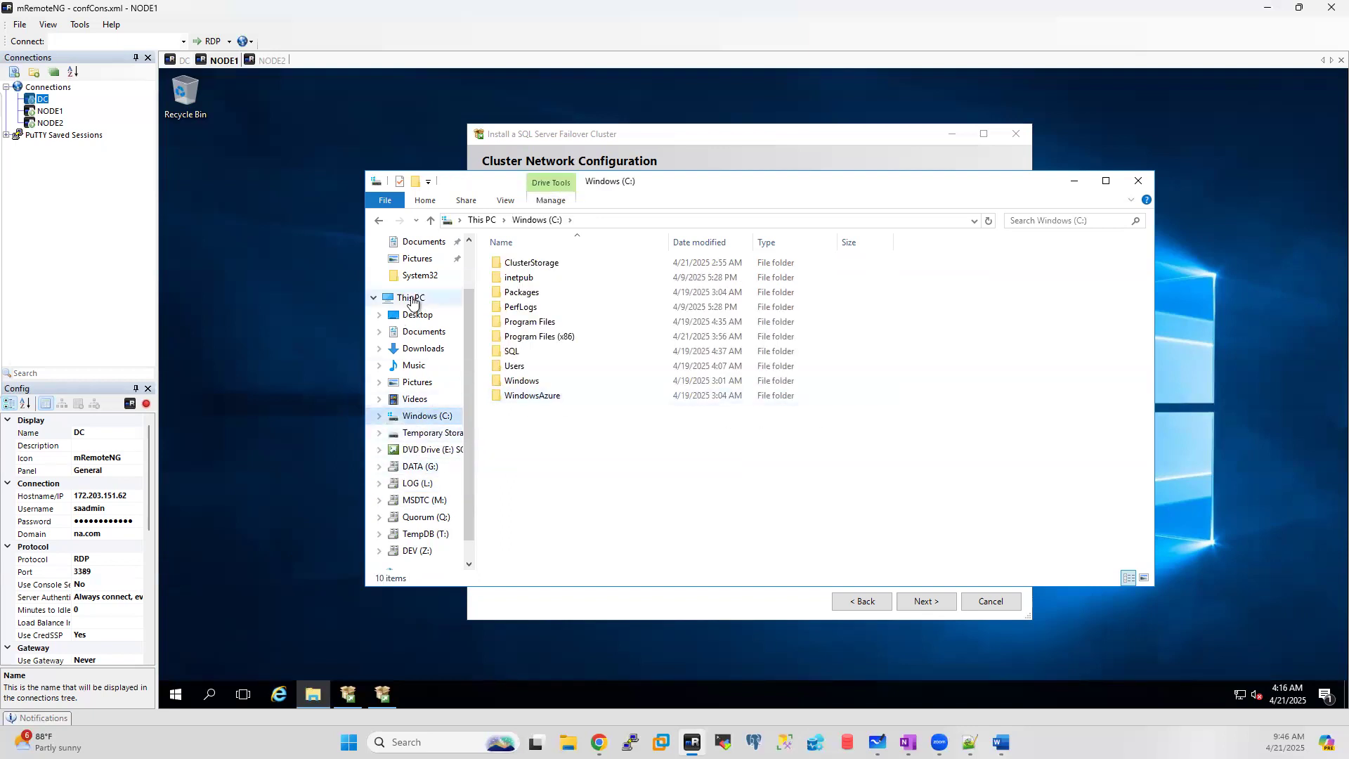
Step: Add the SQL service account to G:\MSSQL's security permissions and close its Properties
double_click(569, 403)
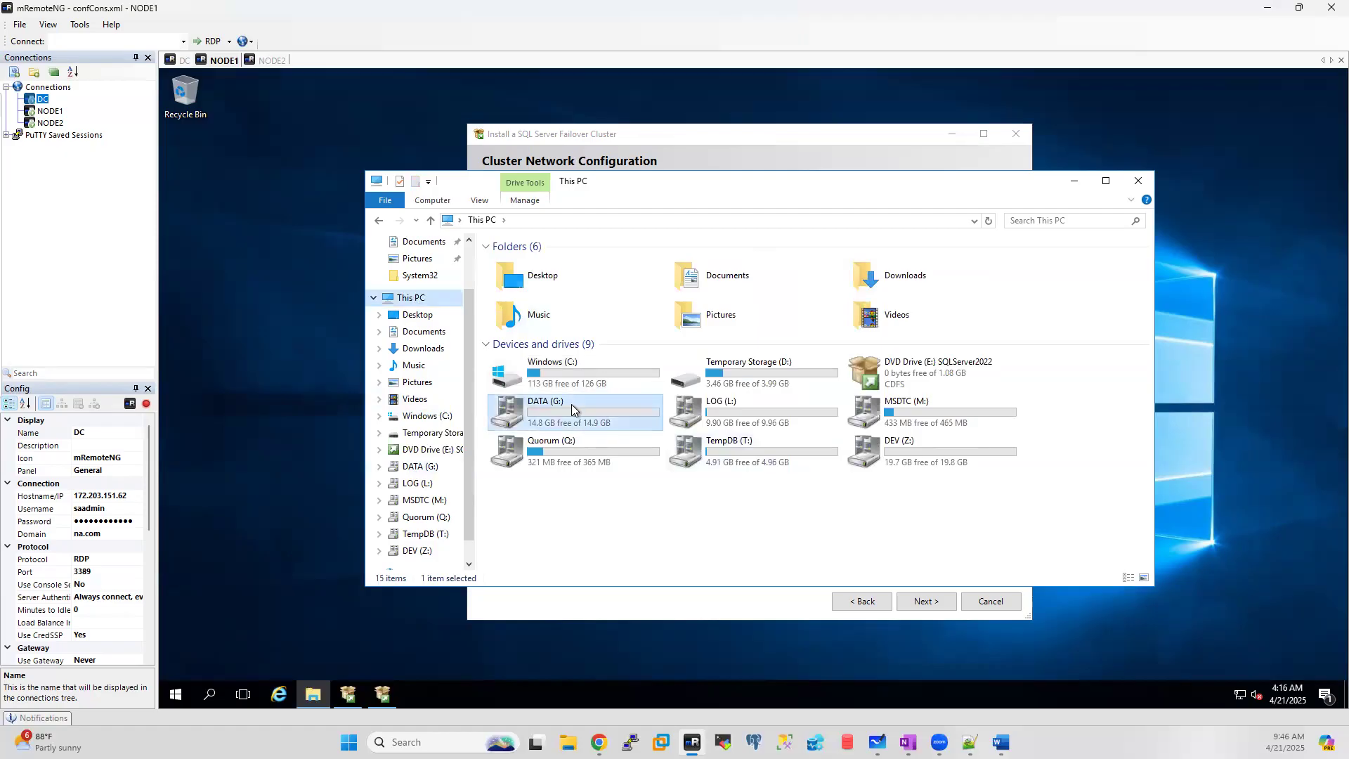
click(511, 264)
right_click(511, 265)
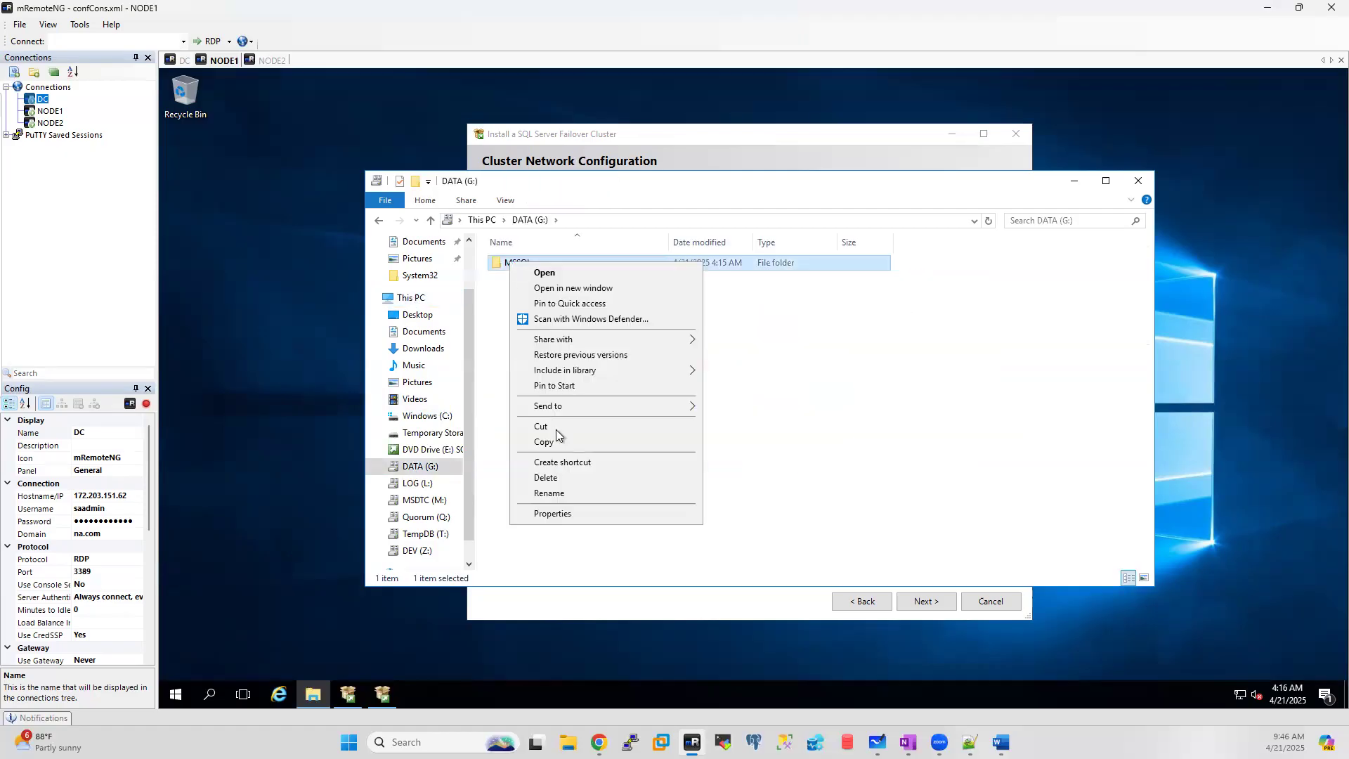
click(551, 513)
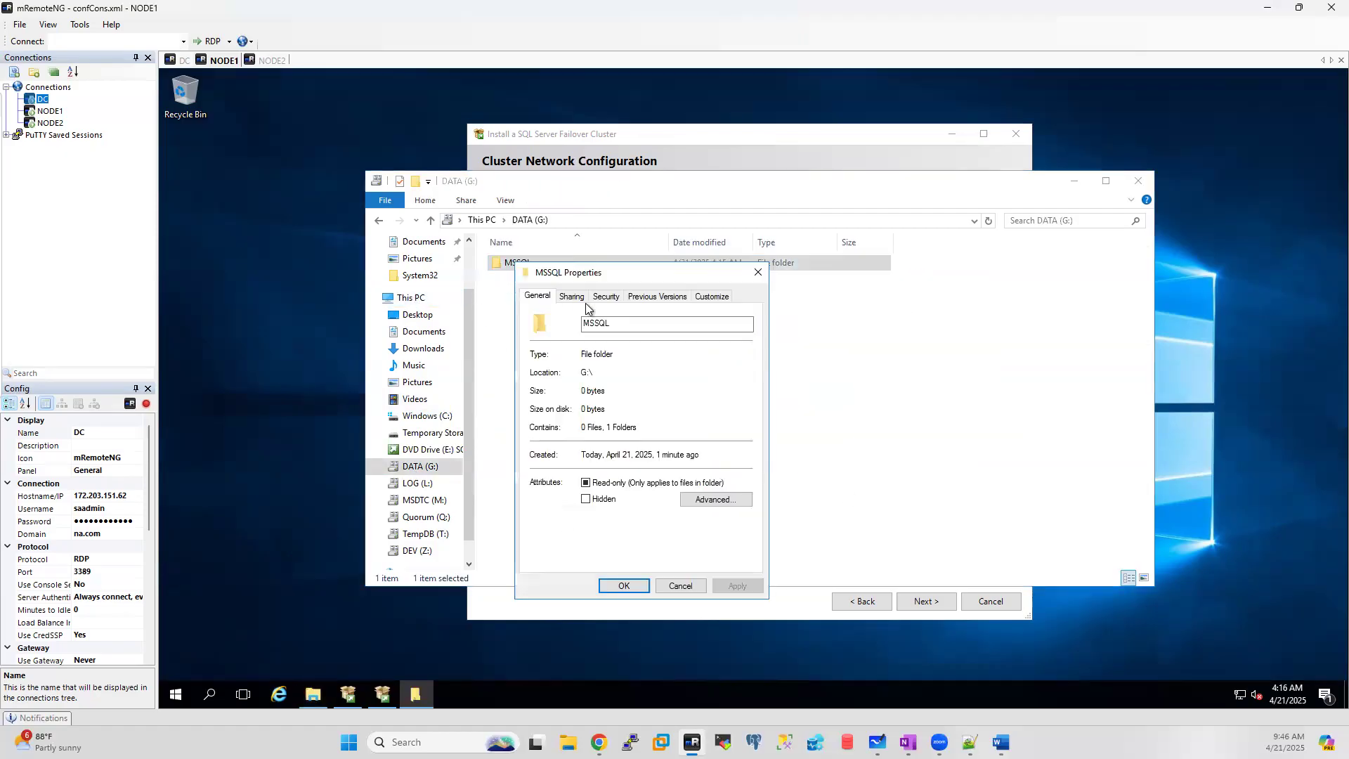
click(613, 298)
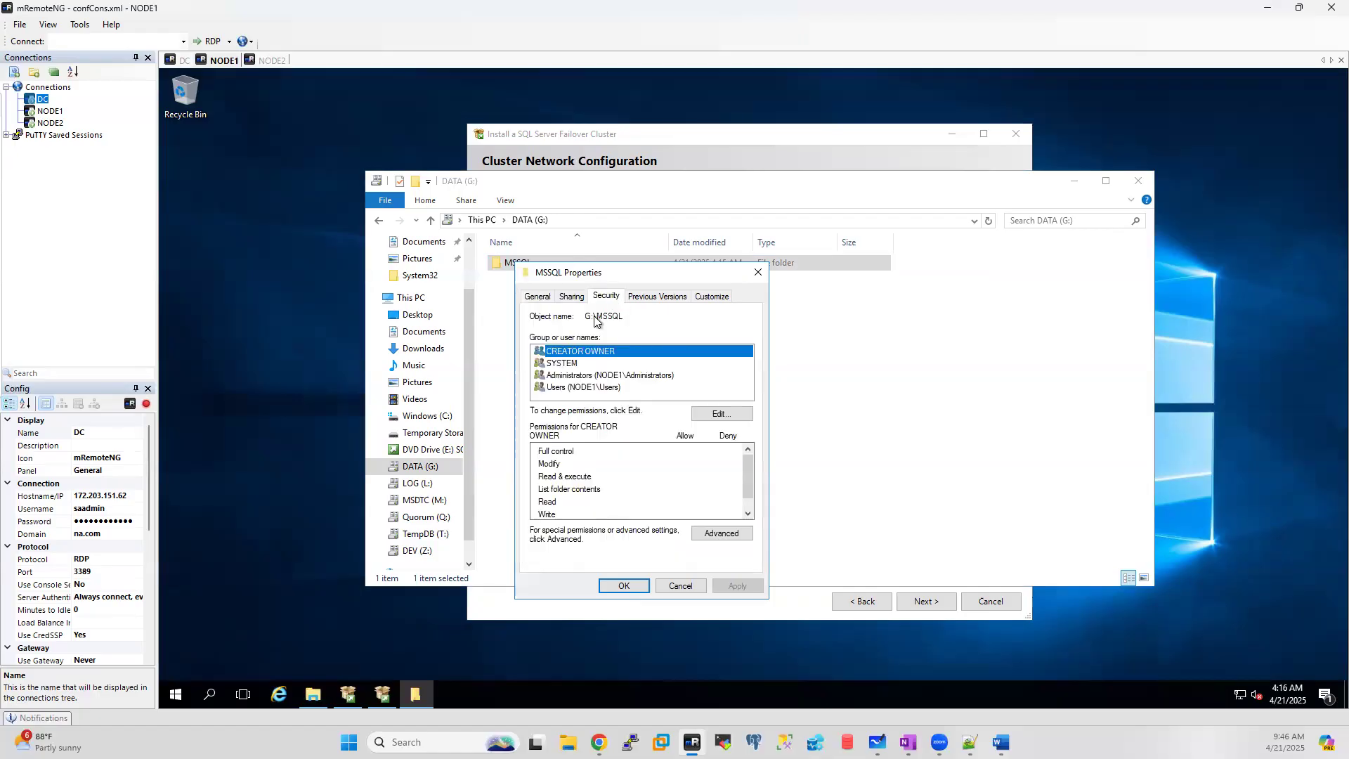
click(719, 414)
click(704, 485)
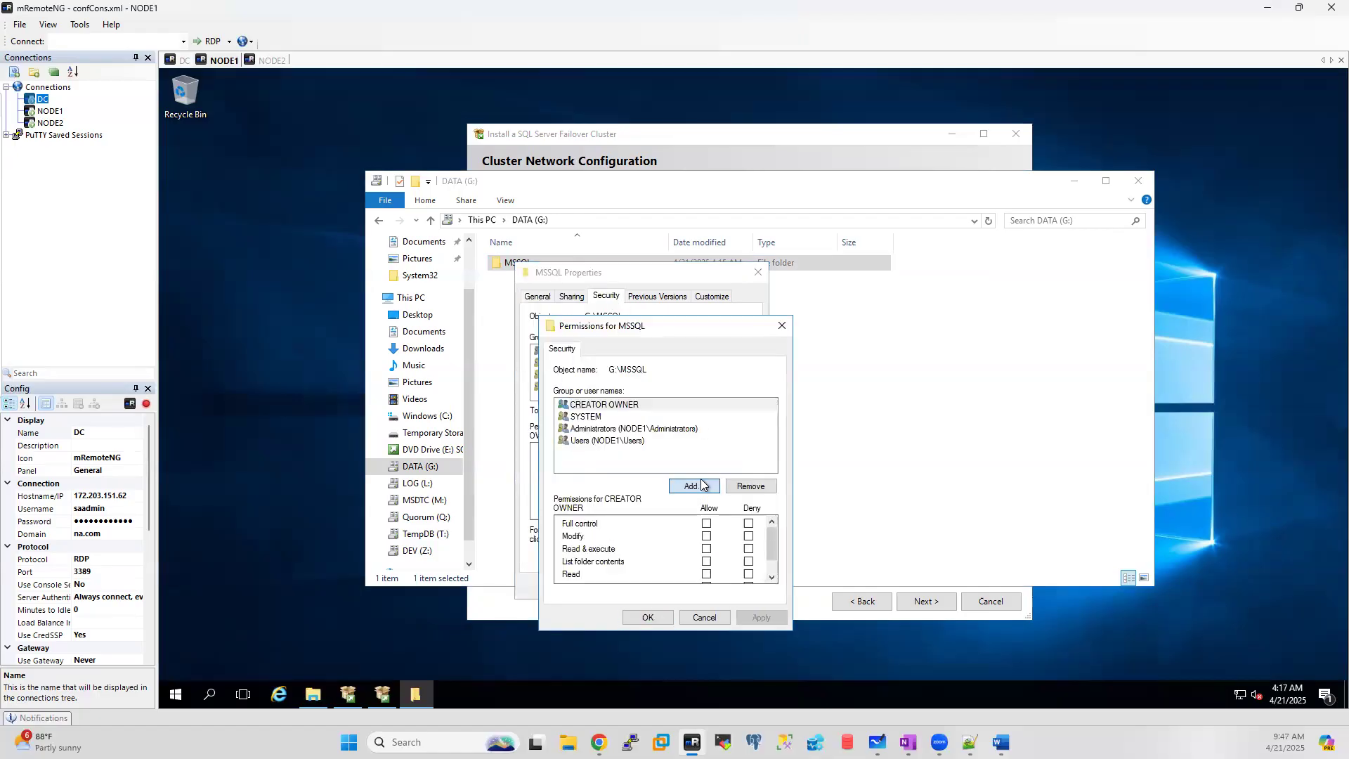
text(xss)
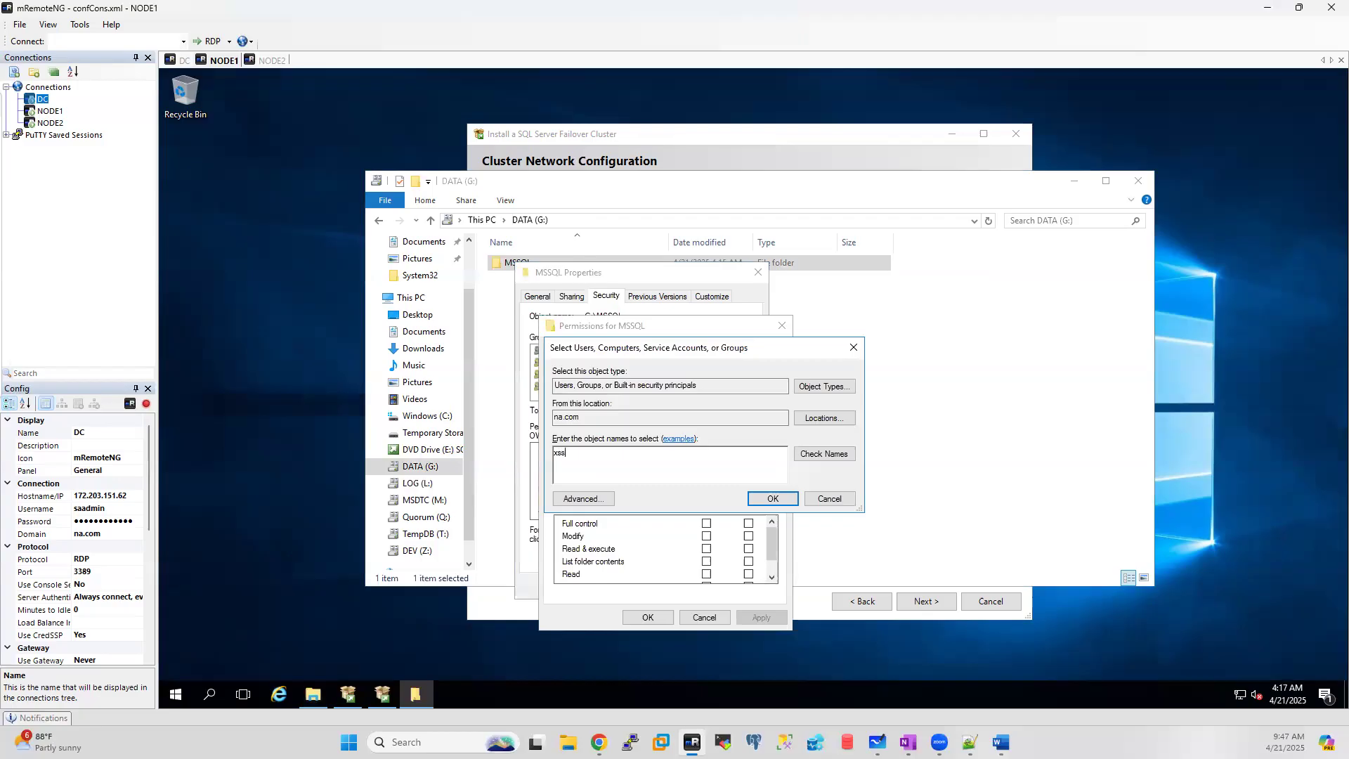
text(qlnode1)
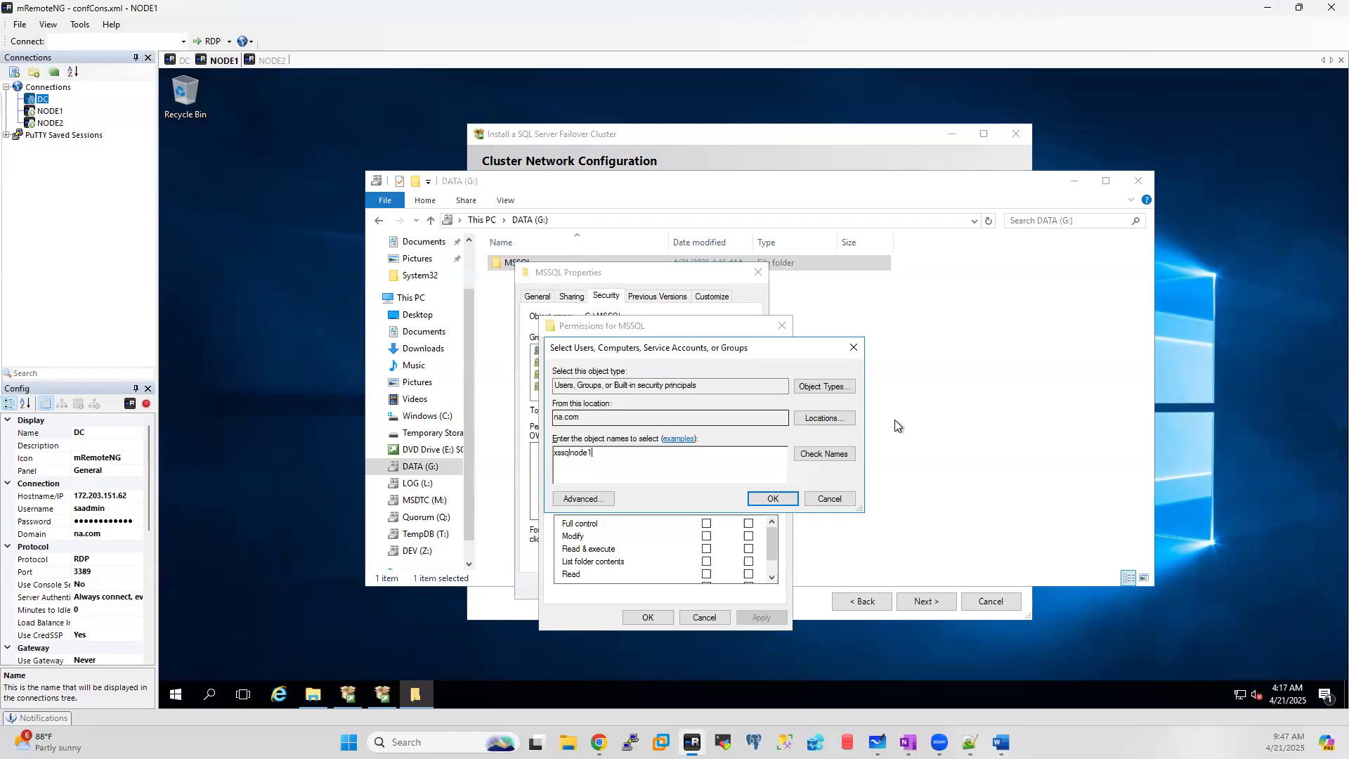
click(832, 454)
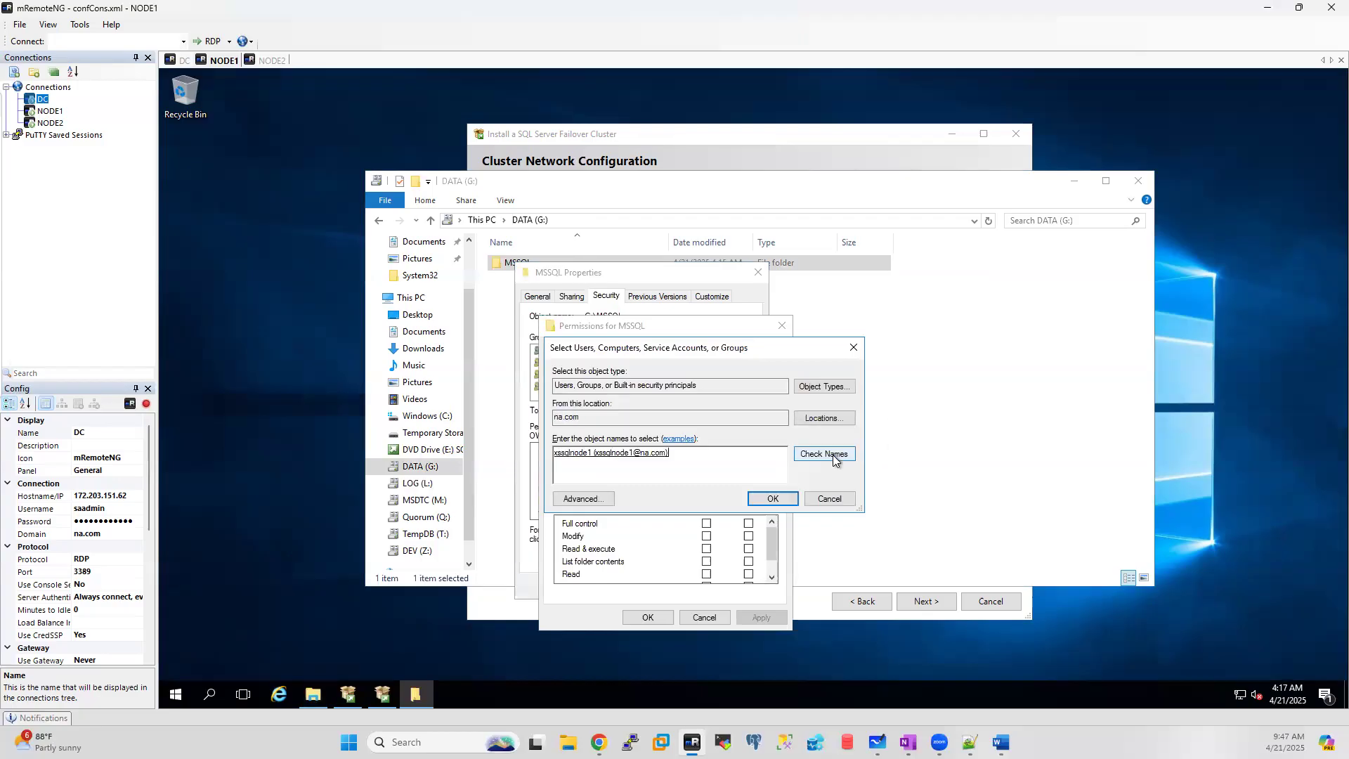
click(775, 500)
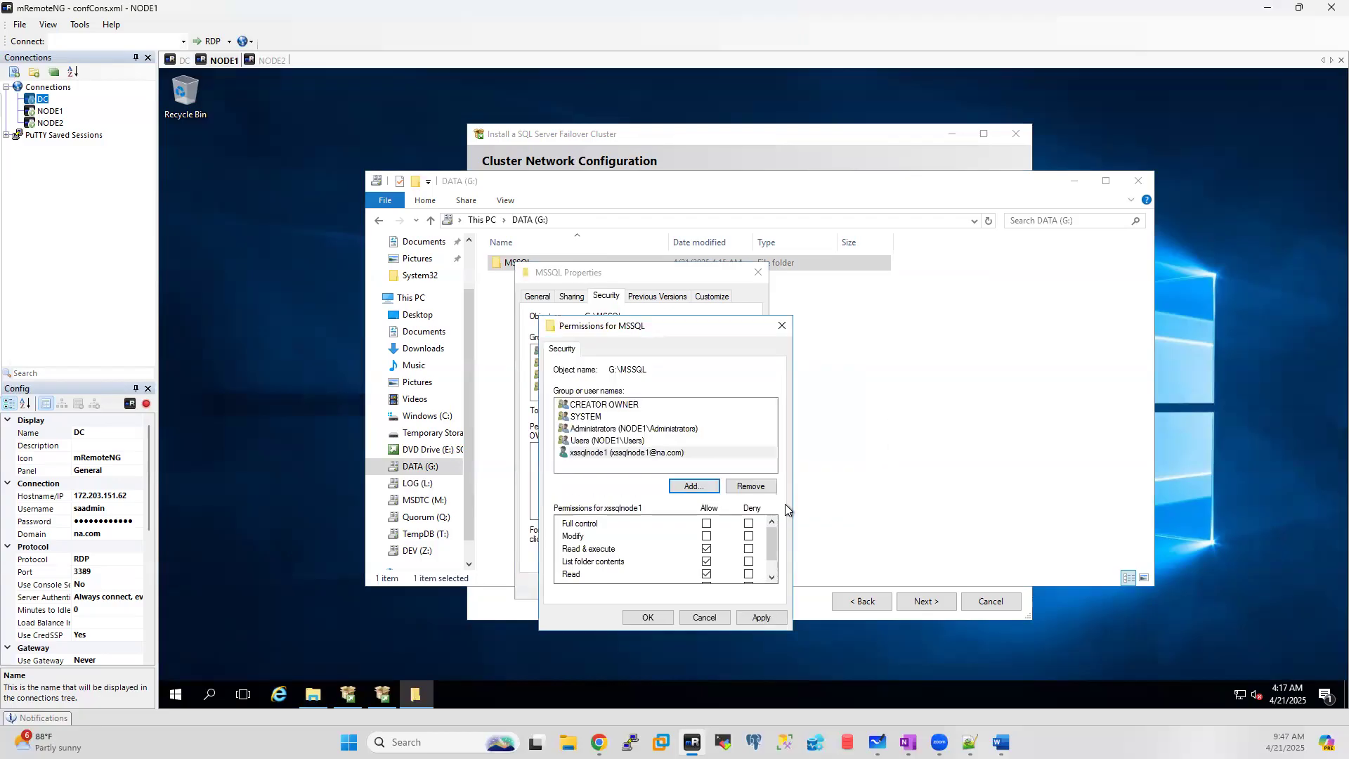
click(647, 616)
click(623, 585)
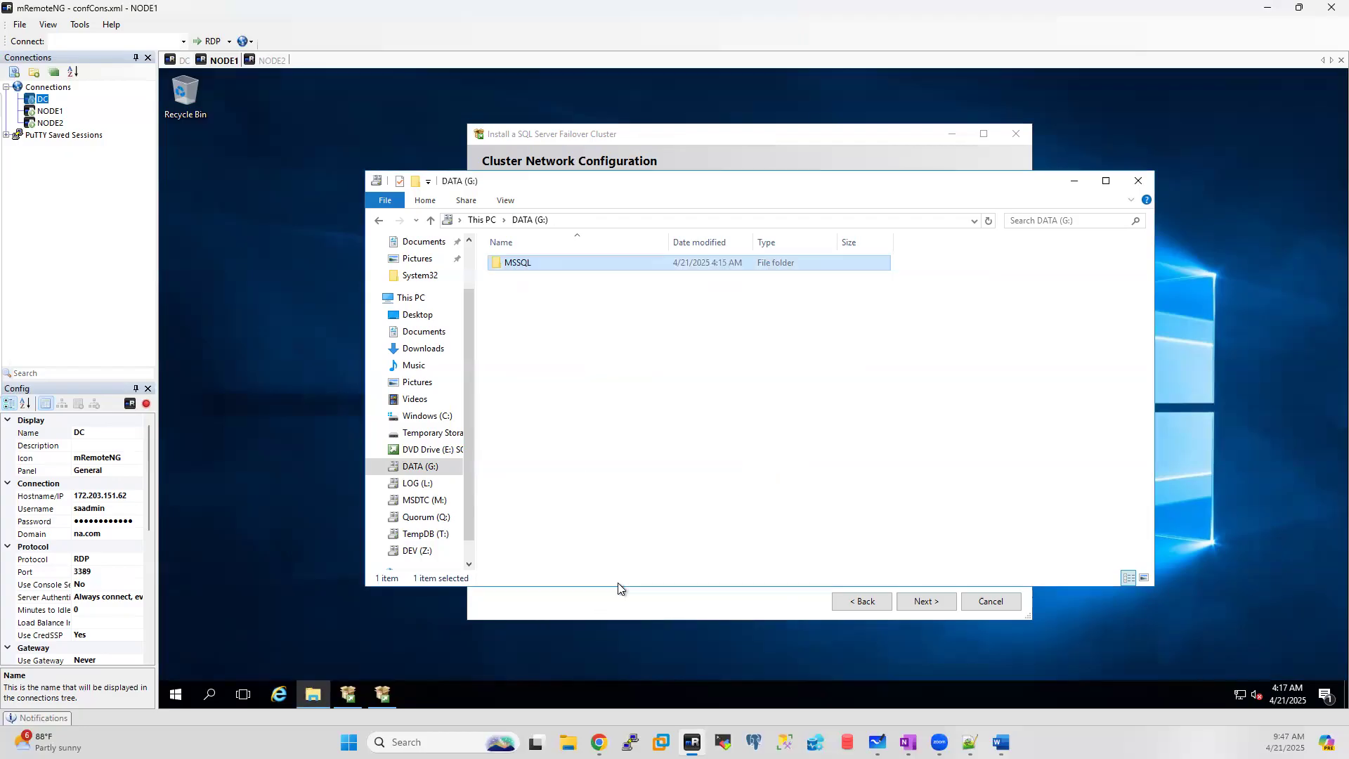
Step: Open L:\MSSQL's security permissions for editing and start adding an account
click(419, 483)
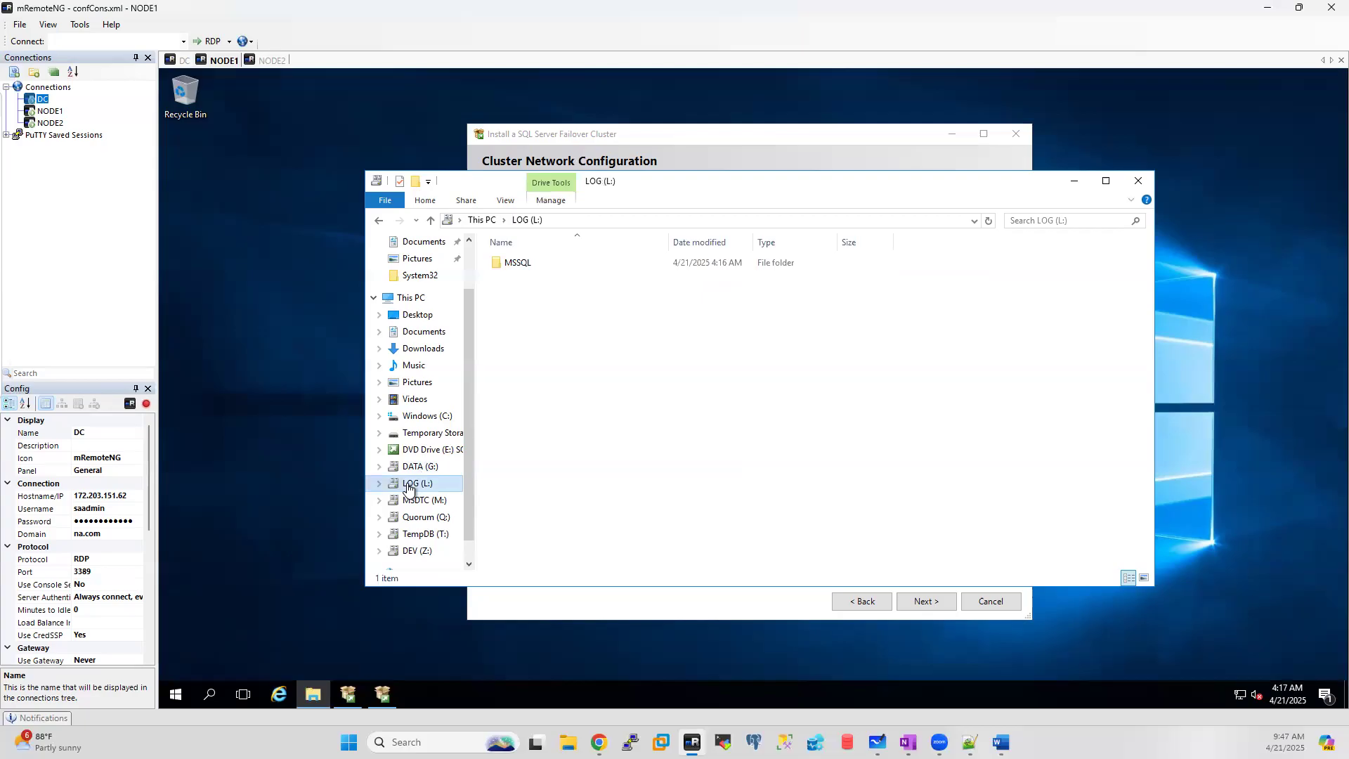
right_click(511, 265)
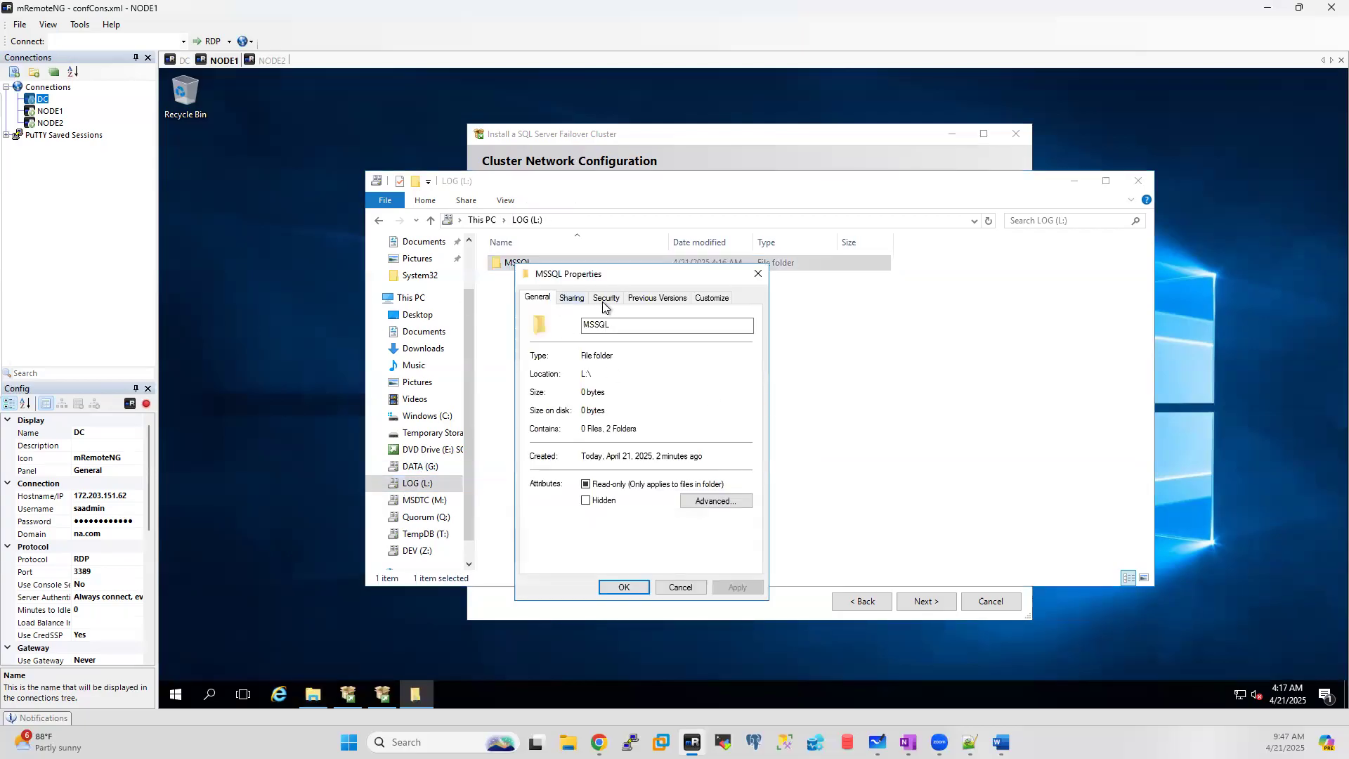
click(607, 299)
click(739, 418)
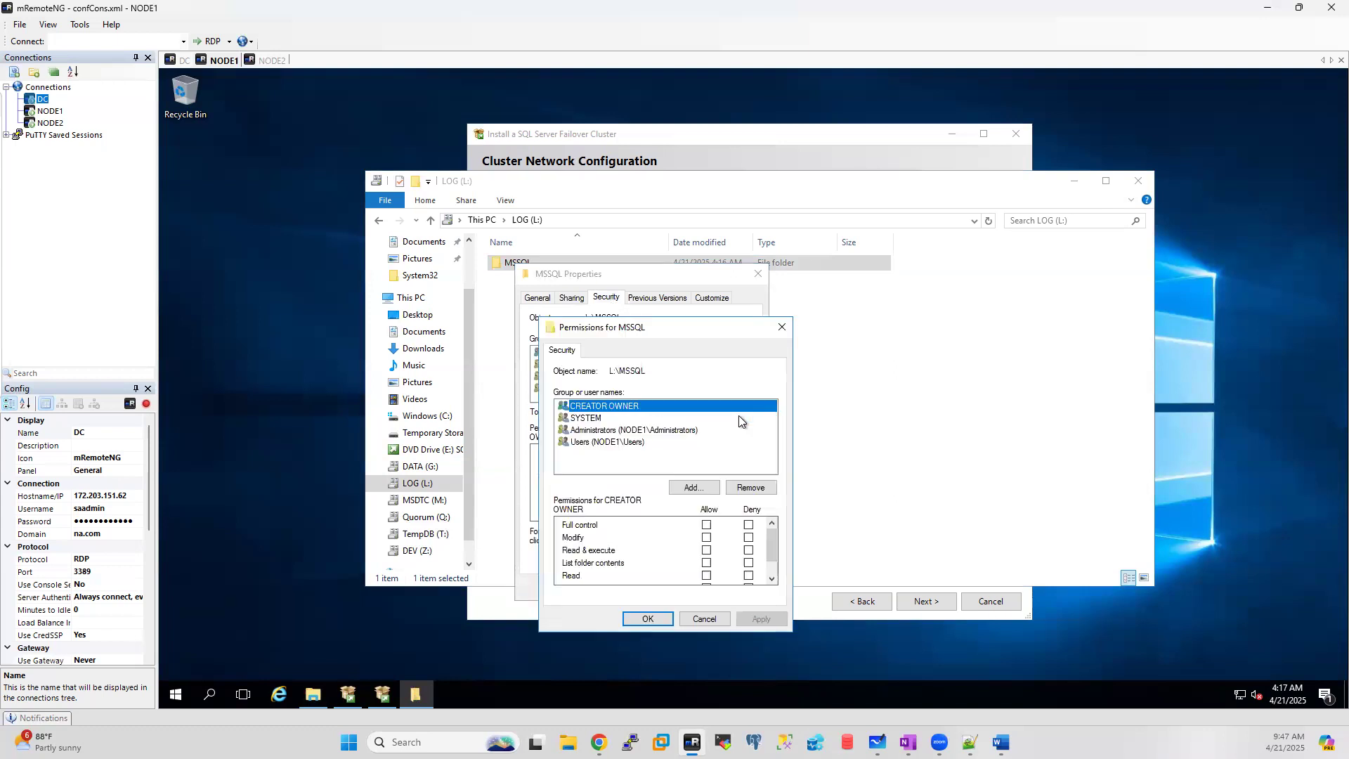
click(693, 486)
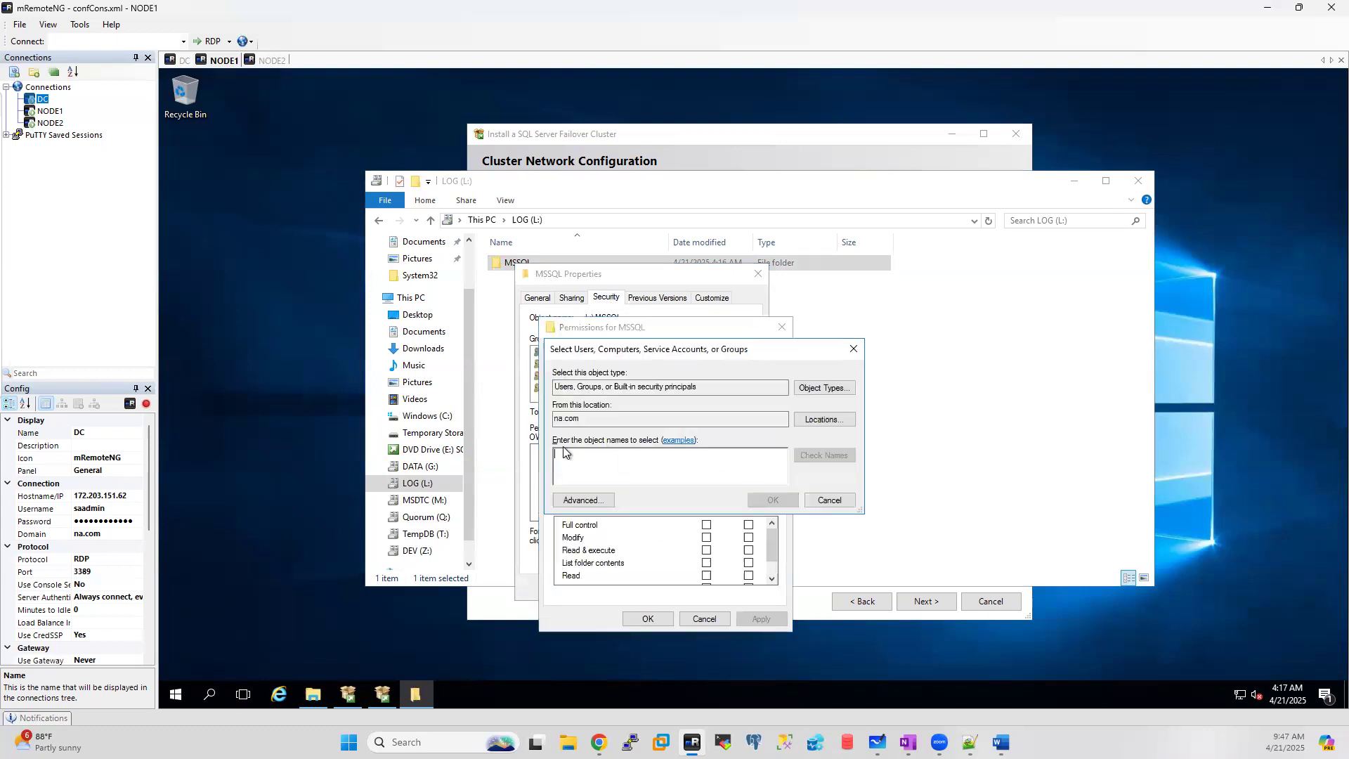
Step: Add the SQL service account after fixing its misspelled name, allow Full control, and close the dialogs
text(xsslnode)
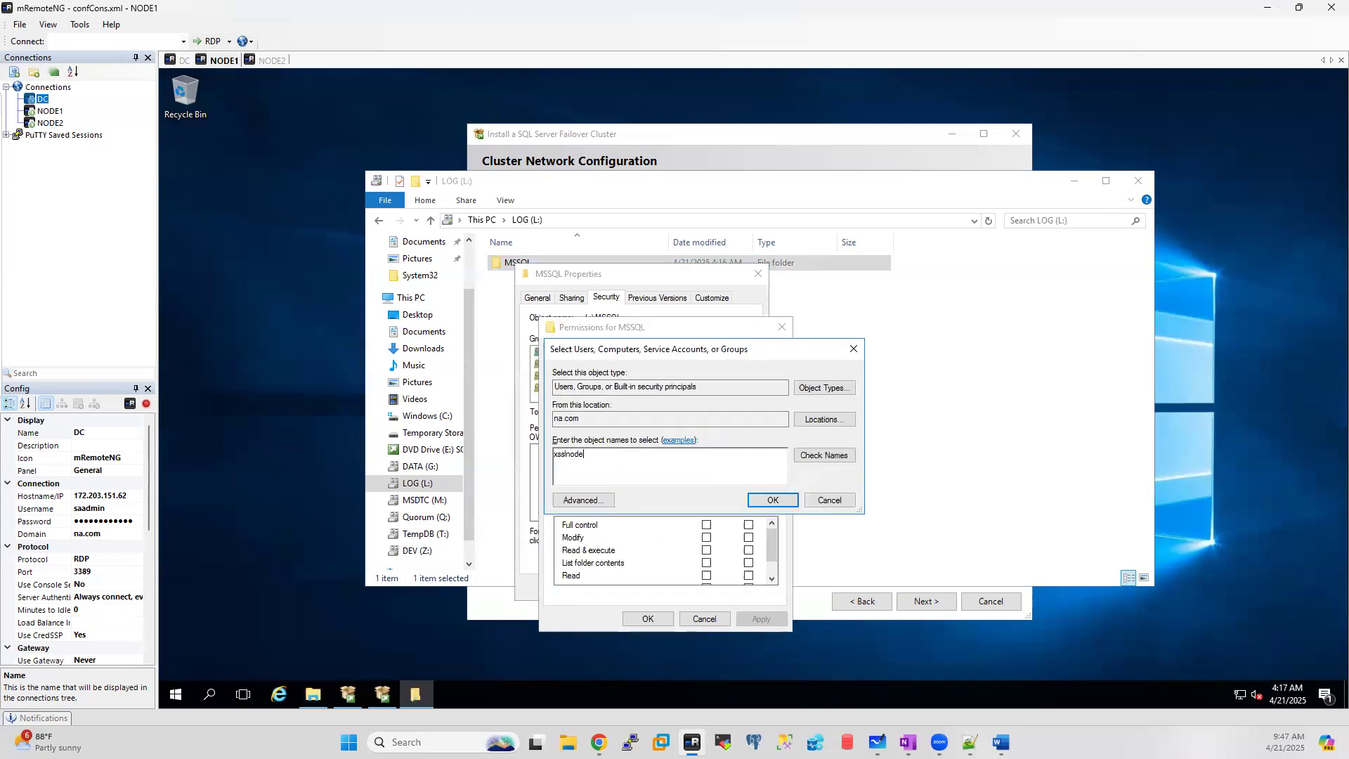
text(1)
key(ctrl+a)
click(830, 454)
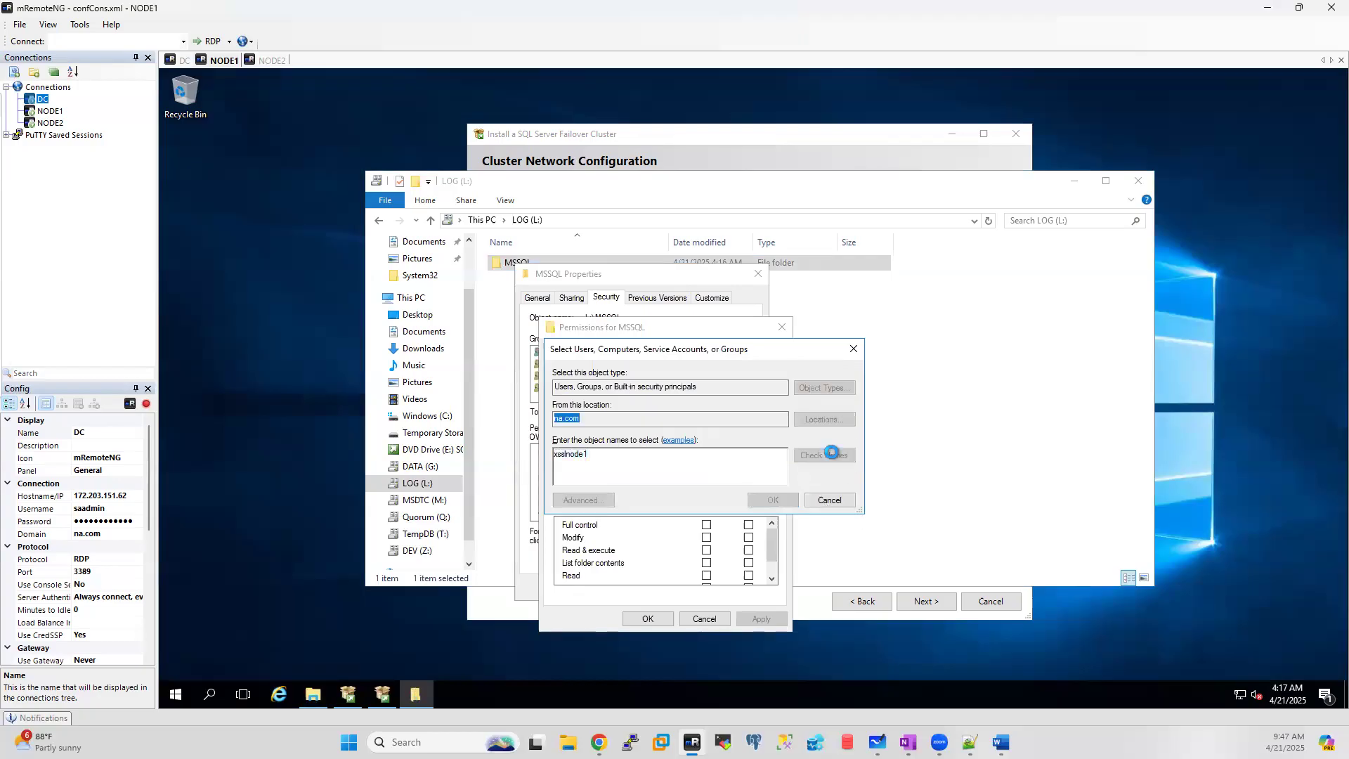
click(848, 574)
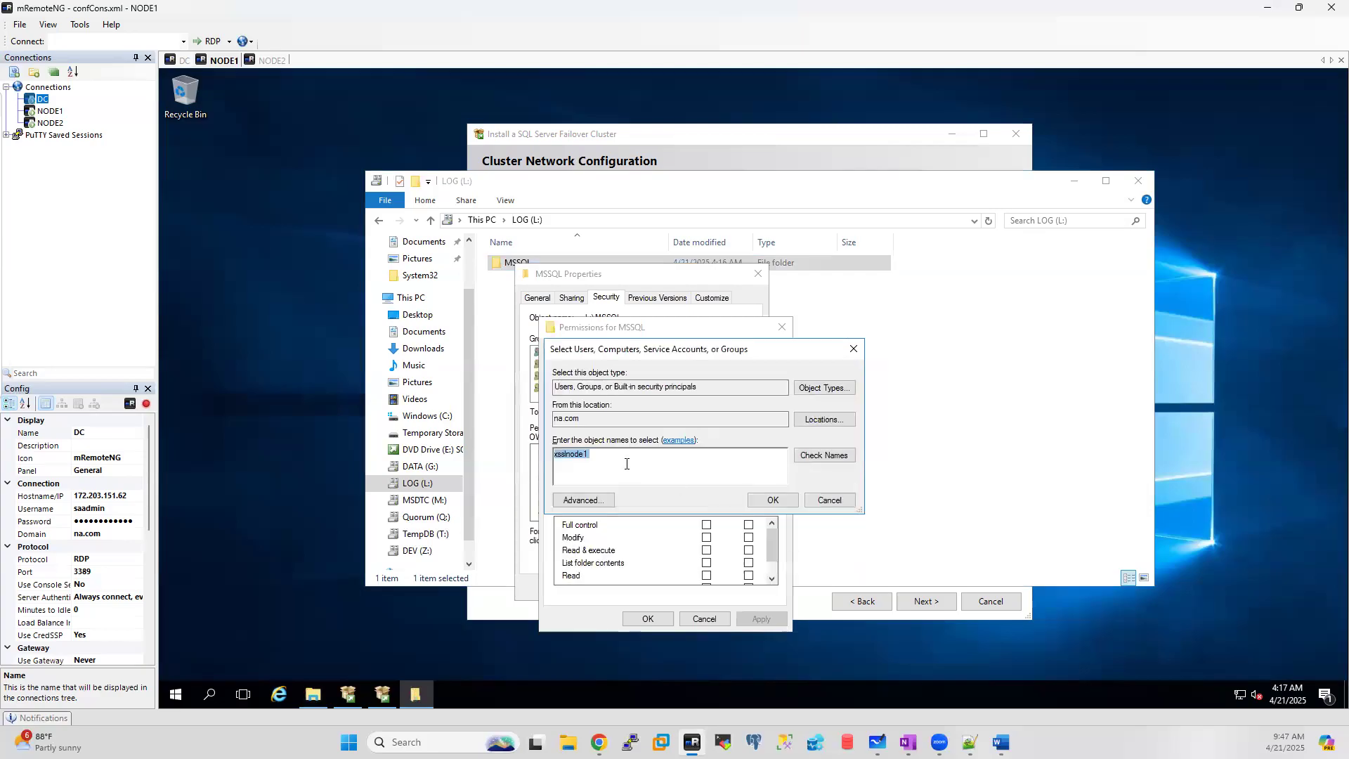
text(xssqlnode)
click(823, 456)
click(771, 501)
click(706, 525)
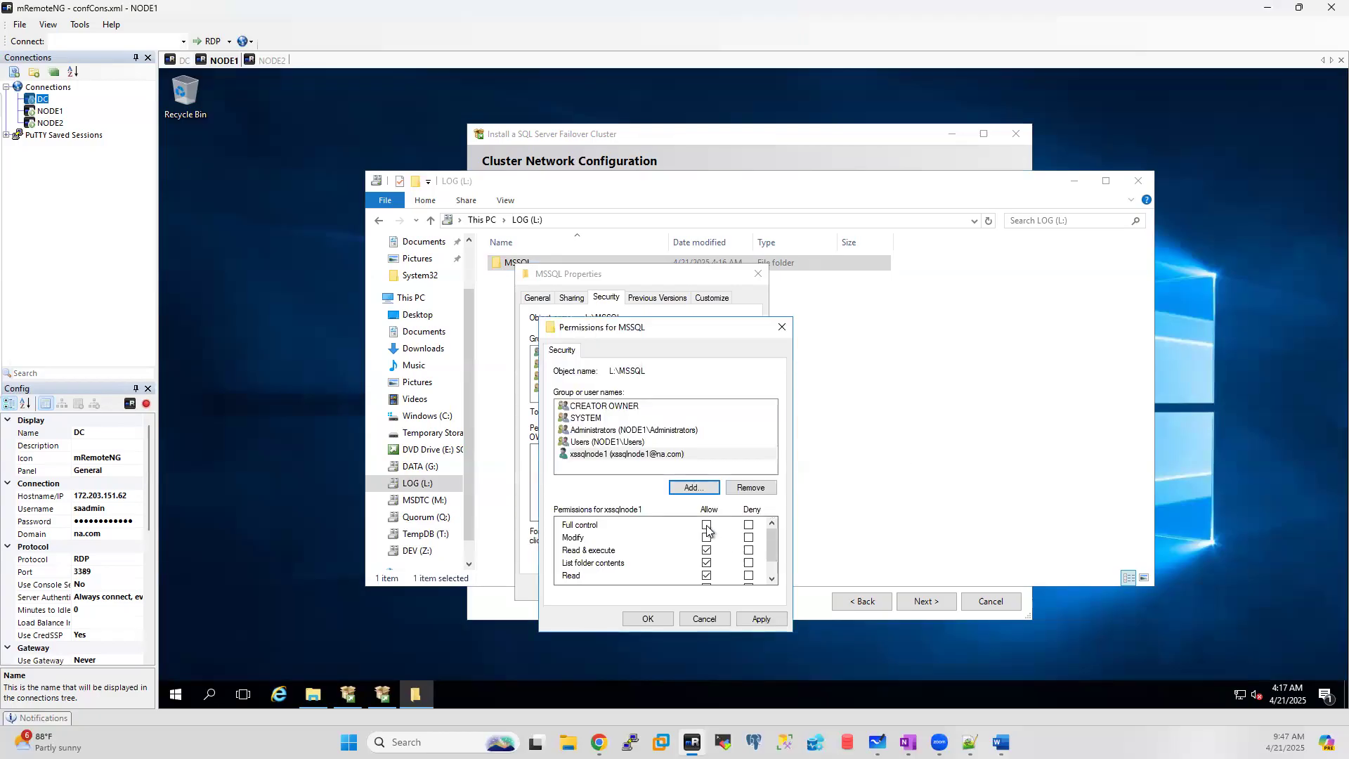
click(641, 619)
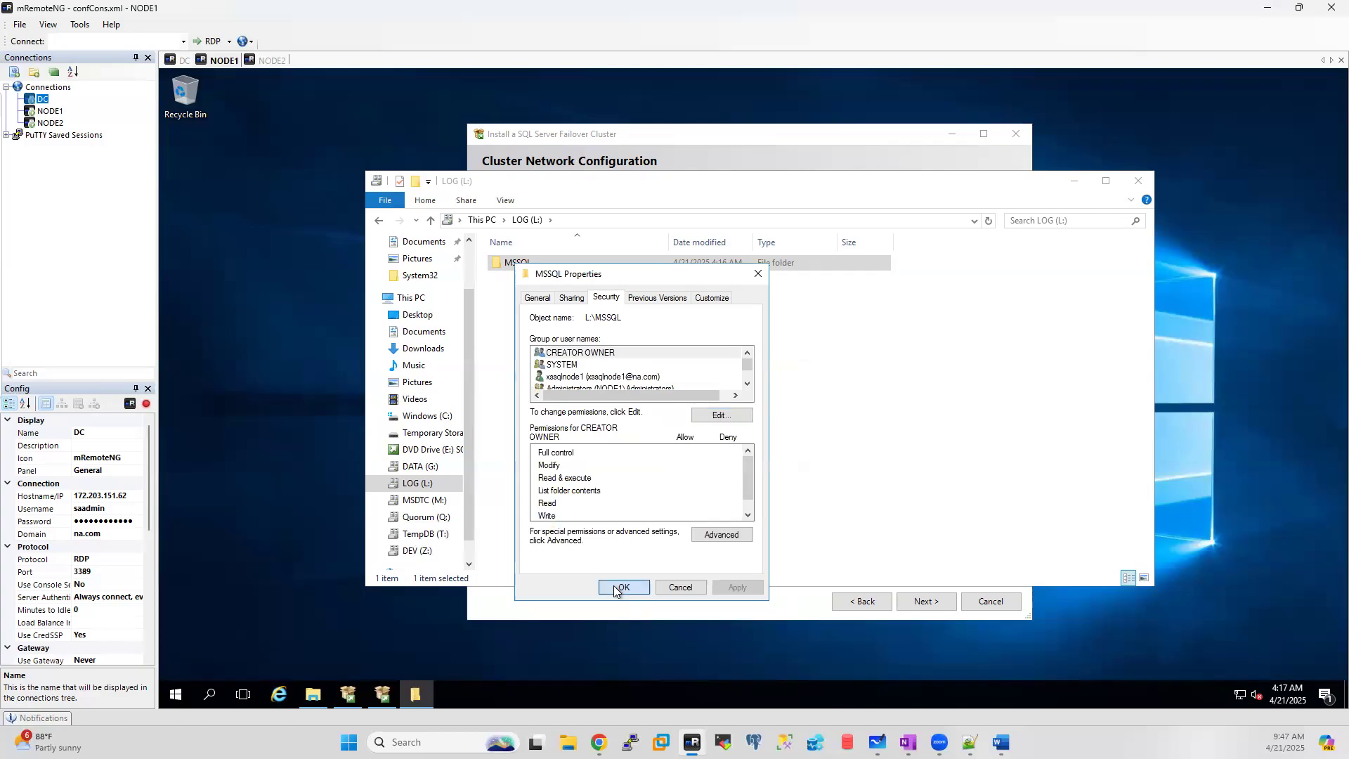
click(617, 587)
Step: Grant the SQL service account Full control on T:\MSSQL and close its property dialogs
click(427, 536)
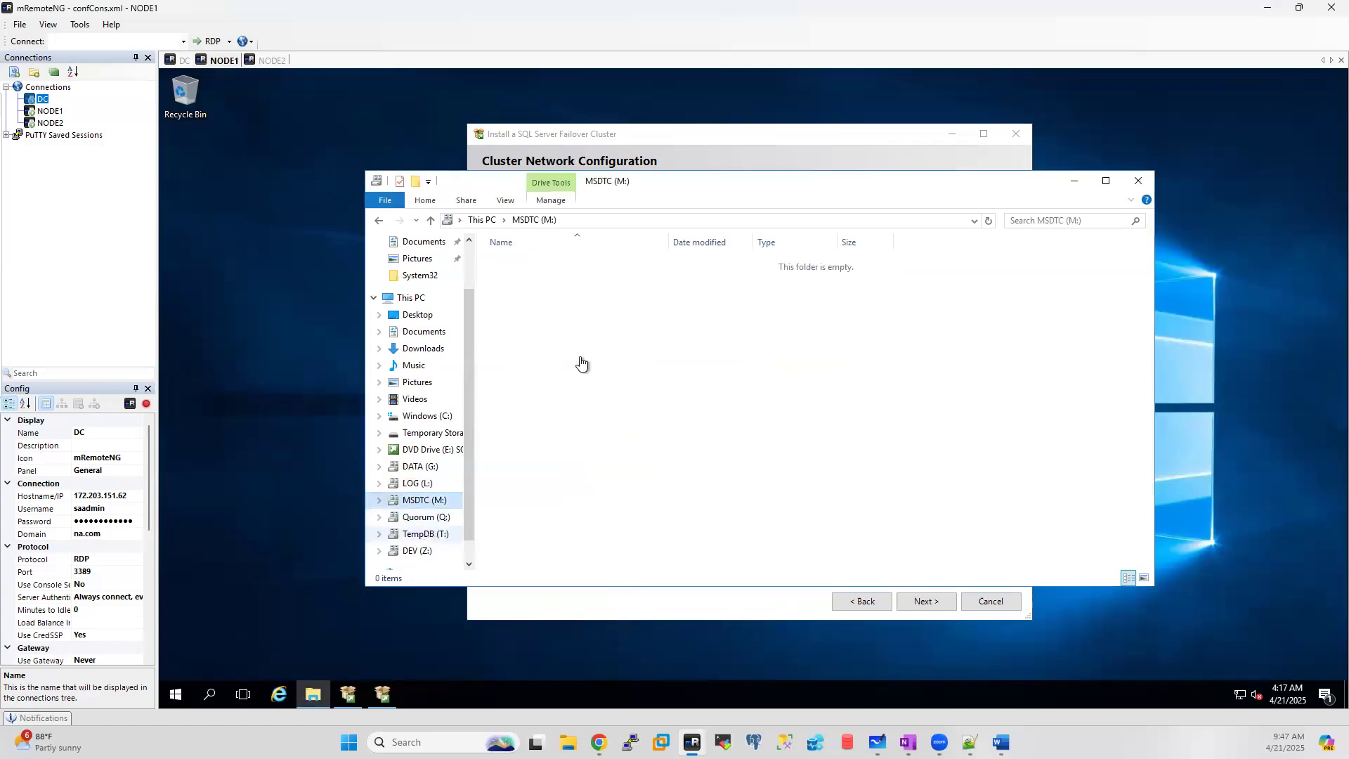
right_click(514, 276)
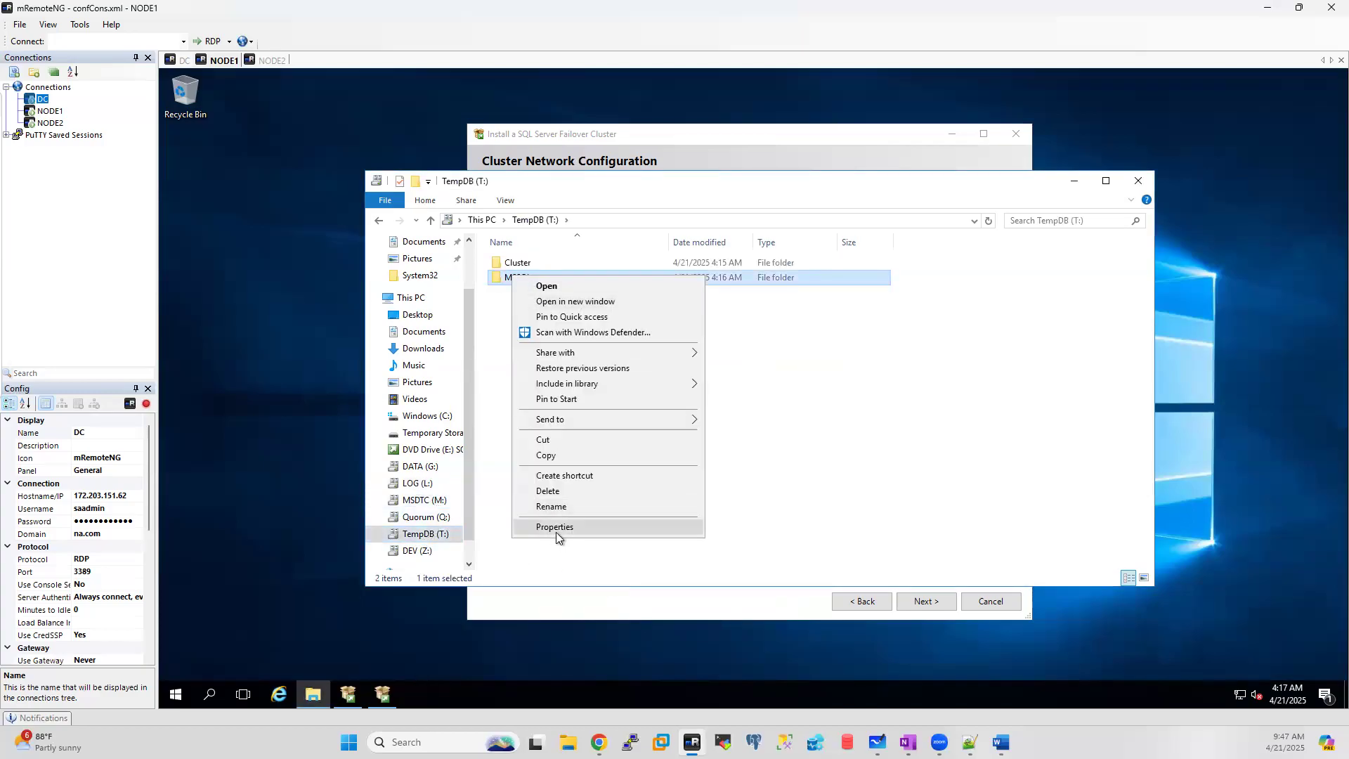
click(597, 526)
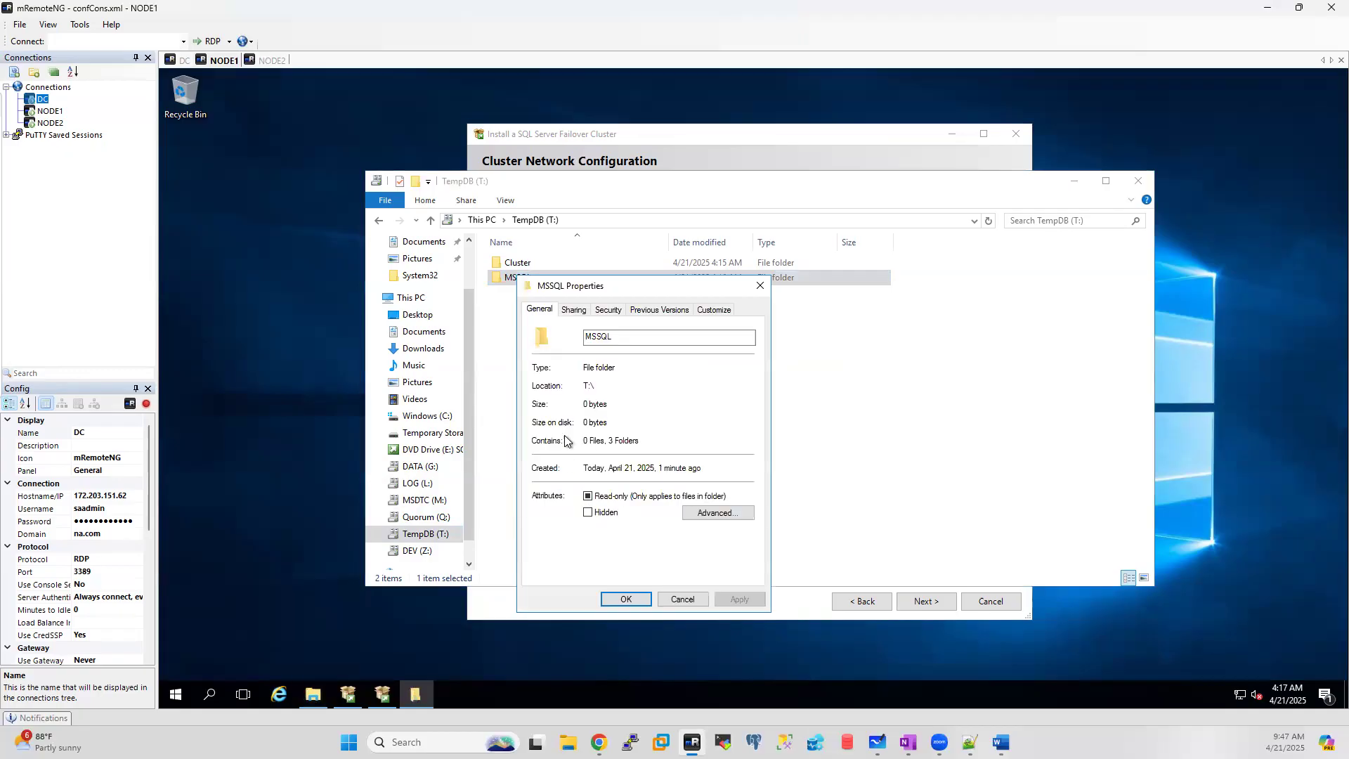
click(610, 310)
click(723, 429)
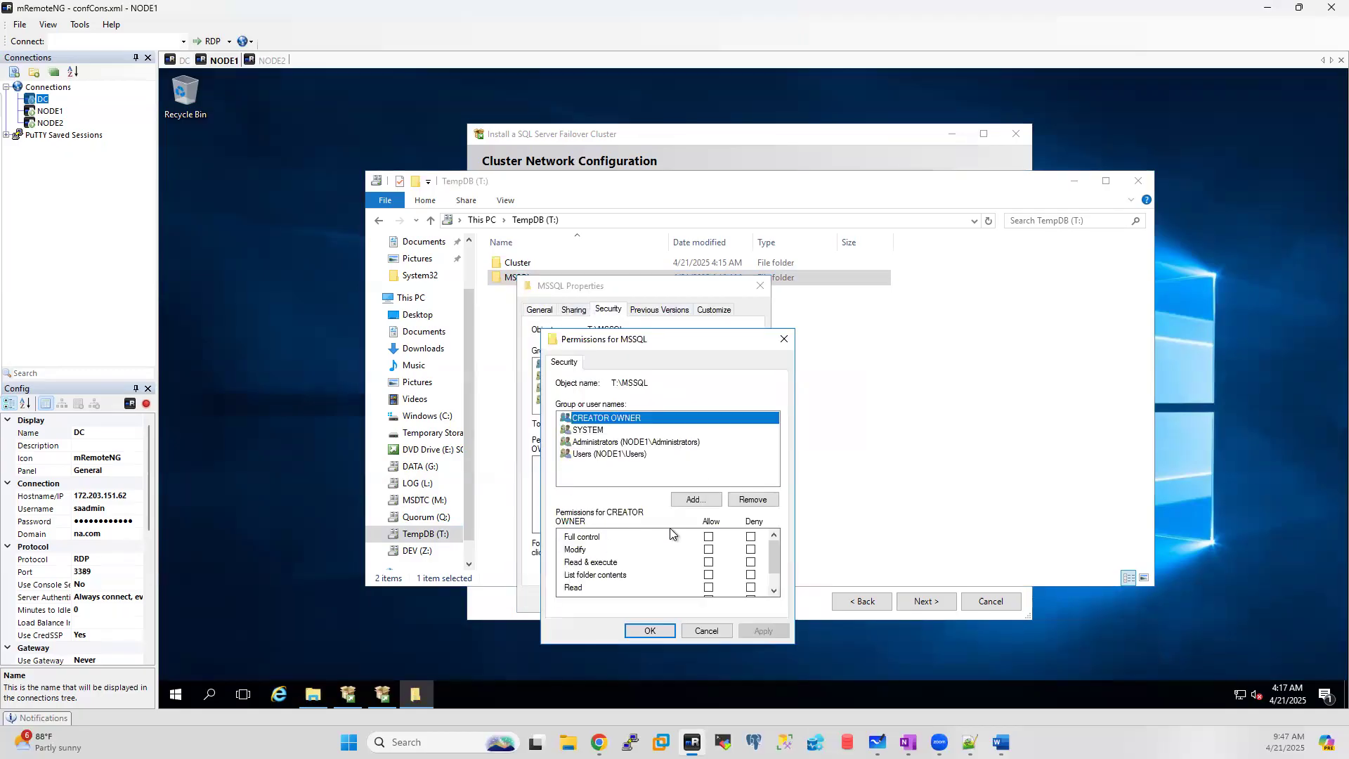
click(696, 500)
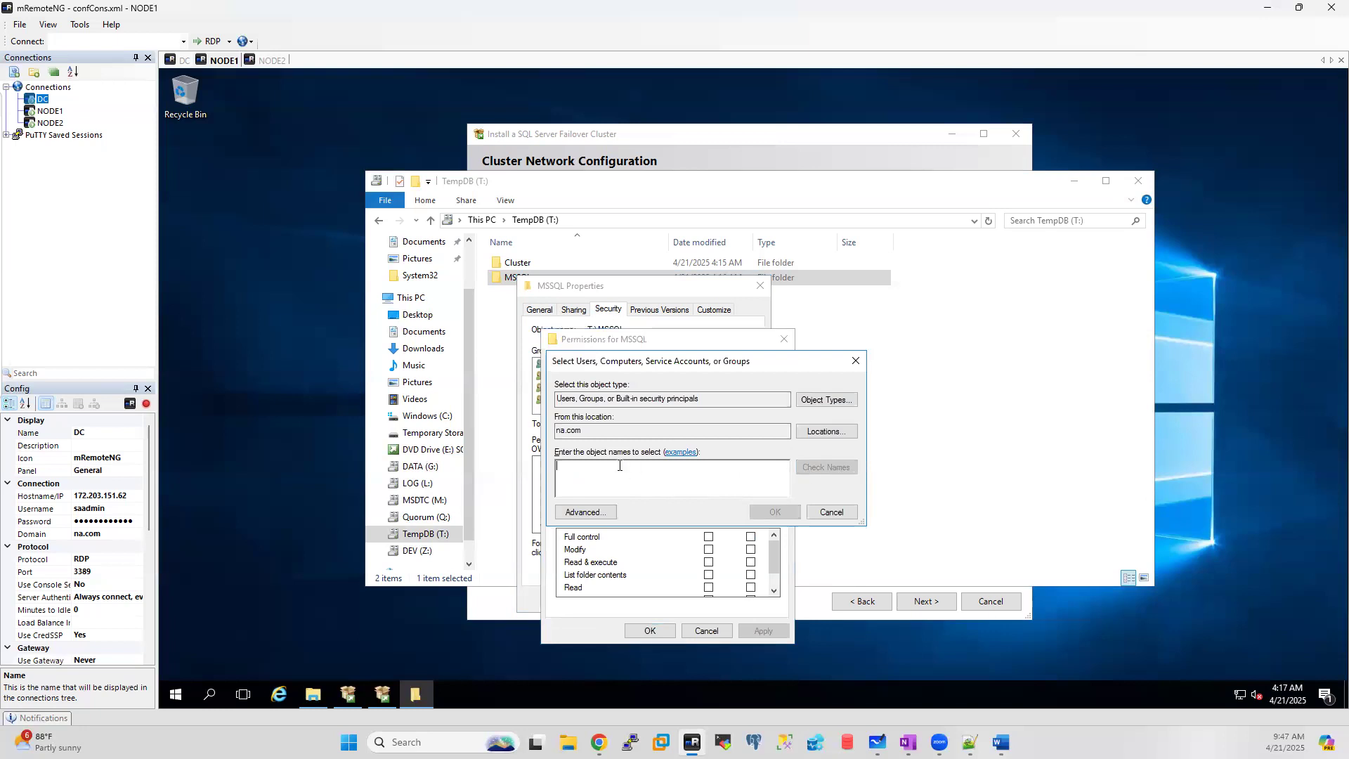
text(xssqlnode1)
click(834, 469)
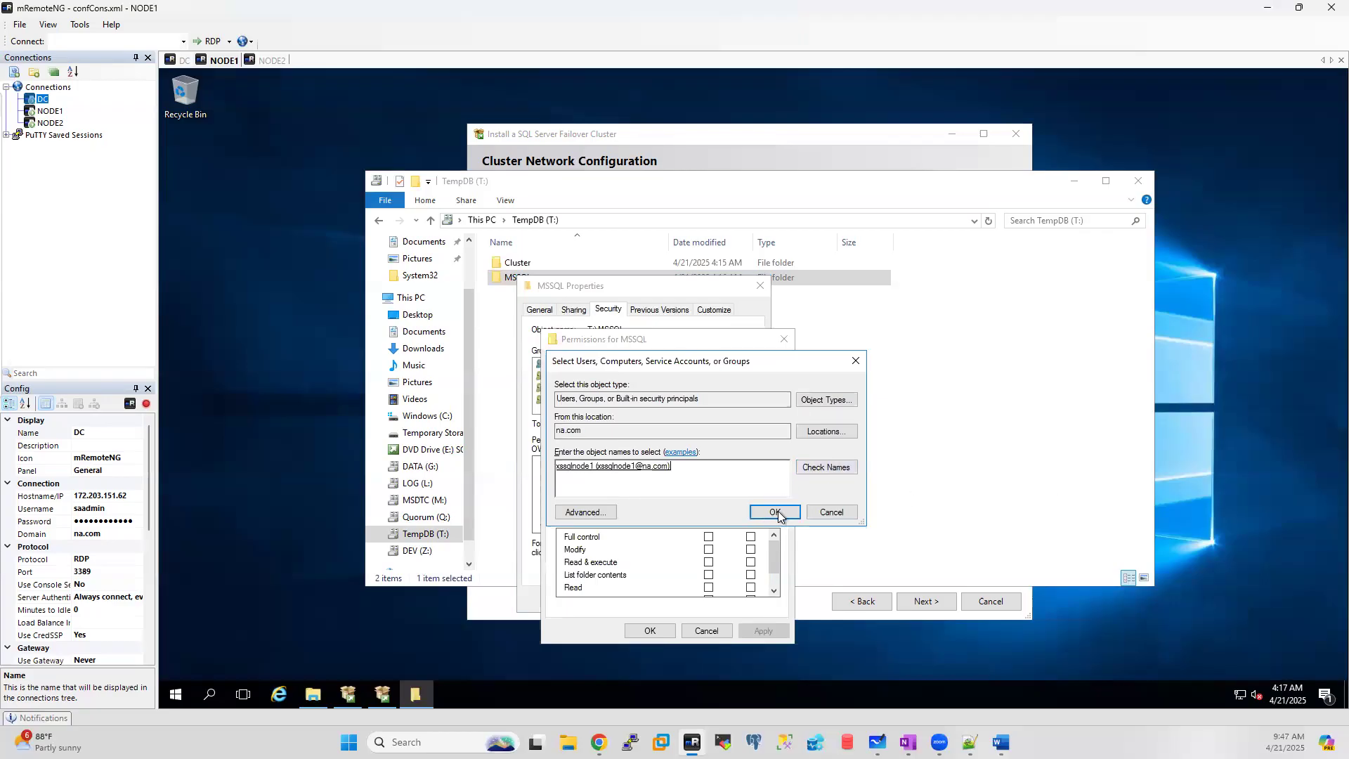
click(775, 512)
click(709, 537)
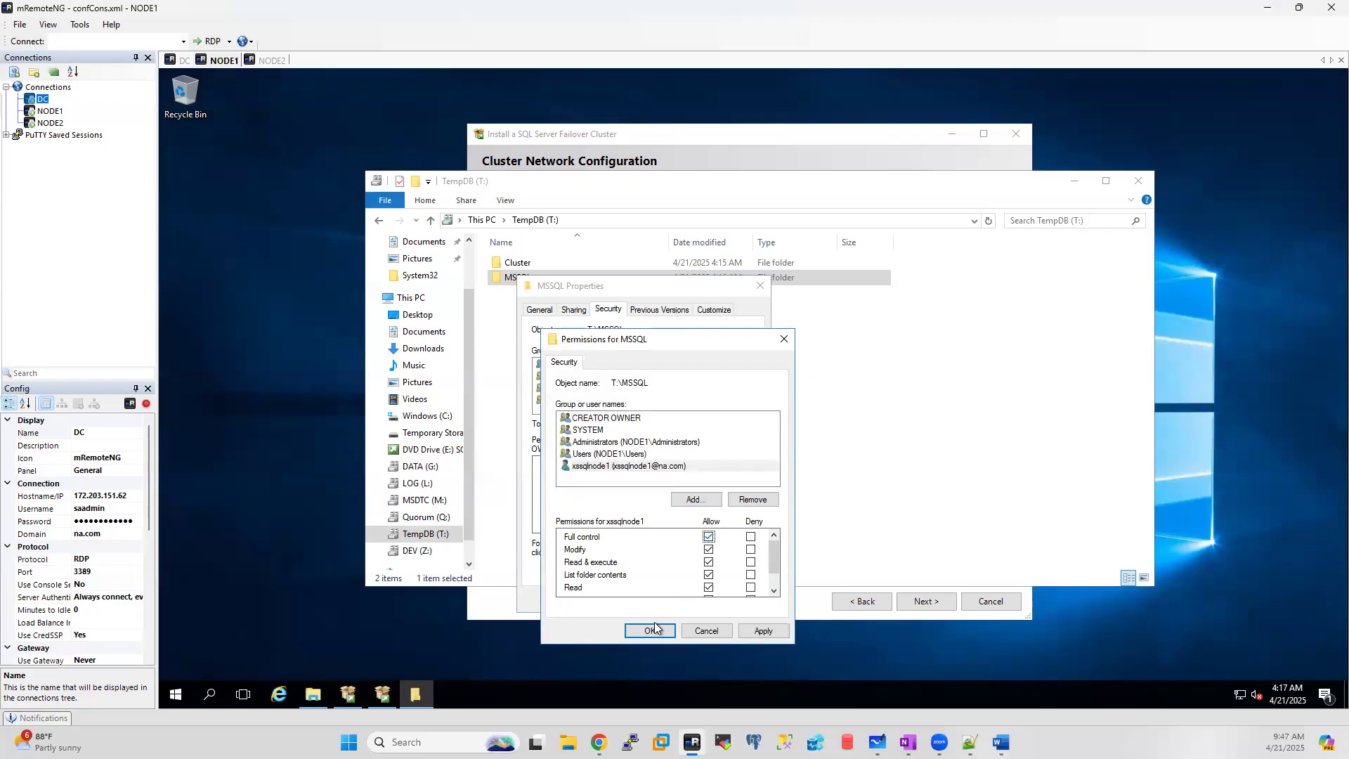
click(655, 629)
click(618, 598)
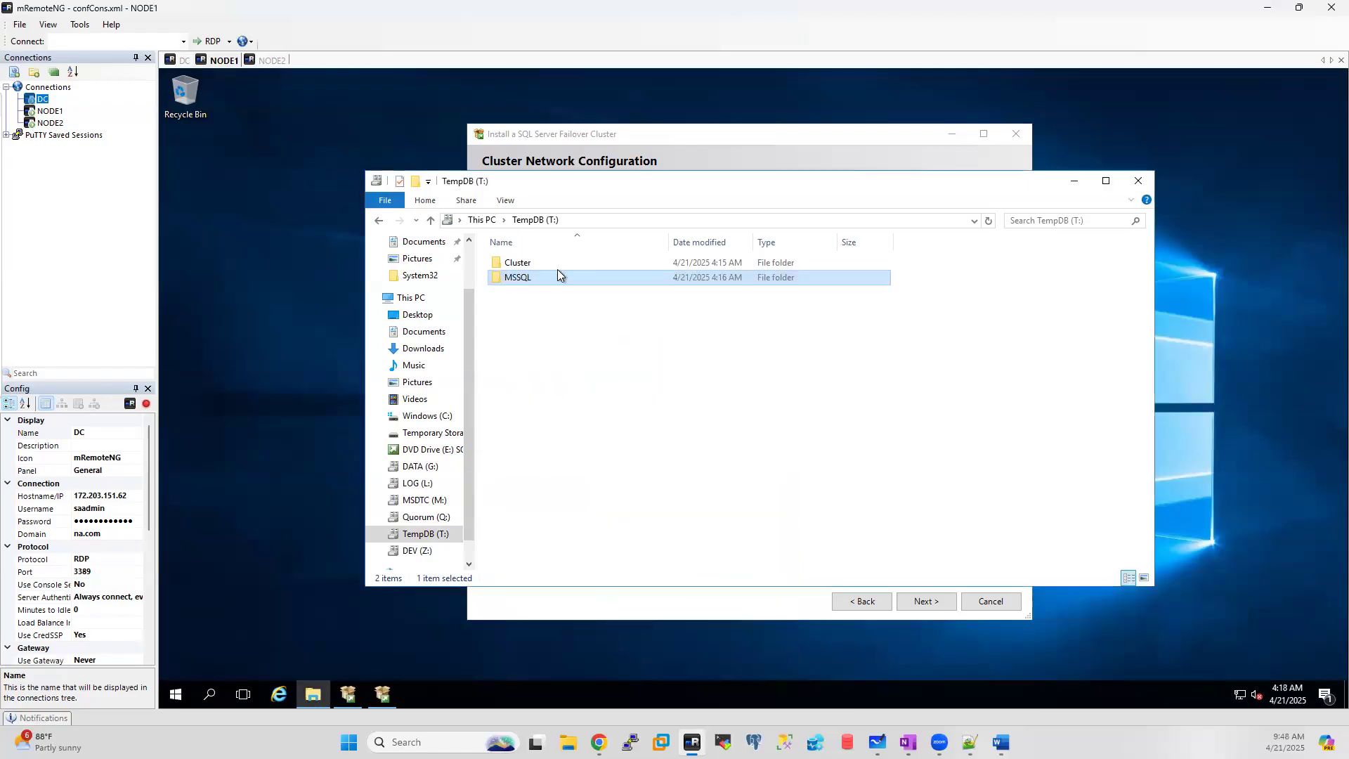
click(383, 695)
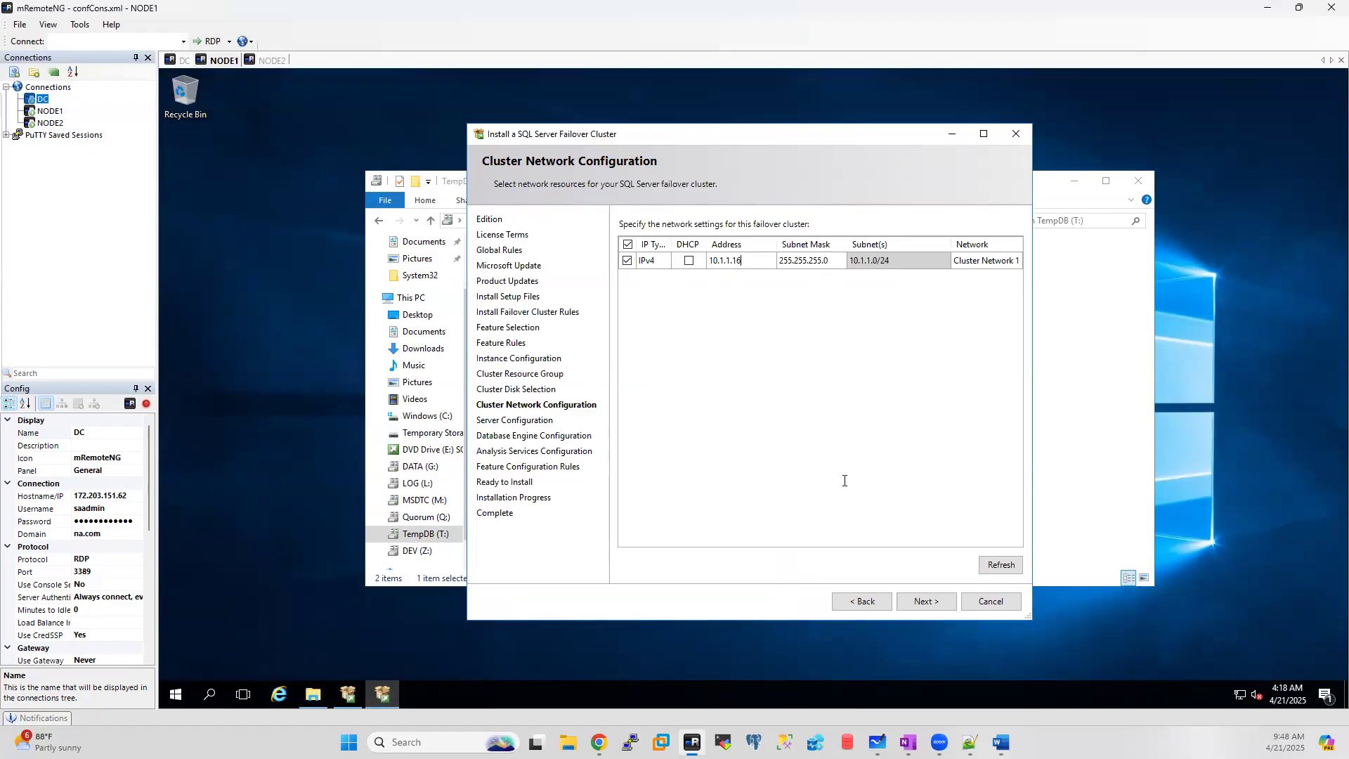
Step: Continue past cluster network settings and enter the SQL Server Agent service account and password
click(917, 596)
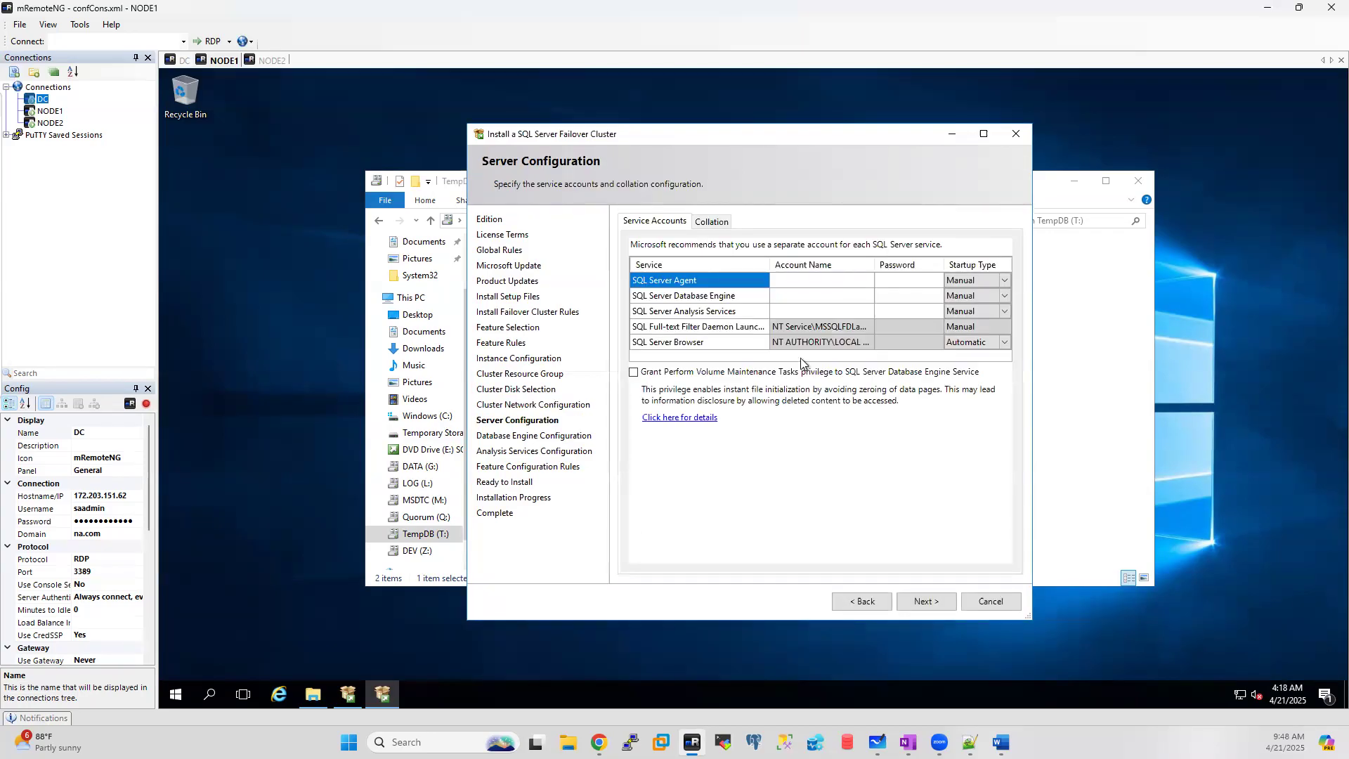
click(1007, 281)
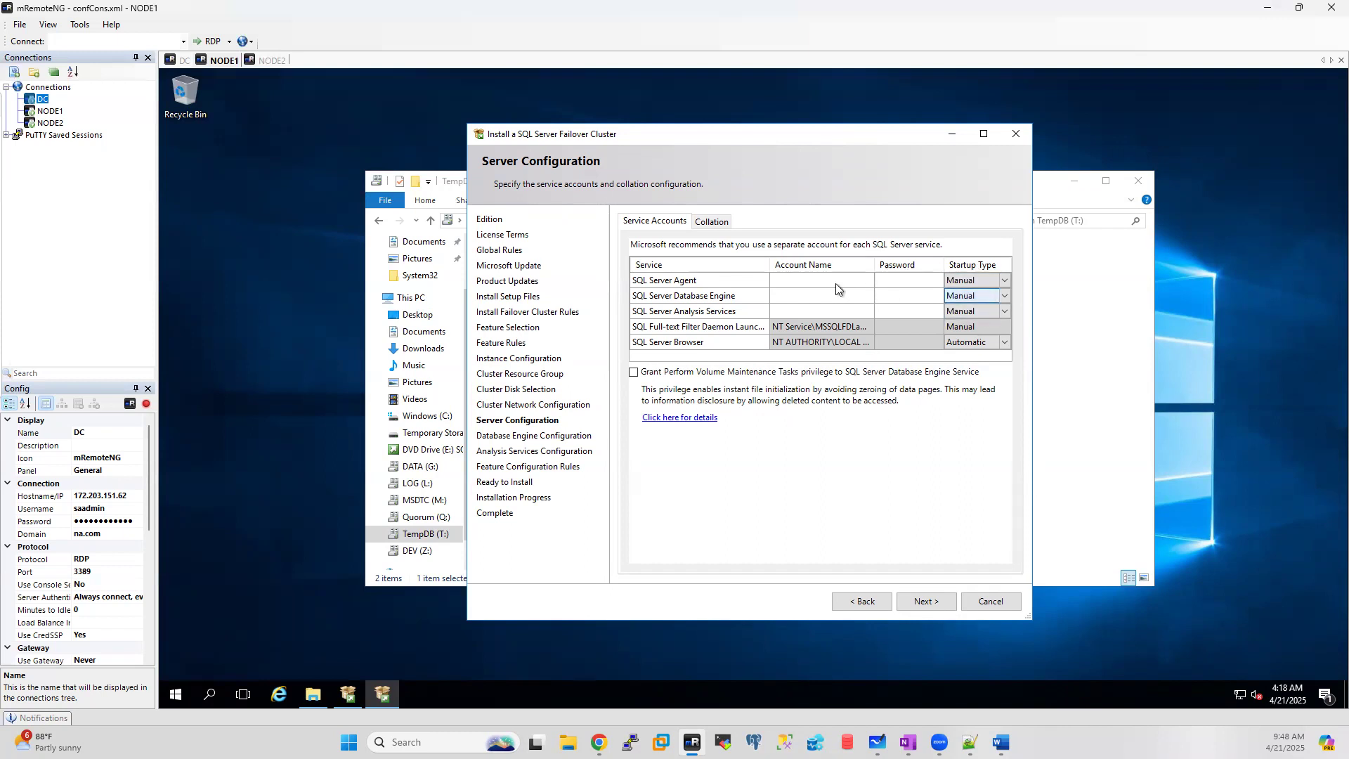
click(808, 284)
text(na\xssqlnode1)
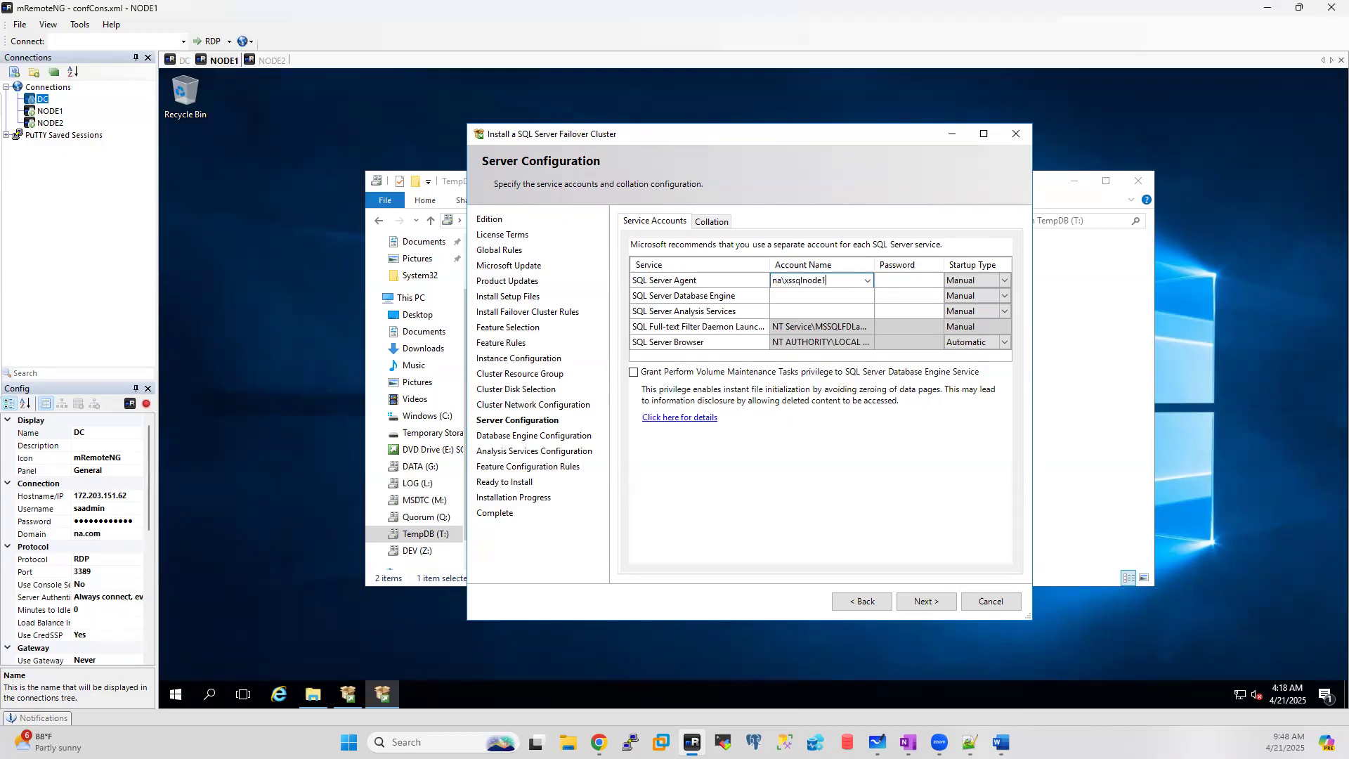
key(ctrl+a)
key(ctrl+c)
click(905, 282)
Step: Give Database Engine and Analysis Services the same service account and password, then continue
click(796, 294)
key(ctrl+v)
click(895, 295)
text(•••••••)
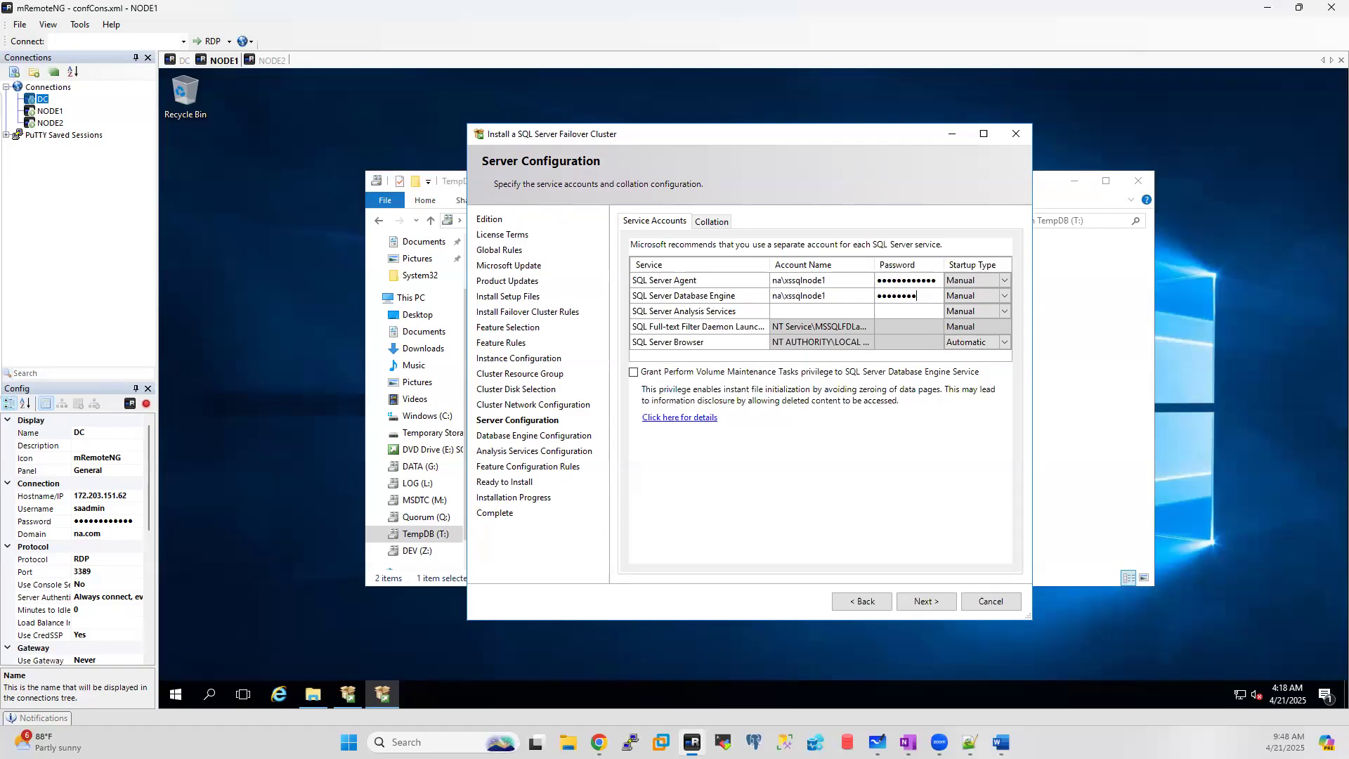
click(830, 312)
key(ctrl+v)
click(903, 316)
click(920, 603)
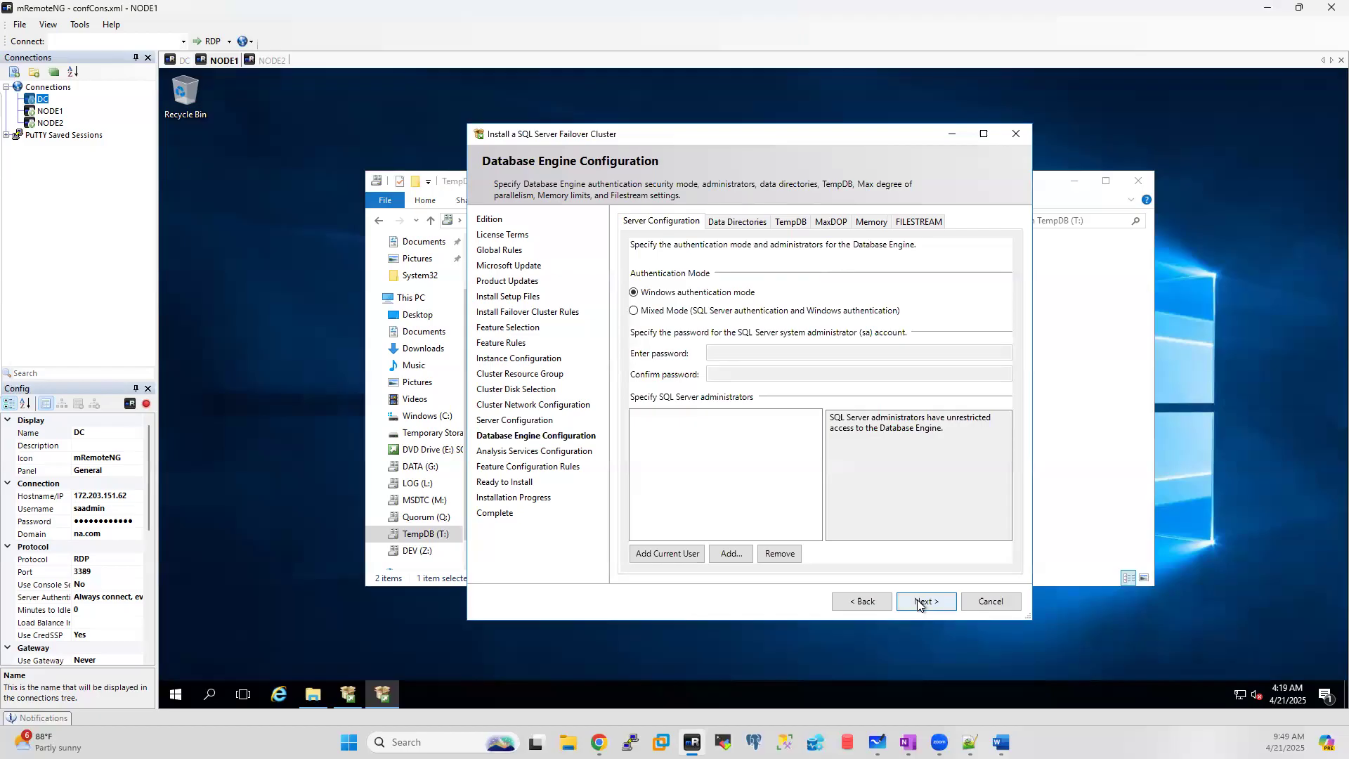
Step: Select Mixed Mode authentication, enter and confirm the sa password, and add the current user as administrator
click(651, 312)
click(721, 355)
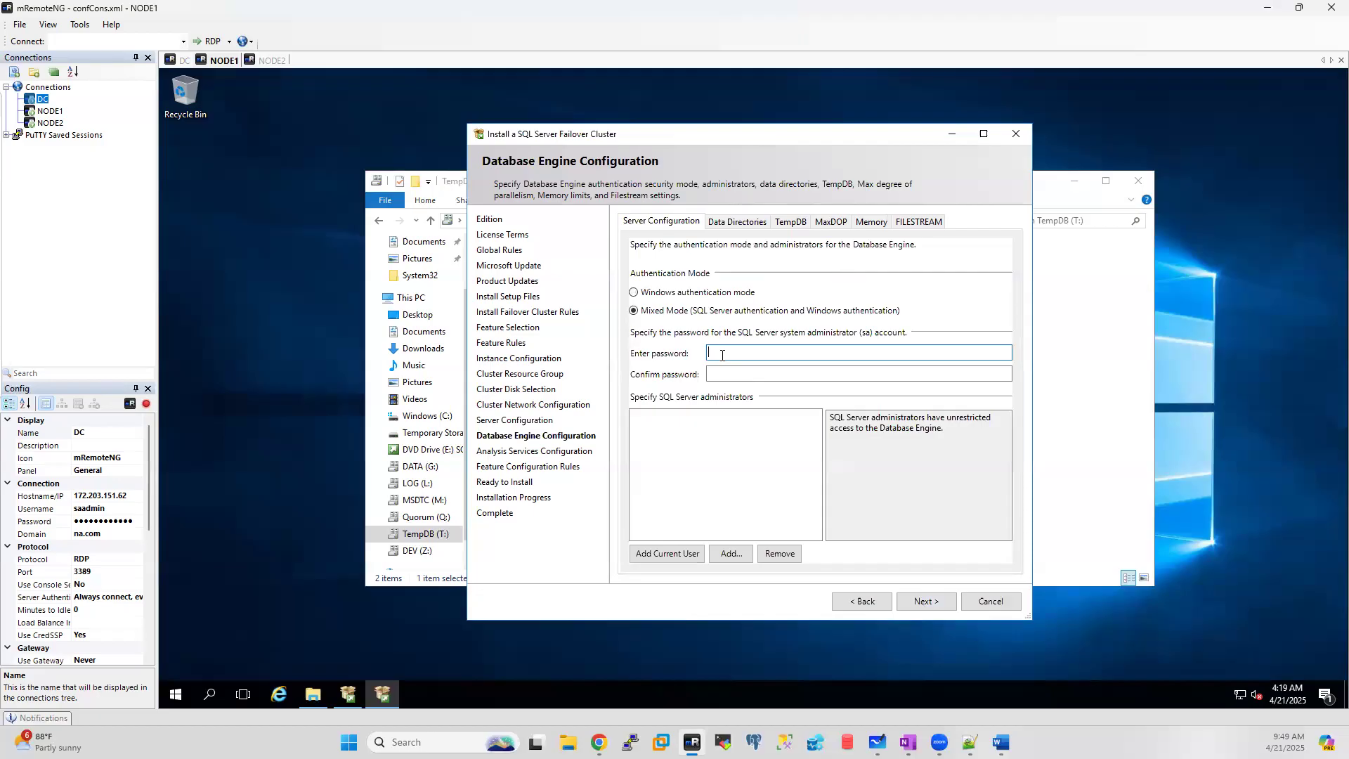
text(P)
click(709, 373)
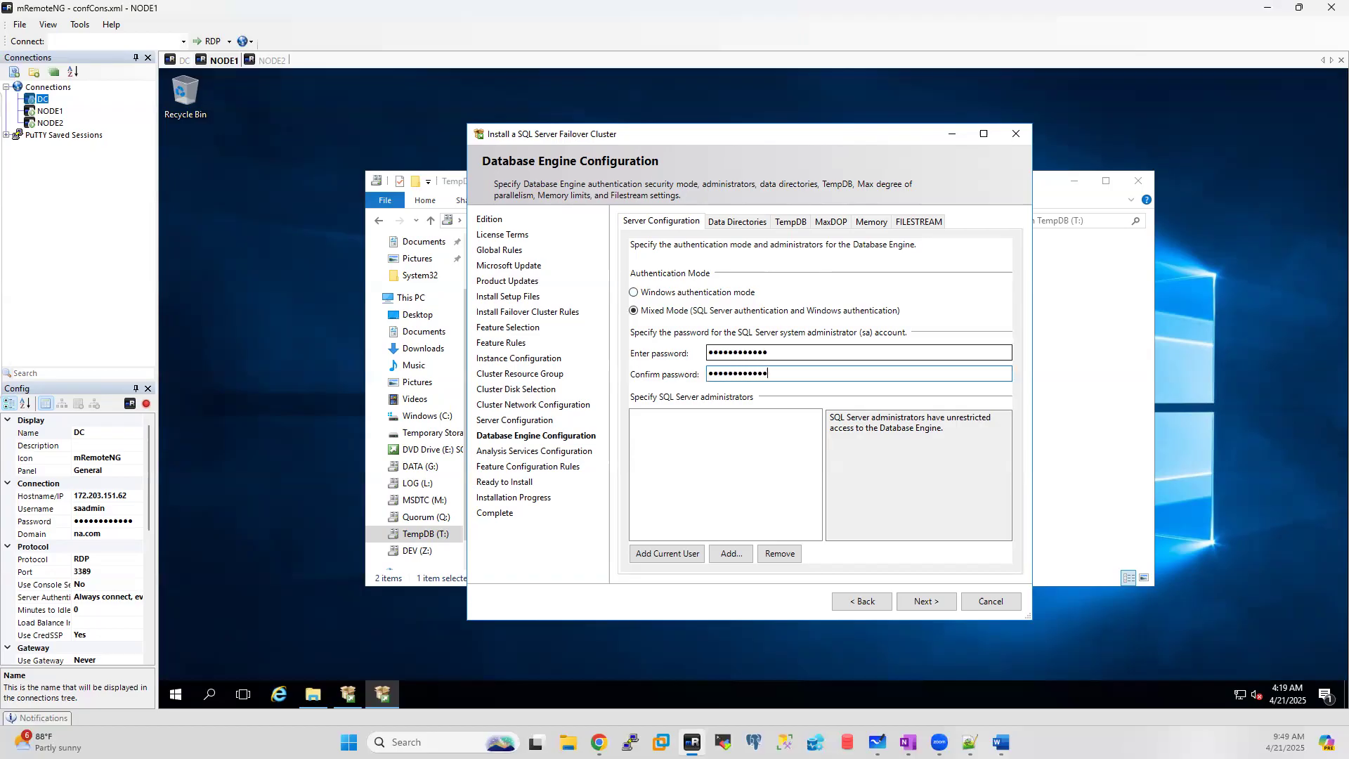
click(681, 553)
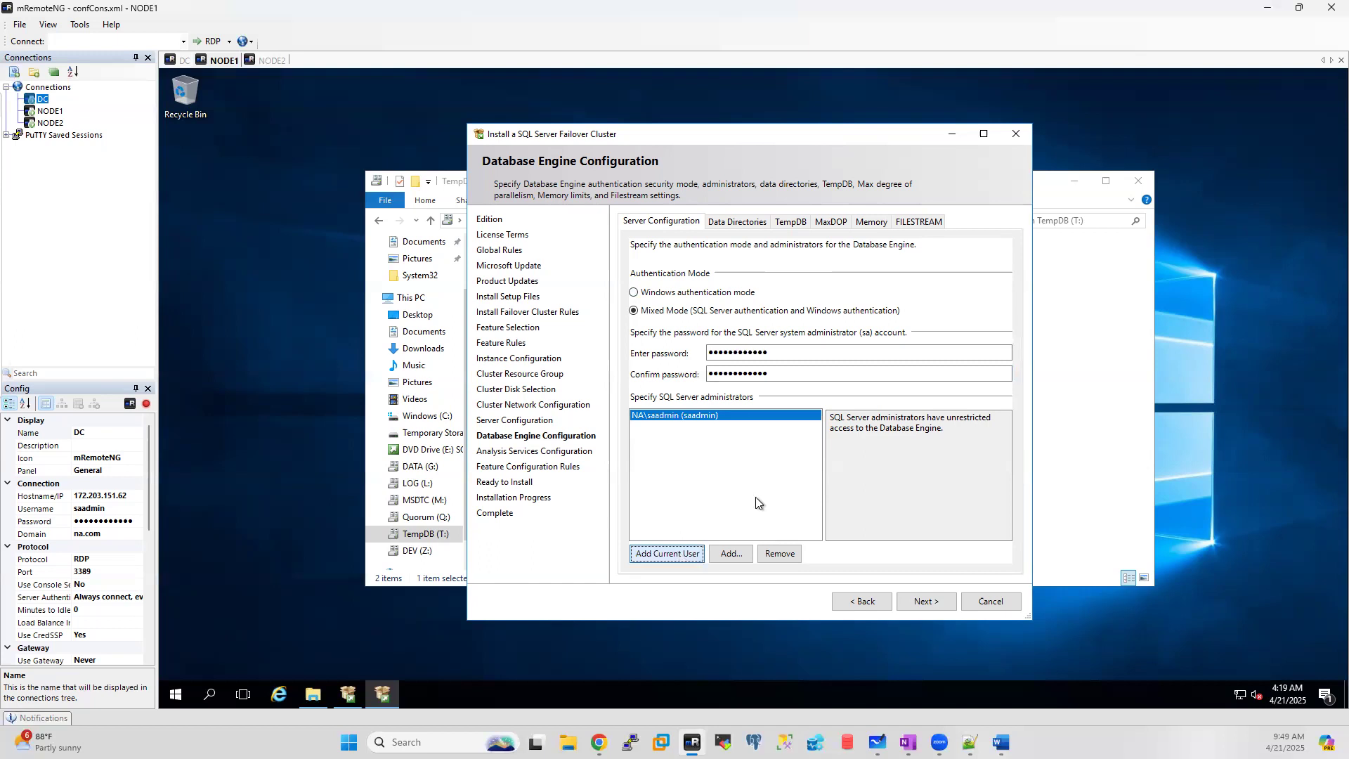
Step: On Data Directories, set the data root to G:\MSSQL and user databases to G:\MSSQL\DATA
click(724, 222)
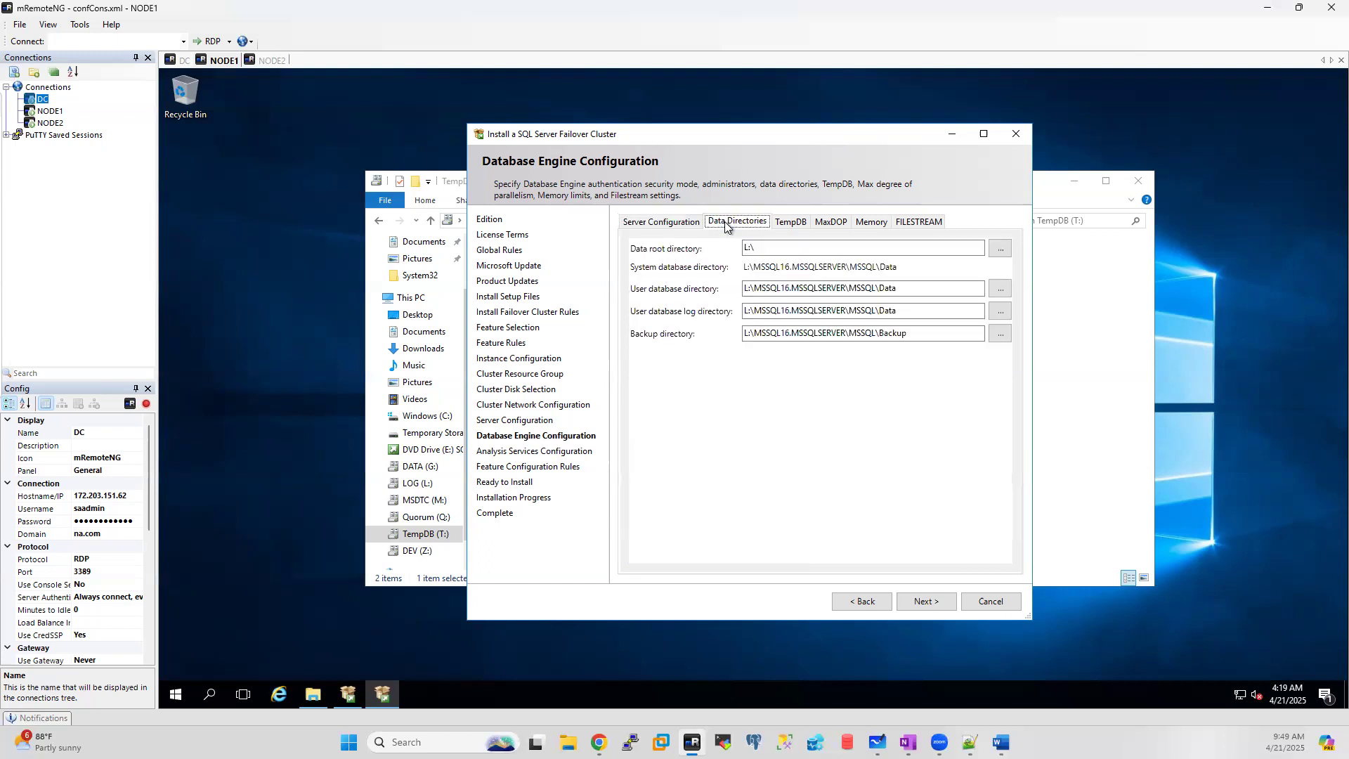
click(999, 249)
click(671, 426)
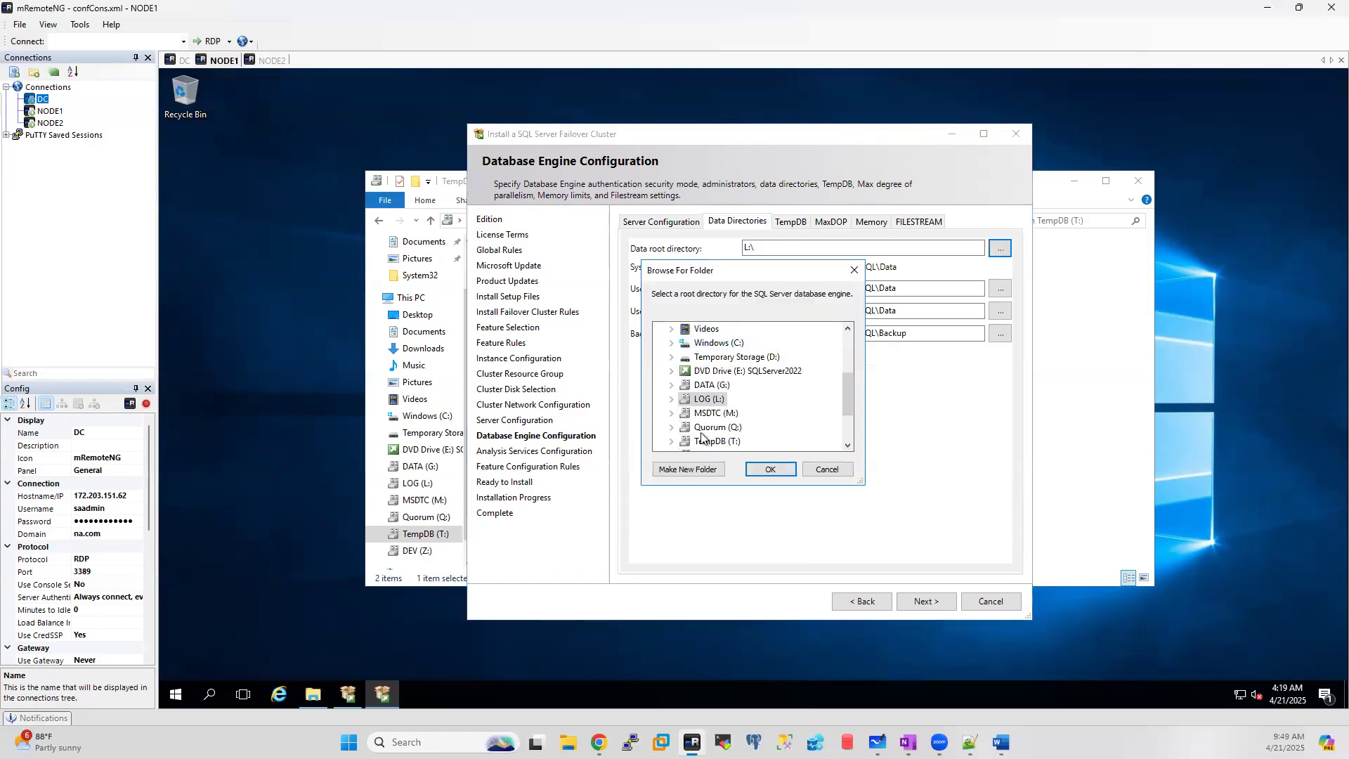
click(685, 398)
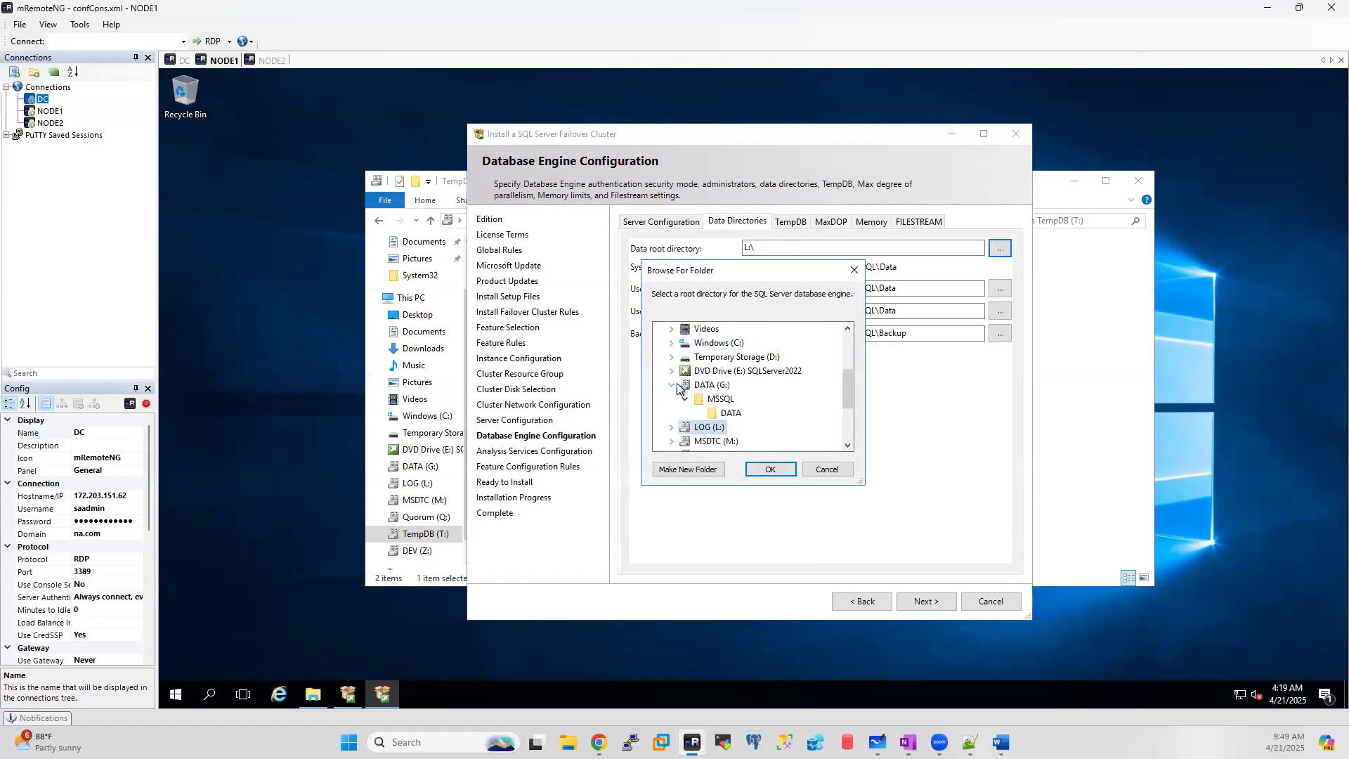
click(717, 401)
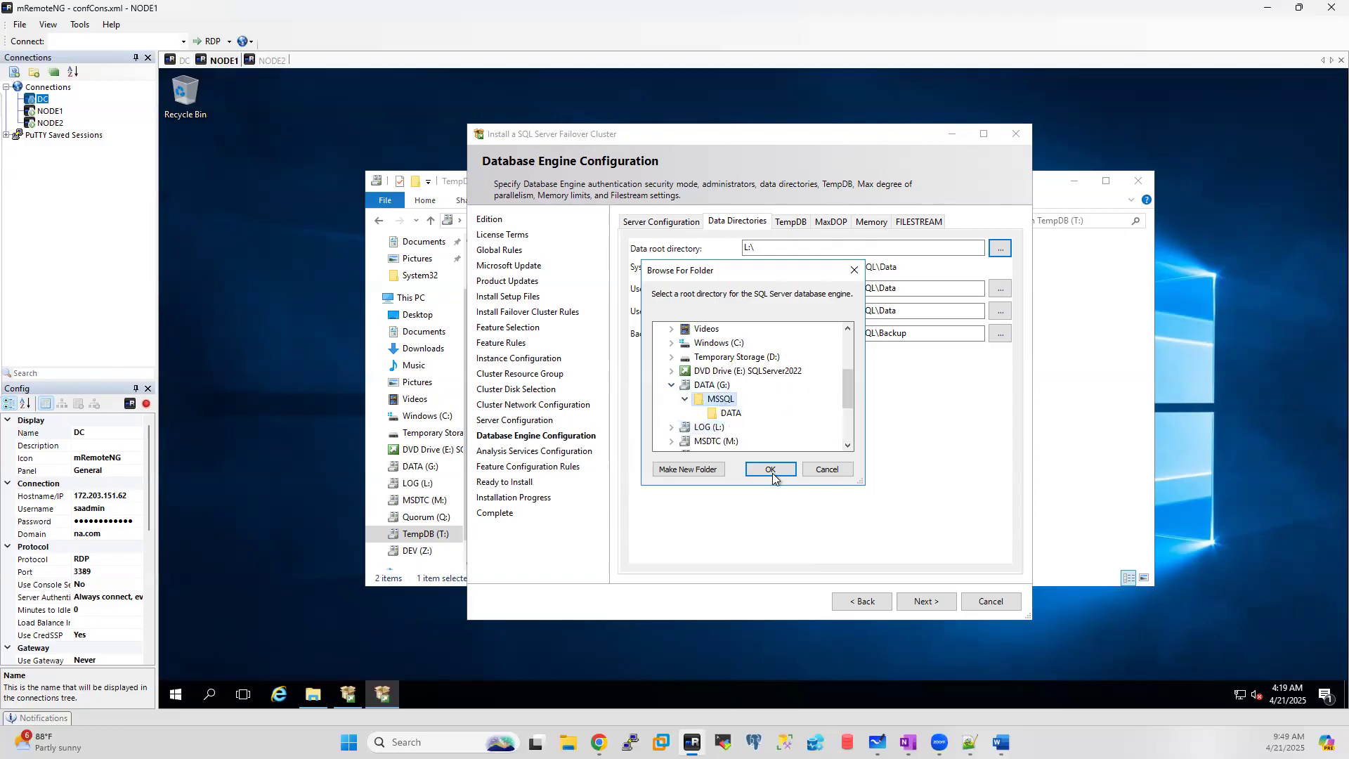
click(771, 470)
click(1000, 288)
scroll(706, 432, down, 2)
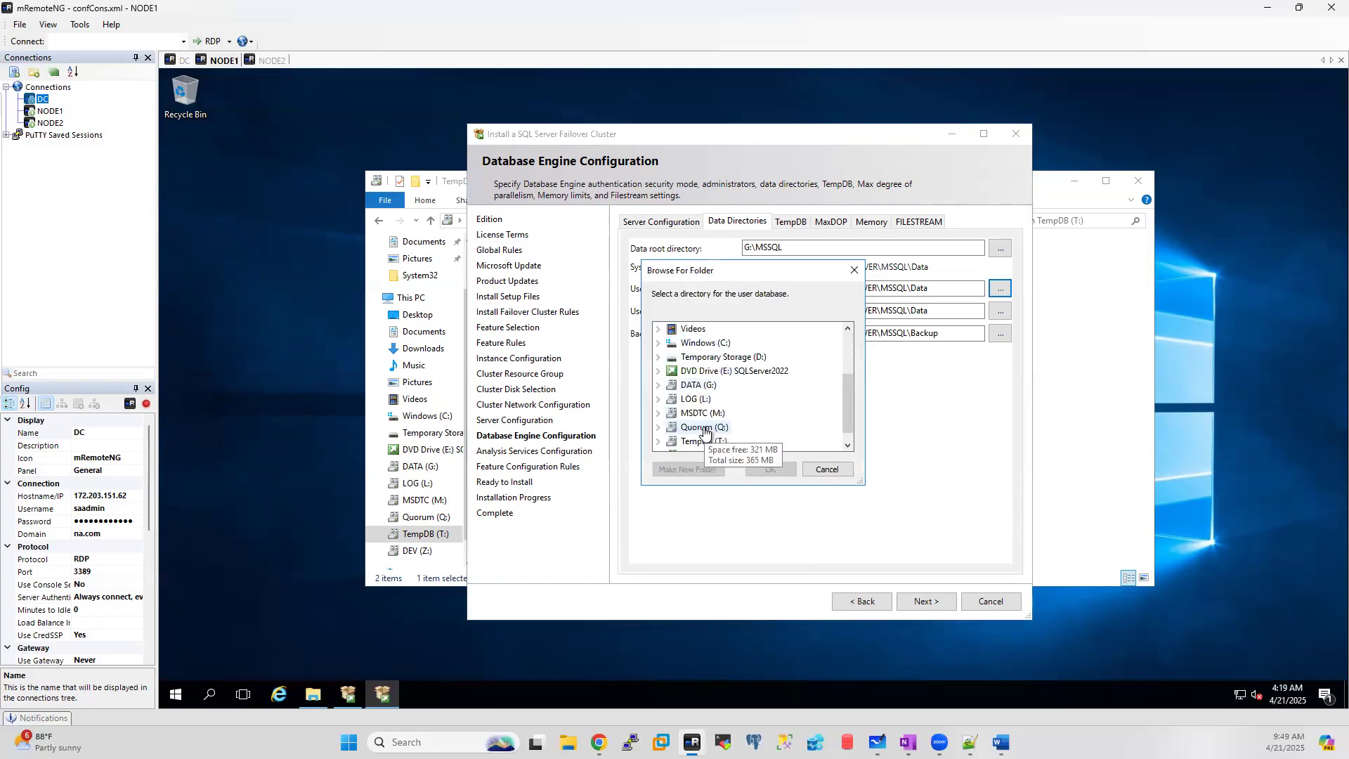
click(658, 385)
click(672, 399)
click(720, 415)
click(768, 469)
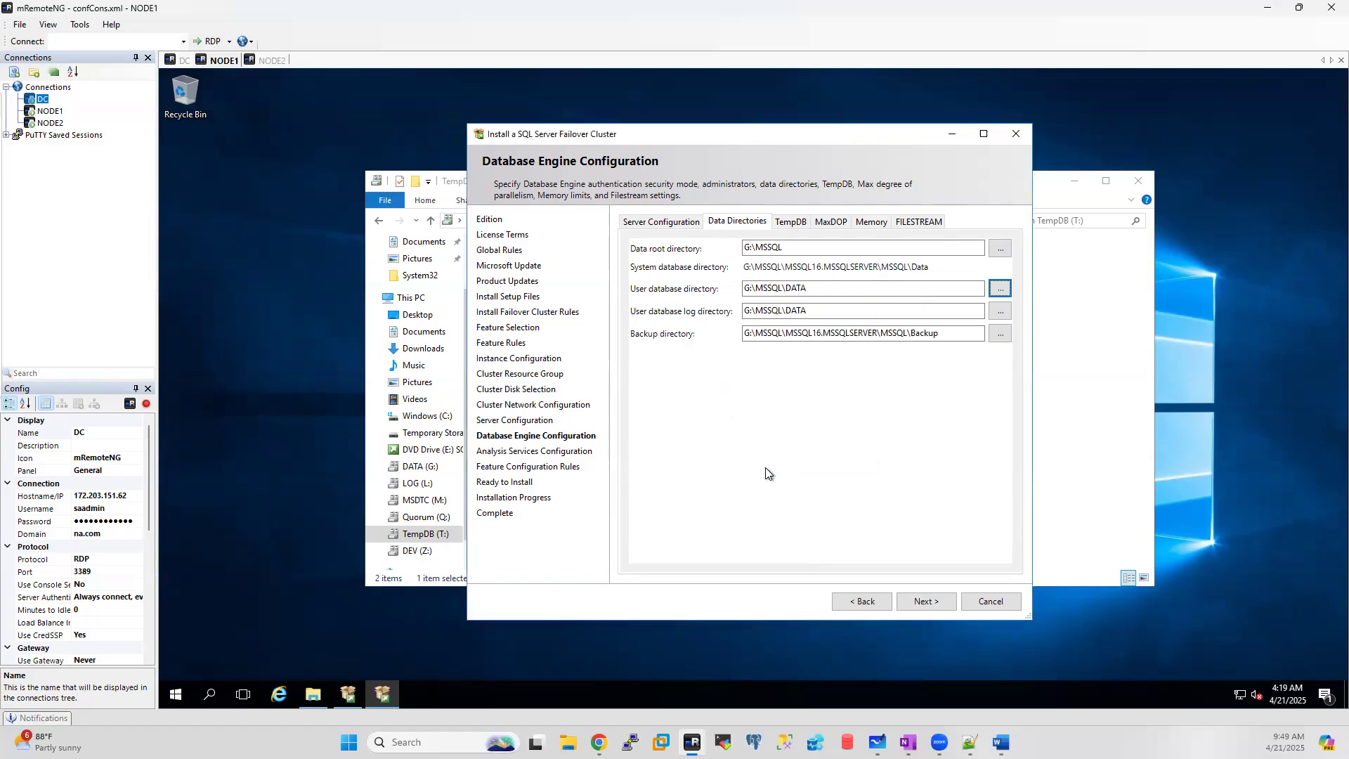
Step: Set the user log directory to L:\MSSQL\LOG and backups to L:\MSSQL\BACKUP
click(1001, 311)
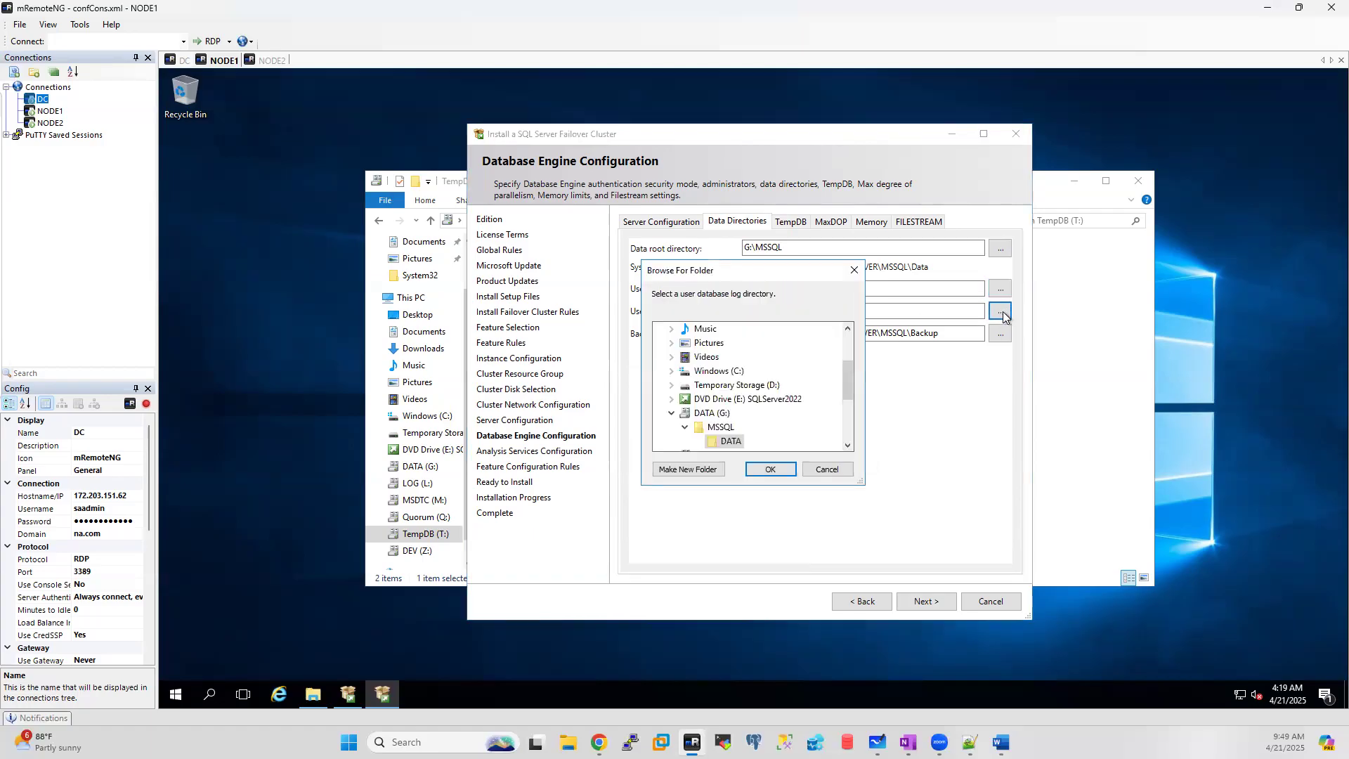
click(671, 370)
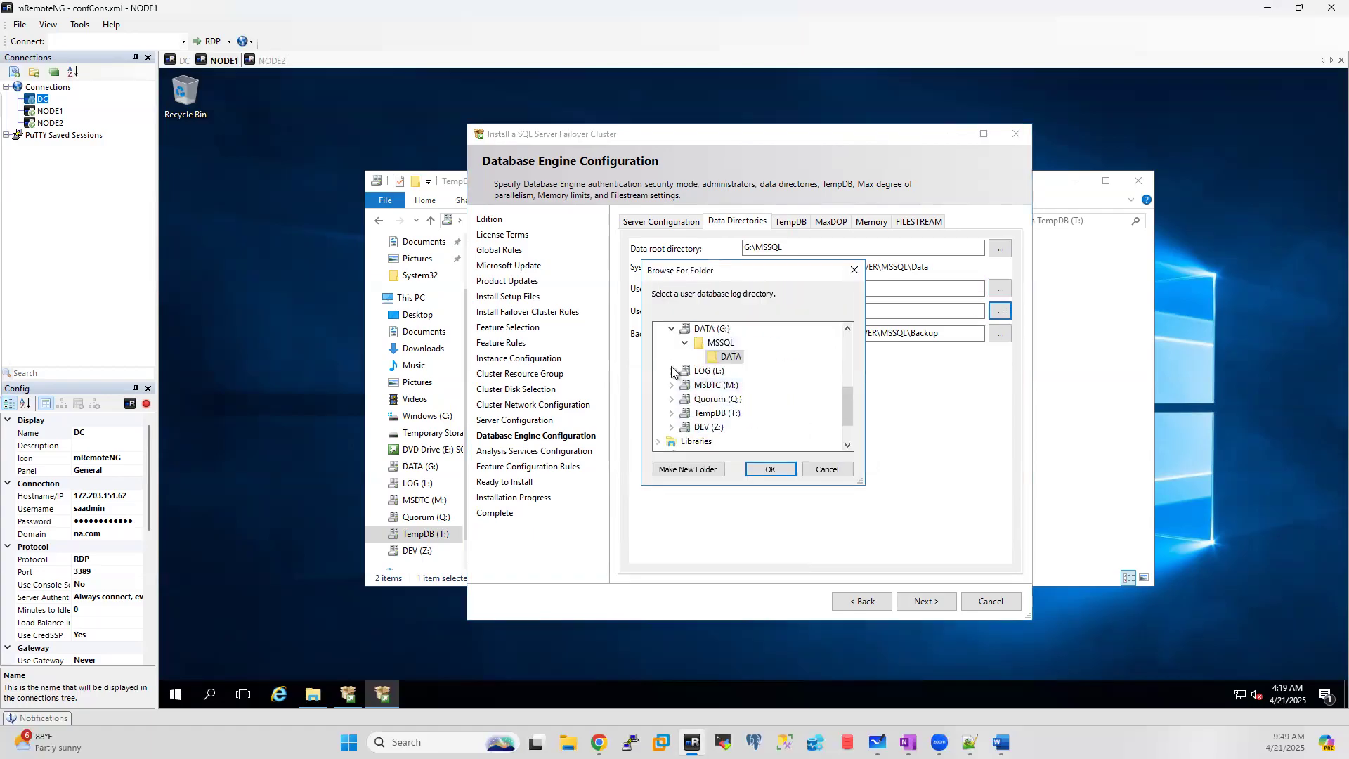
click(685, 384)
click(729, 412)
click(767, 475)
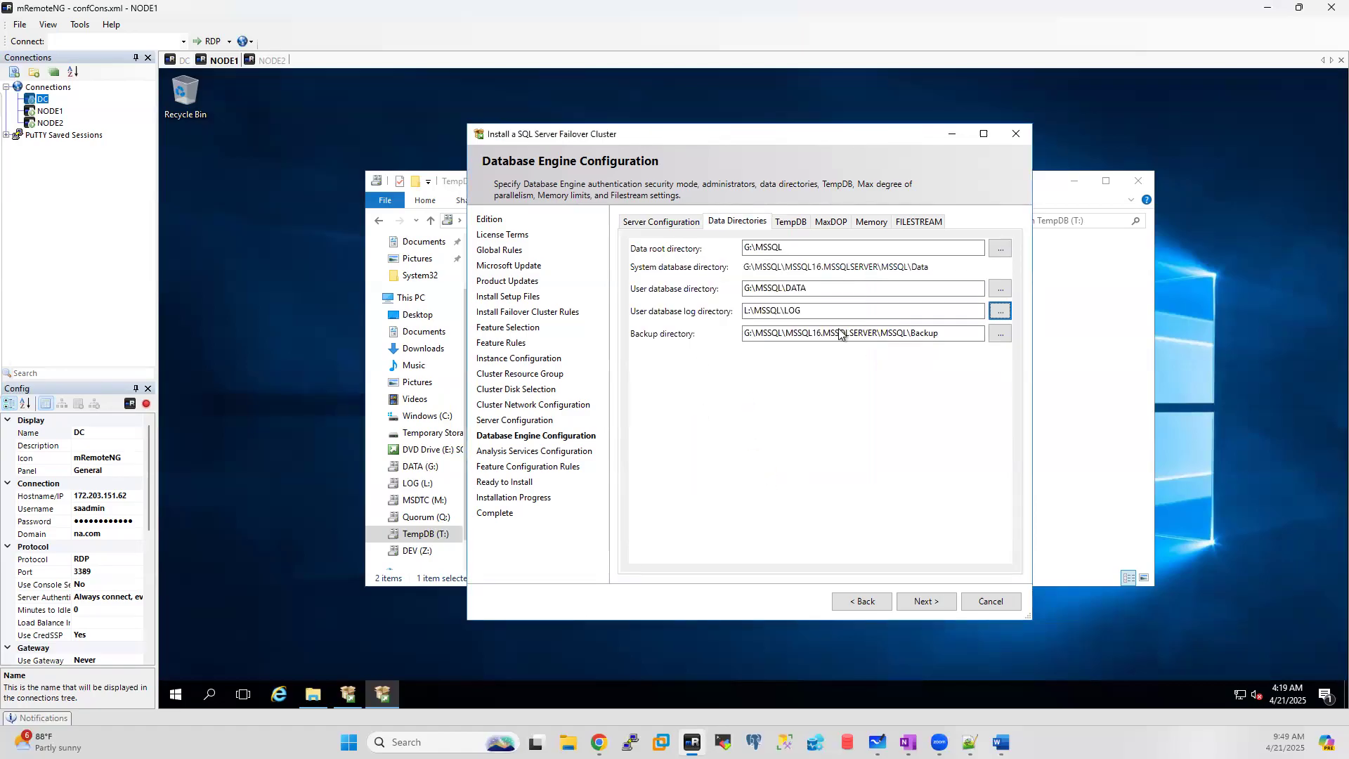
click(993, 339)
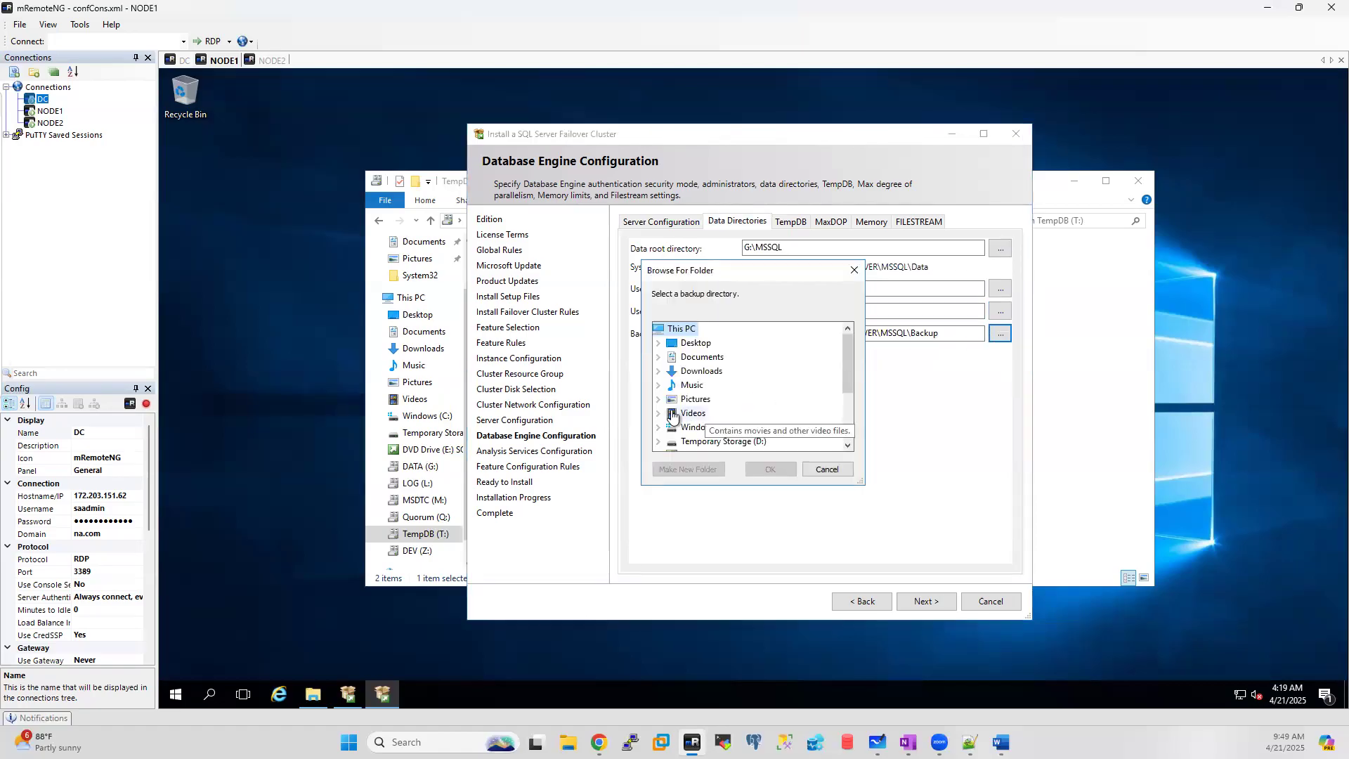
scroll(679, 430, down, 3)
click(659, 385)
click(673, 399)
click(723, 413)
click(770, 471)
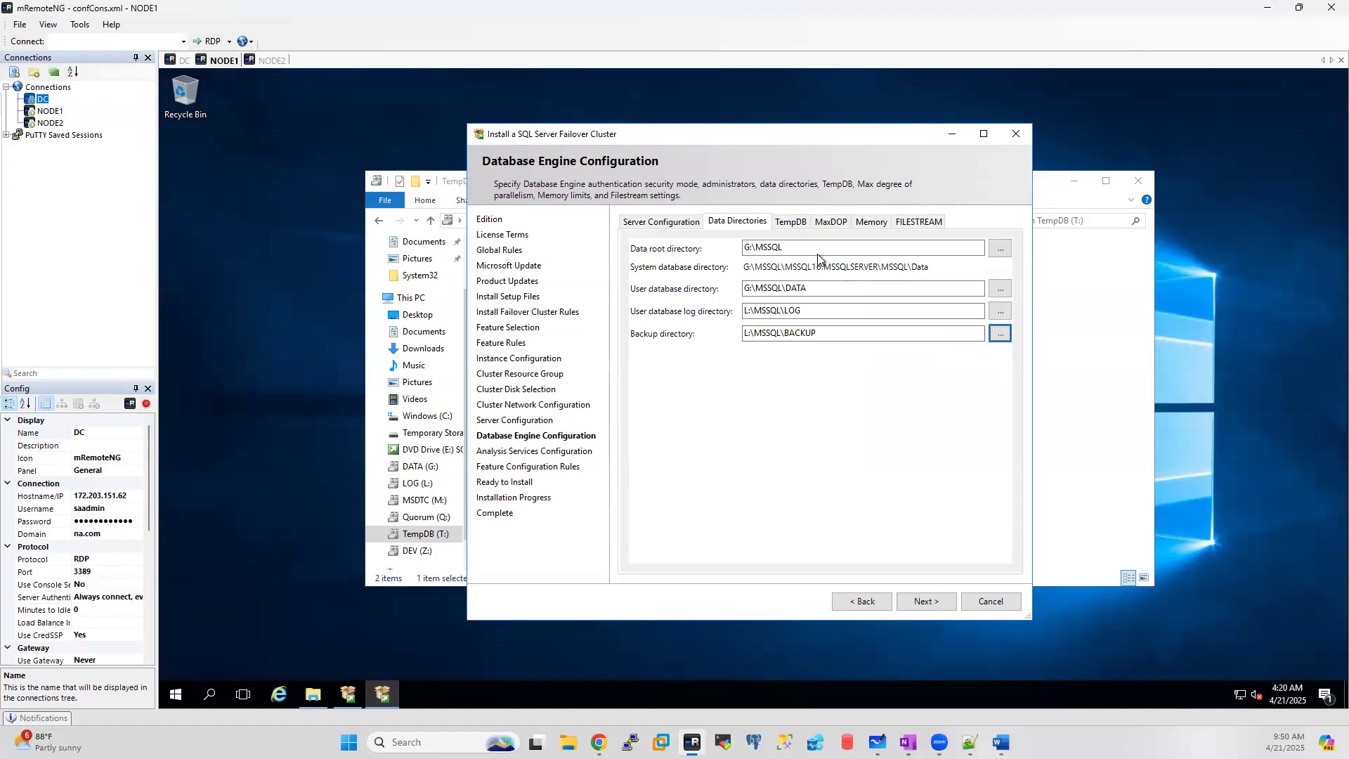
click(790, 223)
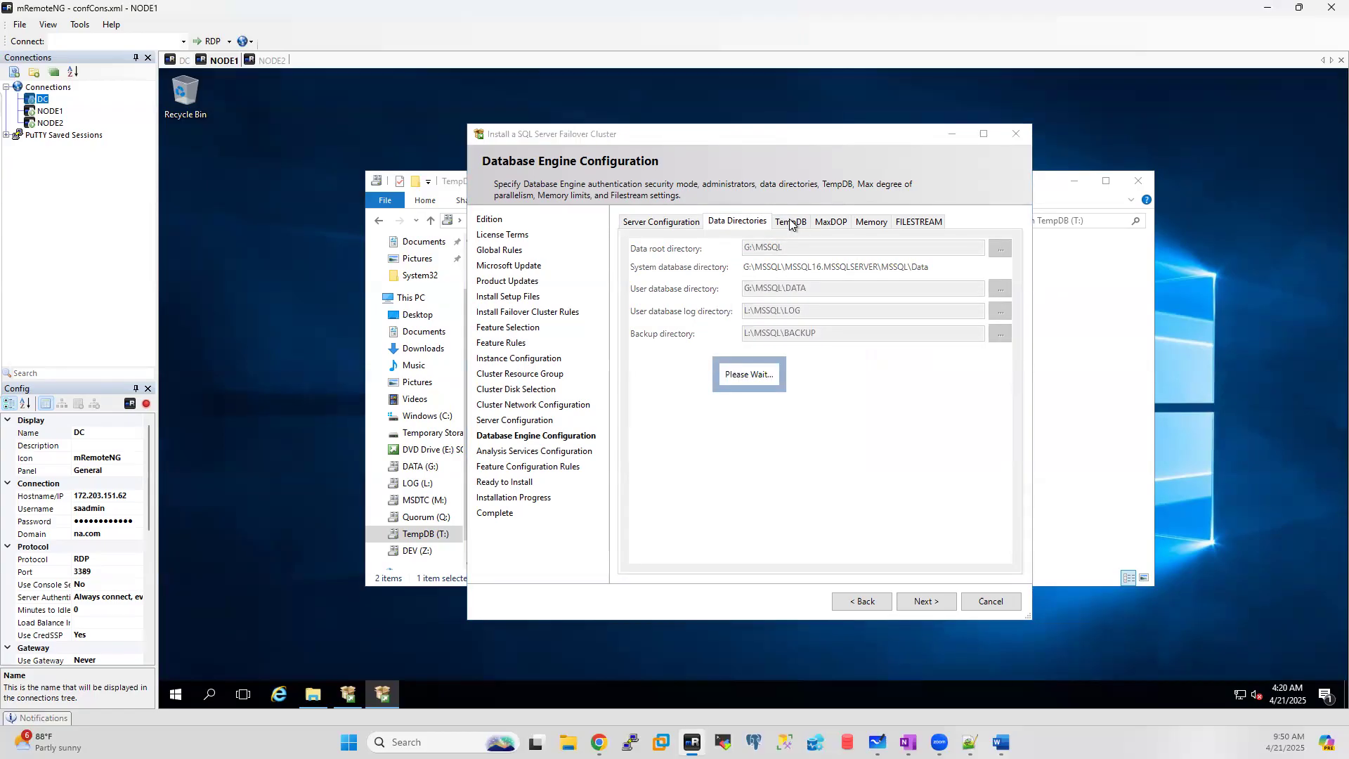
Step: Replace the default TempDB data directory with T:\MSSQL\TEMPDB\DATA
click(977, 353)
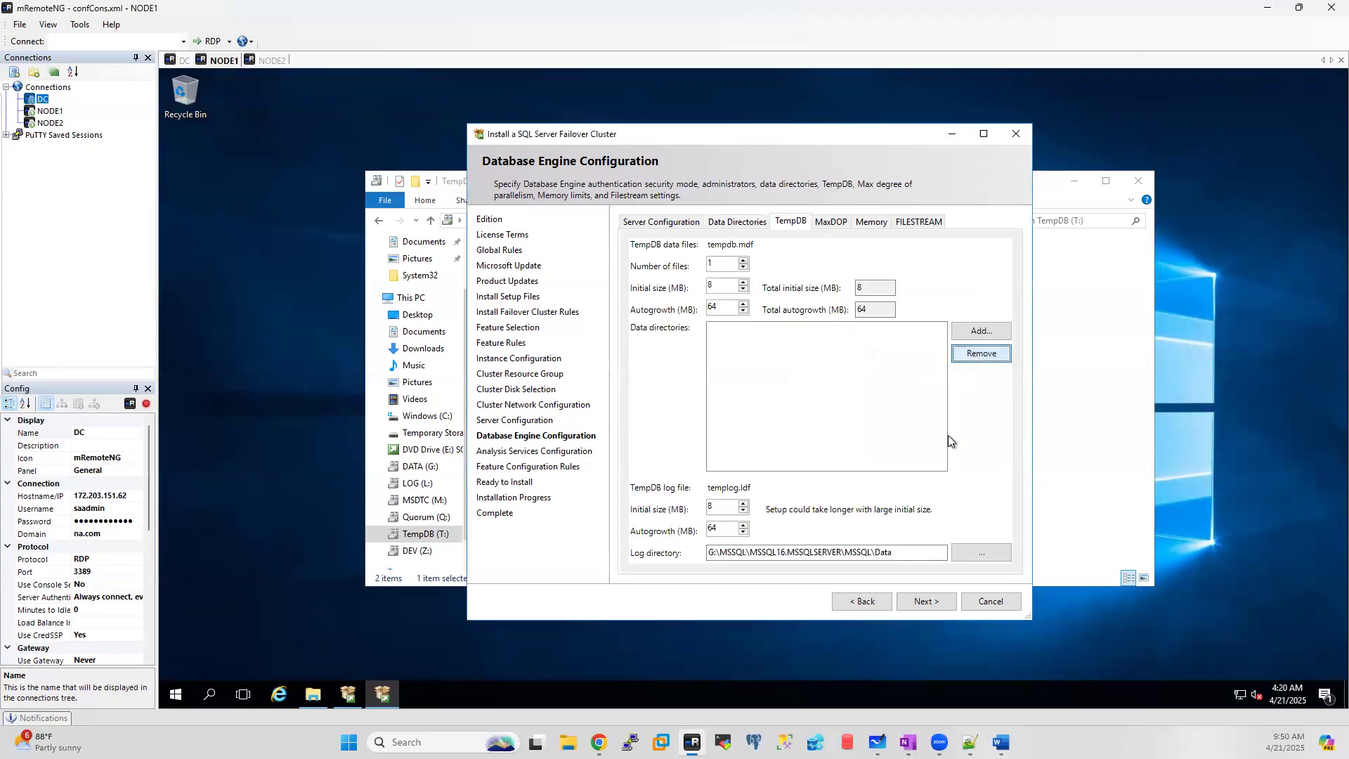
click(983, 552)
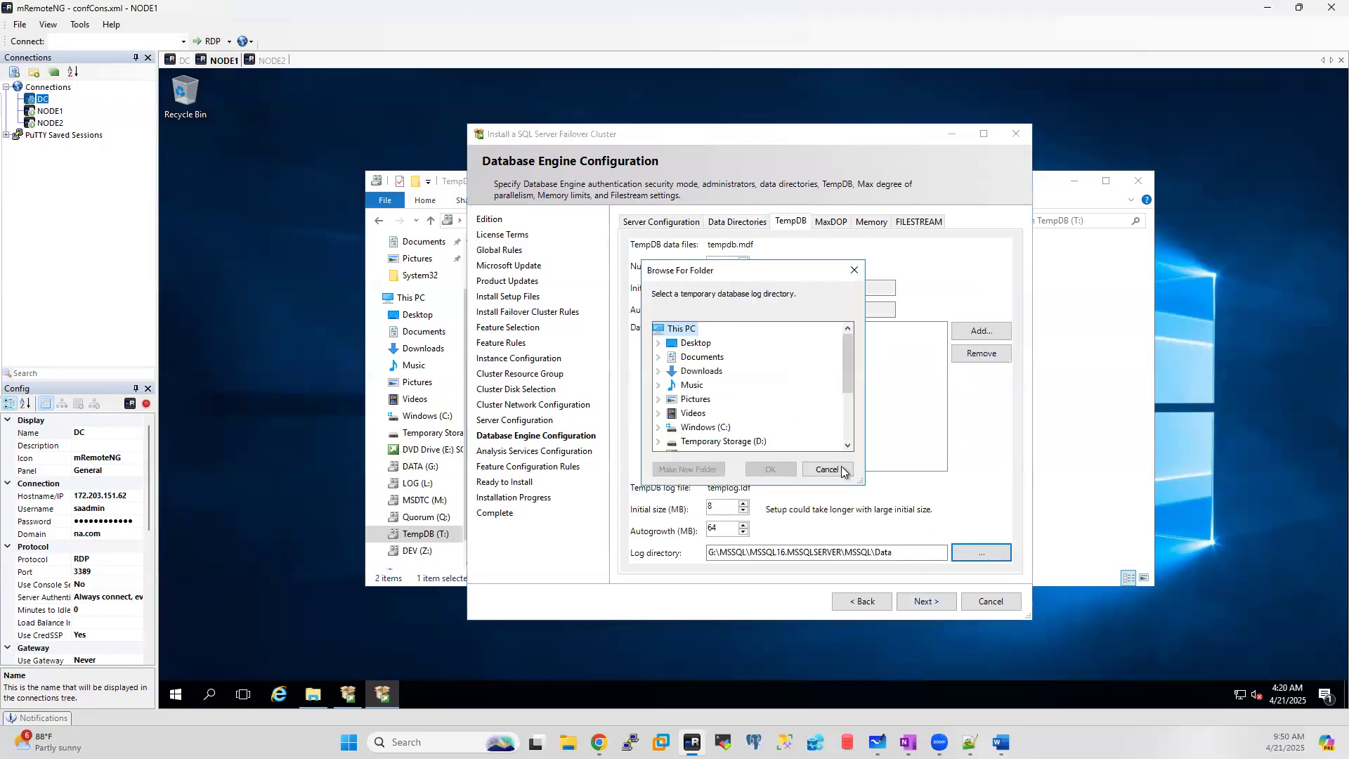
click(841, 470)
click(984, 332)
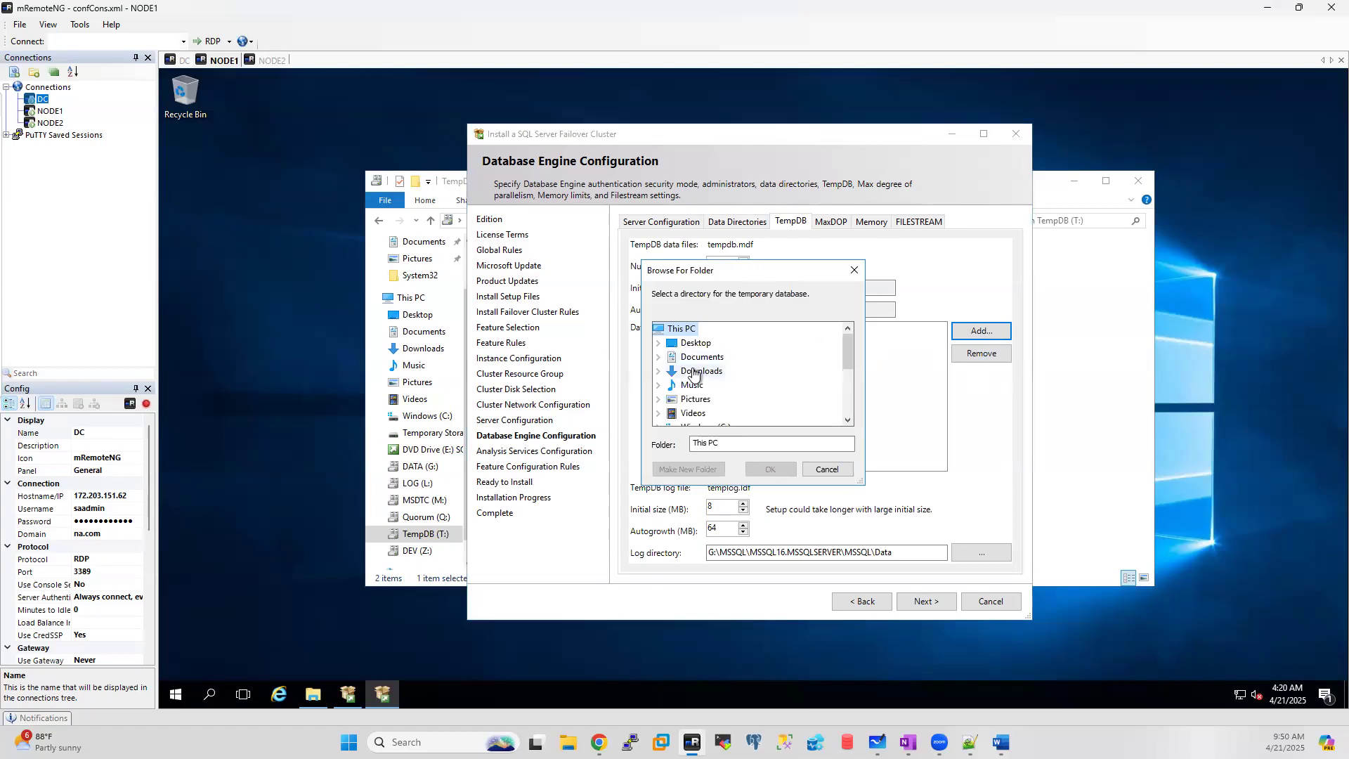
scroll(696, 379, down, 3)
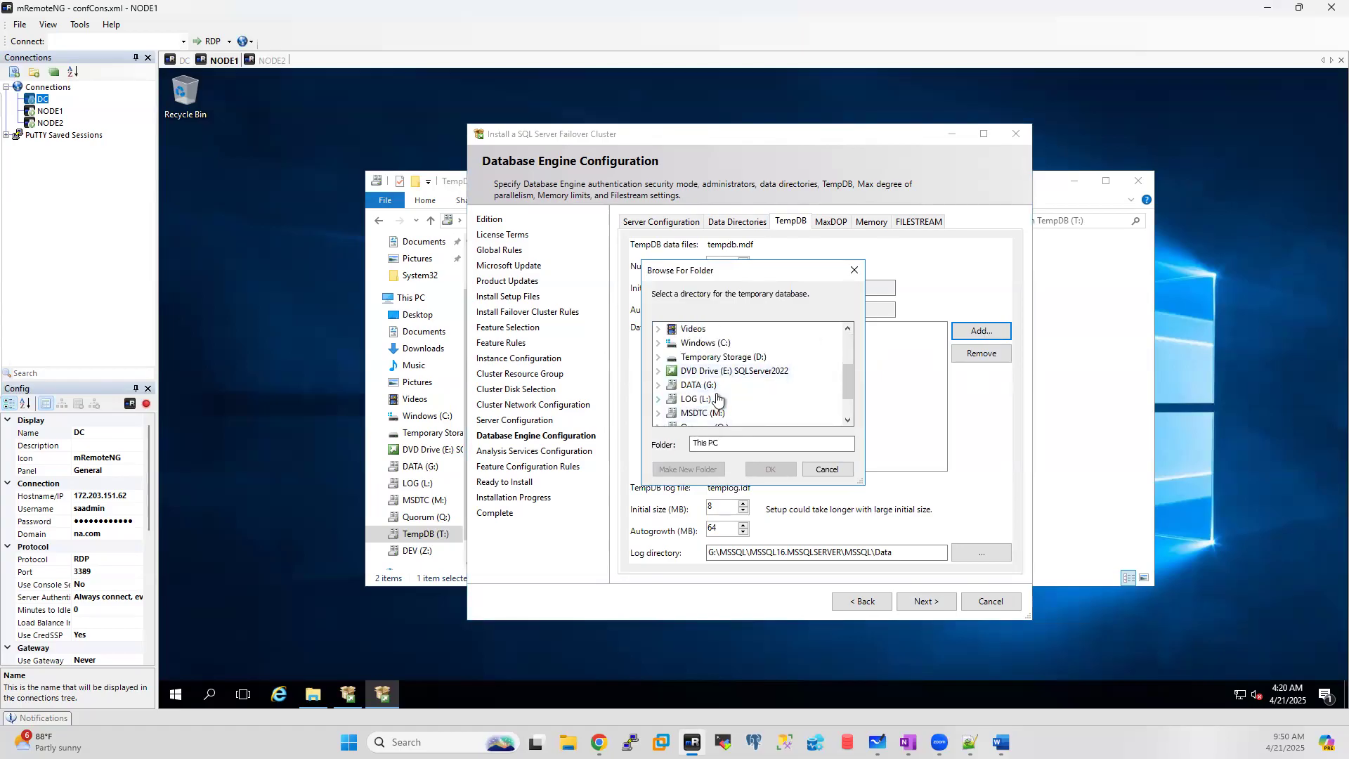
scroll(716, 398, down, 1)
click(659, 399)
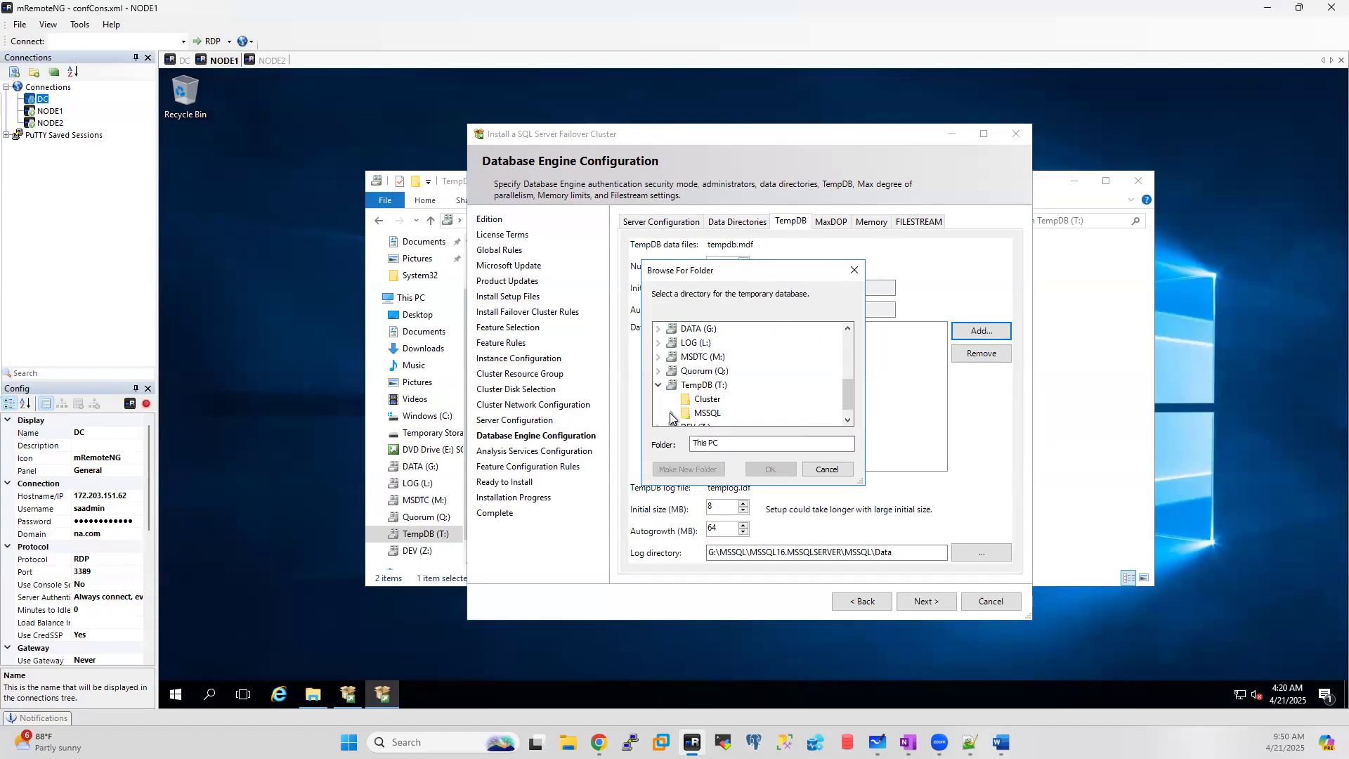
click(671, 413)
click(684, 413)
click(731, 402)
click(766, 468)
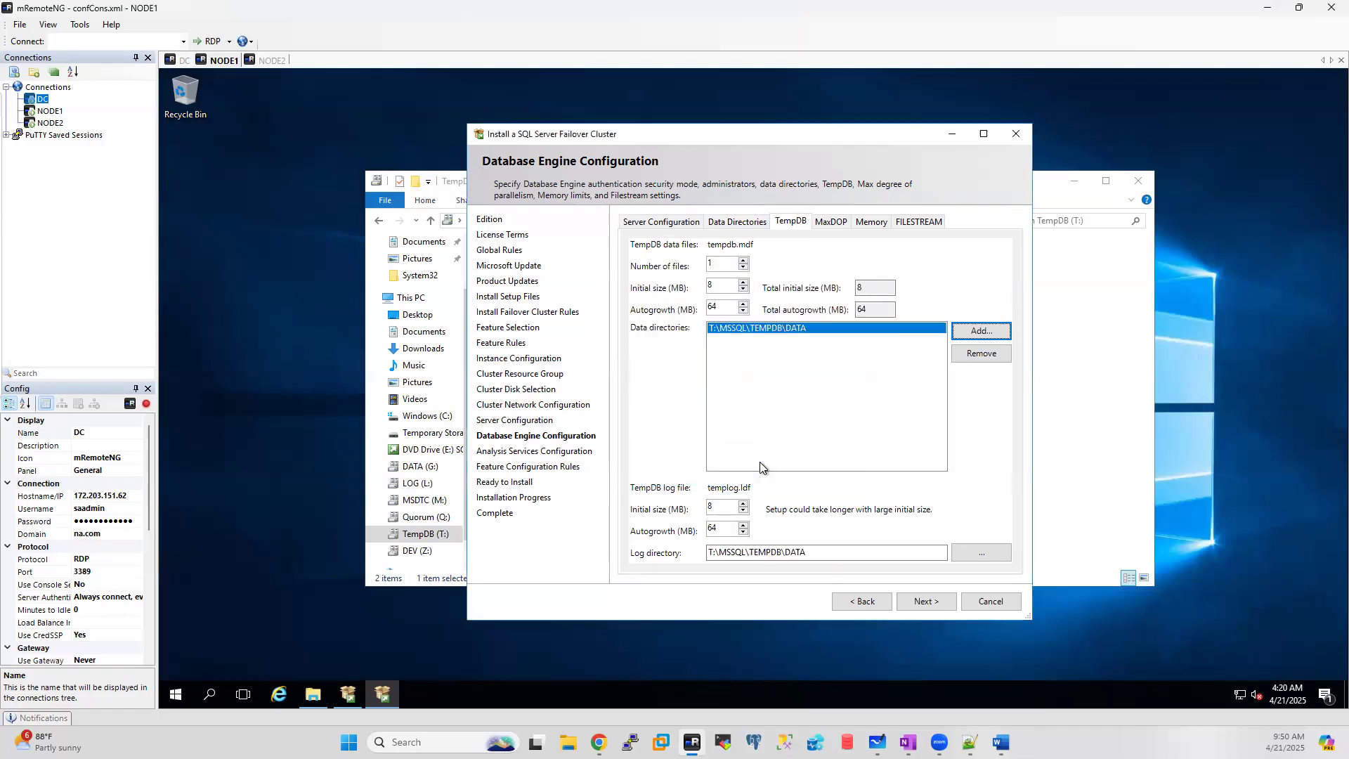
Step: Set the TempDB log directory to T:\MSSQL\TEMPDB\LOG and continue to Analysis Services Configuration
click(981, 552)
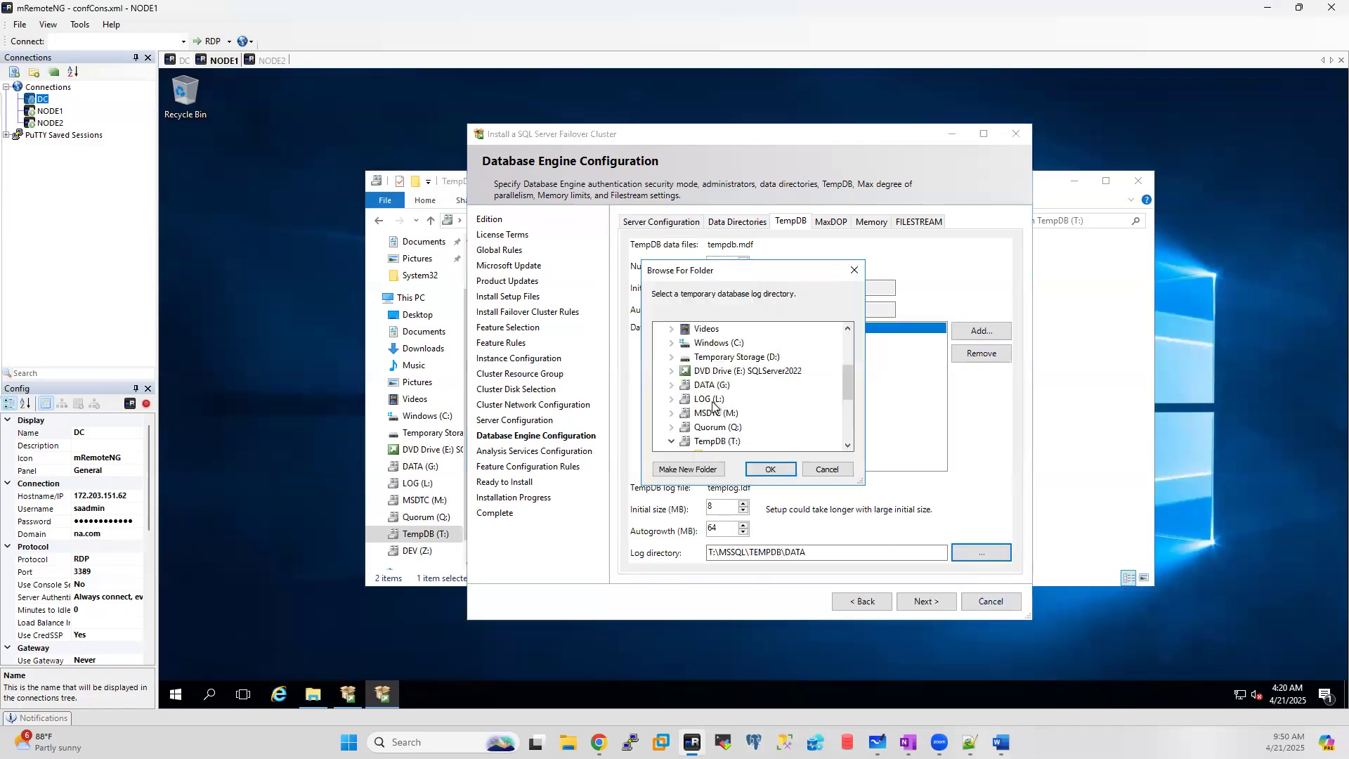
click(742, 426)
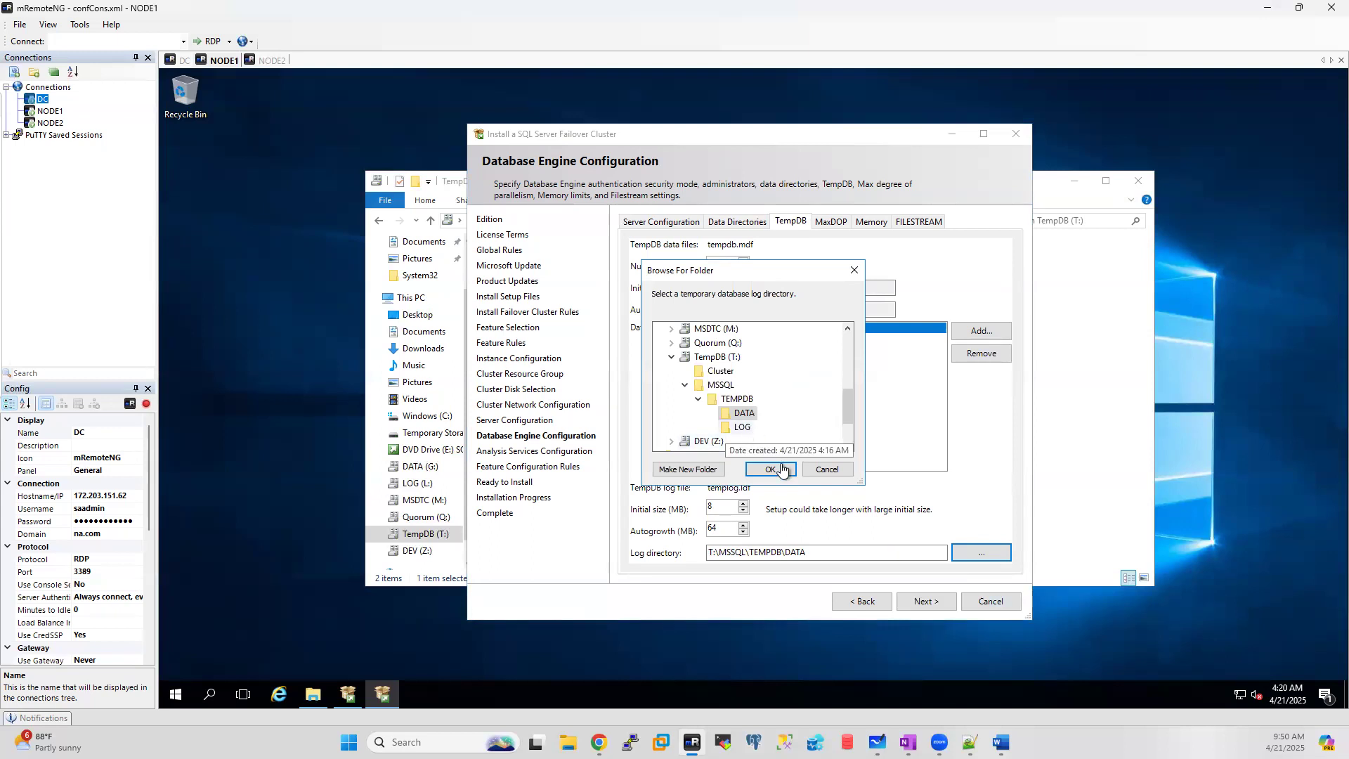
click(770, 469)
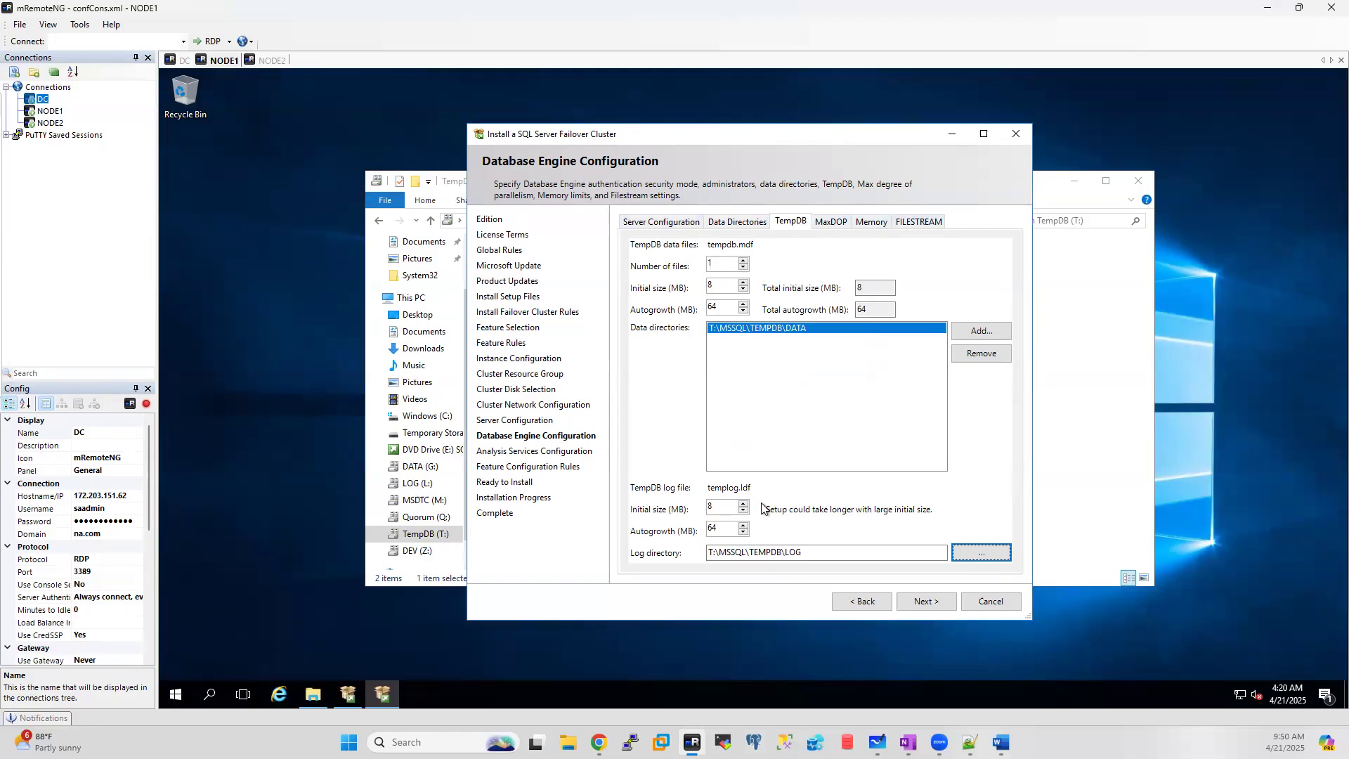
click(921, 602)
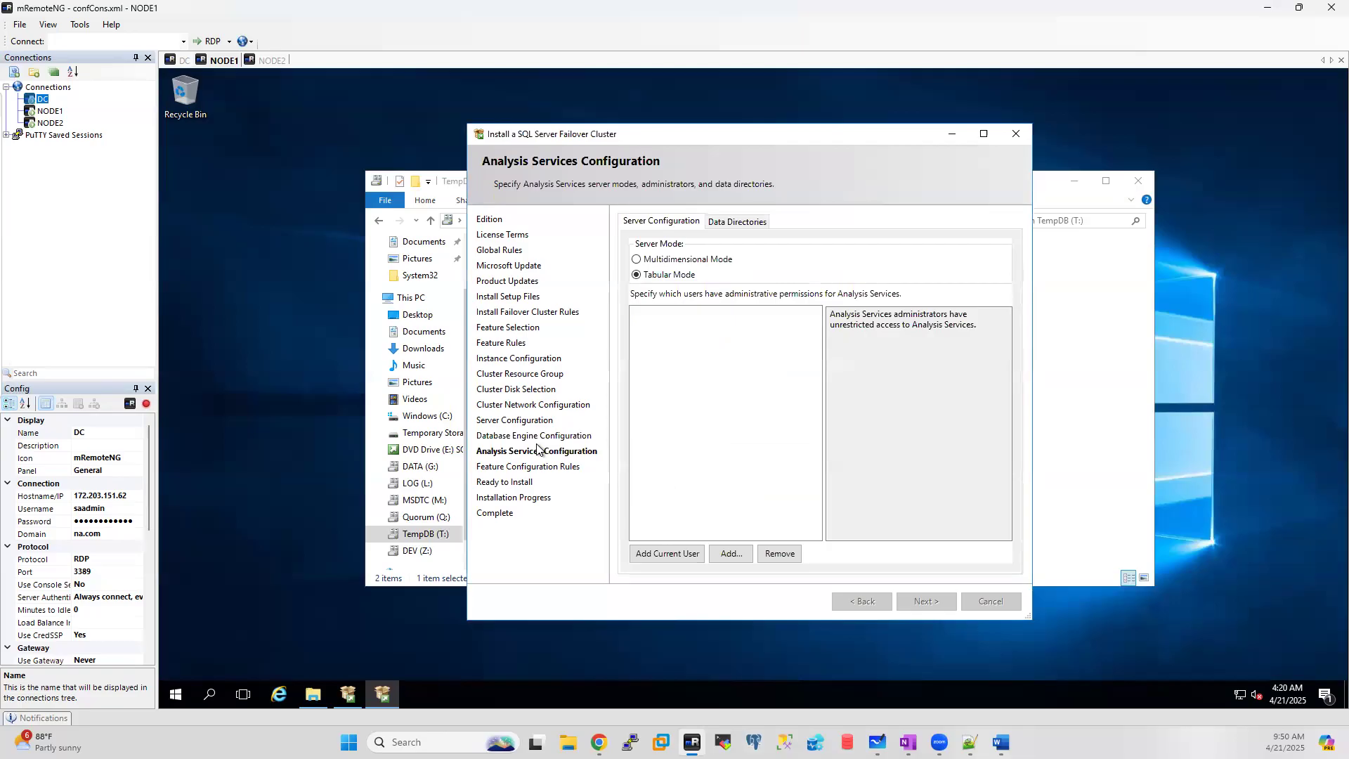
Step: Add the current user as an Analysis Services administrator and advance to Ready to Install
click(652, 552)
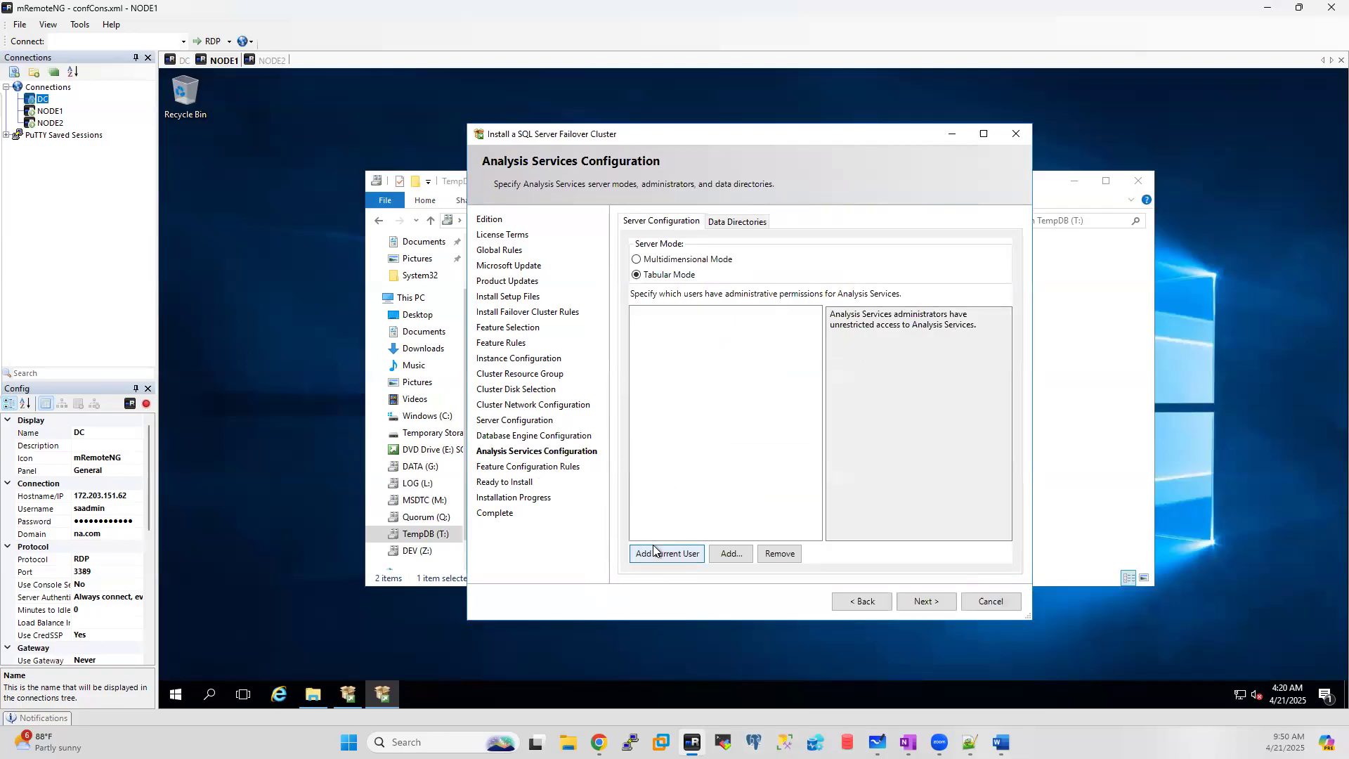
click(721, 222)
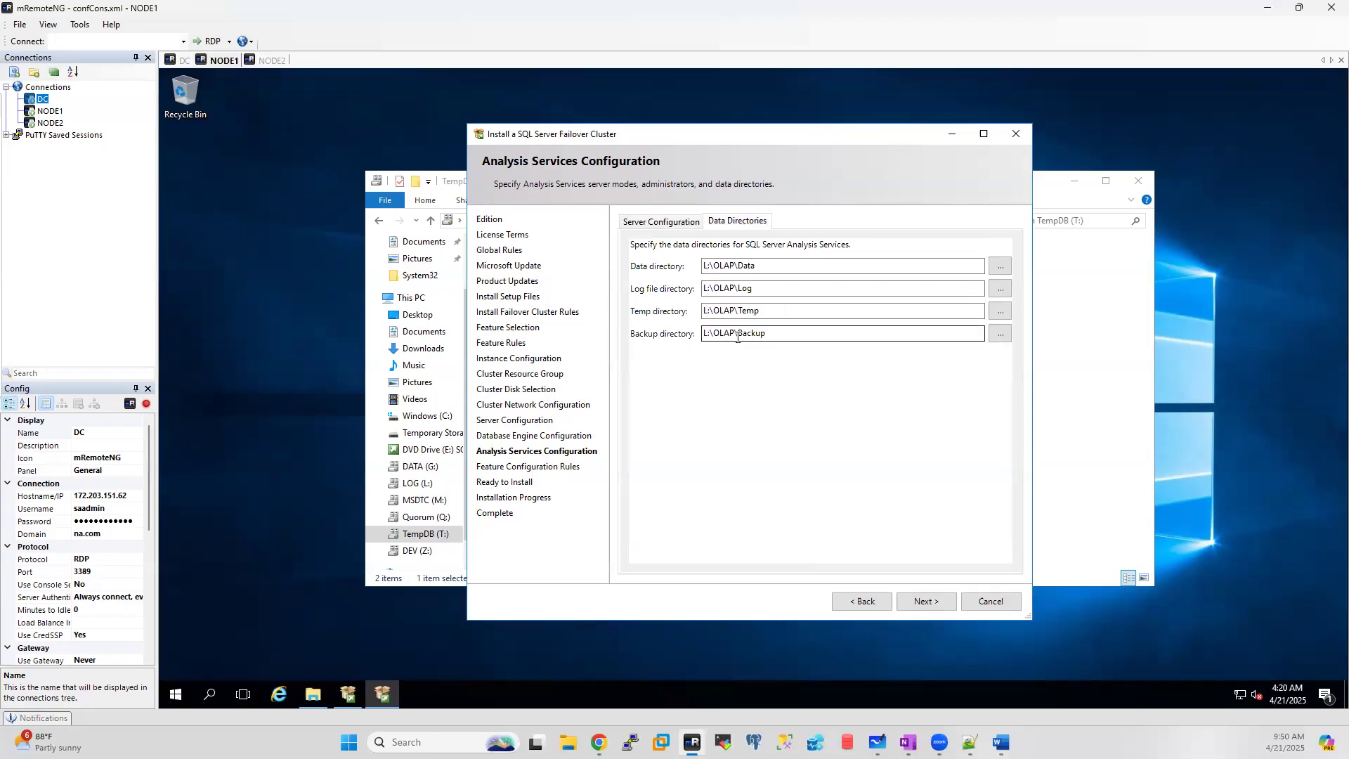
click(647, 221)
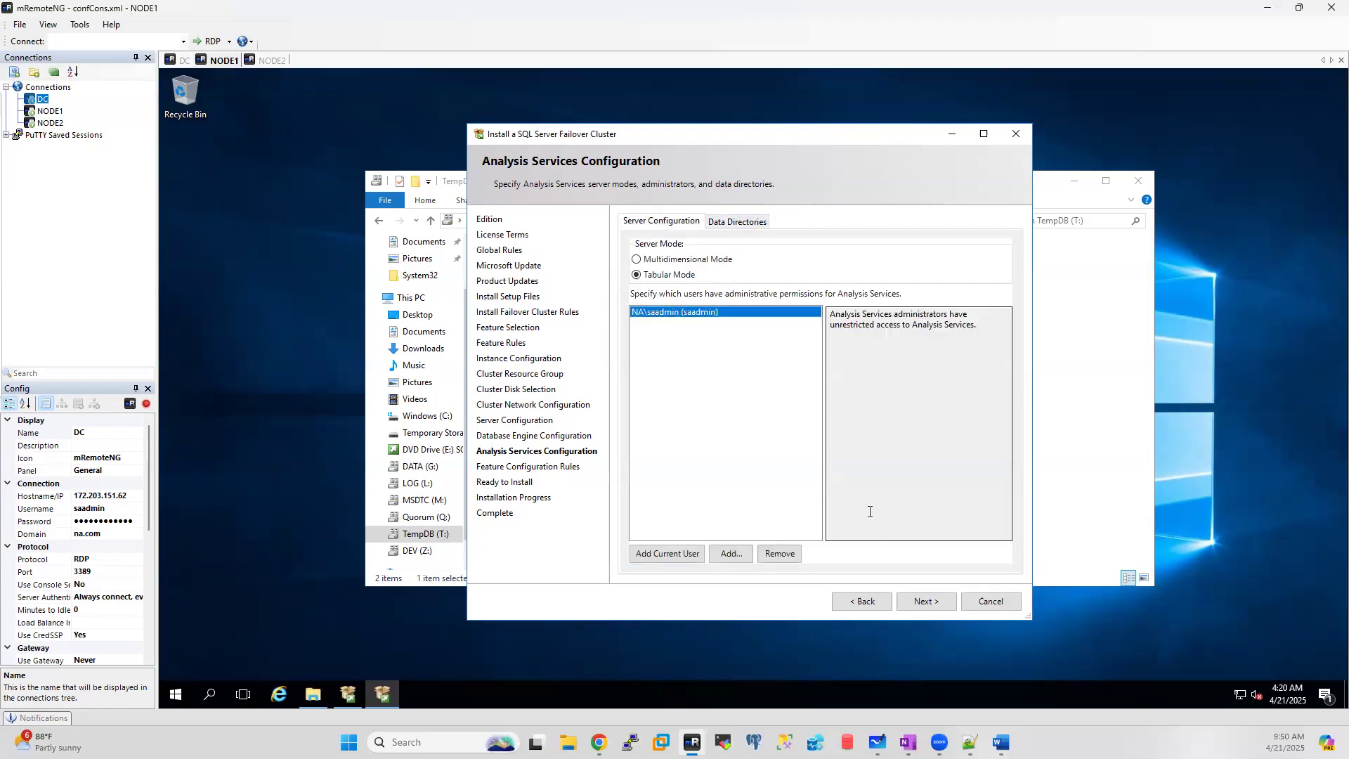
click(916, 601)
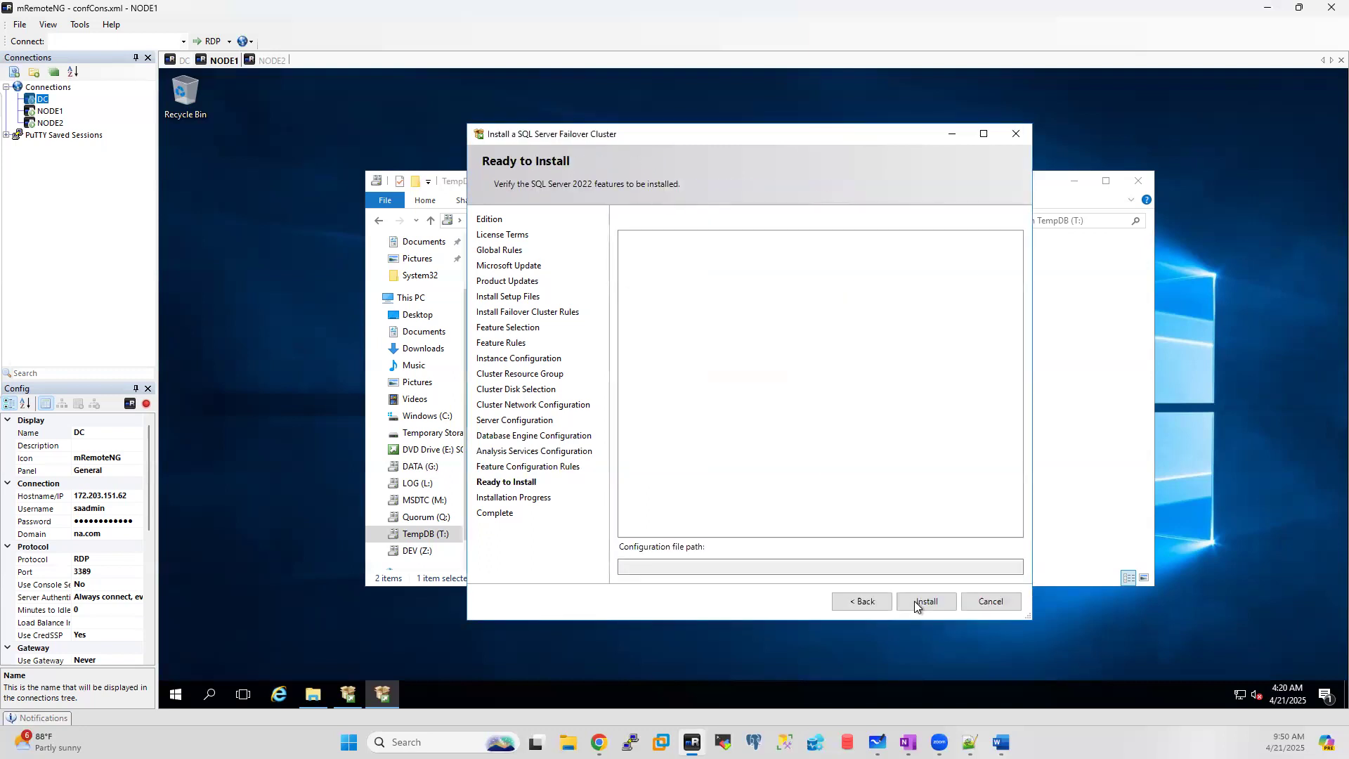
Step: Start the failover cluster installation on NODE1 from the Ready to Install page
click(913, 601)
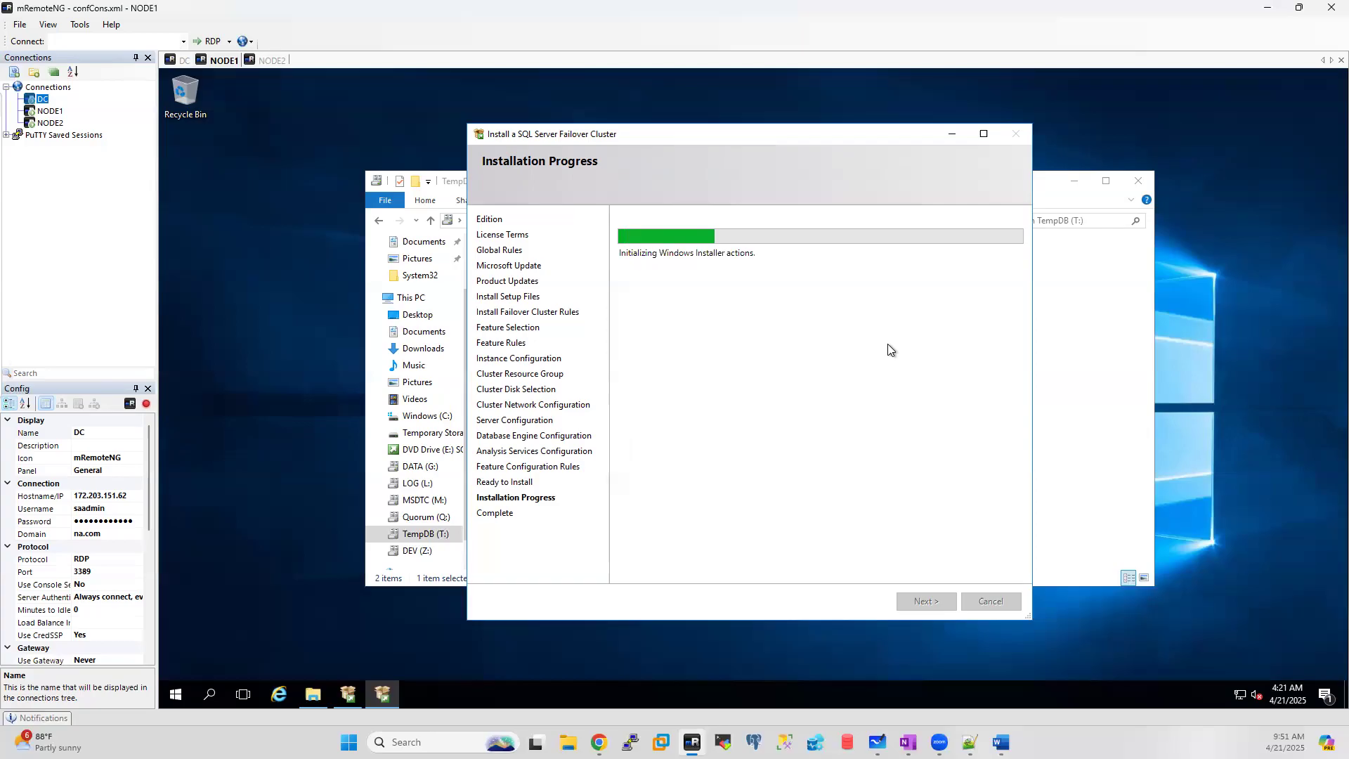
Step: On NODE2, check This PC in Explorer behind Installation Center, then bring Installation Center back
click(264, 62)
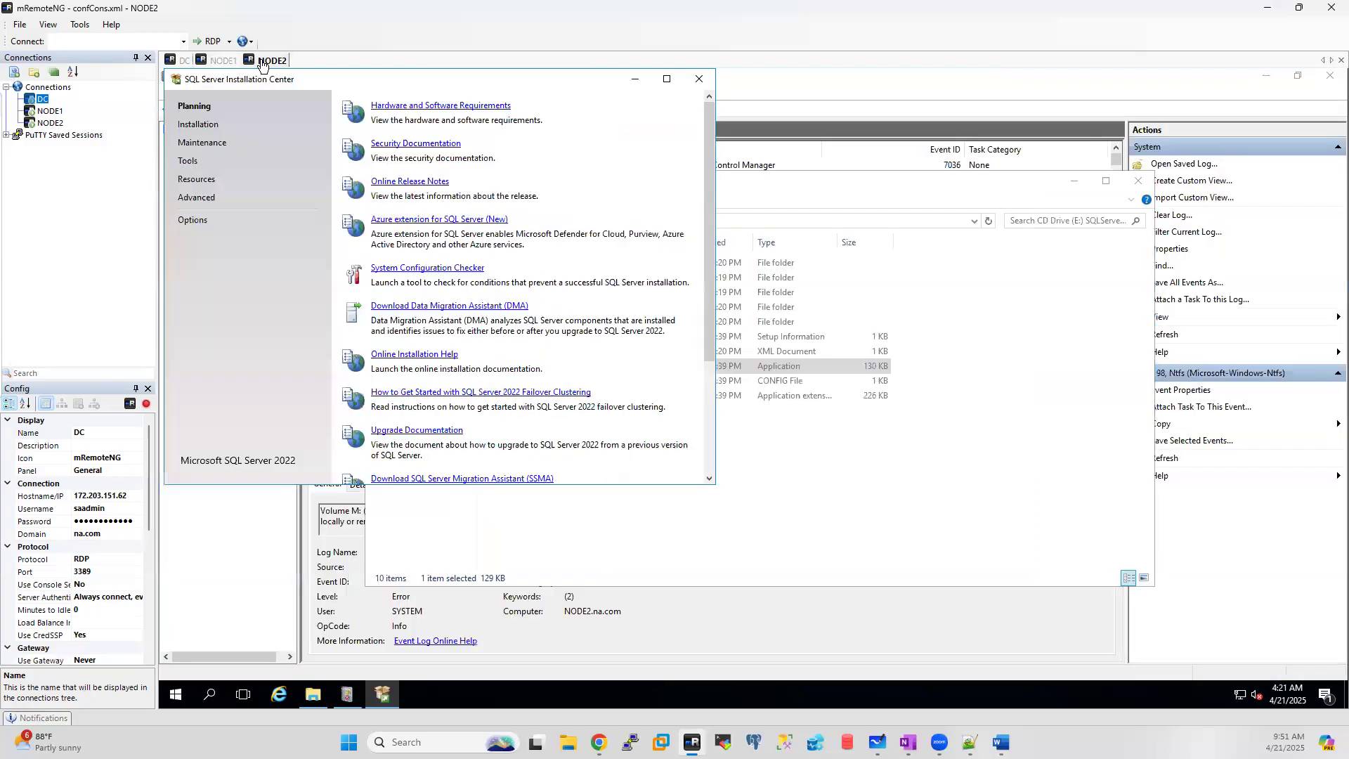
click(637, 81)
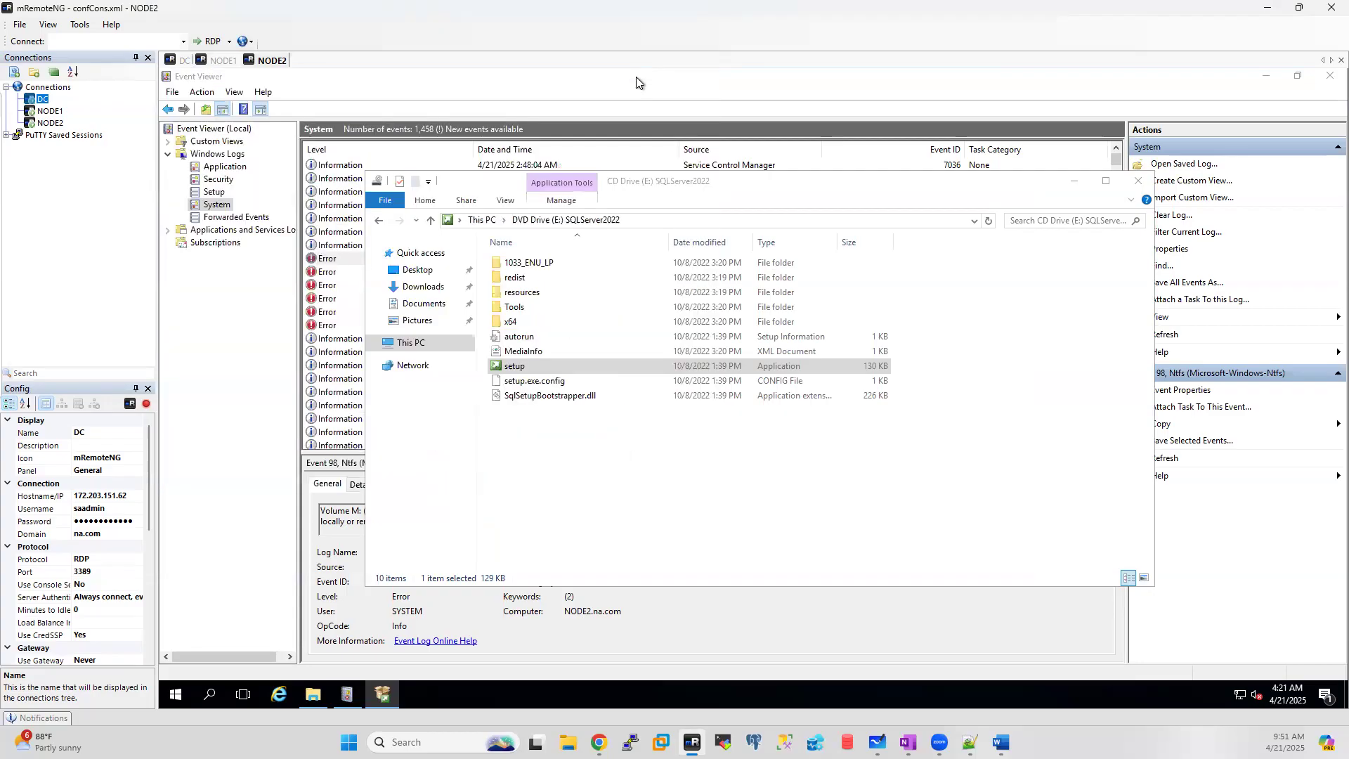
click(412, 346)
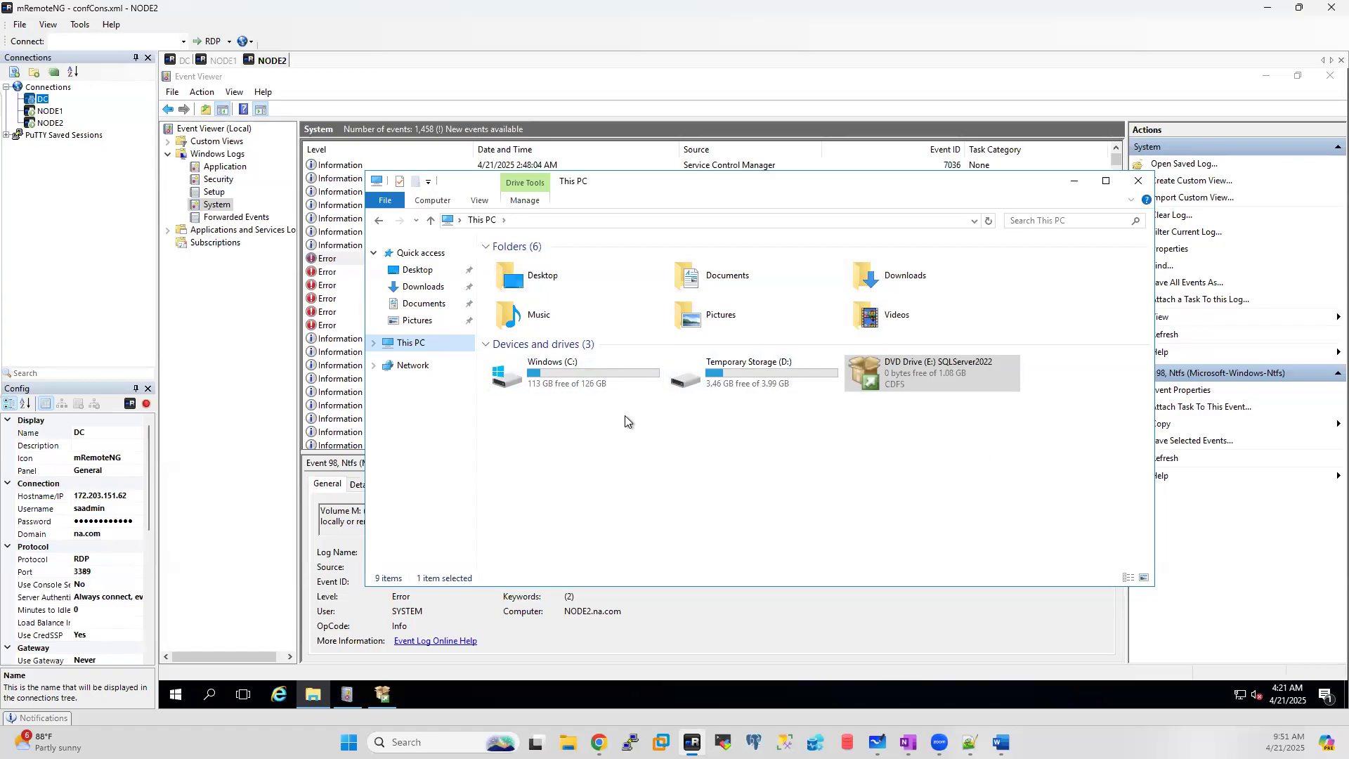
click(384, 698)
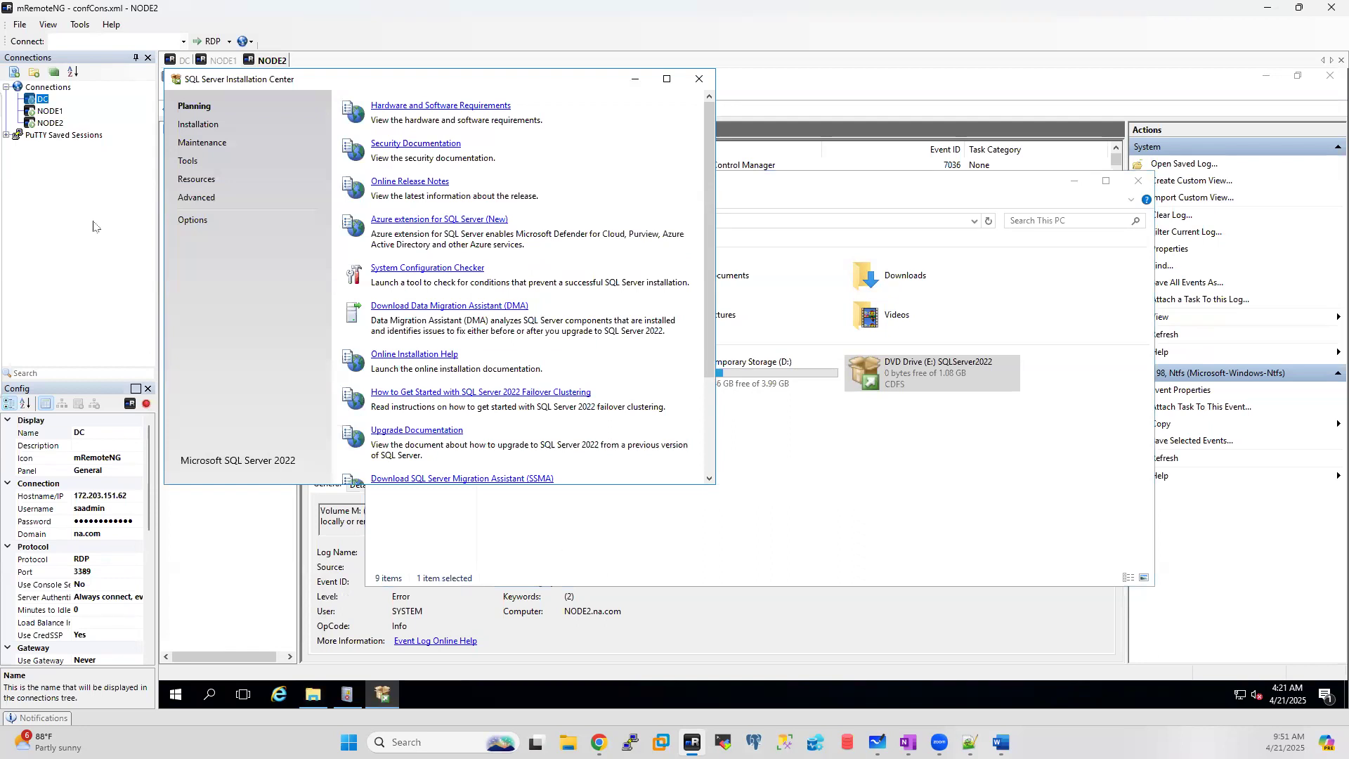
Step: List NODE2's Installation options, then return to NODE1 to watch the cluster install
click(208, 126)
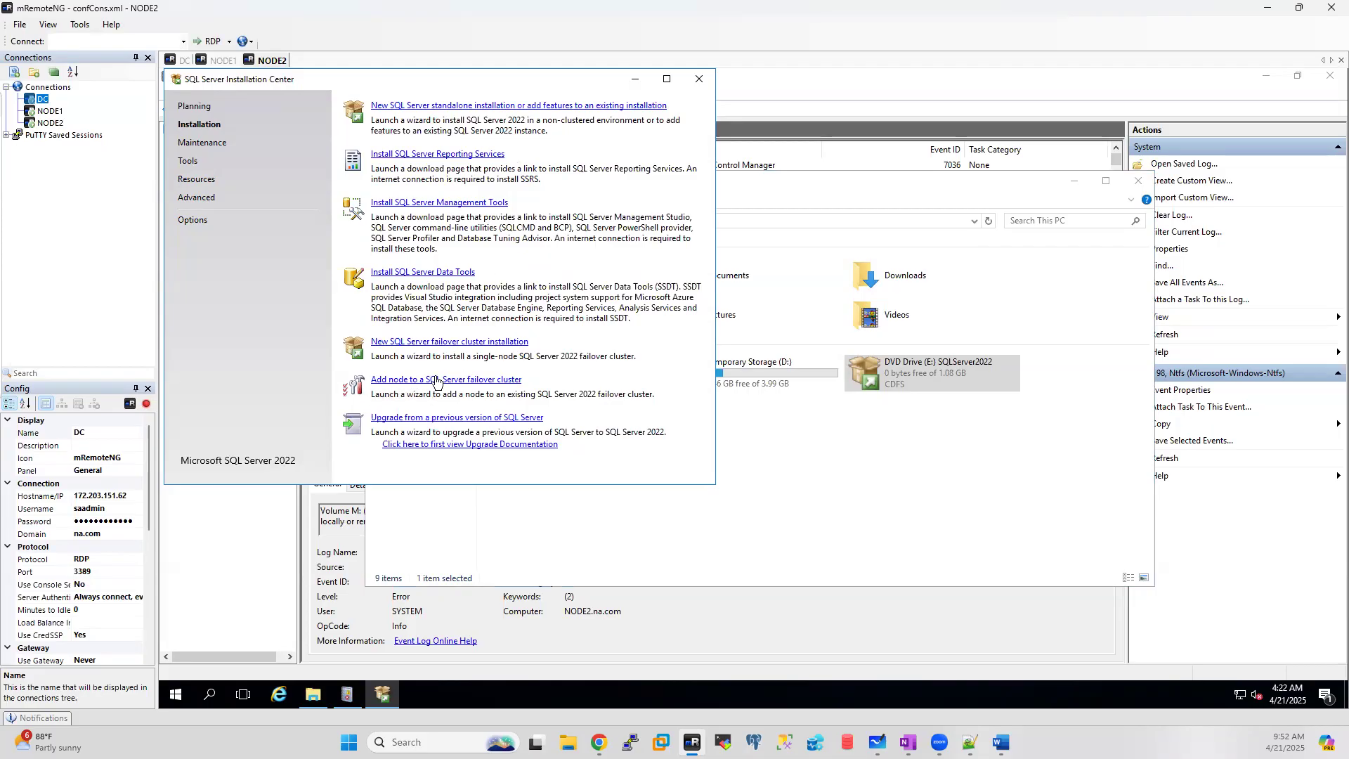
click(219, 60)
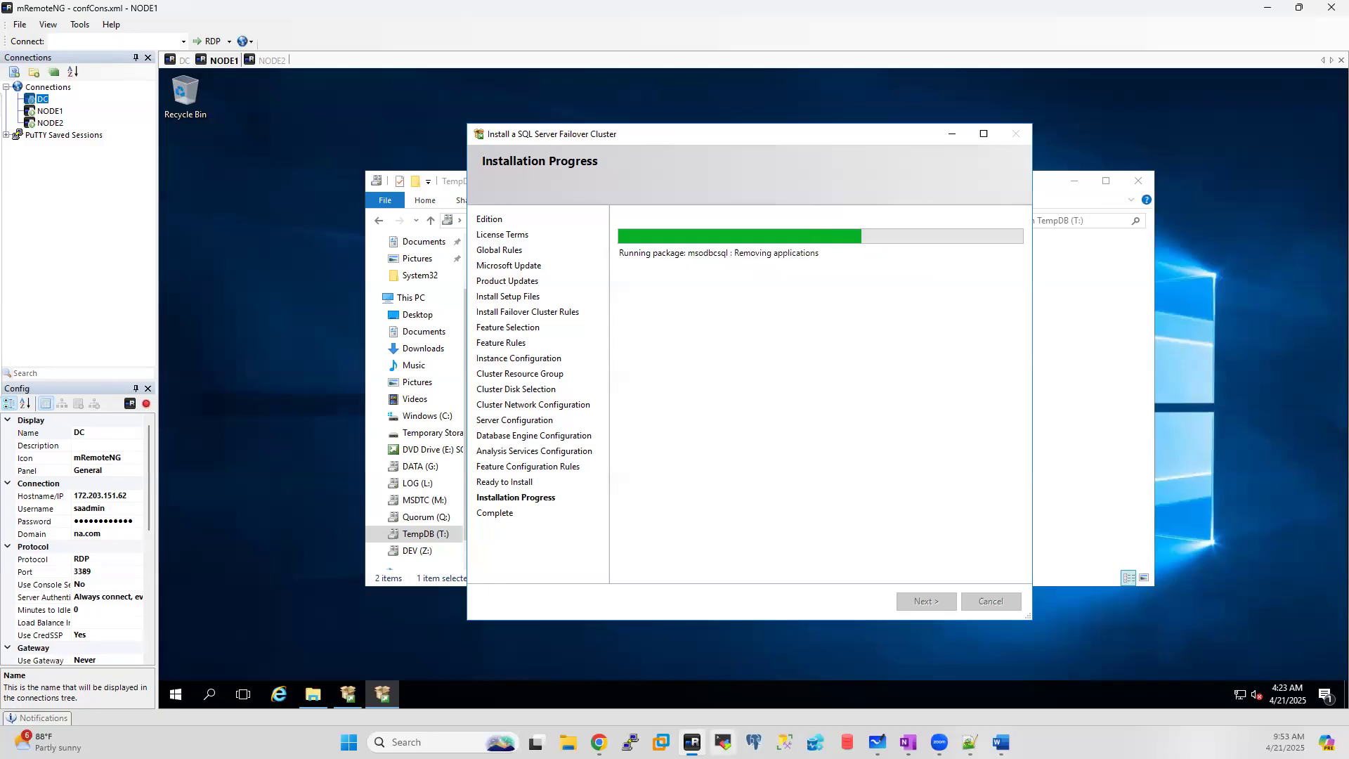
right_click(673, 689)
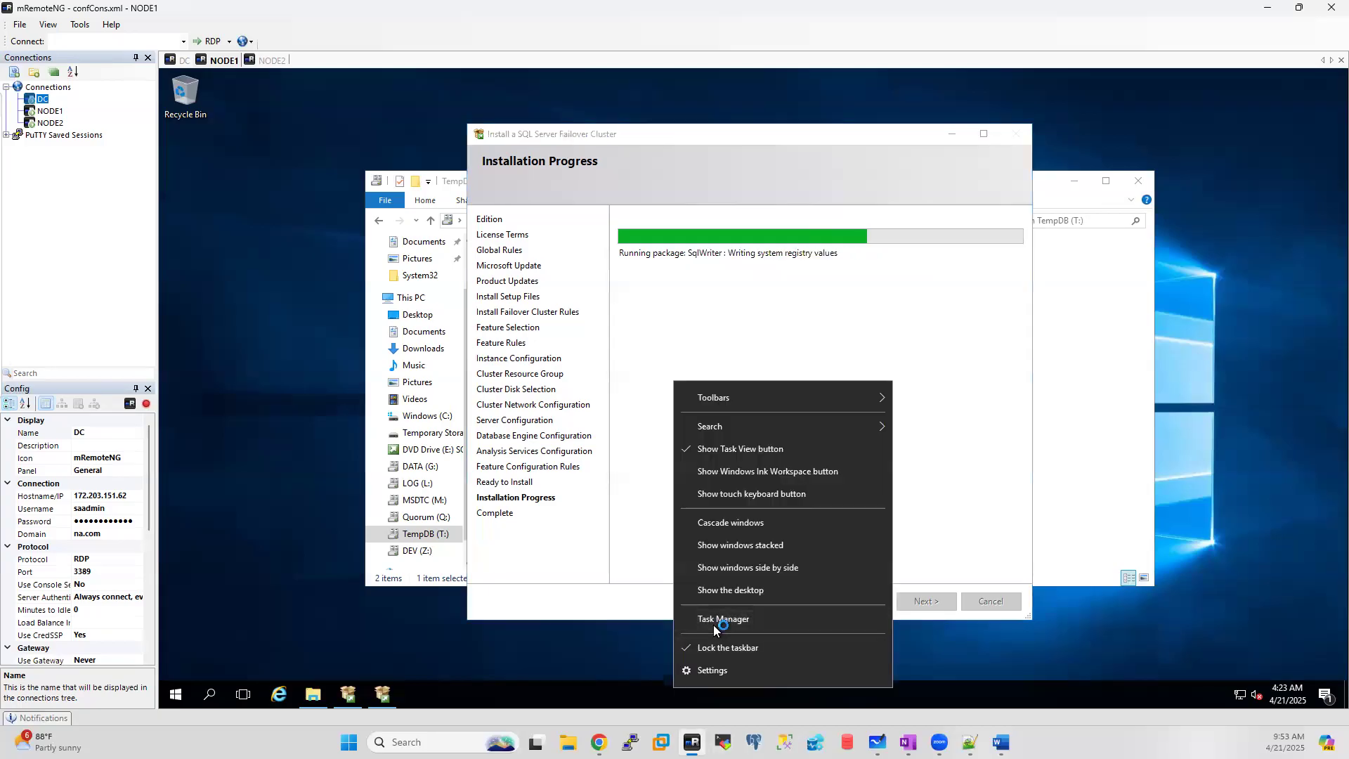
click(714, 622)
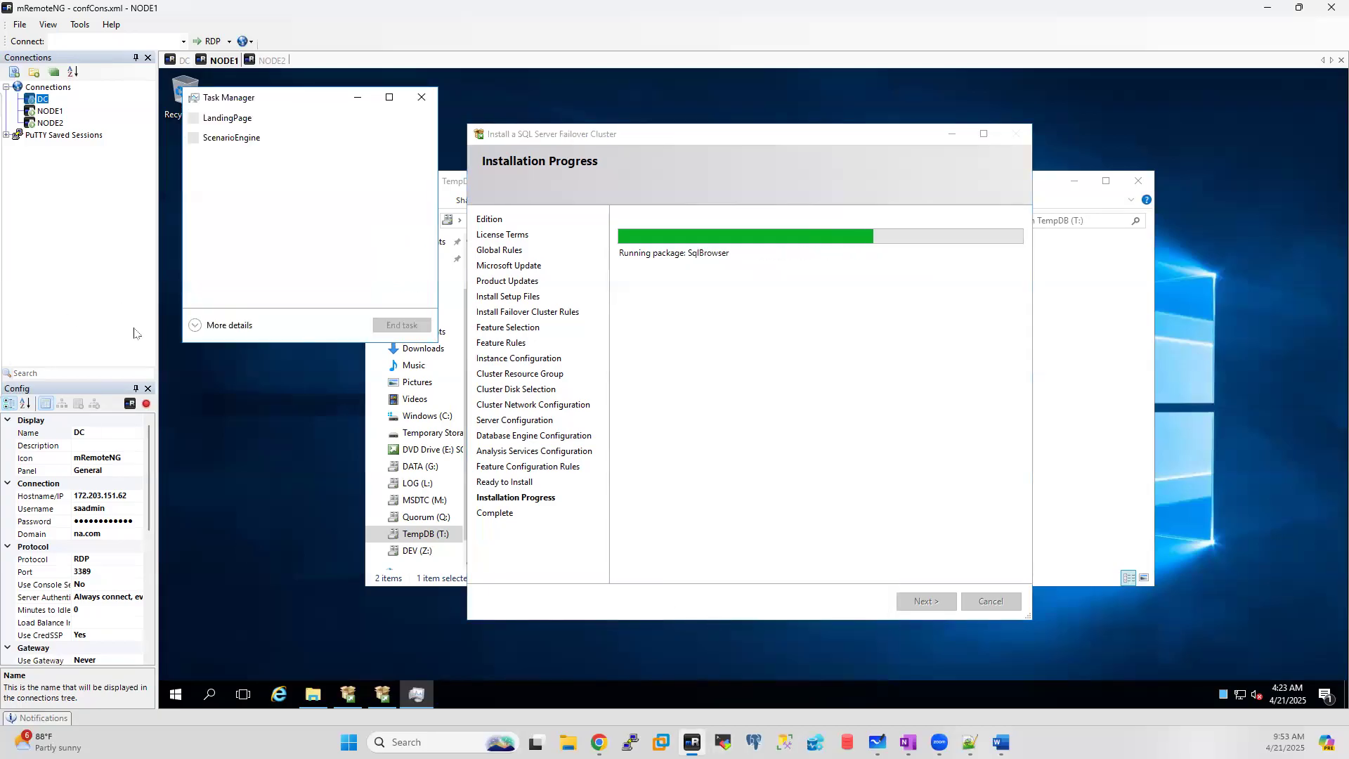
click(195, 325)
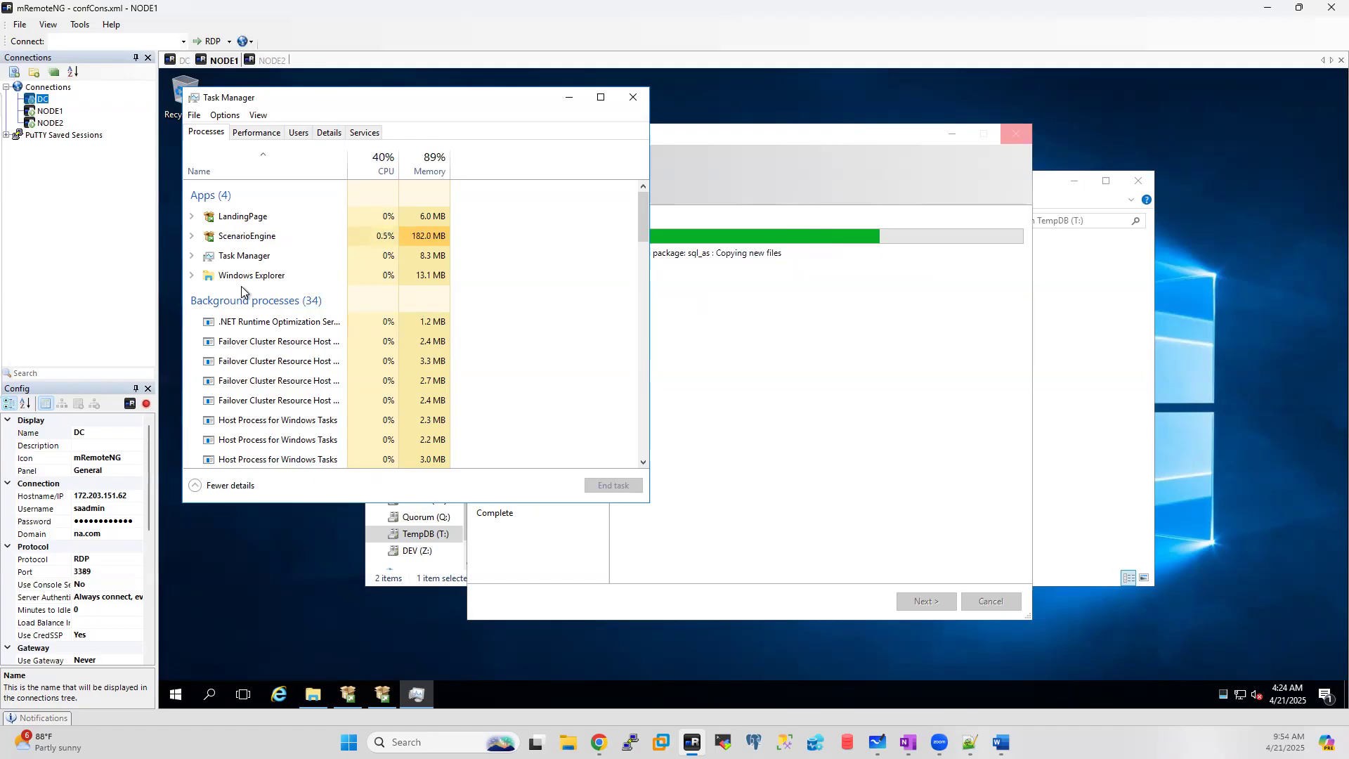
click(635, 99)
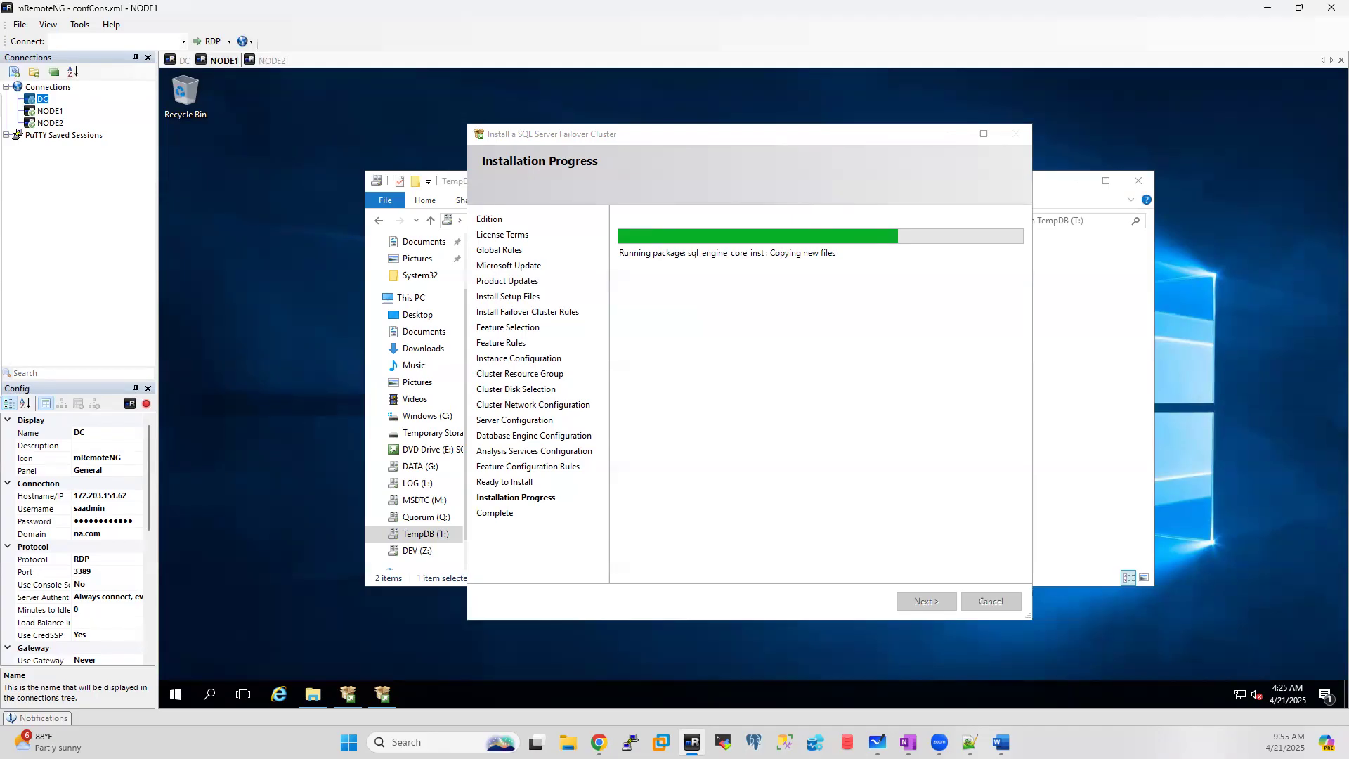
Step: Open Task Manager on NODE1 from the taskbar, then close it again
right_click(600, 687)
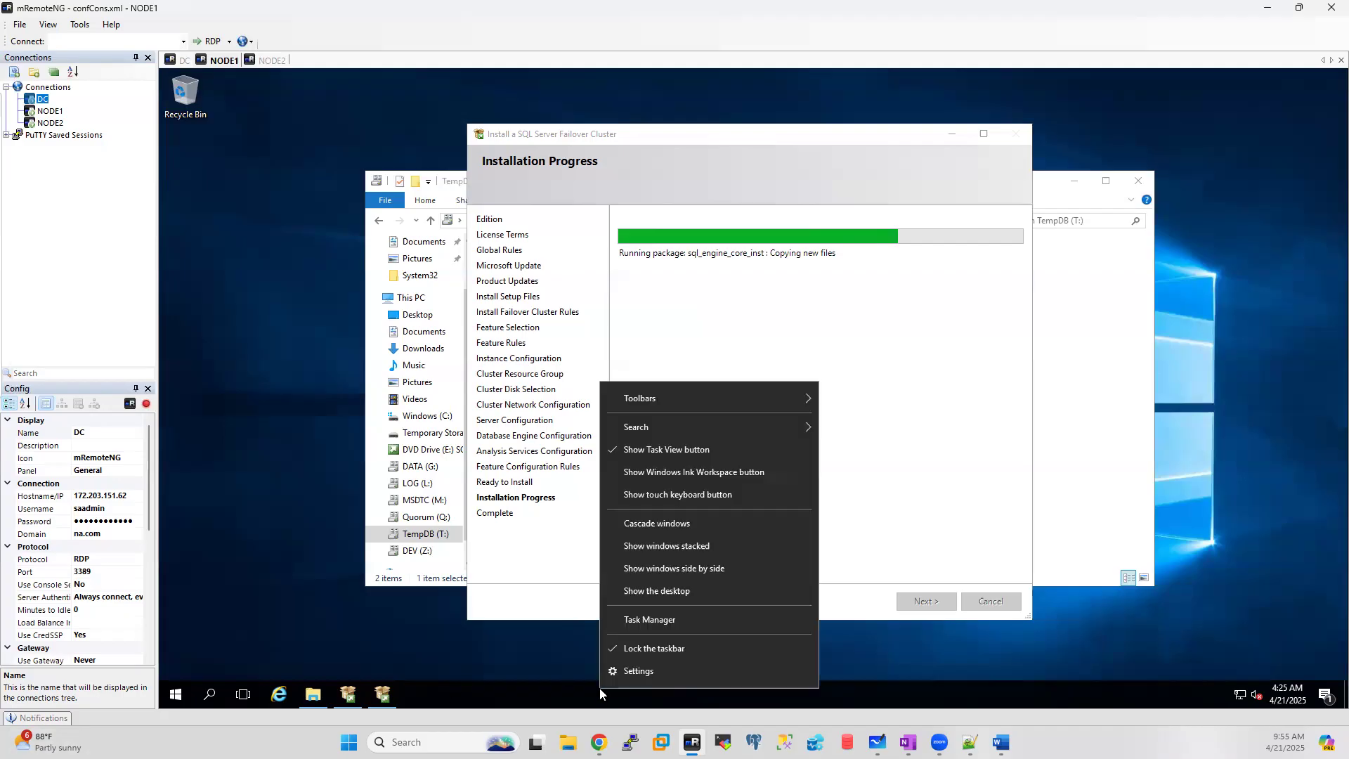
click(647, 615)
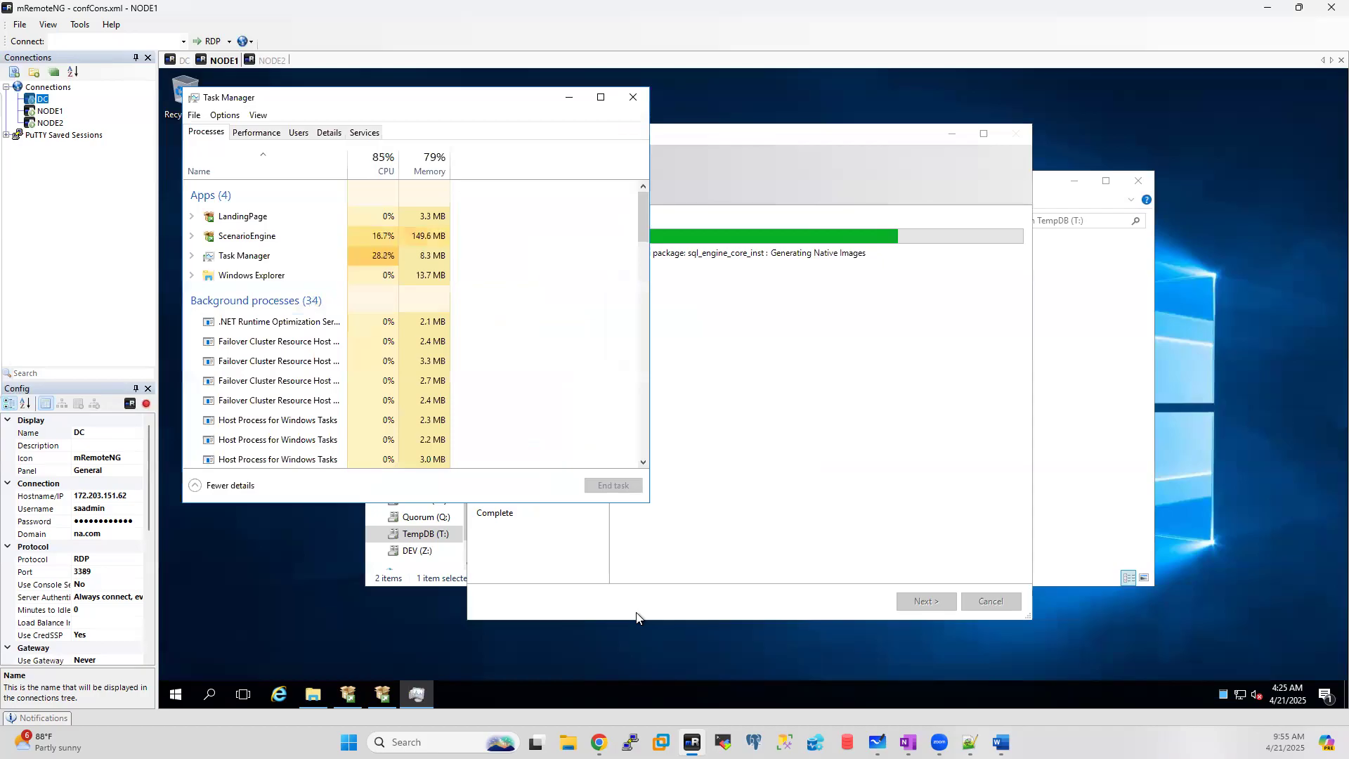
click(633, 97)
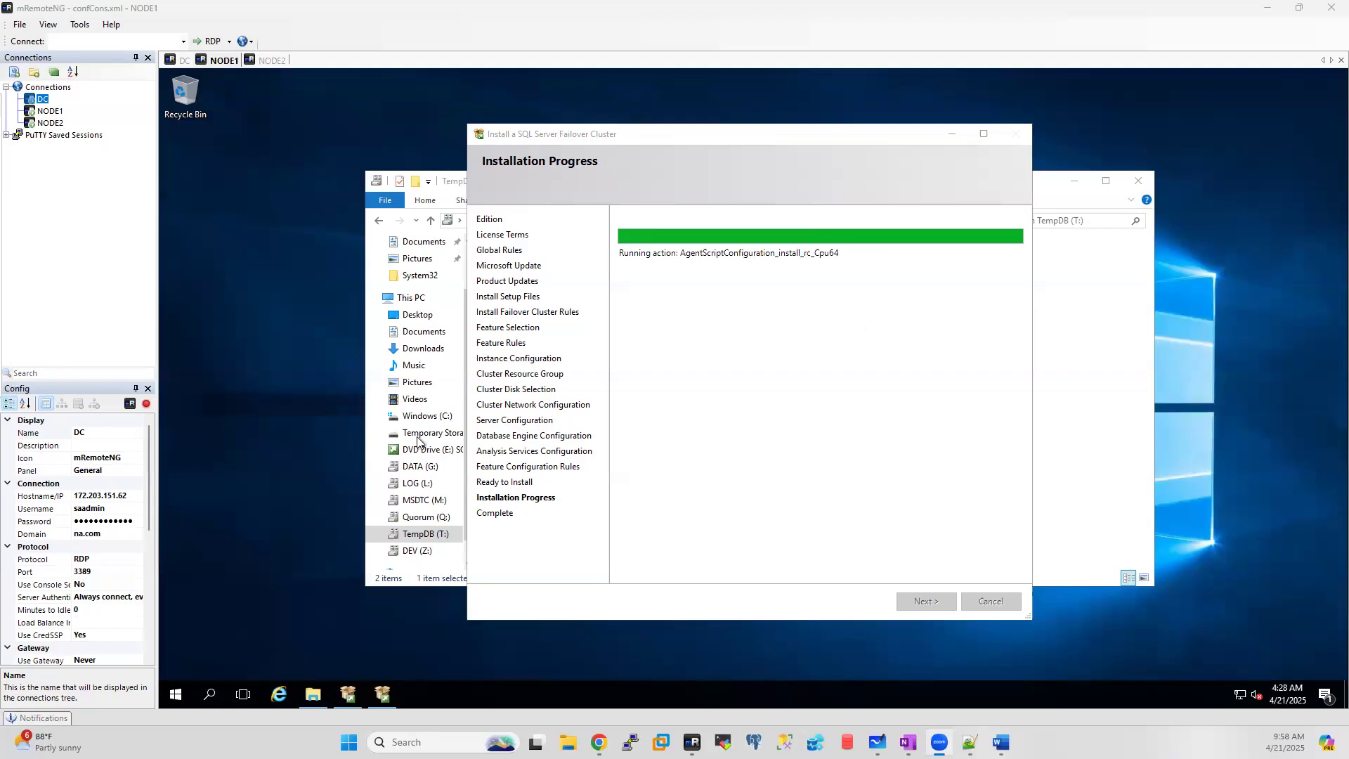
Step: From This PC in Explorer, open DEV (Z:) and create a new folder named MSSQL
click(313, 694)
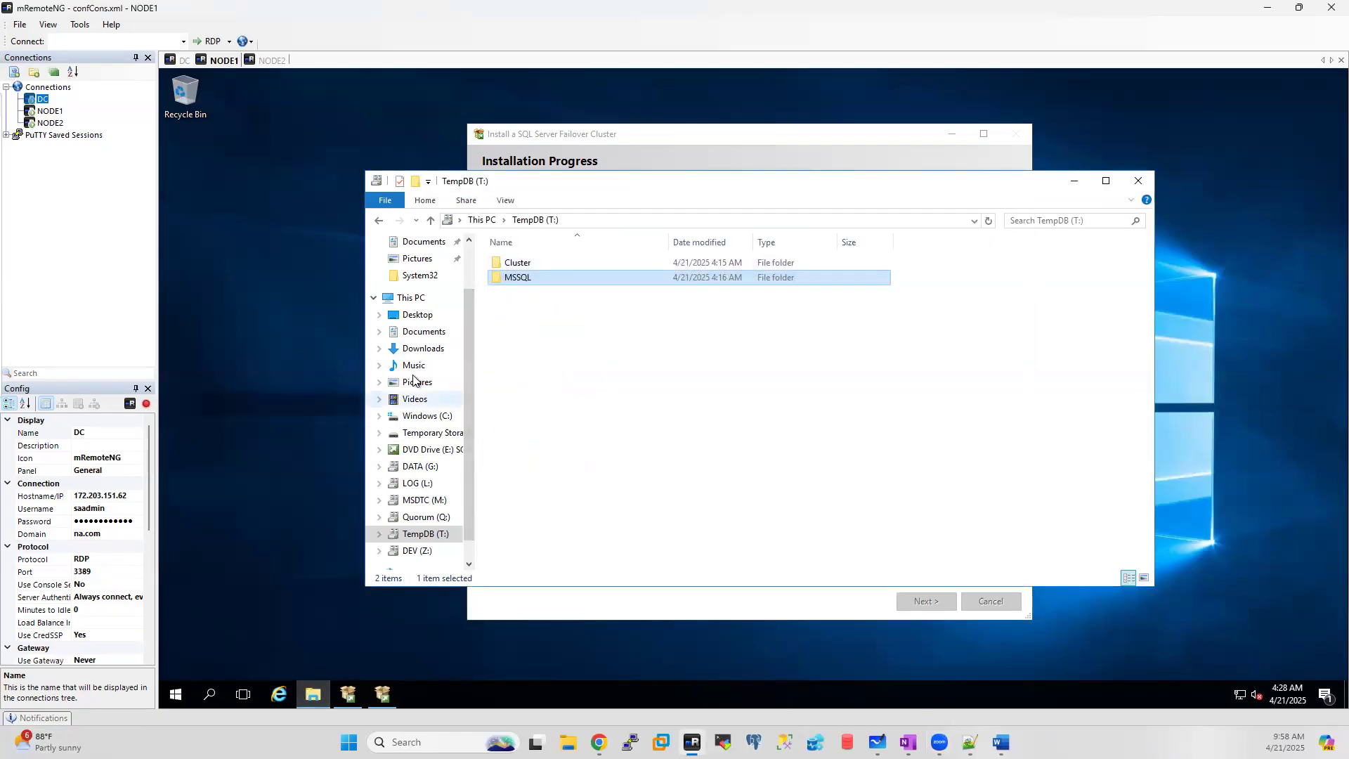
click(419, 300)
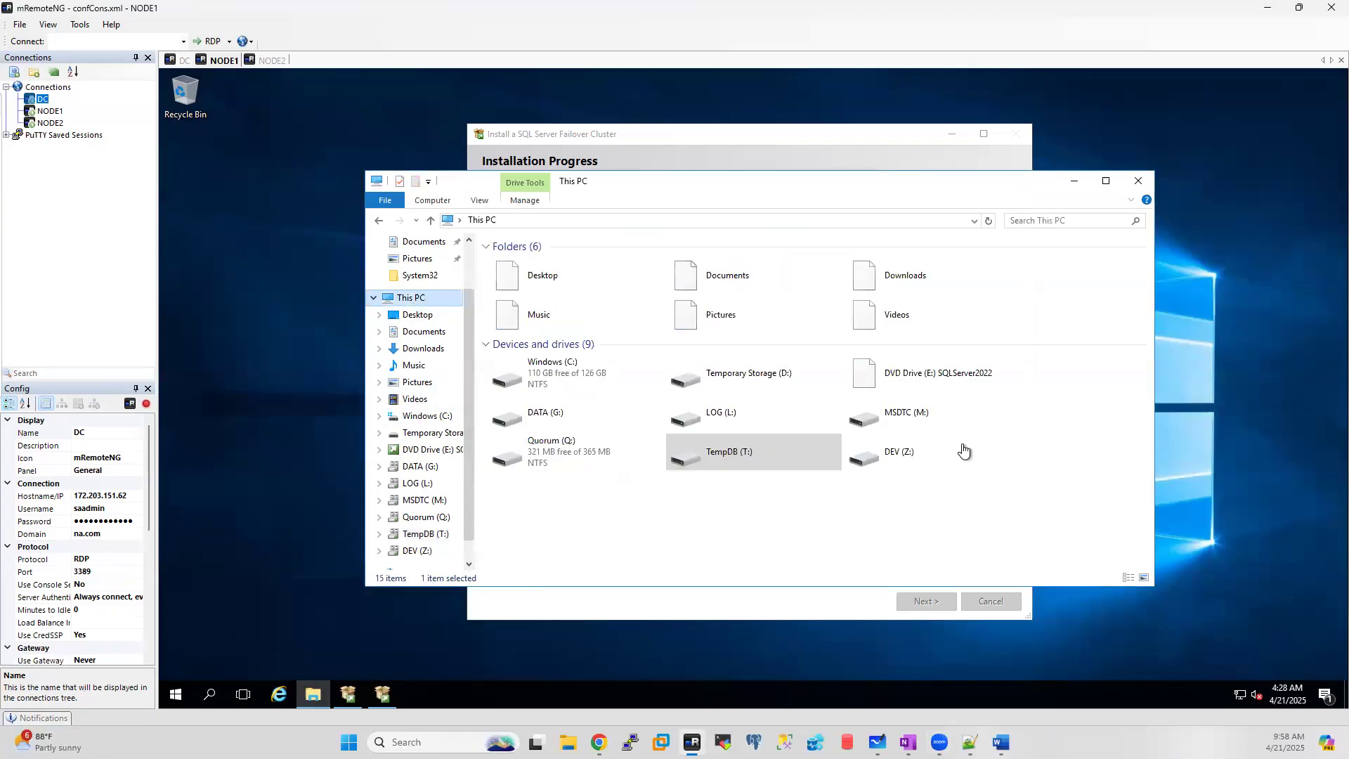
double_click(908, 454)
right_click(562, 274)
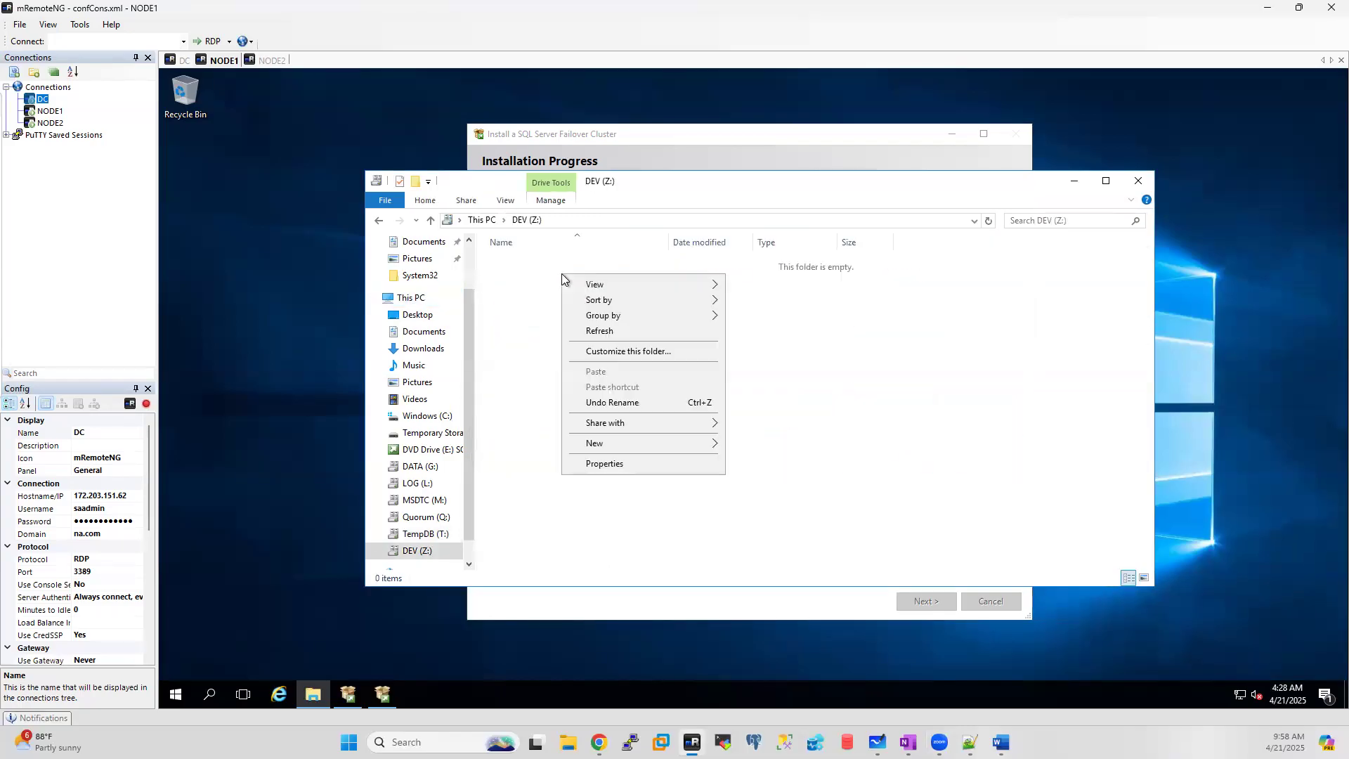
mouse_move(709, 444)
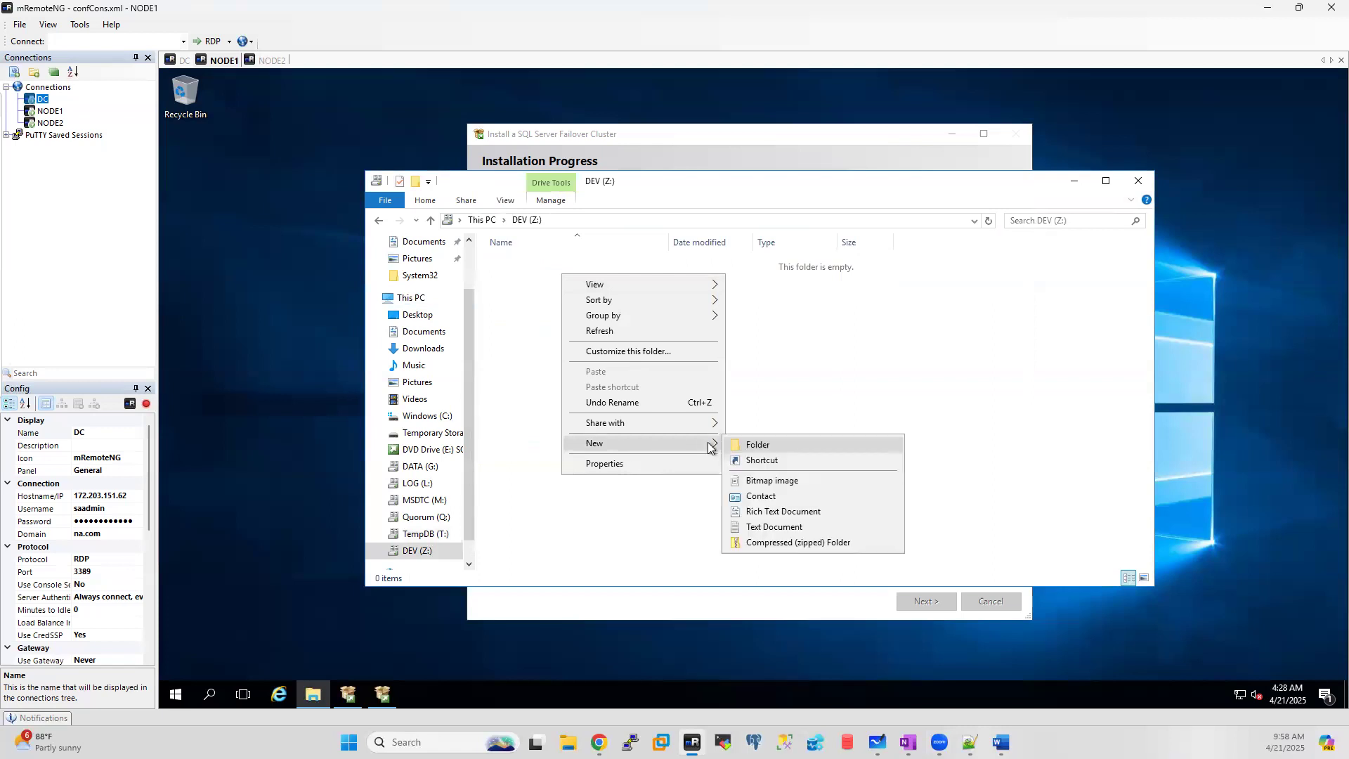
click(769, 445)
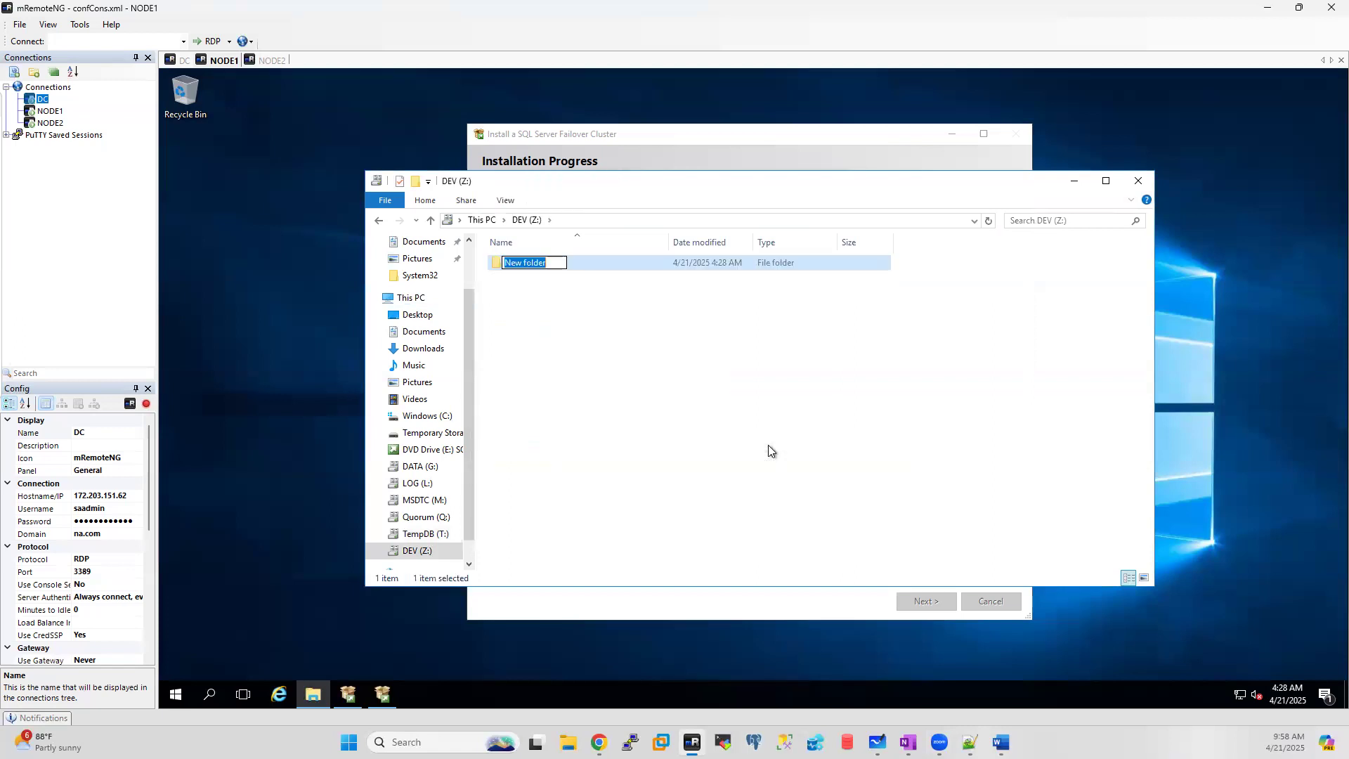
text(MSQL)
key(BackSpace)
key(BackSpace)
text(SQL)
key(Return)
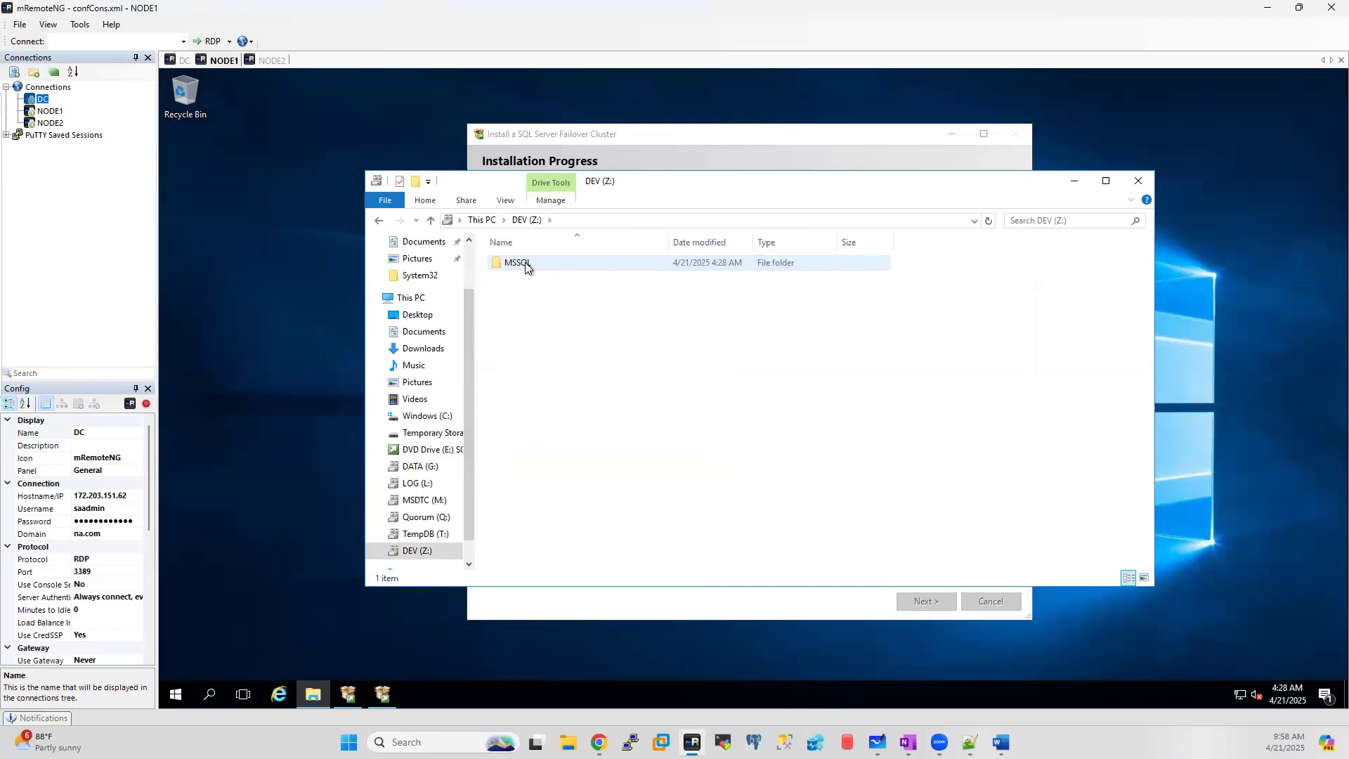
Step: Add the NODE2 SQL service account to the MSSQL folder's security permissions
right_click(515, 263)
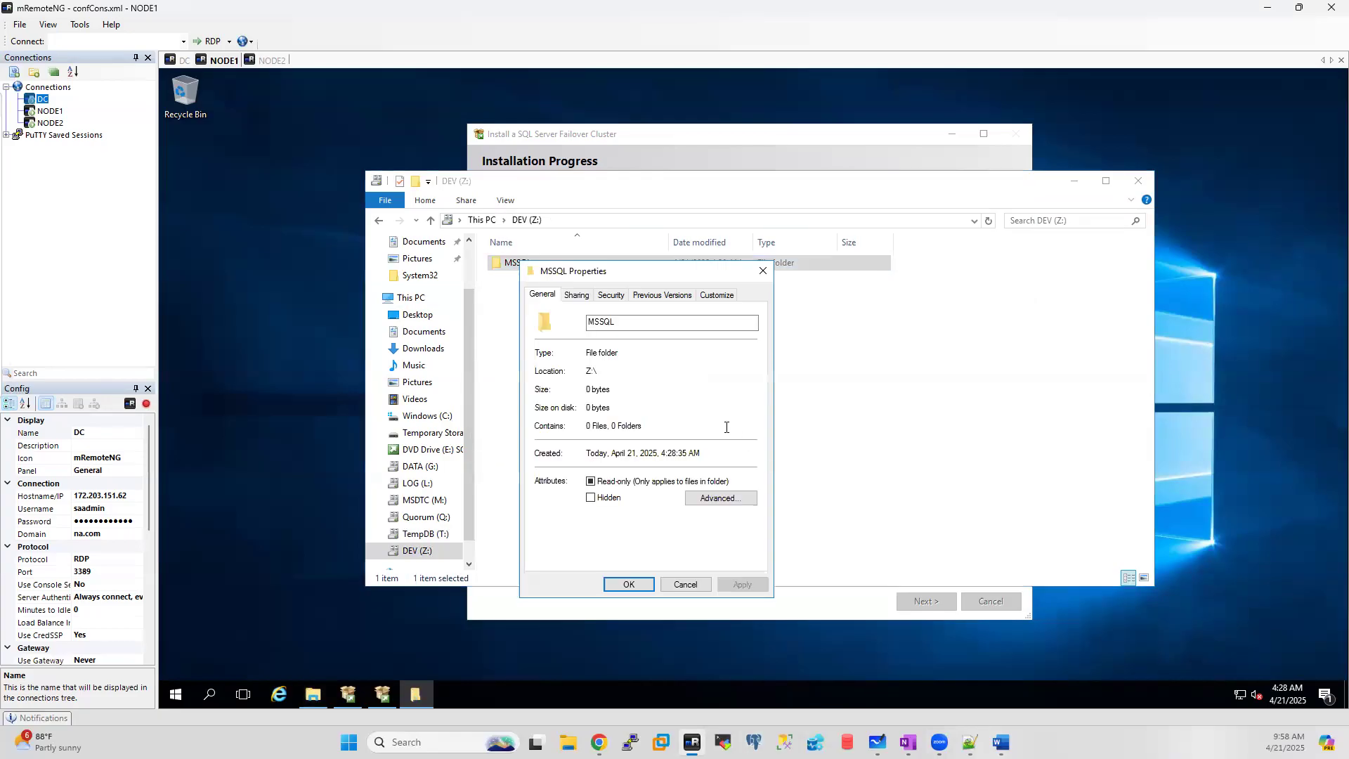
click(611, 295)
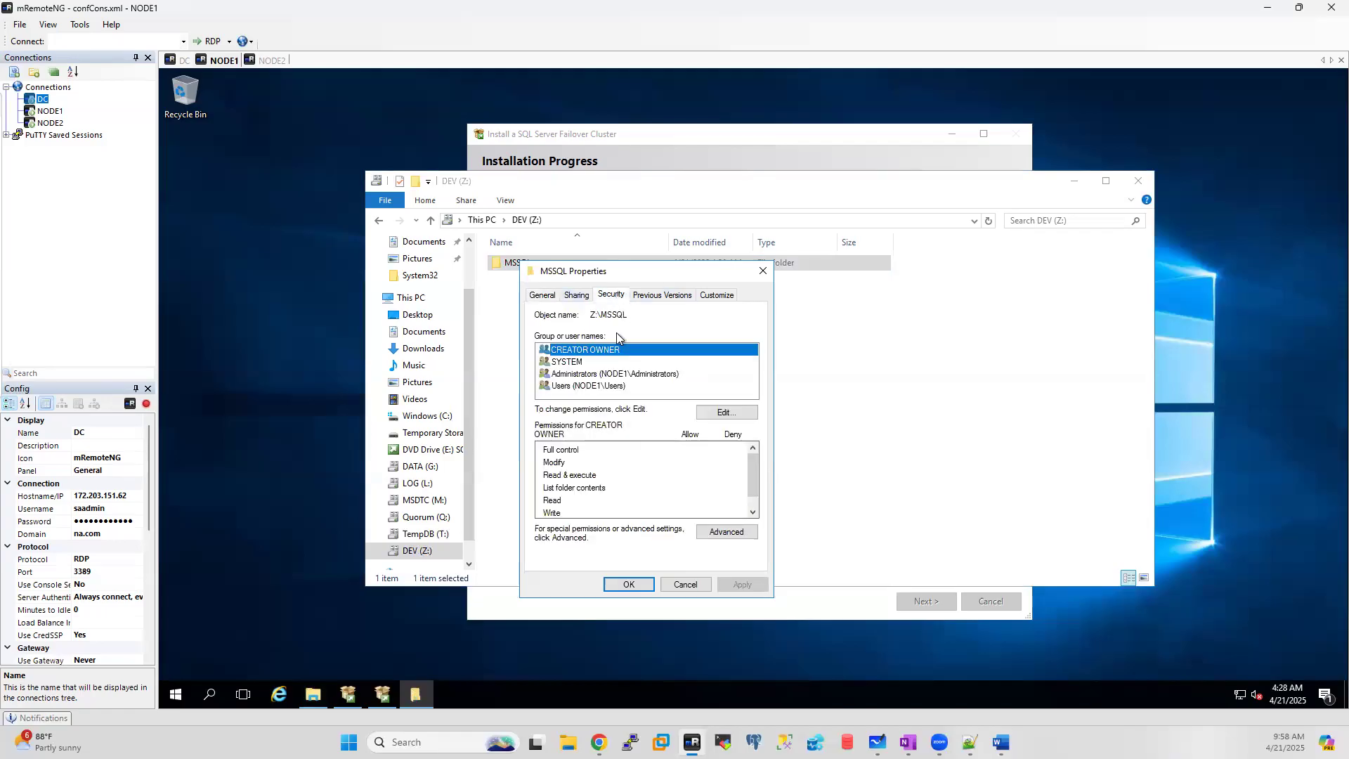
click(728, 411)
click(697, 485)
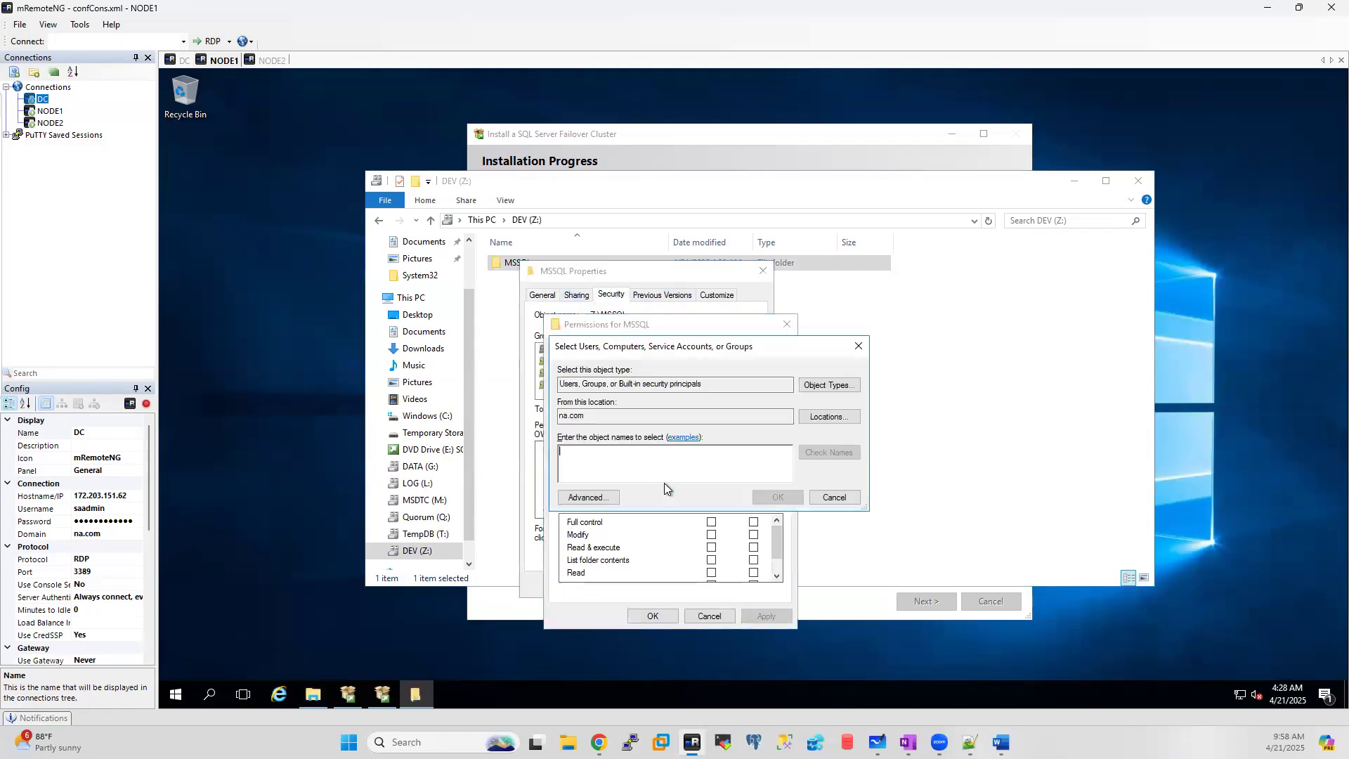
text(xssqlnode2)
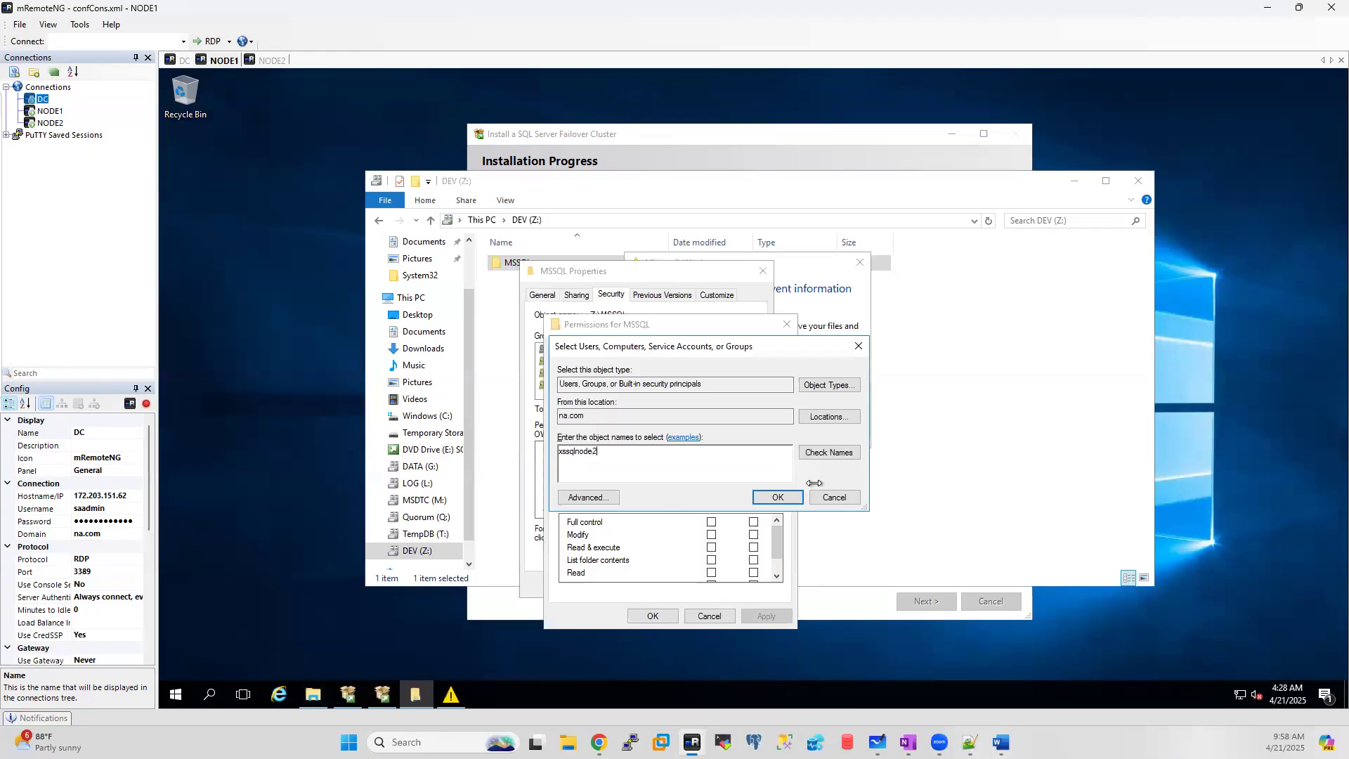
click(832, 454)
click(776, 498)
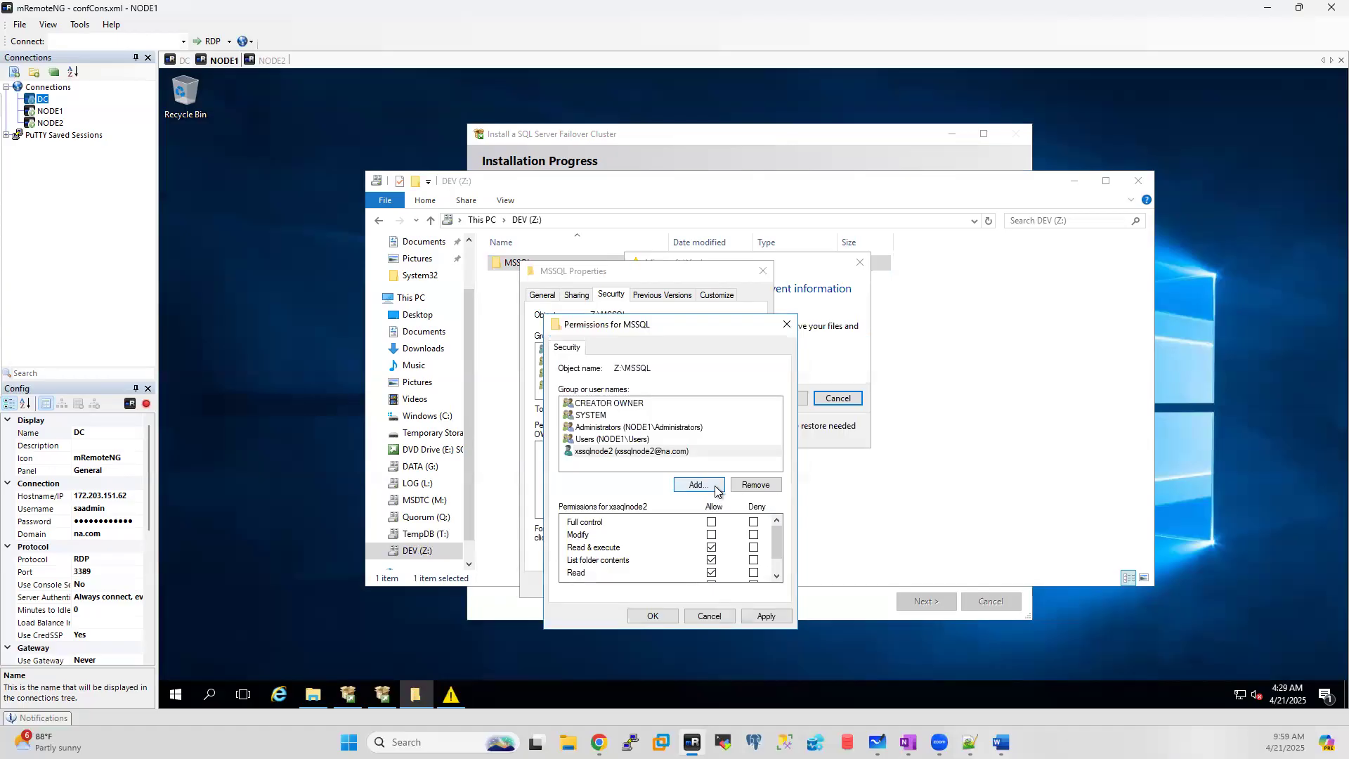
Step: Close the MSSQL permission and properties dialogs and dismiss the low-memory warning
click(713, 489)
click(834, 497)
click(786, 324)
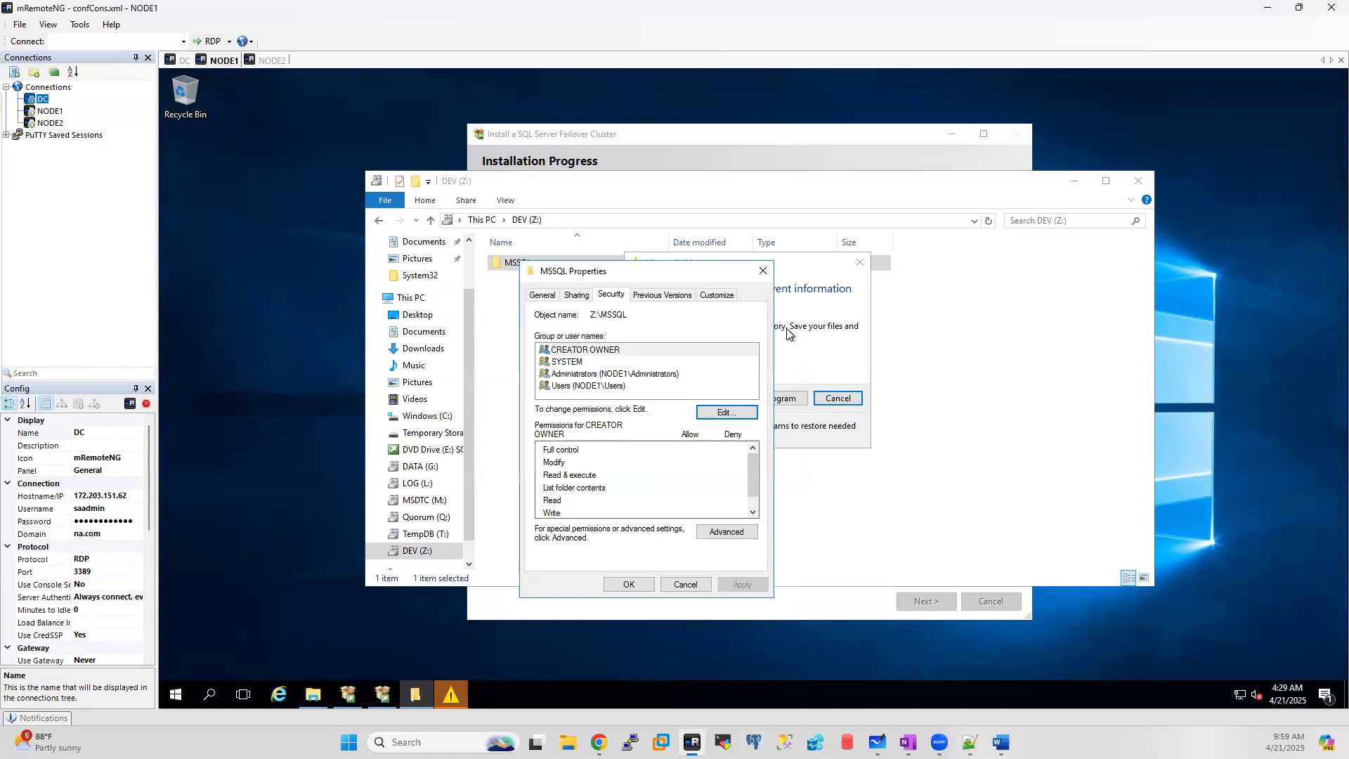
click(762, 272)
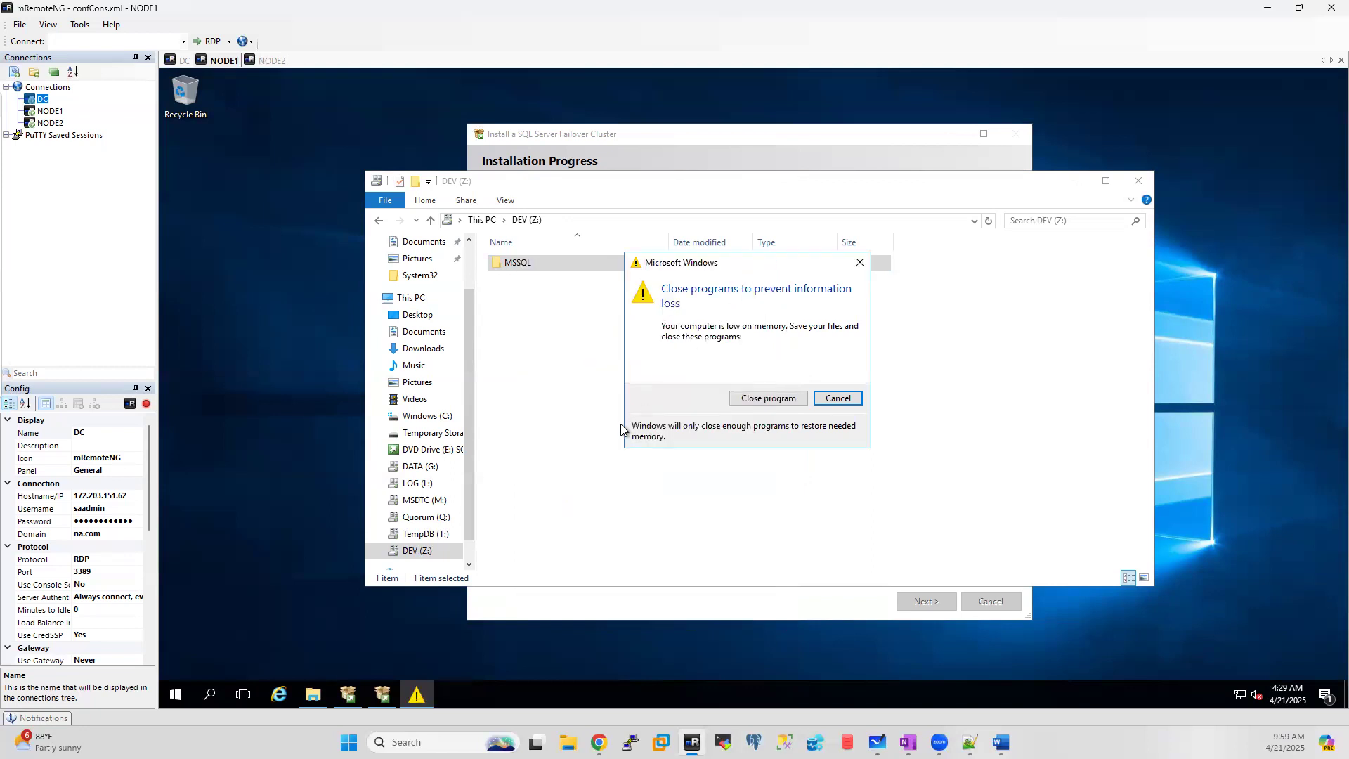
click(850, 397)
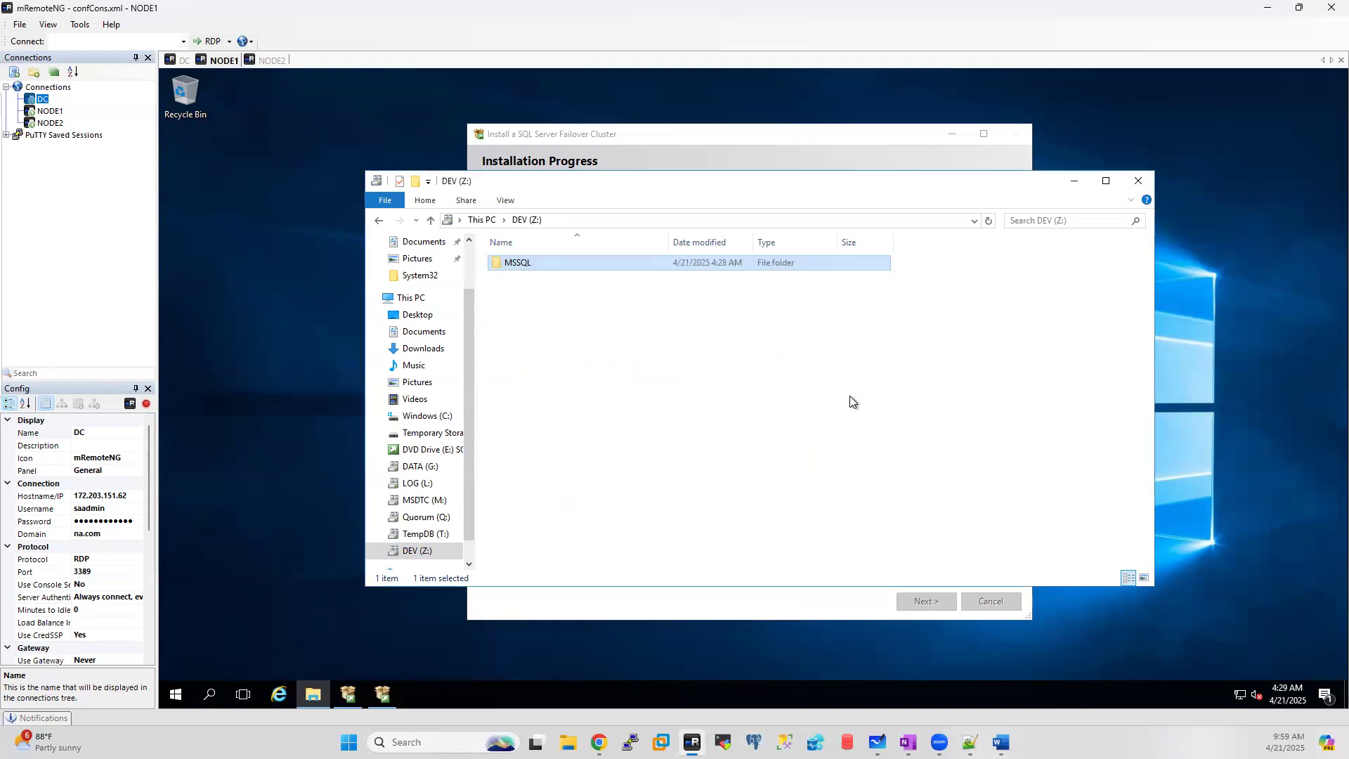
Step: Bring the cluster installer forward and close the crashed ScenarioEngine.exe program
click(383, 696)
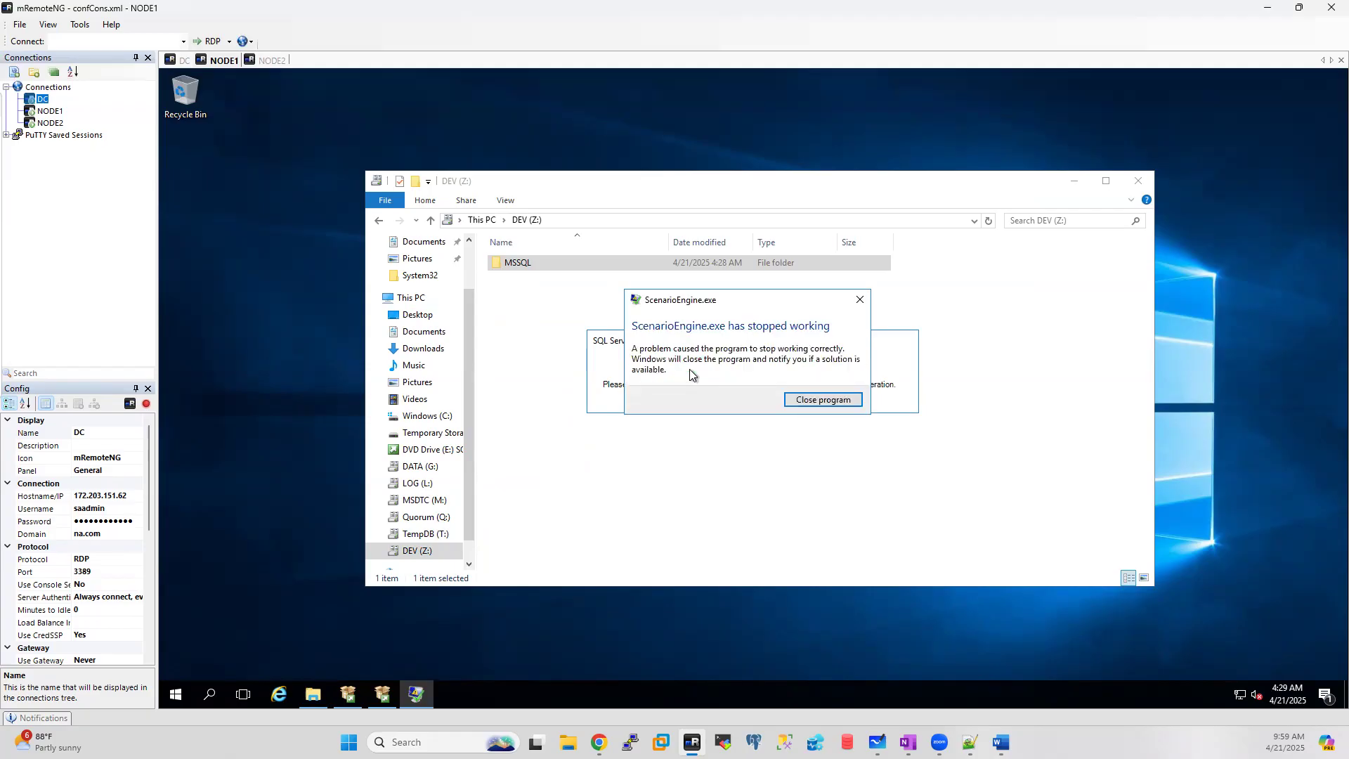
click(820, 400)
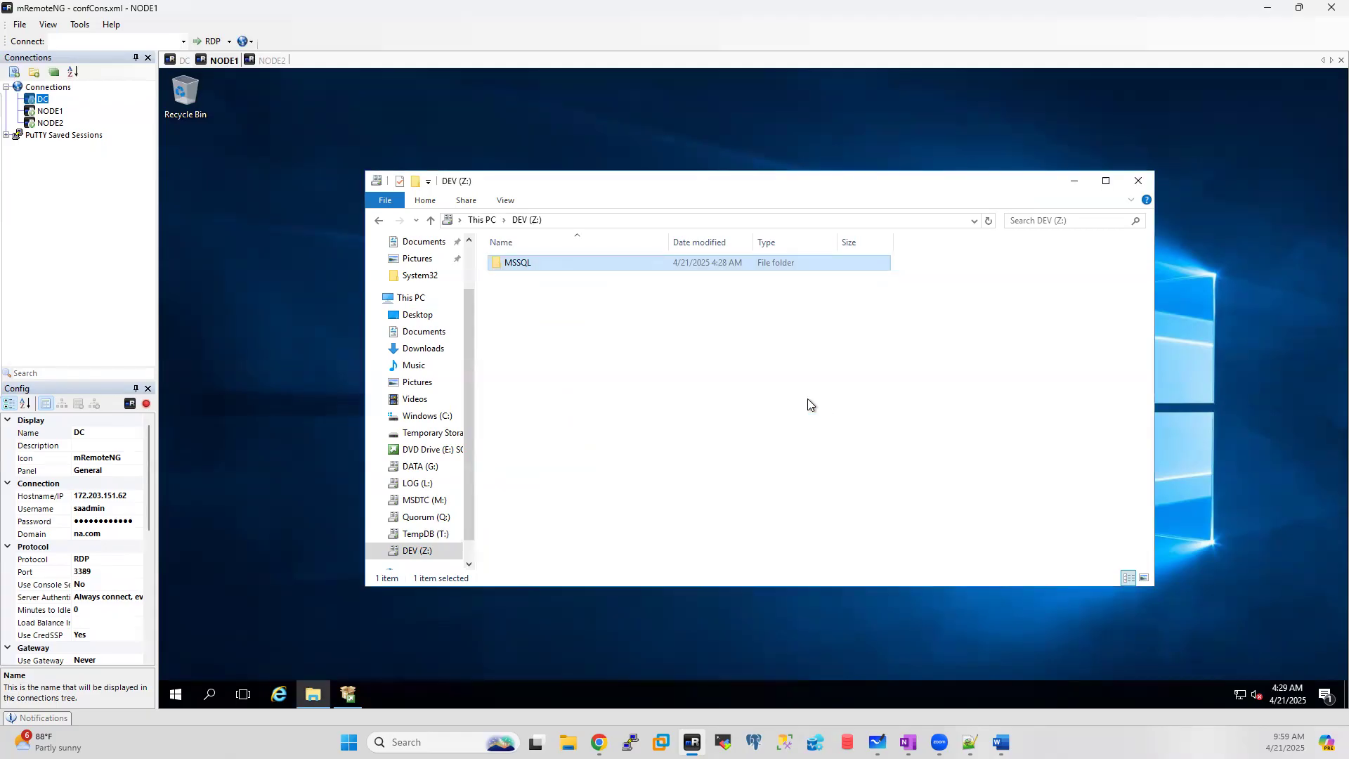
Step: On DC, check the SQL Server role's preferred owners (NODE1, NODE2) without saving, then return to NODE2
click(180, 61)
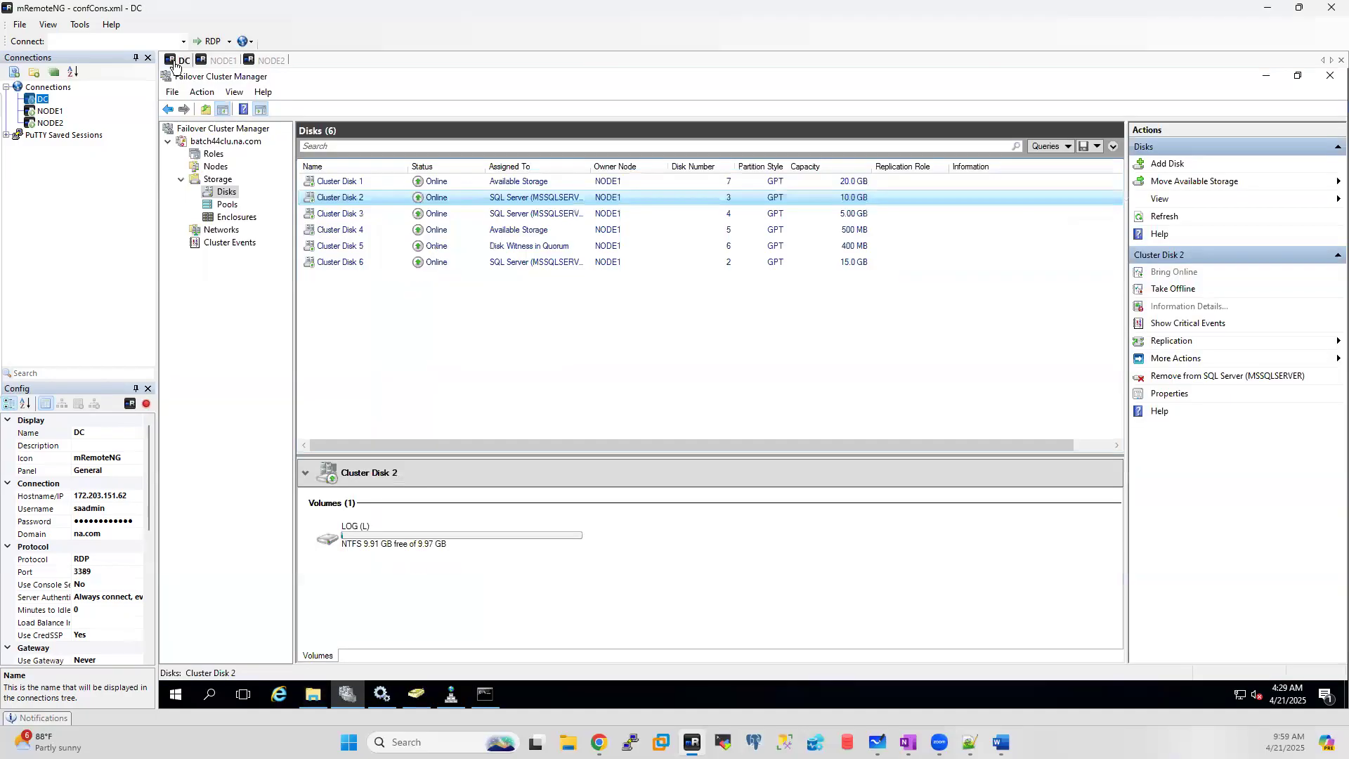
click(209, 156)
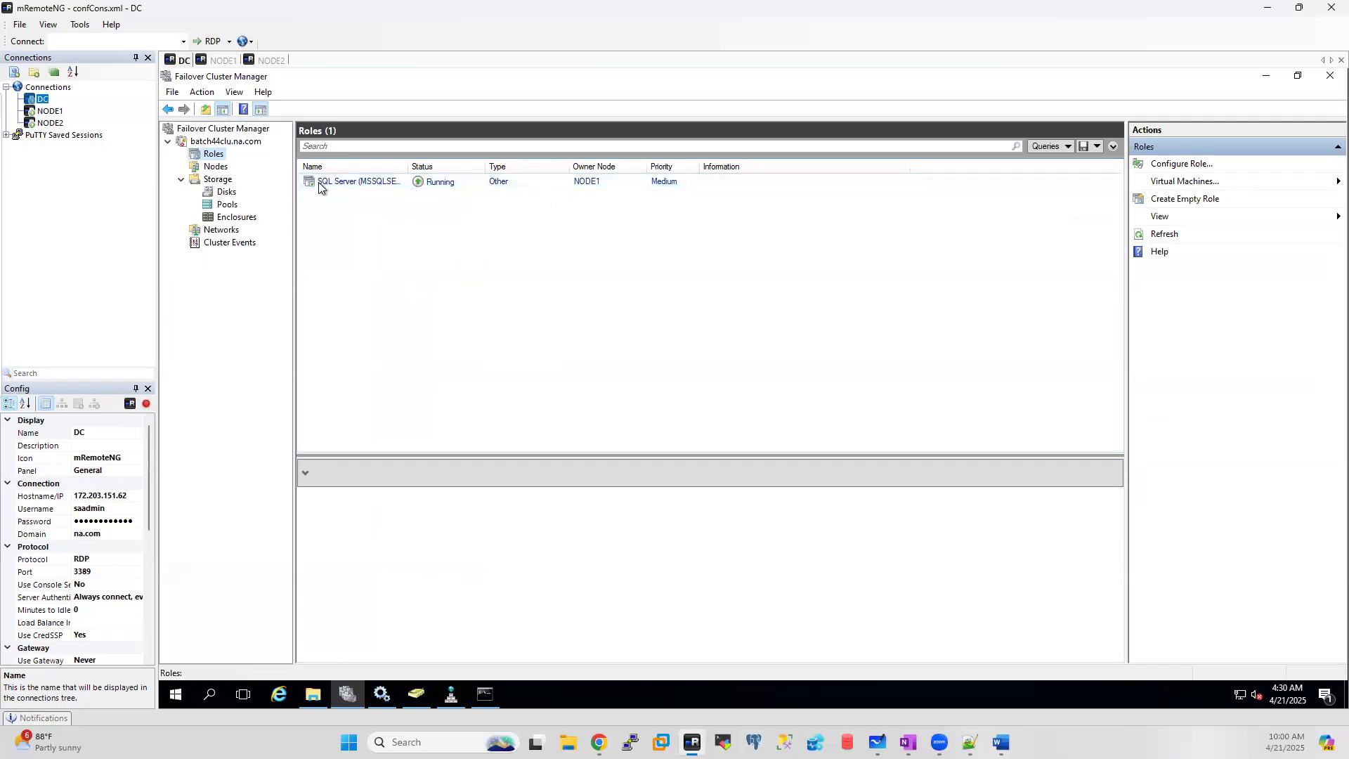
click(356, 184)
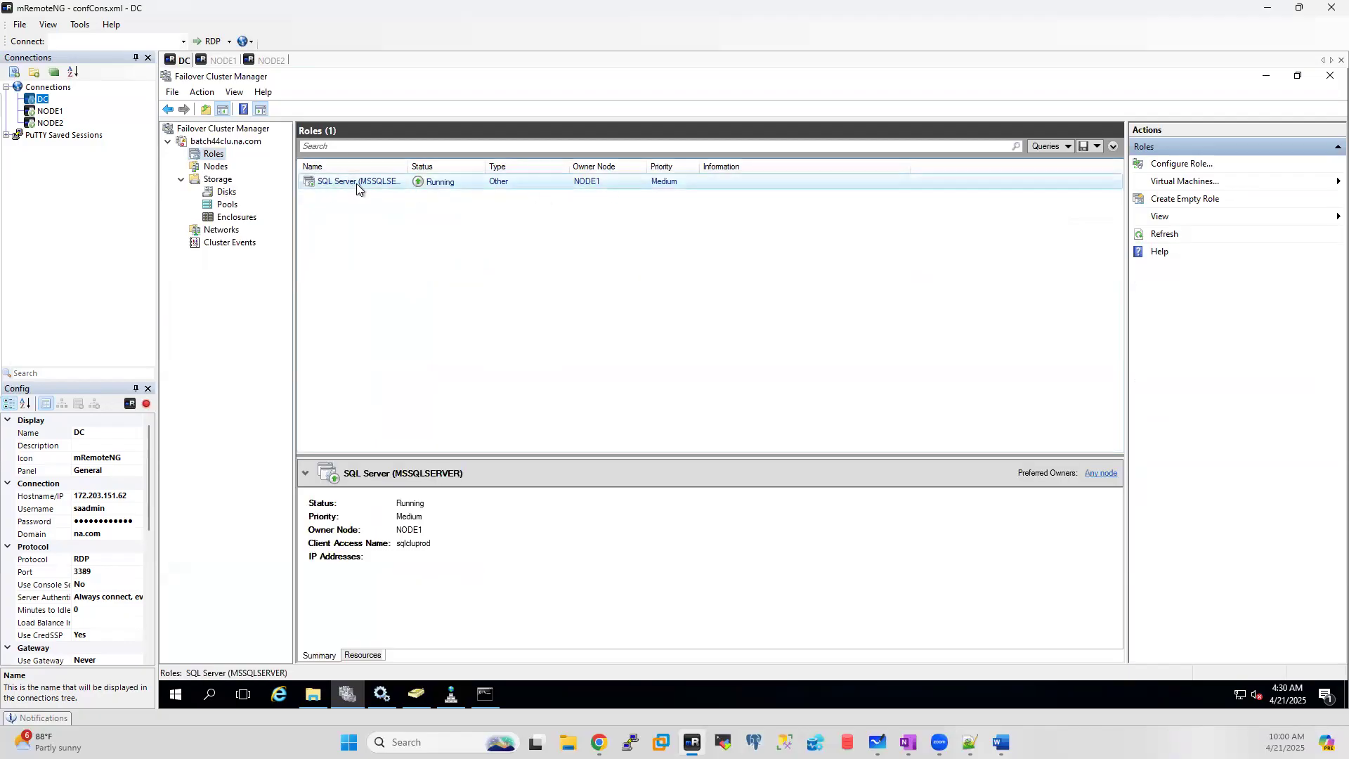
right_click(356, 183)
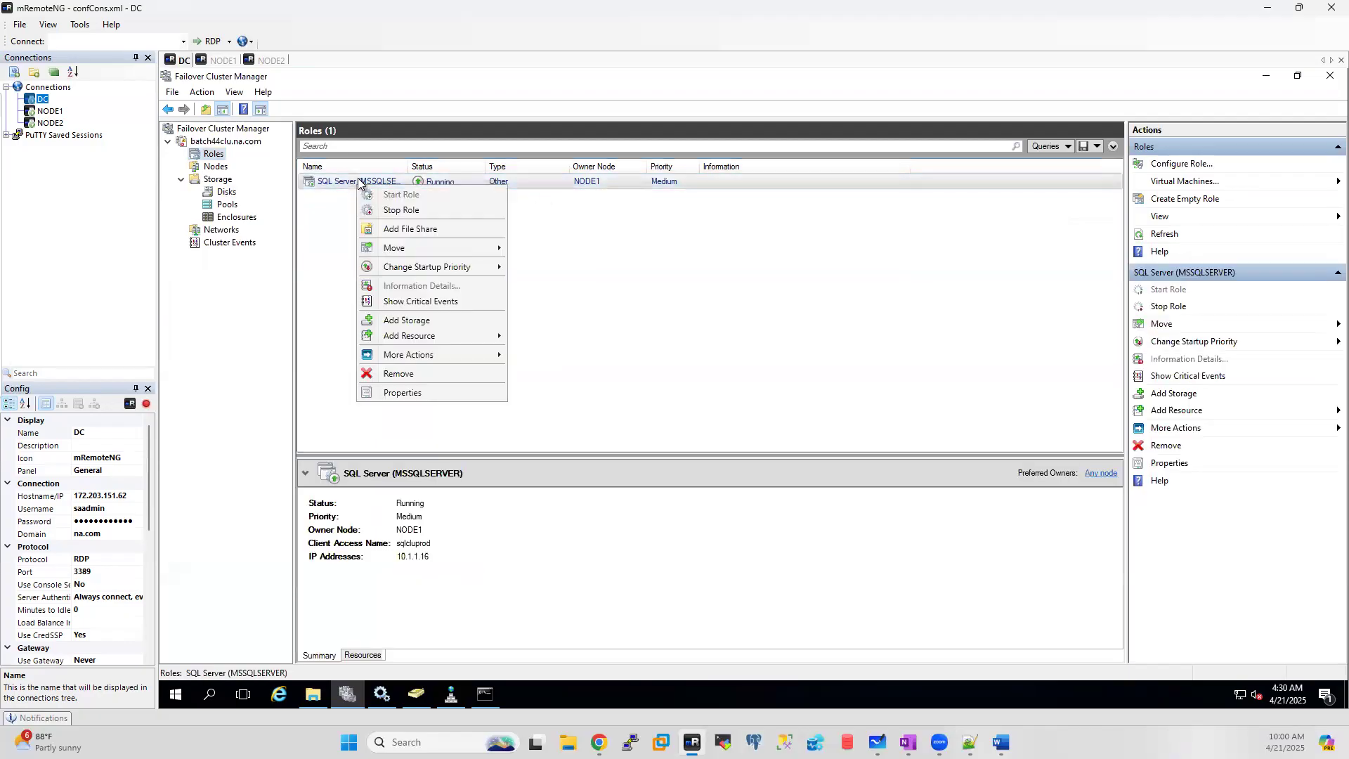
click(408, 394)
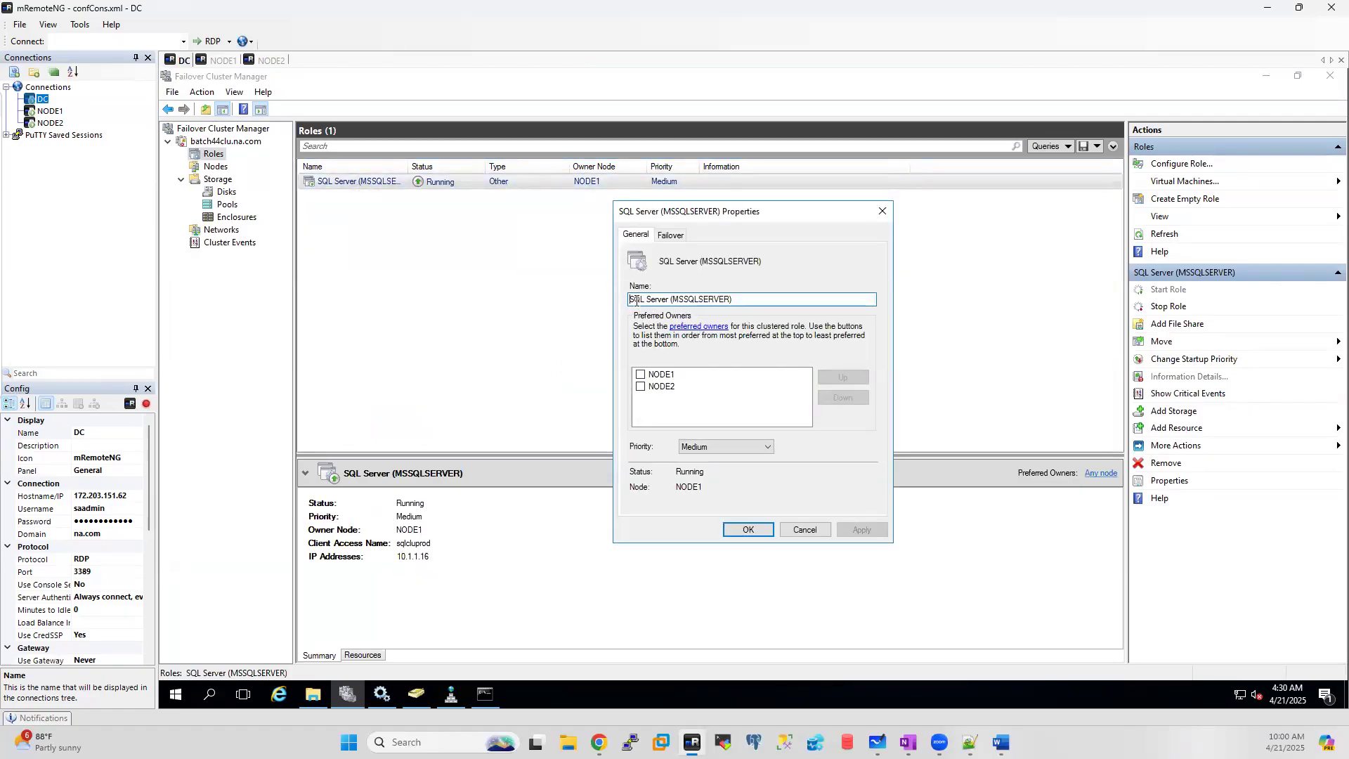
click(640, 375)
click(640, 388)
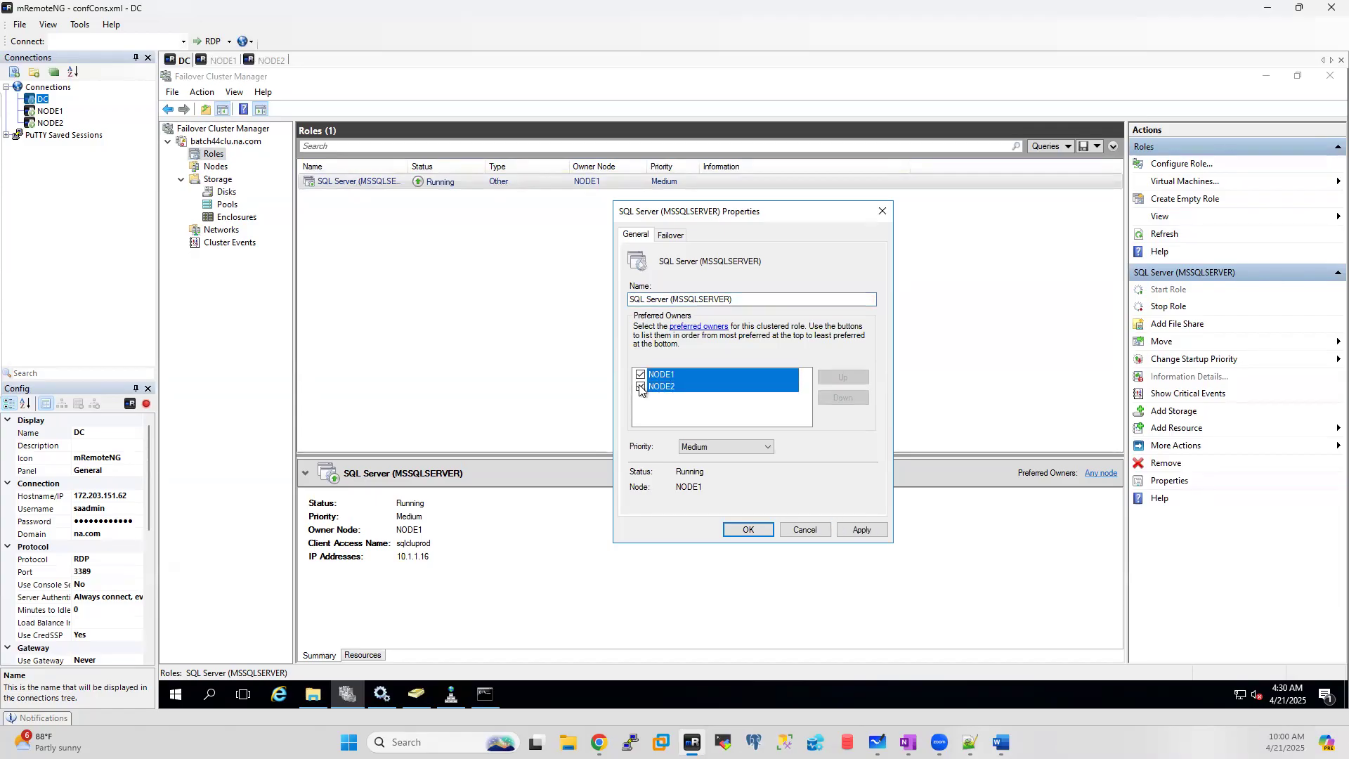
click(812, 532)
click(272, 61)
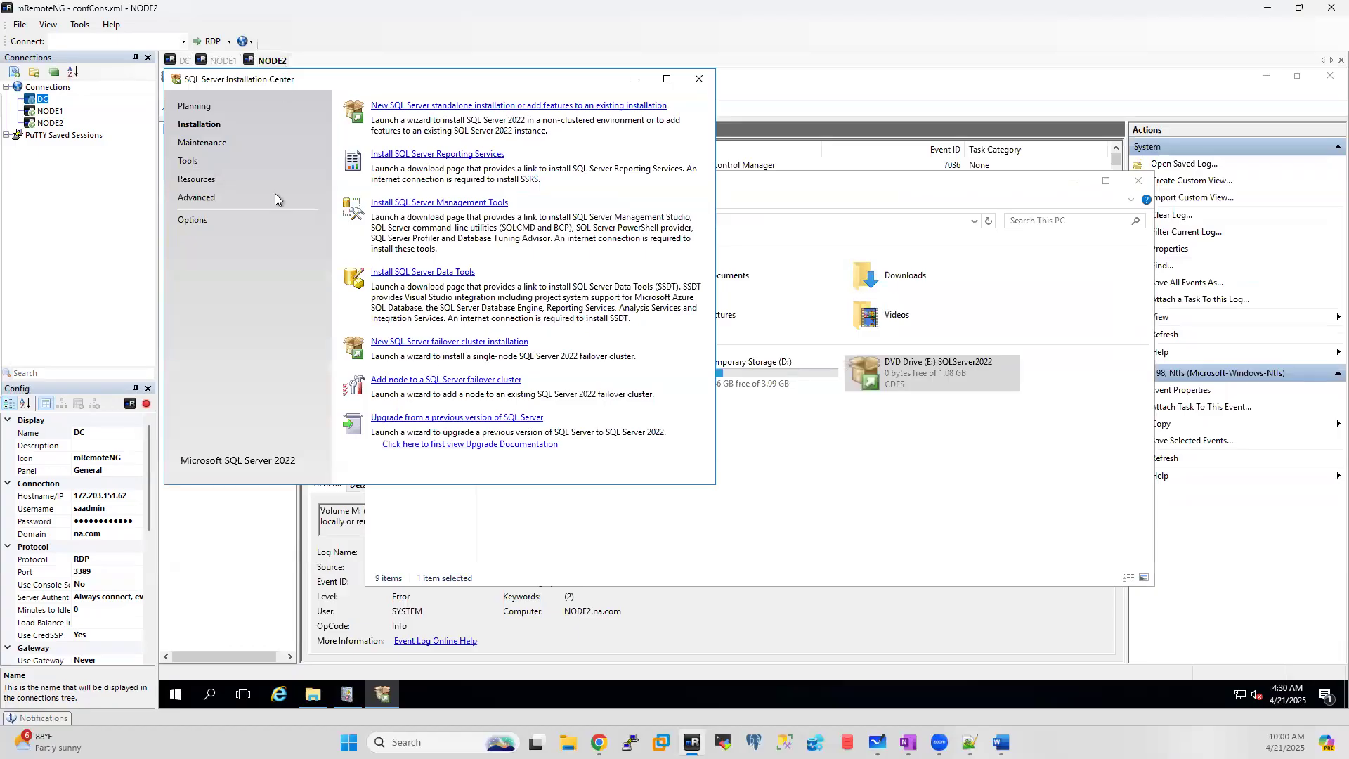
Step: Clear NODE2's desktop by minimizing Installation Center and This PC, closing Event Viewer, and searching 'sql'
click(634, 79)
click(1074, 182)
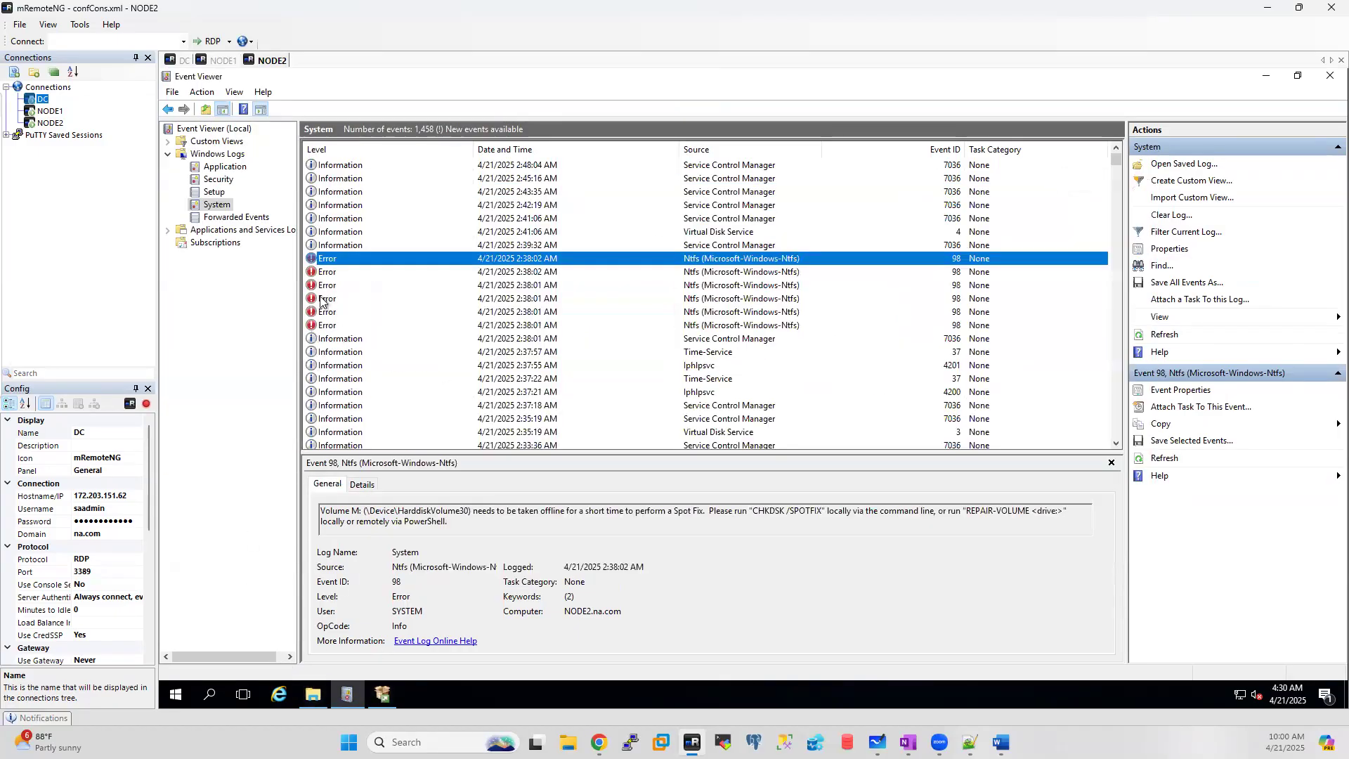
click(1329, 76)
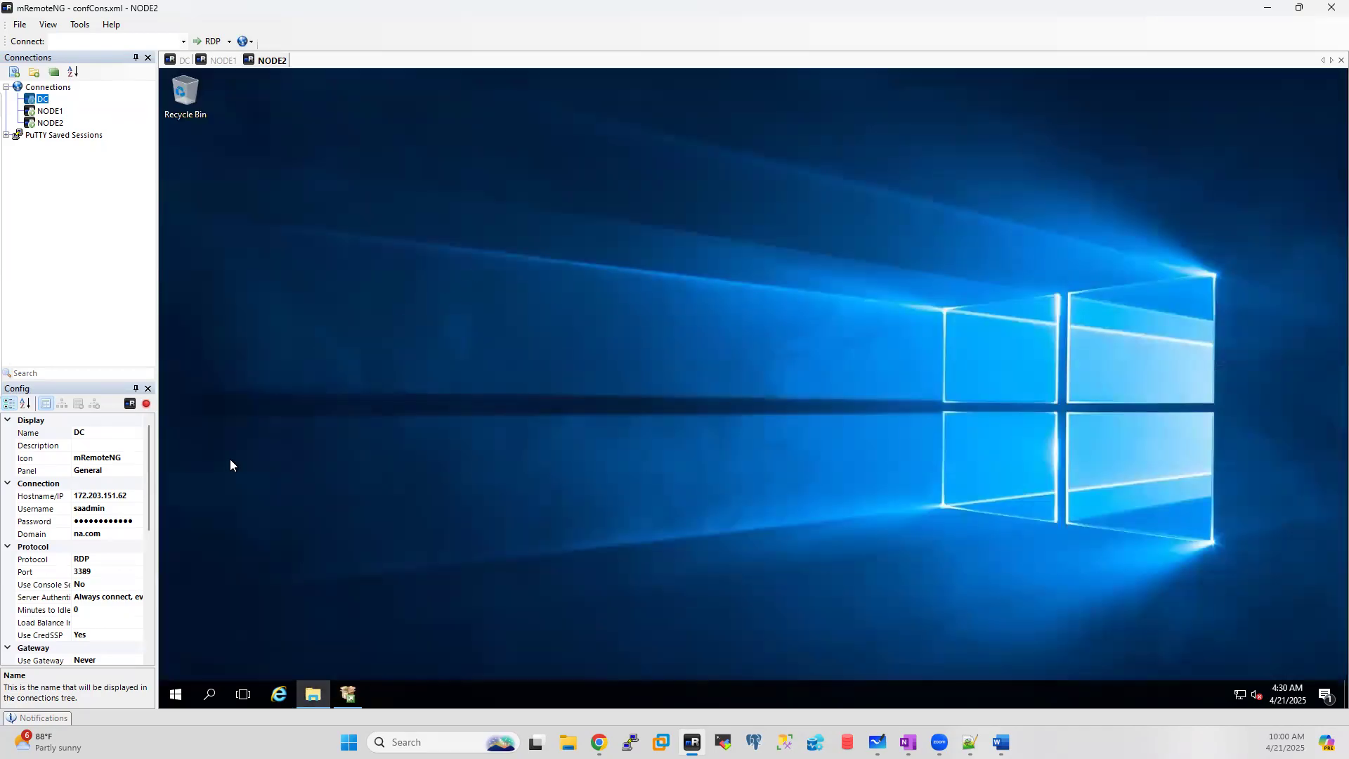
click(210, 695)
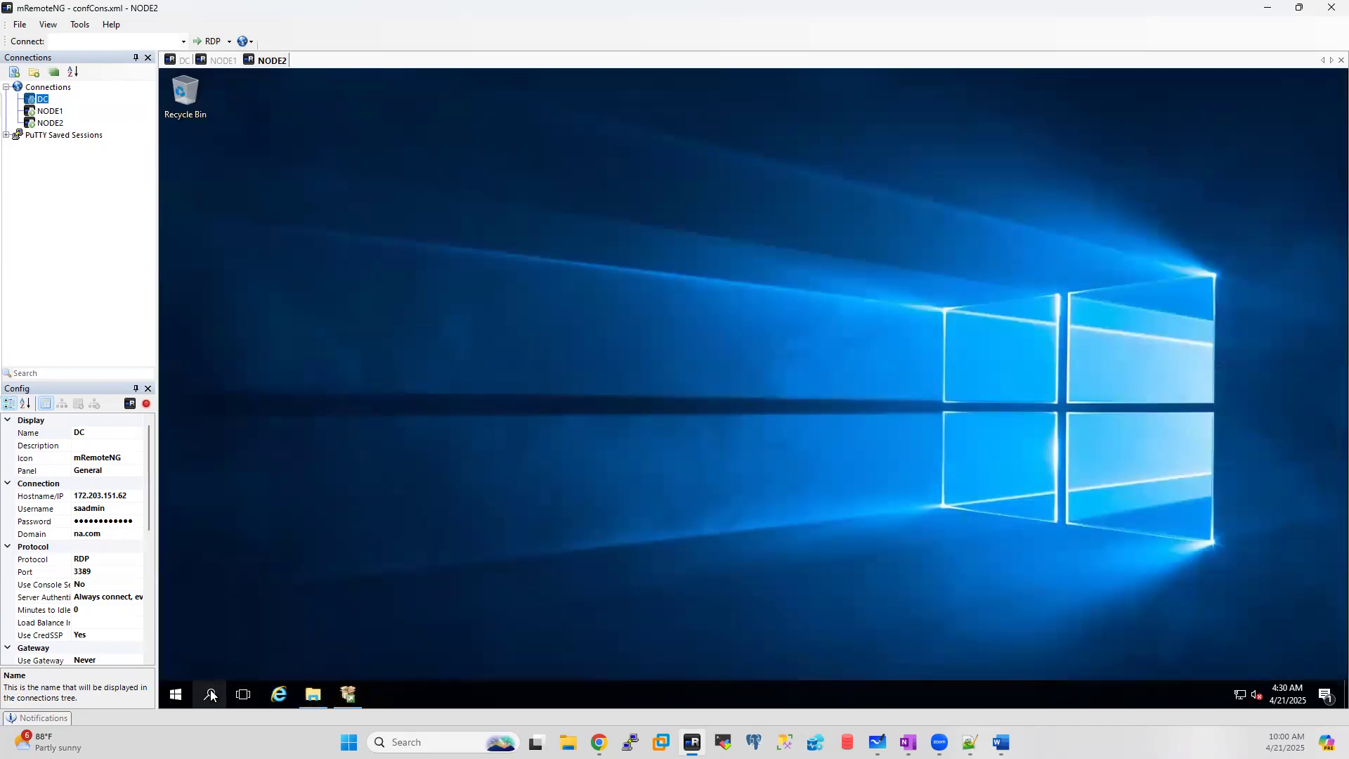
text(sql)
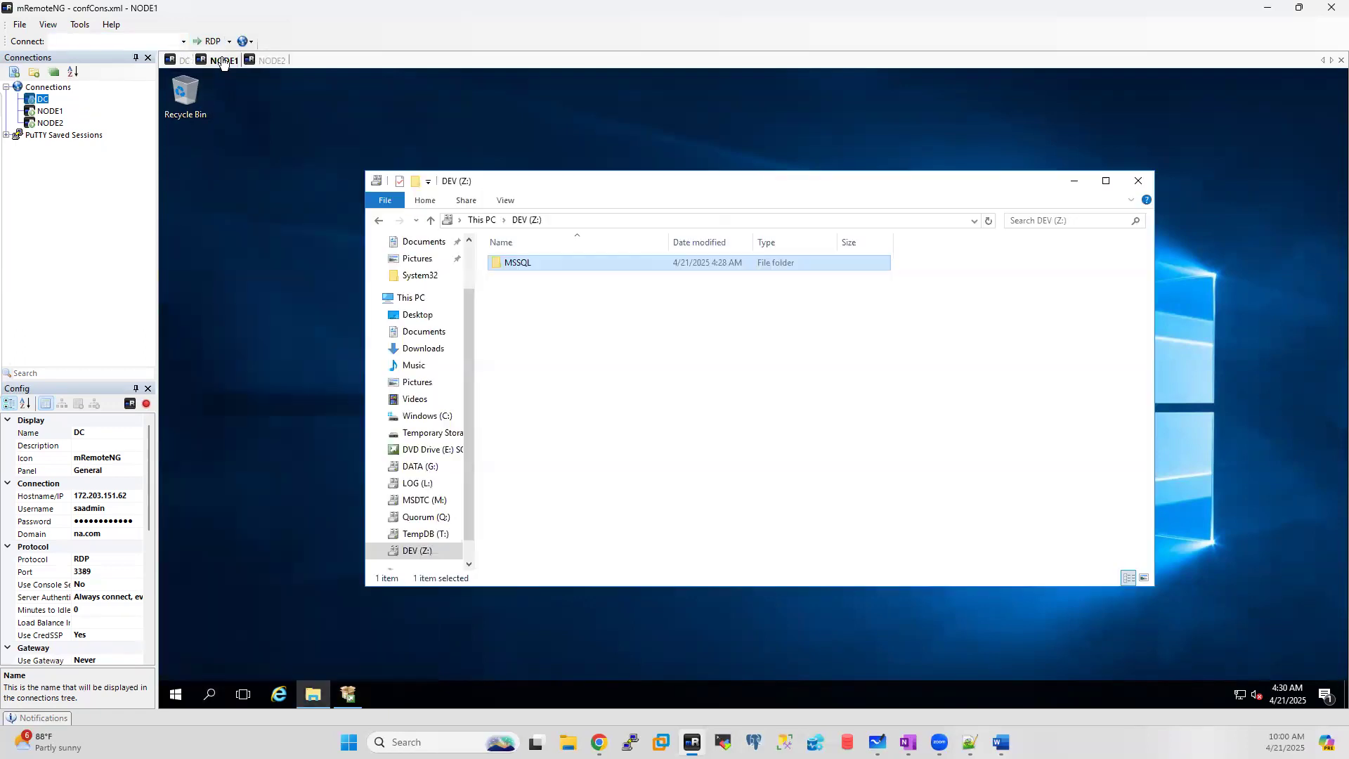
Step: Back on NODE2, restore SQL Server Installation Center and launch 'Add node to a SQL Server failover cluster'
click(224, 61)
click(183, 60)
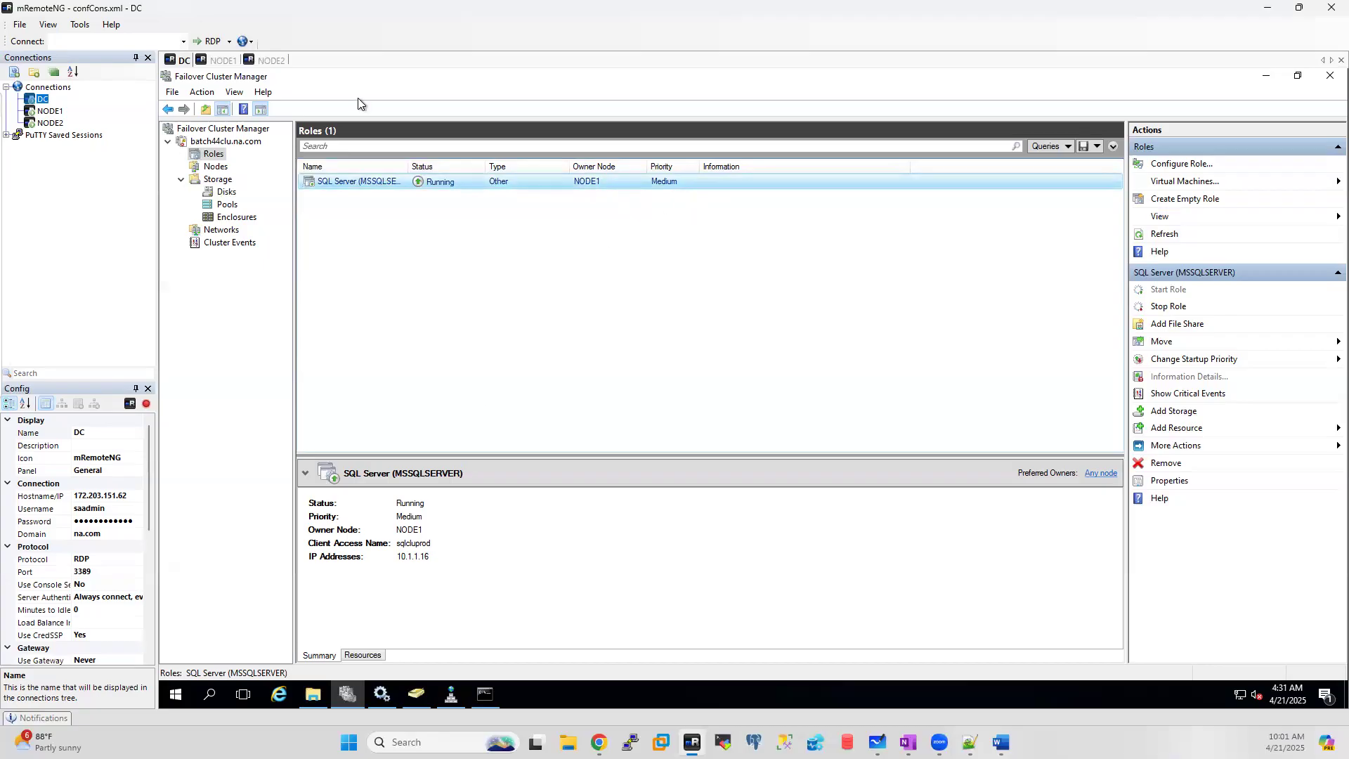
click(281, 61)
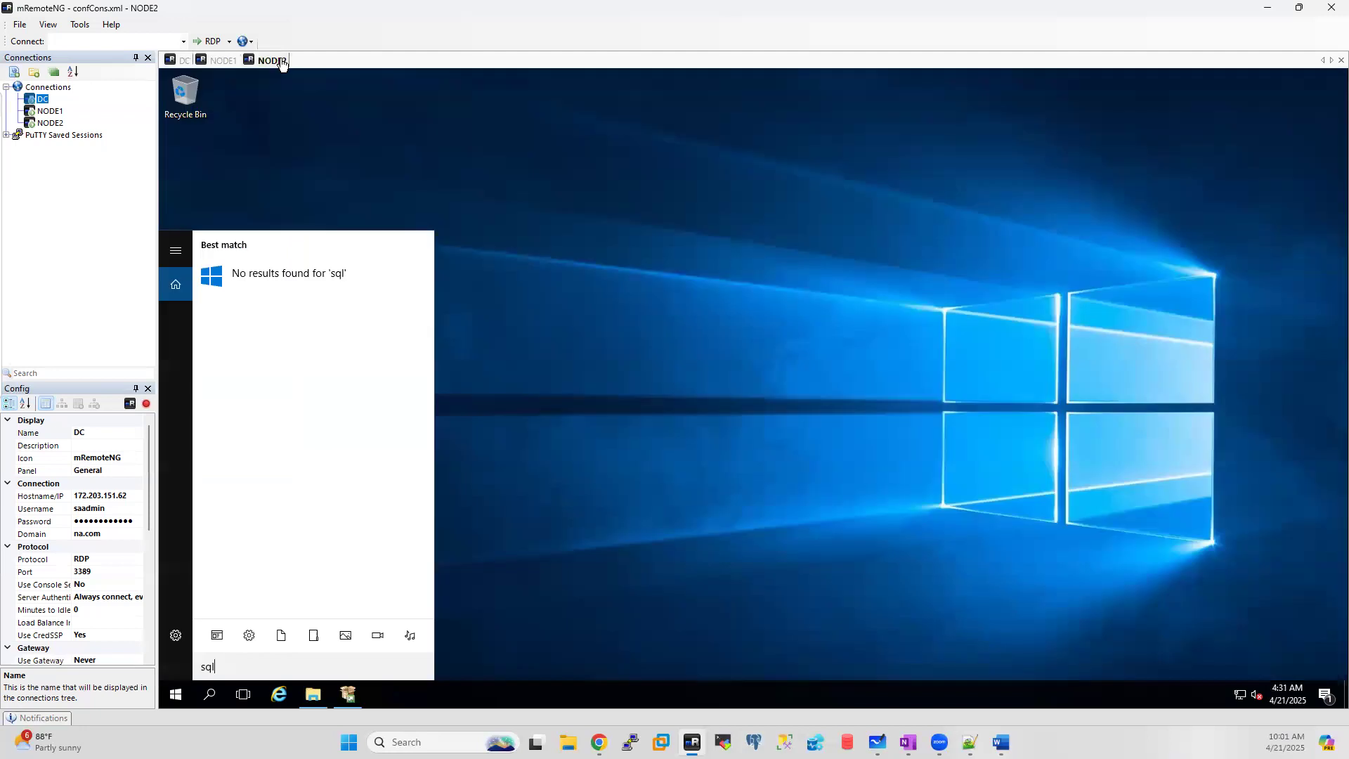
click(671, 463)
click(349, 695)
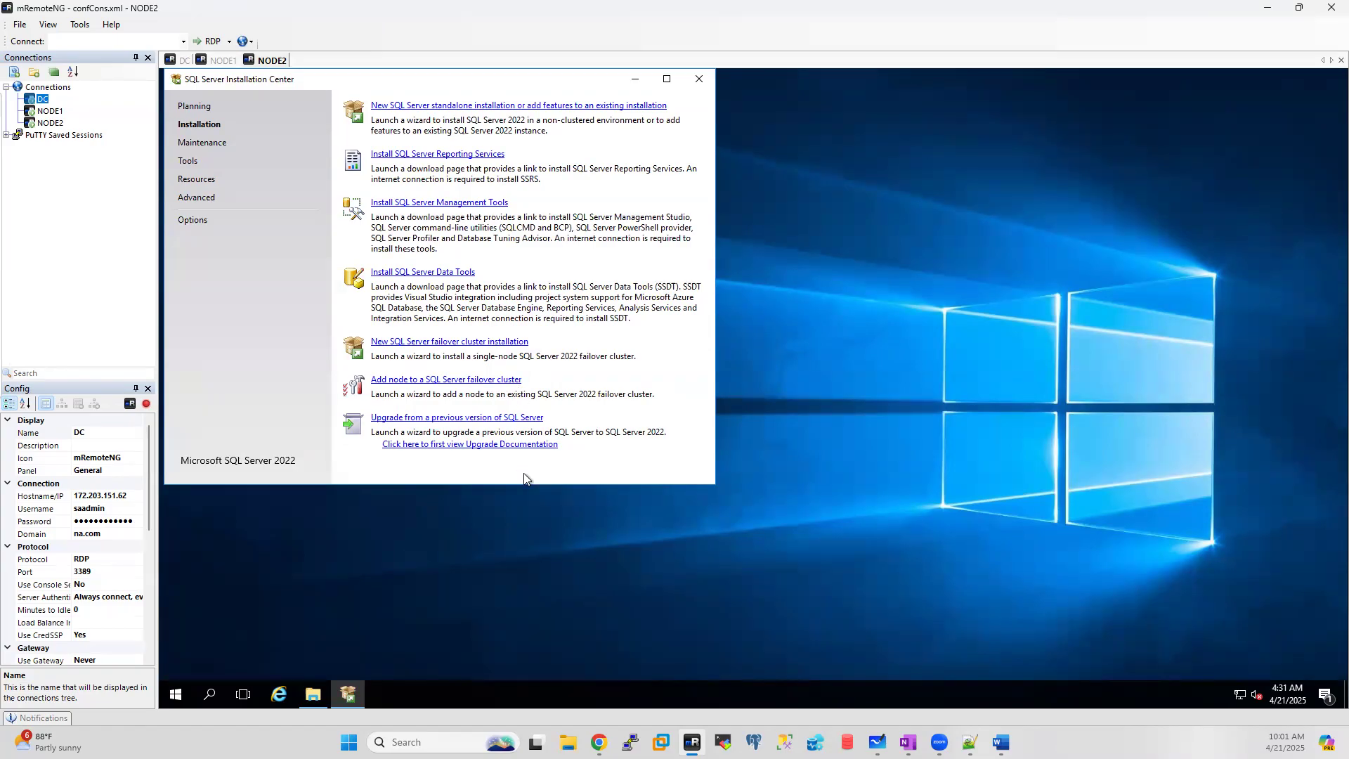
click(462, 379)
Step: Keep the Evaluation edition, accept the license terms, and continue past Microsoft Update
click(633, 80)
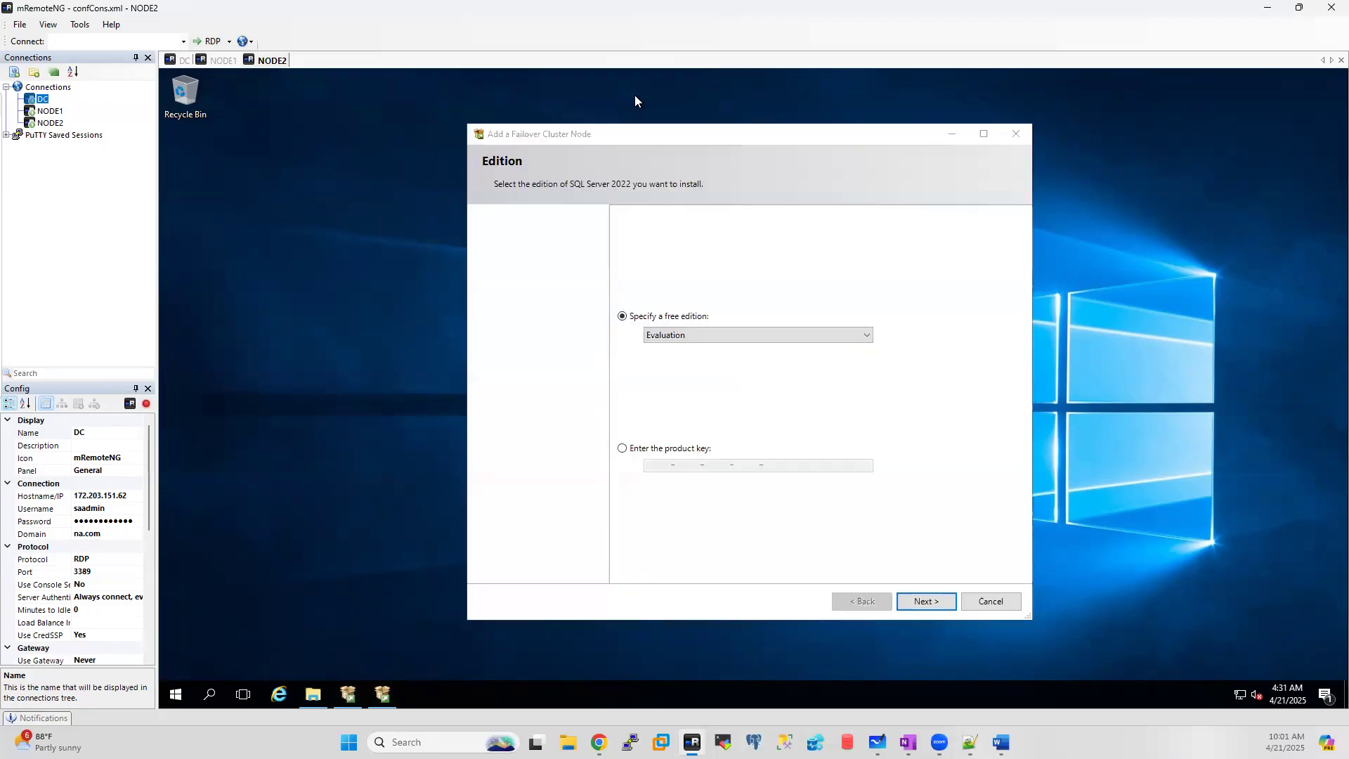
click(924, 602)
click(634, 501)
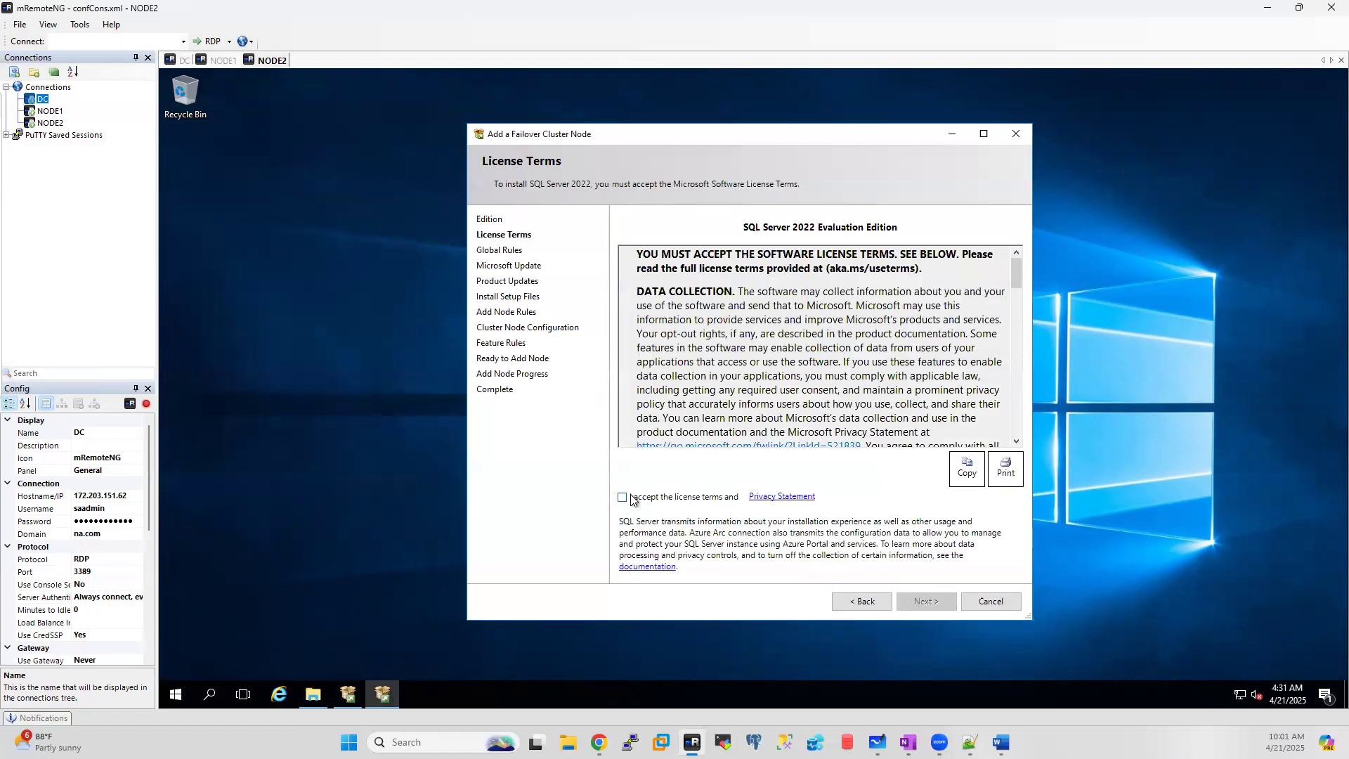
click(917, 599)
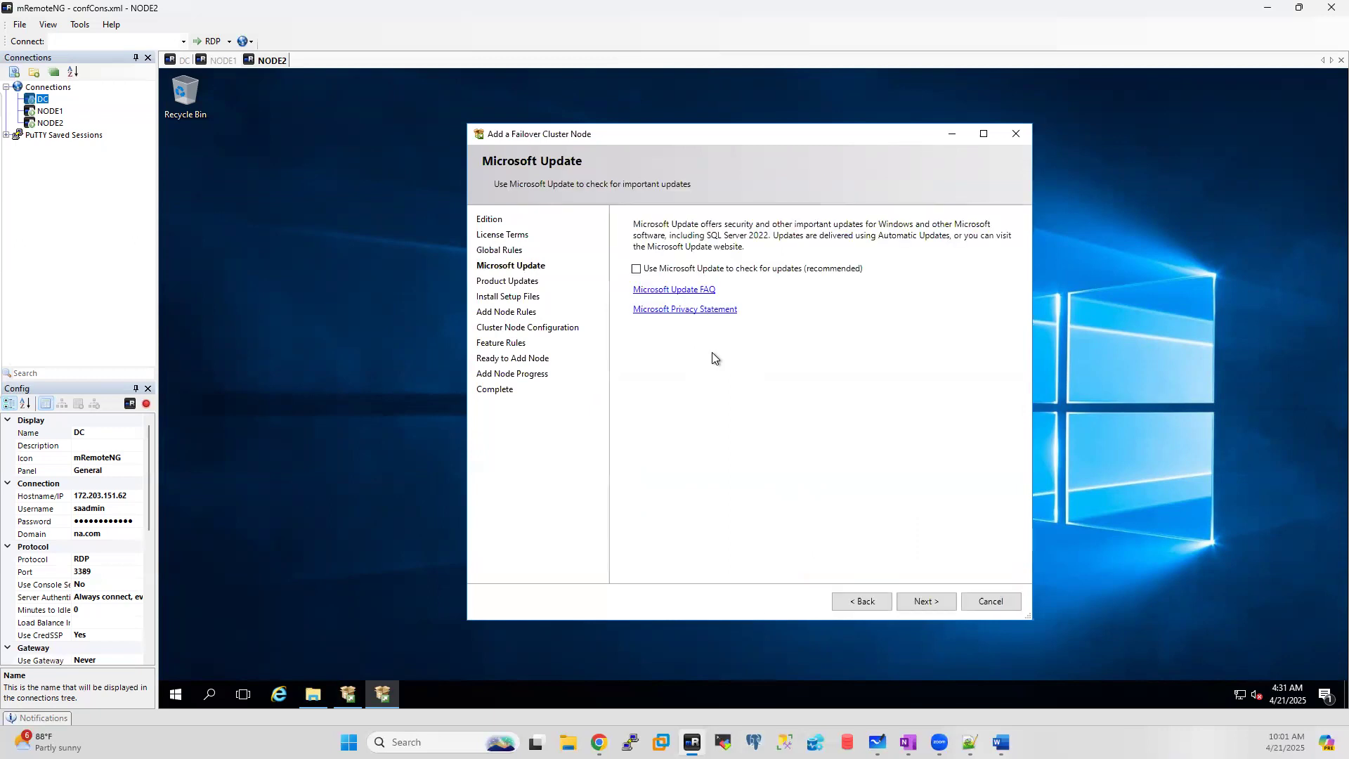
click(923, 602)
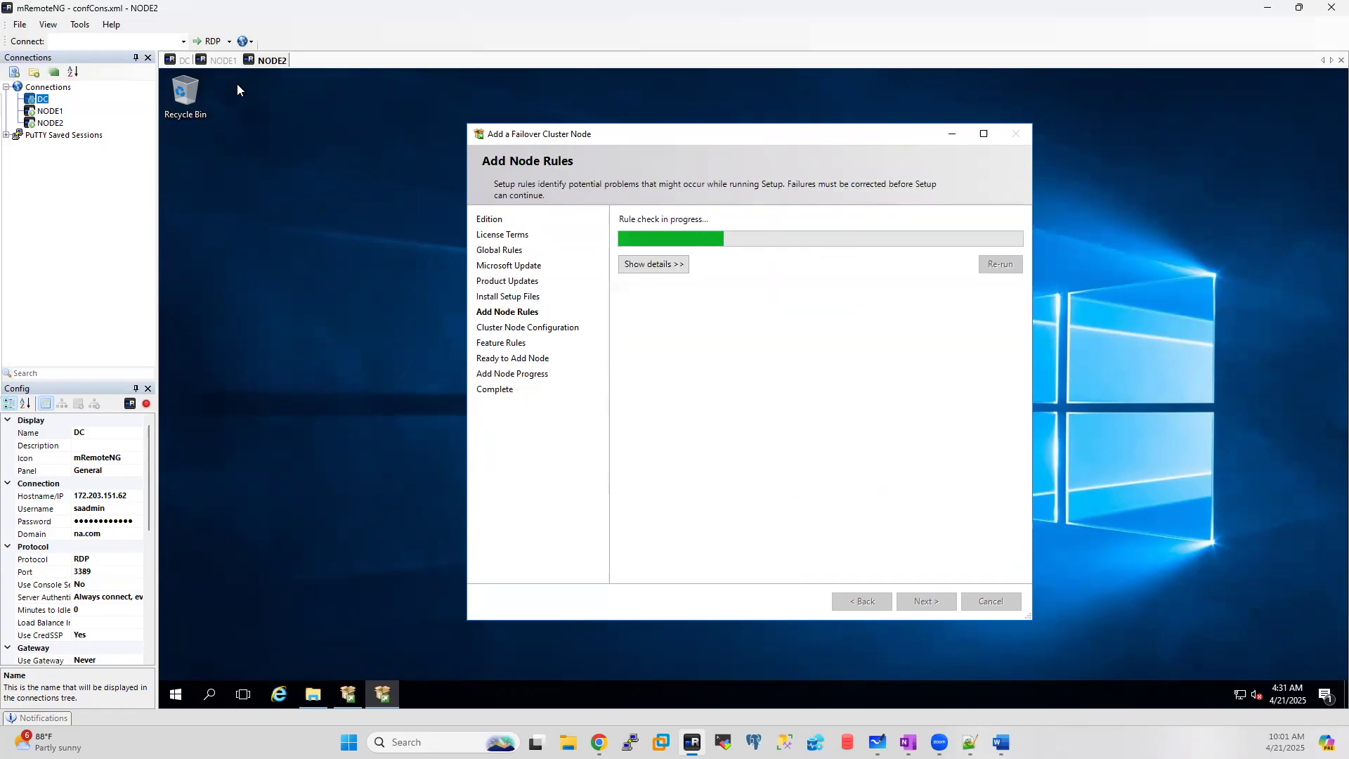
Step: Check the drives on NODE1's This PC, then return to NODE2's Add Node Rules
click(214, 62)
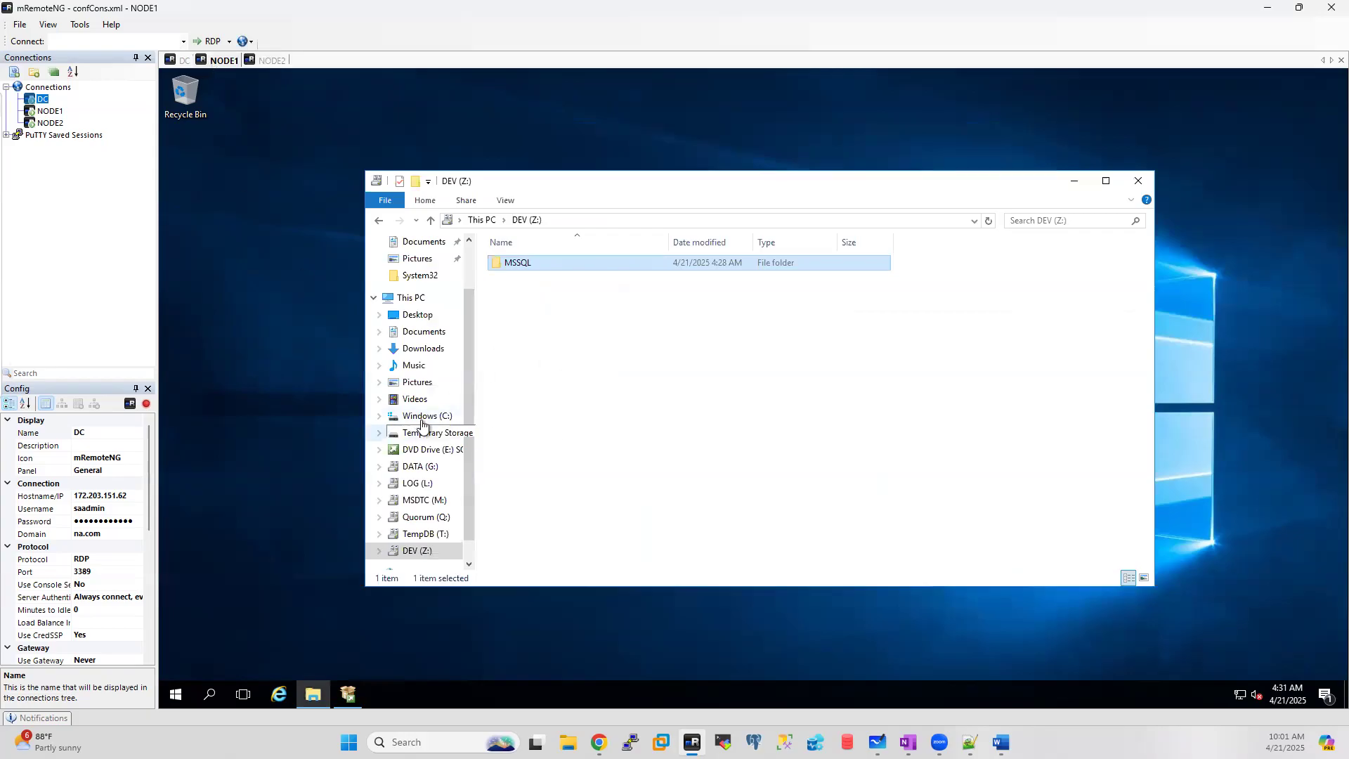
click(411, 298)
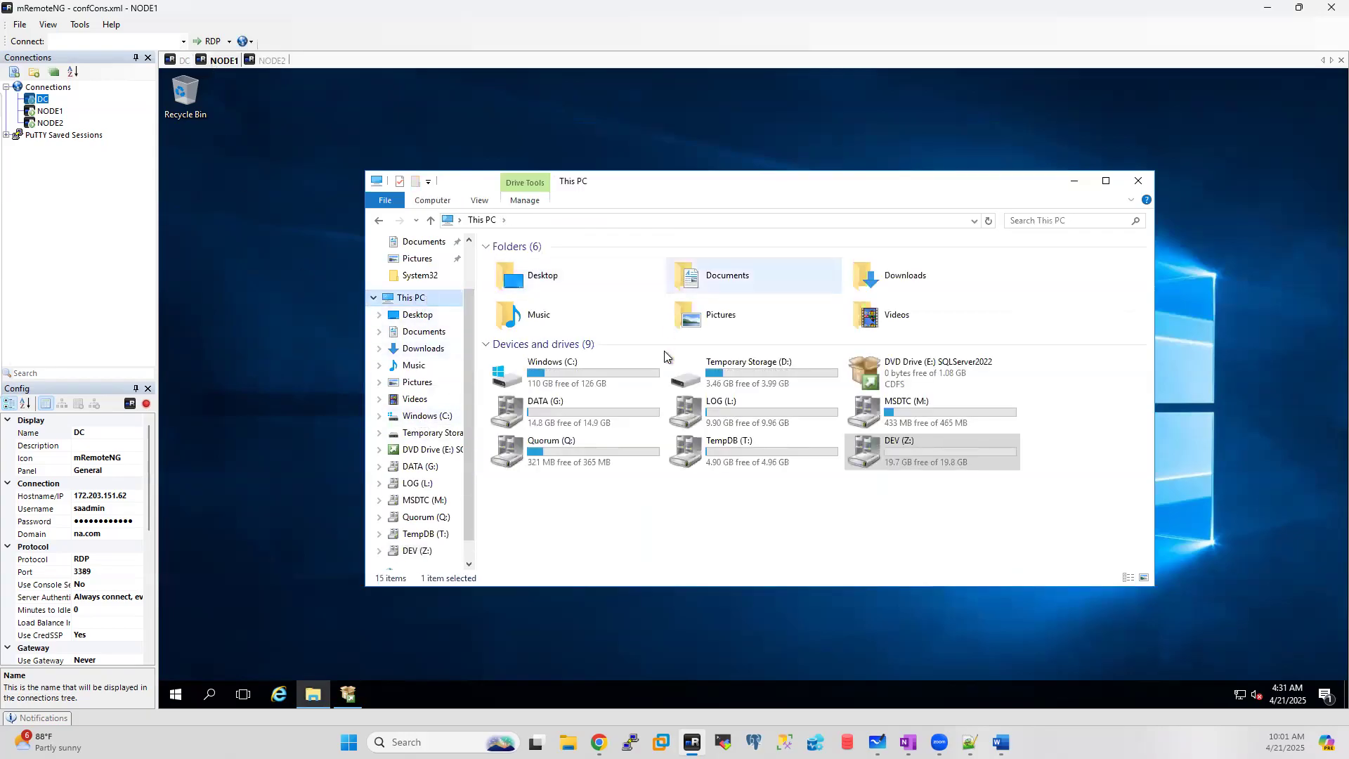
click(268, 61)
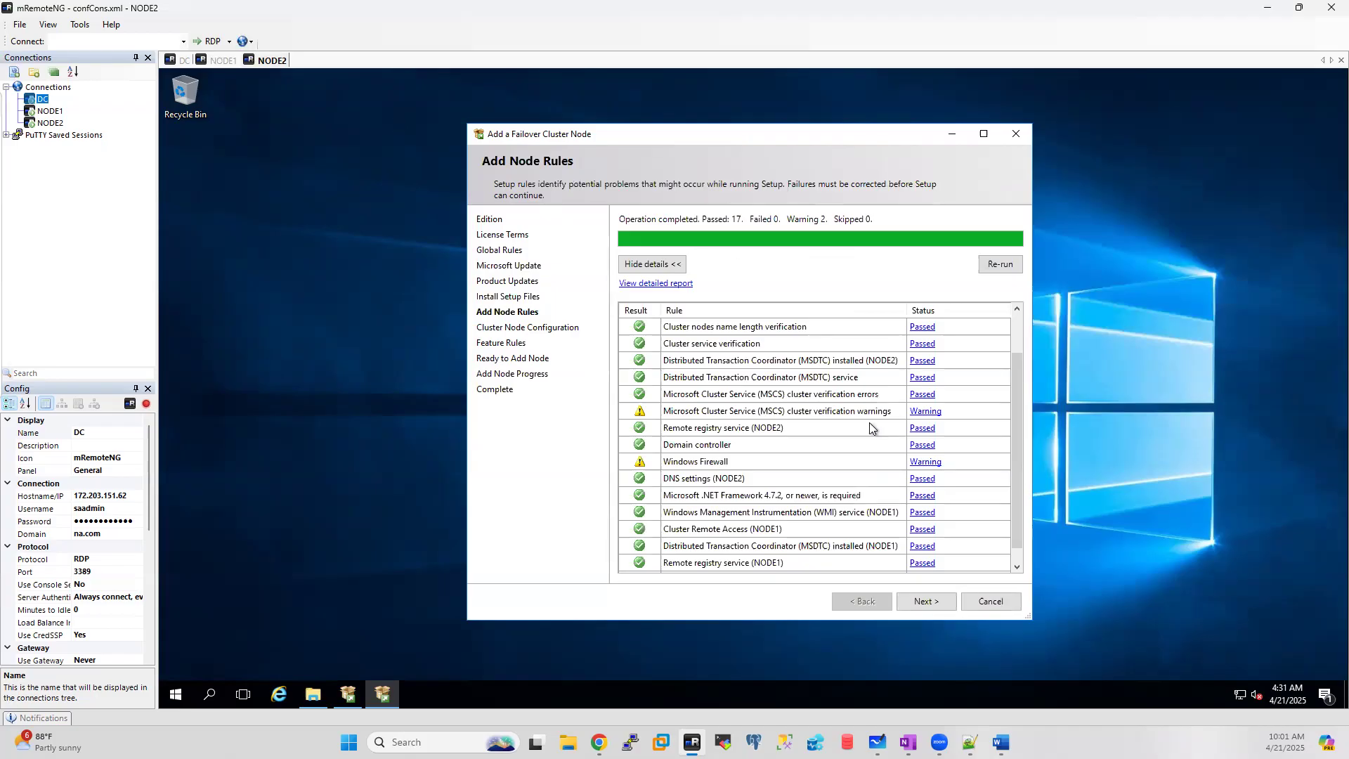
Step: Pass Add Node Rules, review NODE2's Cluster Node Configuration with a wider Cluster Network Name column, and continue
click(926, 601)
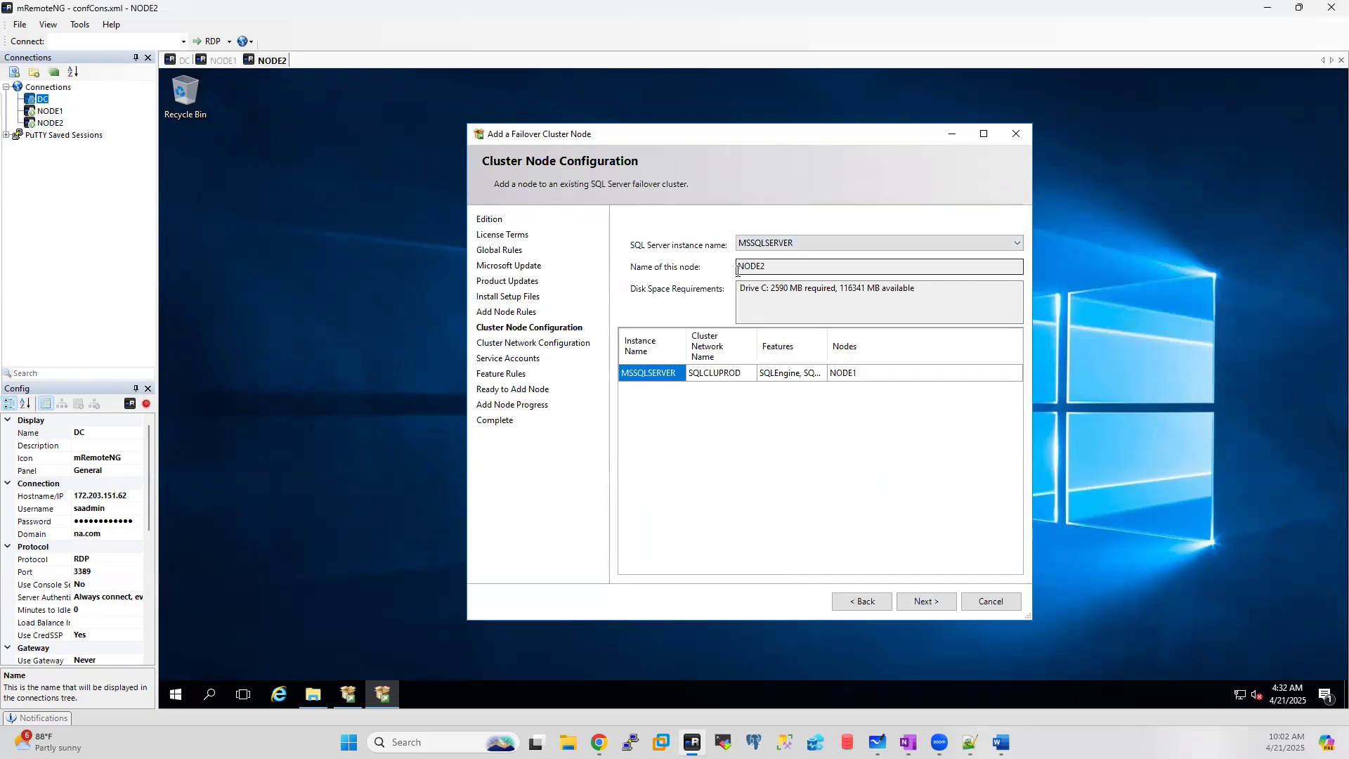
drag(777, 267, 722, 264)
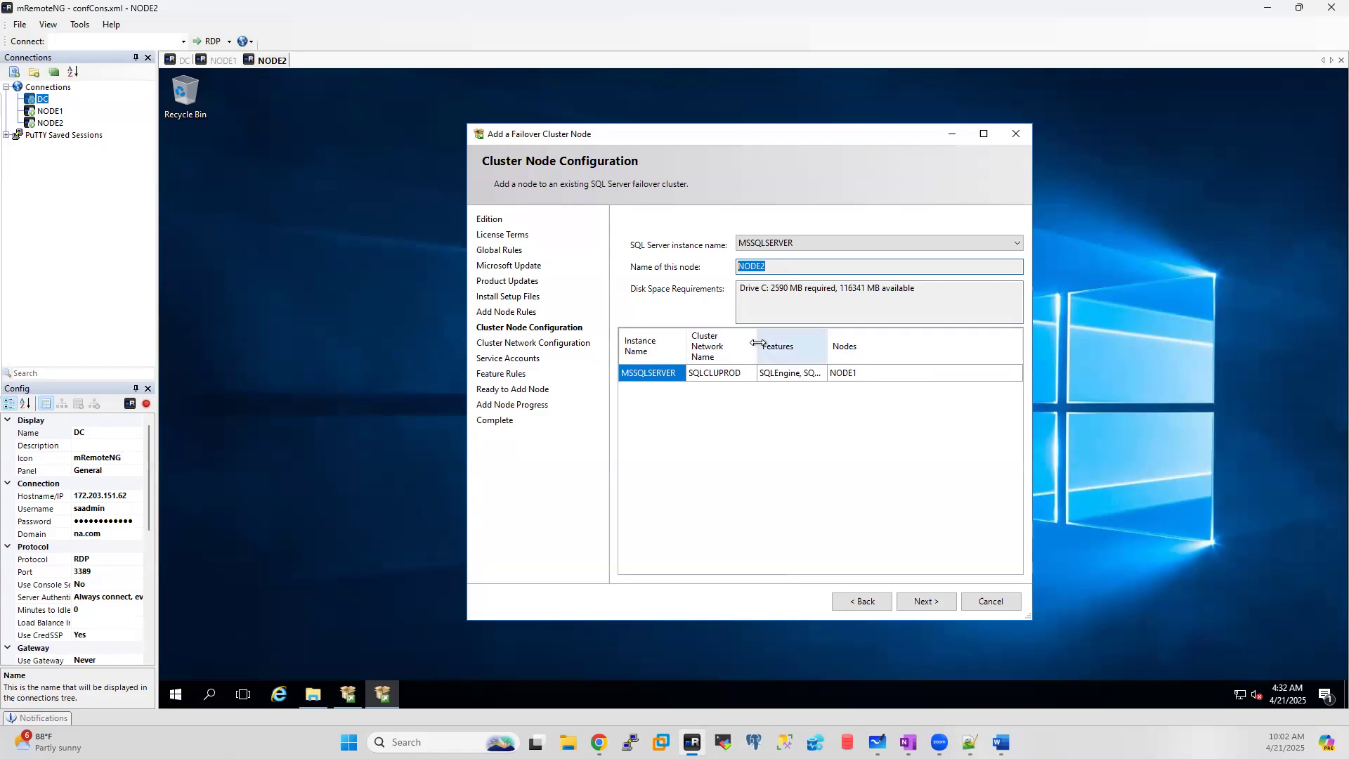
drag(876, 327, 999, 333)
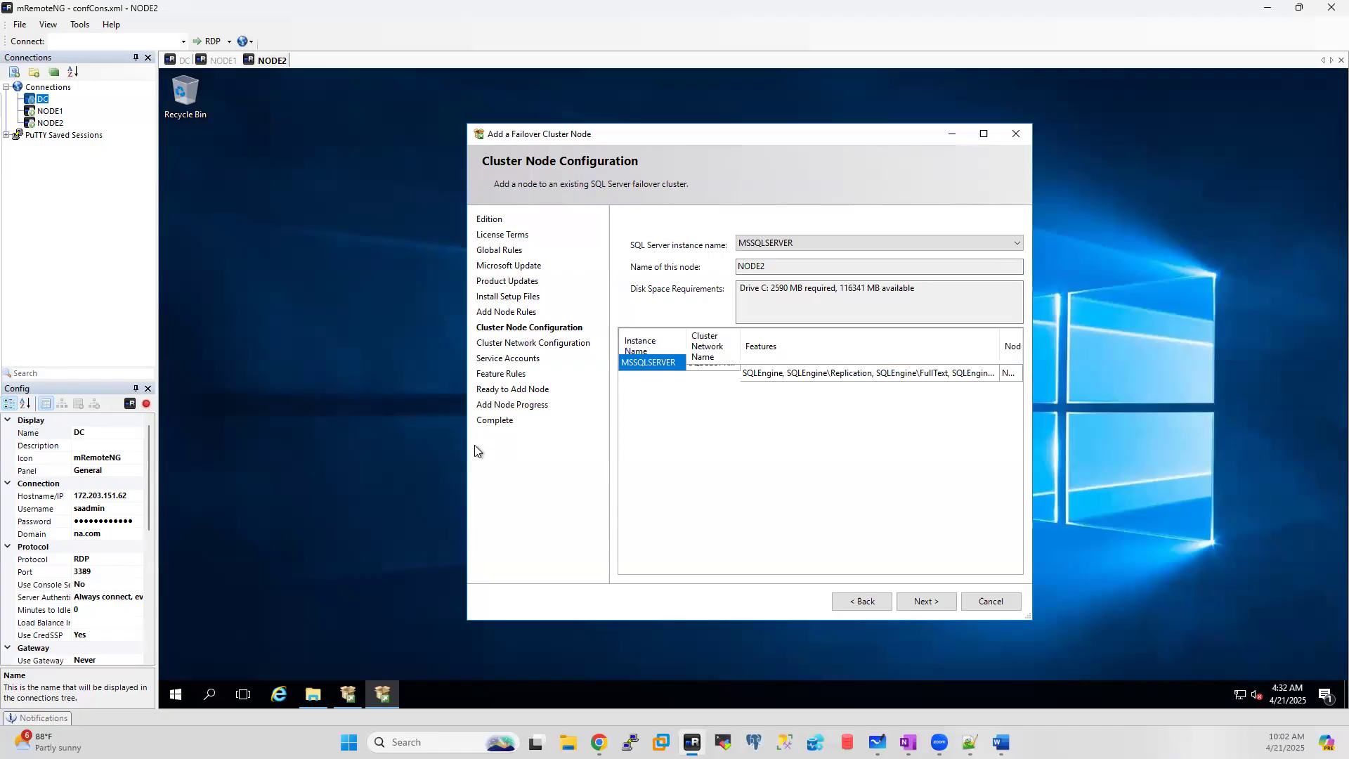
click(314, 693)
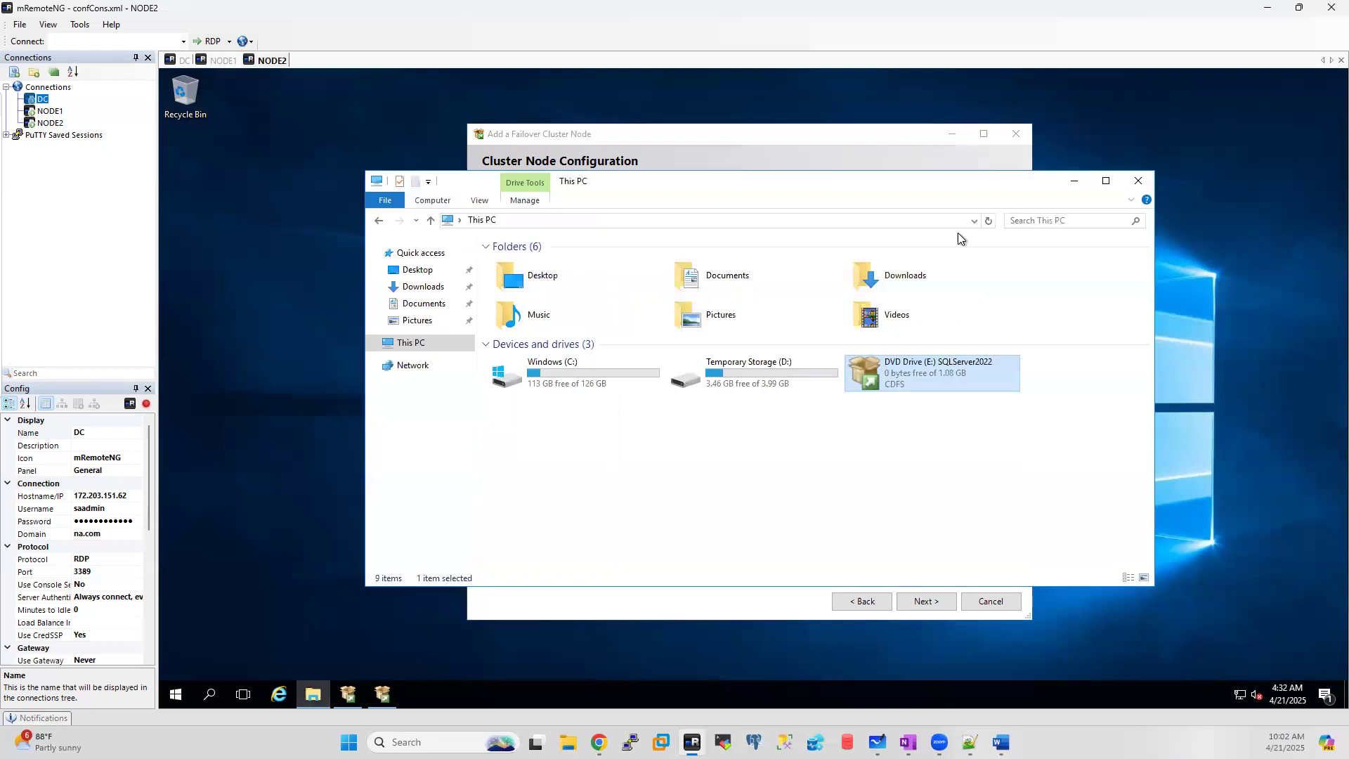
click(1138, 181)
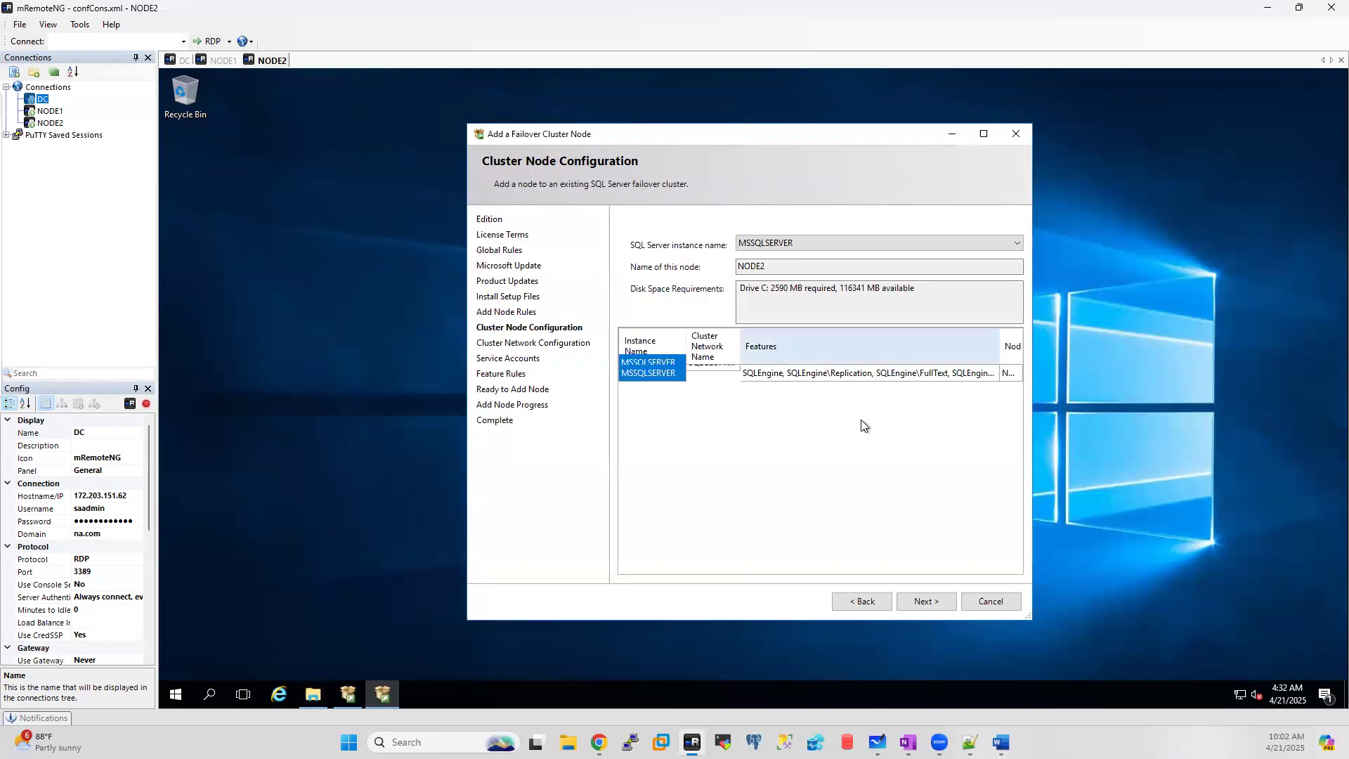
click(922, 602)
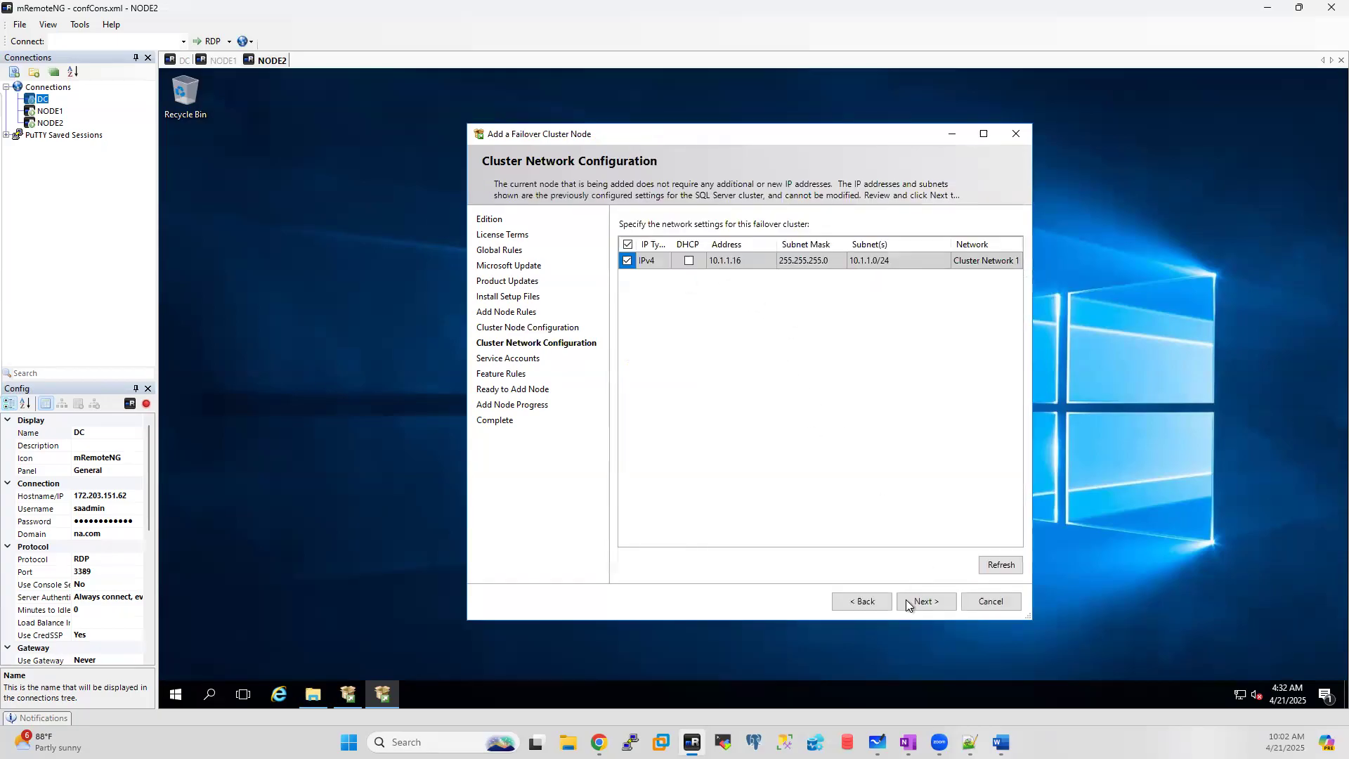
Step: Enter the Analysis Services and SQL Server Agent service account passwords
click(930, 601)
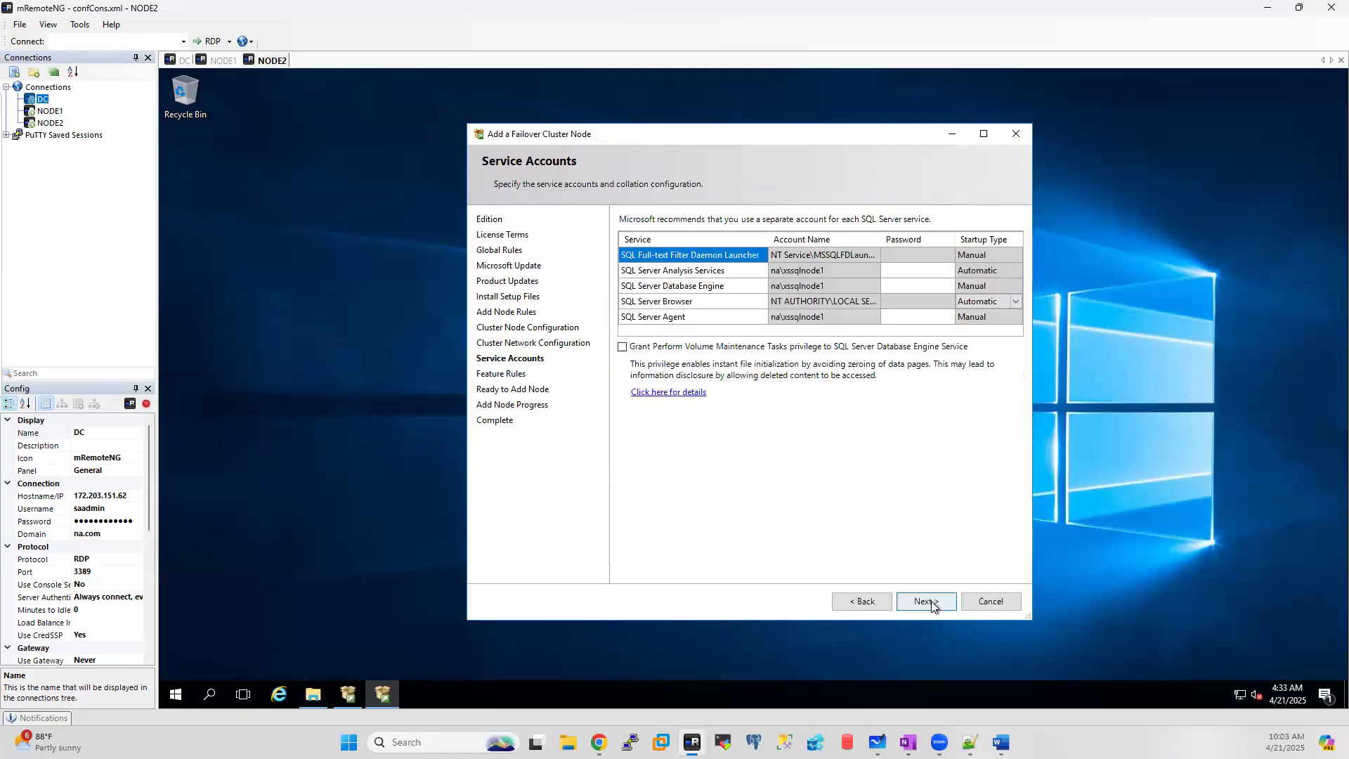
click(902, 269)
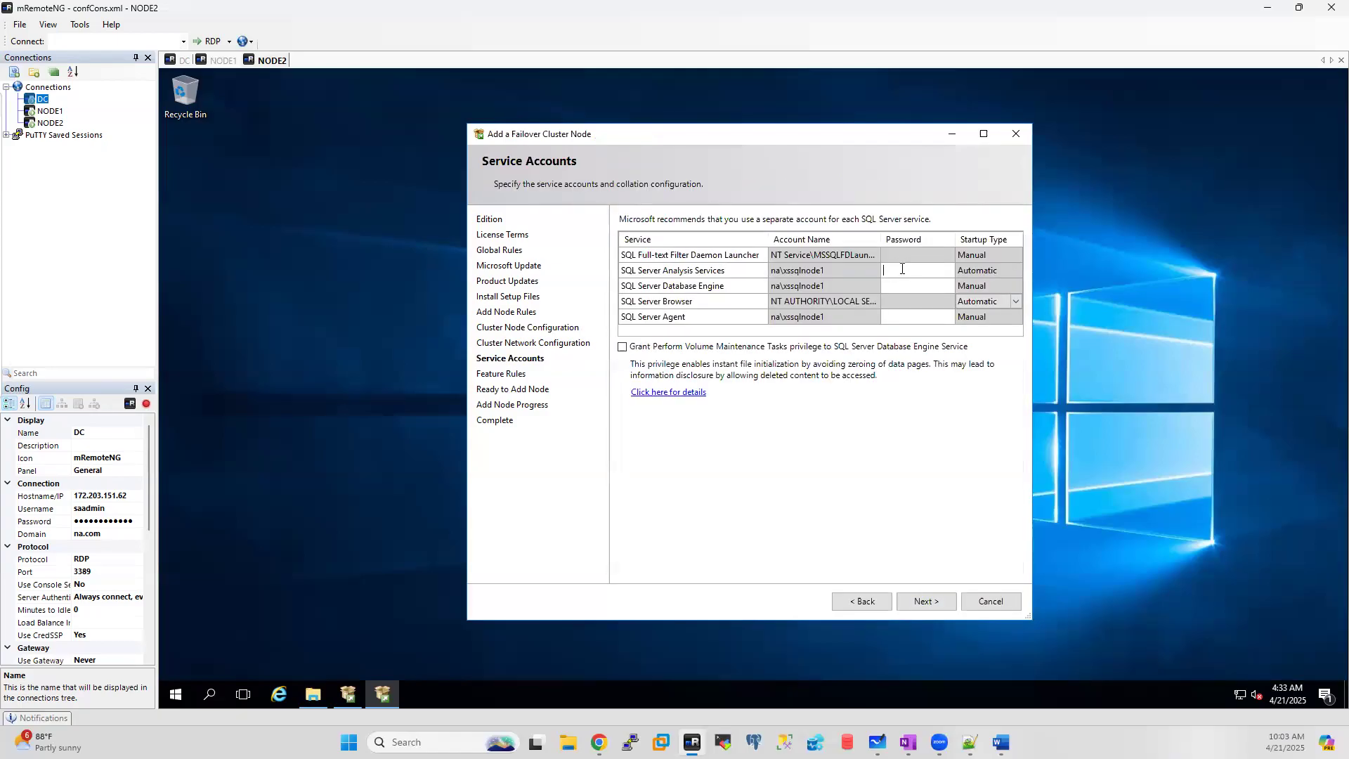
text(••••••••••••••••••••)
click(910, 318)
text(••••••••••••)
click(312, 694)
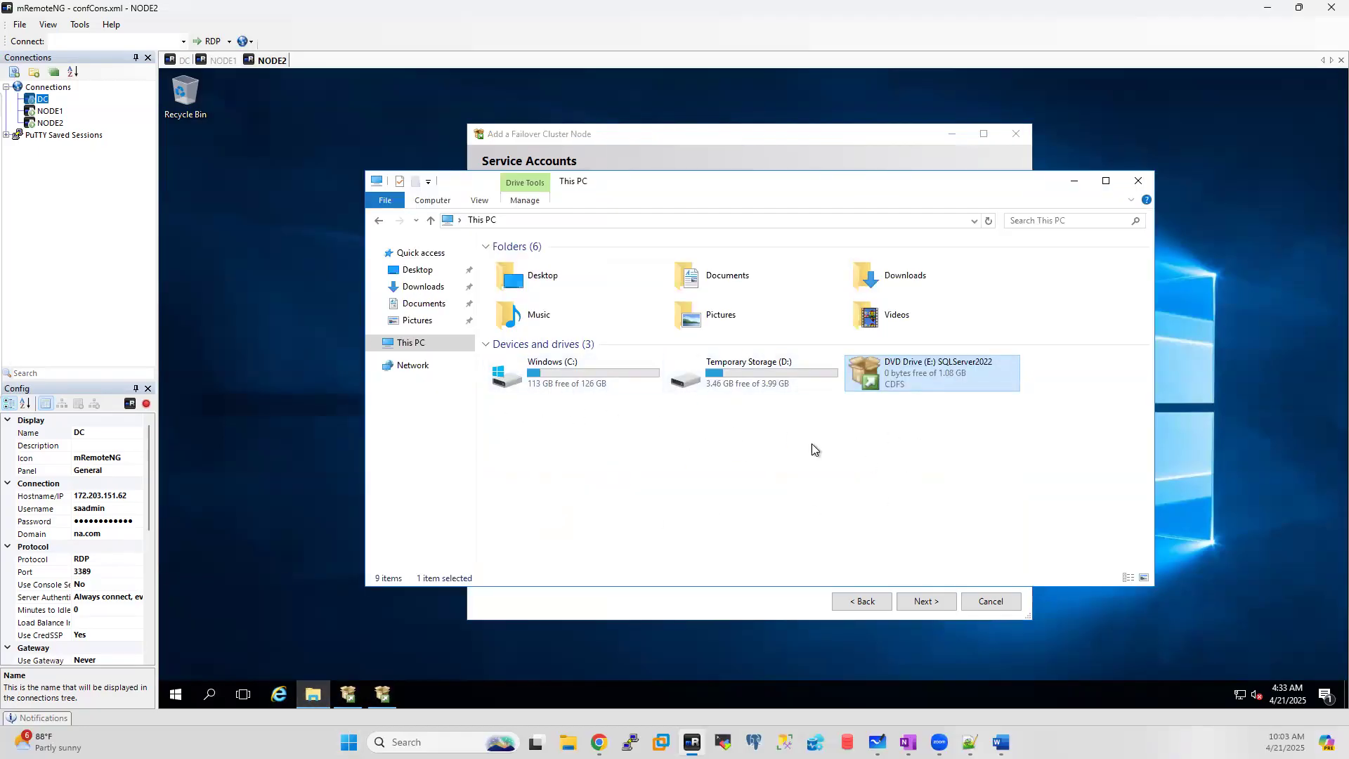
click(656, 145)
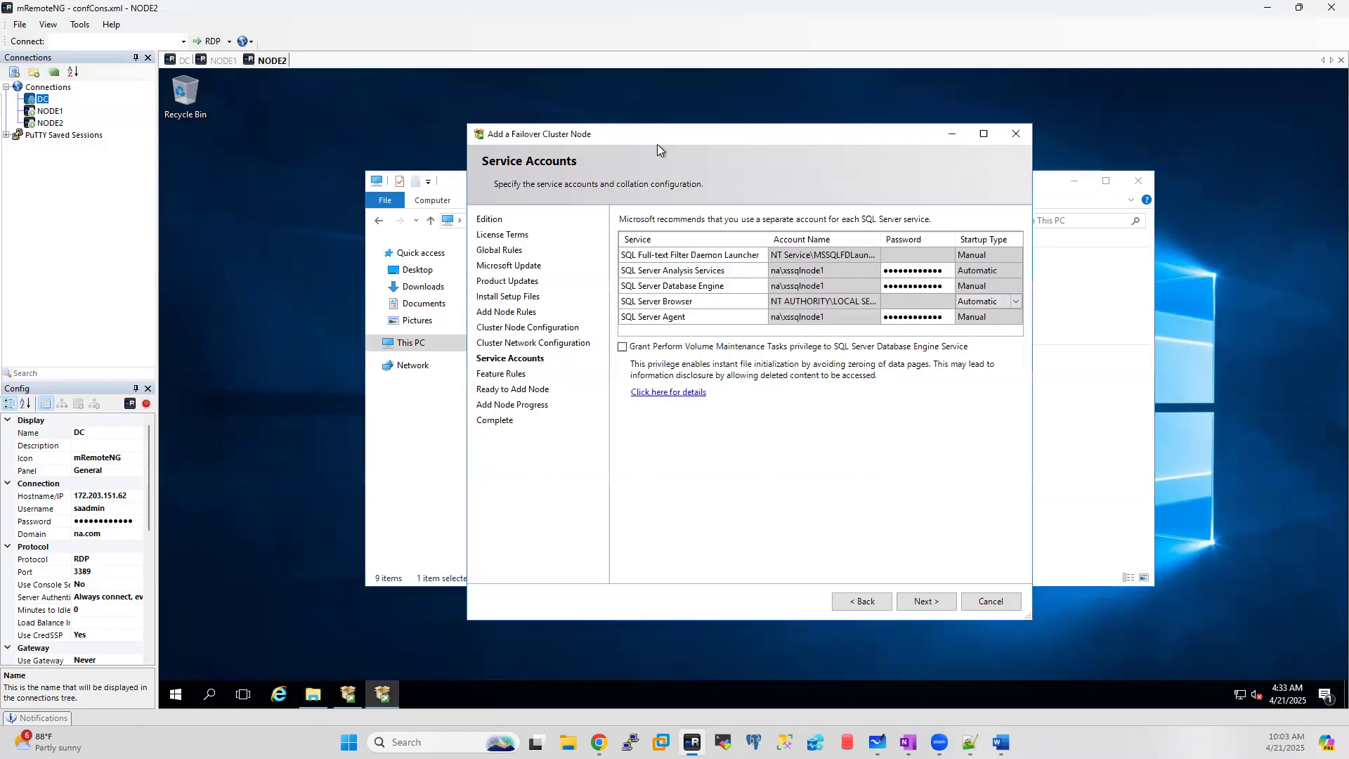
Step: Dismiss the validation error, re-enter the rejected SQL Server Agent password, and submit the service accounts
click(922, 596)
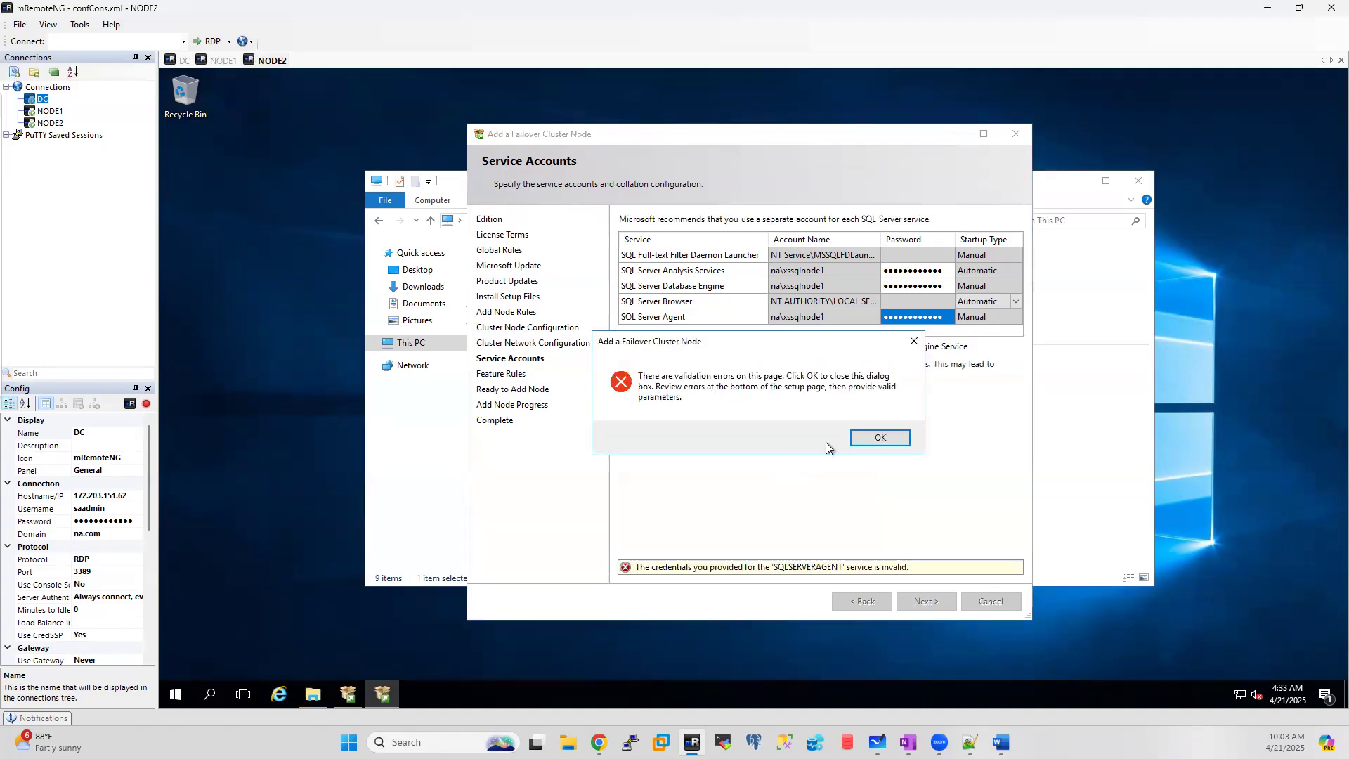
click(883, 436)
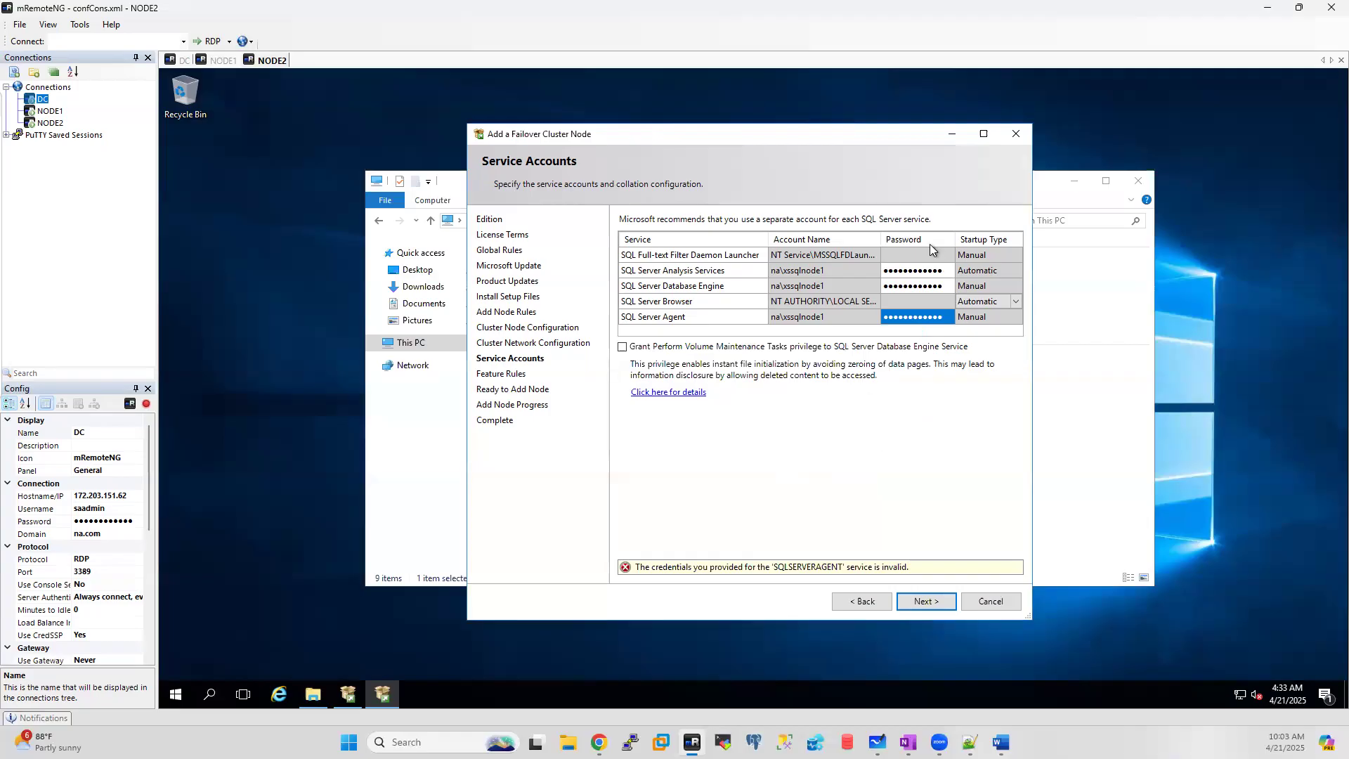
click(924, 288)
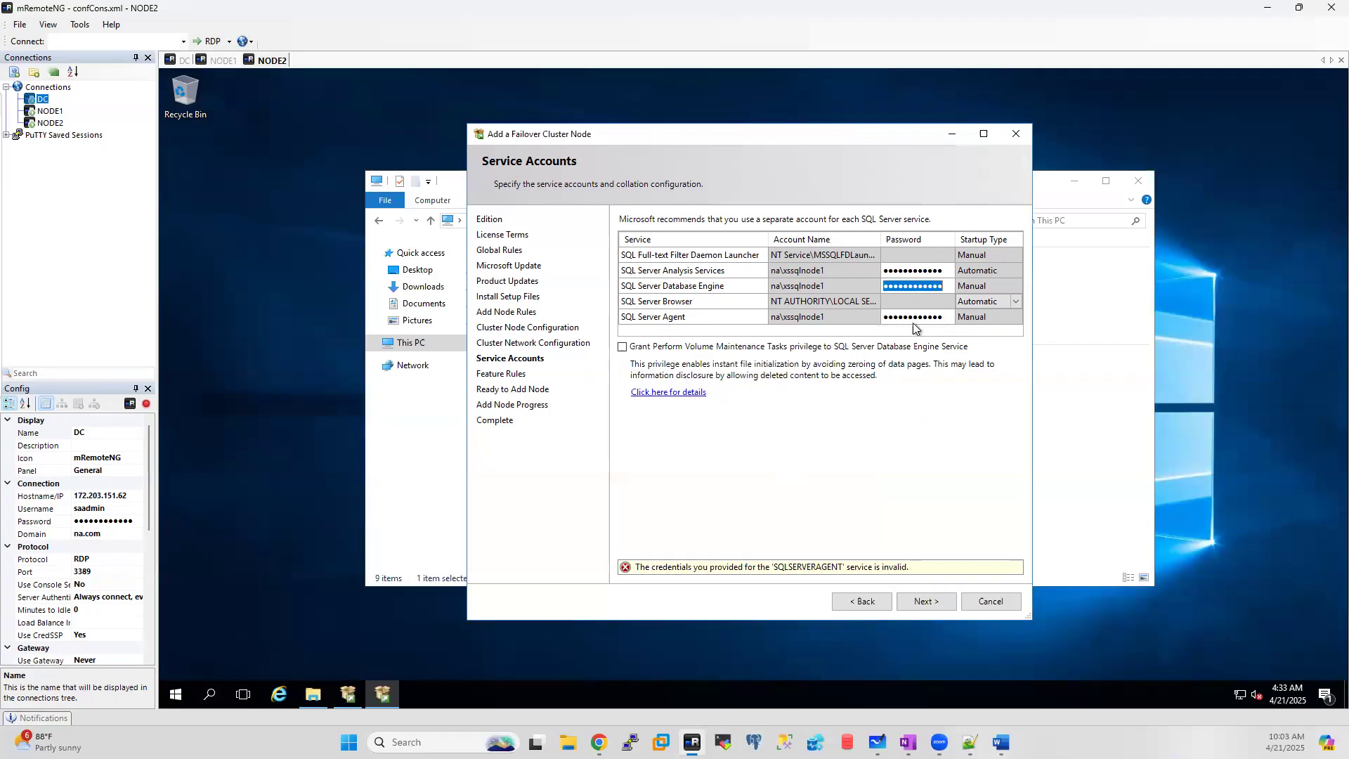
click(918, 318)
double_click(919, 318)
text(••••••)
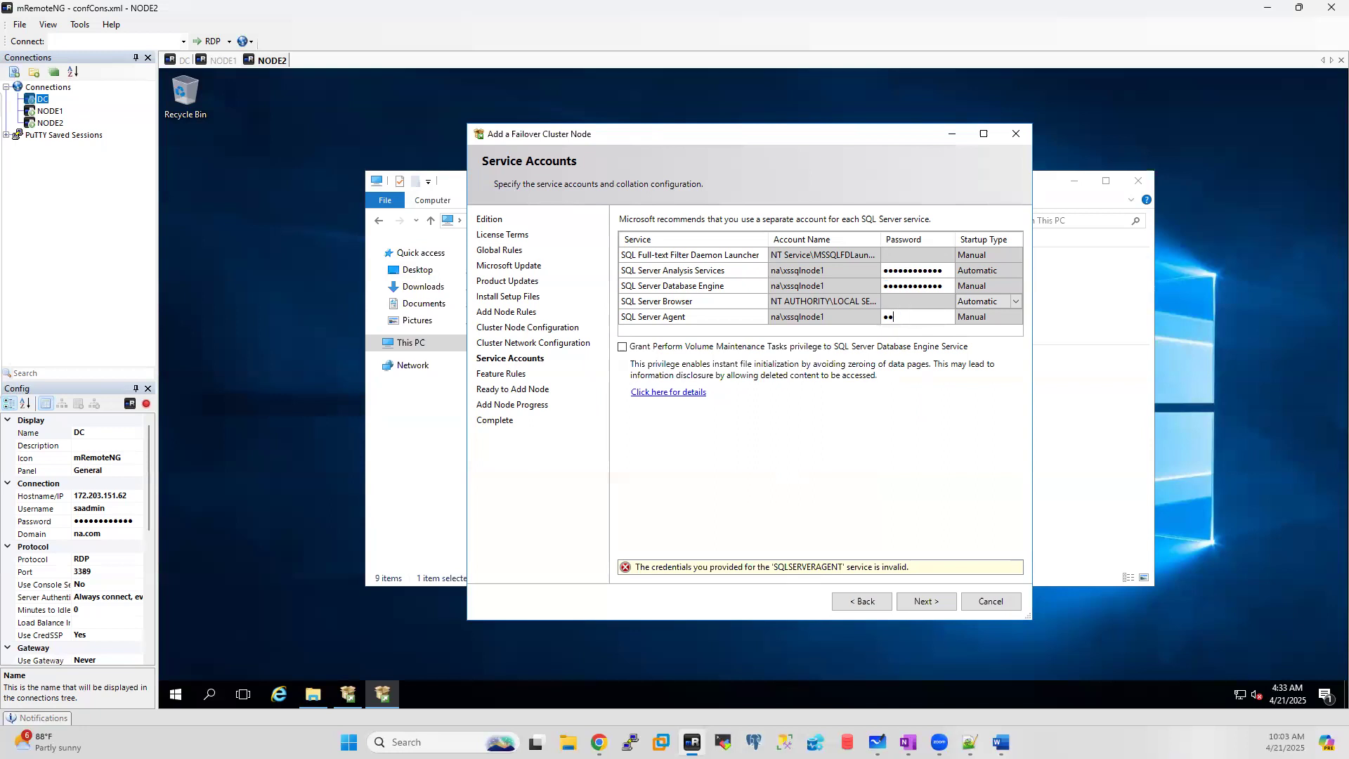
text(•••••••)
click(927, 604)
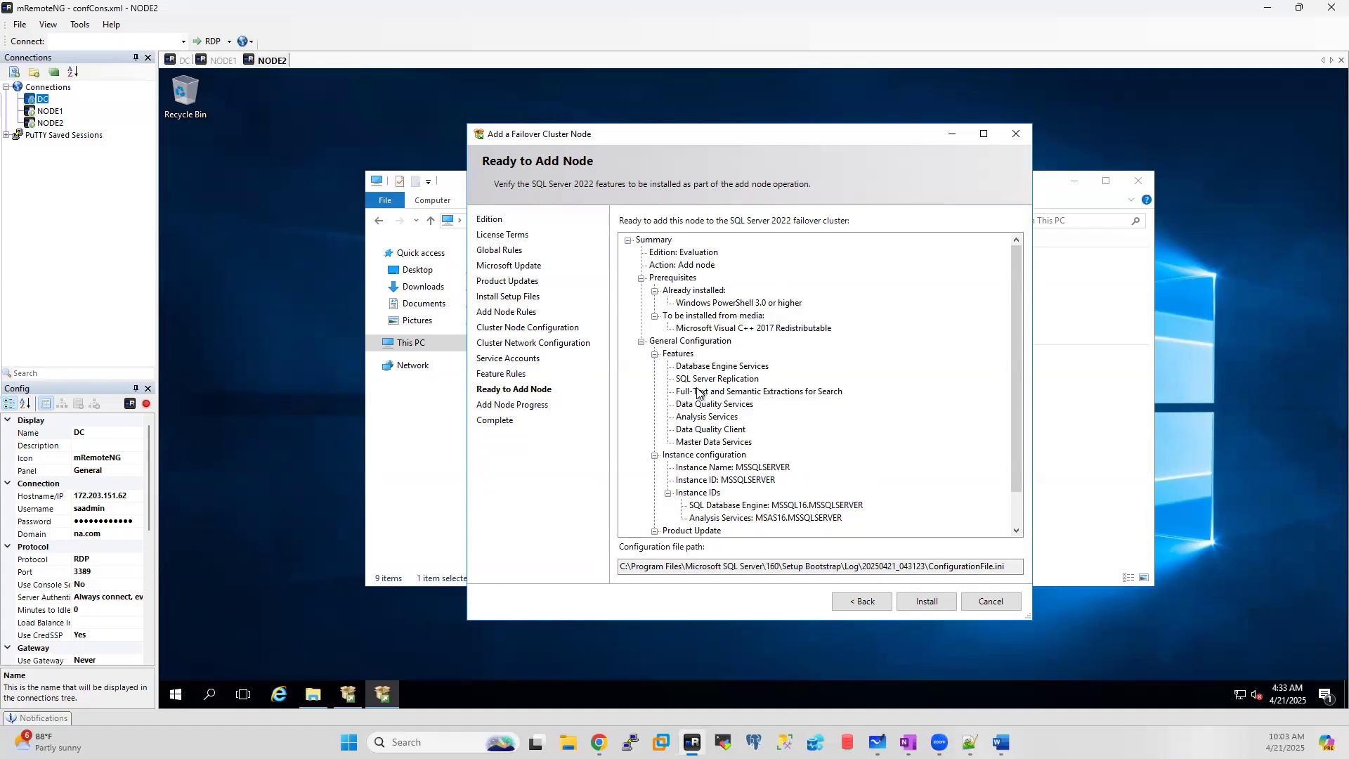
Step: Review the Ready to Add Node summary and start the node installation
scroll(724, 345, down, 1)
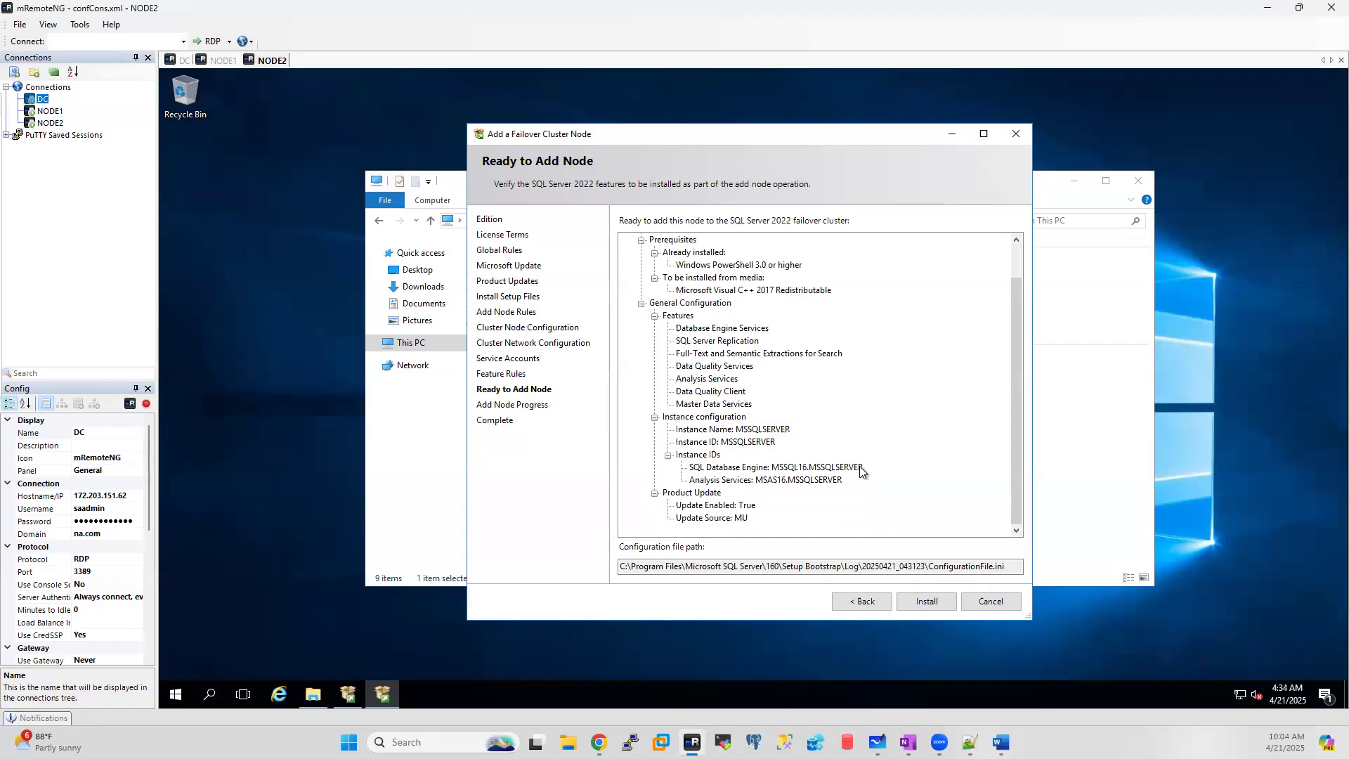
click(929, 598)
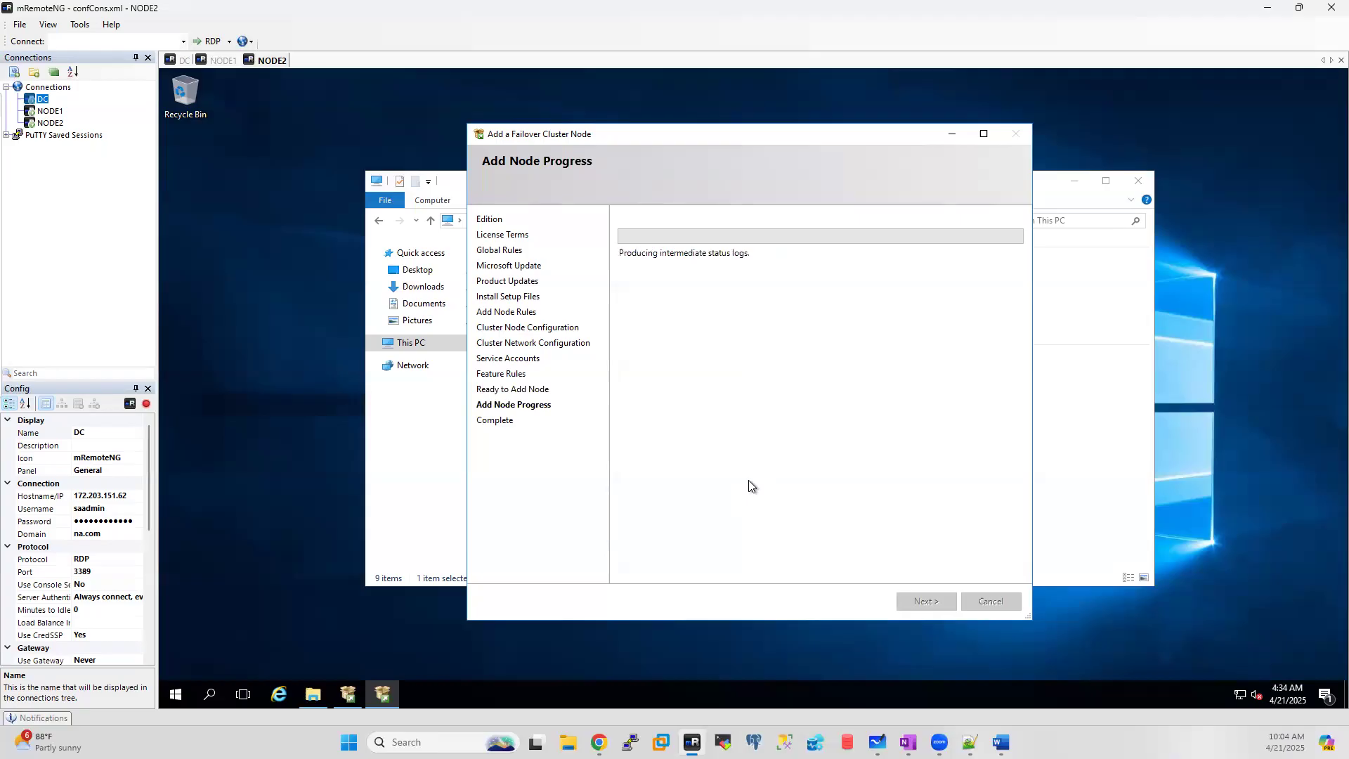
Step: On NODE1, open SQL Server 2022 Configuration Manager, confirm all SQL Server Services are Running, then return to NODE2
click(223, 60)
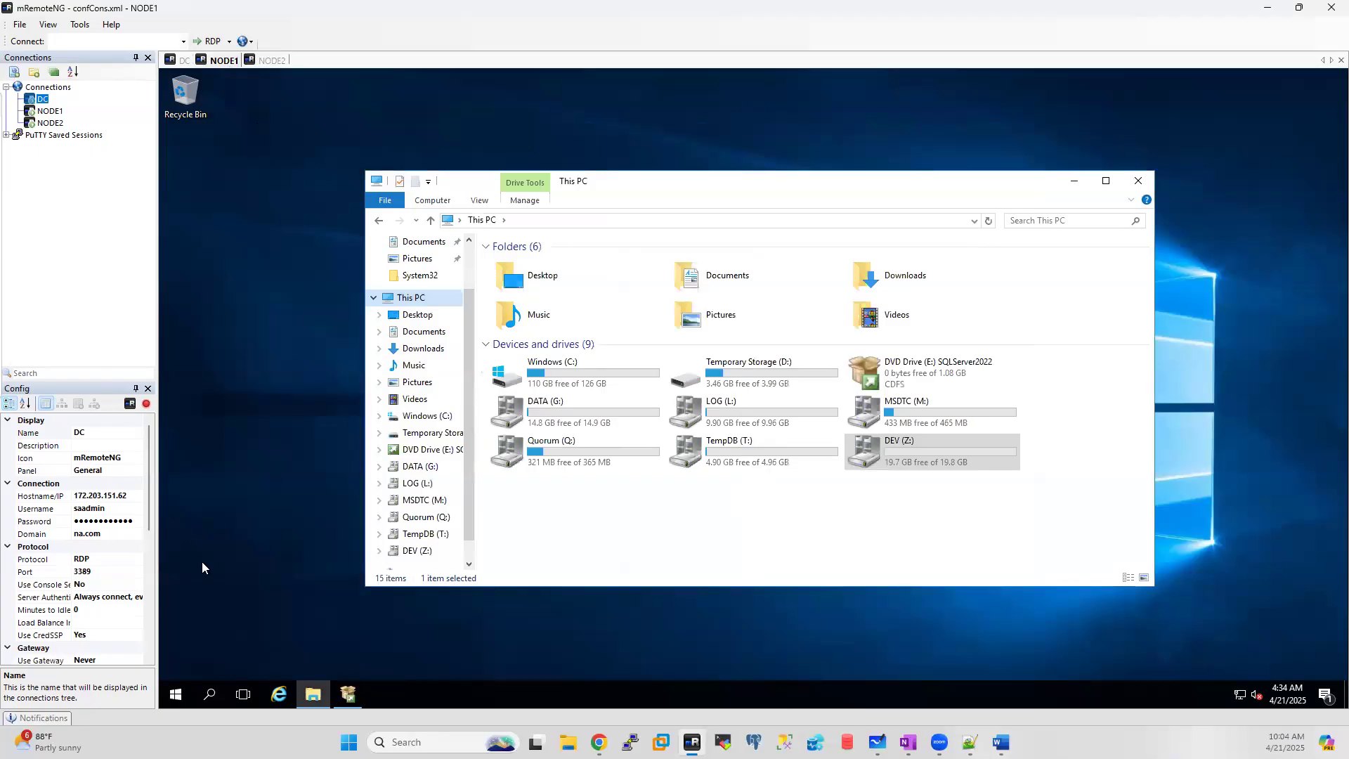
click(210, 695)
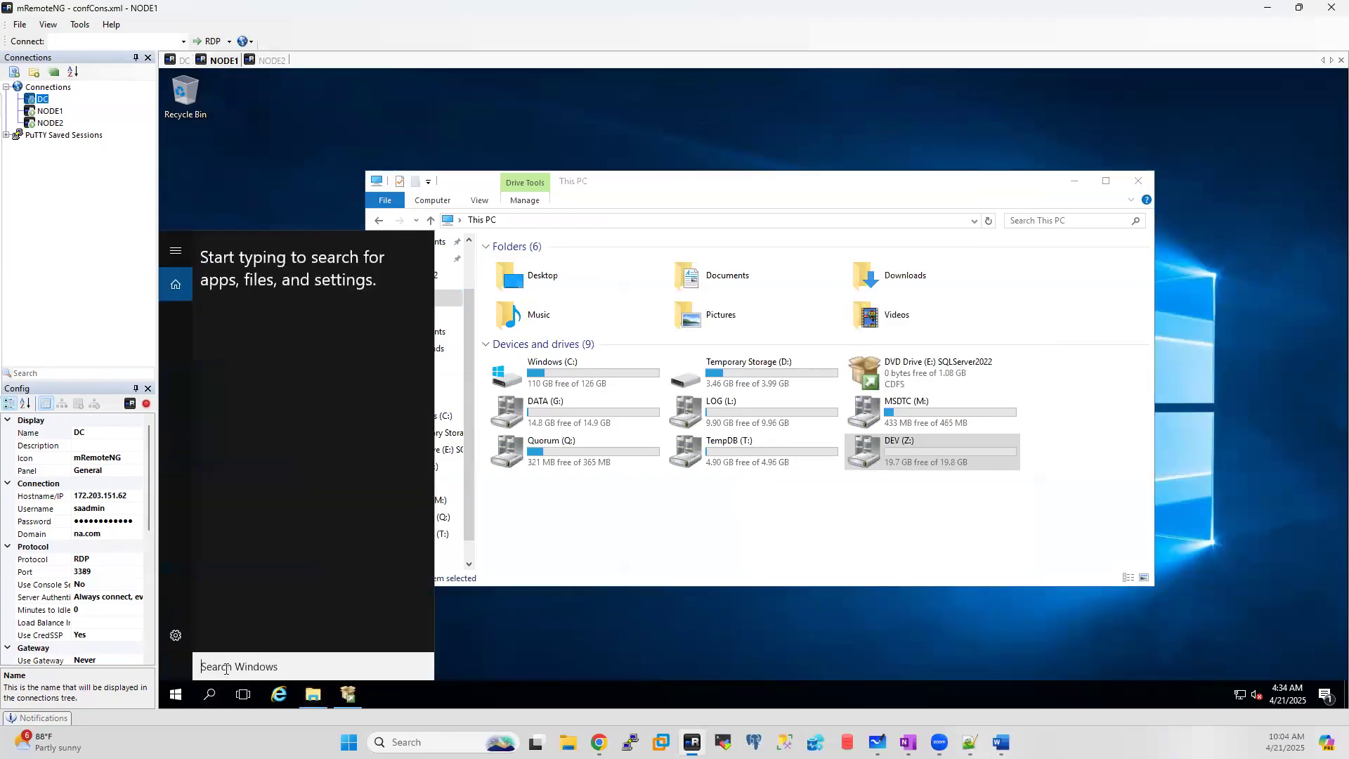
text(confi)
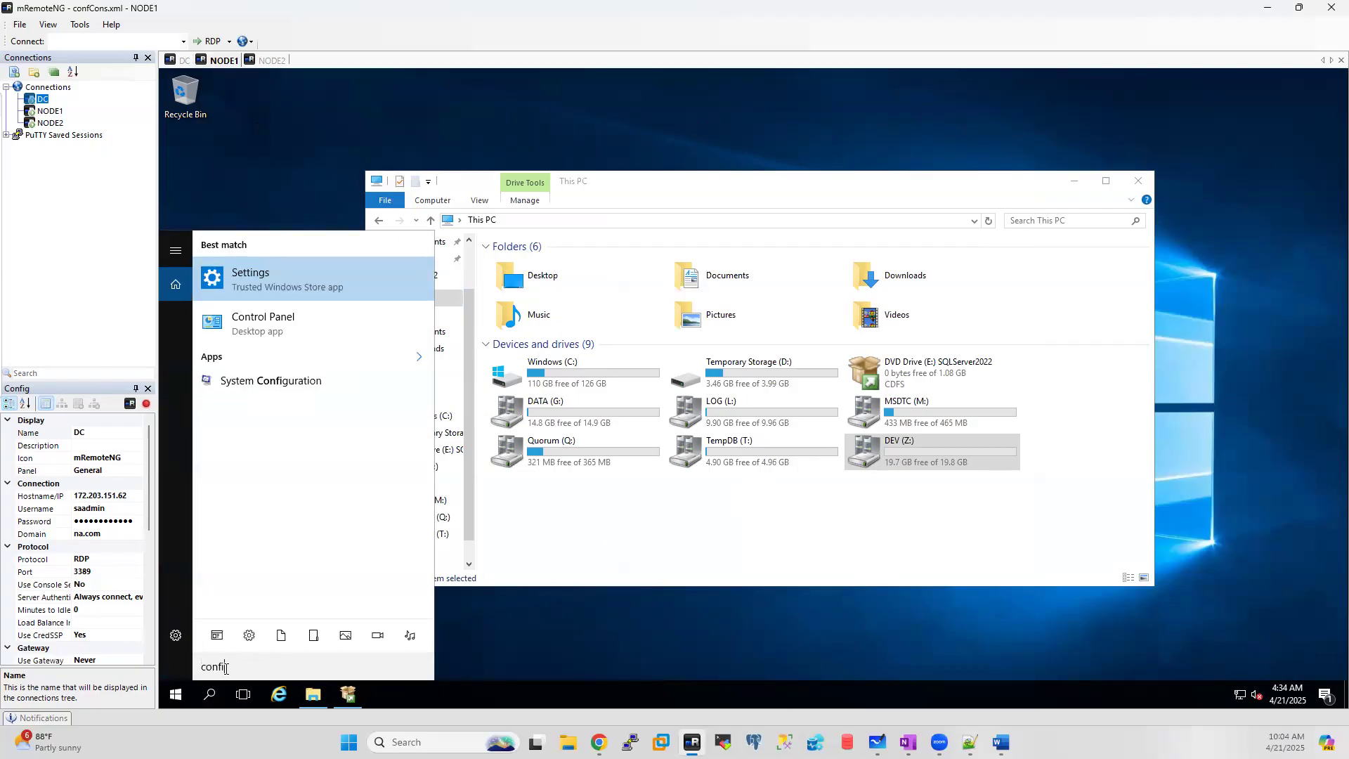
click(419, 361)
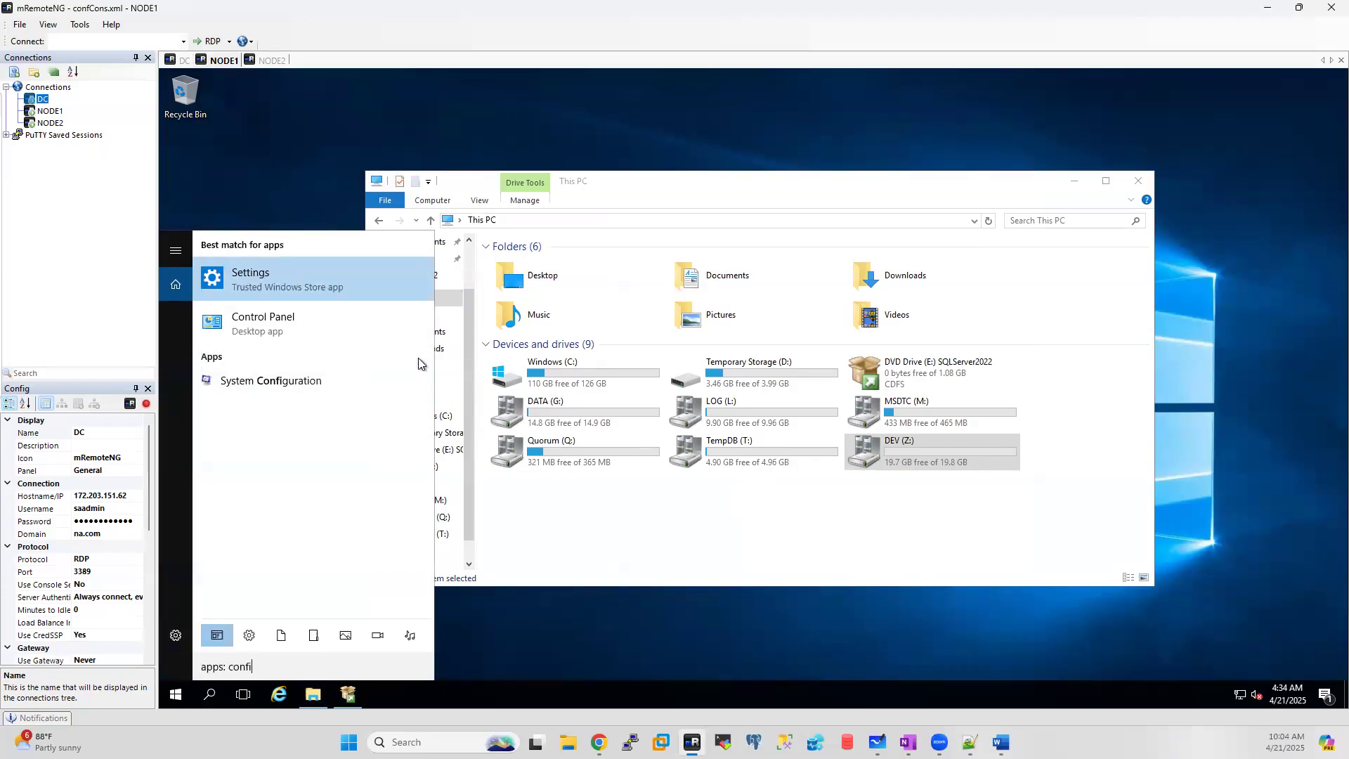
click(177, 696)
scroll(259, 503, down, 2)
scroll(258, 503, down, 3)
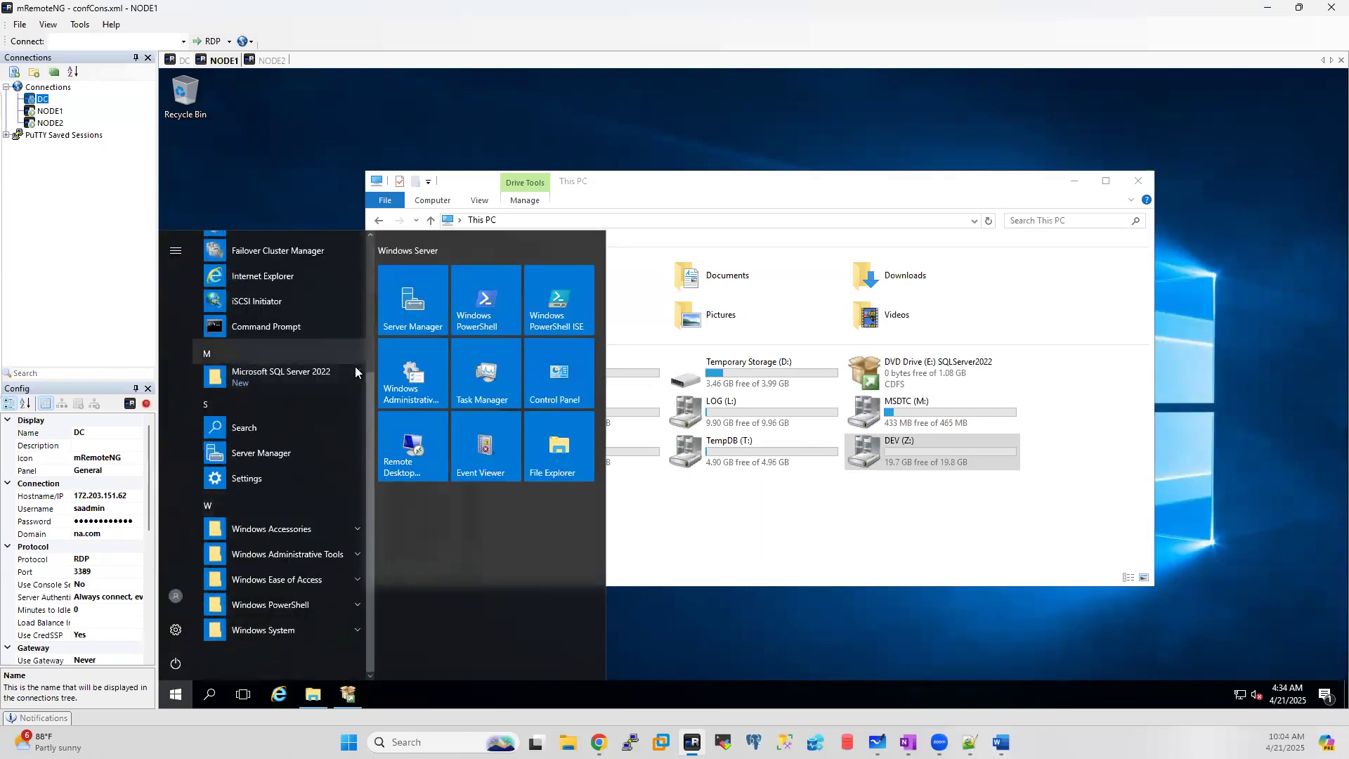
click(354, 373)
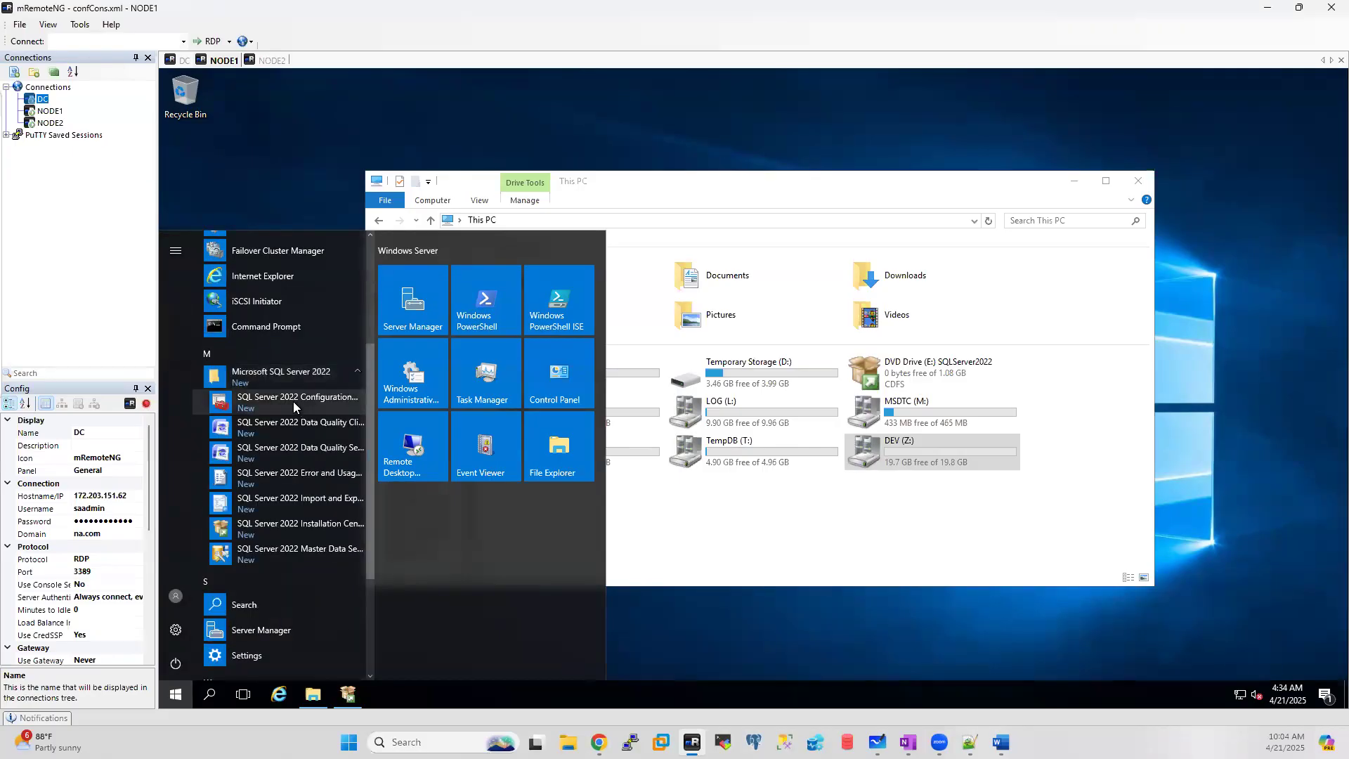
click(293, 402)
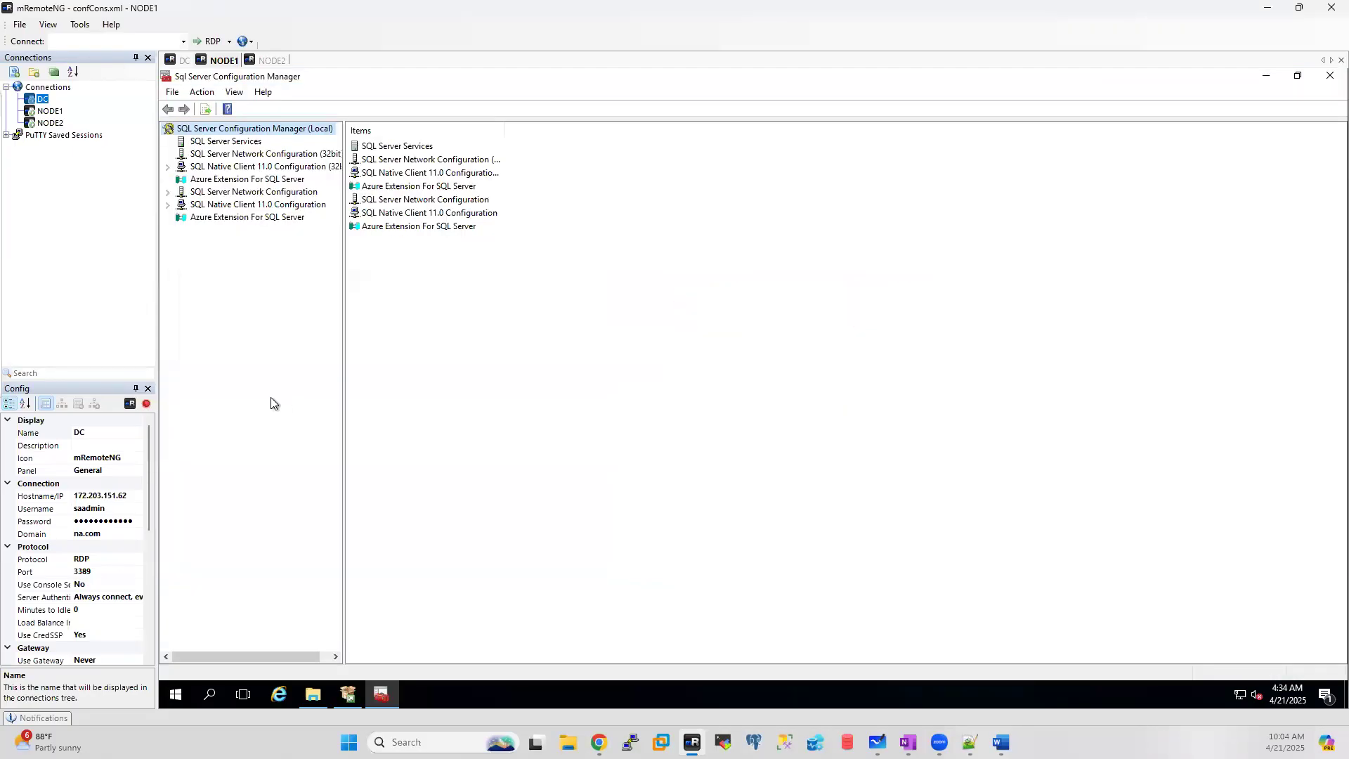
click(211, 142)
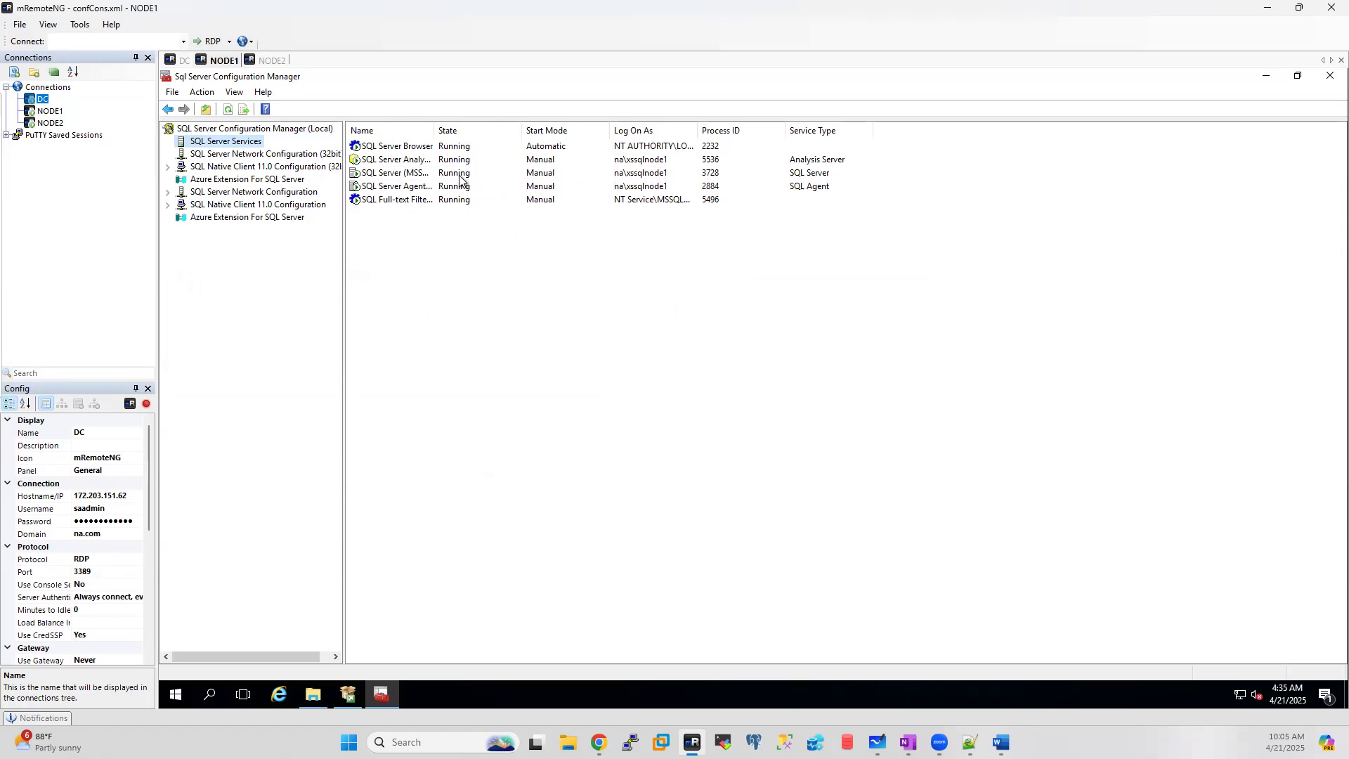
click(267, 61)
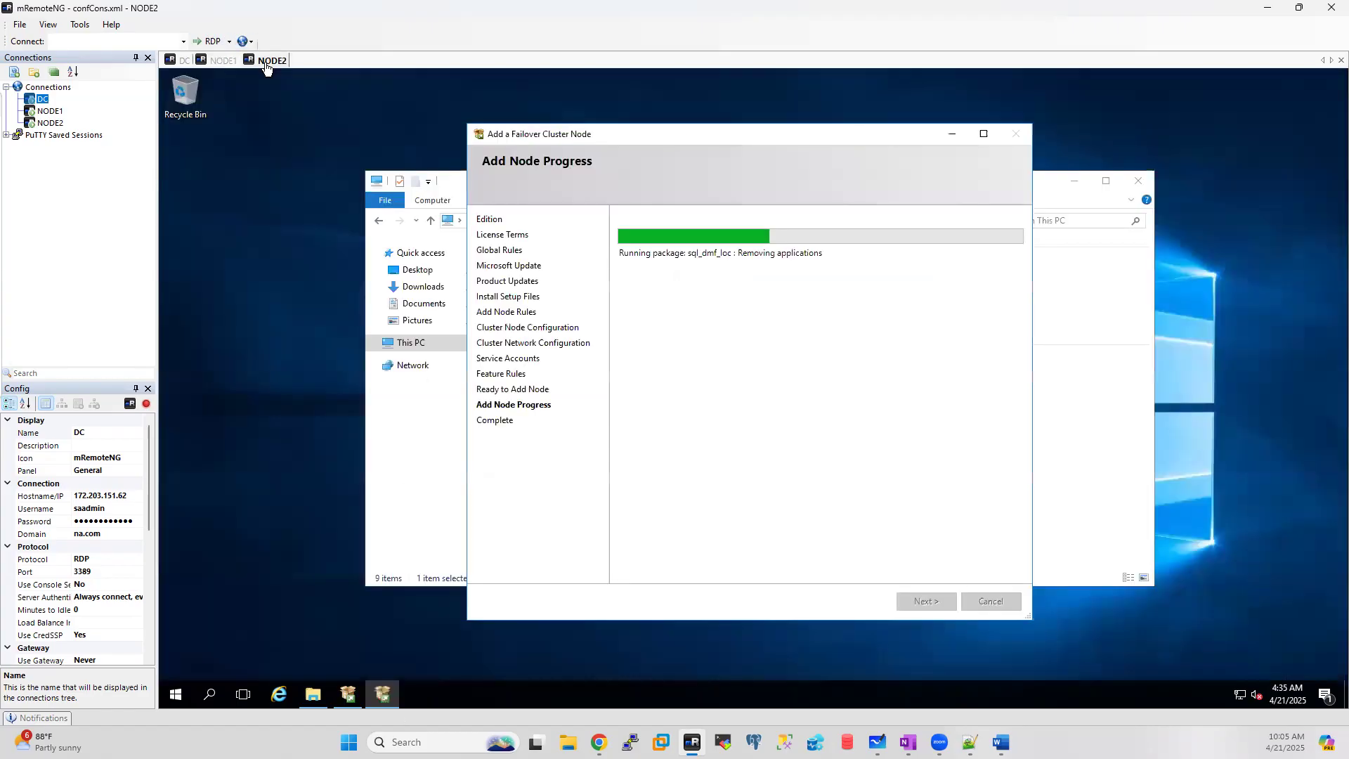
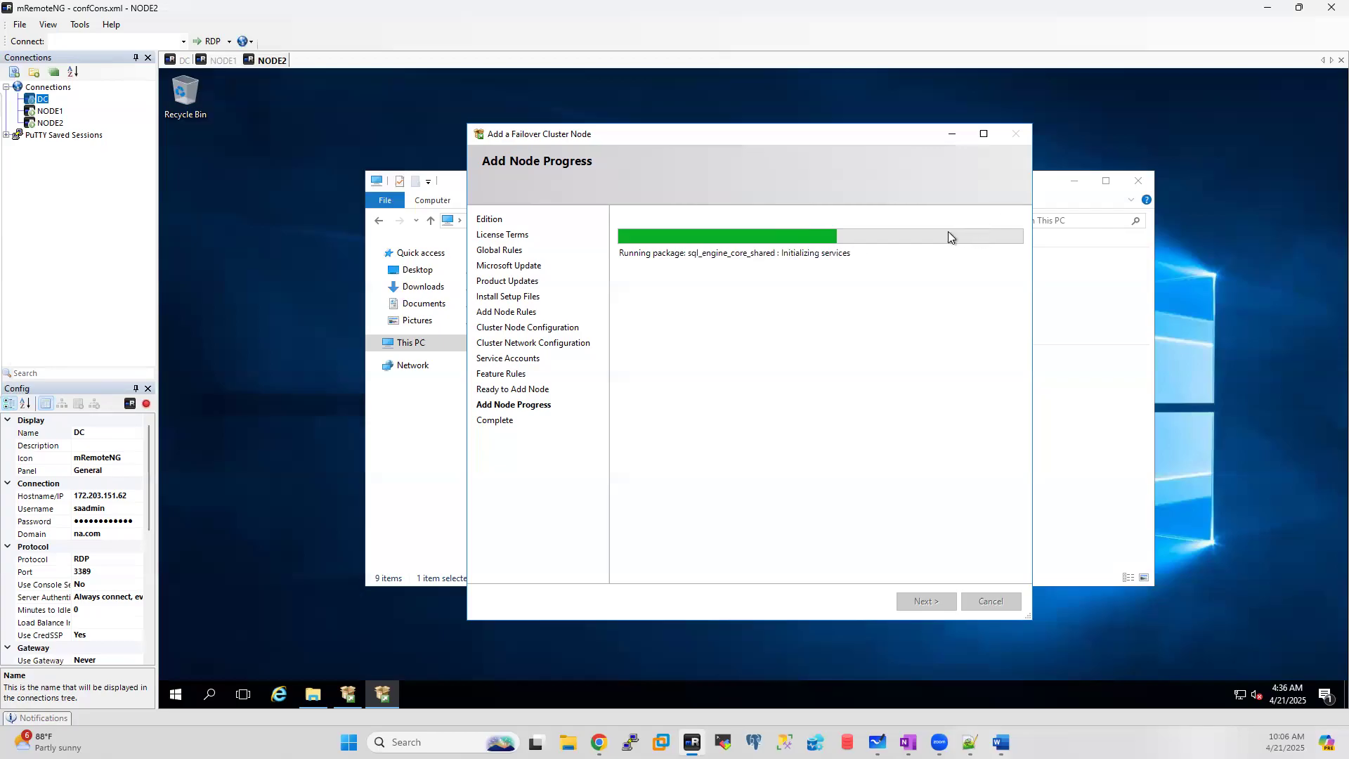
Step: Monitor NODE2's add-node progress against DC's cluster role until every feature shows Succeeded
click(181, 61)
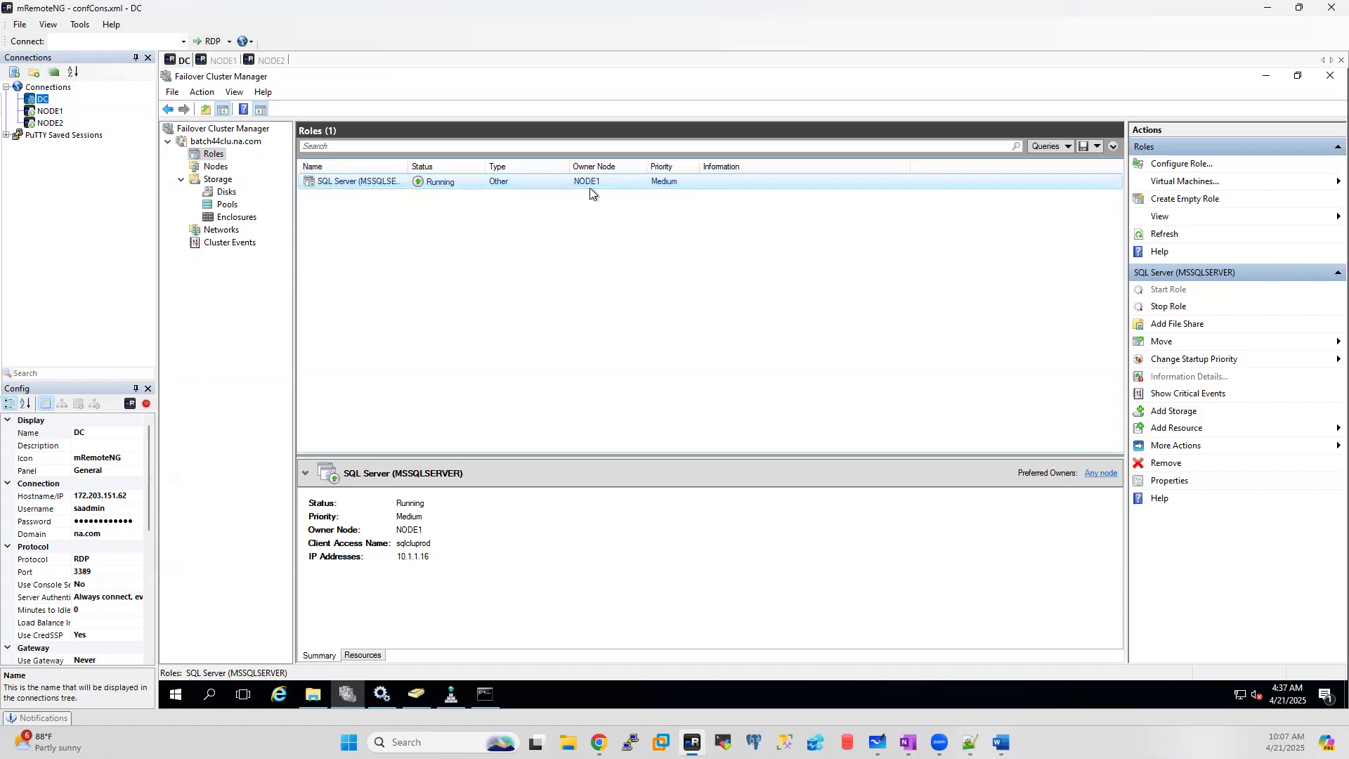
click(271, 60)
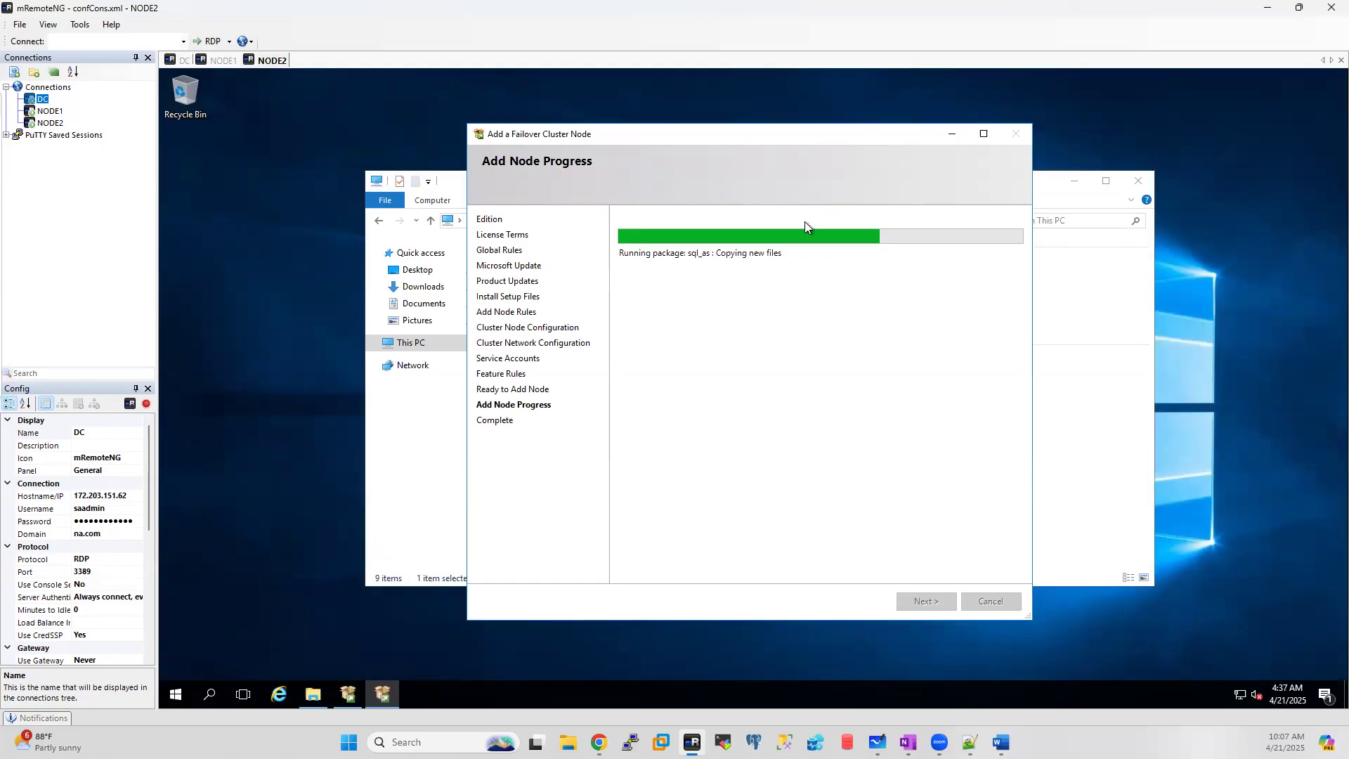
click(182, 61)
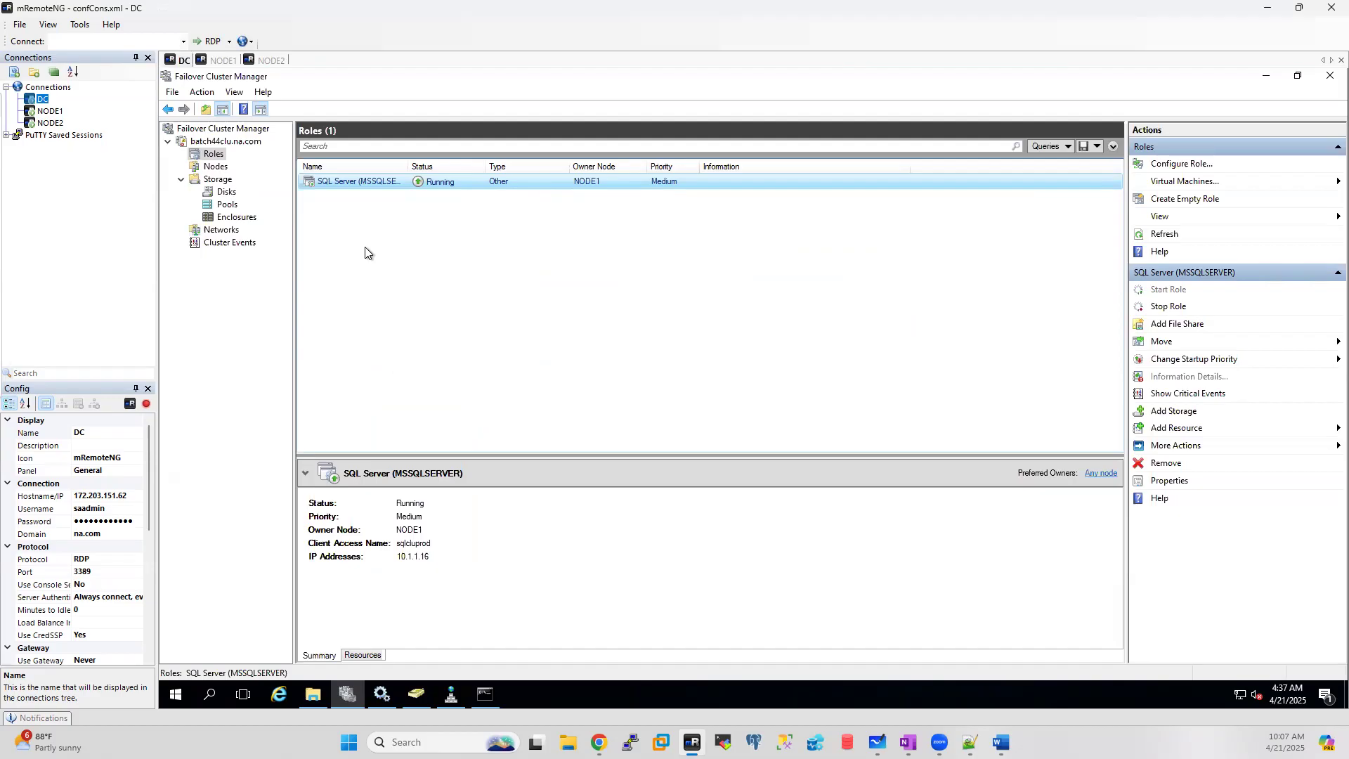
click(270, 61)
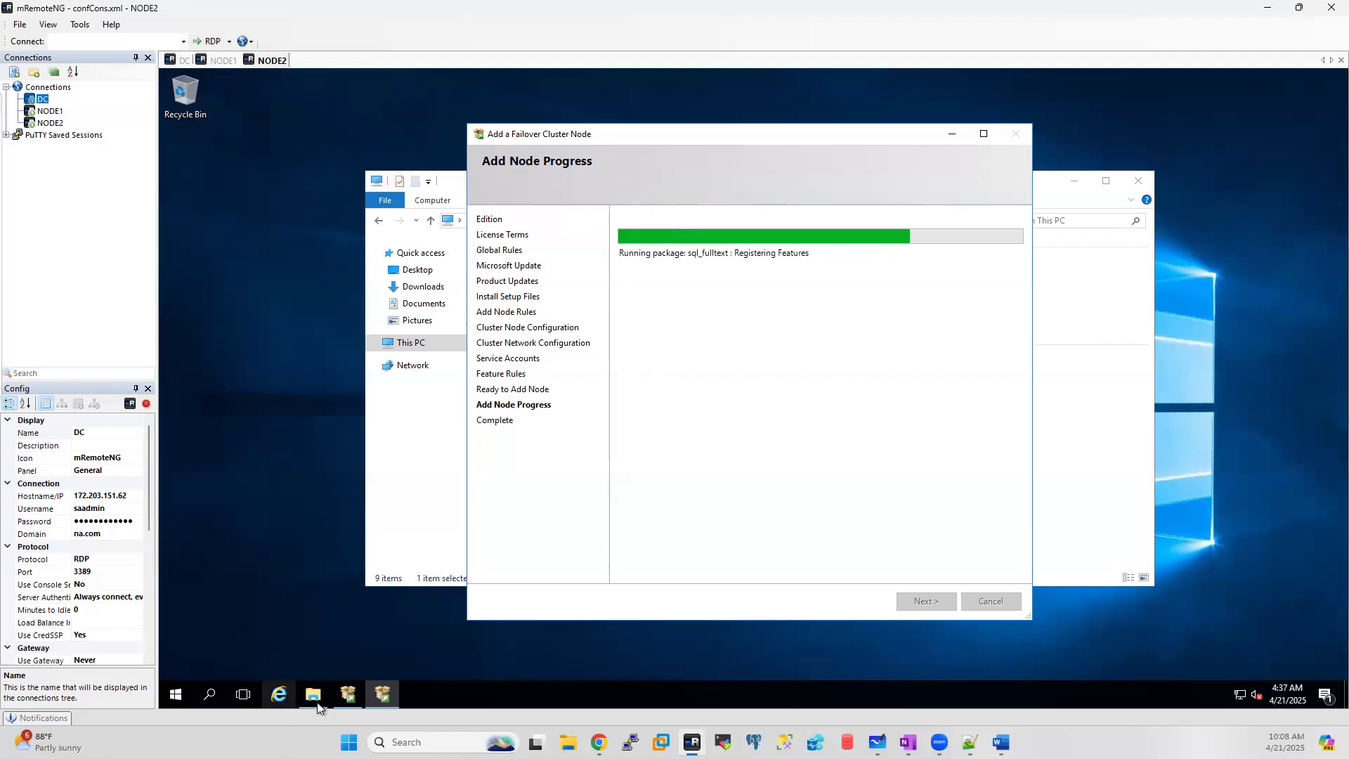
mouse_move(318, 707)
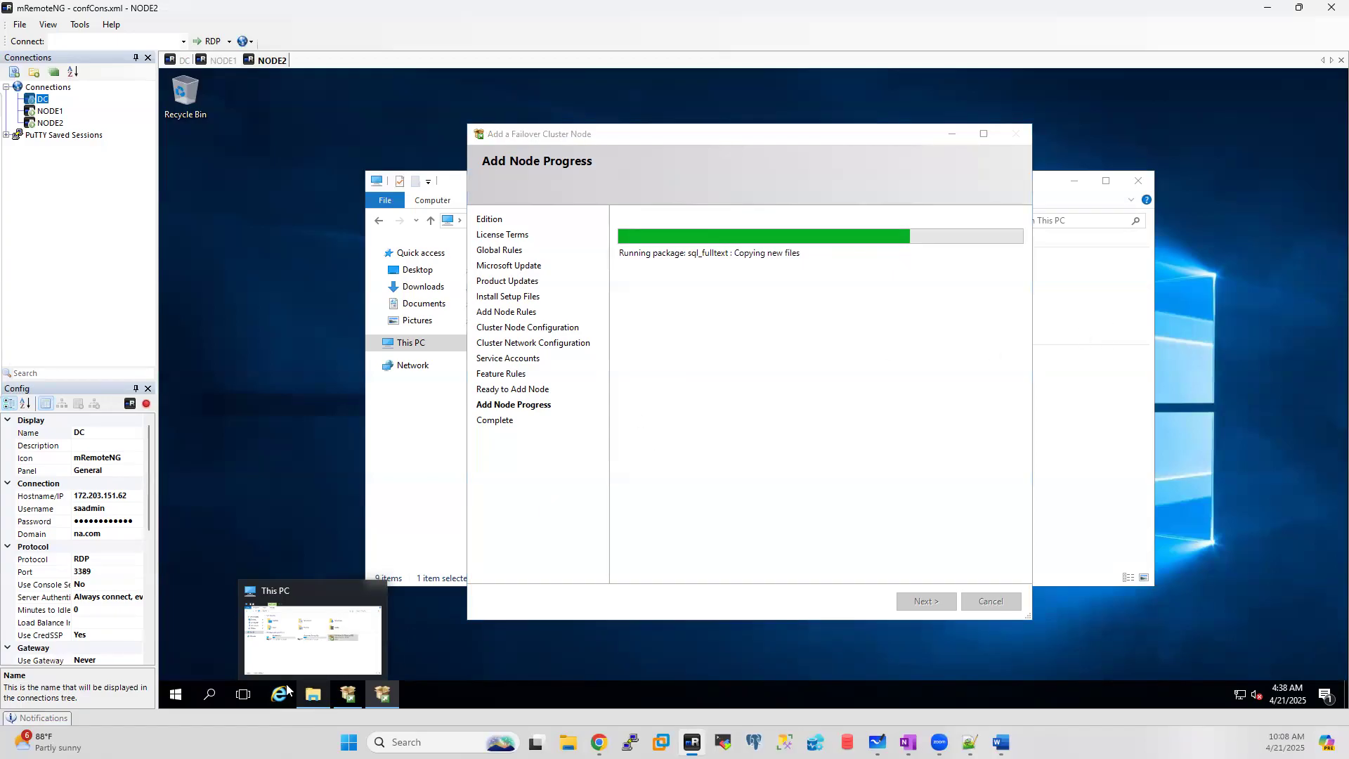
click(1148, 386)
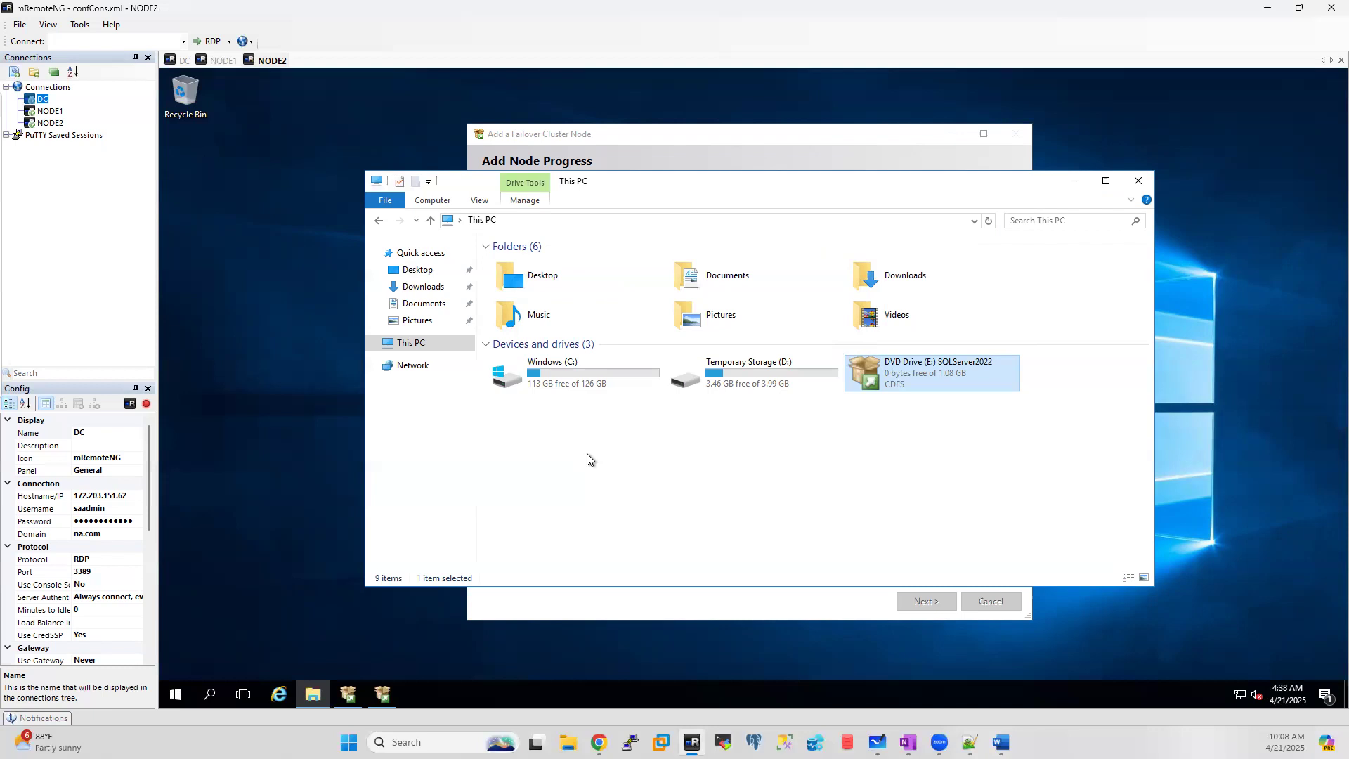
click(693, 146)
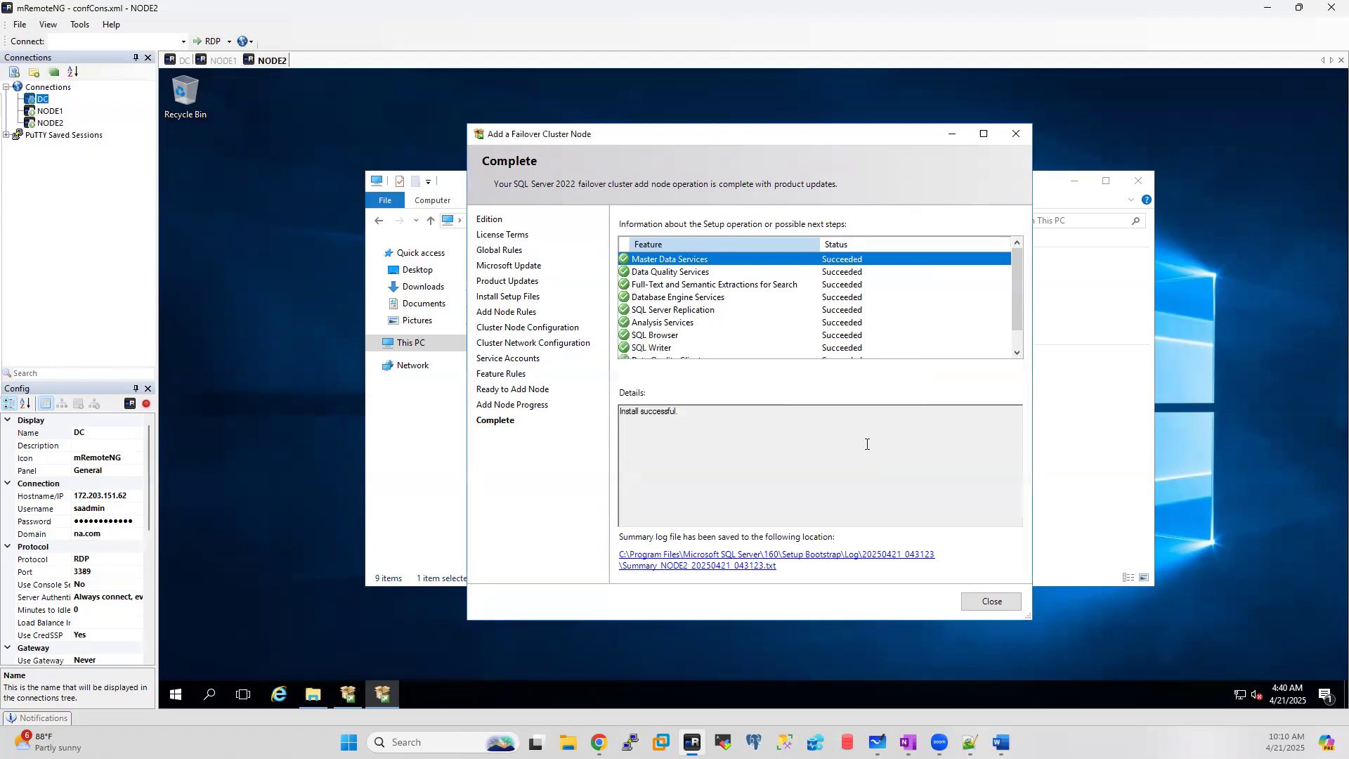
Step: Close the finished add-node wizard and launch SQL Server 2022 Configuration Manager on NODE2
click(1015, 133)
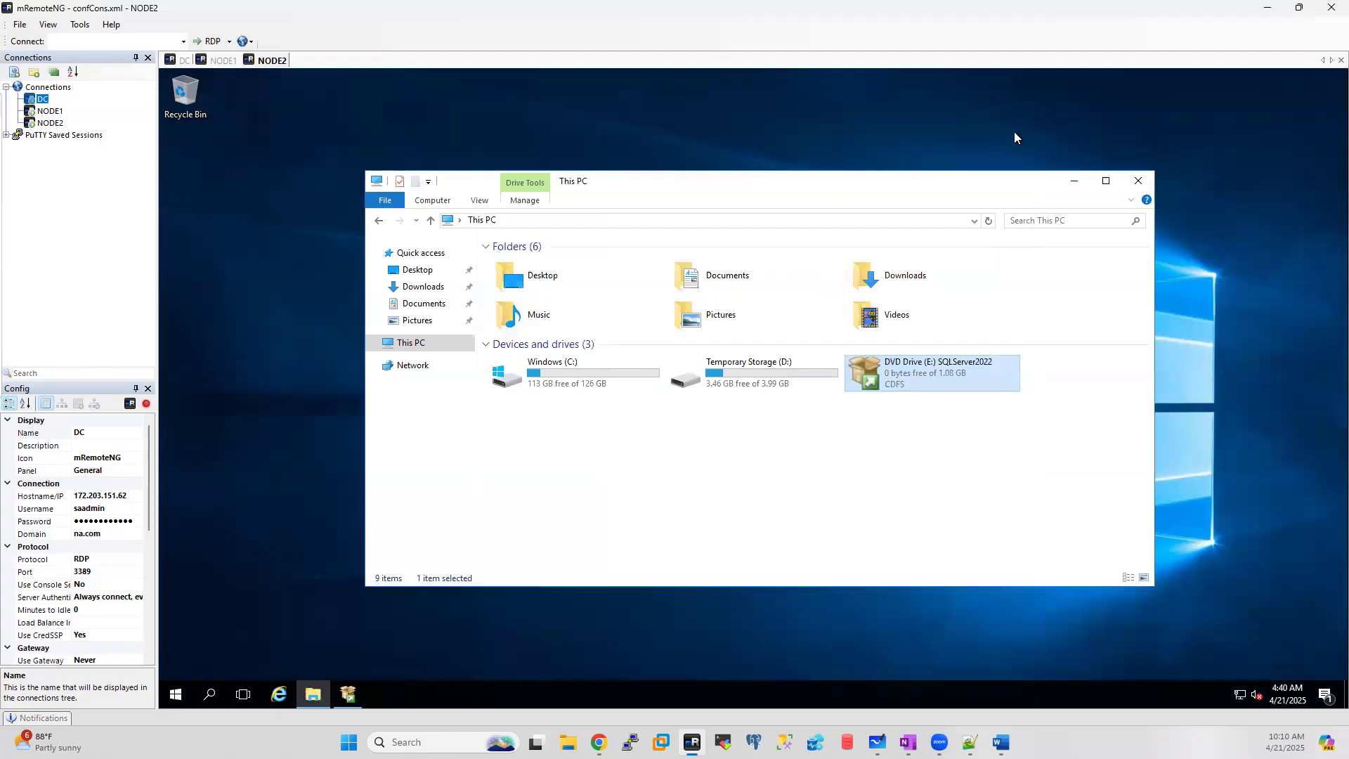
click(194, 700)
text(conf)
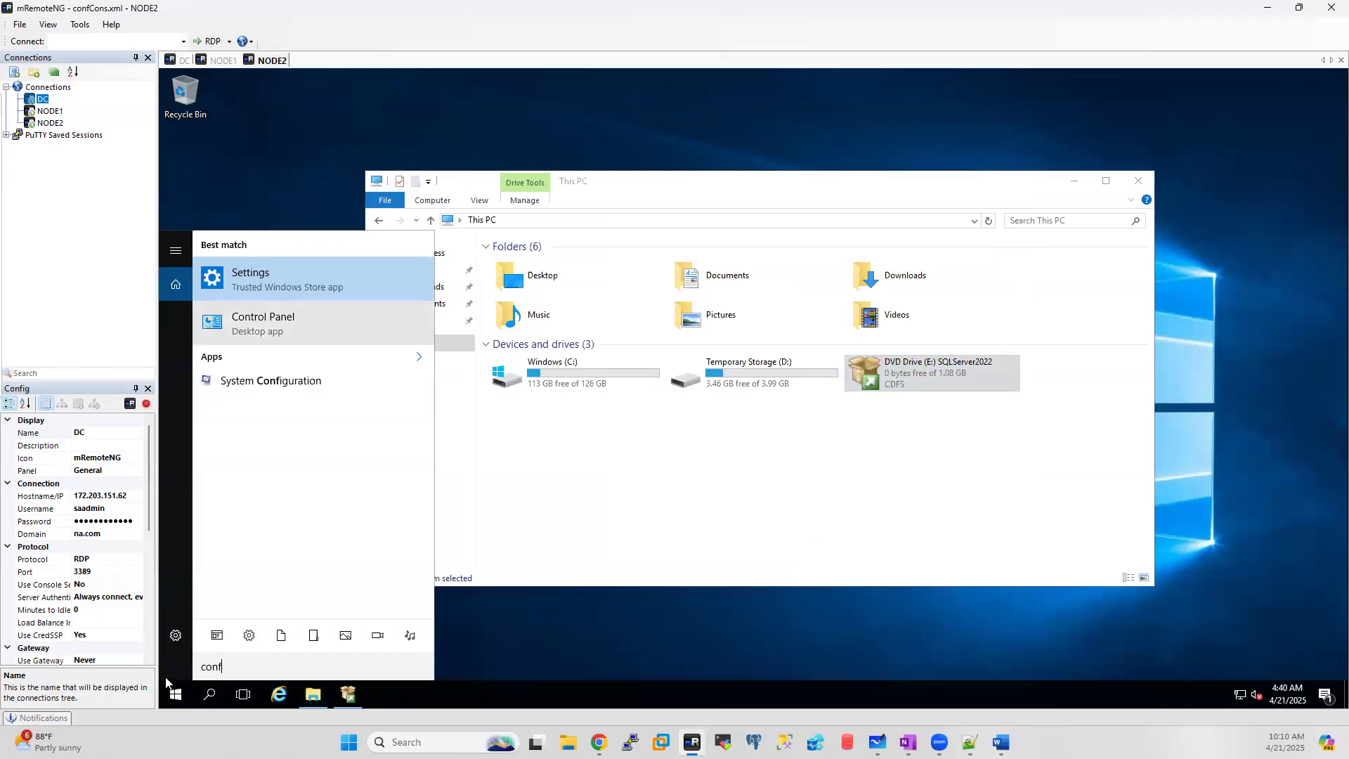
click(178, 696)
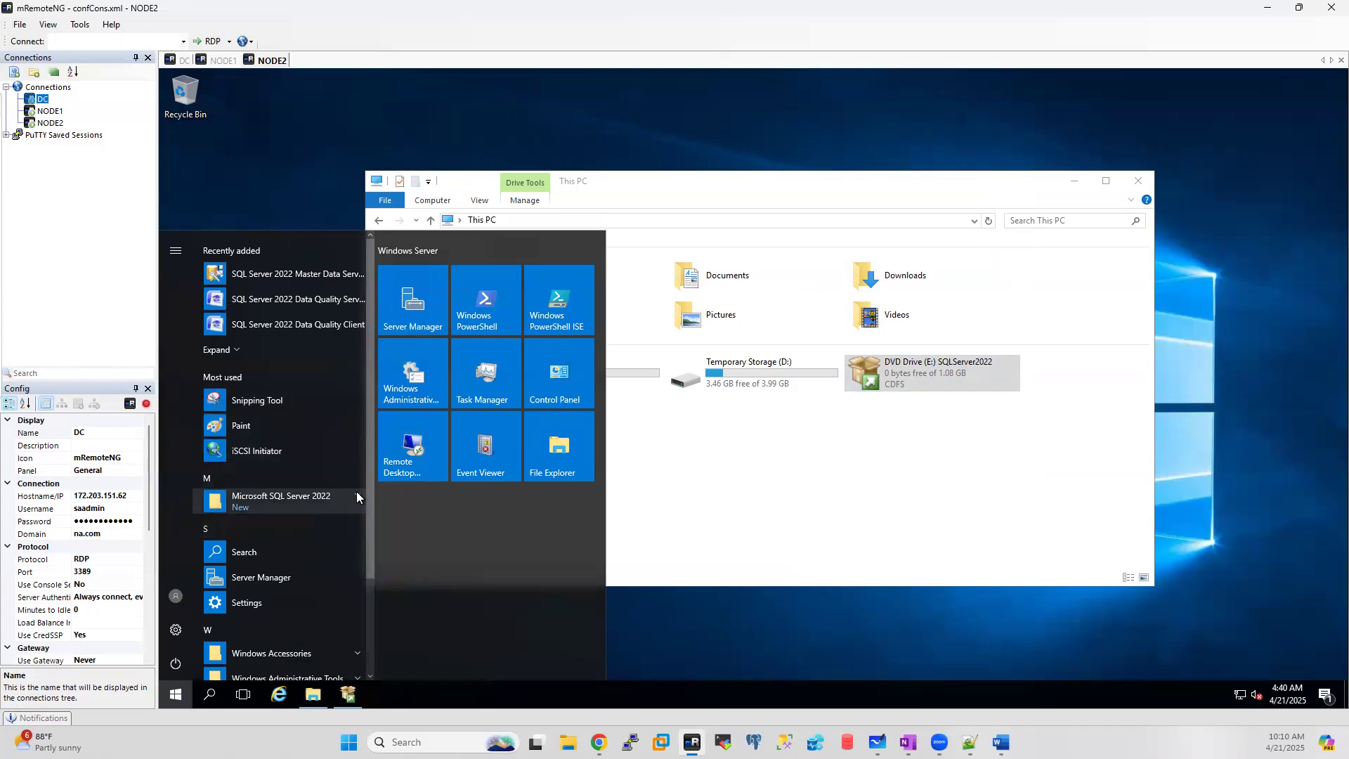
click(281, 498)
click(284, 521)
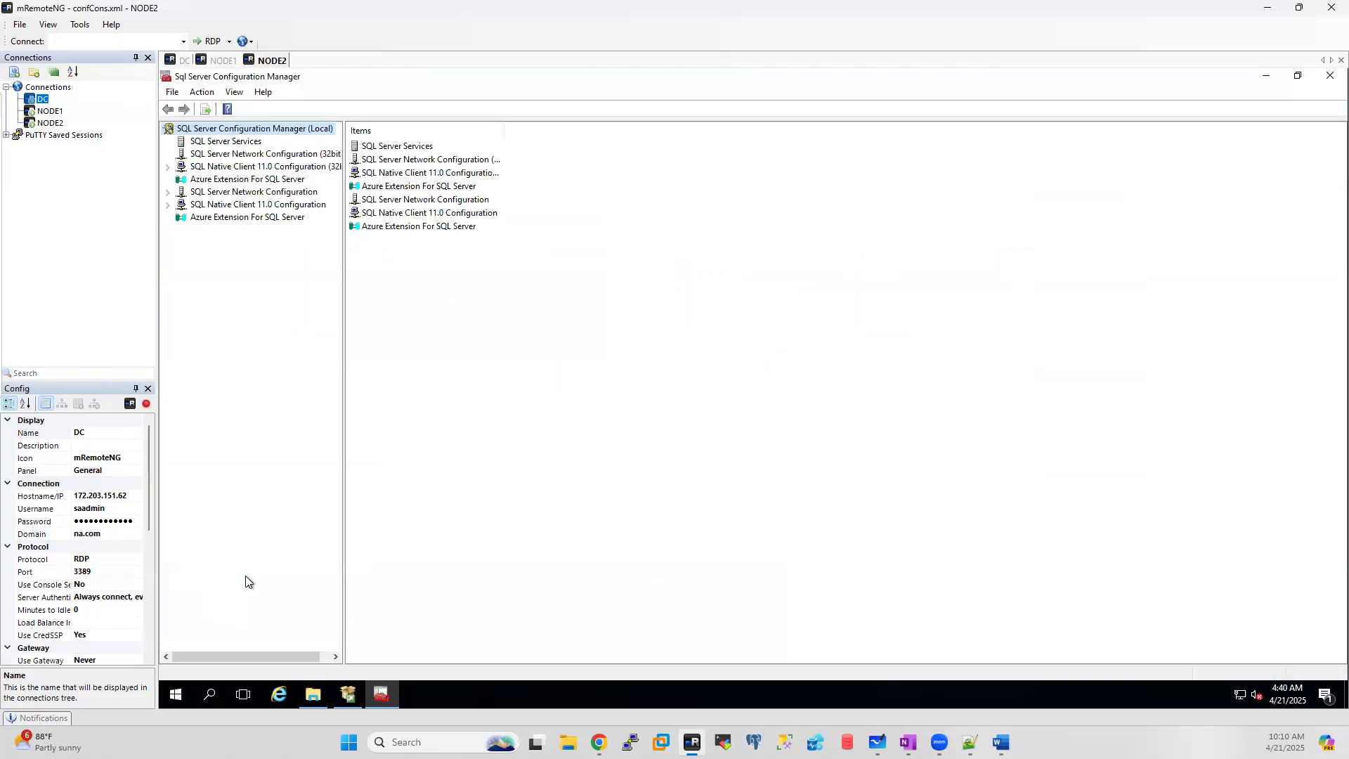
Step: List NODE2's SQL Server Services, all Stopped but Browser, and compare with NODE1's Running ones
click(230, 143)
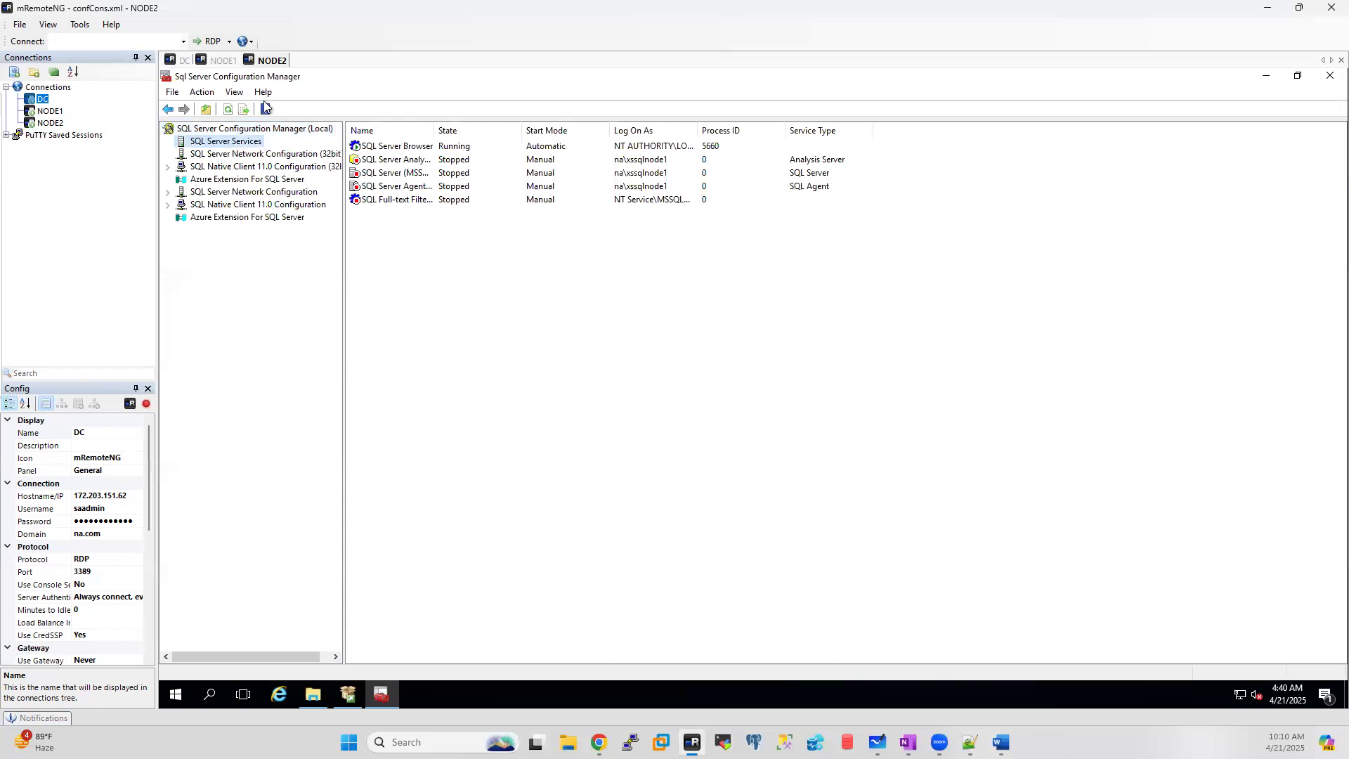
click(219, 60)
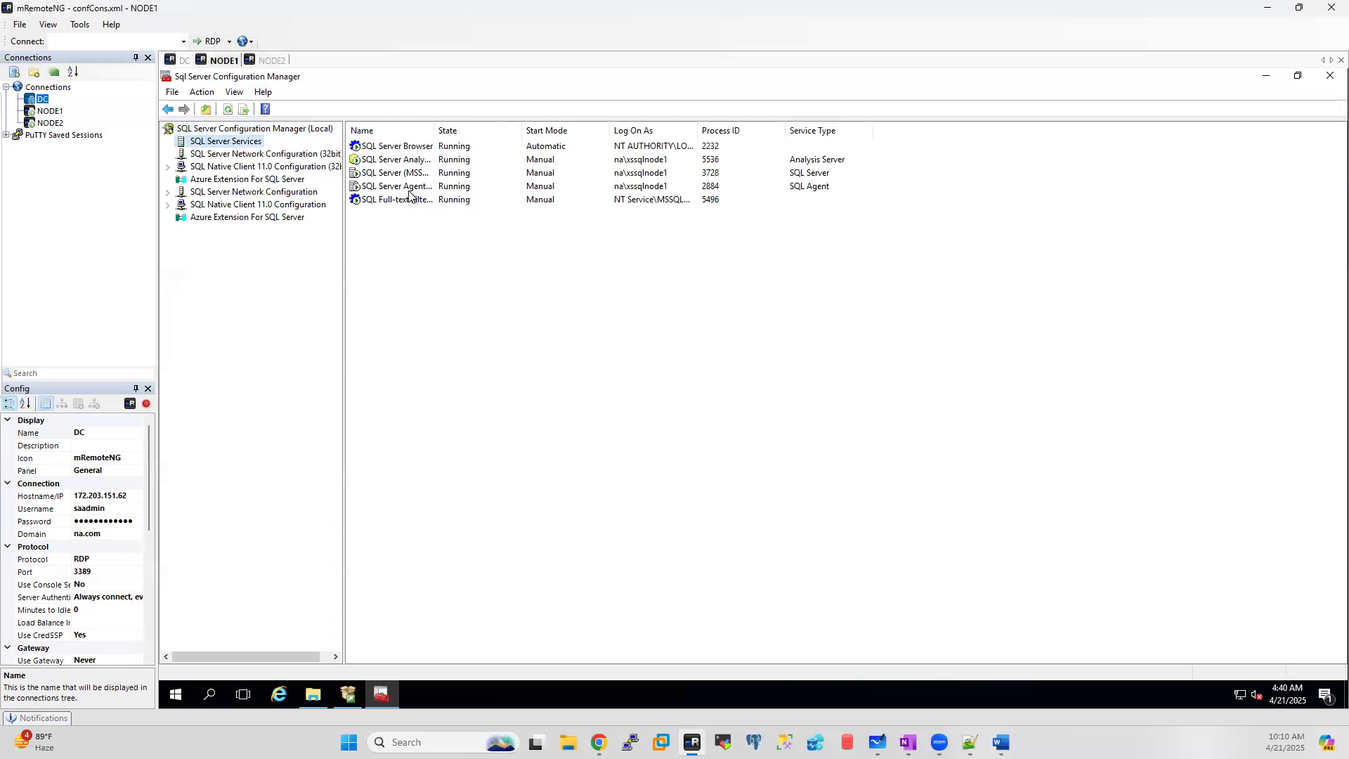
click(271, 61)
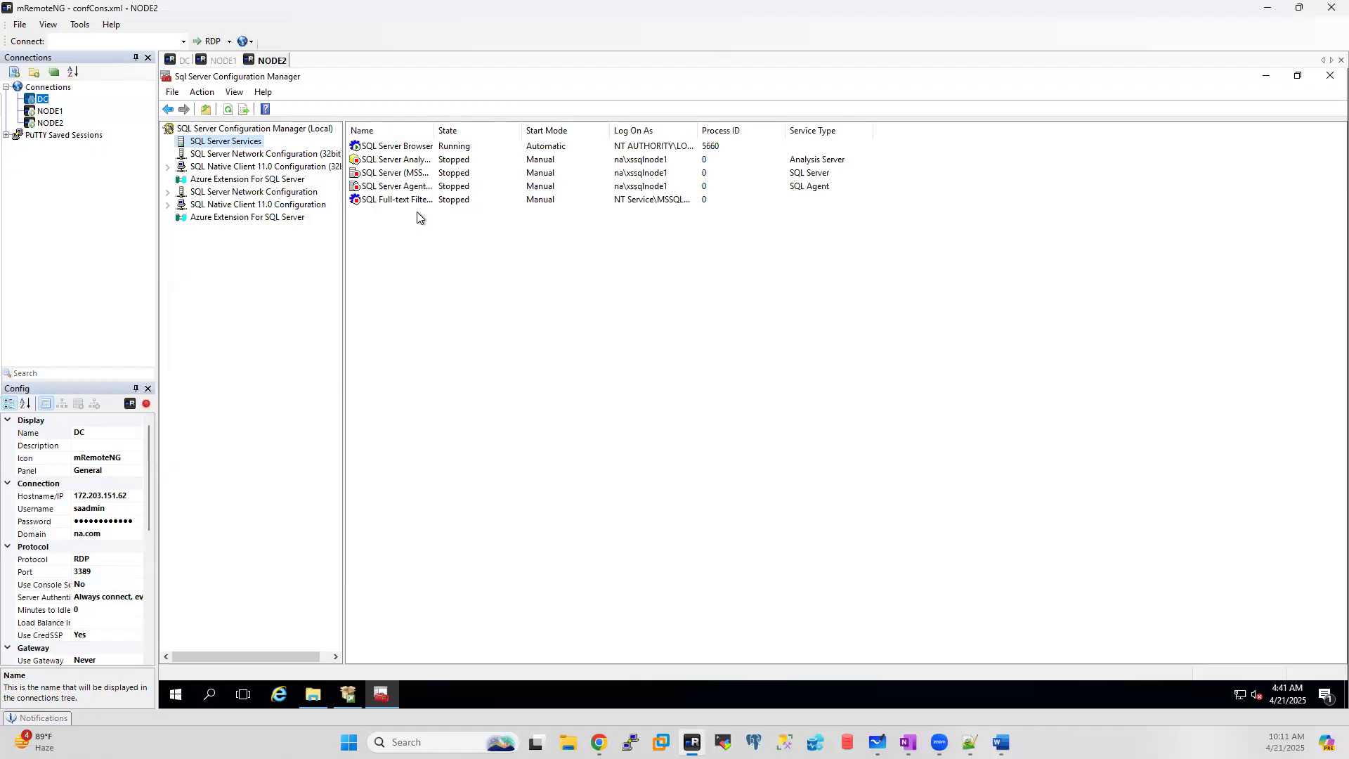
Step: Close NODE2's Configuration Manager, check DC's cluster roles, and restore NODE1's SQL Server Installation Center
click(1331, 75)
click(180, 60)
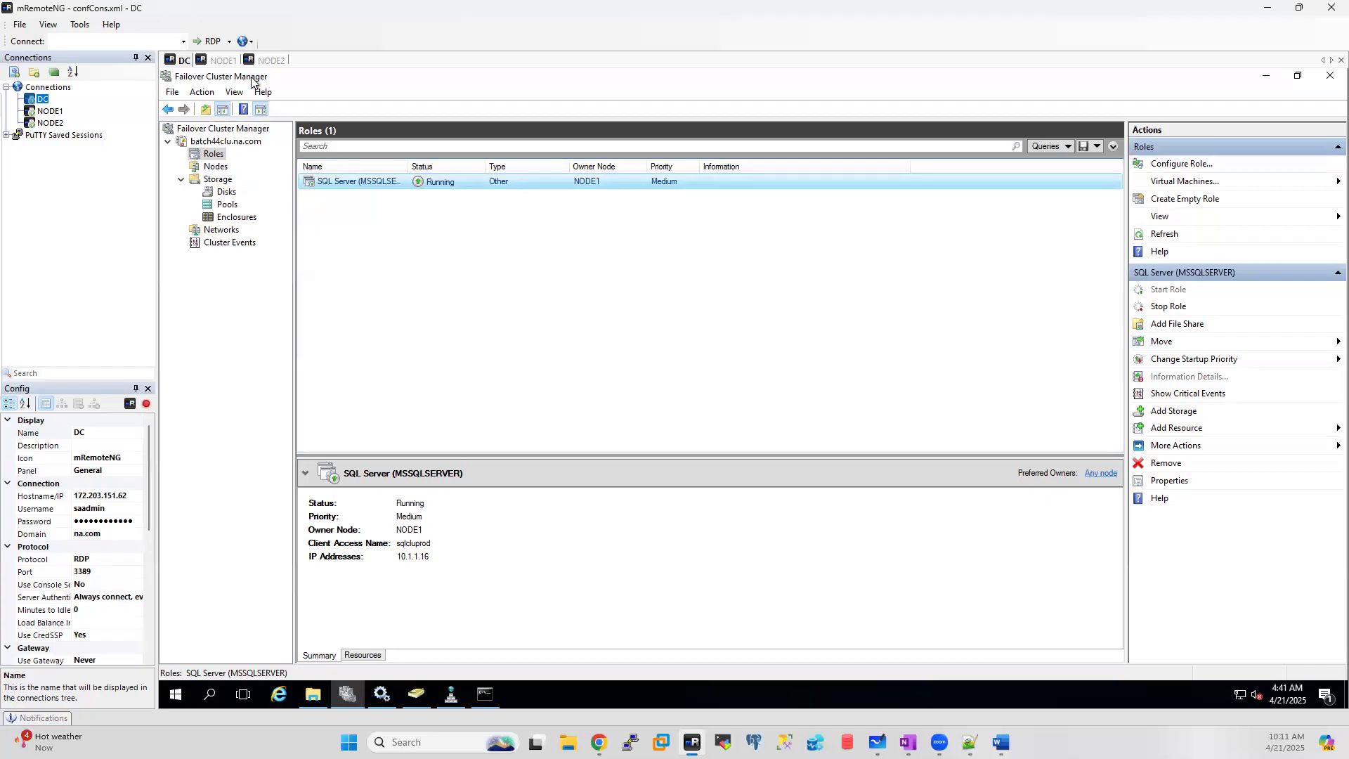
click(225, 60)
click(348, 694)
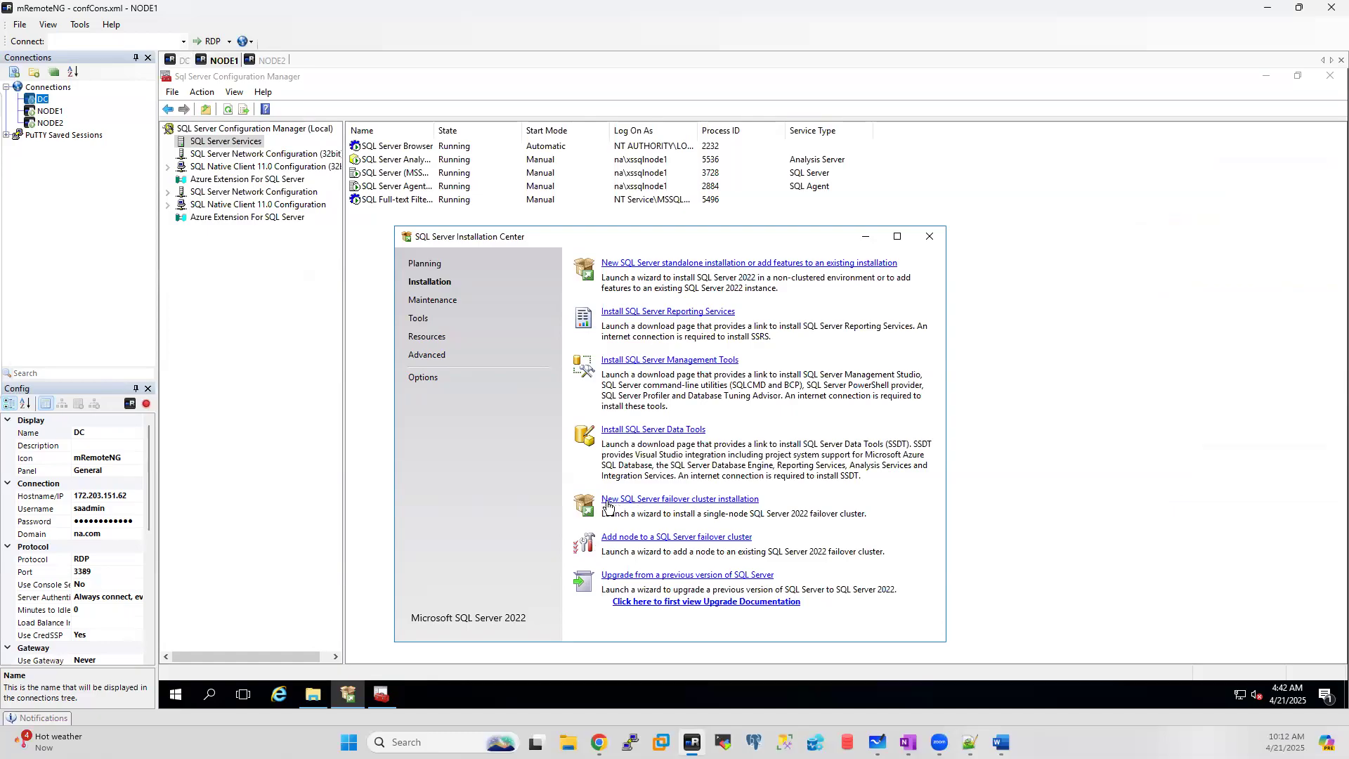
Step: Launch the failover cluster setup on NODE1 and dismiss the low-memory warning
click(699, 500)
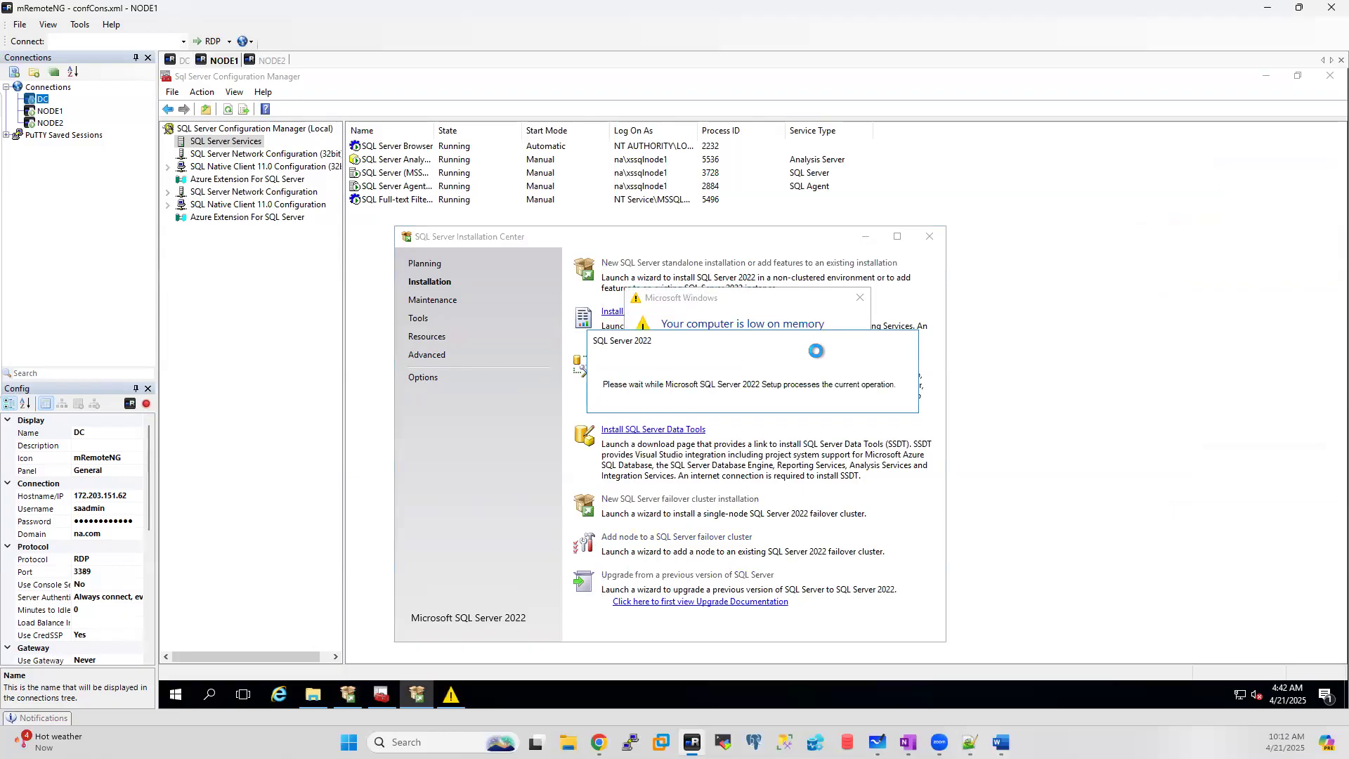
click(794, 305)
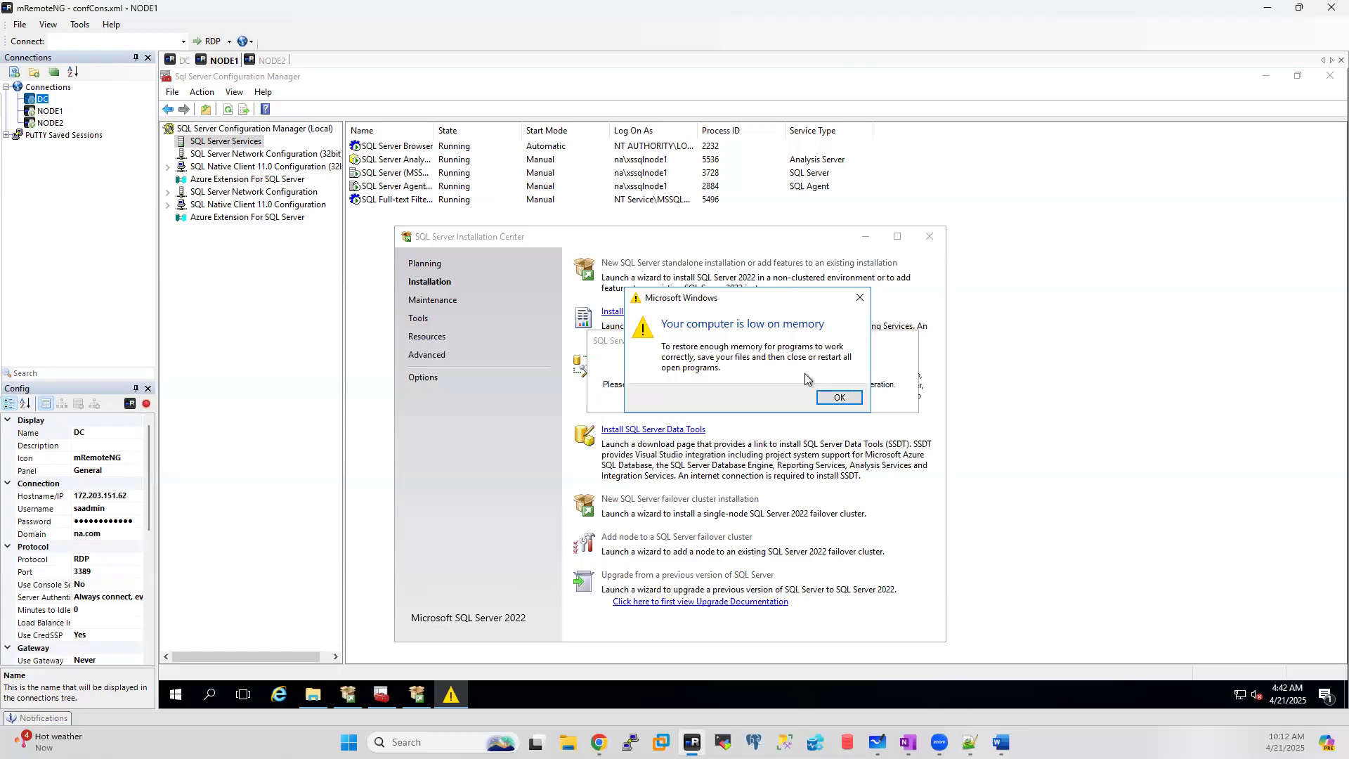
click(840, 398)
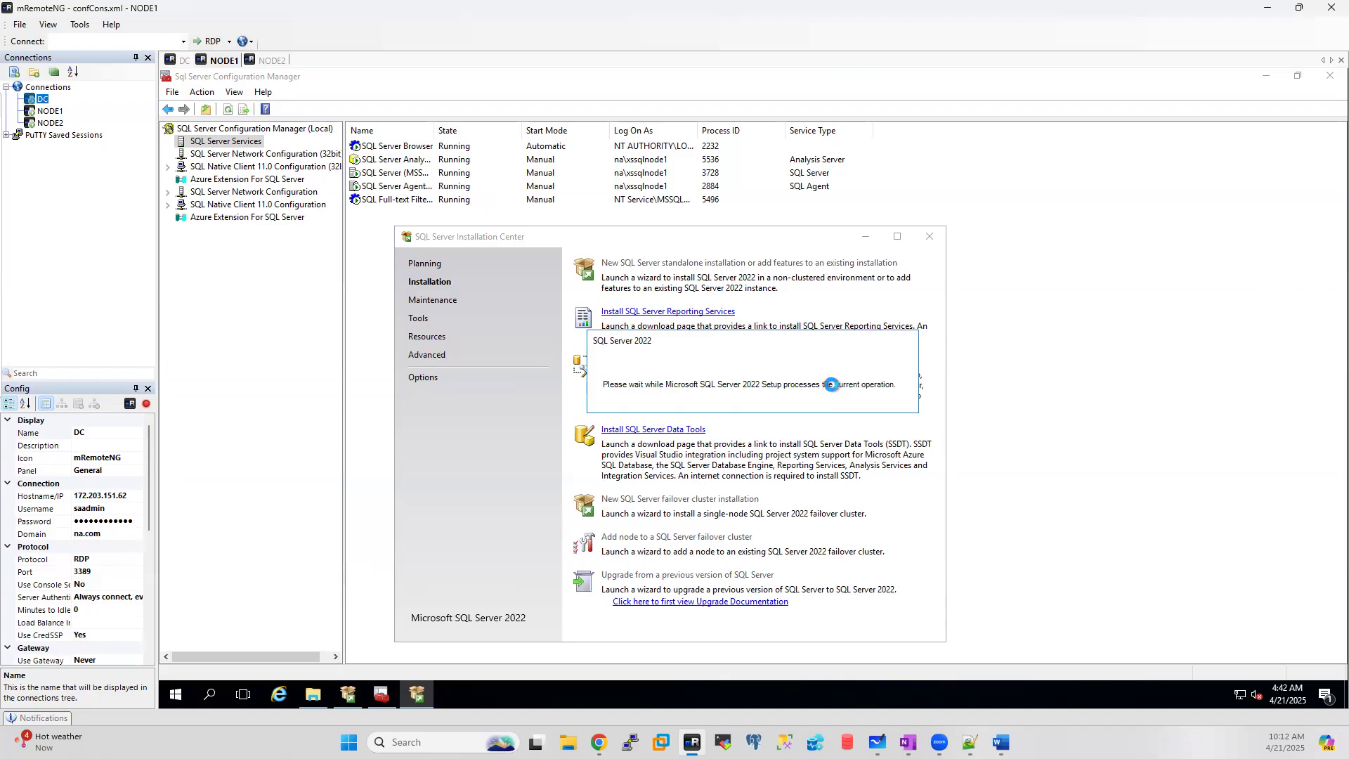
Step: Close NODE1's SQL Server Installation Center, Configuration Manager and the This PC window
click(928, 238)
click(1330, 79)
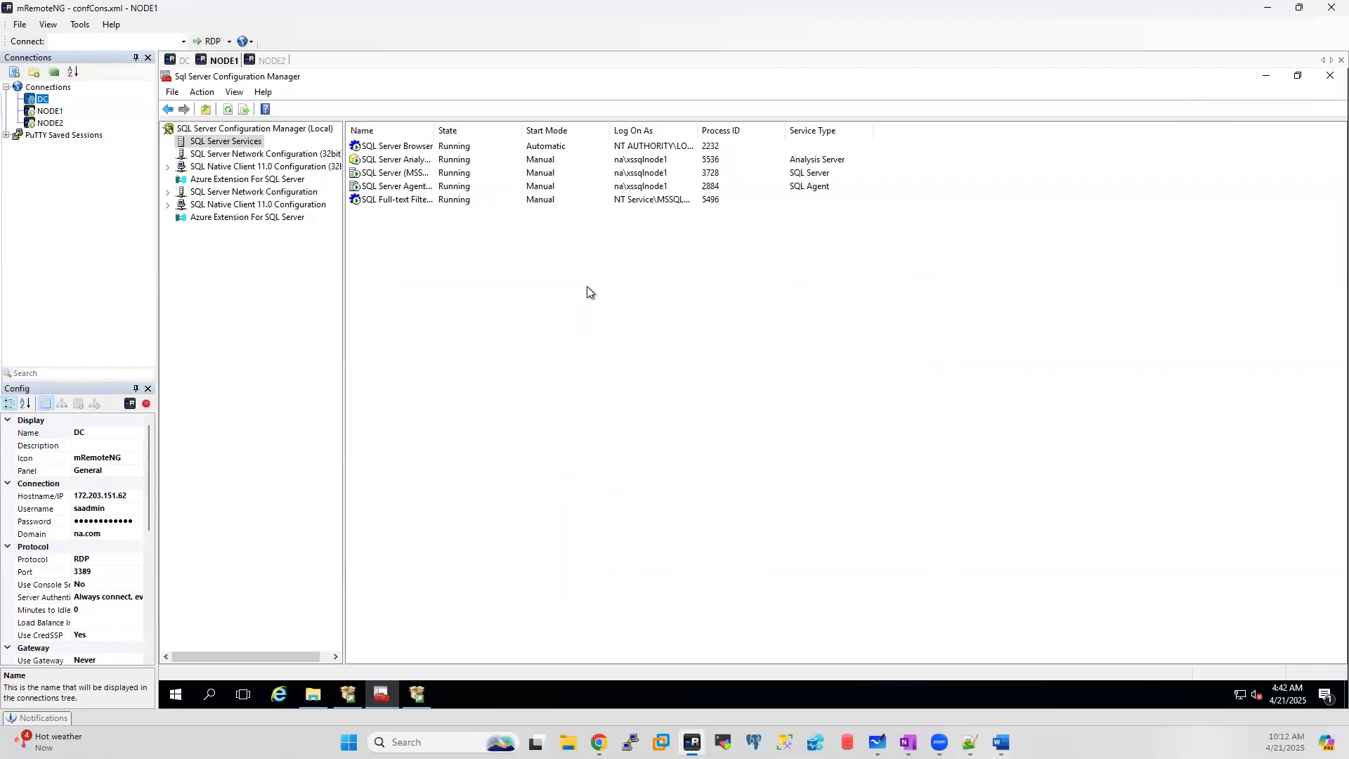
click(1138, 181)
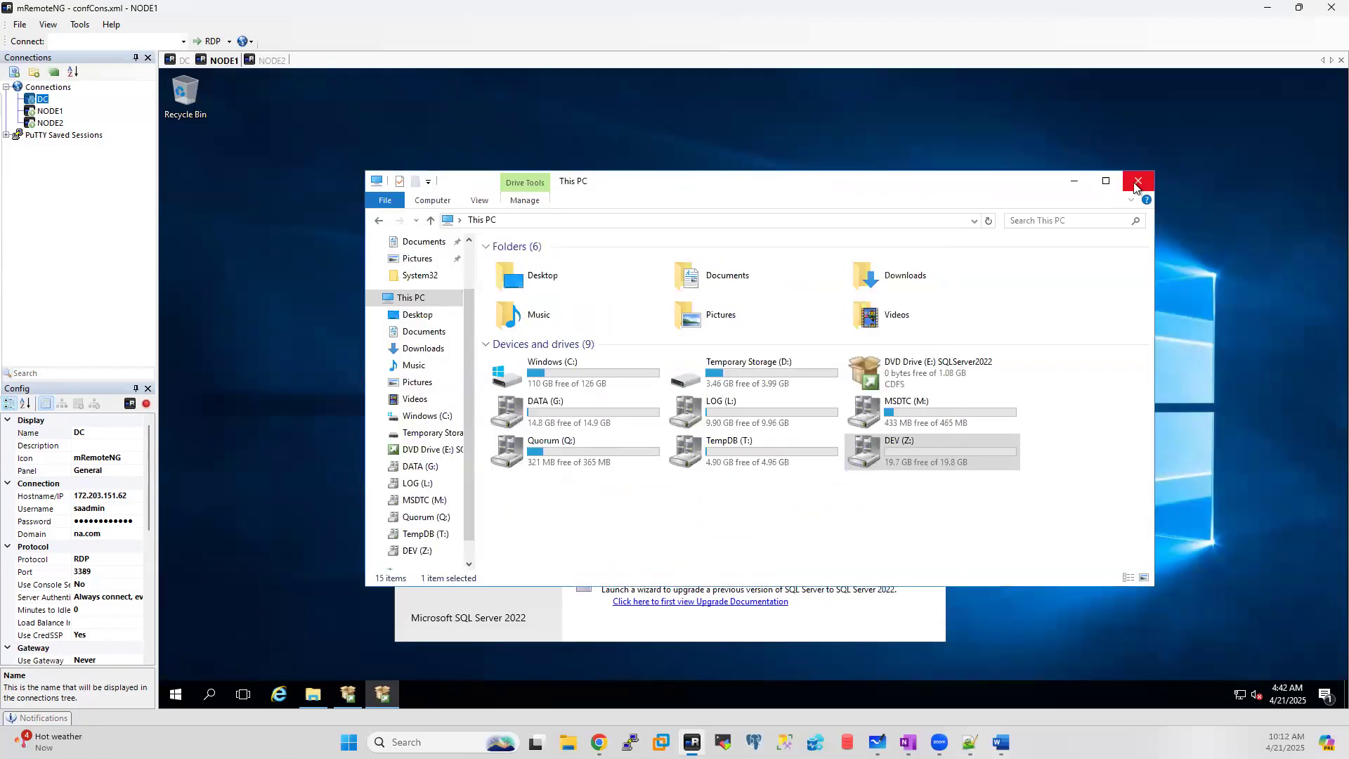
click(1139, 182)
Step: On NODE2, restore SQL Server Installation Center and start a SQL Server 2022 failover cluster setup
click(270, 61)
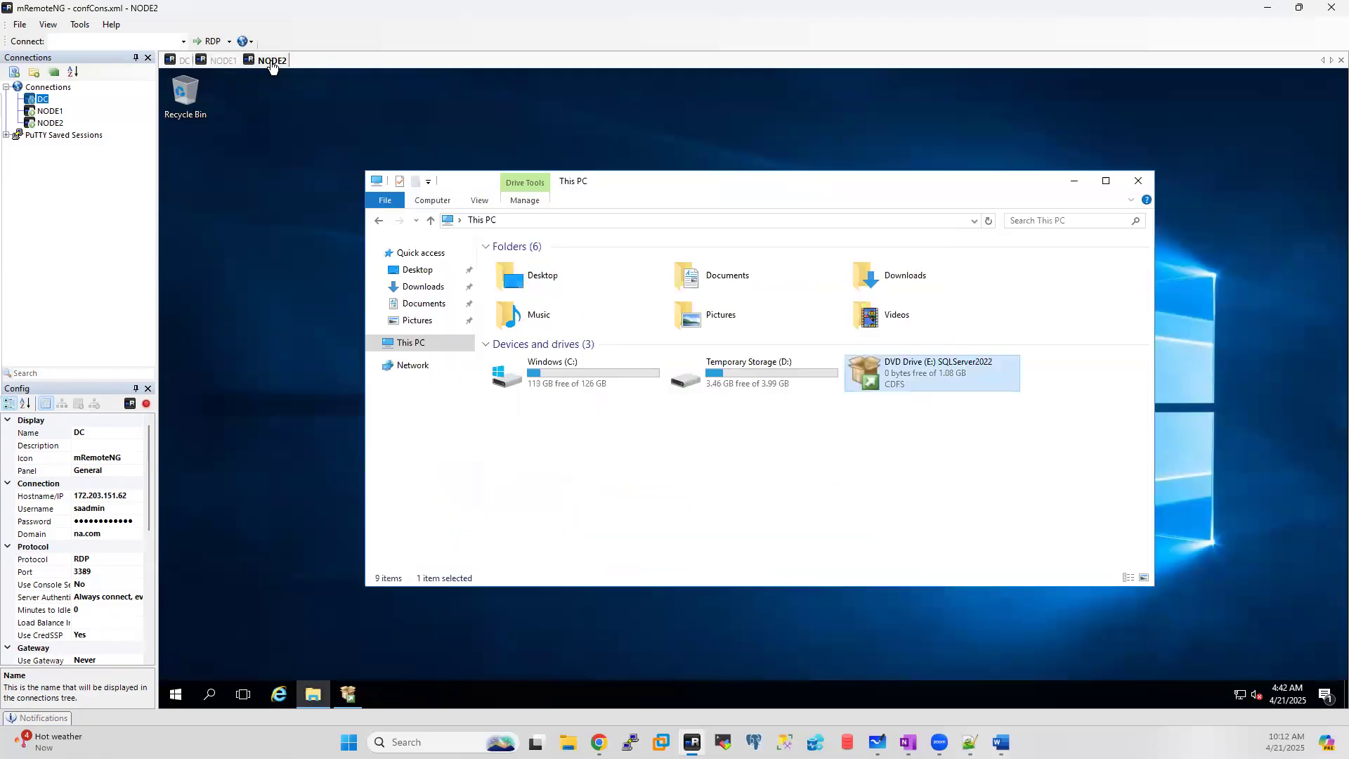
click(348, 694)
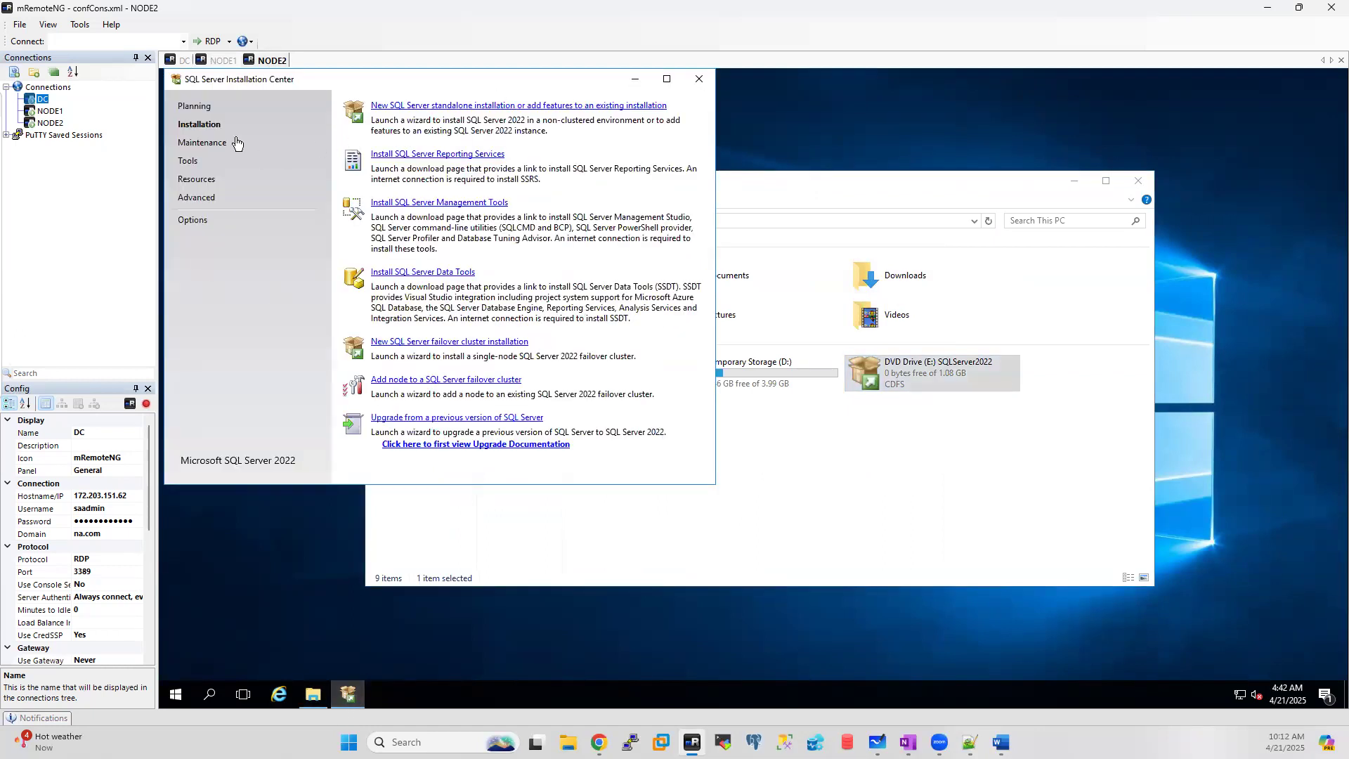
click(428, 343)
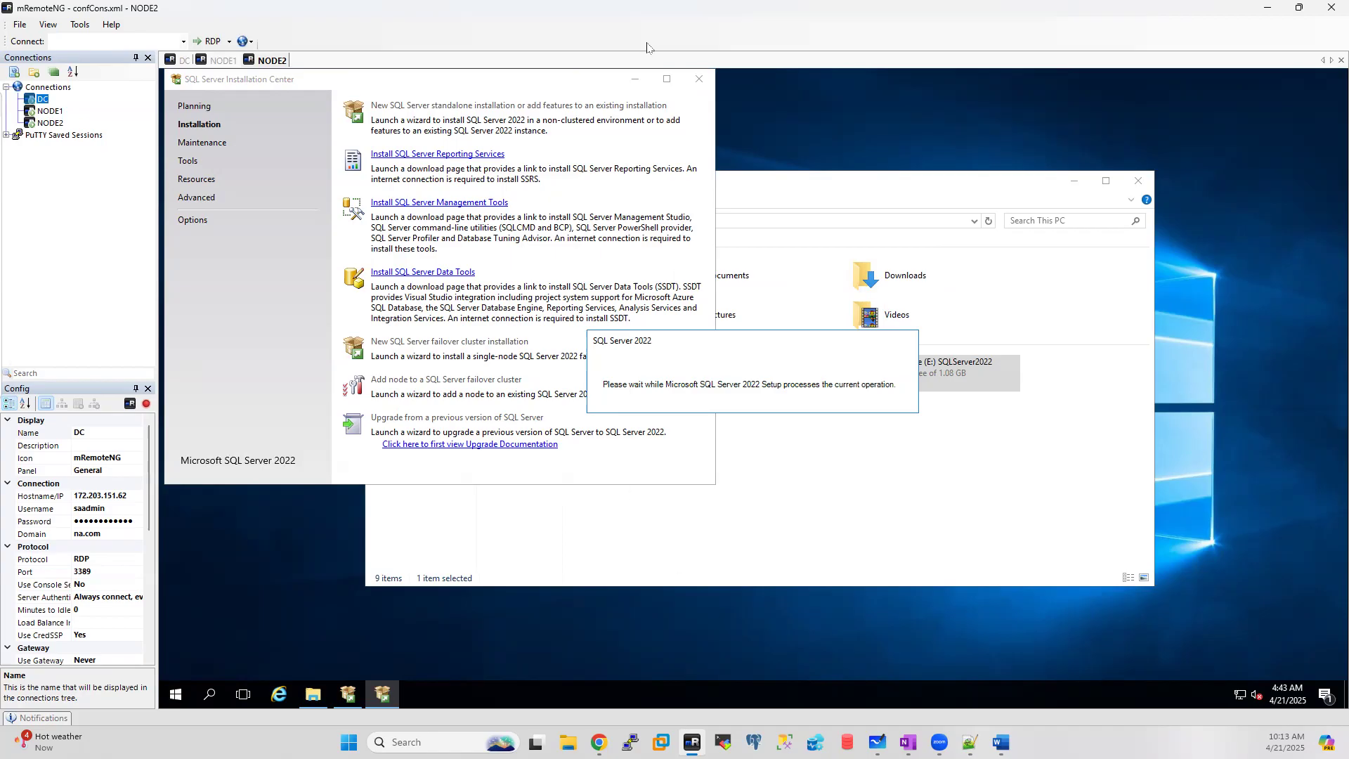
Step: Cancel and quit NODE1's failover cluster setup, then return to NODE2's install wizard
click(701, 77)
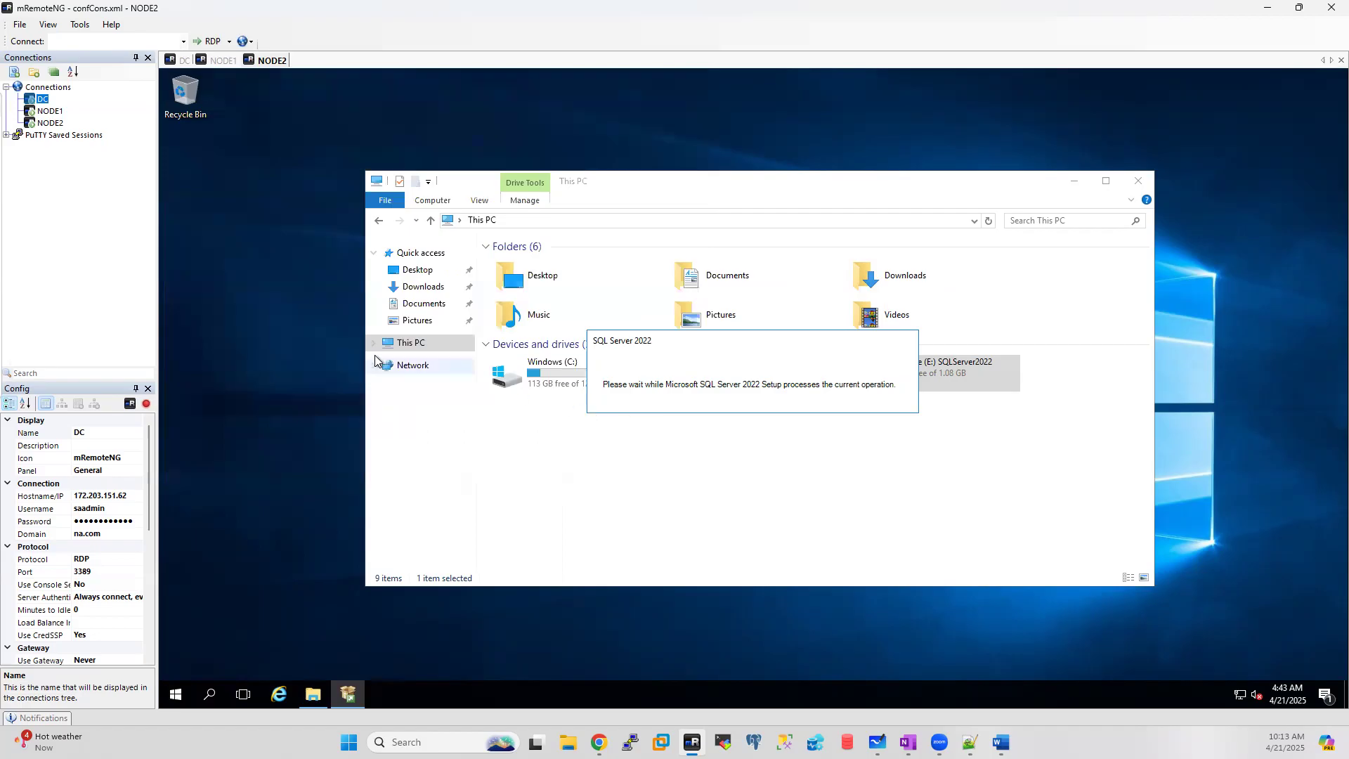
click(223, 60)
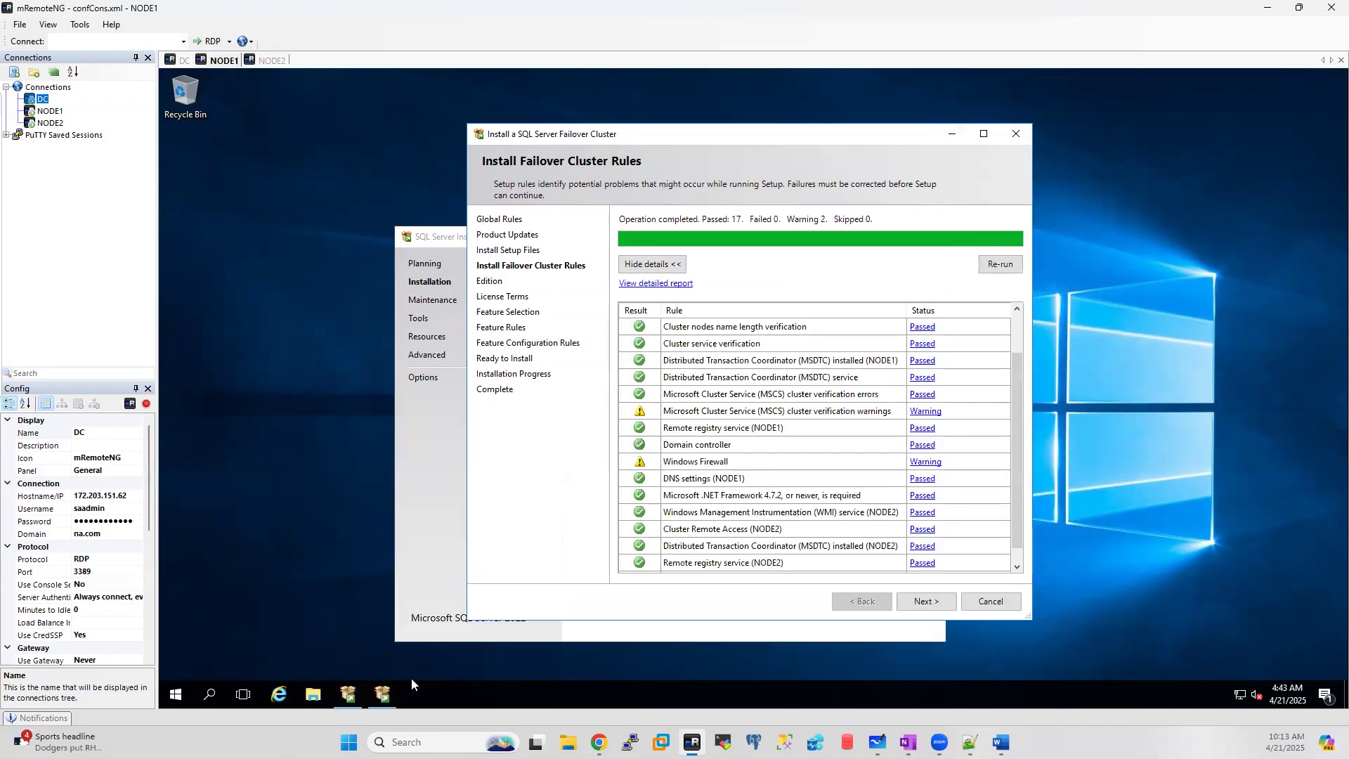
click(1017, 134)
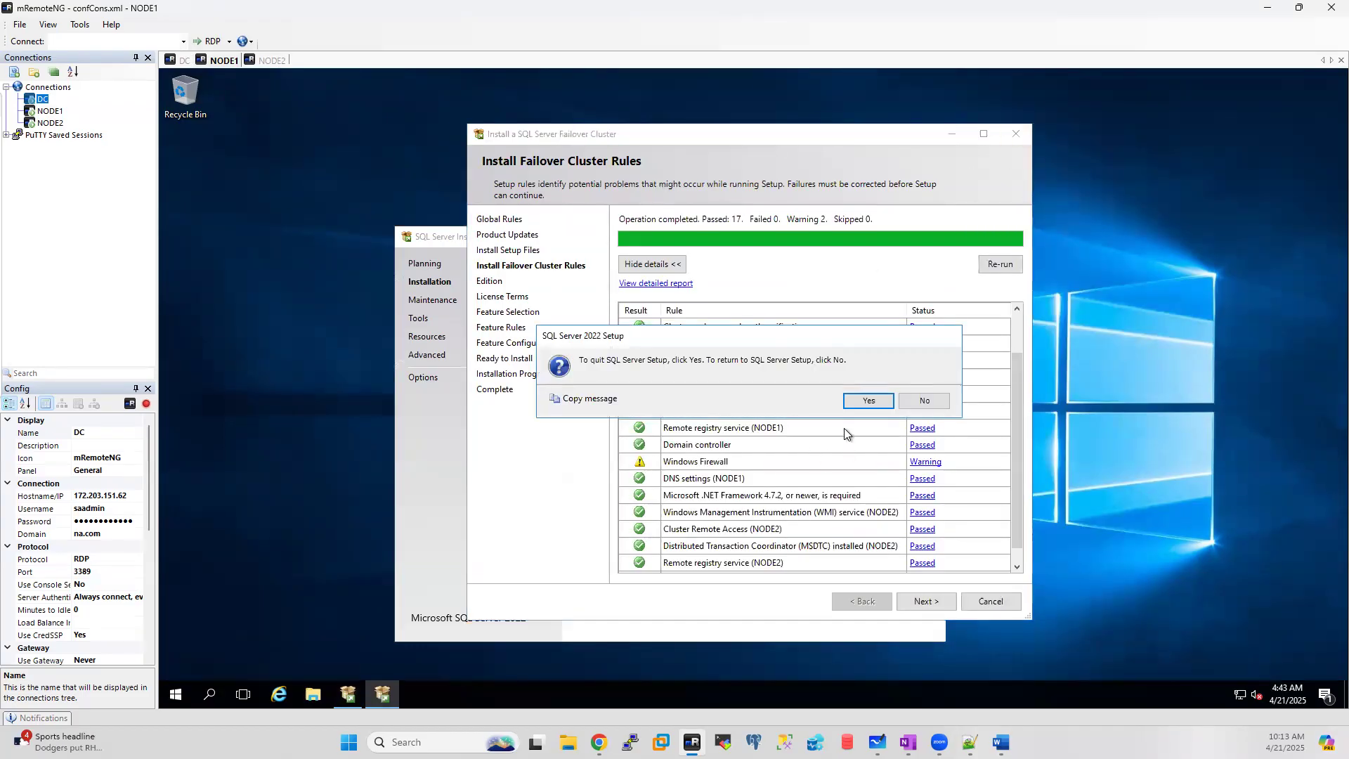
click(854, 398)
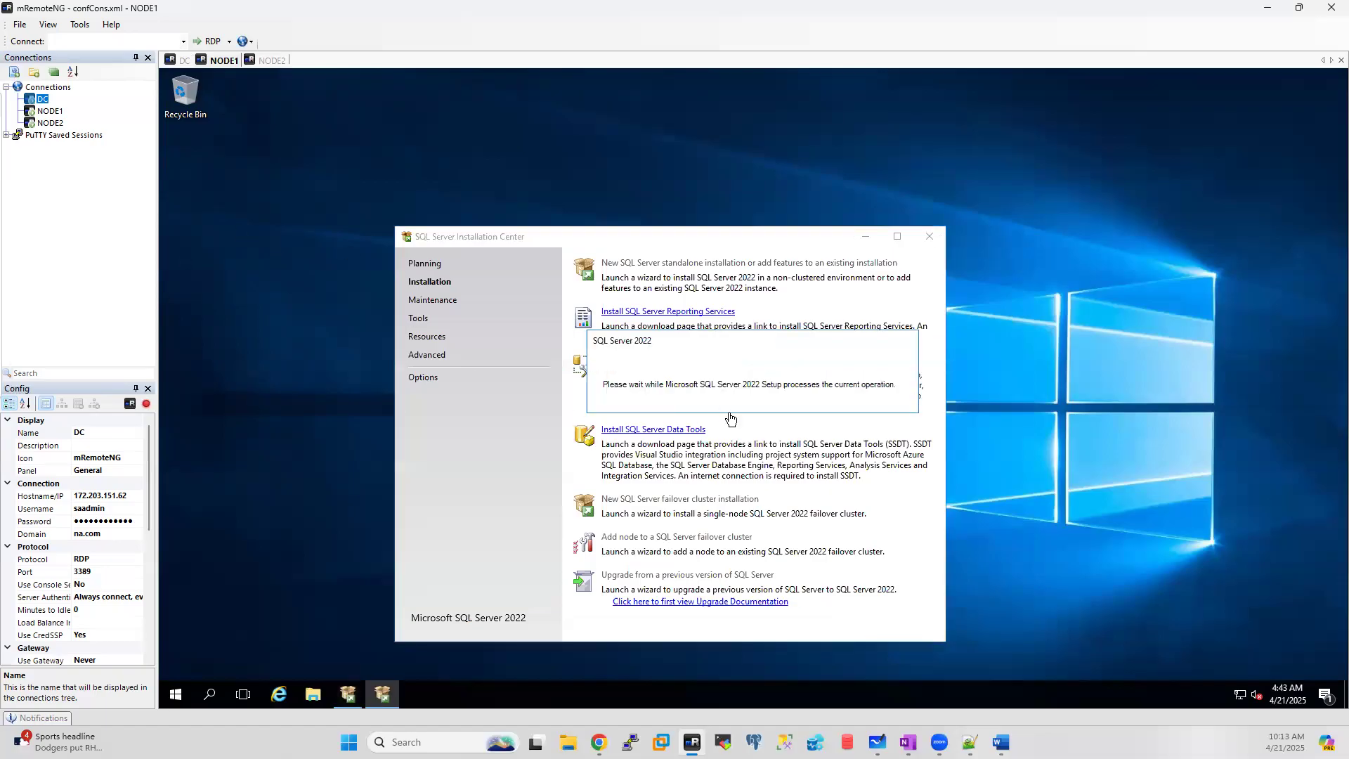
click(281, 61)
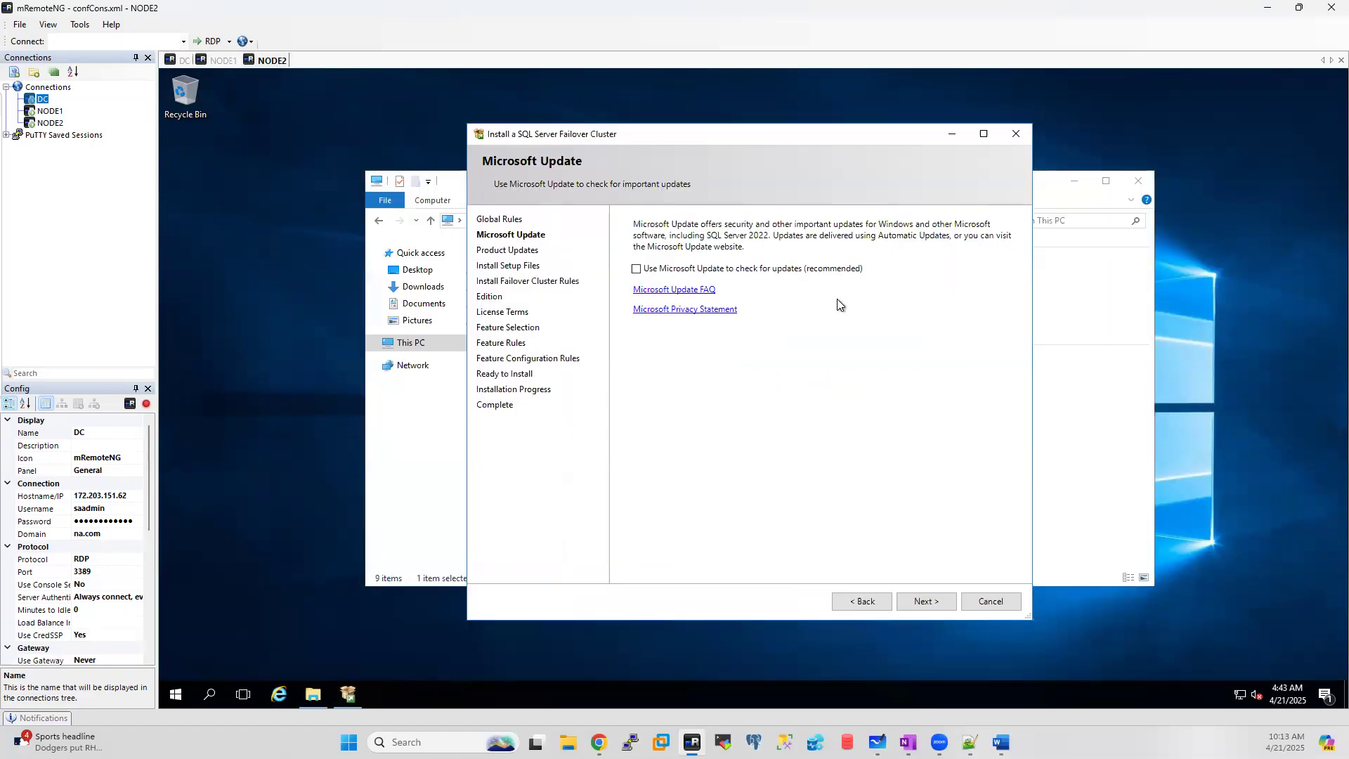
Step: Skip Microsoft Update and pass the cluster rules with 17 passed and 2 warnings
click(923, 603)
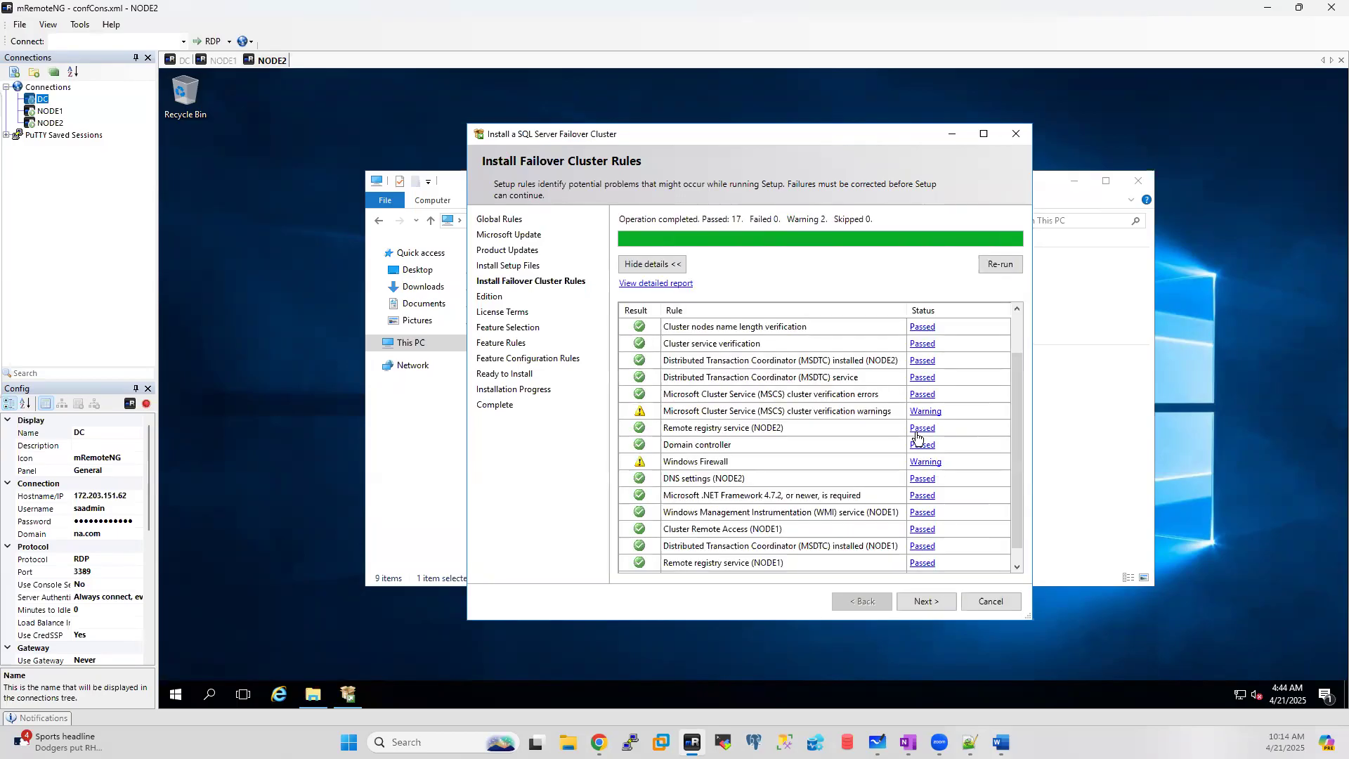
click(926, 601)
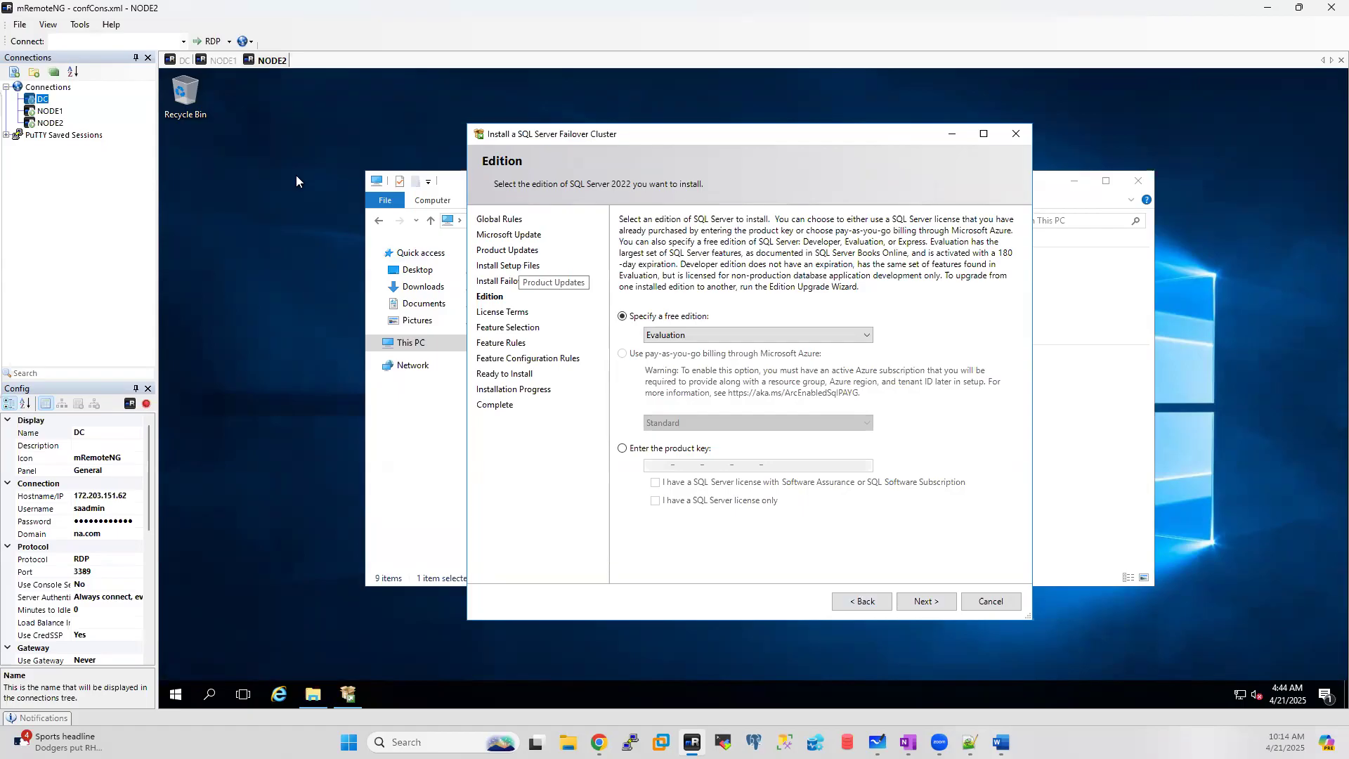
Step: Keep the Evaluation edition, accept the licence, and select Database Engine Services with its subfeatures
click(200, 60)
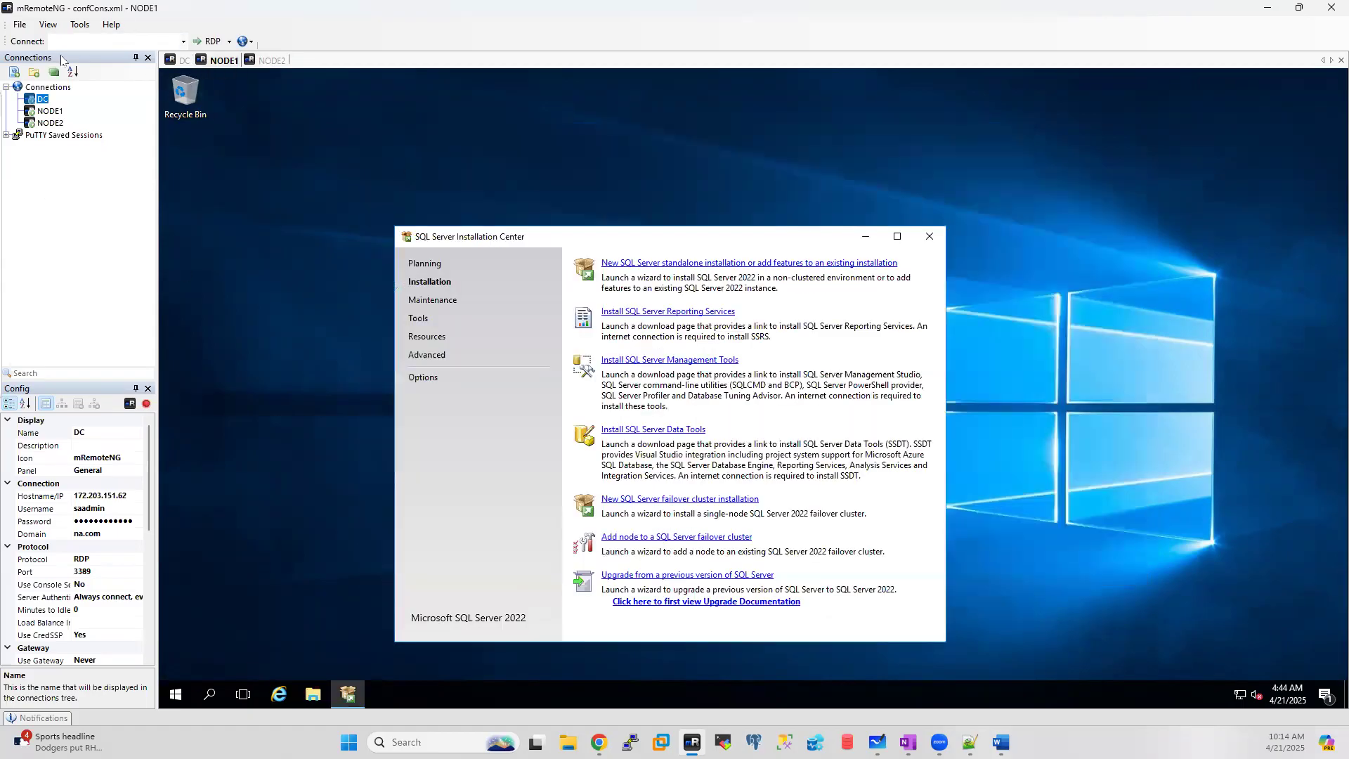
click(177, 61)
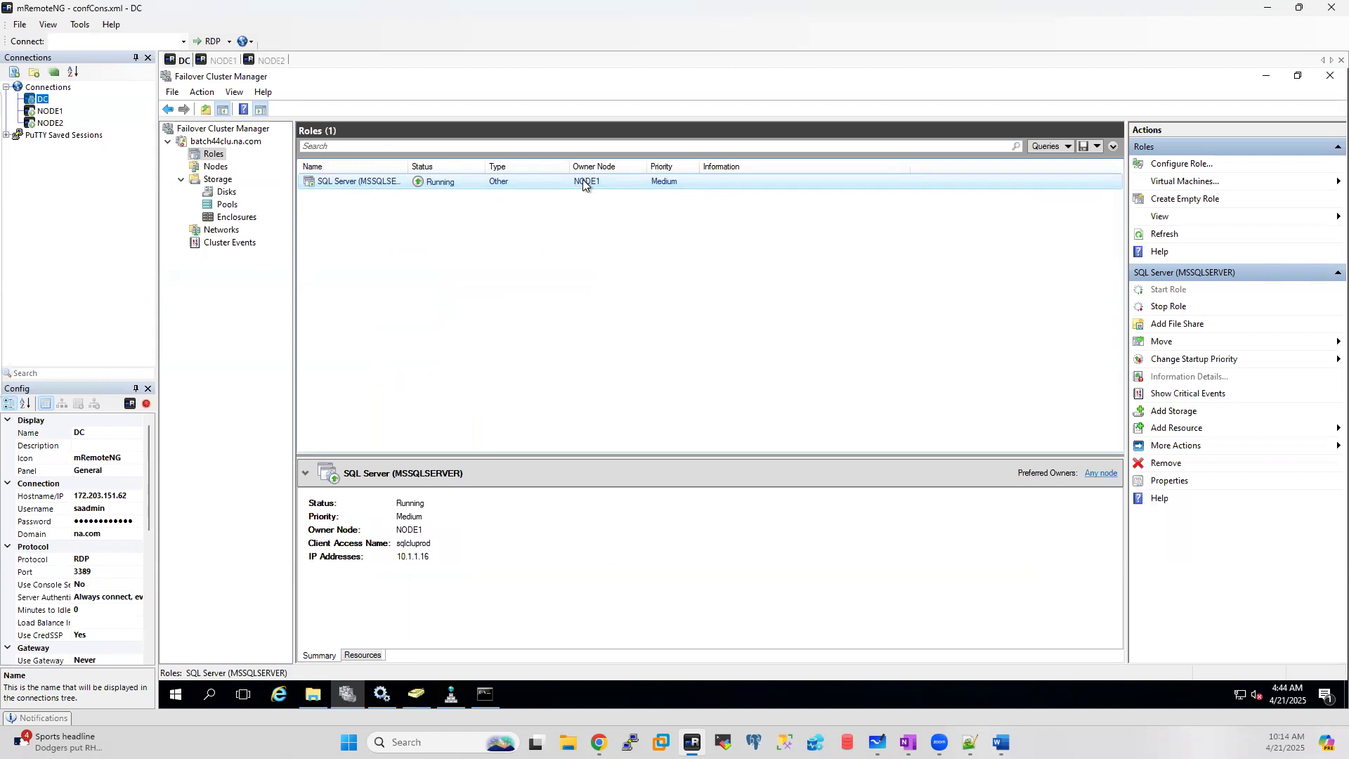
click(271, 62)
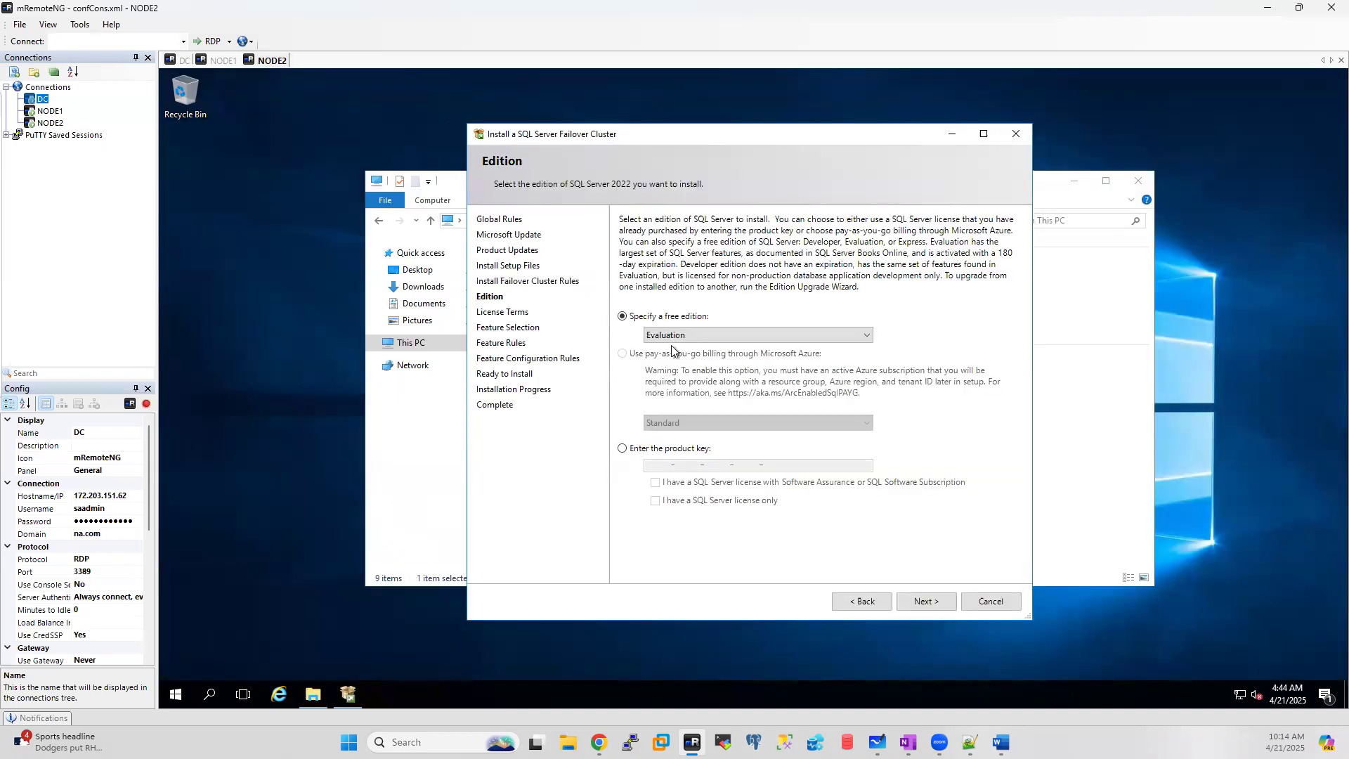
click(922, 600)
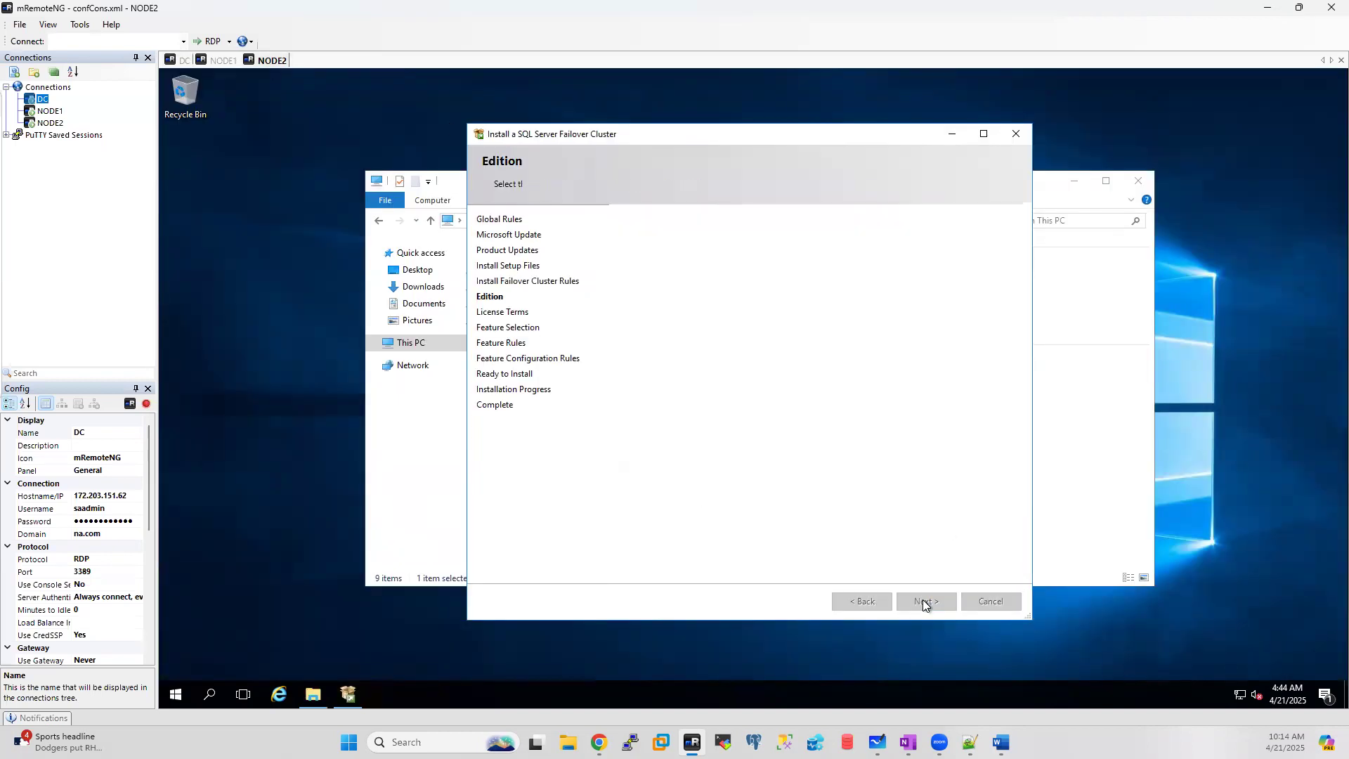
click(679, 503)
click(924, 601)
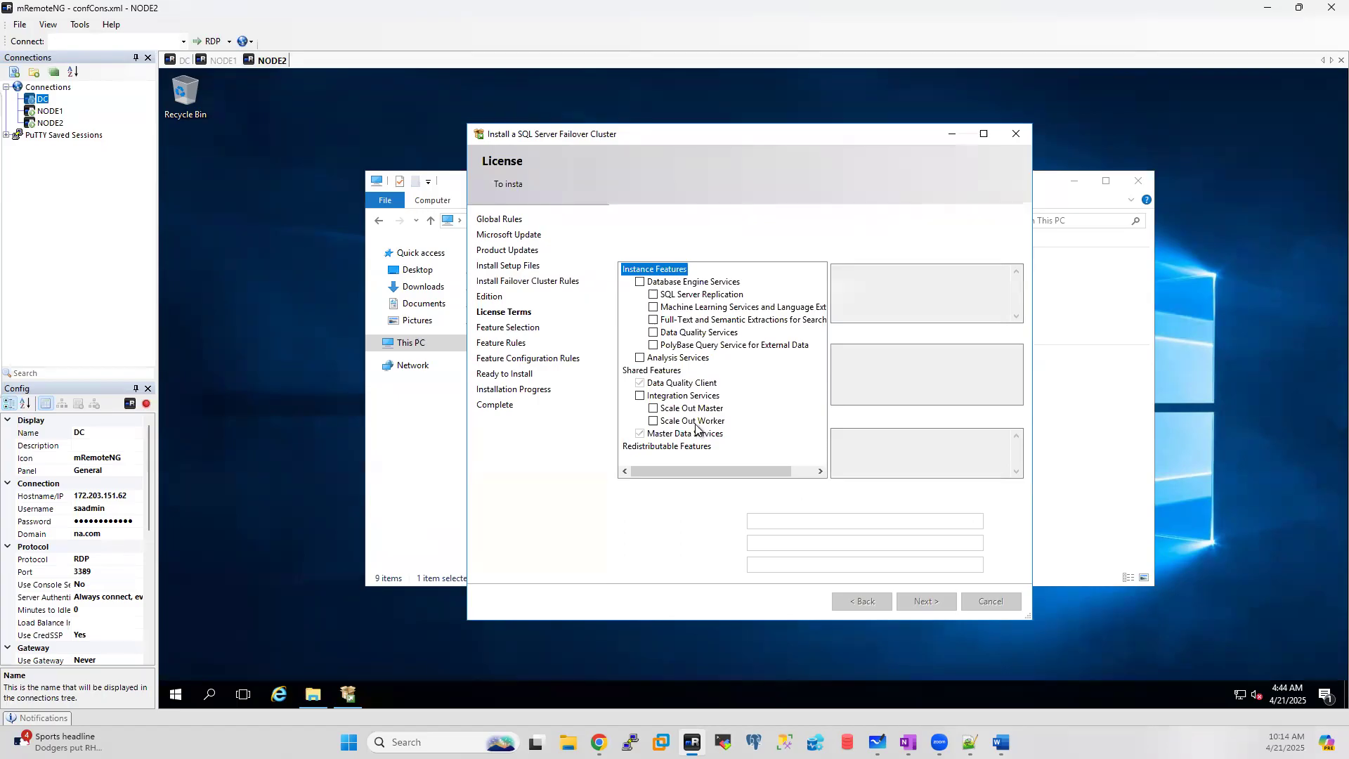
click(639, 282)
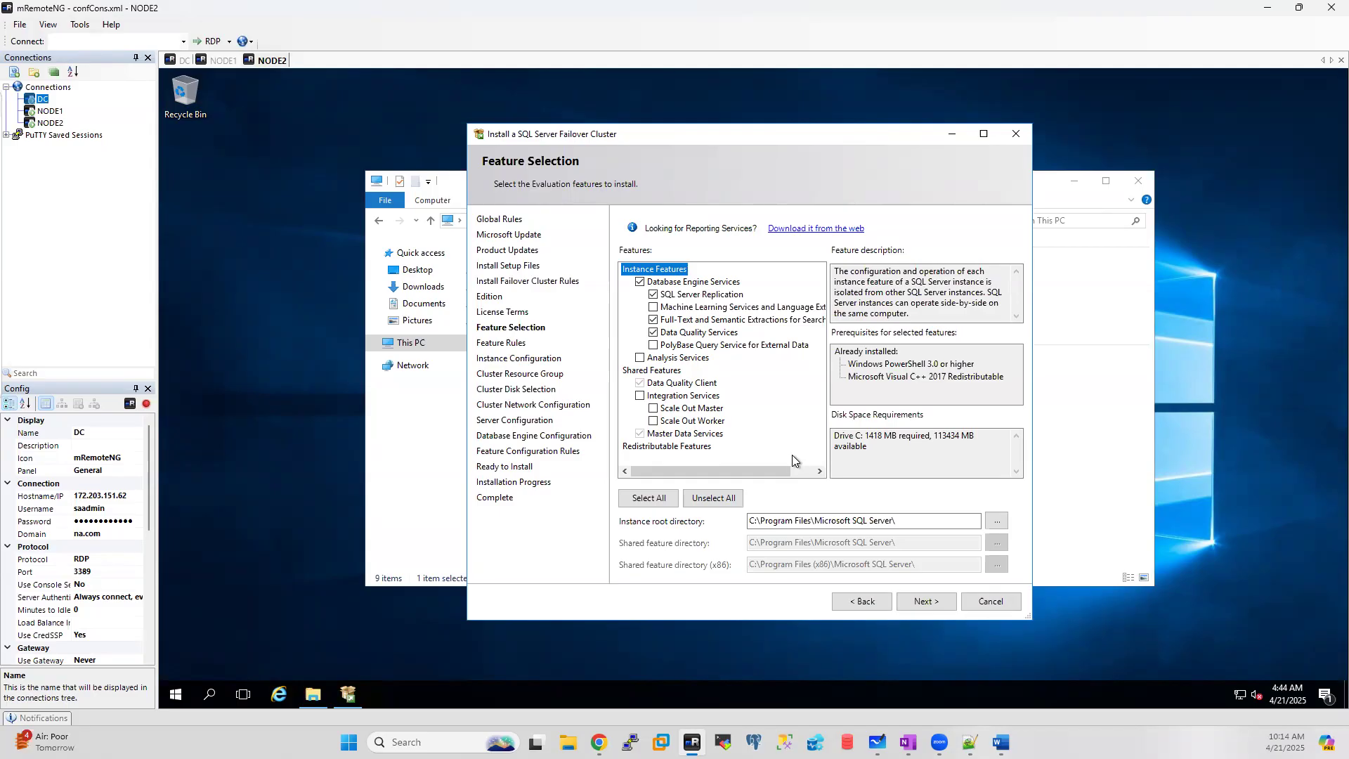
click(921, 602)
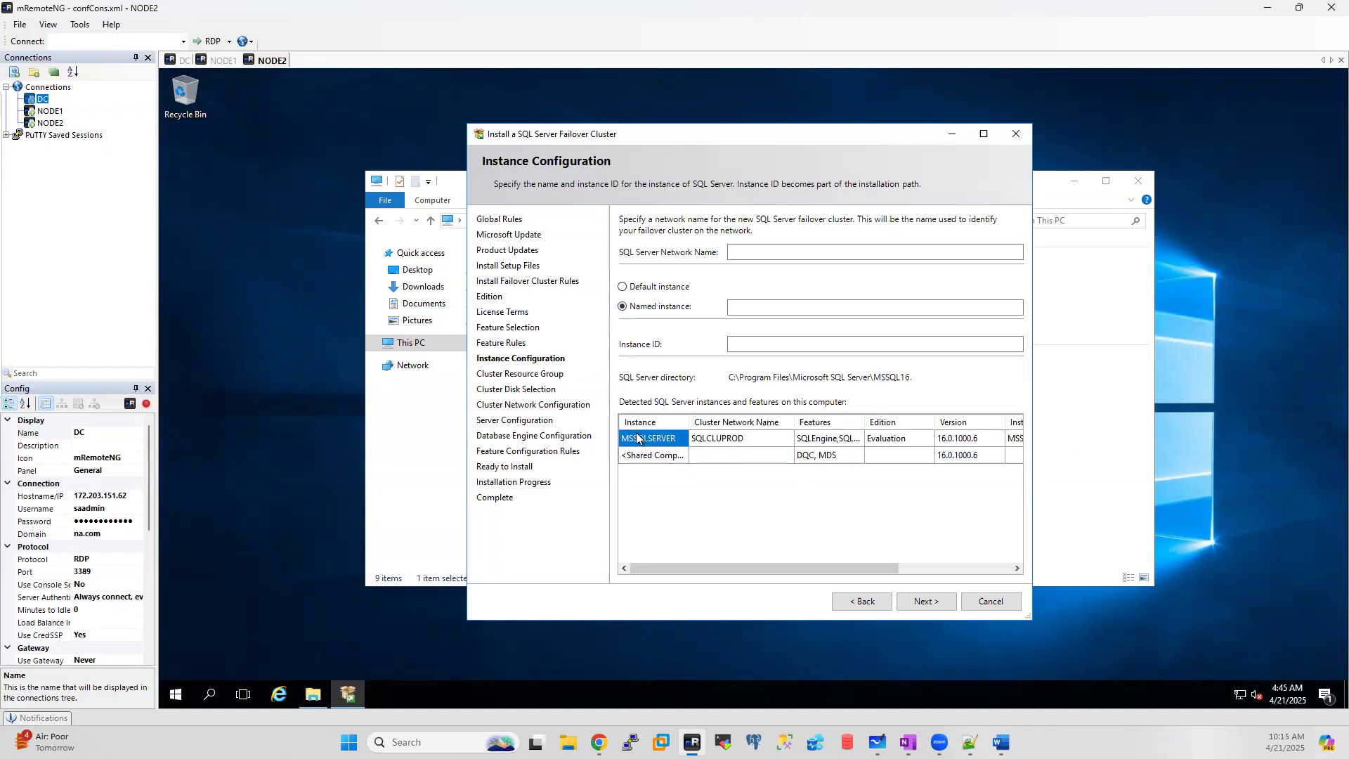
Step: Name the instance DEV with SQL Server network name sqlcludev and continue
click(765, 306)
text(DEV)
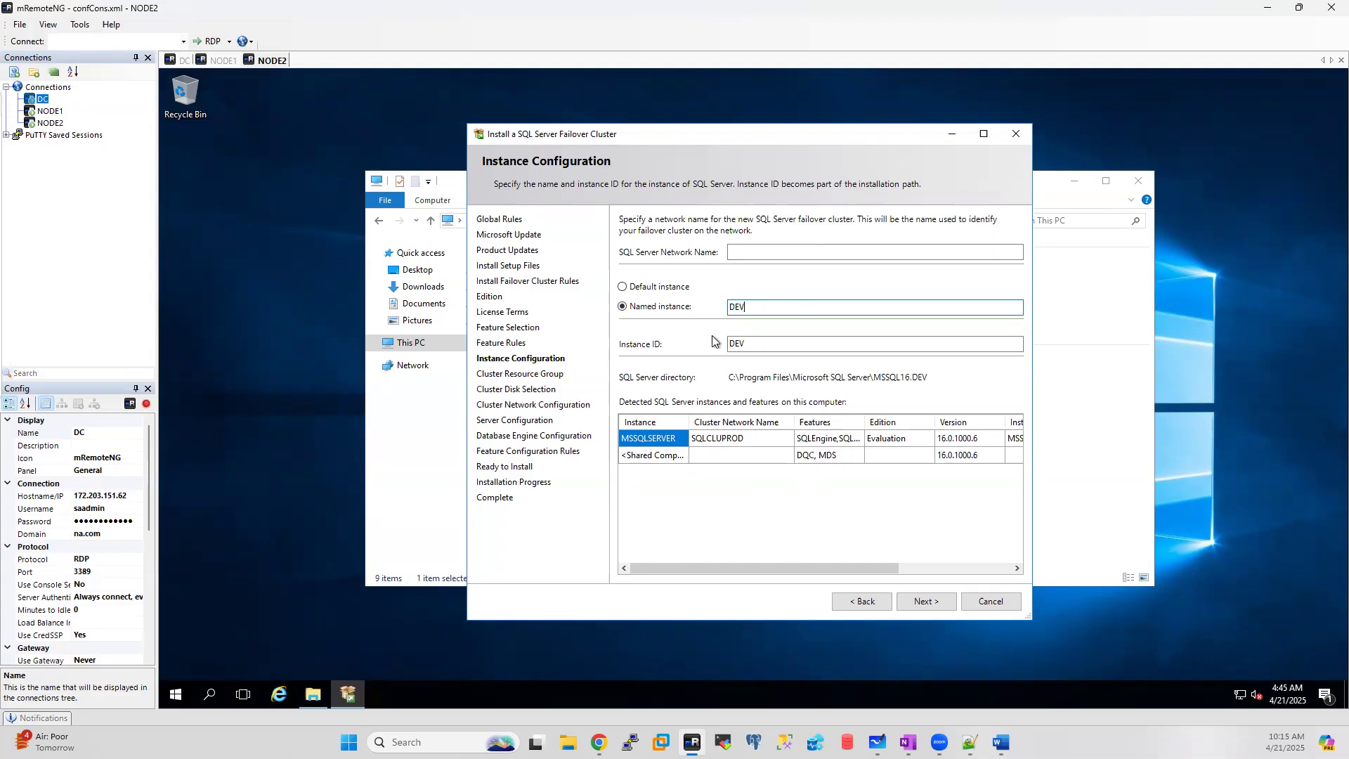
click(752, 251)
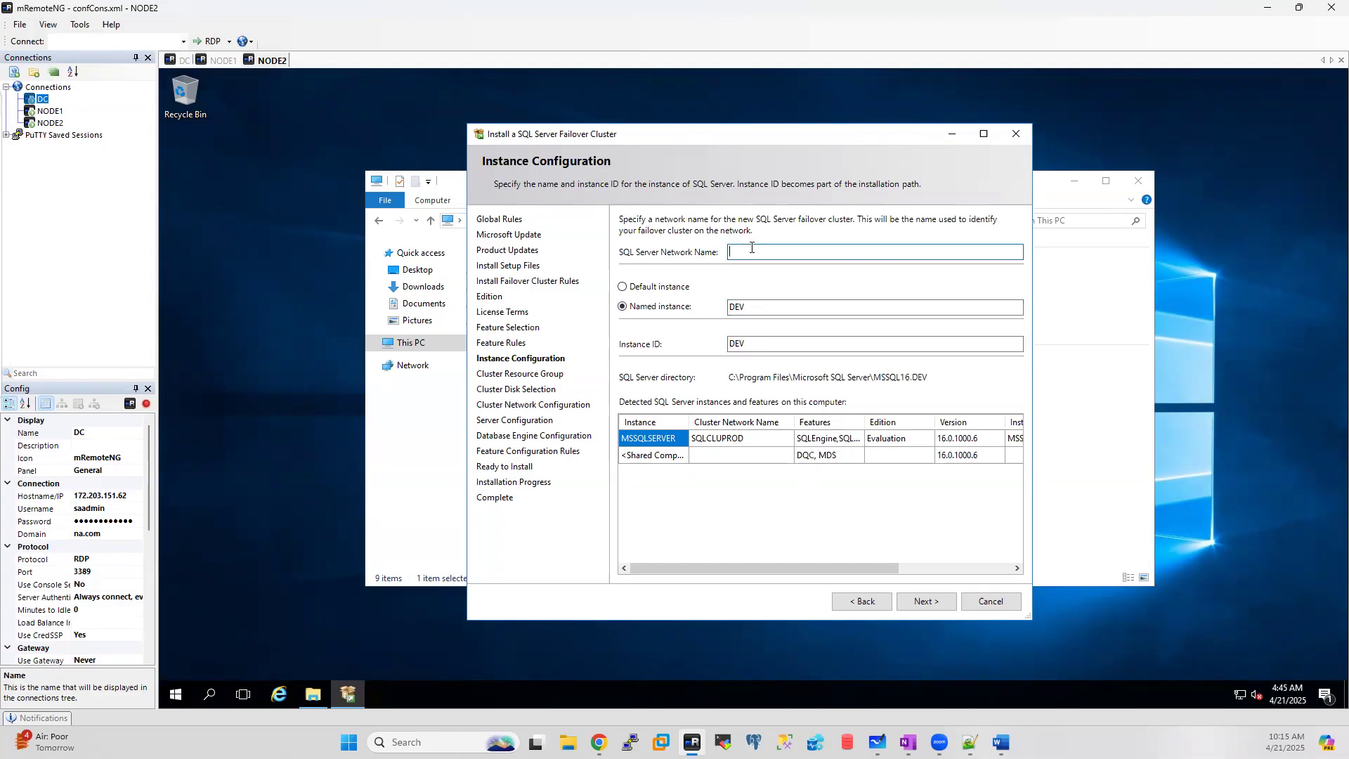
text(sqlcludev)
click(930, 599)
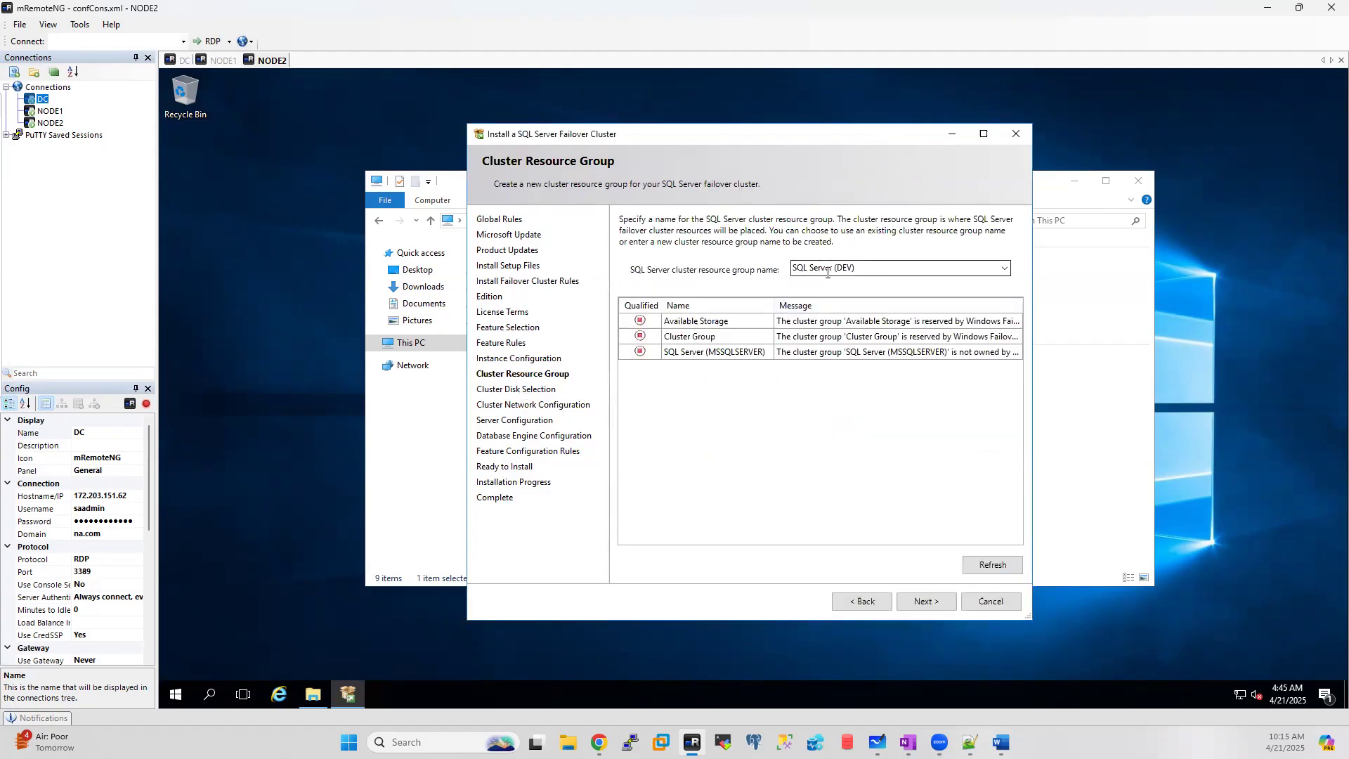
Step: Check DC's cluster roles with a widened Name column, then accept the SQL Server (DEV) resource group
click(177, 61)
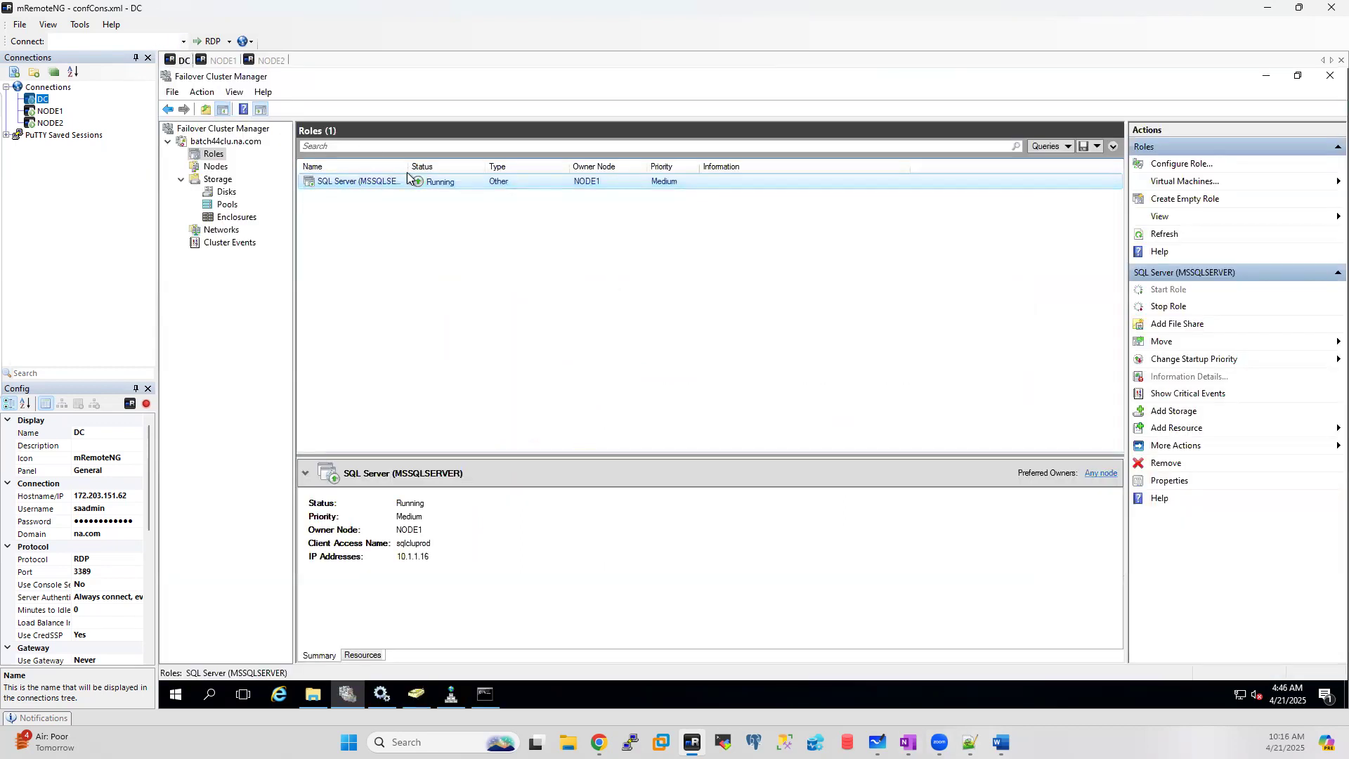
drag(409, 167, 492, 163)
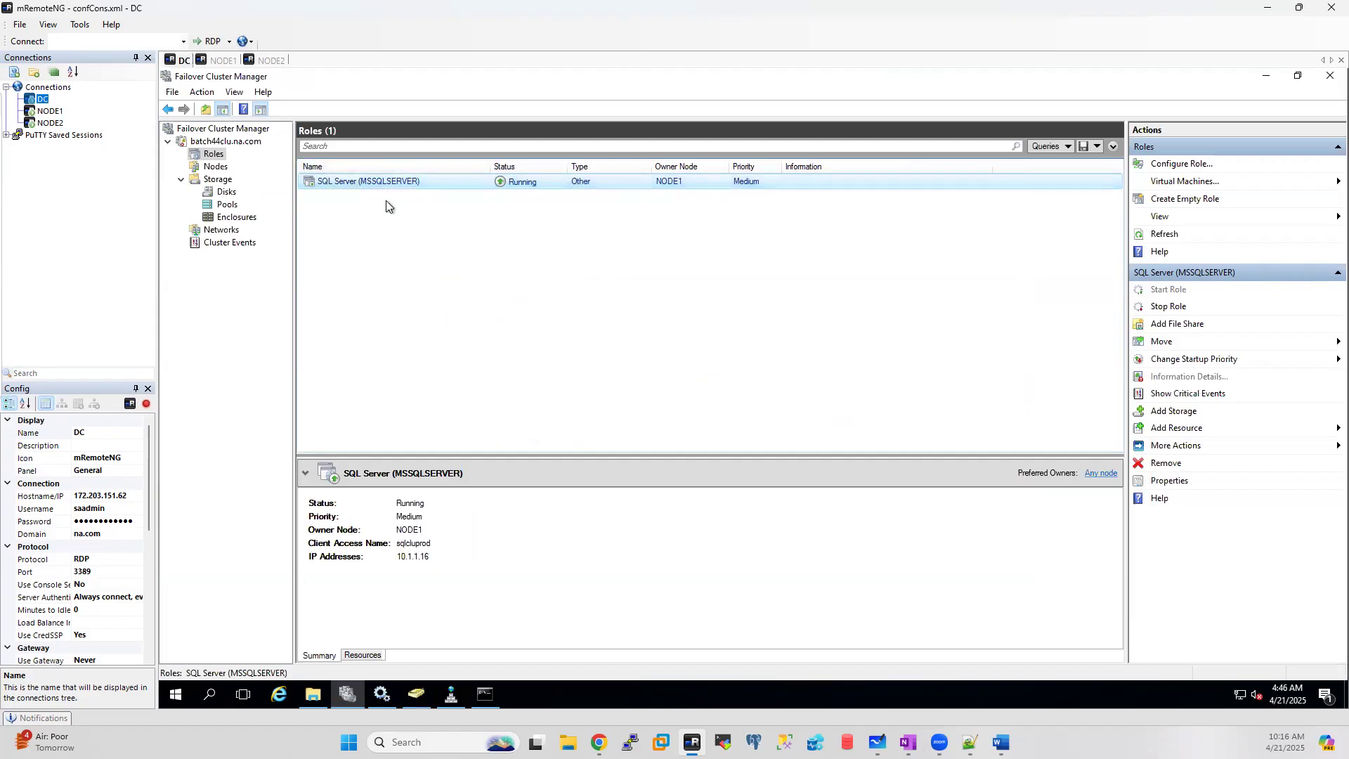
click(271, 60)
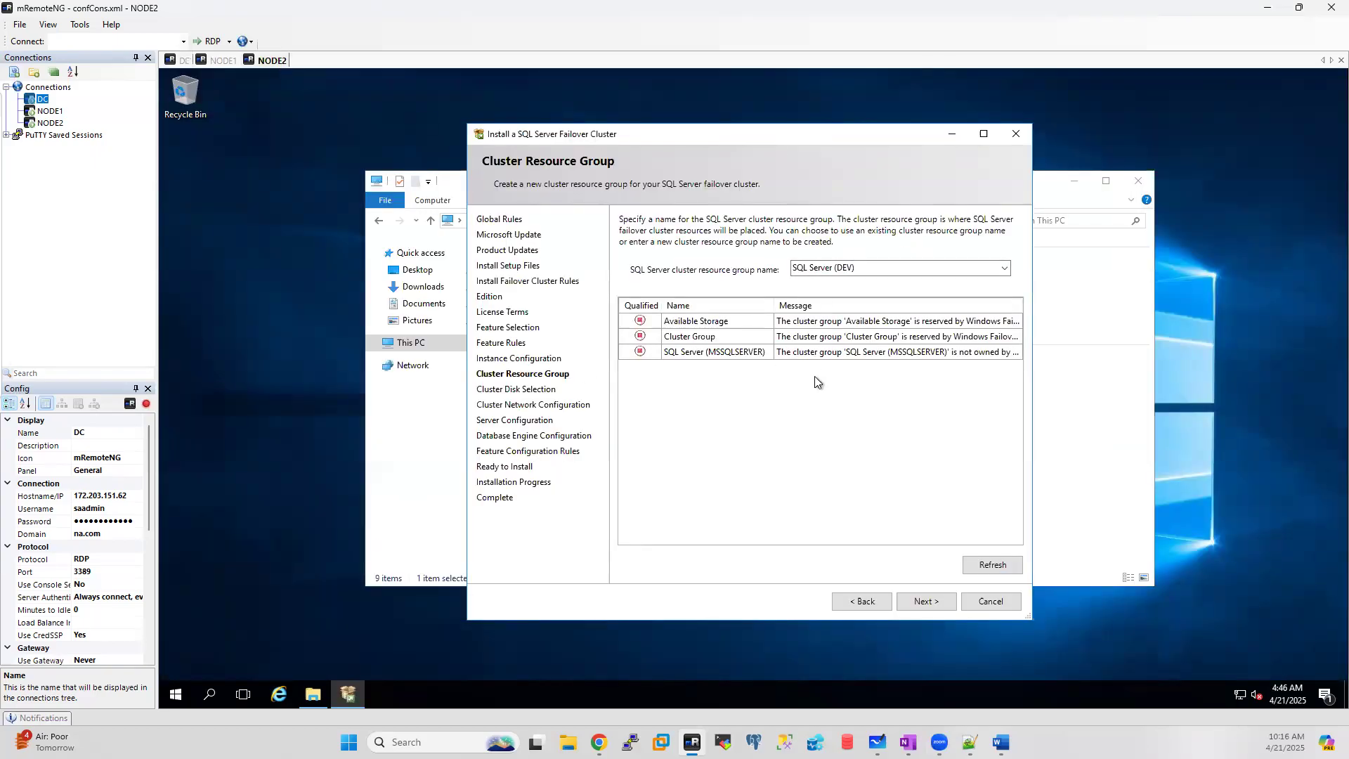
click(927, 598)
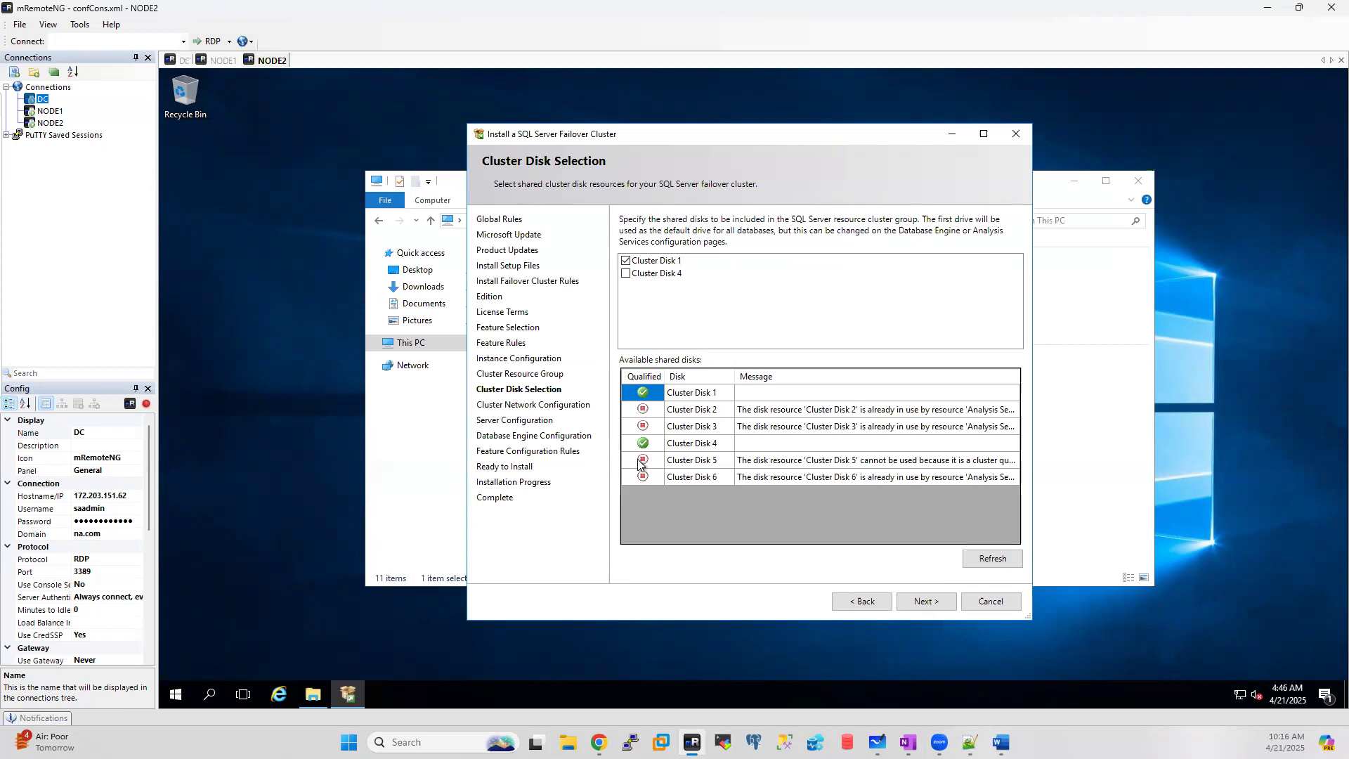
Step: Compare the cluster's disks on the DC and choose Cluster Disk 1 (DEV volume) on NODE2
click(175, 60)
click(225, 191)
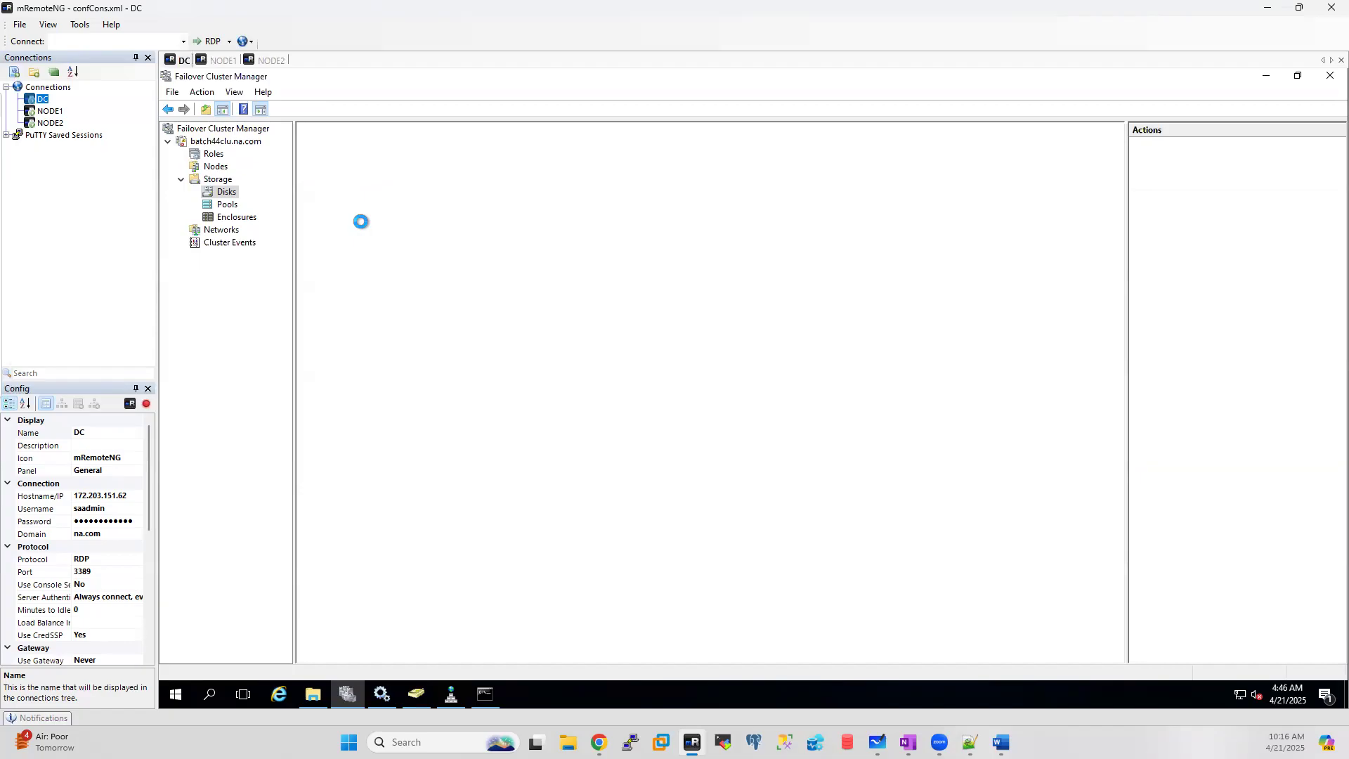
click(270, 61)
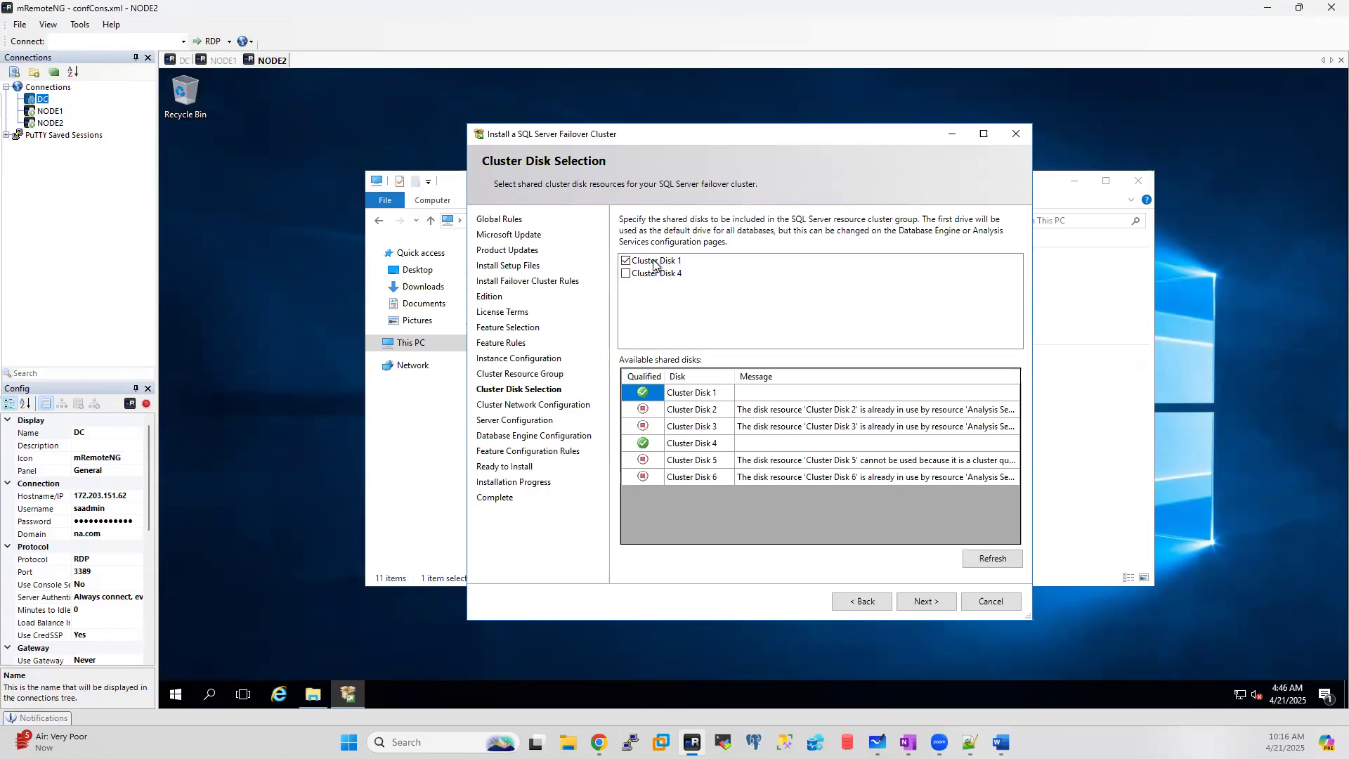
click(185, 60)
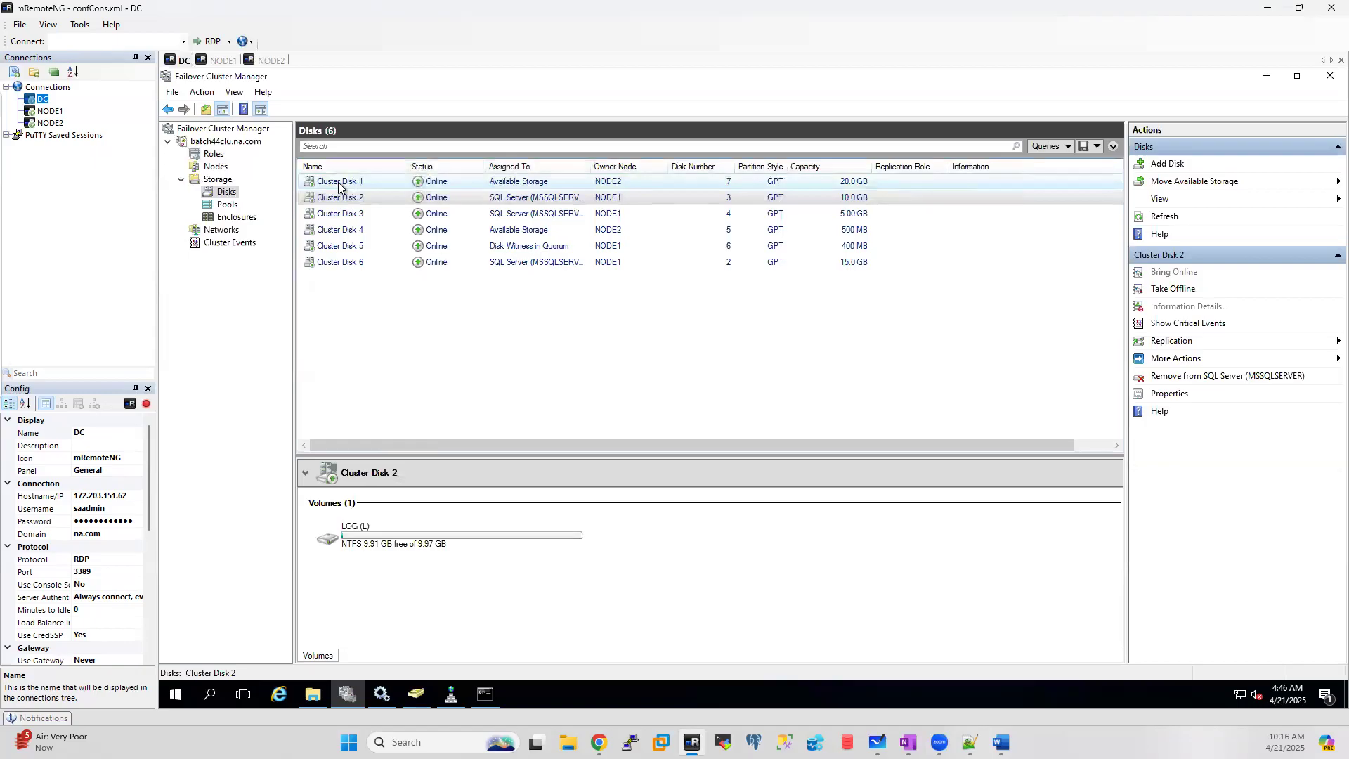
click(862, 185)
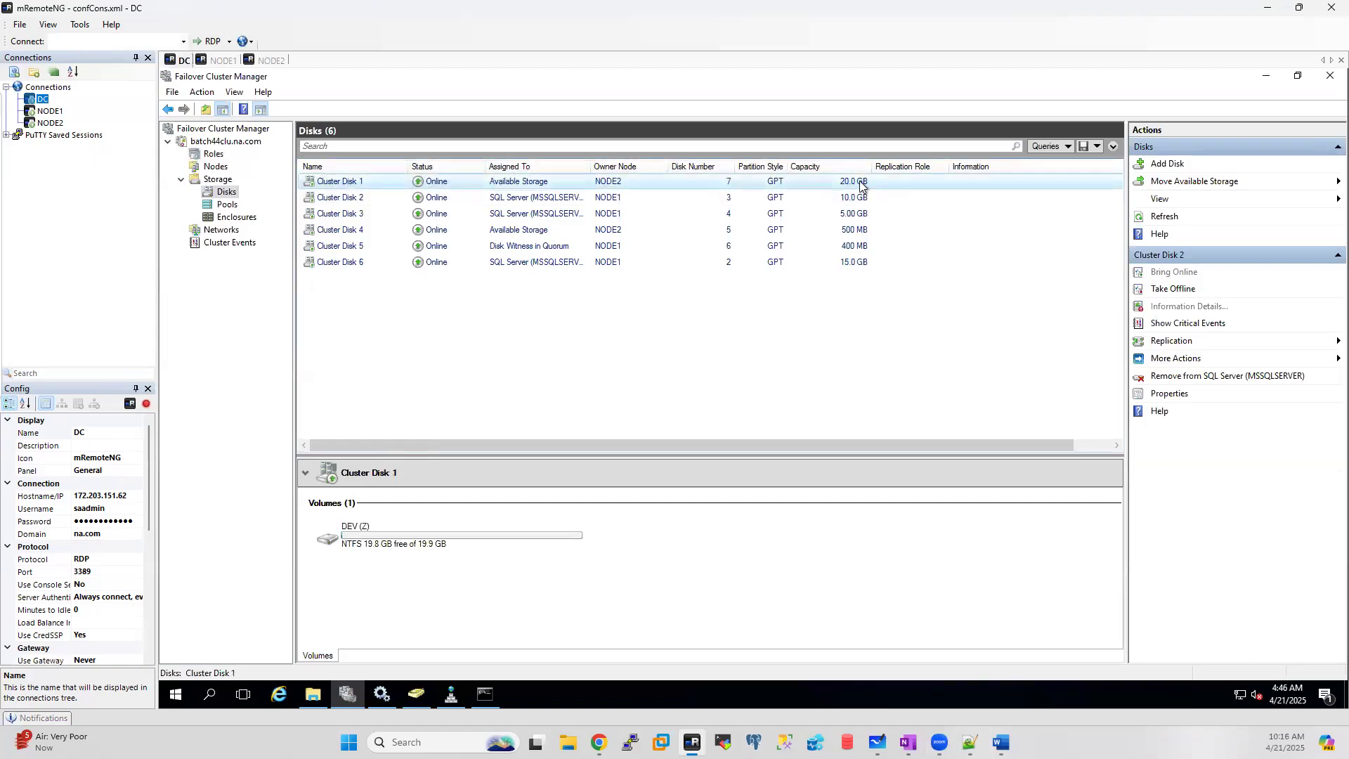
click(270, 60)
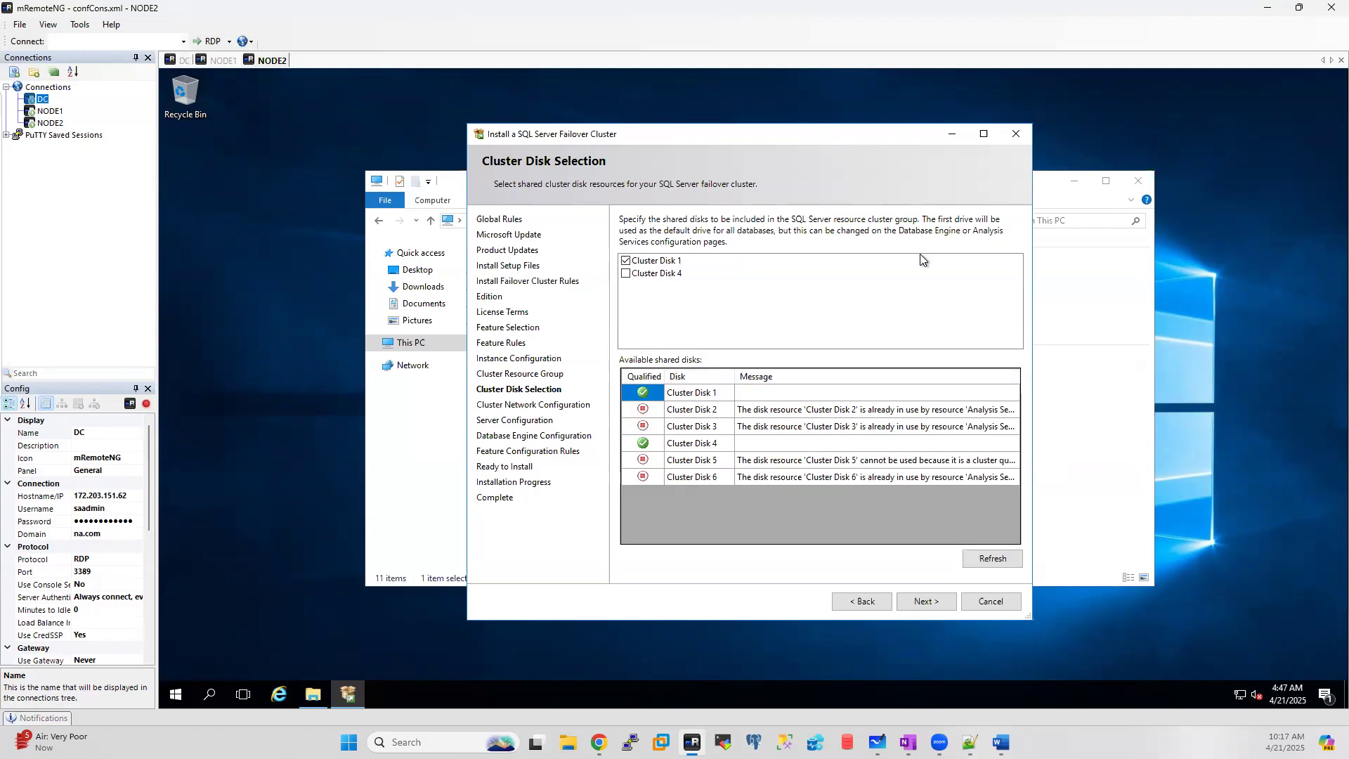
Step: On the network page, turn off DHCP and give the IPv4 cluster network static address 10.1.1.17
click(919, 603)
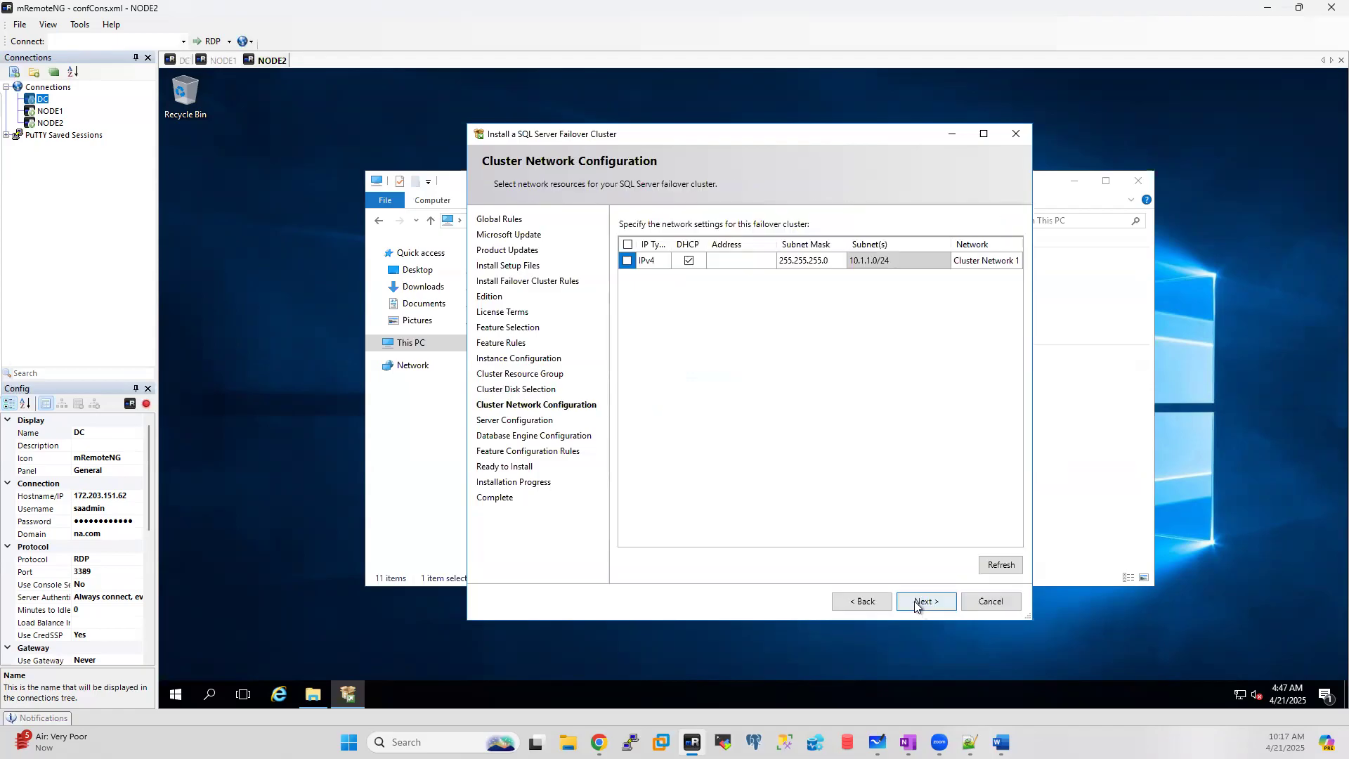
click(688, 261)
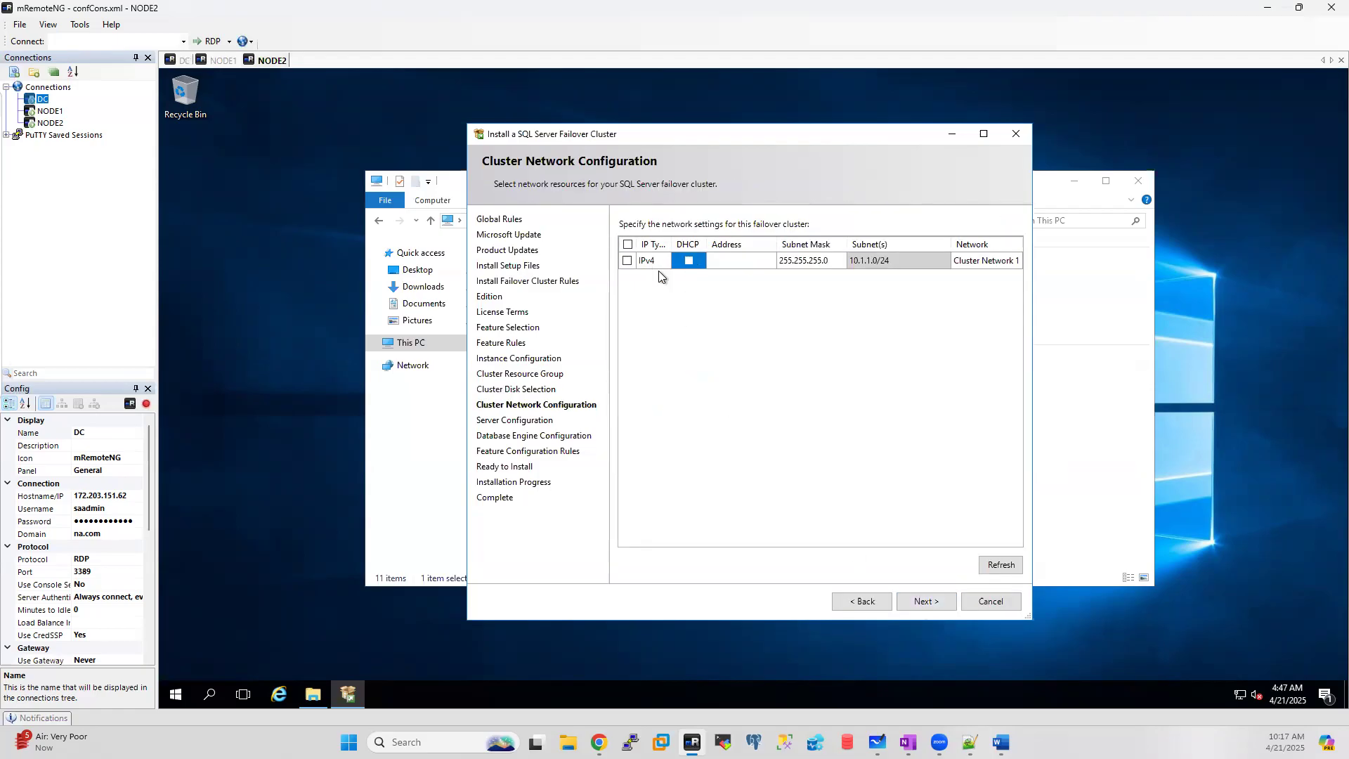
click(631, 263)
click(728, 262)
text(10.1.1.17)
Step: Continue to Server Configuration, select the Agent account cell, then bring the NODE1 session forward
click(929, 597)
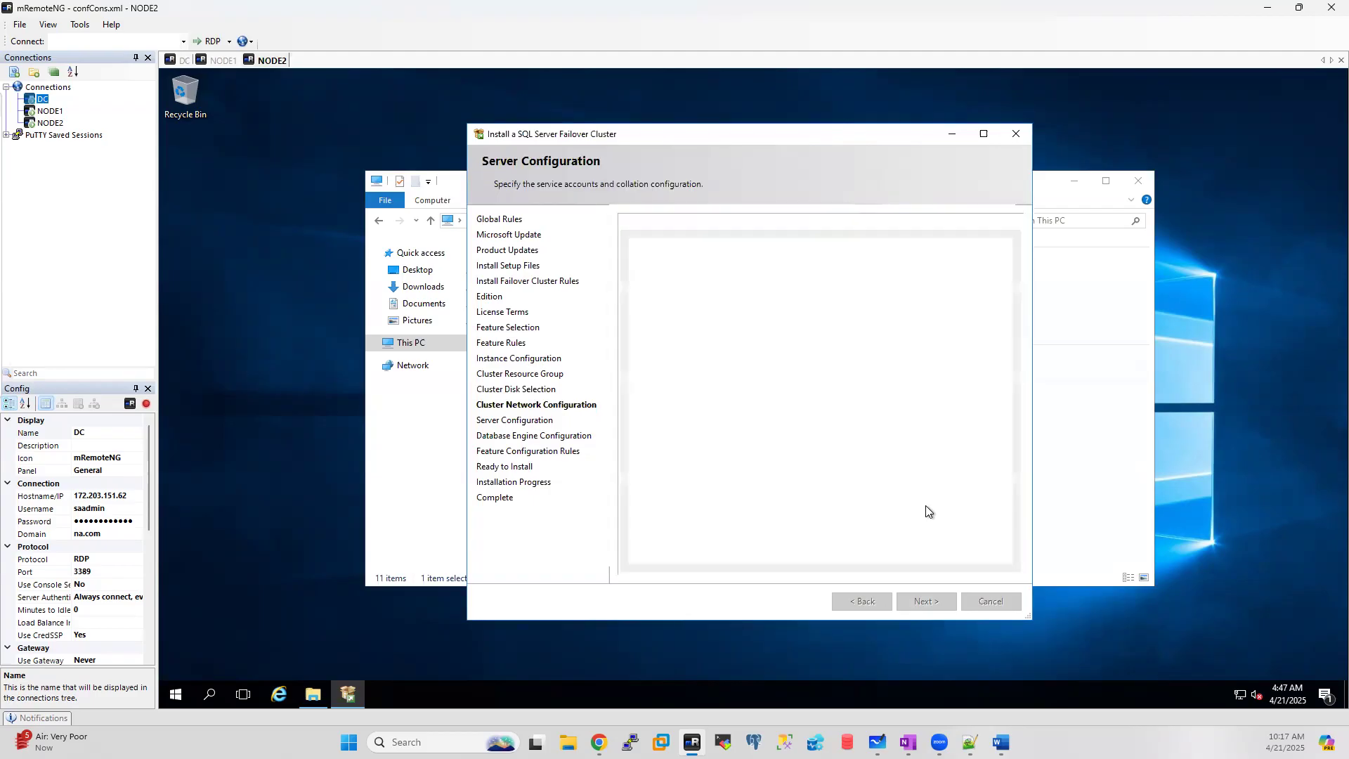
click(803, 281)
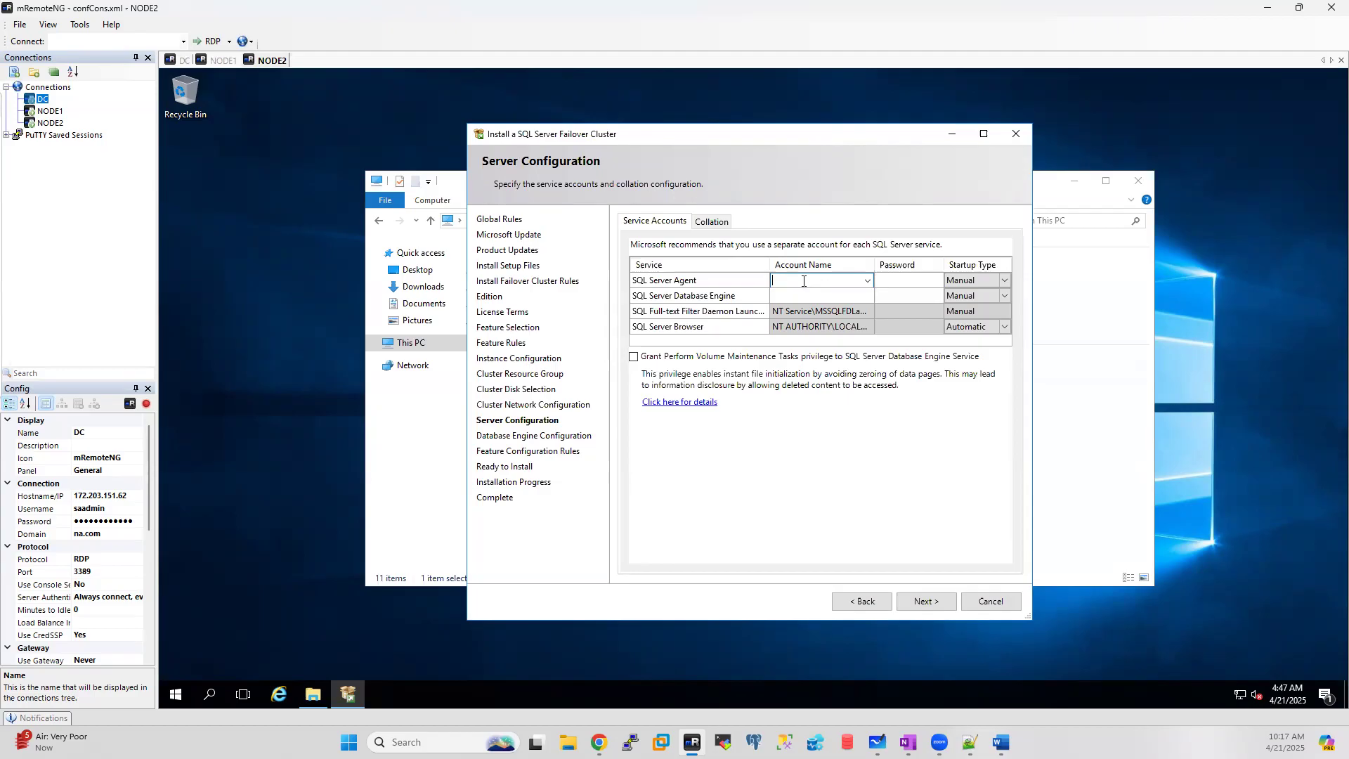
click(224, 61)
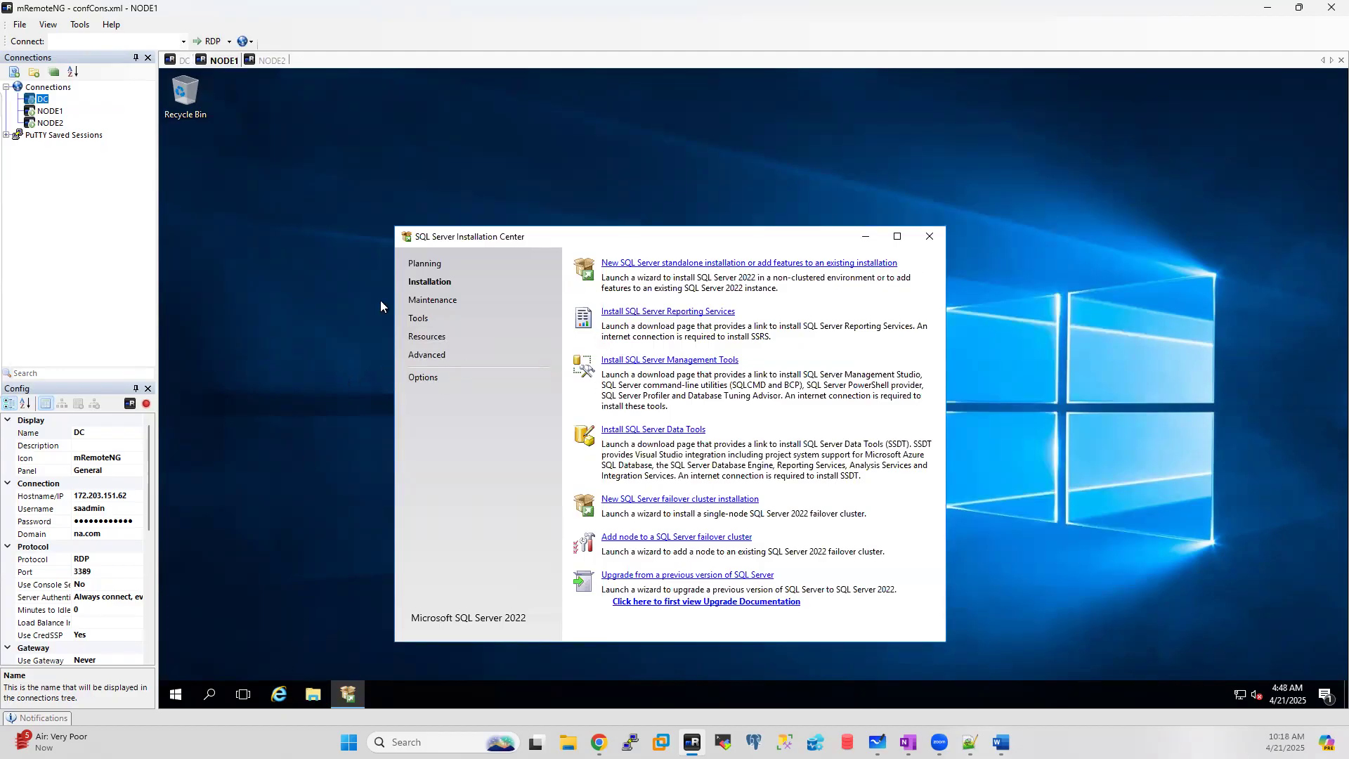
Step: On NODE1, launch SQL Server 2022 Configuration Manager to check the service logon accounts, then return to NODE2
click(181, 697)
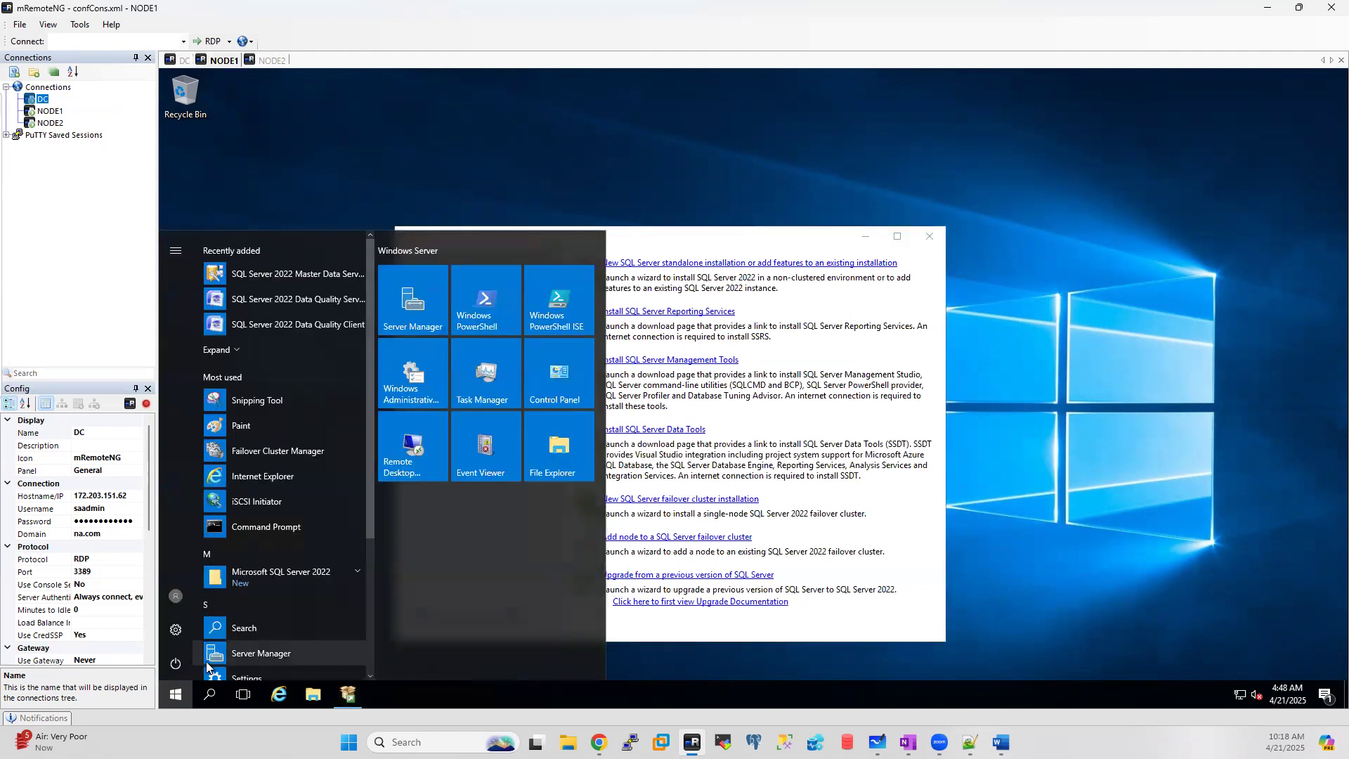
click(297, 570)
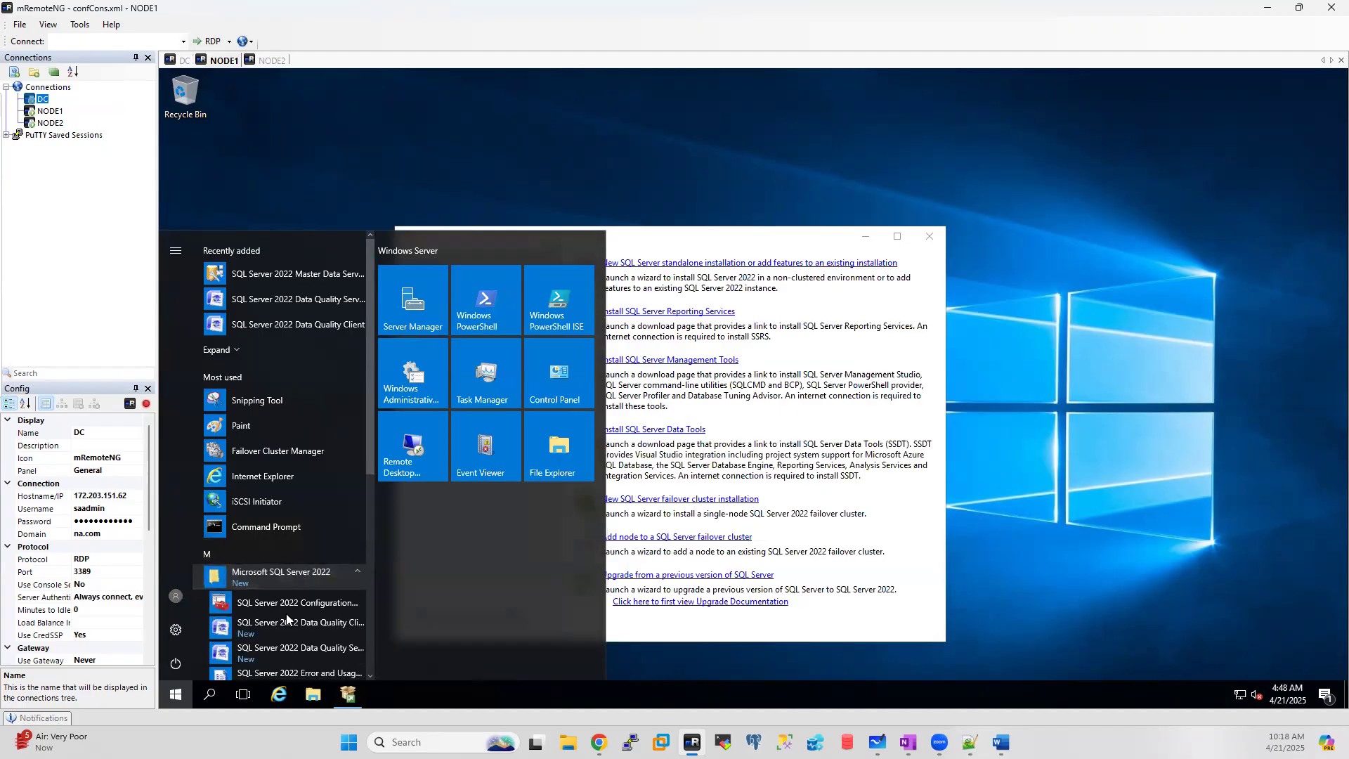
click(285, 607)
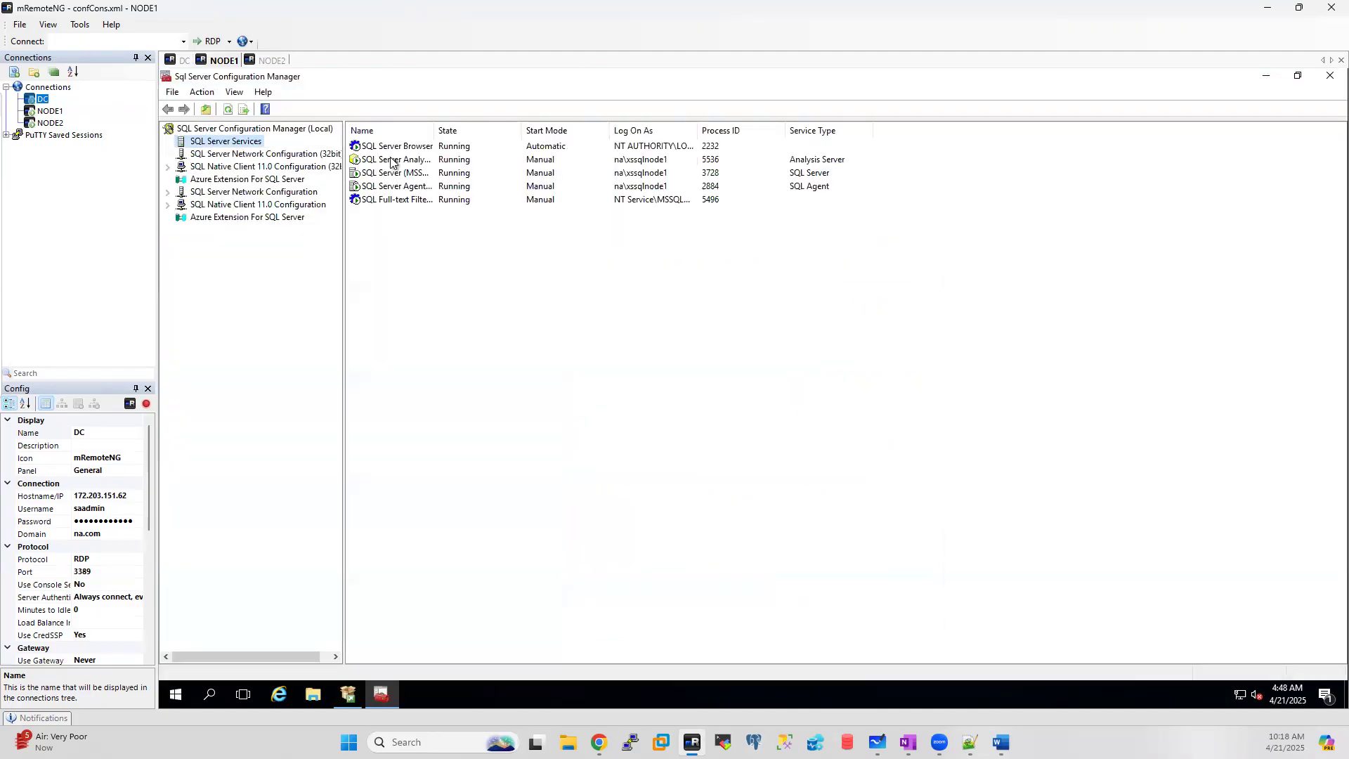
click(624, 163)
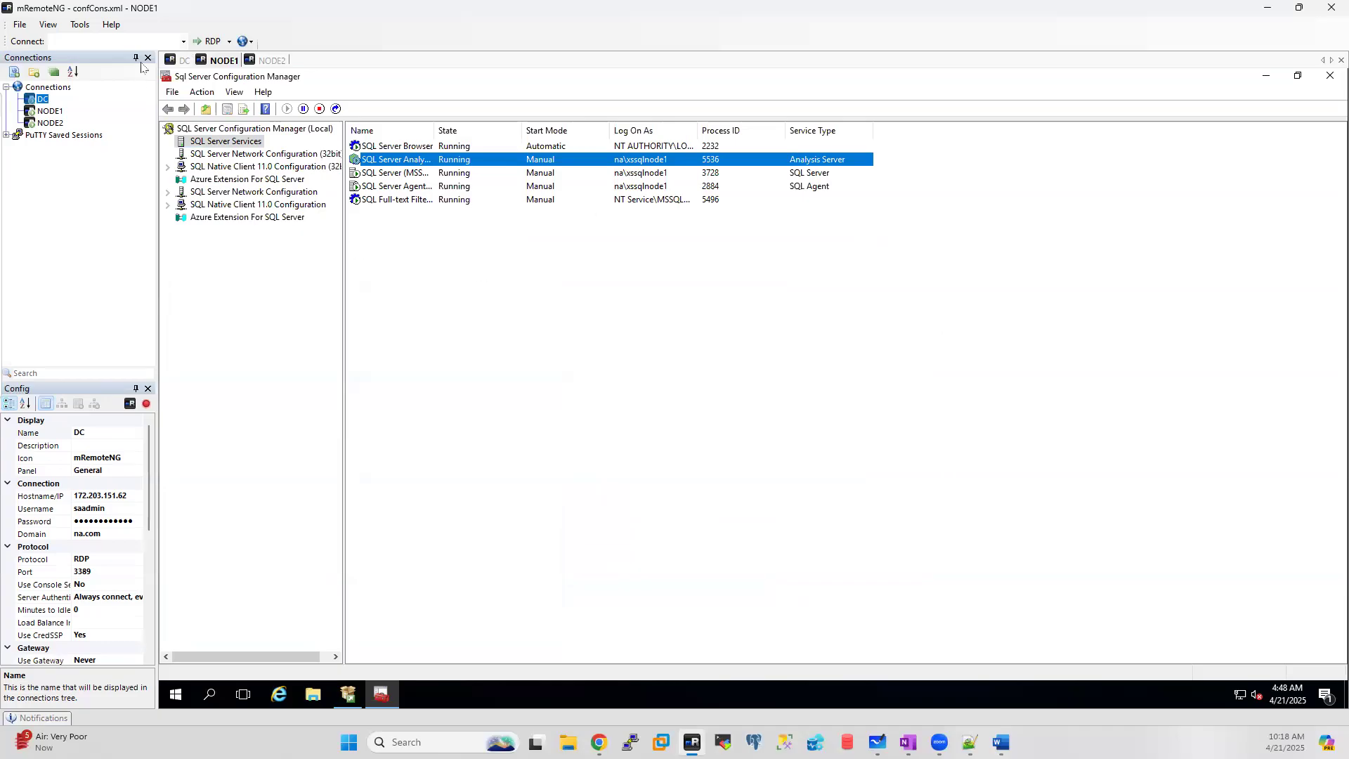
click(261, 62)
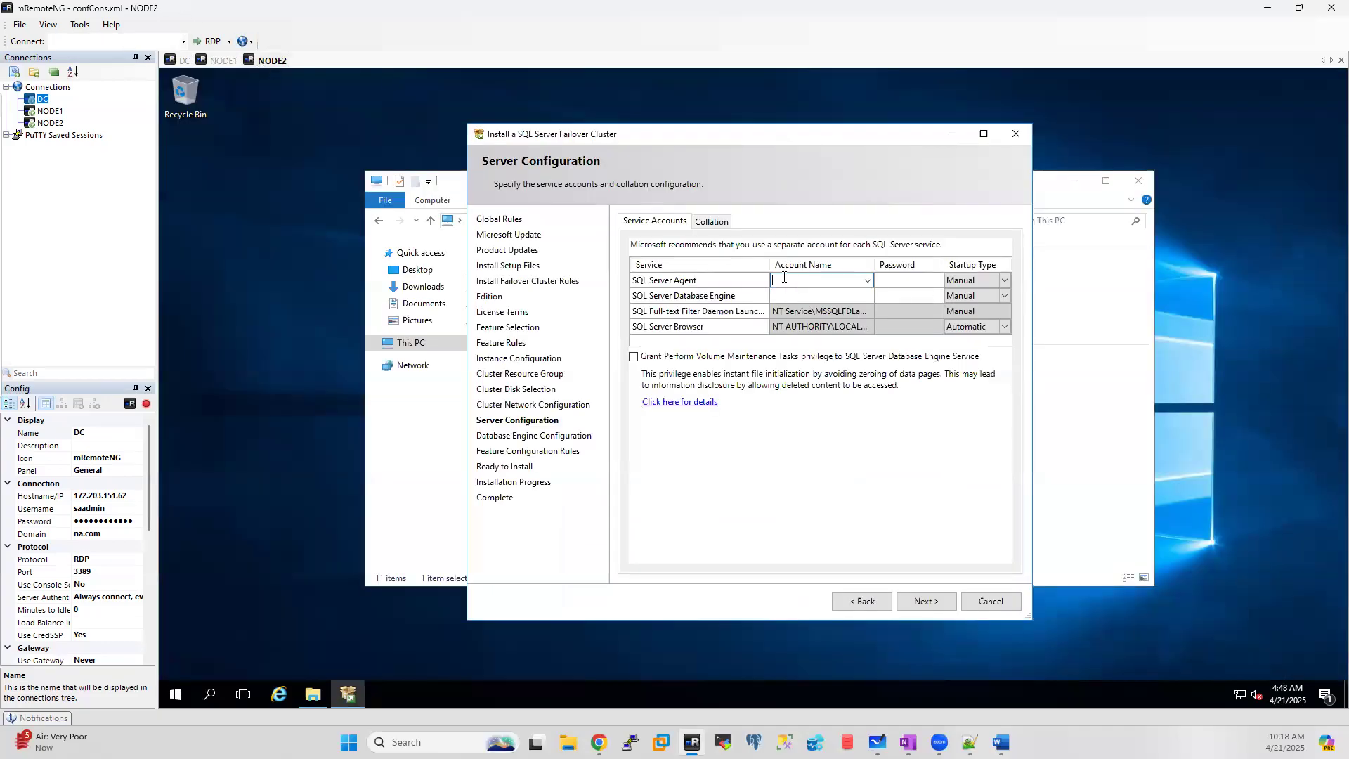
Step: Set the node1 domain service account as the SQL Server Agent and Database Engine account
text(na\xssqlnode1)
key(ctrl+a)
key(ctrl+c)
click(794, 300)
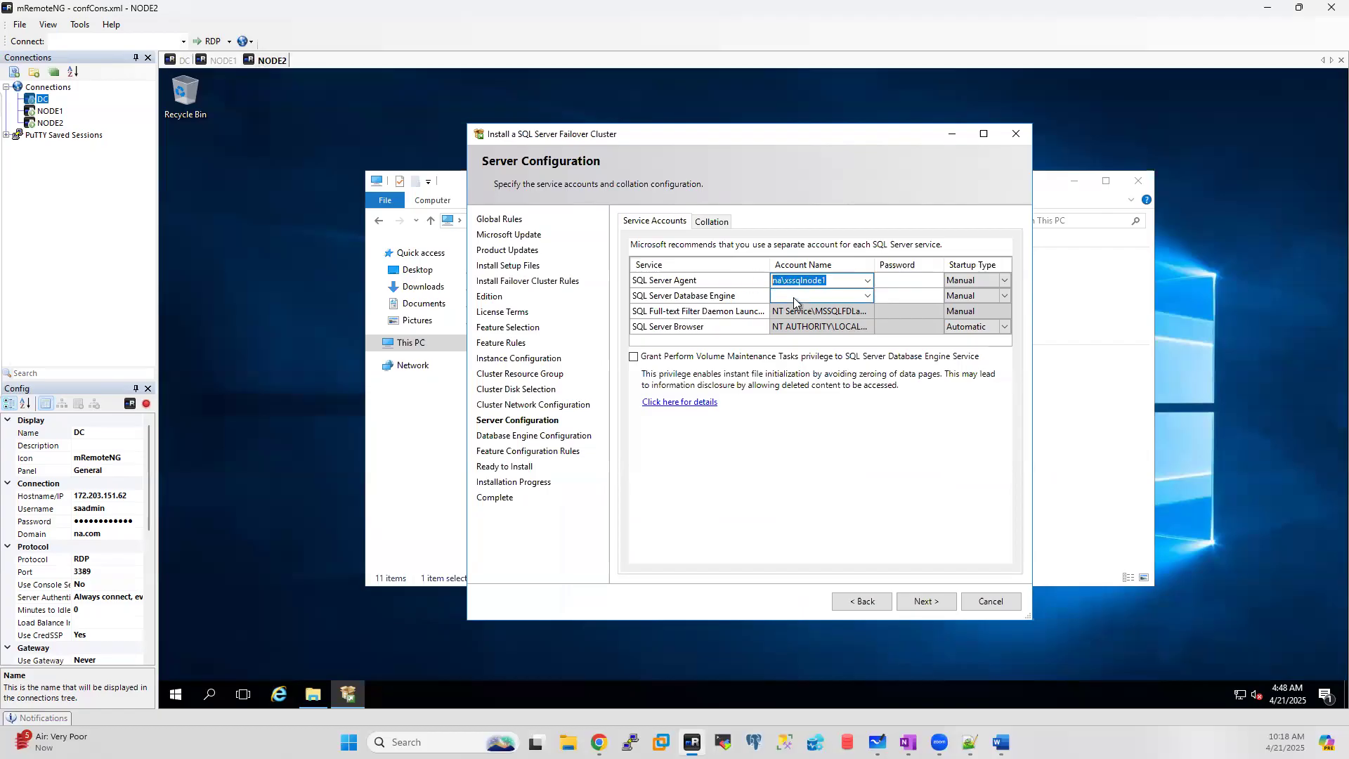
key(ctrl+v)
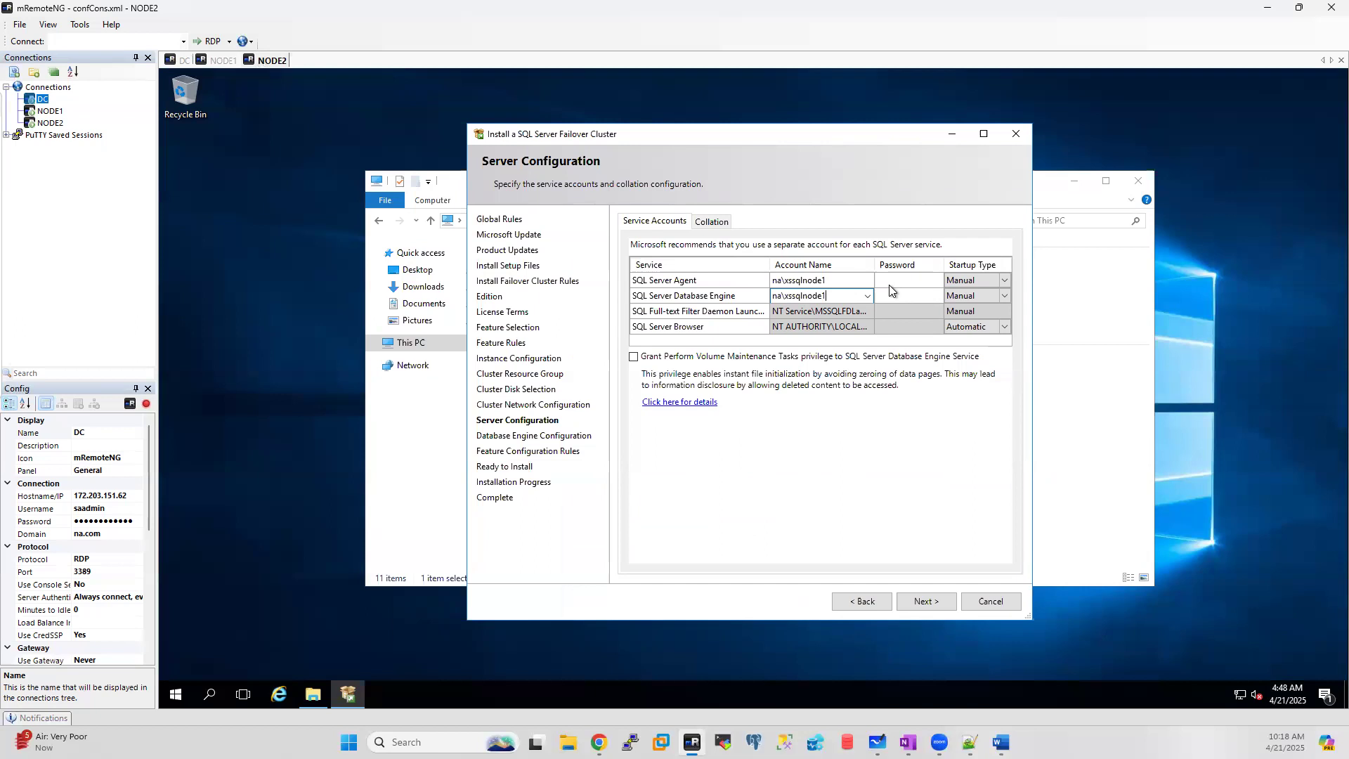
Step: Enter the service account password for both services and move on to Database Engine Configuration
click(884, 284)
text(P@ssw0rd1234)
click(901, 295)
text(P@ssw0rd1234)
click(921, 599)
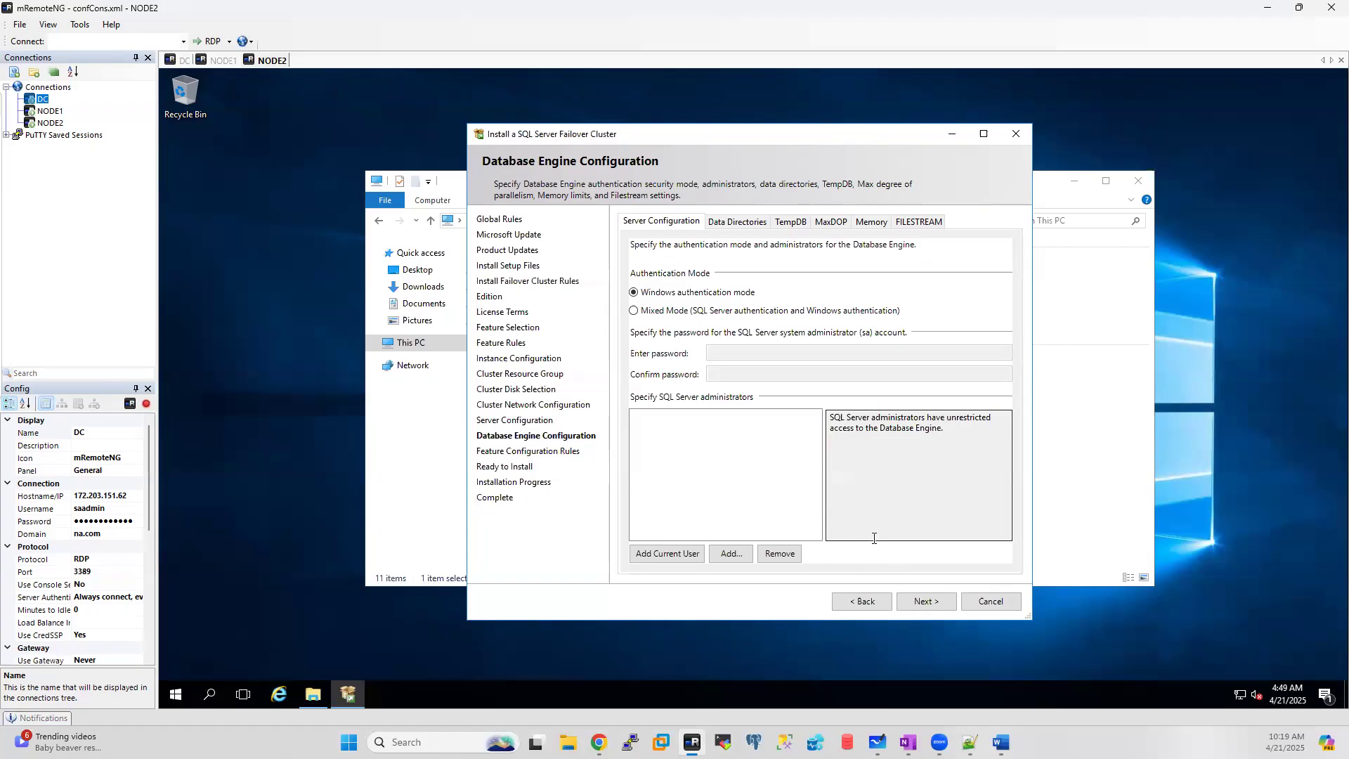
Step: Go back and change both service account names from node1 to node2
click(852, 603)
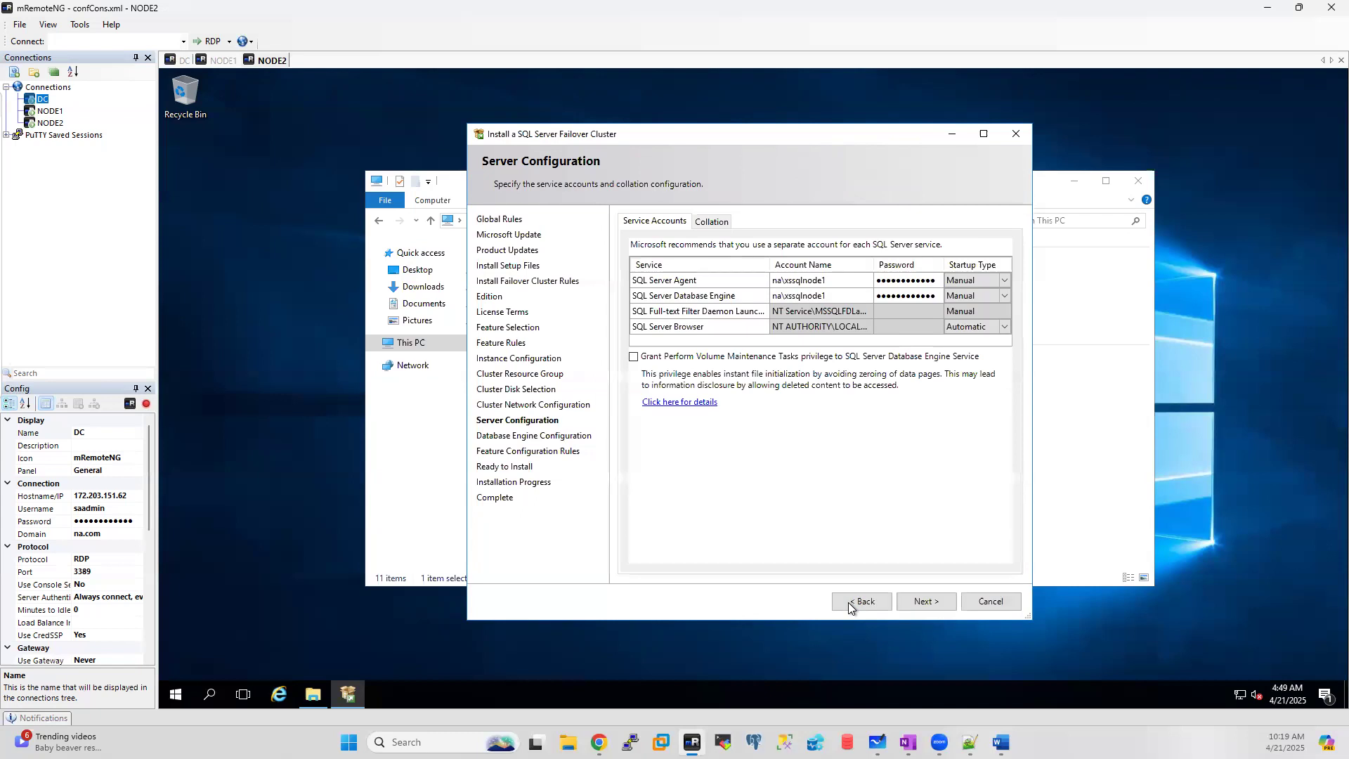
click(834, 281)
click(835, 281)
key(BackSpace)
text(2)
key(ctrl+a)
click(835, 296)
click(835, 296)
key(BackSpace)
text(2)
Step: Re-enter the Agent password and retry validation, dismissing the invalid-credentials errors
click(926, 602)
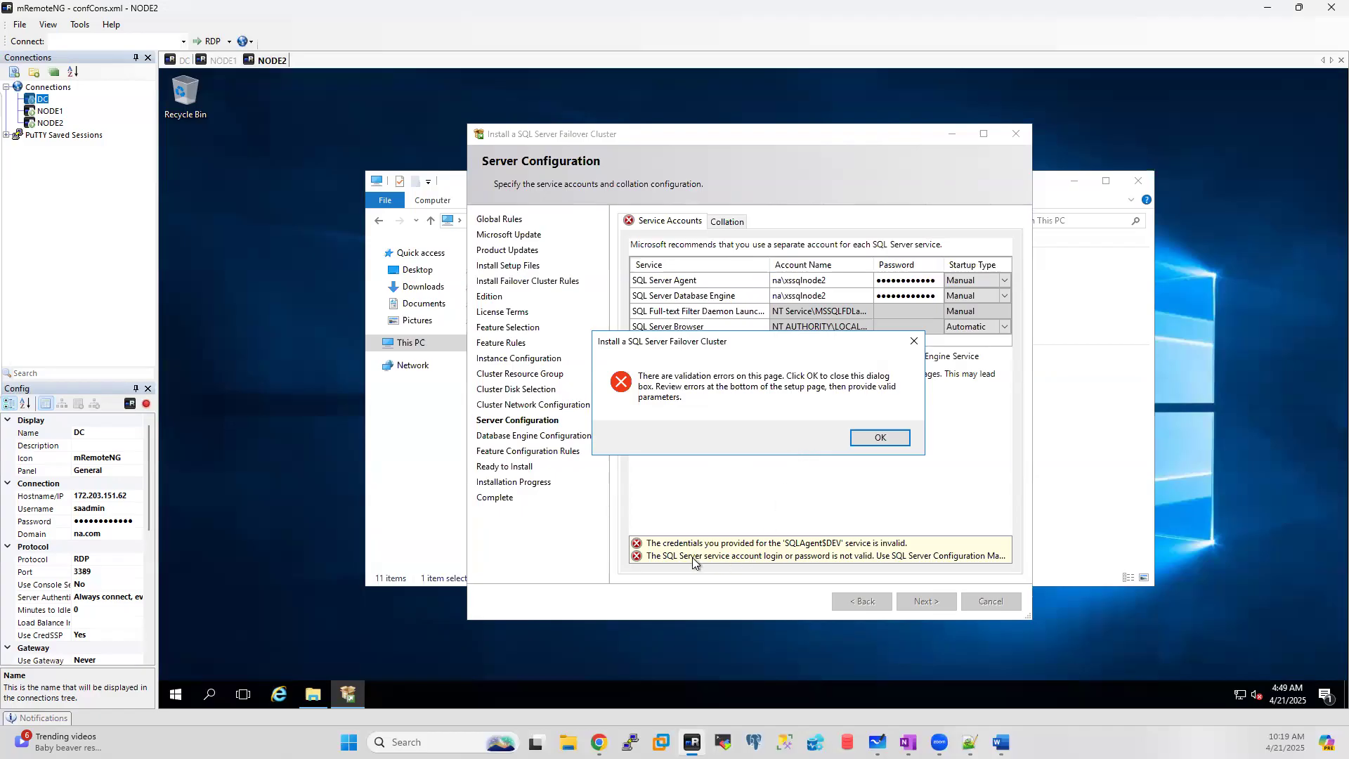
click(881, 439)
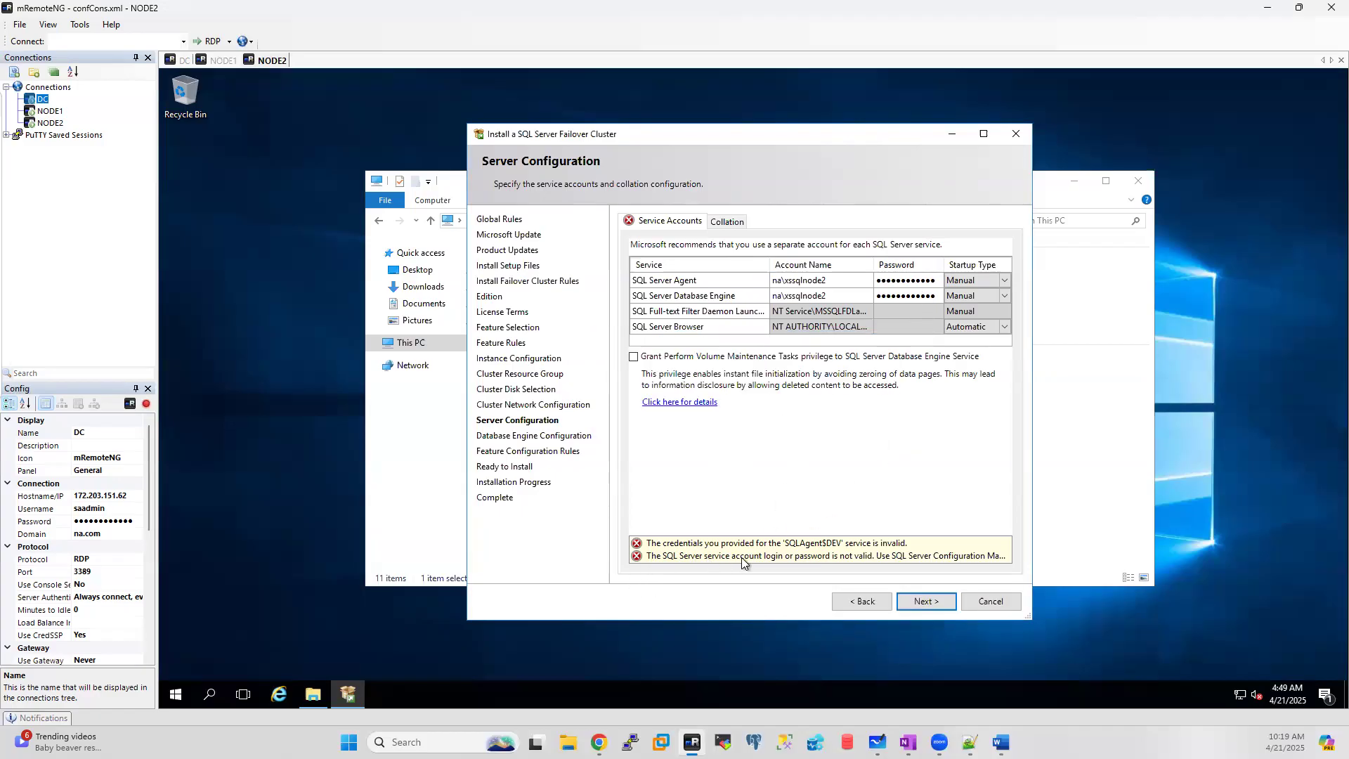
click(919, 296)
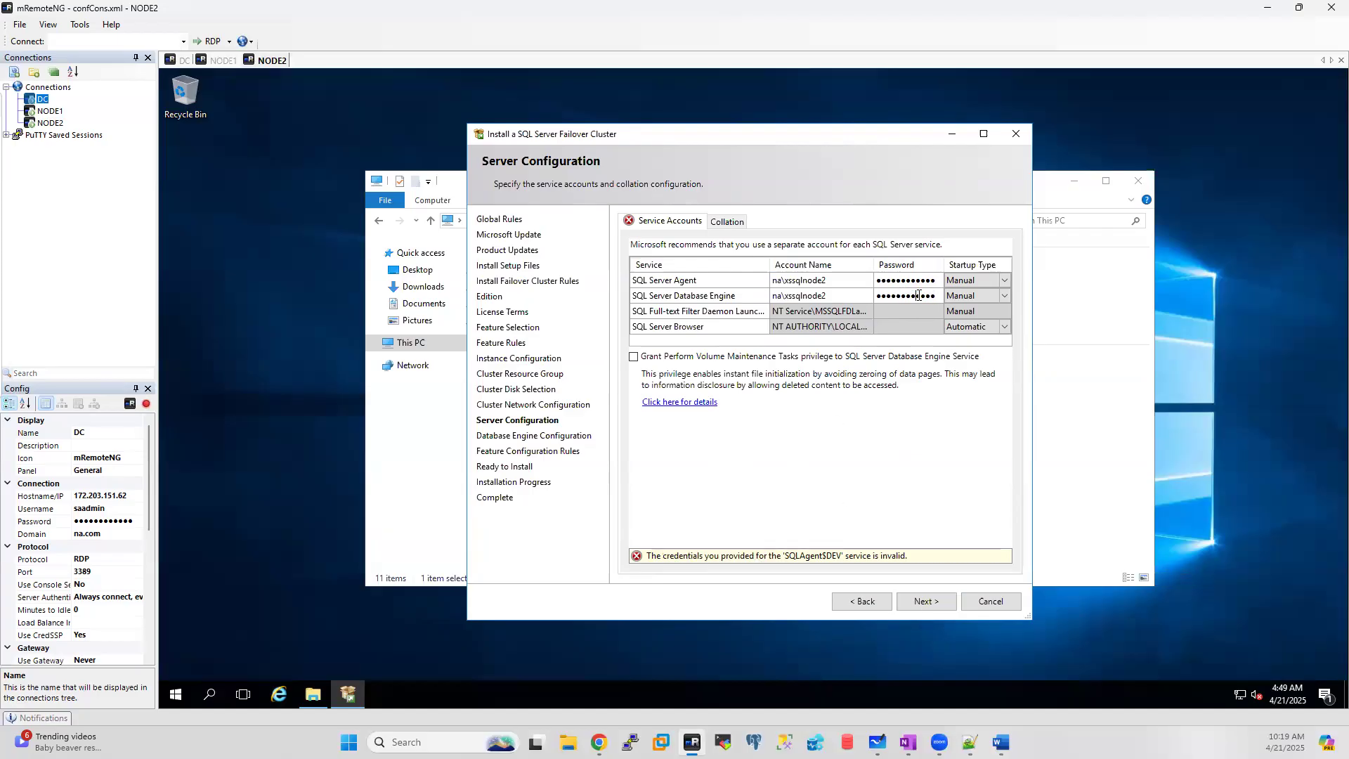
click(907, 279)
double_click(908, 279)
text(P●●●●●●●●●●●)
click(933, 602)
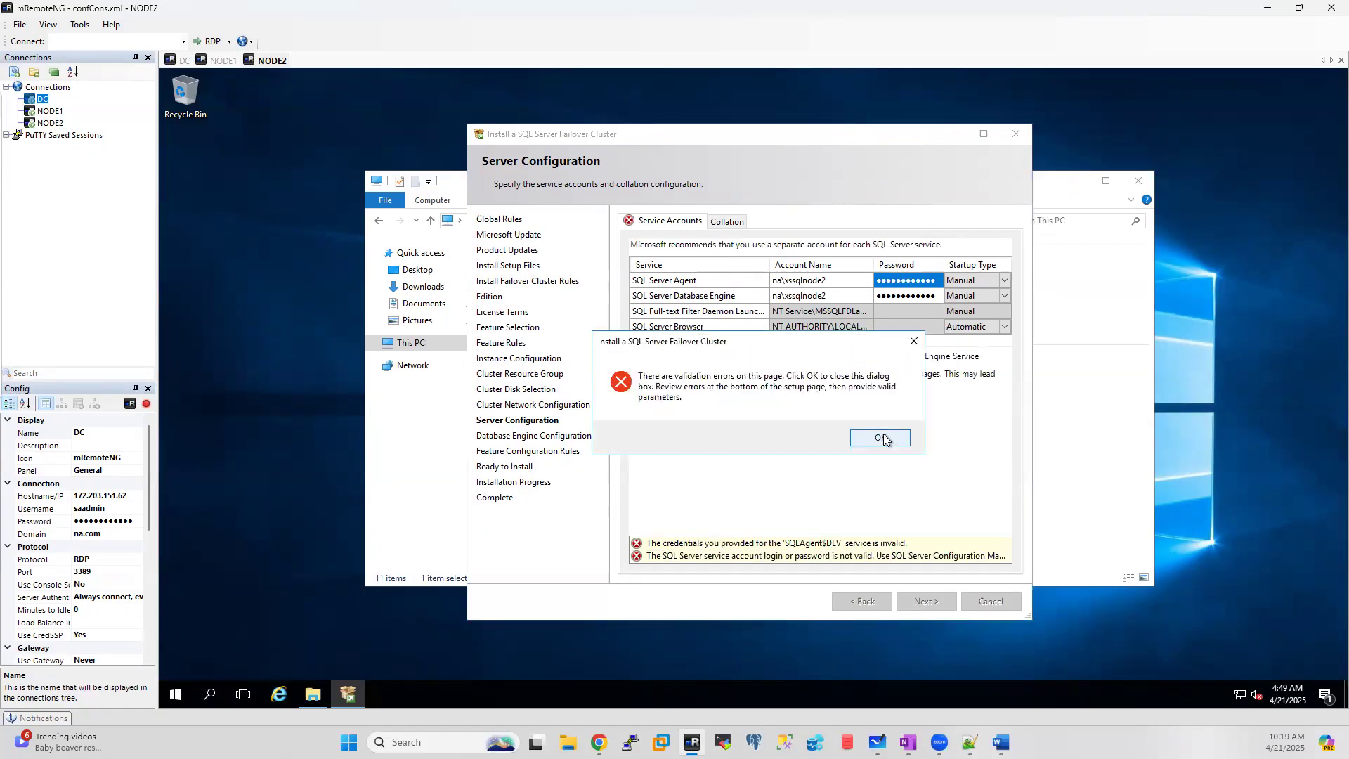
click(882, 438)
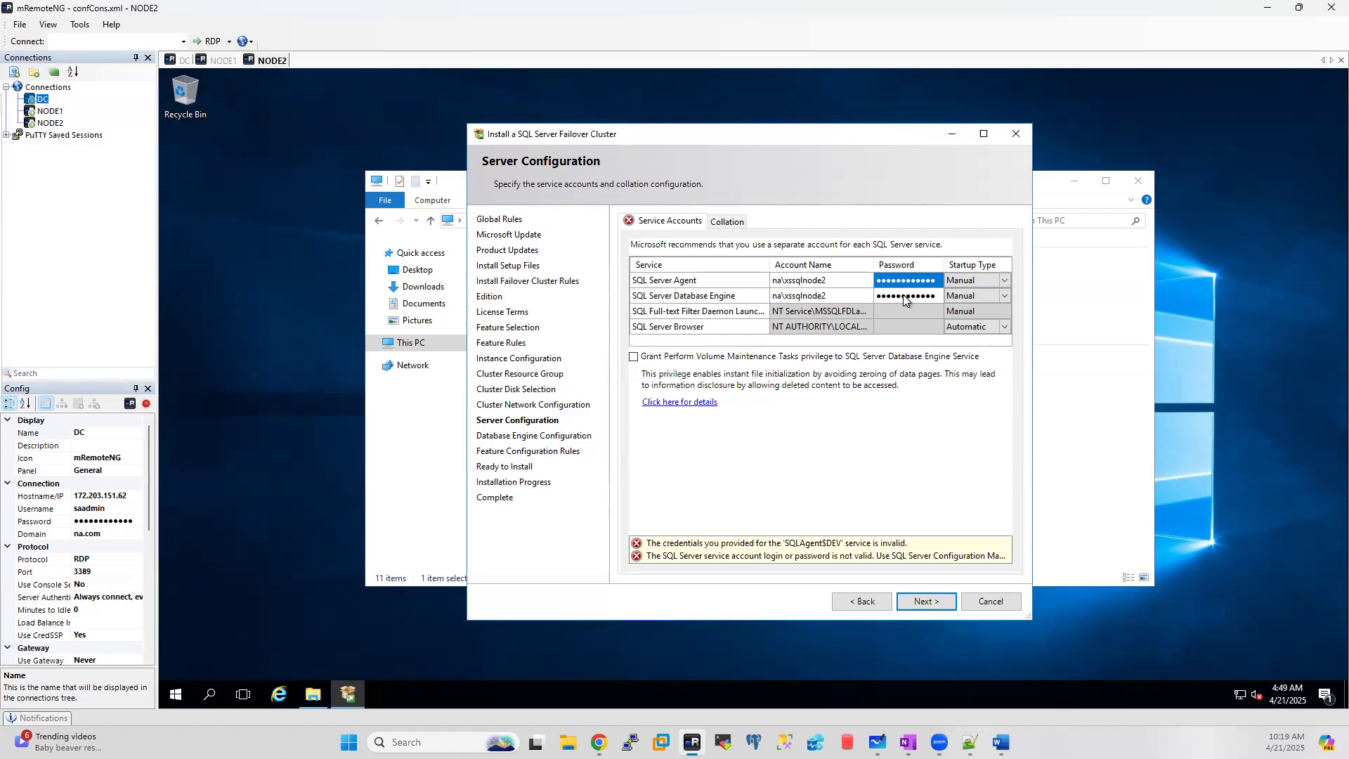
Step: On the DC, reset the node2 service account's password in Active Directory Users and Computers, then return to NODE2
click(181, 61)
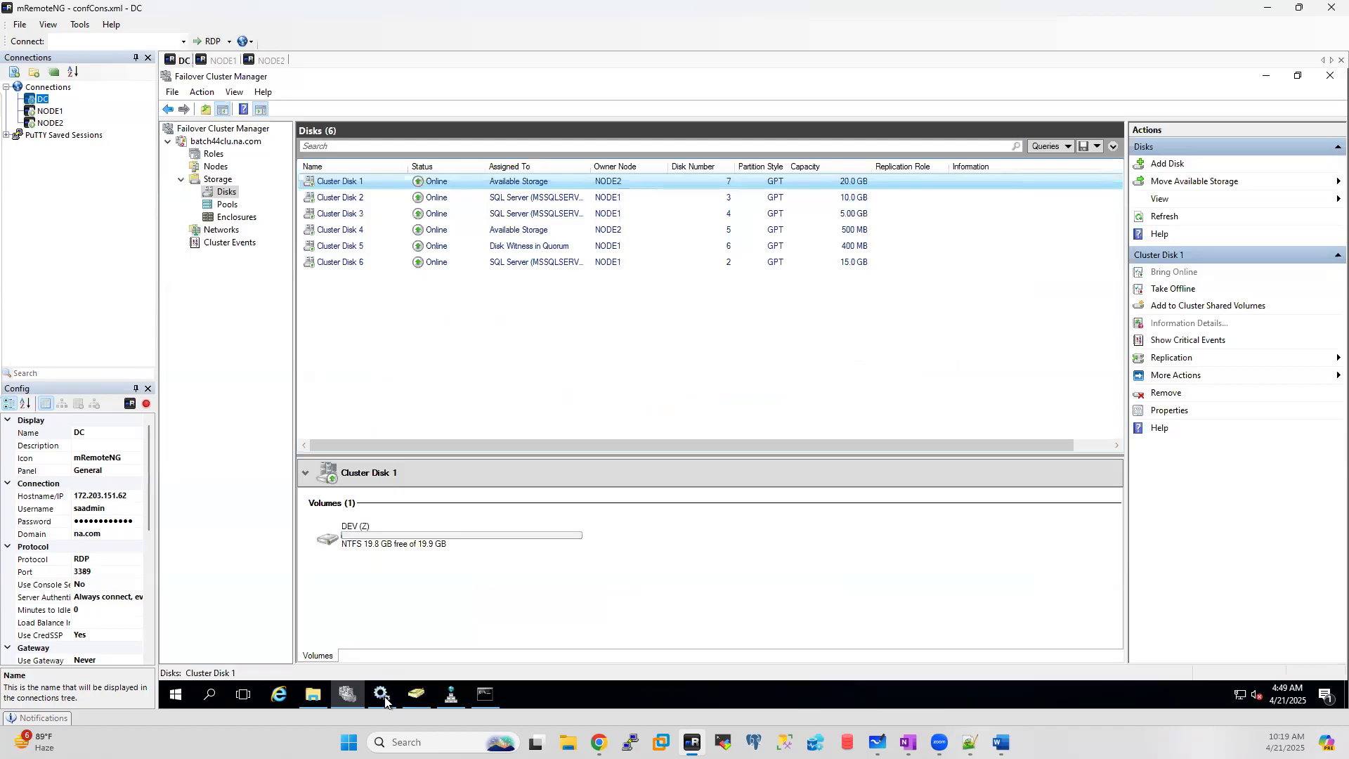
click(417, 695)
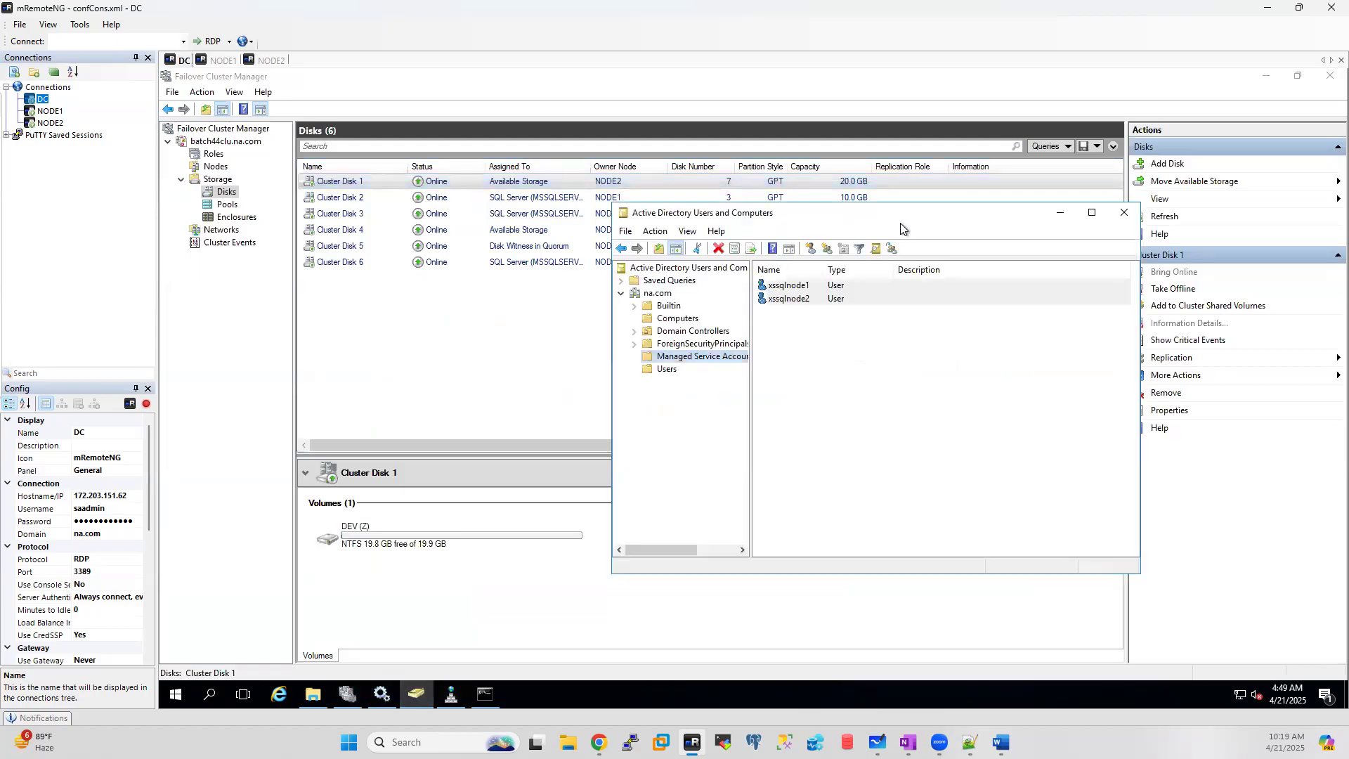
click(785, 299)
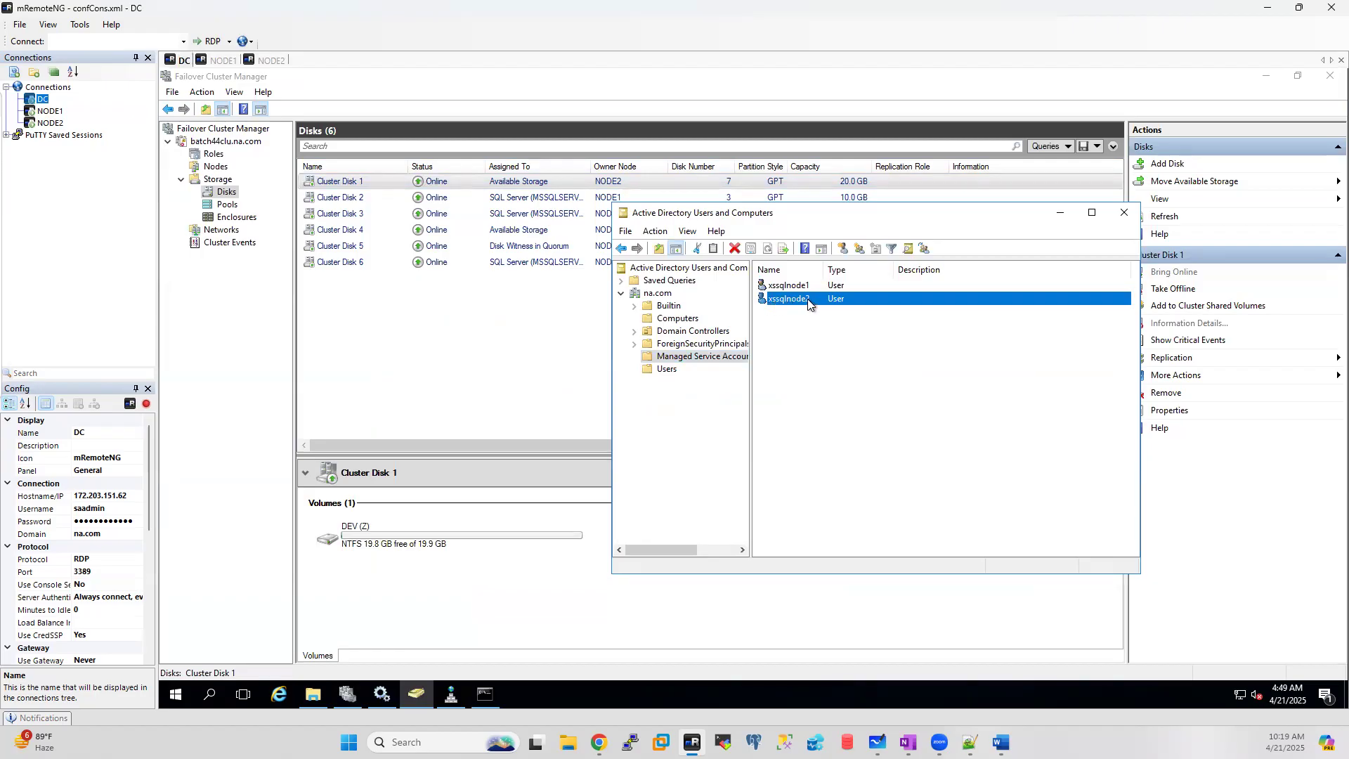
right_click(790, 300)
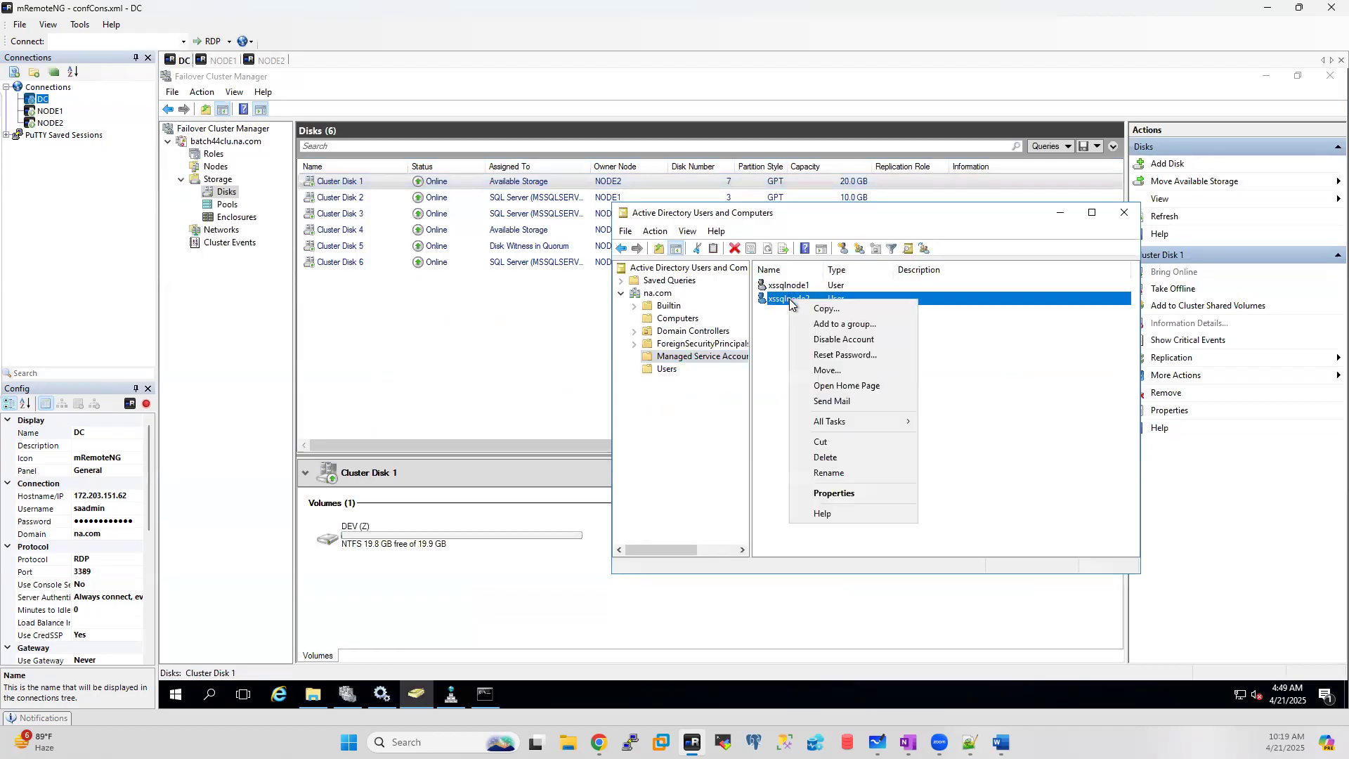
click(845, 355)
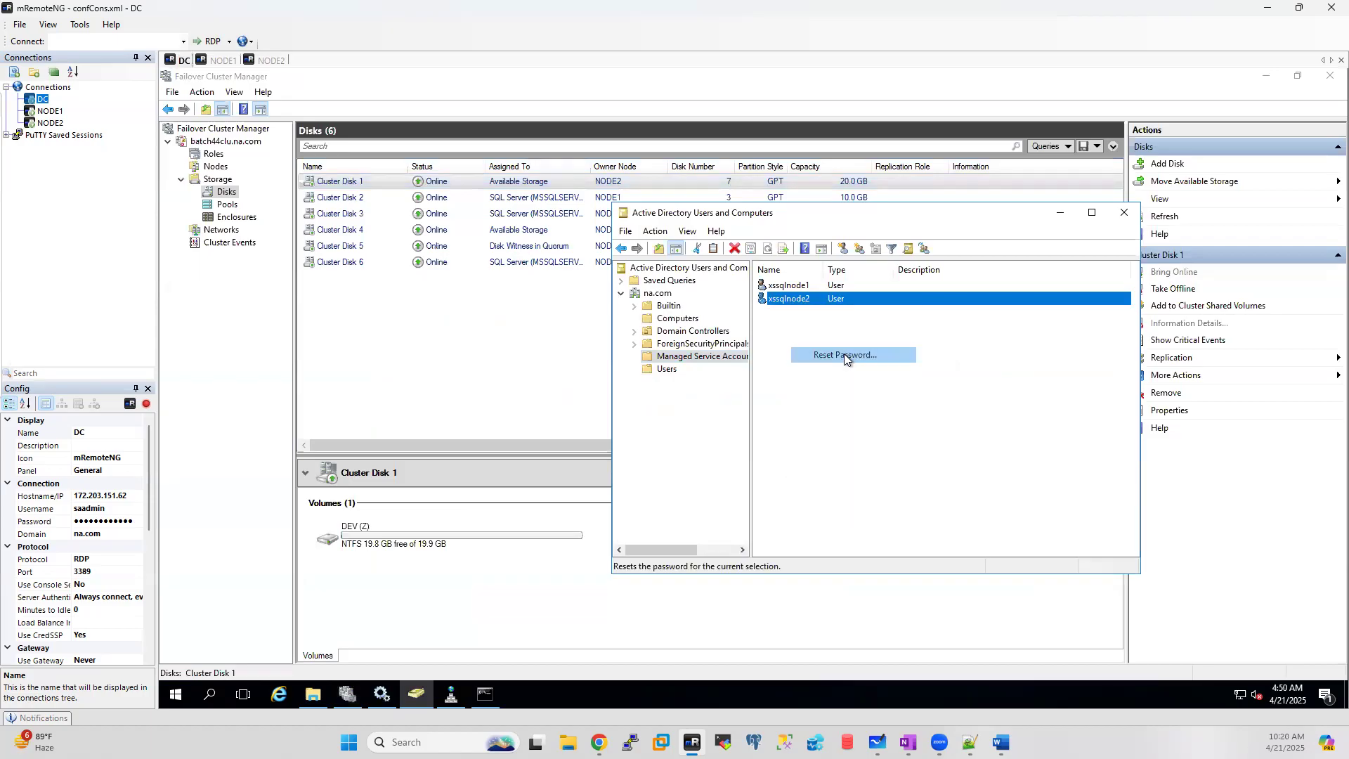
text(**********)
key(Tab)
text(***********)
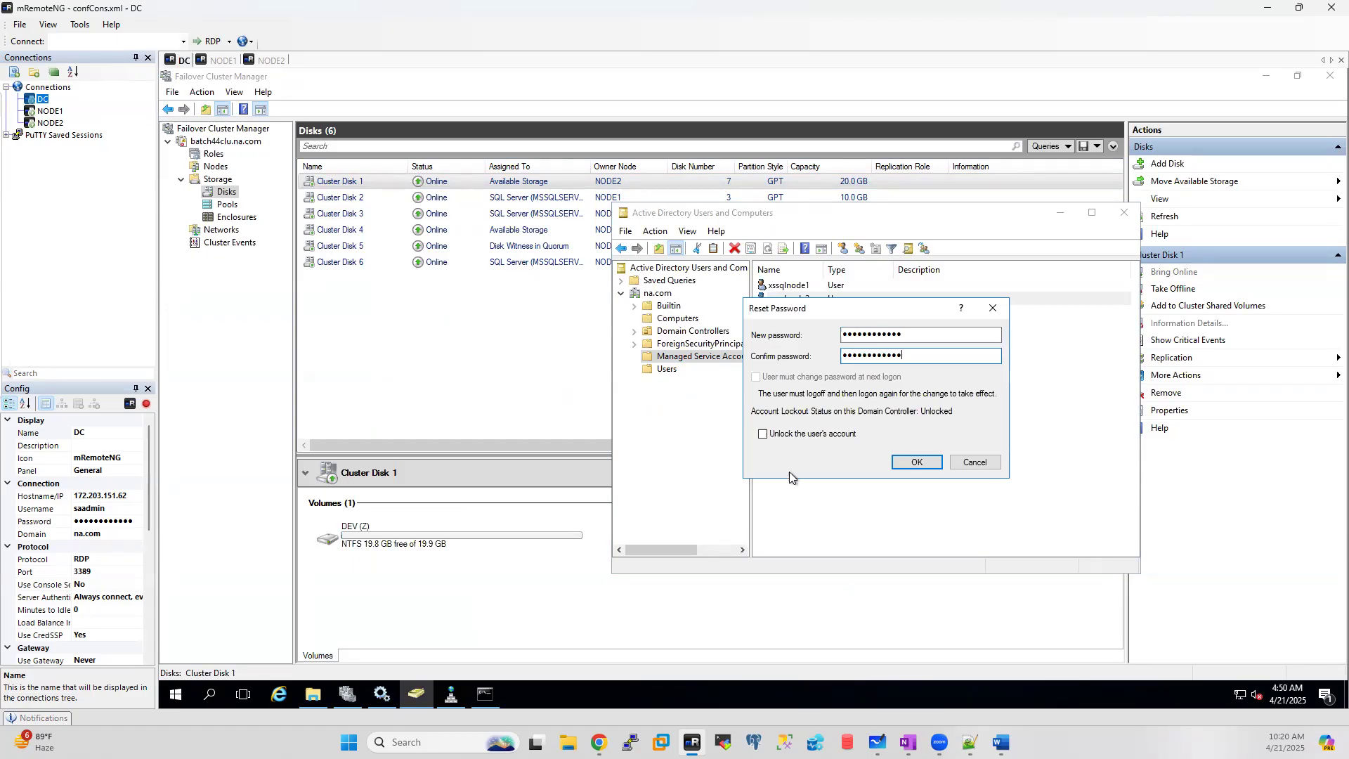
click(914, 463)
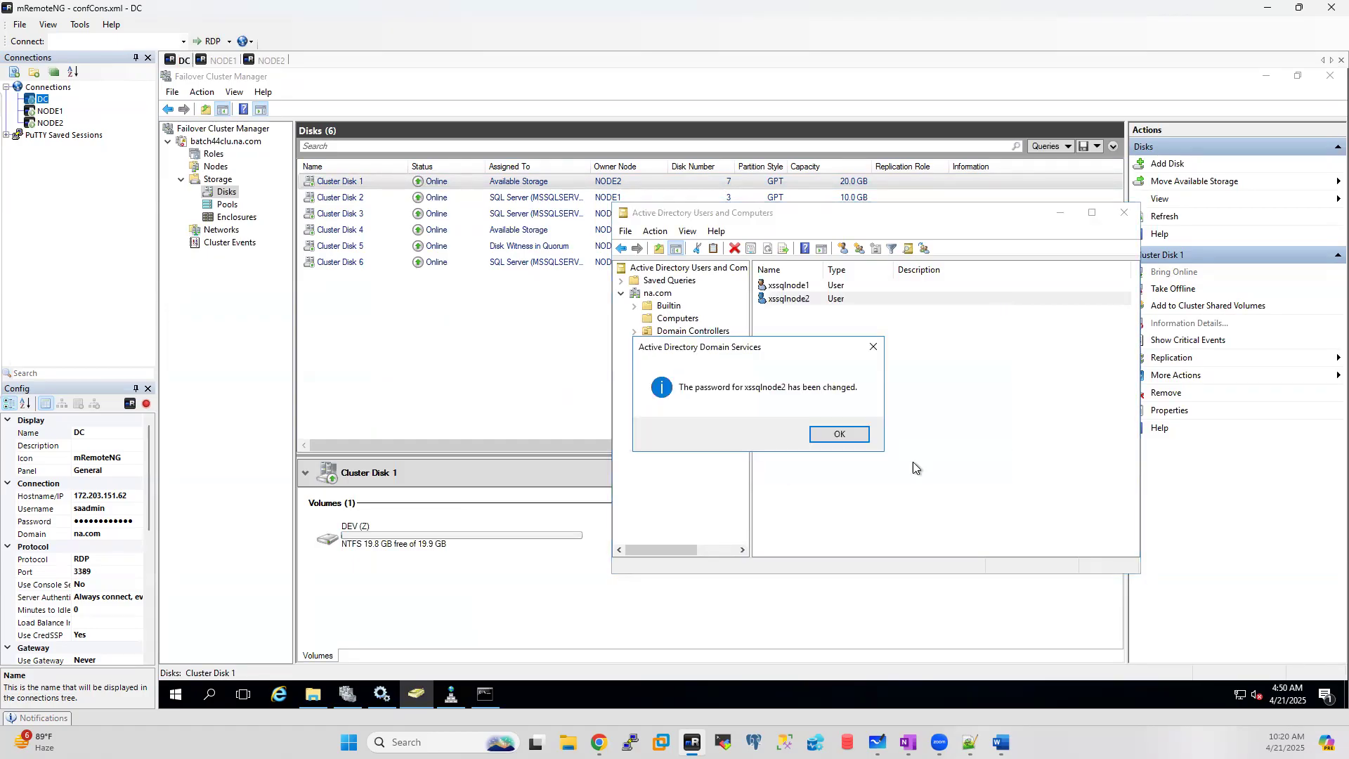
click(840, 436)
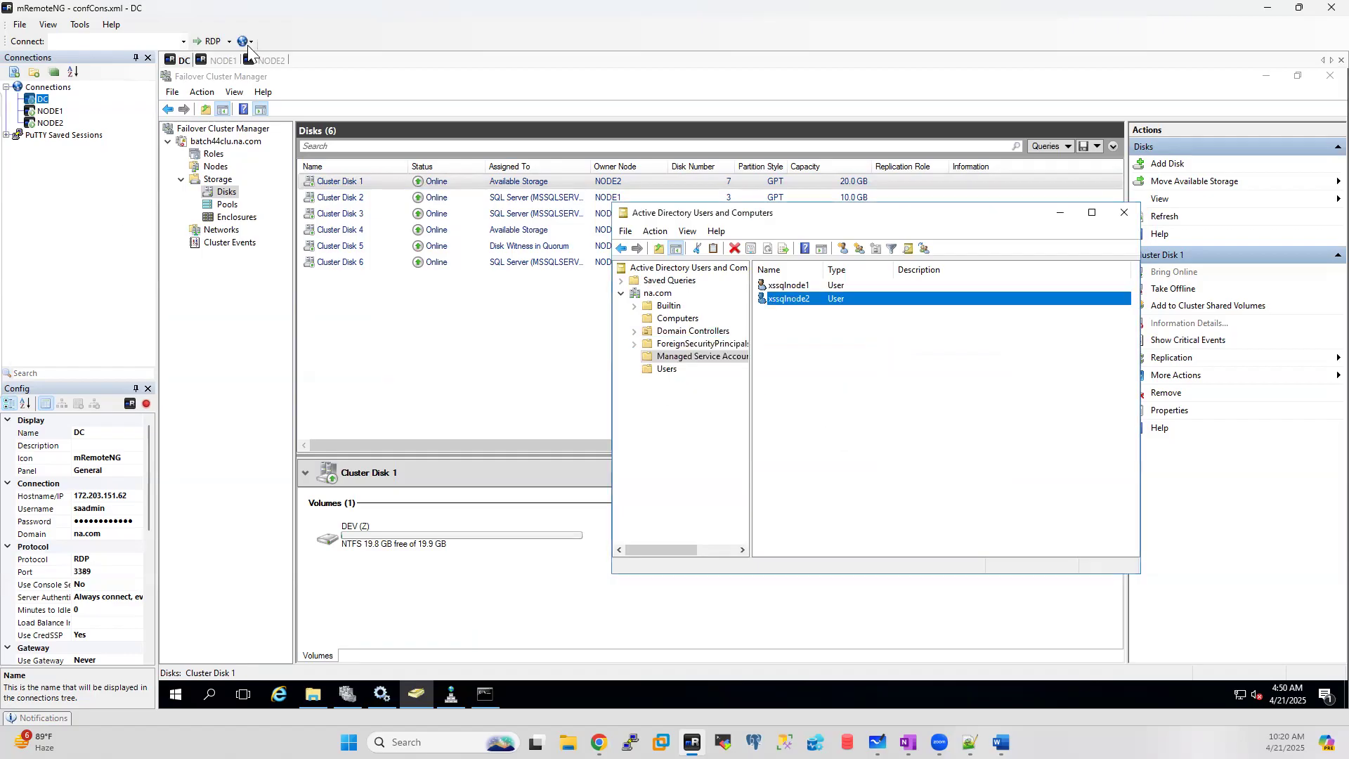
click(268, 61)
Step: Choose Mixed Mode authentication, enter the sa password, and add the current user as administrator
click(925, 597)
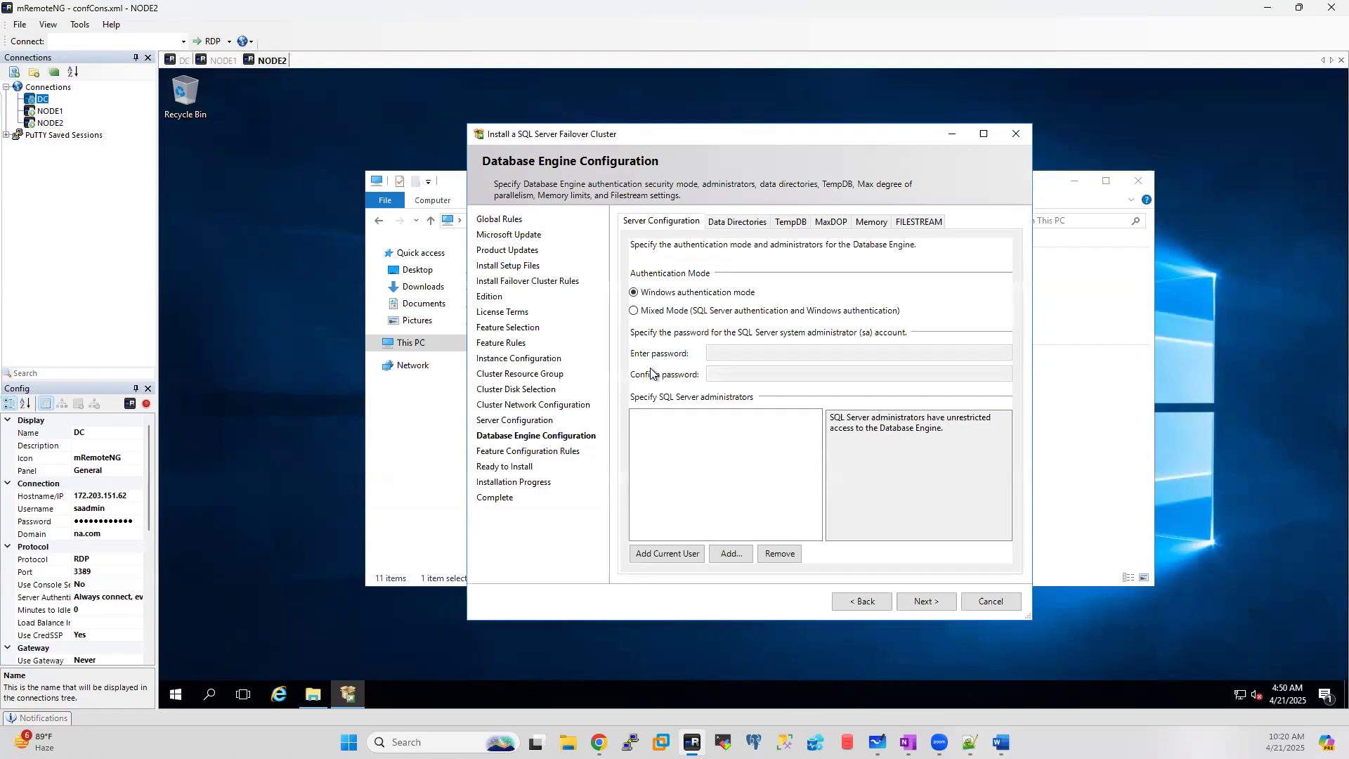
click(634, 310)
click(740, 351)
text(********)
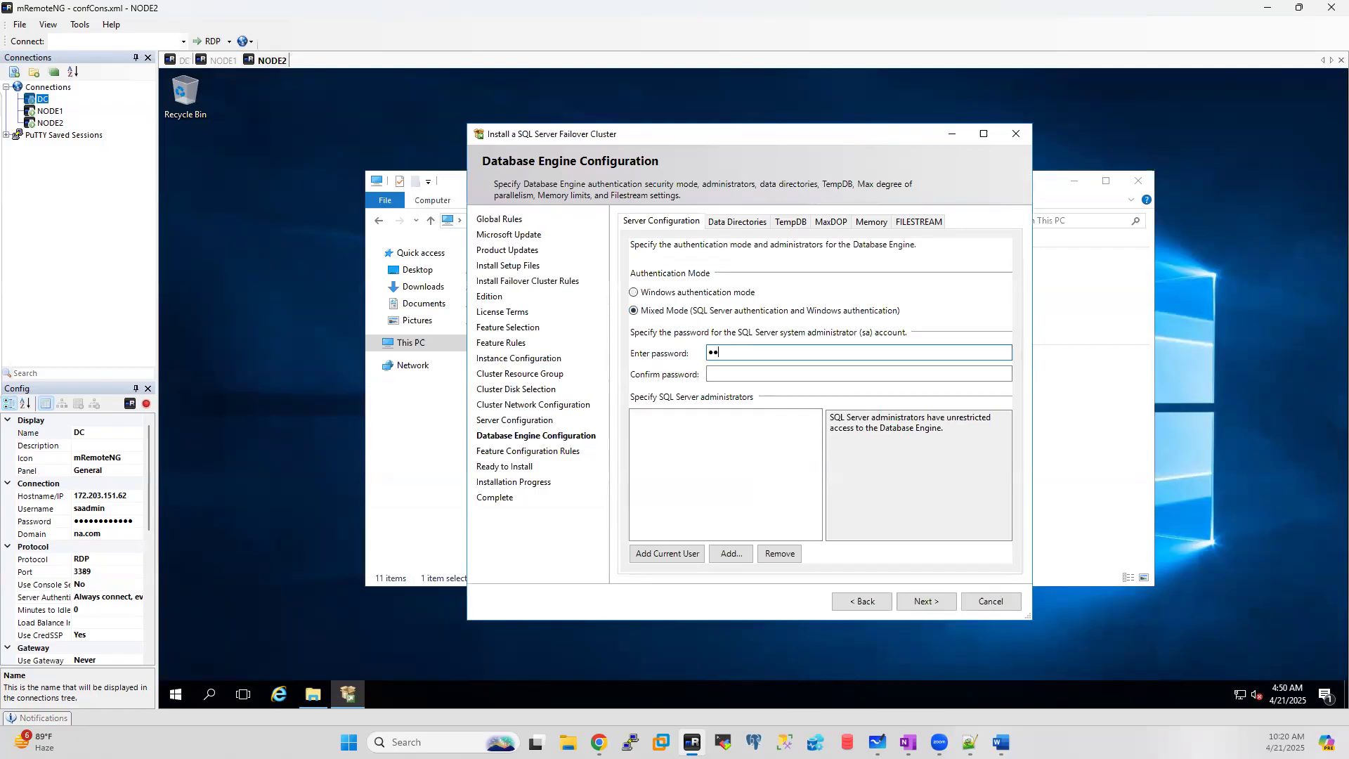
text(****)
key(Tab)
text(************)
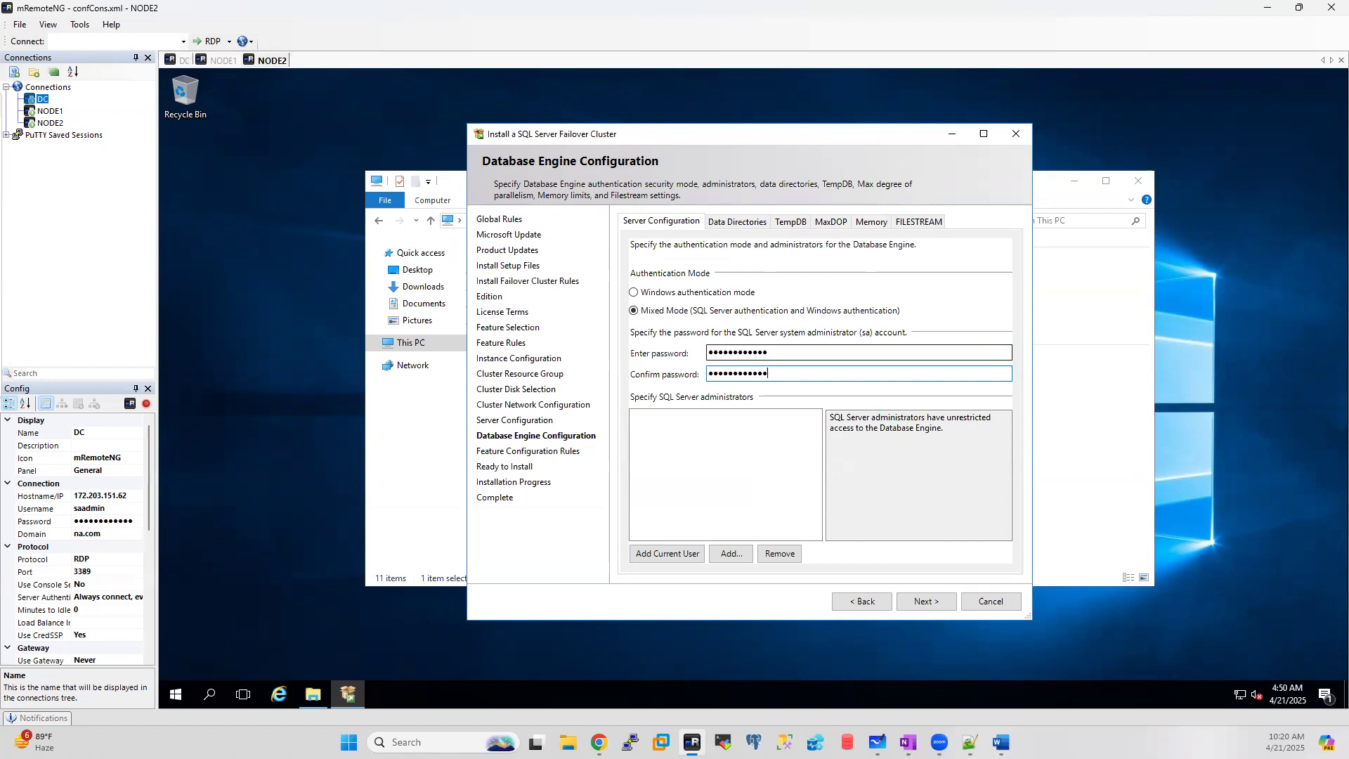
click(653, 559)
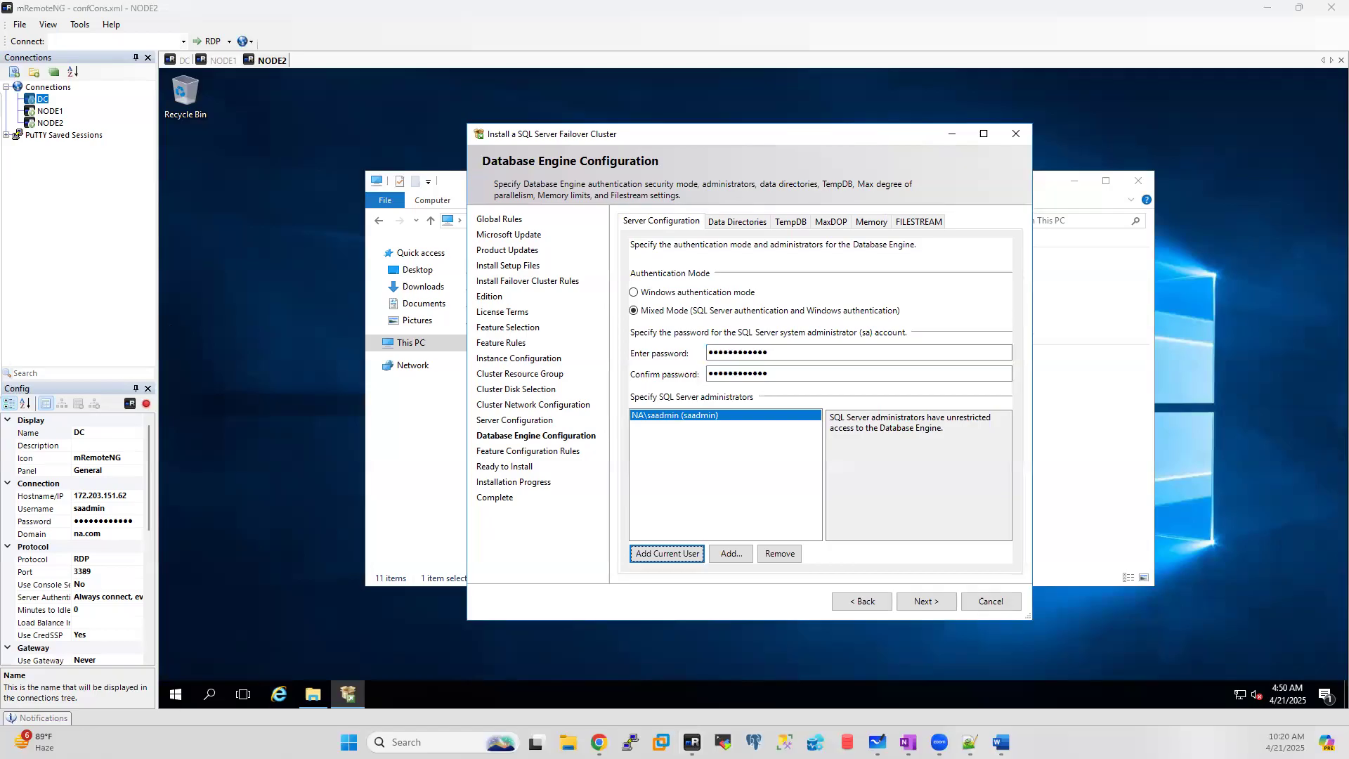
Step: Retype a matching sa password and confirmation, then view the Z:\ data directories
click(740, 222)
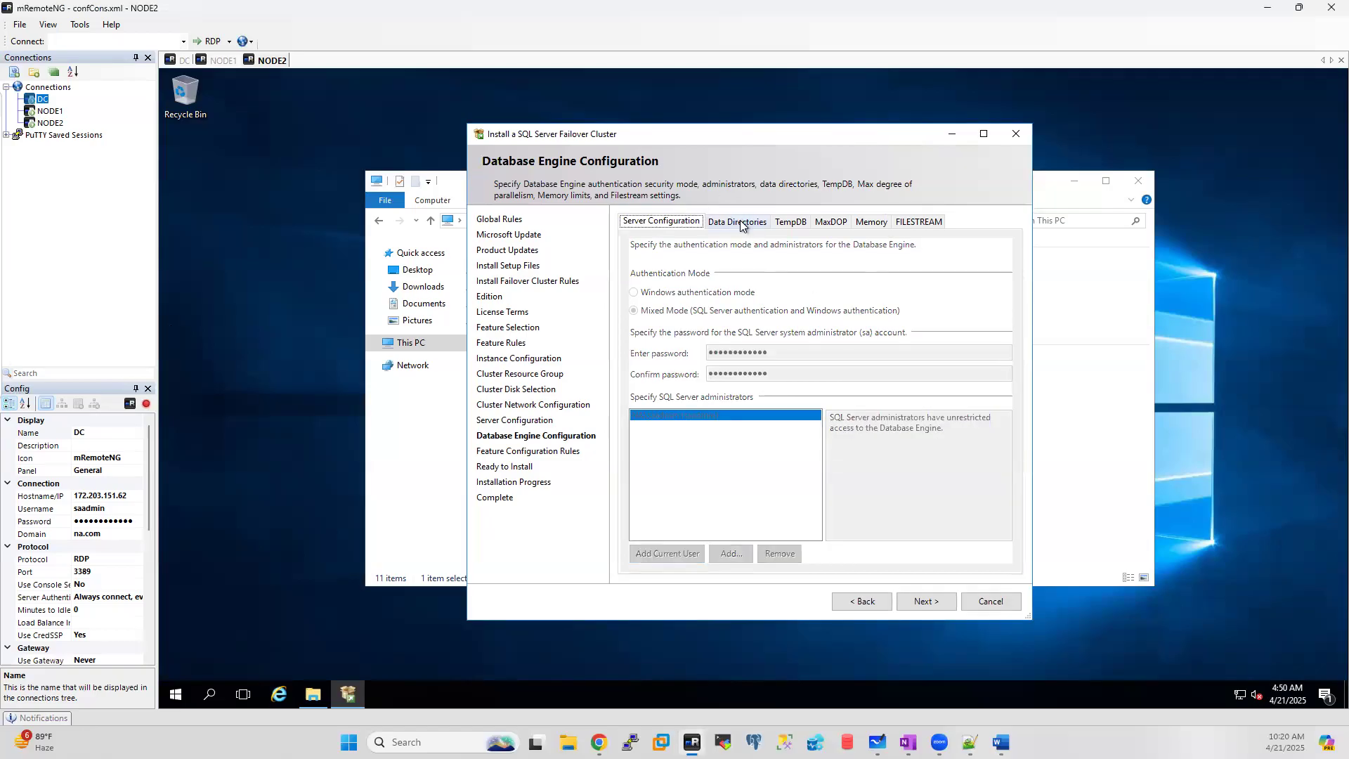
click(662, 223)
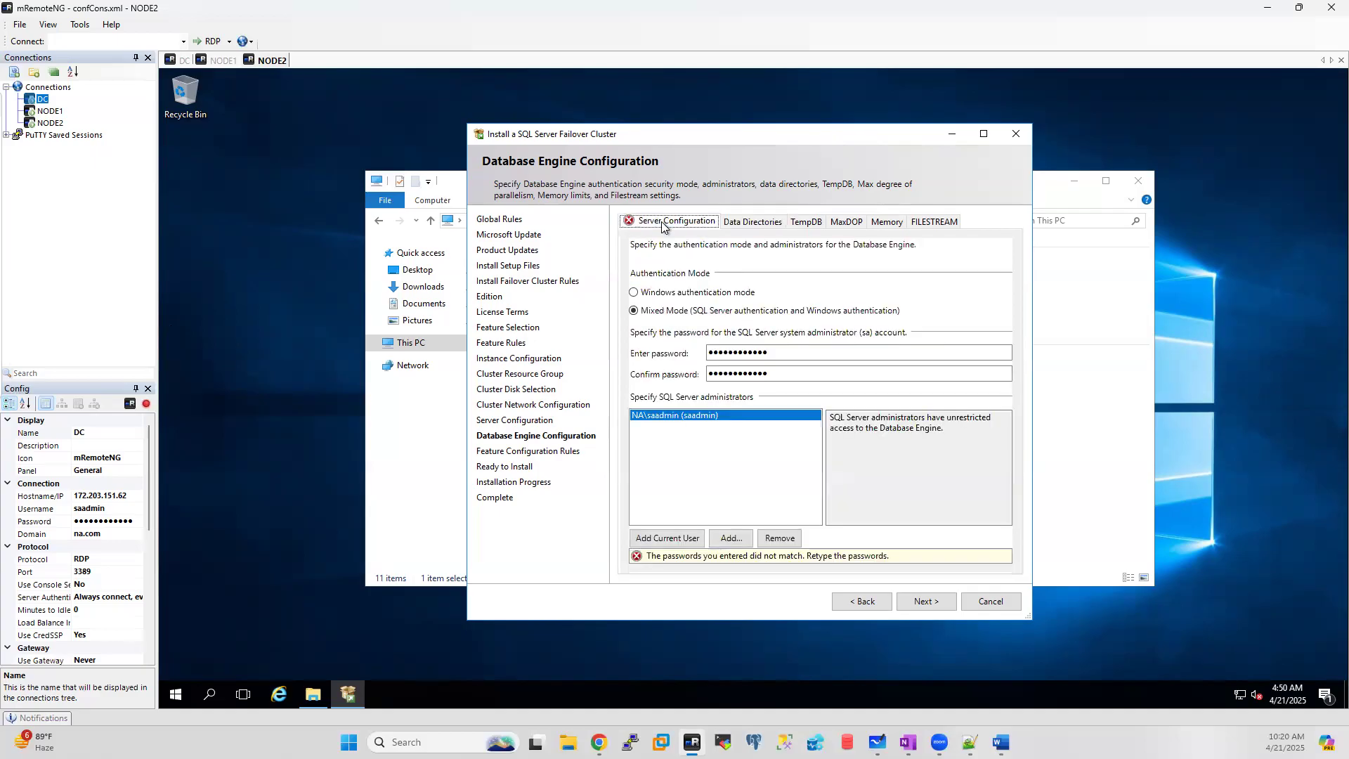
click(798, 353)
key(ctrl+a)
text(************)
key(Tab)
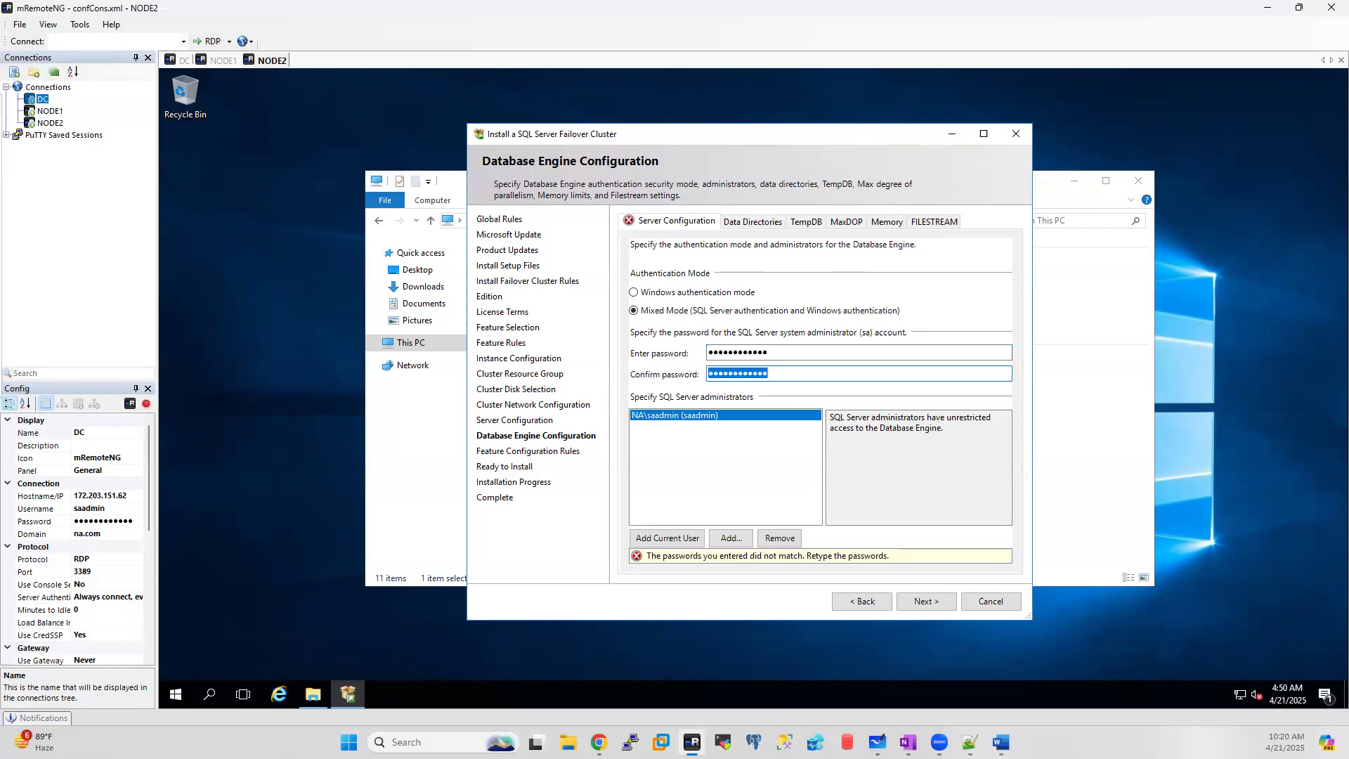
text(*******)
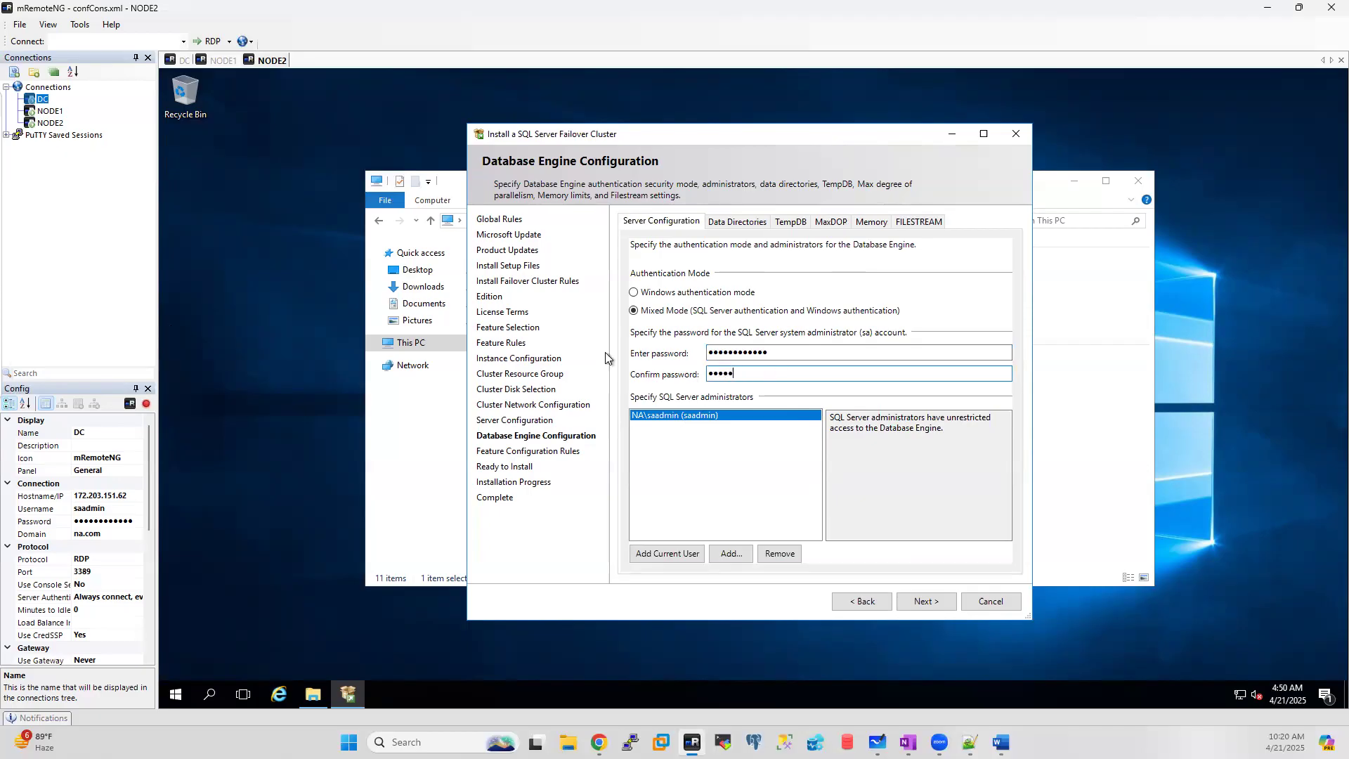
text(*****)
click(724, 221)
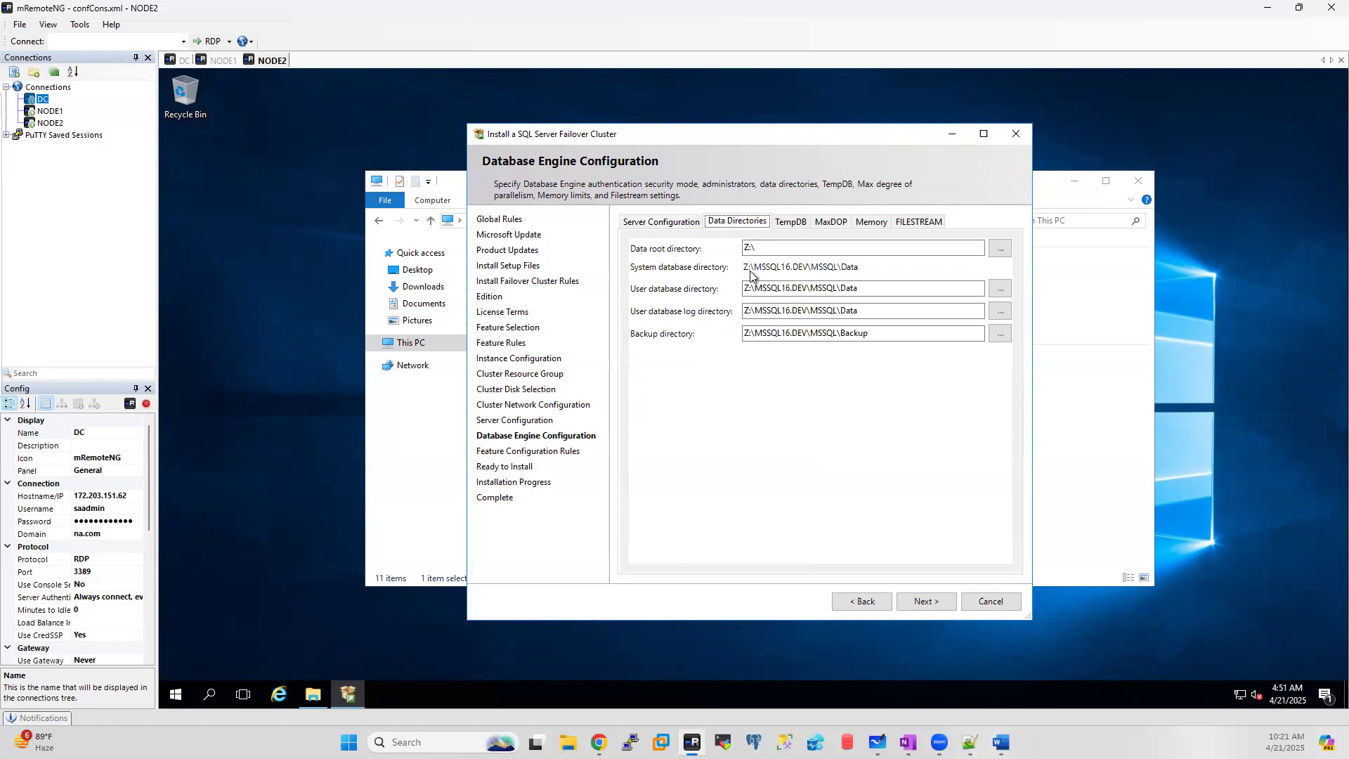
Step: Review the backup directory, advance to Ready to Install, and start the failover cluster installation
click(747, 328)
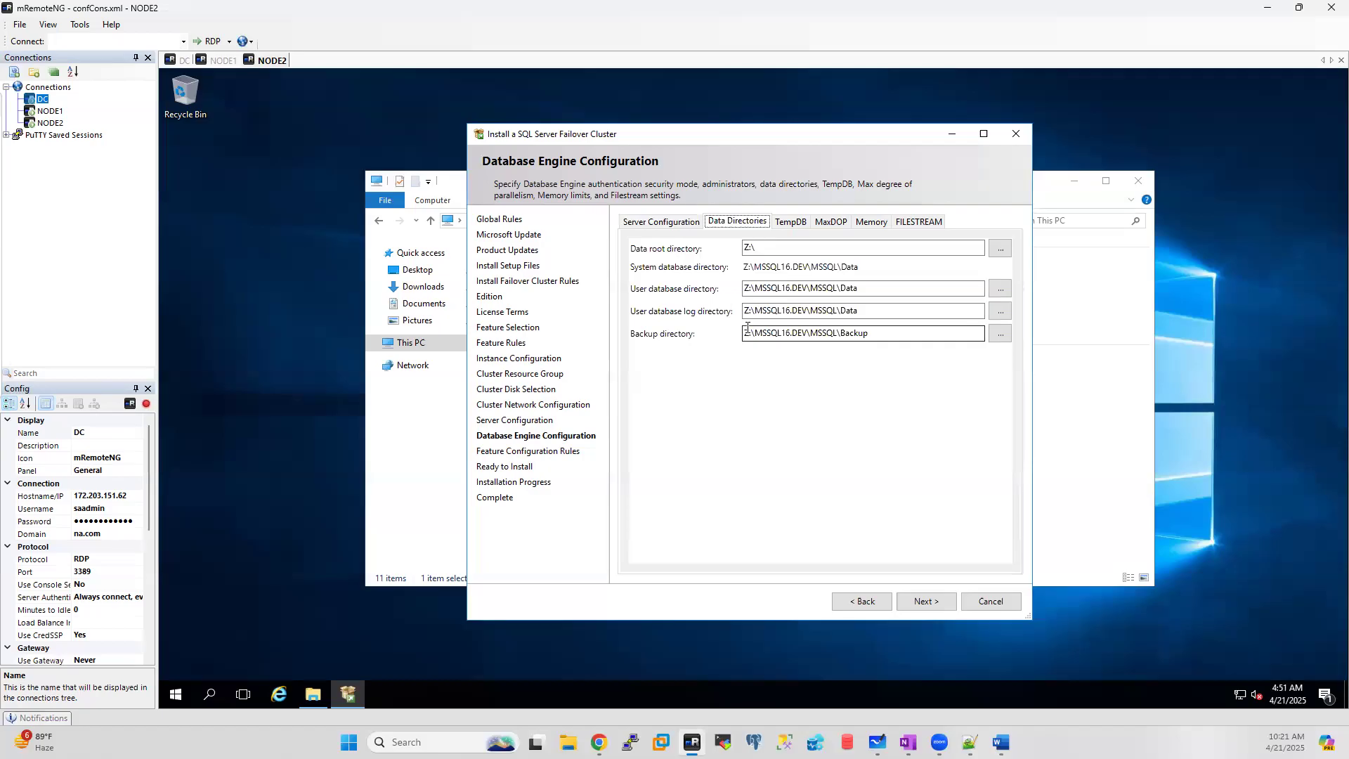
click(644, 221)
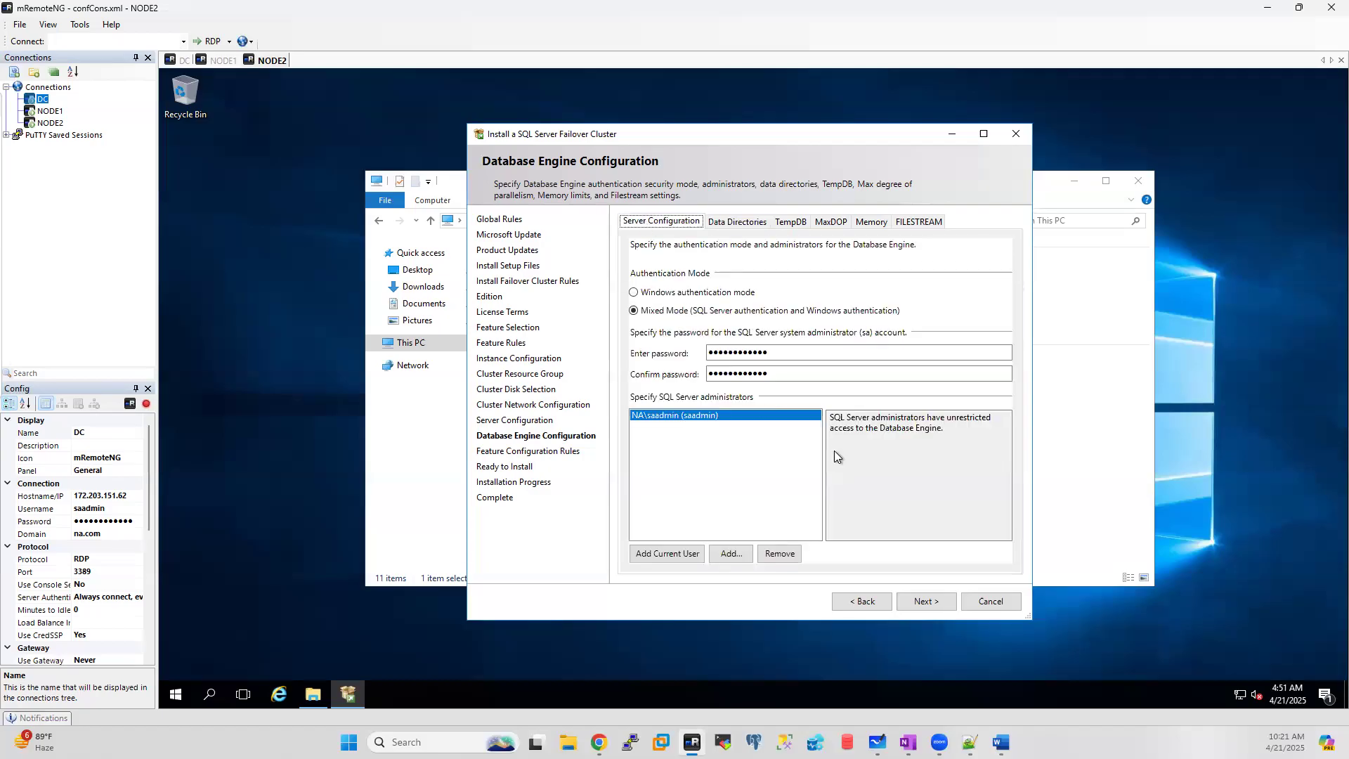
click(929, 600)
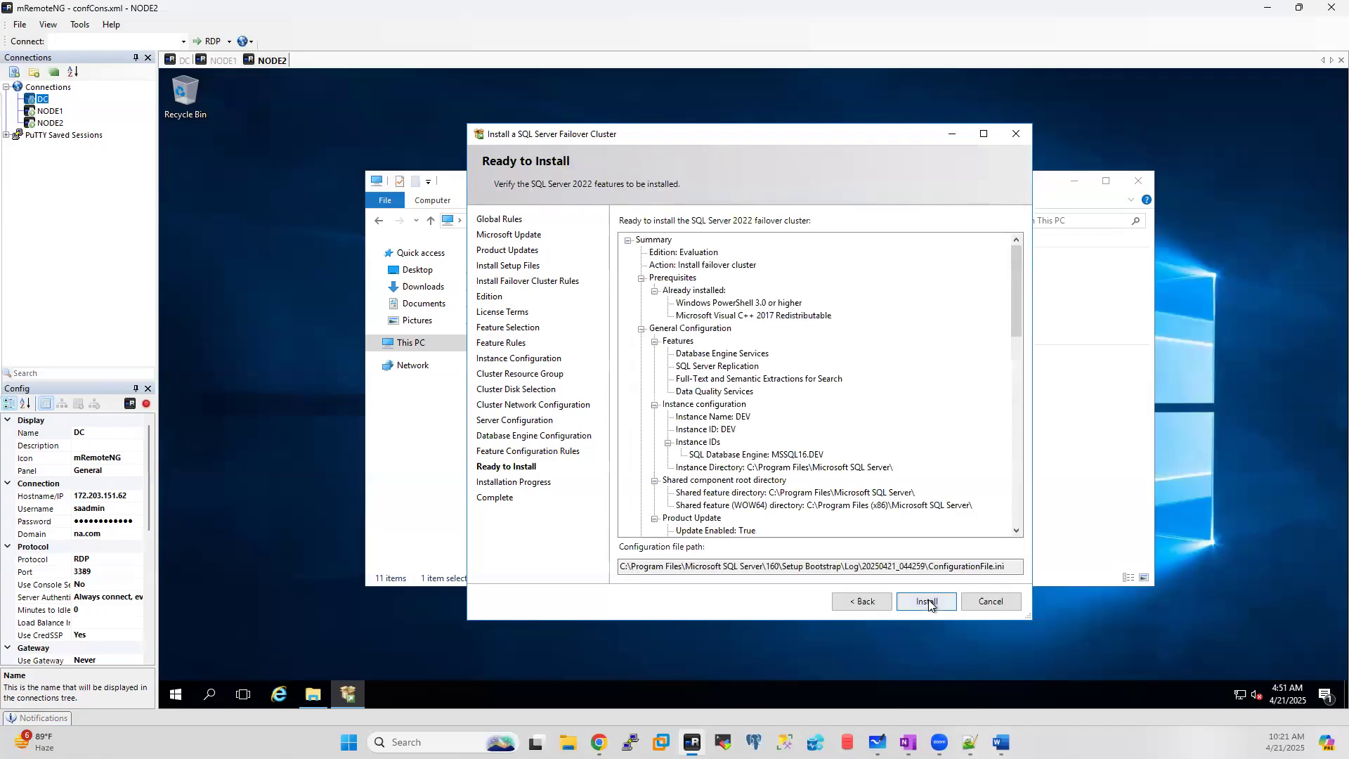
click(928, 601)
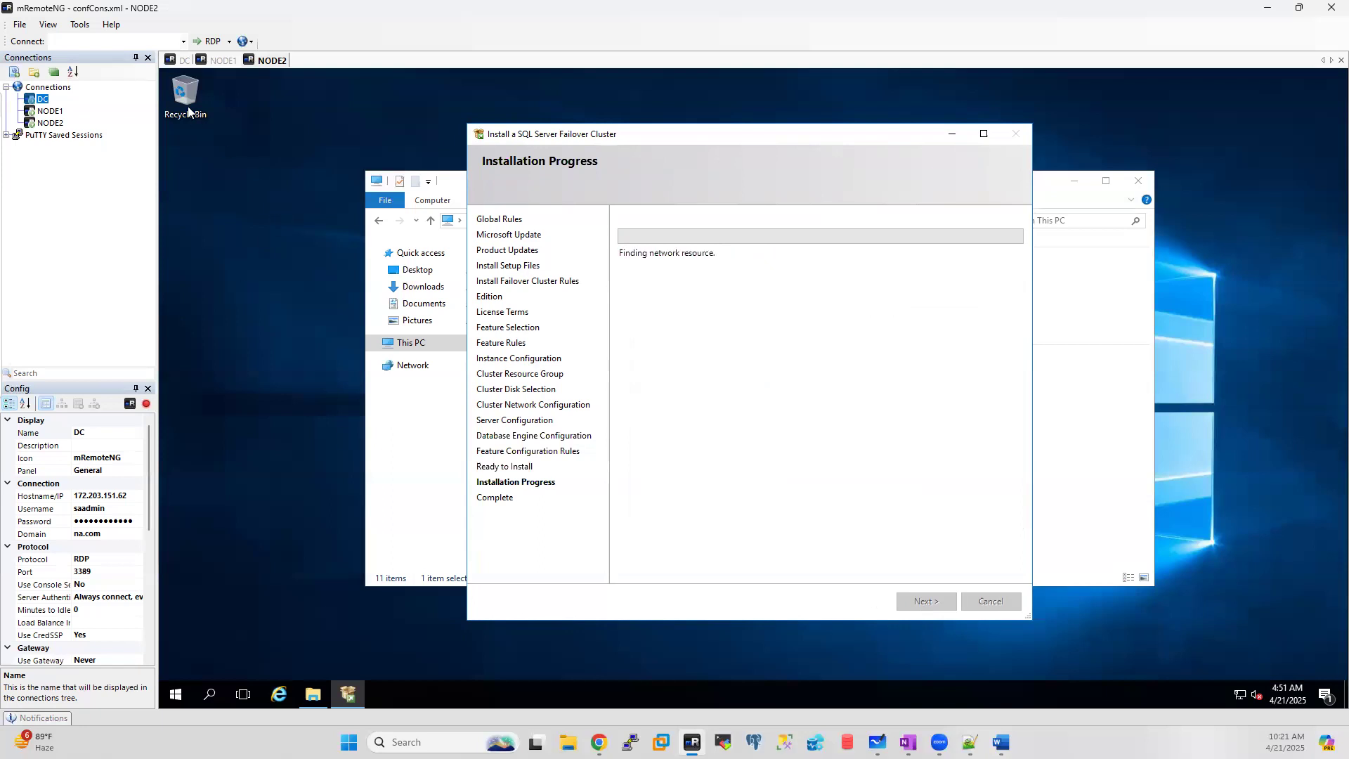
Step: View the cluster roles in the DC's Failover Cluster Manager, then return to NODE2's installation progress
click(181, 59)
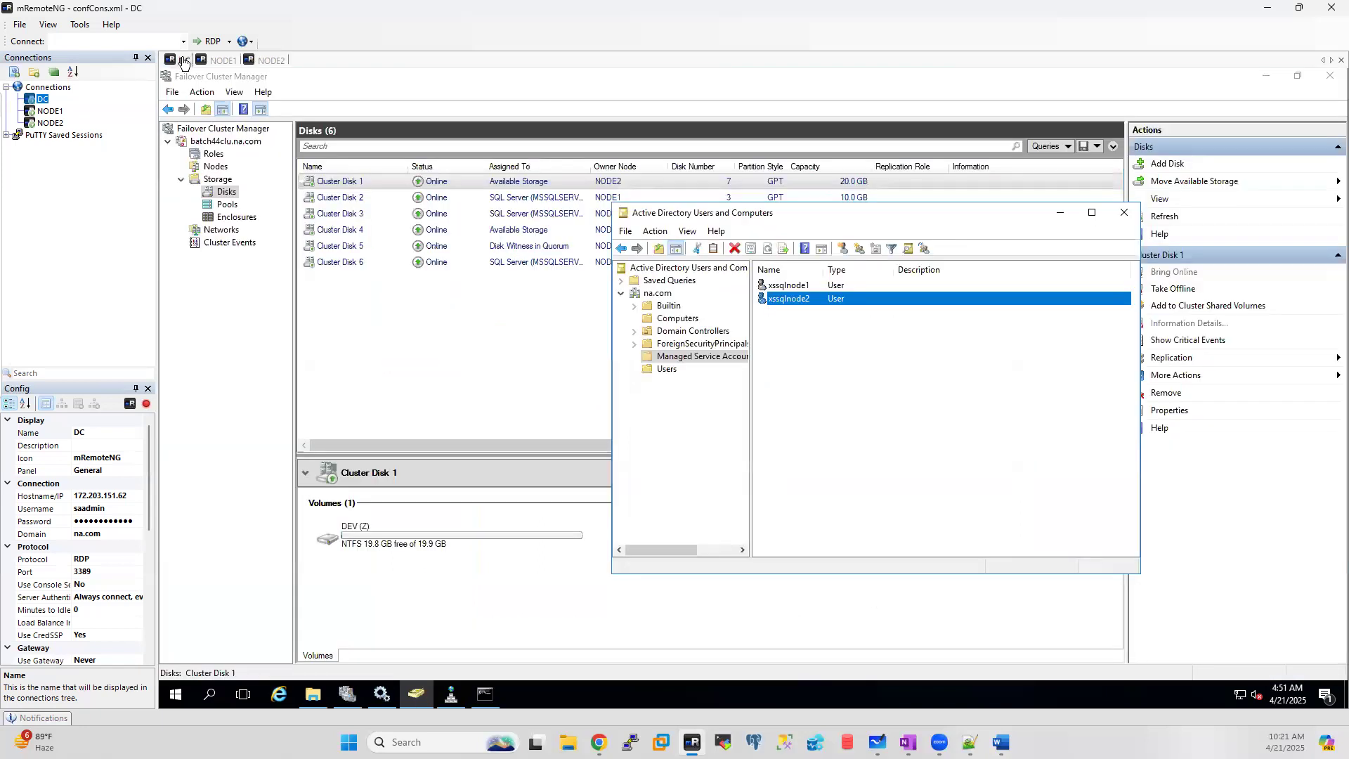
click(215, 154)
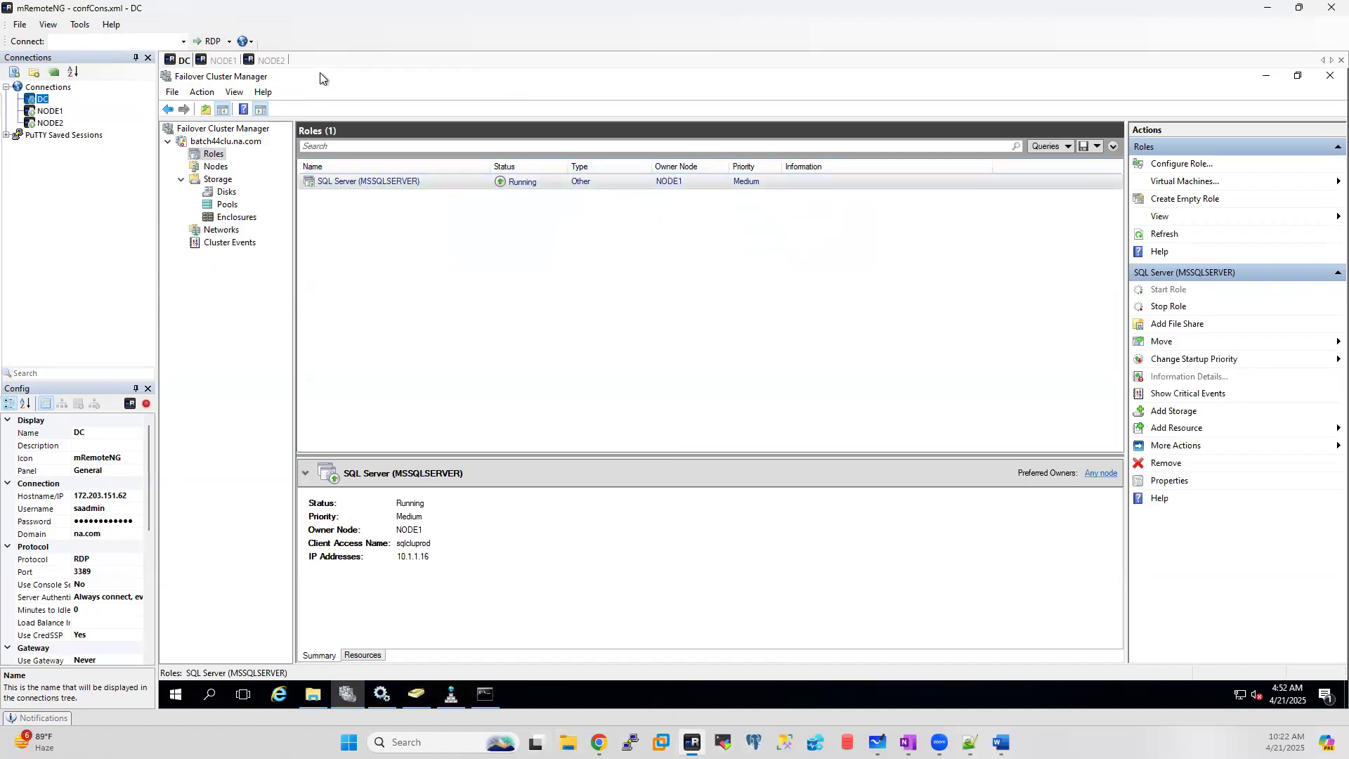
click(278, 65)
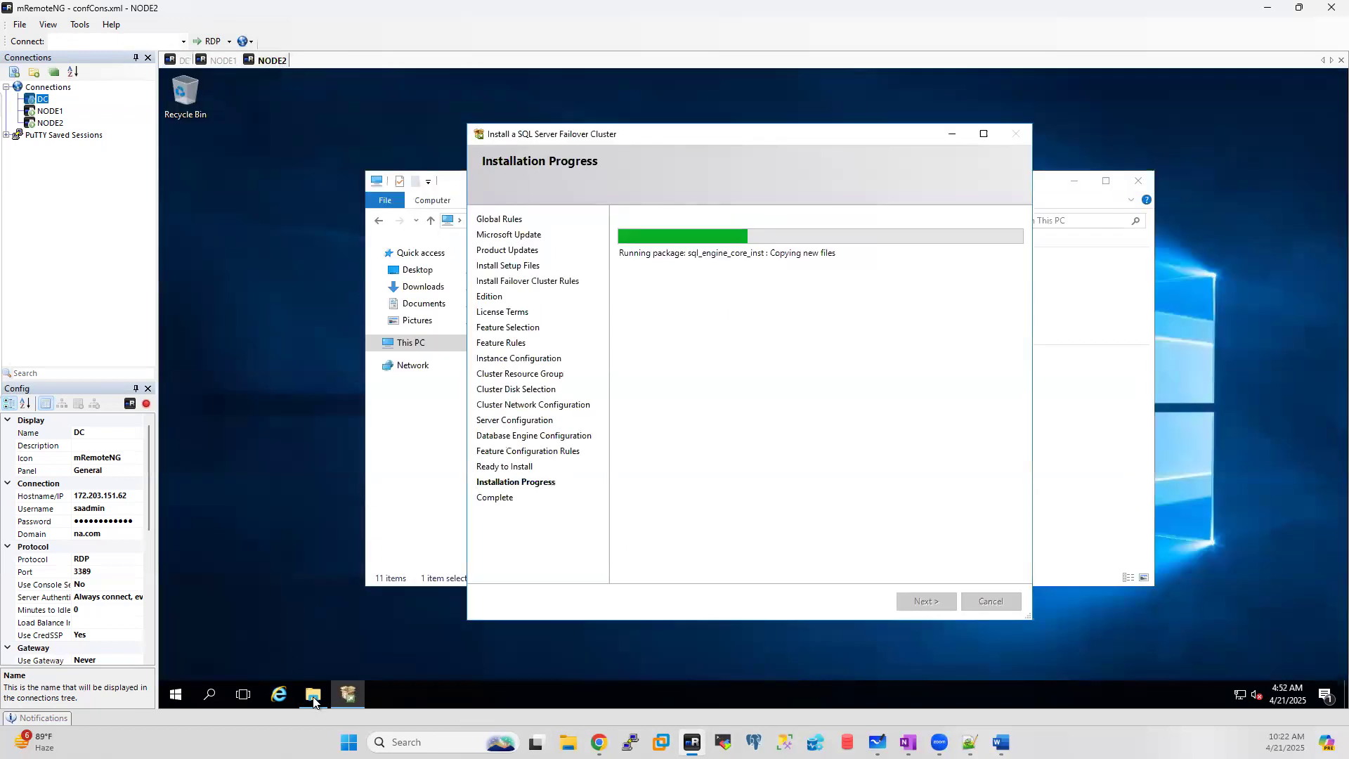
Step: Check NODE2's drives in This PC, return to the installer, then view the DC's cluster roles
click(395, 445)
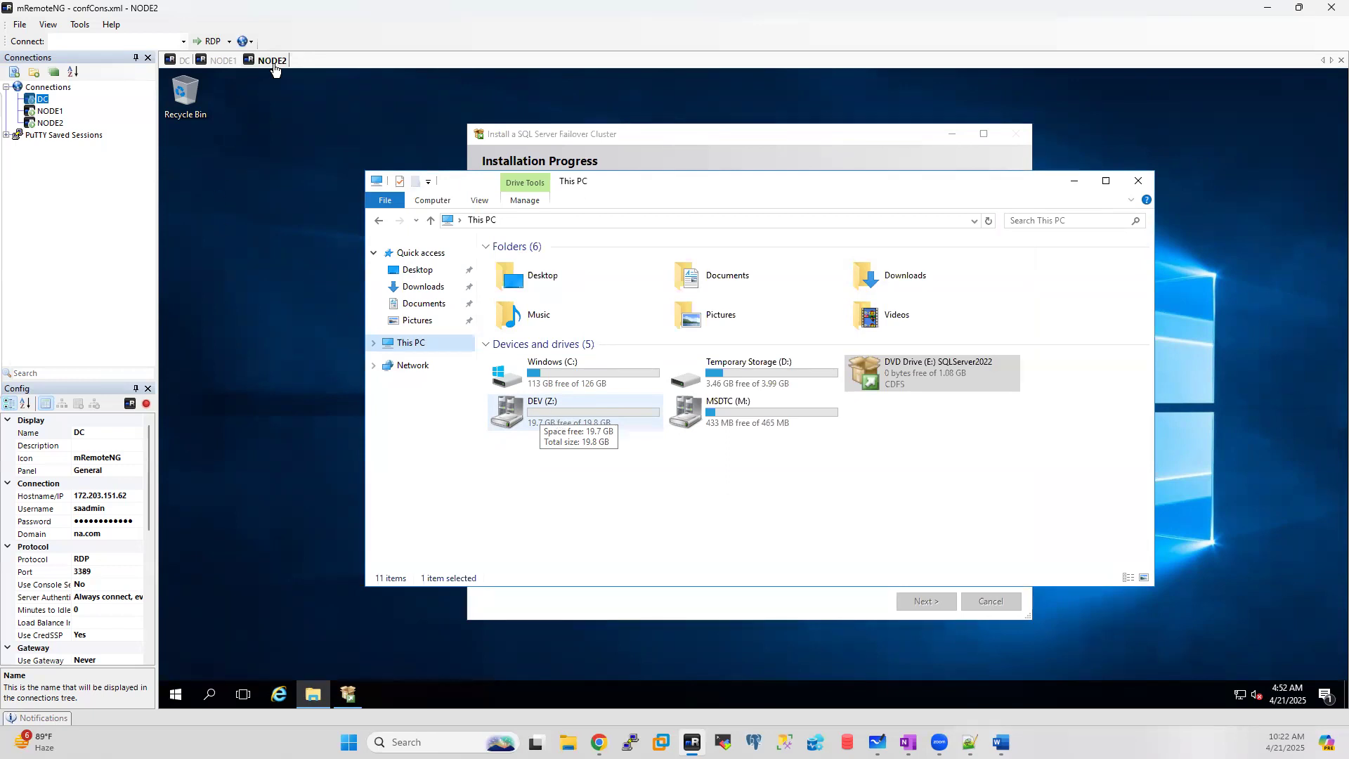
click(348, 694)
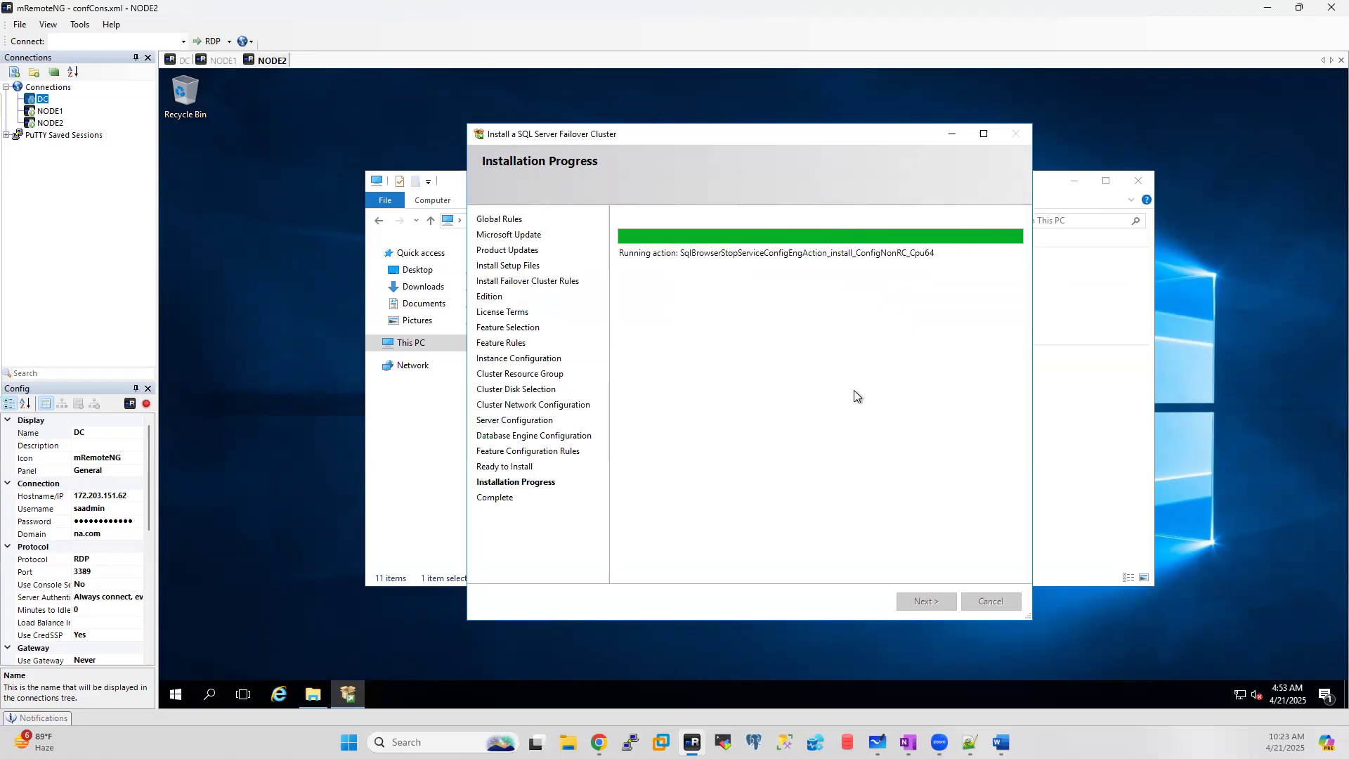
click(182, 59)
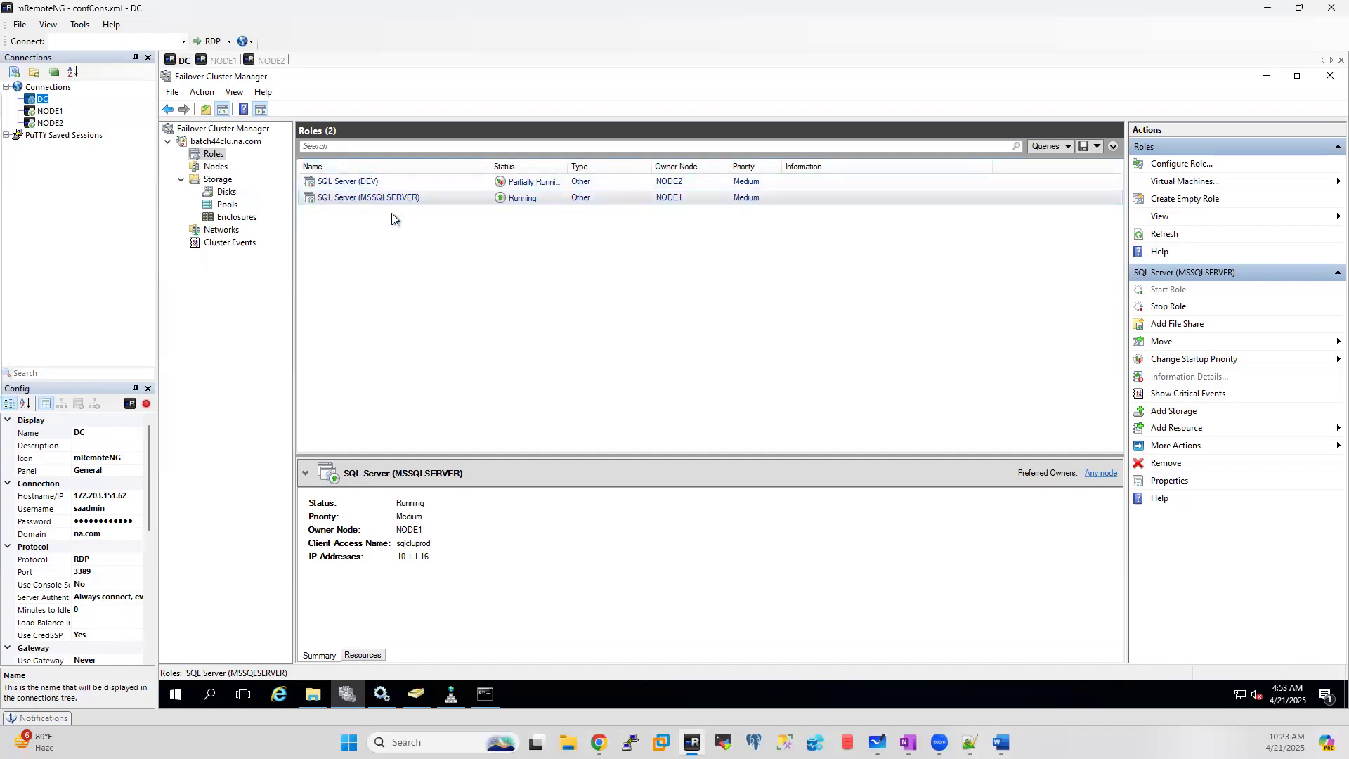
Step: Monitor the DC cluster roles and NODE1 SQL services until NODE2's installation completes
click(274, 61)
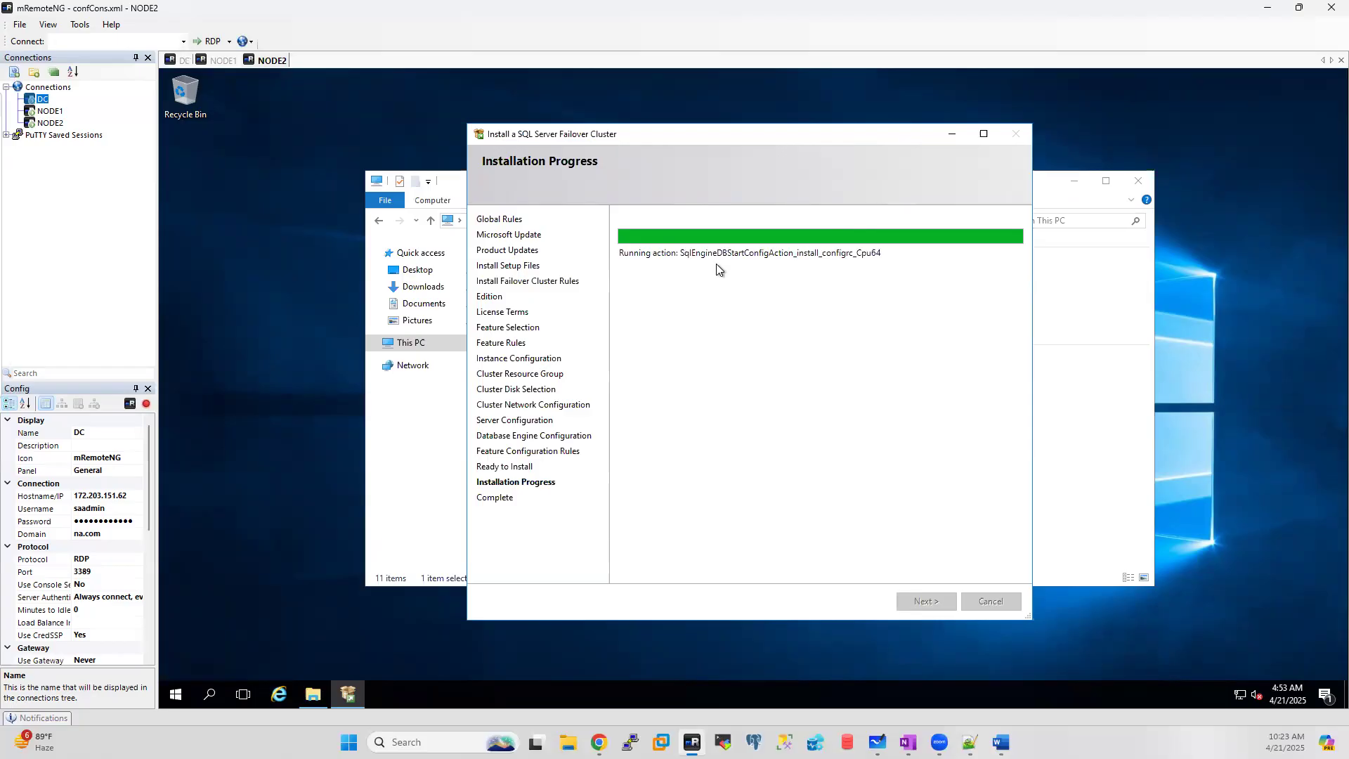
click(180, 61)
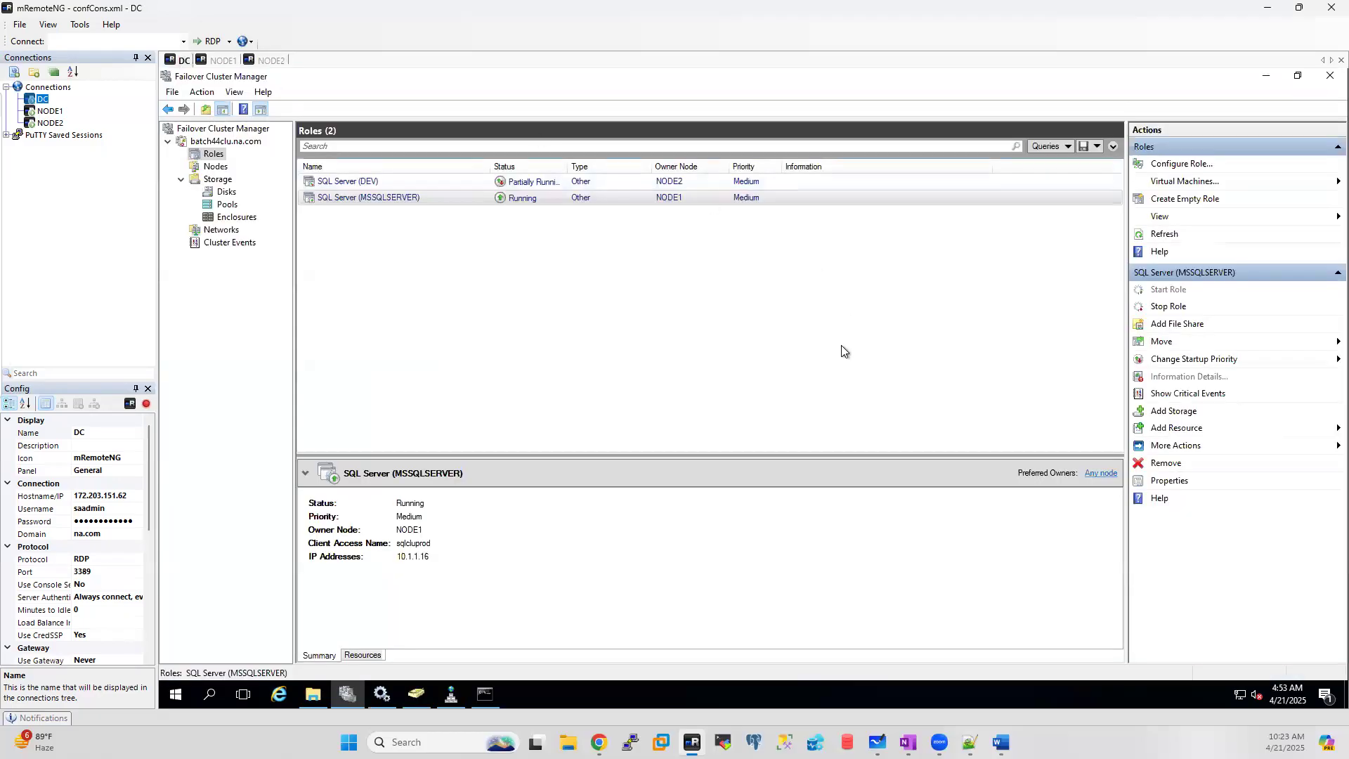
click(224, 60)
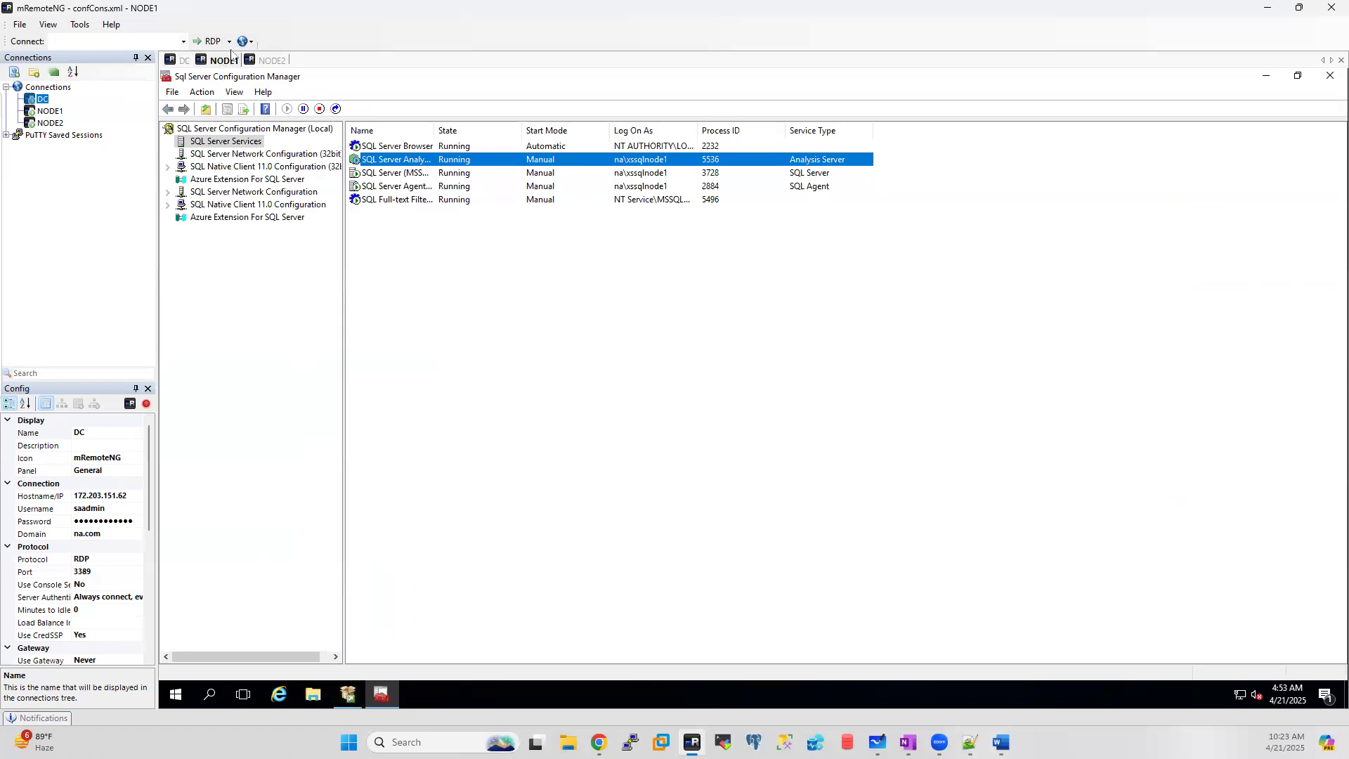
click(271, 60)
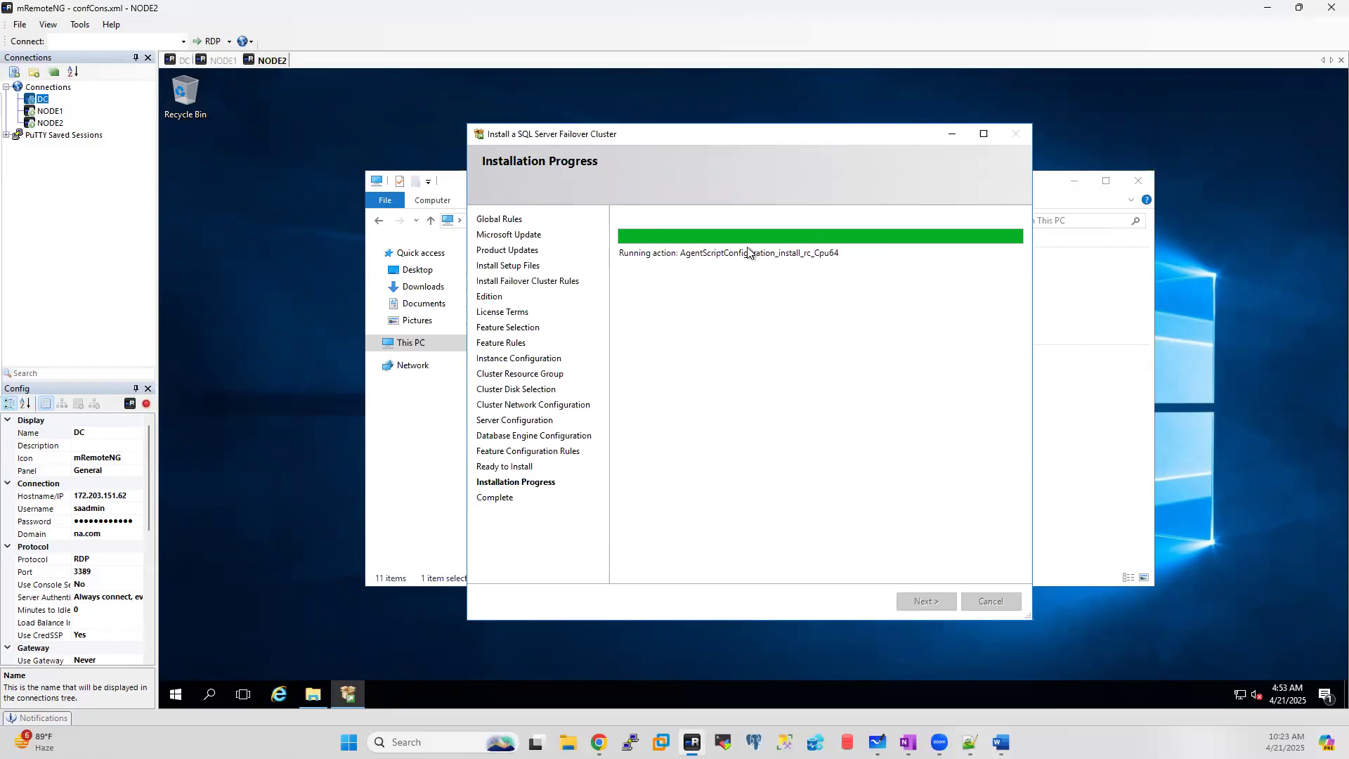
click(180, 60)
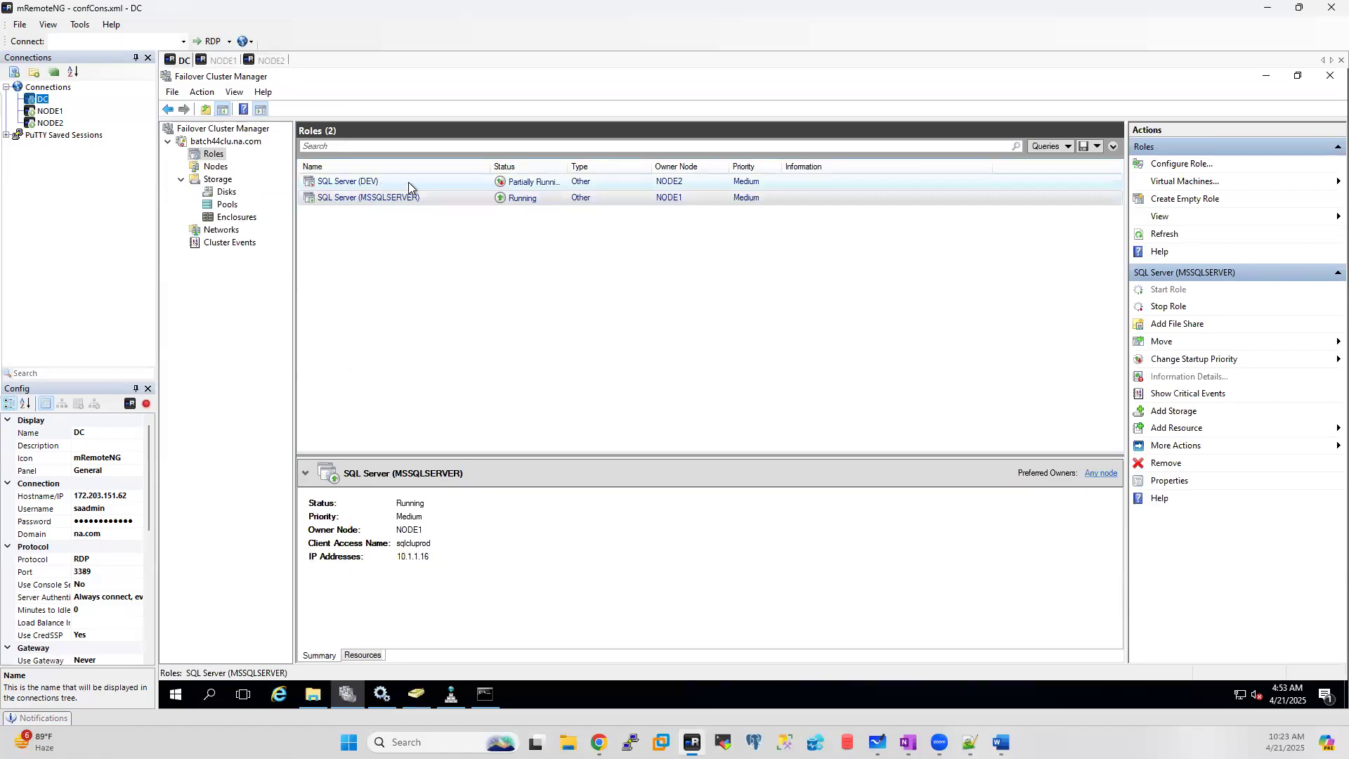
click(271, 60)
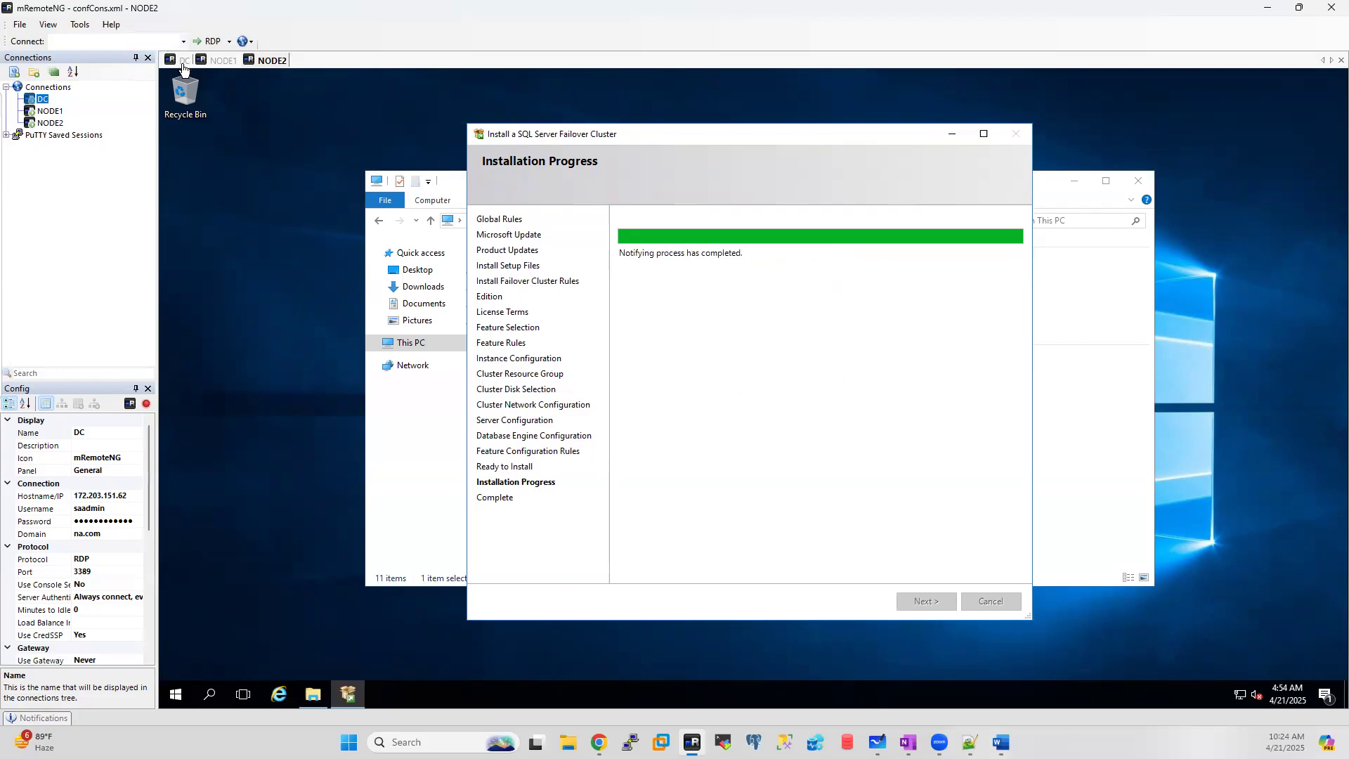
click(219, 60)
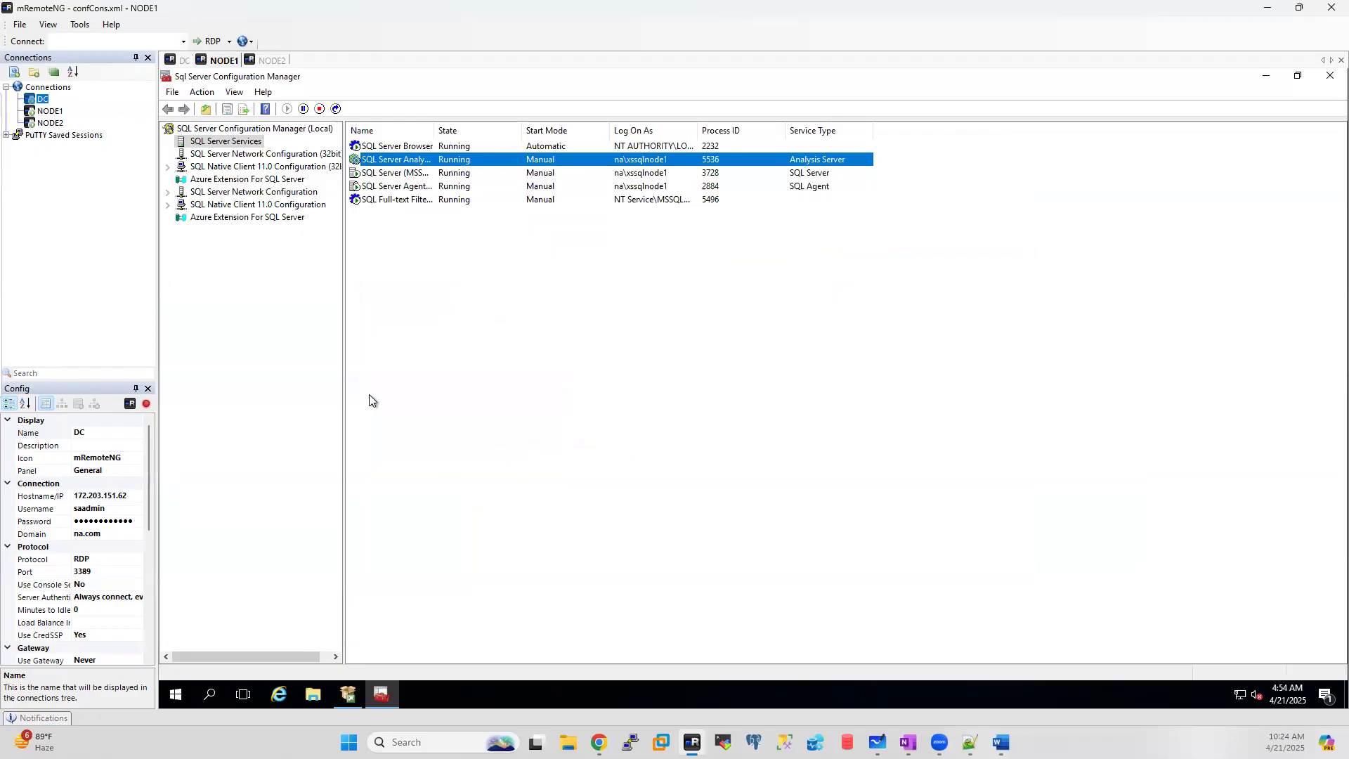
click(268, 61)
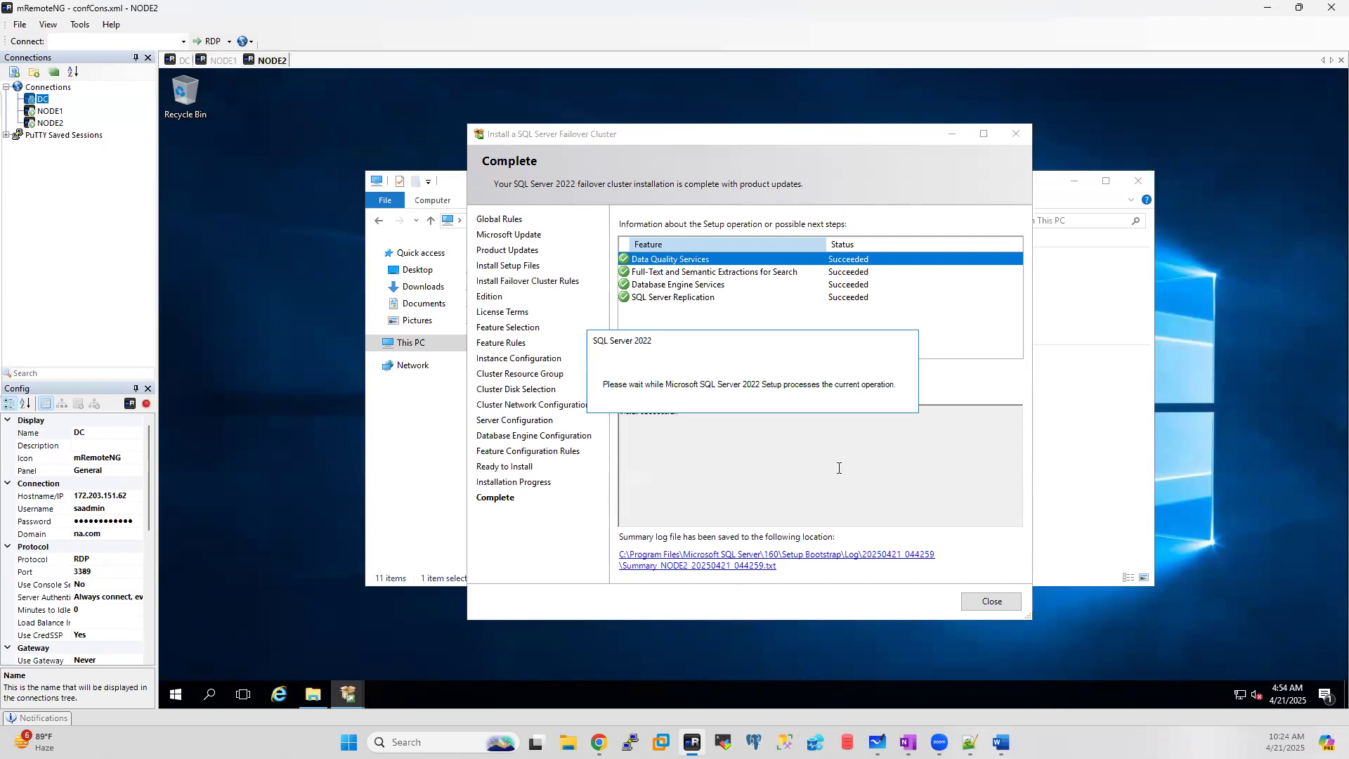
Step: Close NODE2's finished setup and start 'Add node to a SQL Server failover cluster' on NODE1
click(987, 603)
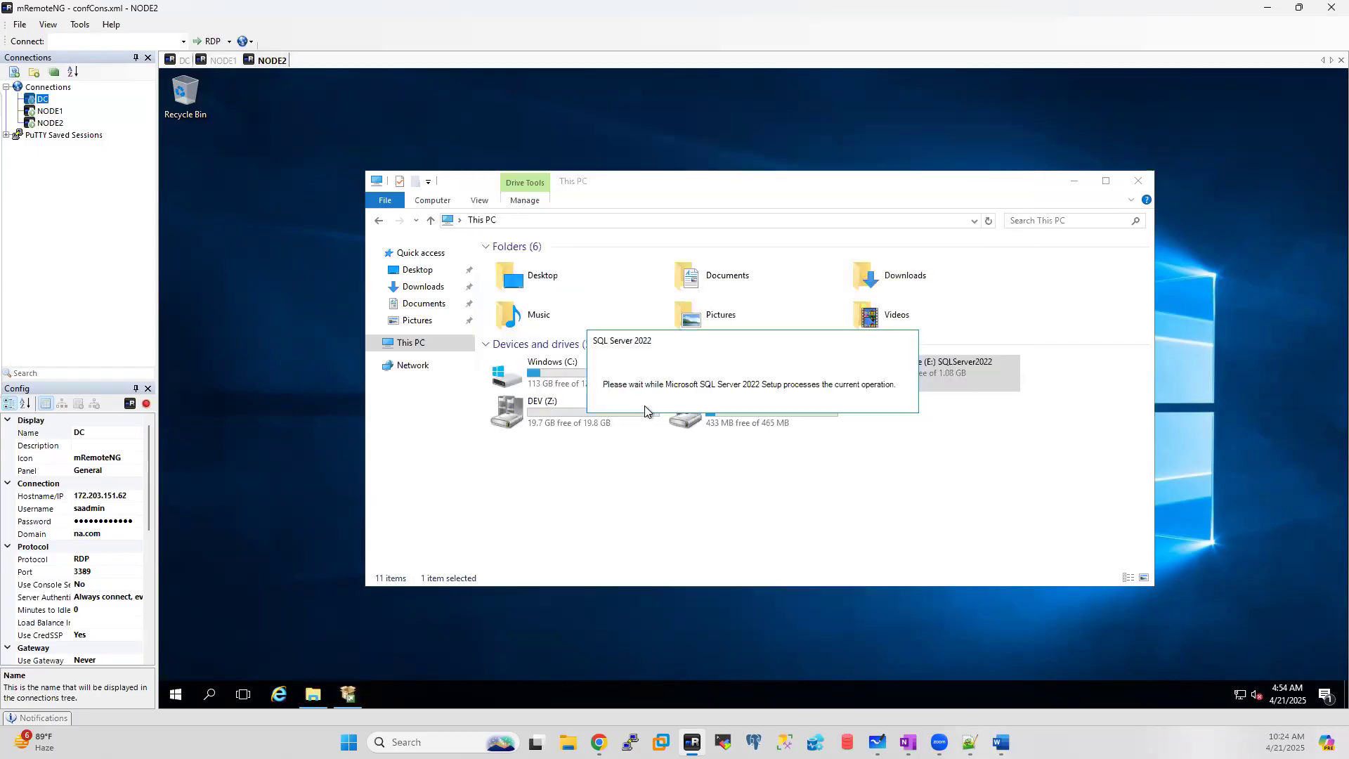
click(215, 62)
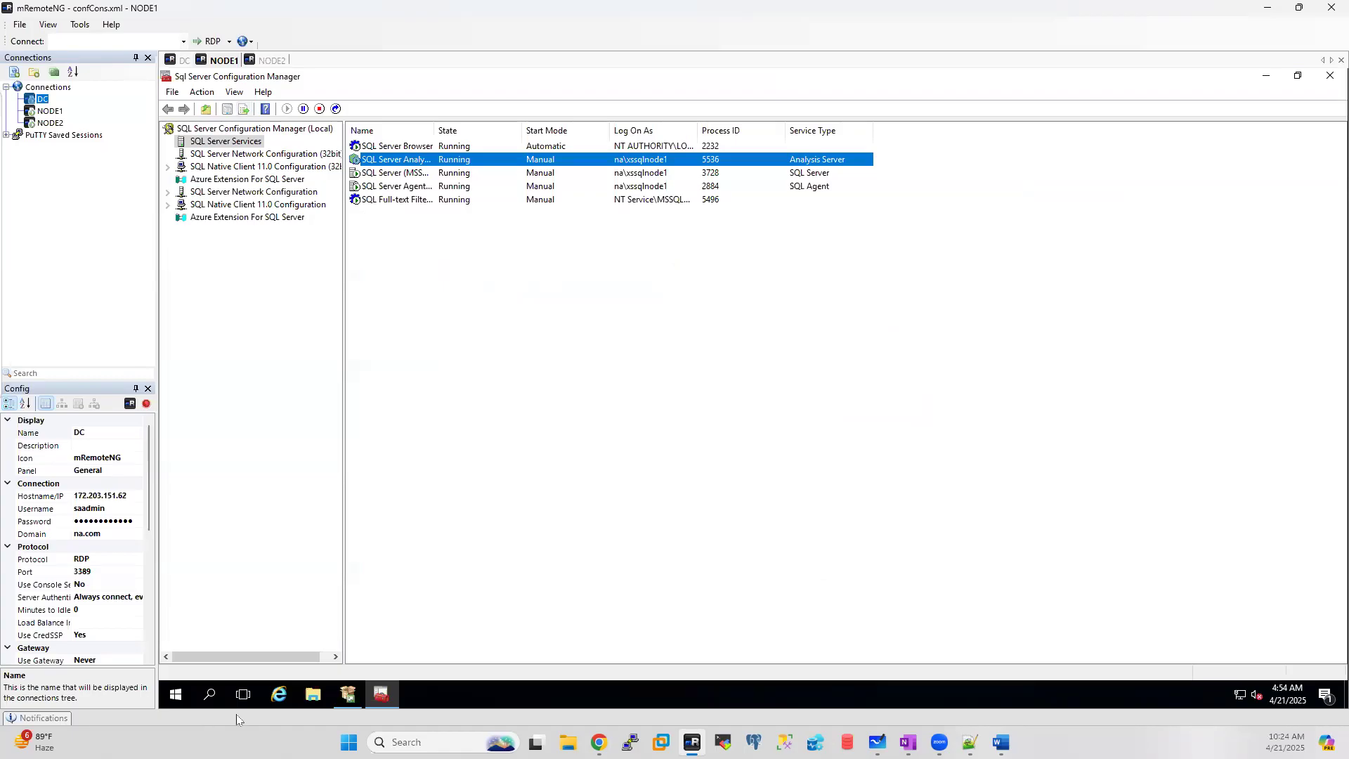
click(348, 694)
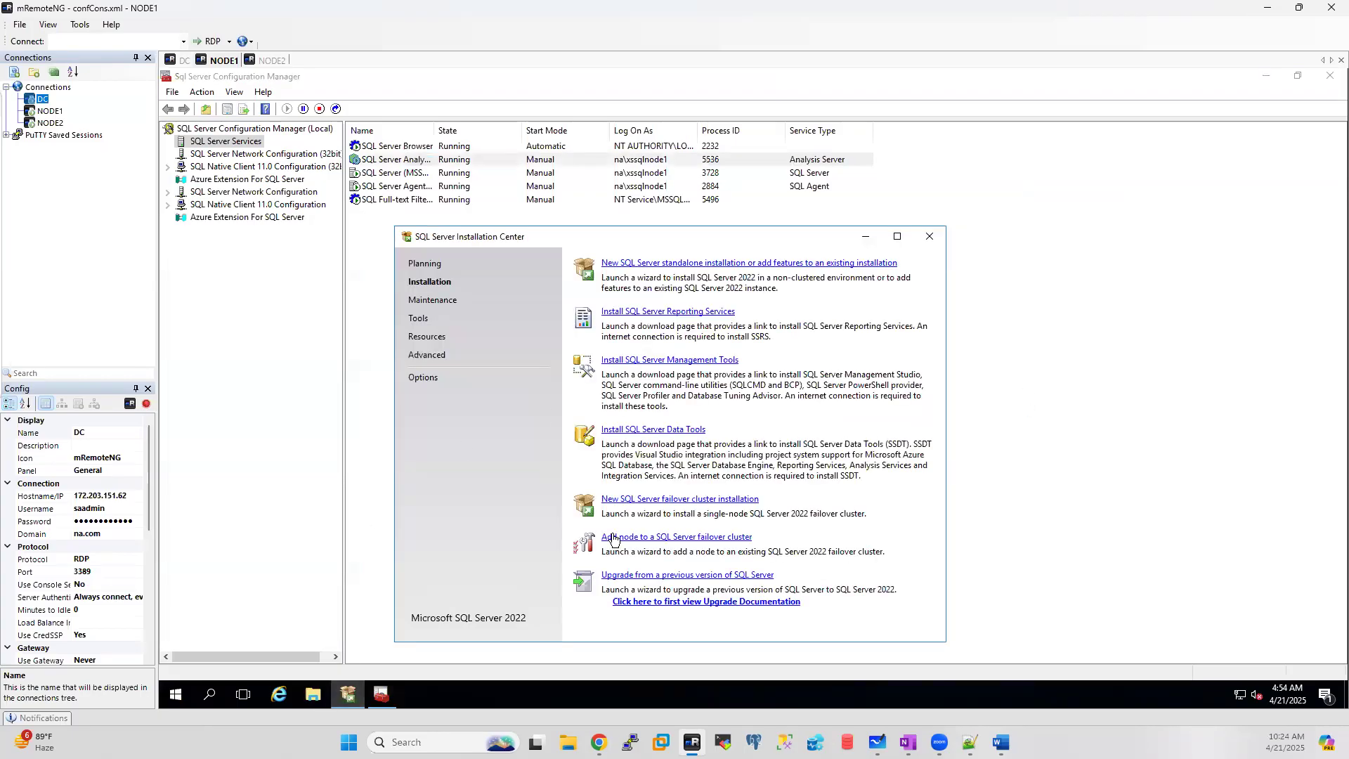
click(653, 538)
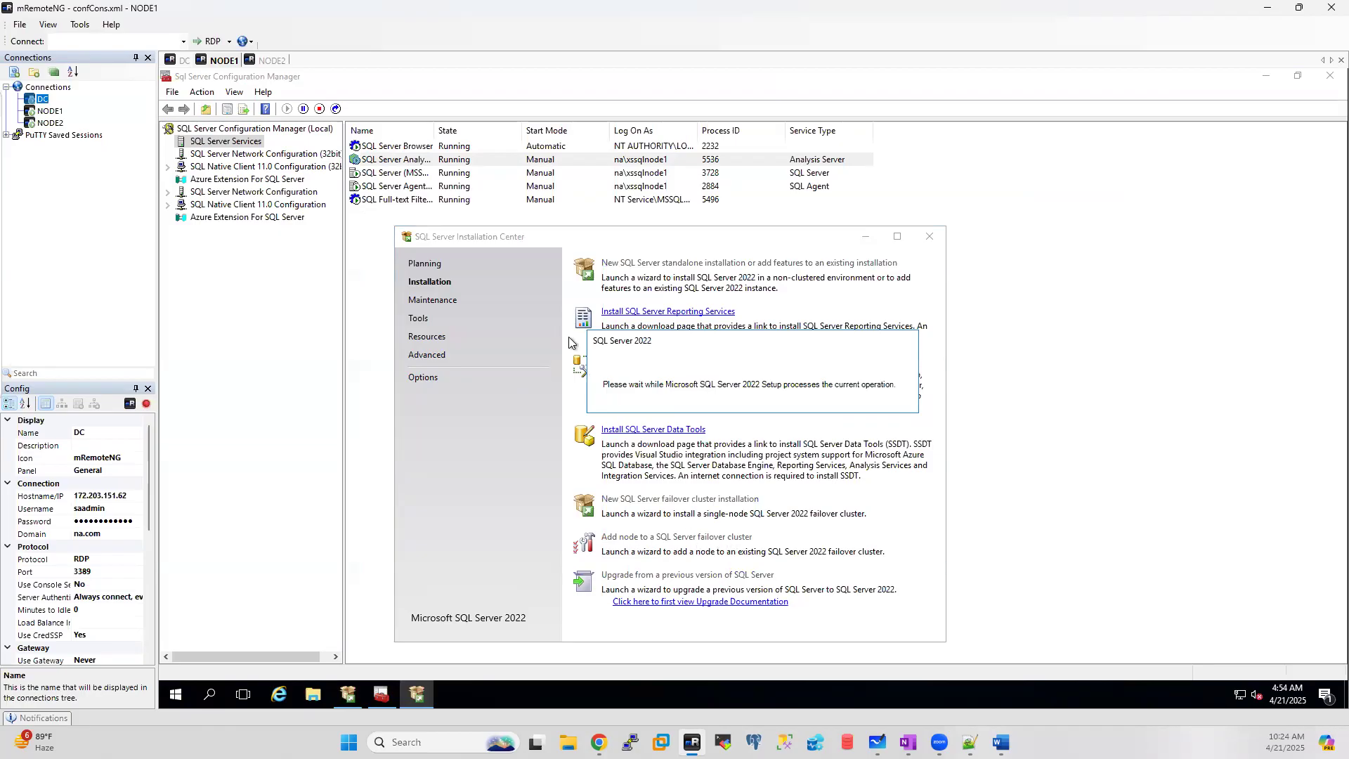
click(1328, 75)
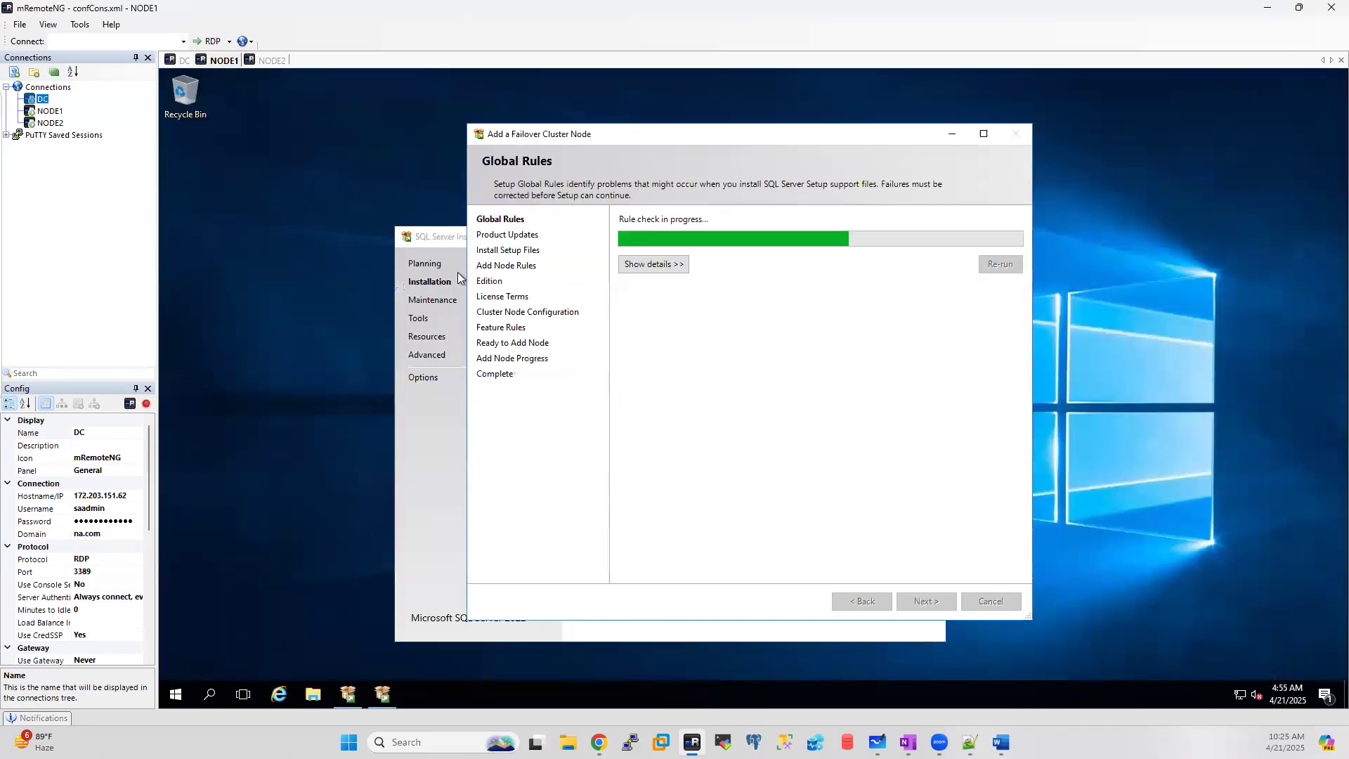
Step: Pass the updates, add-node rules and Evaluation edition pages, then accept the license terms
click(426, 241)
click(926, 236)
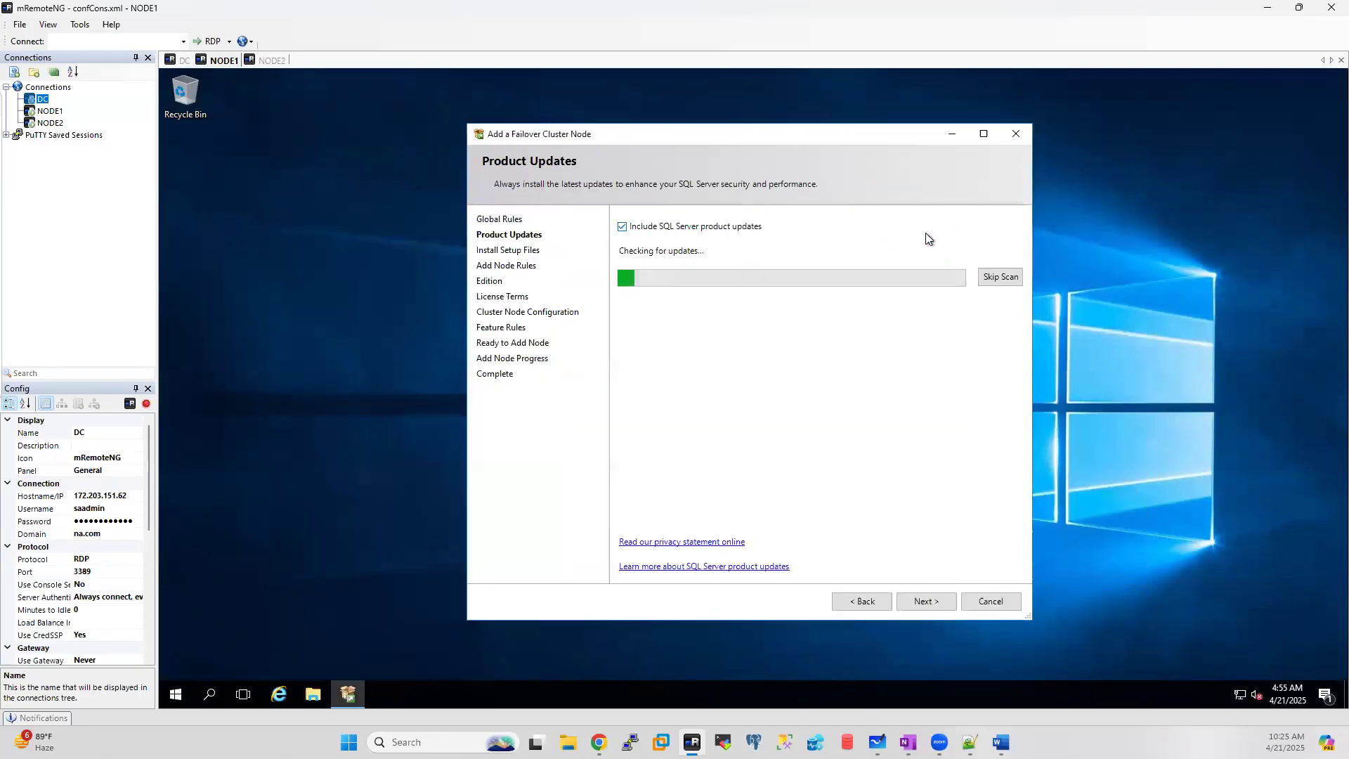
click(926, 602)
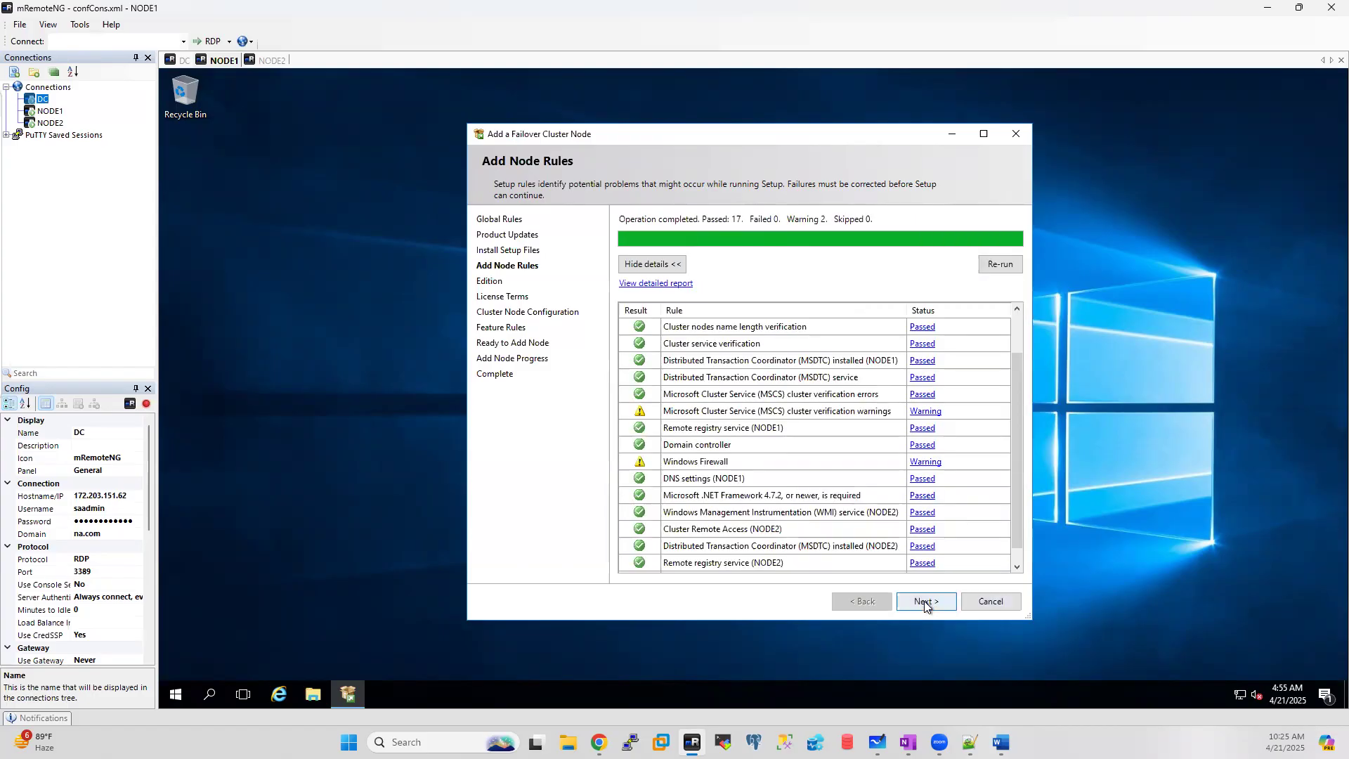
click(925, 601)
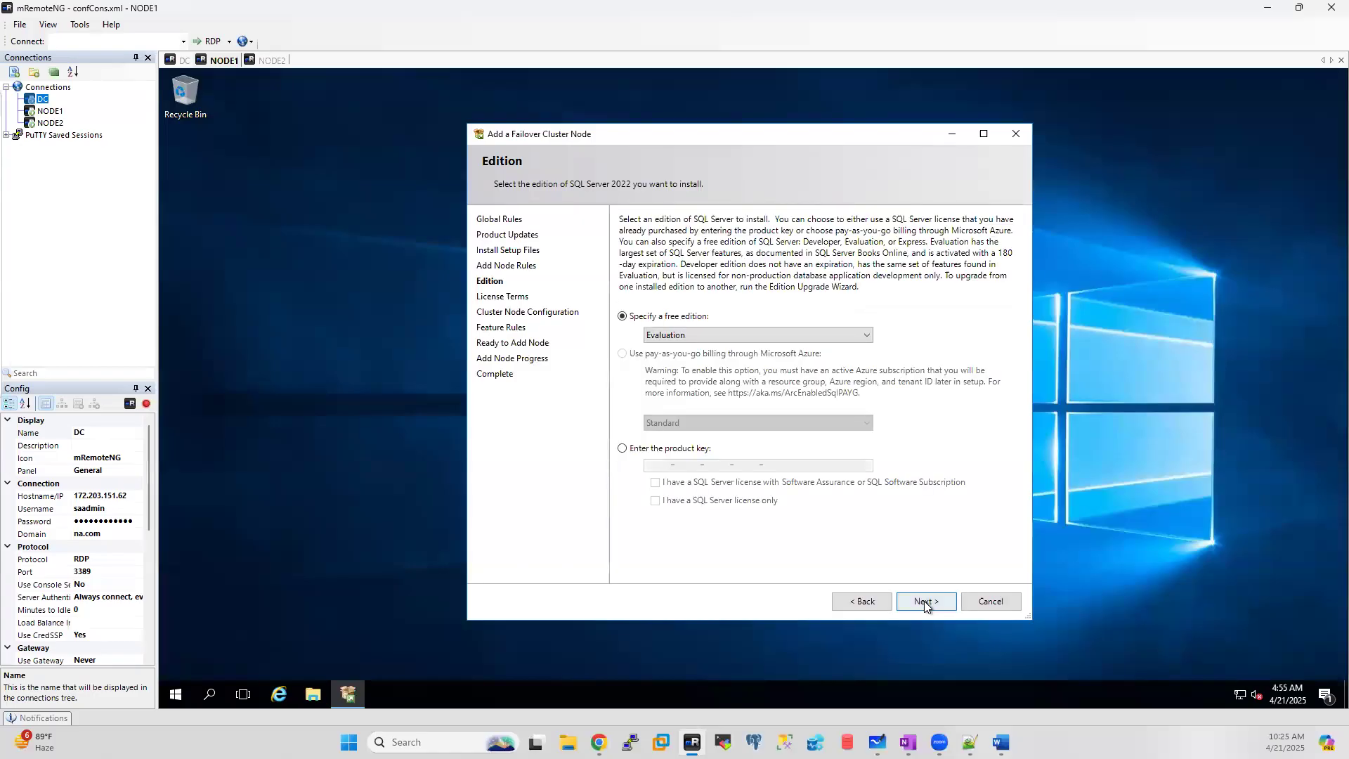
click(925, 602)
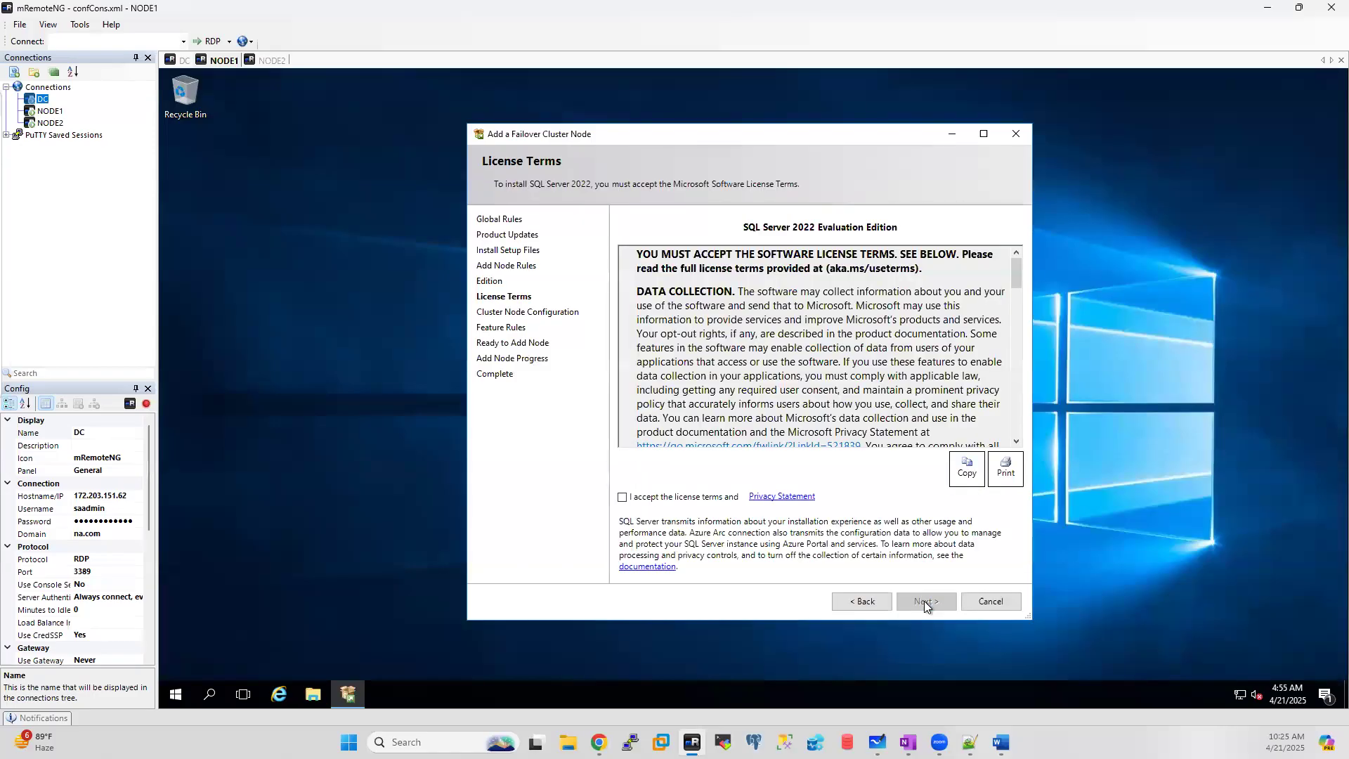
click(659, 499)
click(934, 600)
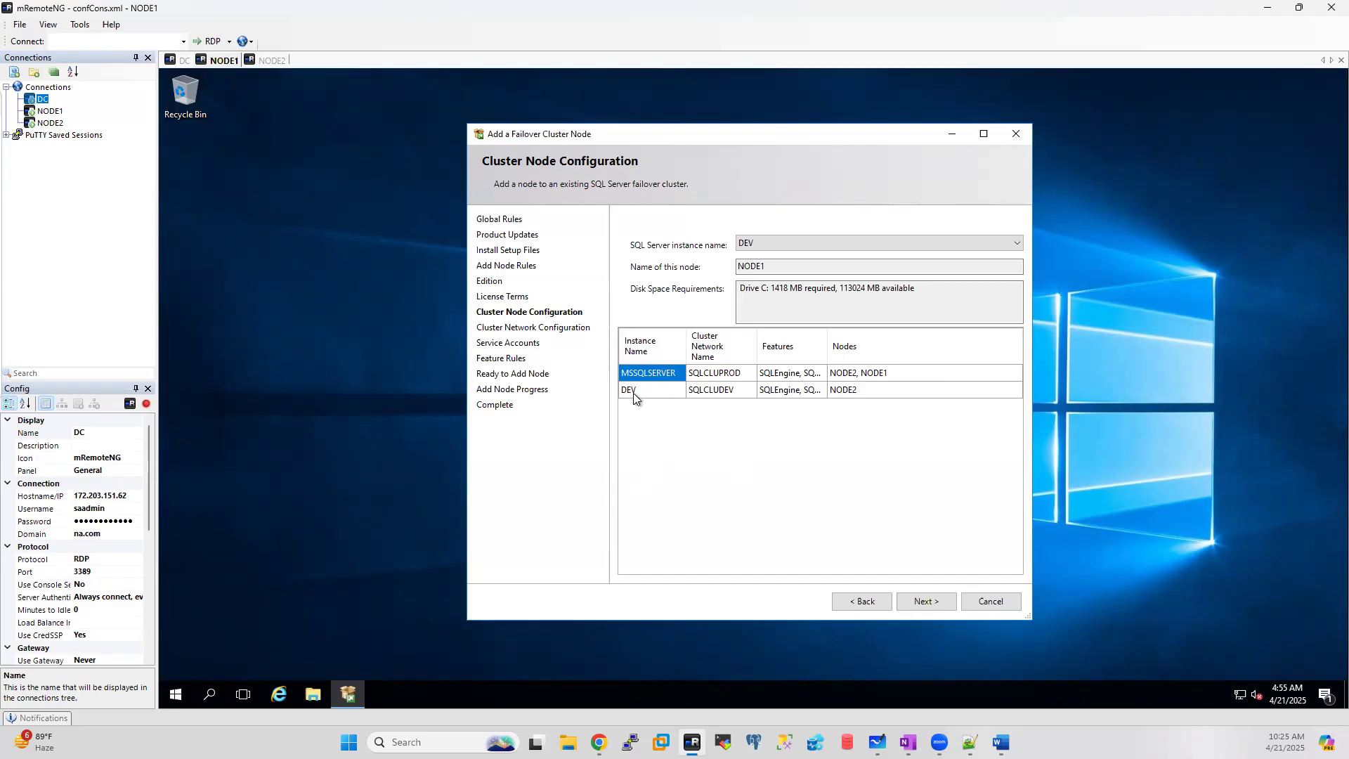
Step: Keep instance DEV and node NODE1 on Cluster Node Configuration and continue
click(773, 267)
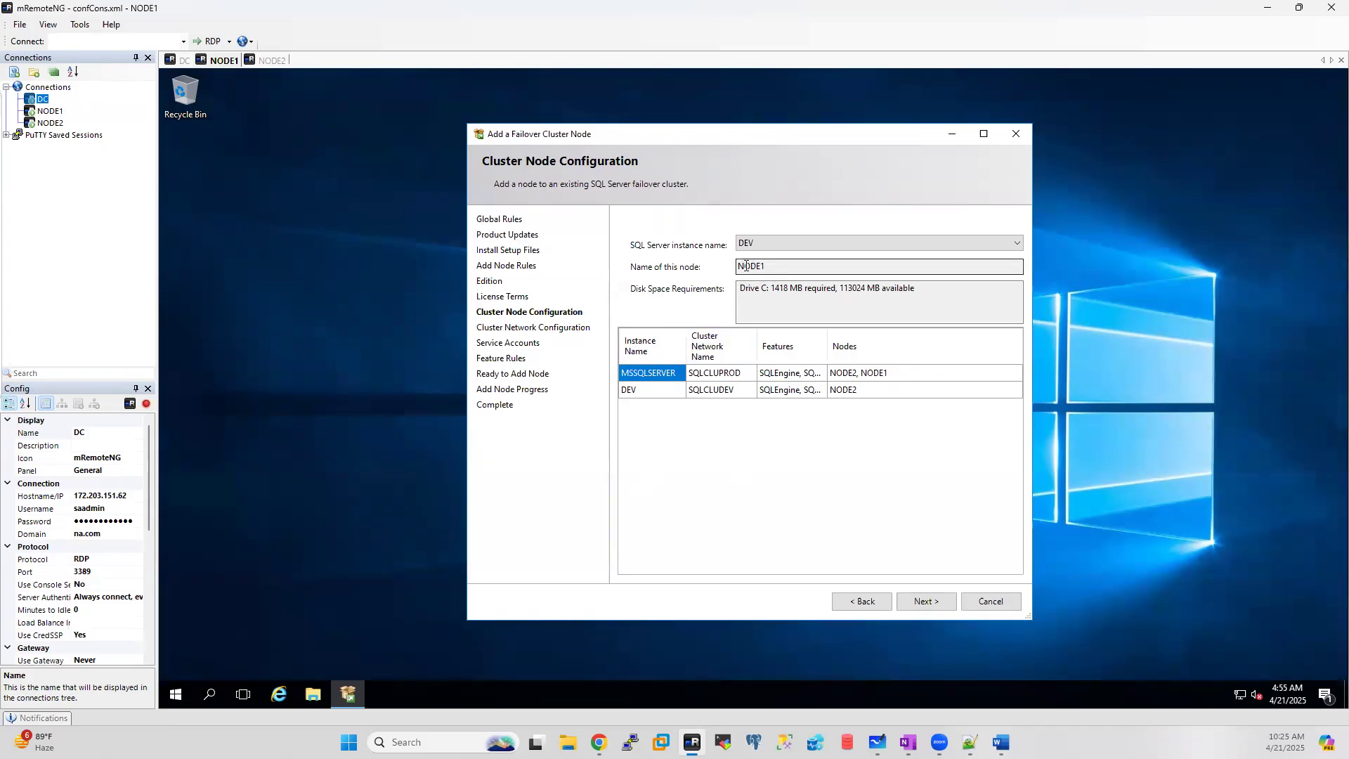
click(931, 598)
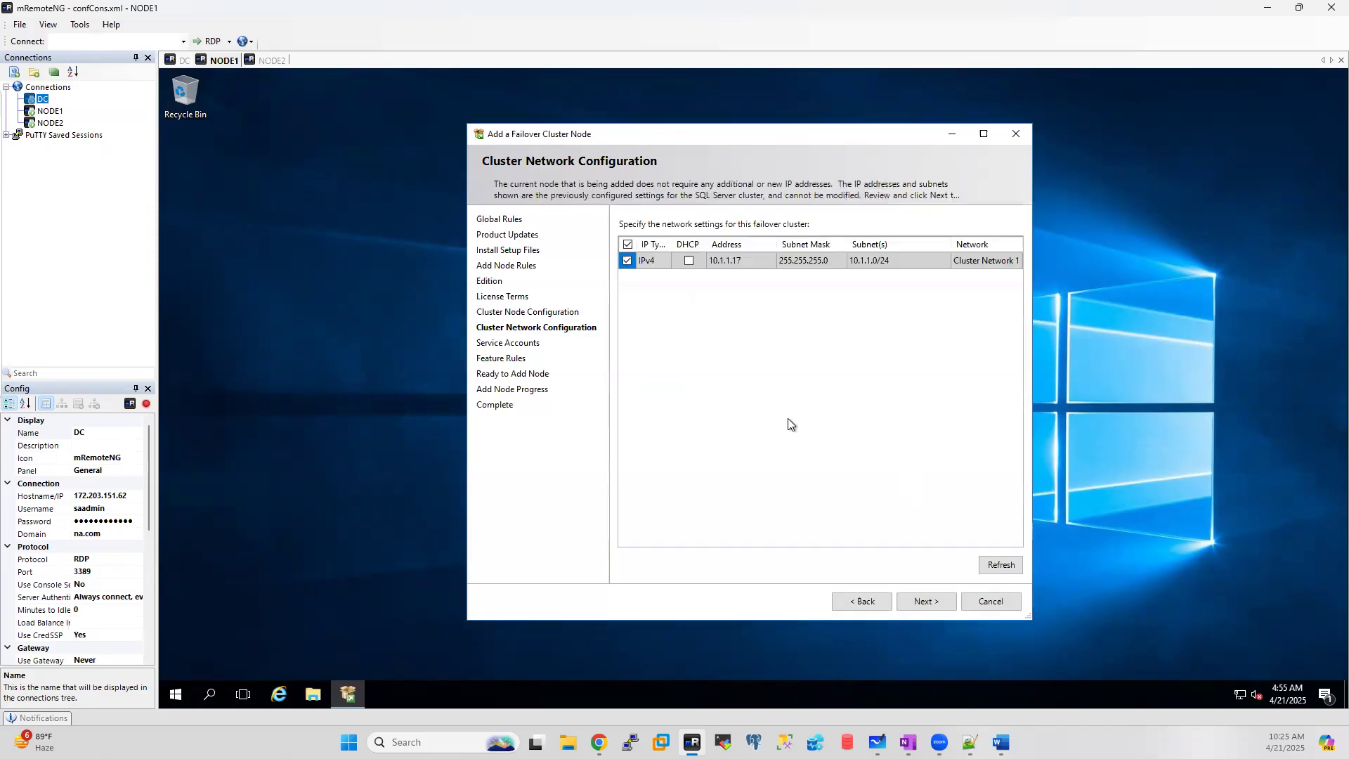
Step: Enter the Database Engine and SQL Server Agent account passwords, then install NODE1 into the cluster
click(926, 601)
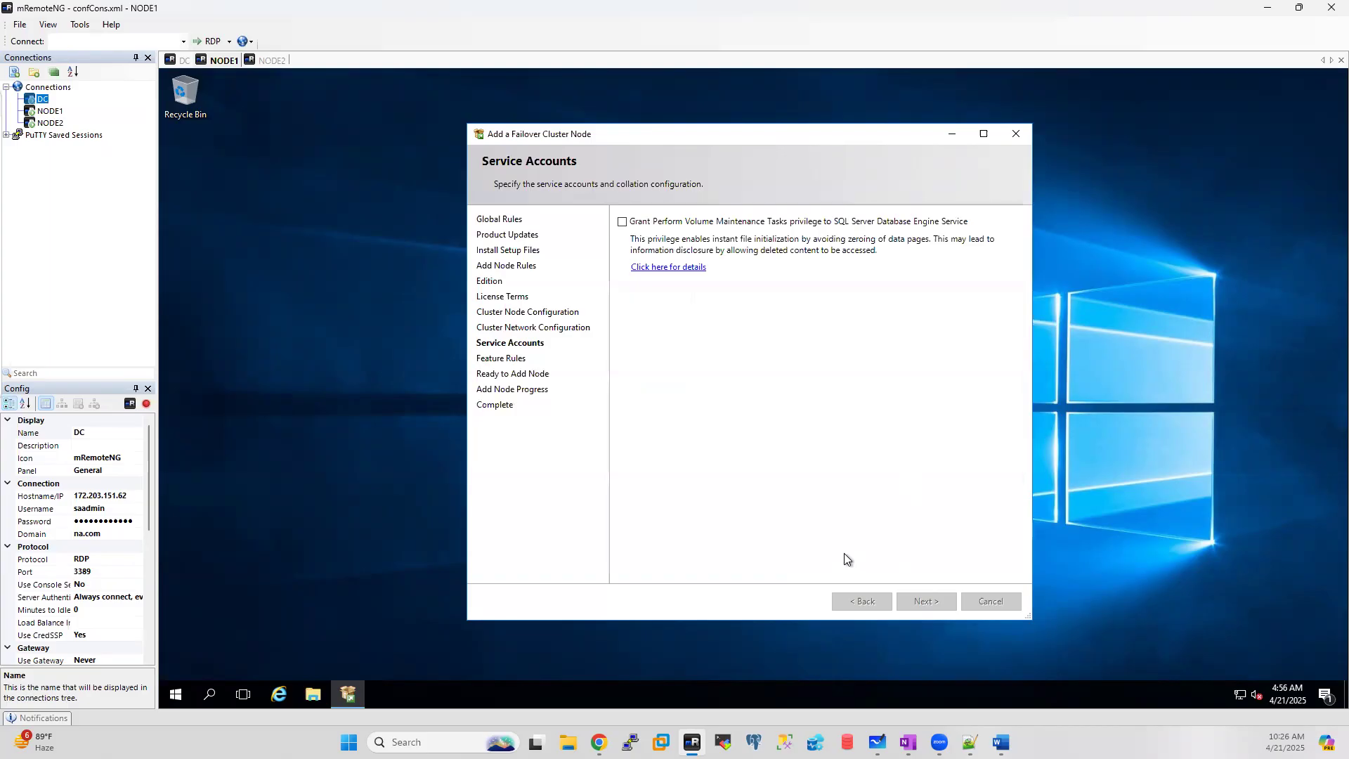
click(907, 267)
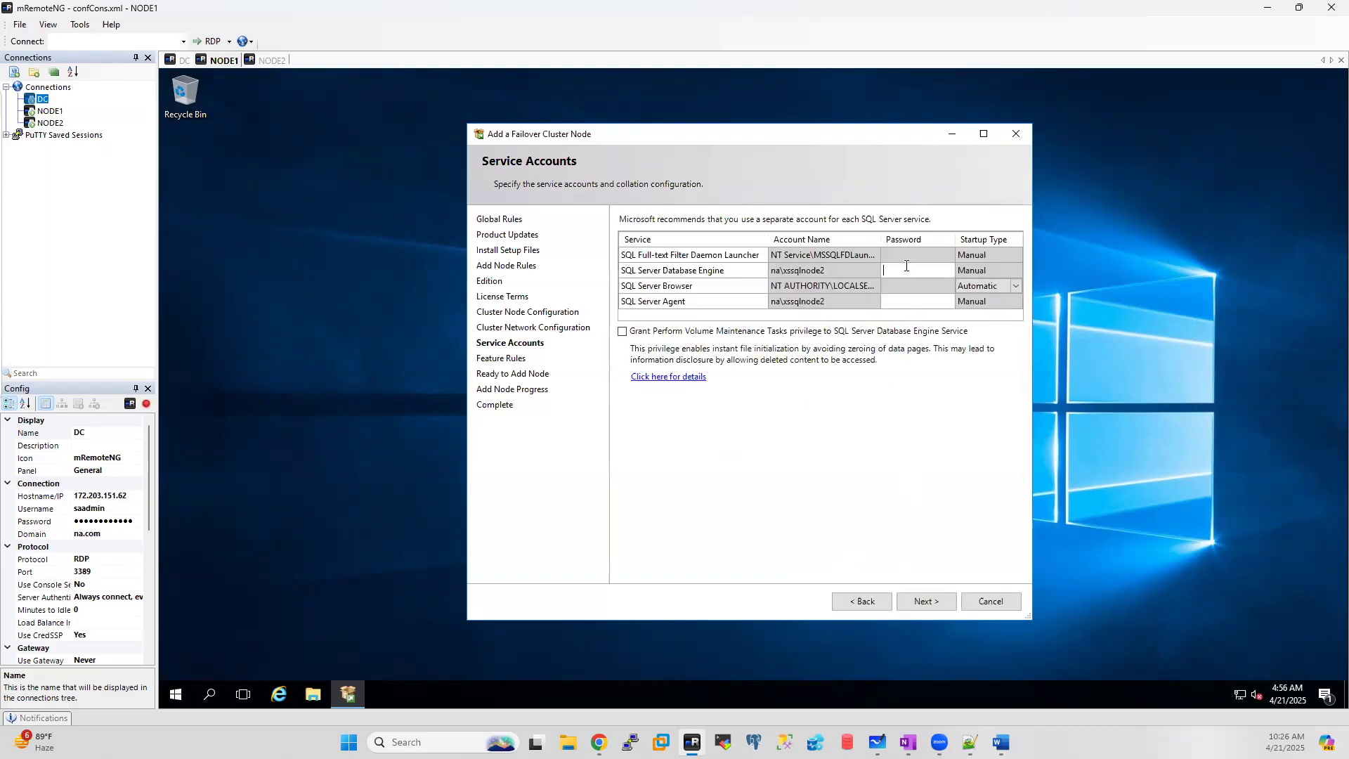
text(••••••••••••)
click(909, 302)
text(•••••••••••••)
click(929, 601)
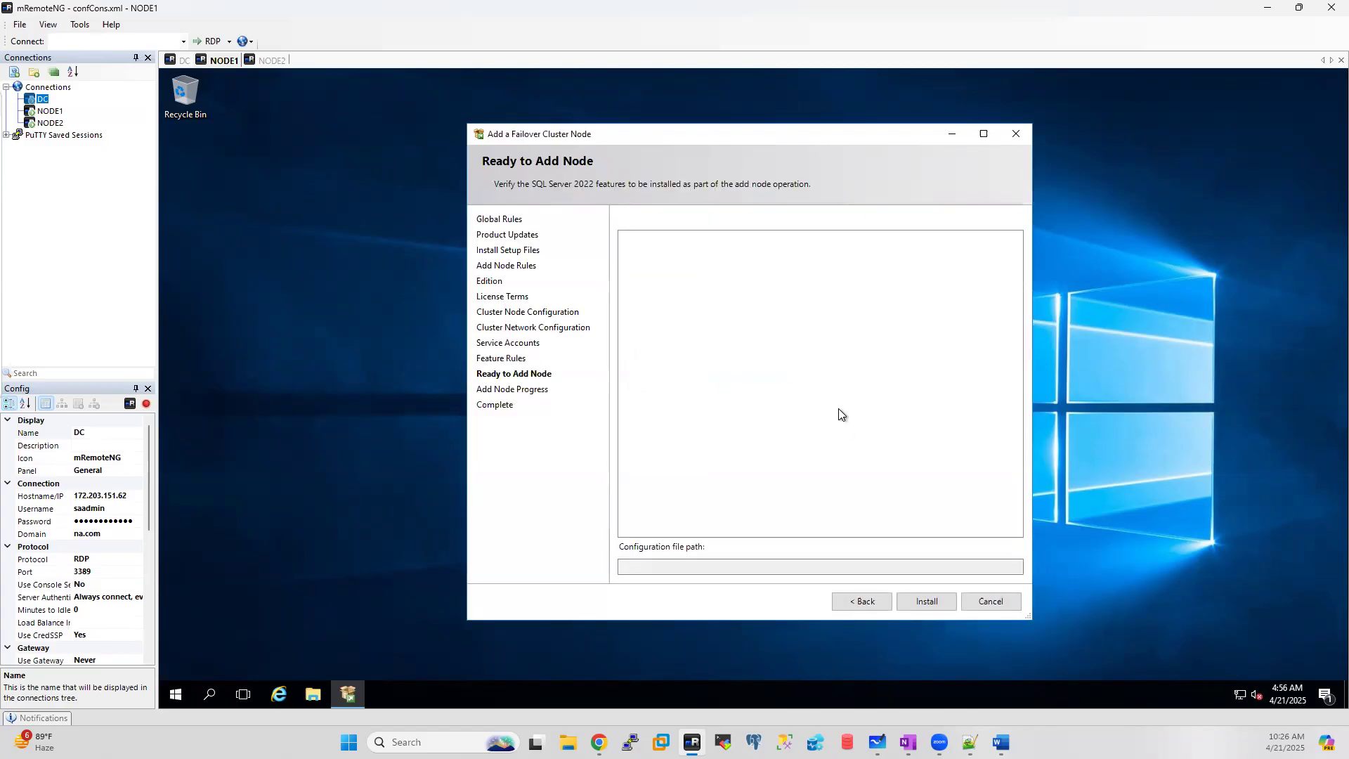
click(931, 602)
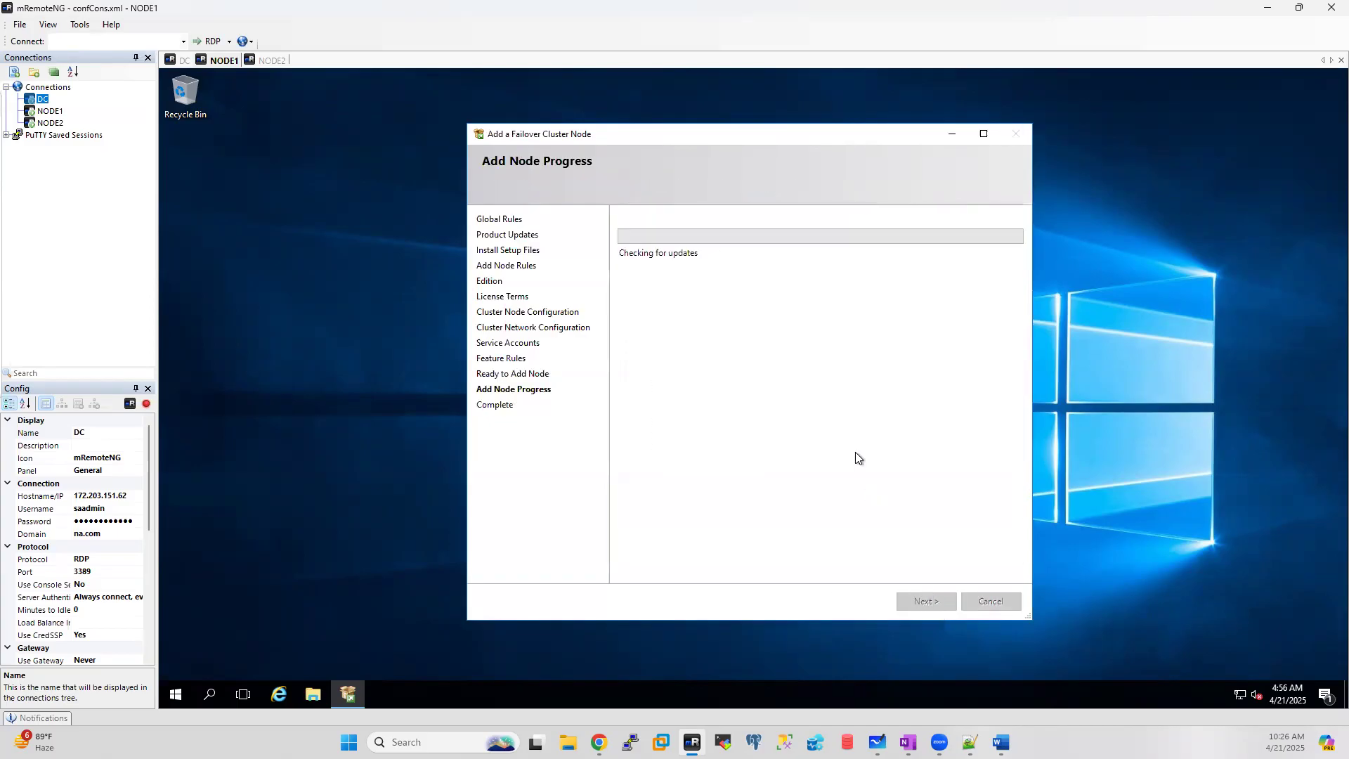